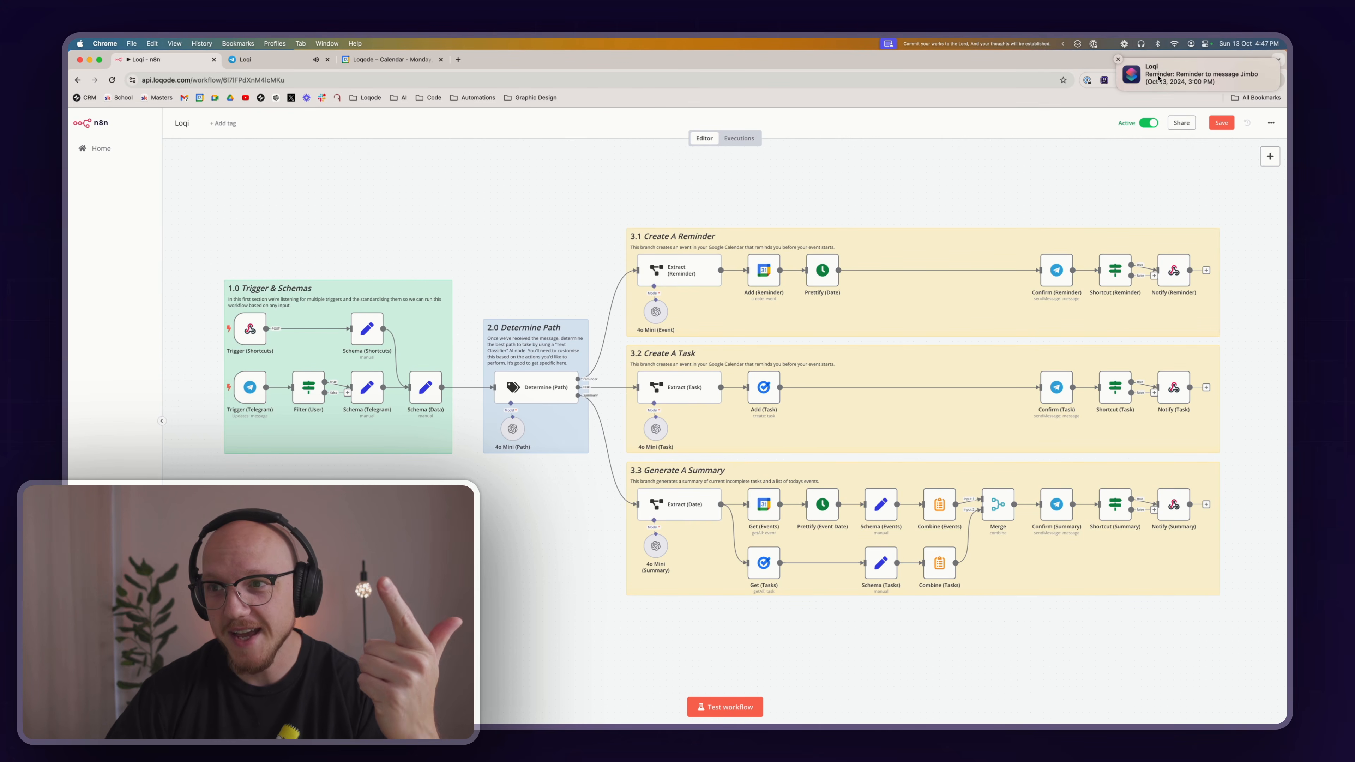
Send the message "I need to buy a new shotgun microphone." to the Loqi bot in Telegram and highlight its reply
click(296, 61)
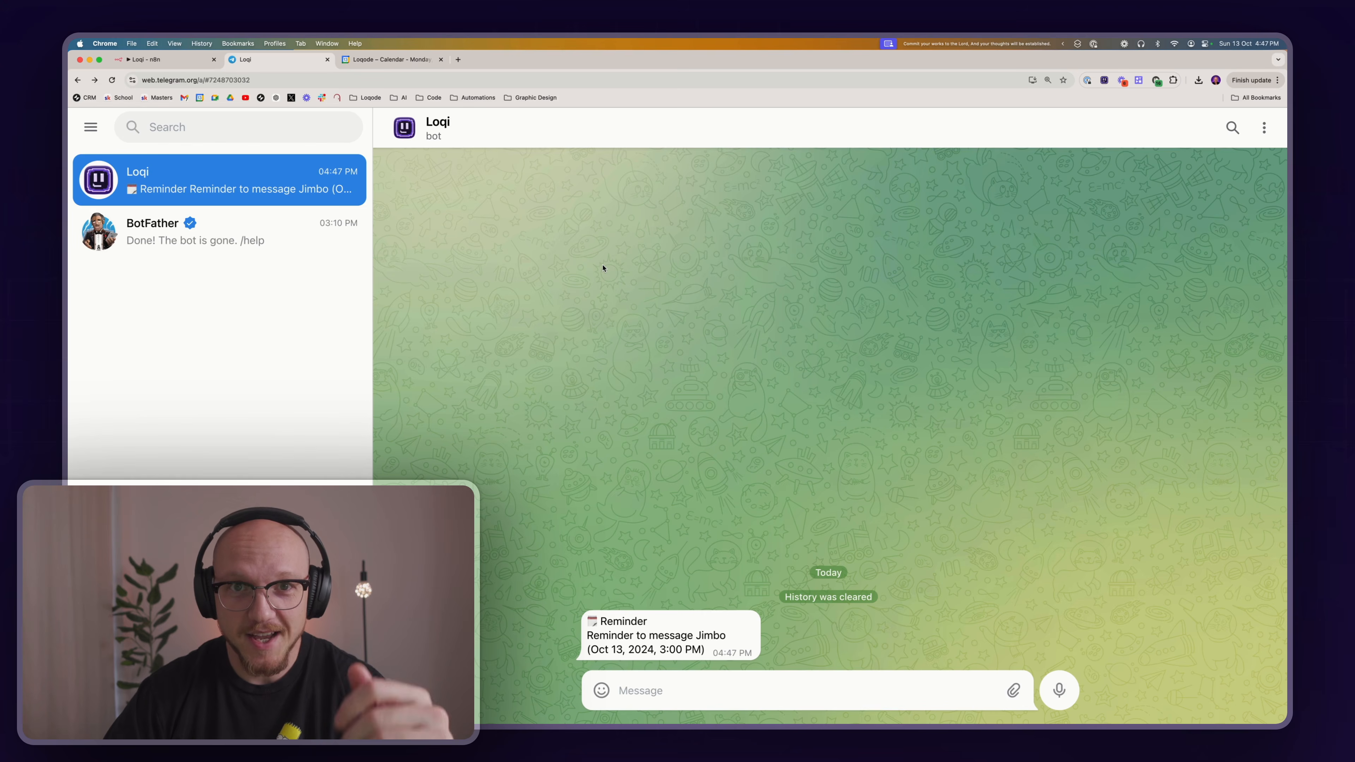
text(I need to buy a new shotgun microphone.)
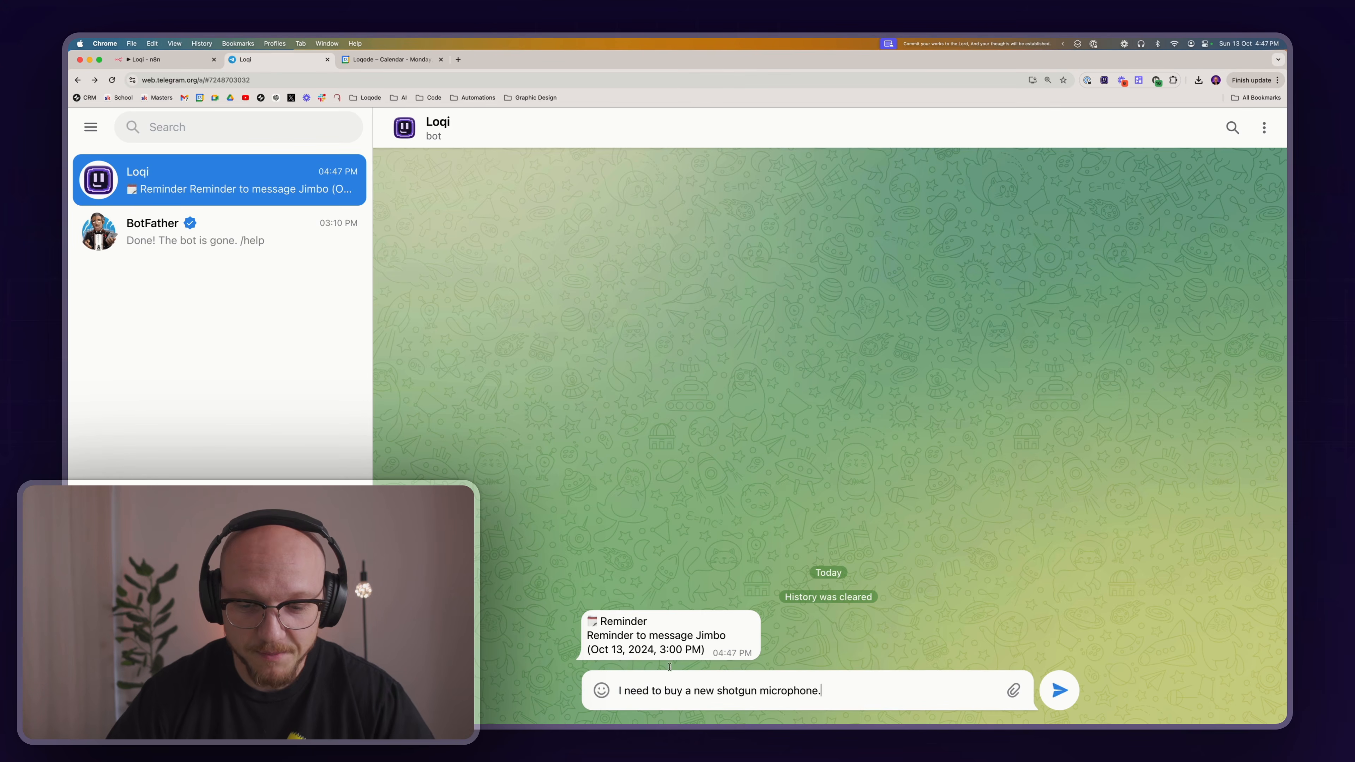
key(Return)
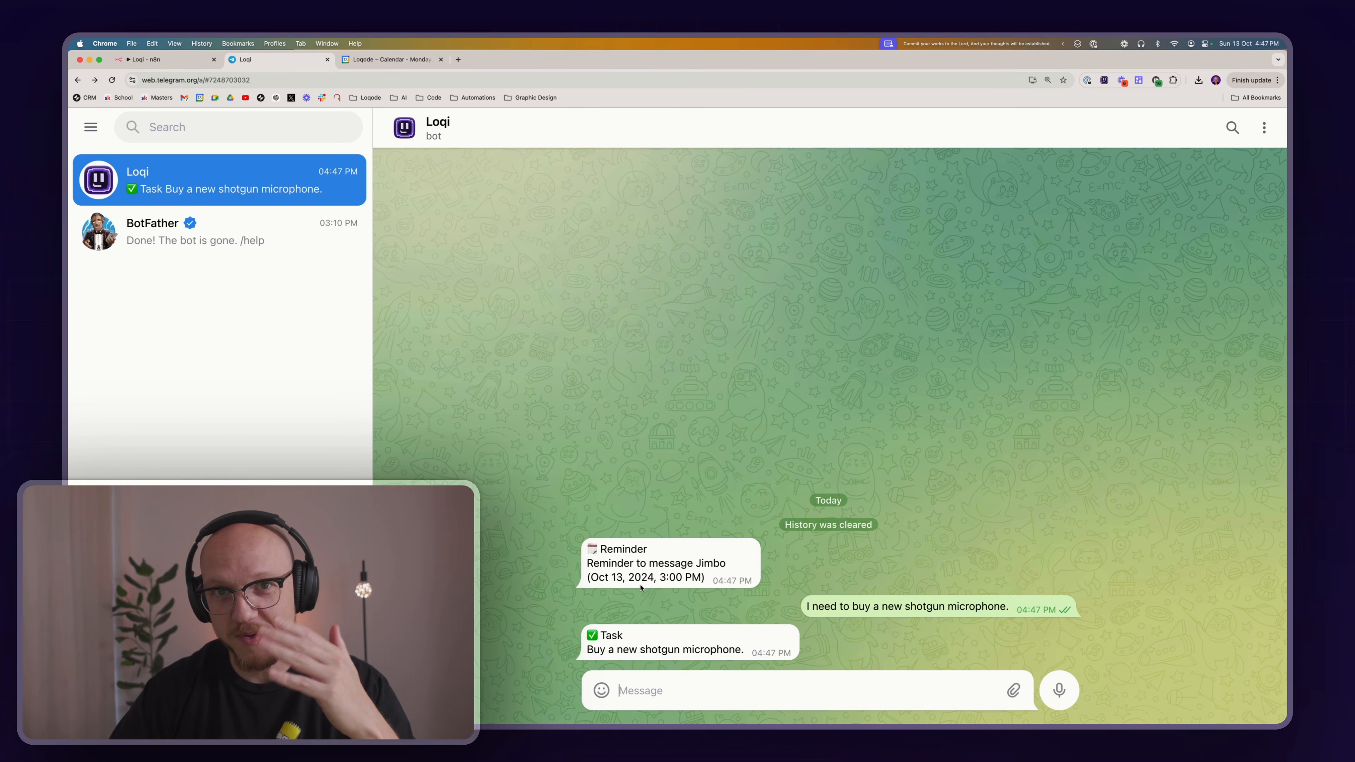
drag(588, 633, 771, 648)
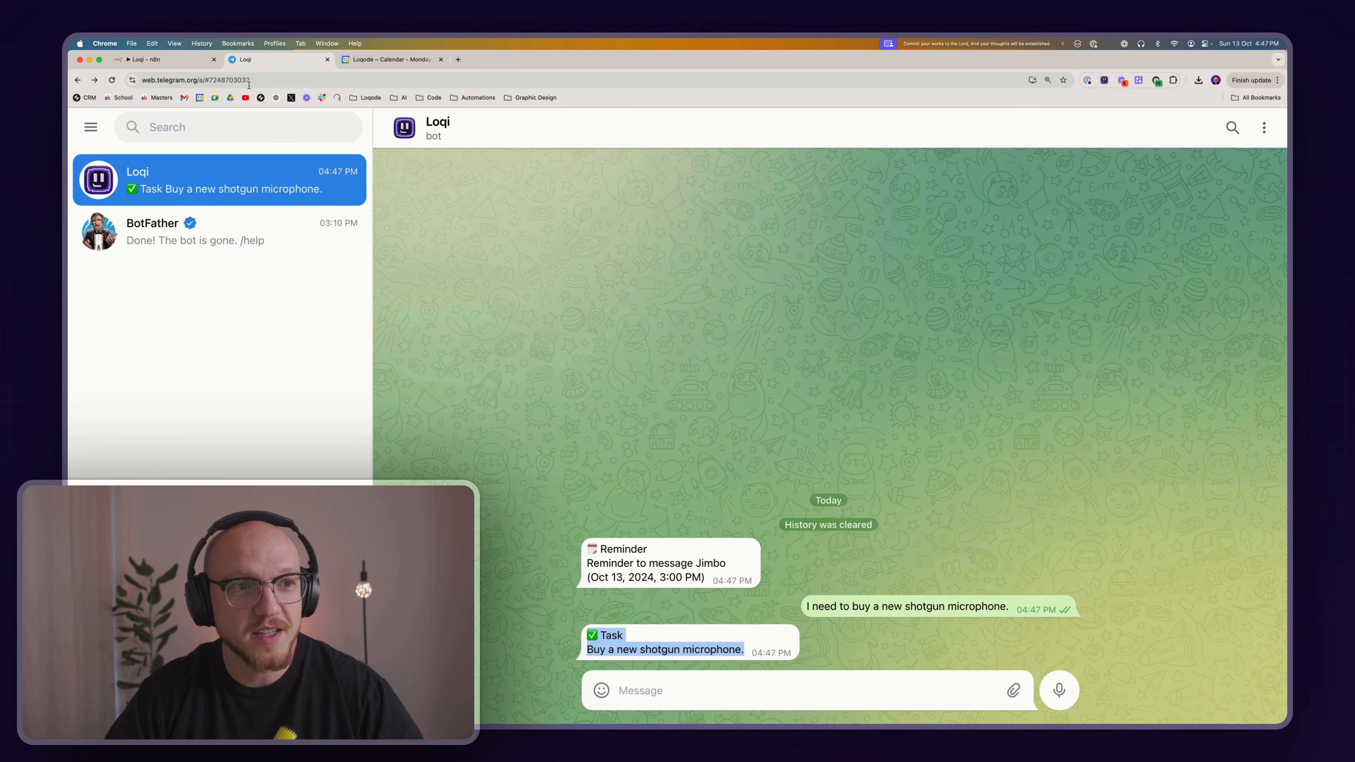
Run the Loqi shortcut from the n8n page, and check the bot's reply in the Telegram chat
click(197, 63)
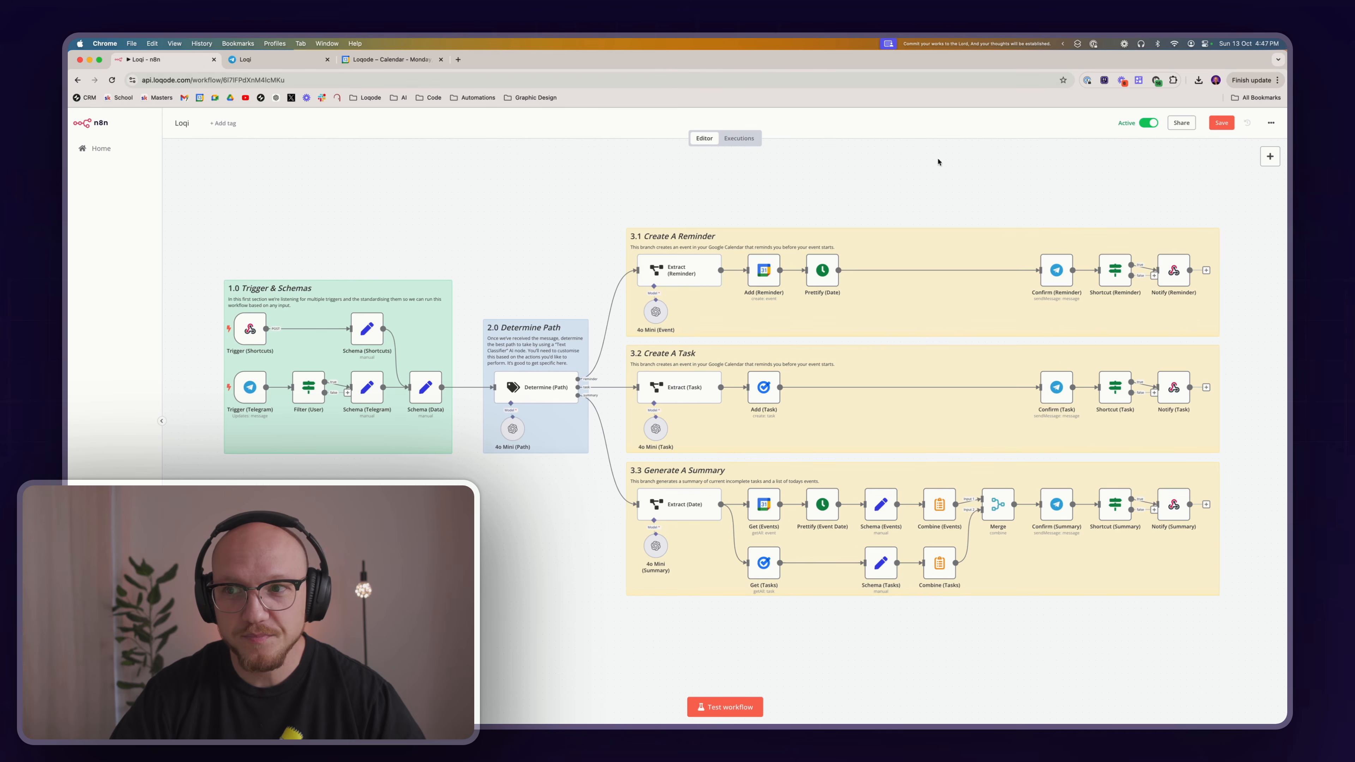
click(1075, 45)
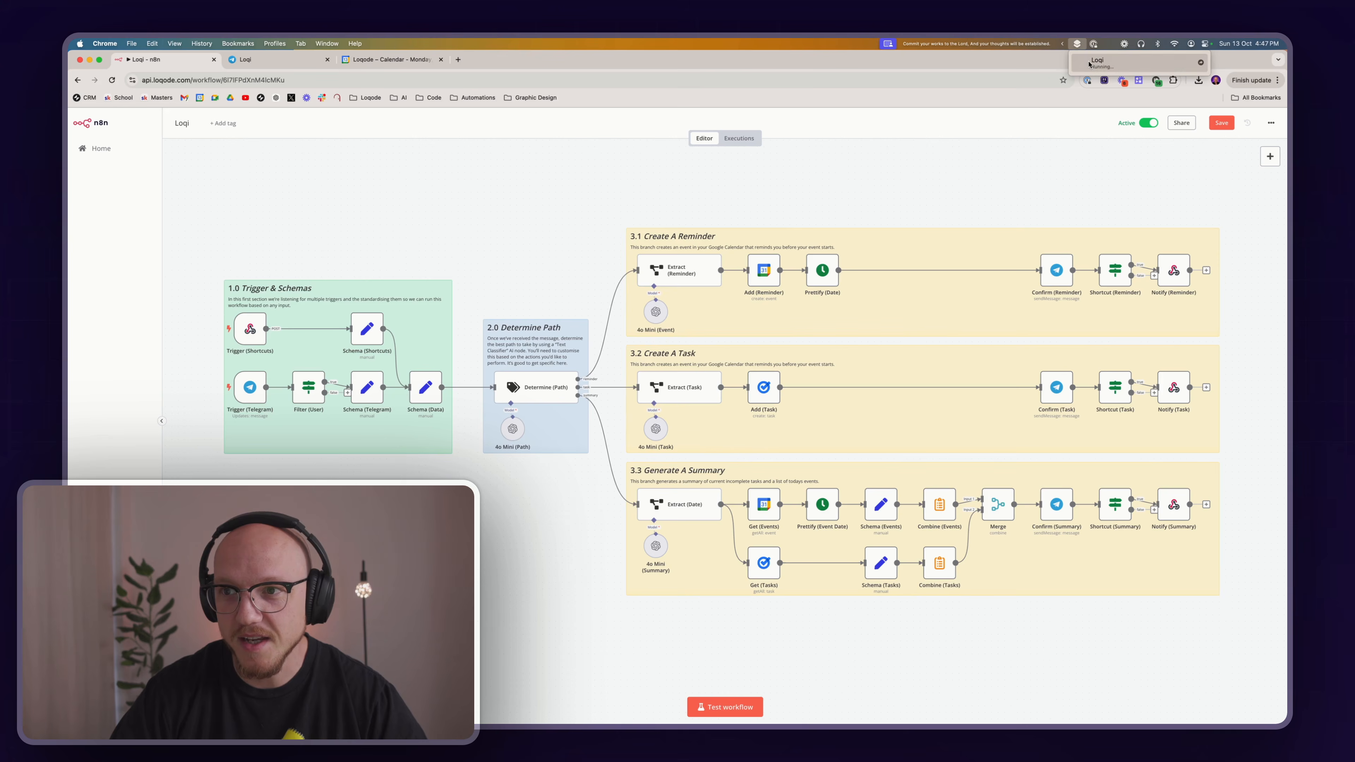
click(1097, 63)
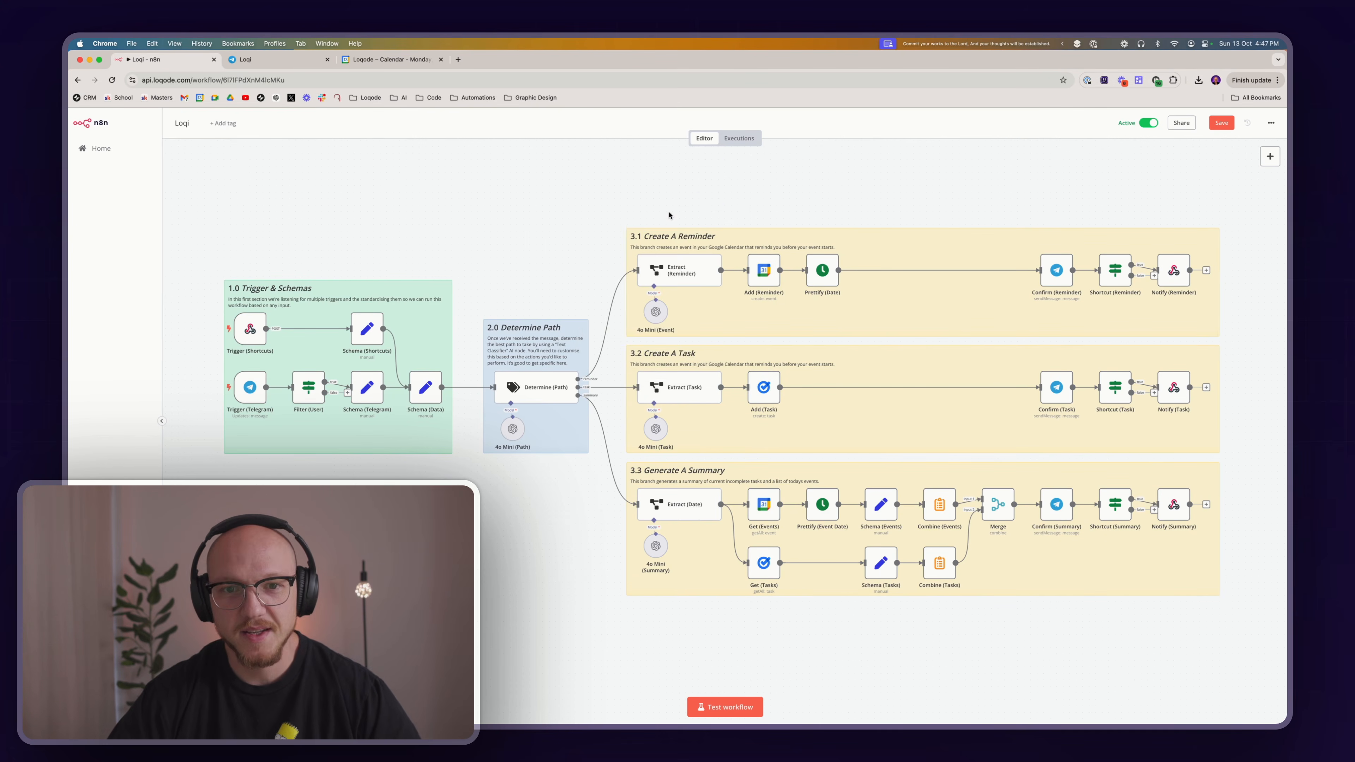
click(296, 59)
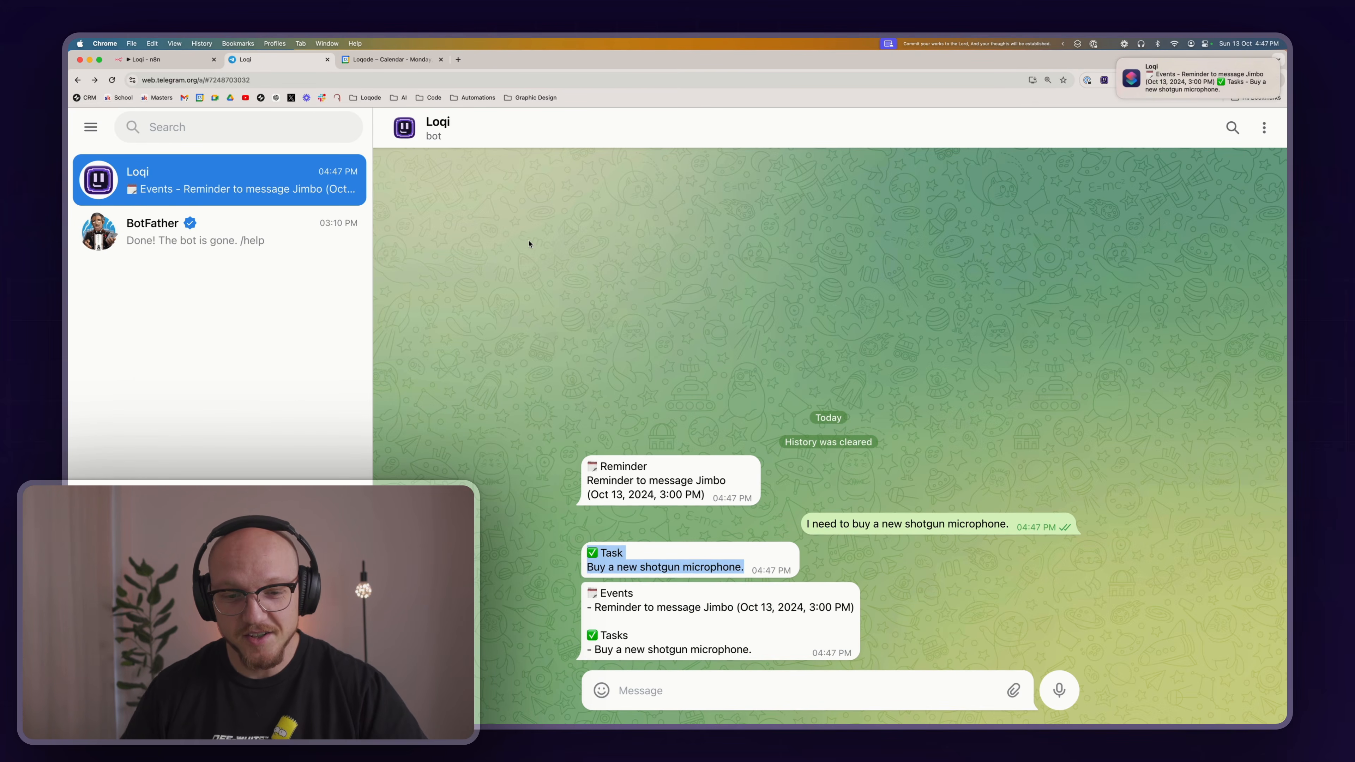
click(664, 602)
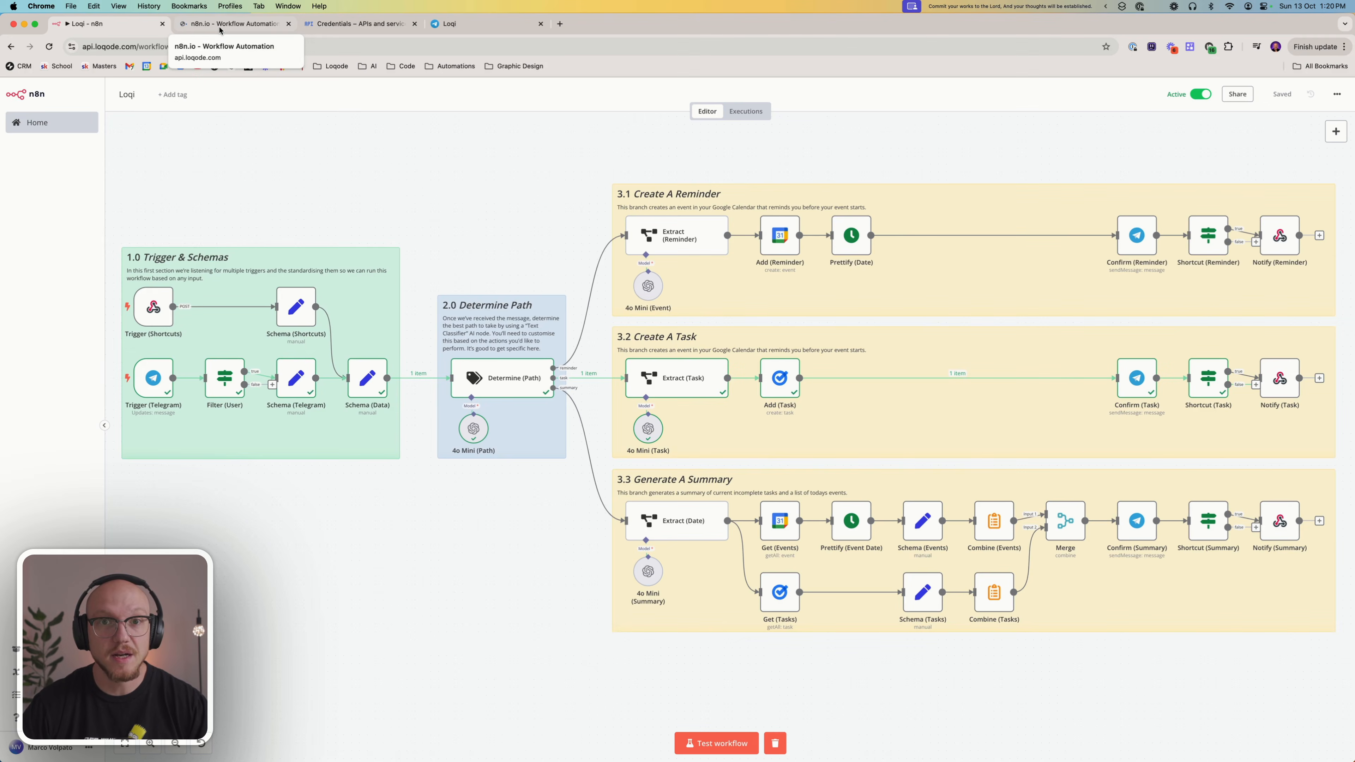
Create a new n8n workflow and name it "Loqi-Tutorial"
click(219, 28)
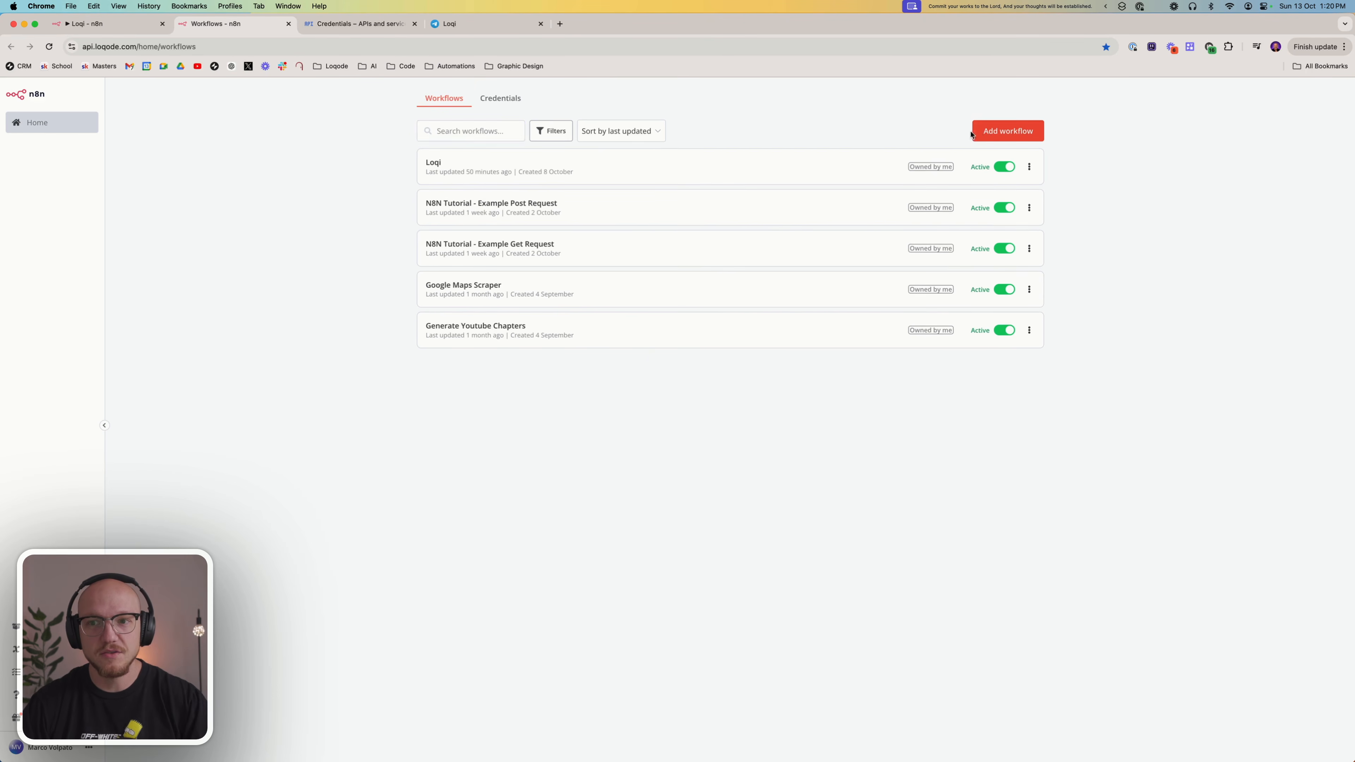
click(986, 134)
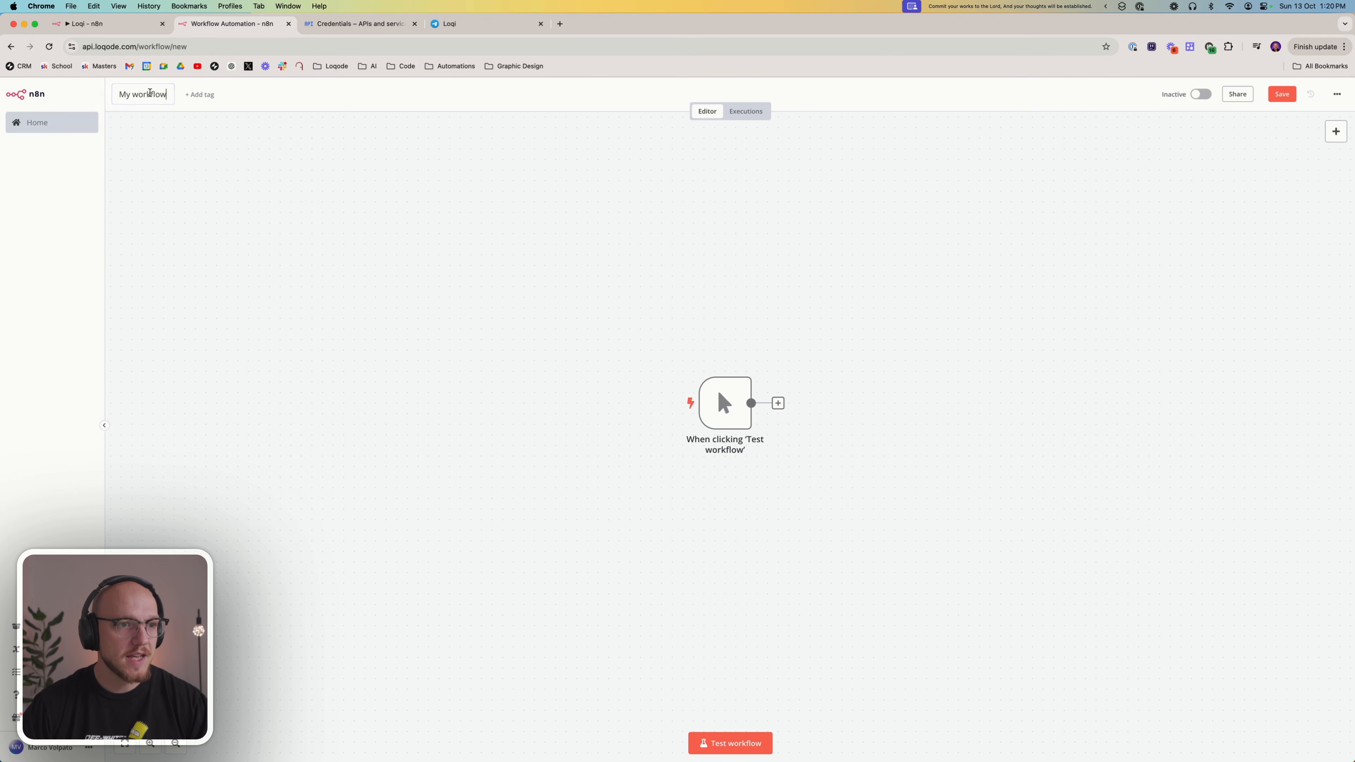
click(151, 95)
text(Loq)
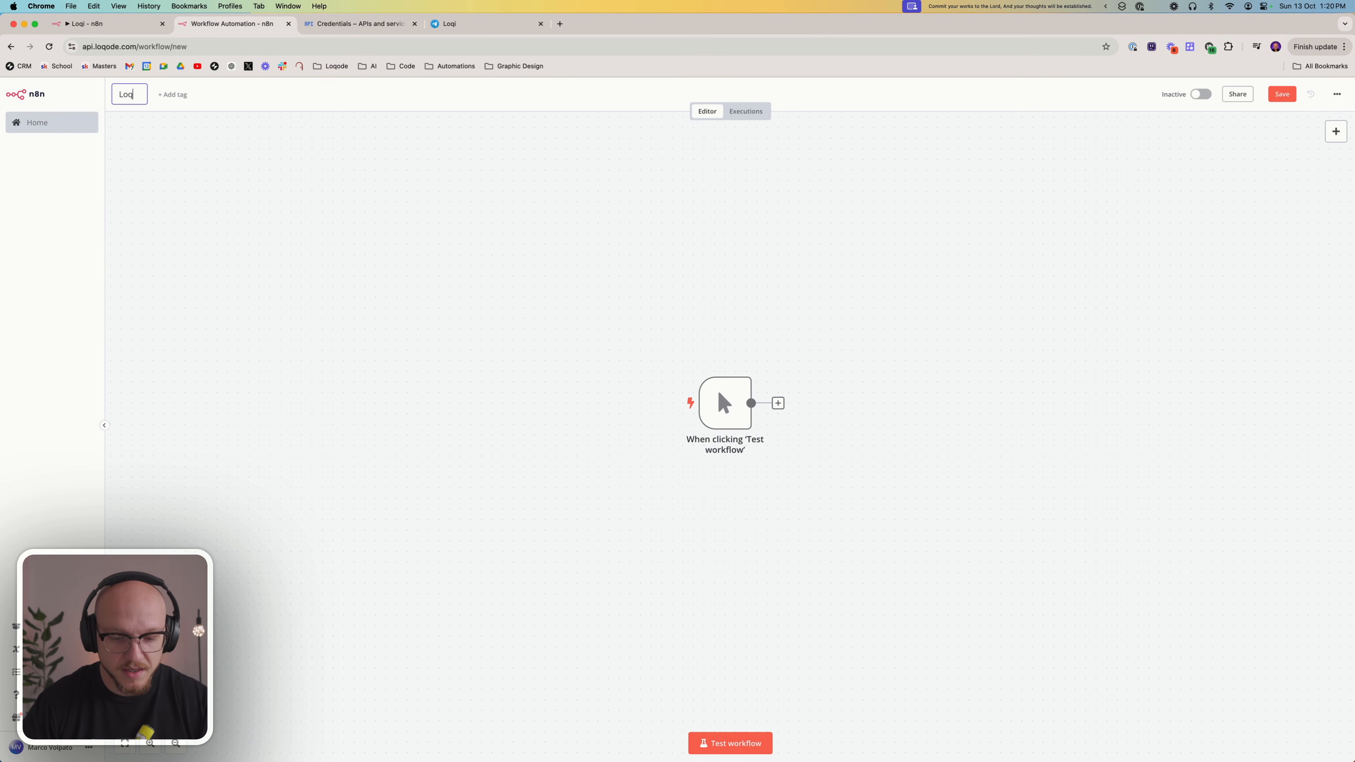
text(i-)
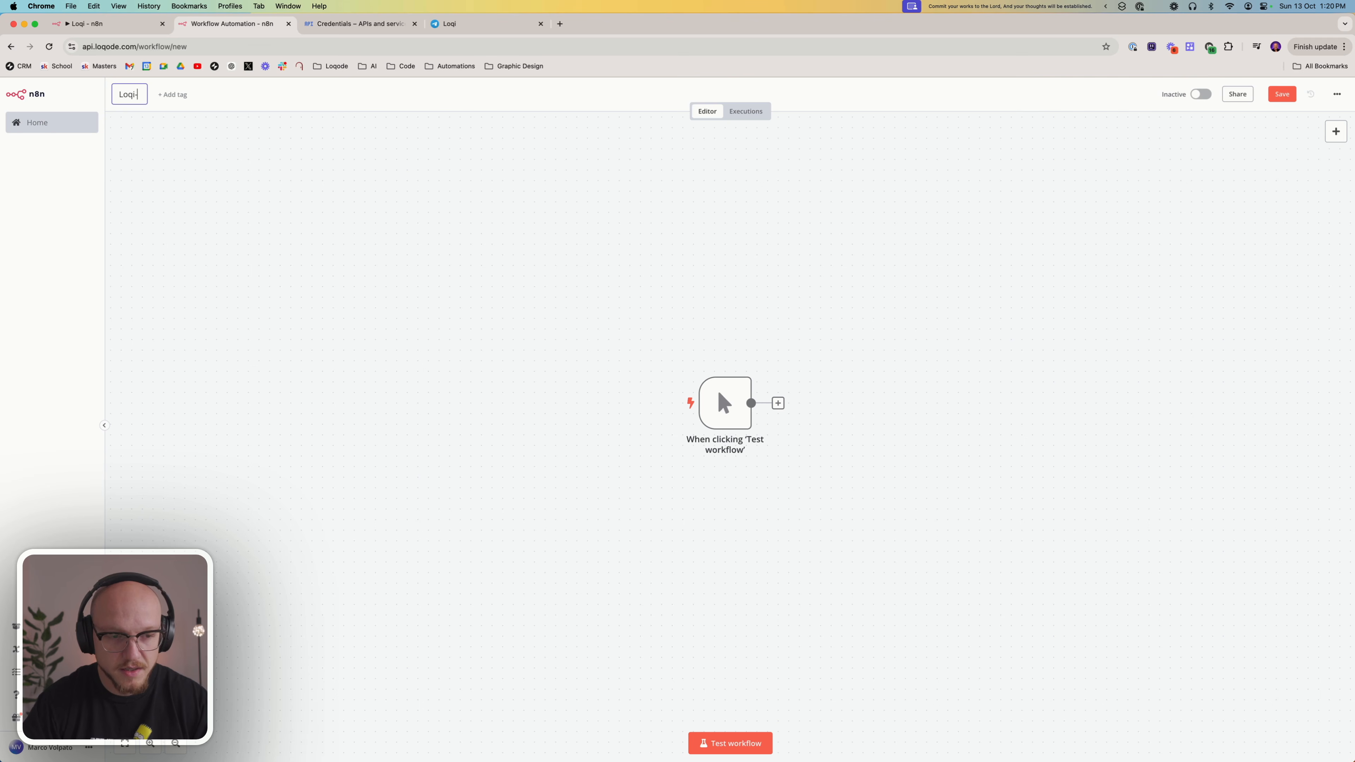
text(t)
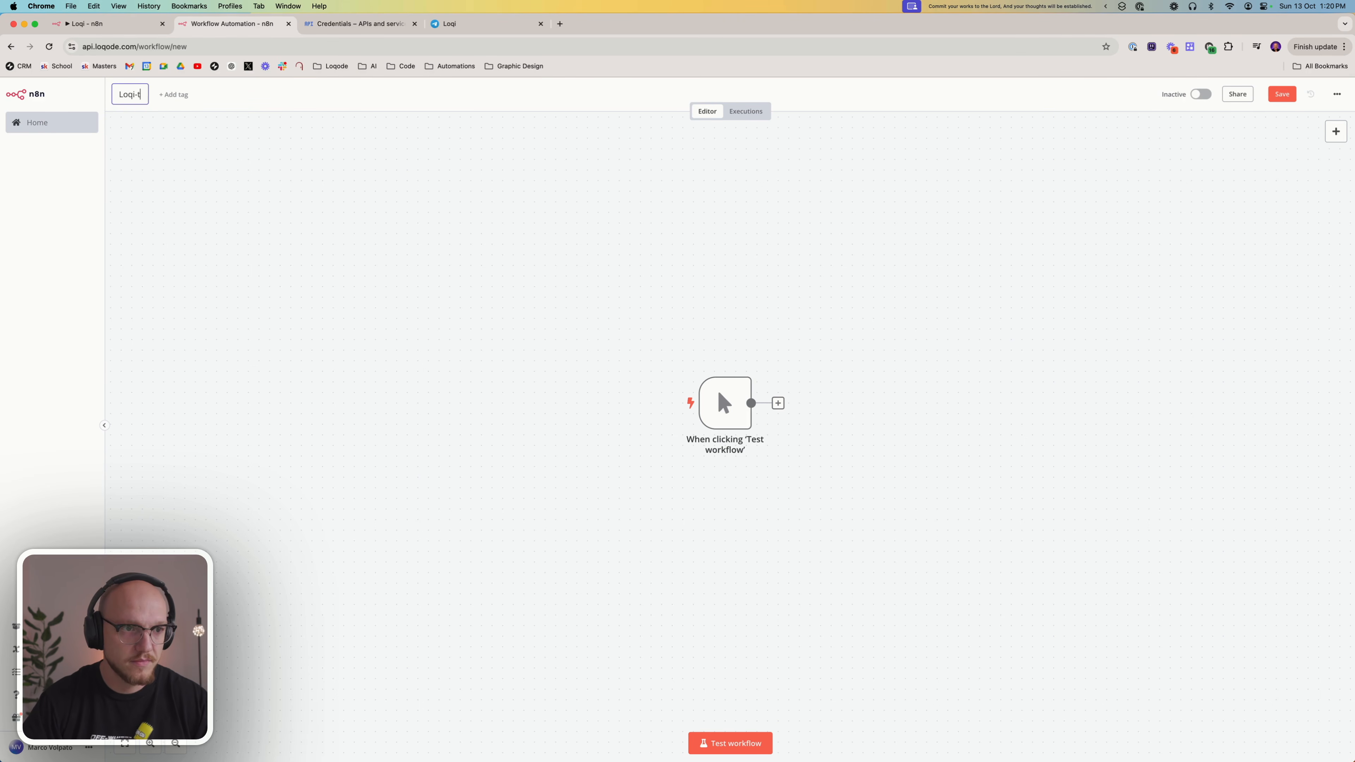
text(utorial)
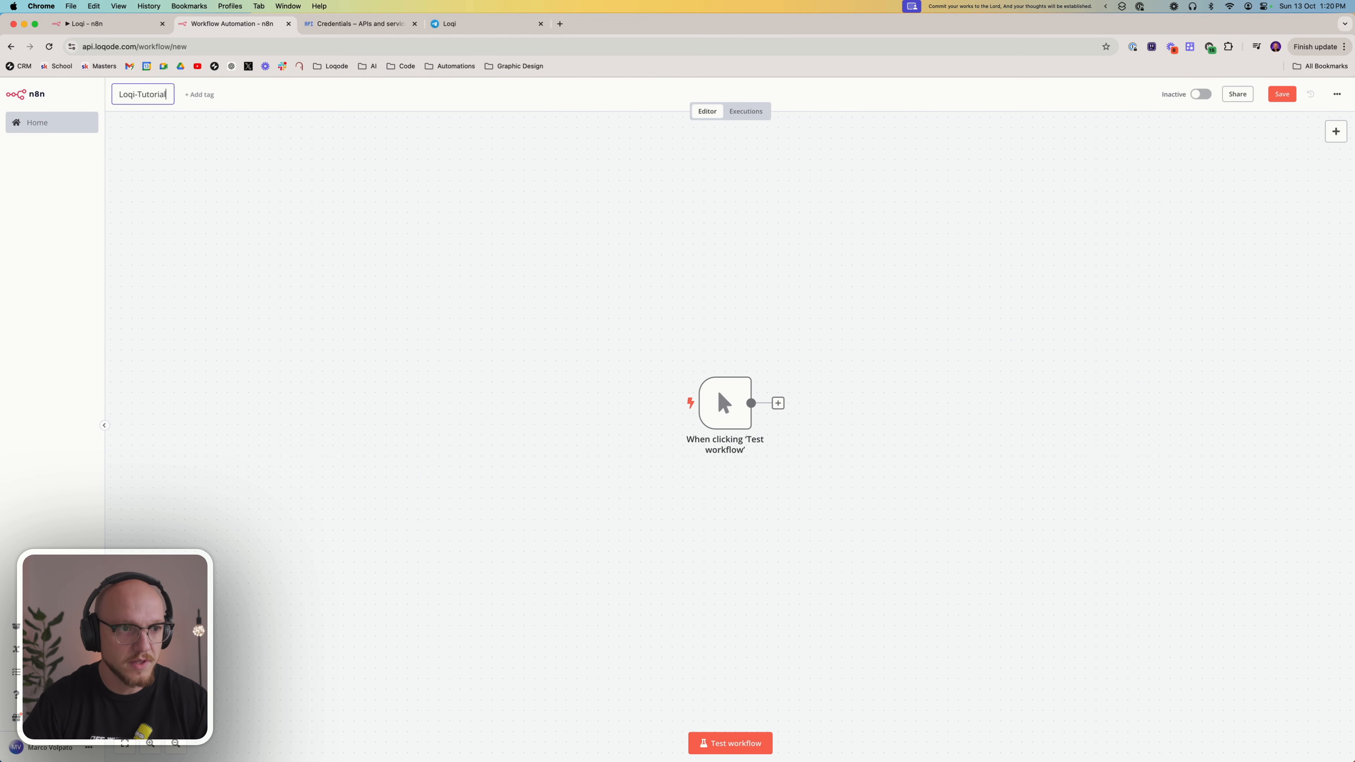
key(Return)
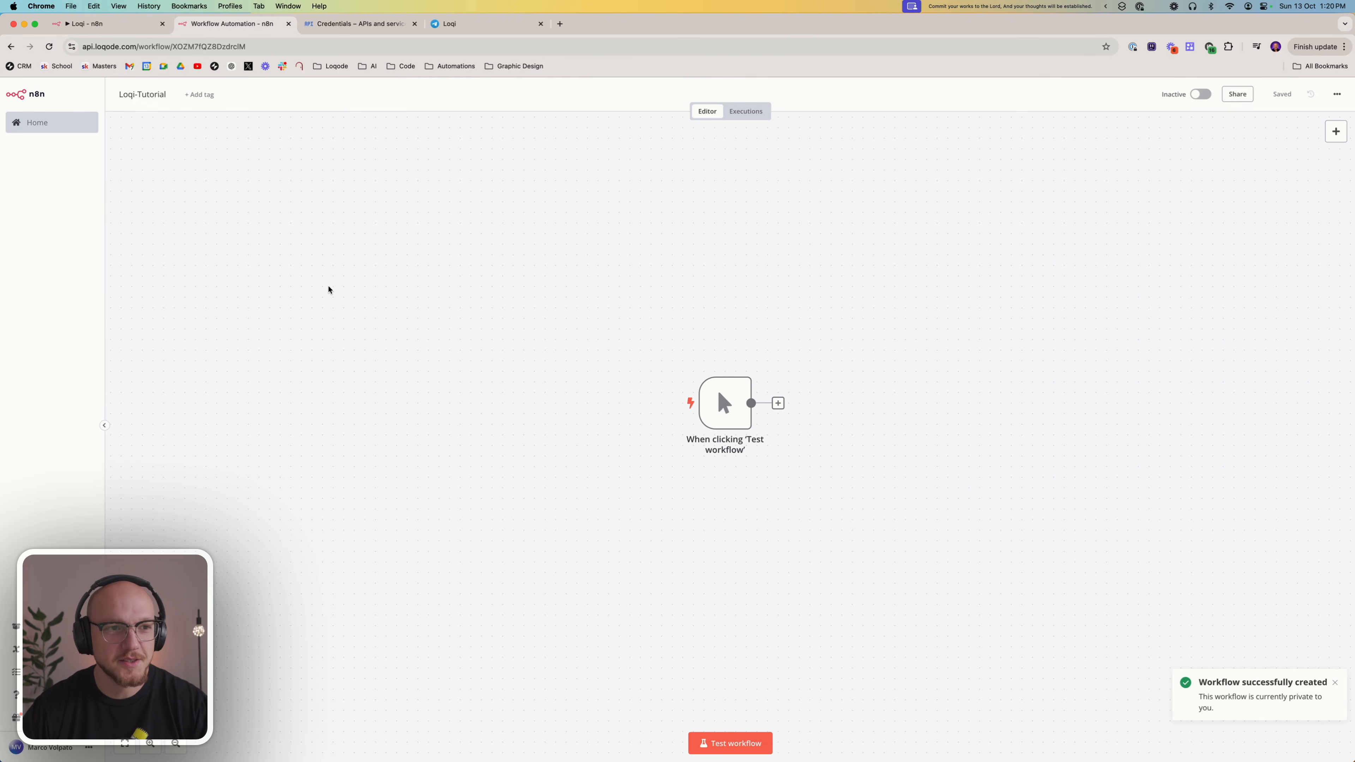
Replace the default manual trigger with a trigger that runs on a webhook call
drag(542, 270, 894, 522)
click(732, 367)
click(739, 403)
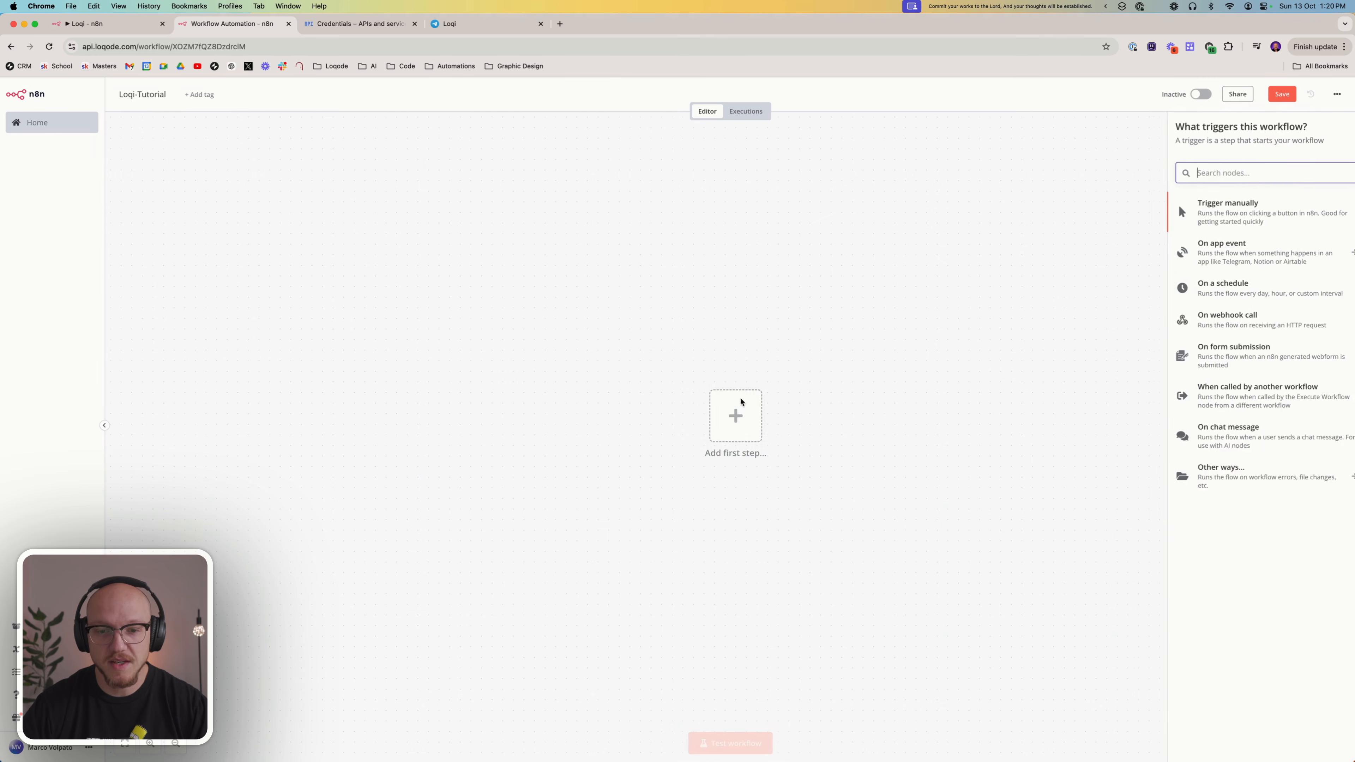
click(1227, 322)
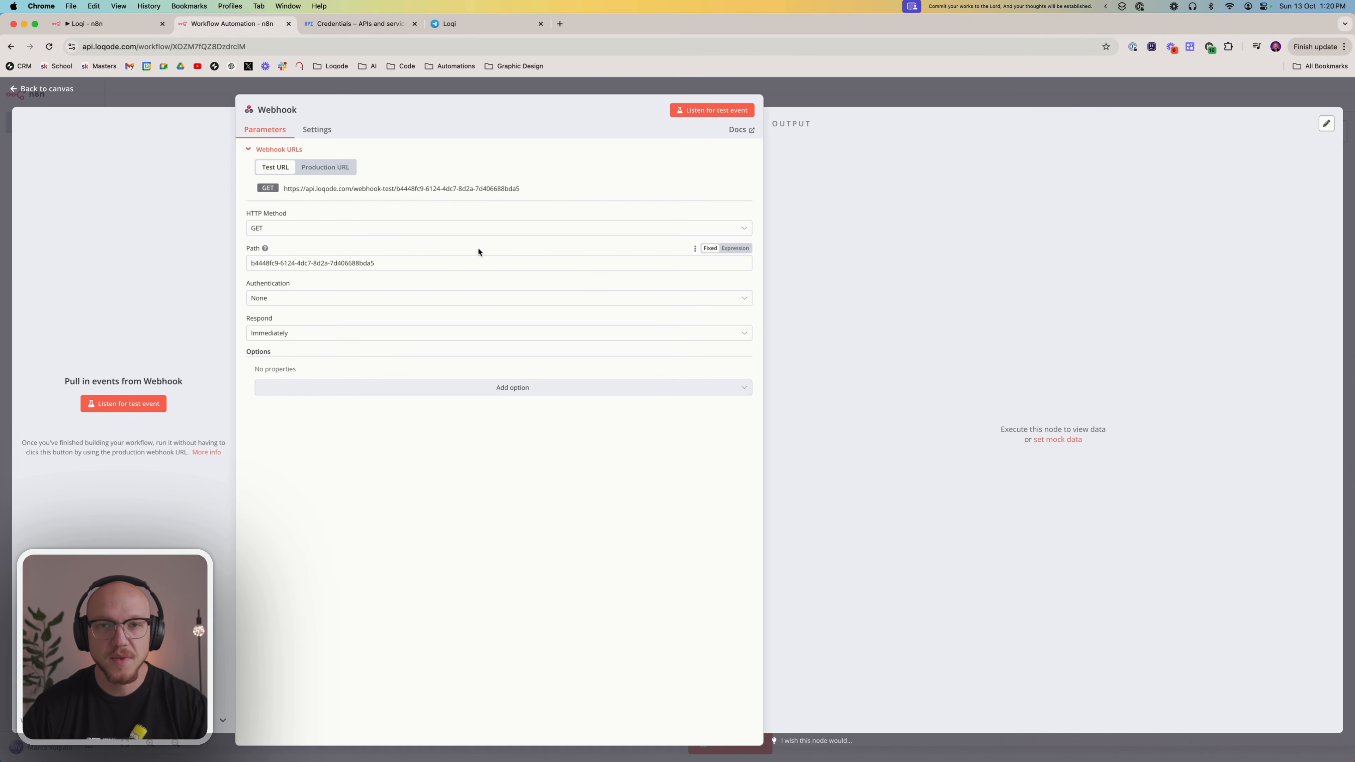
Set the webhook's HTTP method to POST and shorten its path to "b444"
click(312, 227)
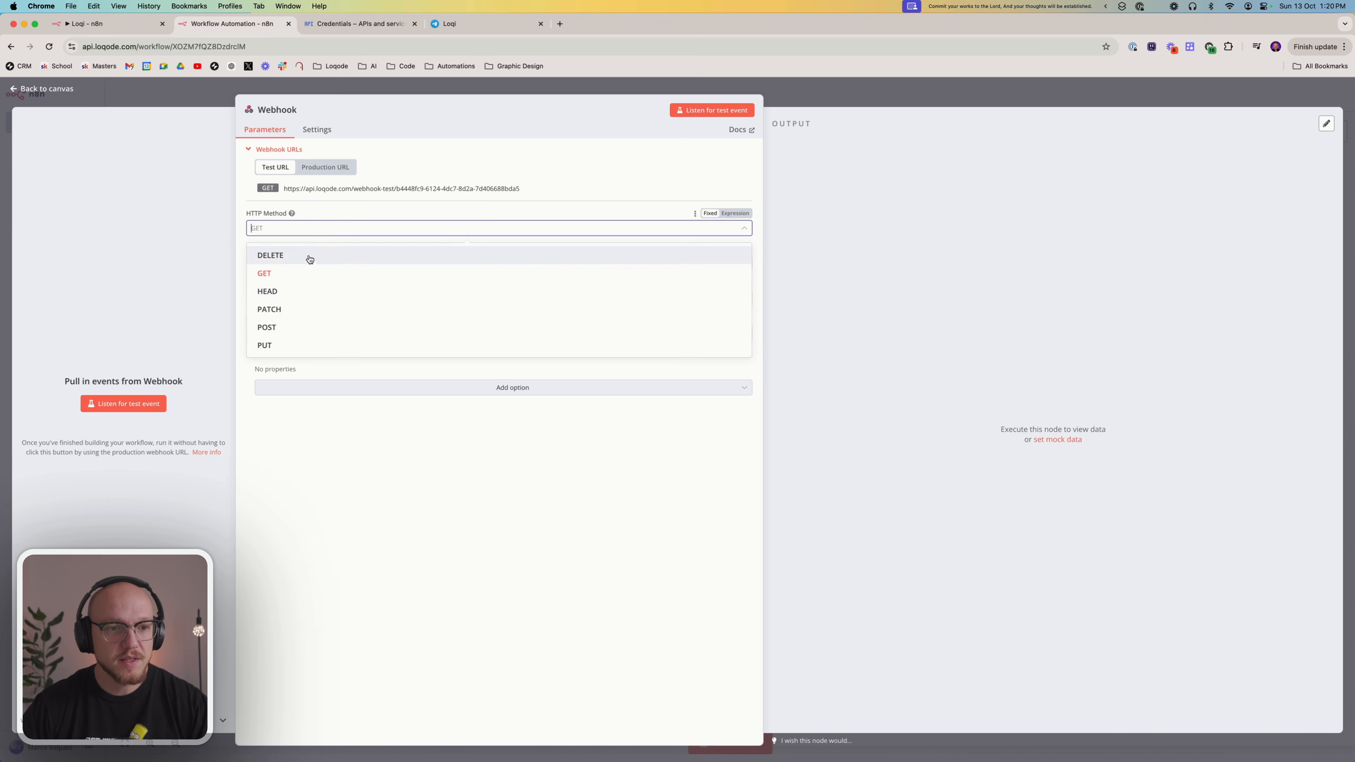
click(305, 327)
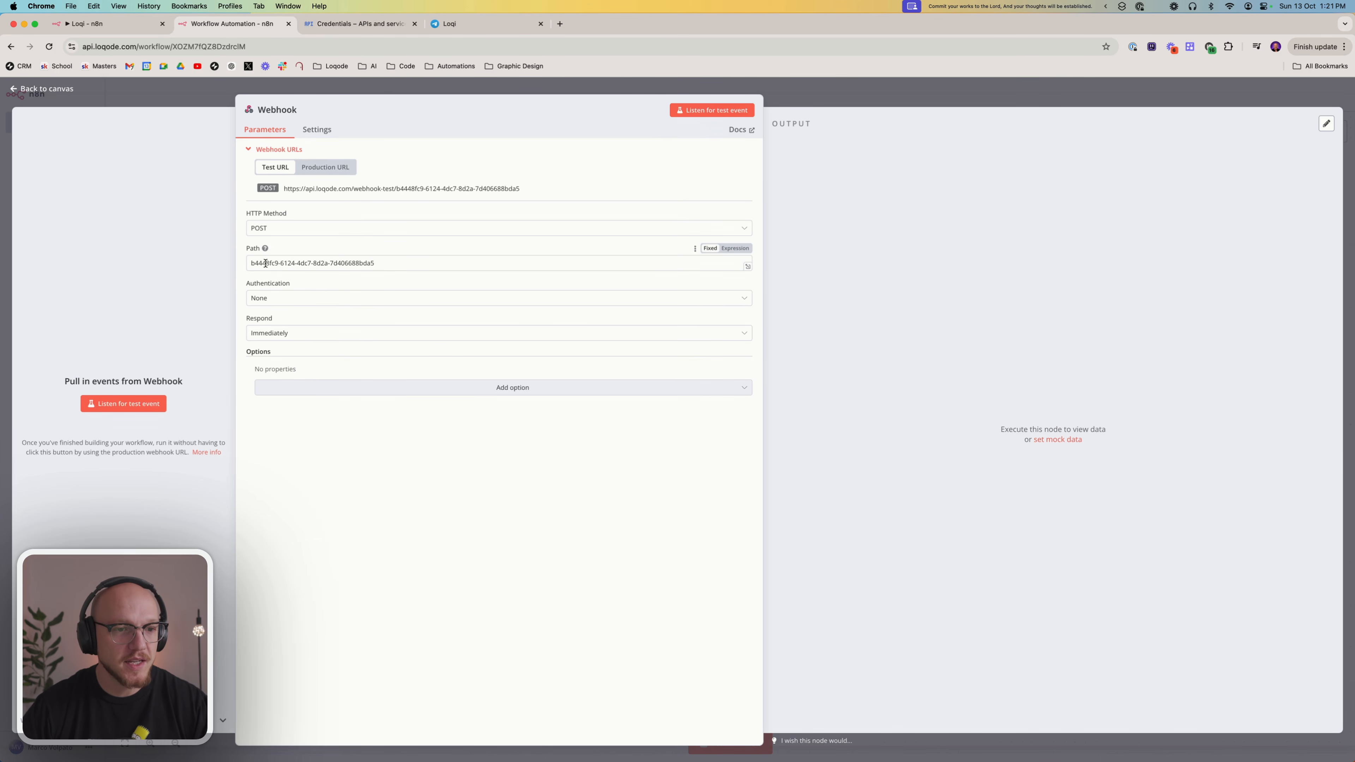
drag(266, 264, 417, 278)
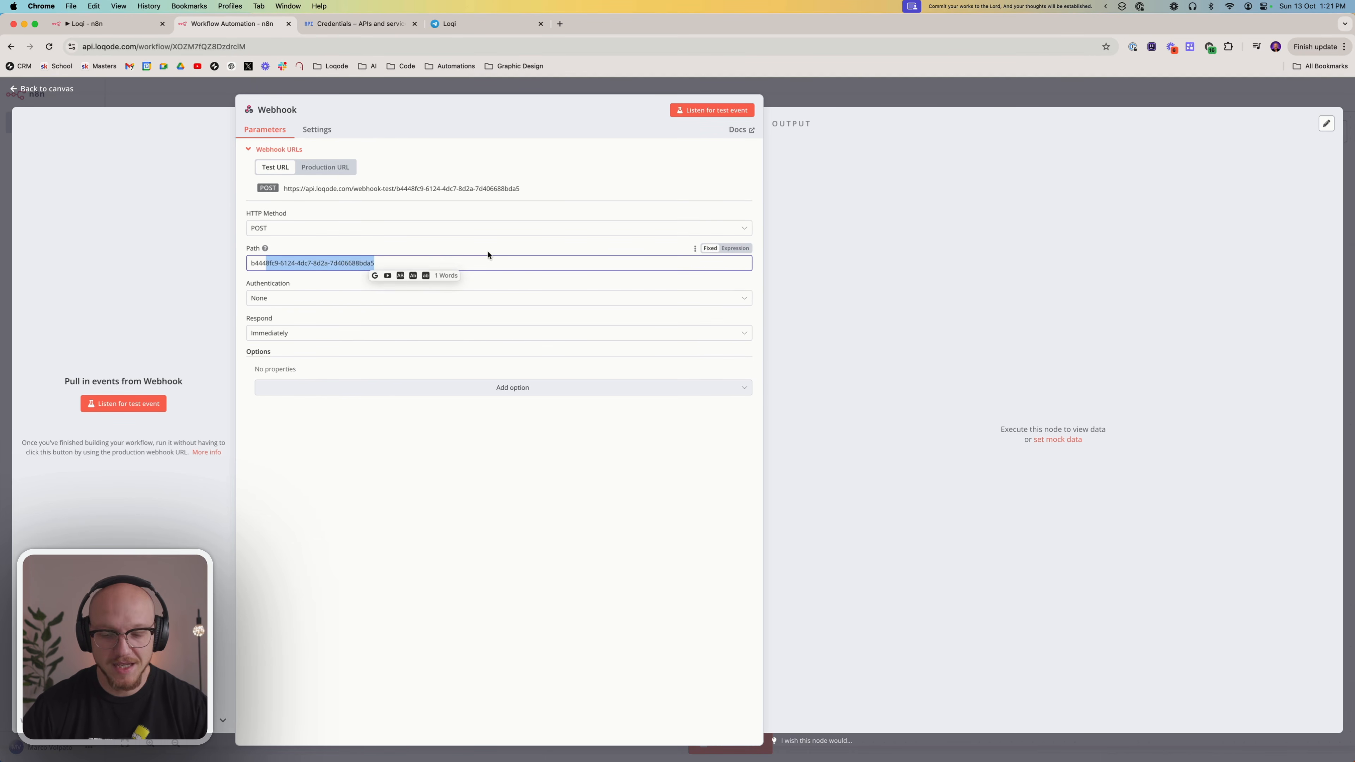
key(BackSpace)
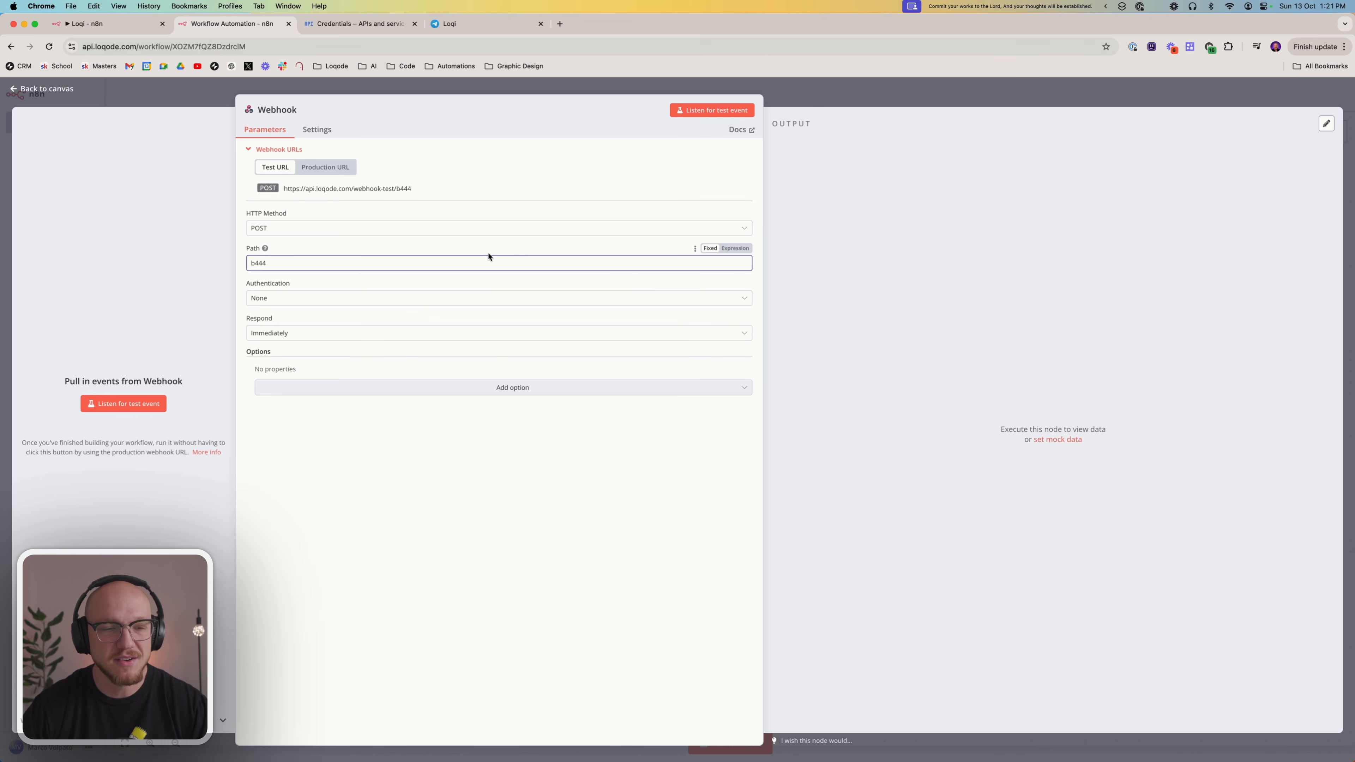
click(478, 496)
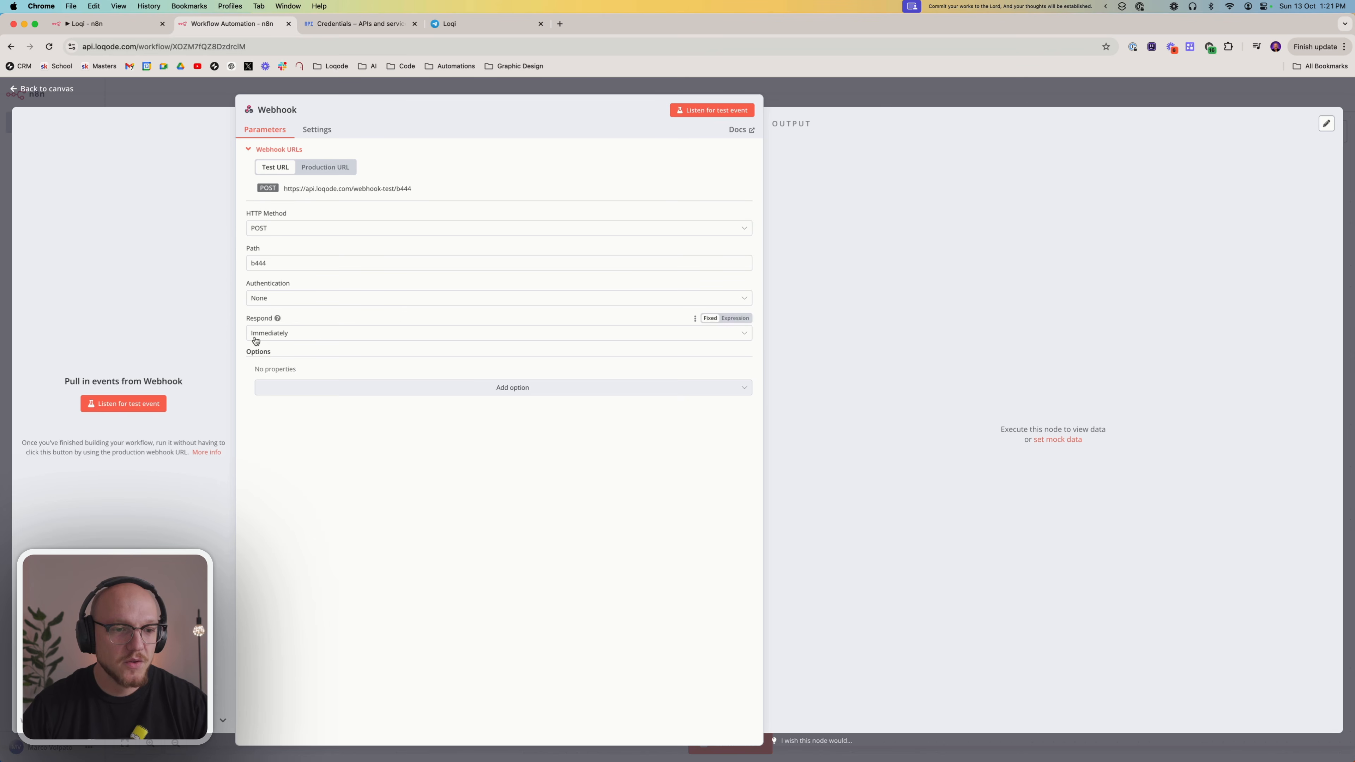
Review the webhook's response modes, copy its test URL, and return to the workflow canvas
click(299, 334)
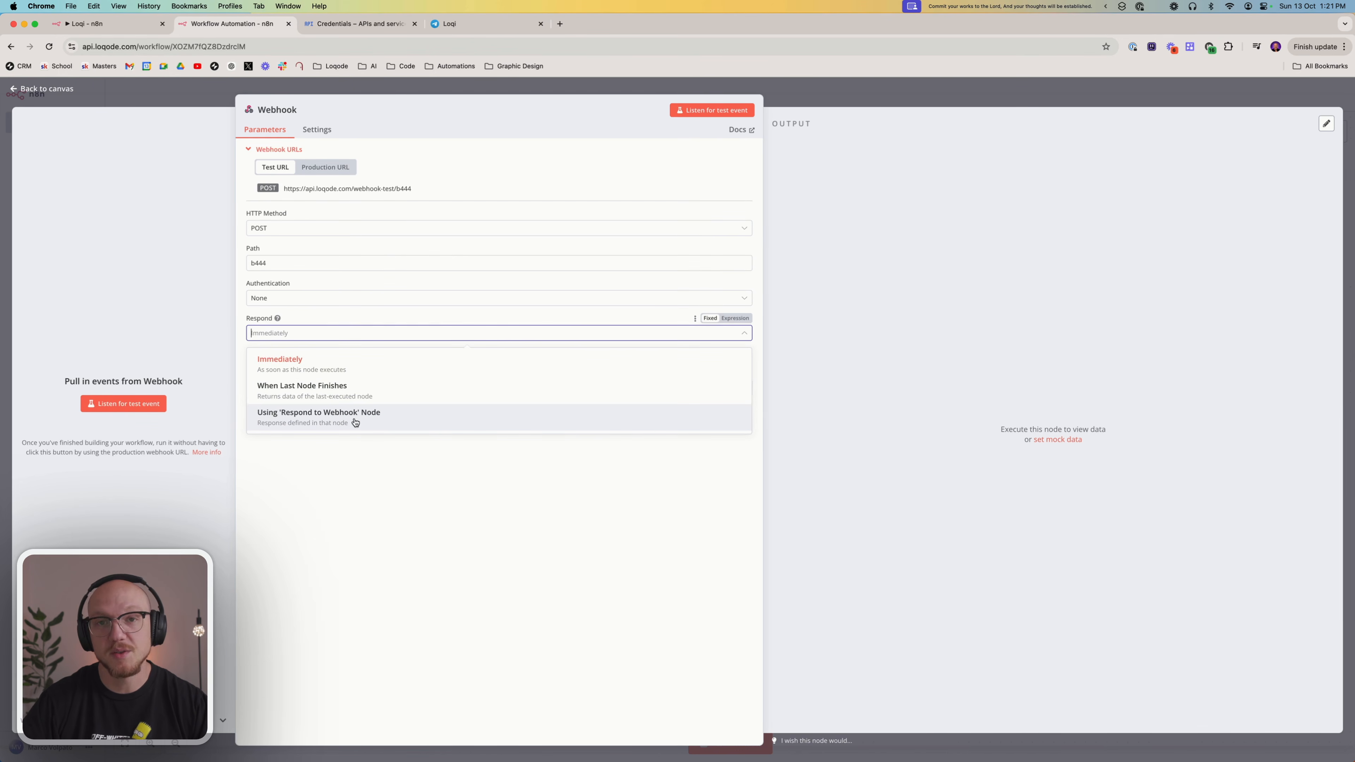
click(427, 470)
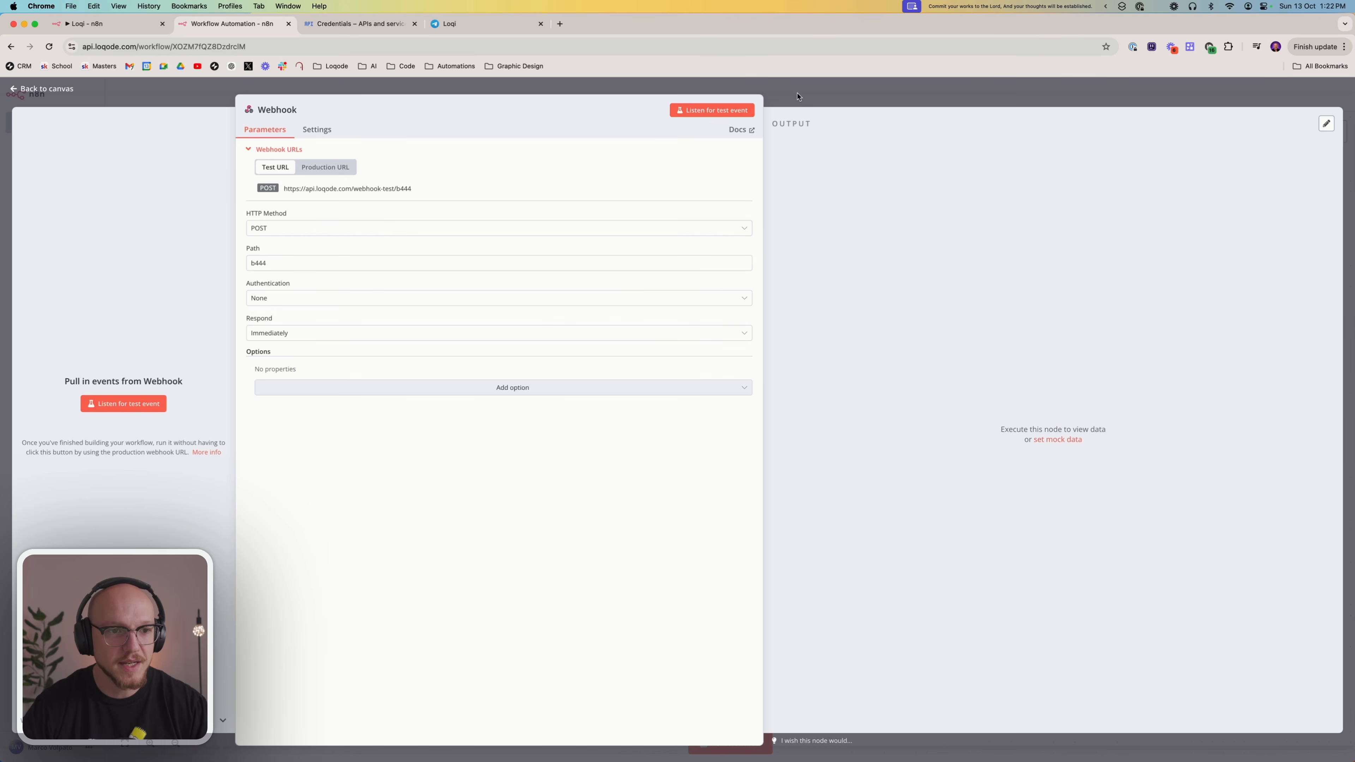
click(375, 189)
click(897, 97)
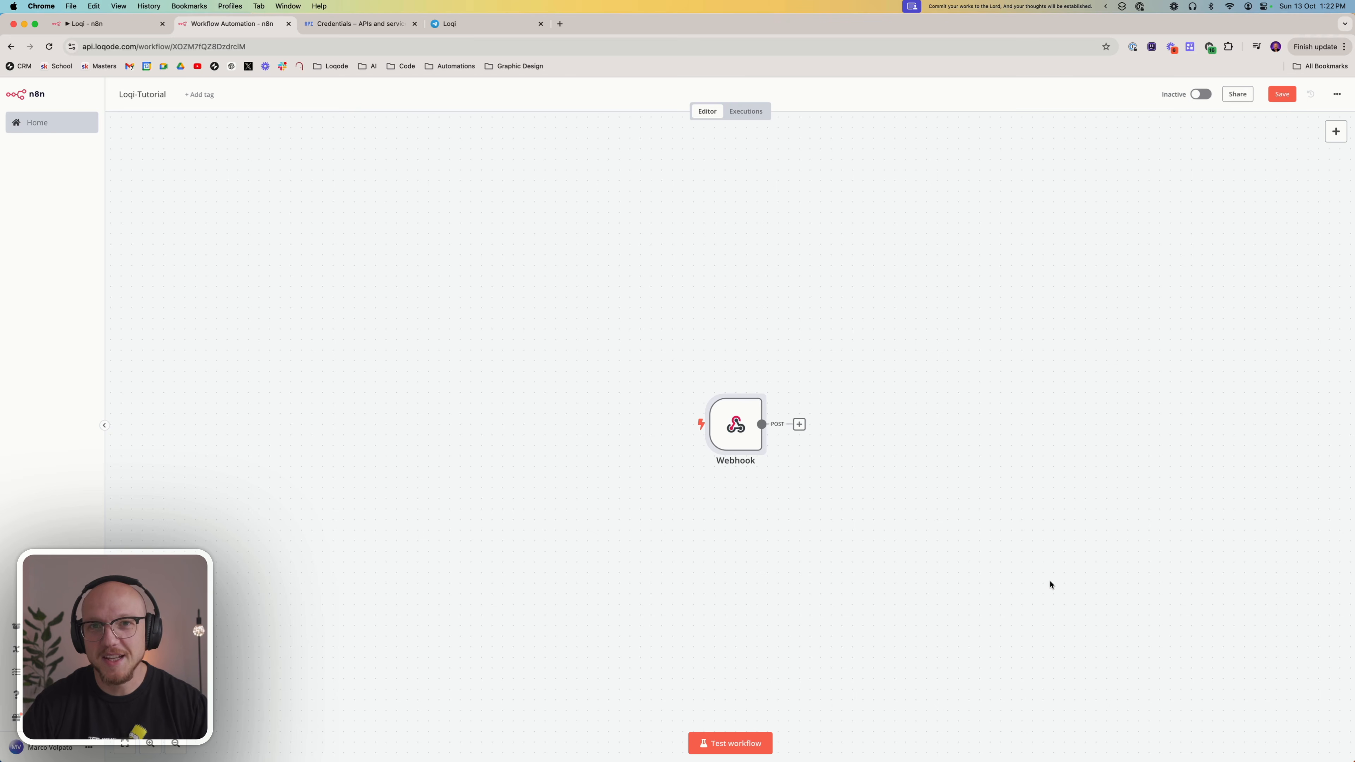
Switch to the macOS Shortcuts app by finding it among the installed applications
mouse_move(1120, 758)
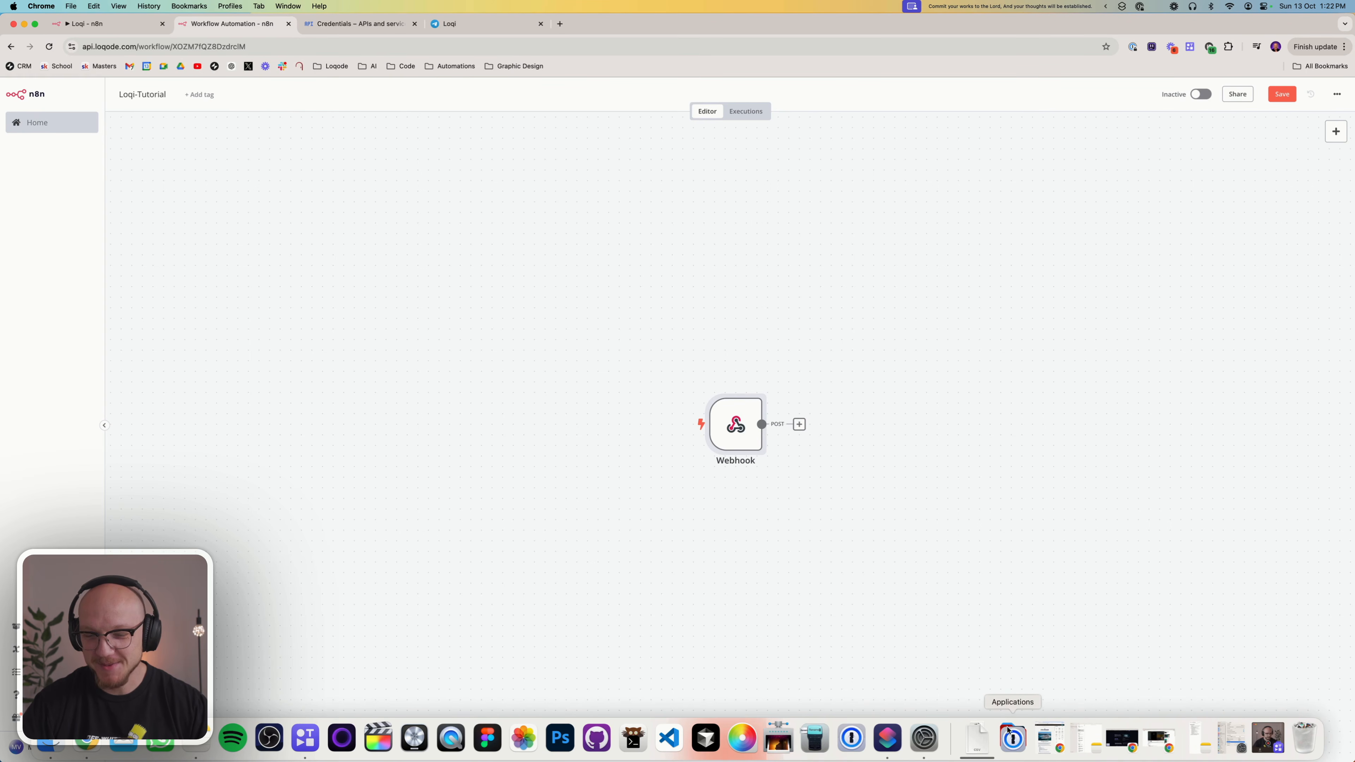
click(1012, 738)
scroll(1130, 599, down, 5)
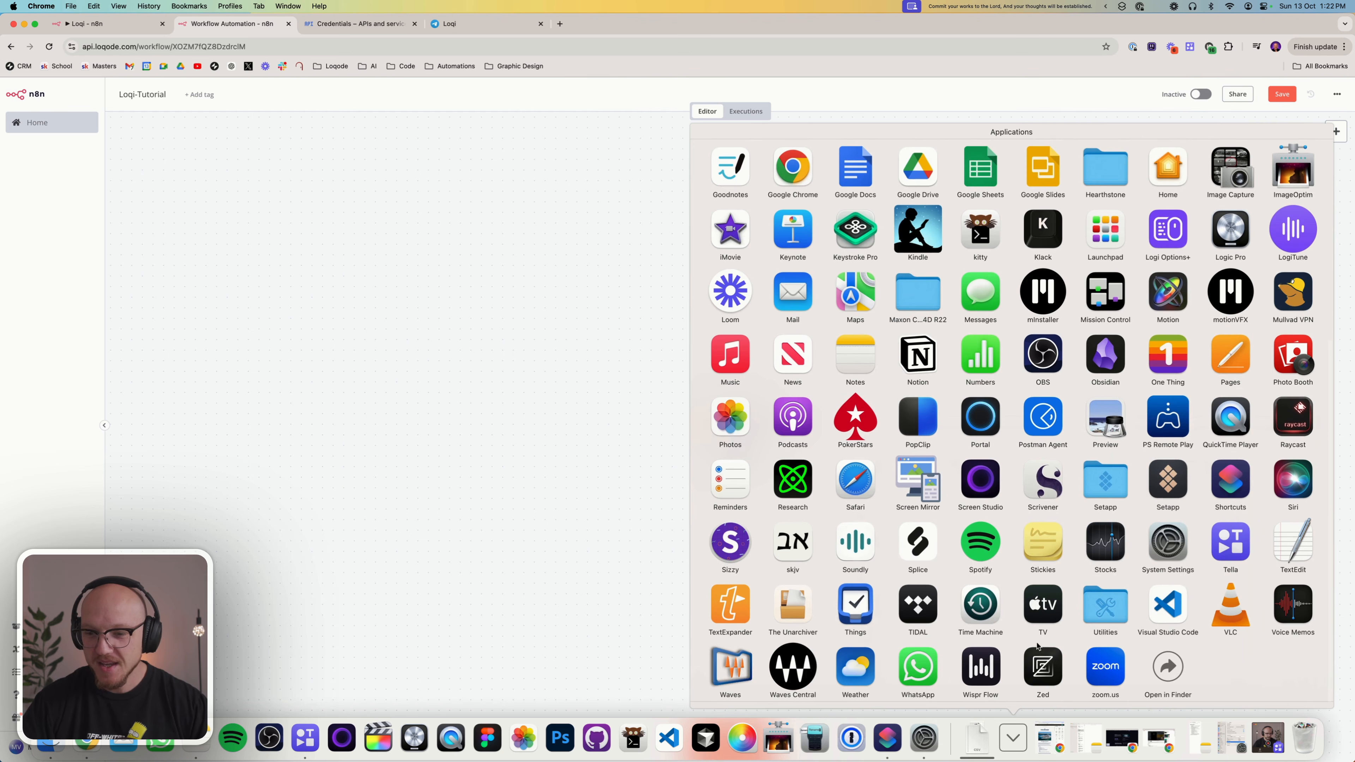
click(1229, 483)
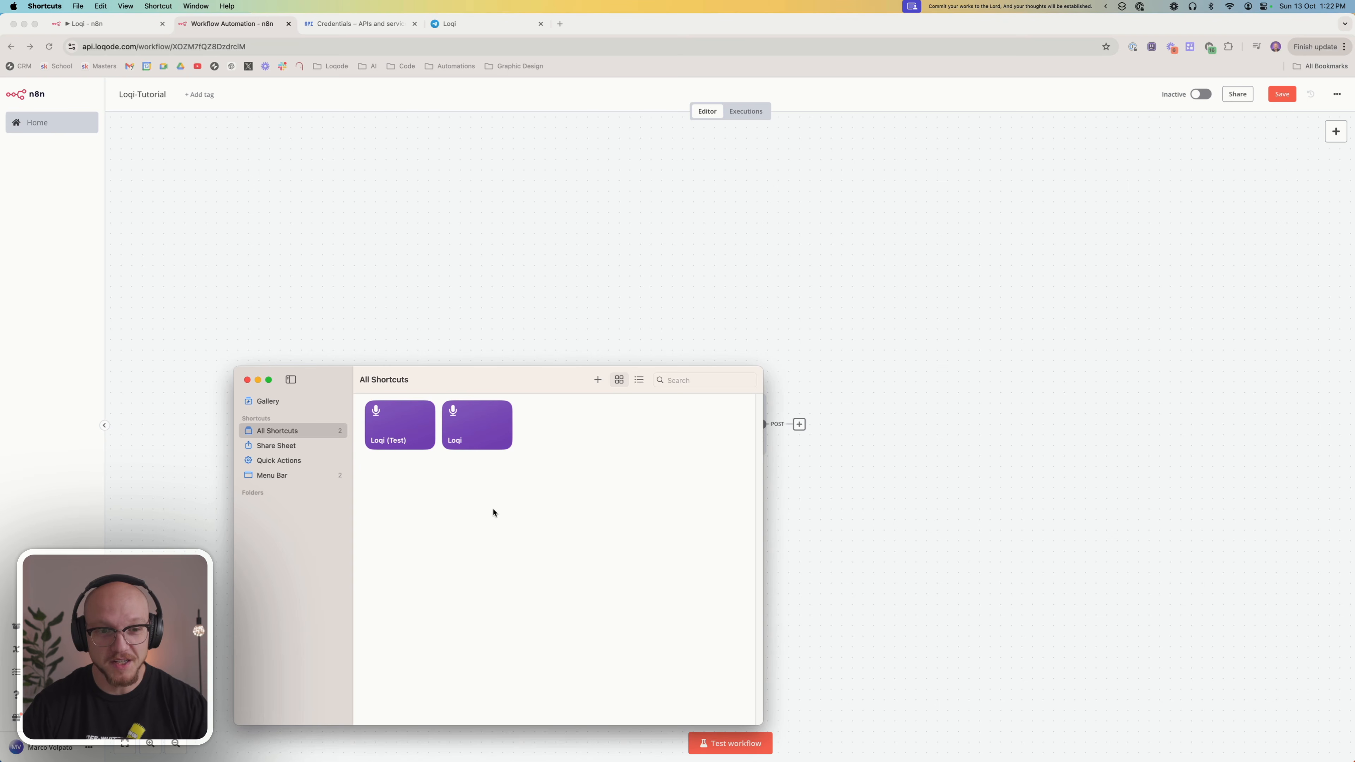
Create a new shortcut and title it "Tutorial - Test"
click(597, 380)
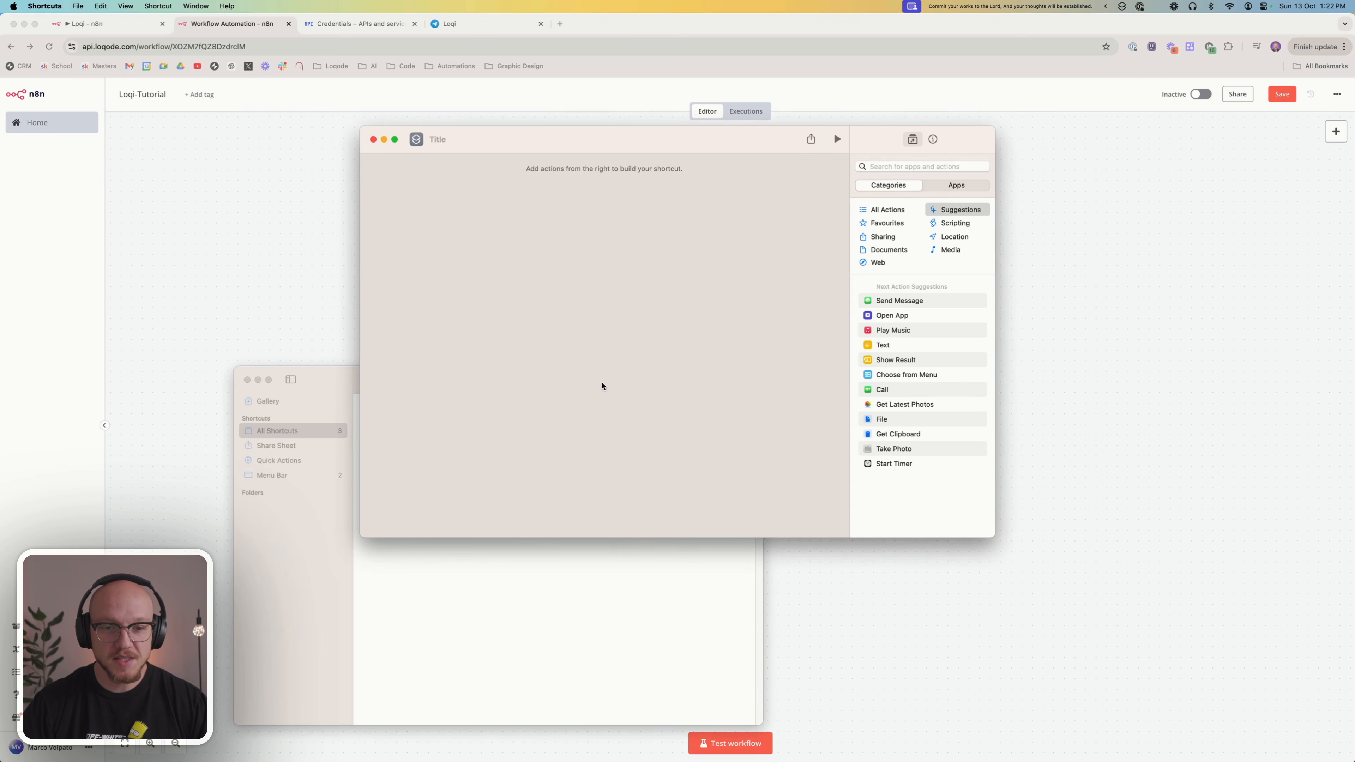
drag(492, 142, 569, 227)
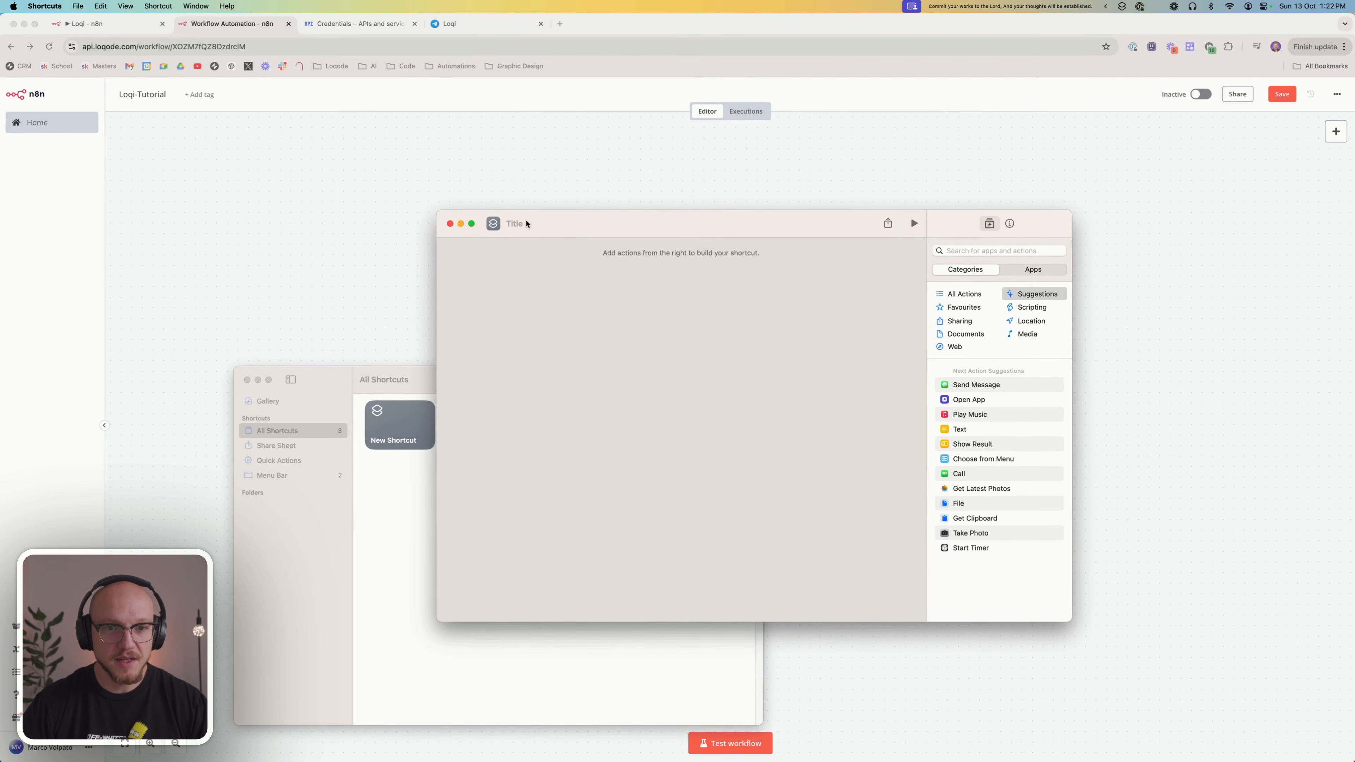
text(Tutoti)
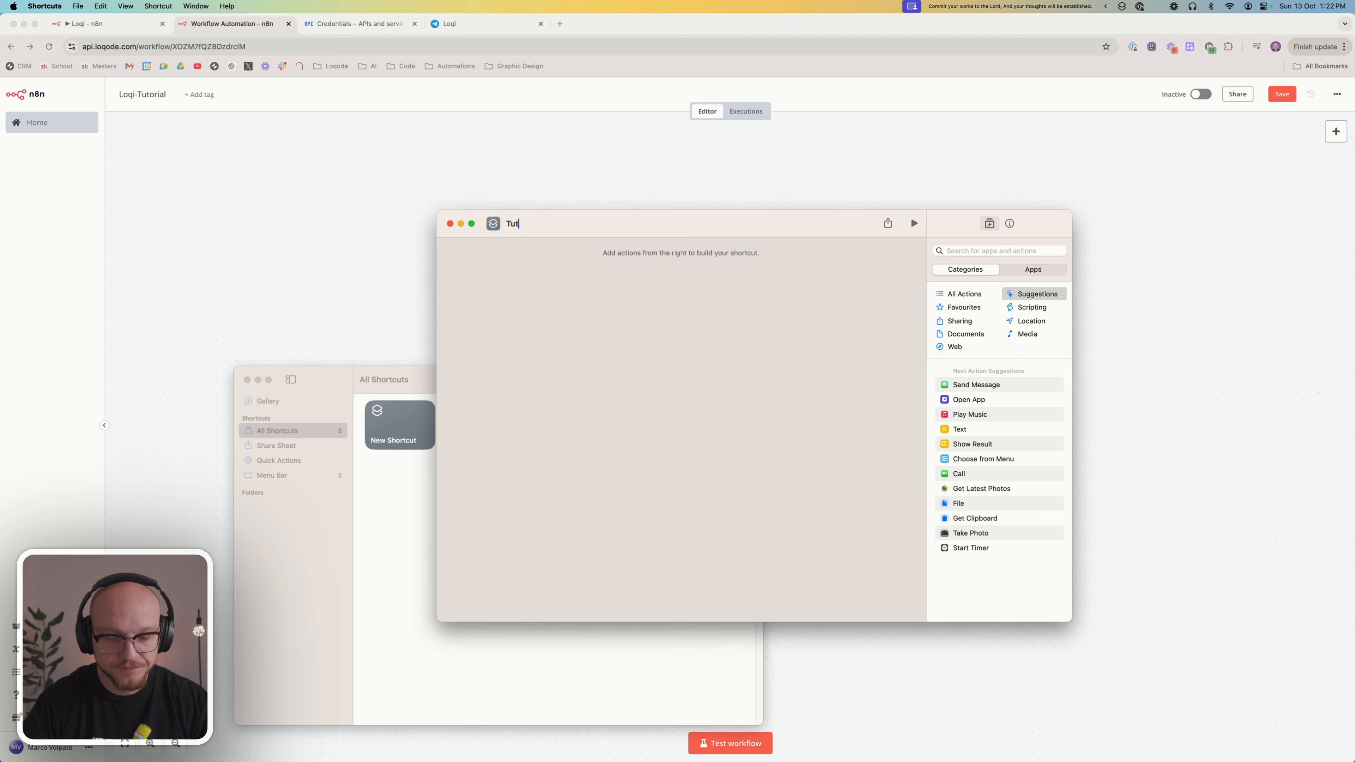
key(BackSpace)
text(rial)
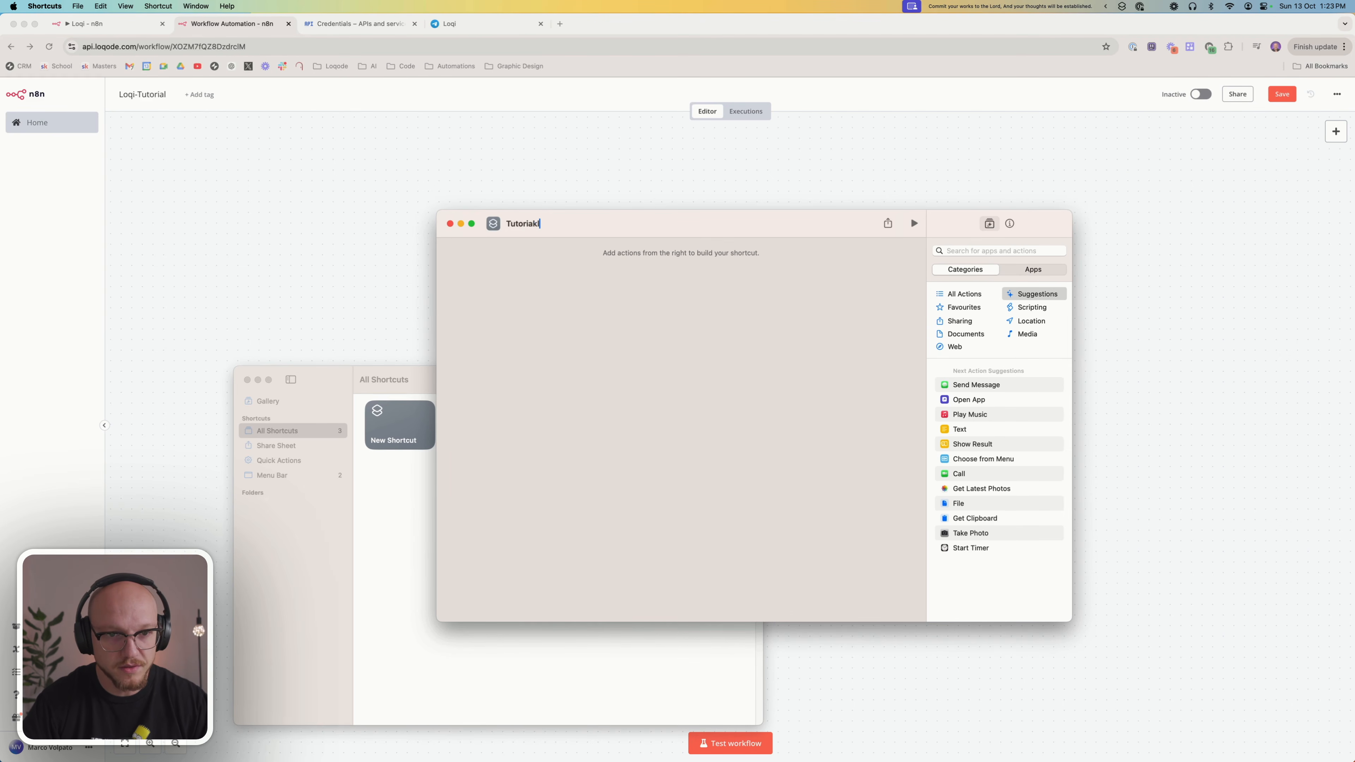
text( - Test)
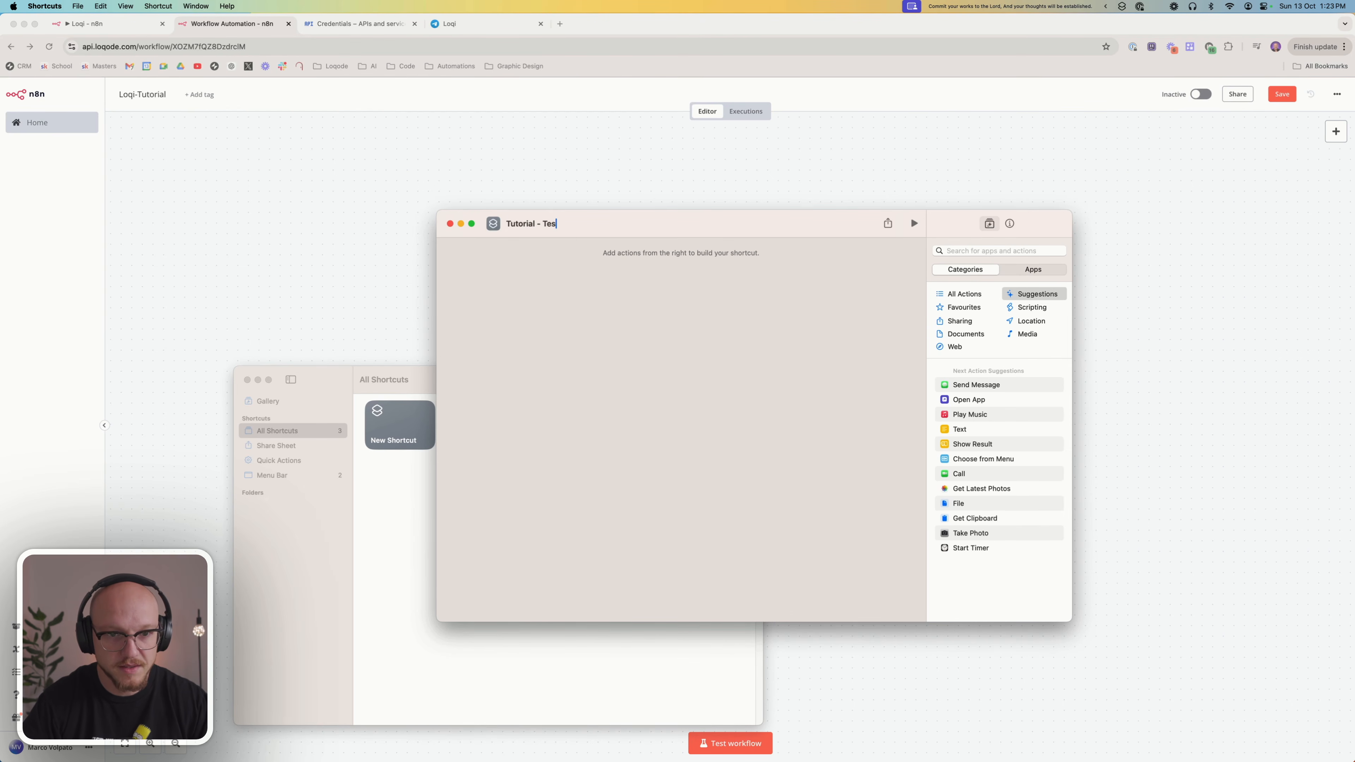
key(Return)
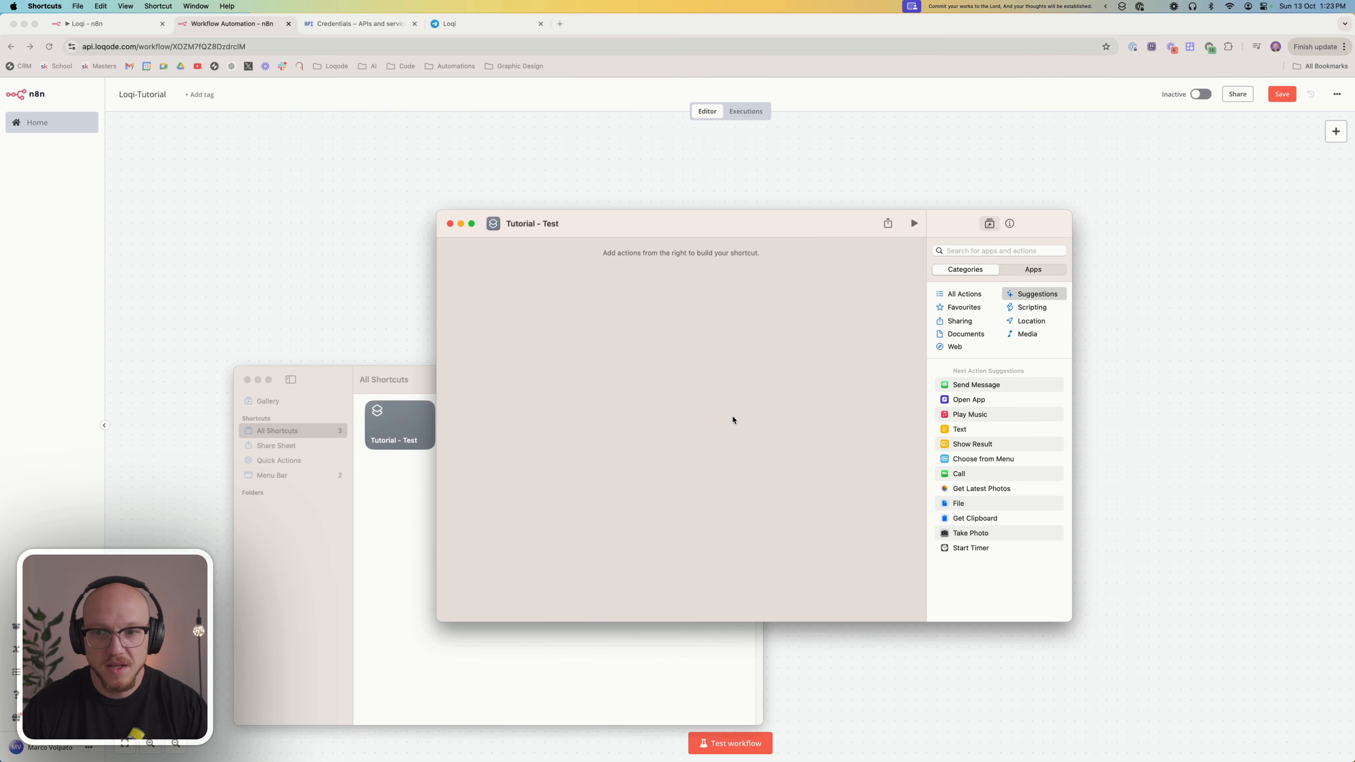
Add a Dictate Text action to the shortcut and review its language and stop-listening options
click(955, 251)
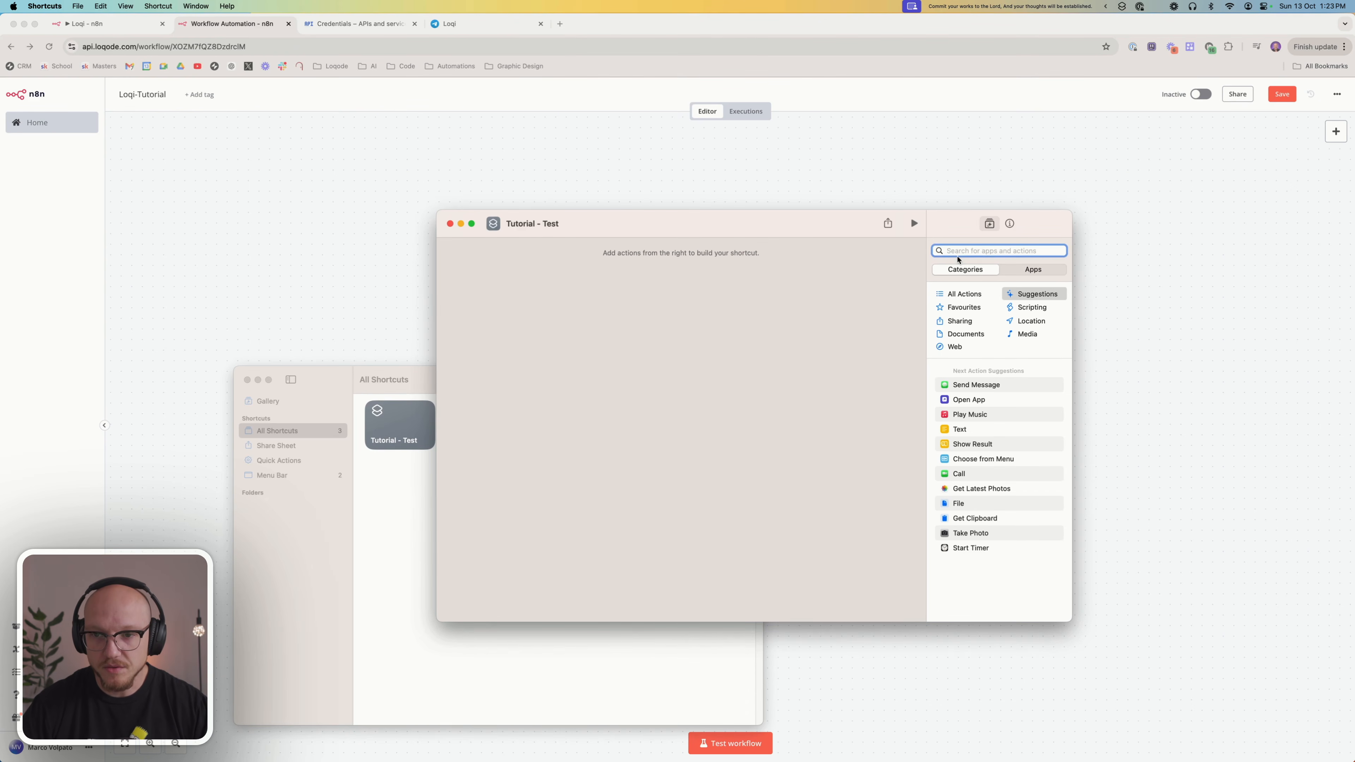
text(dic)
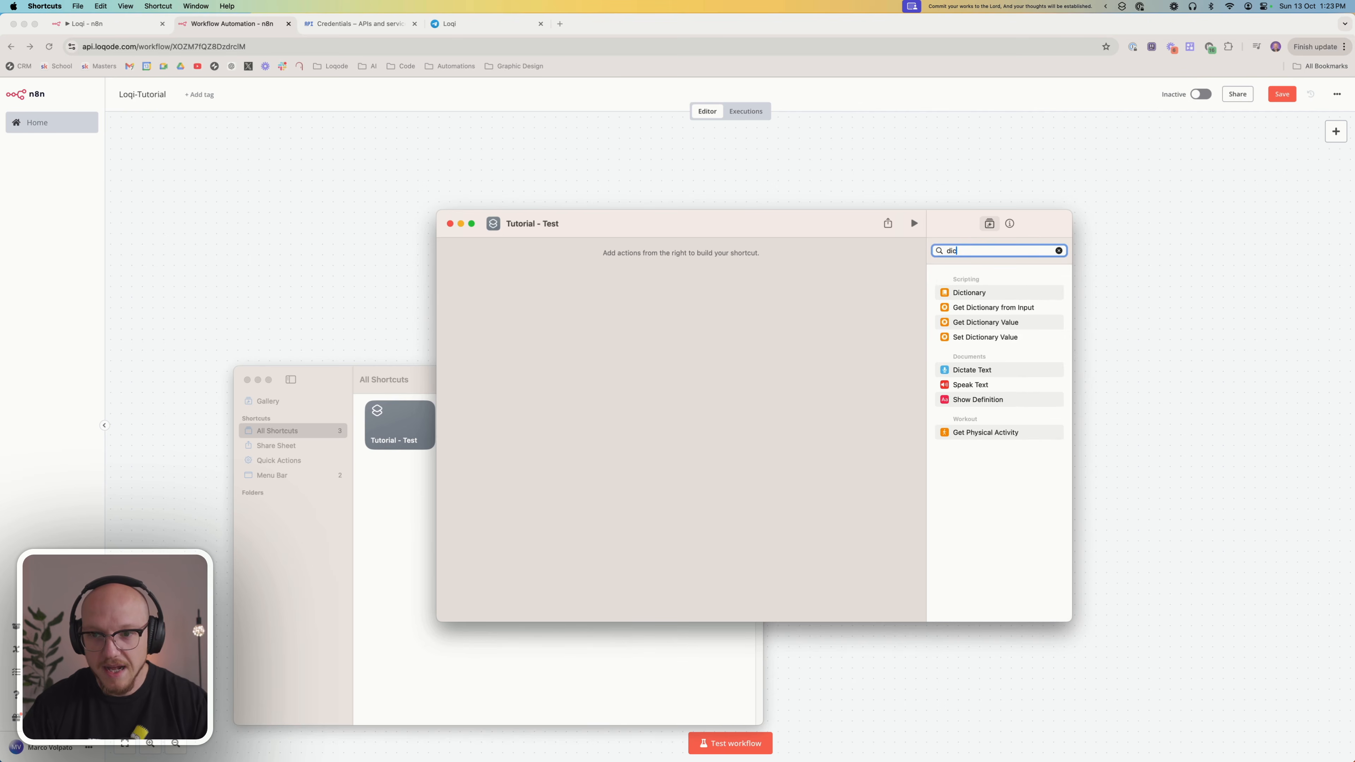
drag(986, 370, 770, 295)
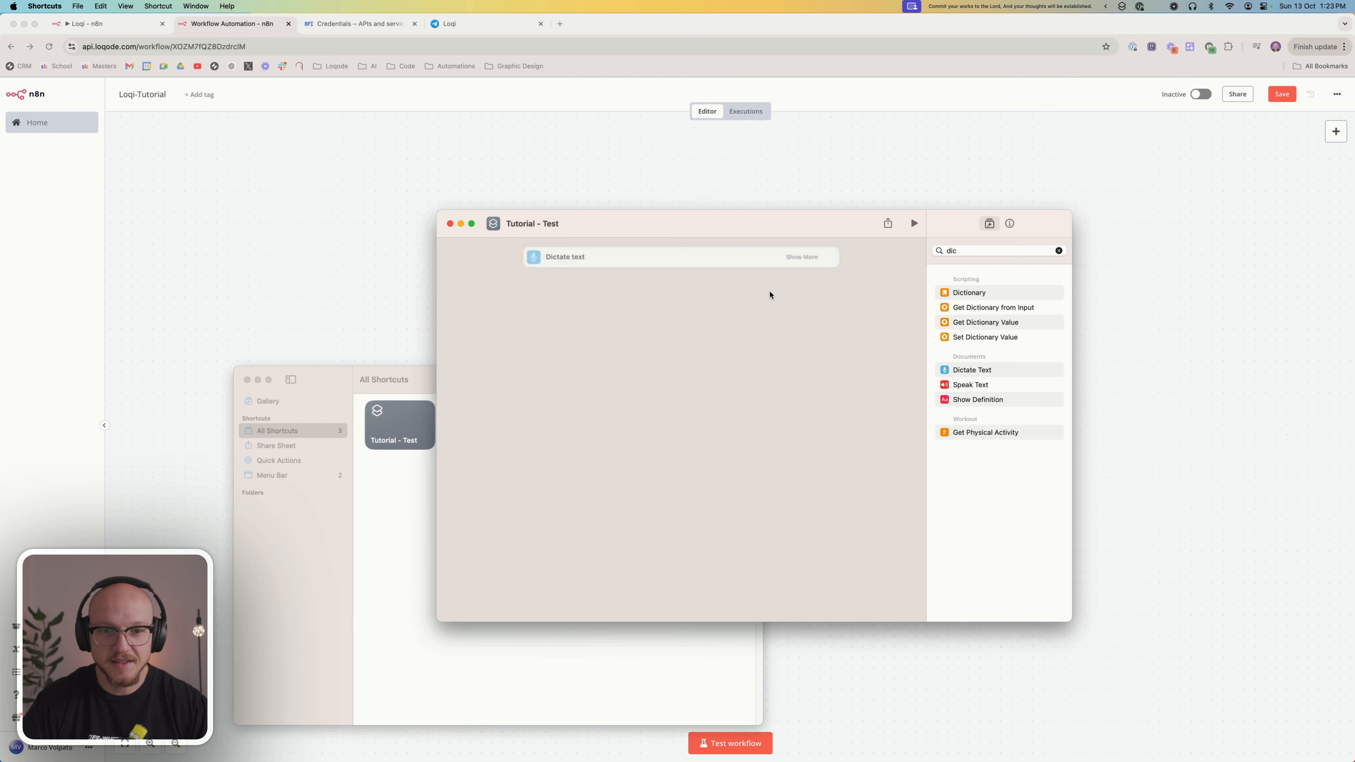
click(804, 257)
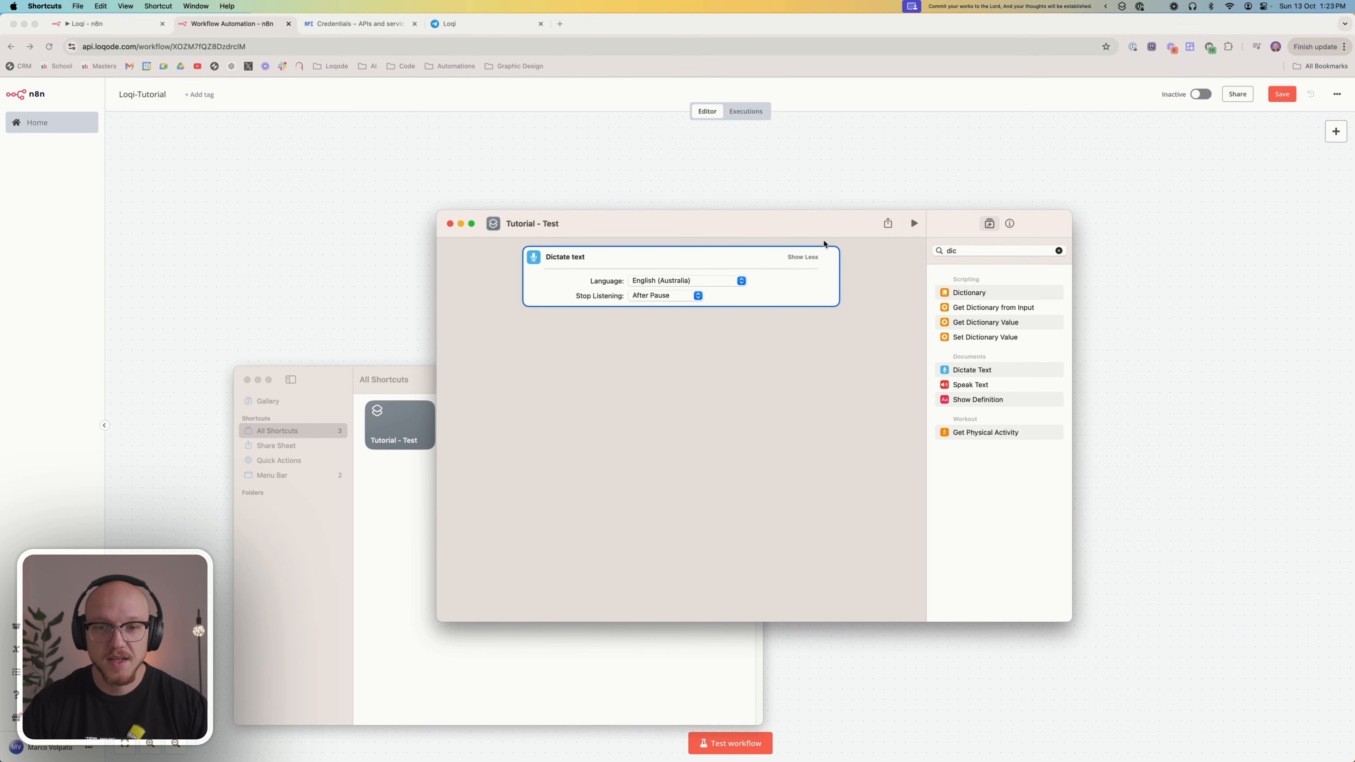
click(801, 258)
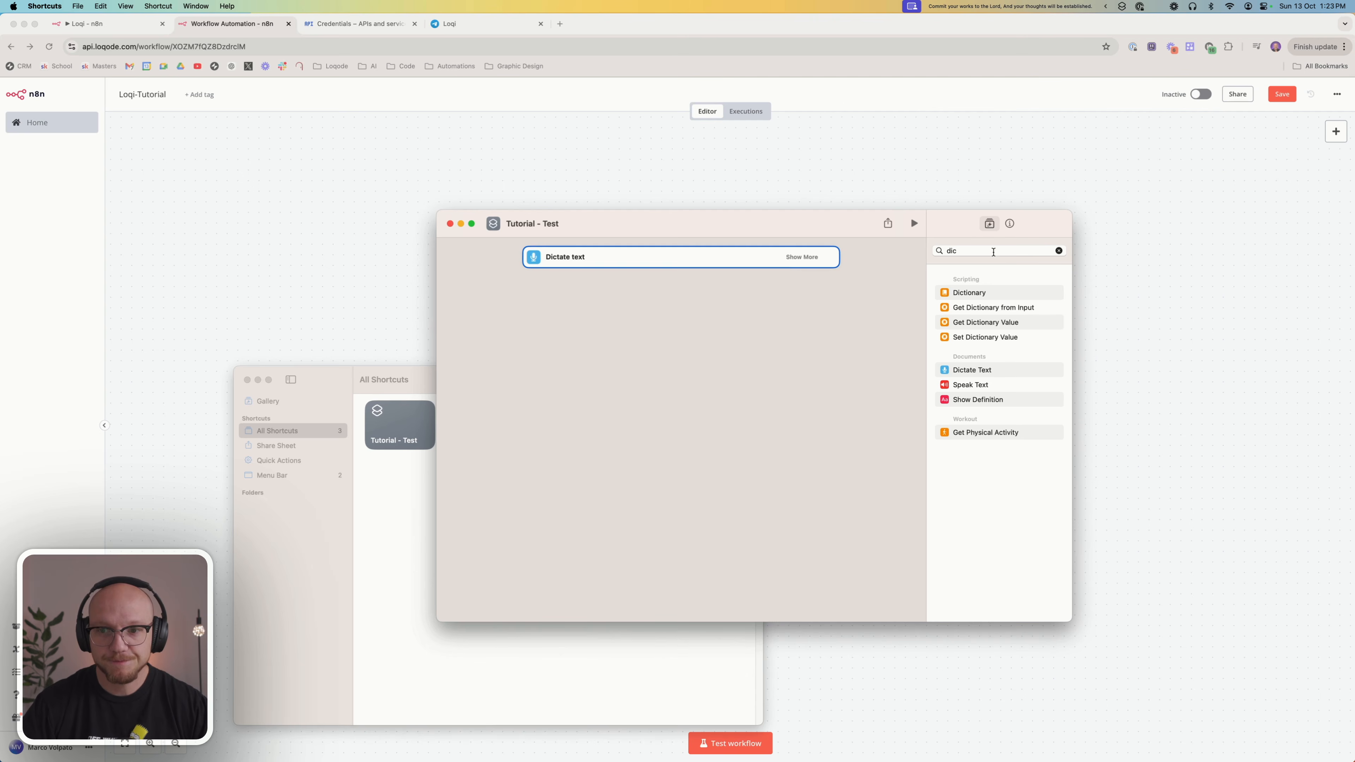
Add a Get Contents of URL action below the Dictate Text action
double_click(990, 248)
text(get cont)
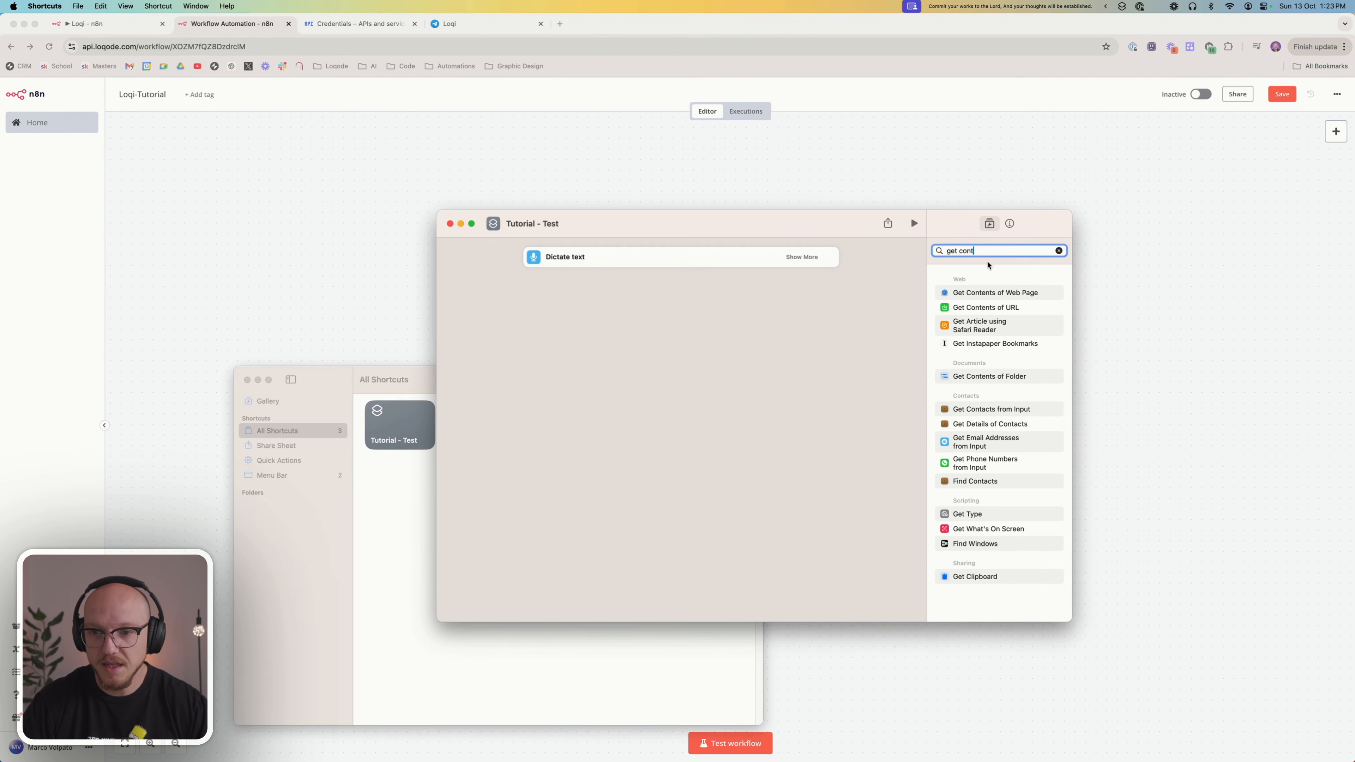
drag(986, 308, 705, 298)
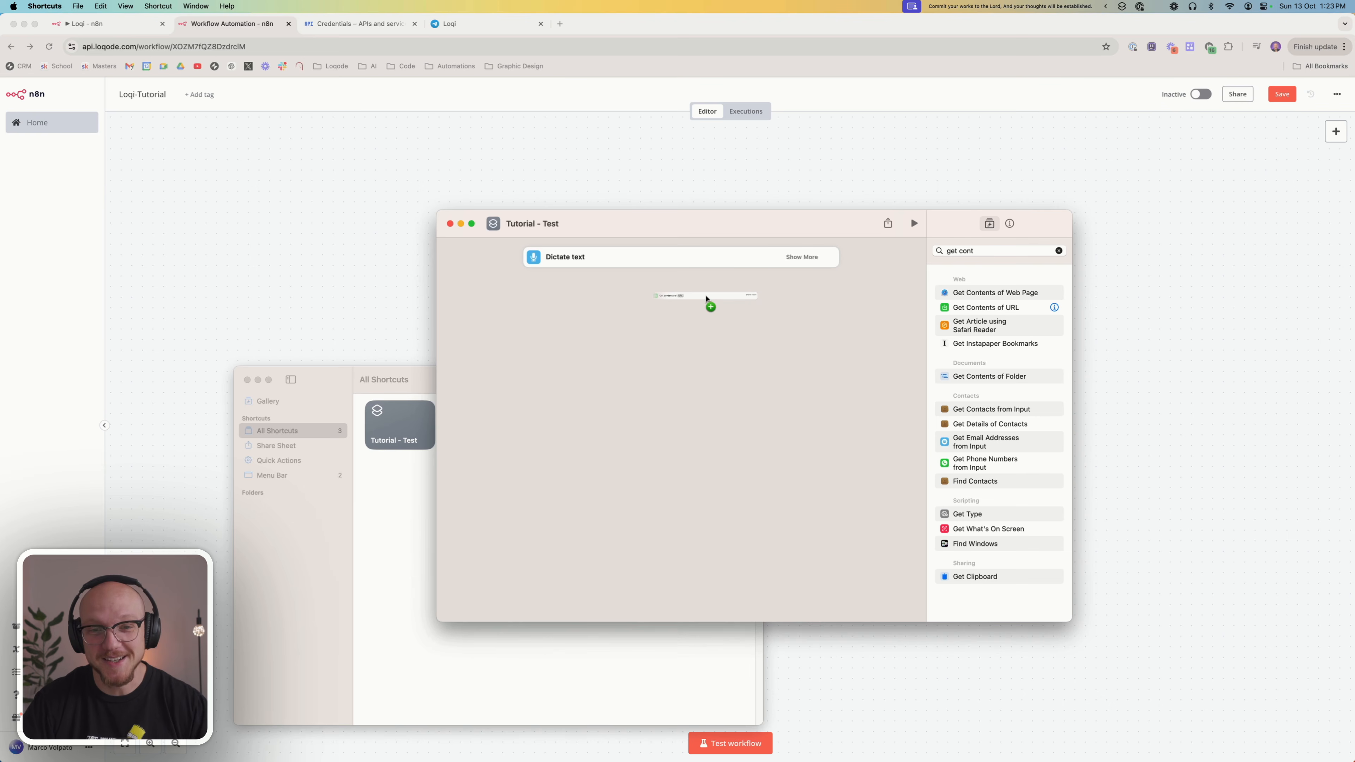
drag(706, 298, 711, 292)
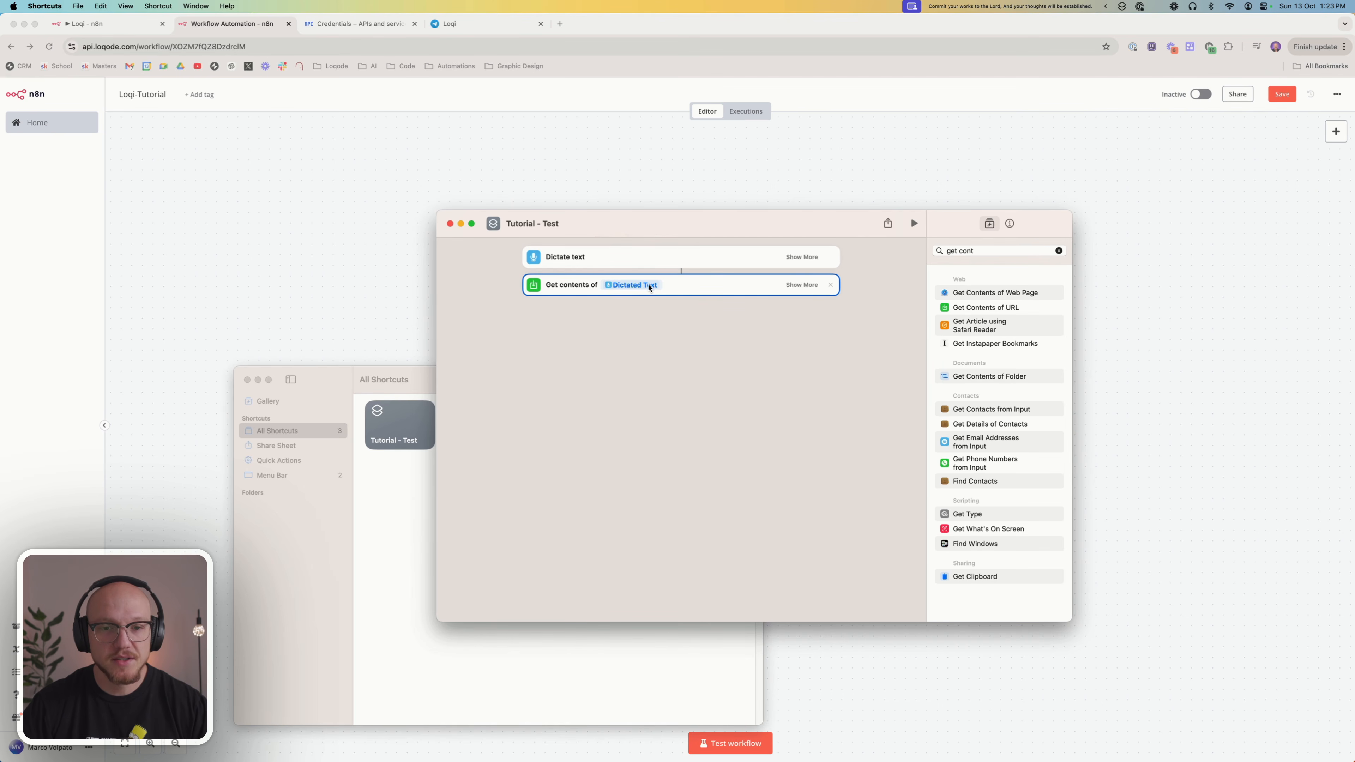
click(650, 289)
click(608, 138)
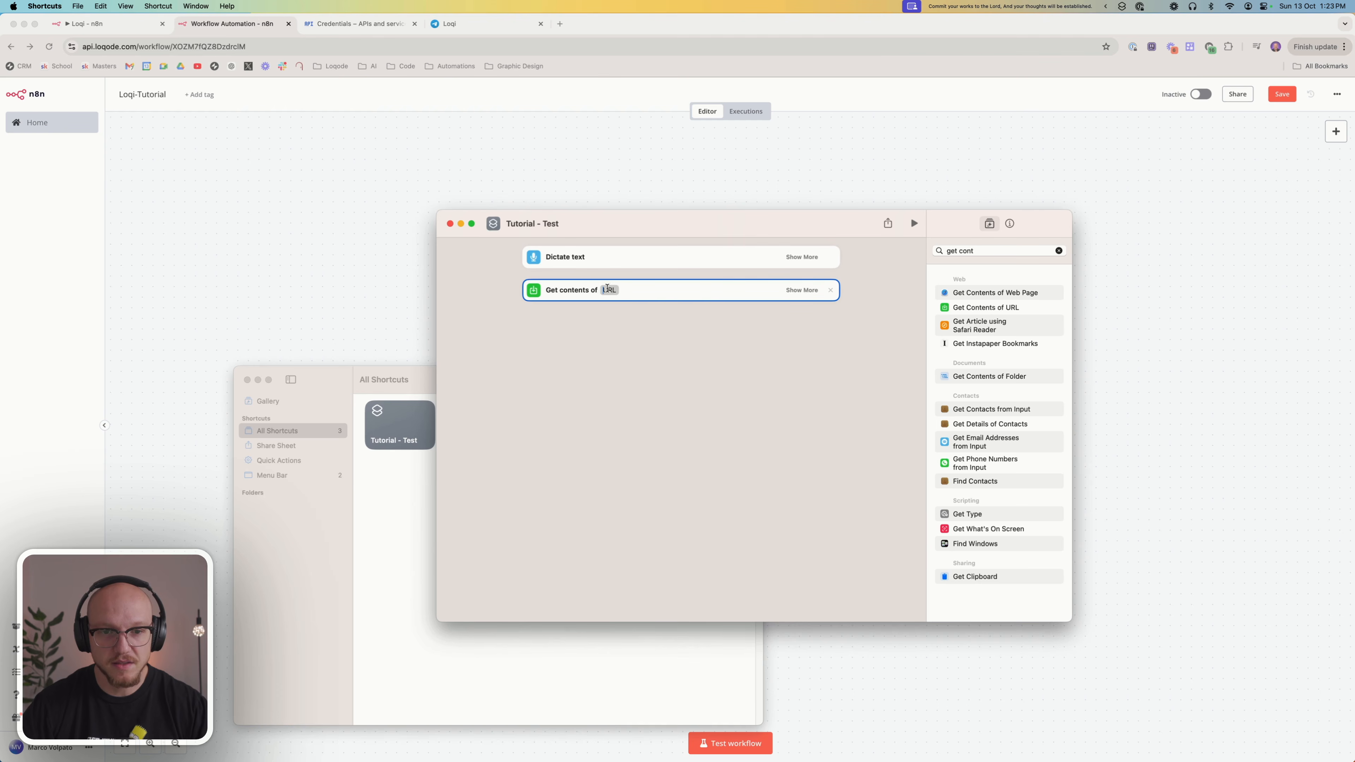
right_click(607, 289)
click(630, 318)
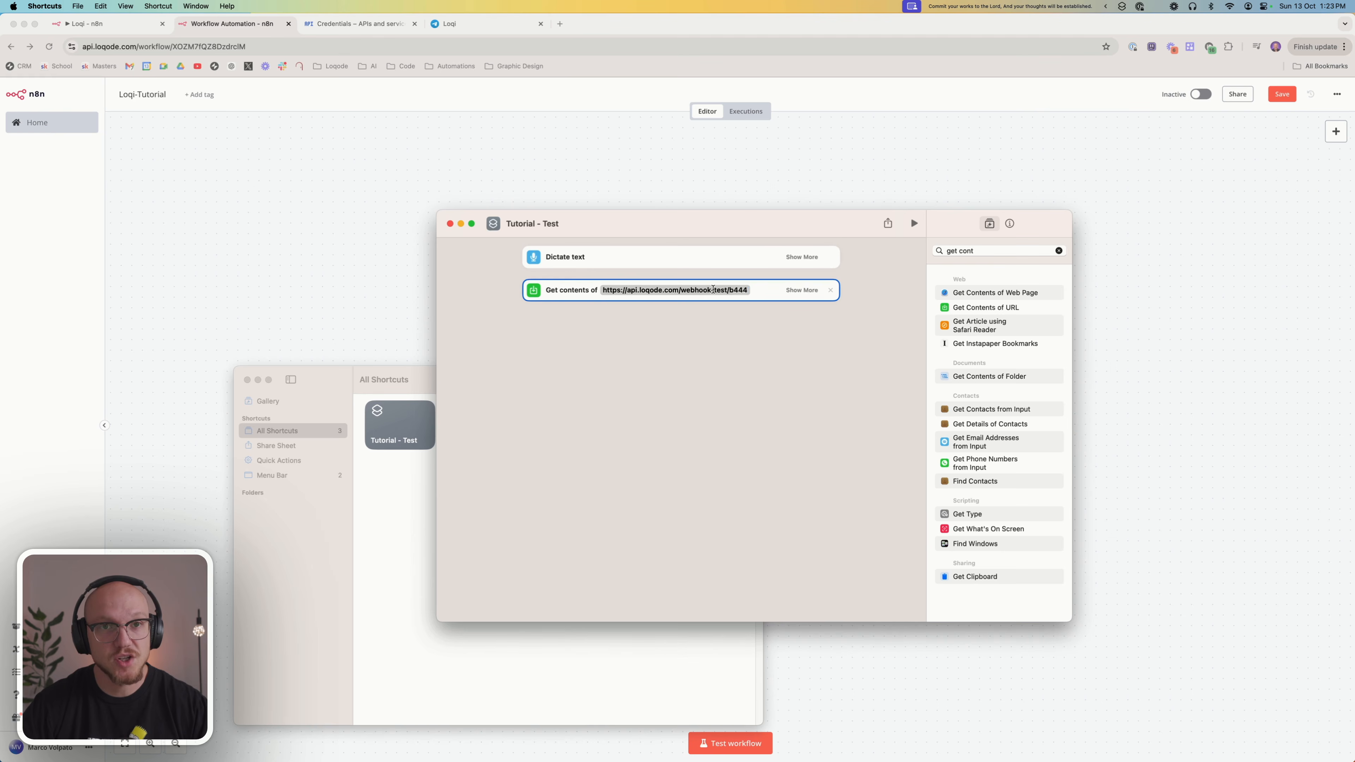
click(736, 293)
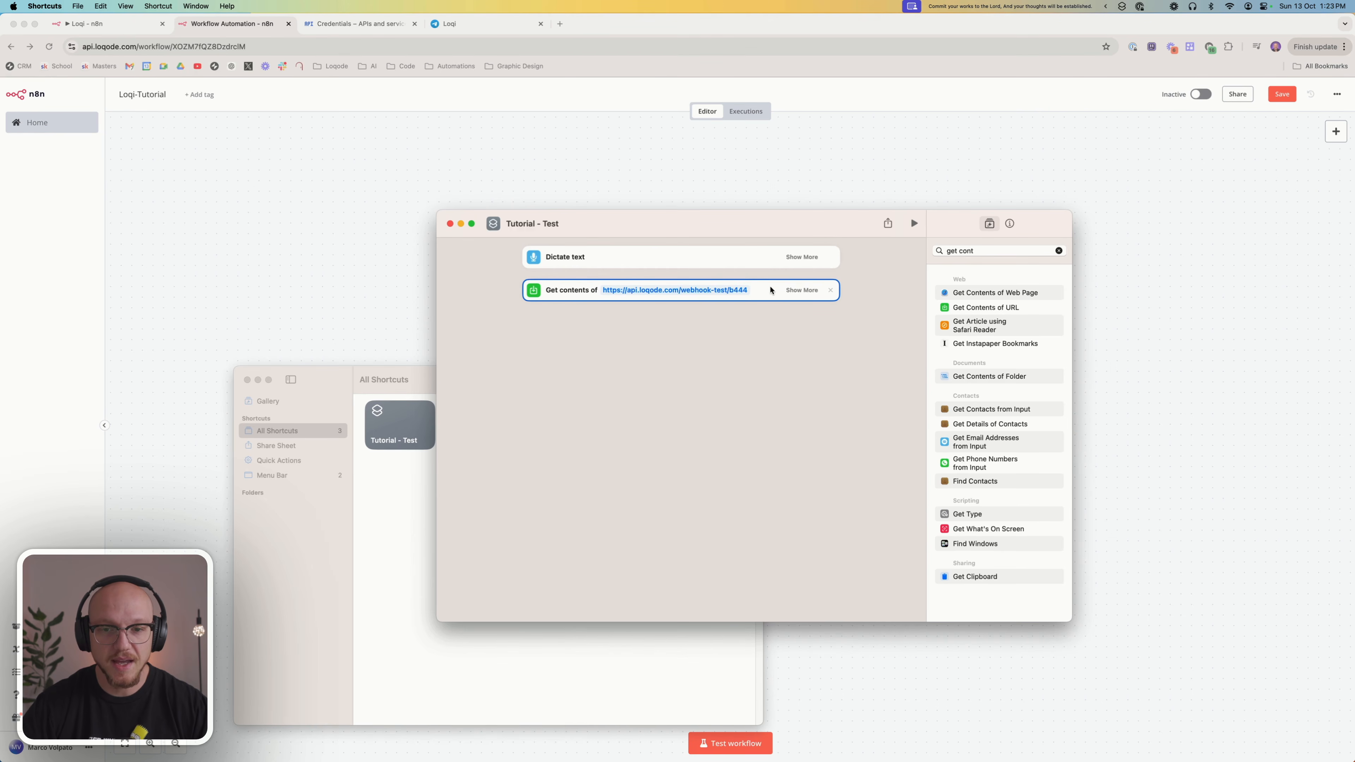
Set the Get Contents action's request method to POST and check its headers table
click(801, 291)
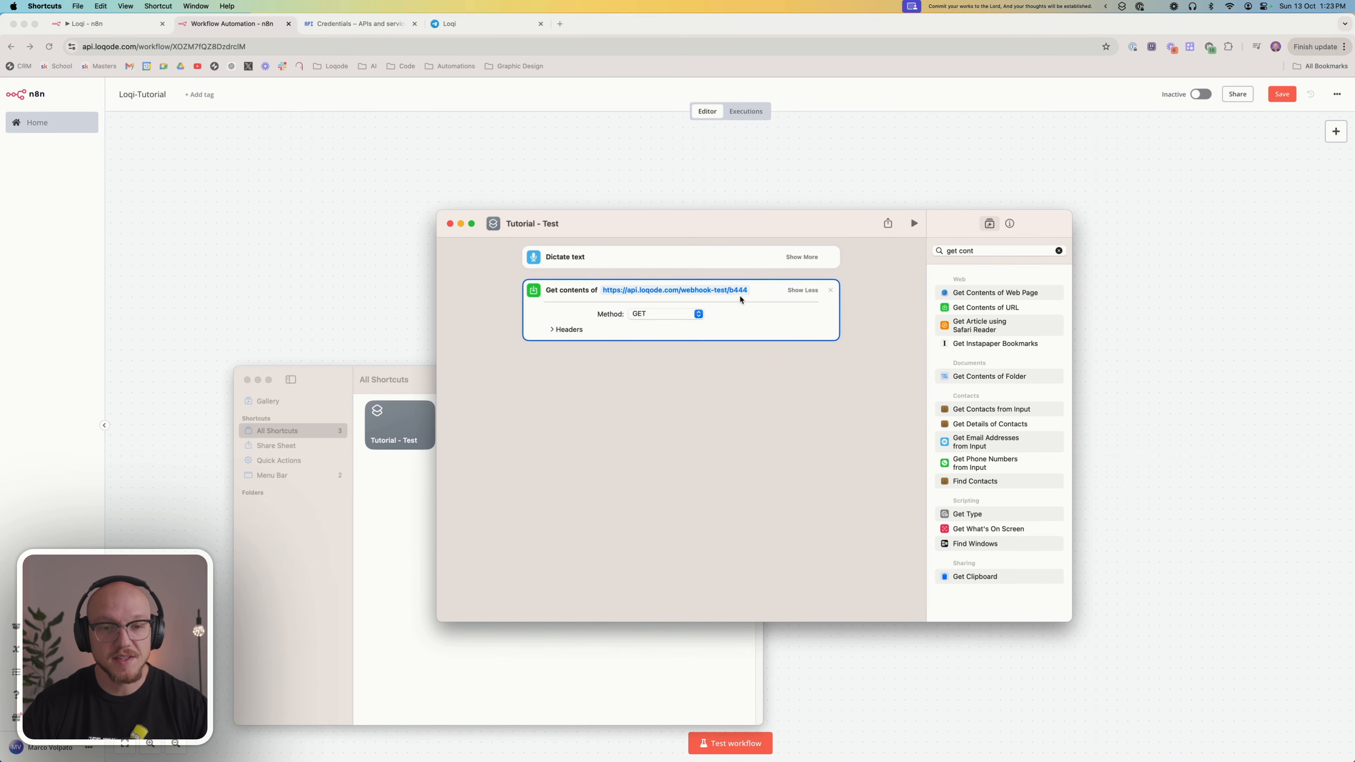
click(657, 315)
click(665, 322)
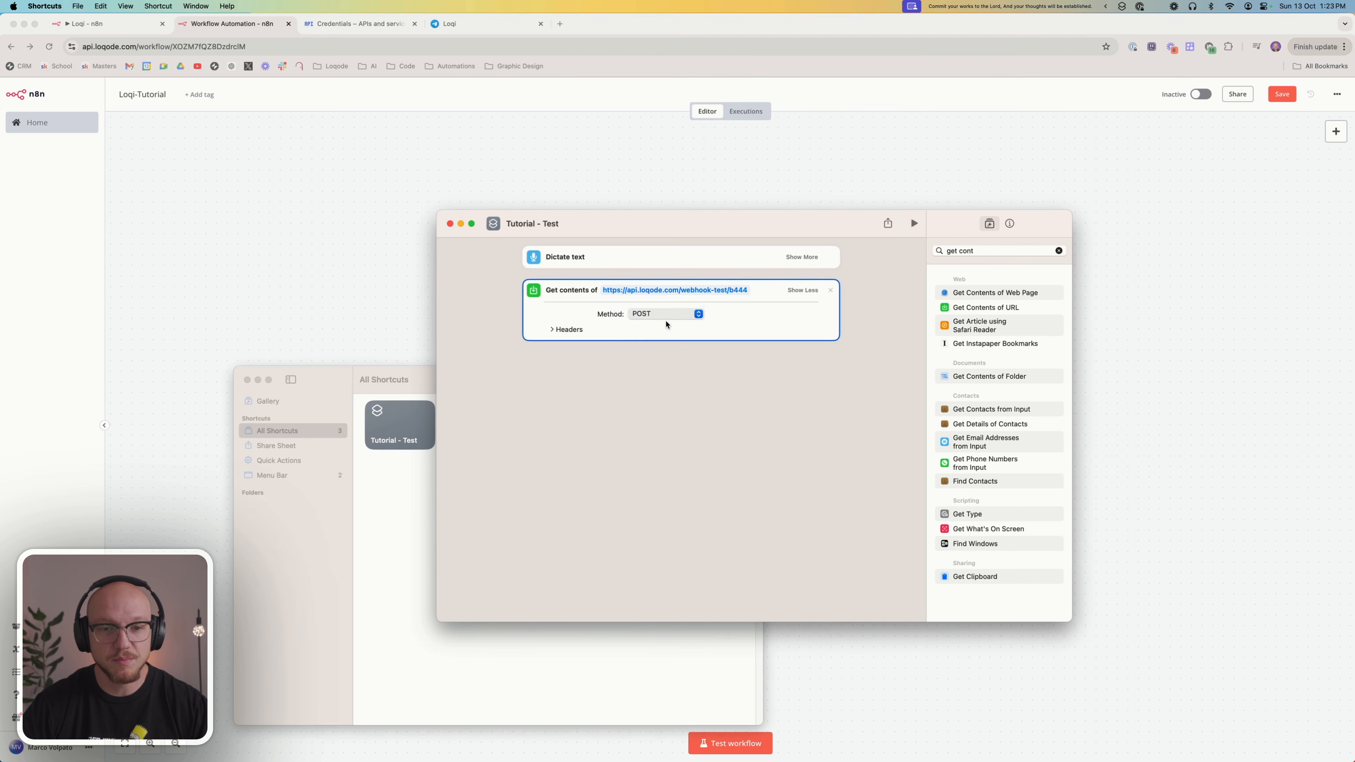
click(612, 332)
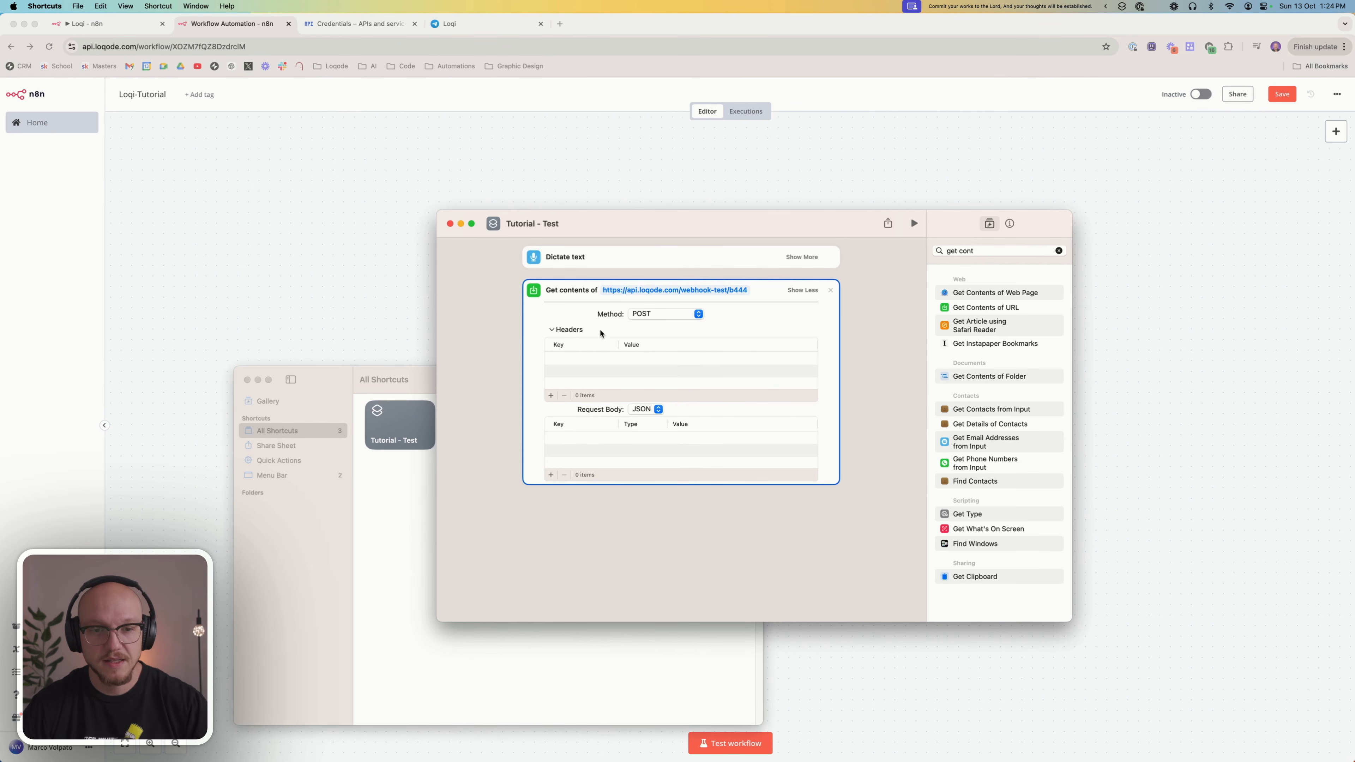
click(584, 335)
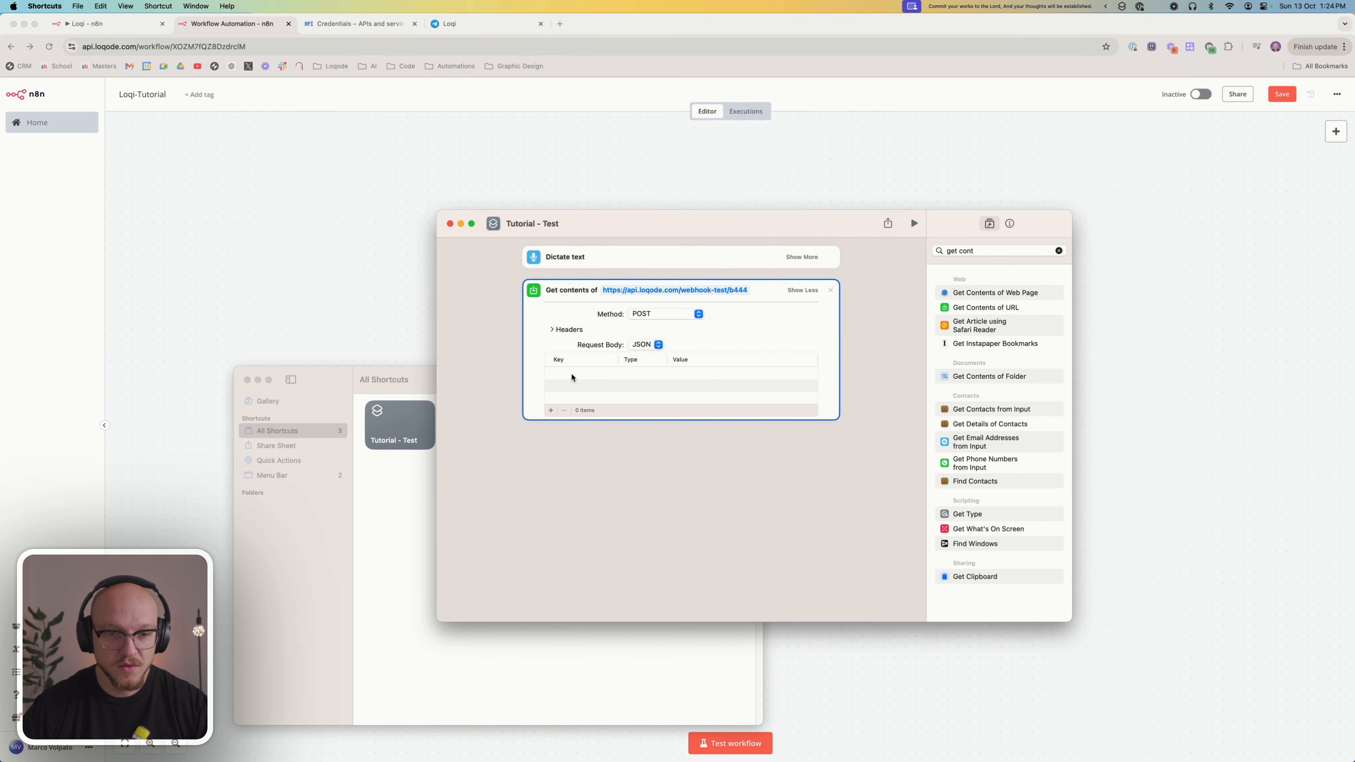
Add a text field to the JSON request body with key "message" and the Dictated Text variable as value, and collapse the action's details
click(551, 410)
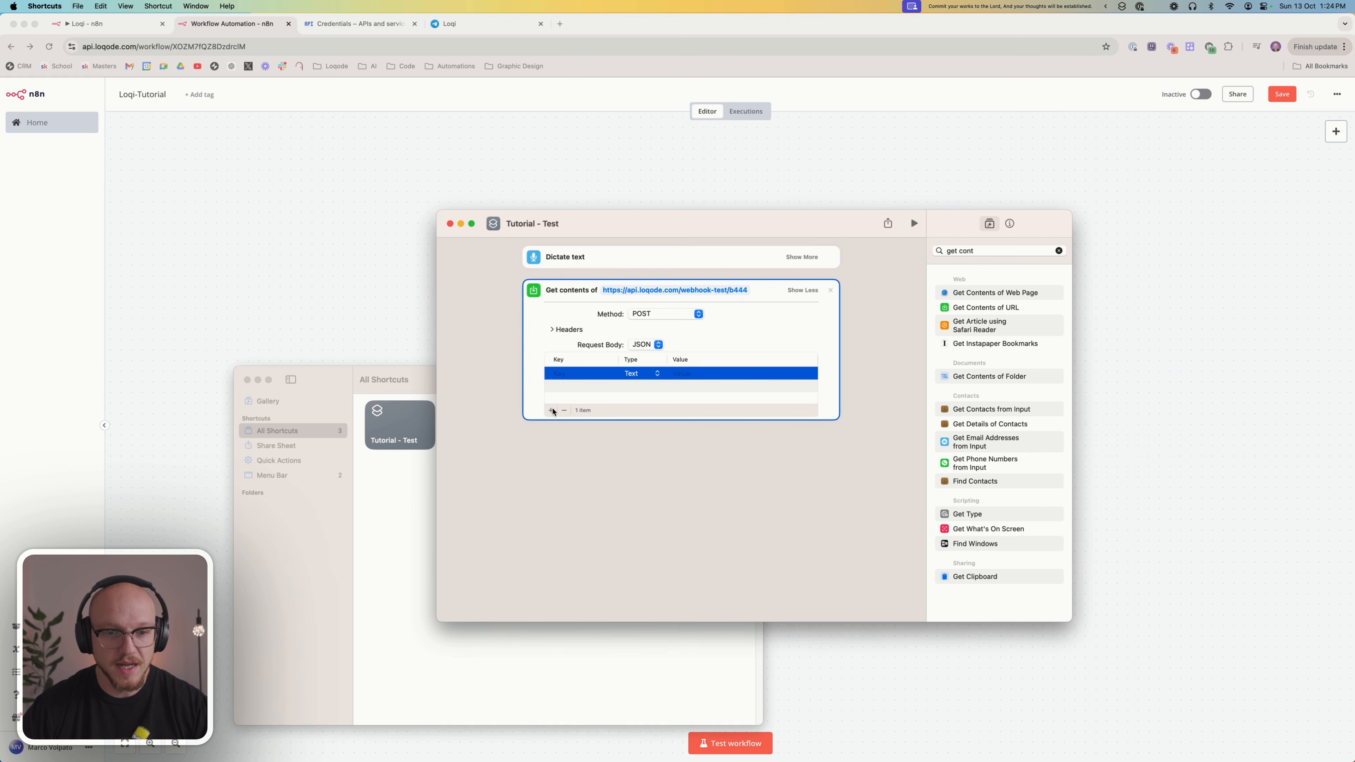
click(579, 373)
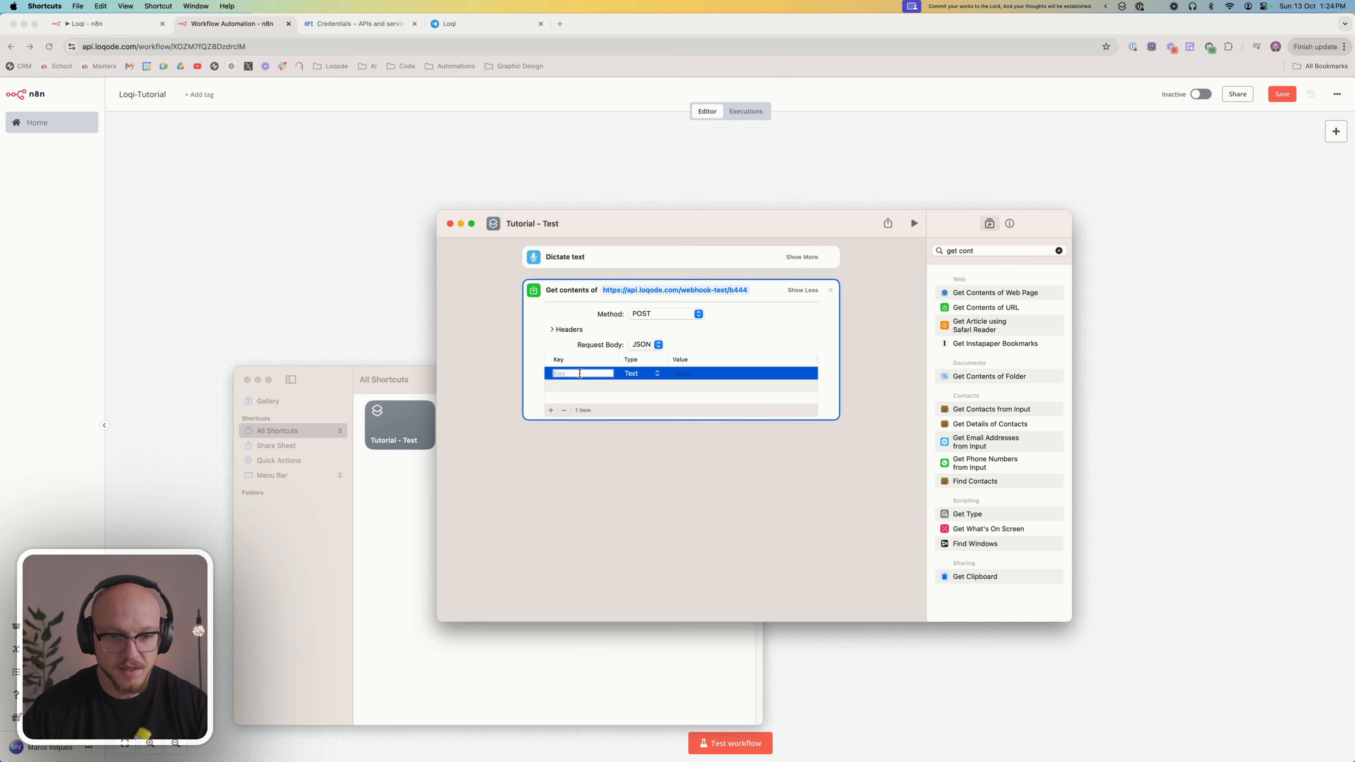
text(message)
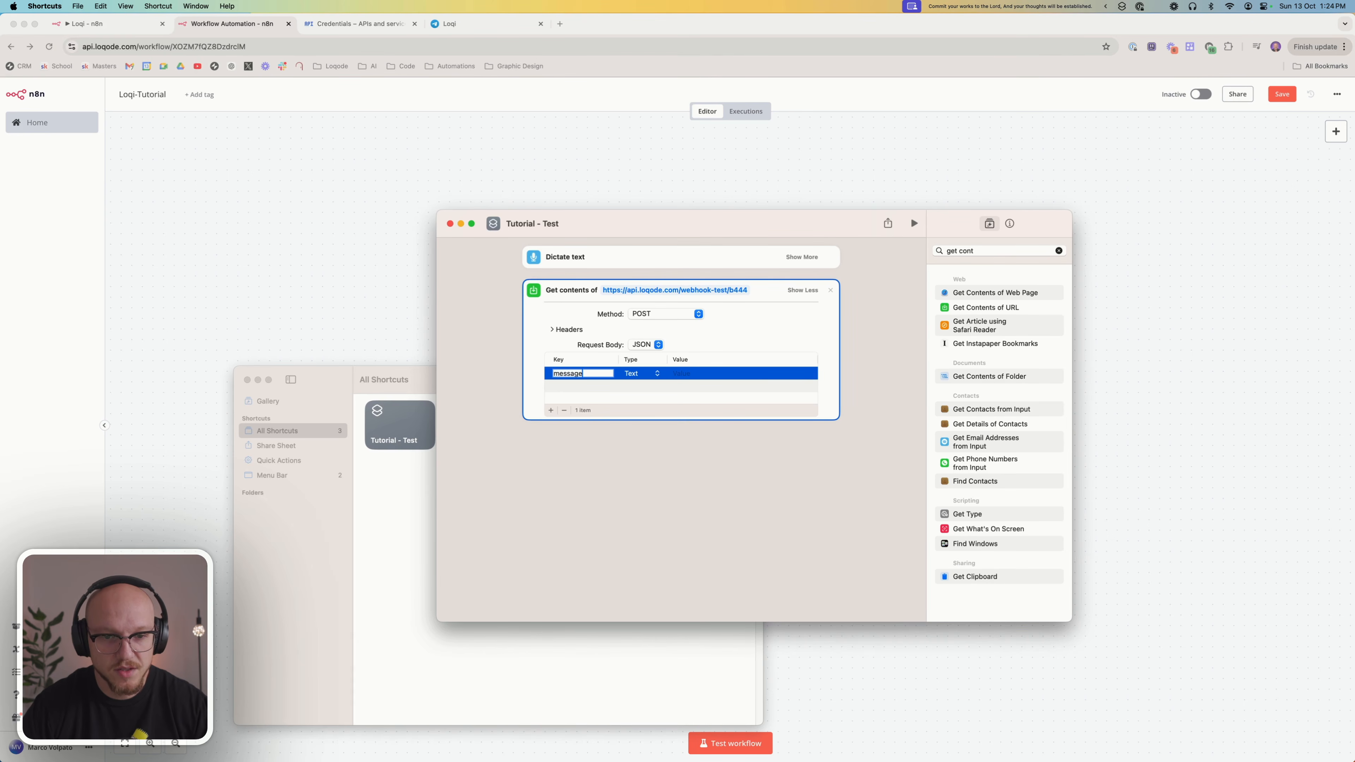
click(688, 373)
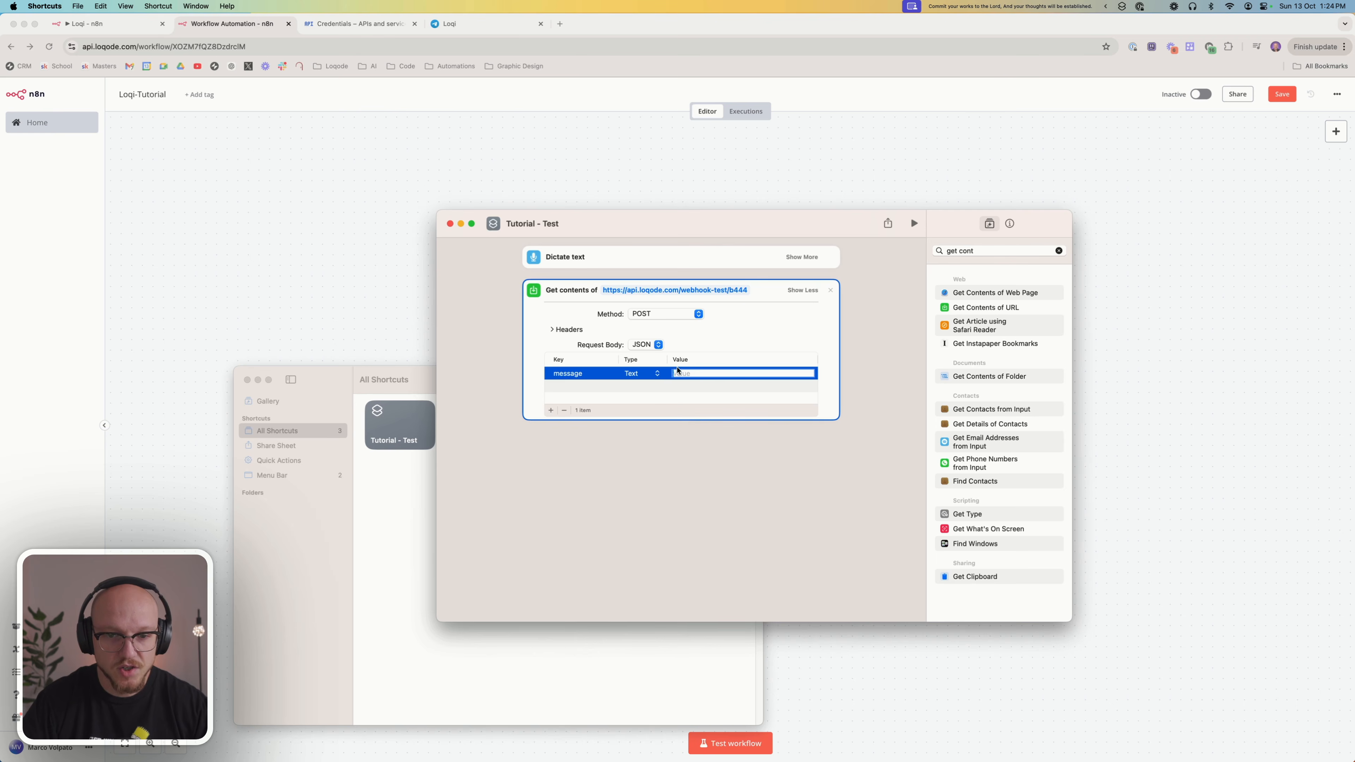
right_click(695, 372)
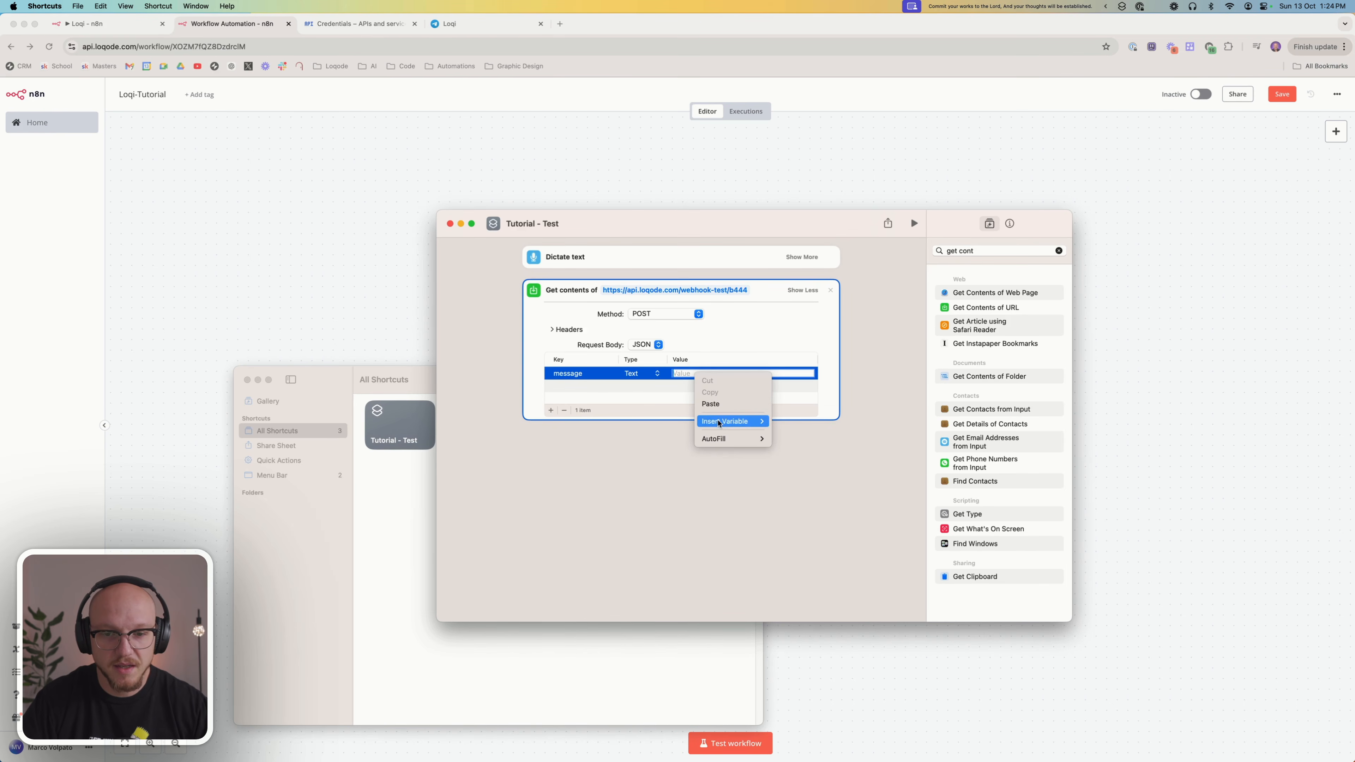
mouse_move(731, 421)
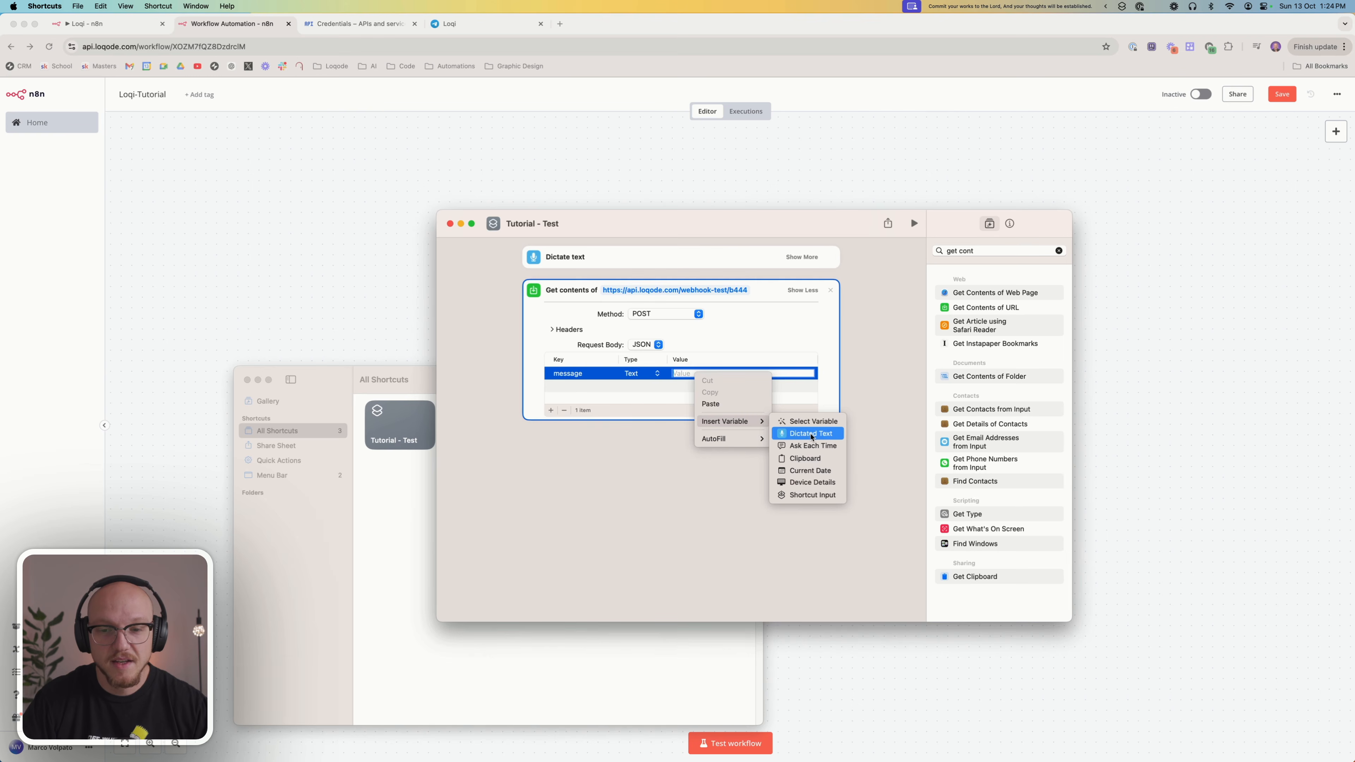
click(811, 433)
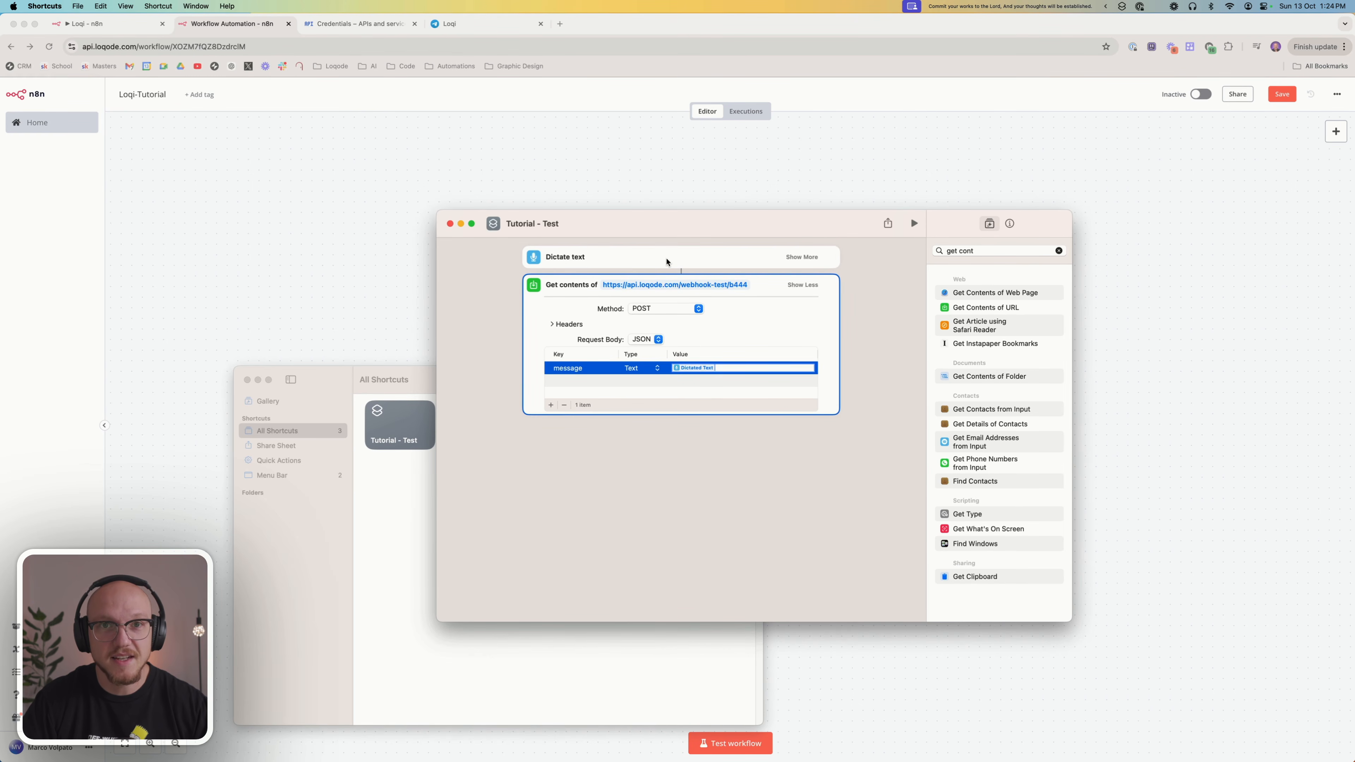
click(772, 293)
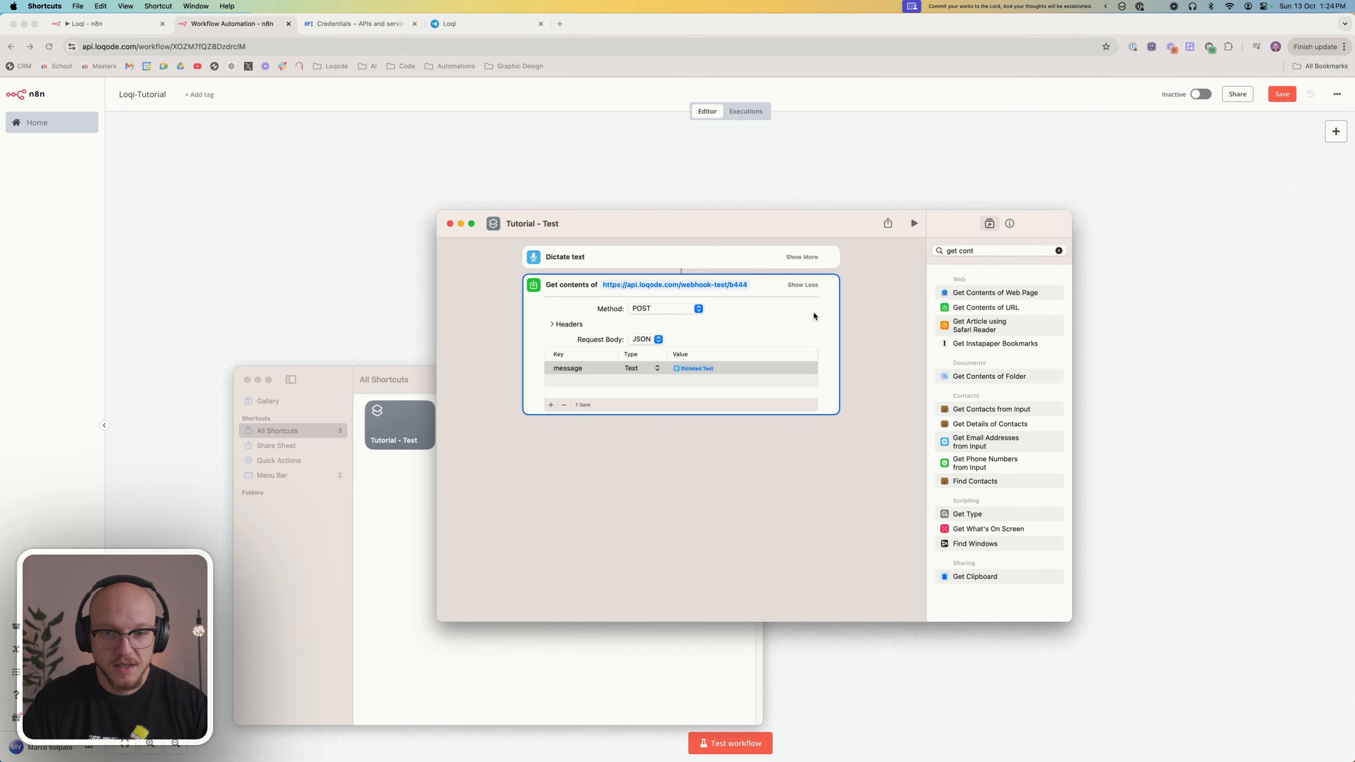
click(798, 287)
click(733, 393)
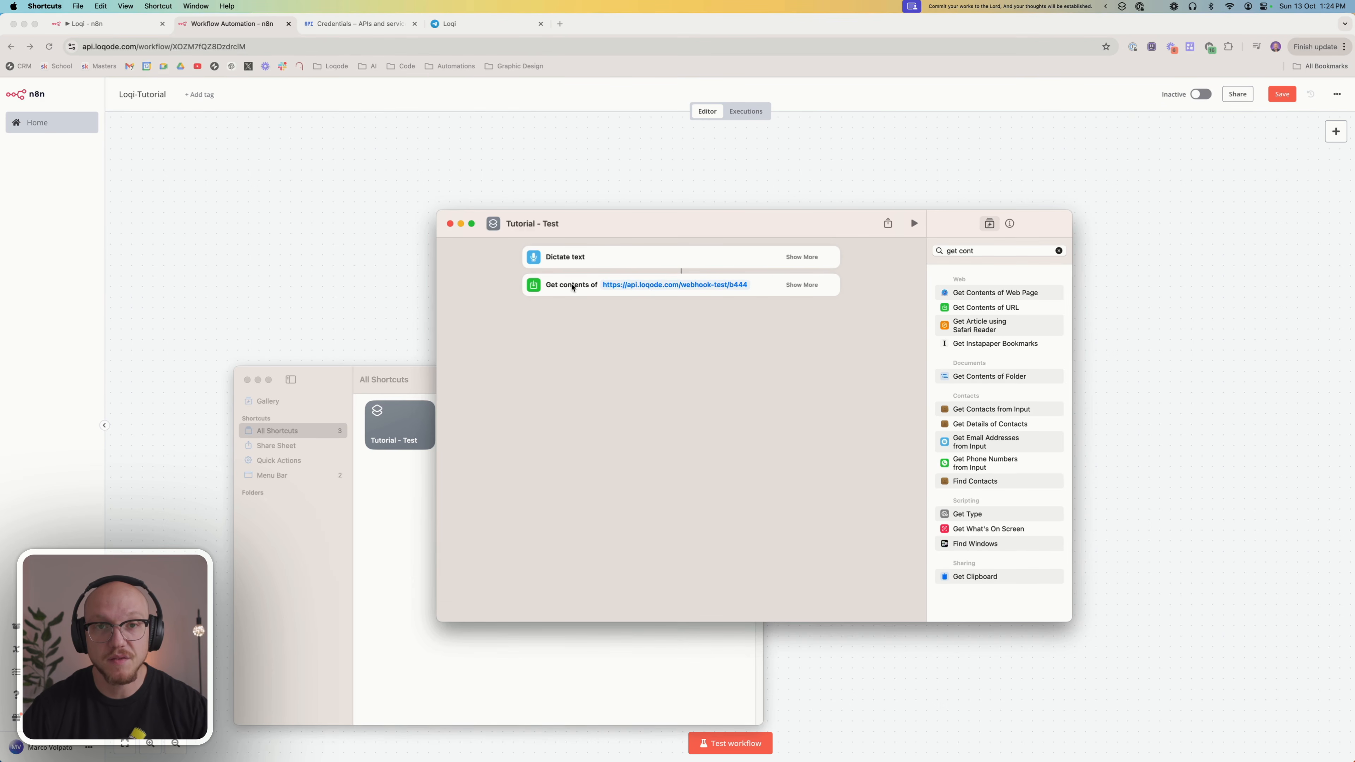
Switch to the n8n workflow in Chrome and execute the Webhook node so it listens for a test event
click(379, 181)
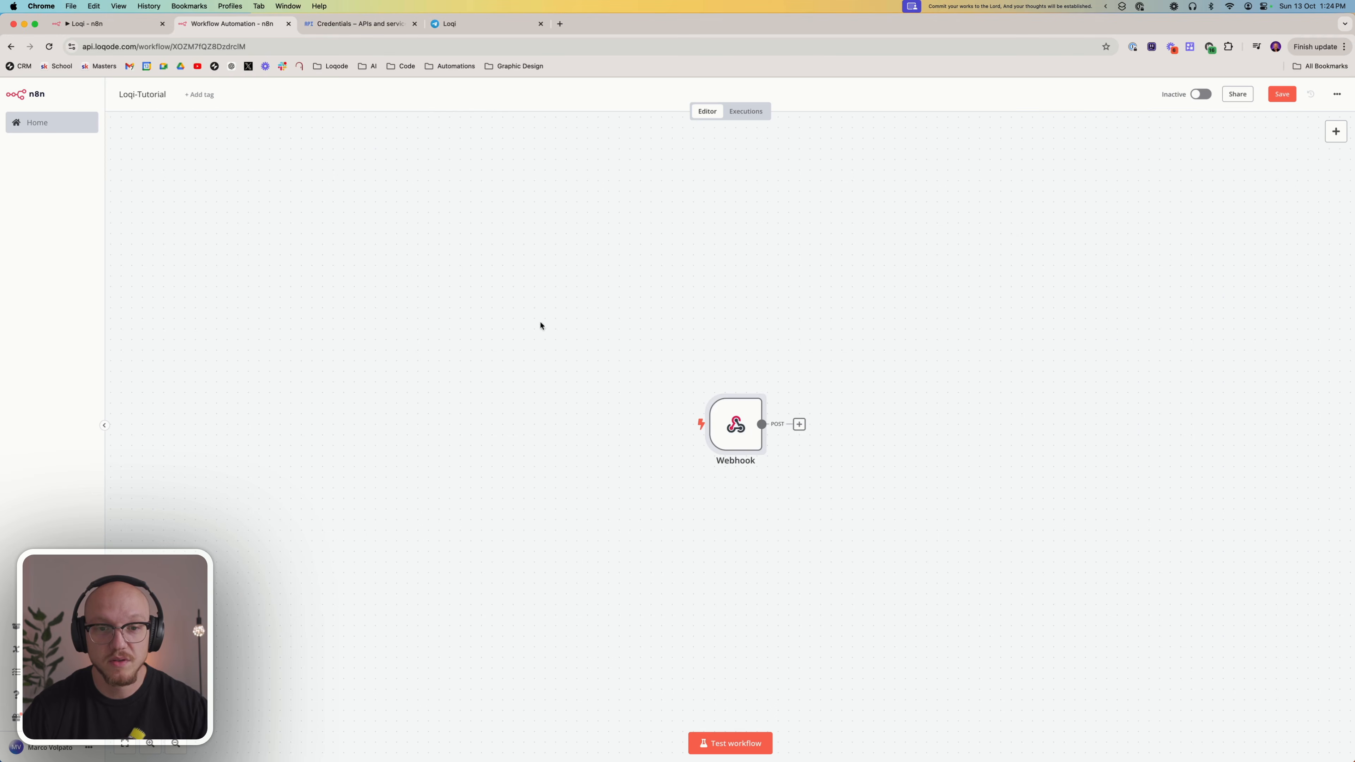
click(714, 386)
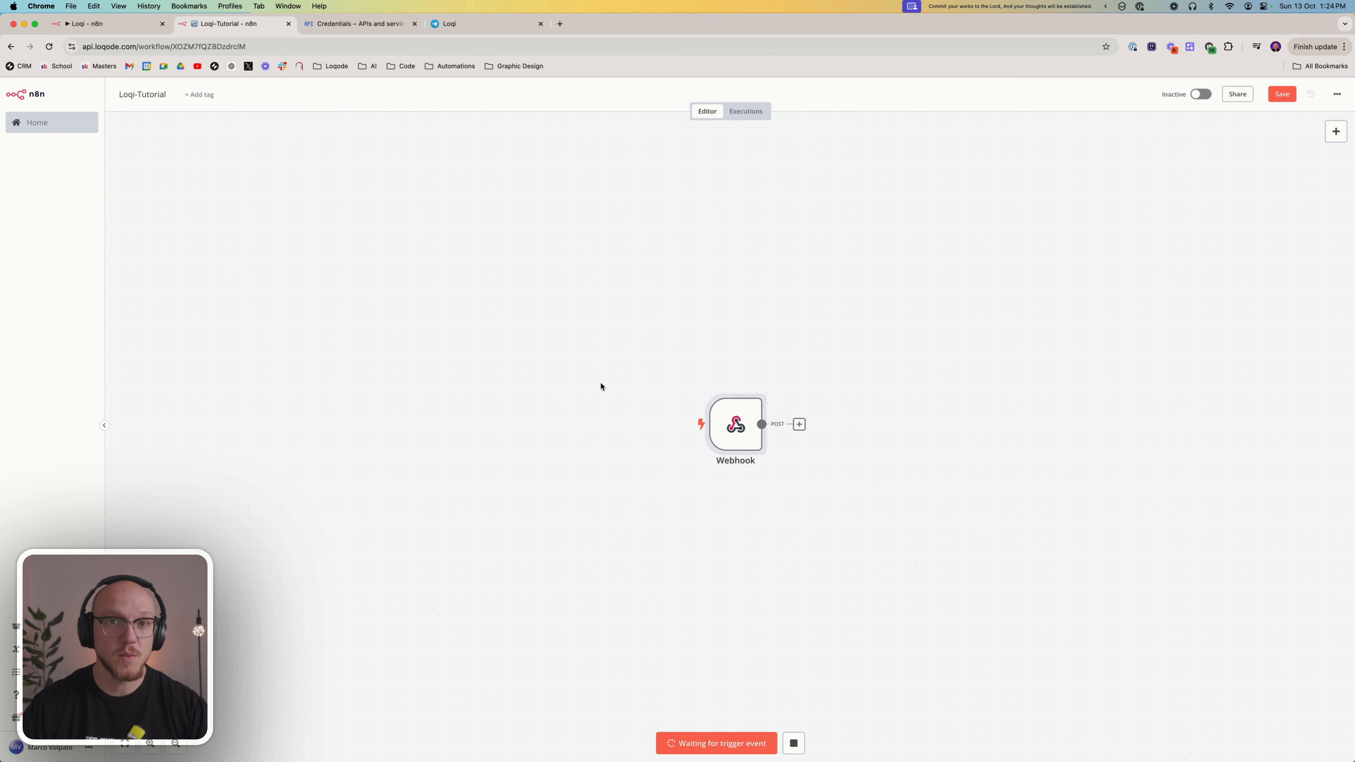
Switch back to the "Tutorial - Test" shortcut in Shortcuts and pin it in the menu bar
key(ctrl+Up)
click(1161, 548)
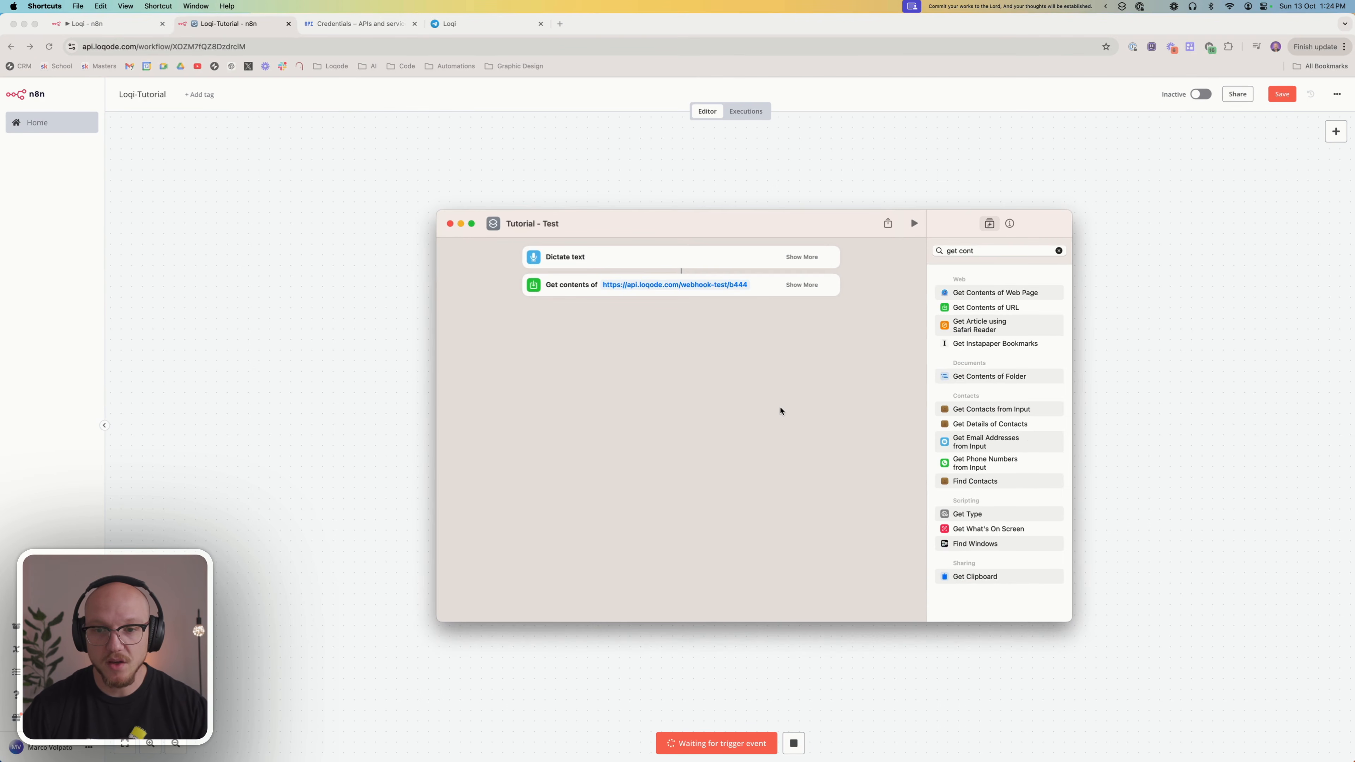
click(1009, 224)
click(969, 269)
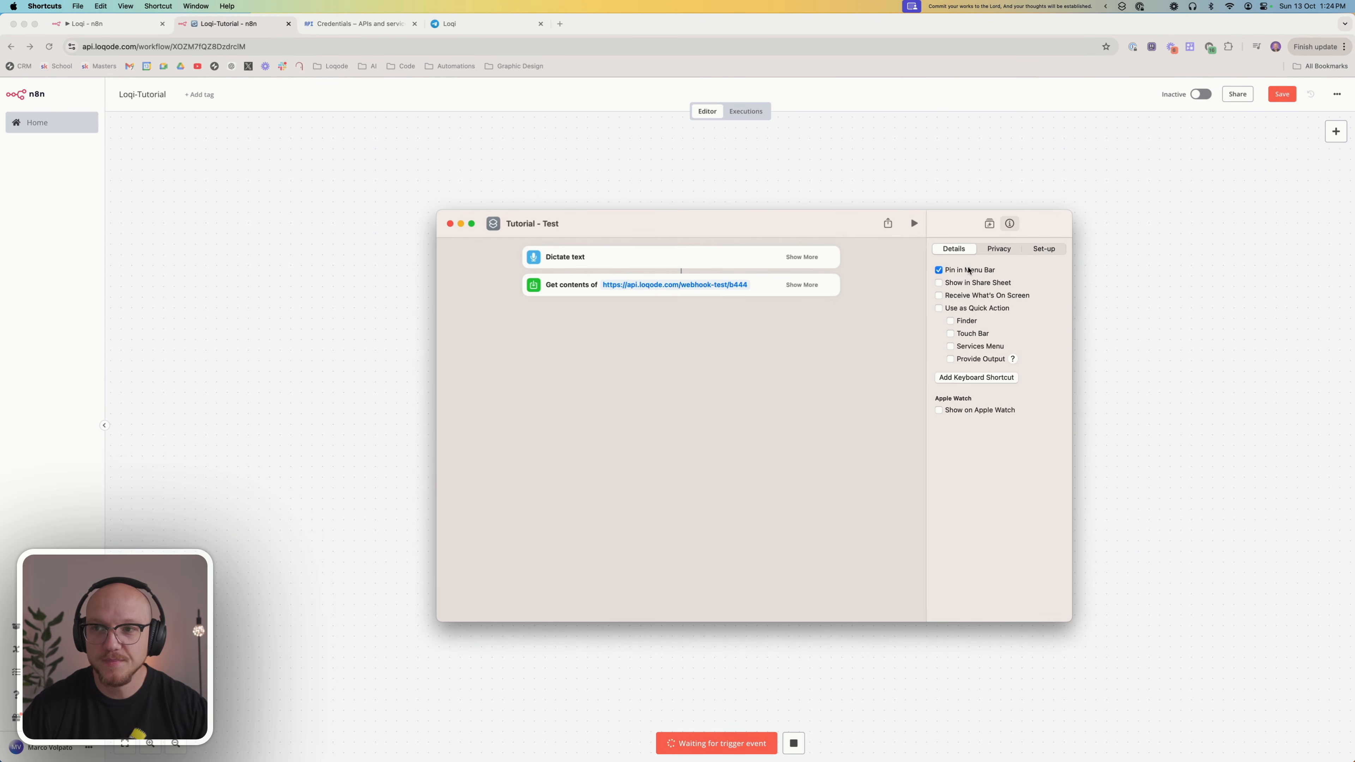
Run the pinned shortcut, dictate "Create a reminder for 4 pm tomorrow to buy a new MacBook", and always allow it to send the text
click(1120, 7)
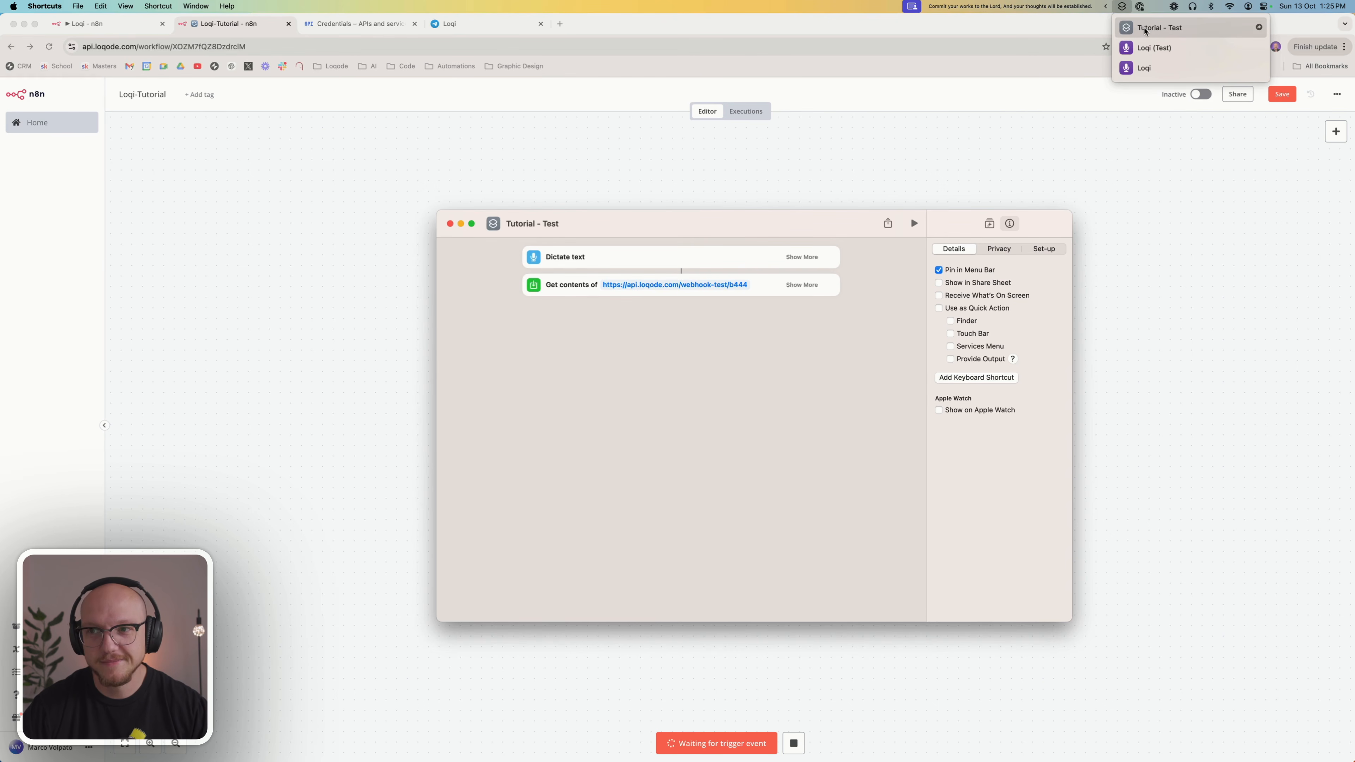
click(1145, 28)
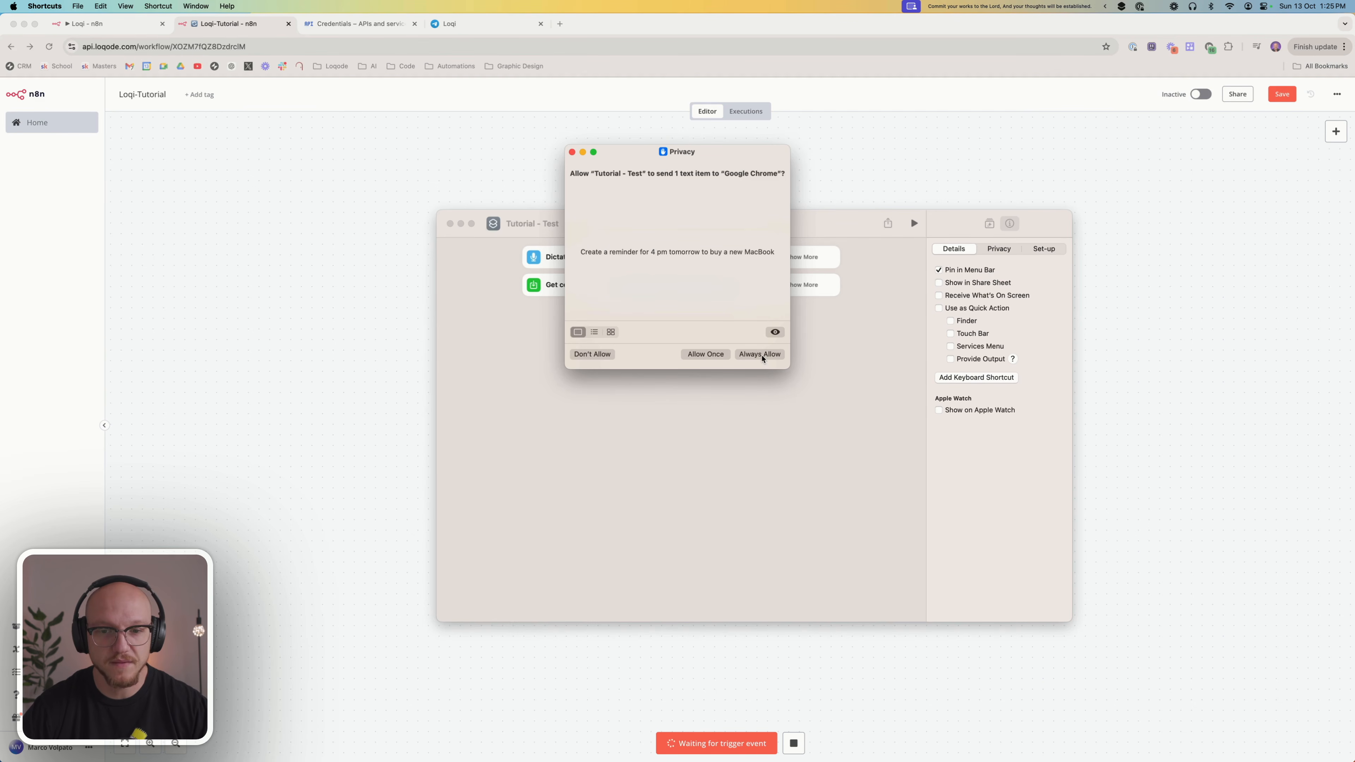
click(760, 355)
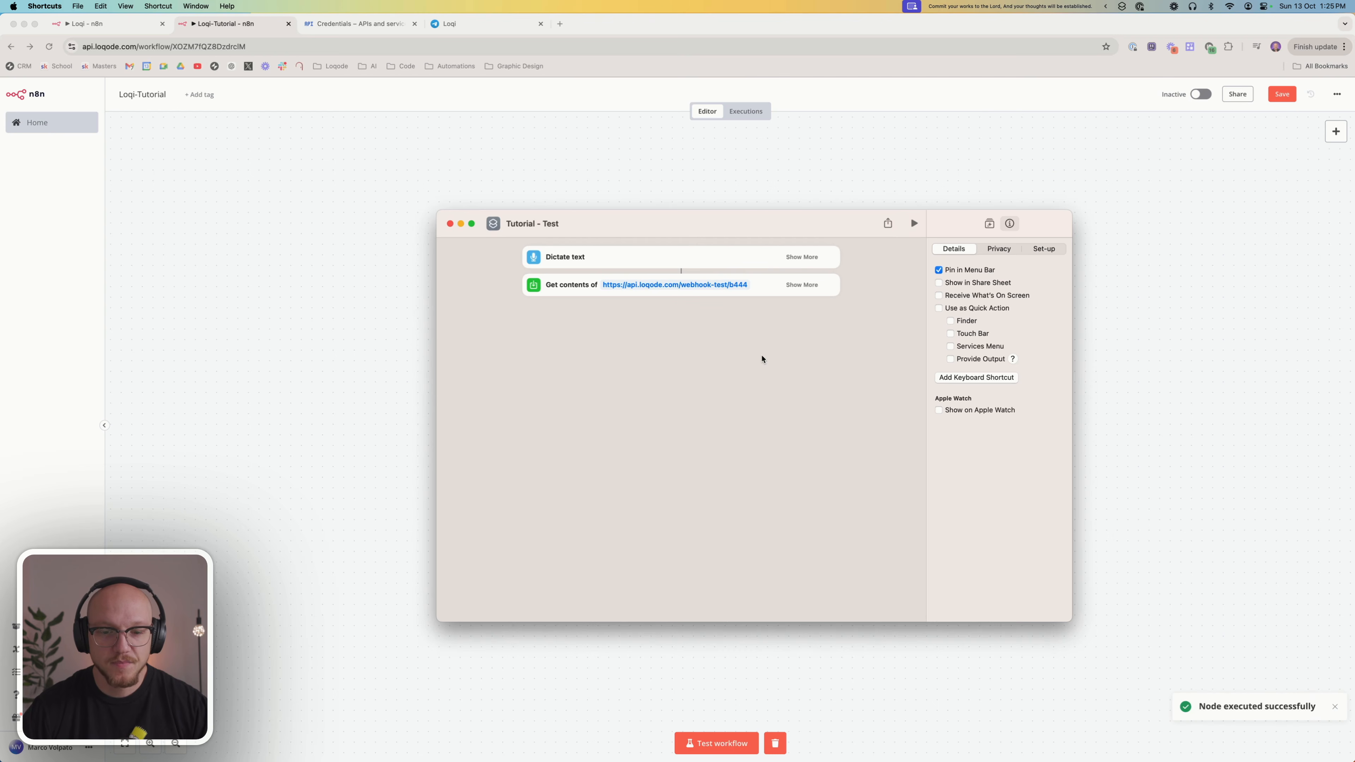
Switch to n8n in Chrome and examine the message in the body of the Webhook node's output
click(351, 350)
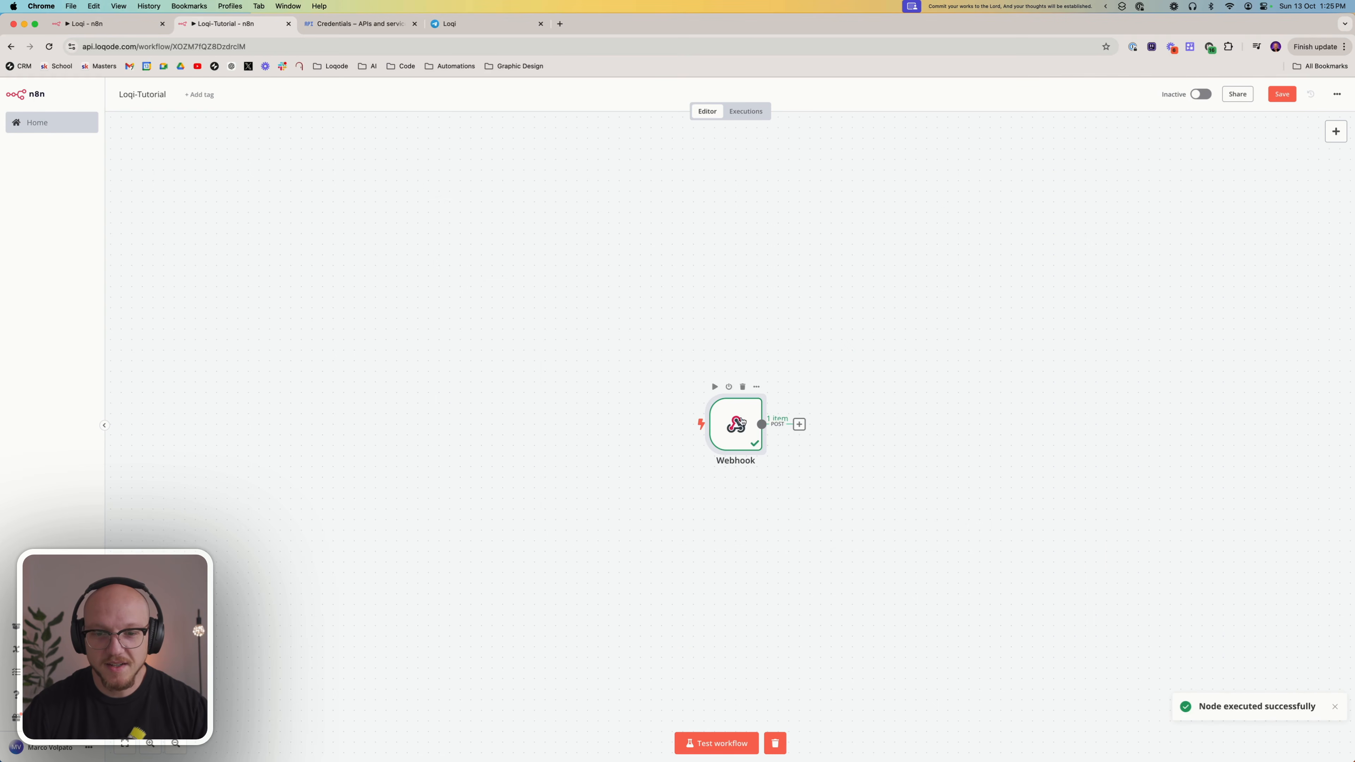
double_click(741, 420)
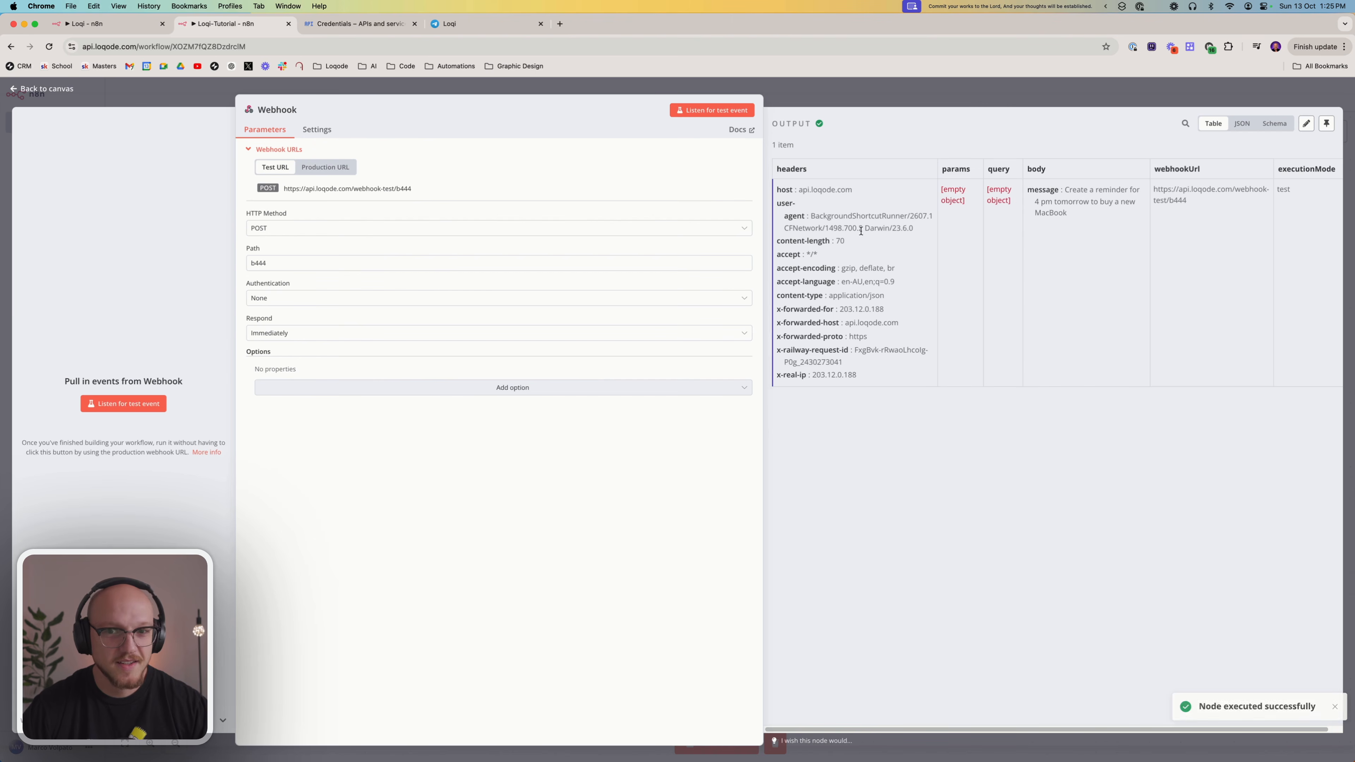
scroll(1016, 224, right, 1)
drag(1049, 189, 1054, 213)
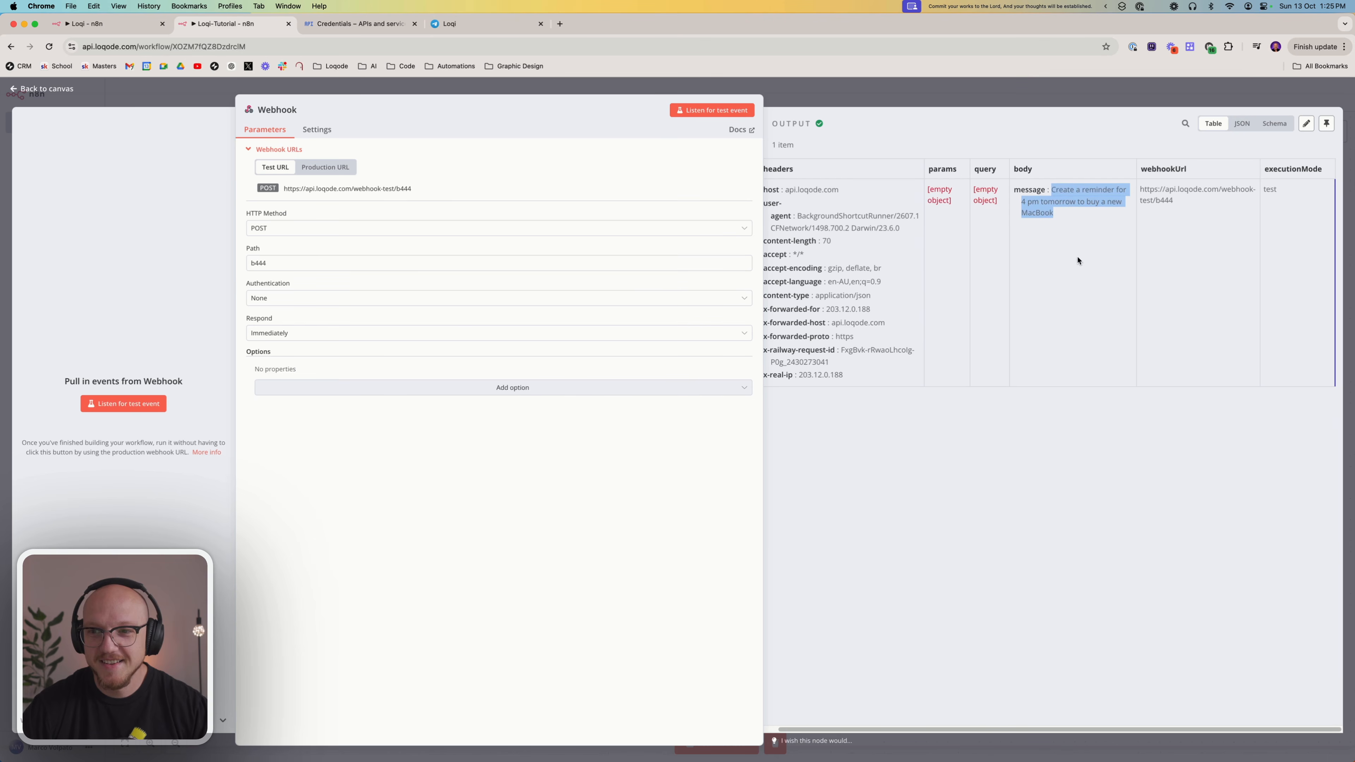
click(963, 563)
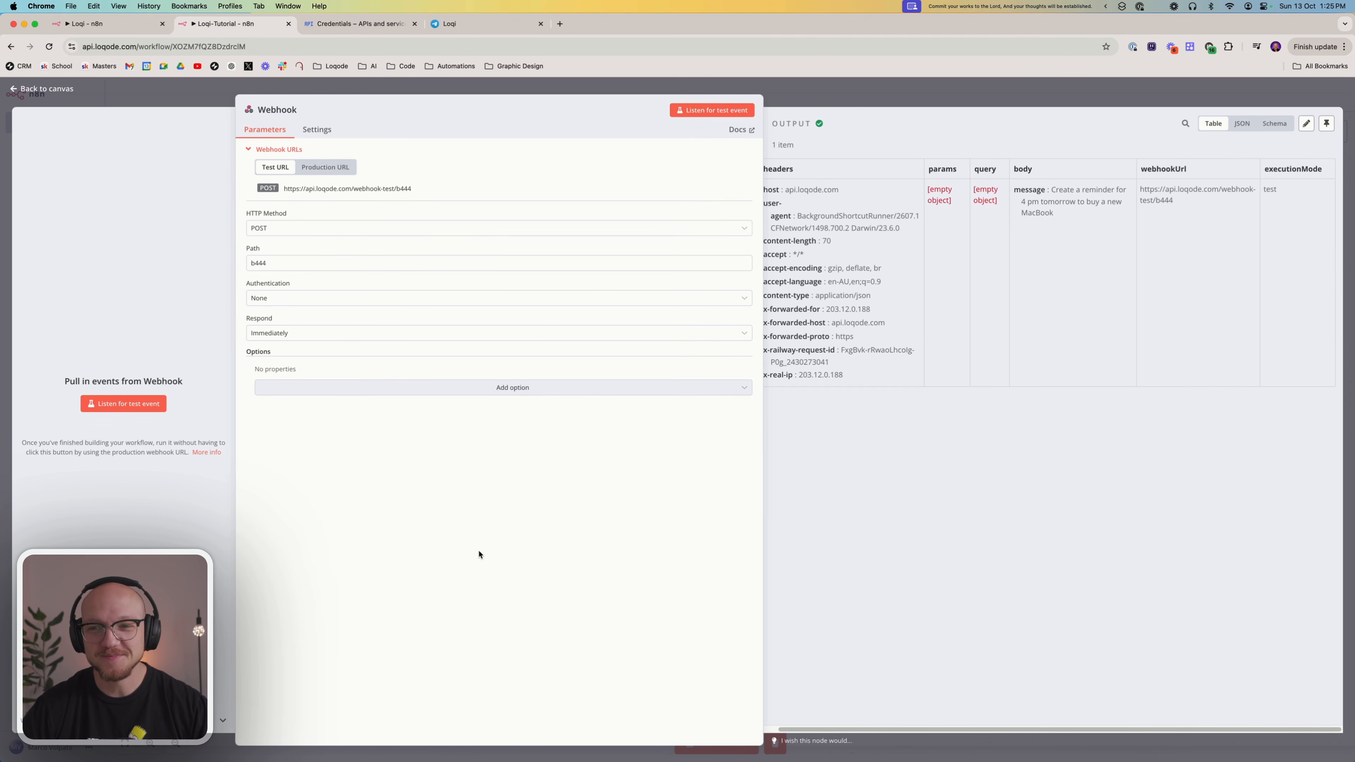
Close the Webhook node's details and return to the Loqi-Tutorial canvas
click(800, 97)
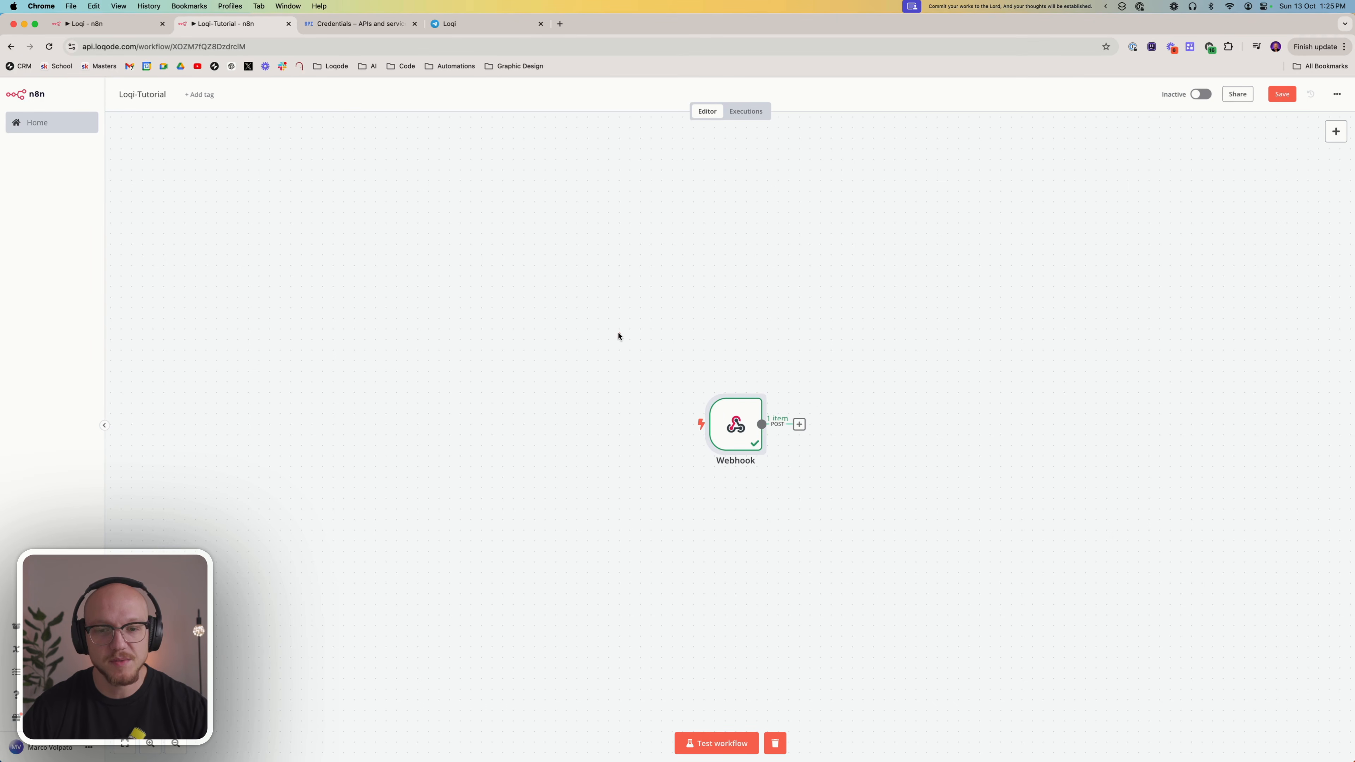
drag(618, 334, 841, 529)
click(630, 311)
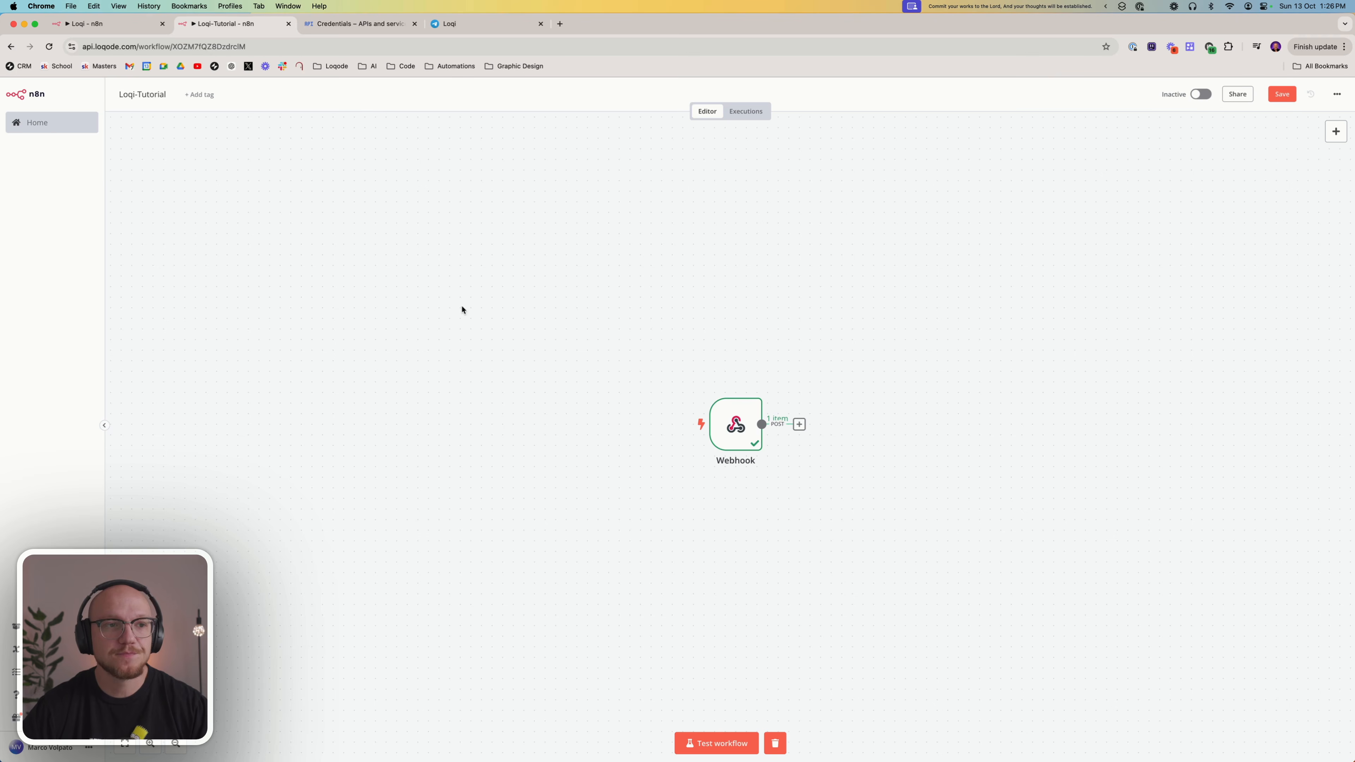
Switch to the finished Loqi workflow and examine the message and trigger fields of the Schema (Shortcuts) node and the downstream branches
click(117, 27)
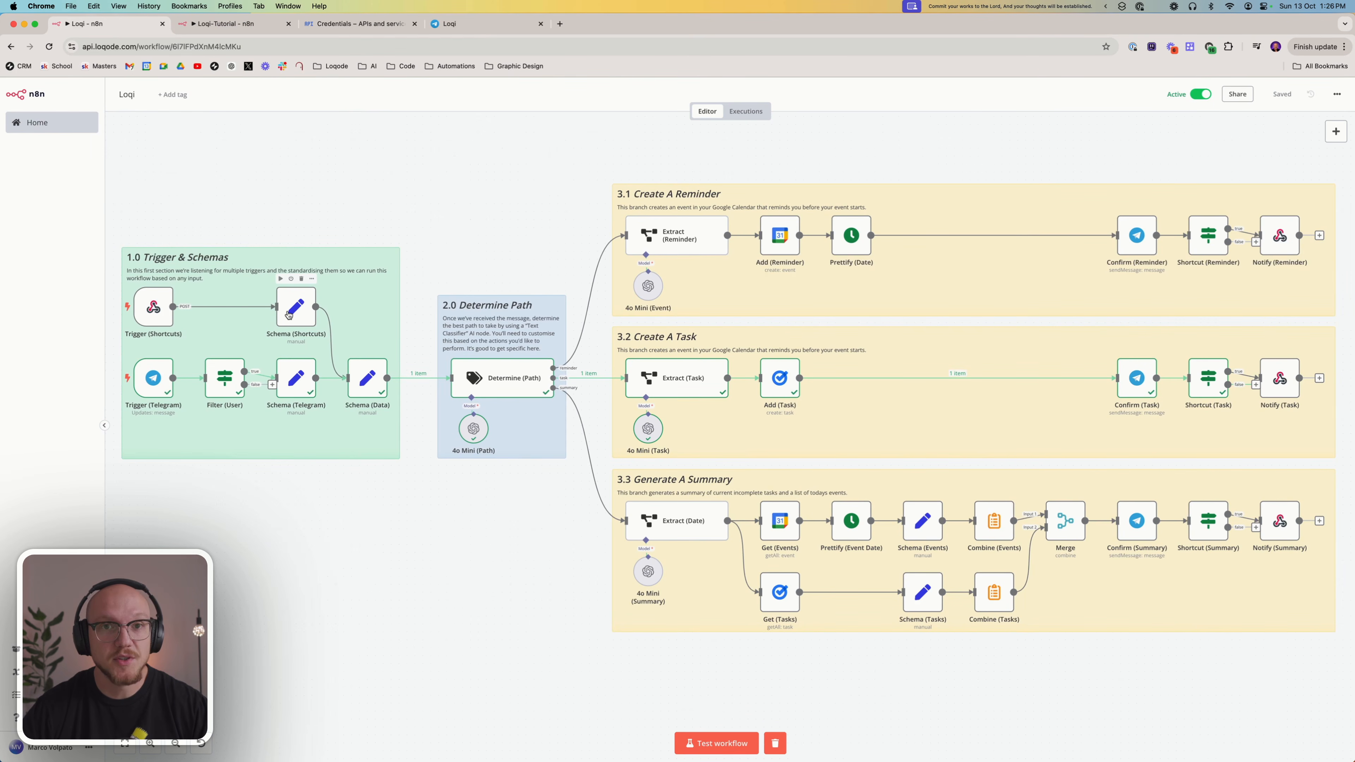
double_click(288, 315)
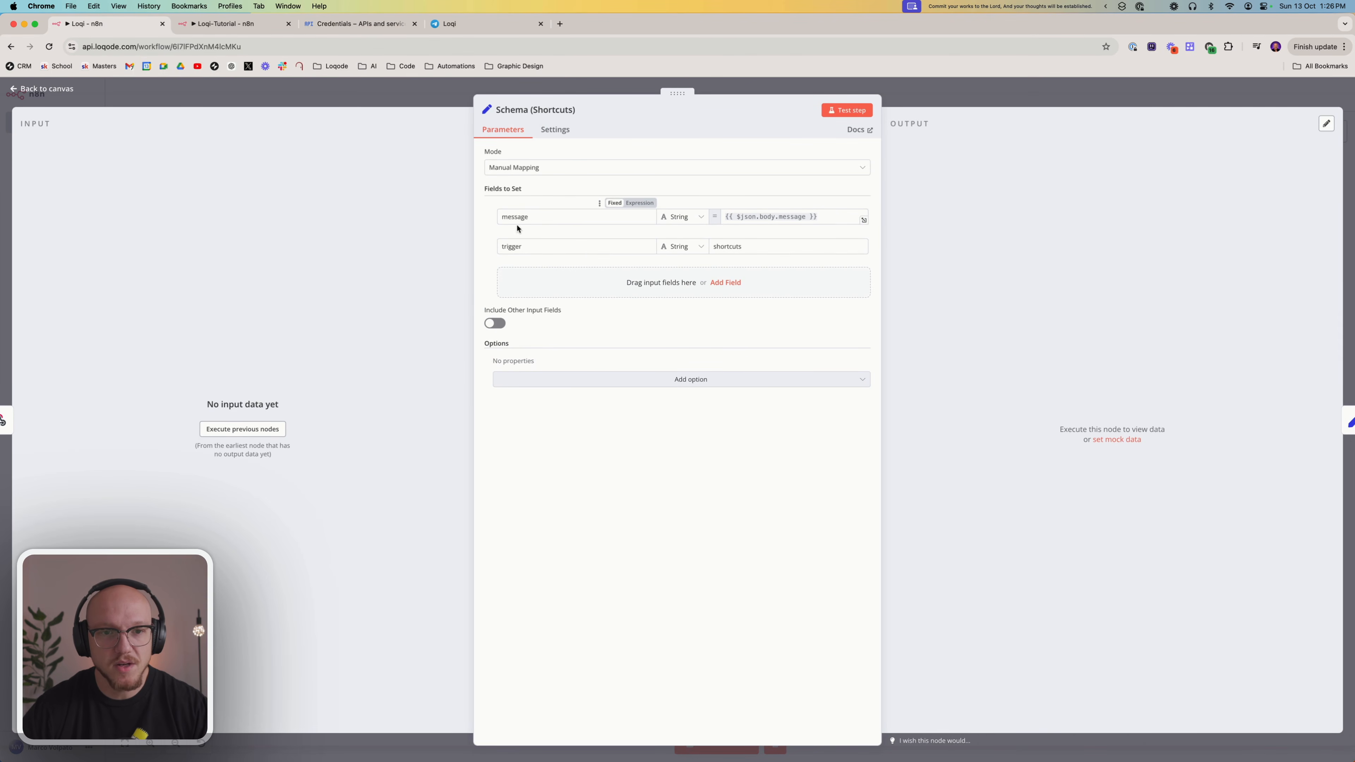
click(535, 215)
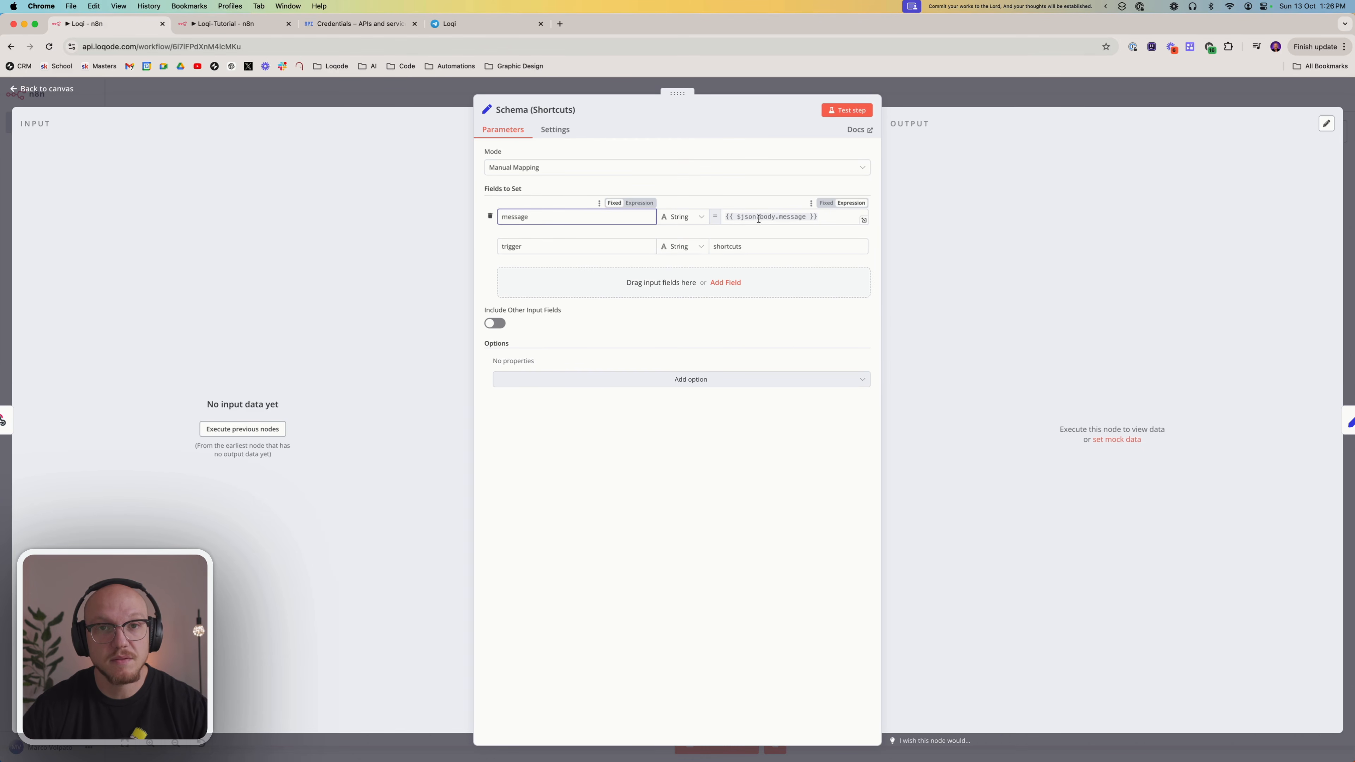
click(554, 247)
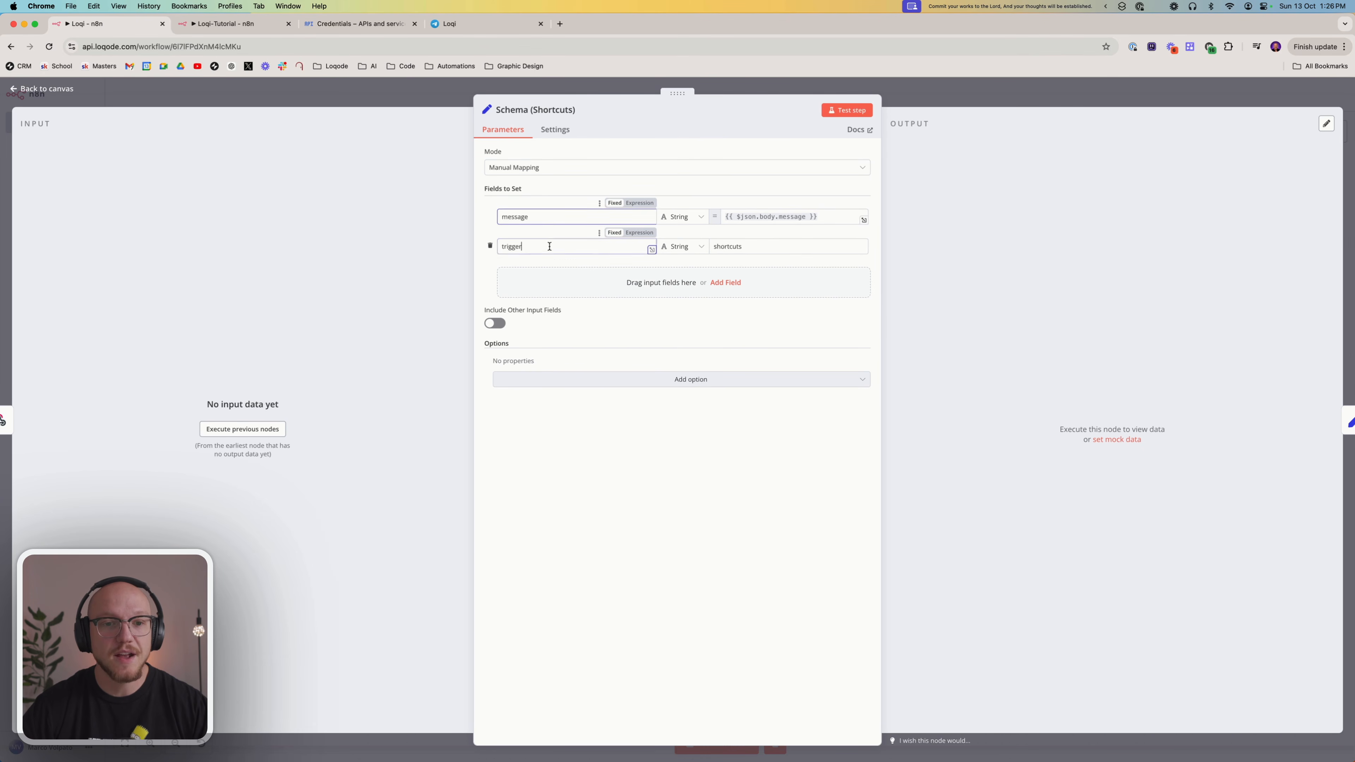
click(769, 246)
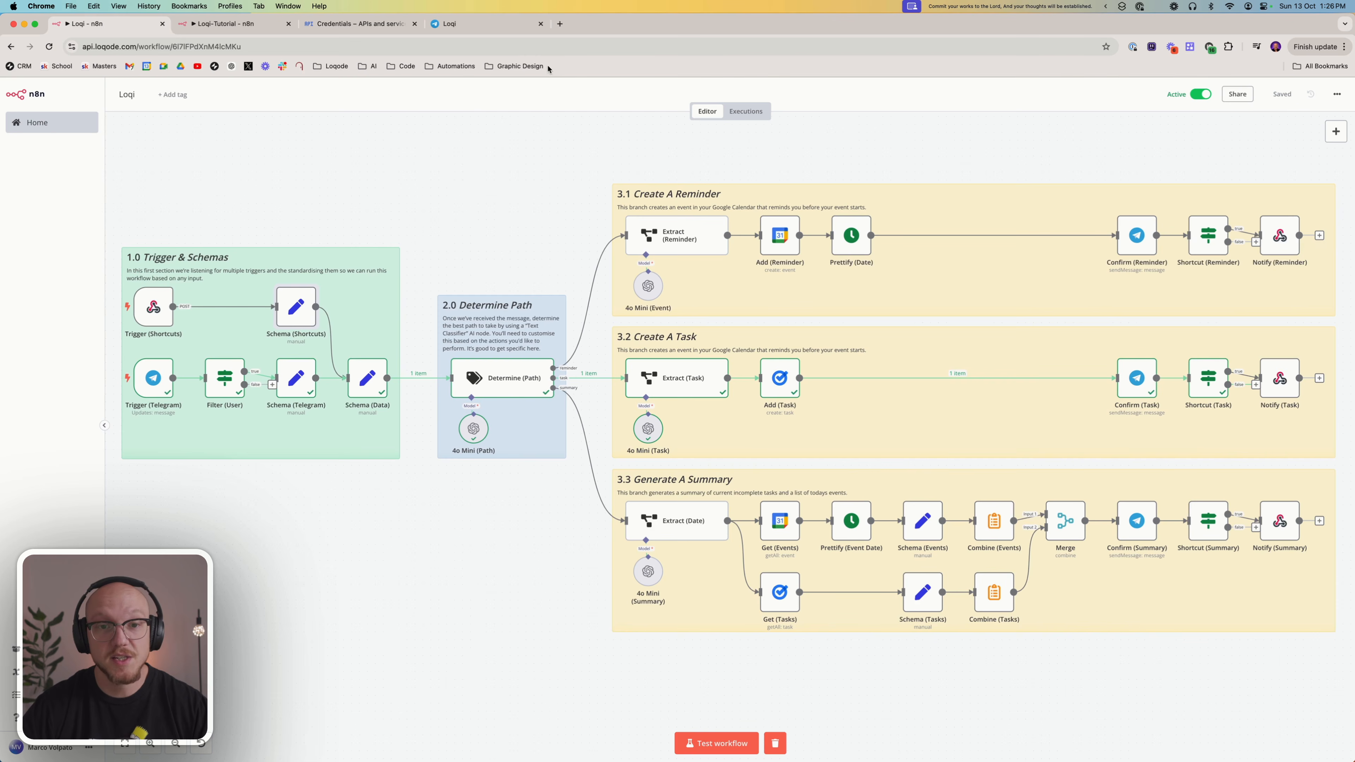
scroll(528, 153, right, 10)
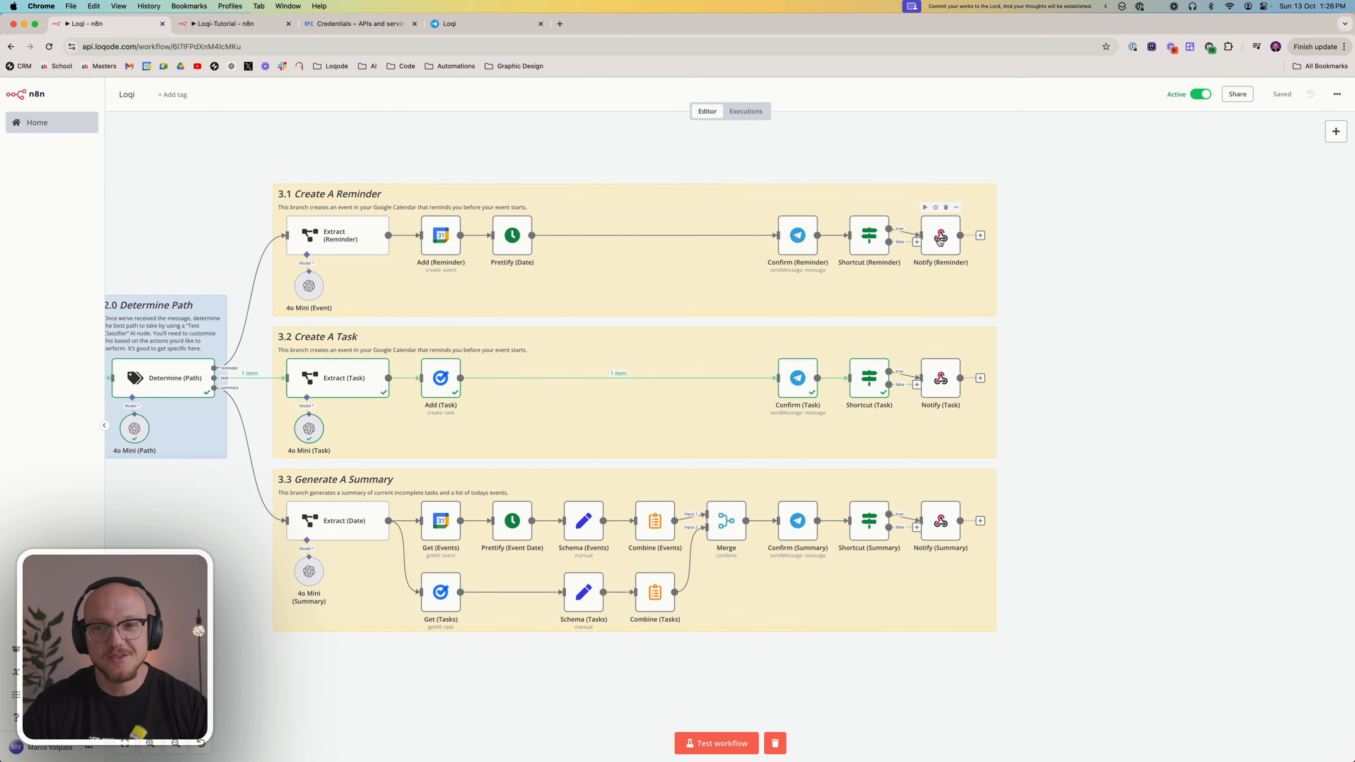
scroll(779, 234, left, 5)
scroll(778, 233, left, 4)
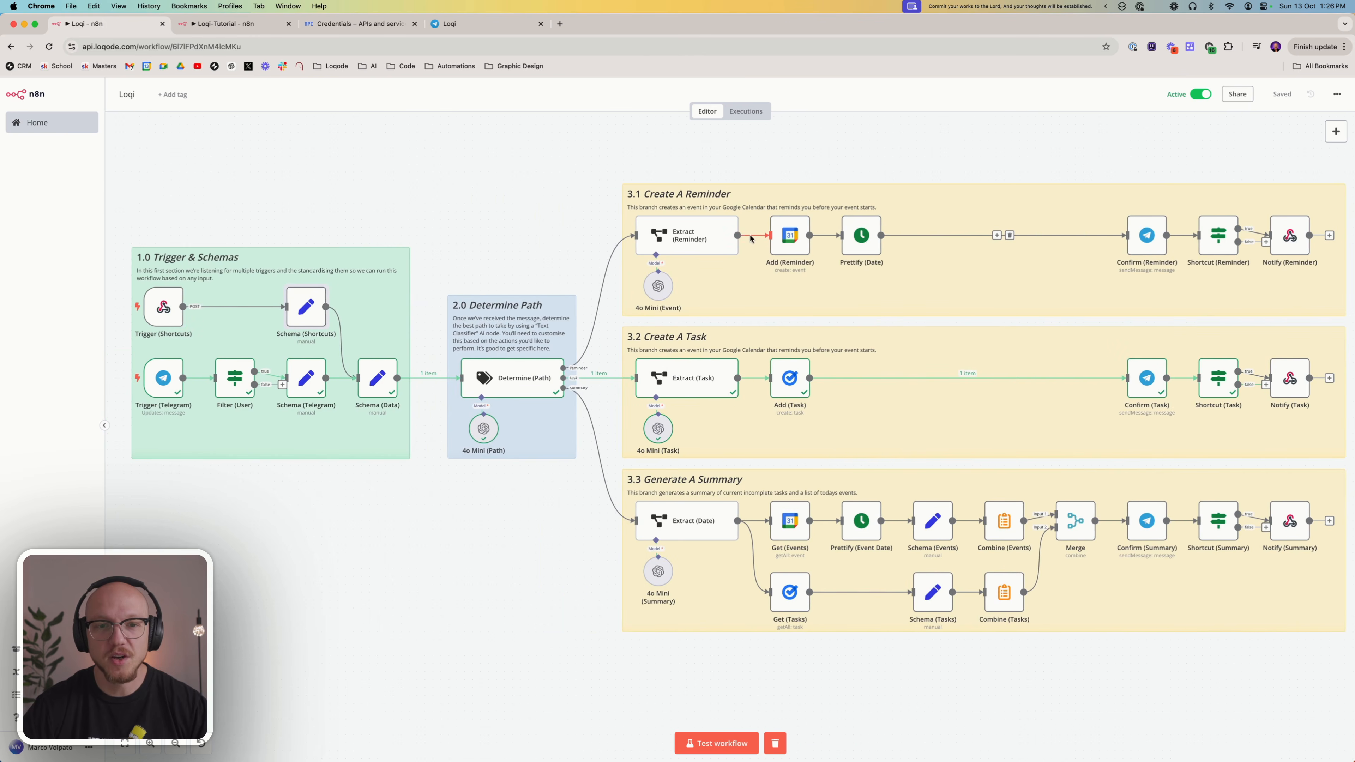
Return to the Loqi-Tutorial workflow and add an Edit Fields (Set) node after the Webhook node
click(242, 26)
click(1335, 132)
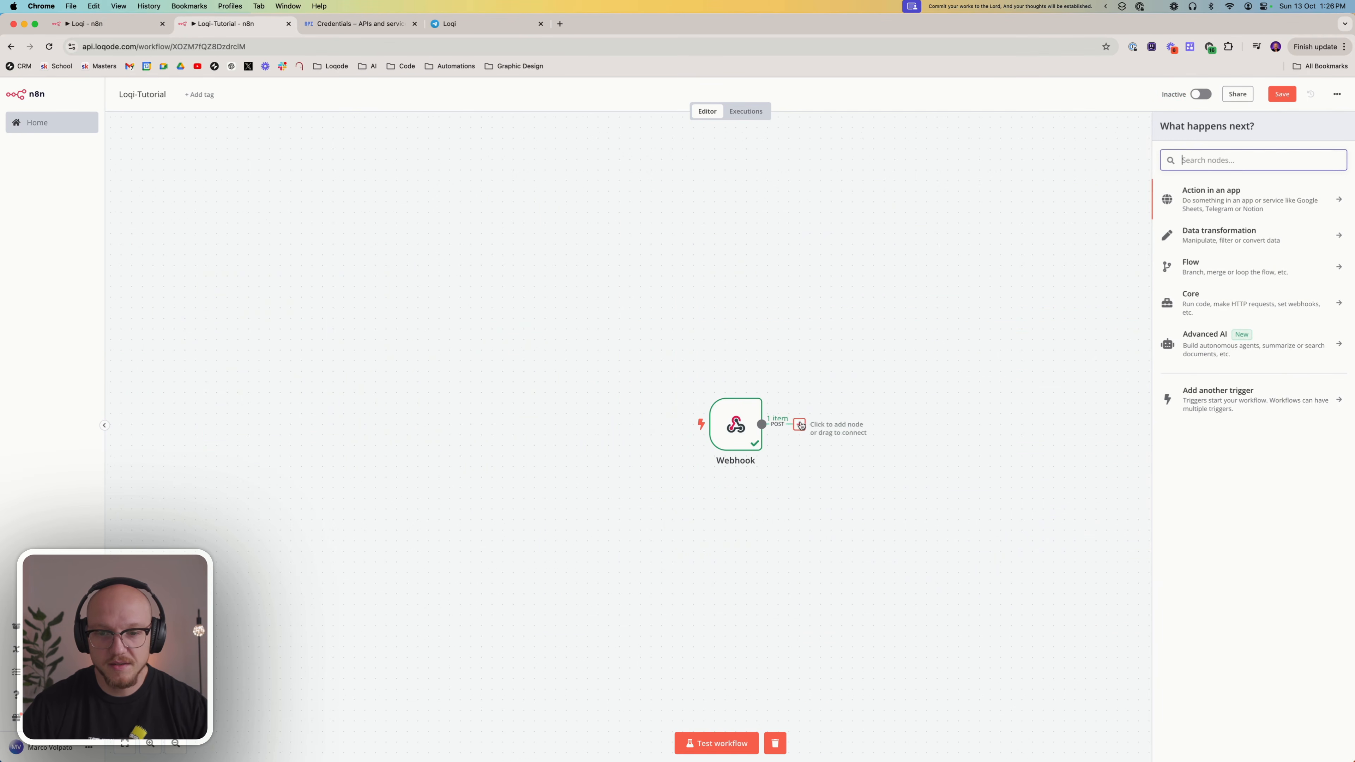
text(set)
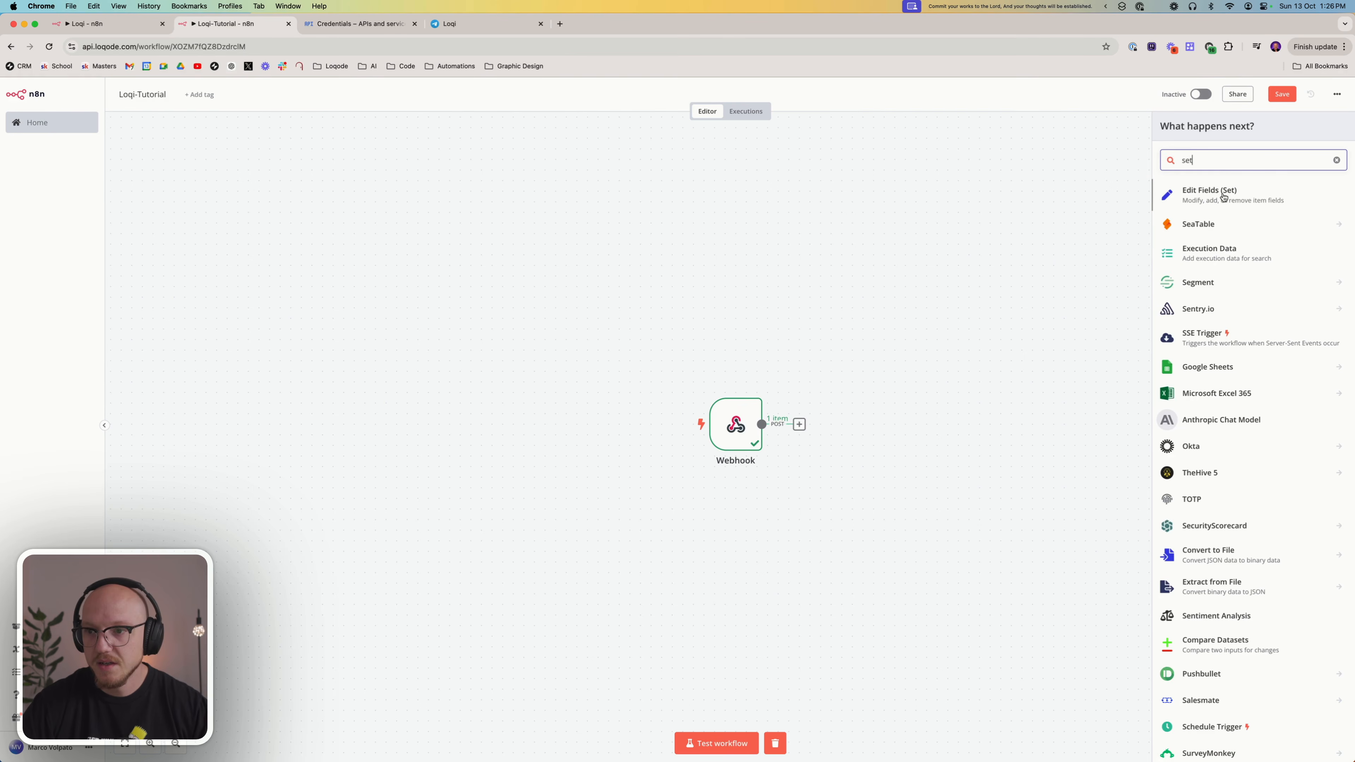
click(1223, 195)
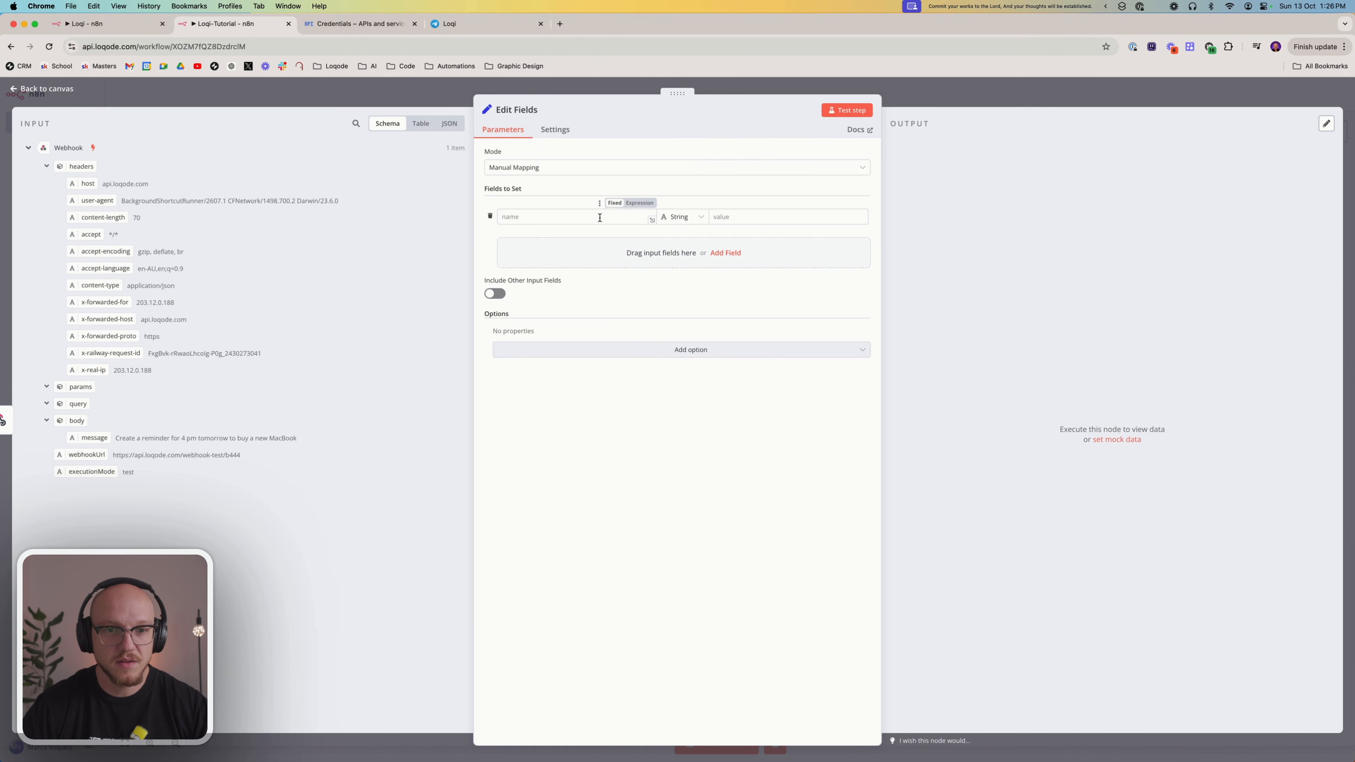
Add a string field named message to the Edit Fields node and map it to the message from the webhook body
click(629, 217)
text(message)
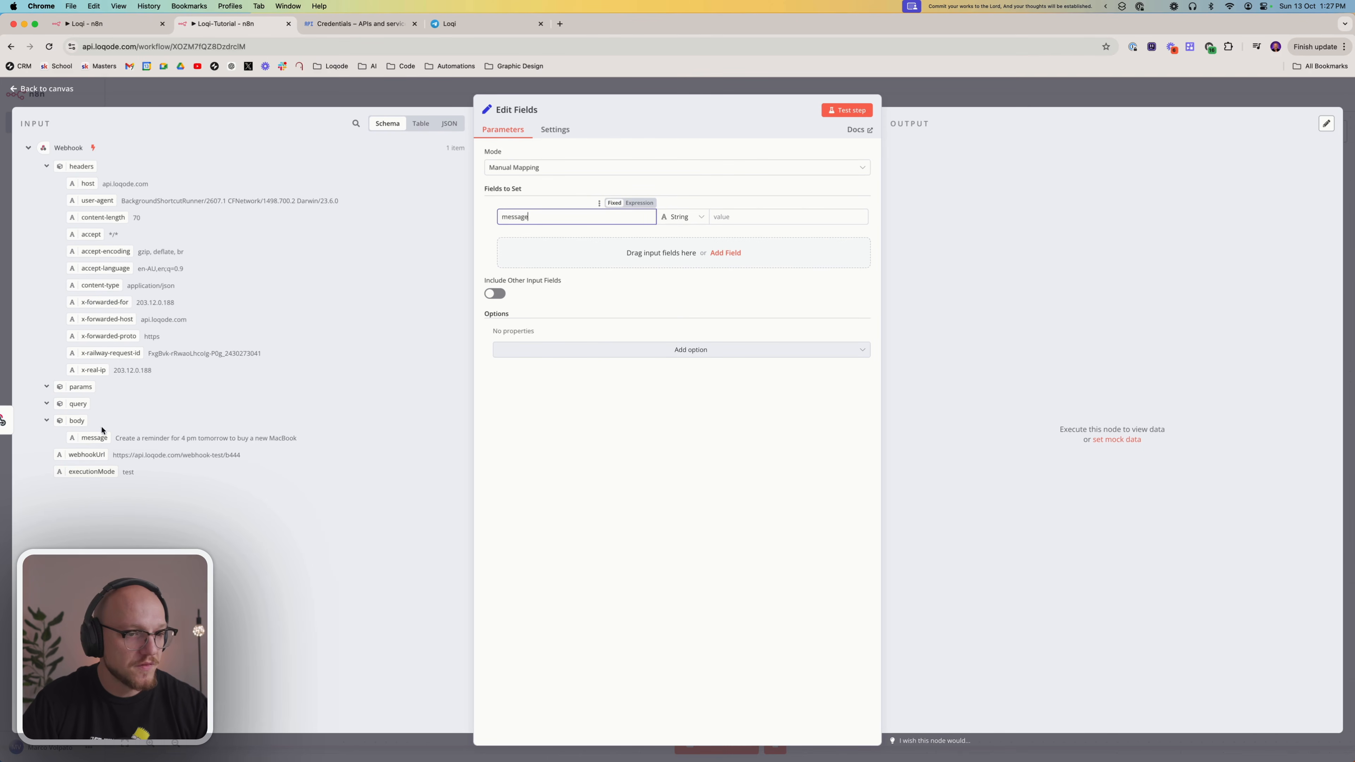
drag(92, 437, 739, 217)
Add a second string field named trigger to the Edit Fields node with the fixed value shortcuts
click(612, 266)
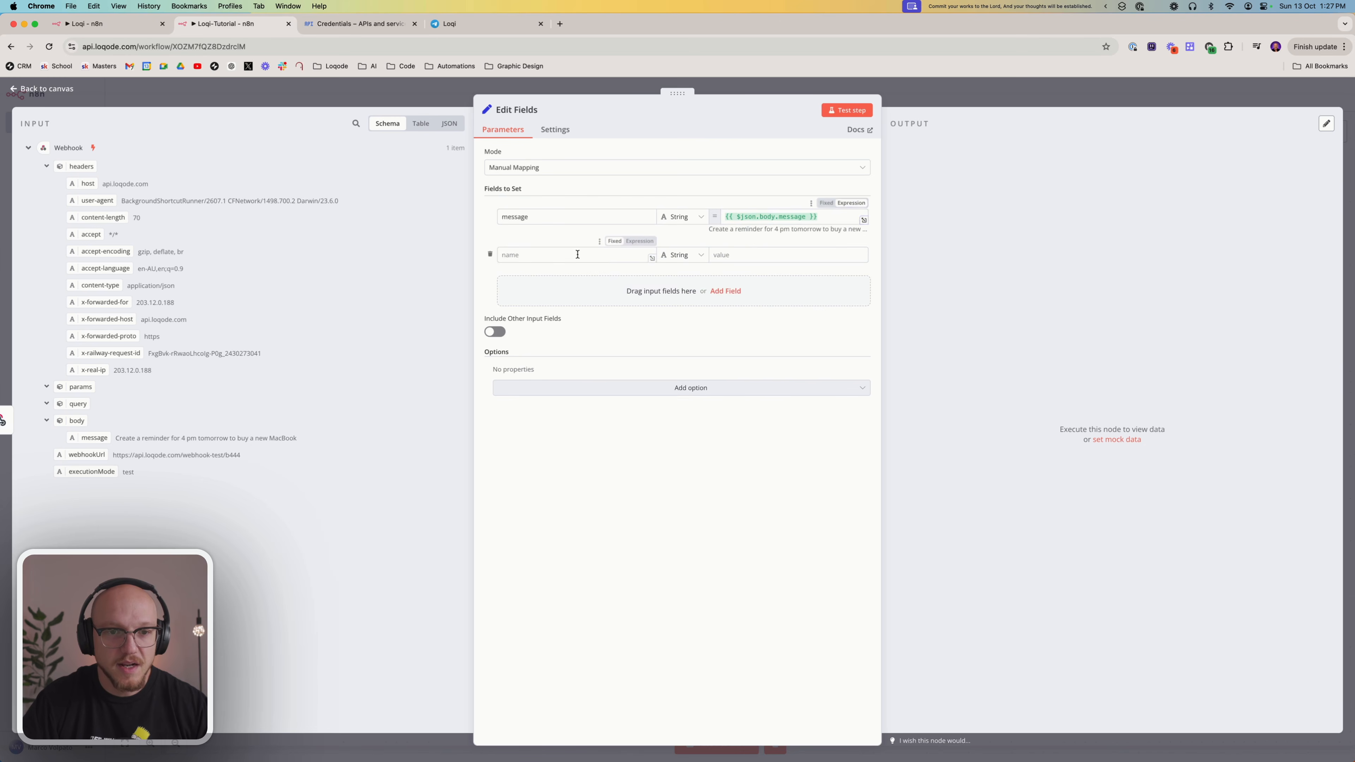
text(trigger)
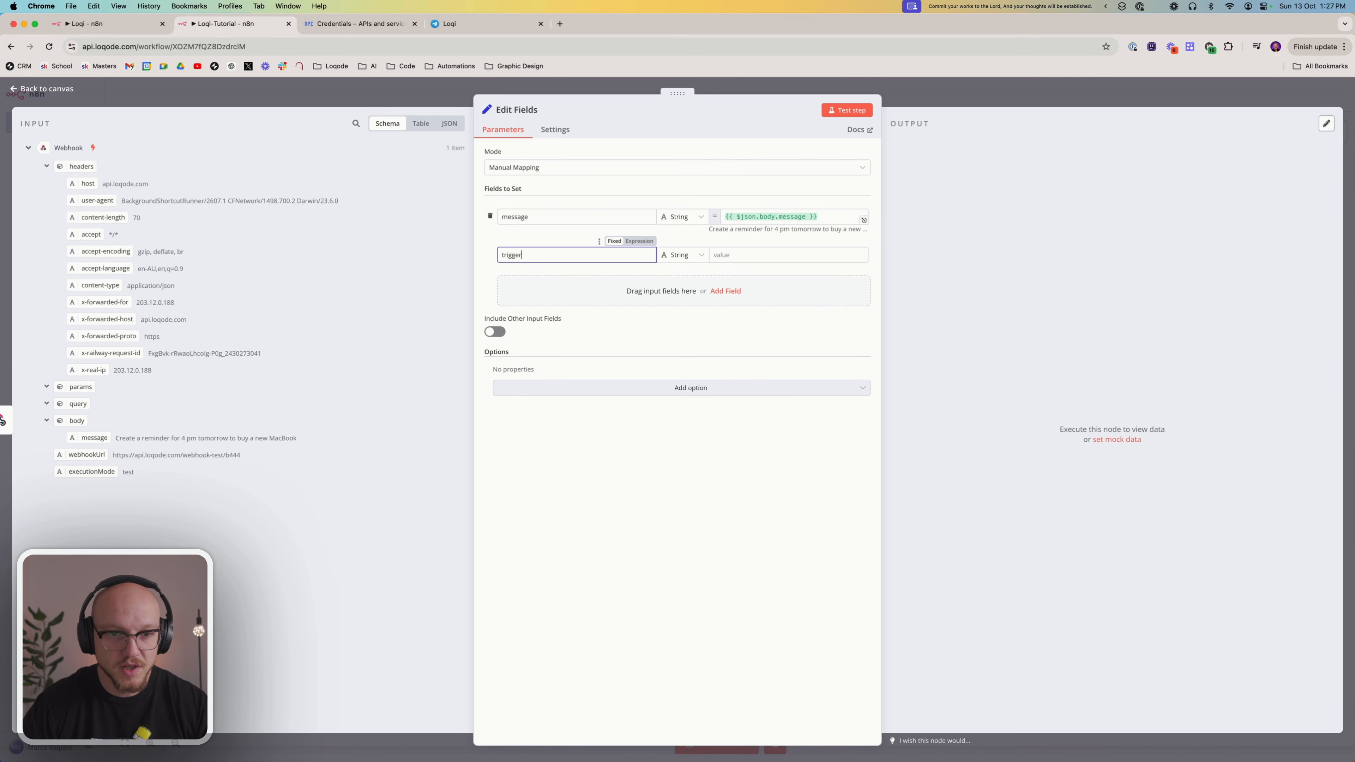
click(720, 255)
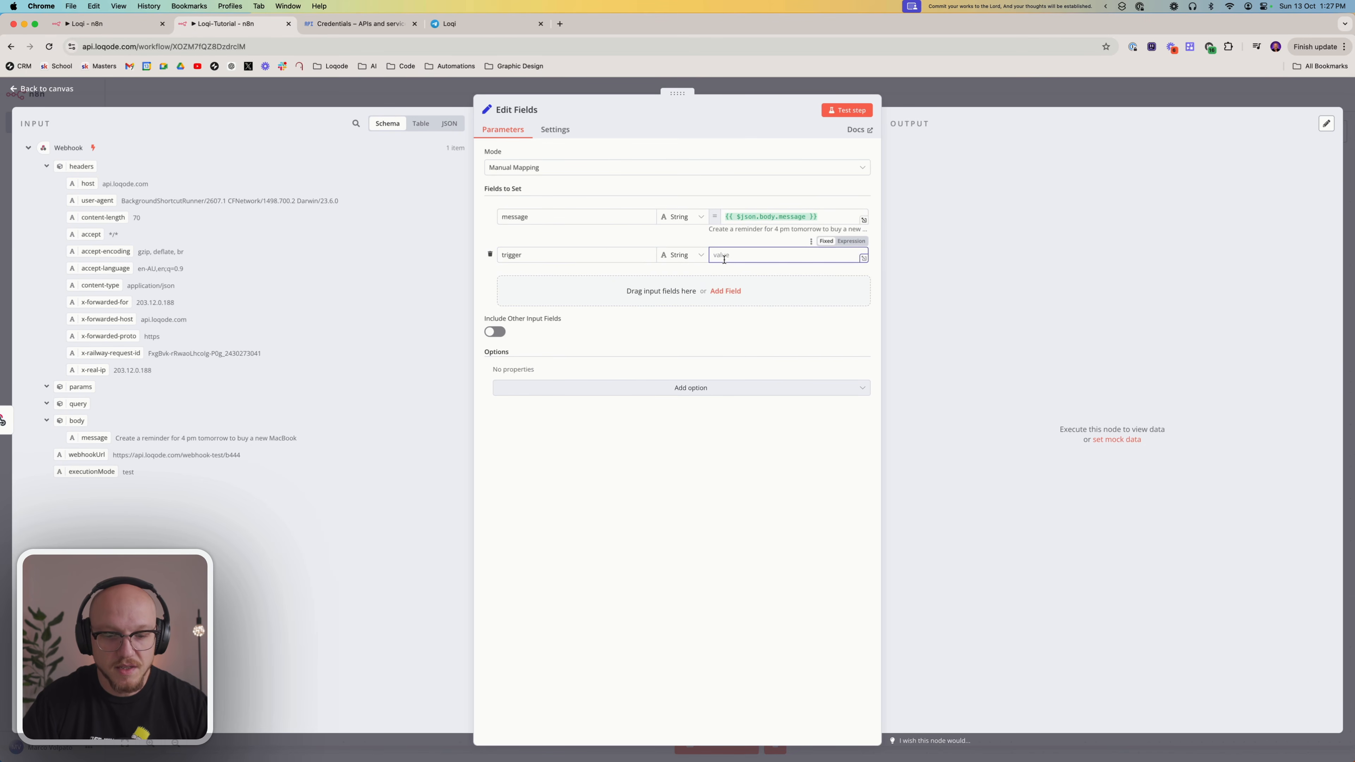
text(shortcuts)
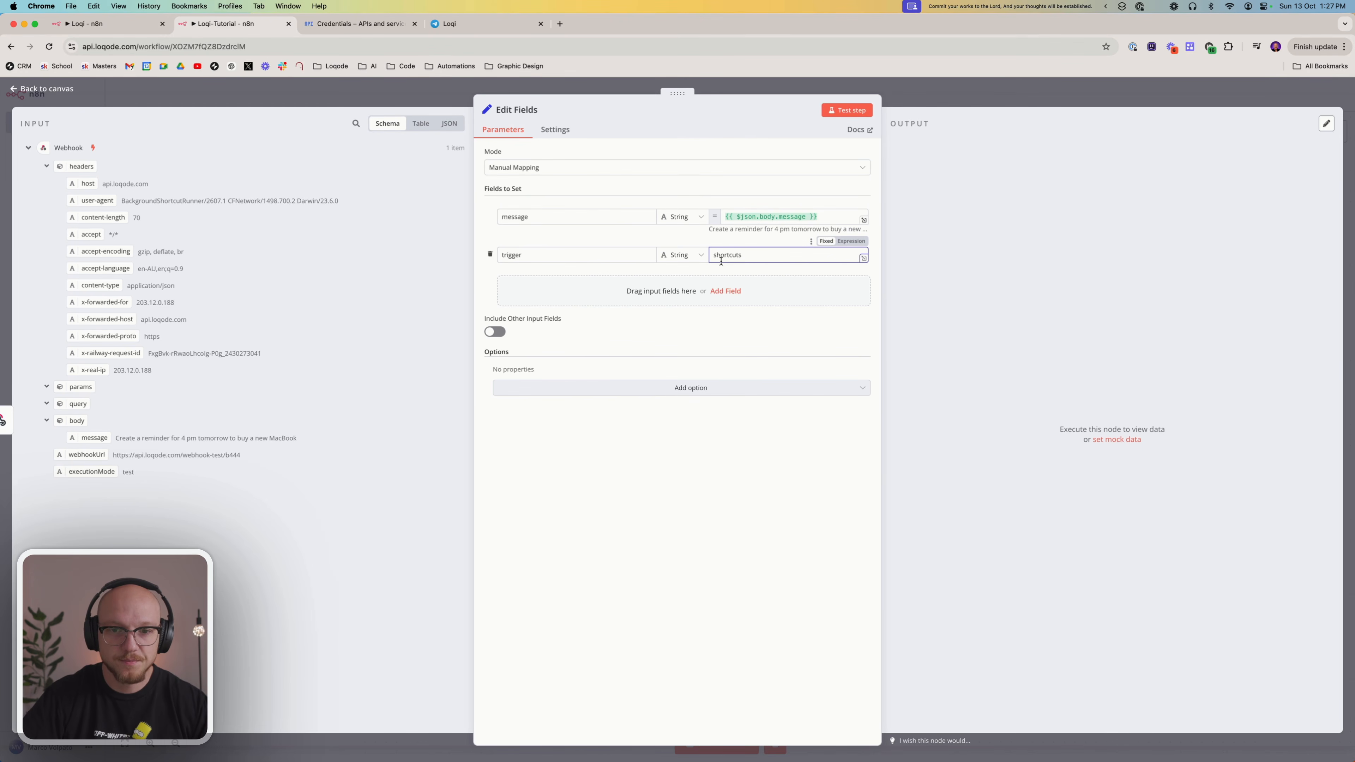
click(705, 545)
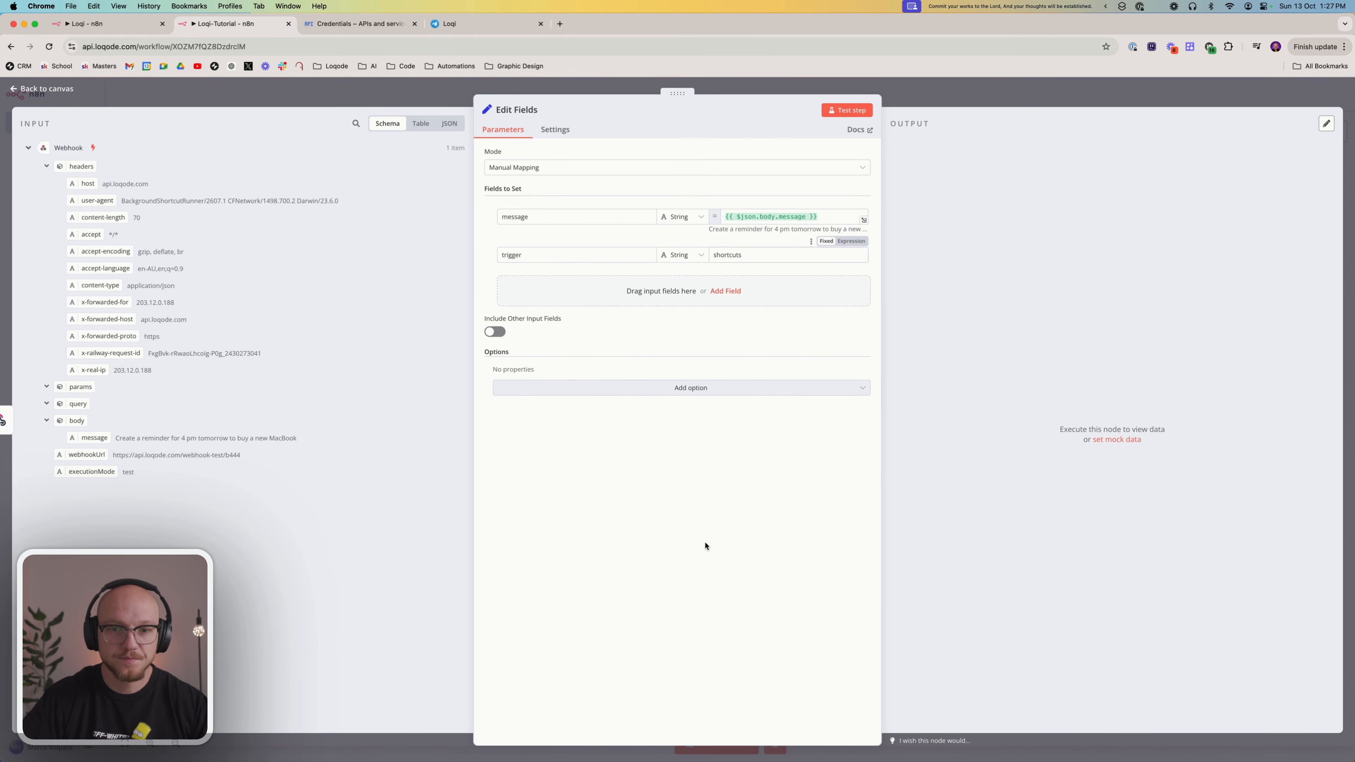
Test the Edit Fields step and return to the workflow canvas
click(828, 112)
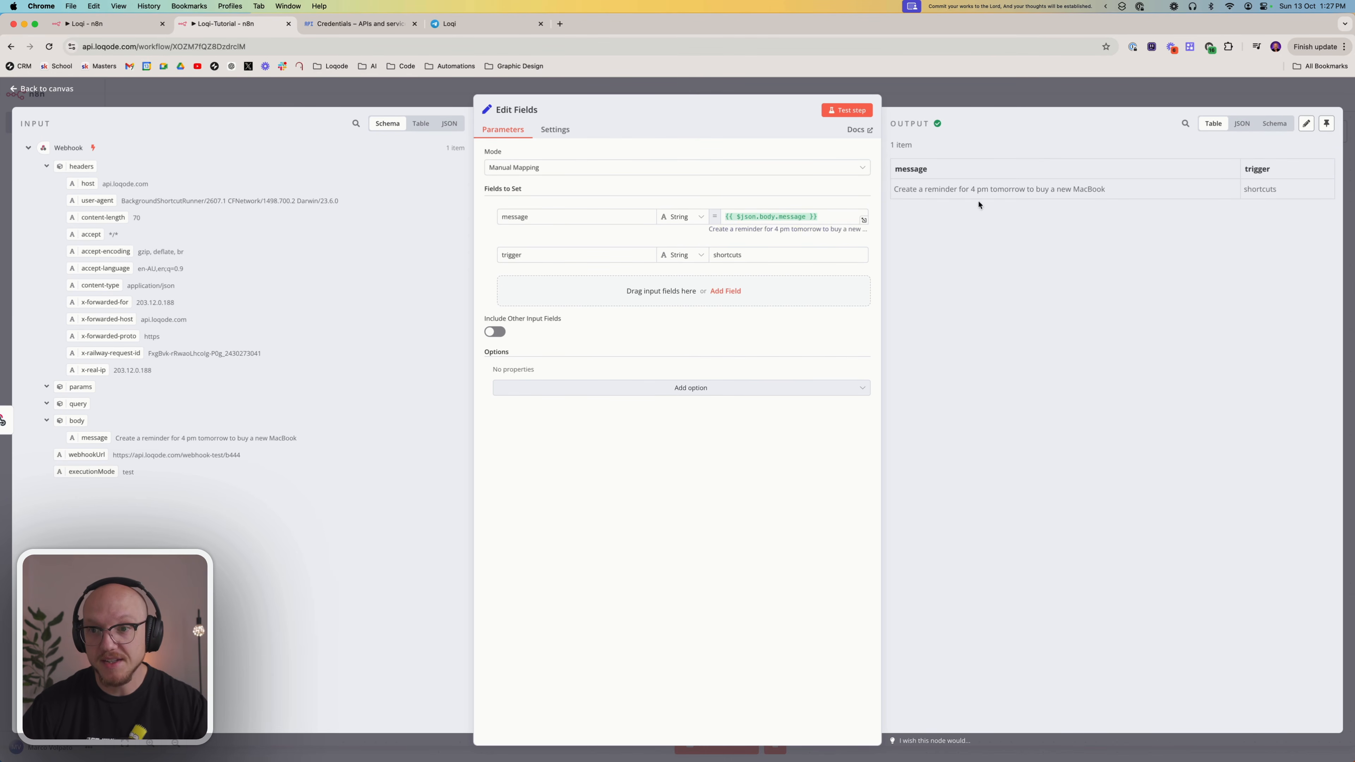
click(1007, 80)
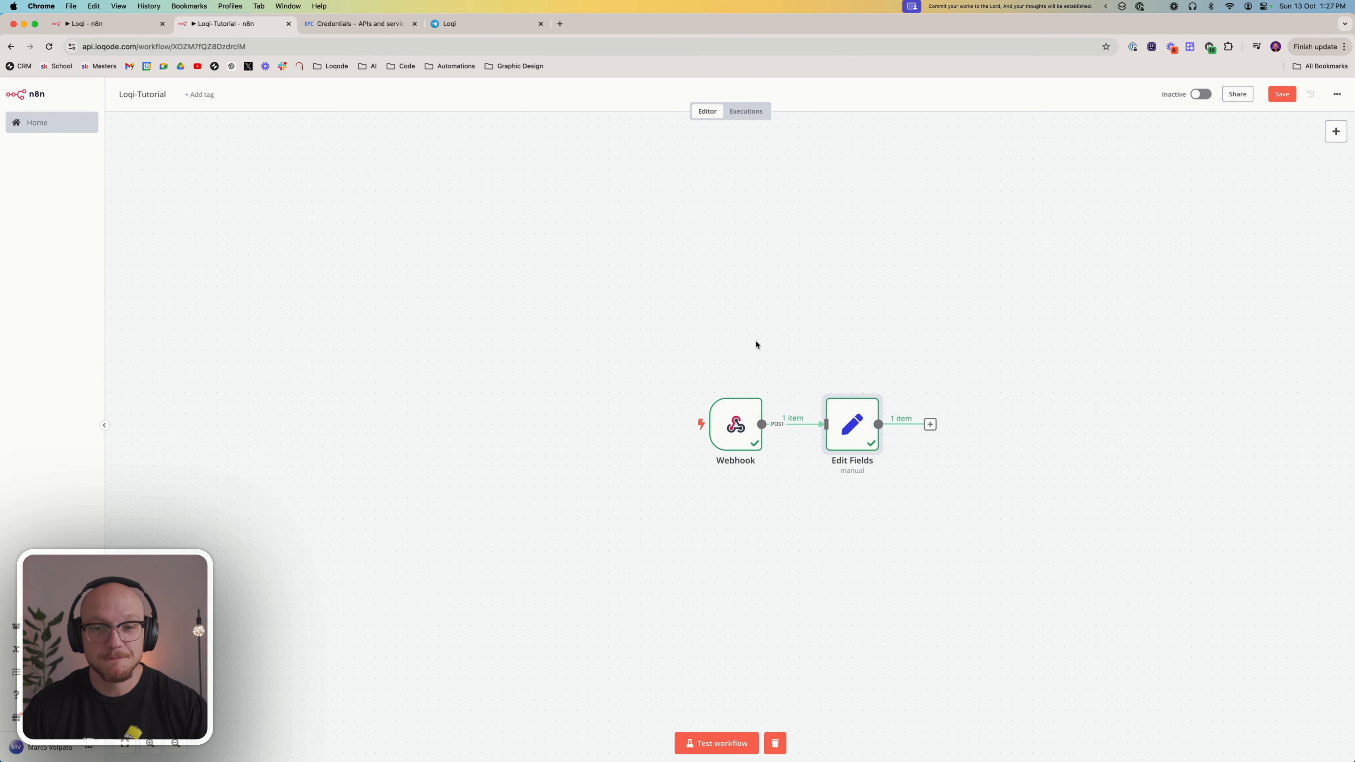
scroll(757, 385, right, 3)
scroll(752, 385, right, 1)
scroll(750, 384, left, 1)
scroll(603, 316, down, 1)
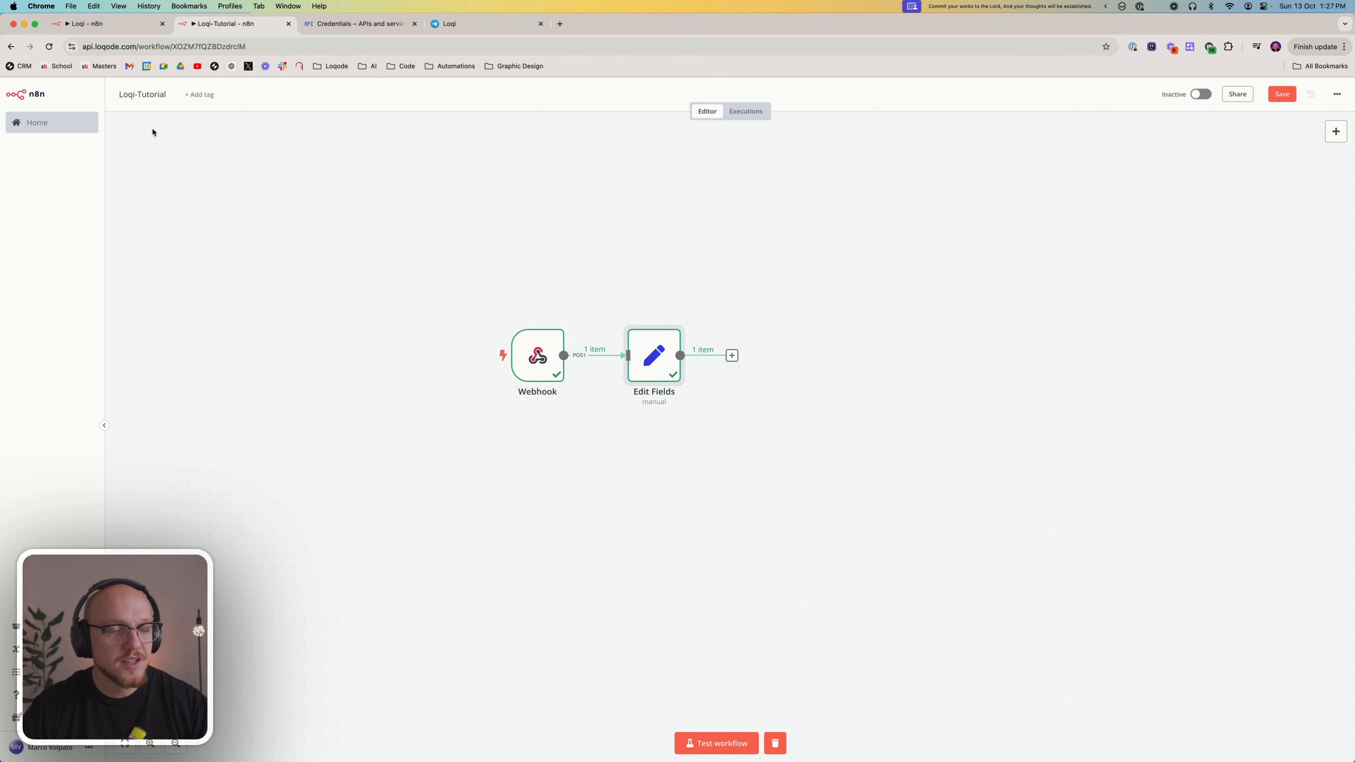
Review the trigger and schema section of the finished Loqi workflow, and return to the Loqi-Tutorial workflow
click(128, 31)
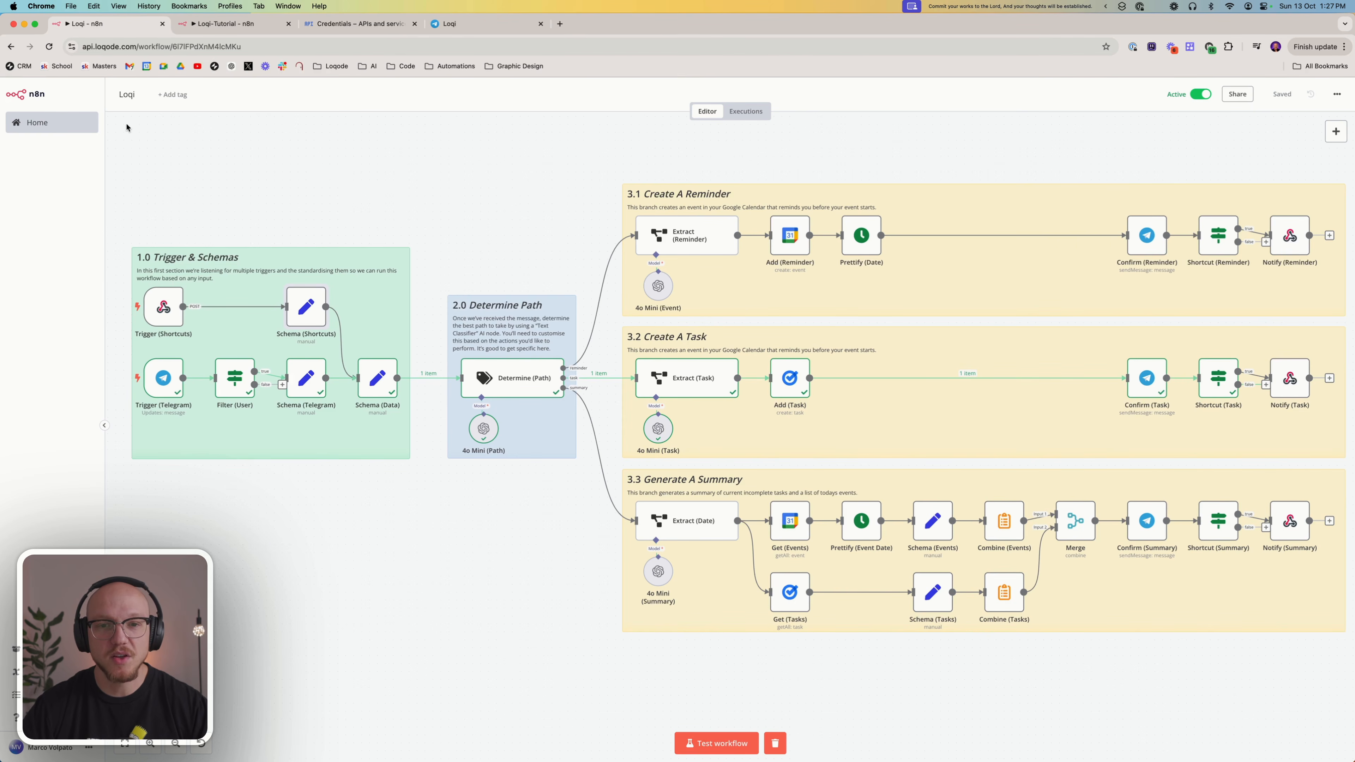
drag(119, 141, 512, 195)
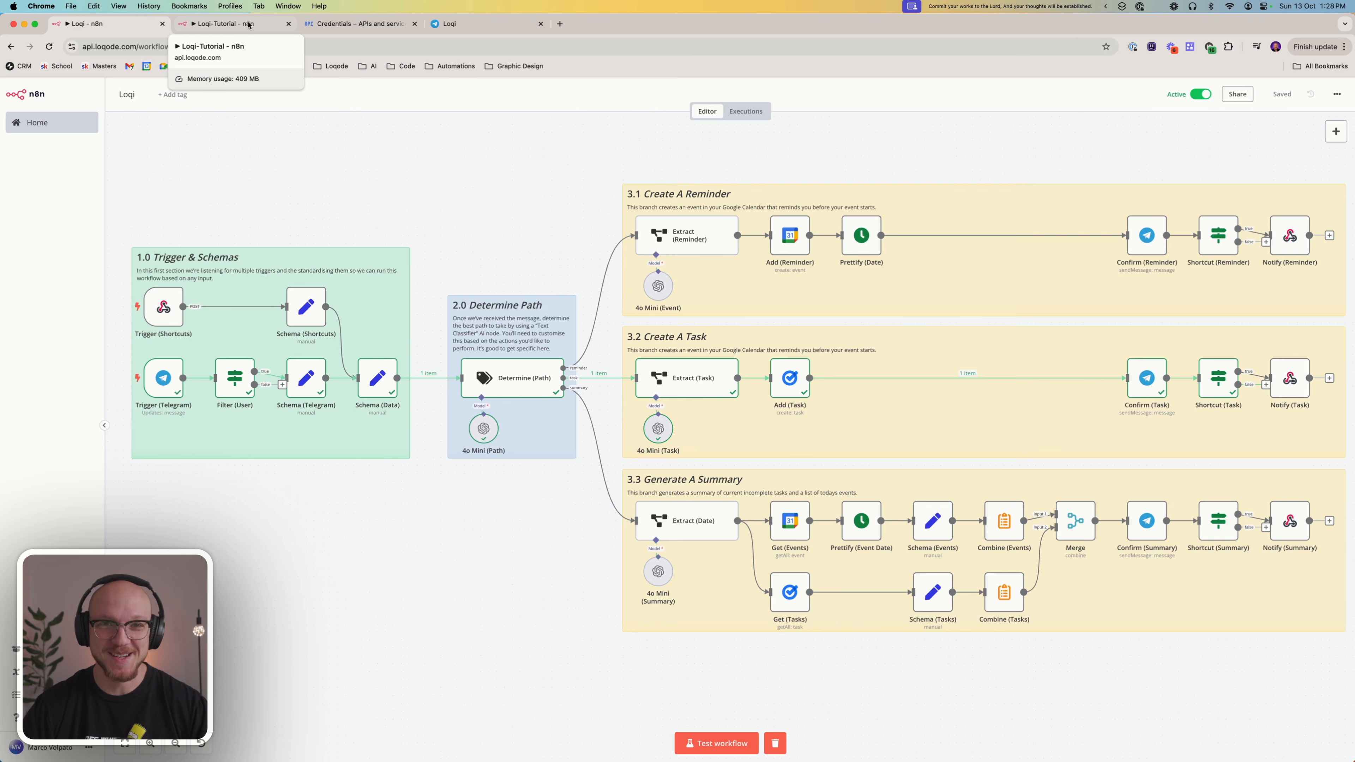
click(248, 25)
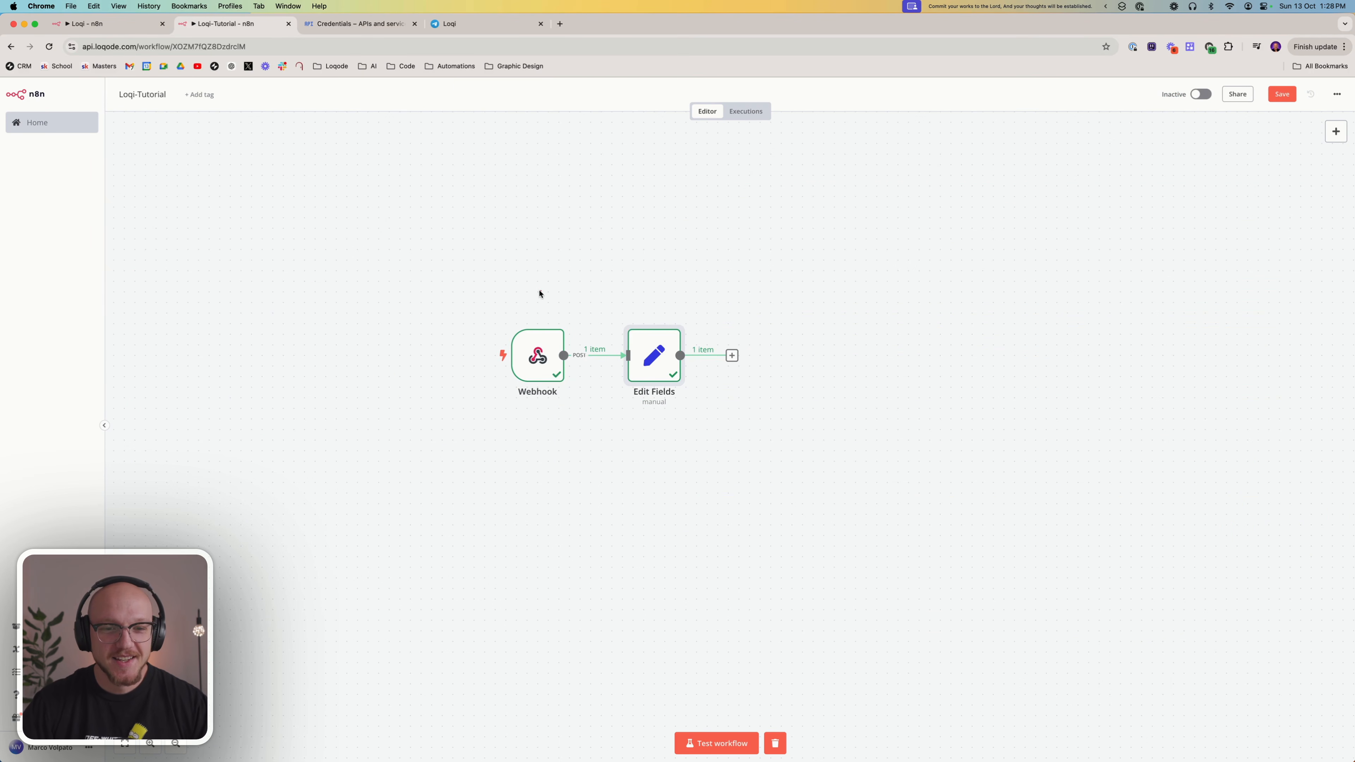
scroll(511, 251, right, 3)
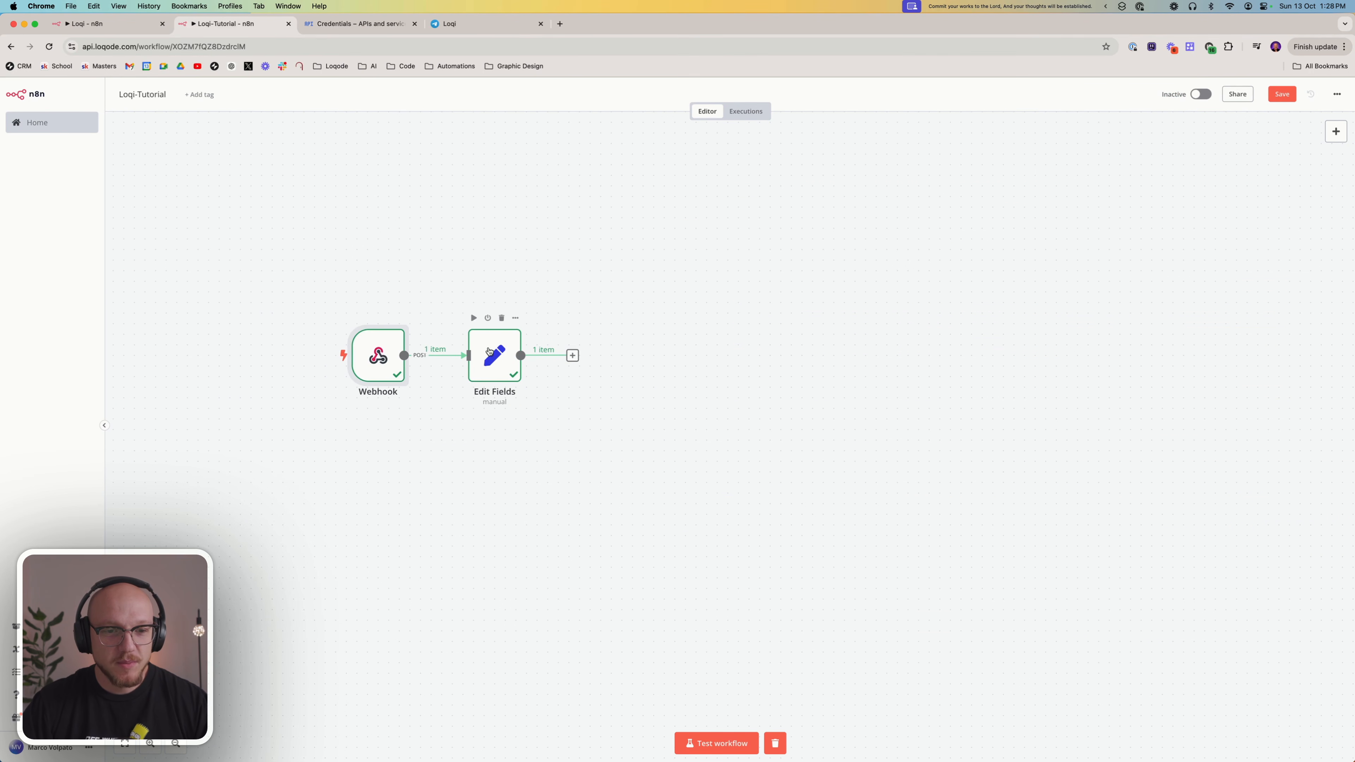
click(491, 361)
click(566, 447)
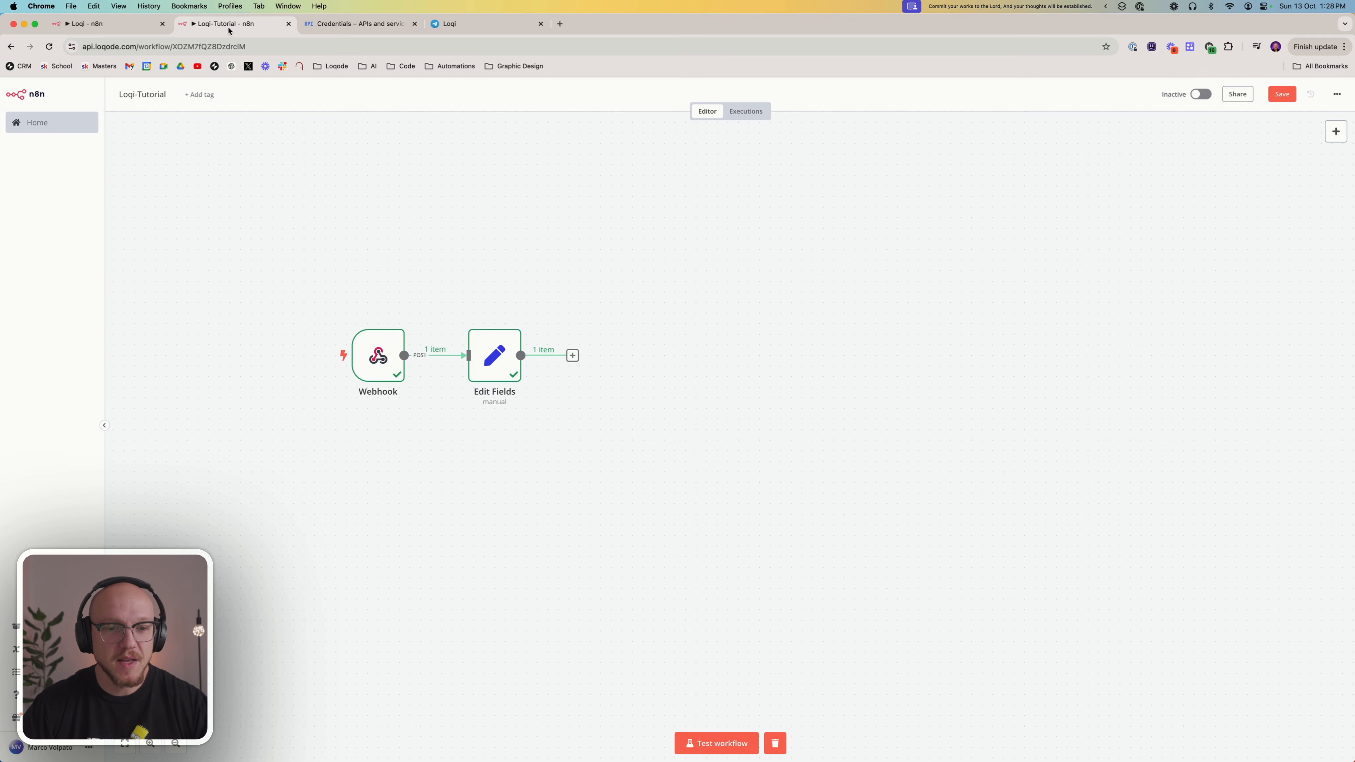
Examine the message, currentDate and trigger fields of the Schema (Data) node in the Loqi workflow, and return to the Loqi-Tutorial workflow
click(135, 25)
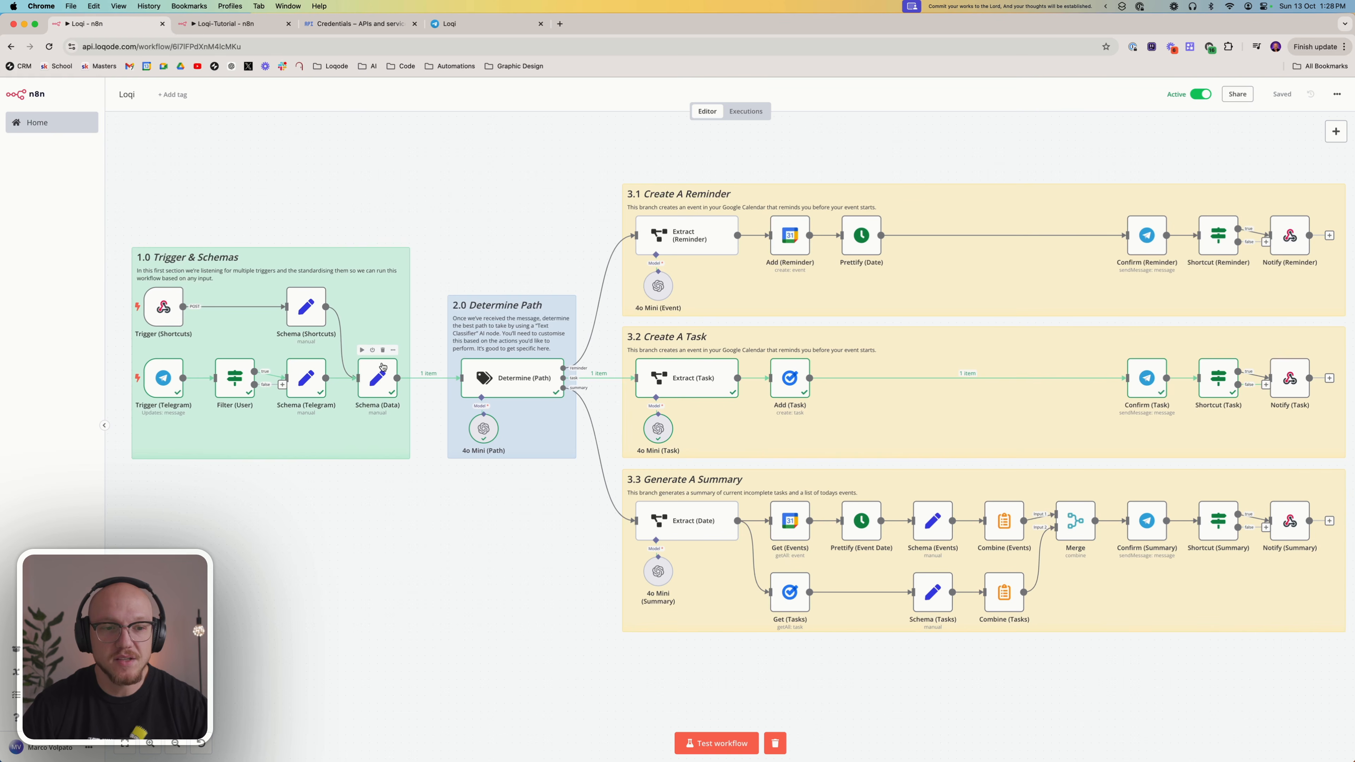
scroll(409, 385, left, 5)
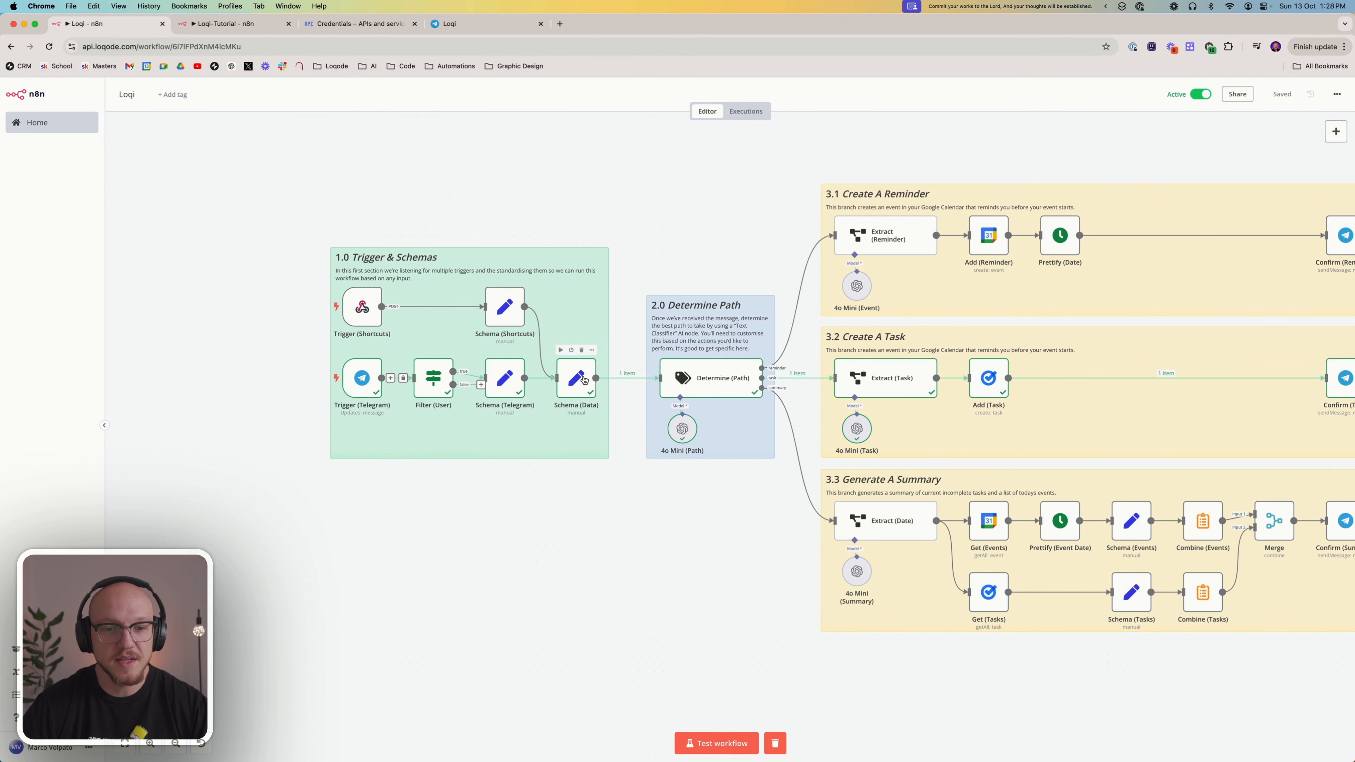
double_click(570, 375)
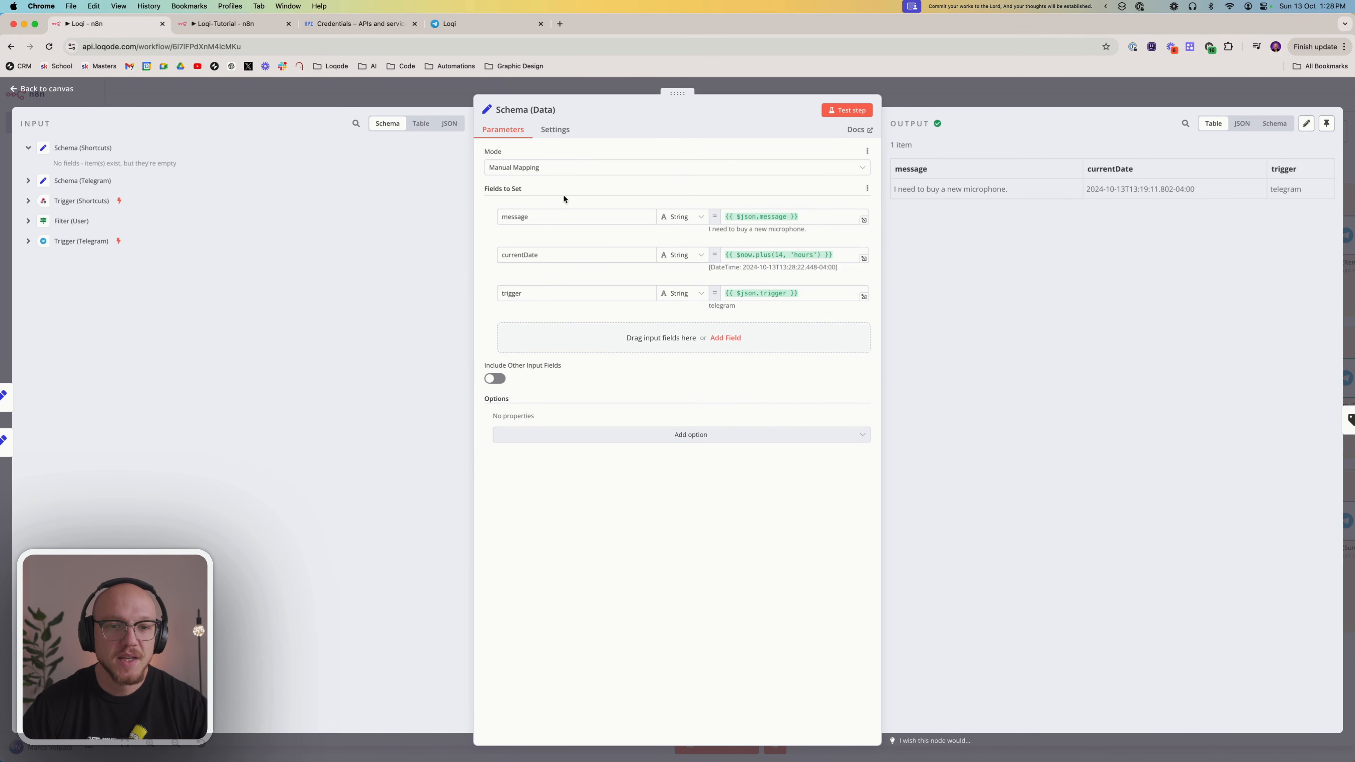
click(512, 219)
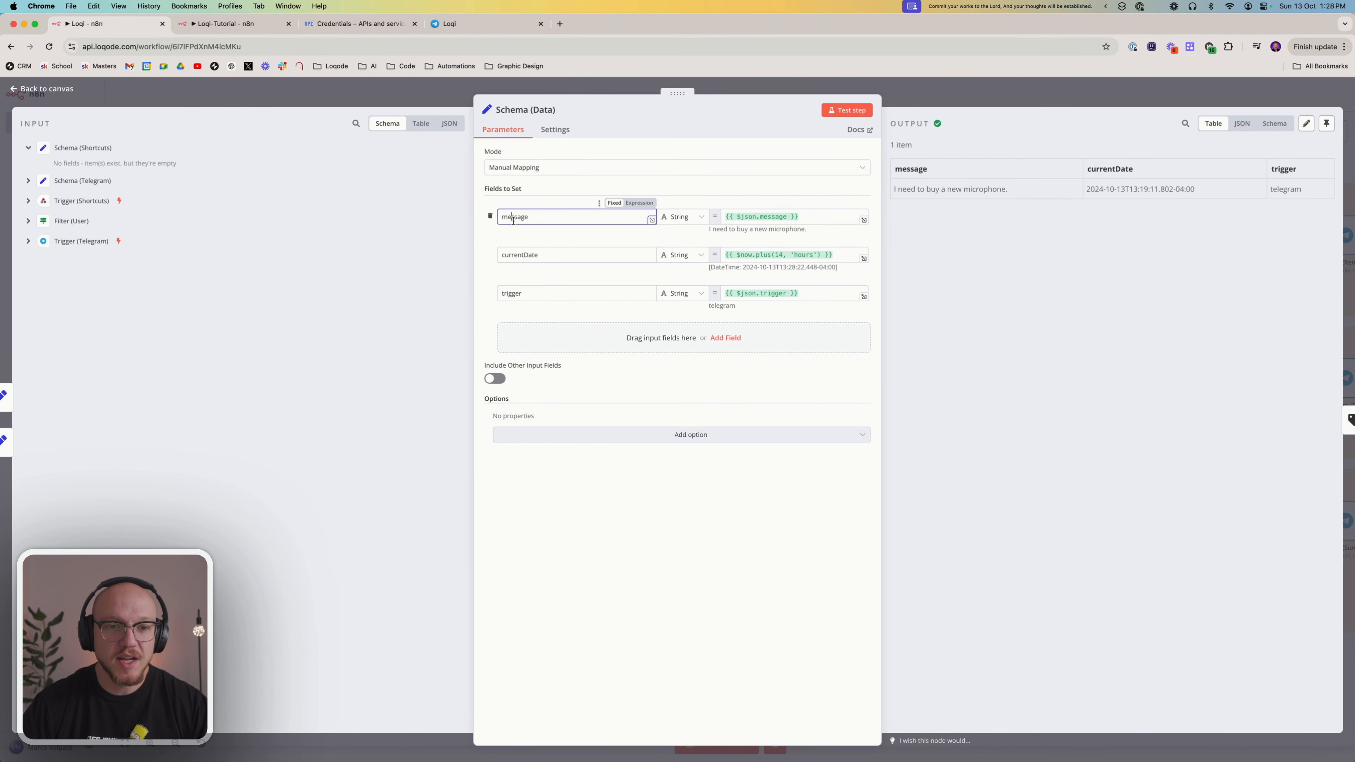
click(515, 257)
click(518, 294)
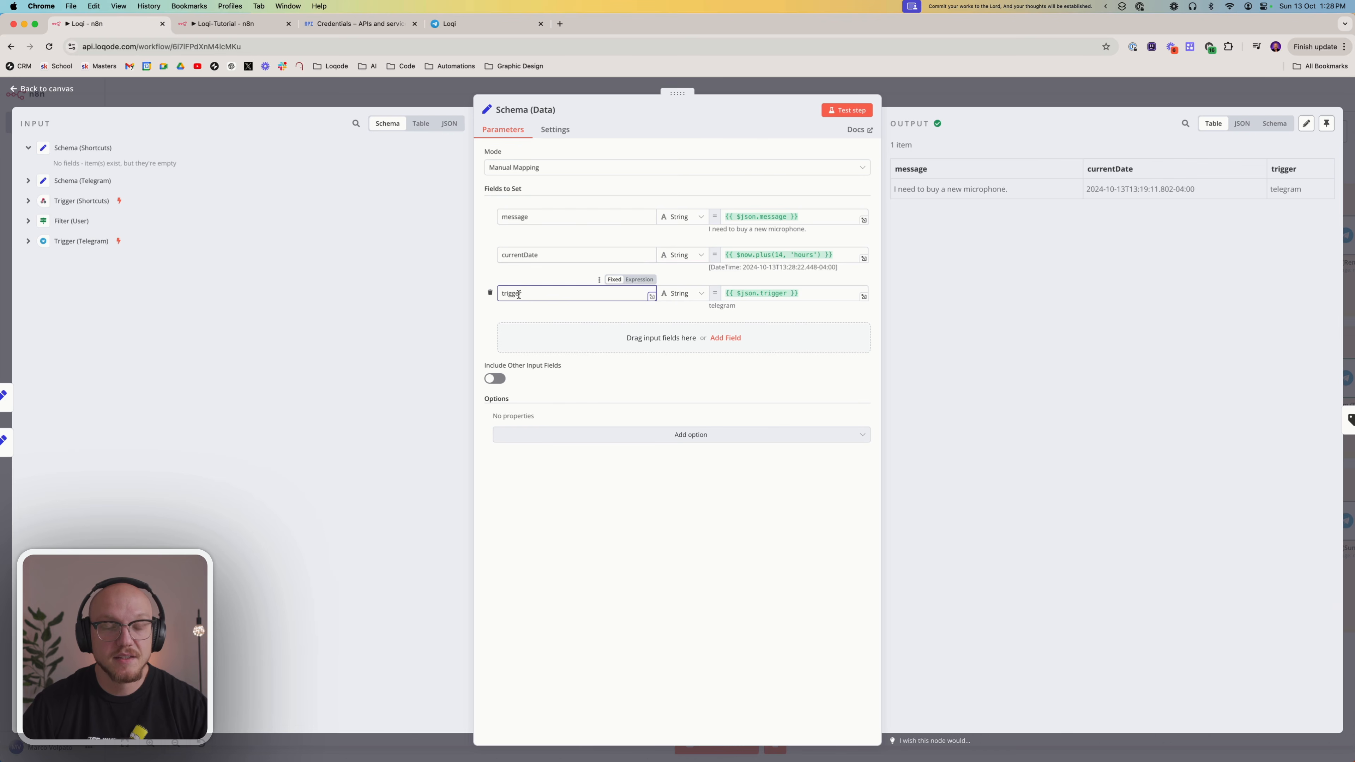
triple_click(839, 258)
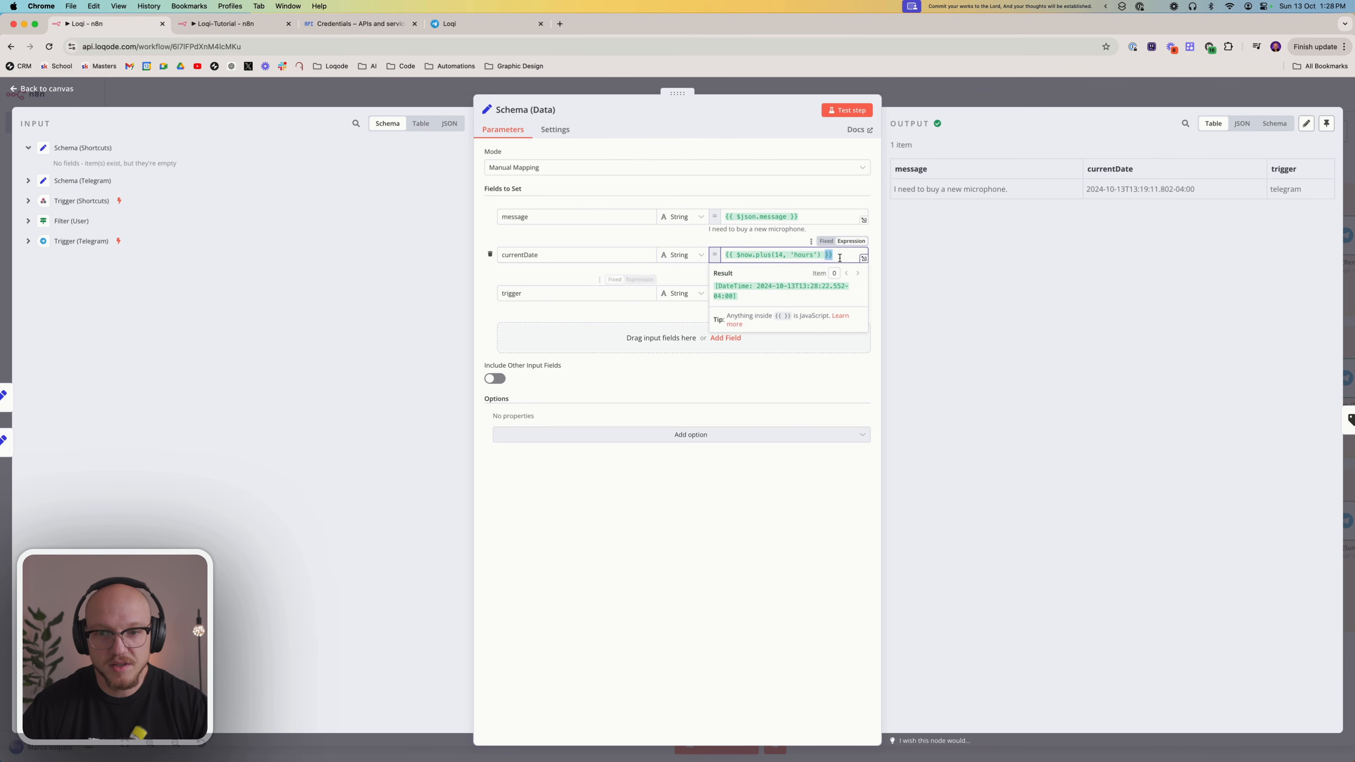
click(664, 548)
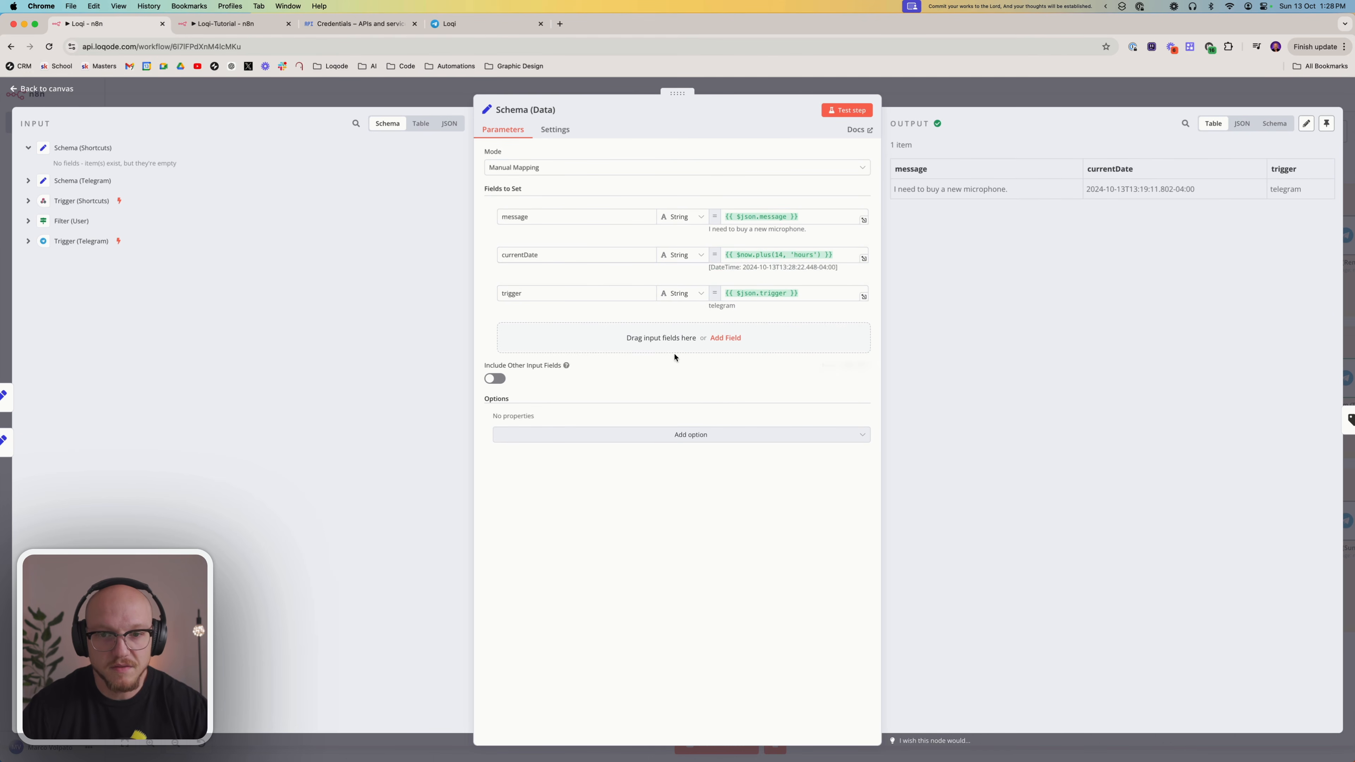
key(Escape)
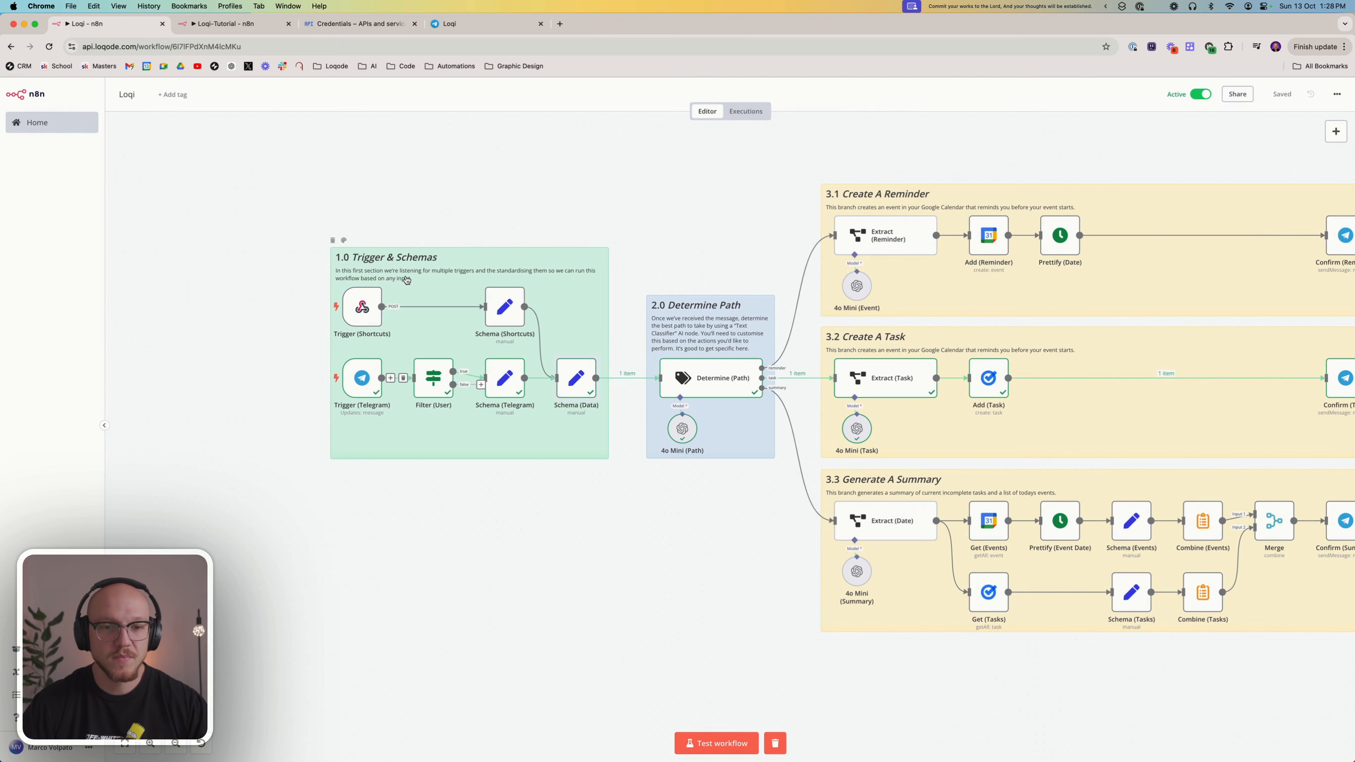
click(217, 25)
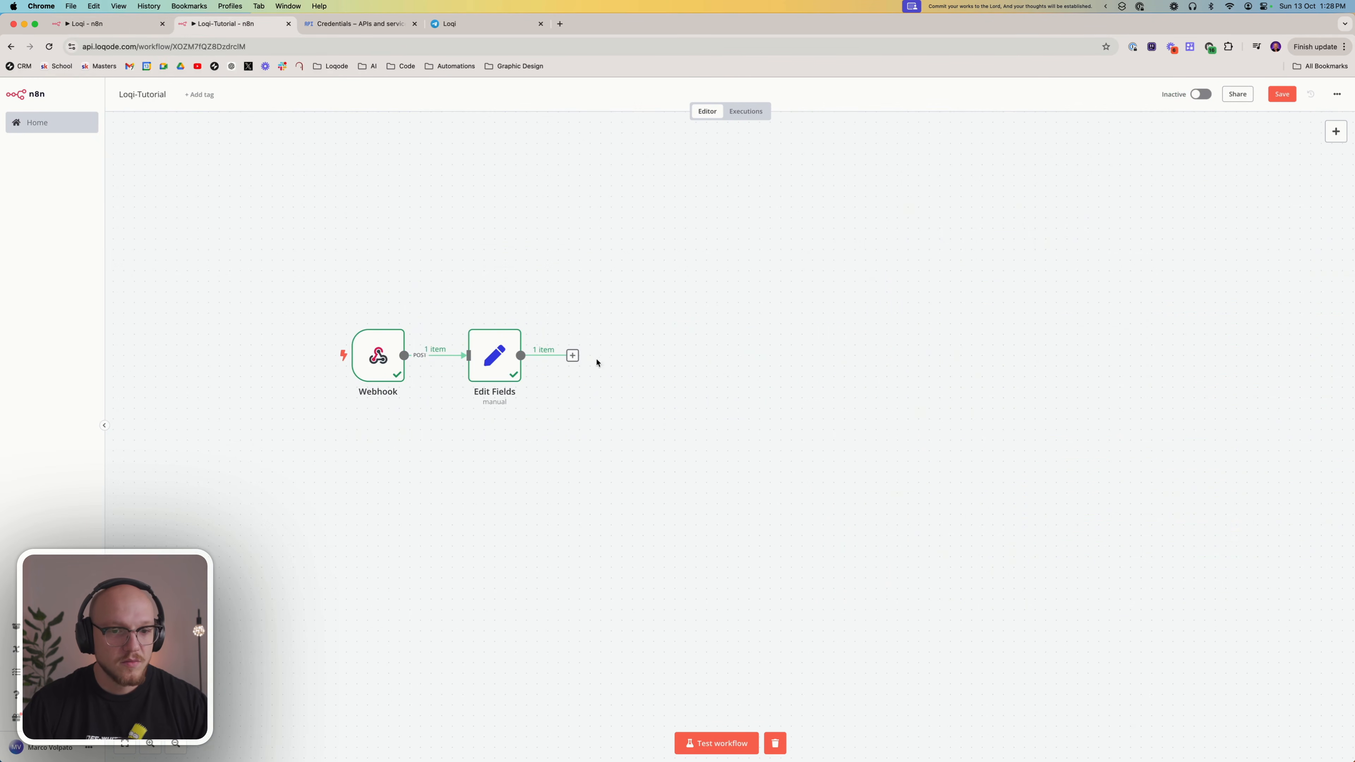
Add a second Edit Fields (Set) node after the Edit Fields node and rename it Schema
click(572, 355)
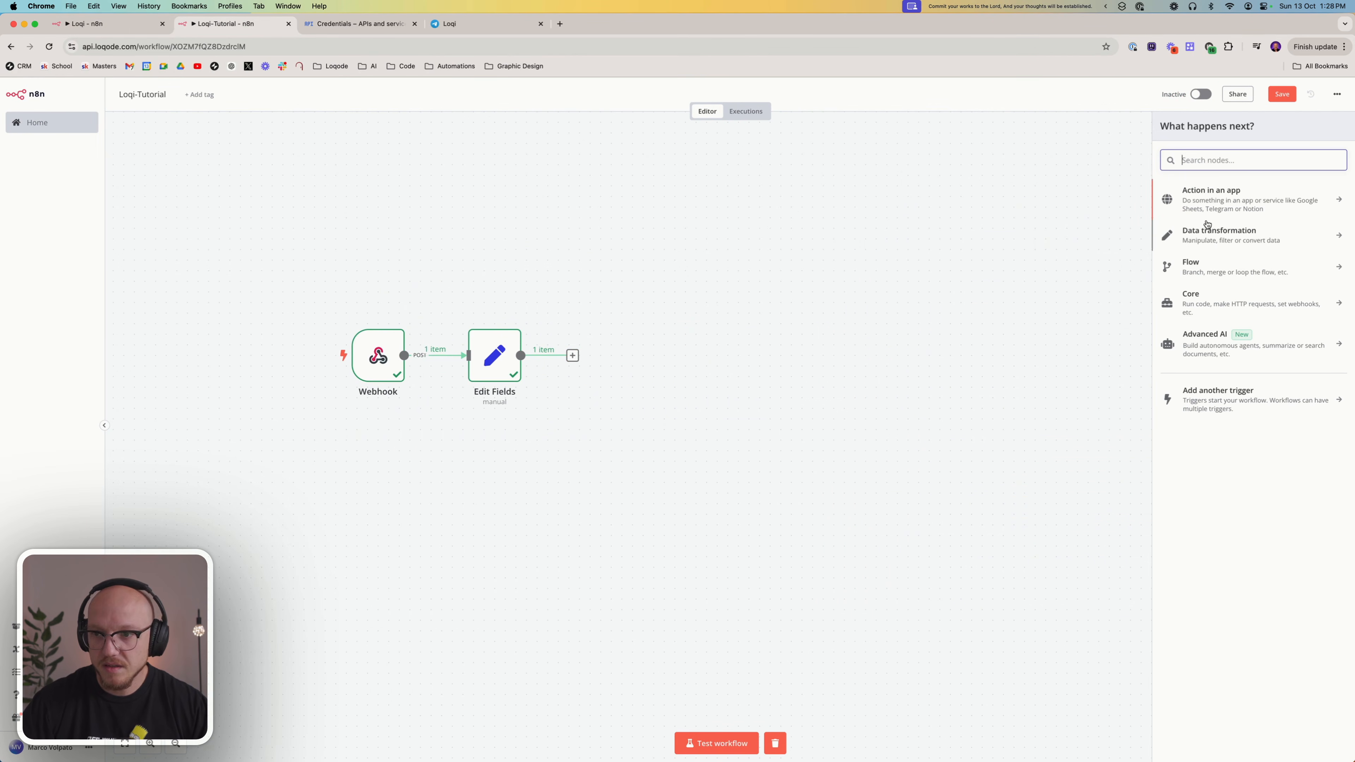
text(set)
click(1205, 206)
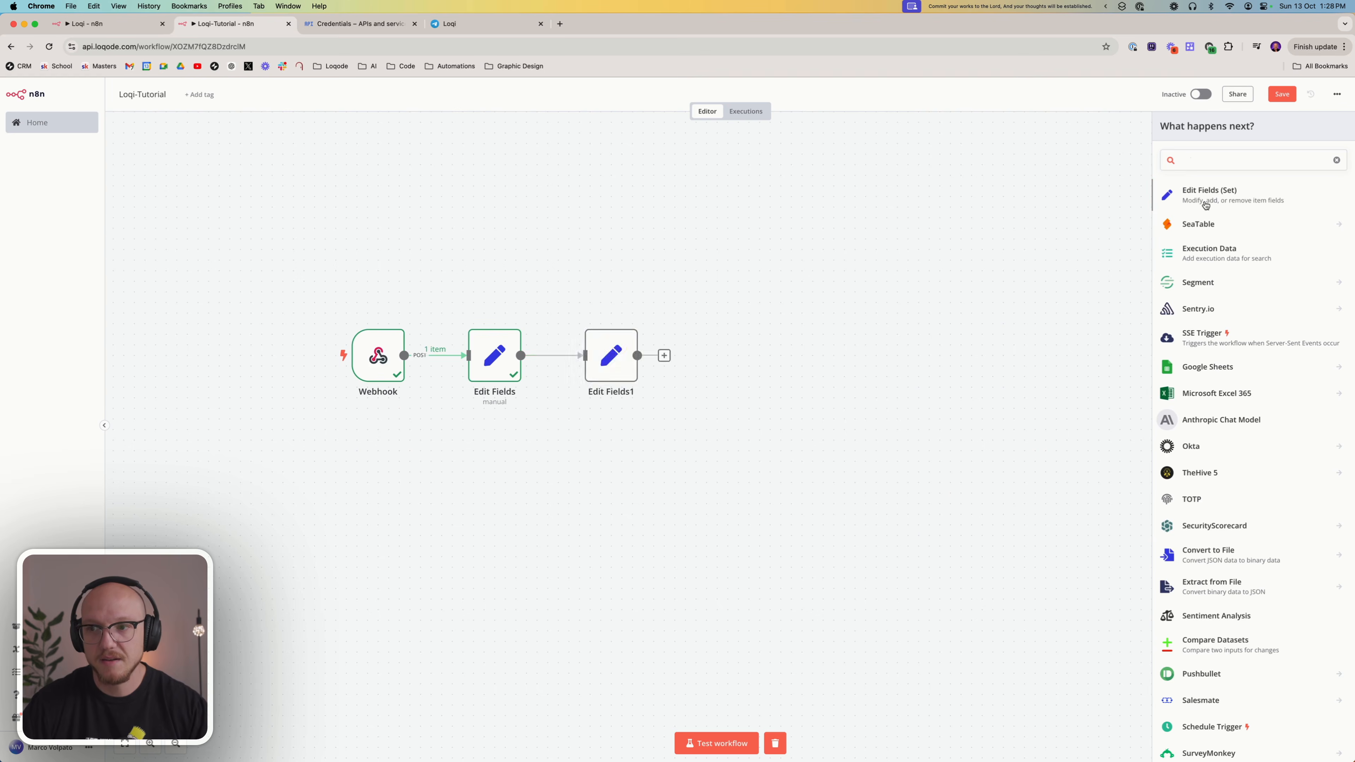
click(535, 114)
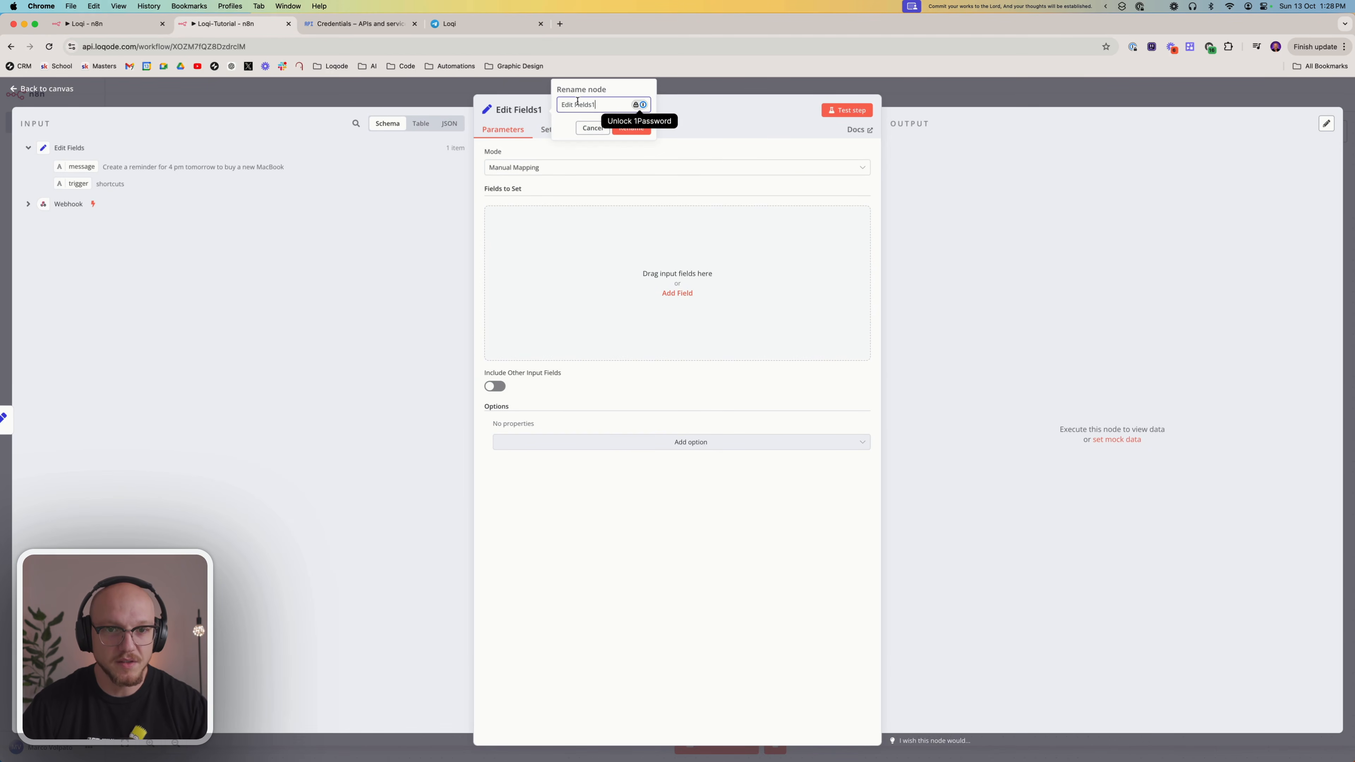
text(S)
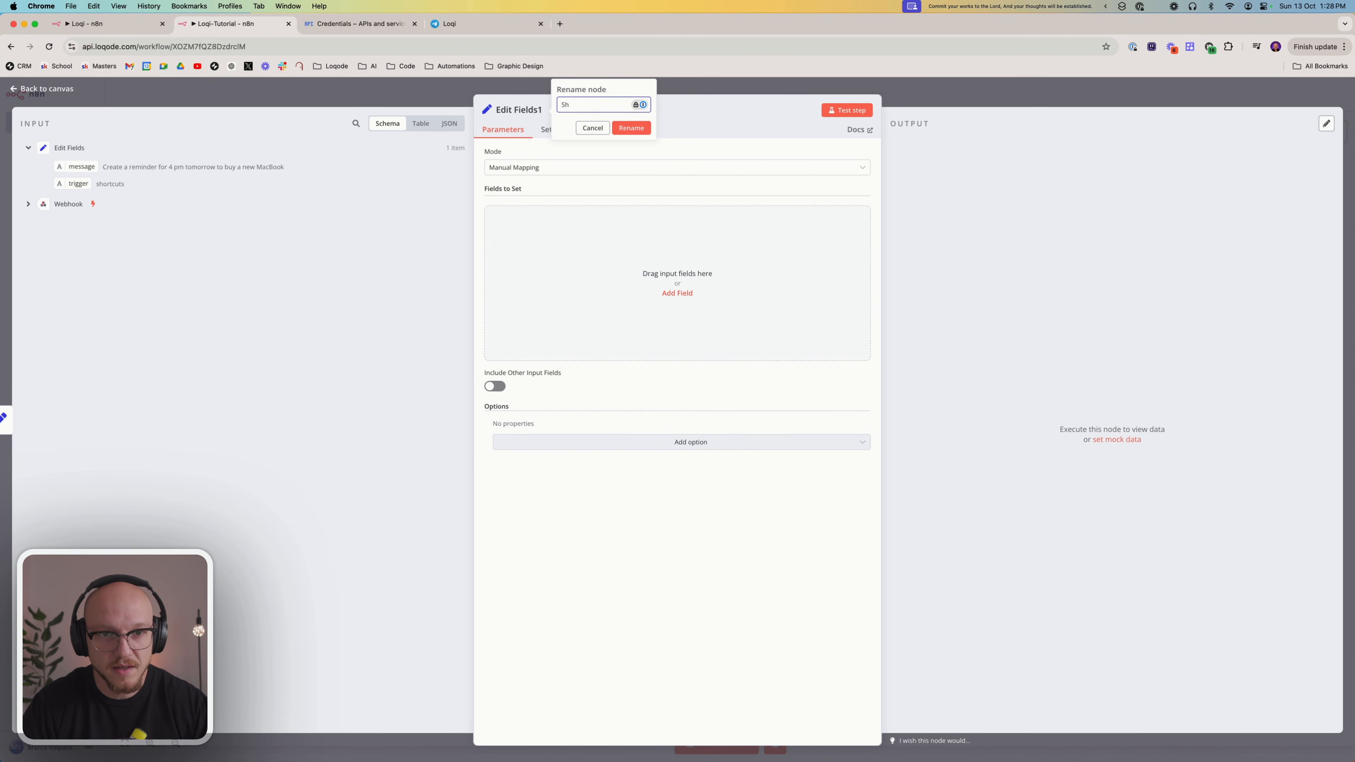
text(chema)
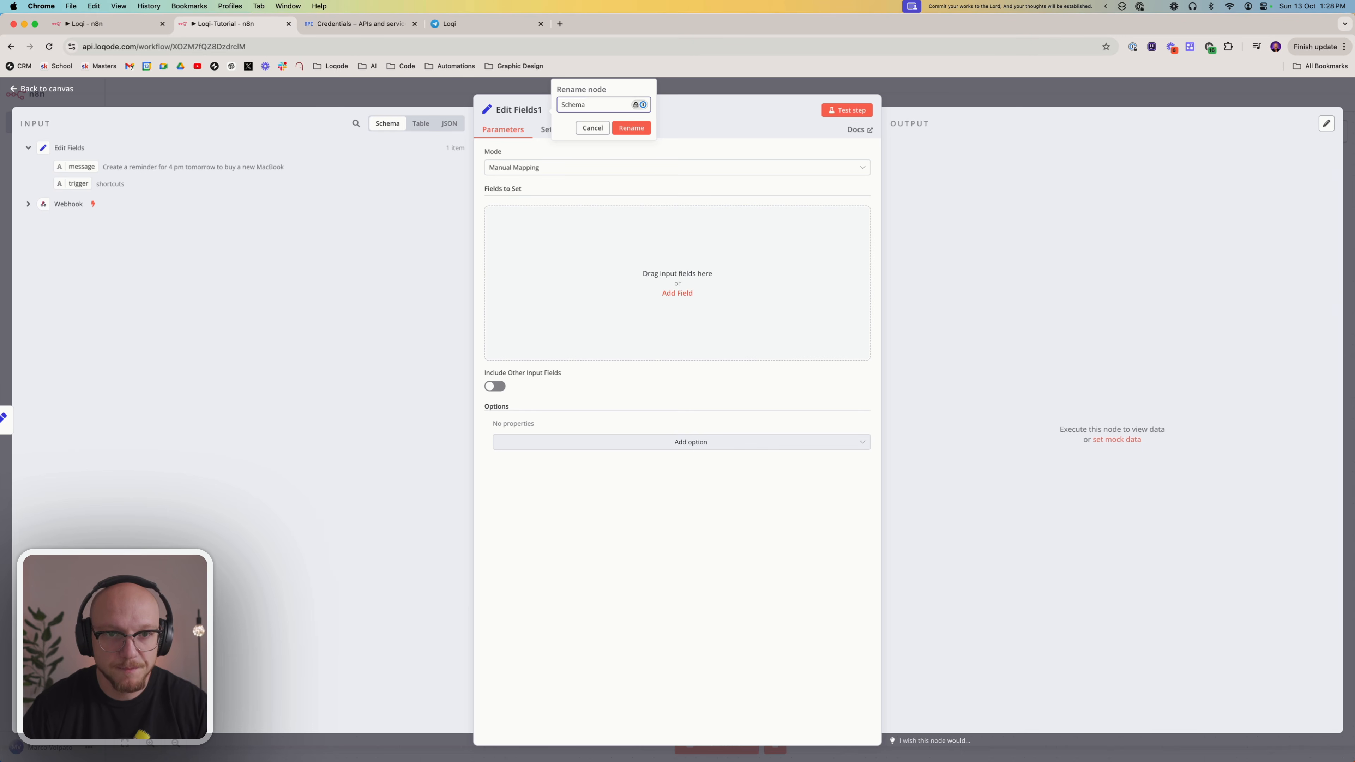
click(627, 132)
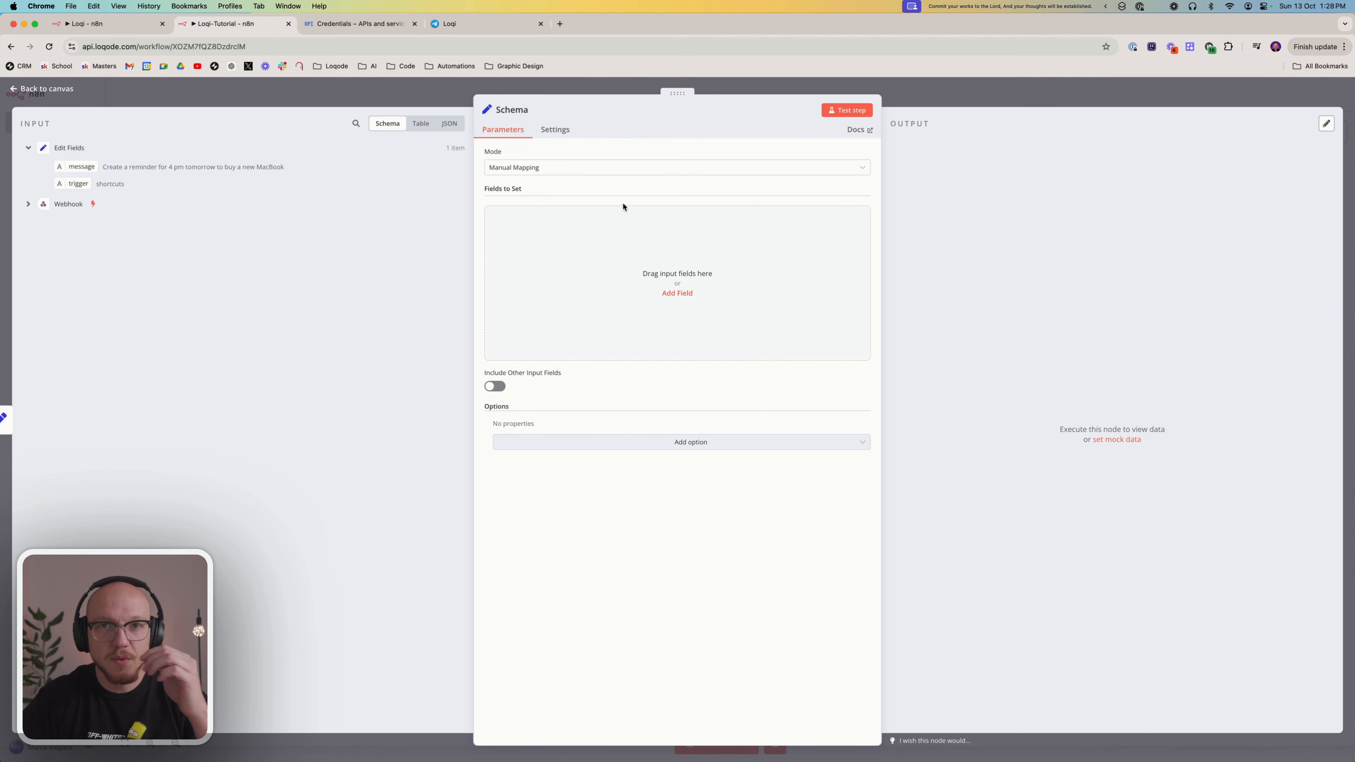
Add a string field named message to the Schema node, mapped to the incoming message value as {{ $json.message }}
click(549, 257)
click(533, 217)
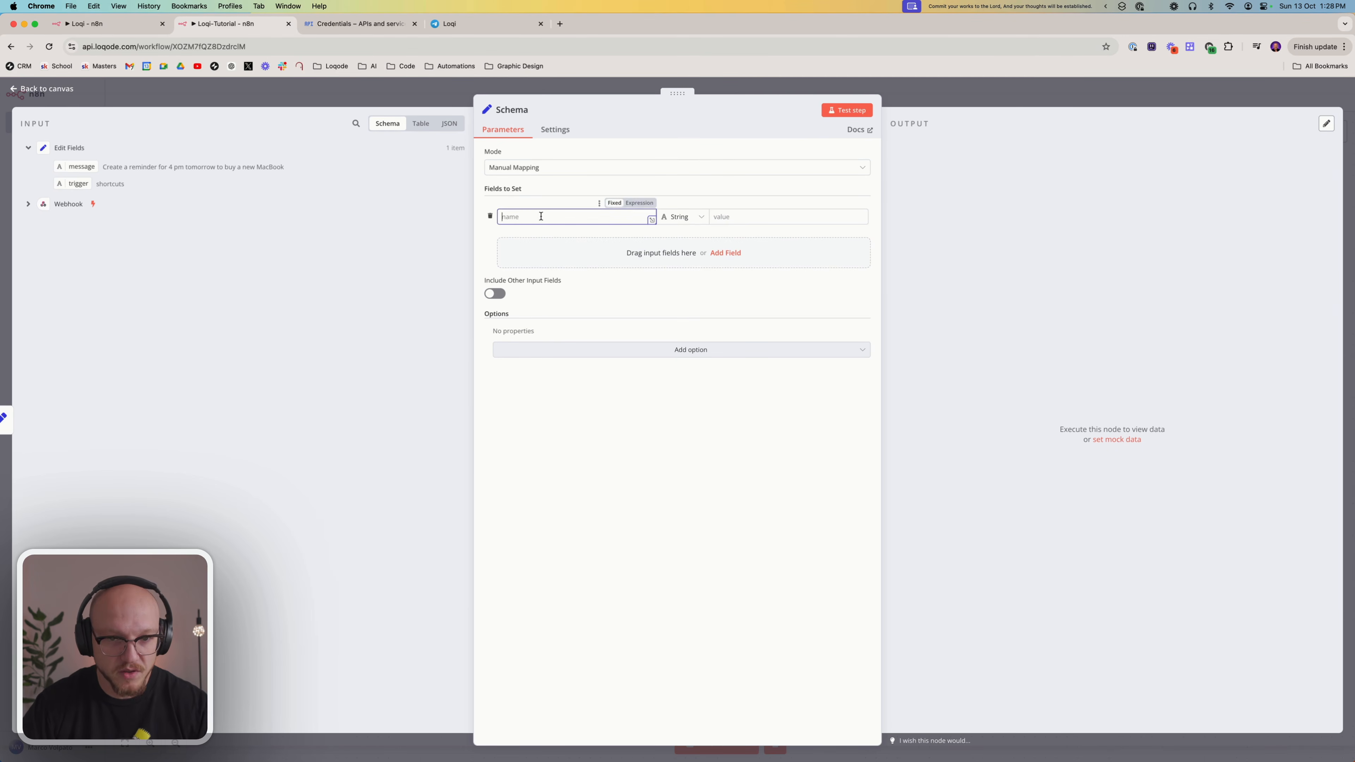
text(message)
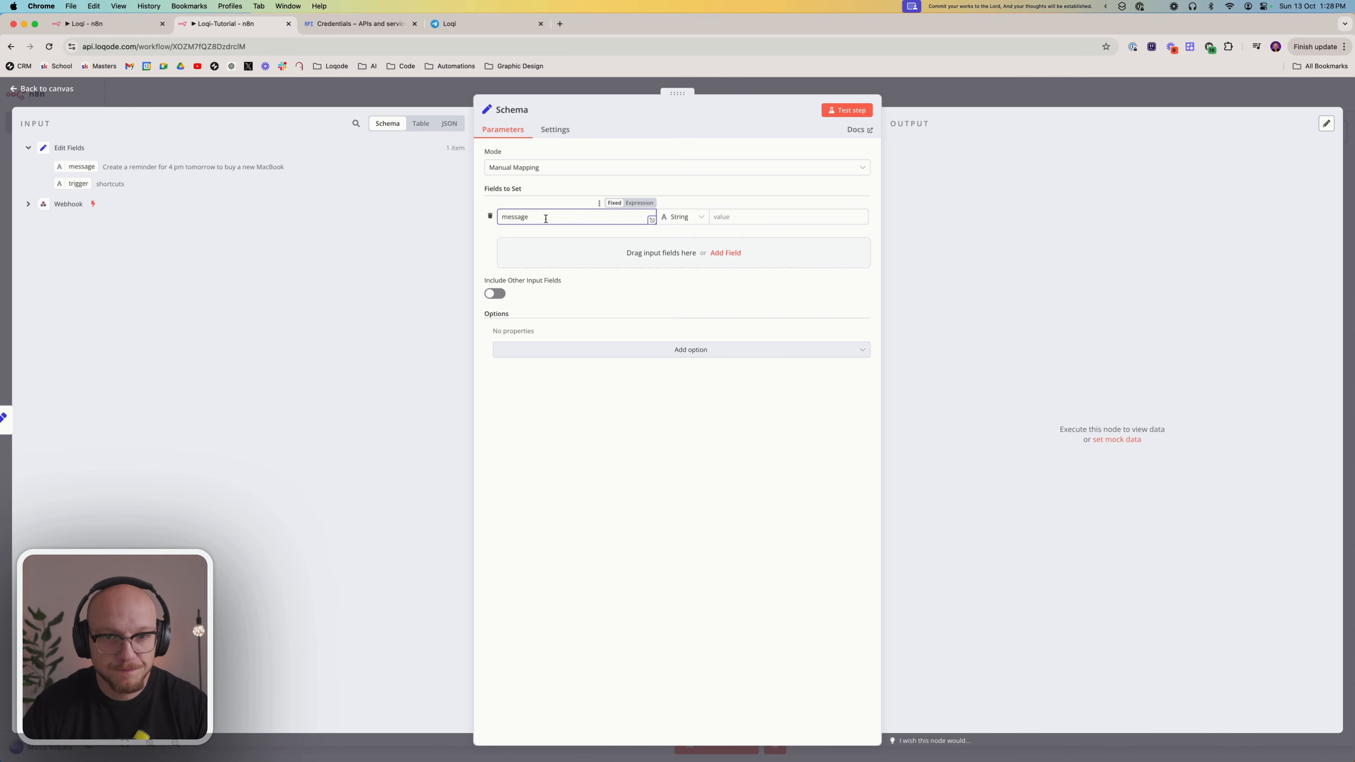
drag(97, 167, 757, 216)
click(640, 395)
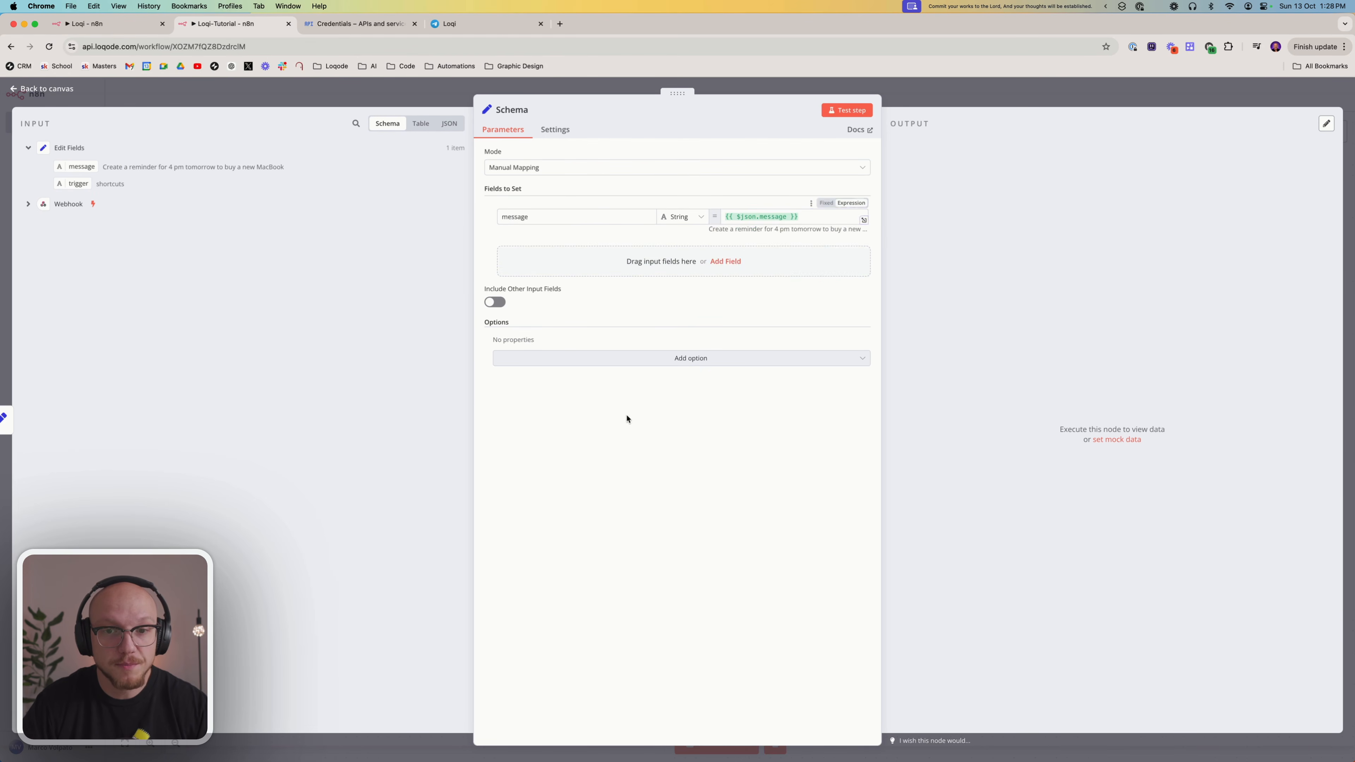
Add a string field named trigger to the Schema node, mapped to the incoming trigger value as {{ $json.trigger }}
click(523, 265)
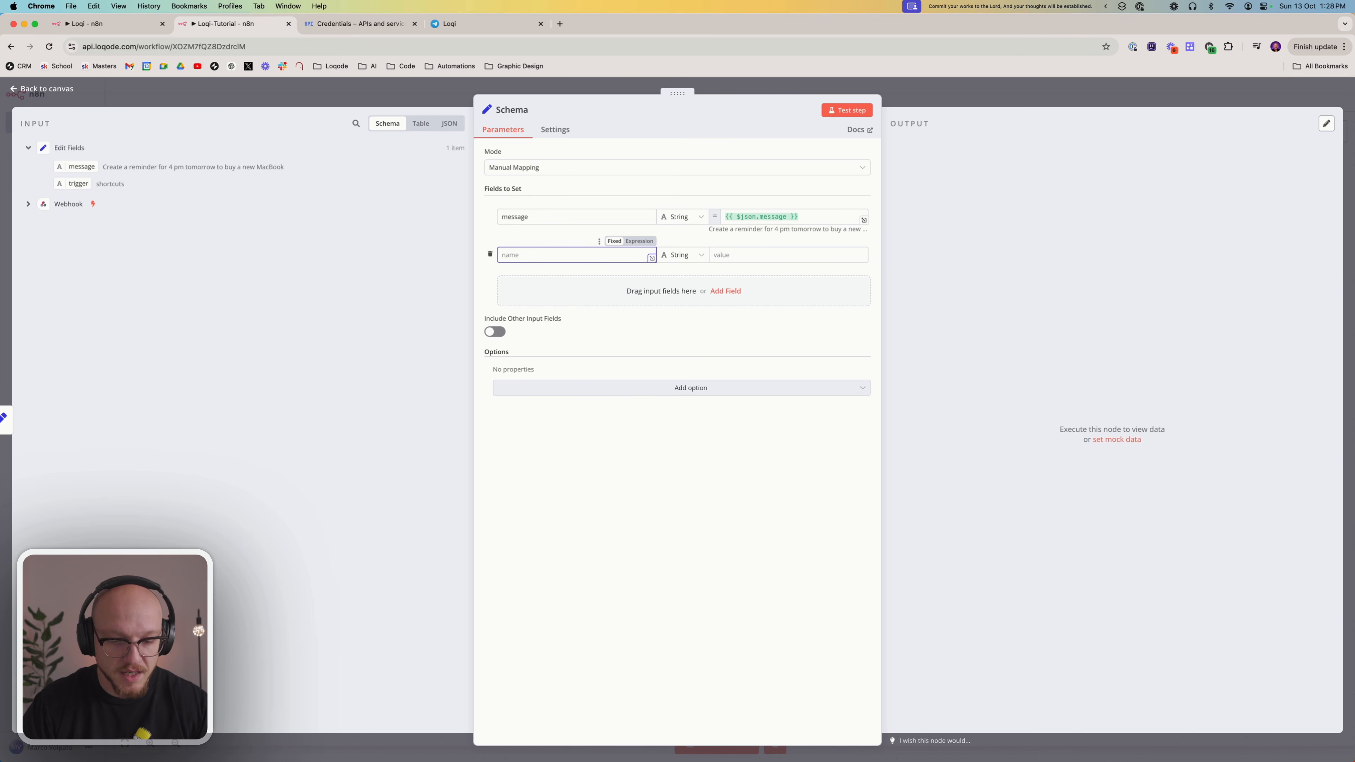
text(trigger)
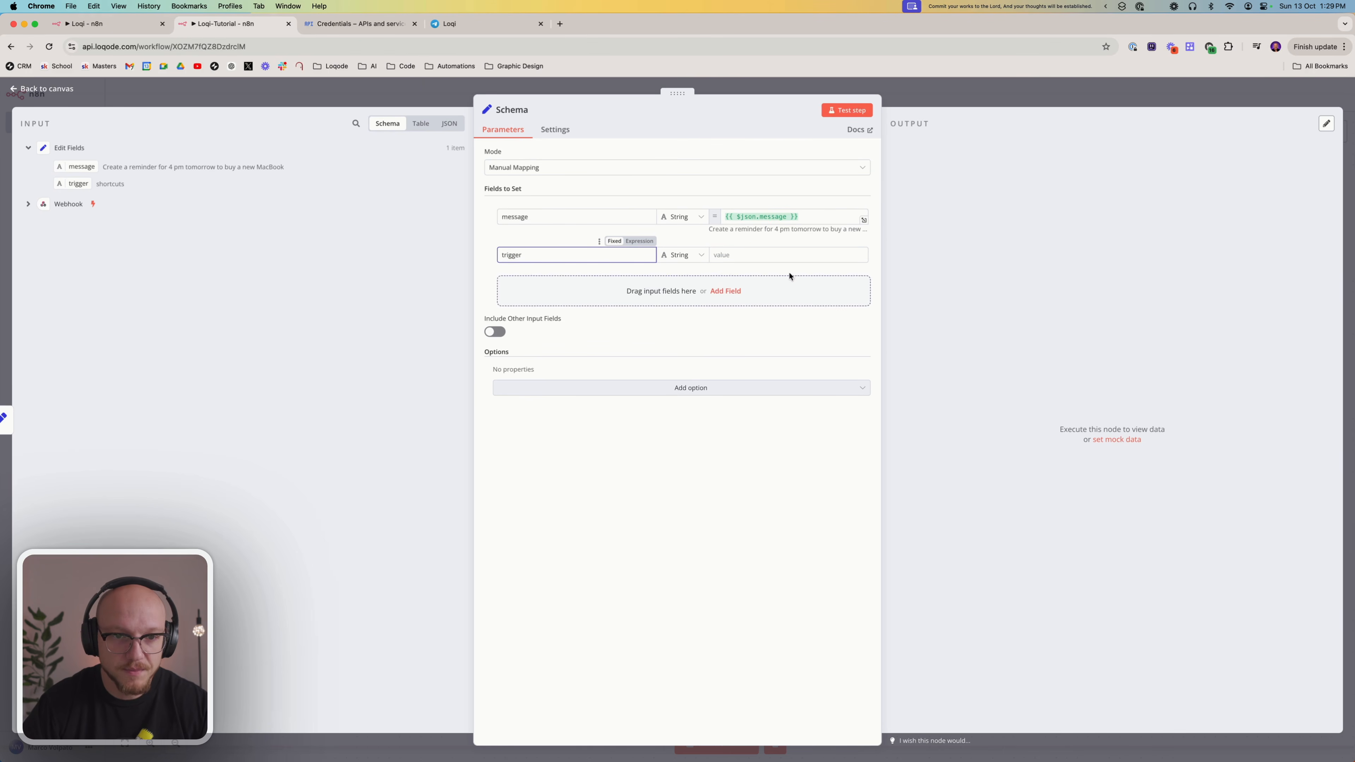
click(804, 256)
drag(80, 182, 758, 260)
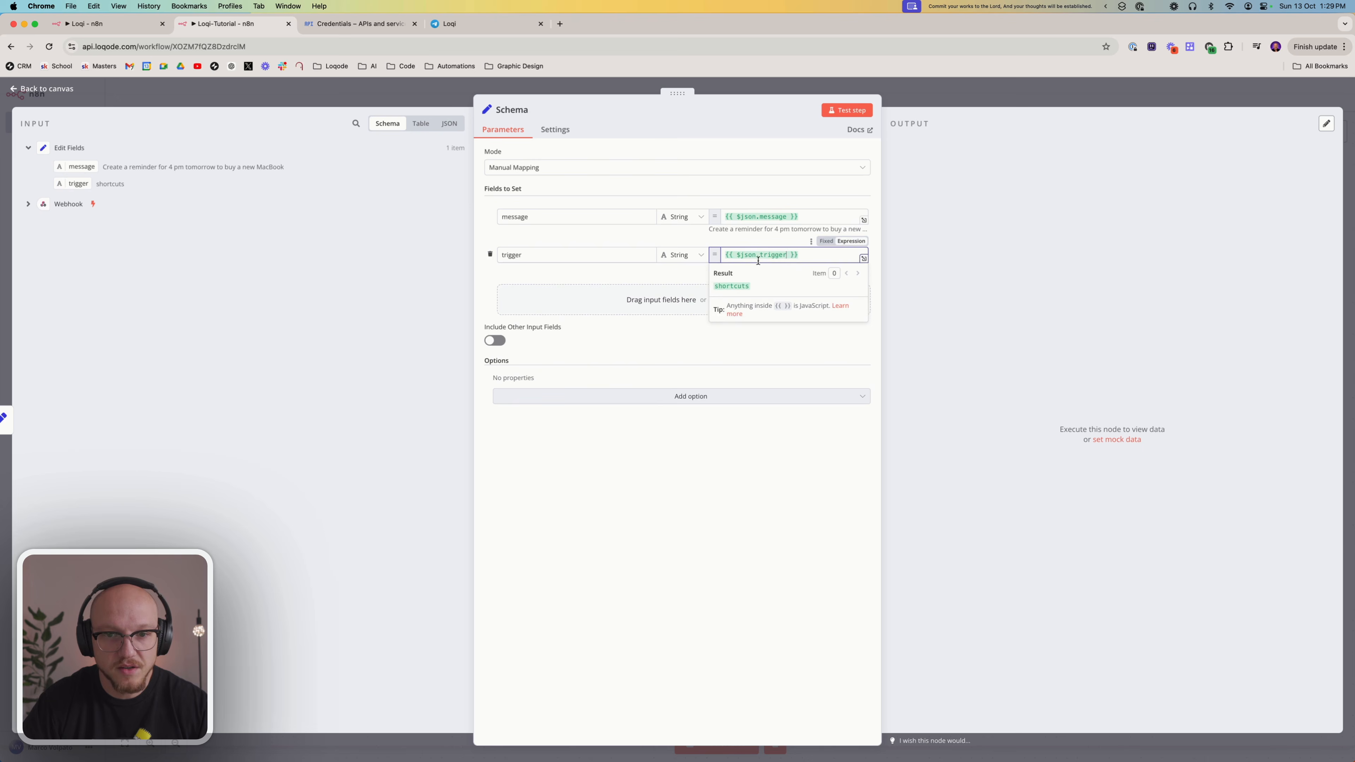
Add a string field named currentDate to the Schema node with the expression {{ $now.plus(14, 'hours') }}
click(574, 302)
text(cur)
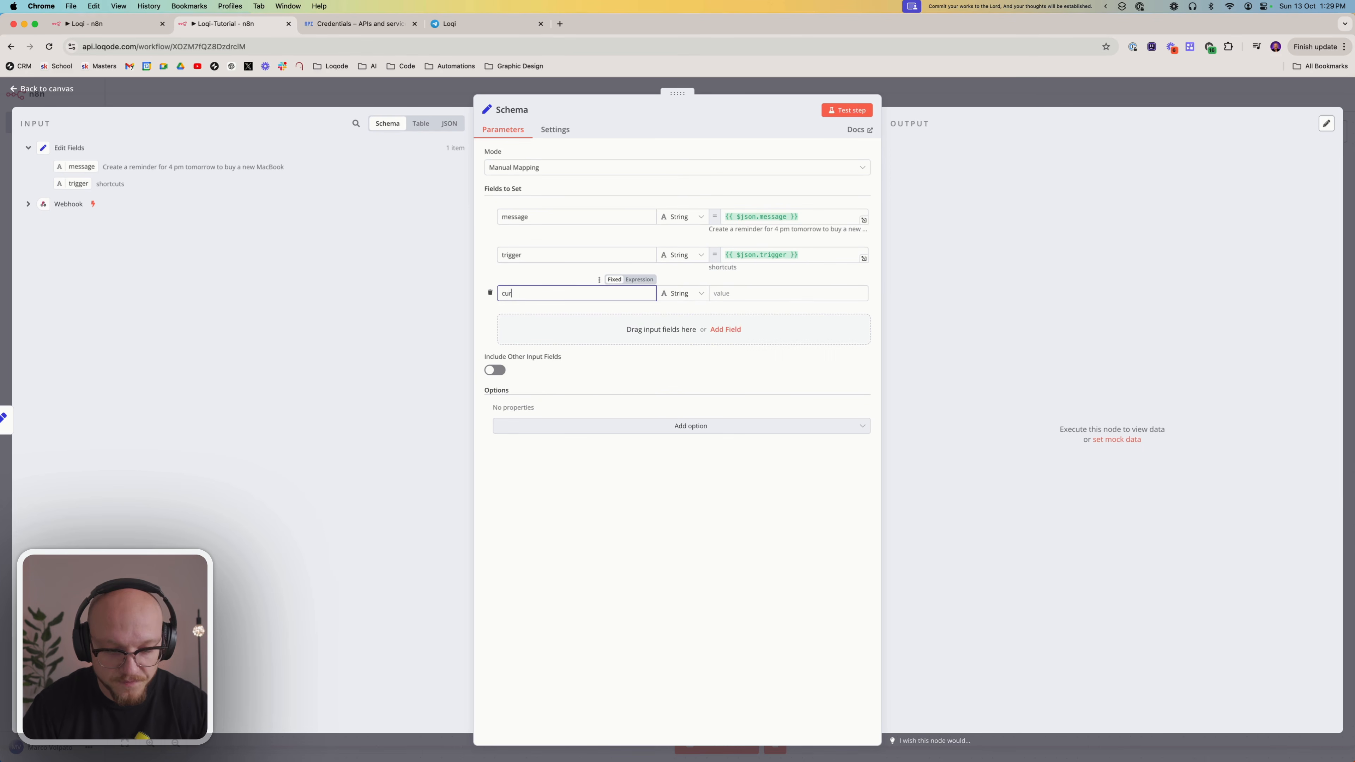
text(rentDate)
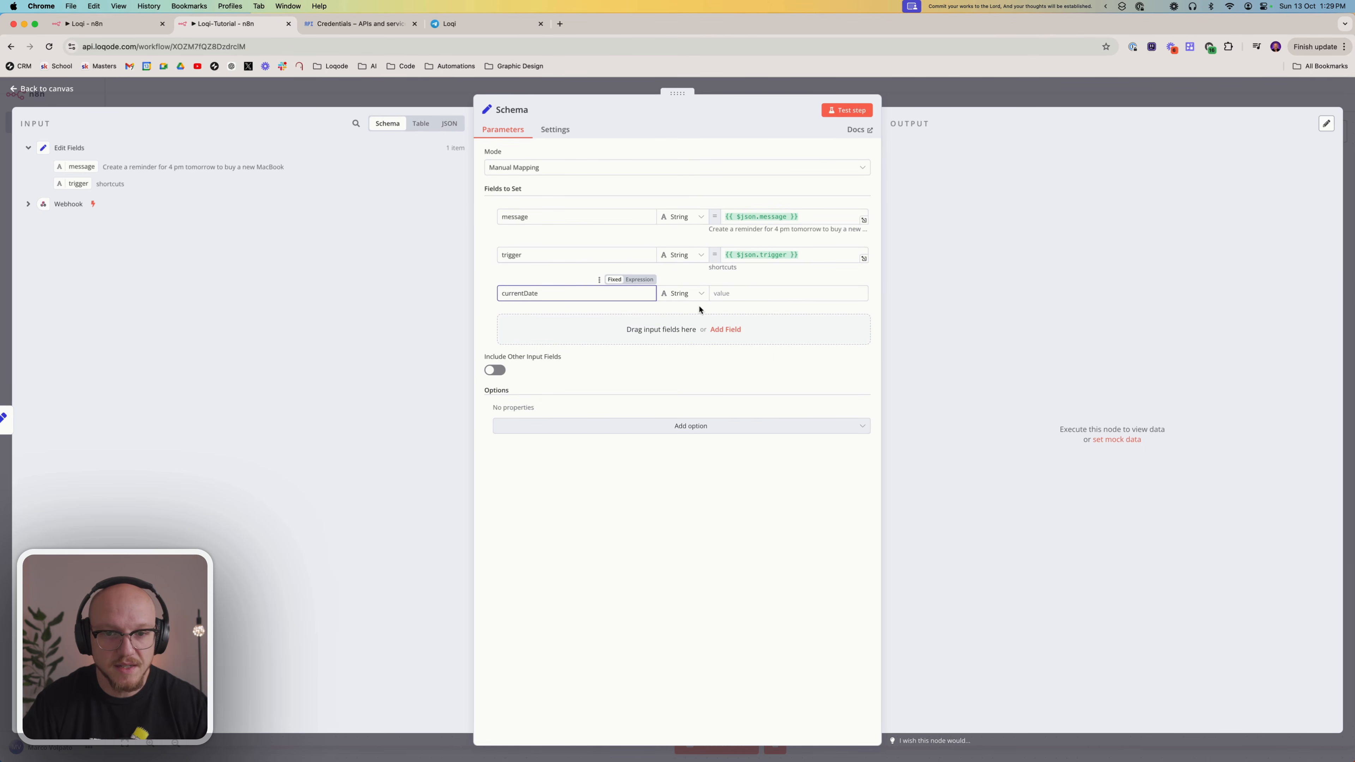
click(731, 294)
click(852, 280)
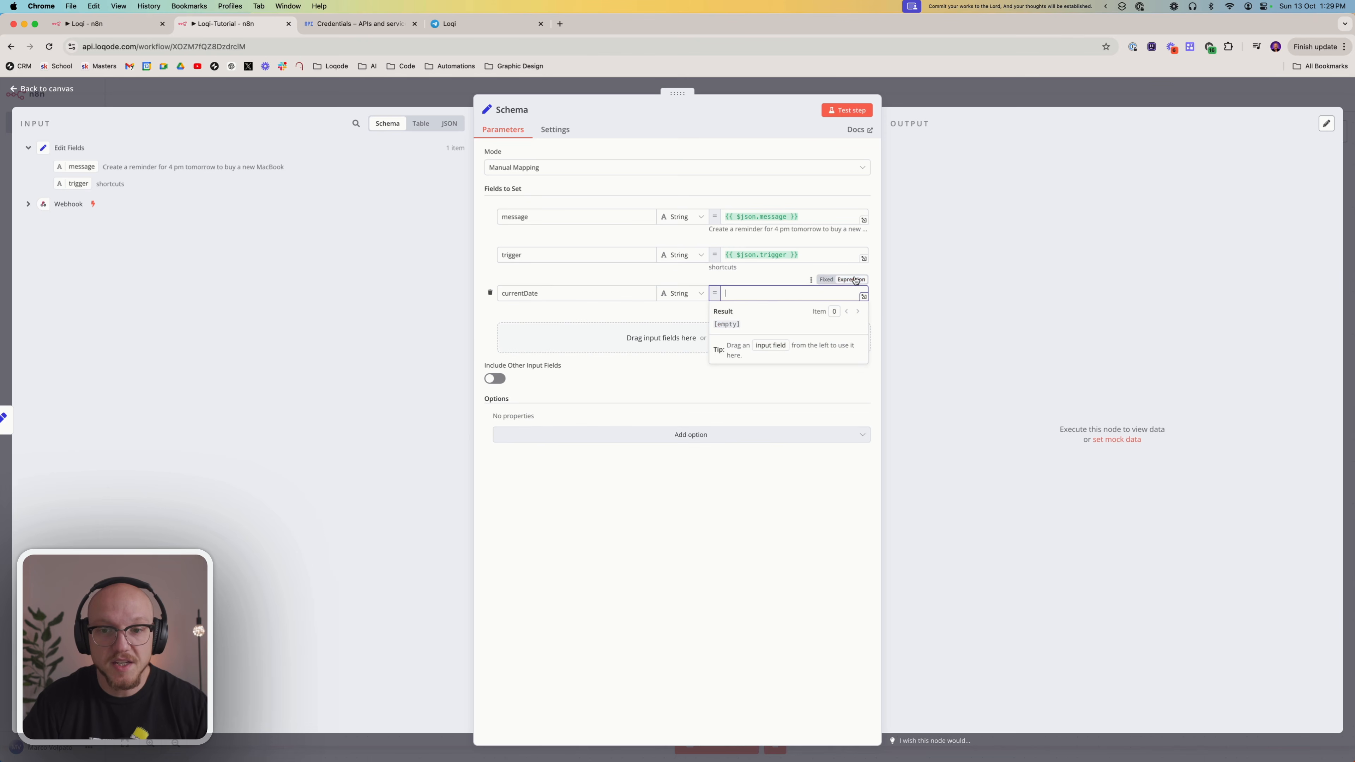
text({{ $now.plus(4, 'hours') }})
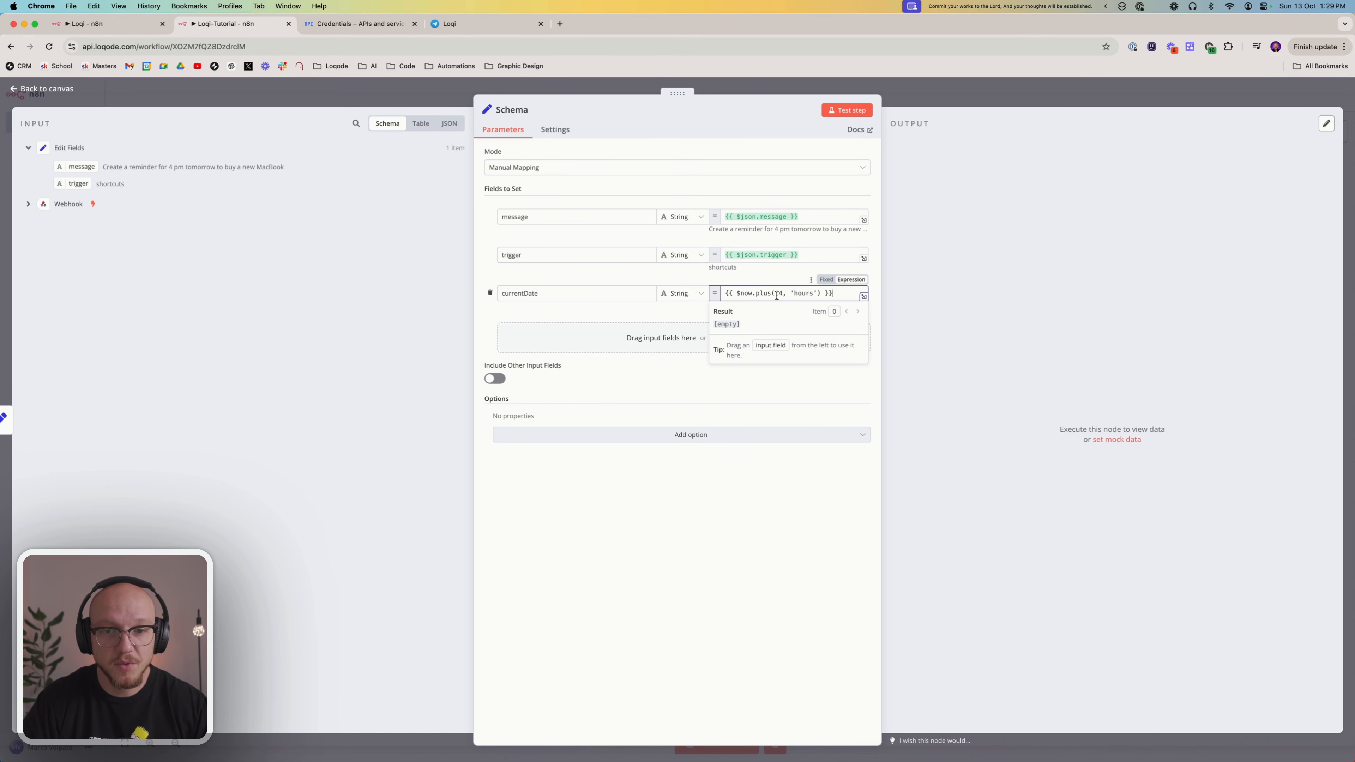
click(736, 513)
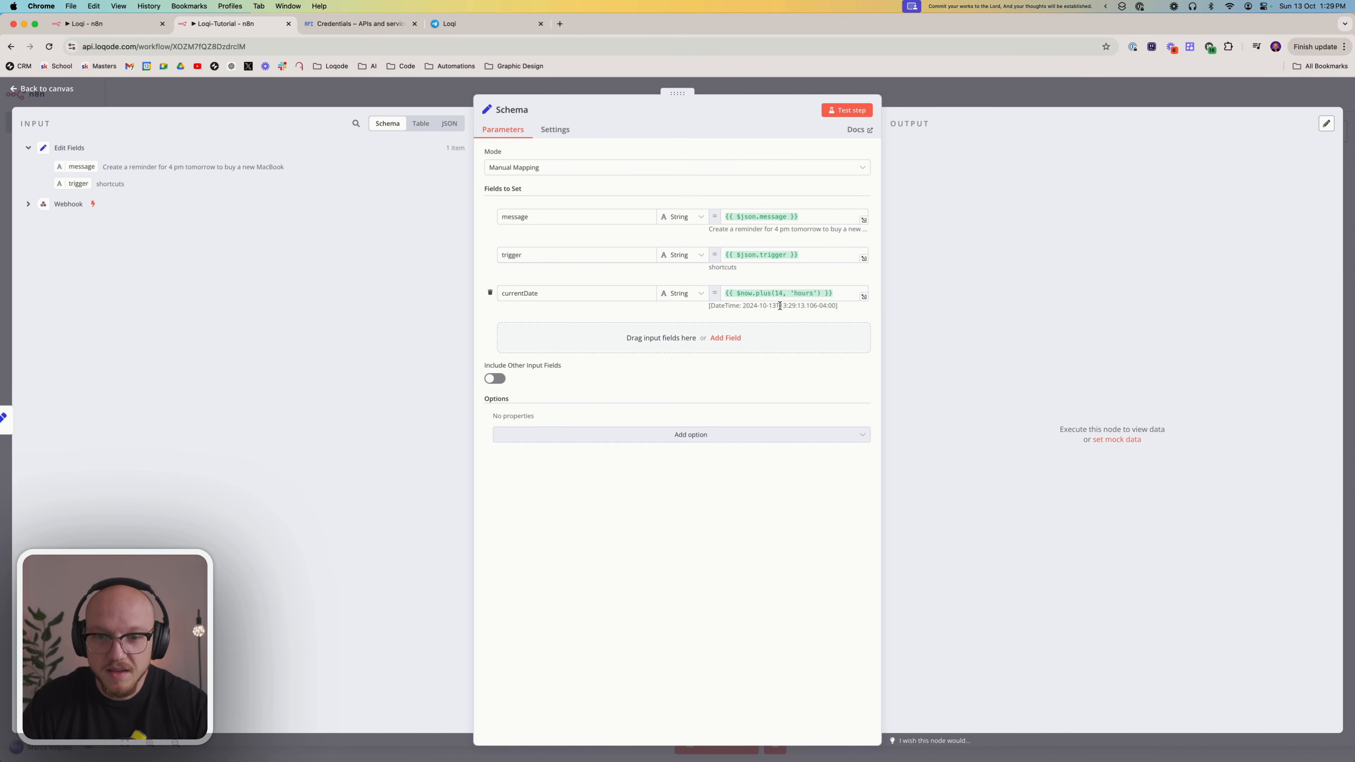
Check the time in the currentDate preview, try the expression without the 14-hour offset, and undo that change
drag(781, 306, 797, 308)
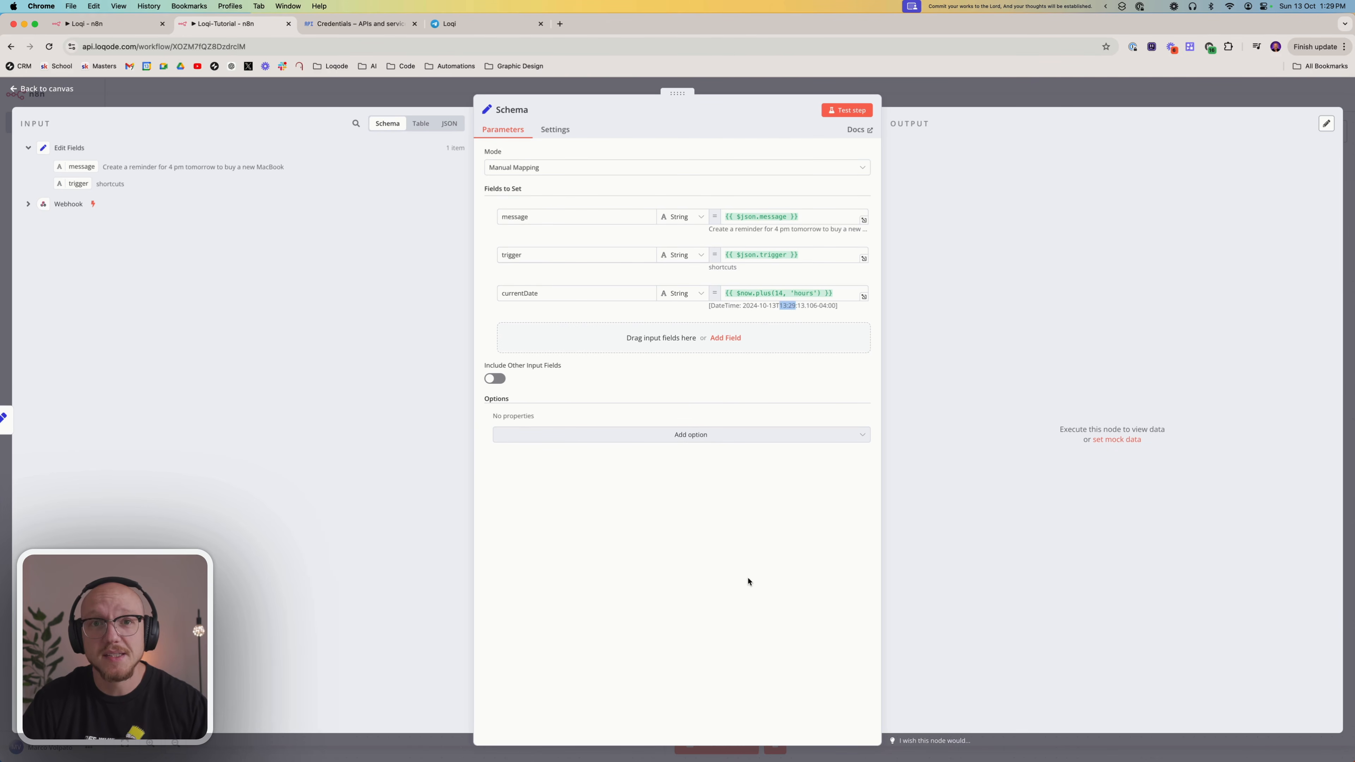
click(732, 485)
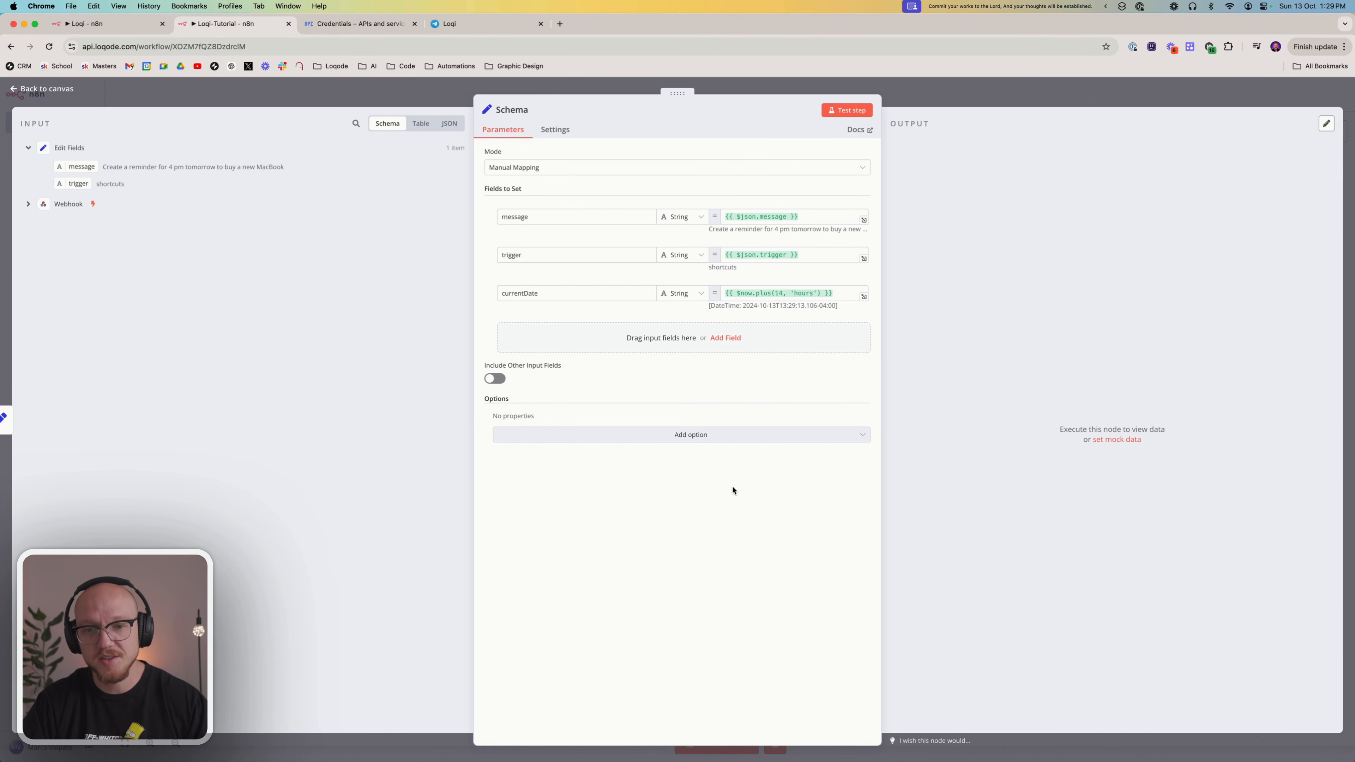
drag(752, 293, 822, 293)
key(BackSpace)
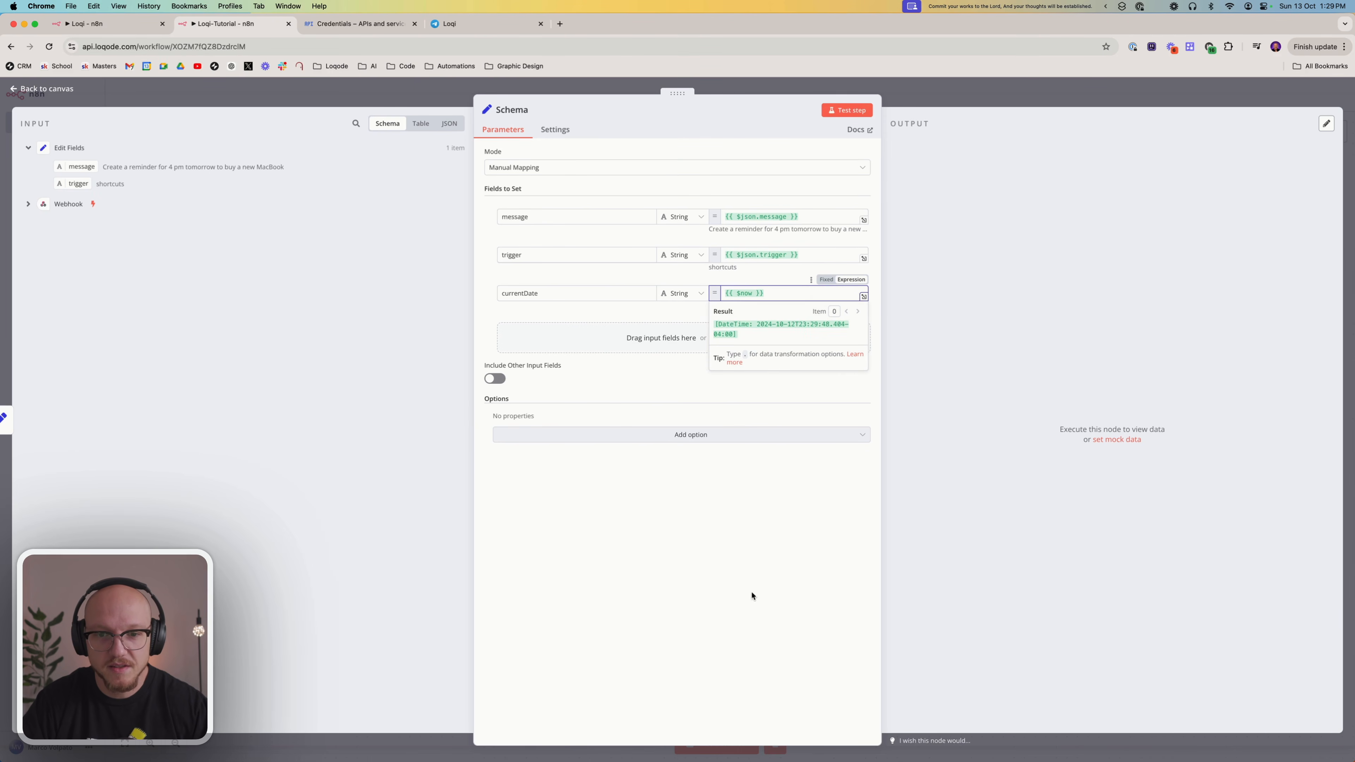
click(725, 411)
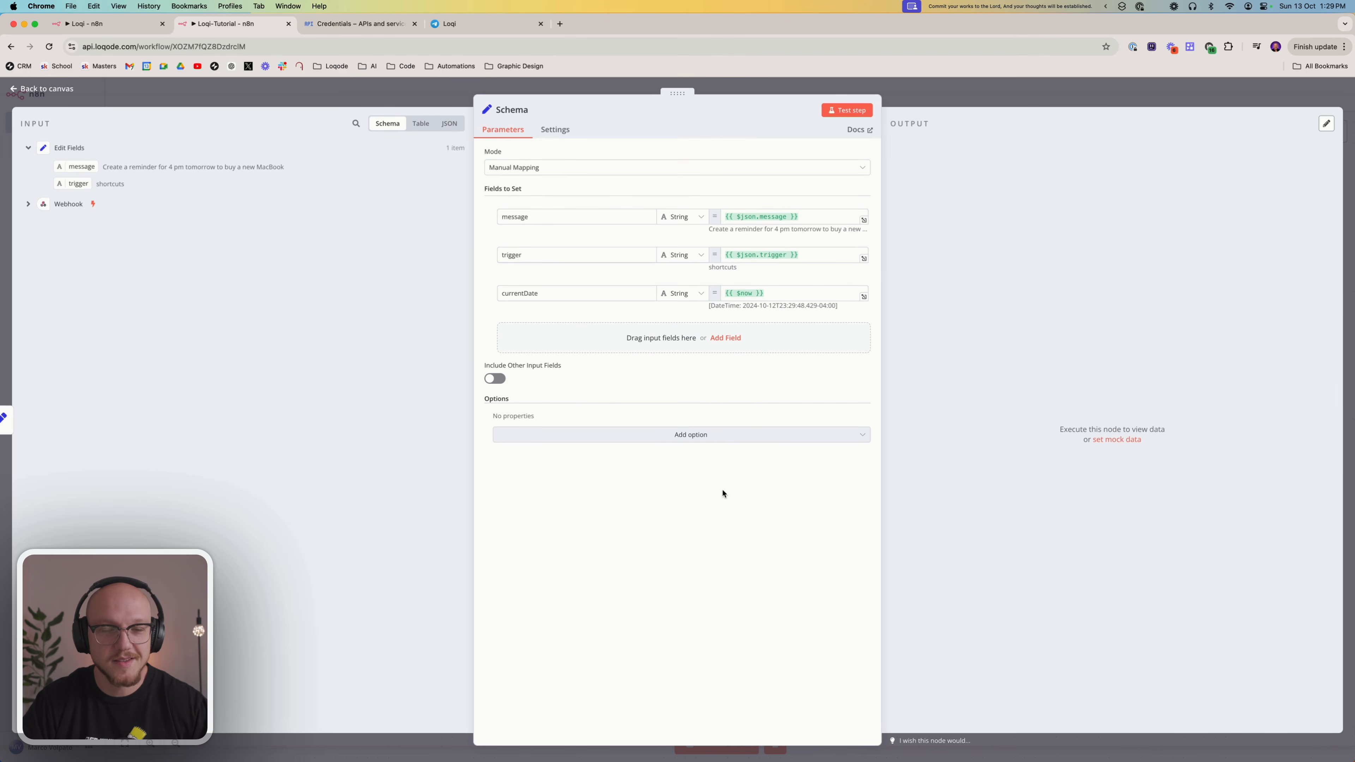
click(751, 295)
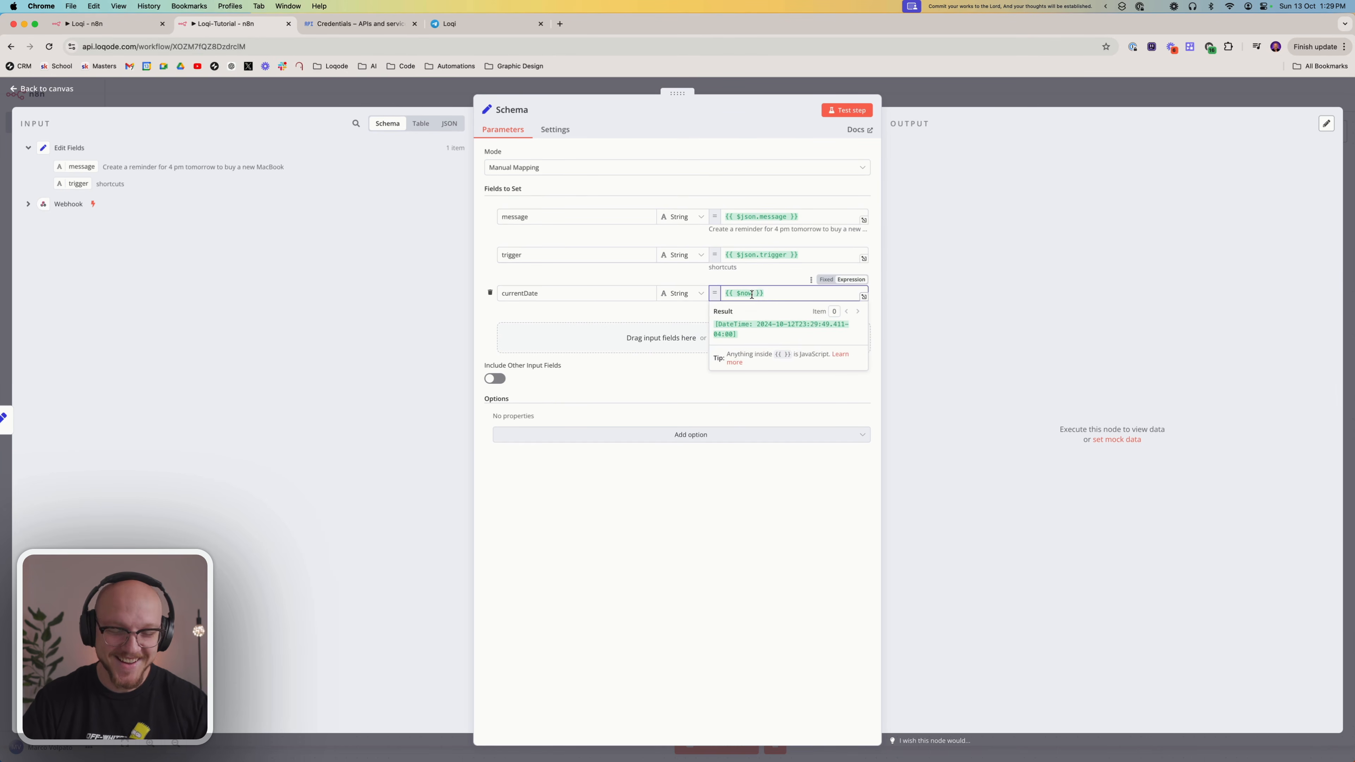
key(super+z)
click(747, 541)
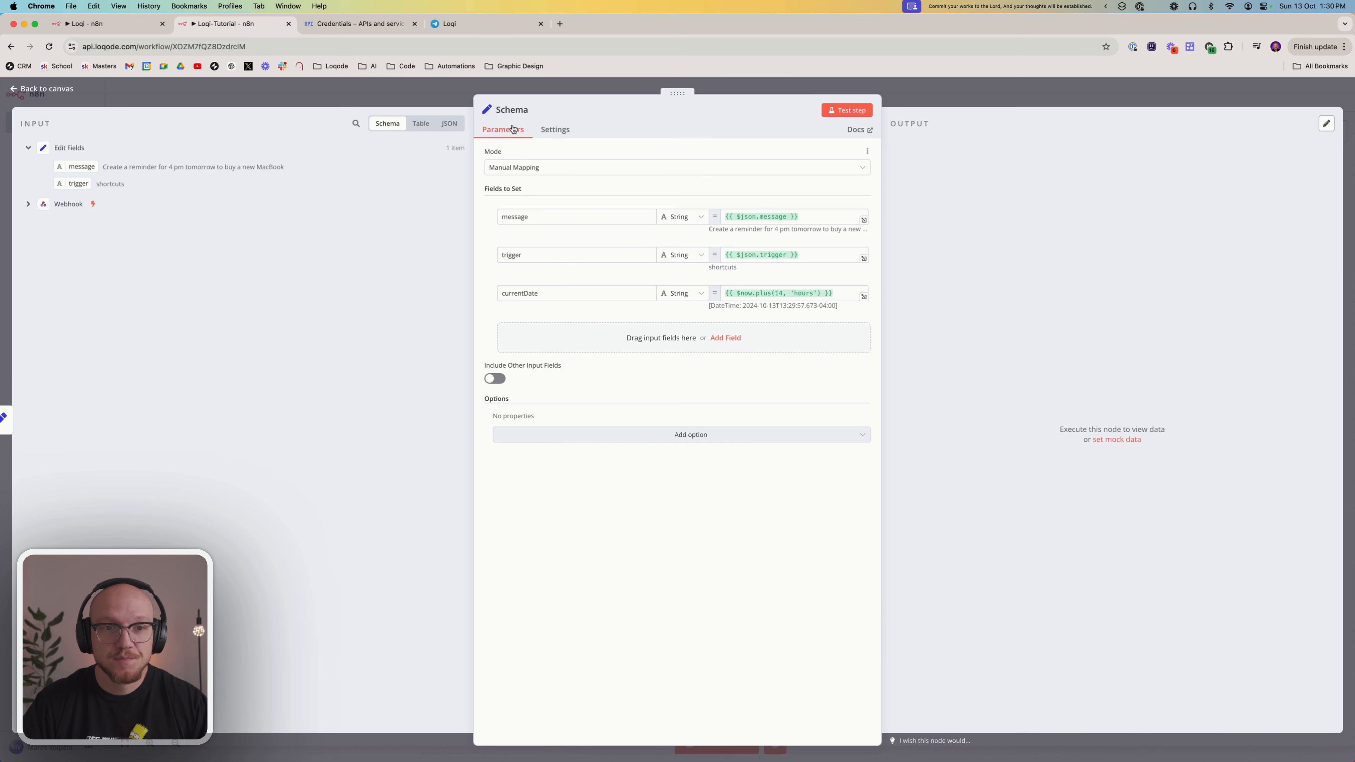
Return to the workflow canvas and move the Schema node down, below the row of the Webhook and Edit Fields nodes
click(936, 97)
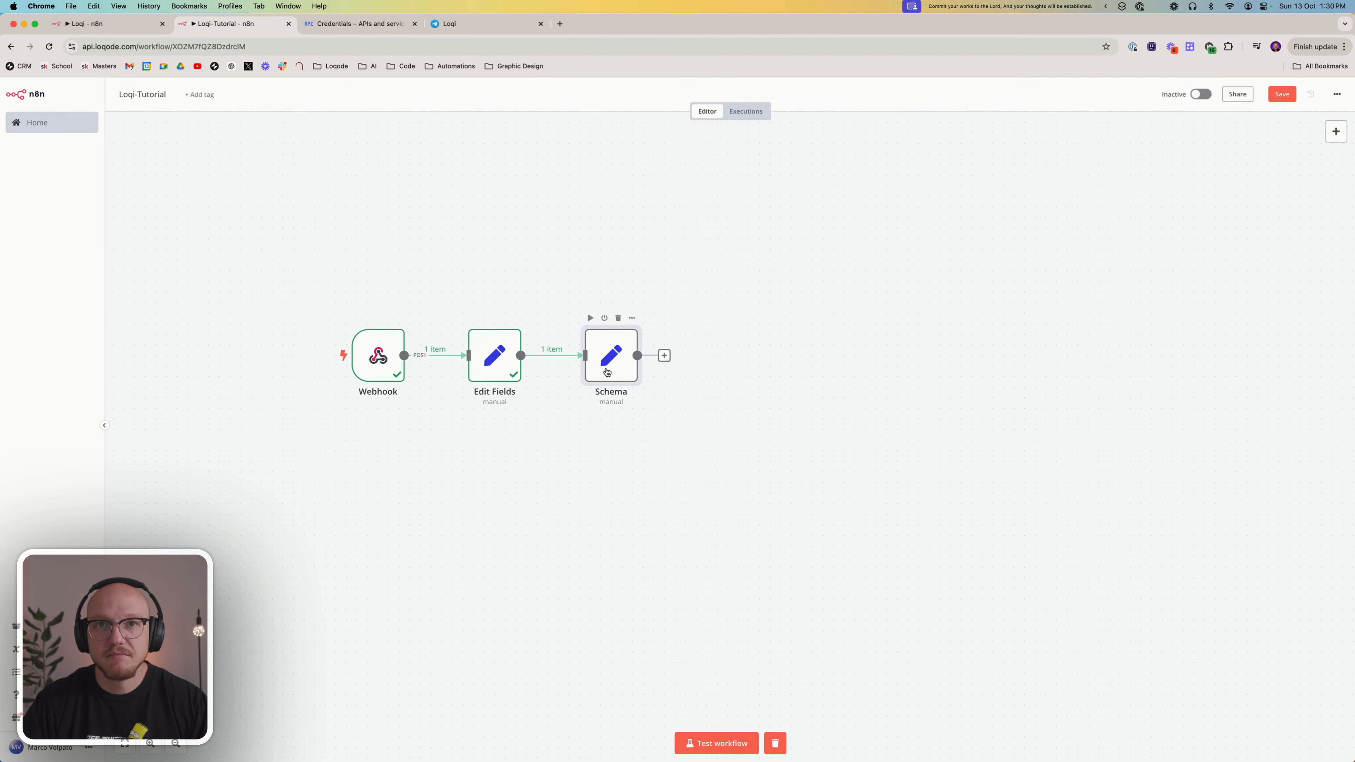
mouse_move(568, 362)
mouse_move(612, 364)
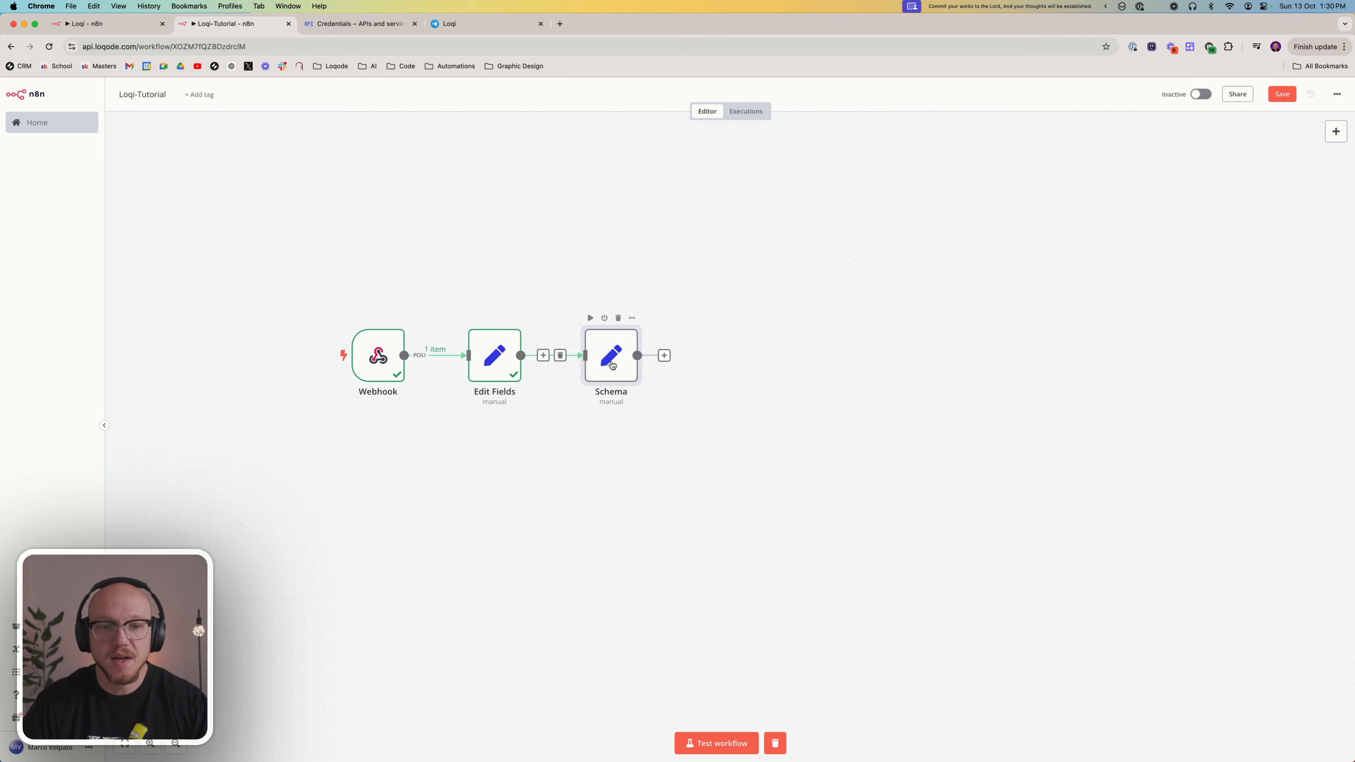
drag(612, 365, 612, 449)
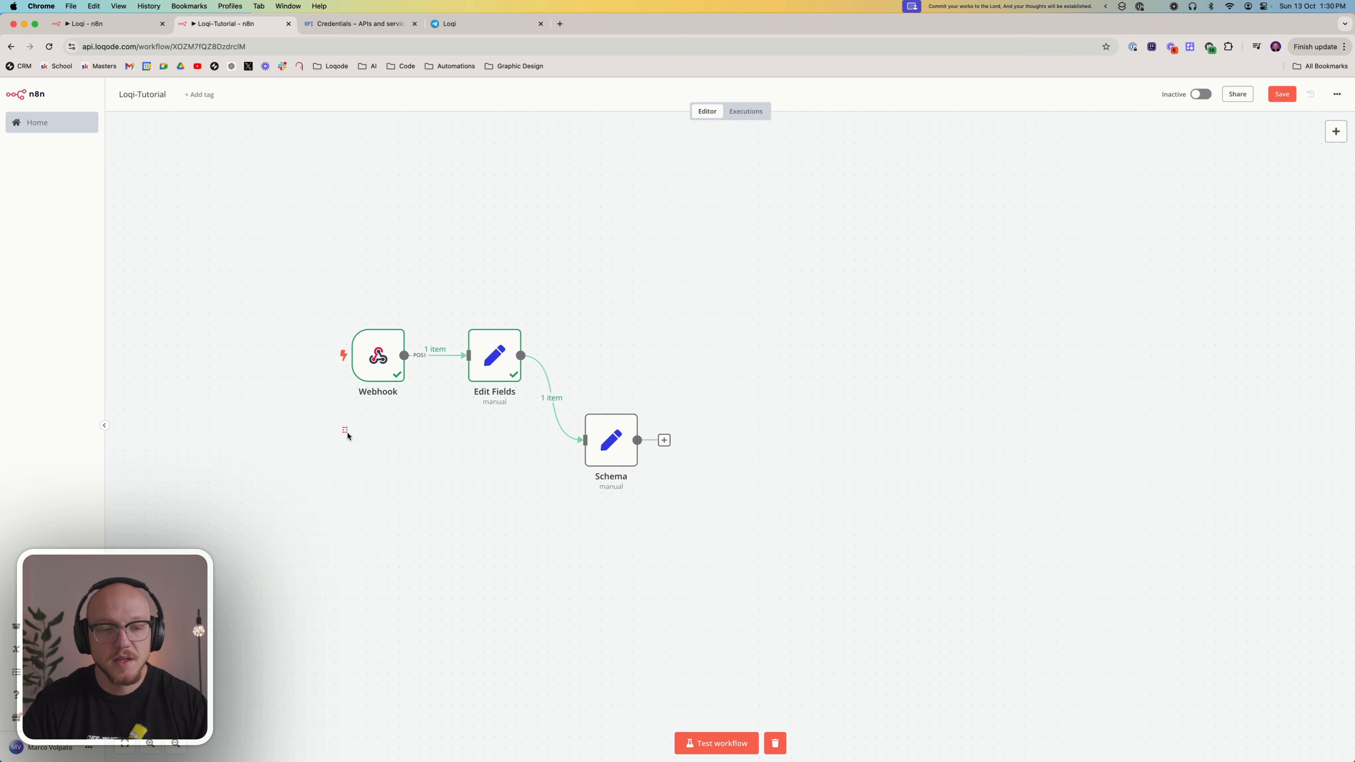
drag(458, 426, 548, 496)
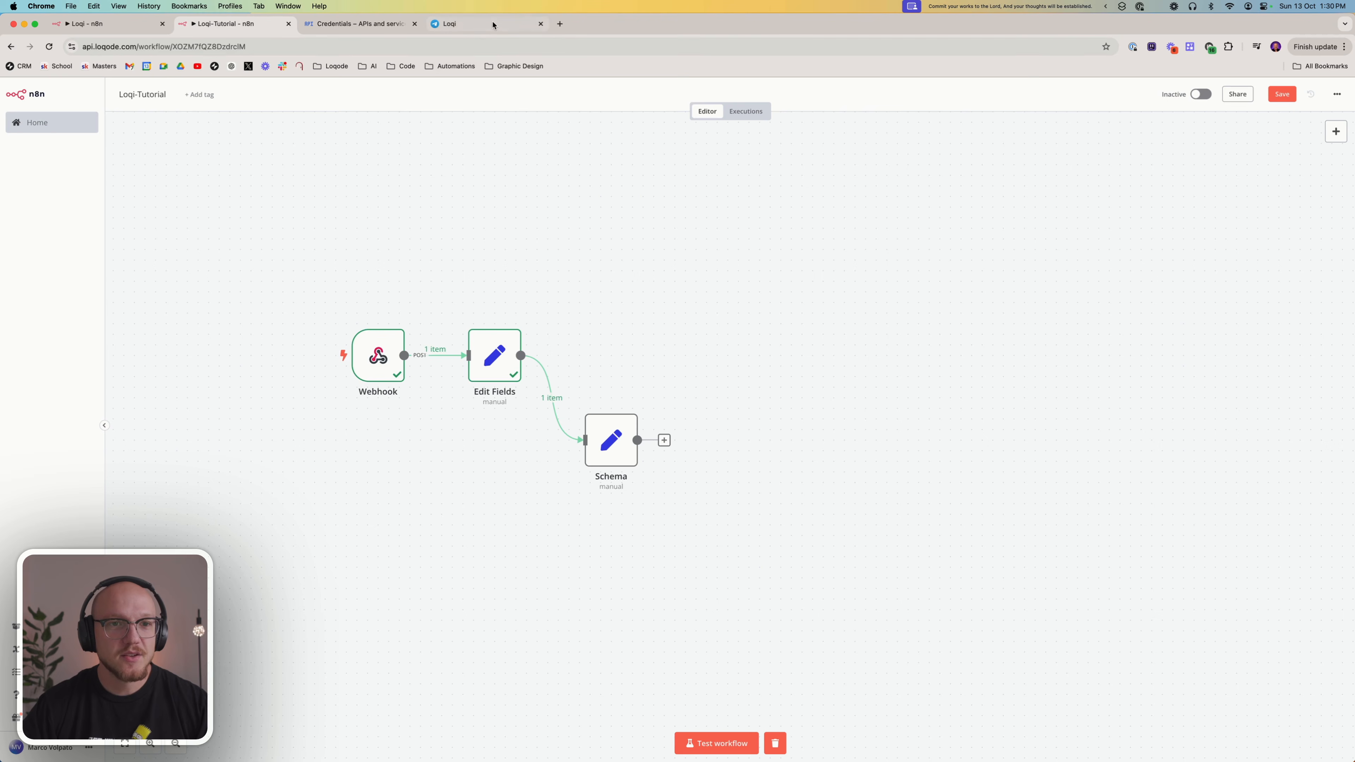
Switch to Telegram, open the BotFather chat and start creating a new bot with the /newbot command
click(468, 26)
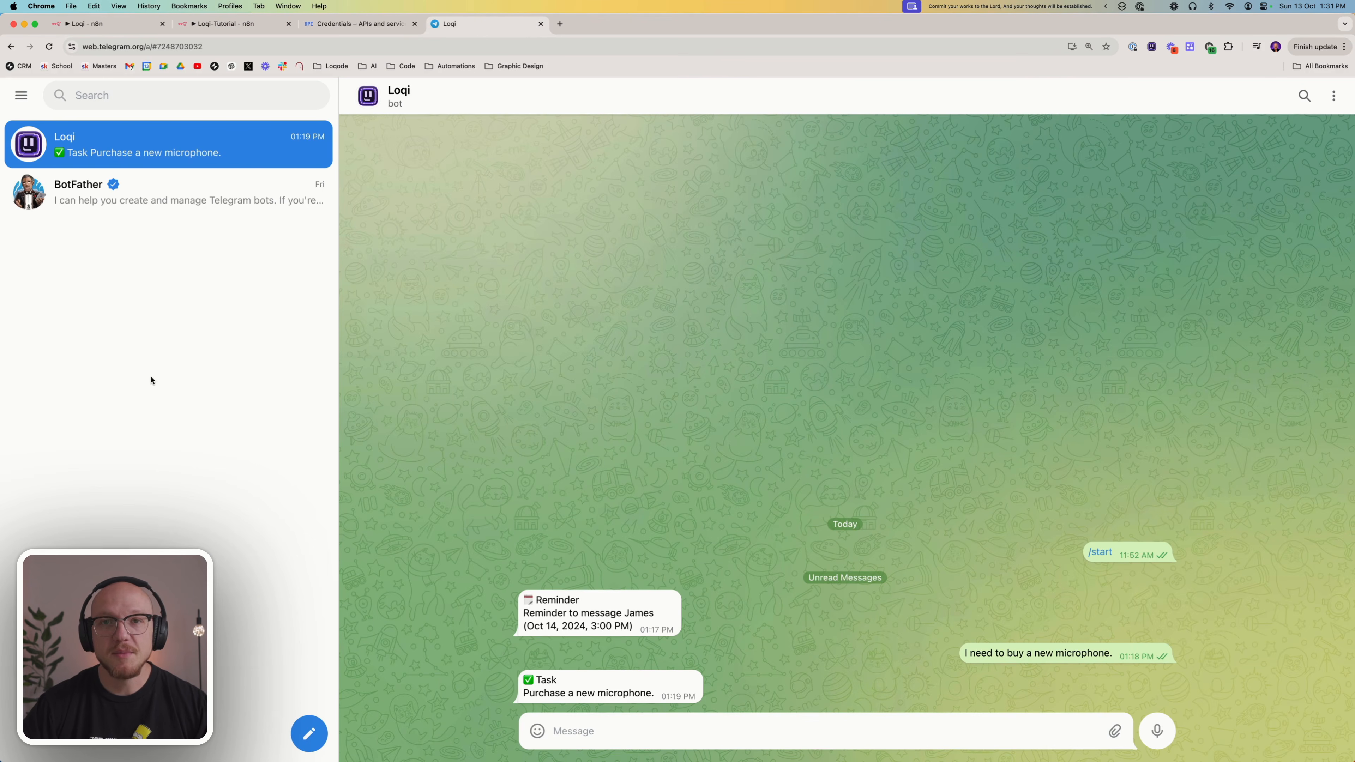
click(171, 193)
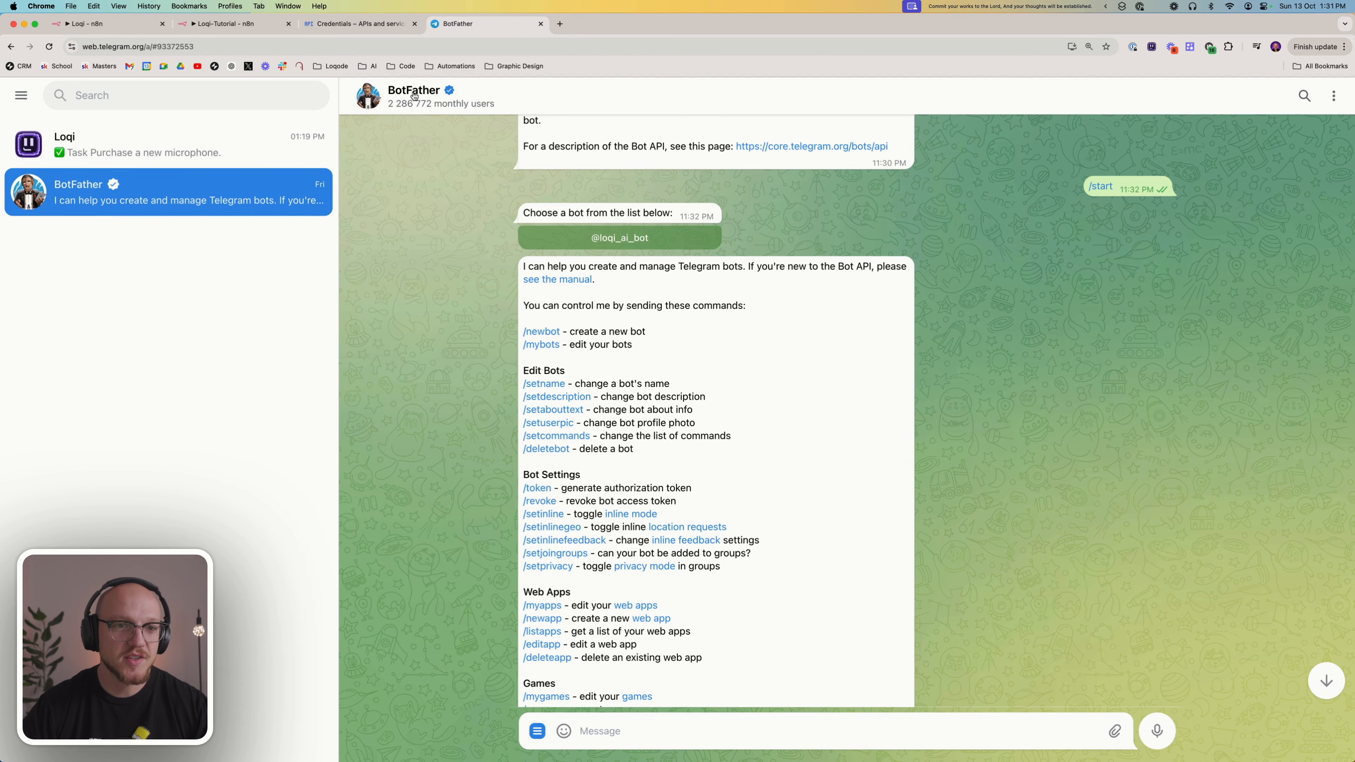
click(120, 95)
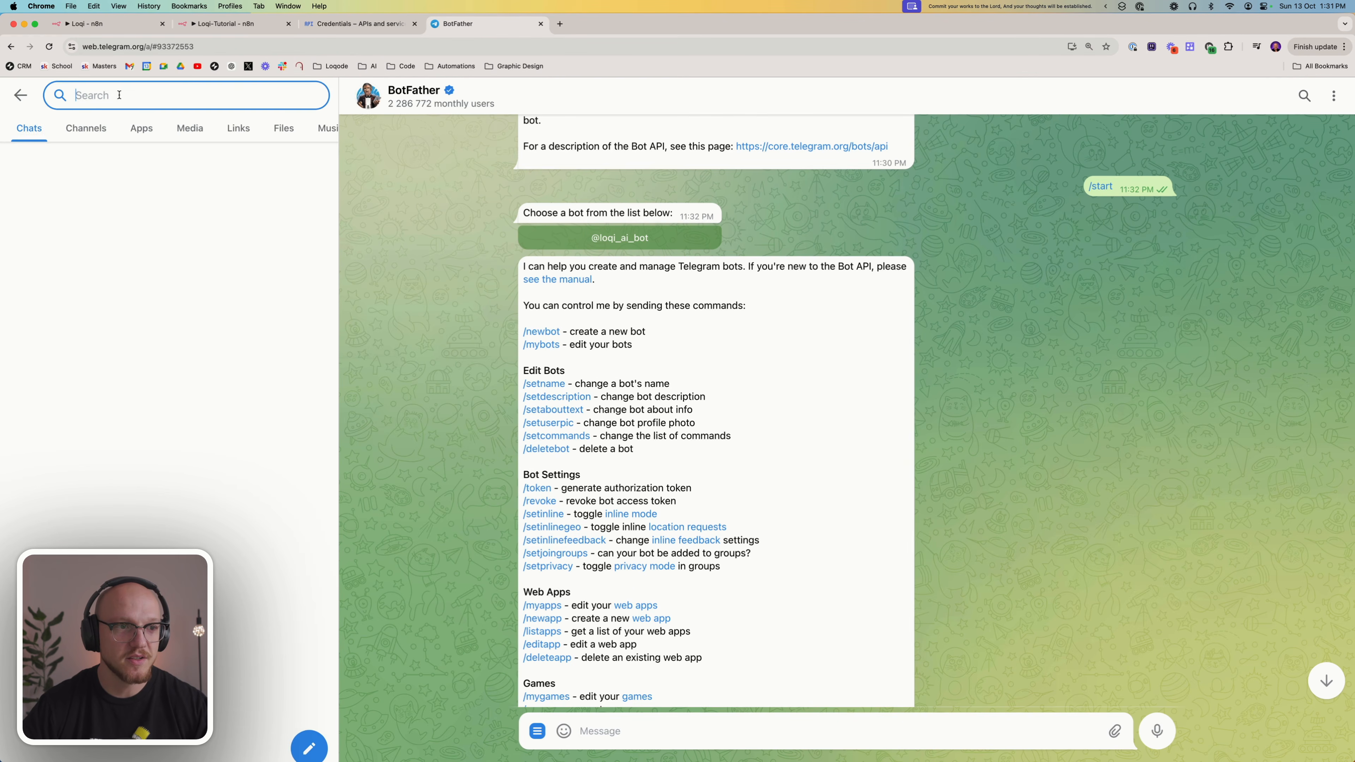
click(21, 94)
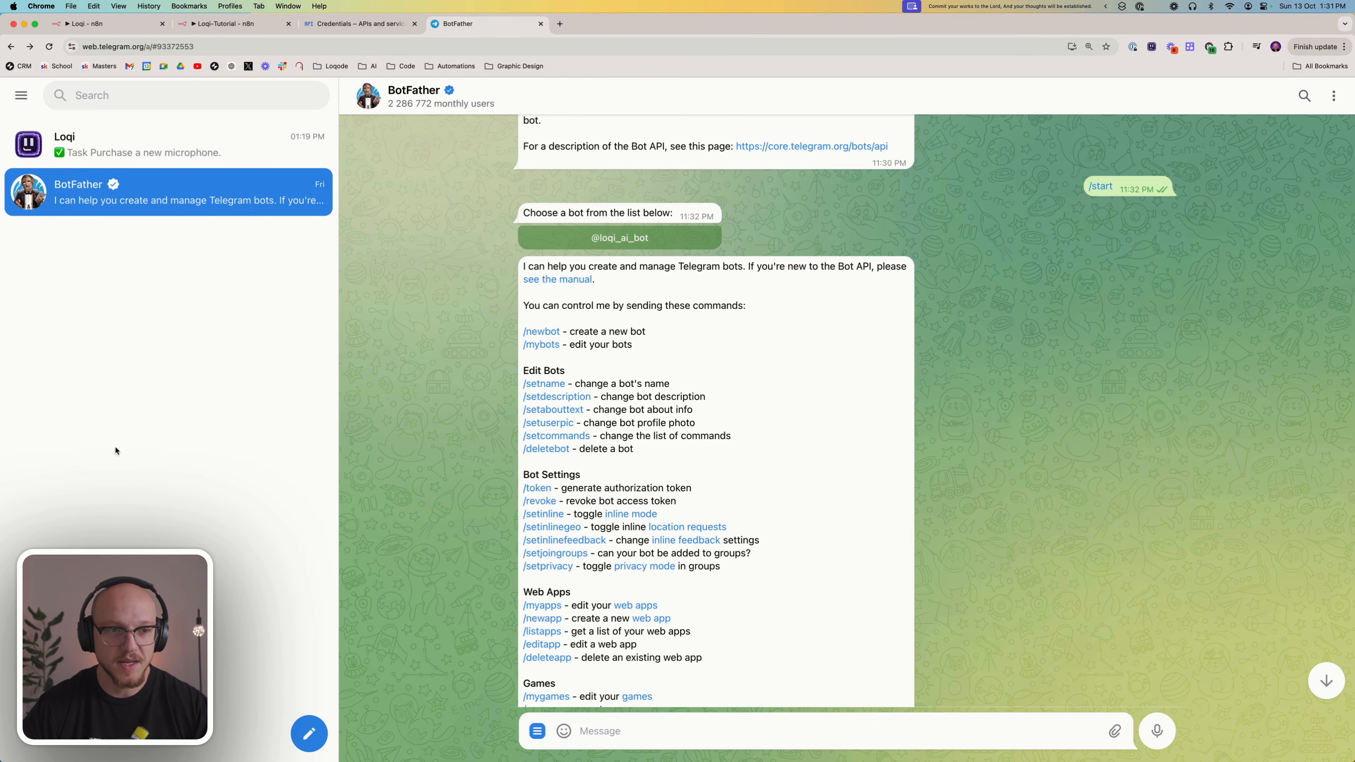
click(292, 734)
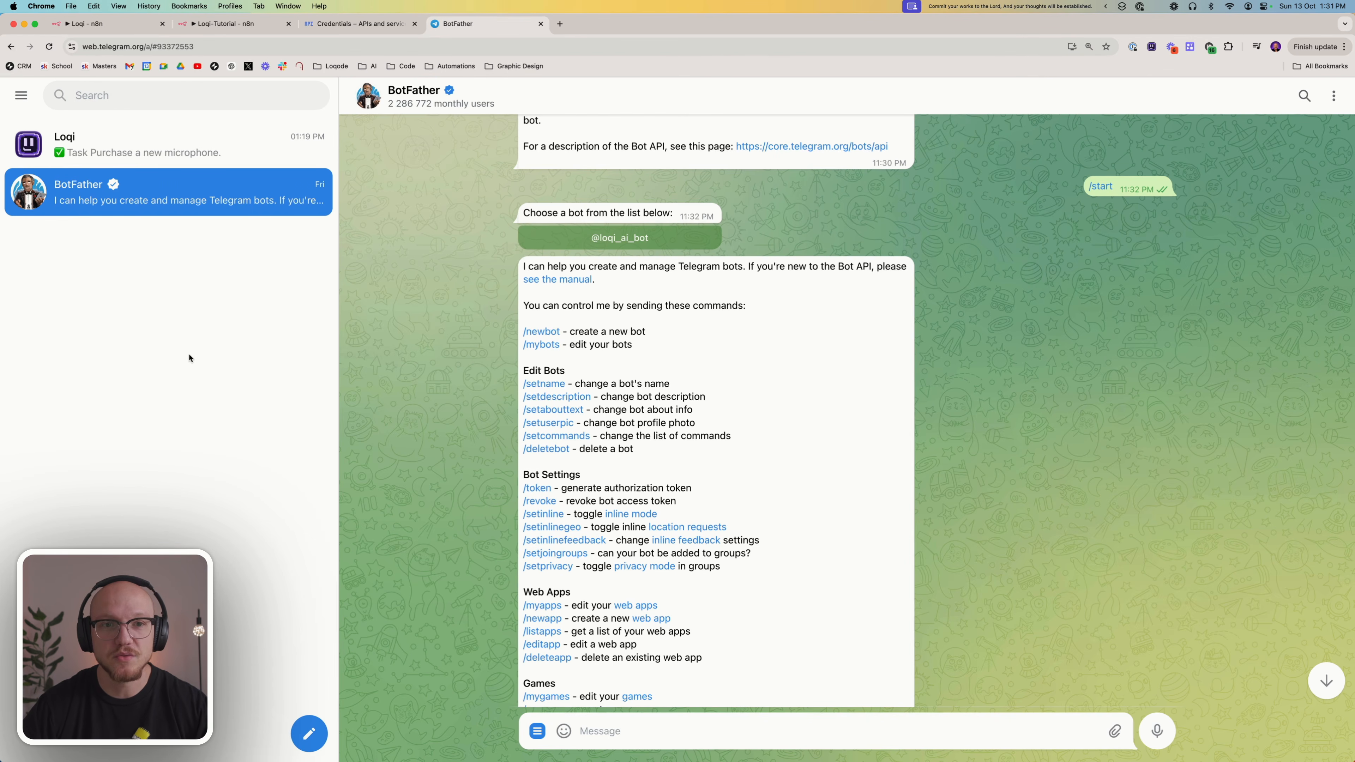
scroll(533, 314, down, 1)
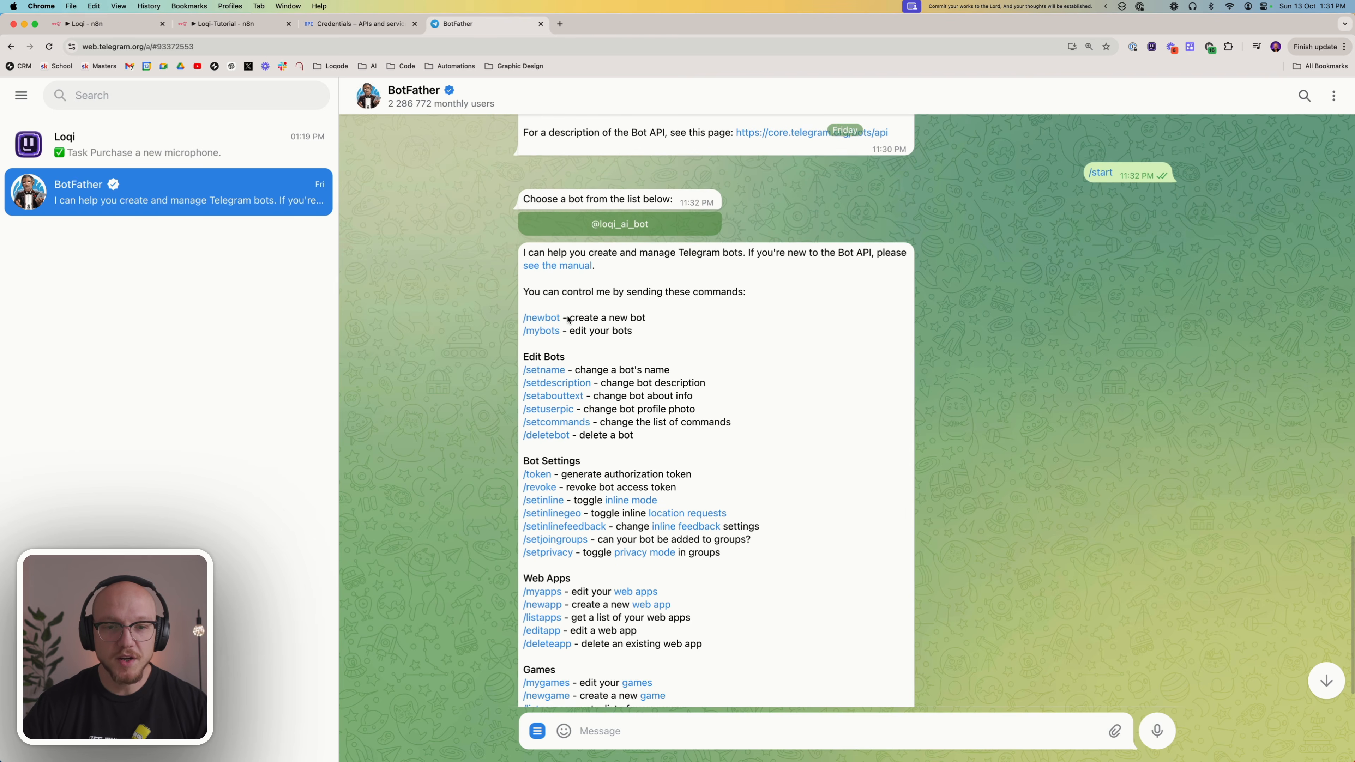
scroll(554, 587, down, 1)
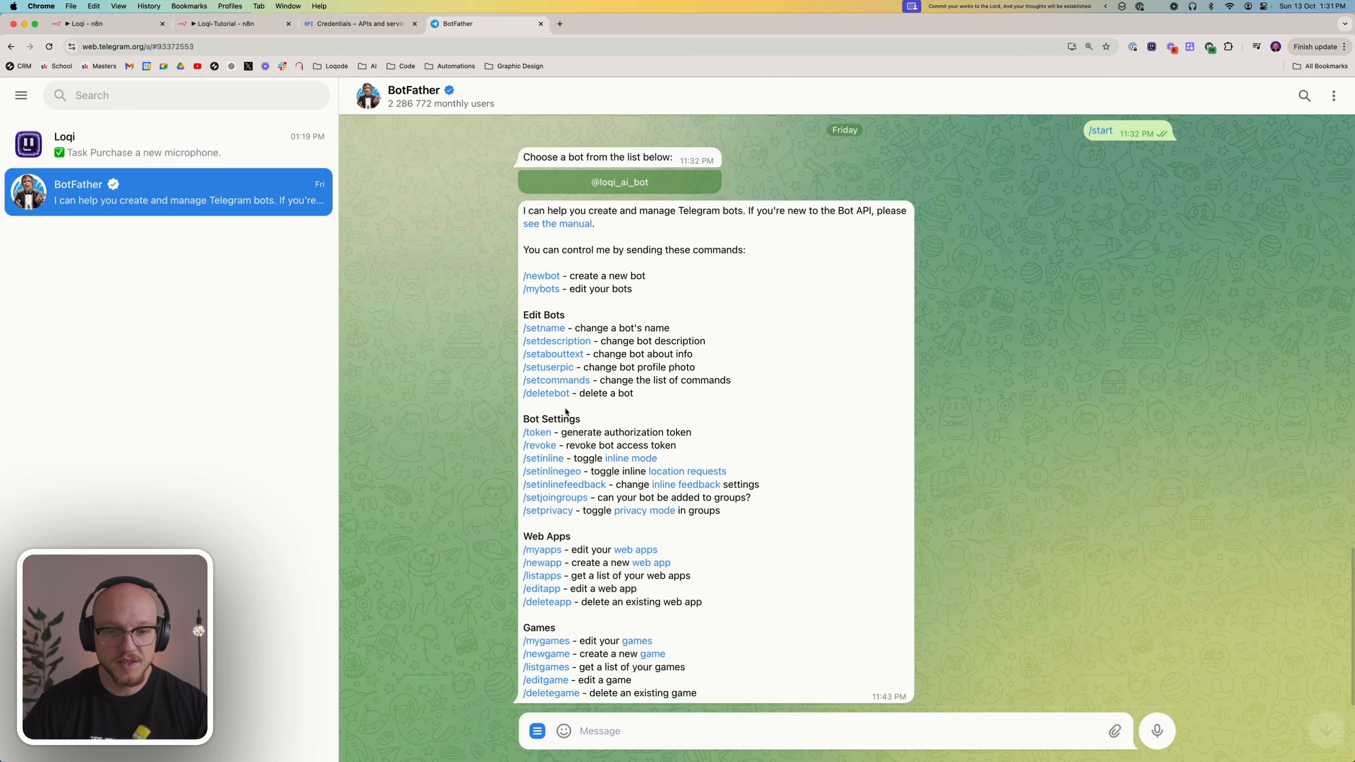
click(537, 730)
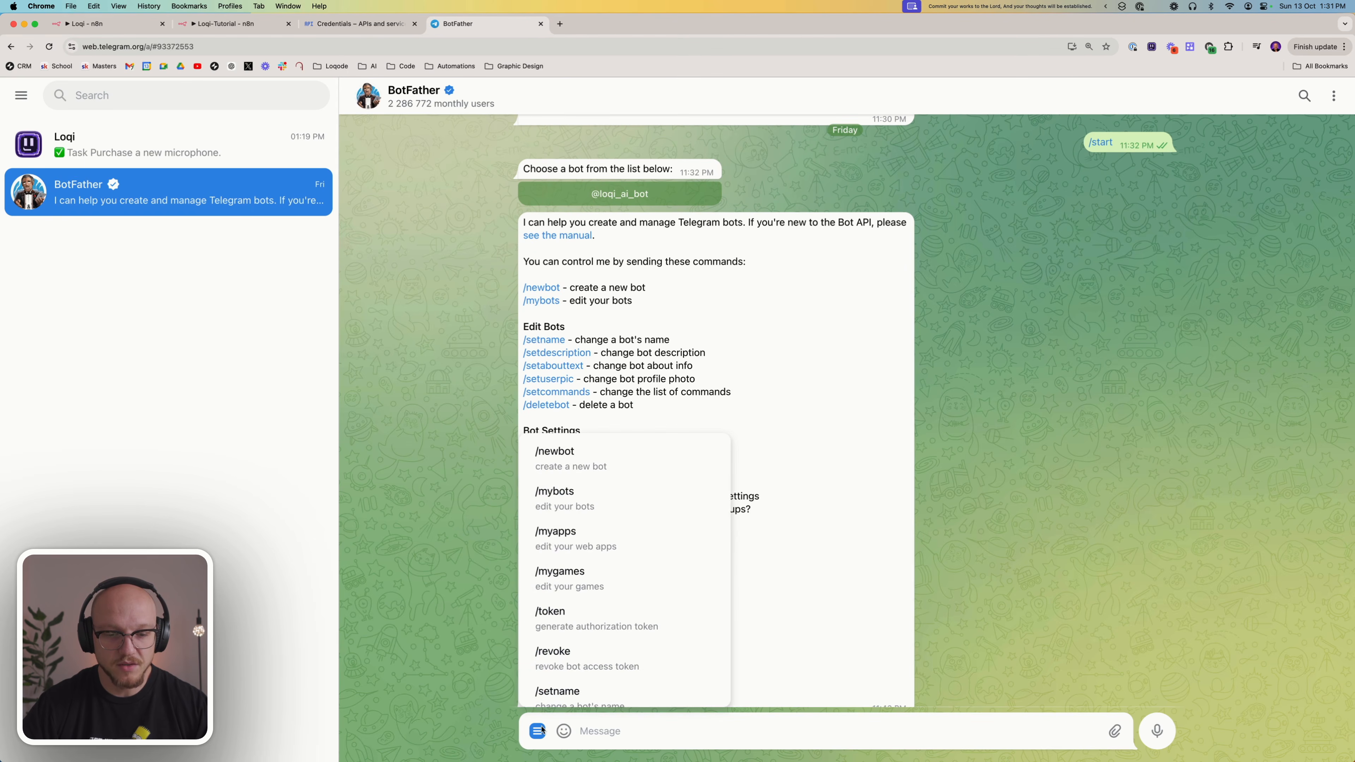
click(597, 465)
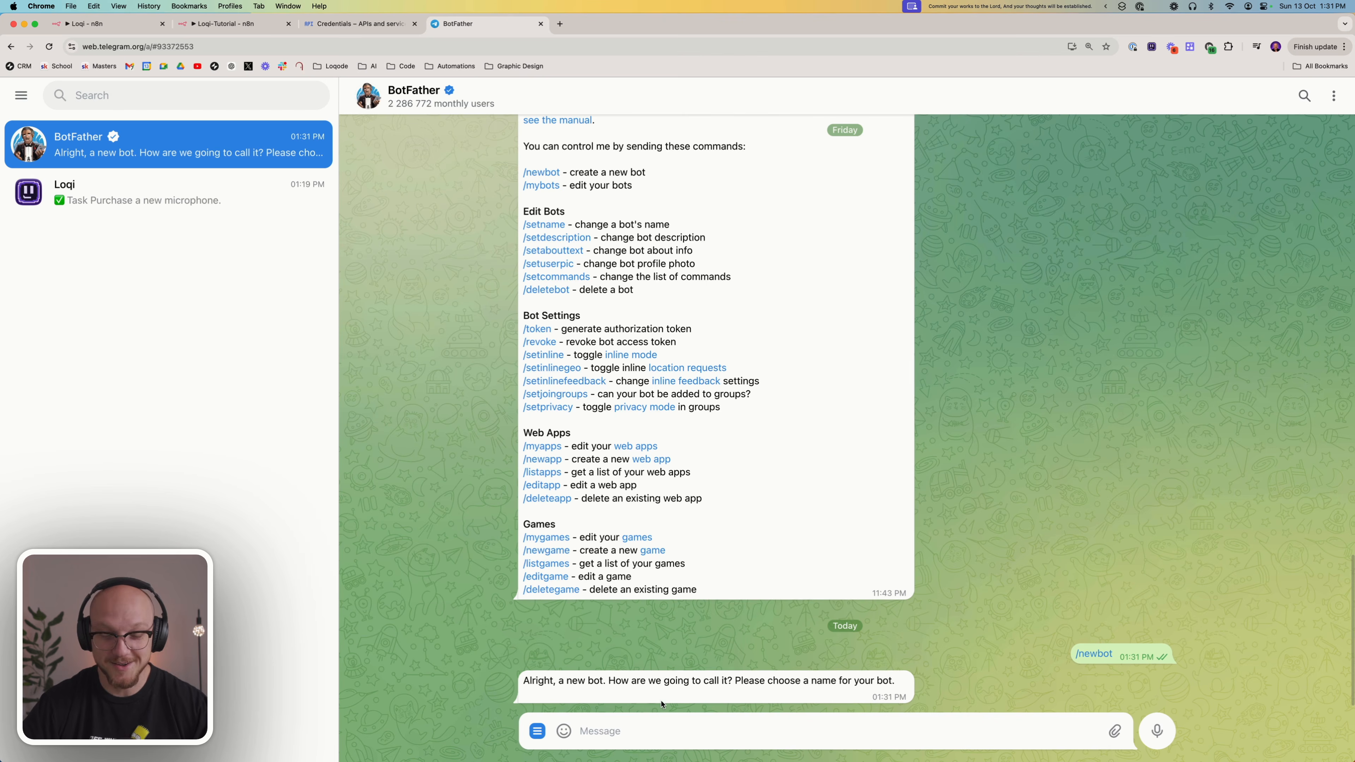
Send BotFather the display name Loqode N8N Tutorial for the new bot
click(656, 727)
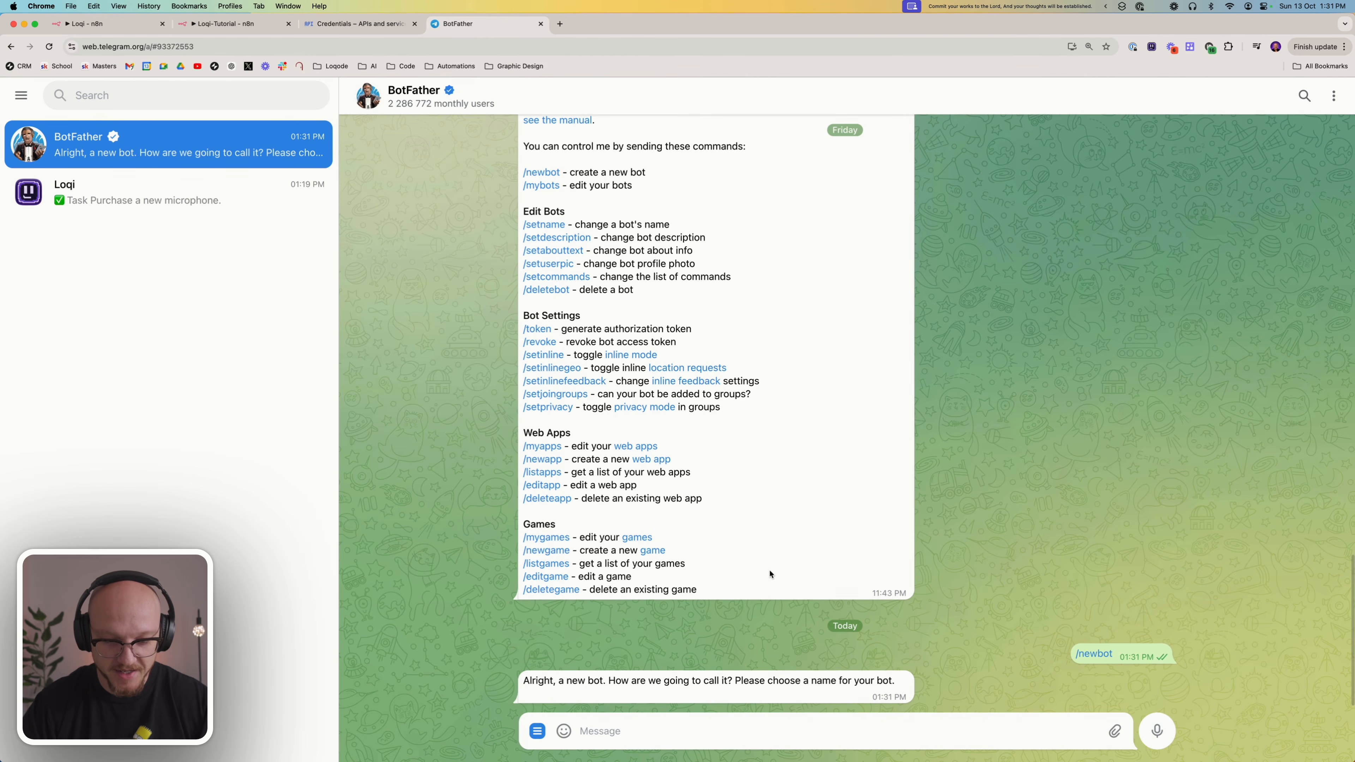
text(Loqode)
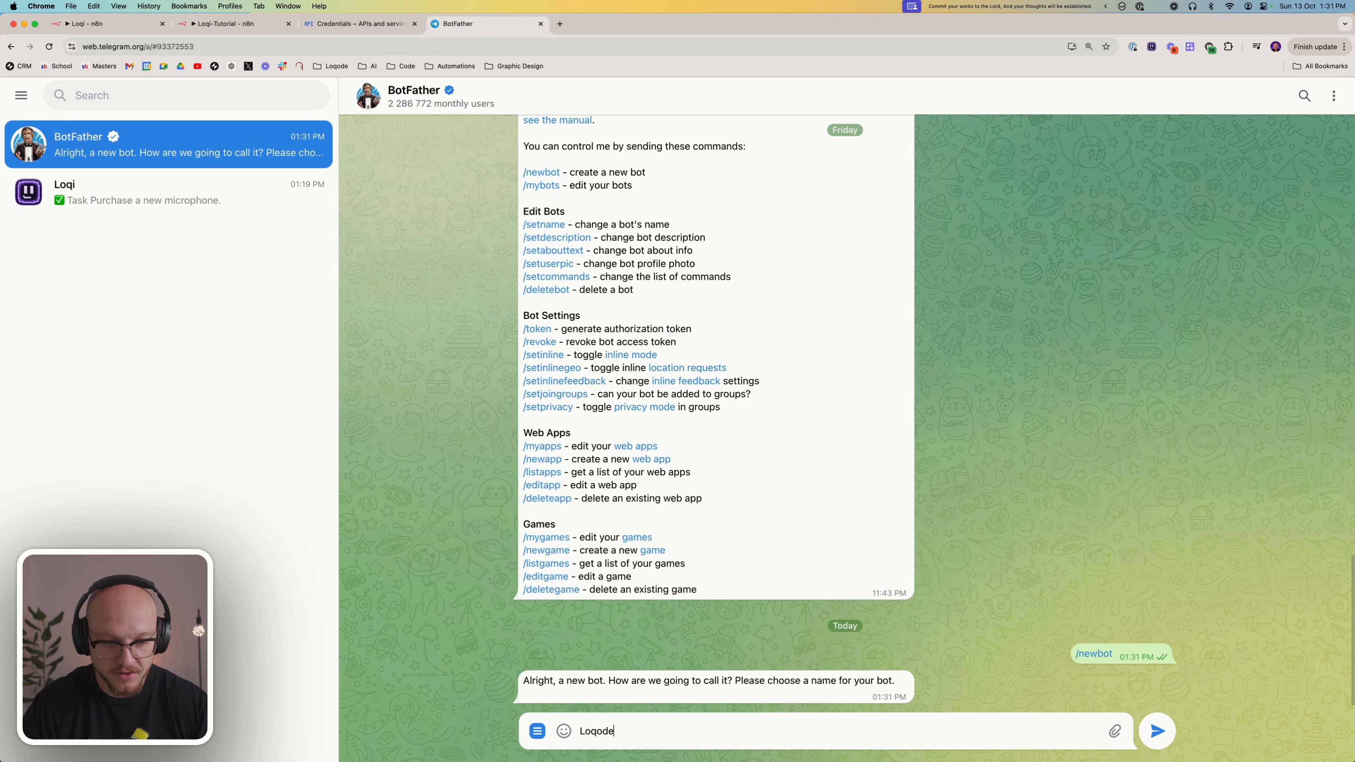
text( N)
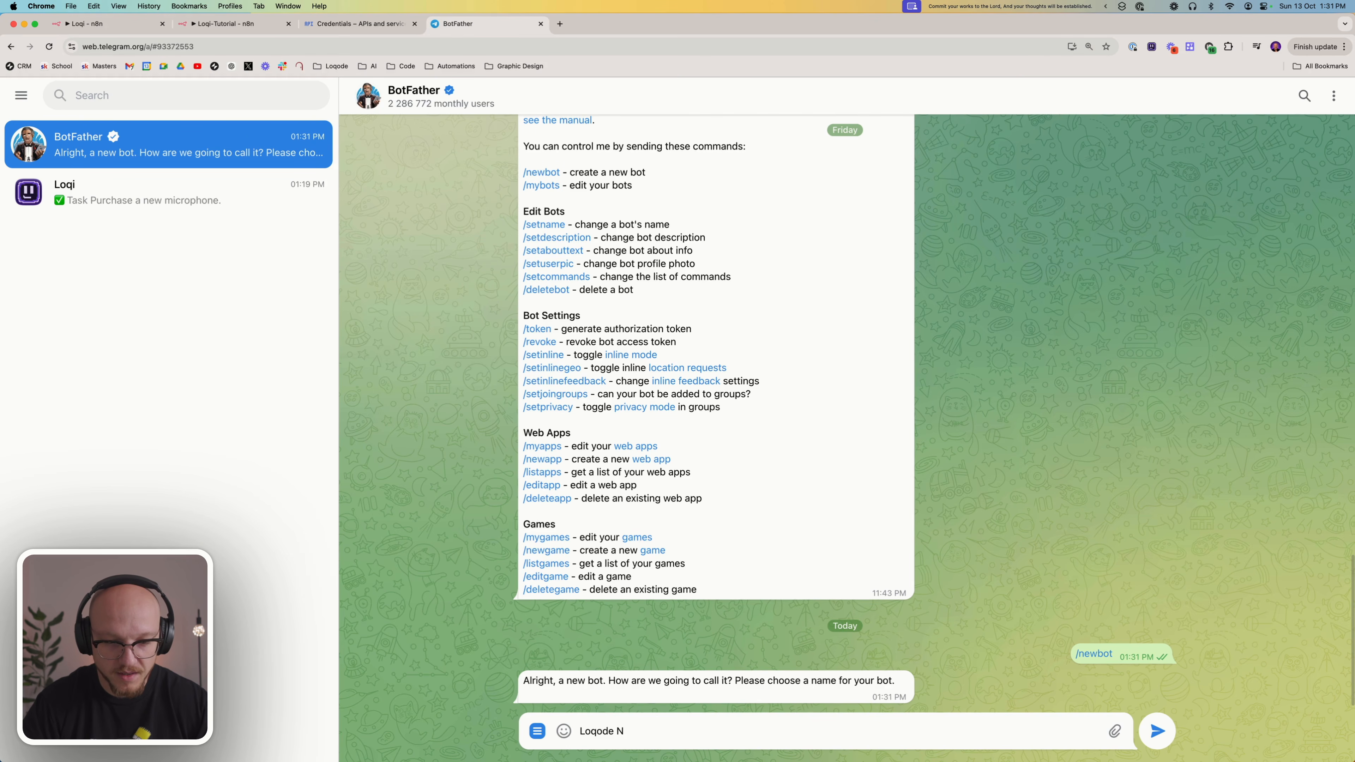
text(8n)
text(N Tutorial)
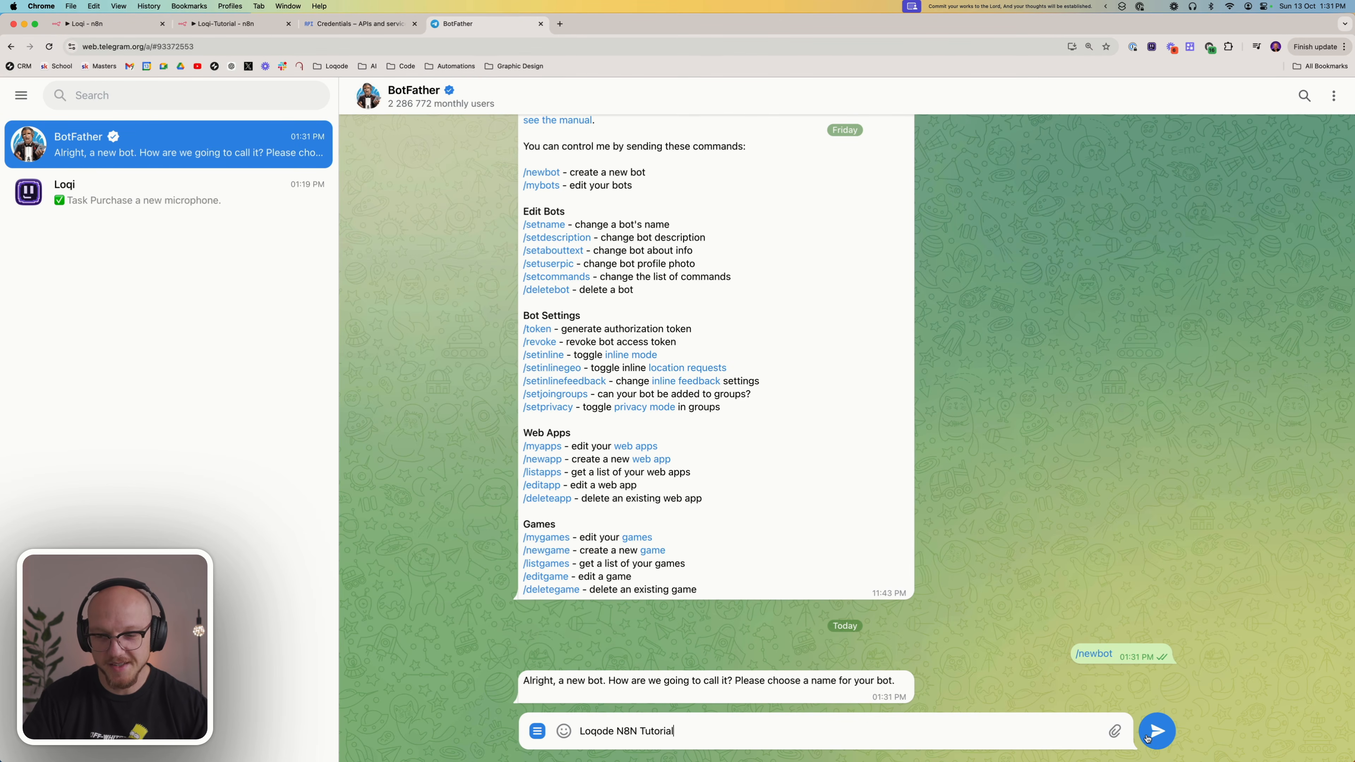
click(1158, 736)
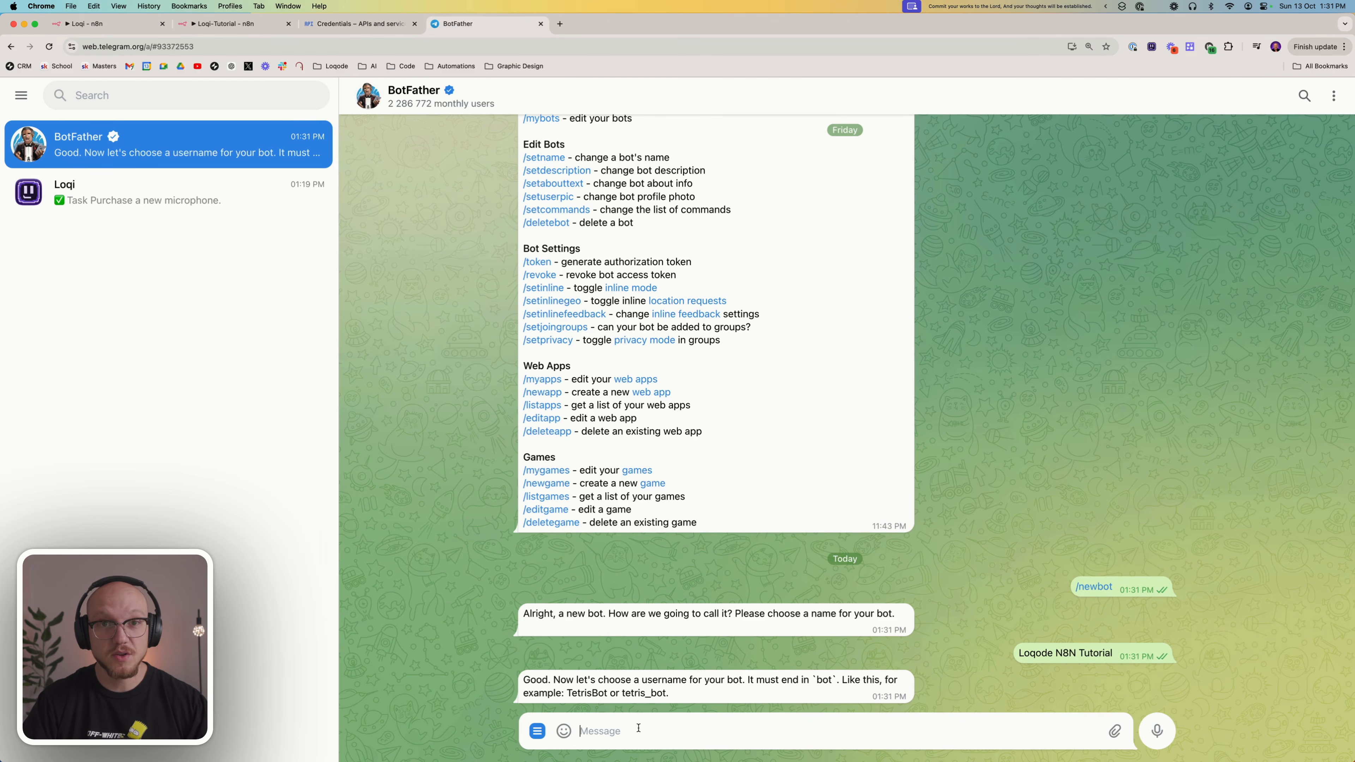
Register loqode_n8n_tutorial_bot as the new bot's username and copy the access token BotFather issues for it
key(super+equal)
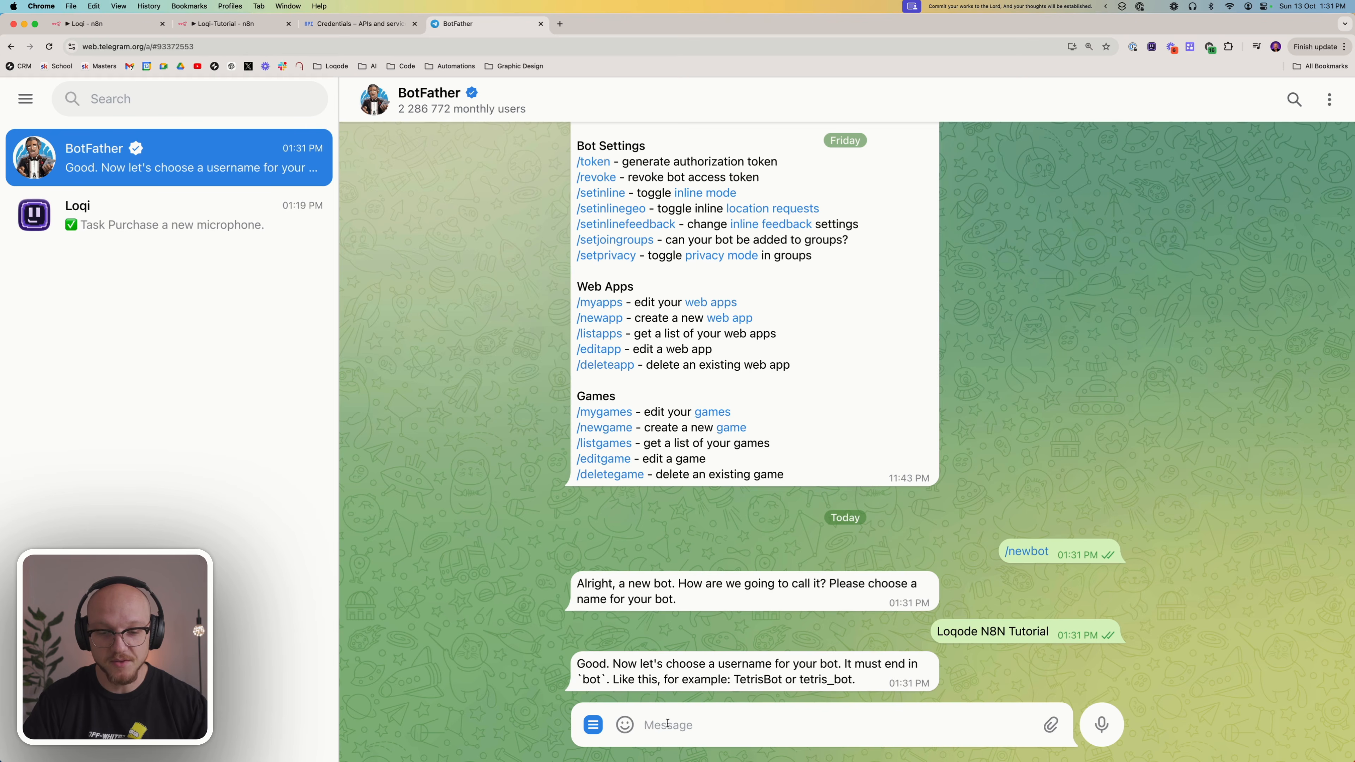
text(loqode_)
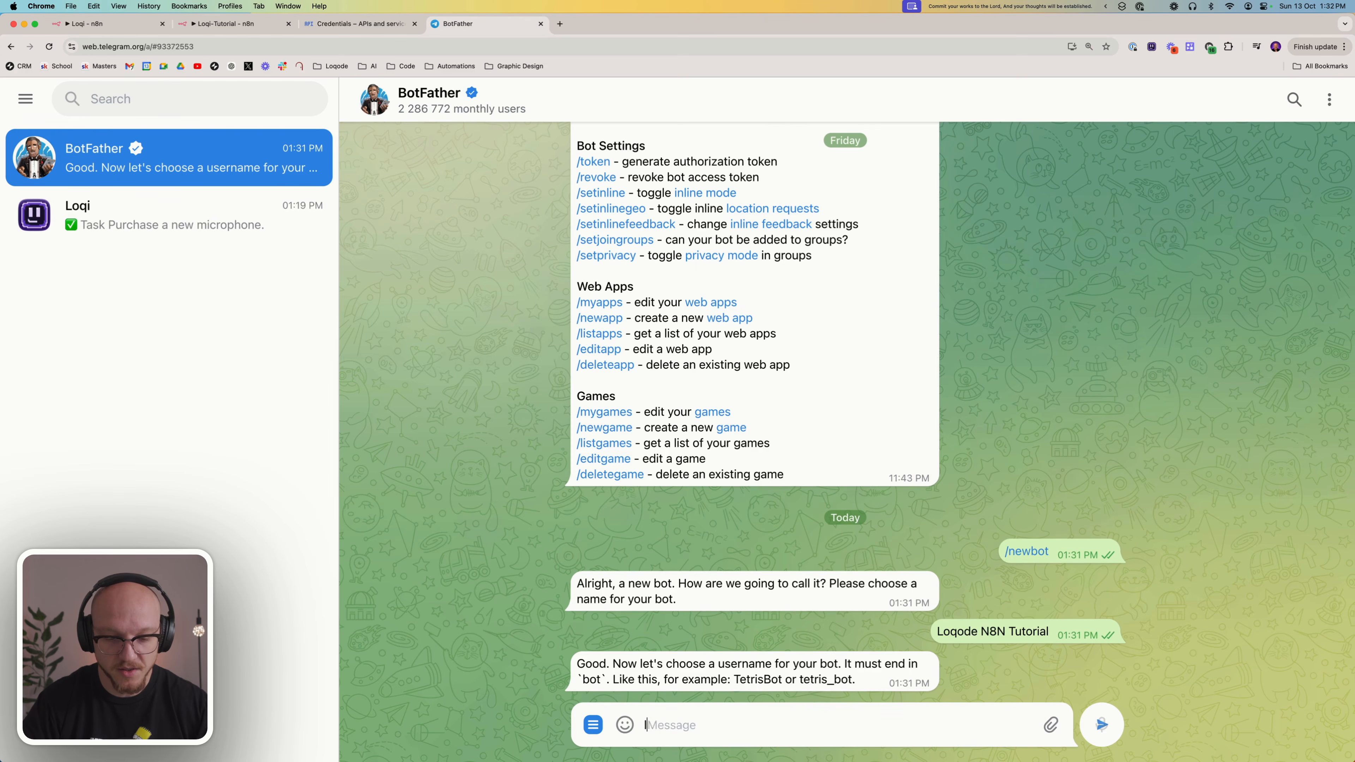
text(n)
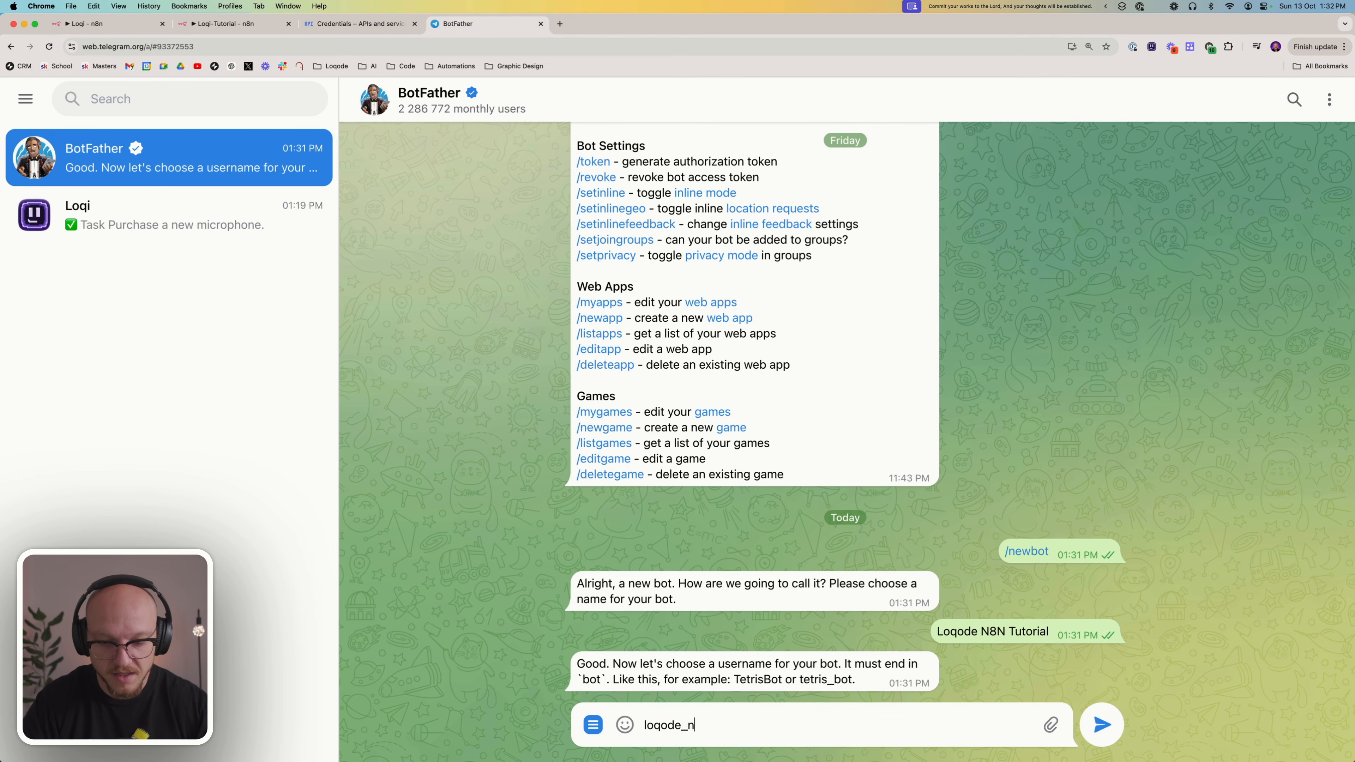
text(8n_)
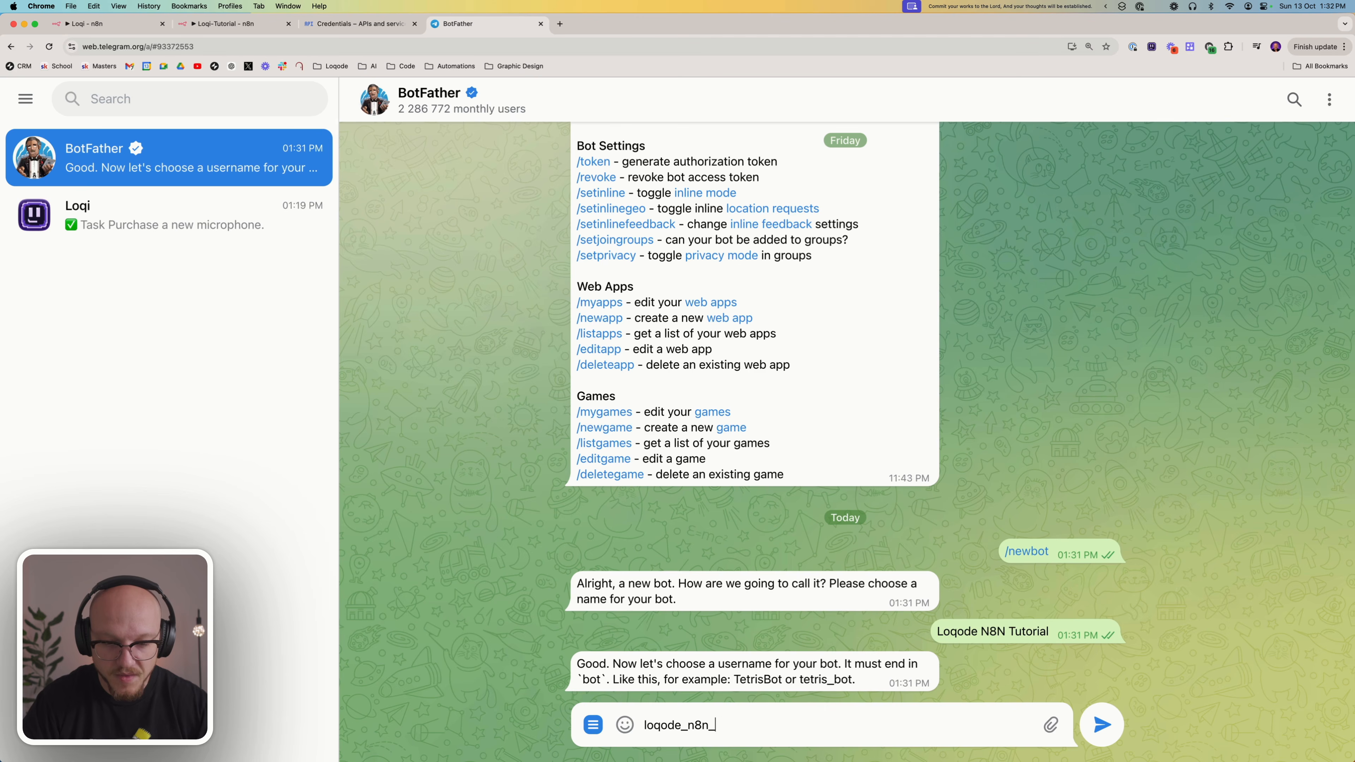
text(tutot)
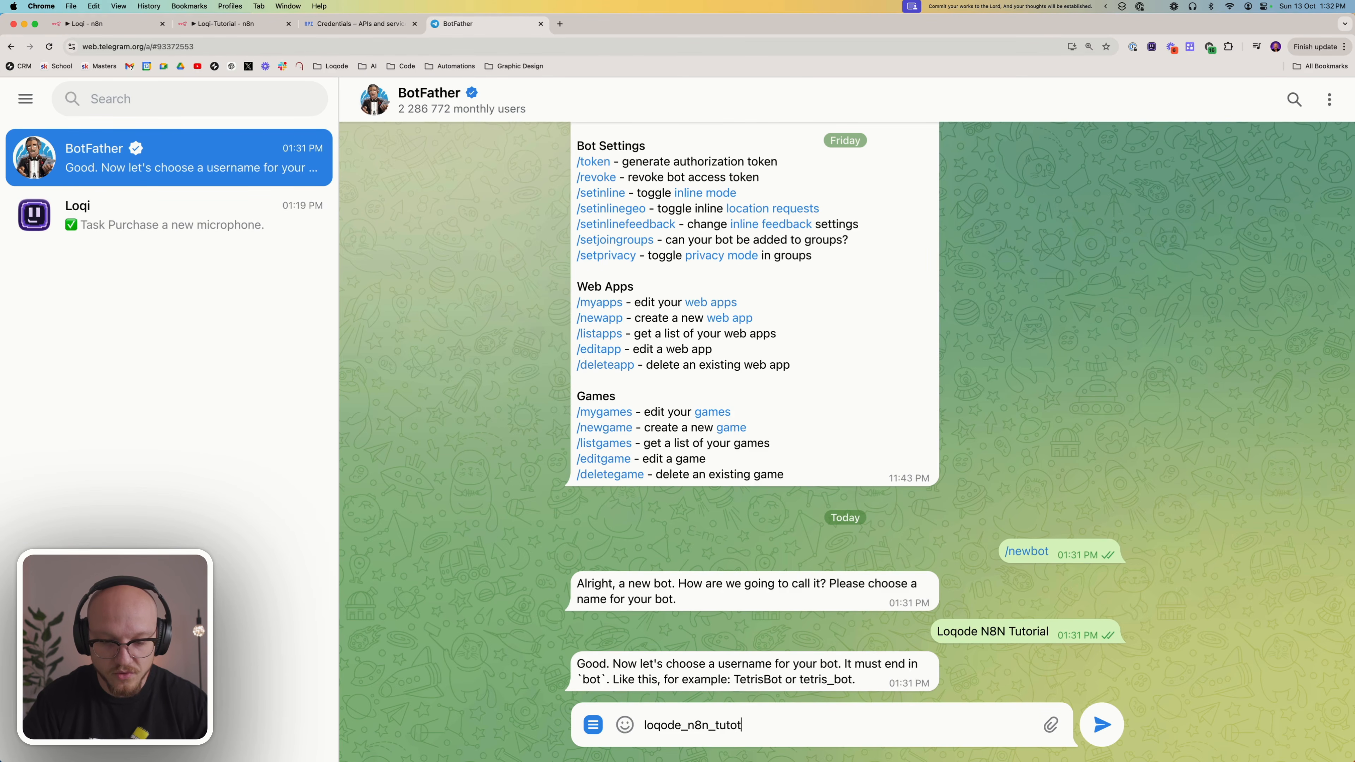
key(BackSpace)
text(rial_bot)
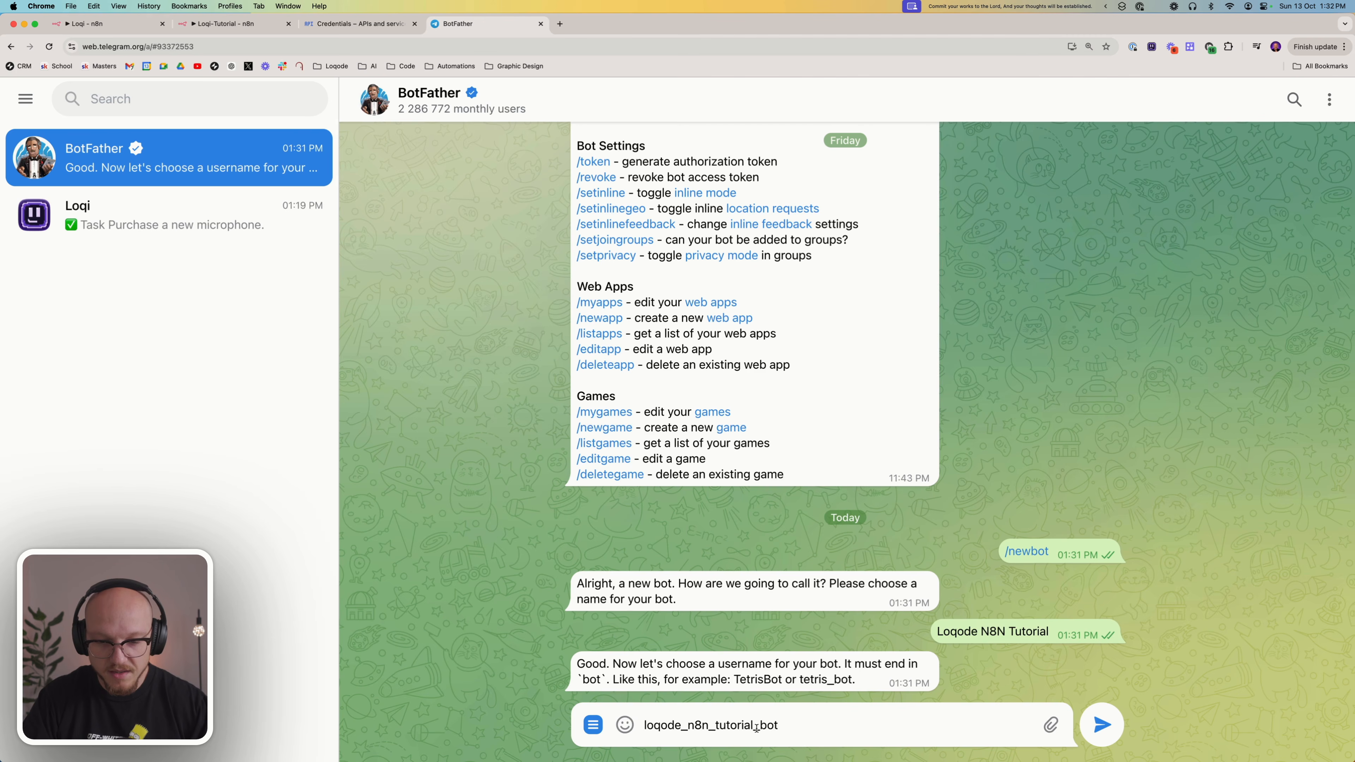
drag(757, 727, 779, 726)
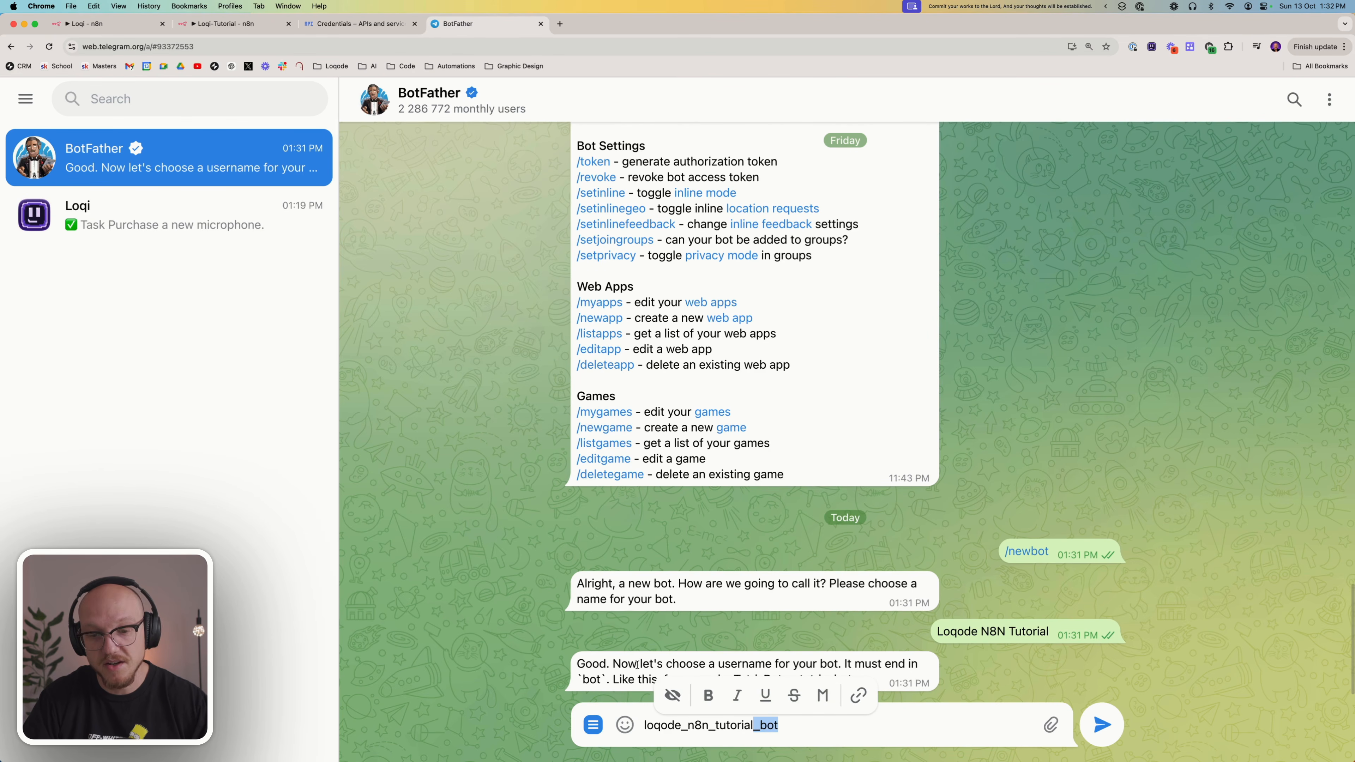
click(785, 724)
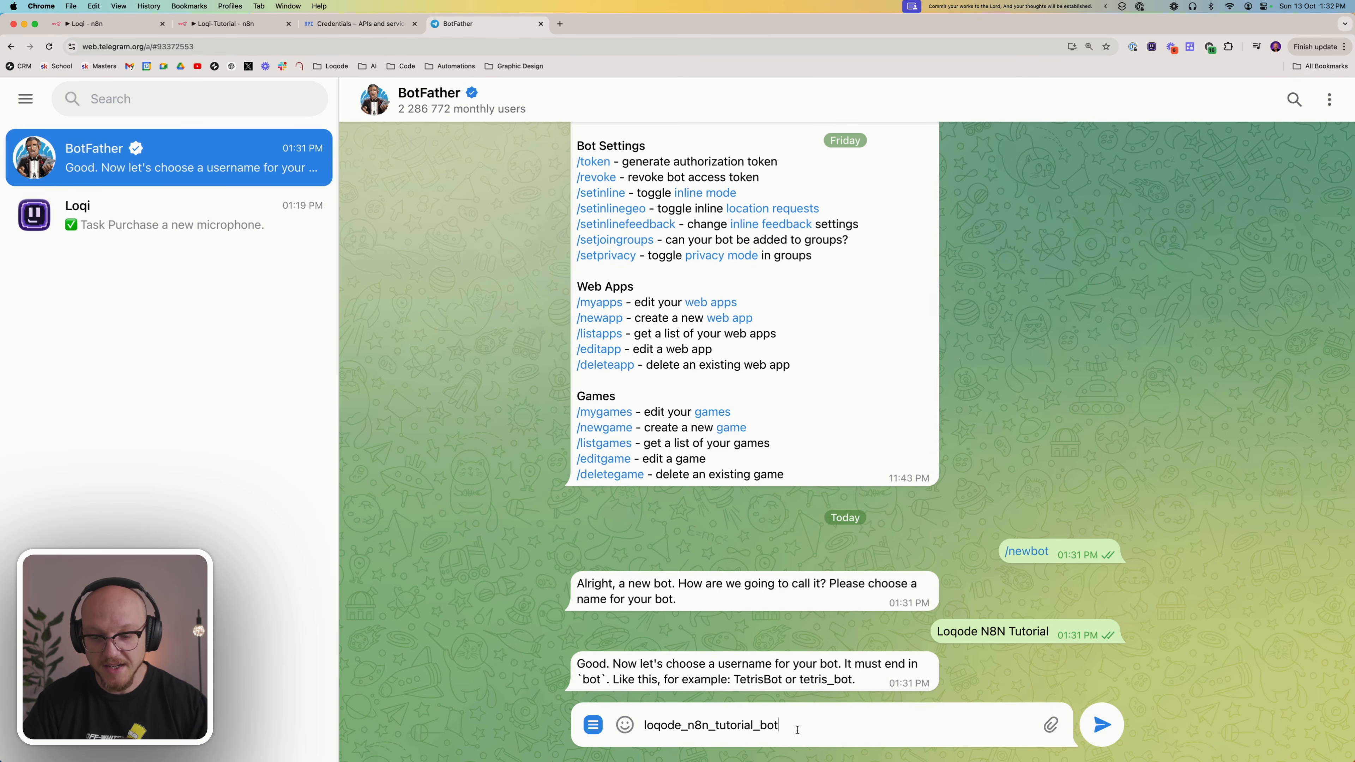
key(Return)
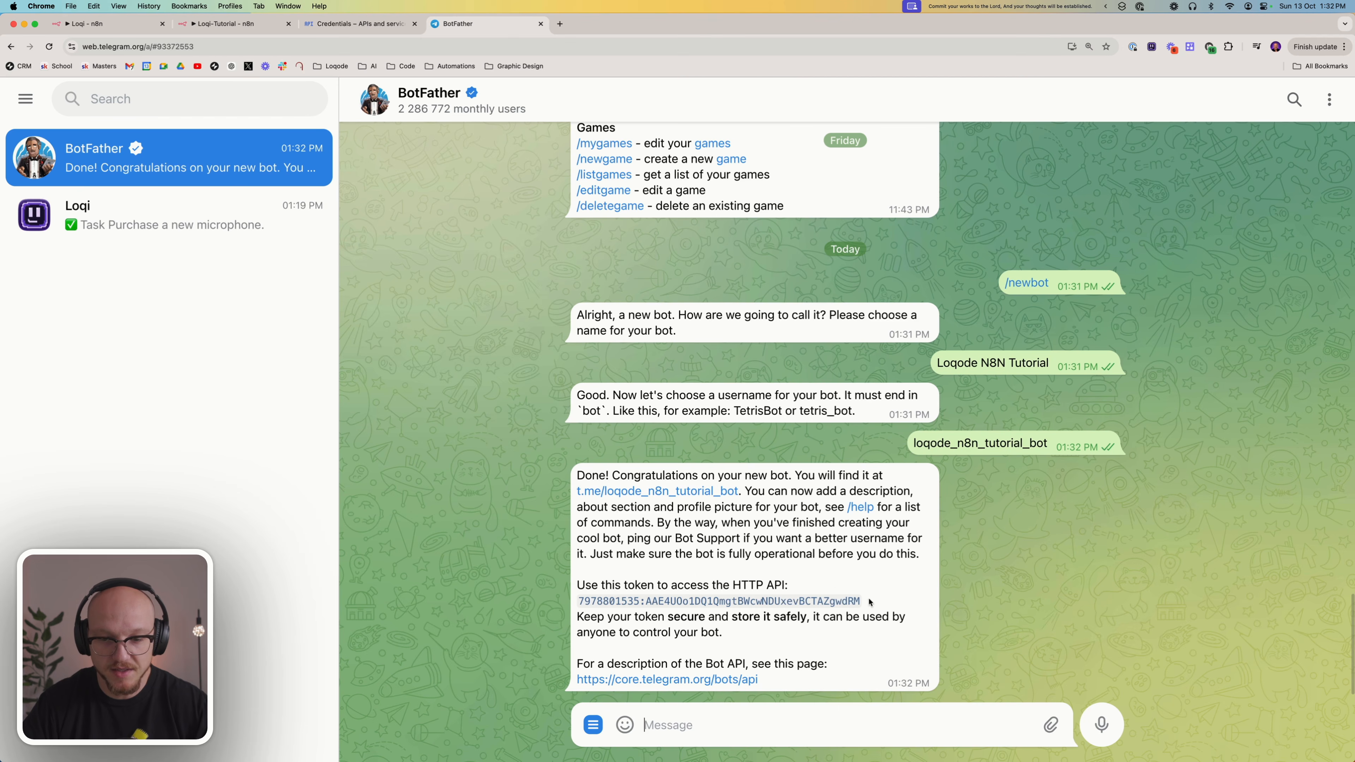
drag(868, 601, 576, 604)
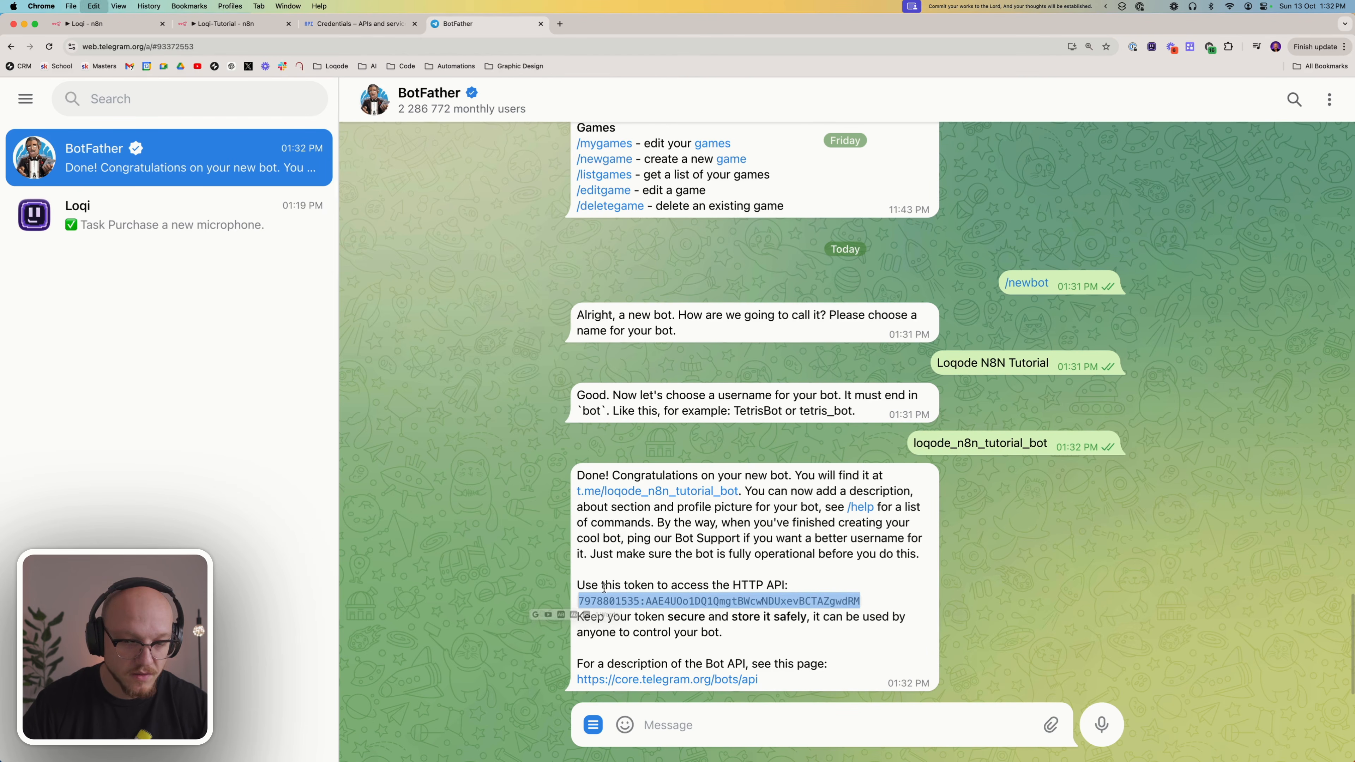
Switch back to the Loqi-Tutorial workflow in n8n and add a Telegram trigger that fires on message
click(209, 27)
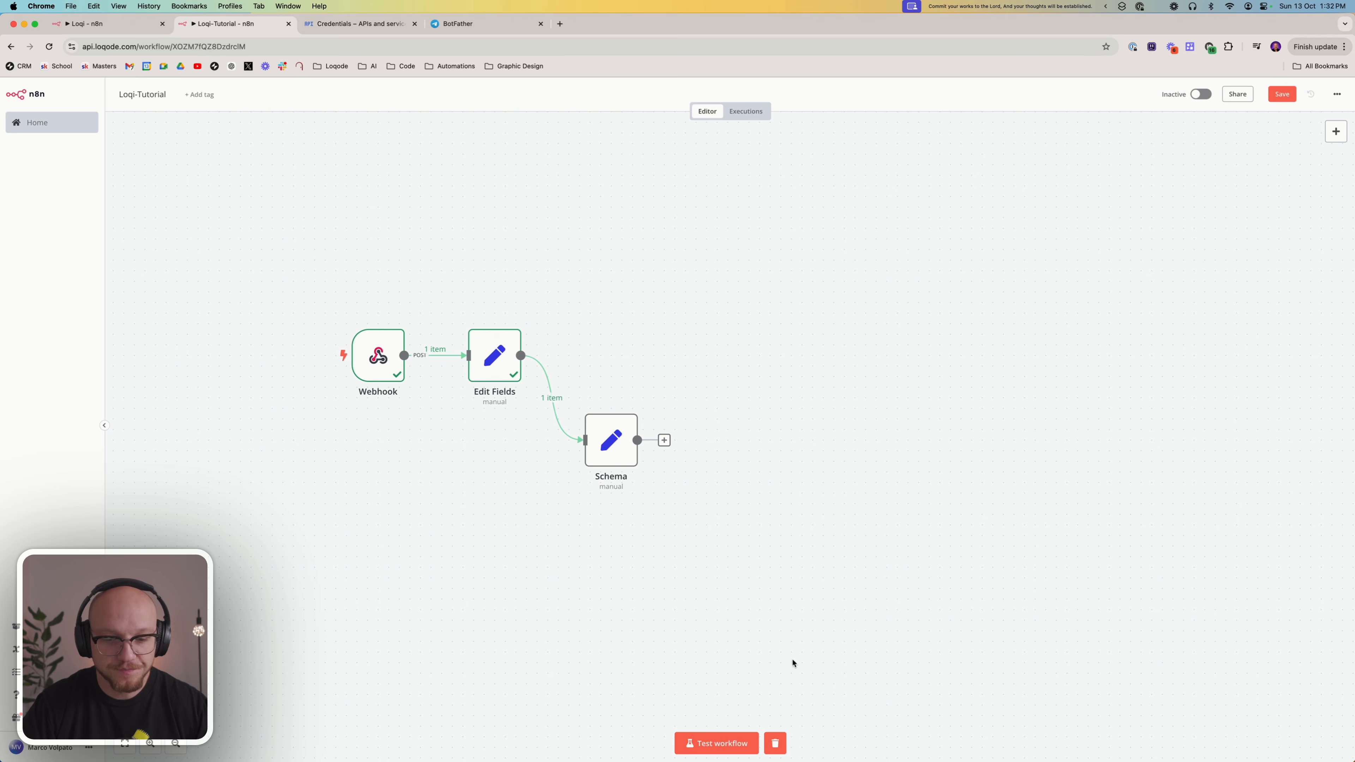
click(1336, 132)
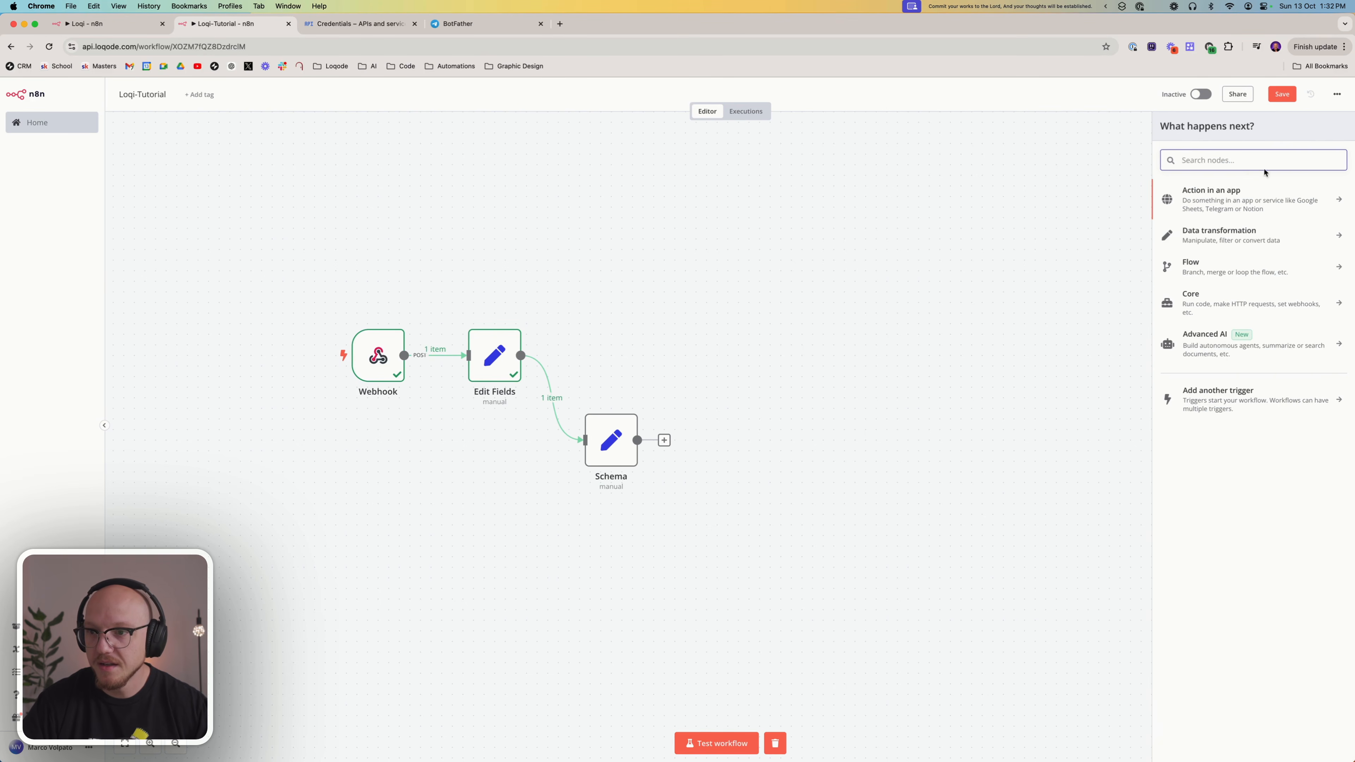
click(1217, 395)
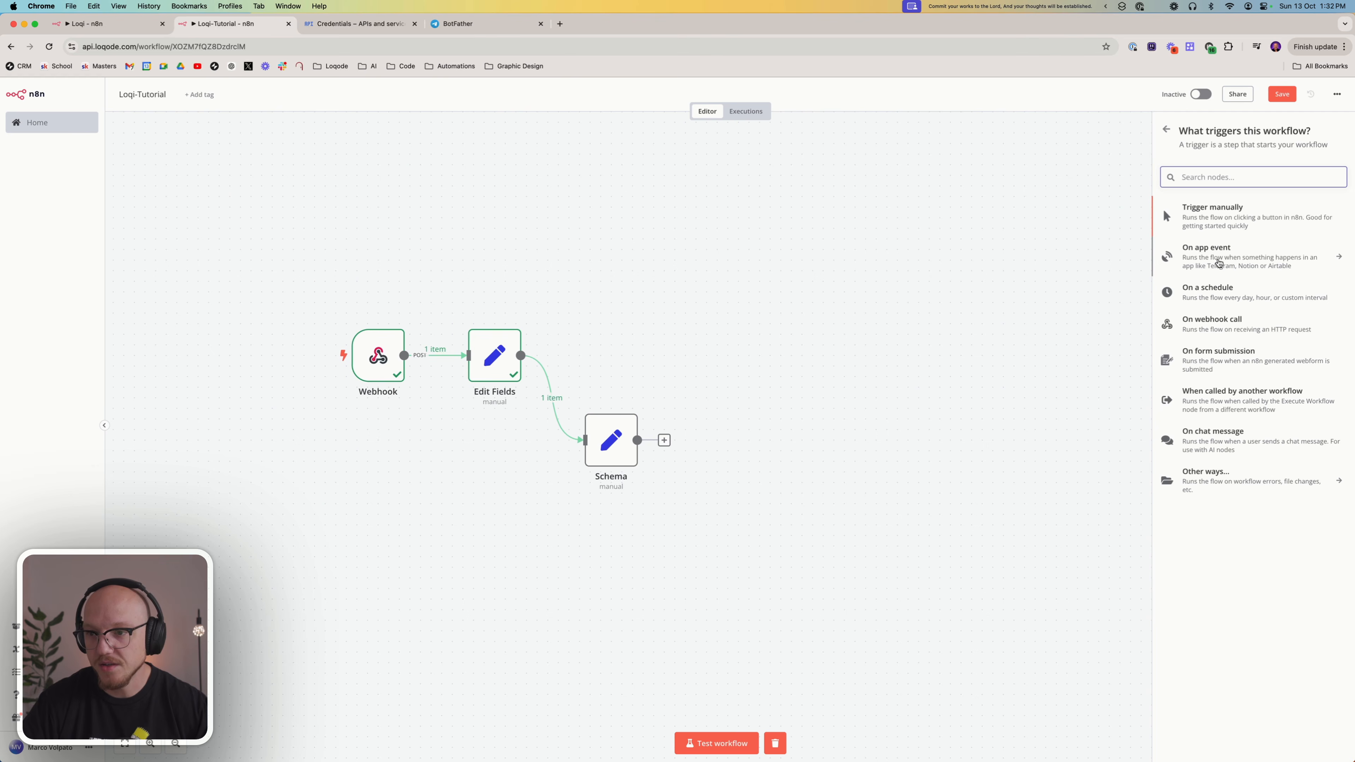
click(1217, 261)
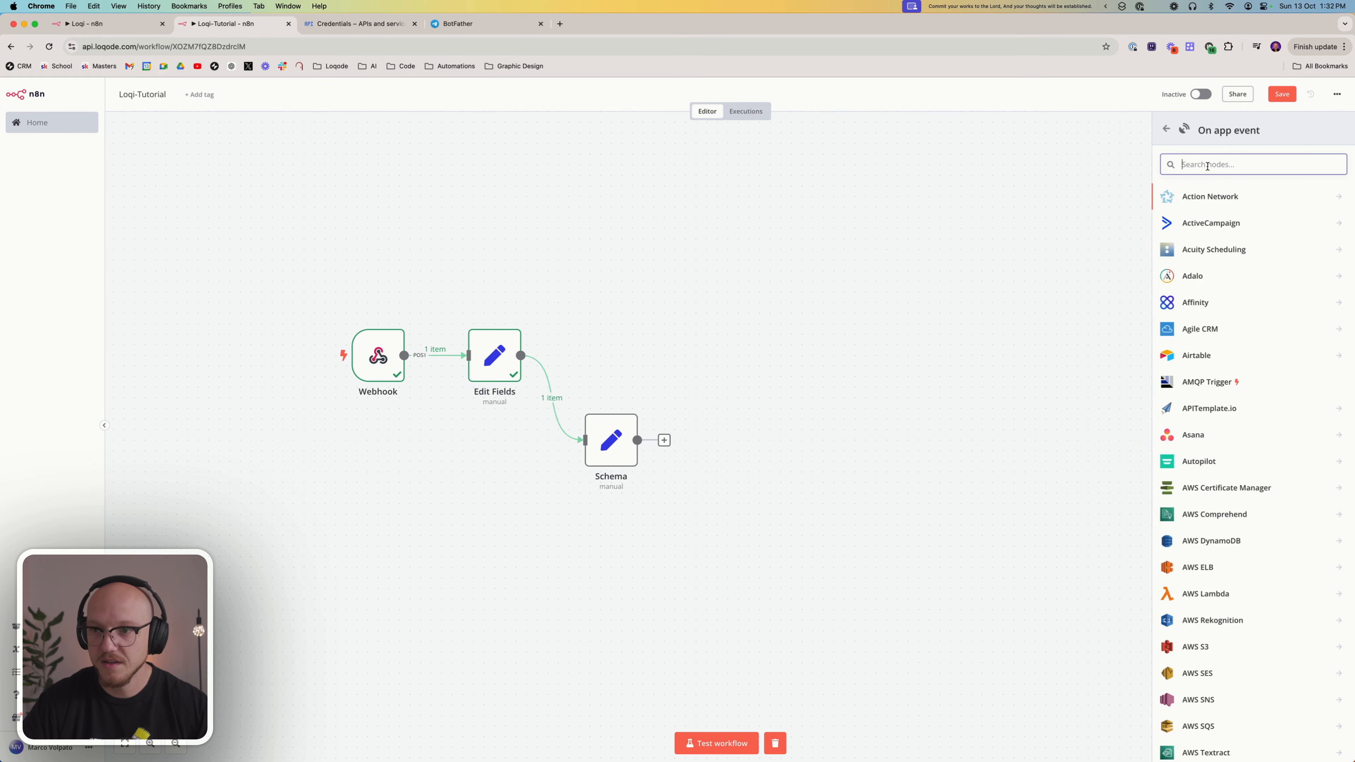
text(tele)
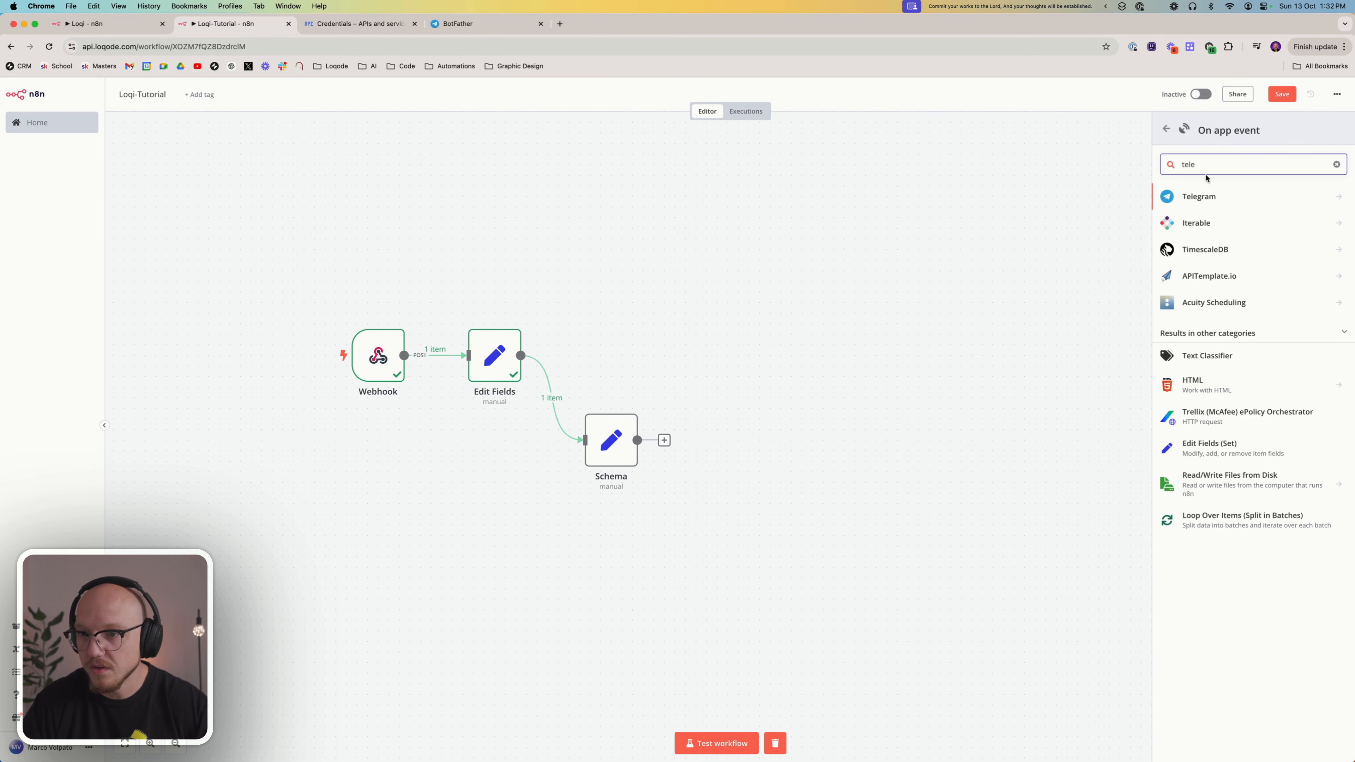
click(1229, 200)
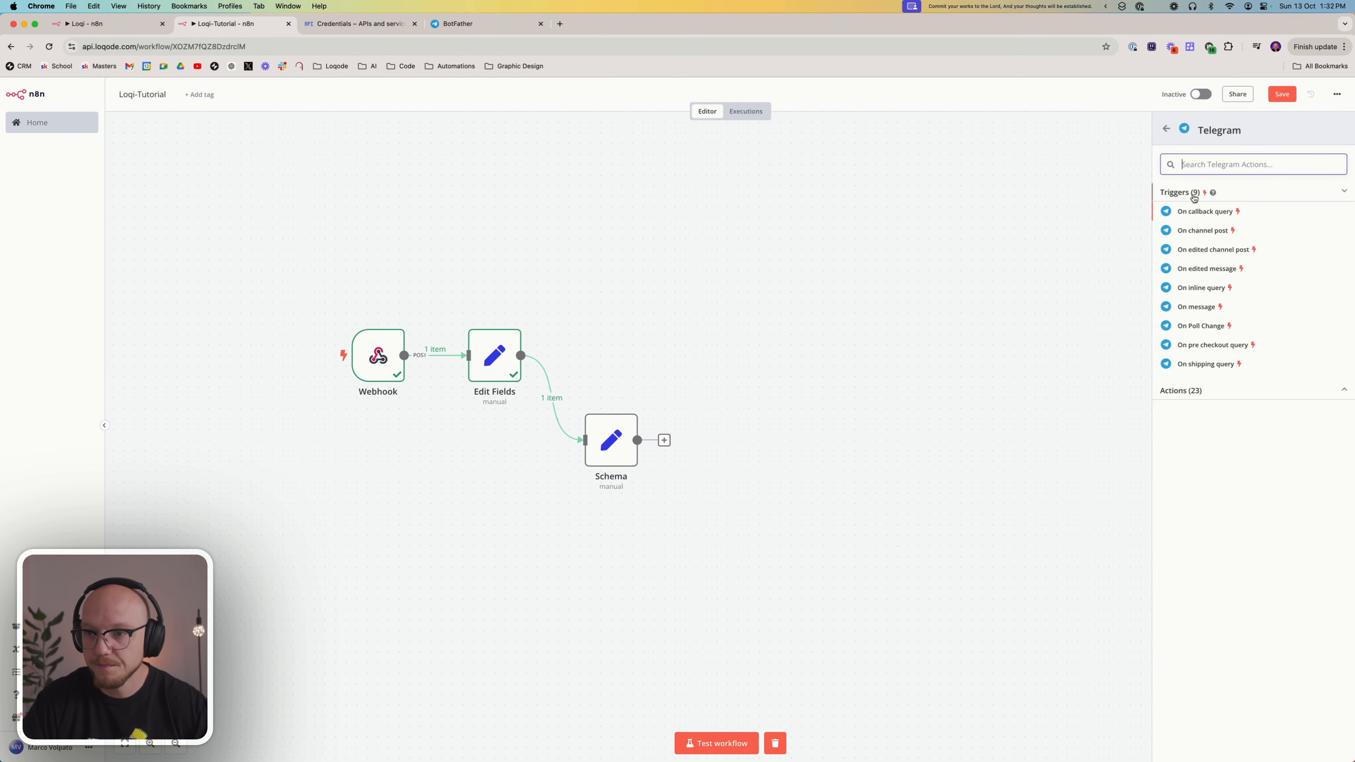
click(1200, 308)
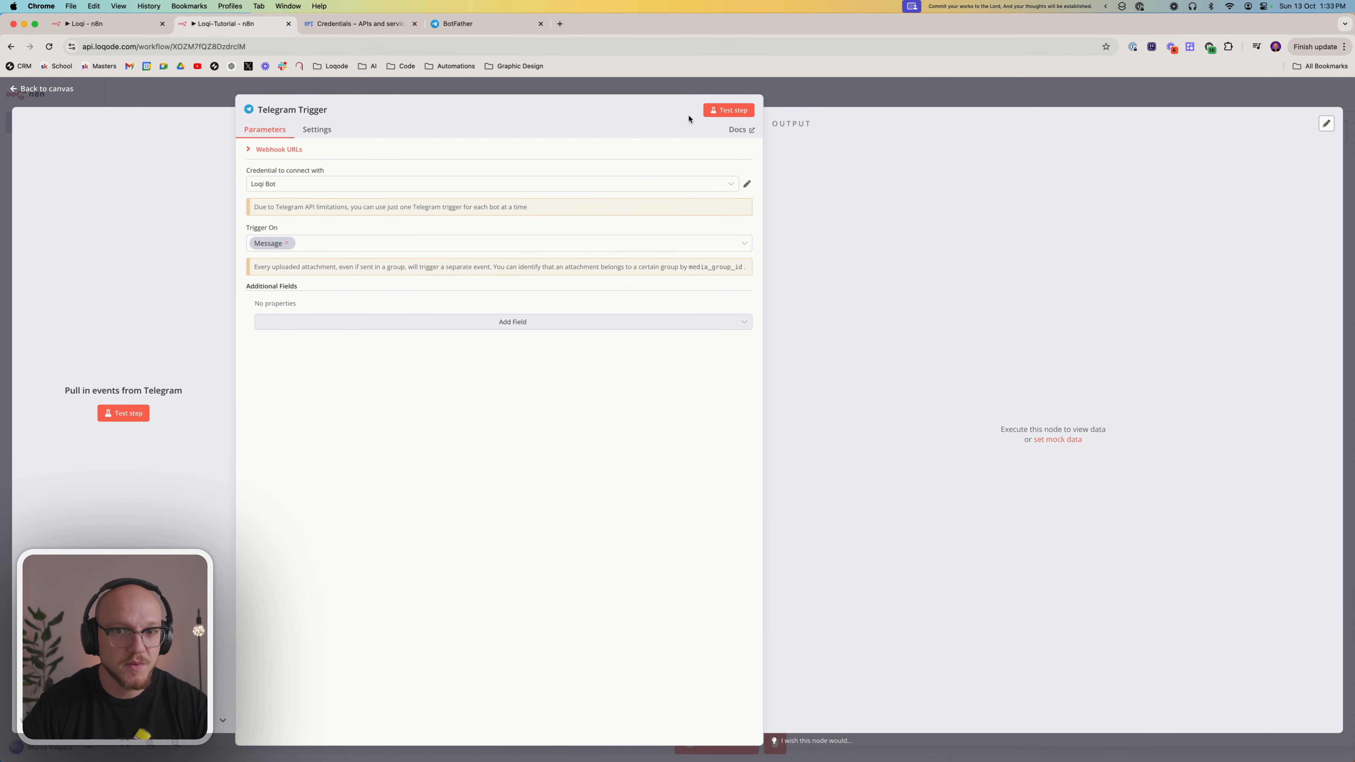
Create a new Telegram credential for the trigger and paste the bot's access token into it
click(732, 185)
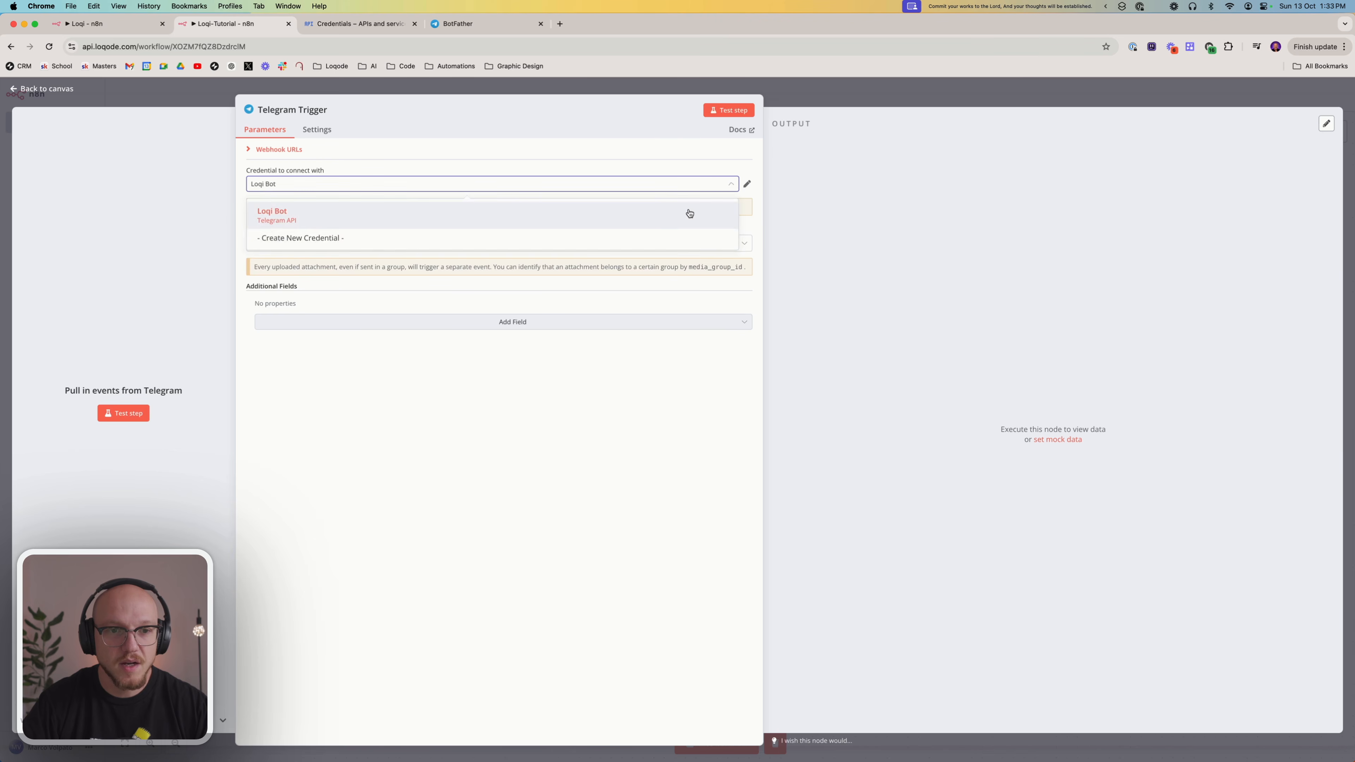
click(660, 238)
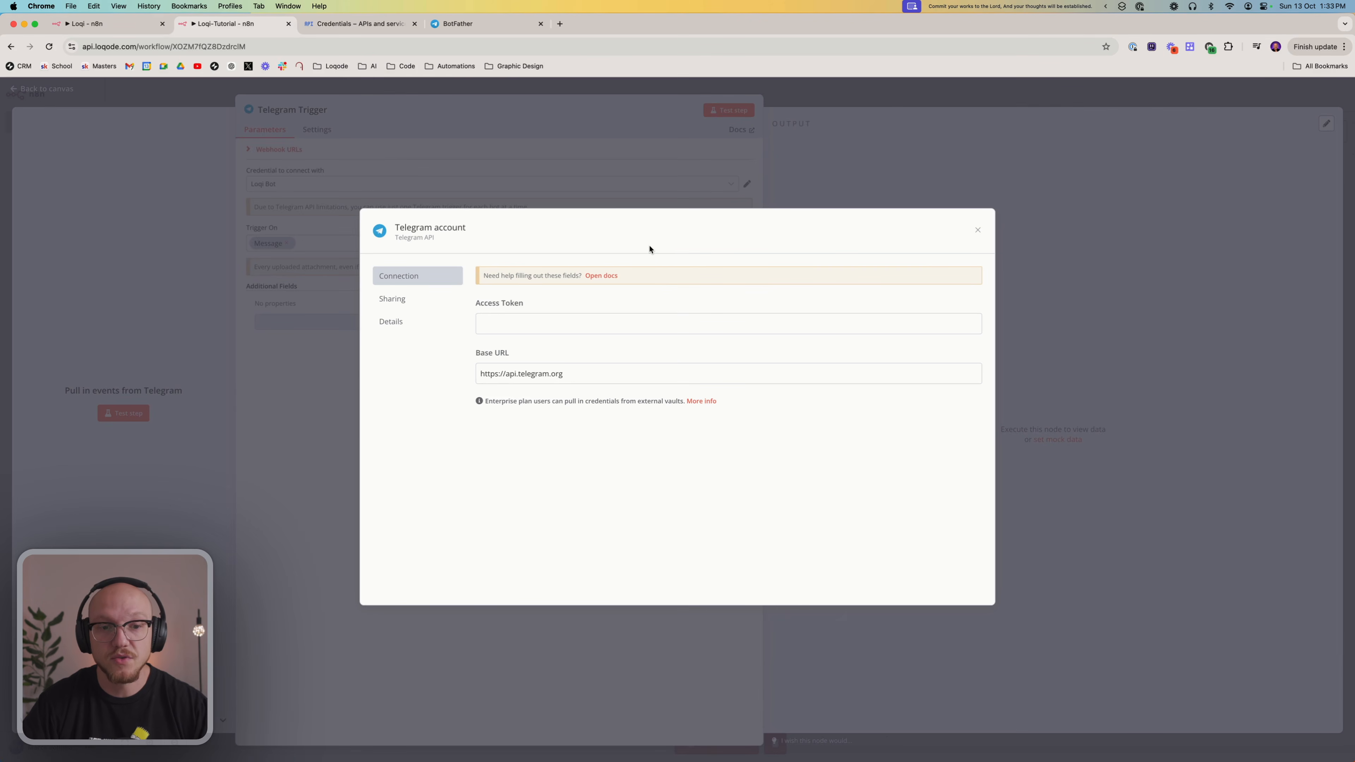
click(521, 328)
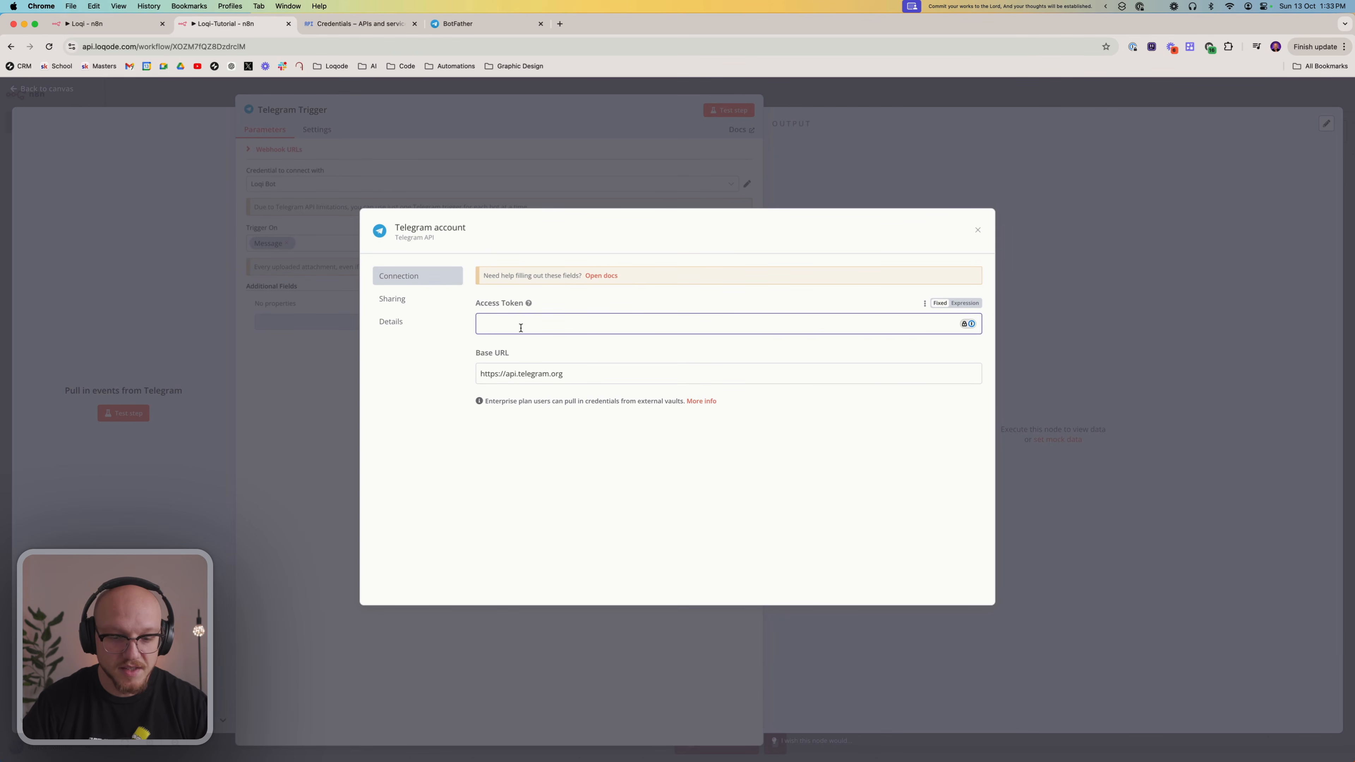
key(super+v)
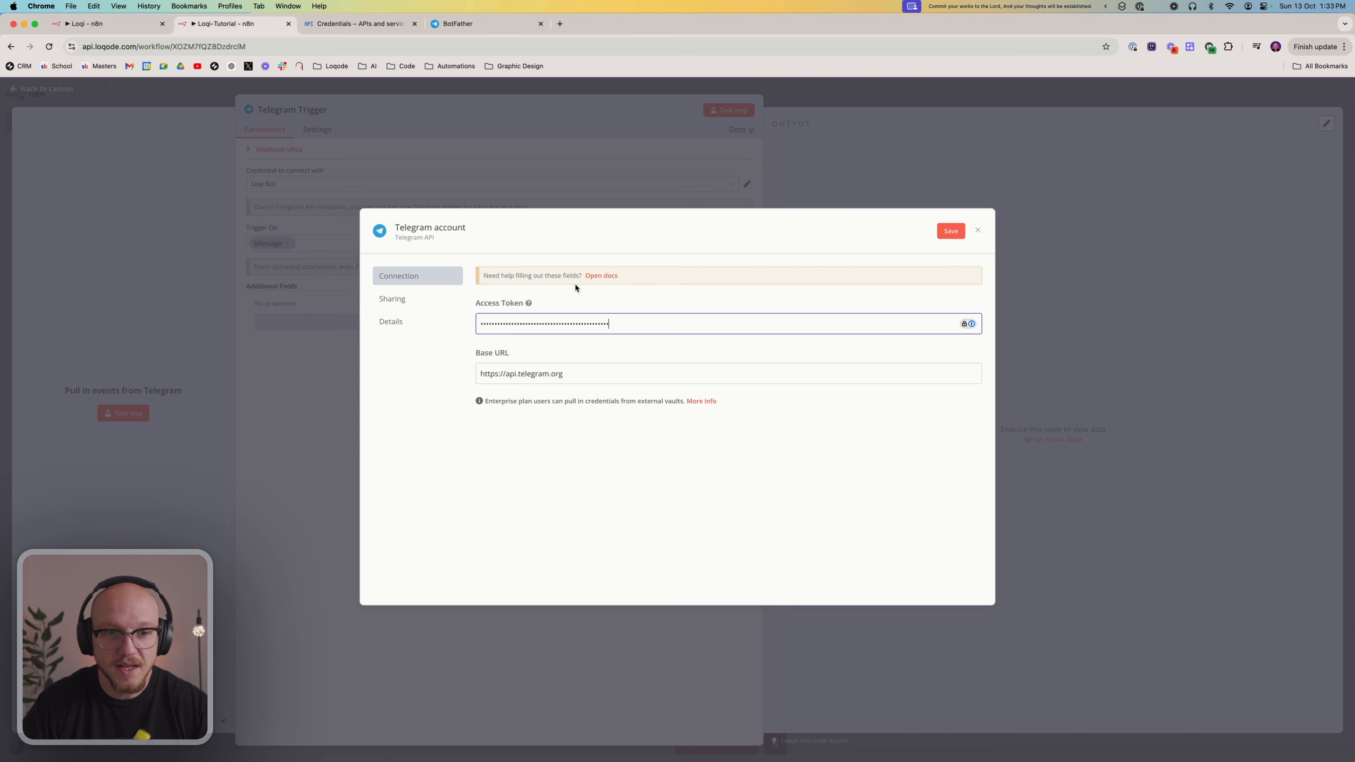
Name the credential Loqode N8N Tutorial Bot, save it and return to the Telegram trigger's settings
click(465, 230)
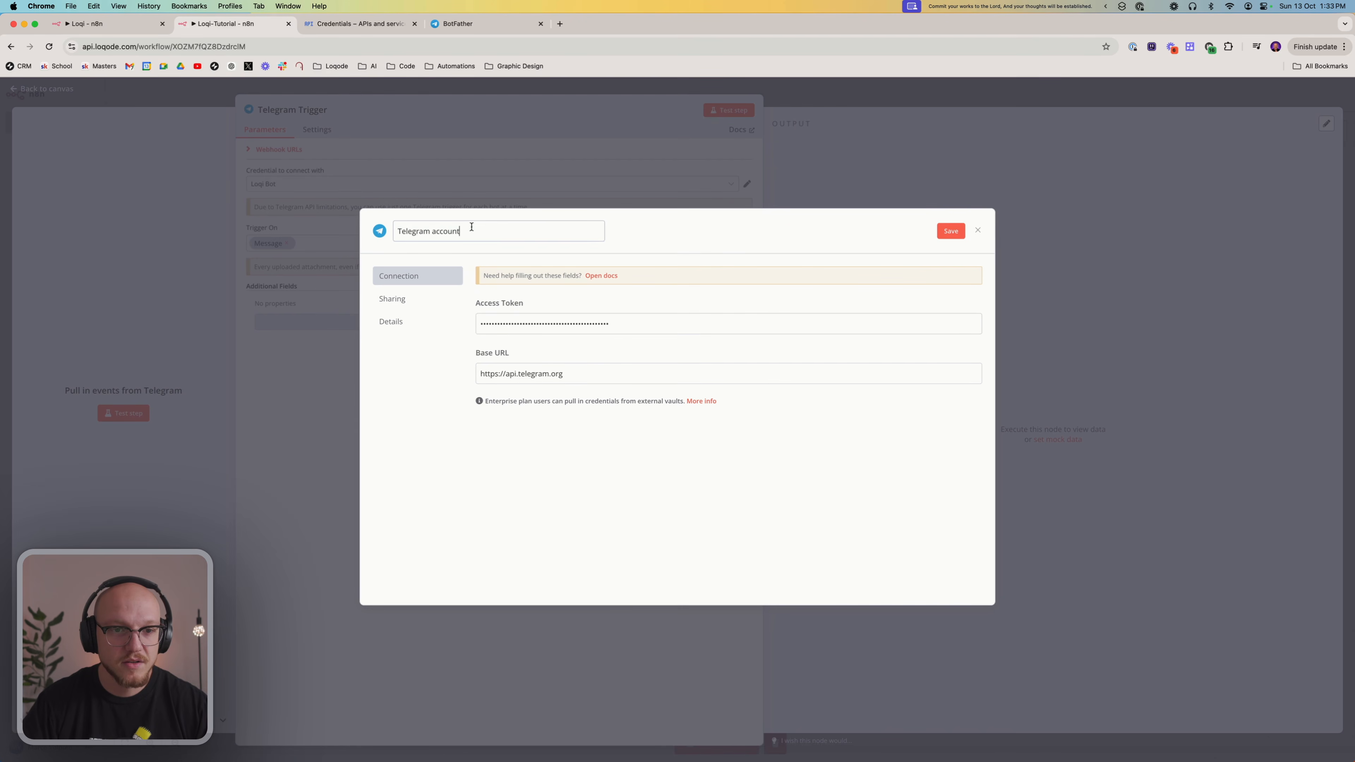
triple_click(437, 236)
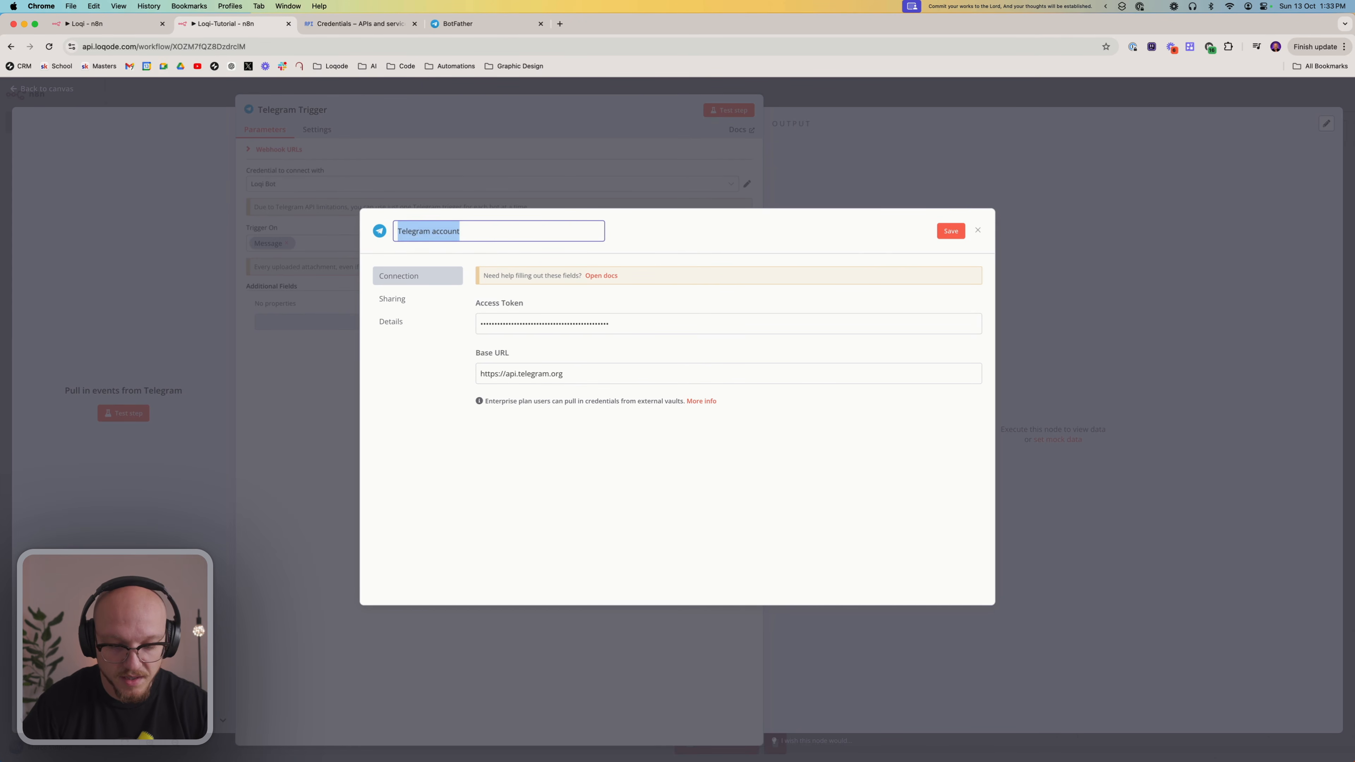
text(Loqode N8N Tutori)
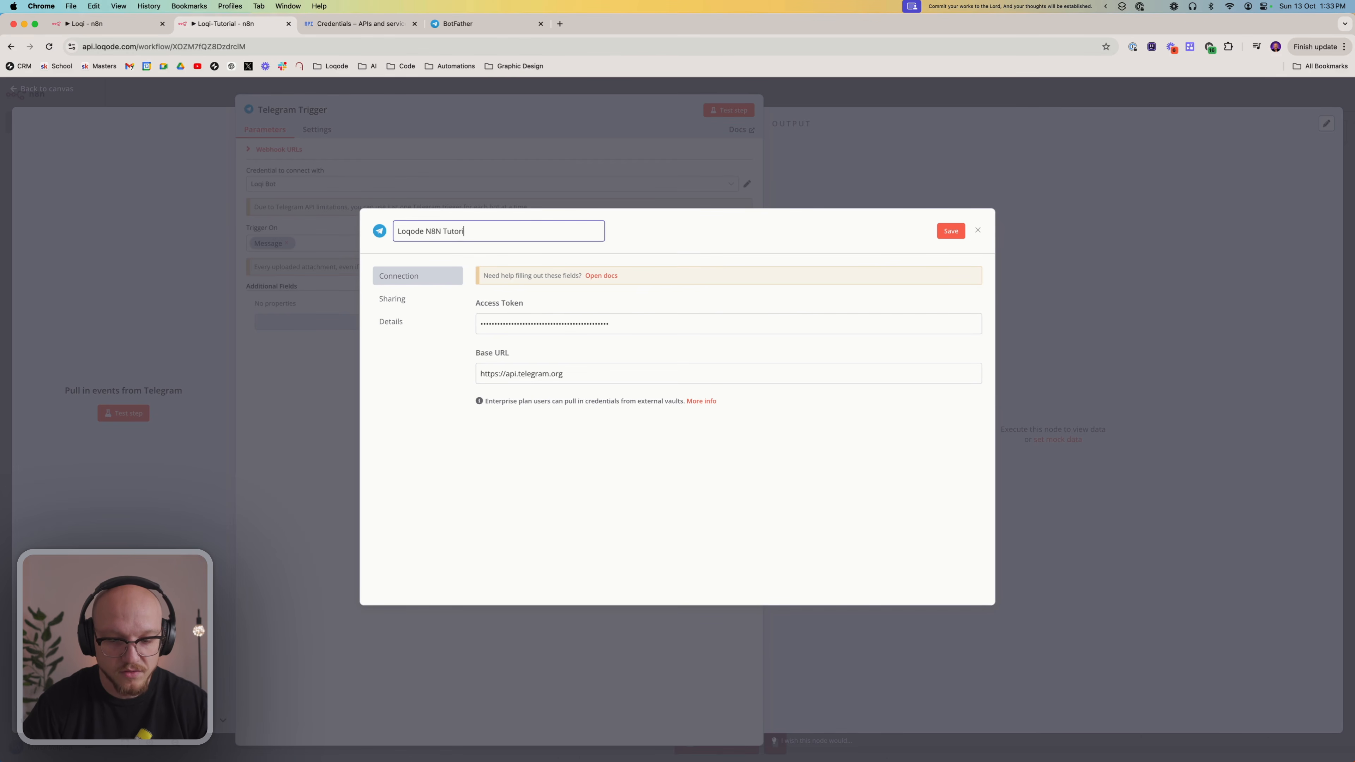
text(al Bot)
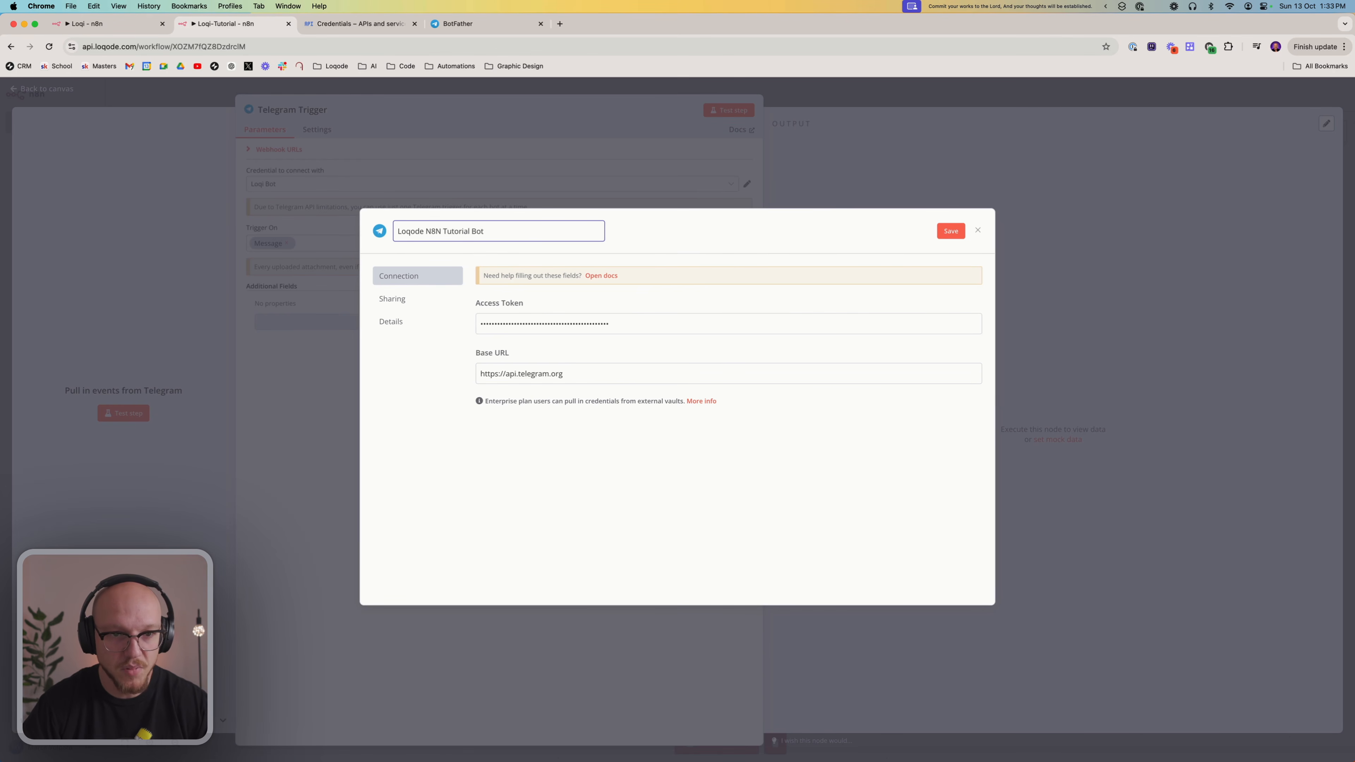
click(941, 232)
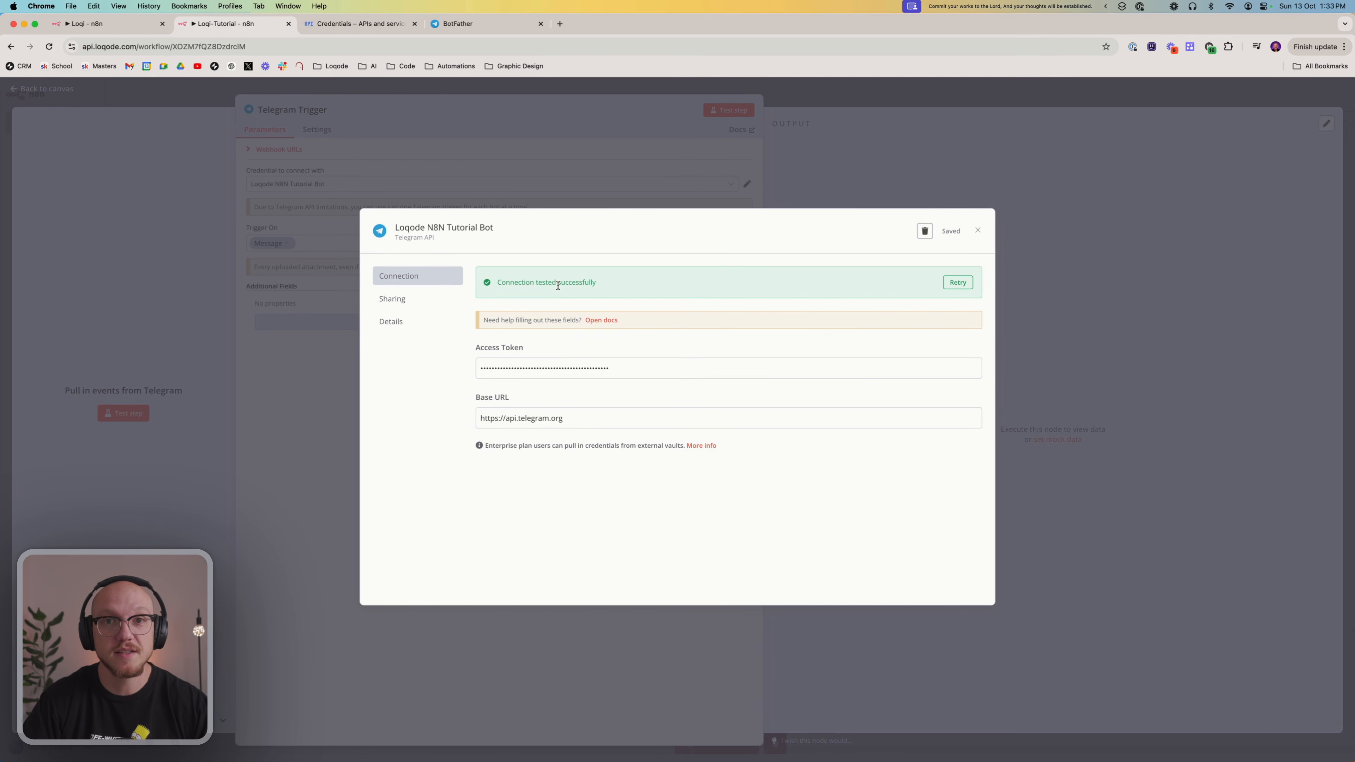
click(978, 231)
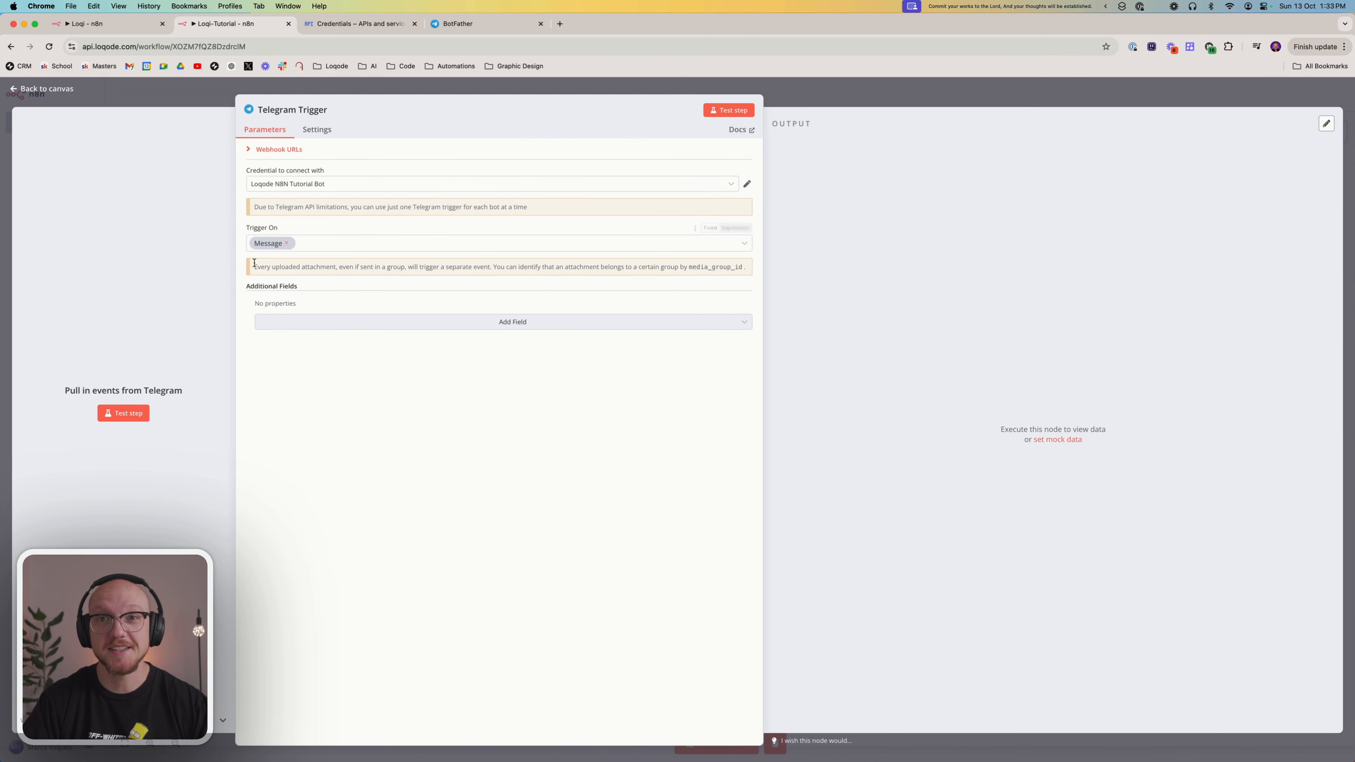
Start listening for a test event, switch to Telegram and start the loqode_n8n_tutorial_bot chat from its BotFather link
click(143, 412)
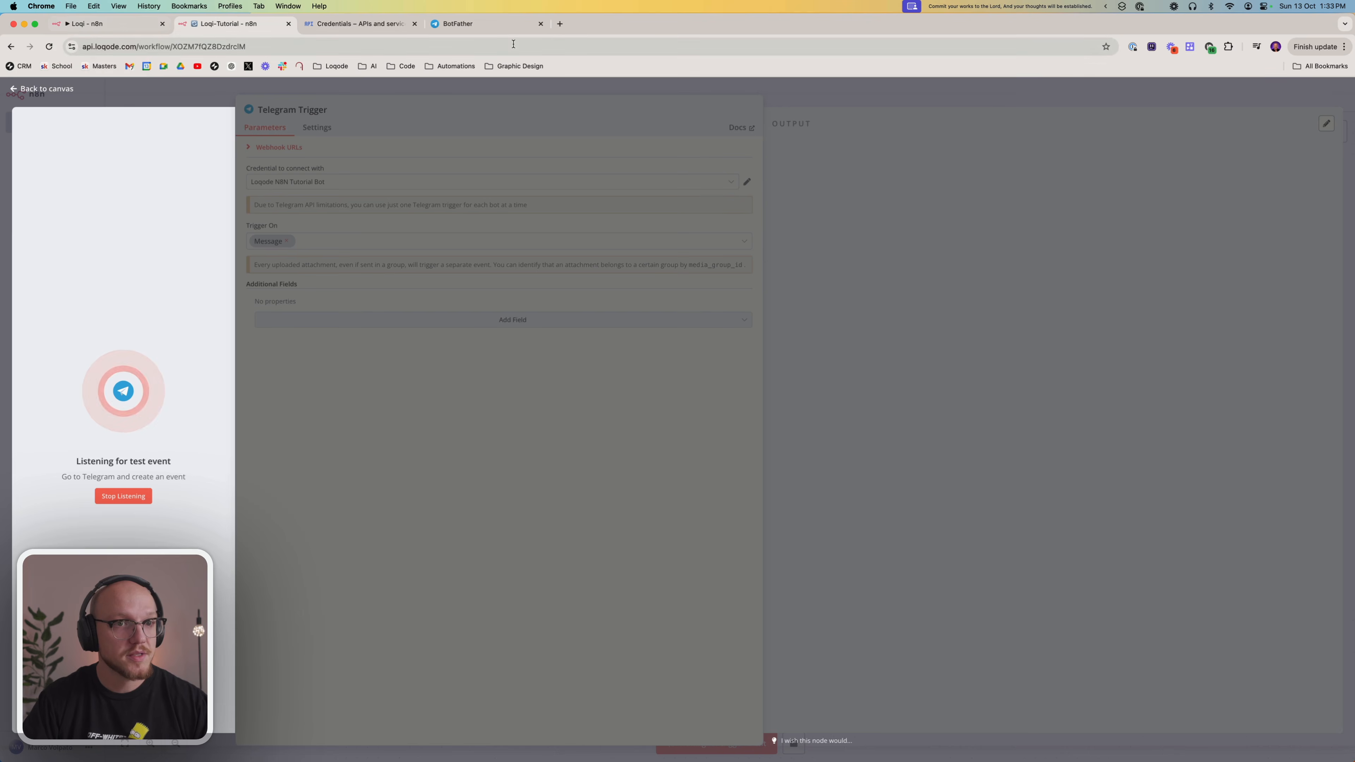
click(481, 24)
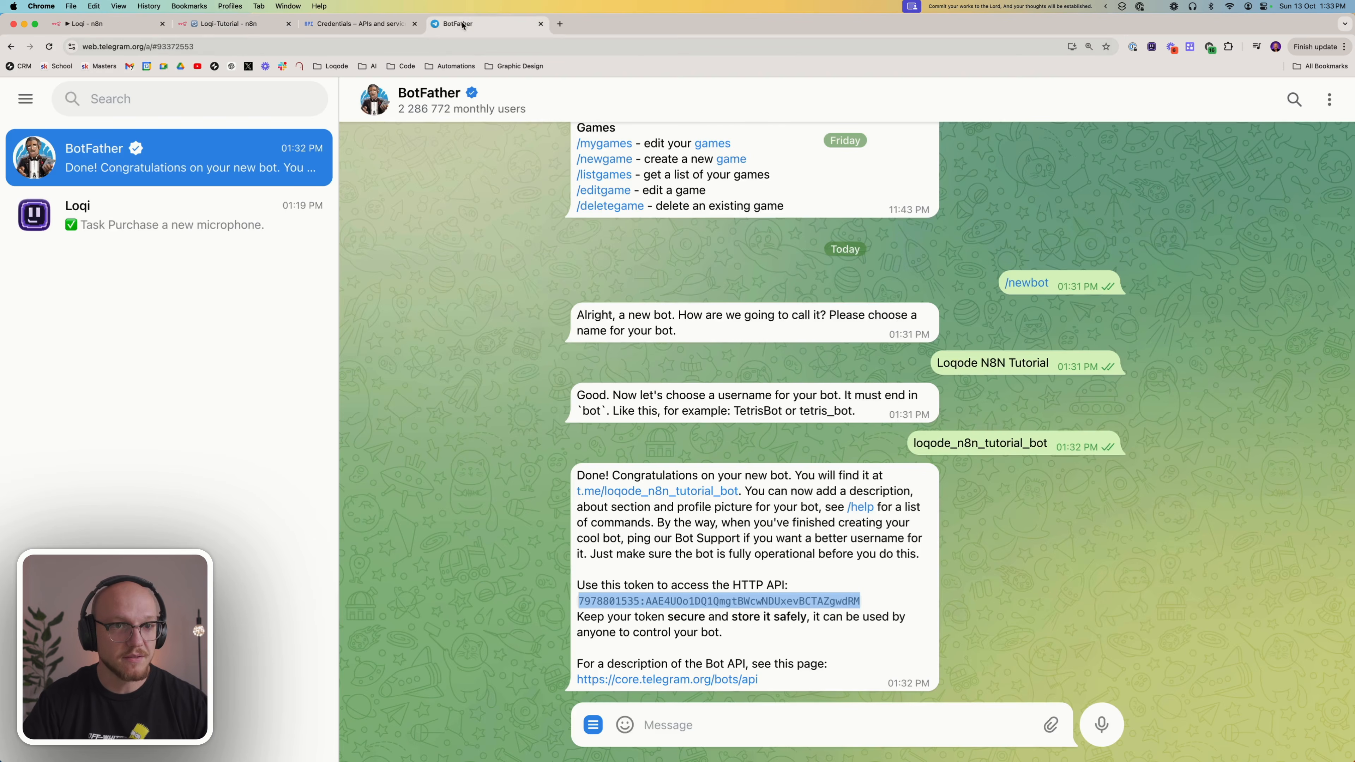
click(707, 511)
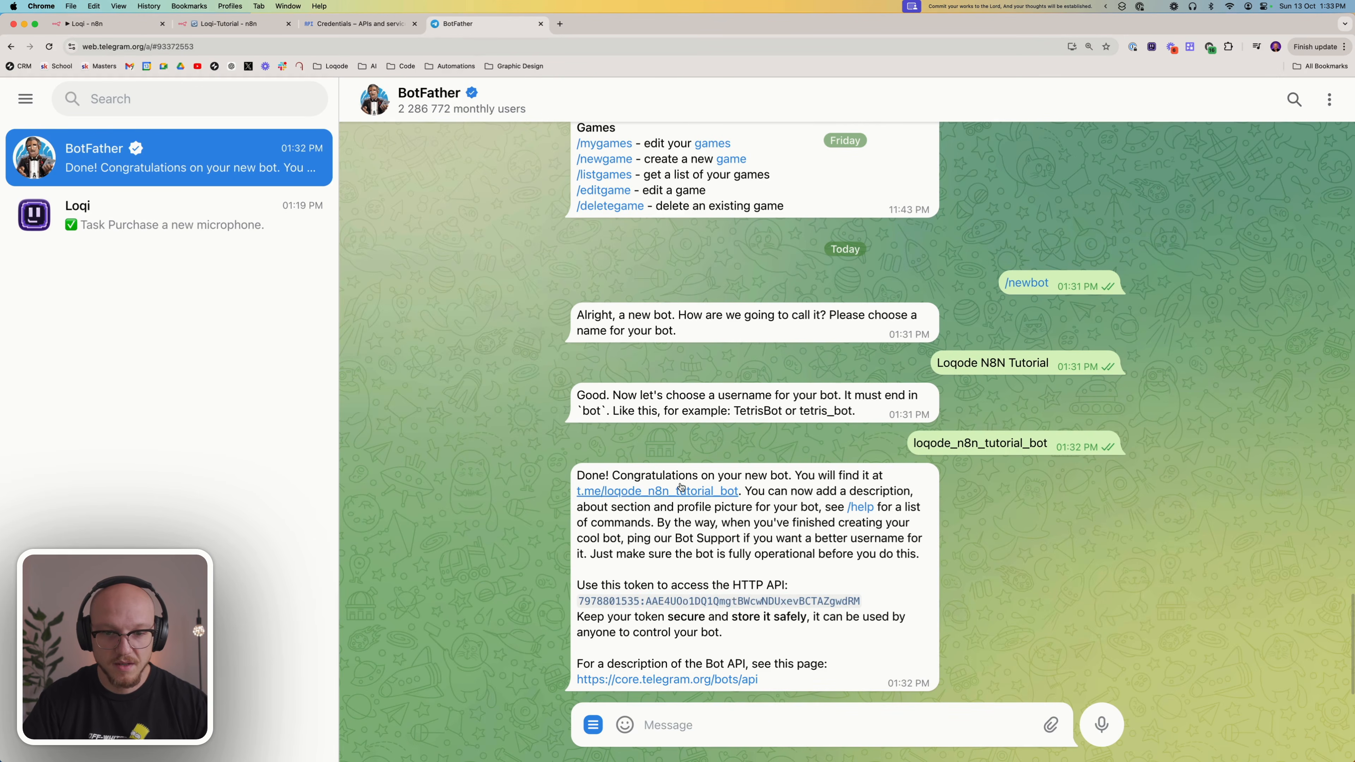
click(638, 491)
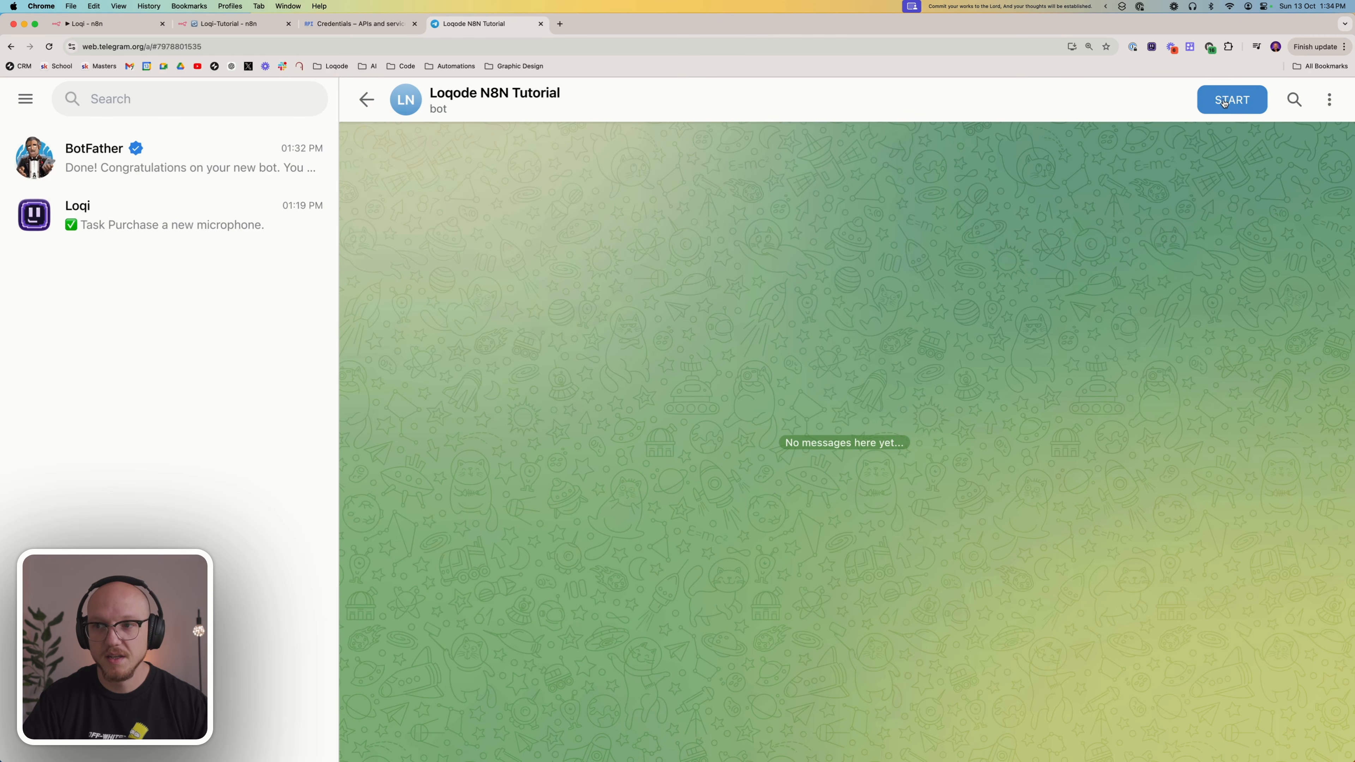
click(1210, 95)
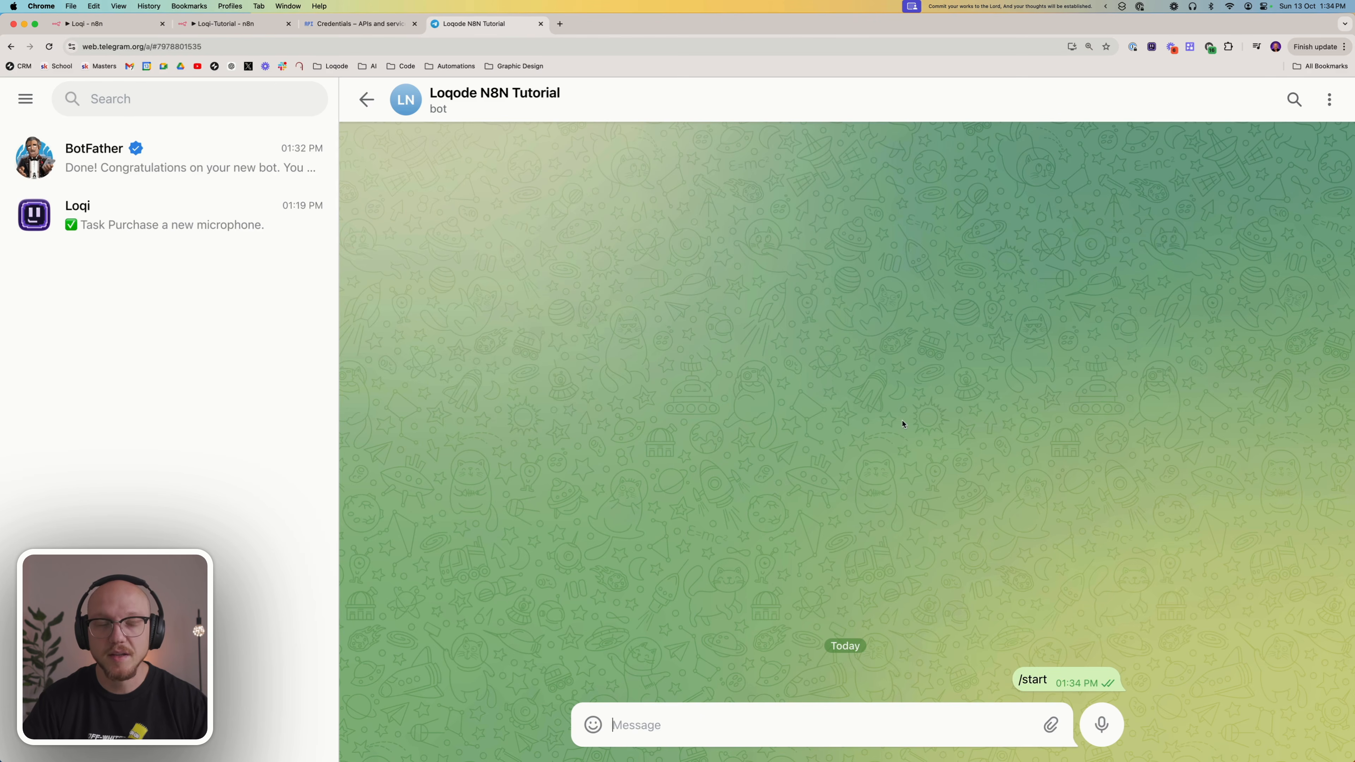
Switch back to the Loqi-Tutorial workflow in n8n and examine the Telegram trigger's output, including the sender and chat ids
click(220, 31)
drag(952, 190, 1082, 433)
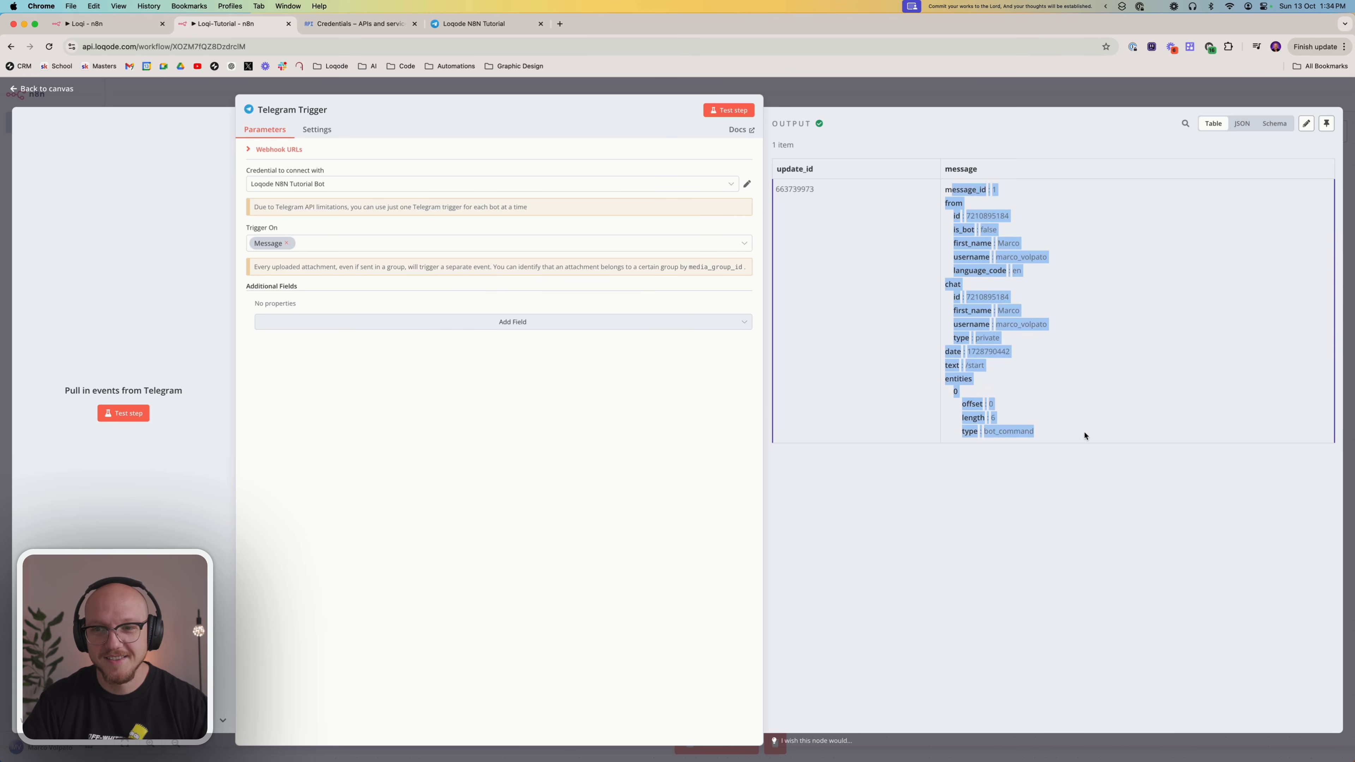
click(938, 547)
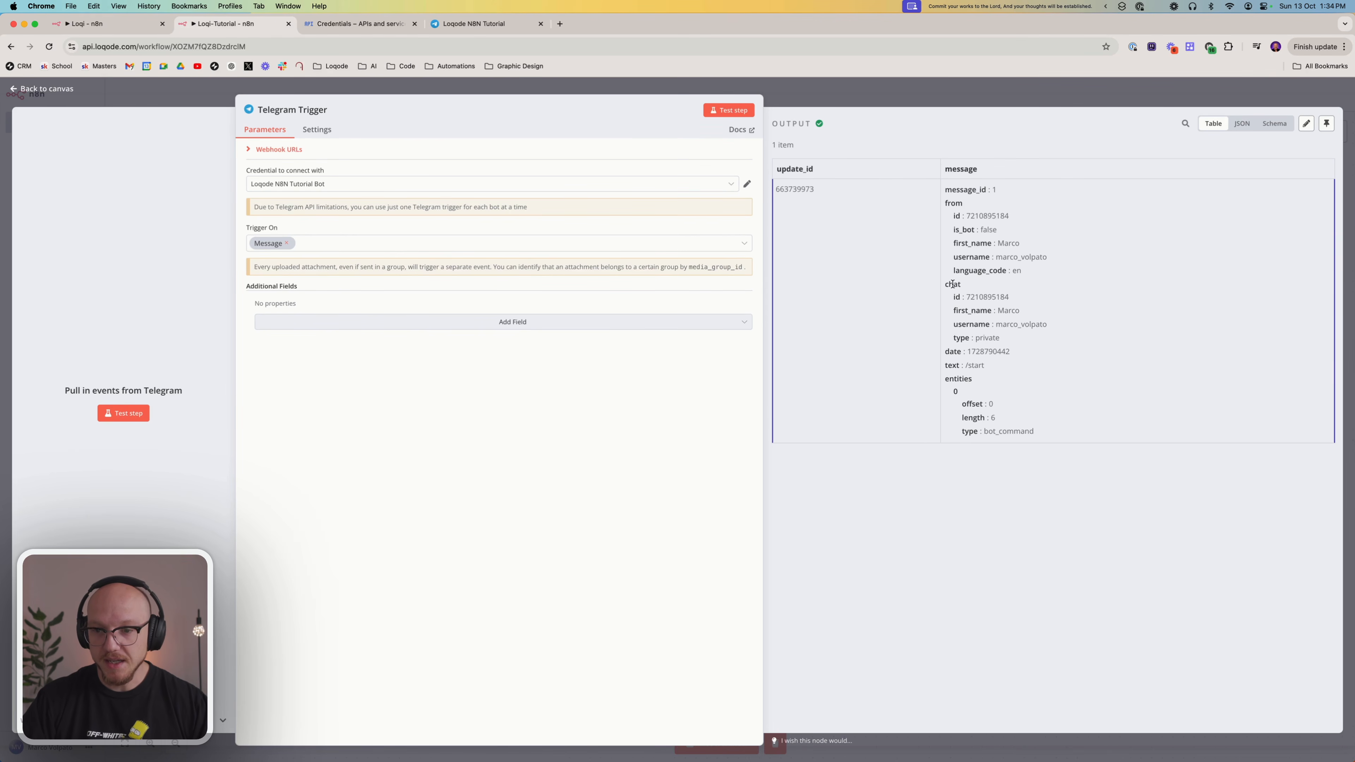
double_click(984, 297)
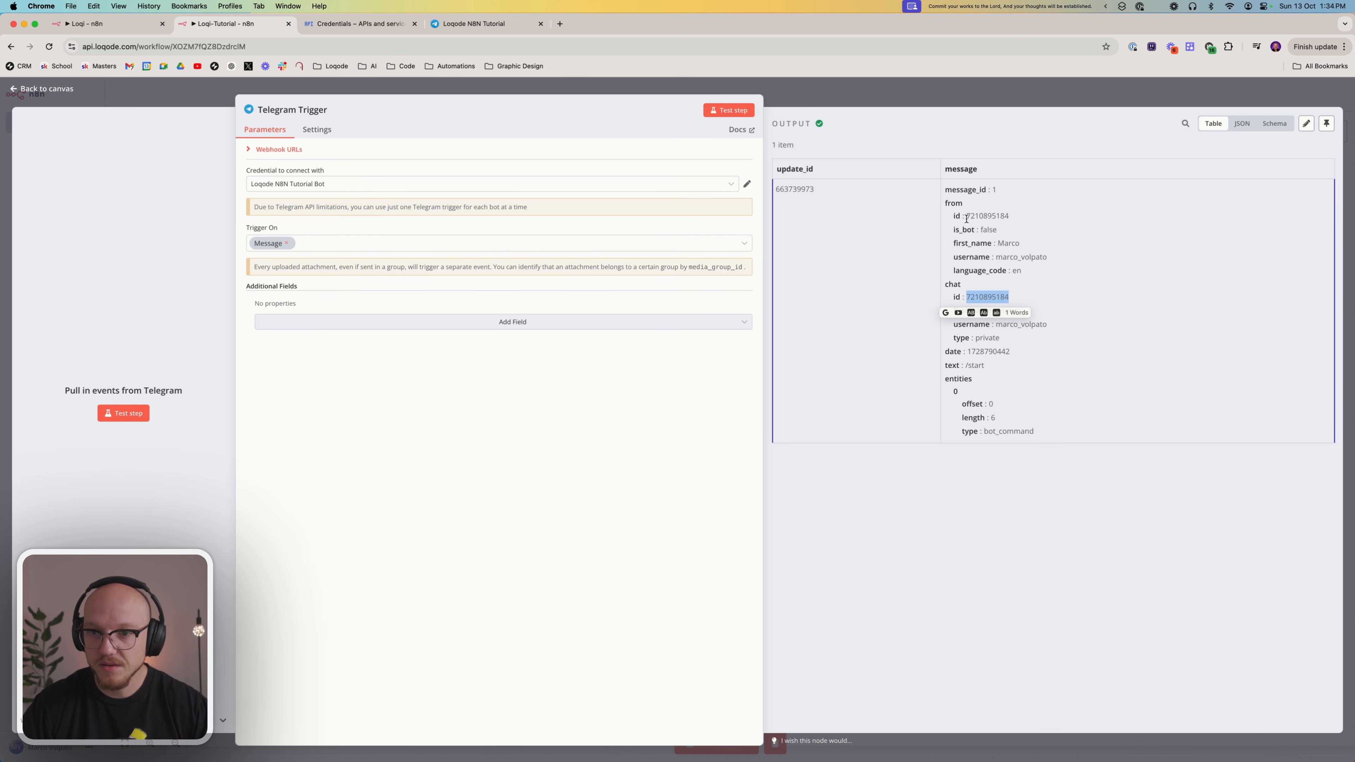
click(988, 293)
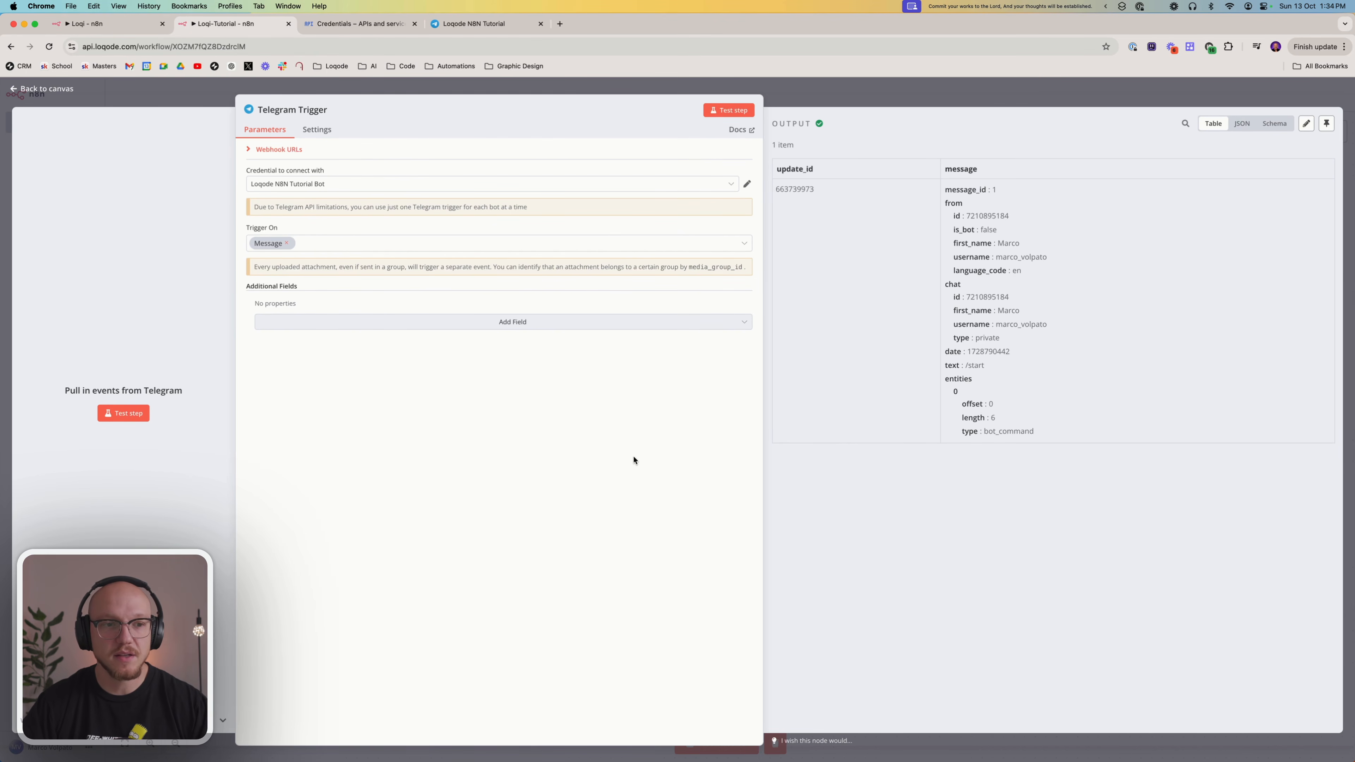
click(851, 93)
Copy the webhook's Edit Fields node, paste the duplicate beneath it and connect it to the Telegram Trigger
drag(478, 571, 367, 462)
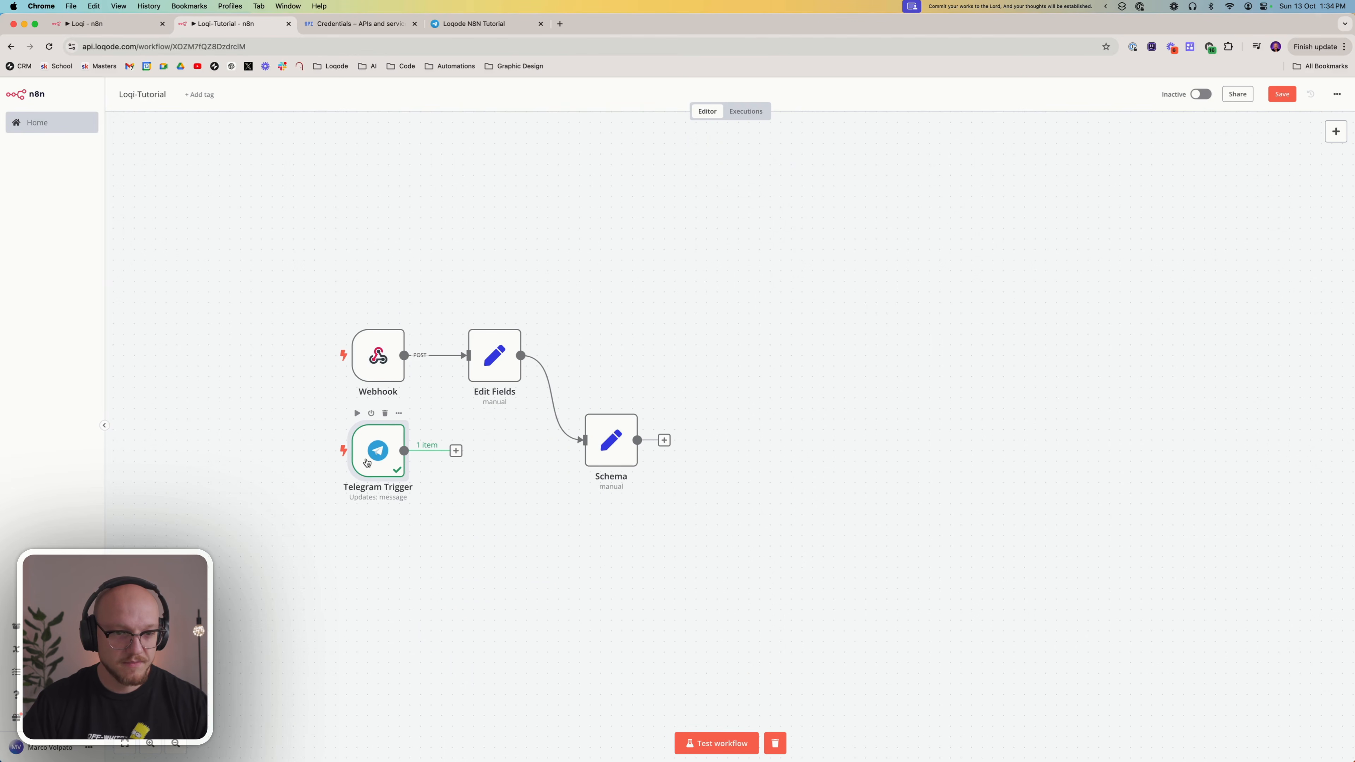
right_click(493, 357)
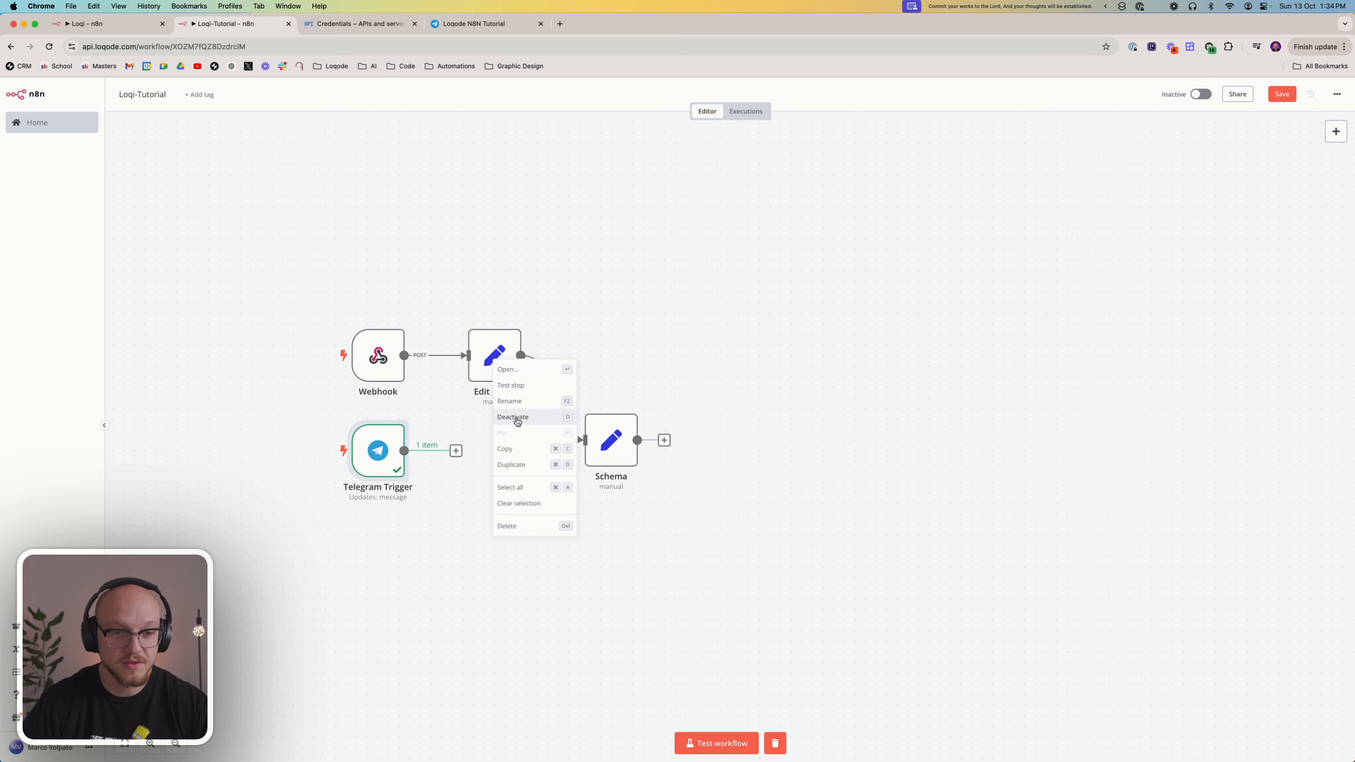
click(514, 449)
right_click(505, 475)
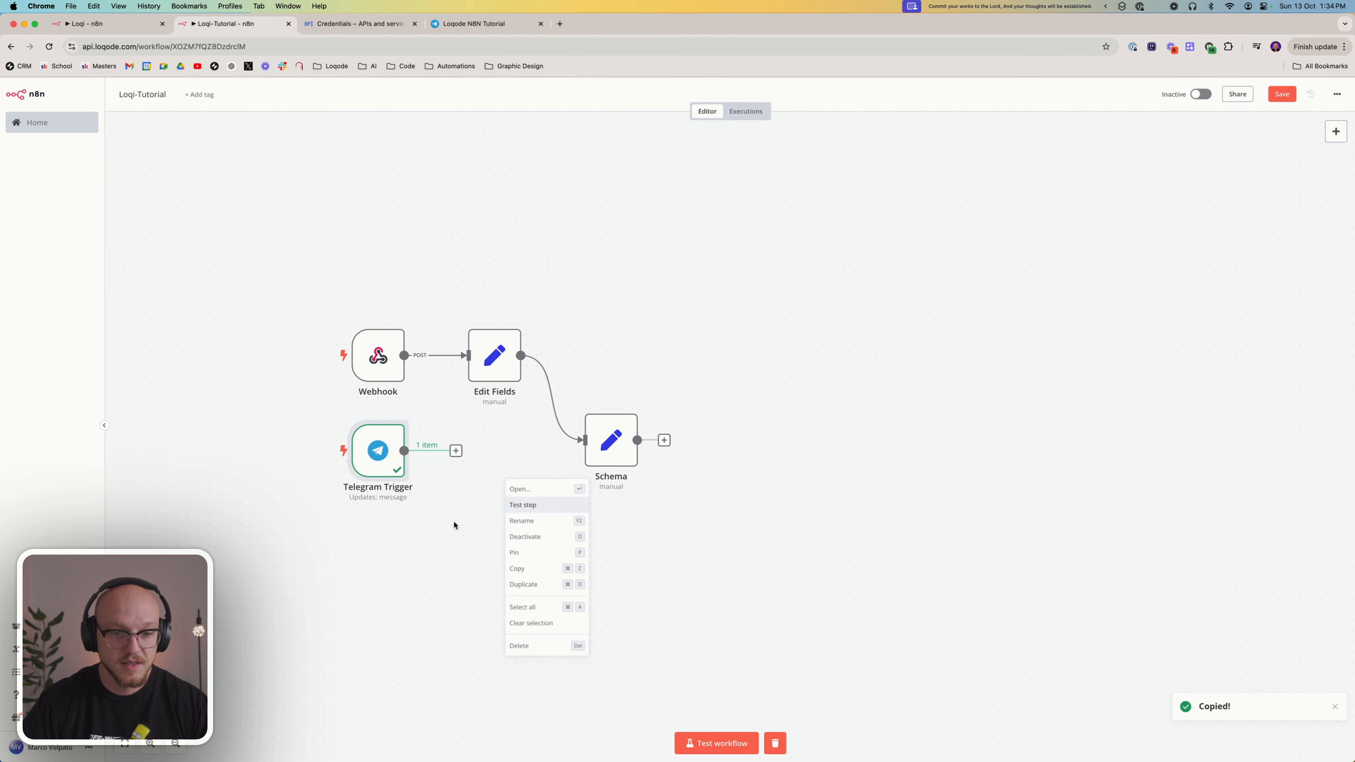
click(470, 547)
key(cmd+v)
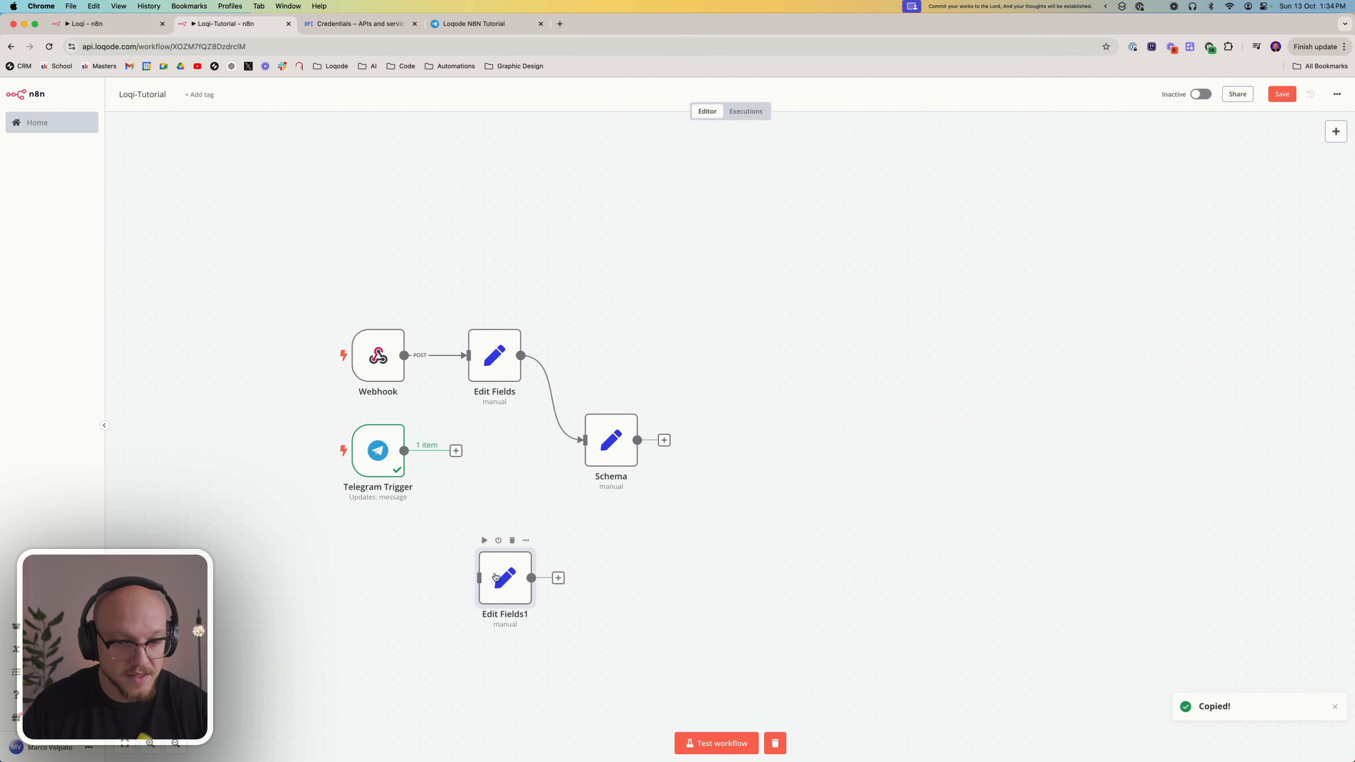
drag(499, 585, 472, 453)
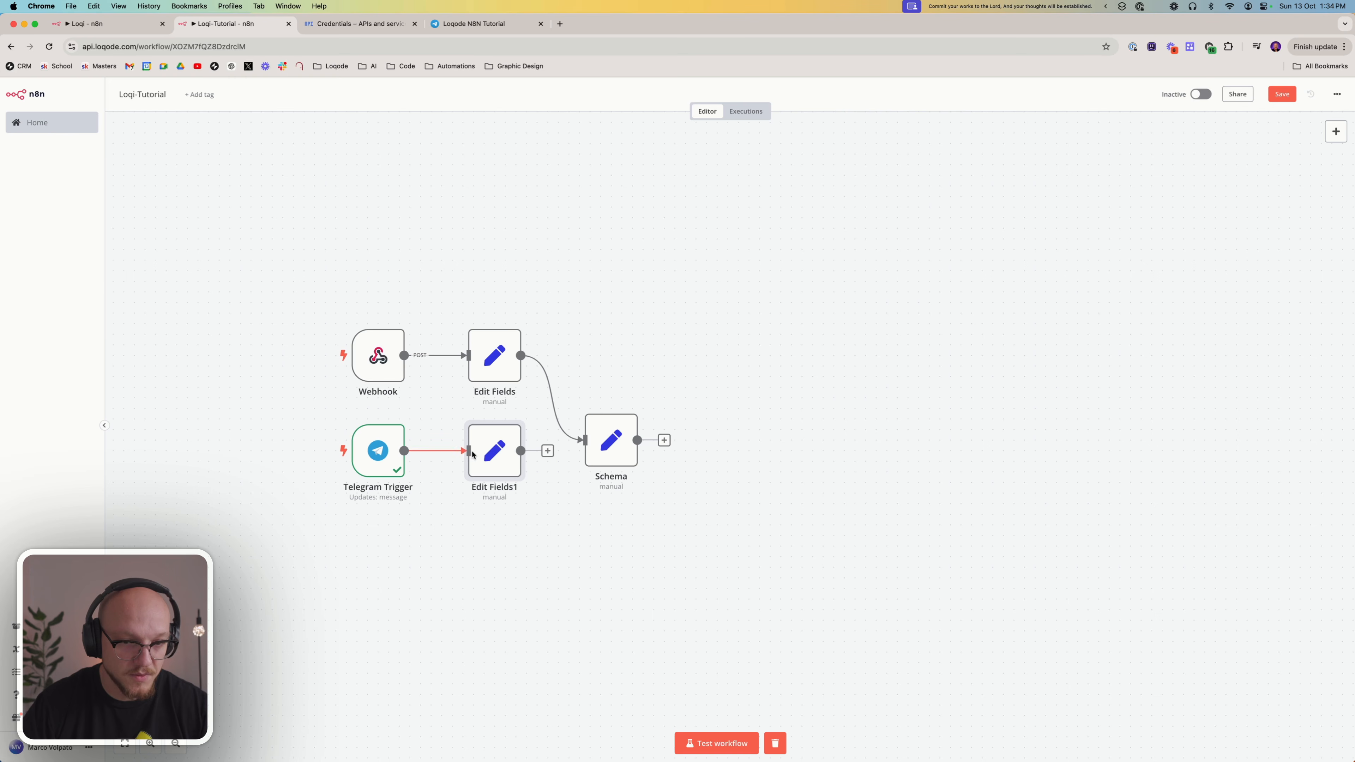
Map the duplicated node's message field to the Telegram message text with {{ $json.message.text }}
double_click(491, 454)
click(819, 218)
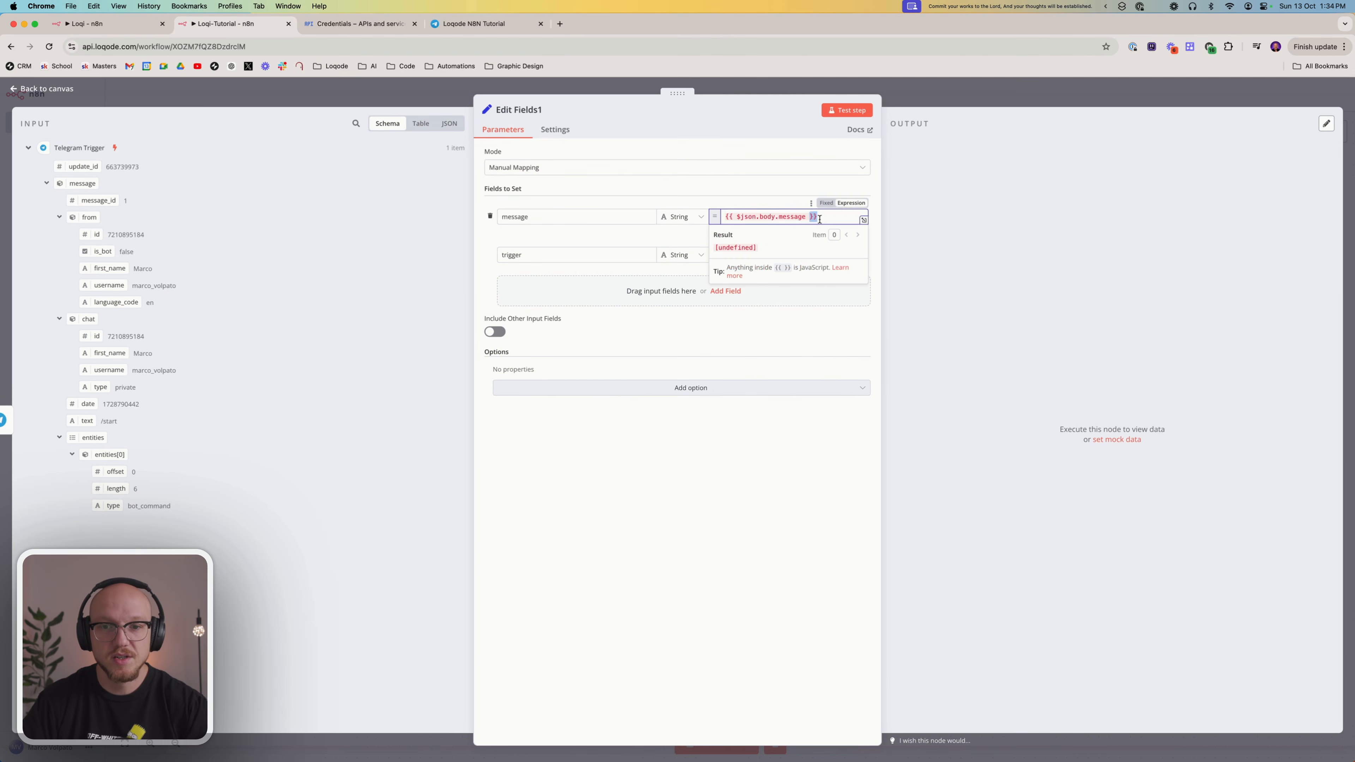
triple_click(819, 218)
key(BackSpace)
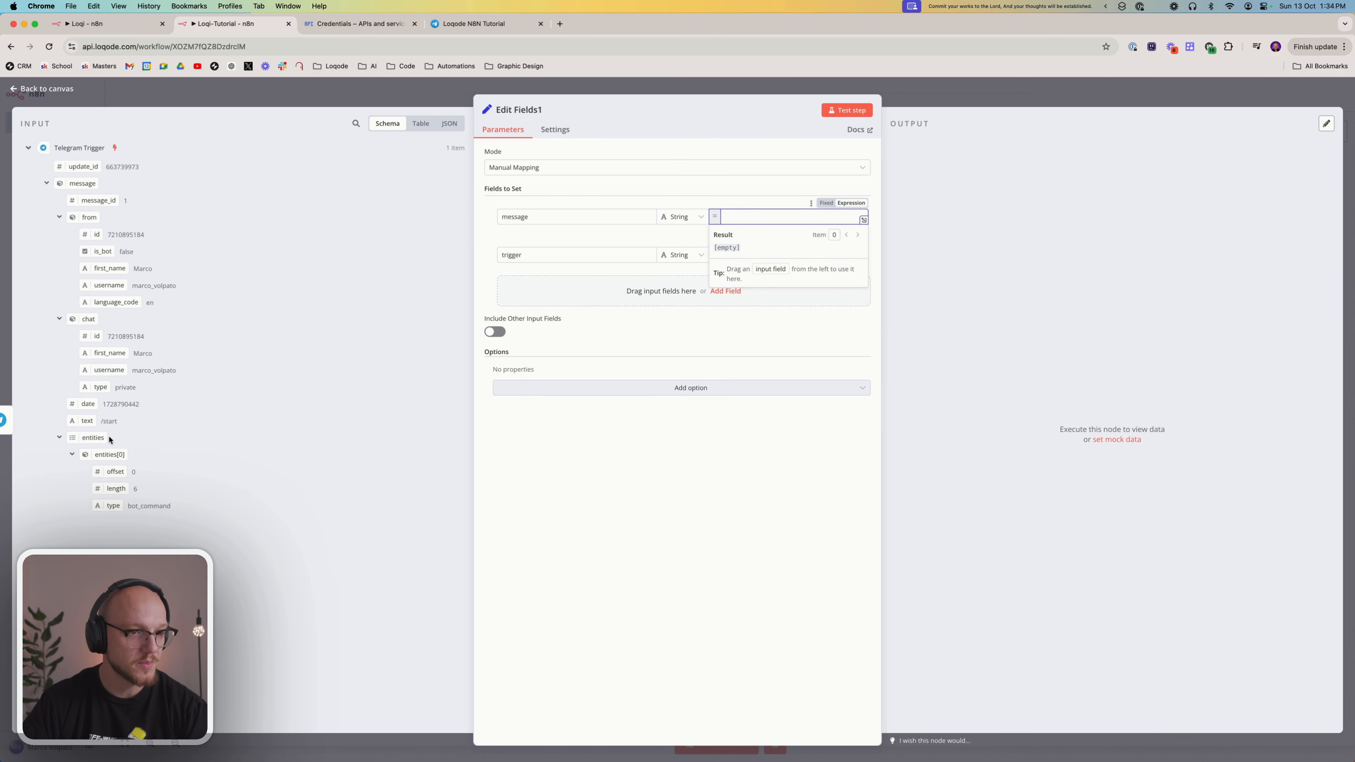
drag(86, 420, 801, 217)
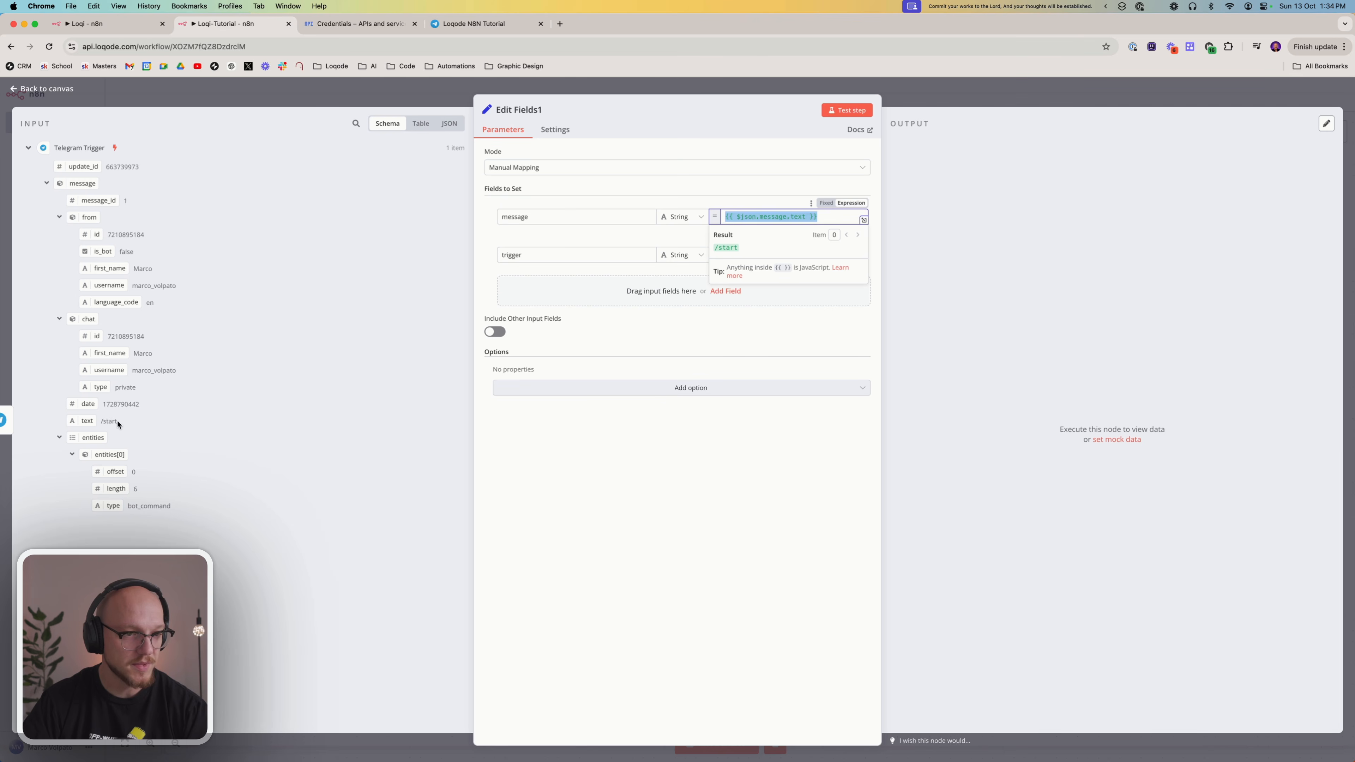
click(730, 514)
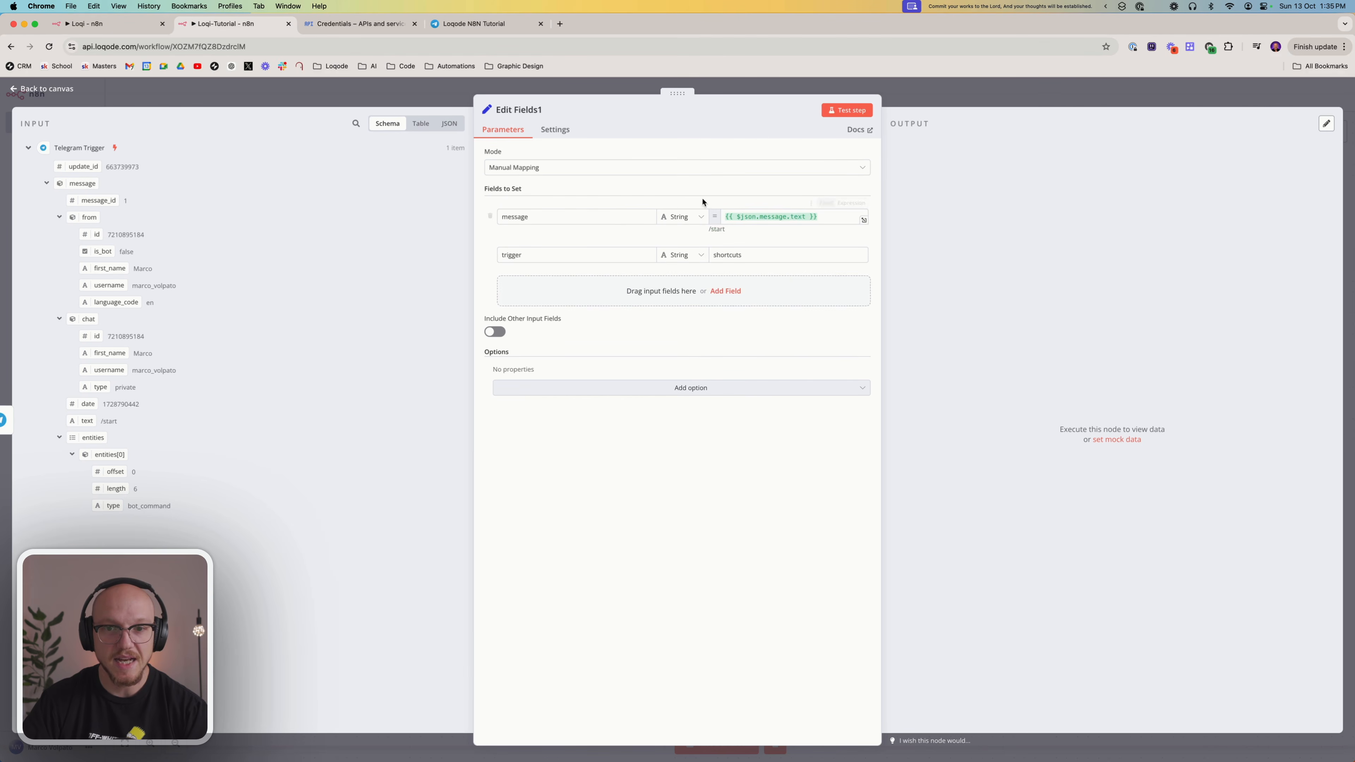
Set the trigger field of the Telegram branch's Edit Fields node to telegram, test the node and close it
double_click(758, 260)
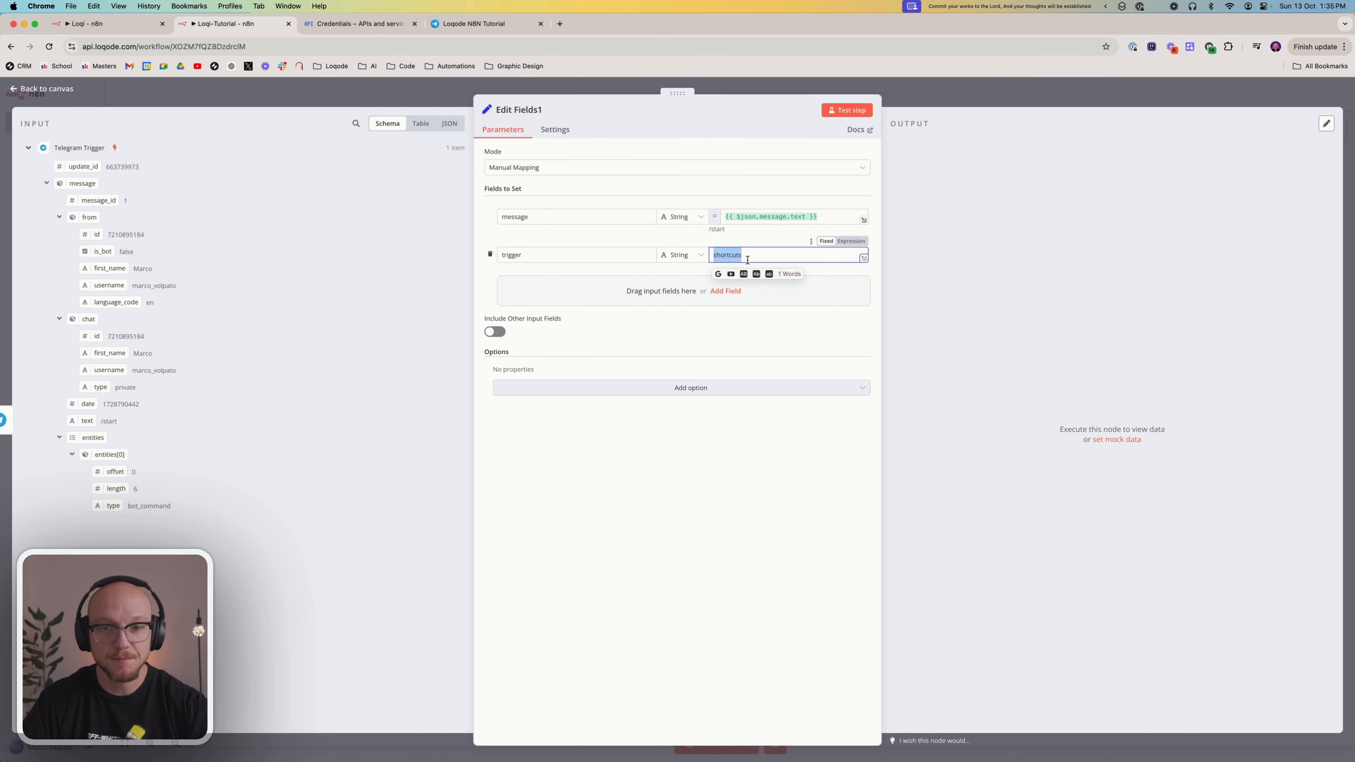
text(telegram)
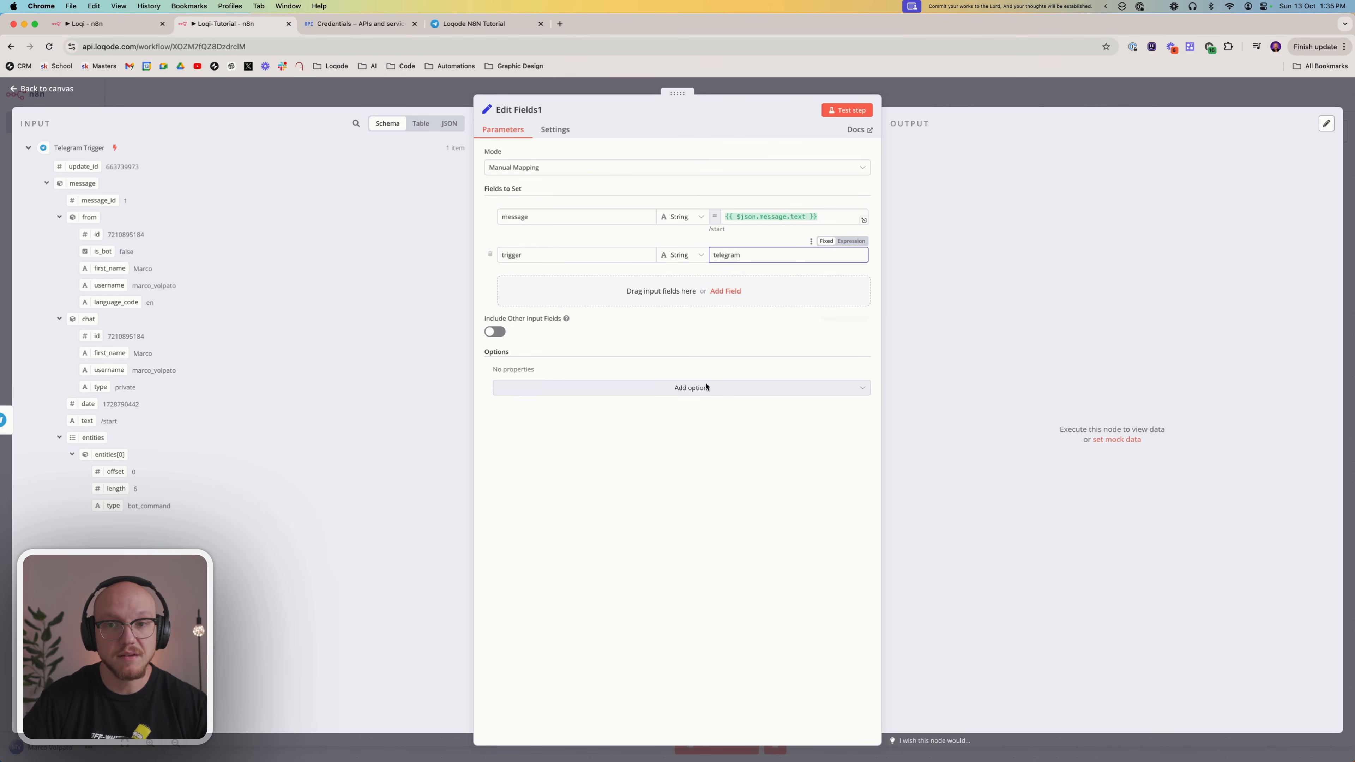
click(842, 110)
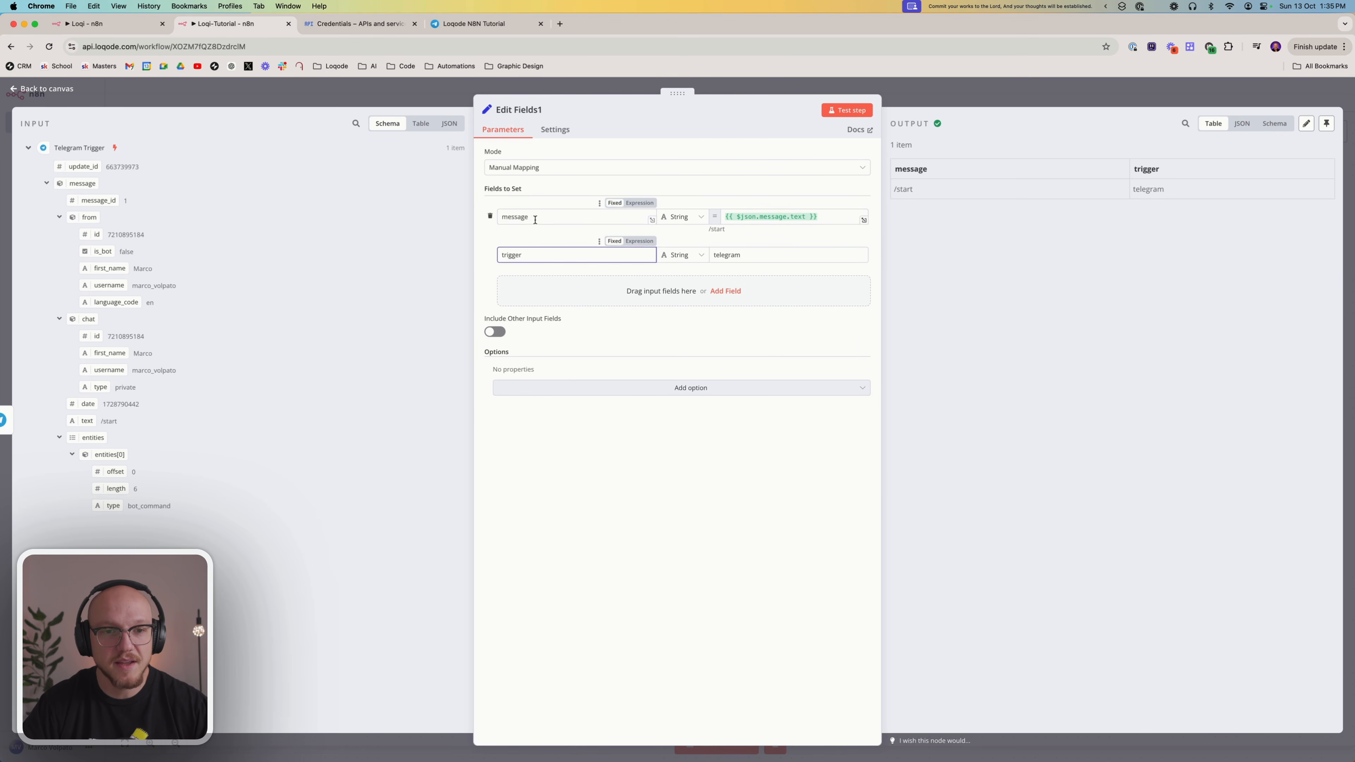
click(538, 217)
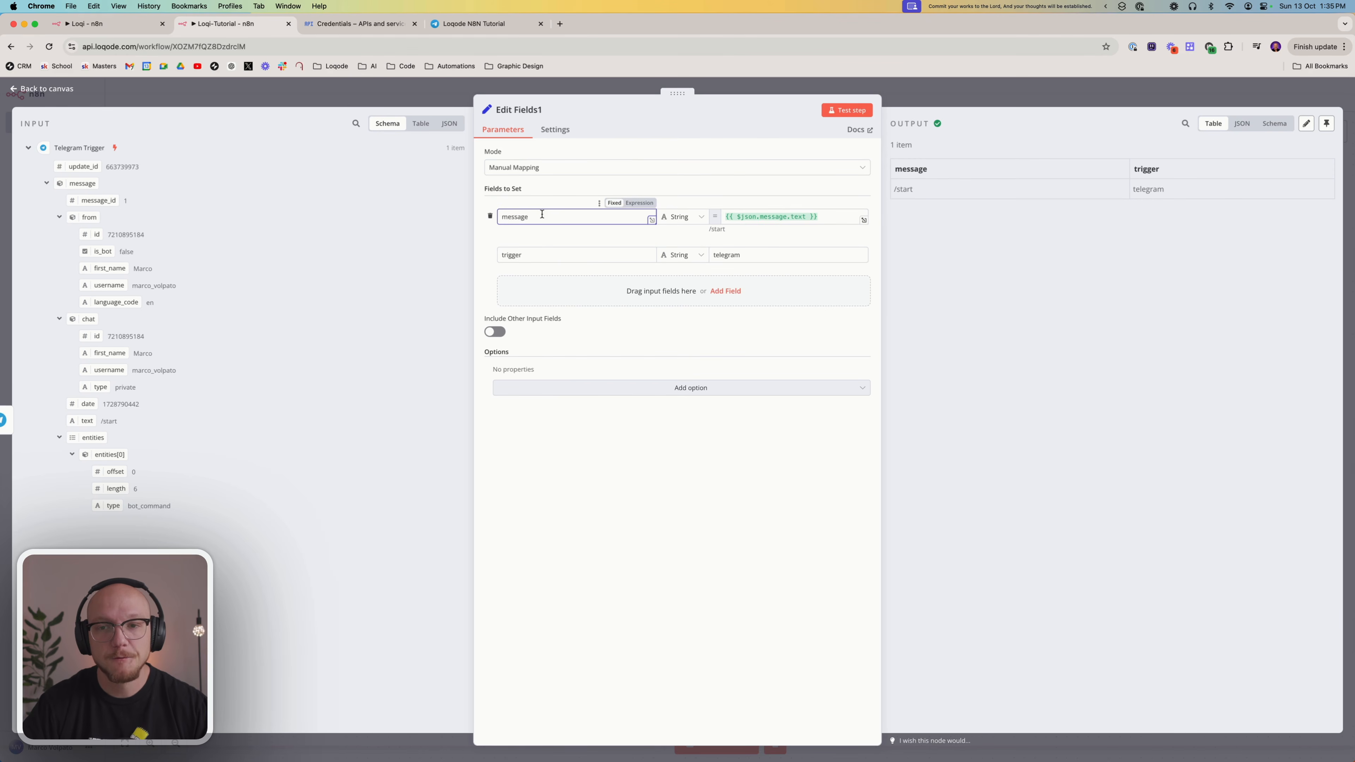
key(Escape)
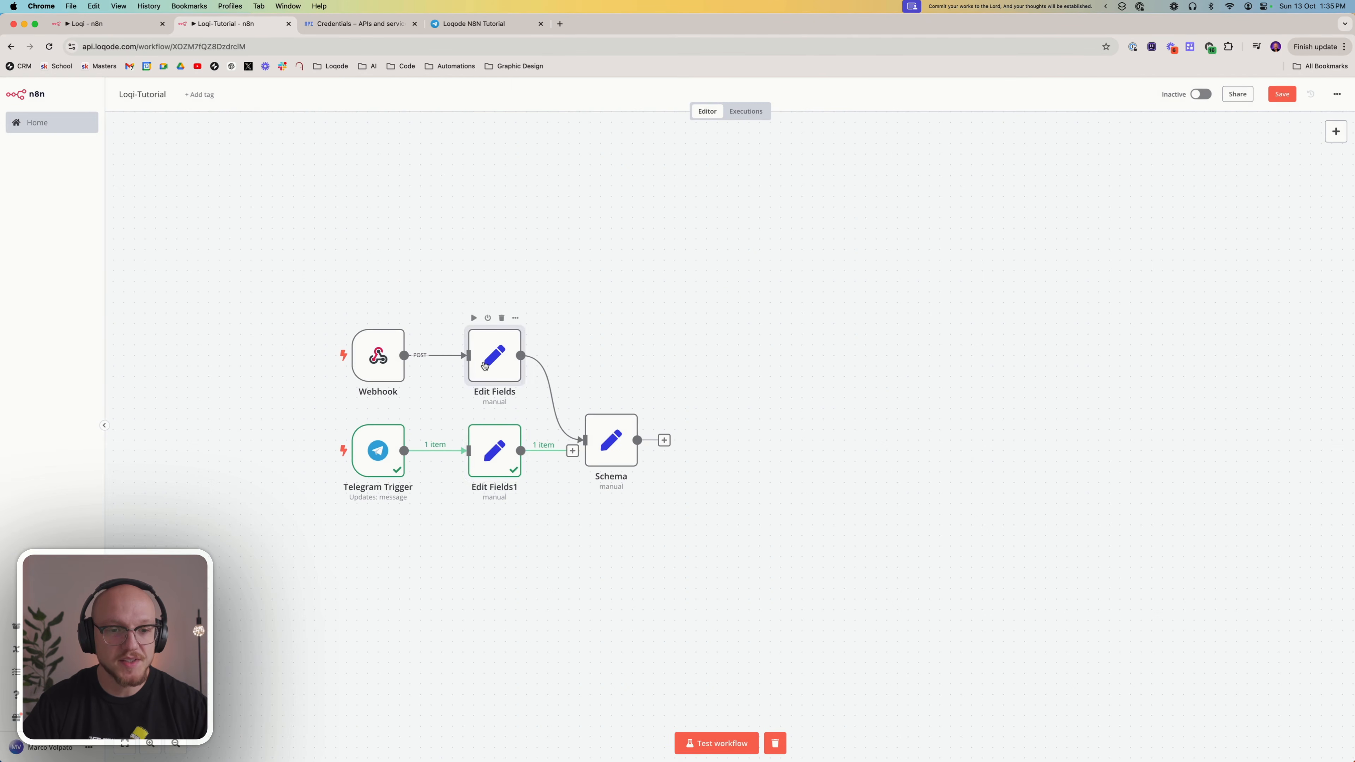
Review the message and trigger fields in the webhook branch's Edit Fields node and return to the canvas
double_click(484, 365)
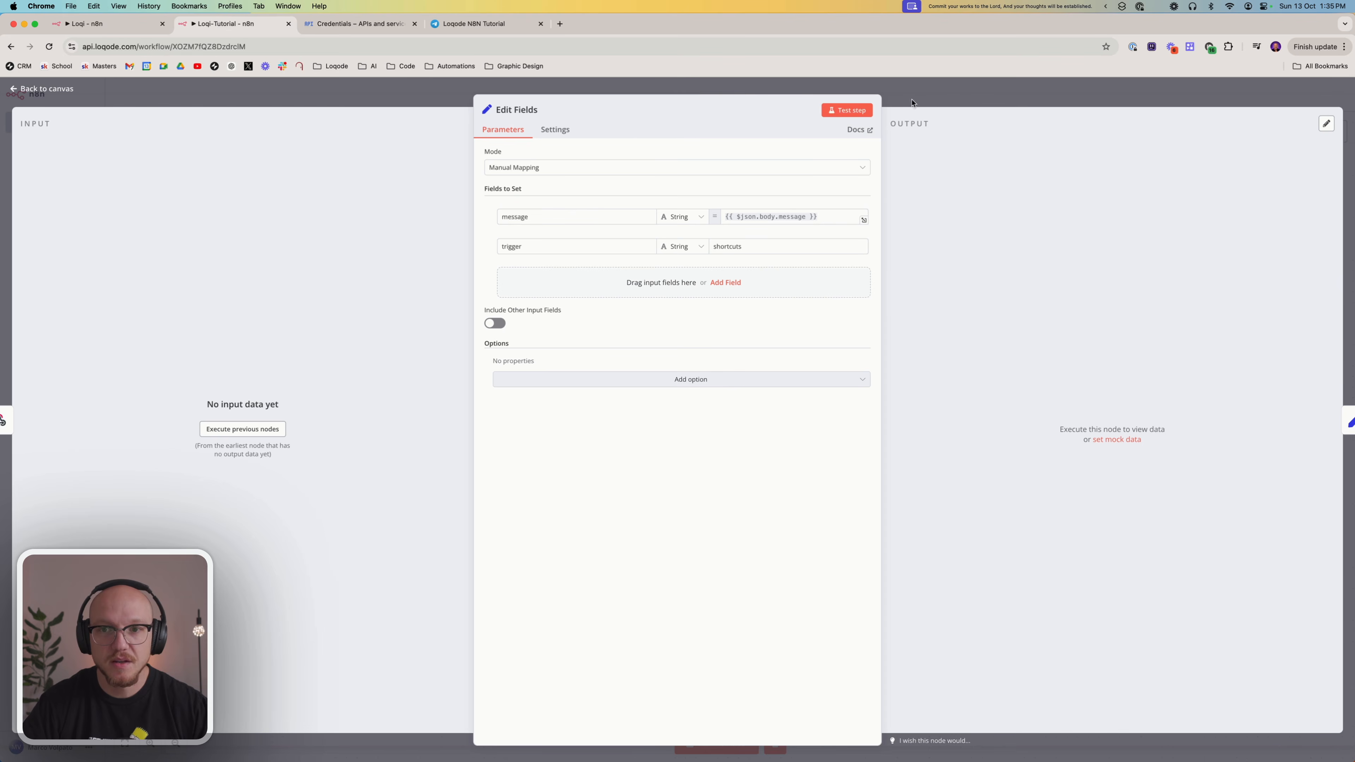
click(911, 102)
drag(292, 275, 445, 409)
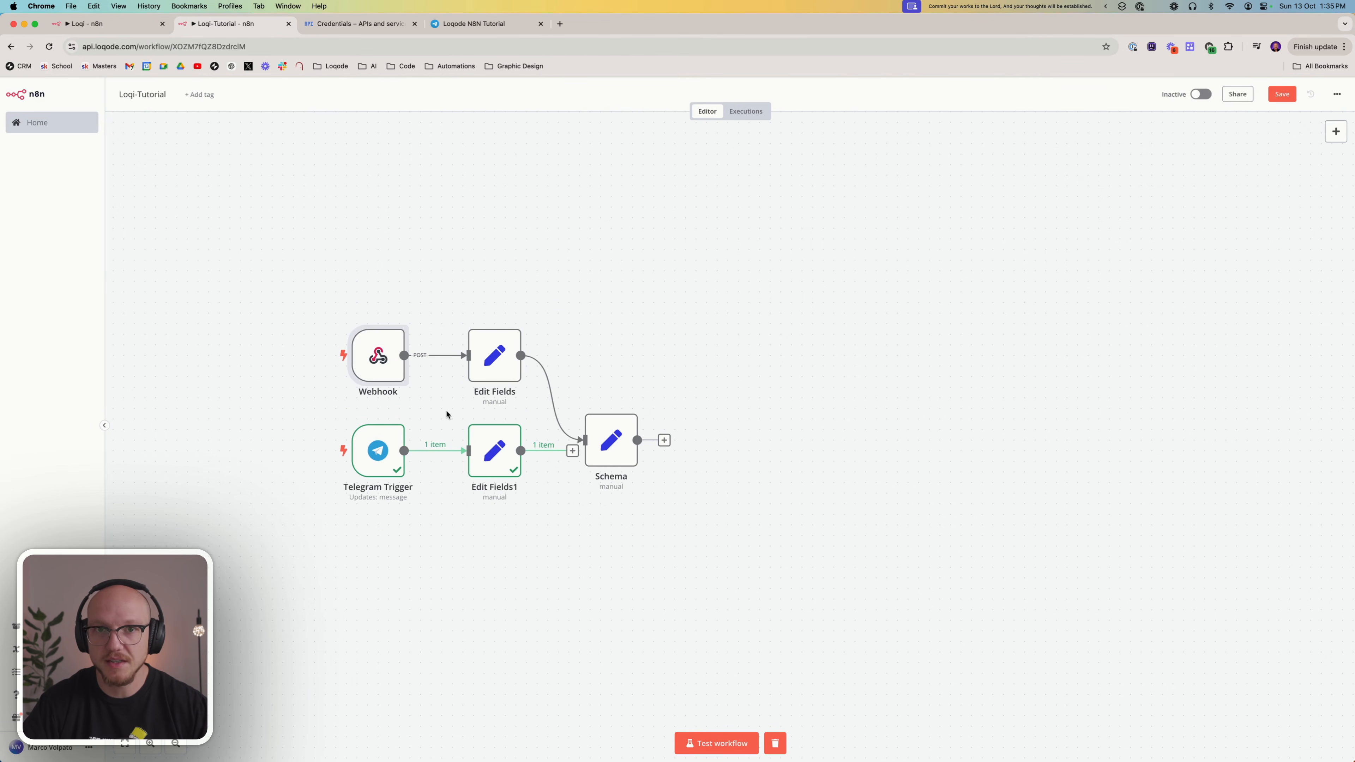
Connect the Telegram branch's Edit Fields node to the Schema node
drag(408, 551, 305, 410)
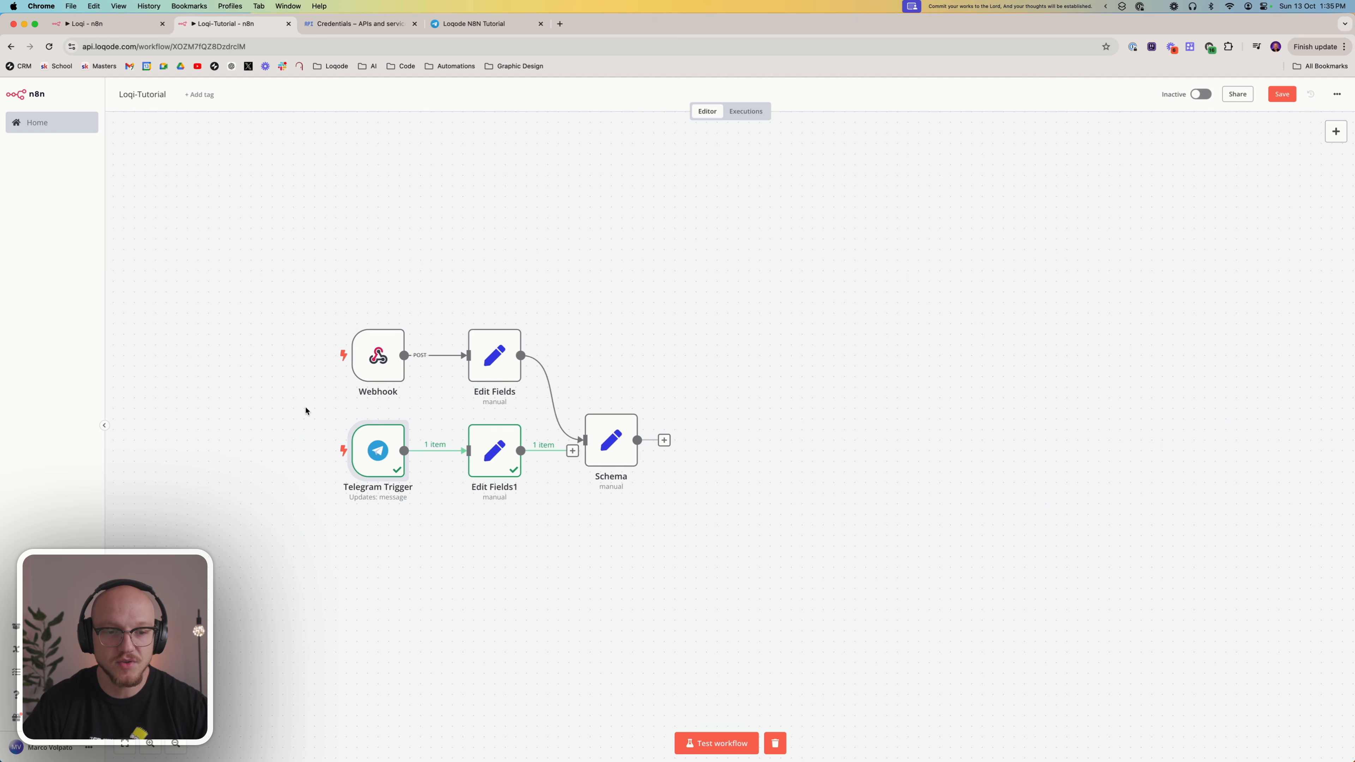
click(604, 443)
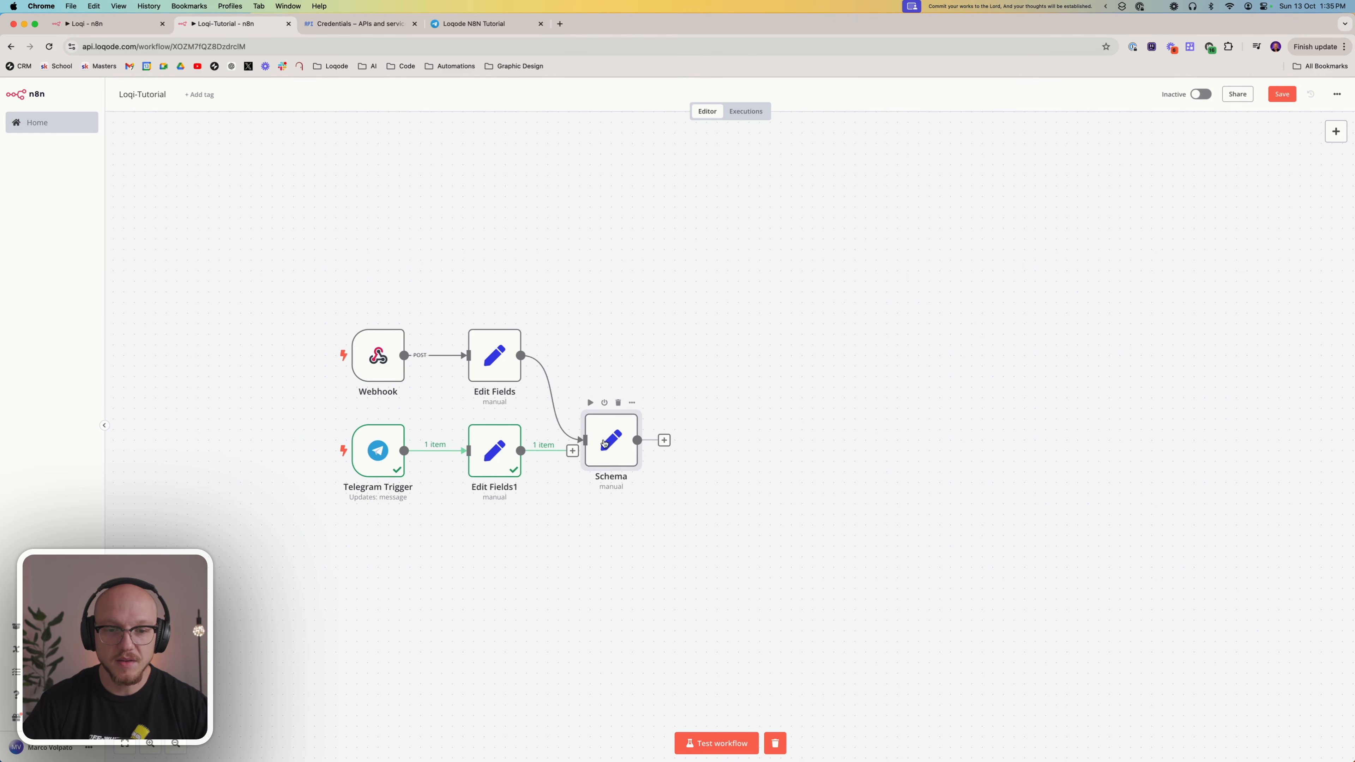
drag(572, 454, 601, 455)
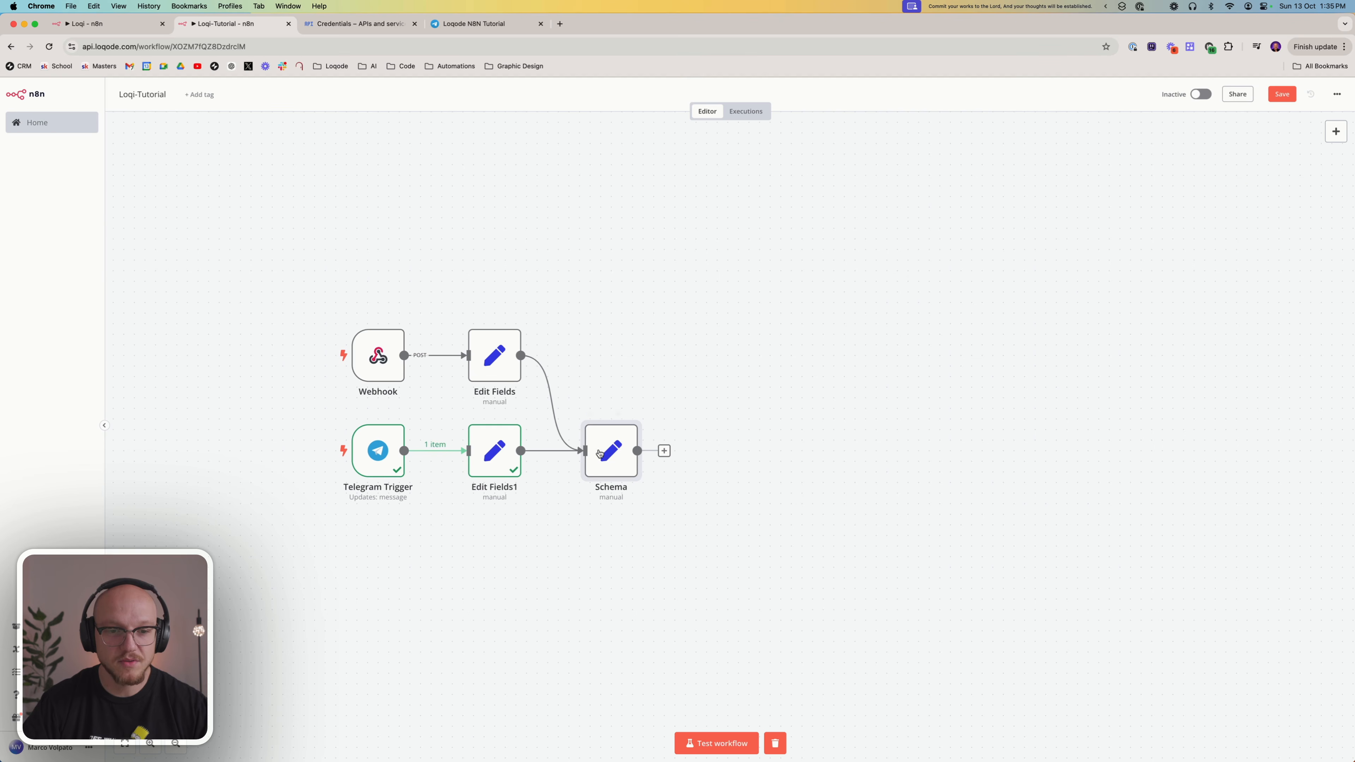
Test the Schema node, check the message value in its output and return to the canvas
double_click(600, 455)
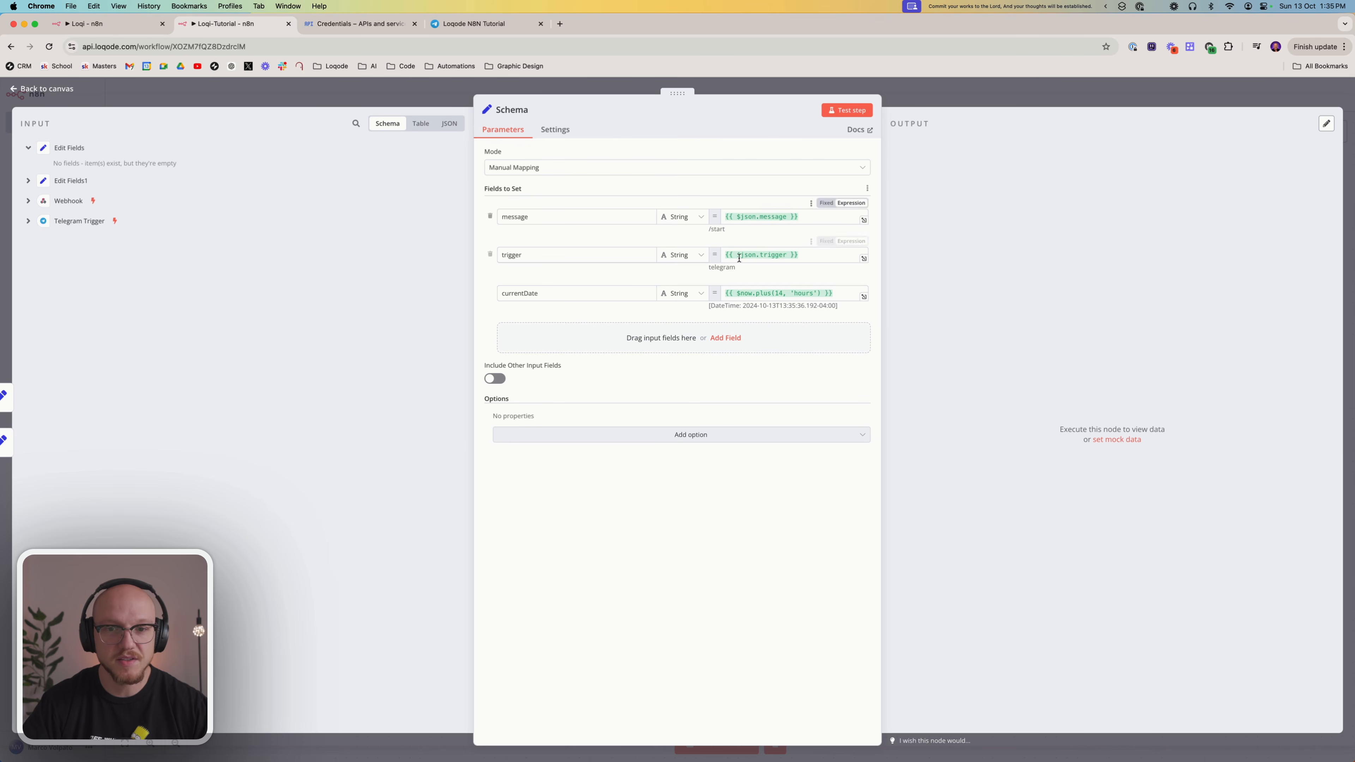
double_click(723, 267)
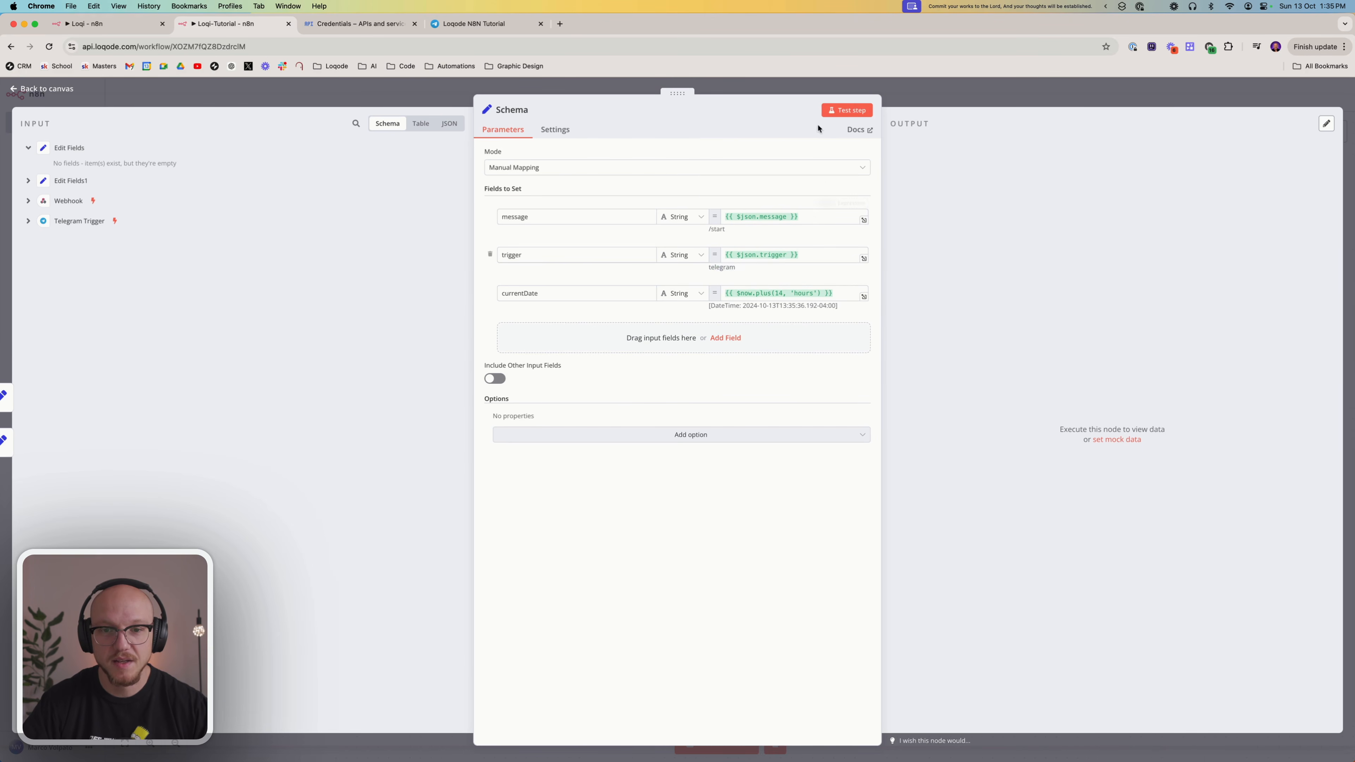
click(847, 110)
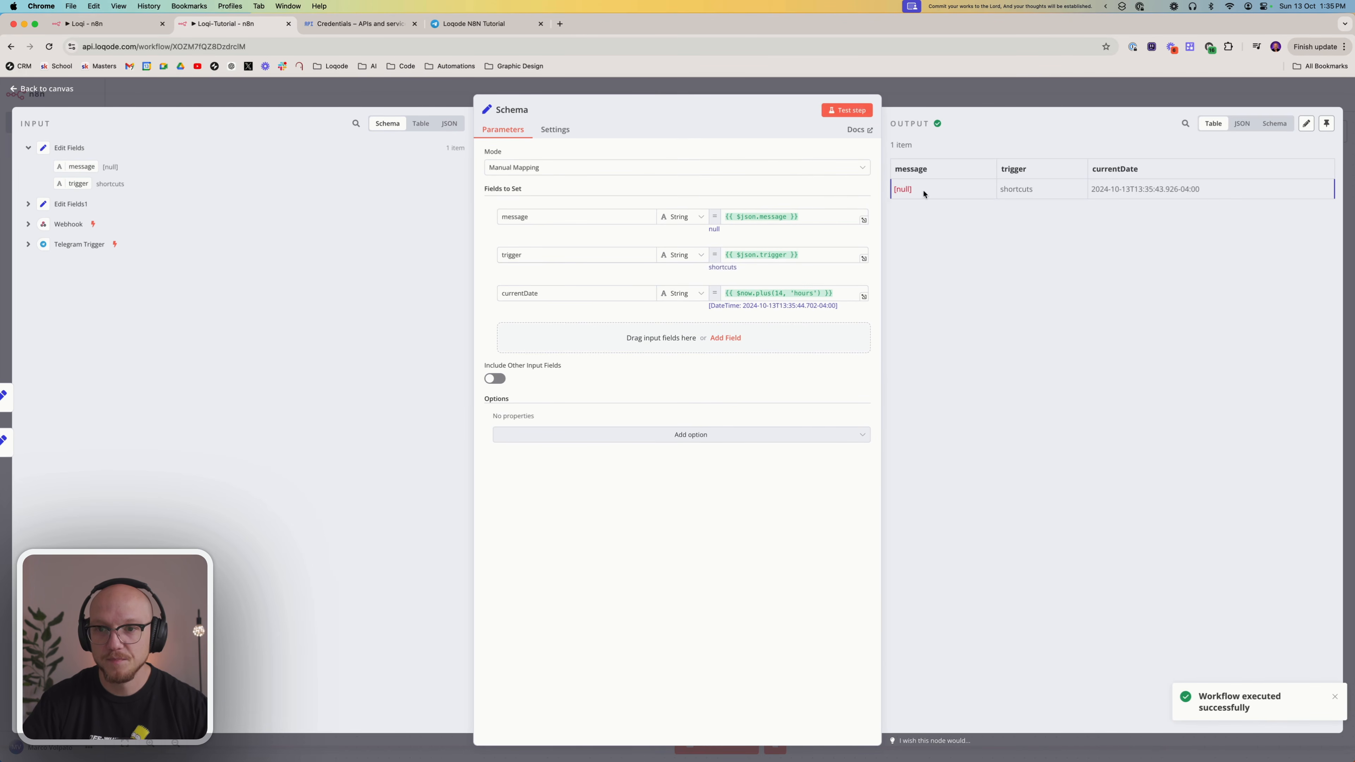
double_click(906, 189)
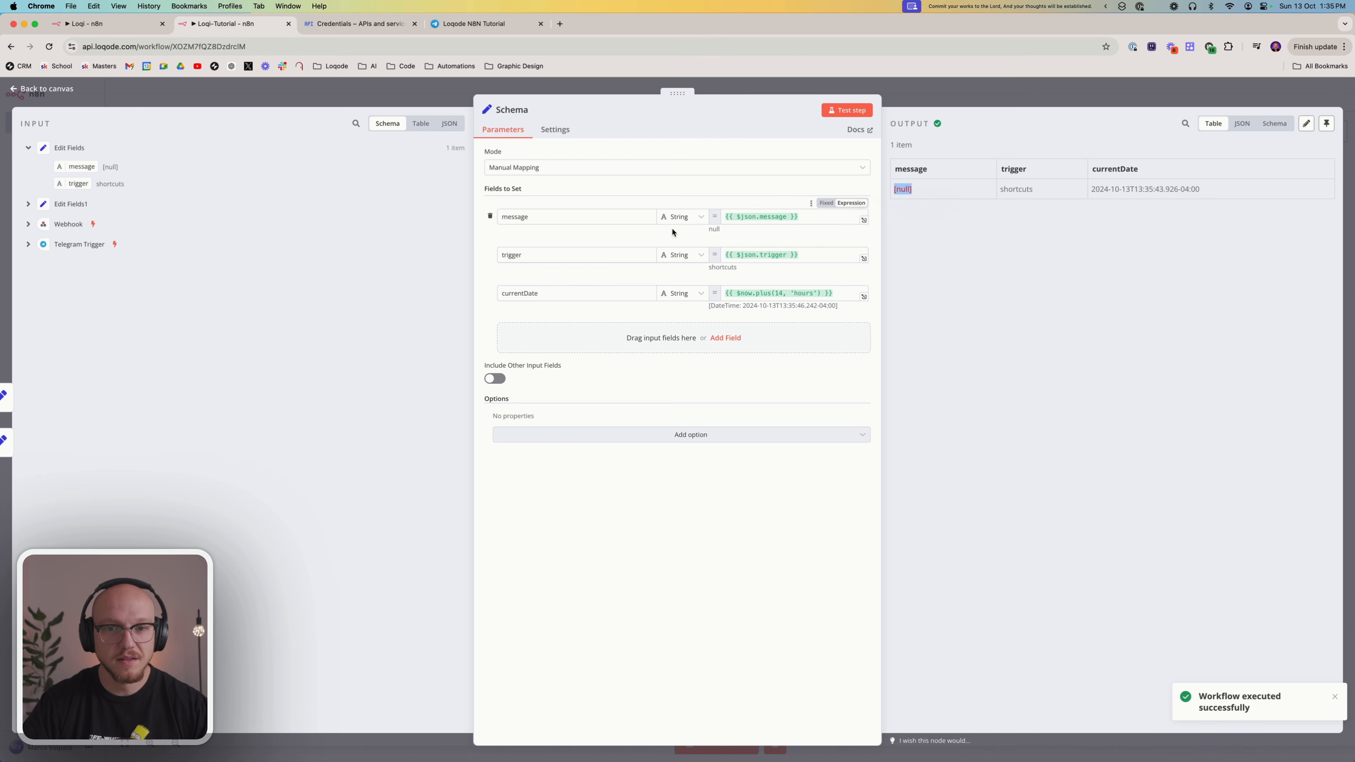
click(711, 236)
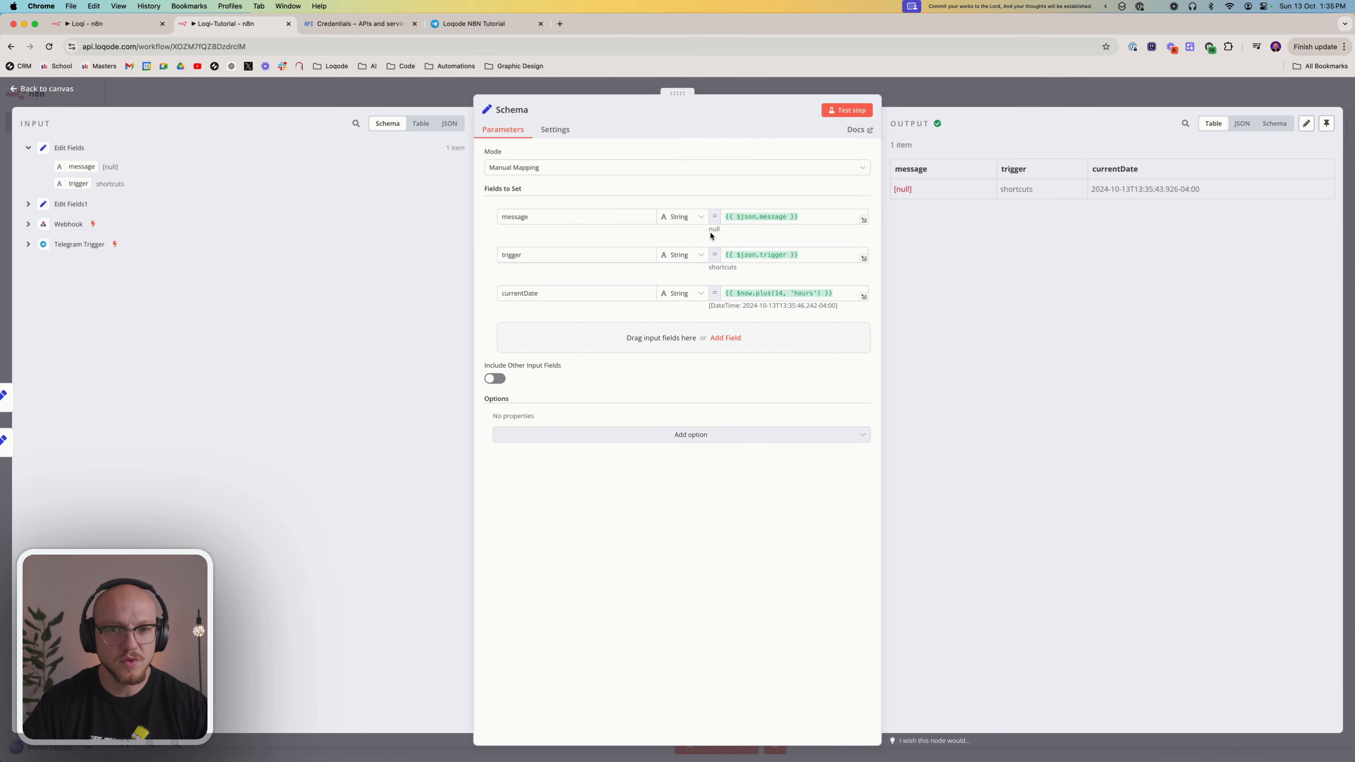
click(769, 85)
Test the Telegram branch's Edit Fields node and the Schema node from the canvas, and inspect the Schema node's input and output
right_click(484, 446)
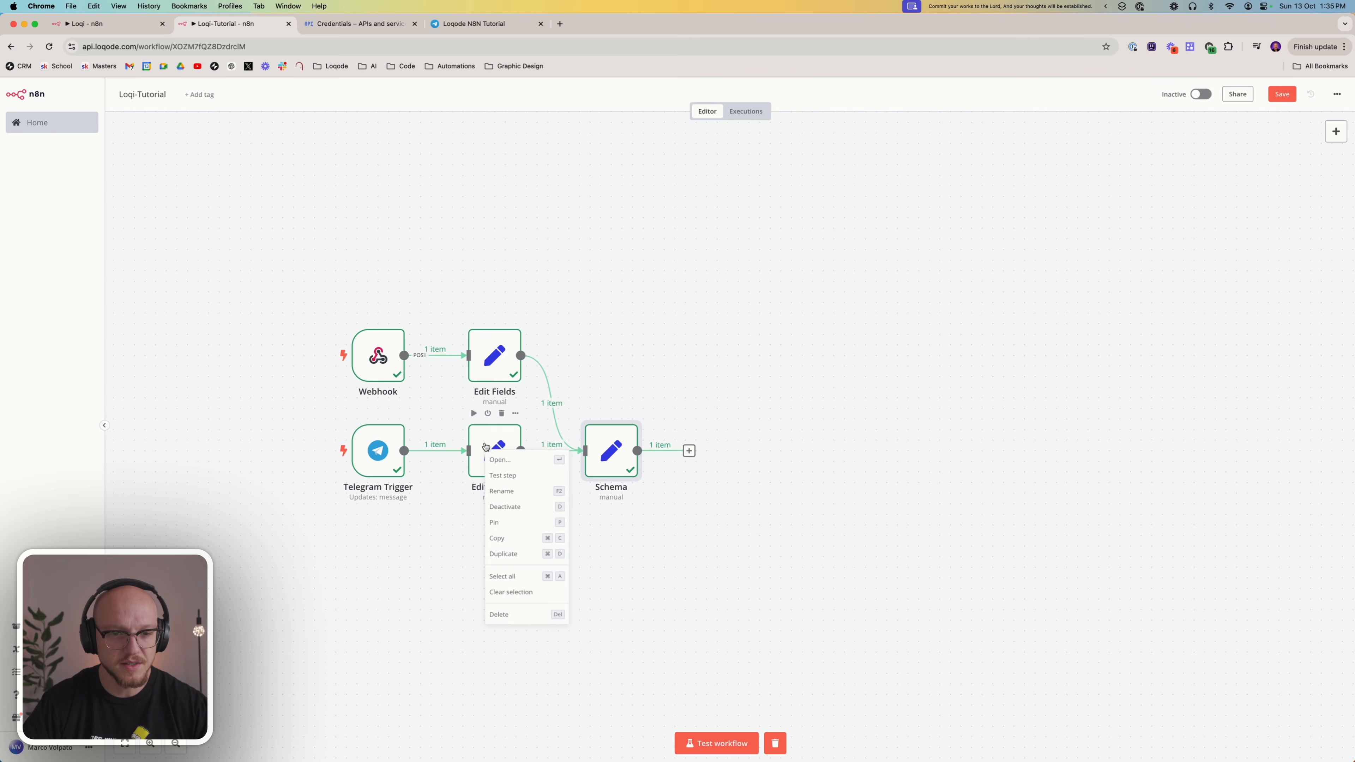
click(504, 475)
right_click(610, 456)
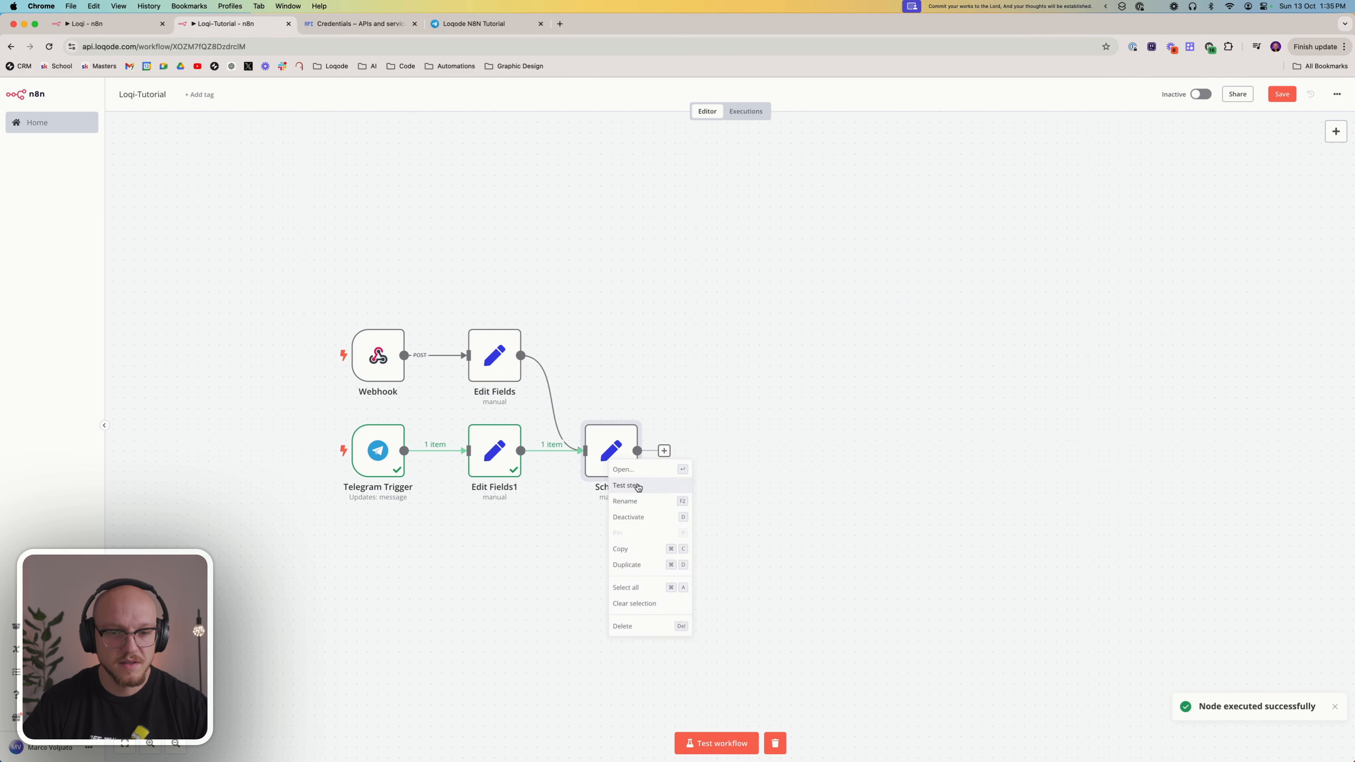
click(630, 485)
double_click(602, 453)
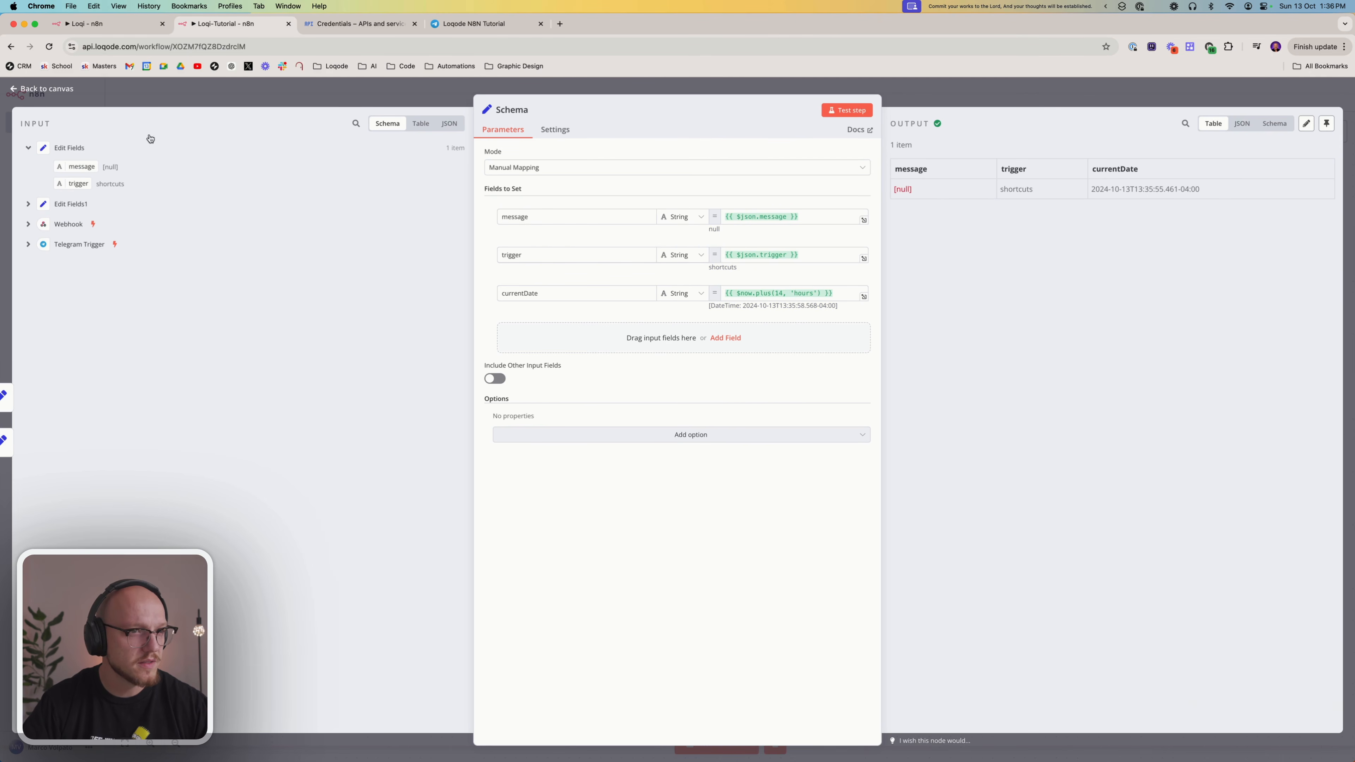
click(190, 92)
Set the Telegram Trigger listening for a test event and send the Loqode N8N Tutorial bot in Telegram "Please remind me today at 2pm to do X"
double_click(386, 454)
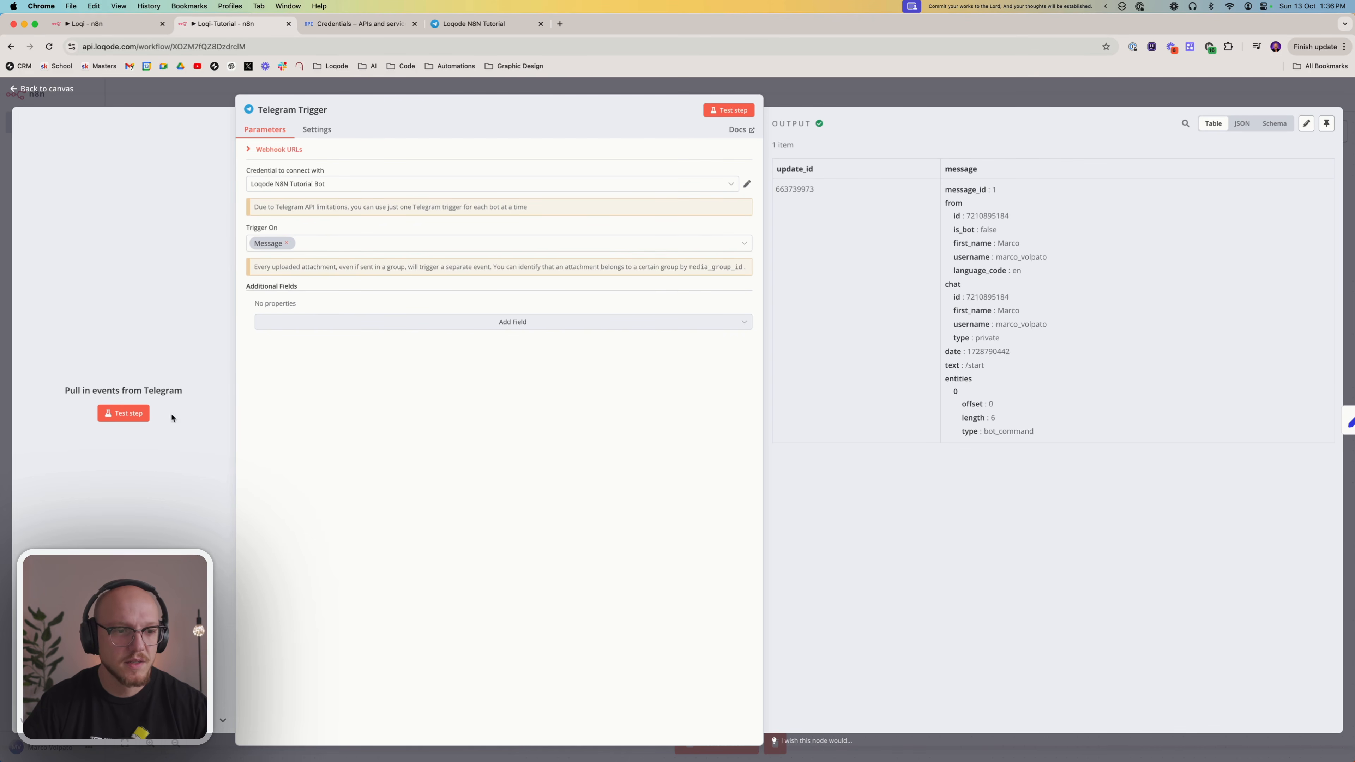
click(138, 420)
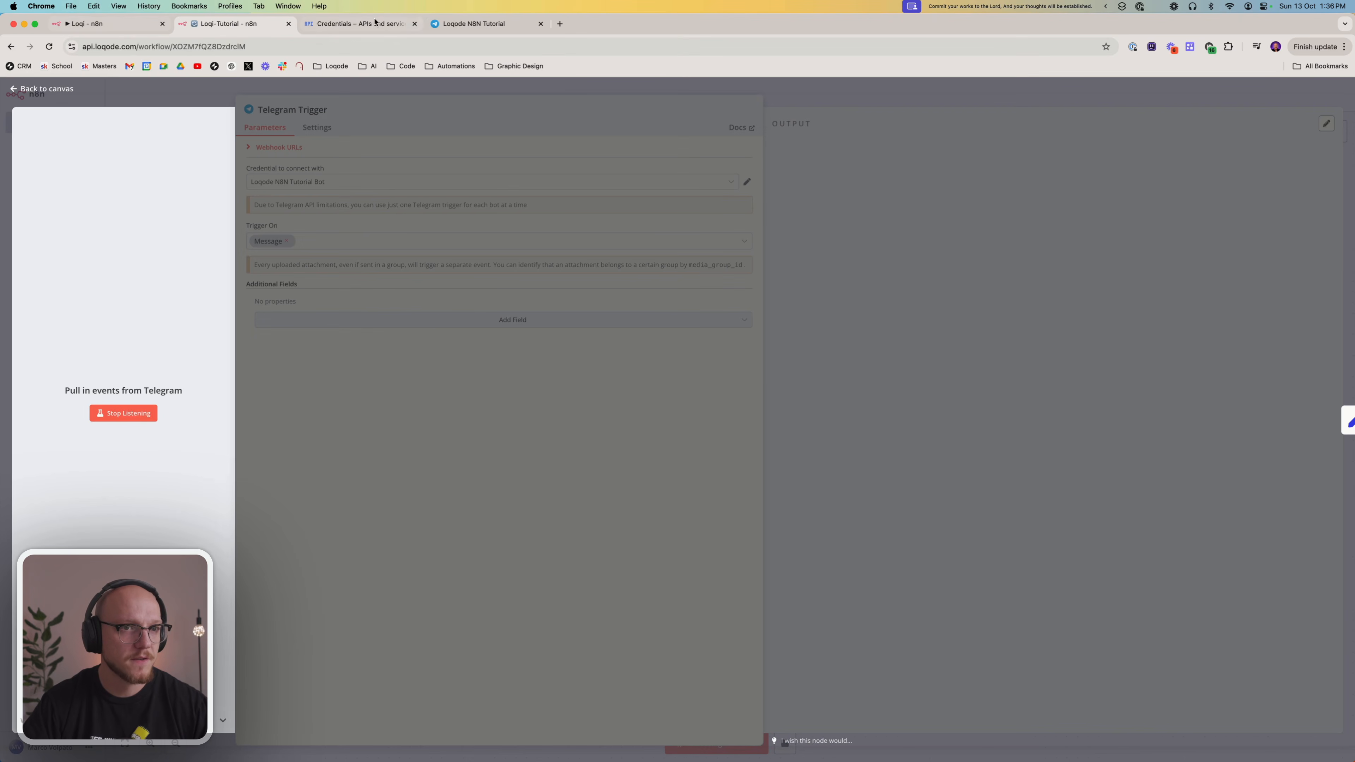
click(495, 25)
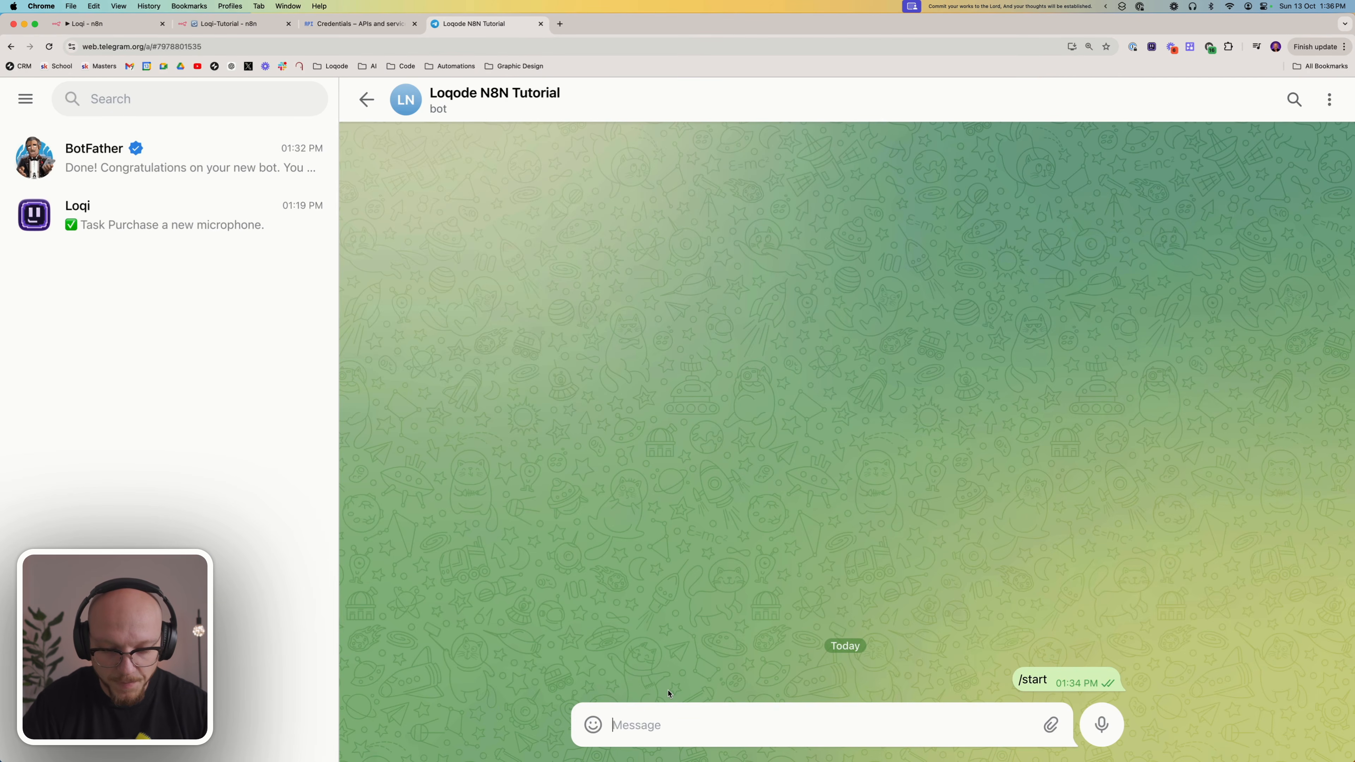
text(Please rem)
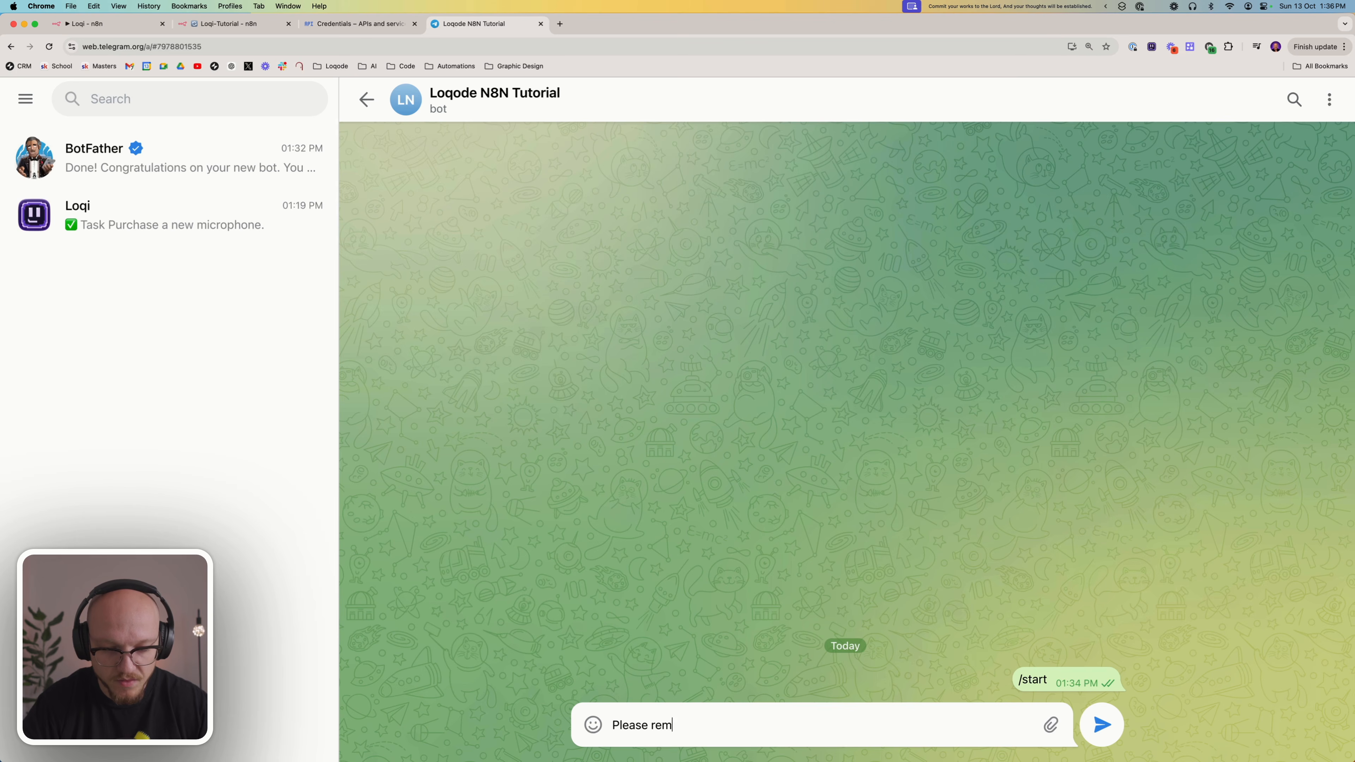
text(ind me today )
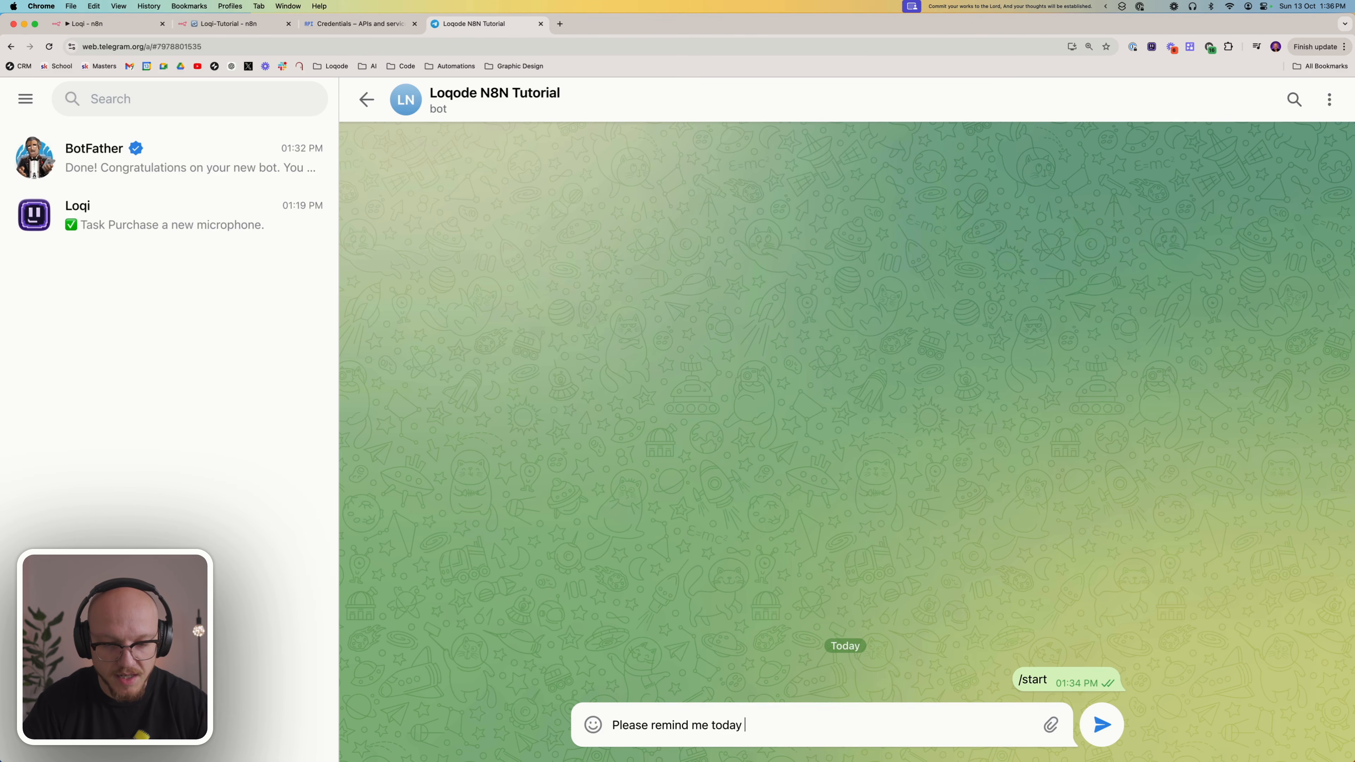
text(at 2pm to do X)
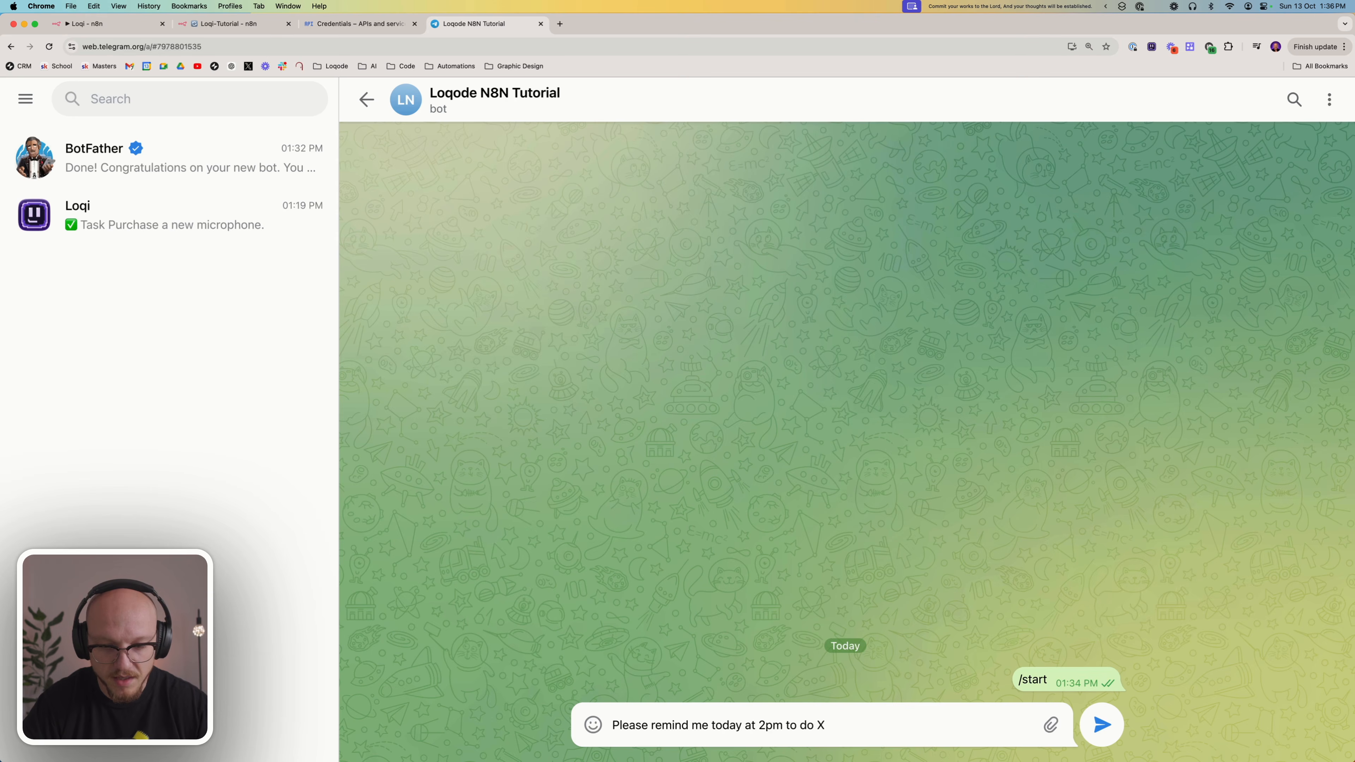
key(Return)
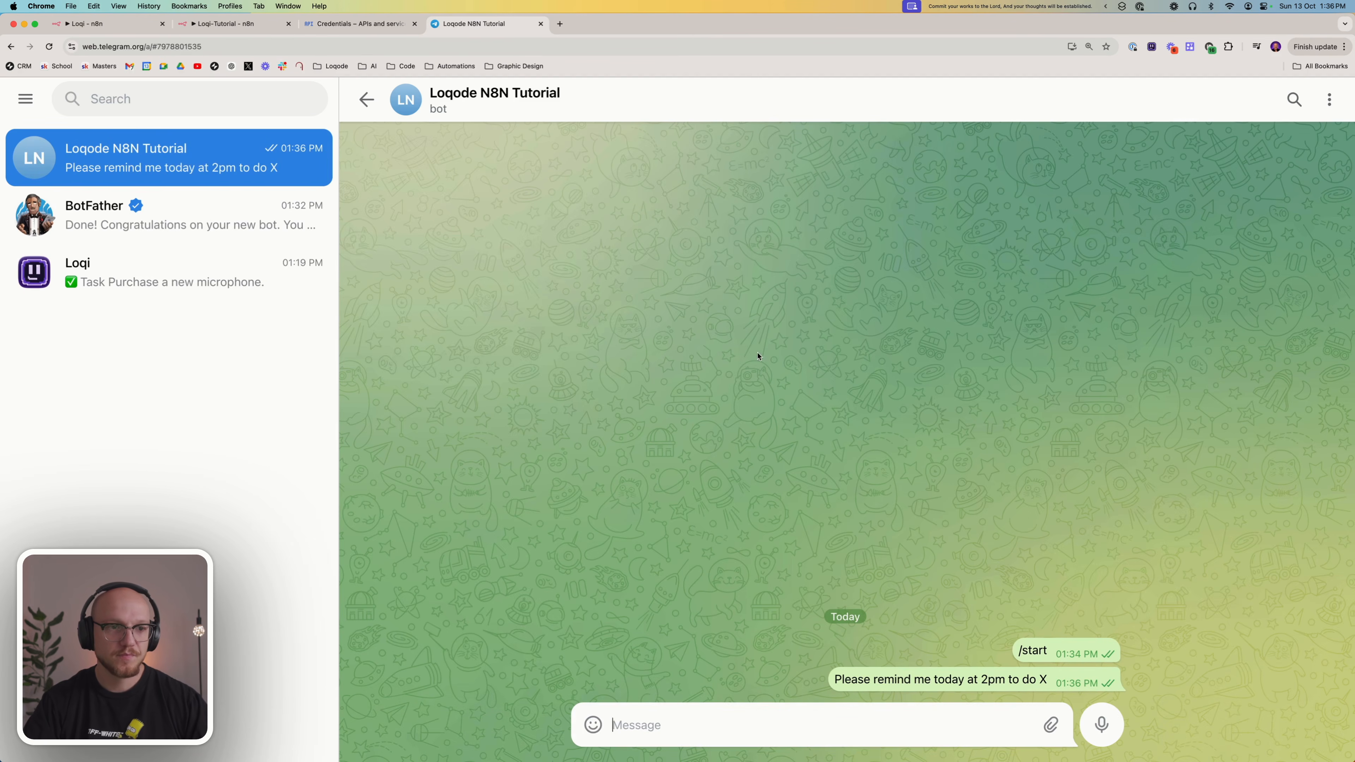
Switch back to the Loqi-Tutorial workflow in n8n, check the message text in the Telegram Trigger's output and close the node
click(192, 26)
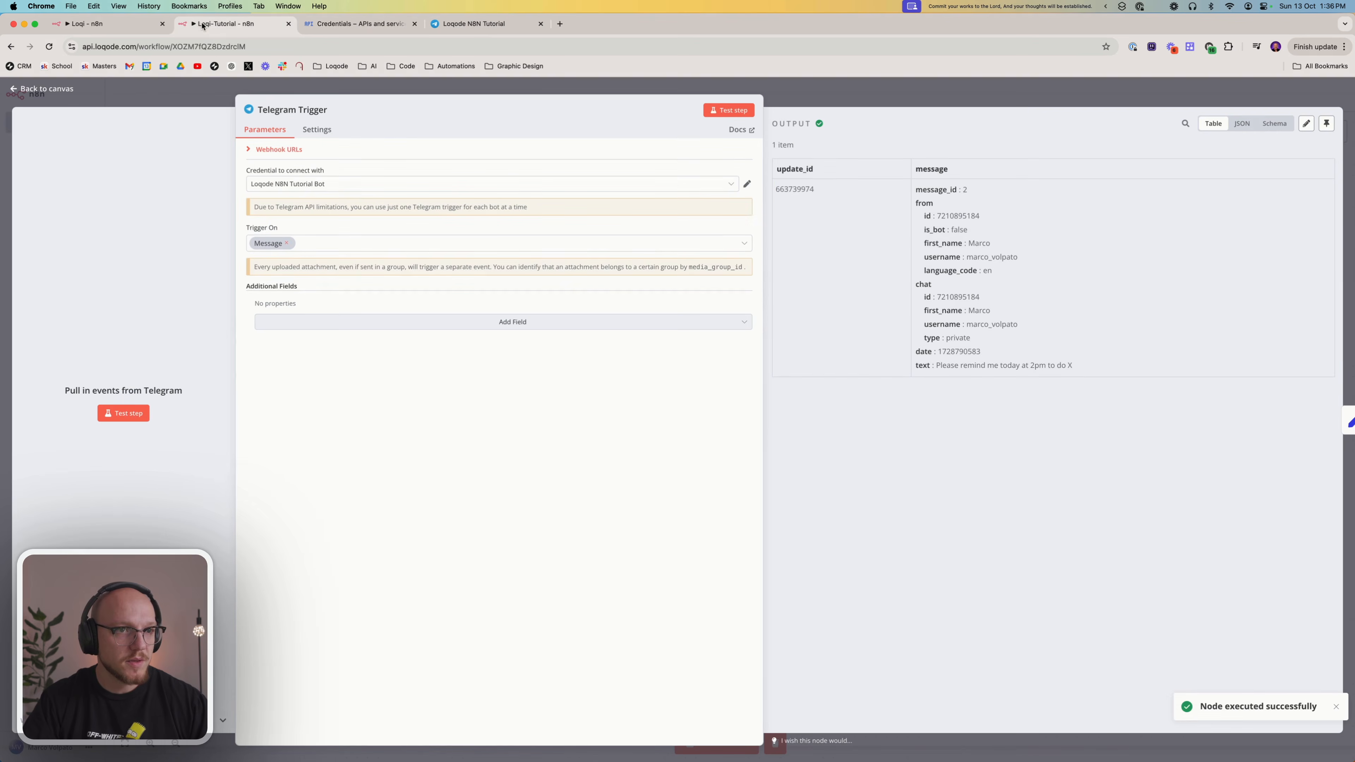
triple_click(940, 368)
click(681, 489)
click(806, 100)
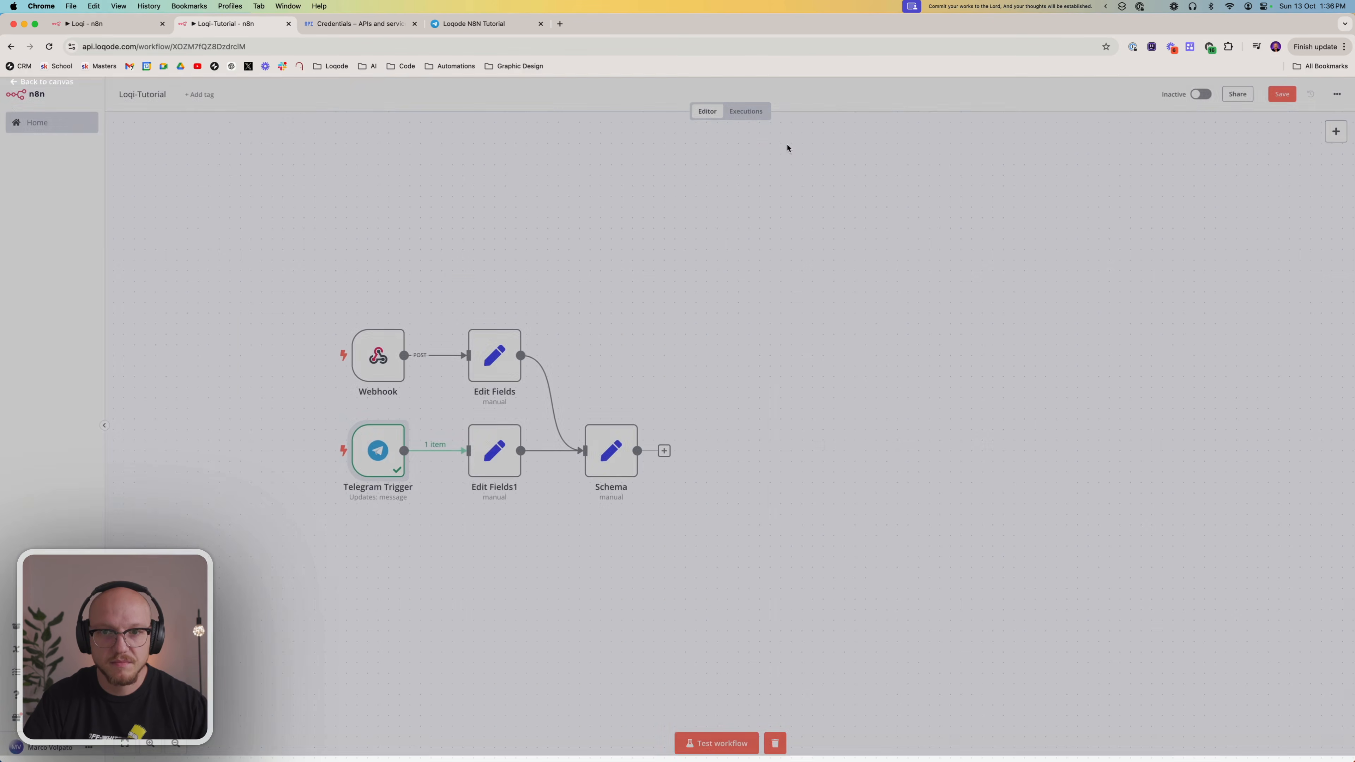
Check the message expression in the Telegram branch's Edit Fields node, test the node and close it
double_click(504, 444)
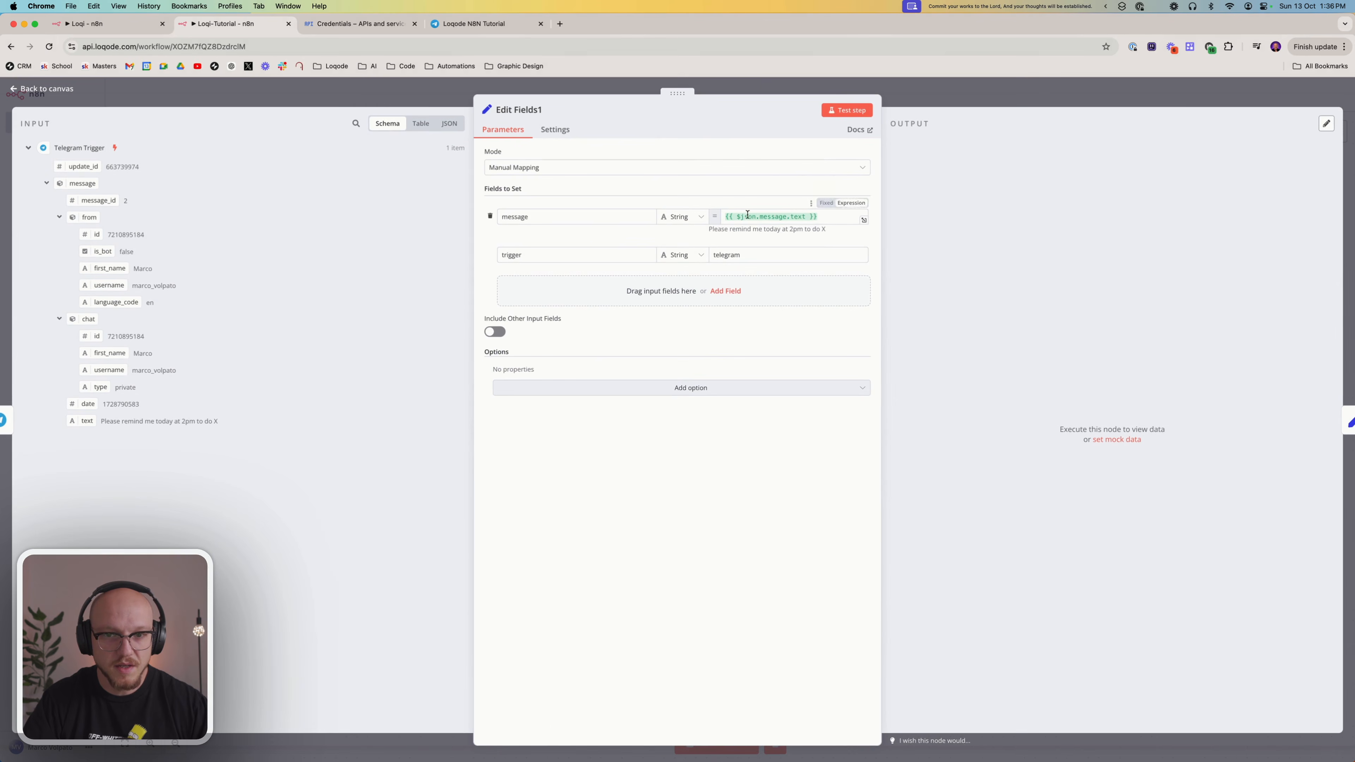
click(819, 218)
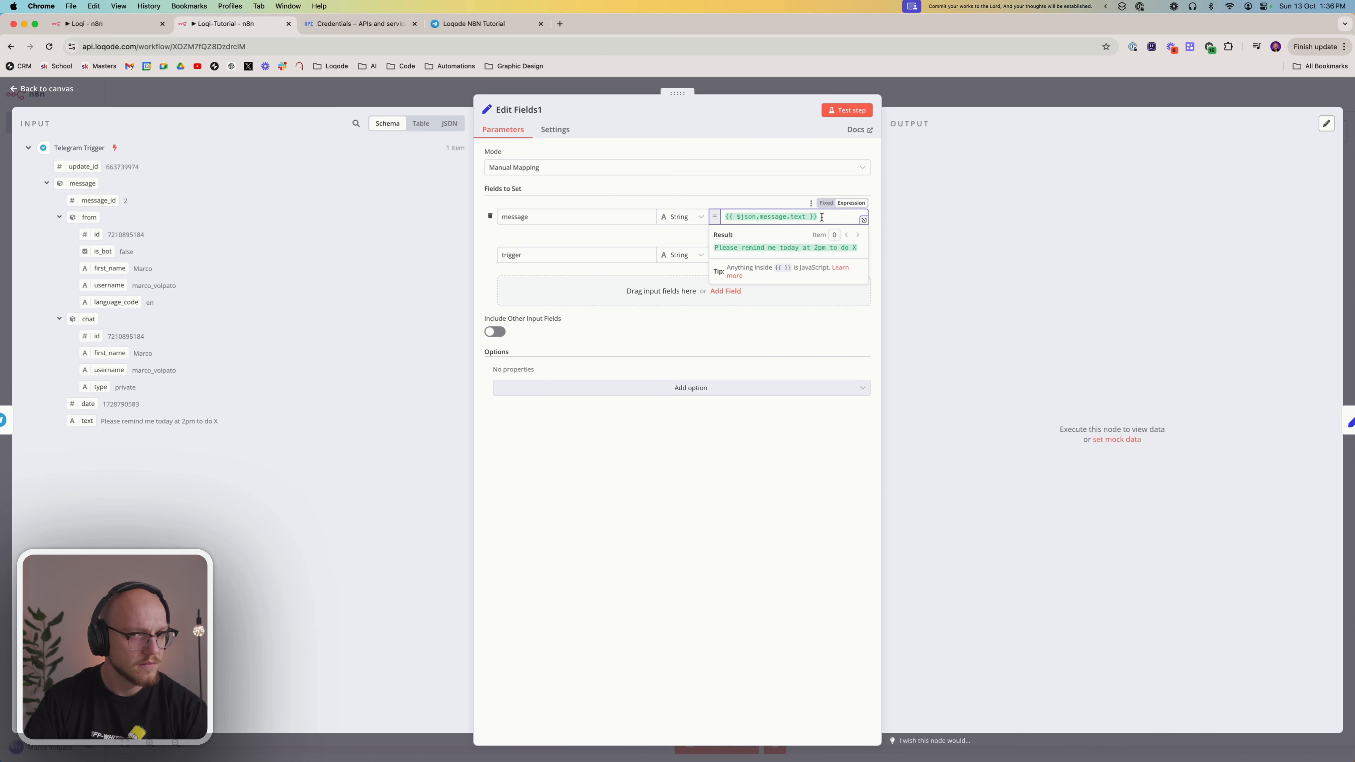
click(831, 115)
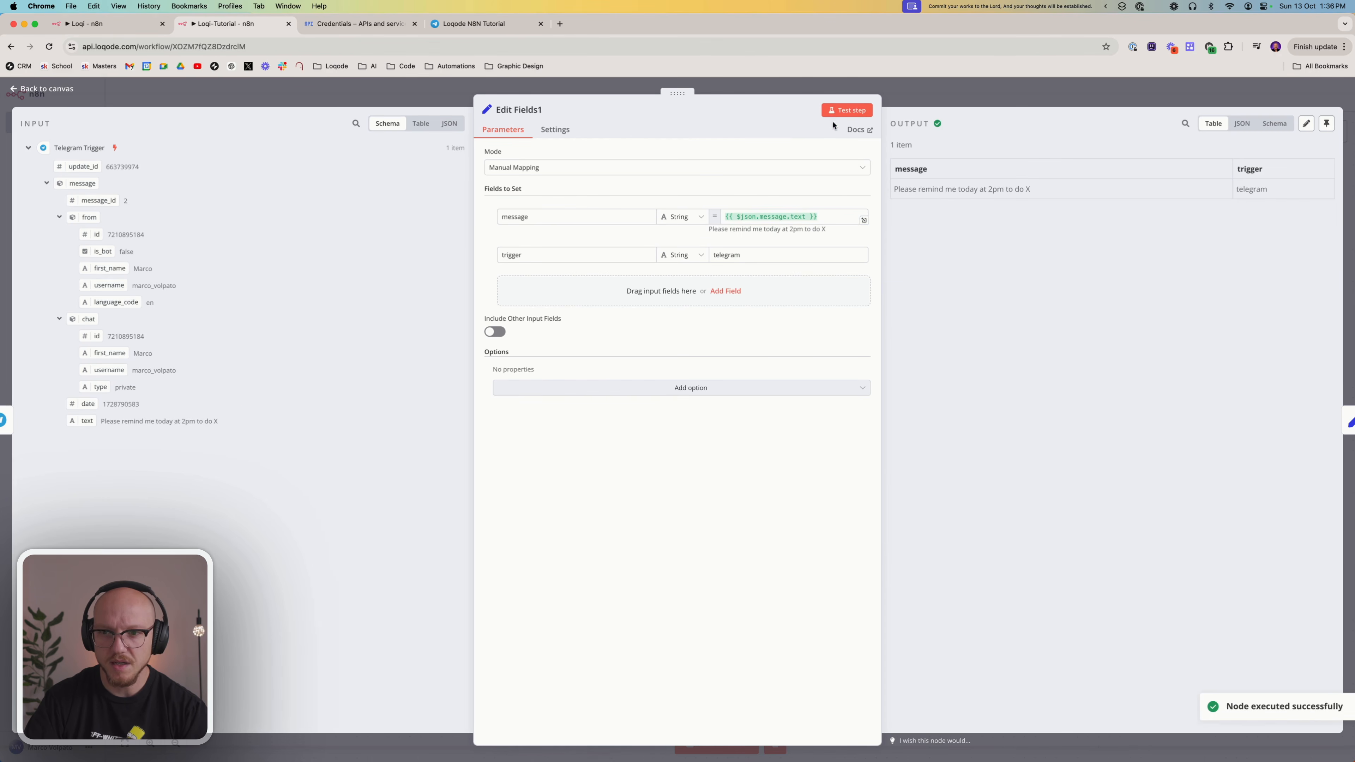
click(933, 86)
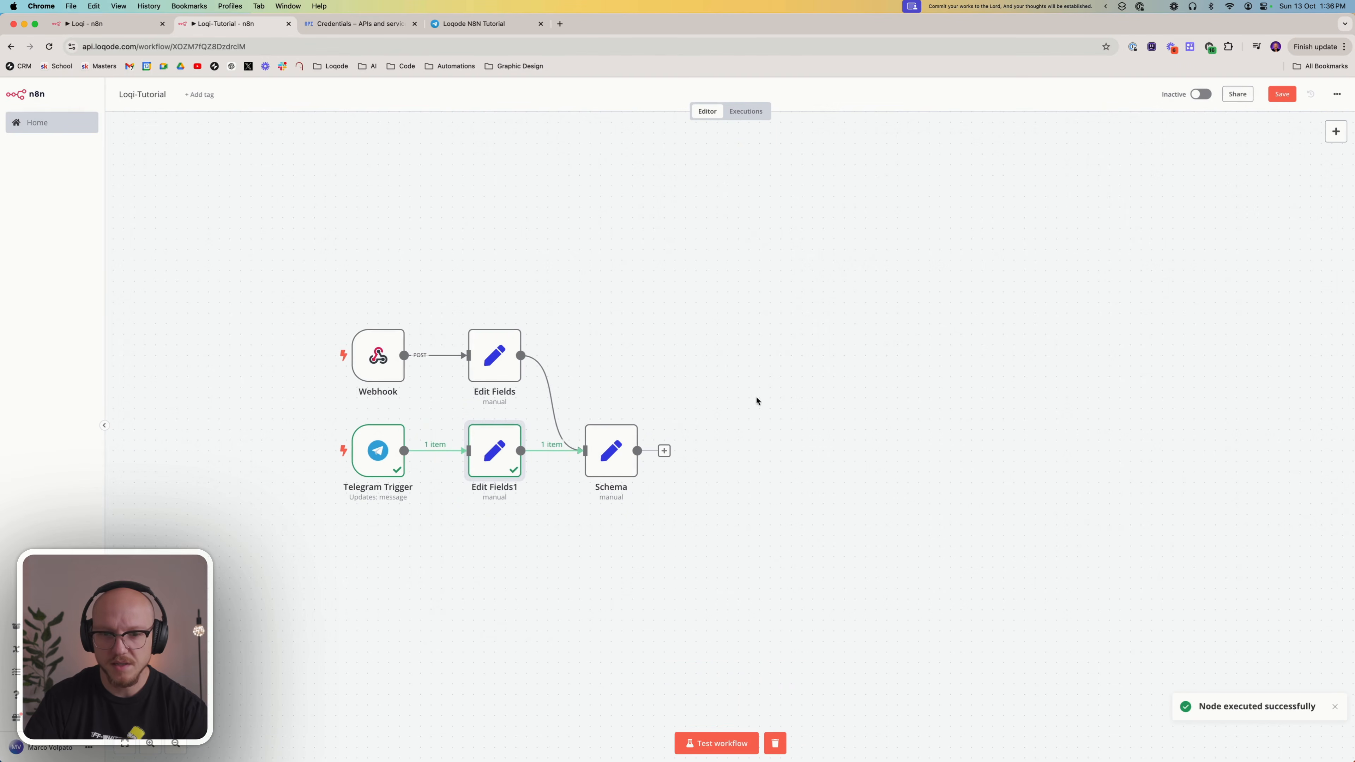
Open the Schema node, test it with both branches connected and return to the canvas
double_click(614, 447)
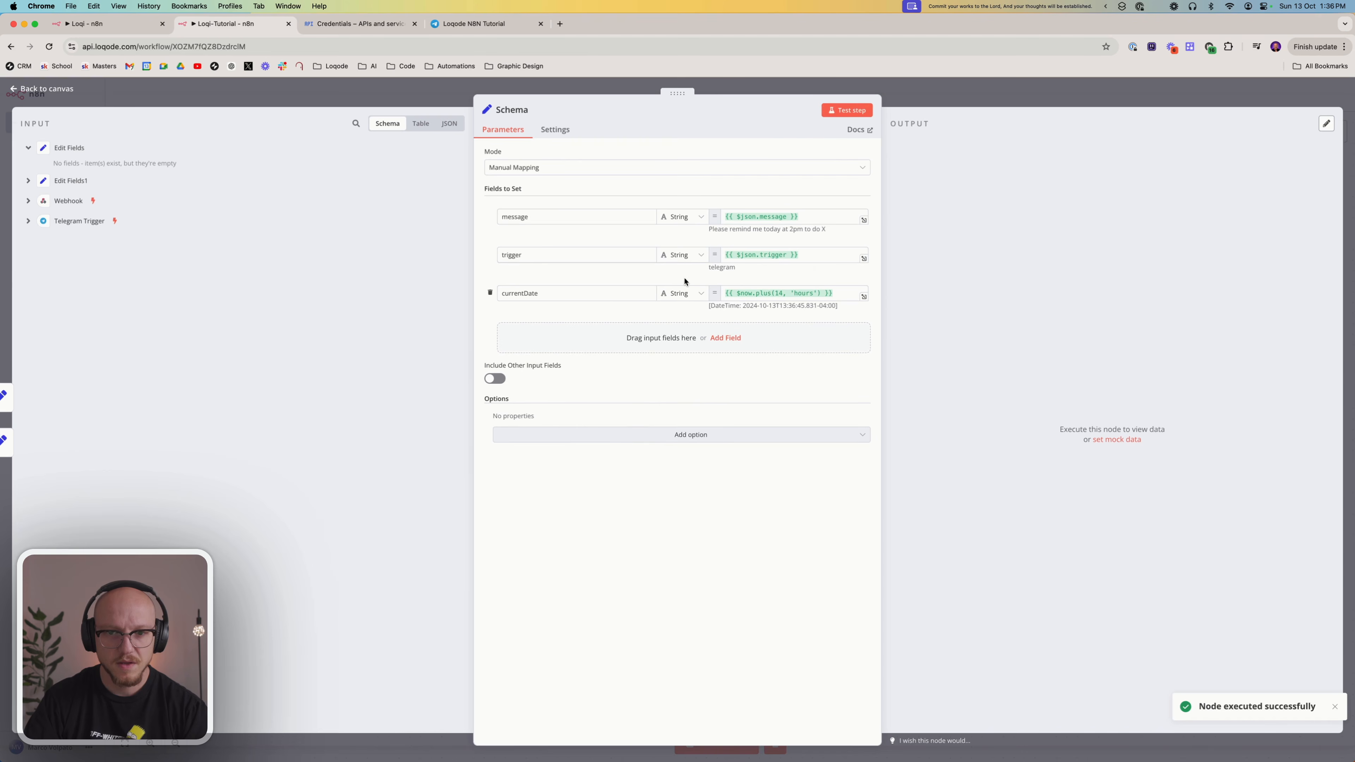
click(839, 112)
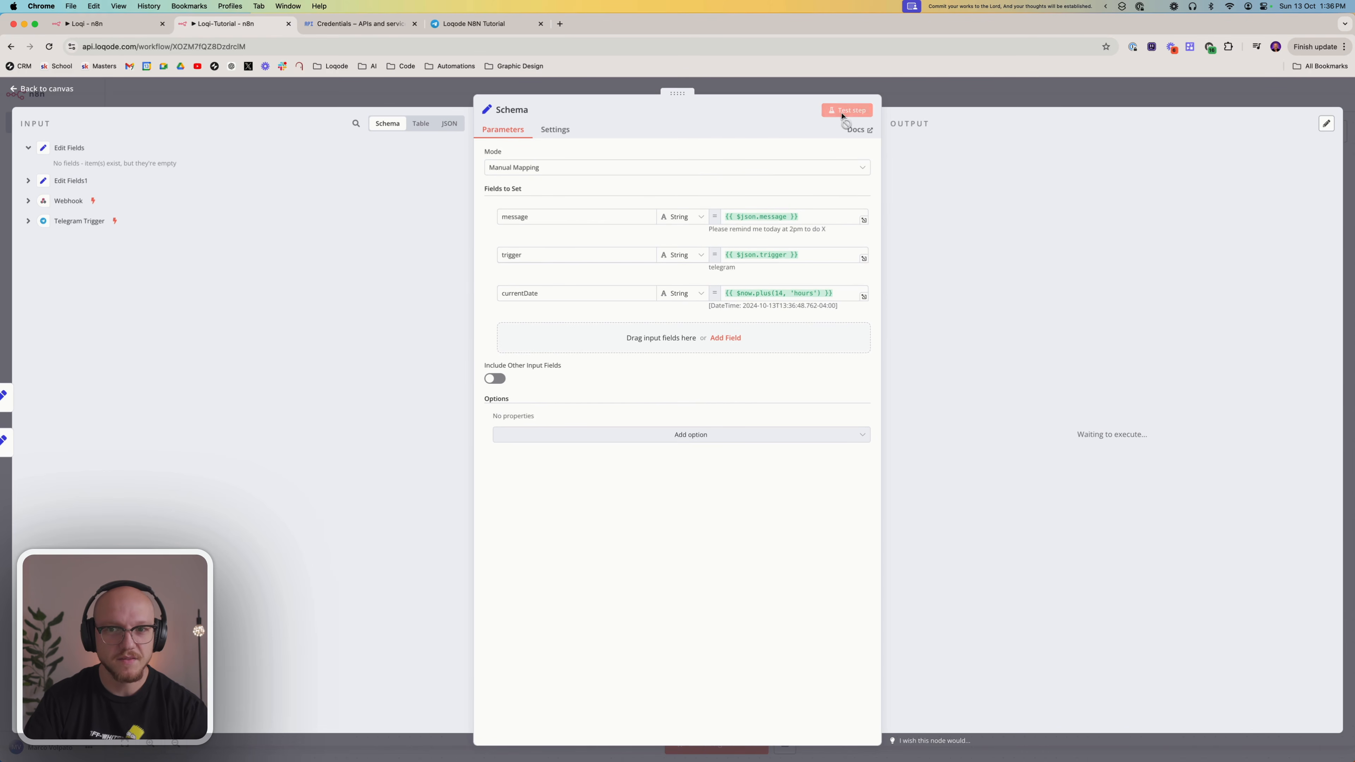
click(920, 98)
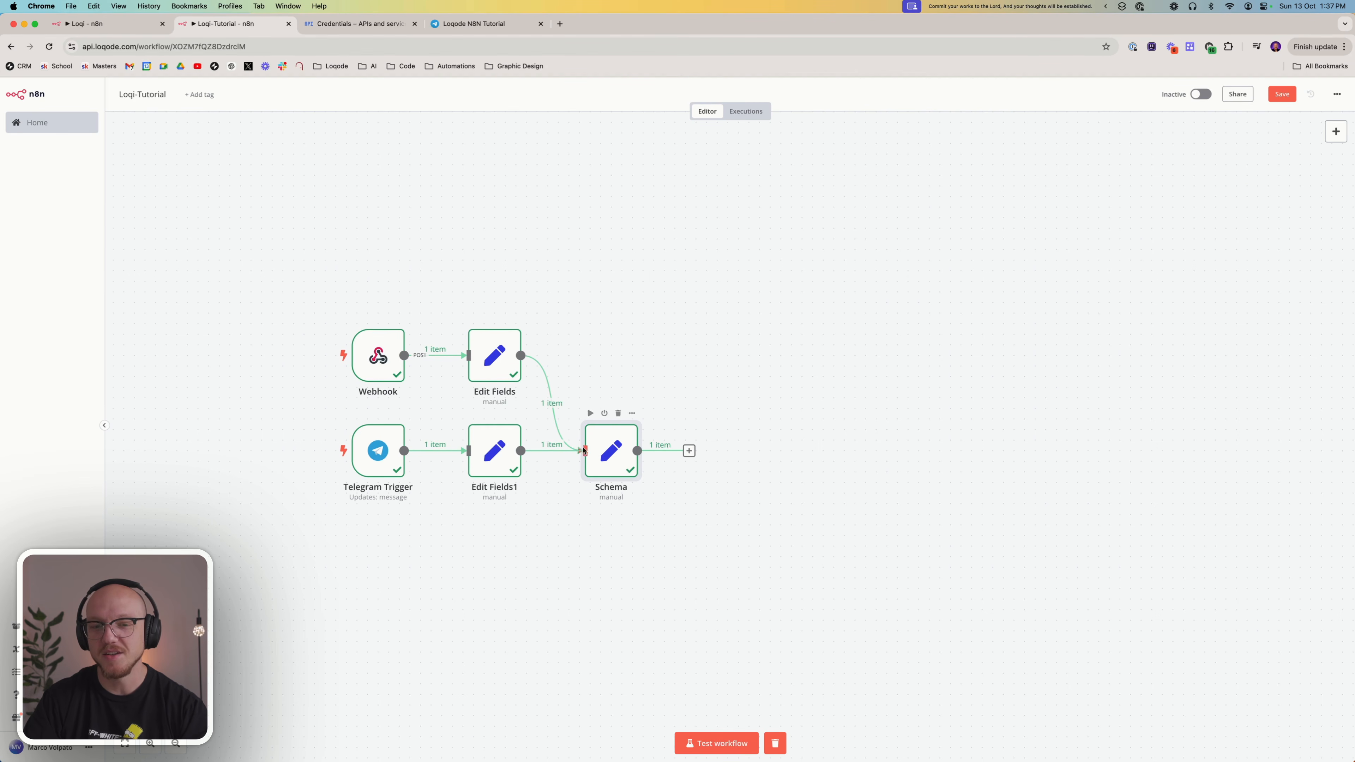
Disconnect the webhook branch's Edit Fields node from the Schema node, then retest Schema and review its output
drag(584, 451, 563, 406)
right_click(606, 453)
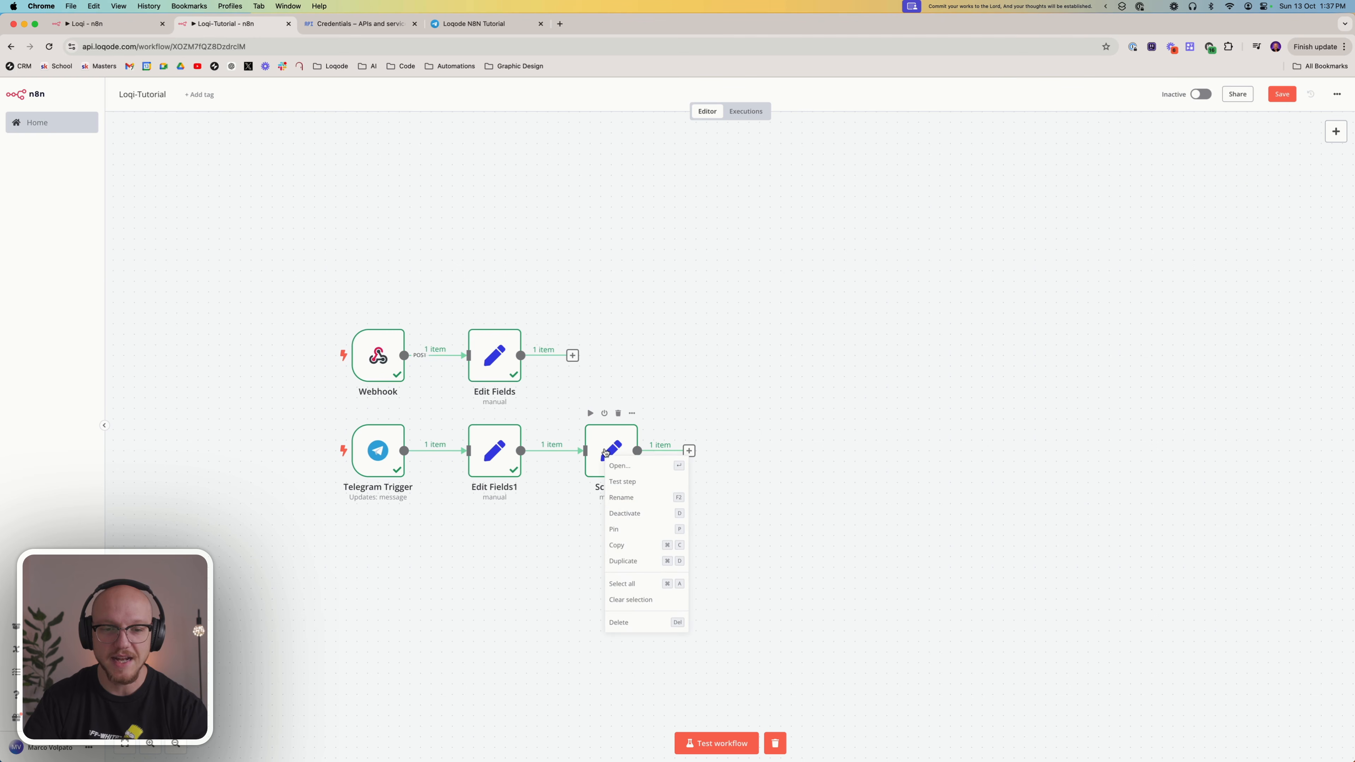
click(628, 482)
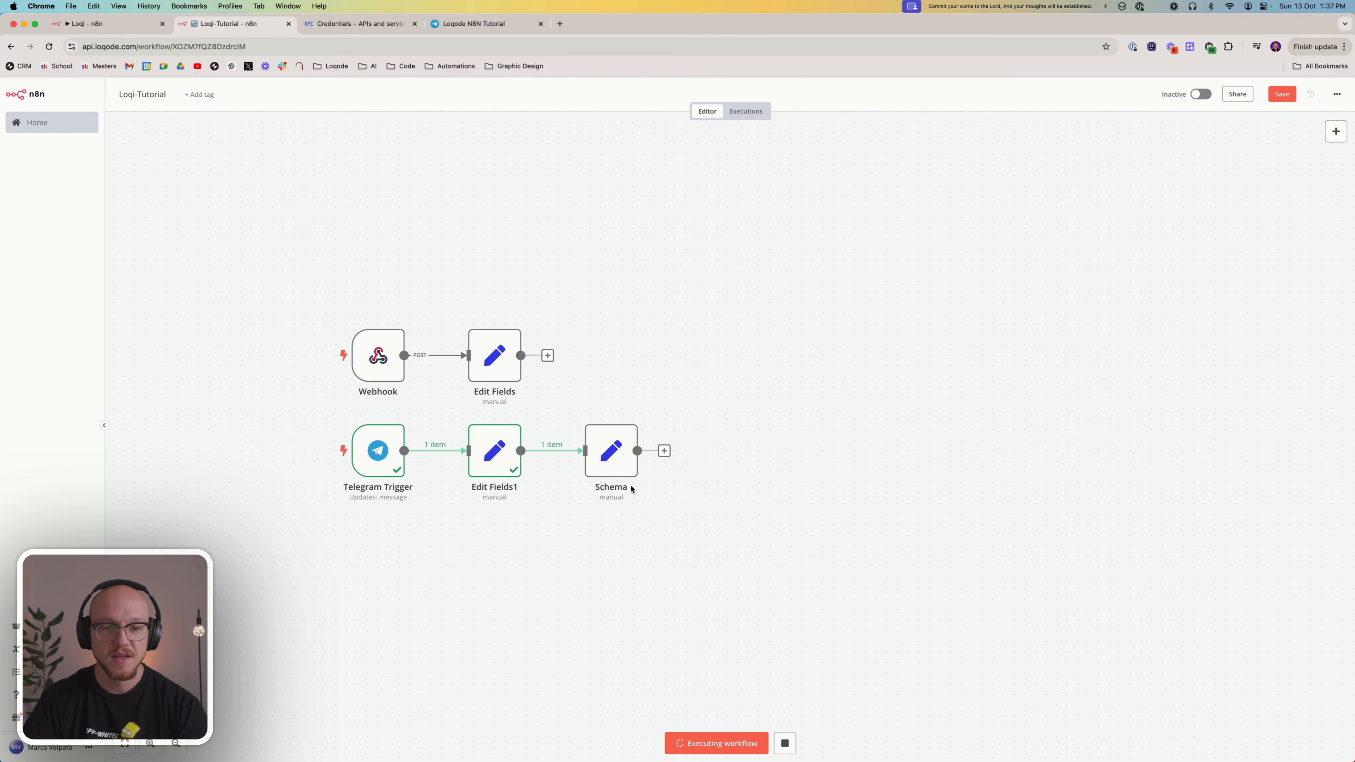
double_click(610, 451)
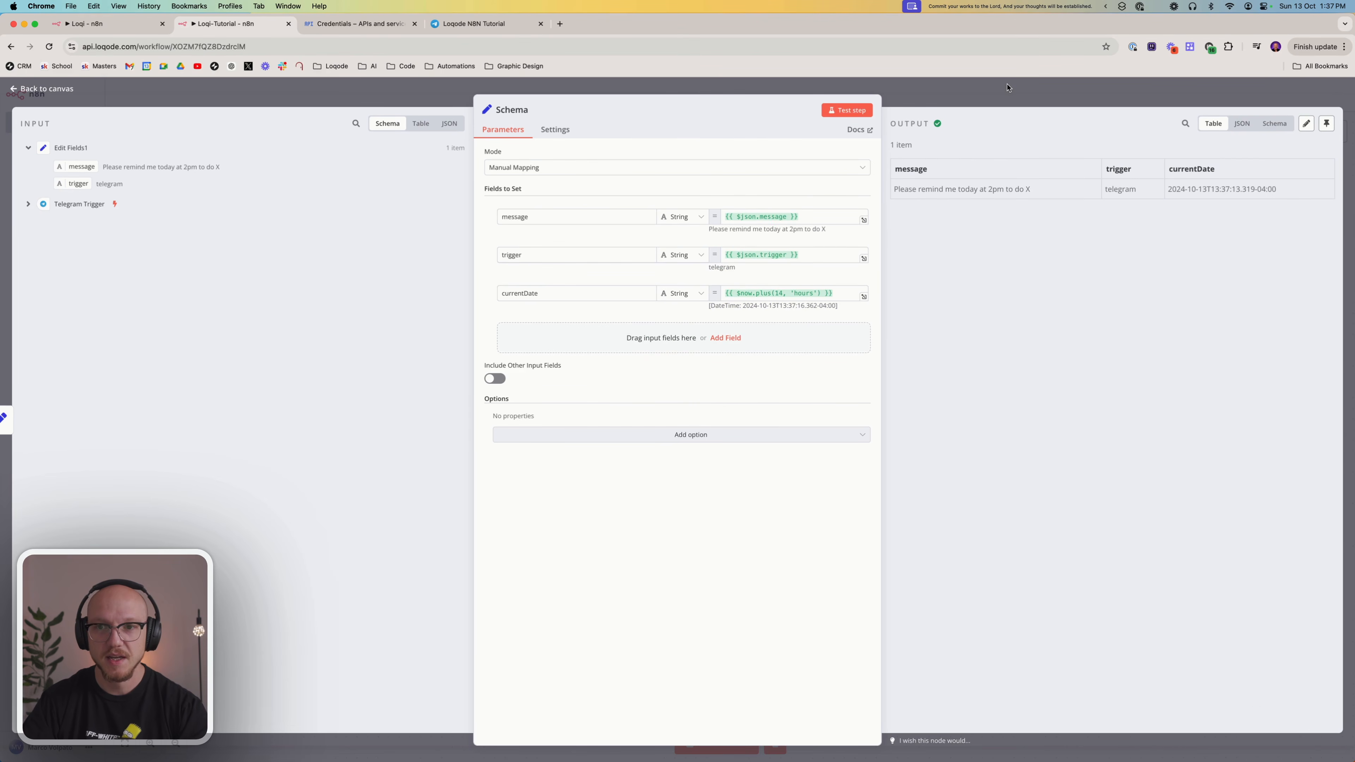
click(869, 86)
mouse_move(307, 266)
mouse_down()
mouse_move(365, 308)
mouse_move(614, 398)
mouse_up()
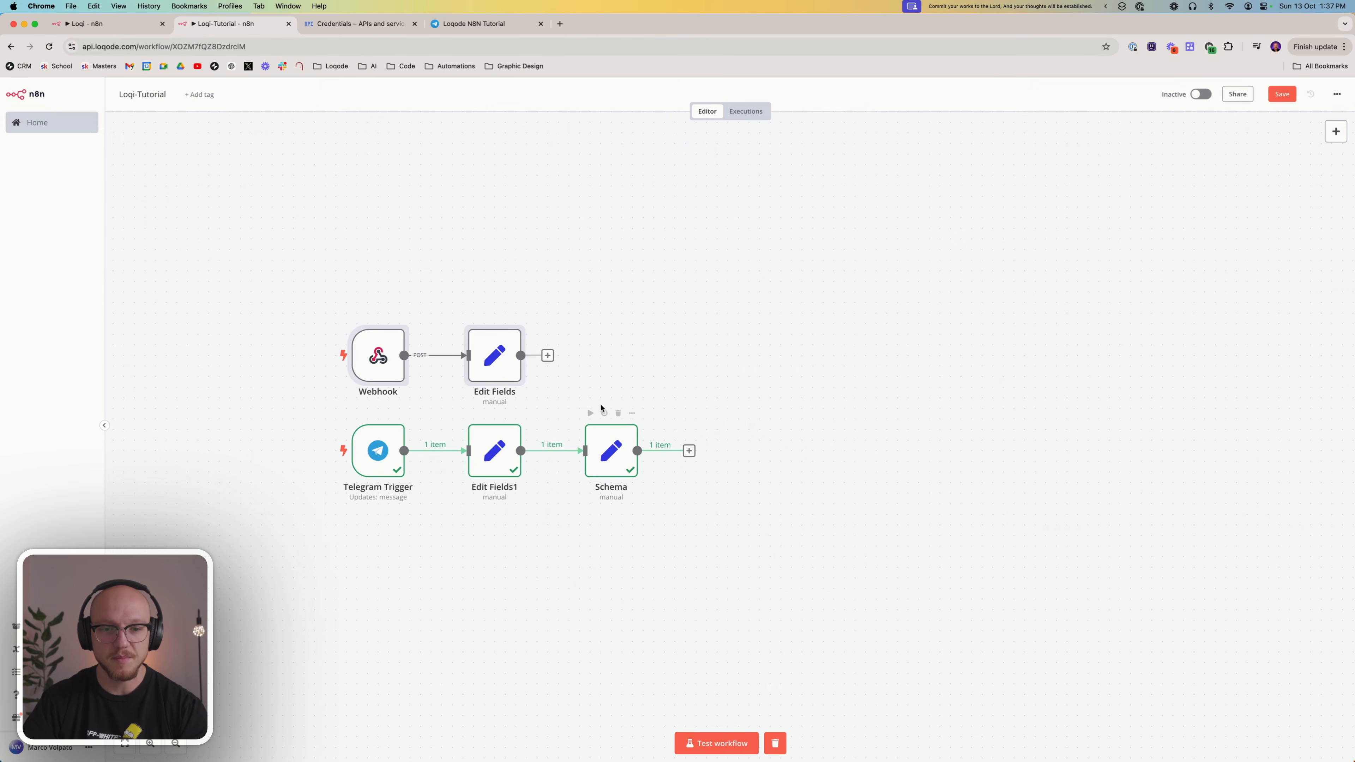
drag(572, 351, 661, 523)
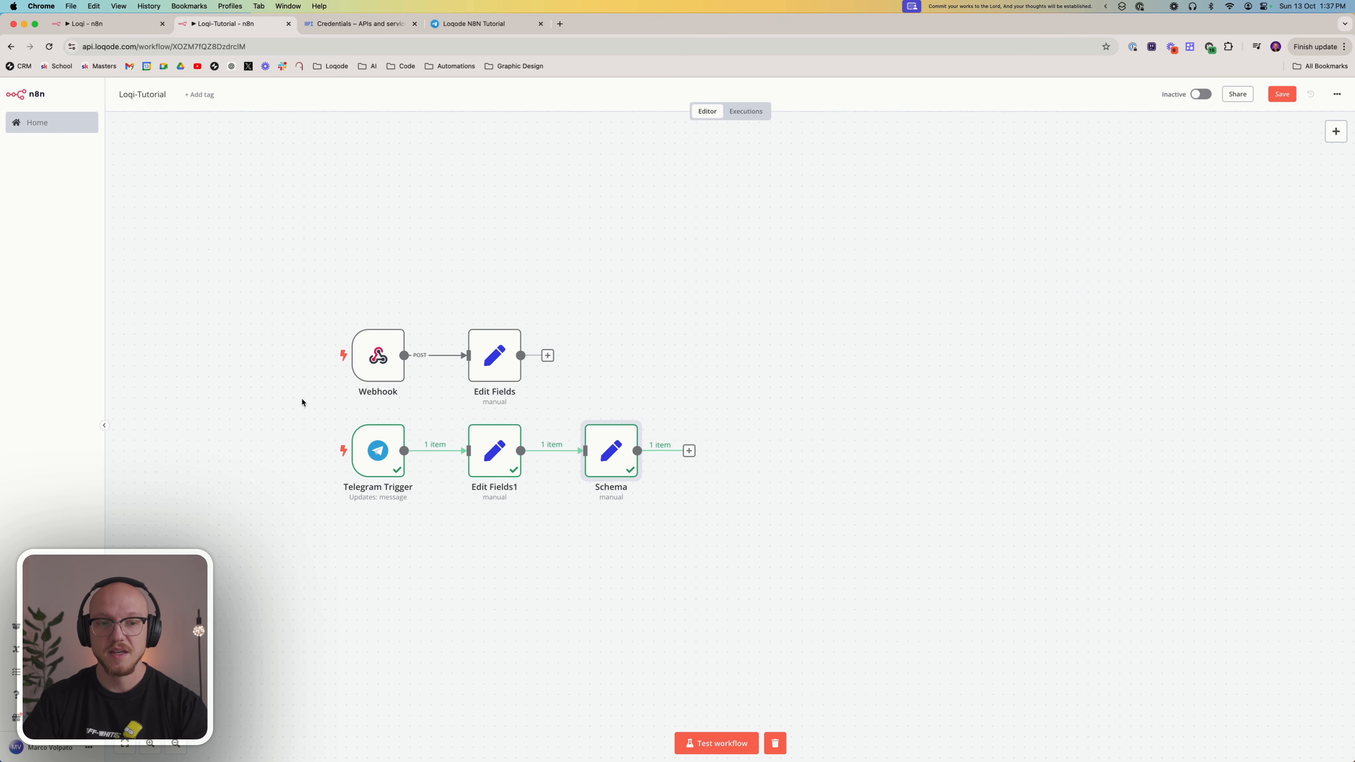
drag(303, 403, 574, 512)
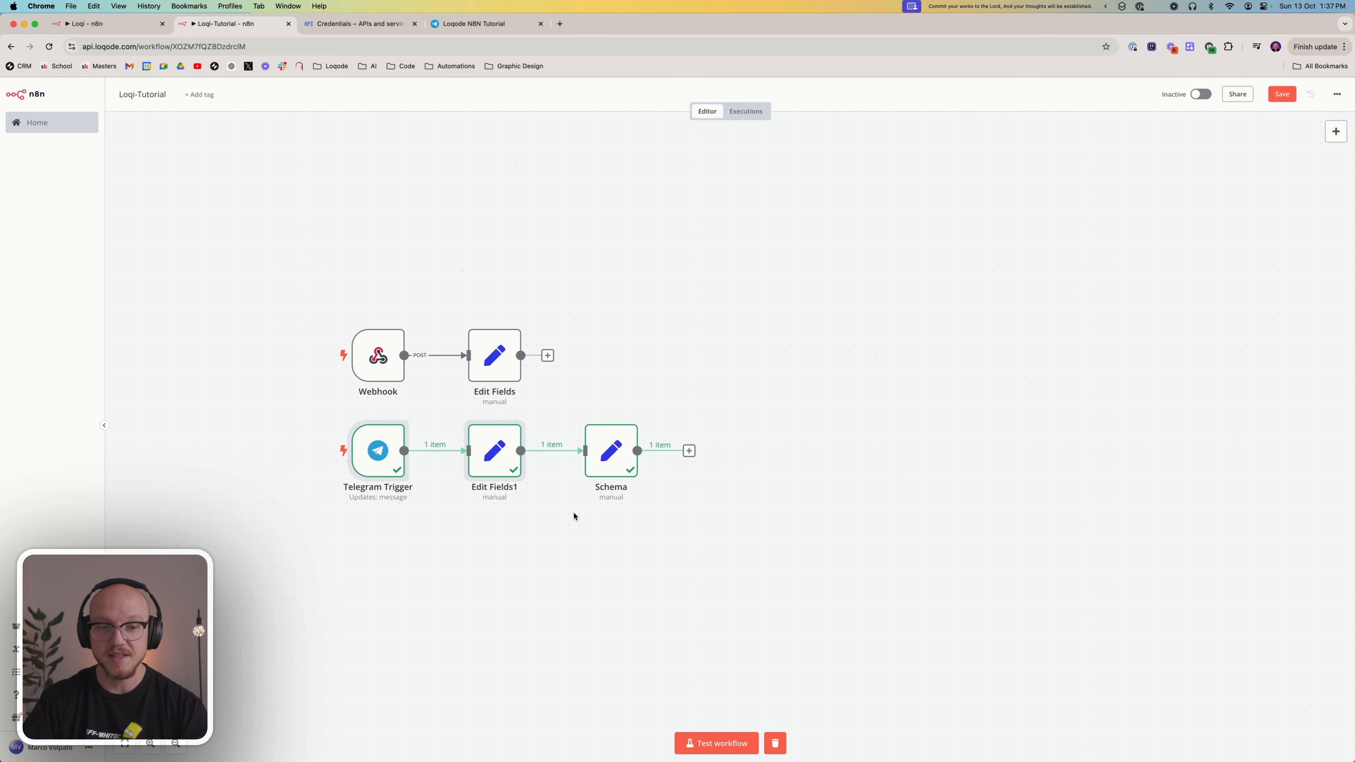
drag(577, 367, 636, 543)
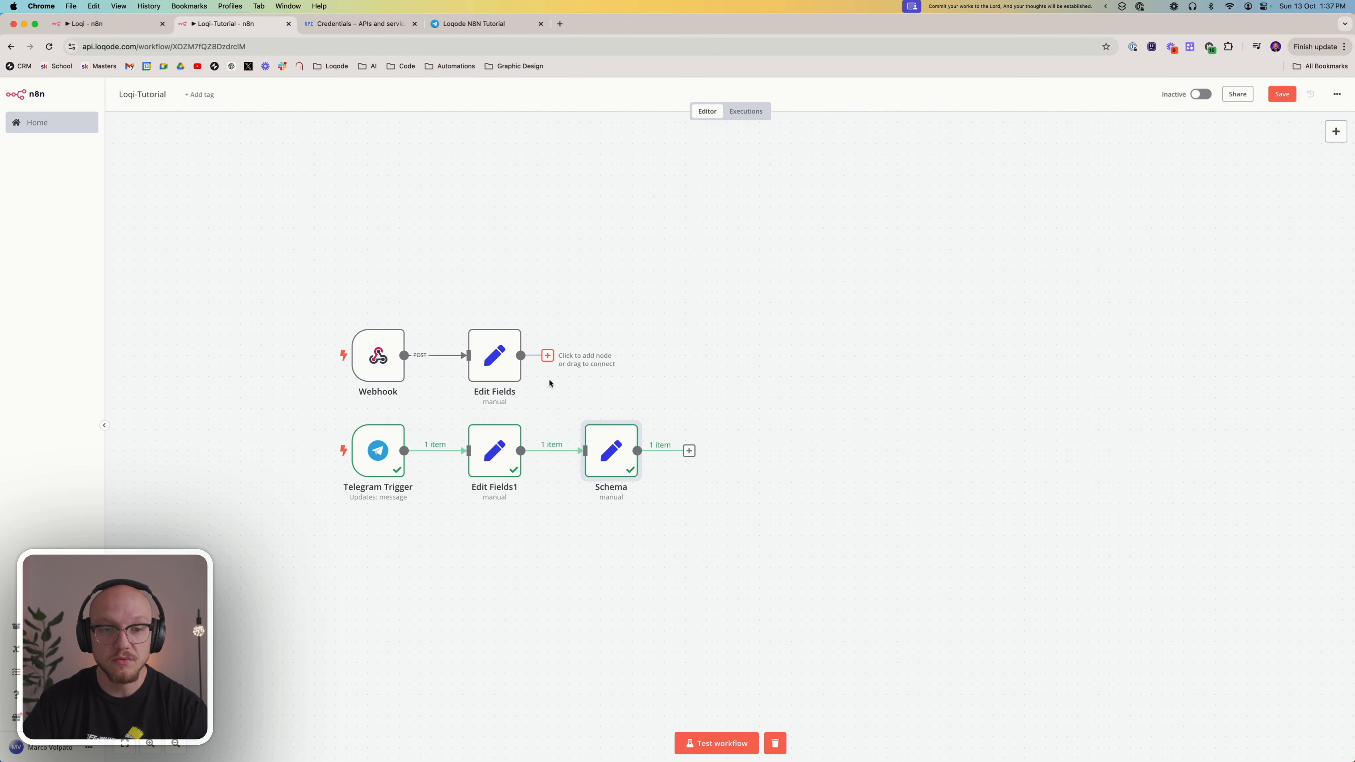
drag(547, 355, 587, 369)
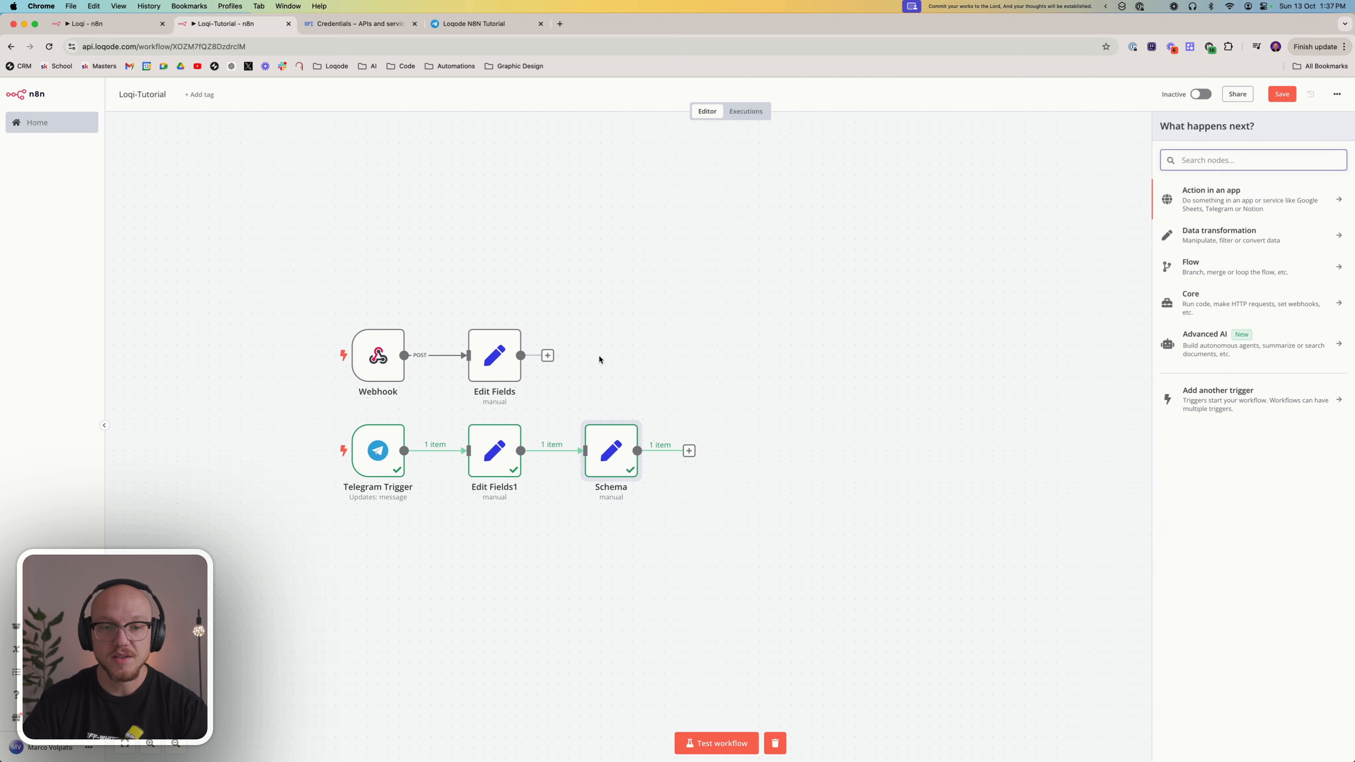
click(601, 326)
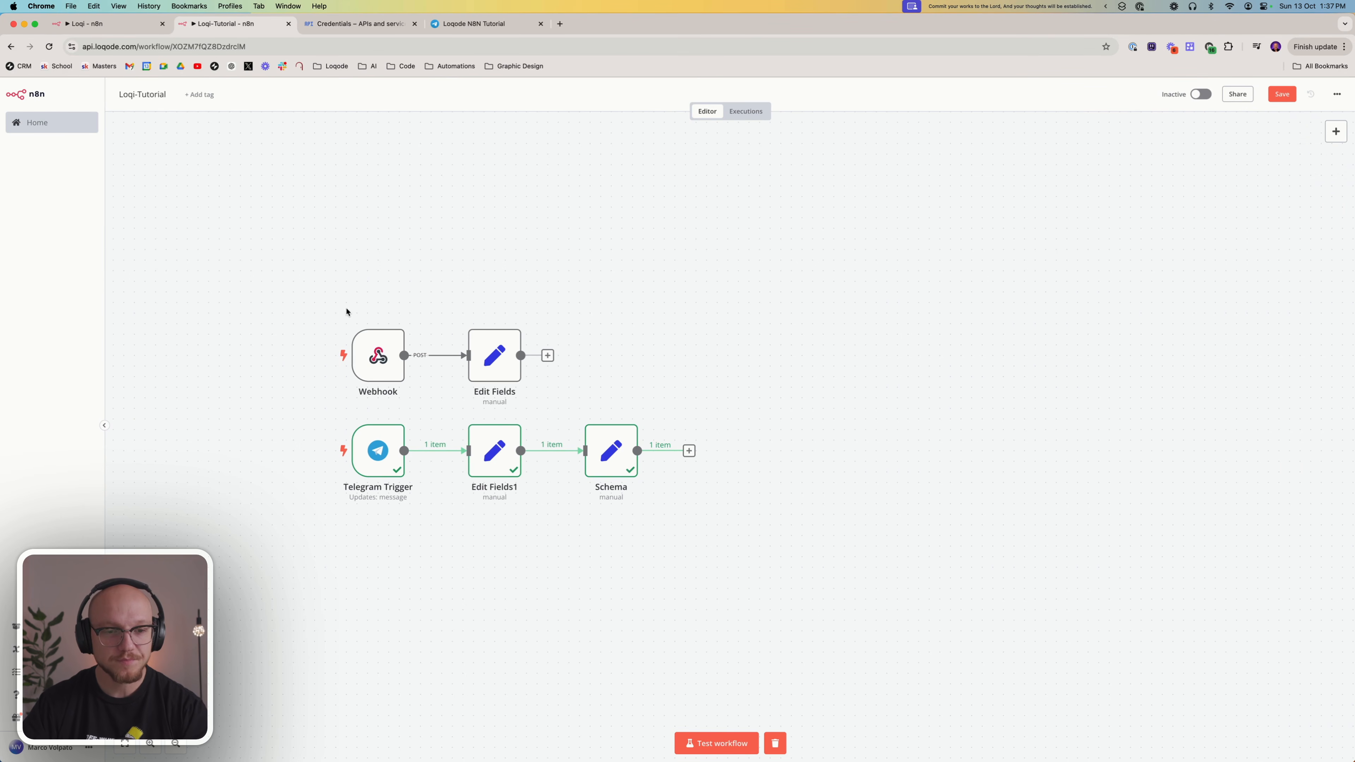
drag(258, 266, 773, 539)
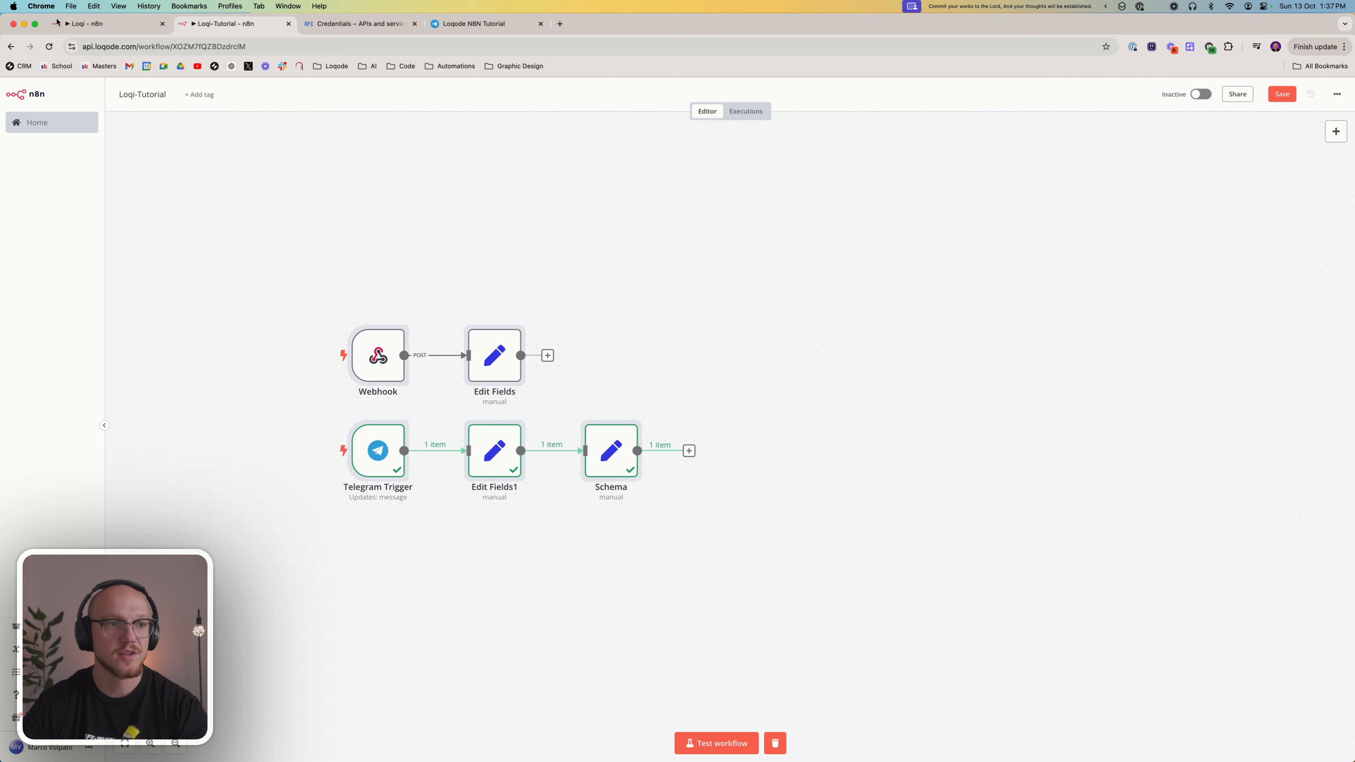
Switch to the finished Loqi workflow, review the conditions in the Filter (User) node and return to the canvas
click(102, 23)
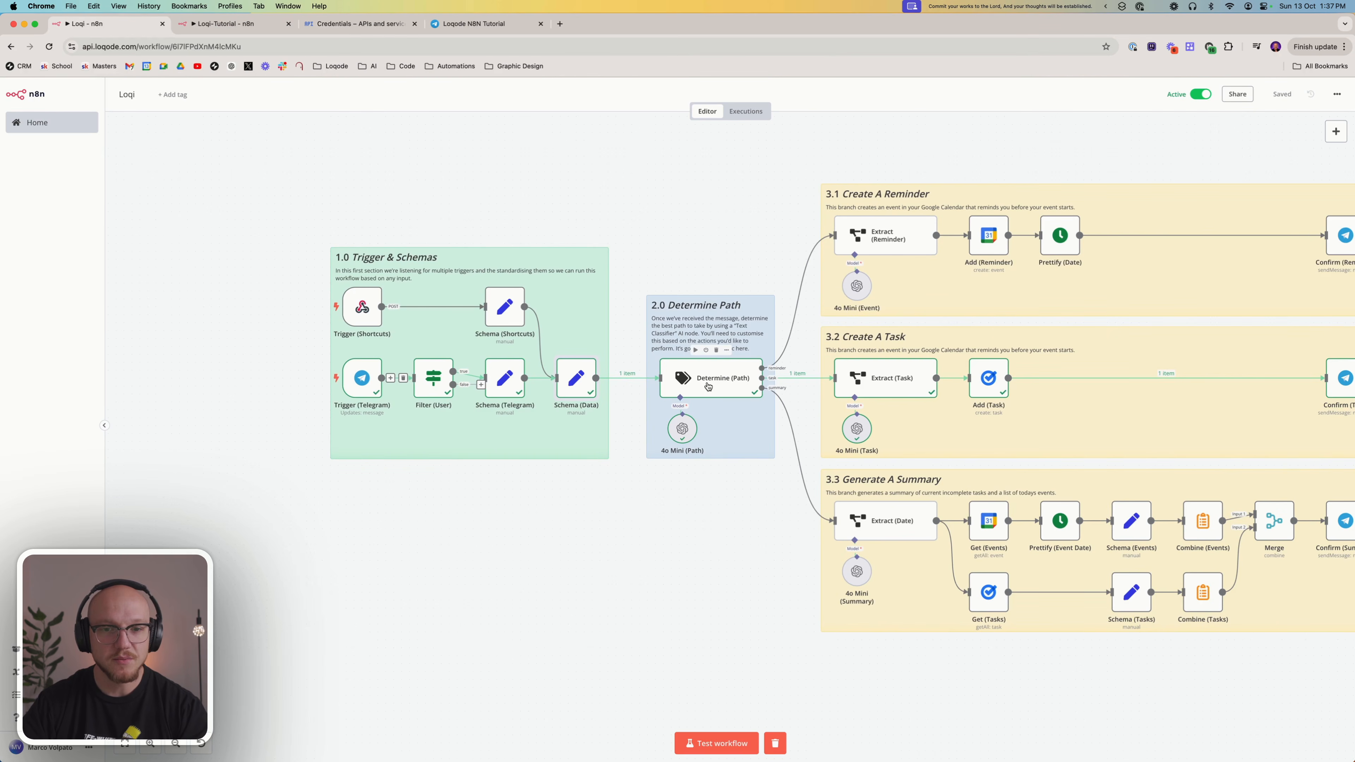
scroll(320, 193, right, 2)
drag(290, 184, 604, 557)
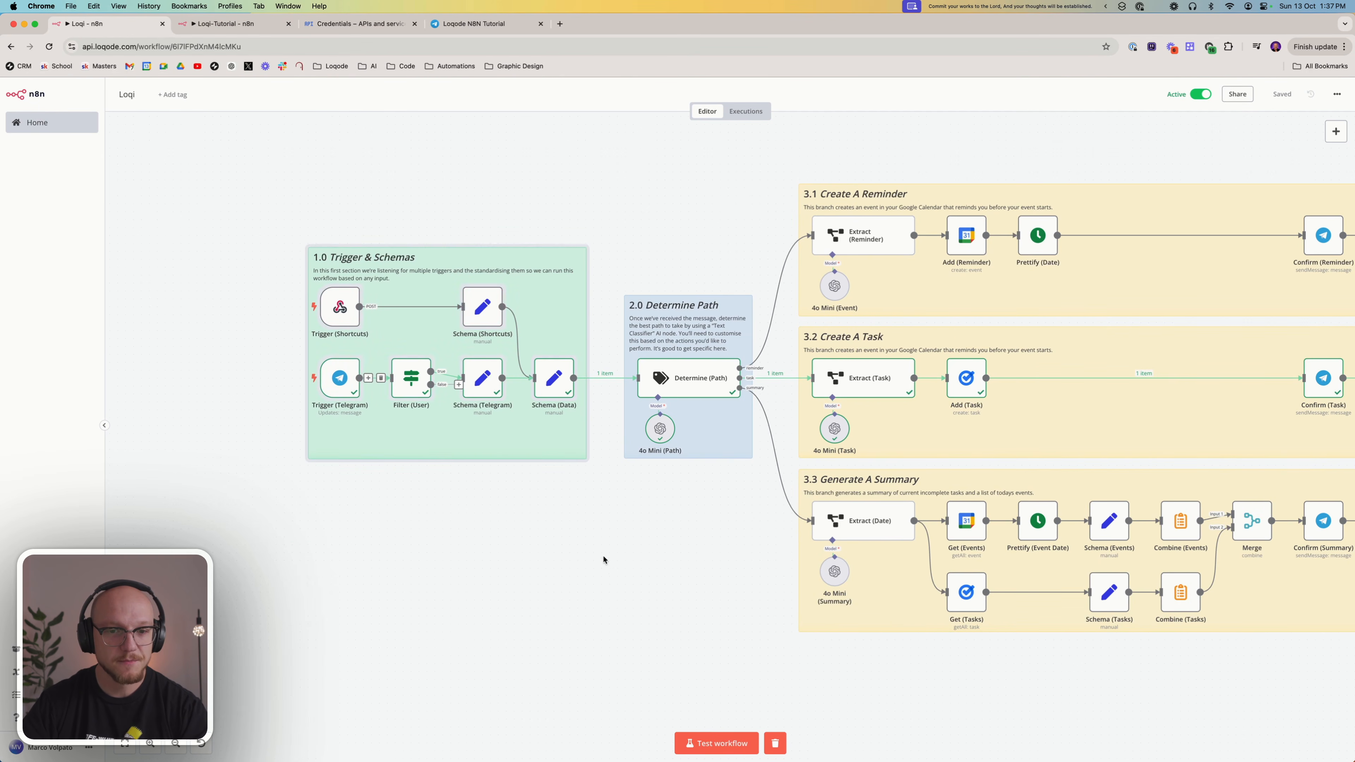
click(411, 380)
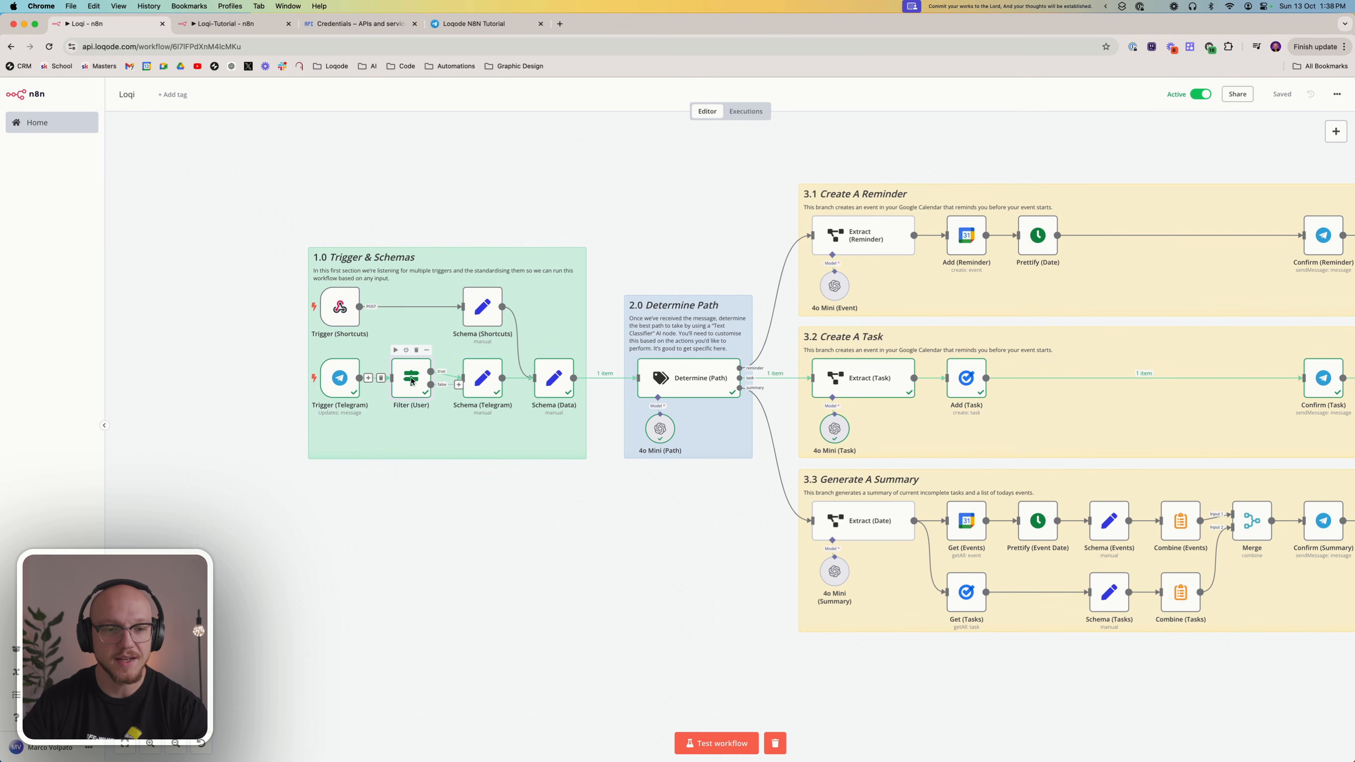
double_click(412, 380)
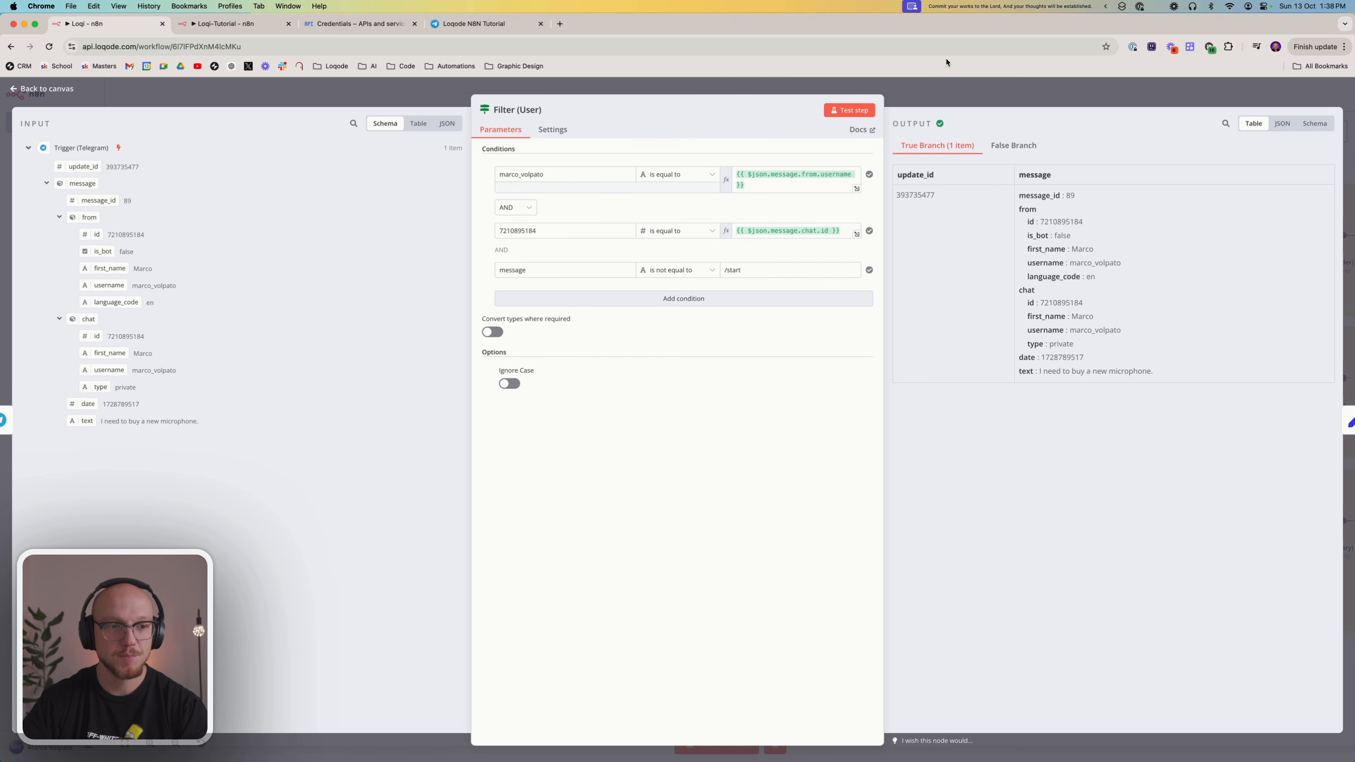
click(933, 97)
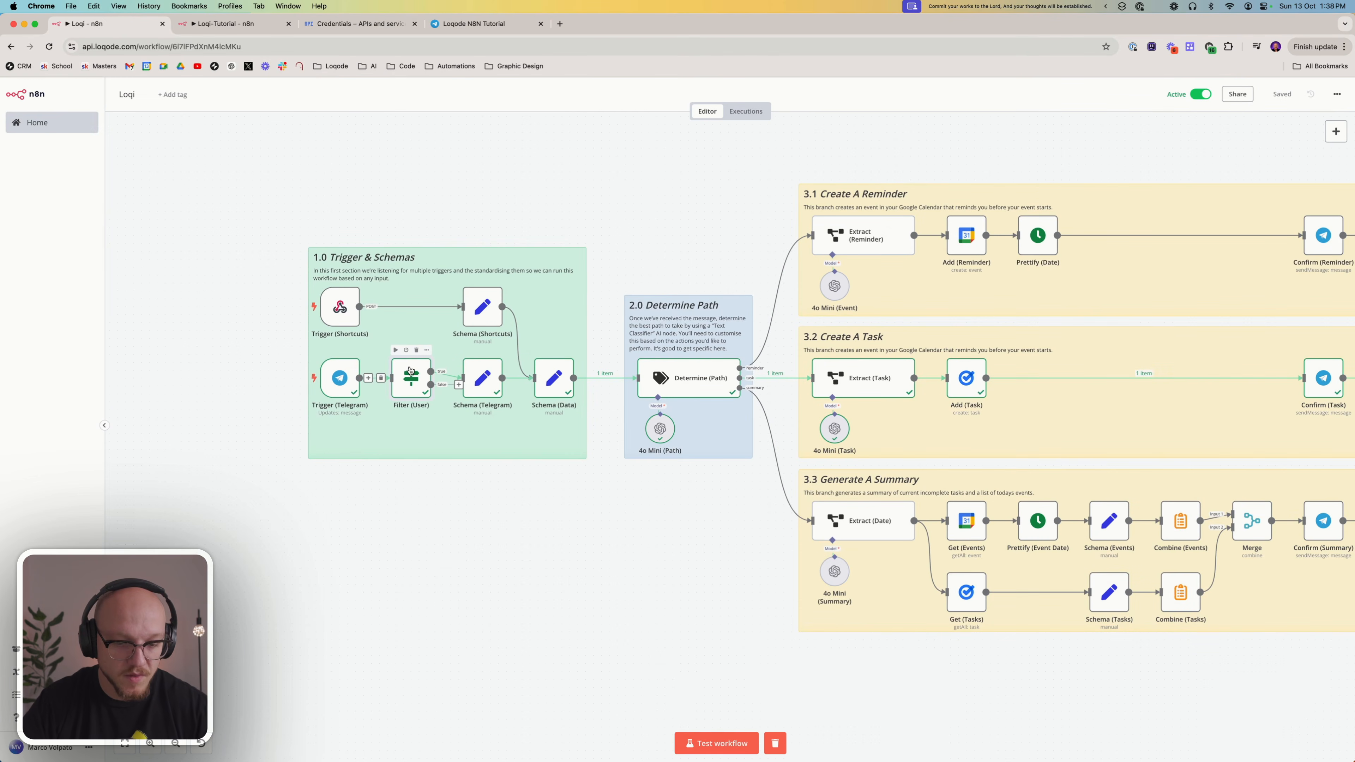
Copy the Filter (User) node into the Loqi-Tutorial workflow and place it above the Webhook node
key(super+c)
key(ctrl+Tab)
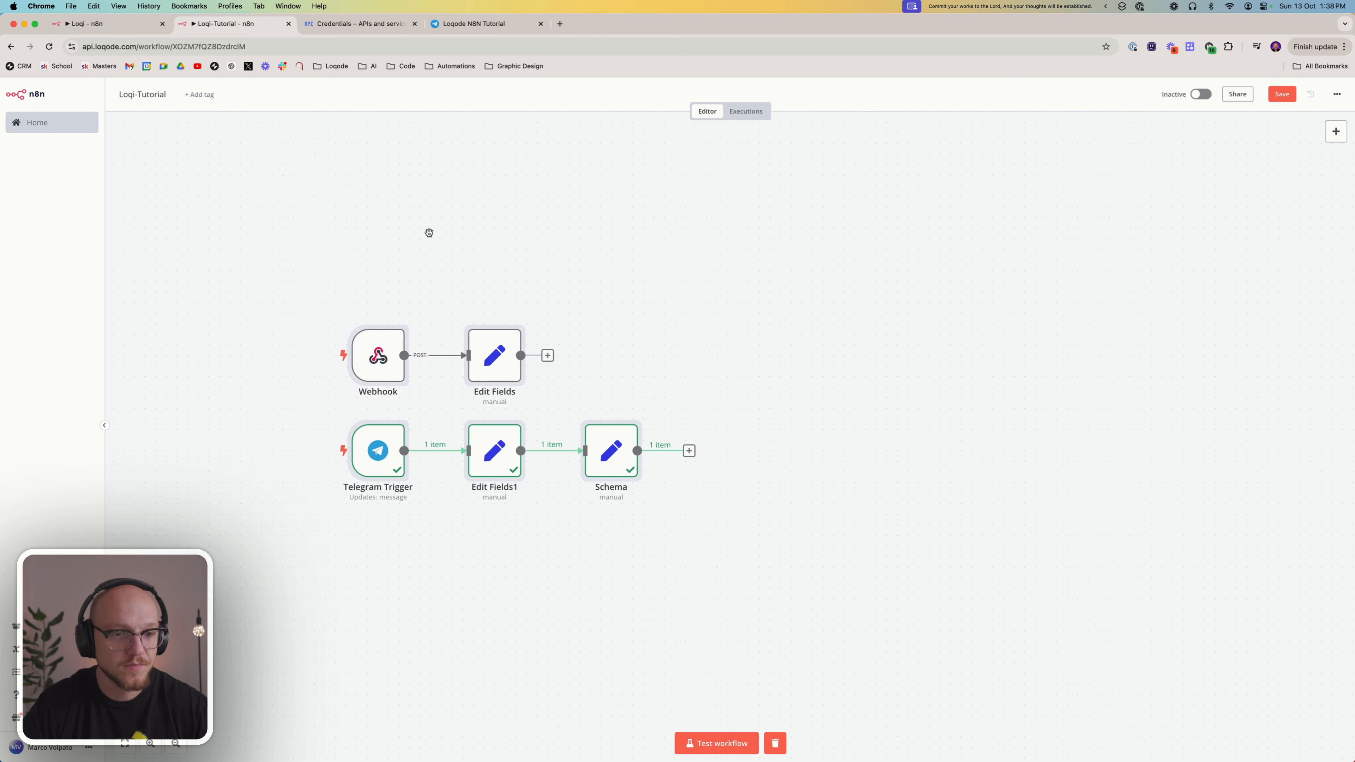
key(super+v)
drag(321, 290, 377, 221)
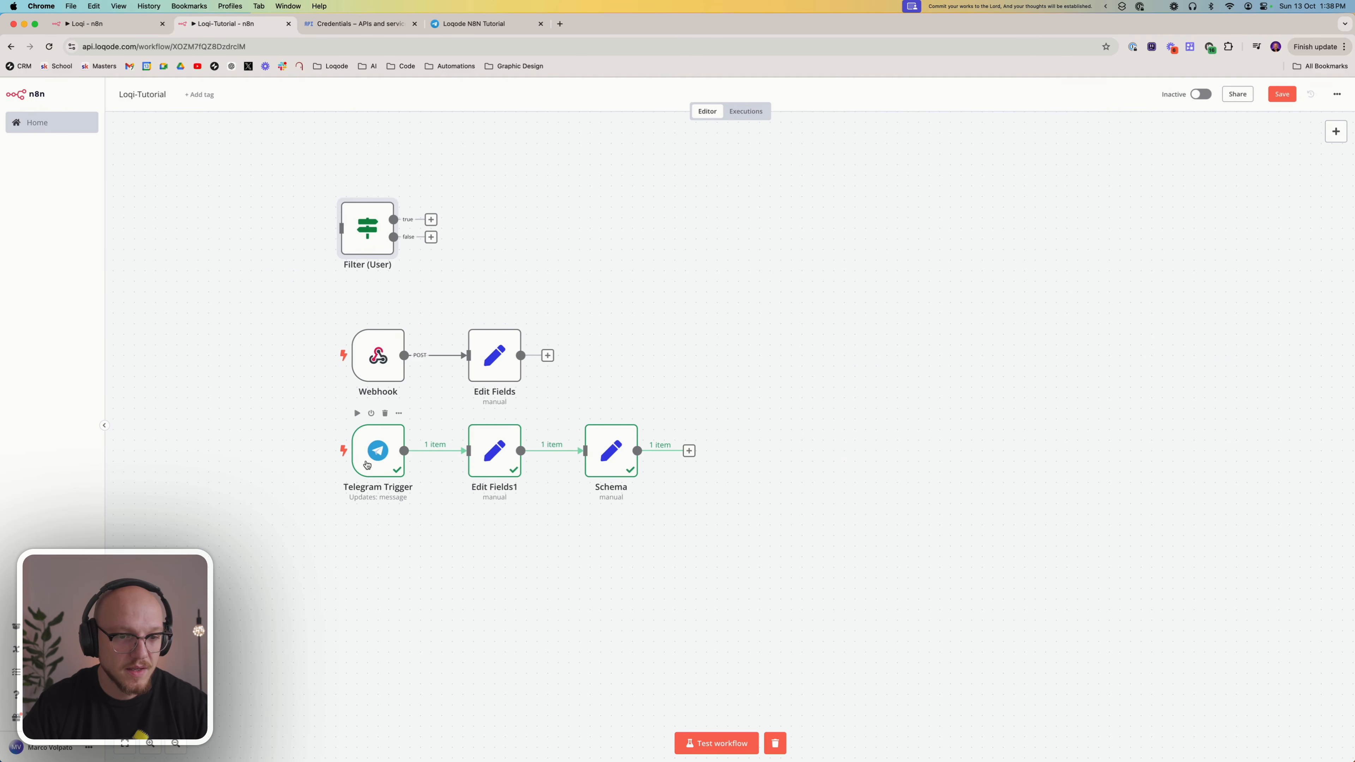
Insert Filter (User) between the Telegram Trigger and Edit Fields1, replacing their direct connection and linking the filter's true output to Edit Fields1
drag(366, 465, 239, 462)
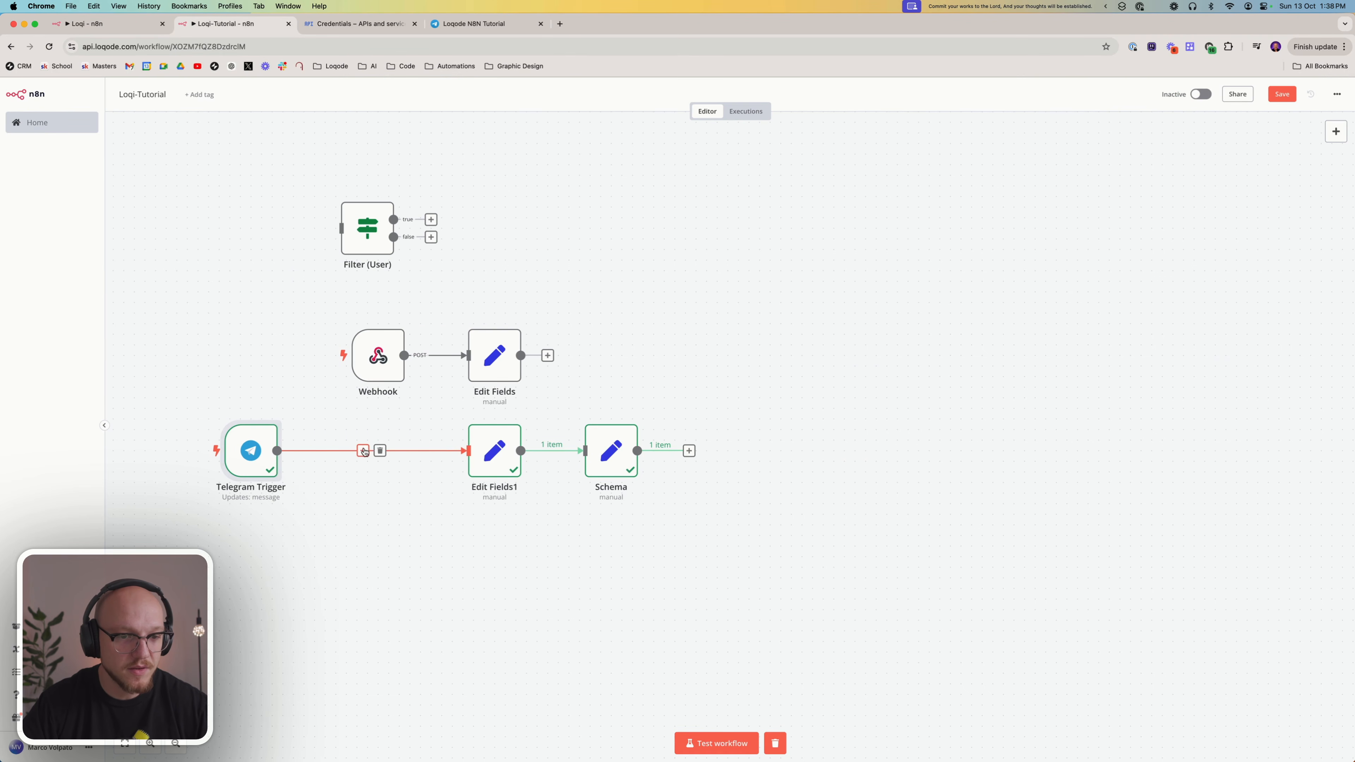
click(379, 450)
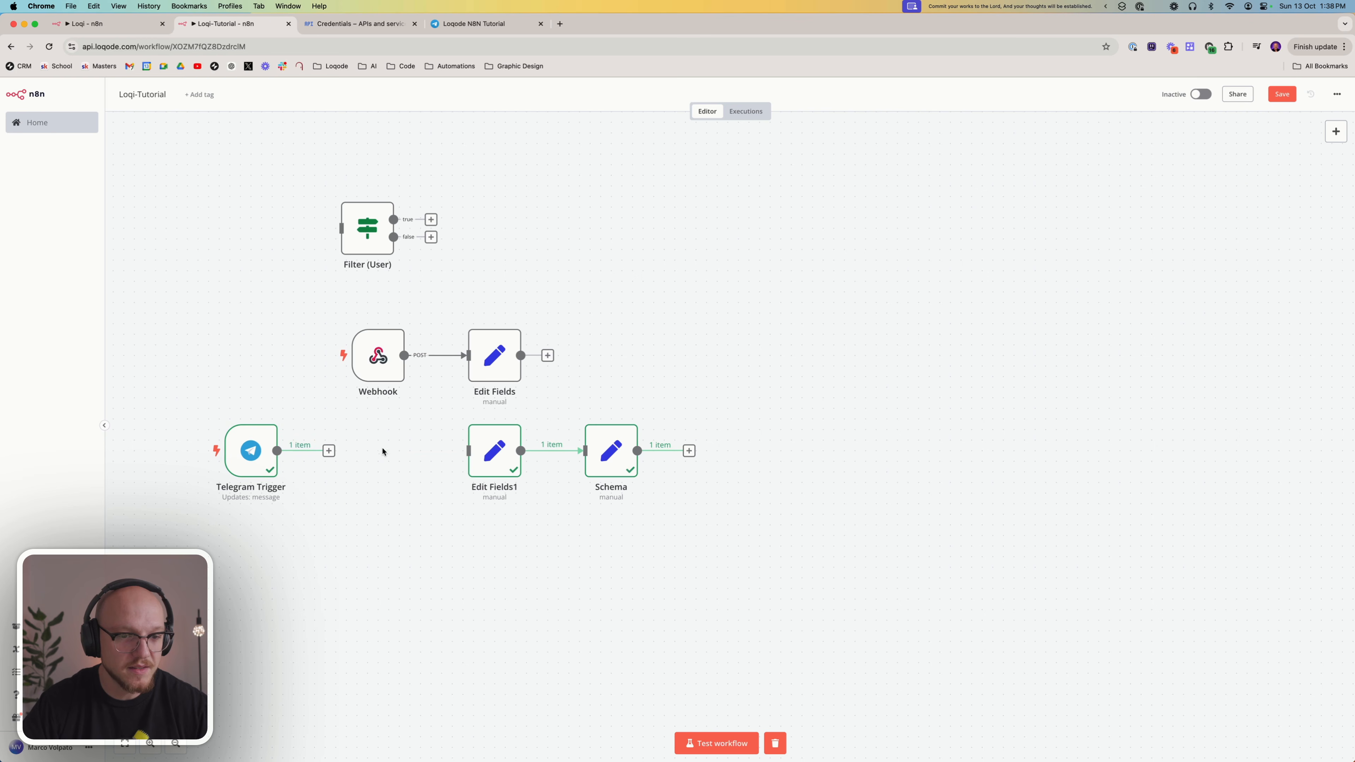
drag(366, 241, 375, 459)
mouse_move(278, 451)
mouse_down()
mouse_move(293, 452)
mouse_move(272, 450)
mouse_up()
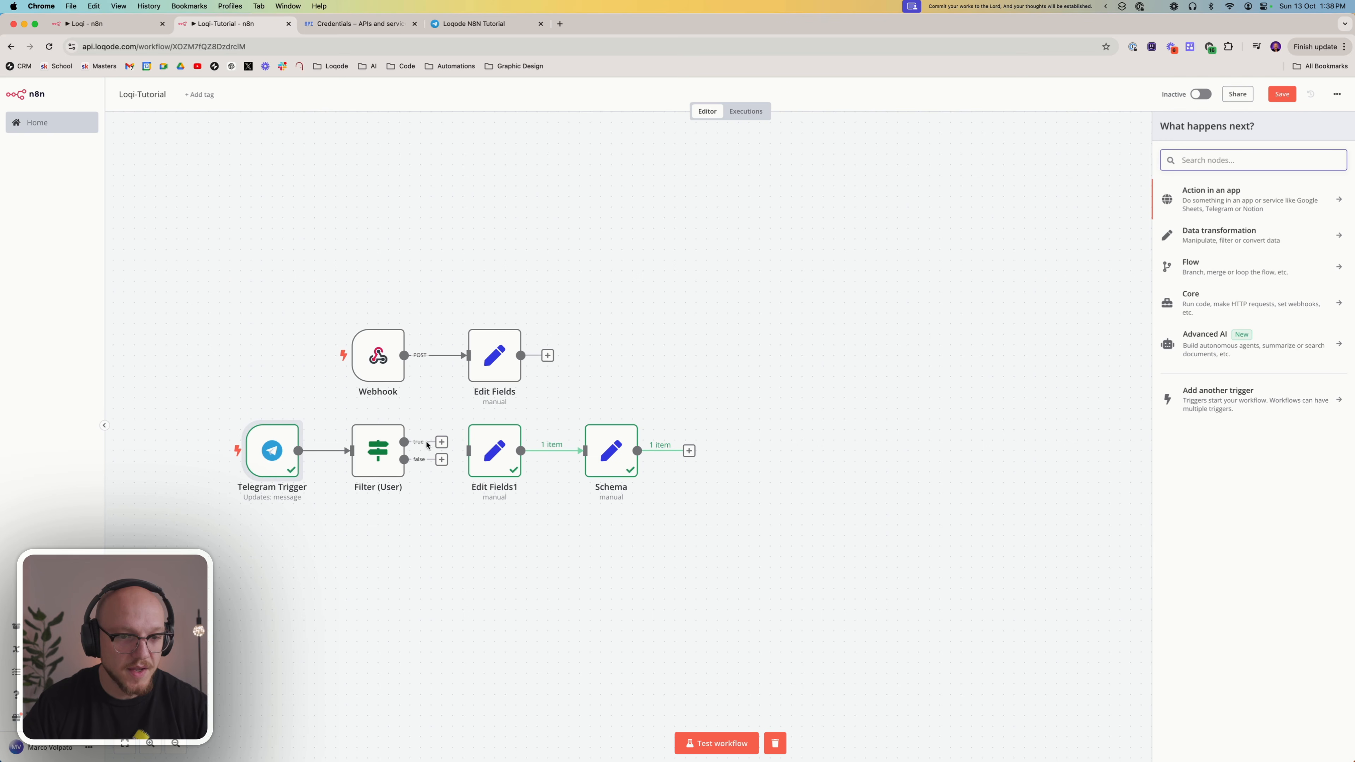
drag(443, 444, 470, 451)
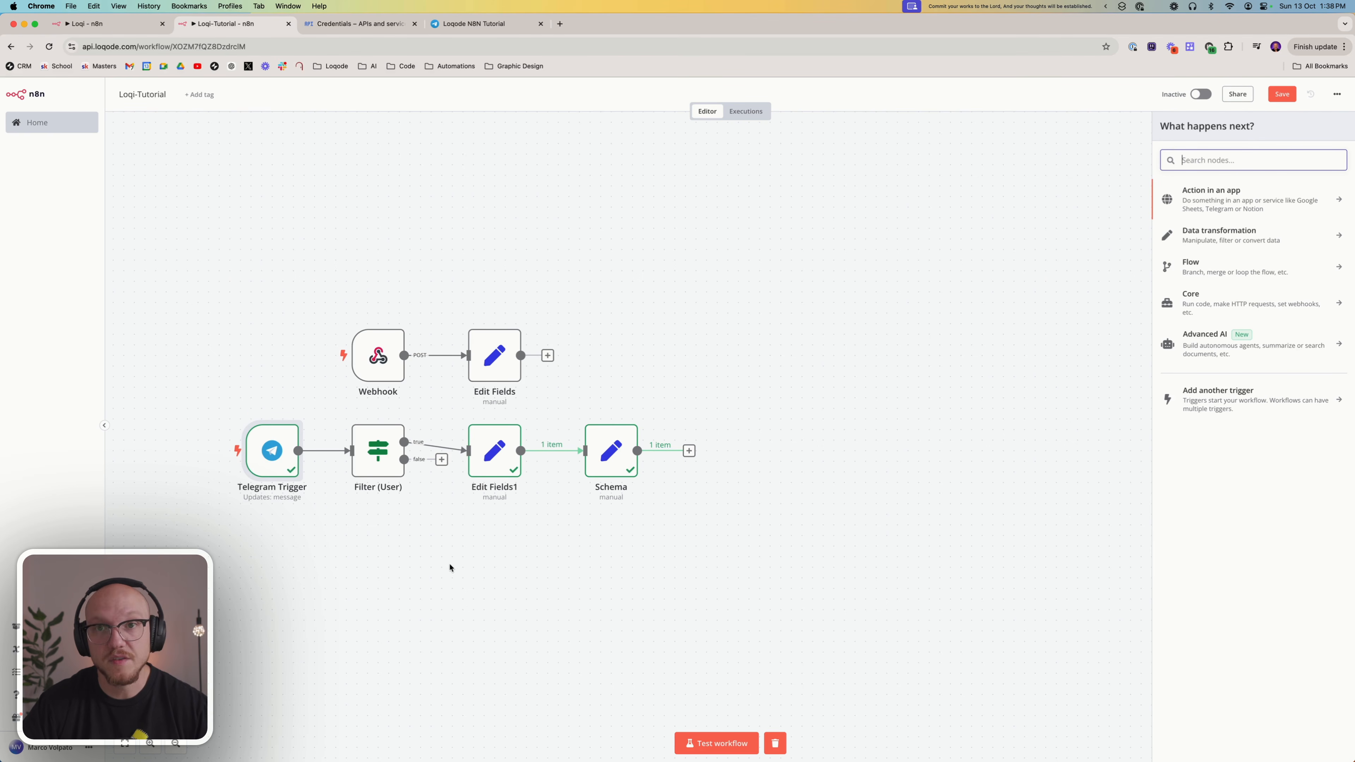
click(387, 451)
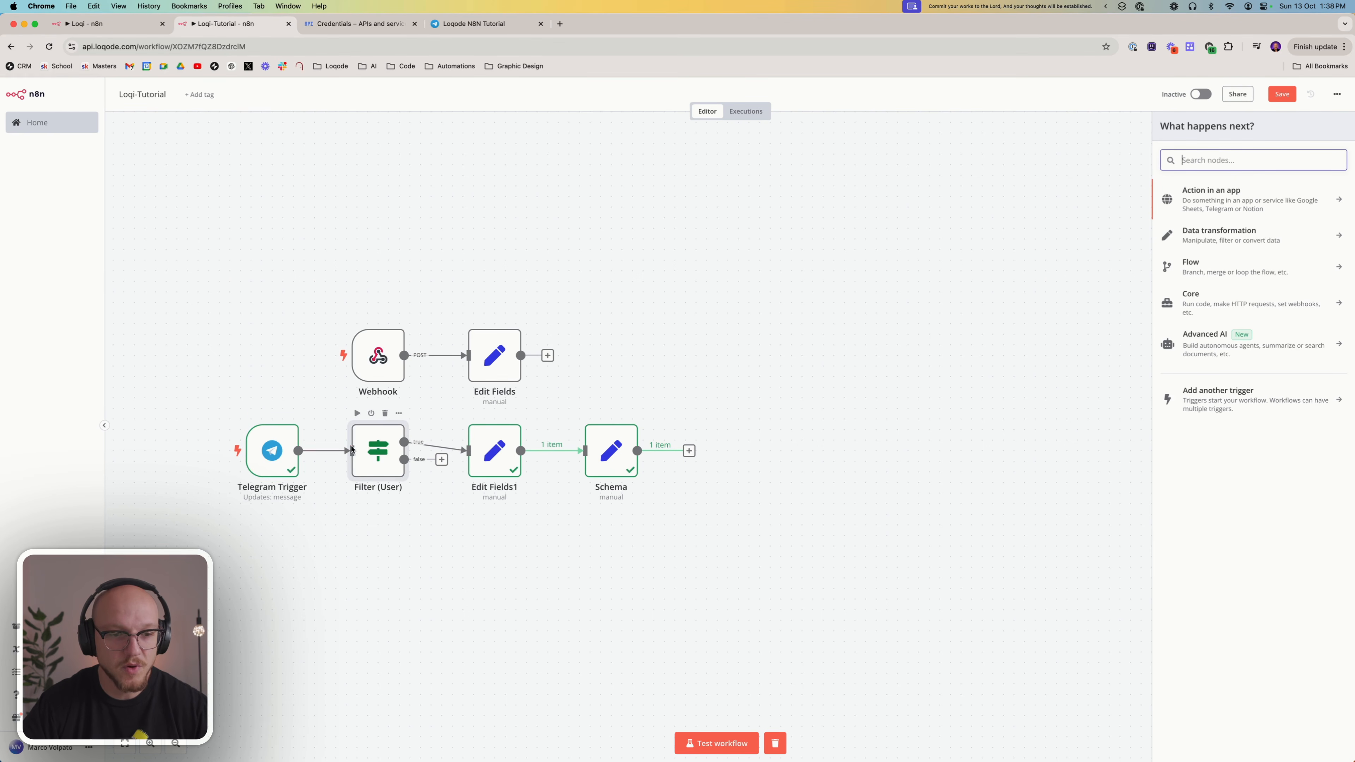
Copy the chat ID from the Telegram Trigger's output and close the node
double_click(277, 448)
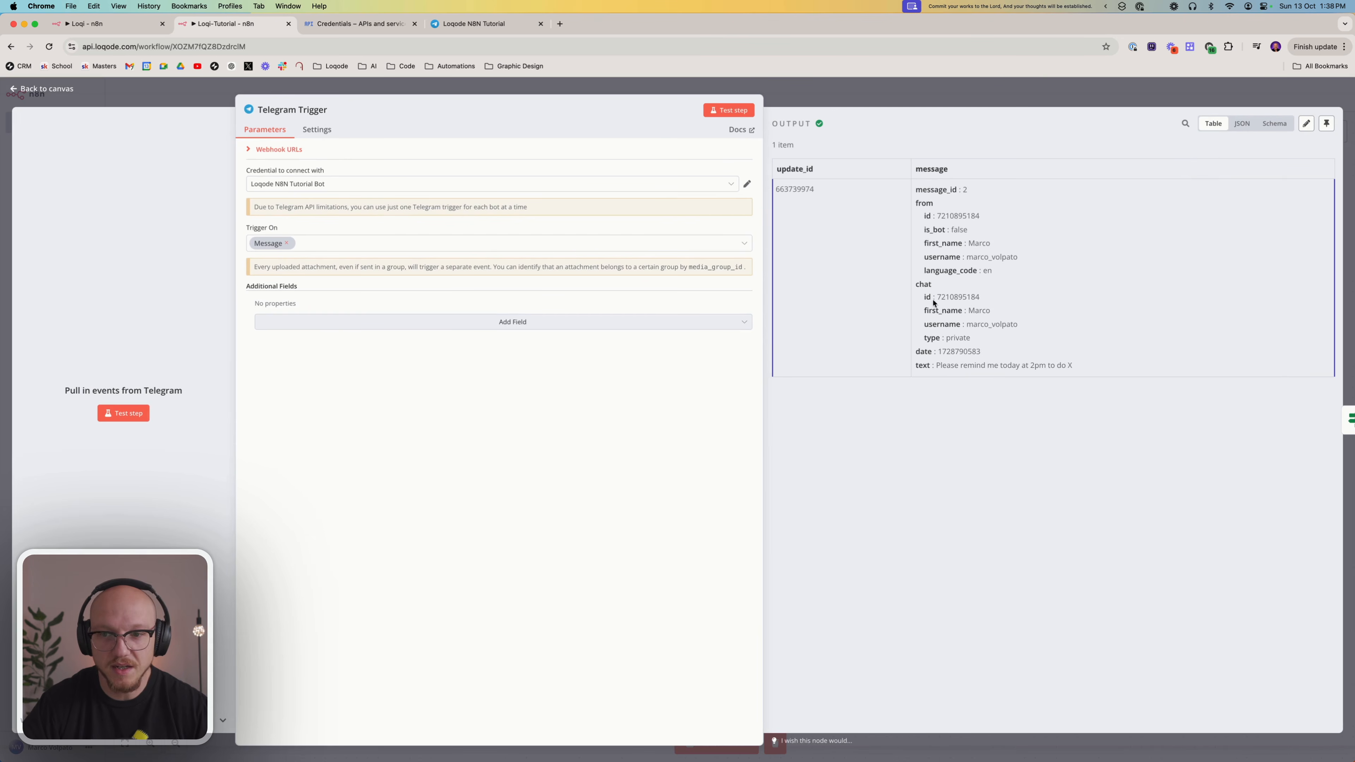
double_click(956, 296)
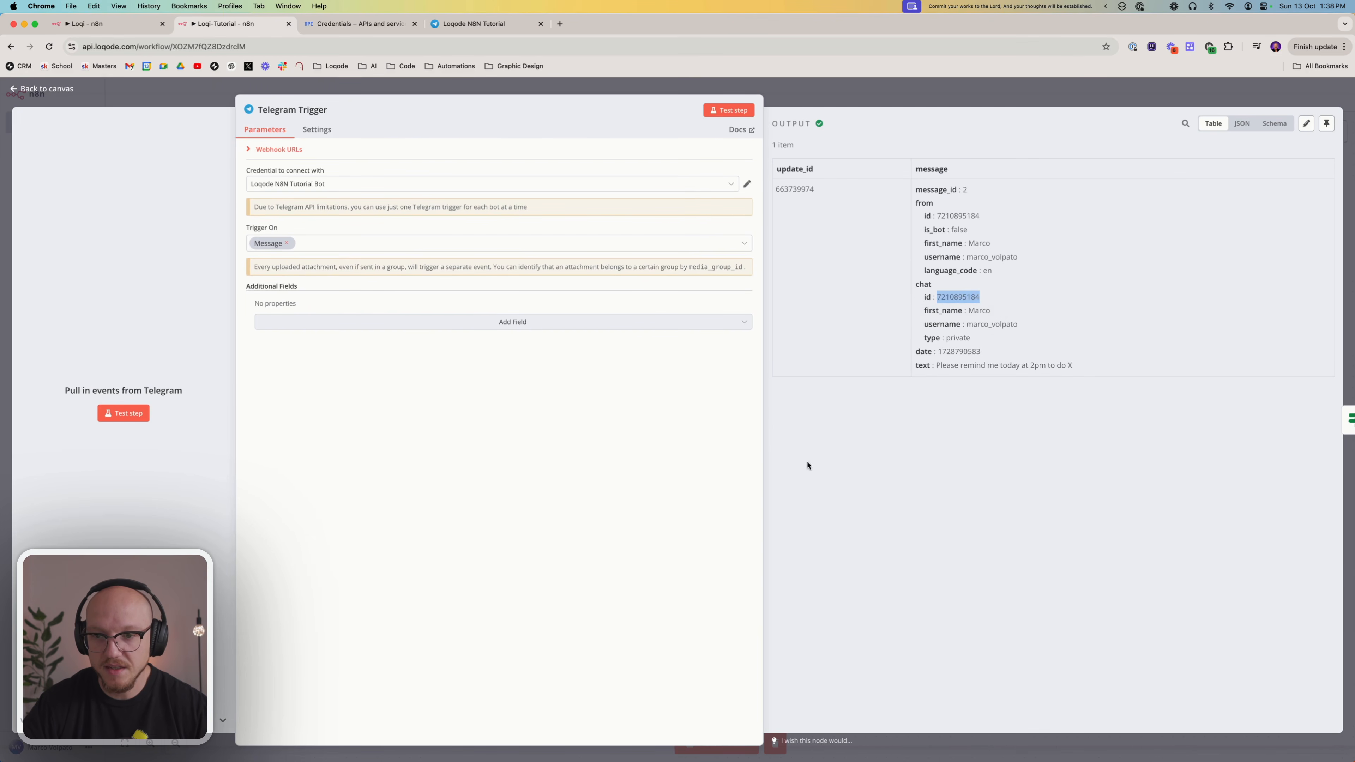
click(850, 93)
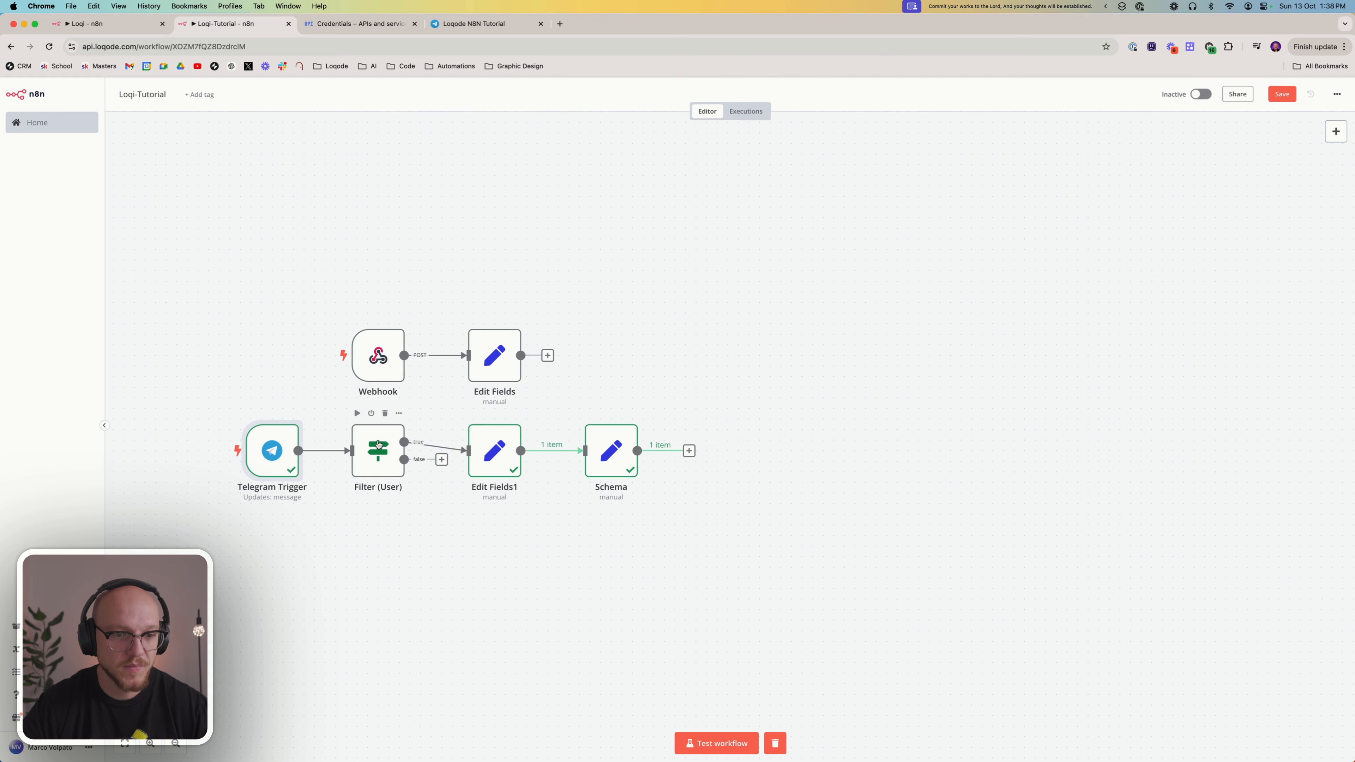
Paste the copied chat ID into the second condition of the Filter (User) node and close the node
click(375, 446)
double_click(375, 446)
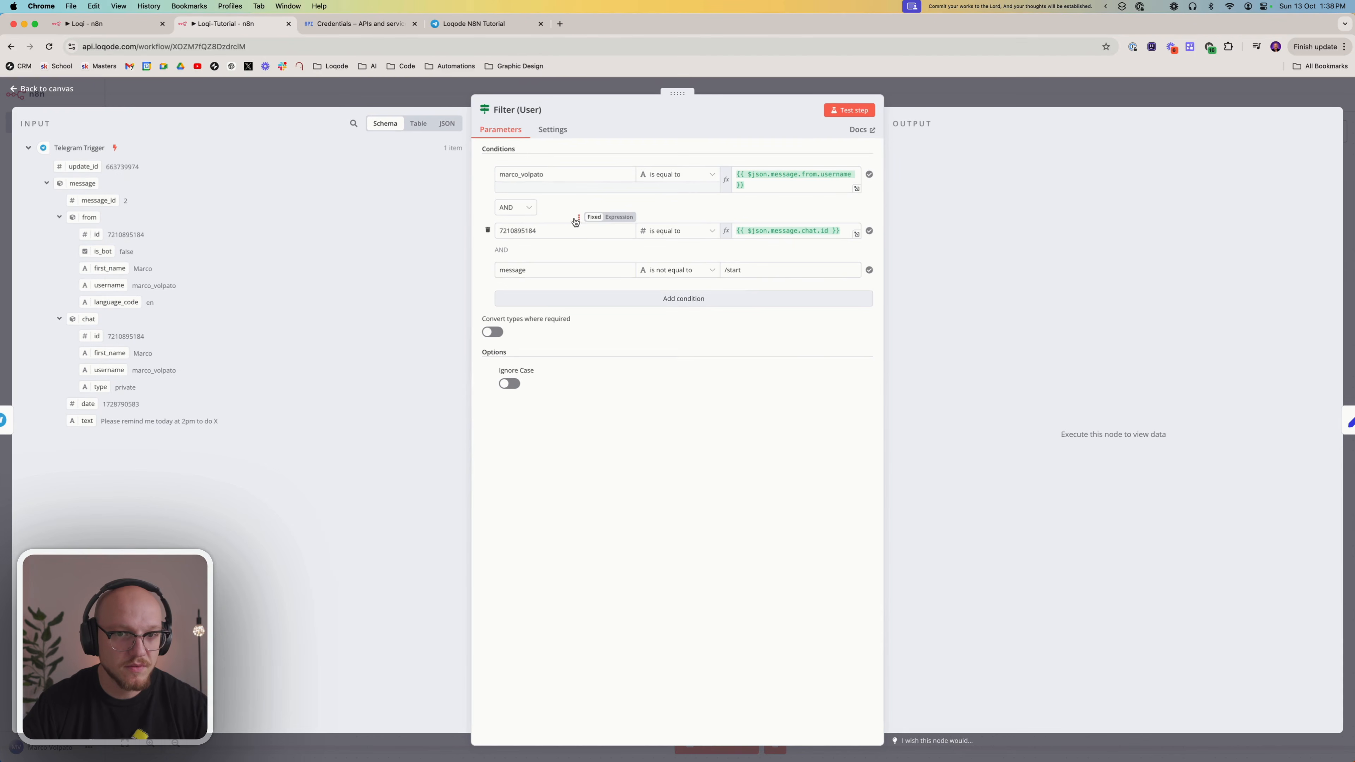
click(568, 229)
key(super+v)
double_click(550, 231)
key(super+v)
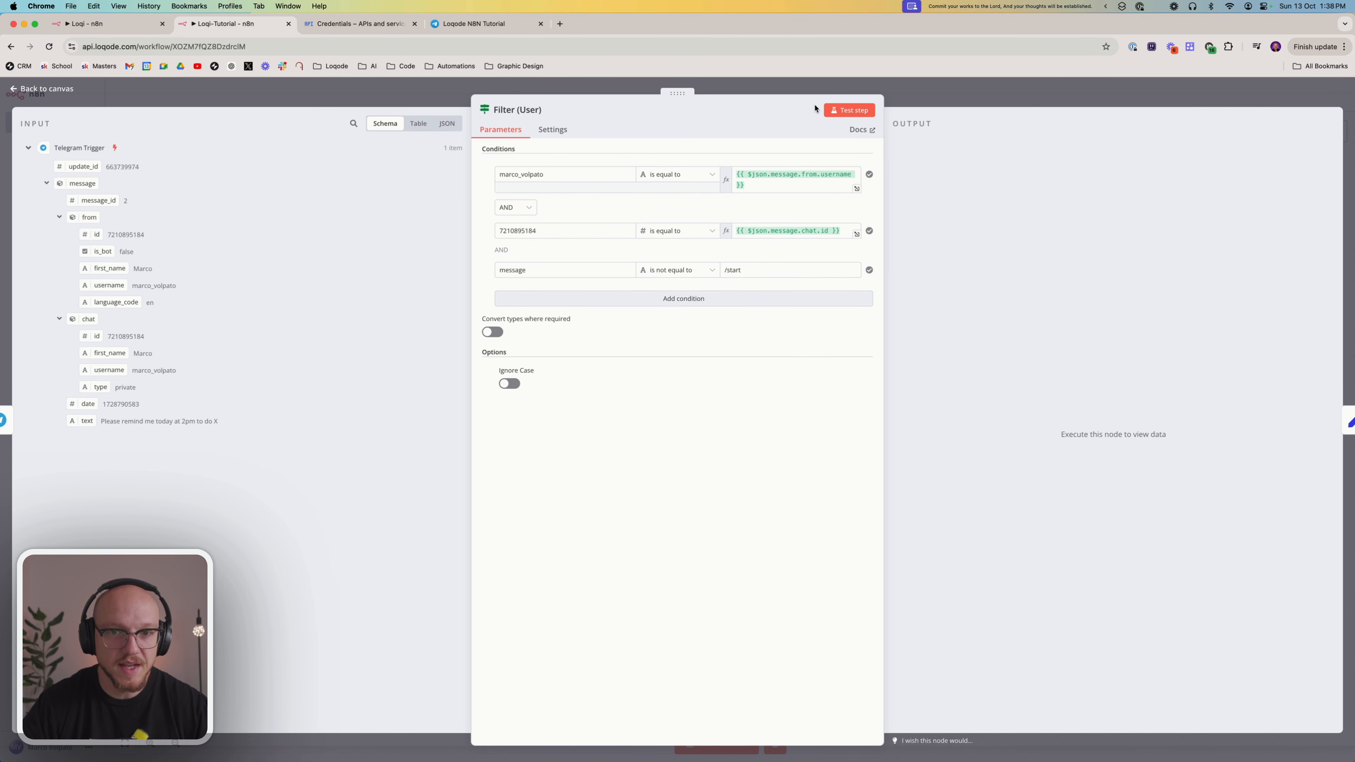
click(947, 90)
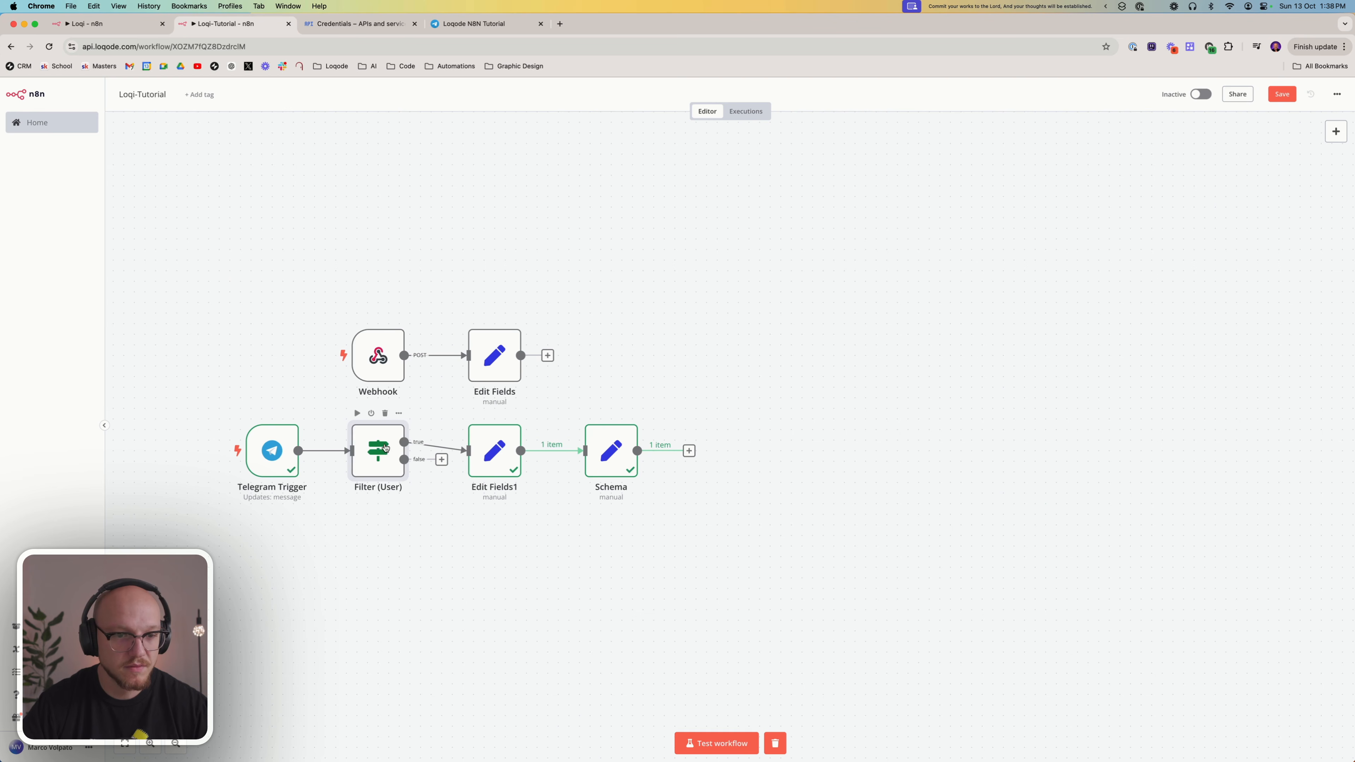
Start a test of the Telegram Trigger and send "Please remind me today at 2pm to do X" to the Loqode N8N Tutorial bot in Telegram
right_click(269, 444)
click(299, 471)
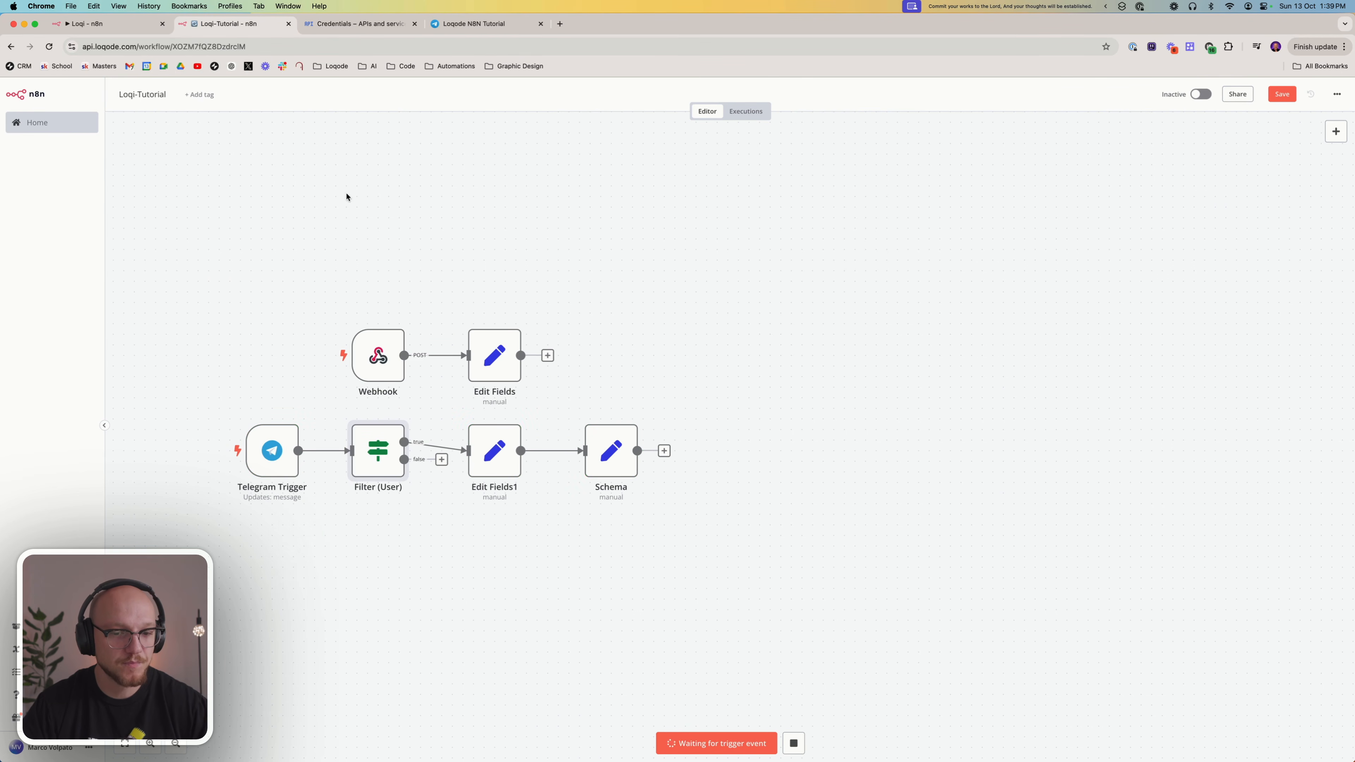
click(454, 25)
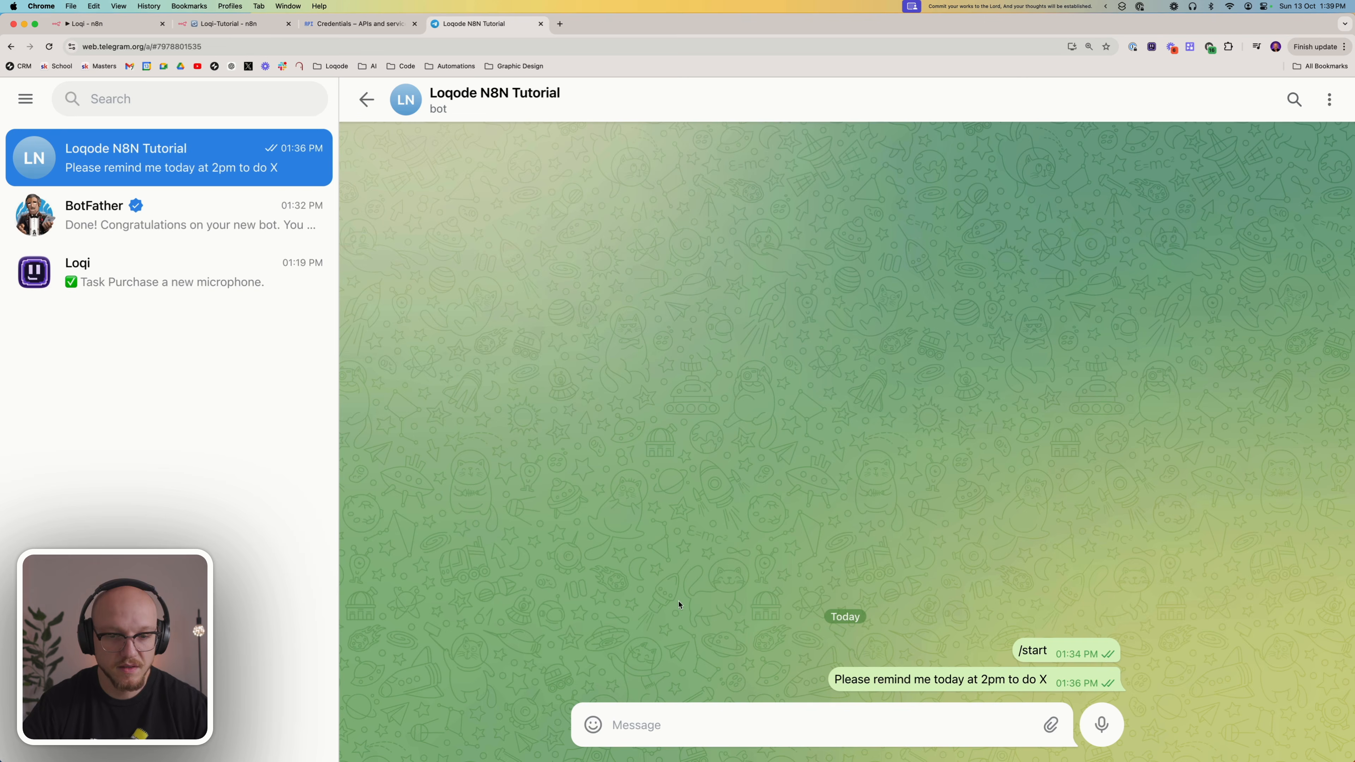
triple_click(904, 687)
key(super+c)
click(855, 720)
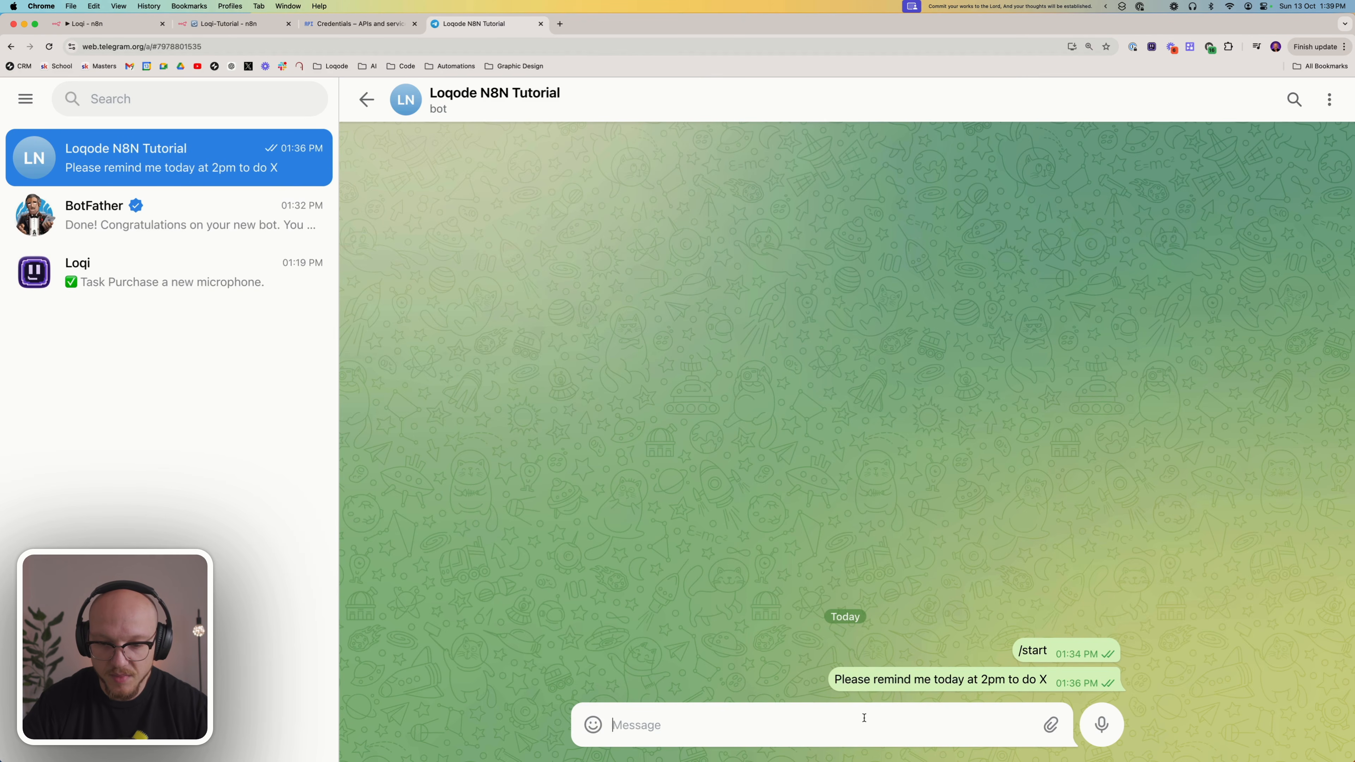
key(super+v)
click(1114, 721)
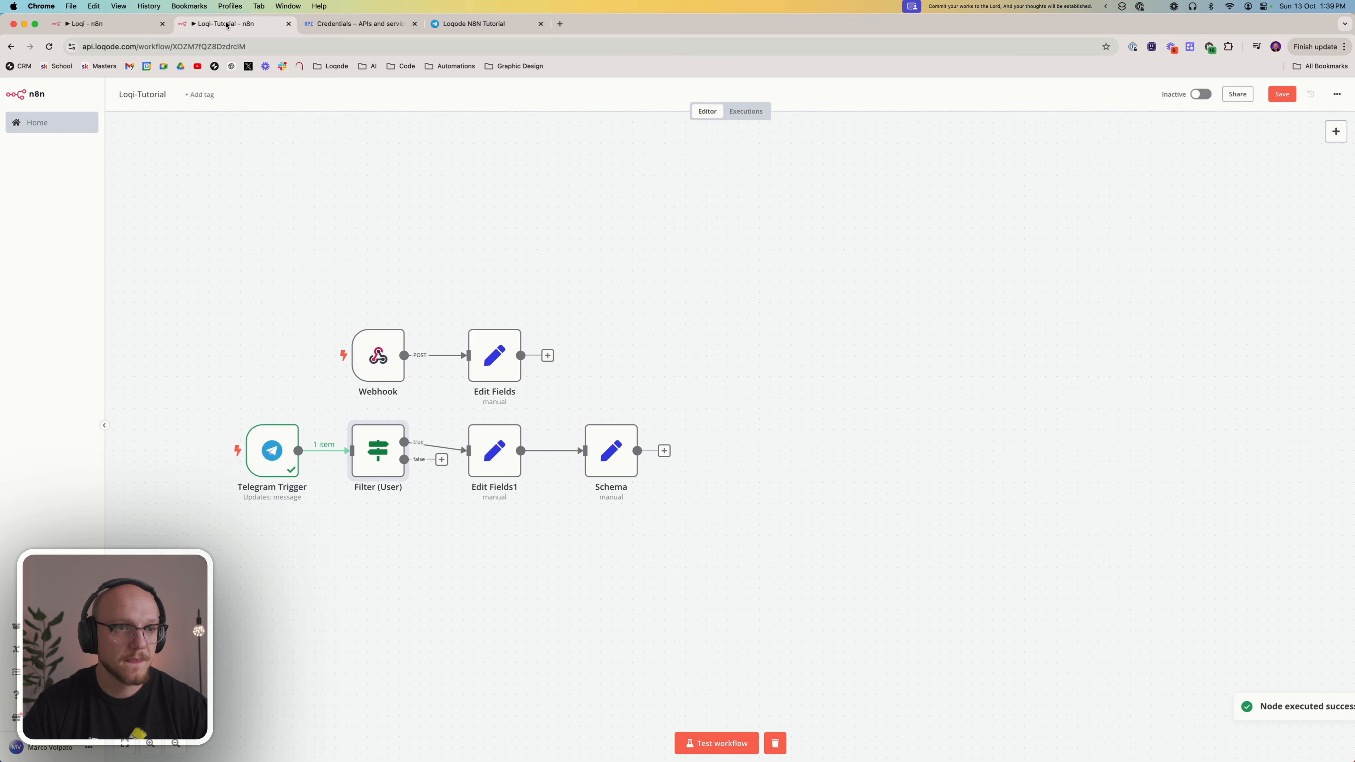
Return to the Loqi-Tutorial workflow and test the Filter (User), Edit Fields1 and Schema nodes in sequence
click(227, 23)
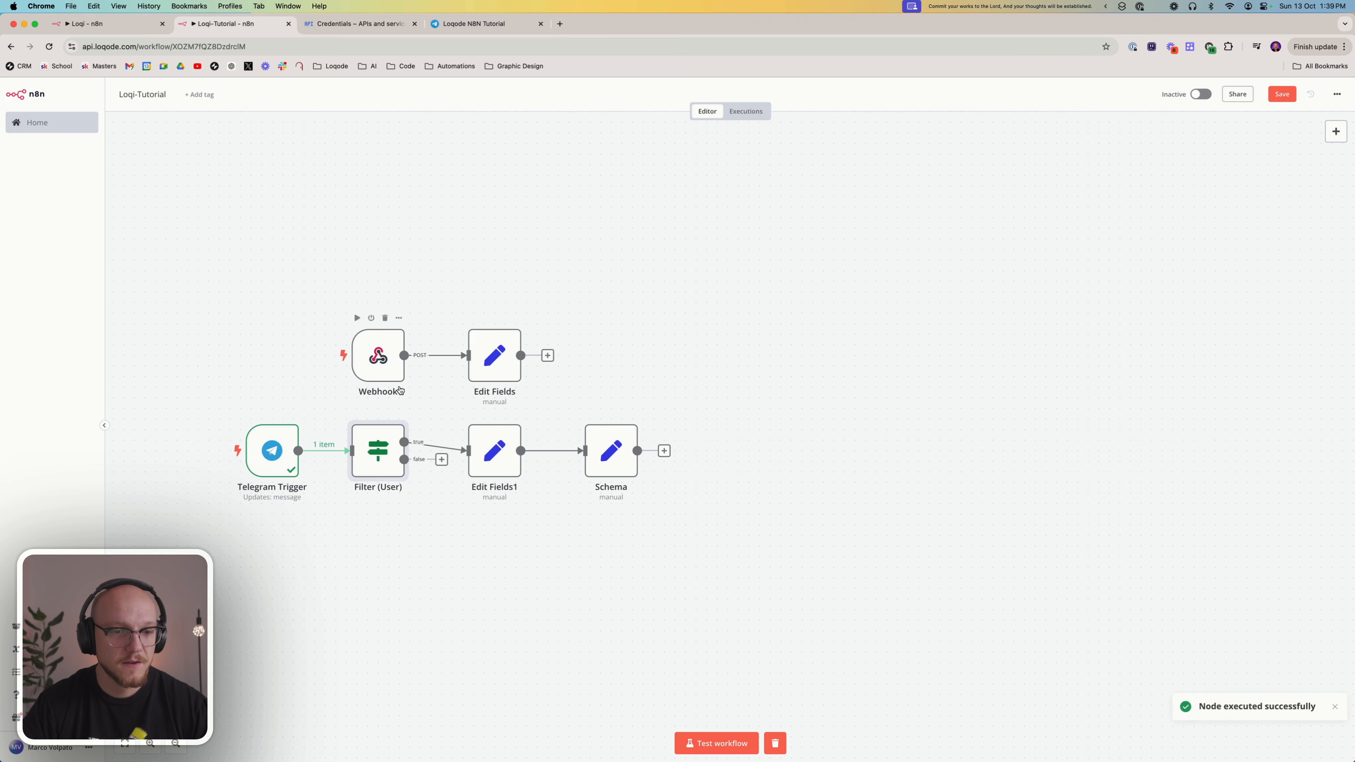
click(356, 413)
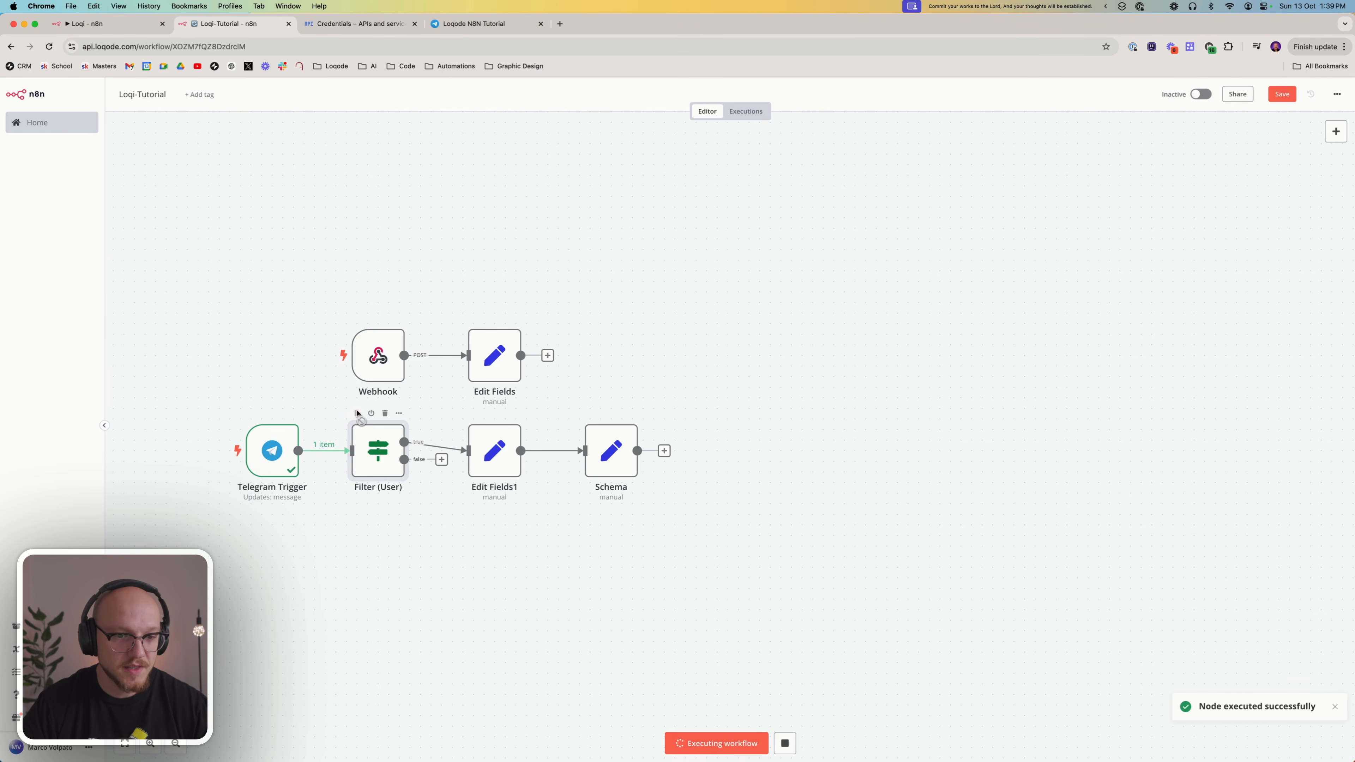
right_click(496, 457)
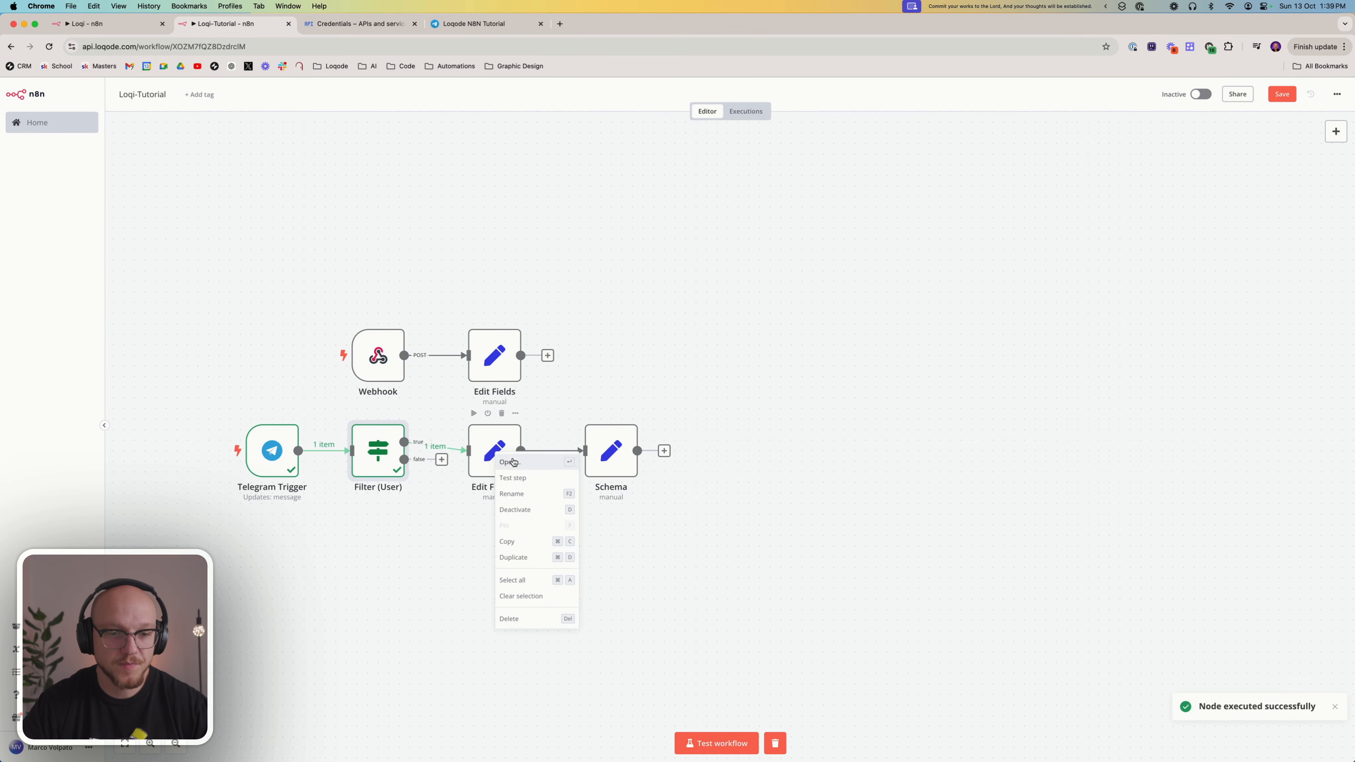
click(522, 479)
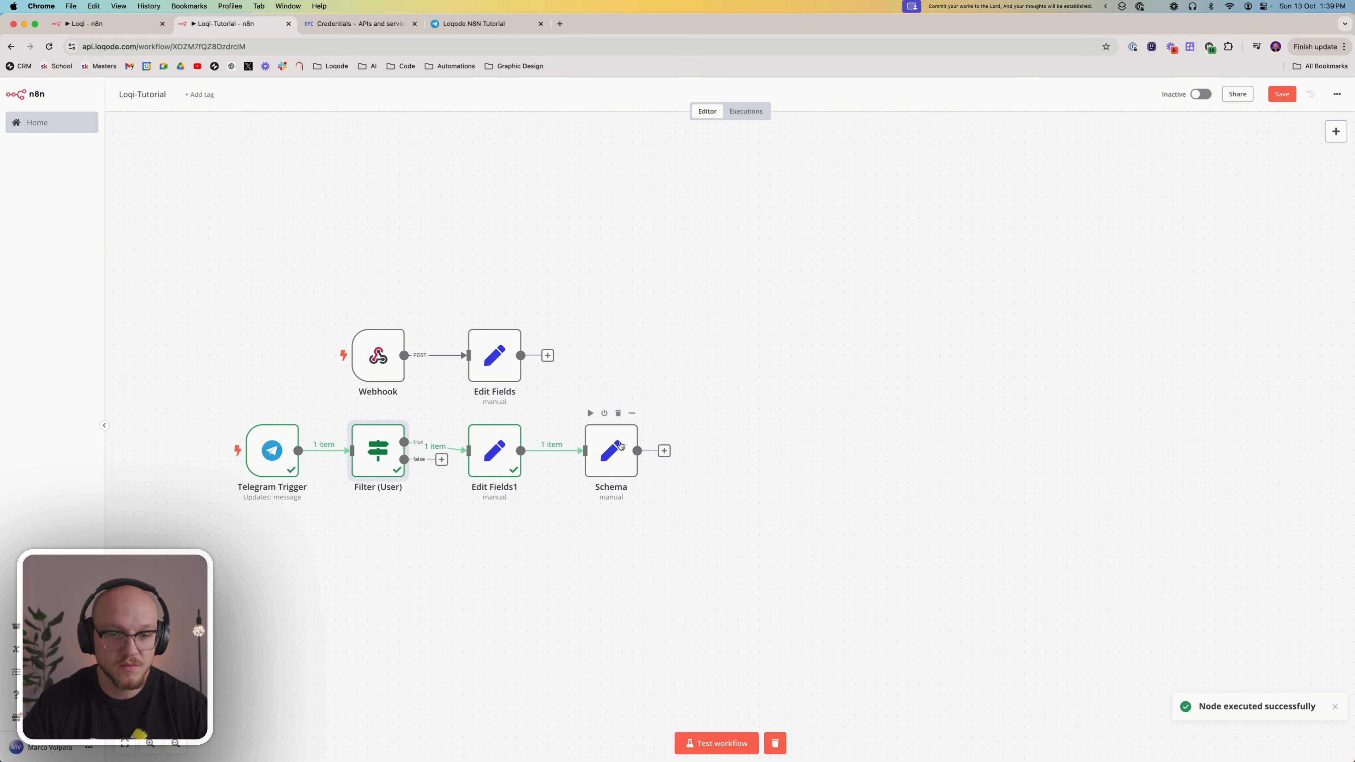
right_click(622, 453)
click(638, 472)
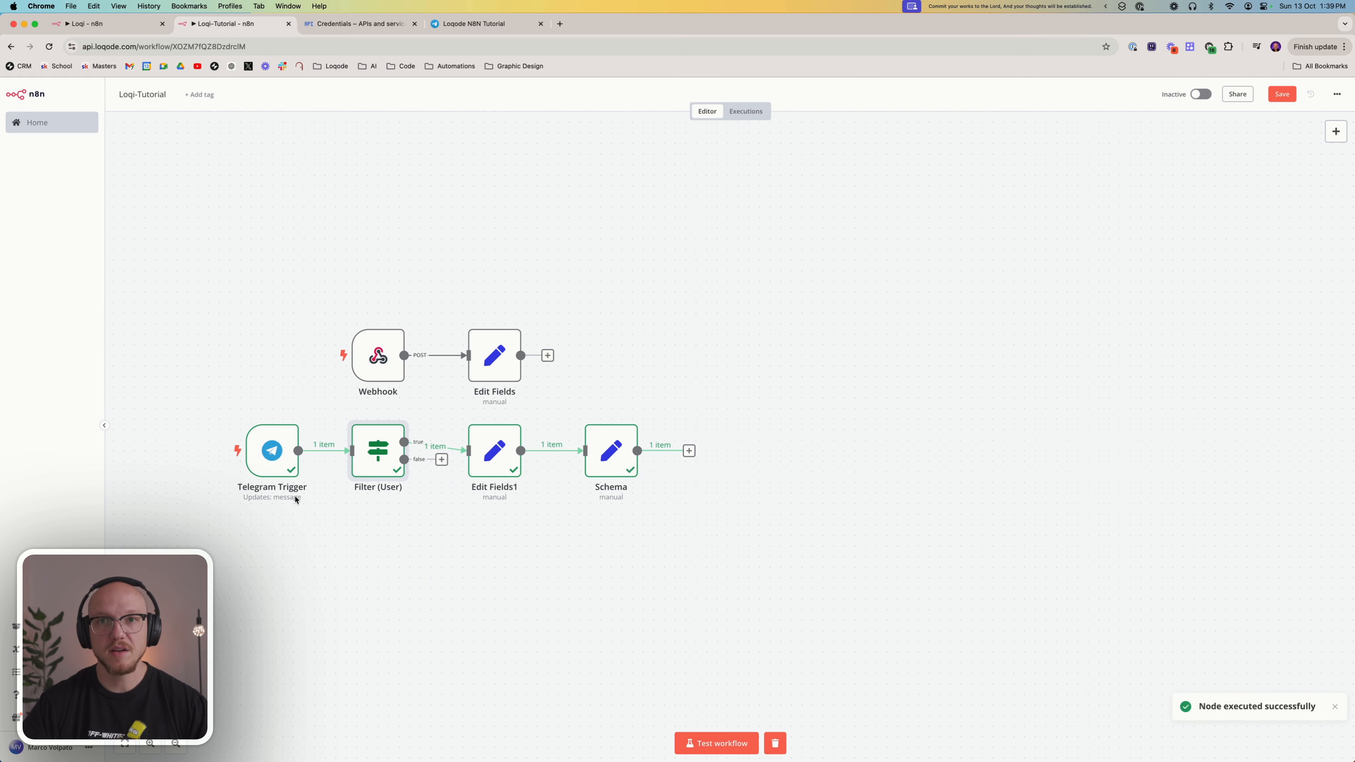
Move the Webhook node so it lines up directly above the Telegram Trigger
click(300, 462)
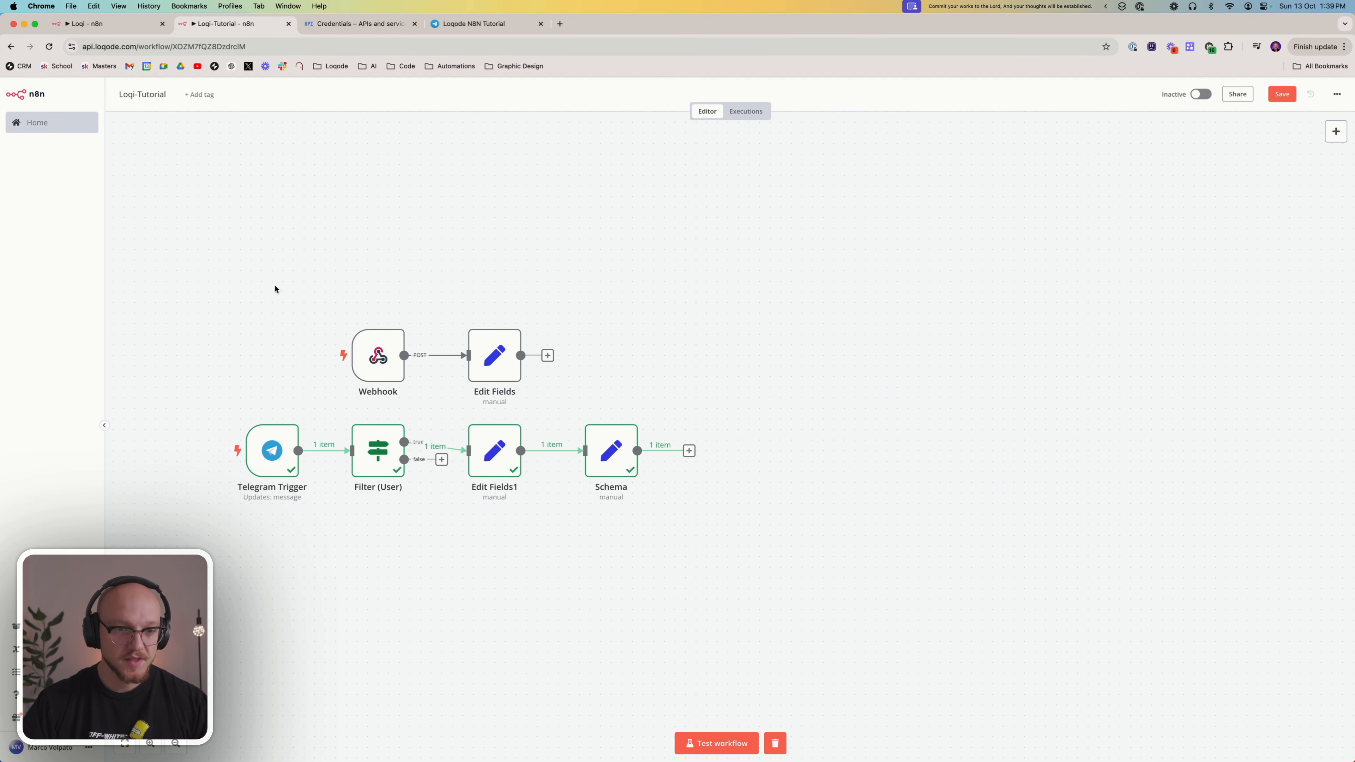
drag(381, 358, 275, 358)
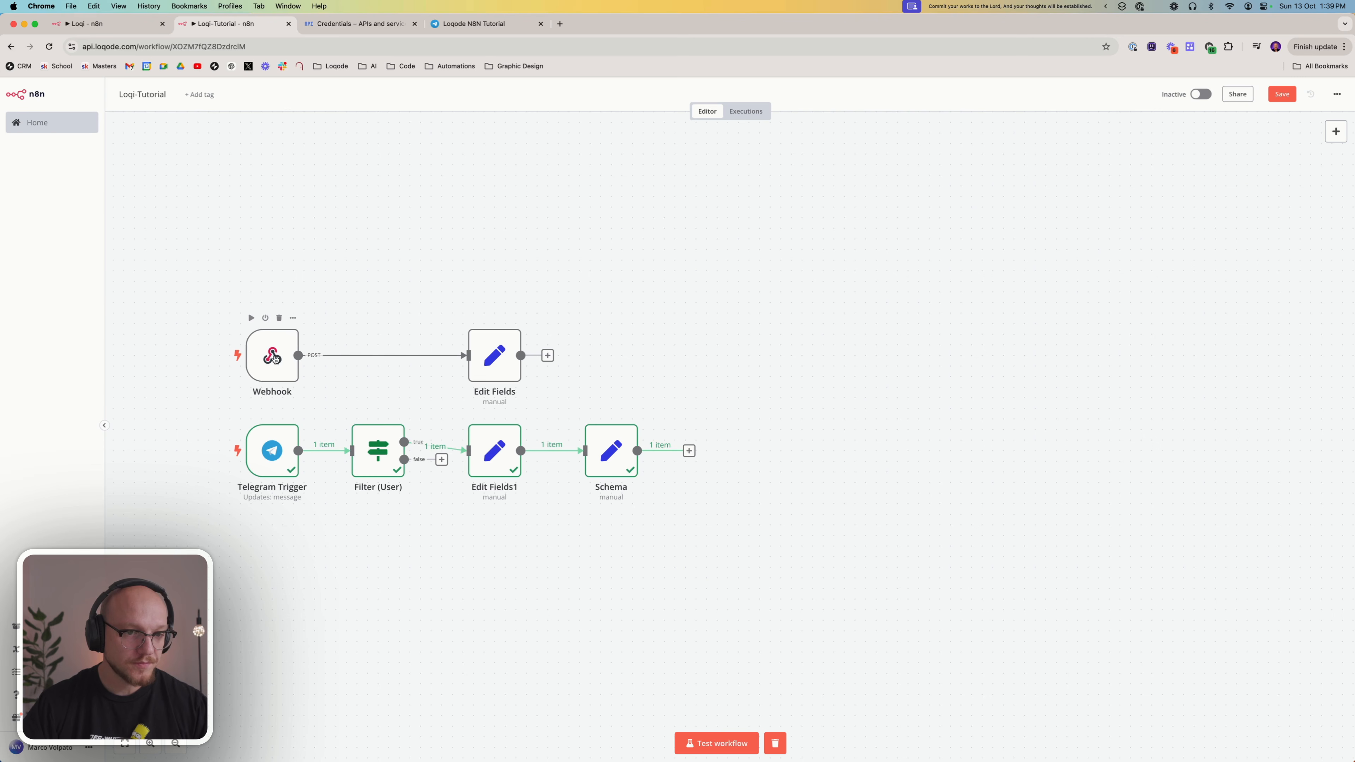
drag(172, 257, 795, 587)
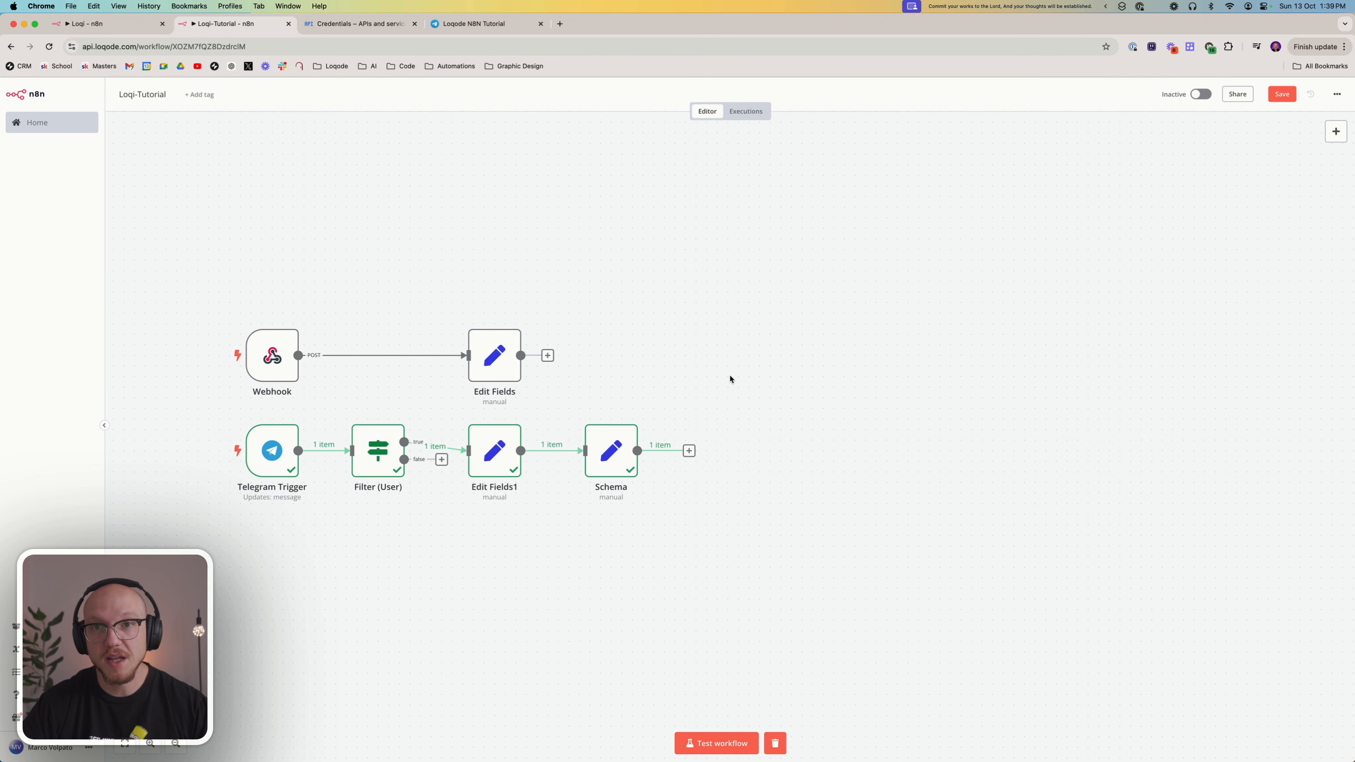
Switch to the finished Loqi workflow and examine the Determine (Path) node's text to classify and category descriptions
click(99, 25)
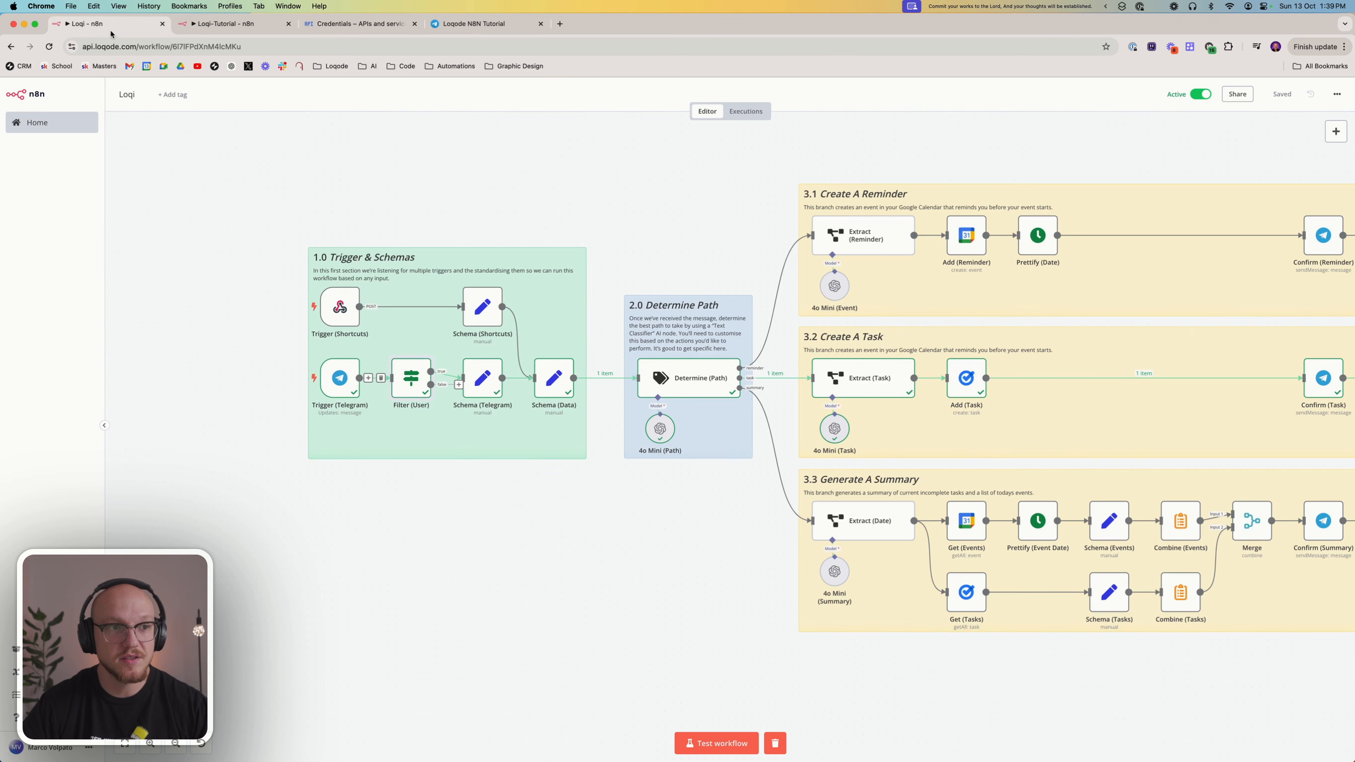
double_click(698, 377)
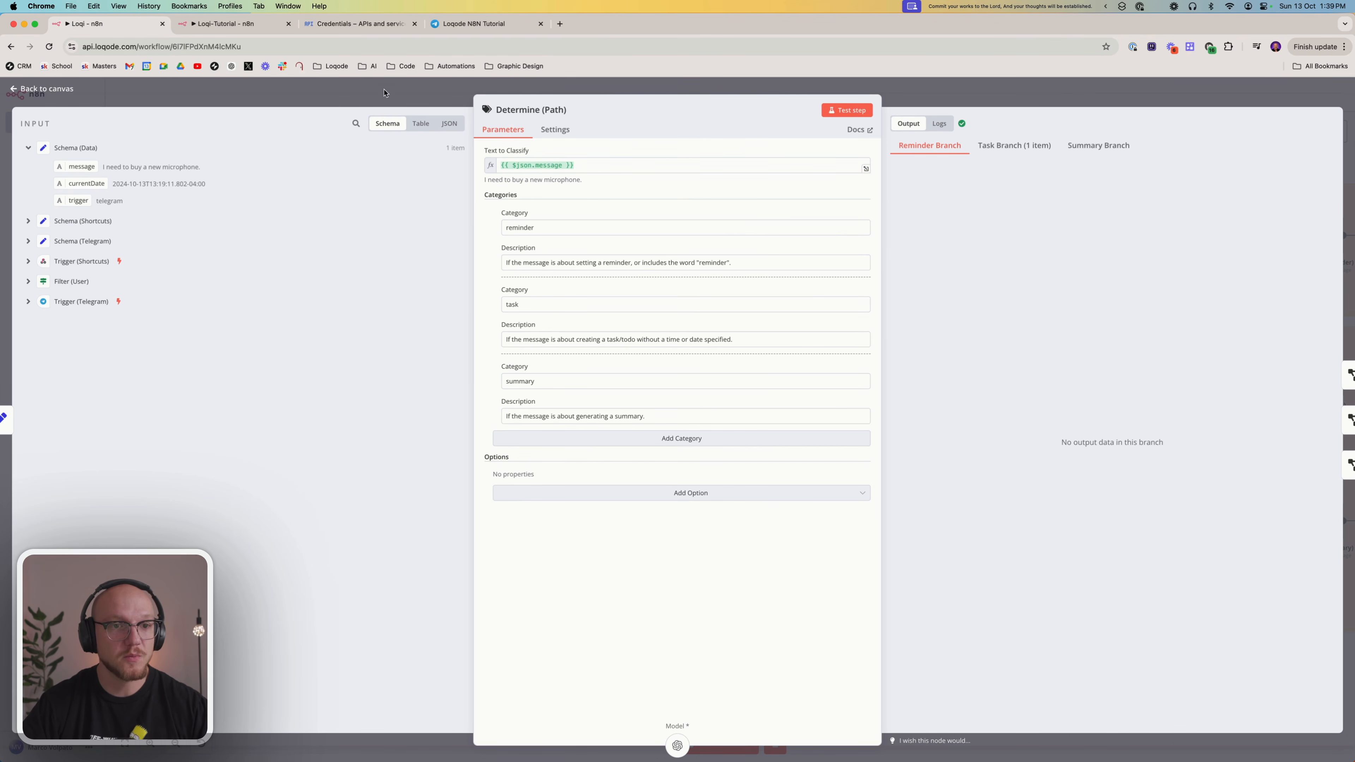
Return to the Loqi-Tutorial workflow and add a Text Classifier AI node to the canvas
click(384, 101)
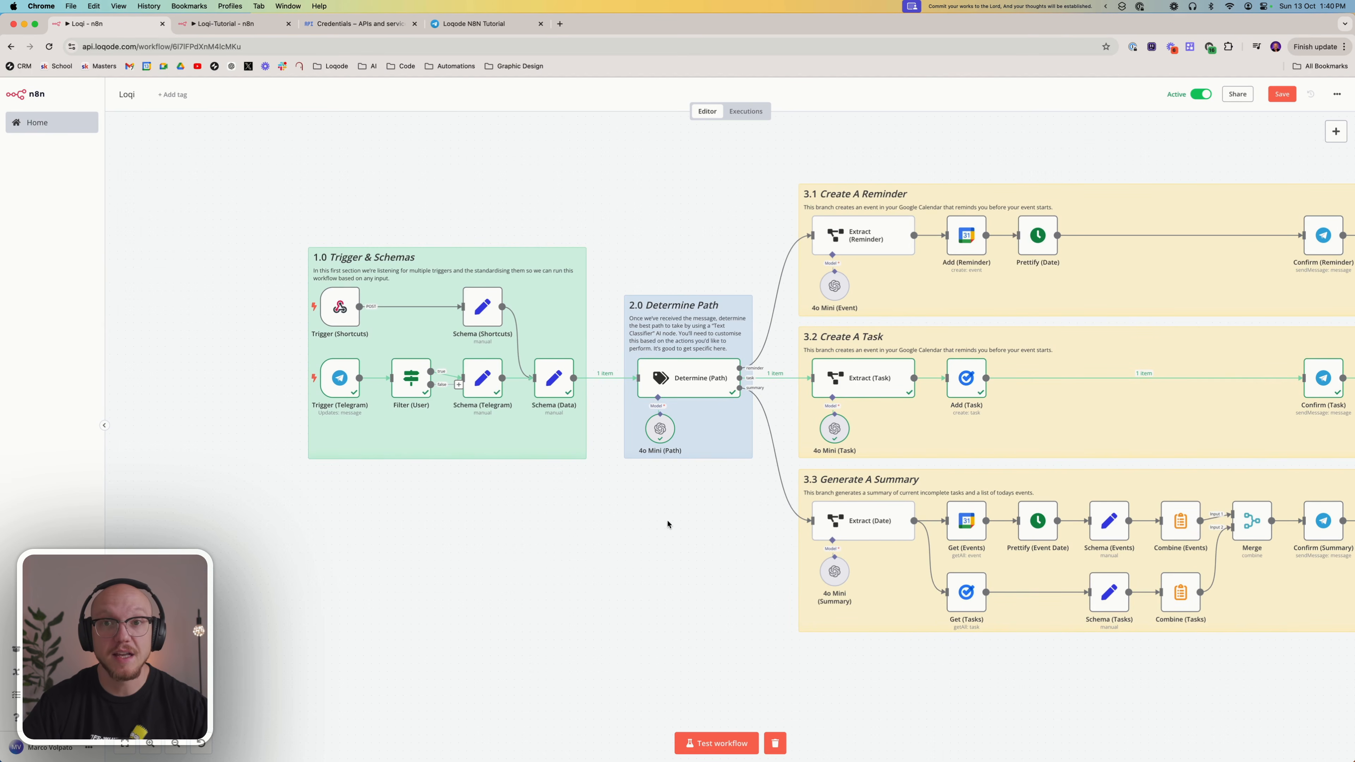
click(229, 27)
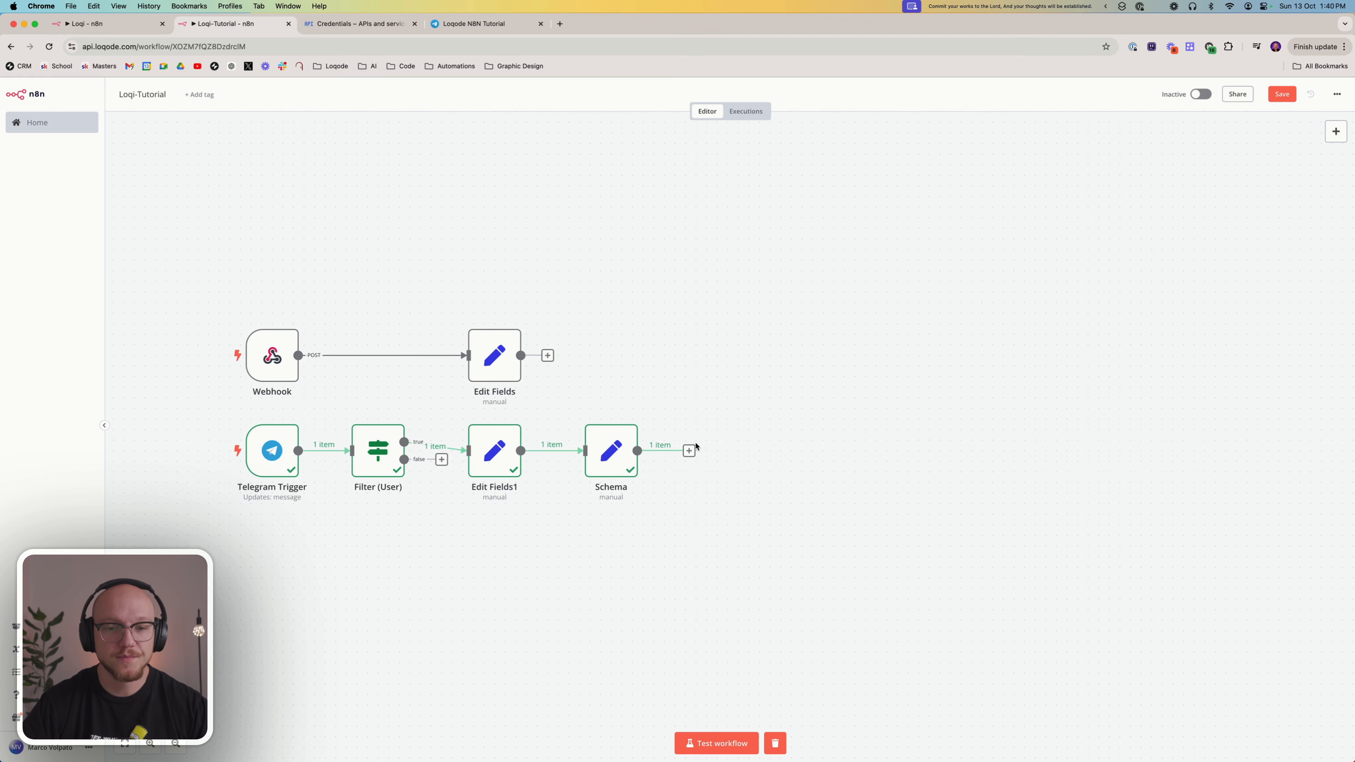
click(1338, 132)
click(1195, 339)
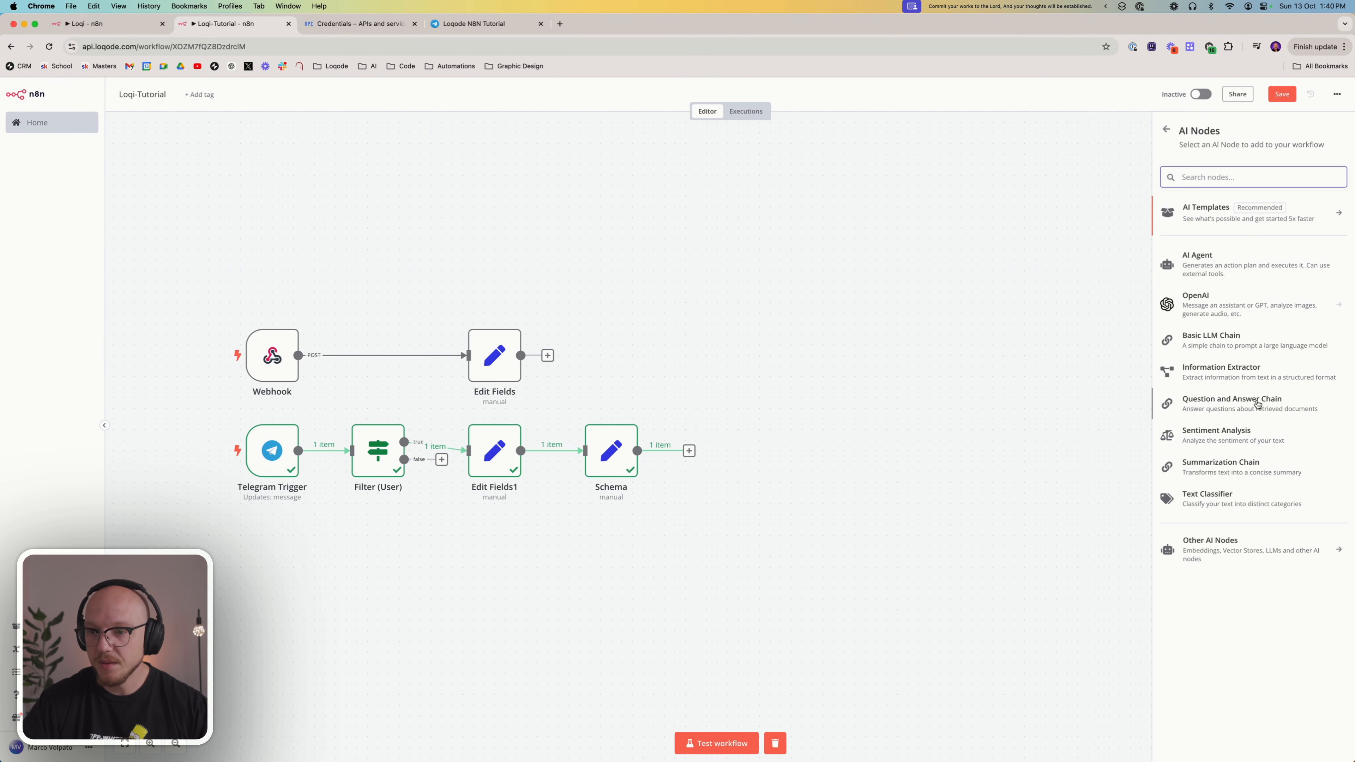
click(1227, 503)
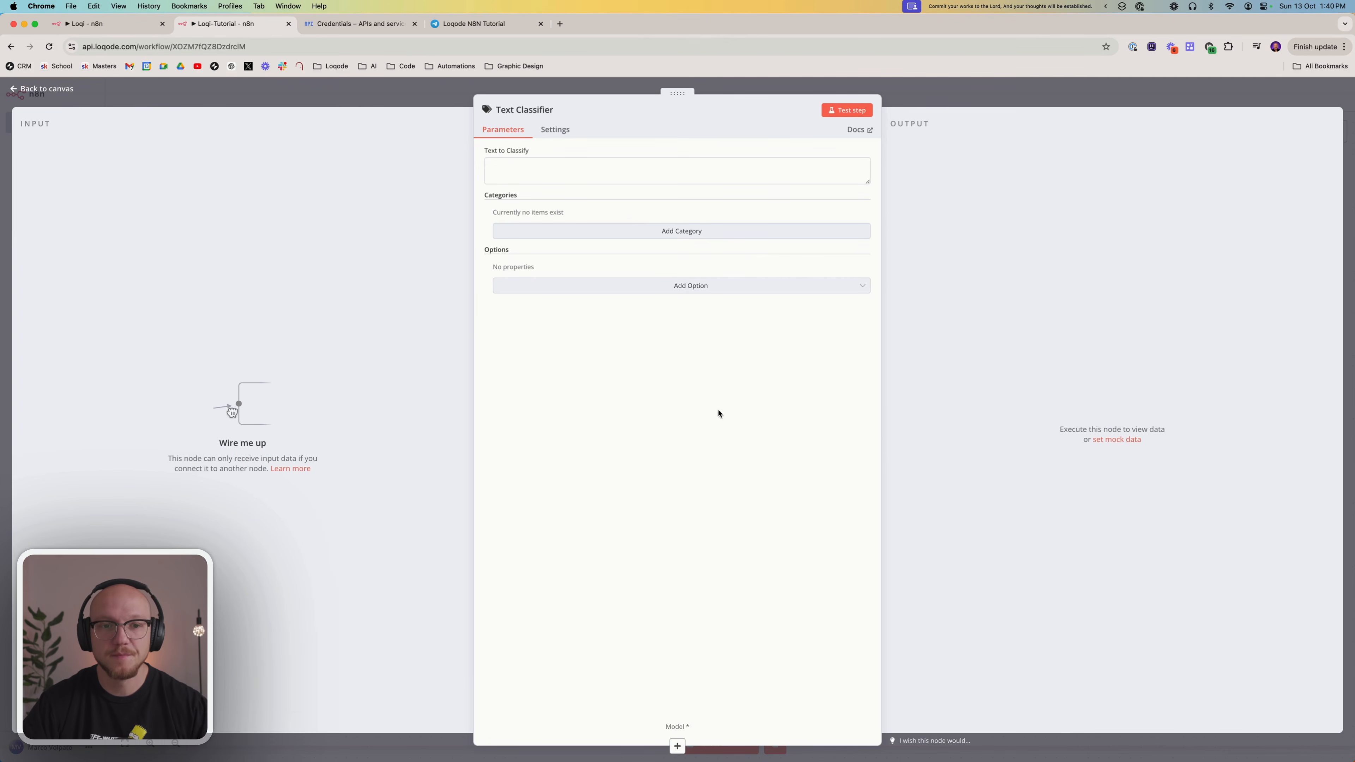
Place the Text Classifier just after the Schema node and connect Schema's output to its input
click(999, 92)
drag(619, 611, 779, 451)
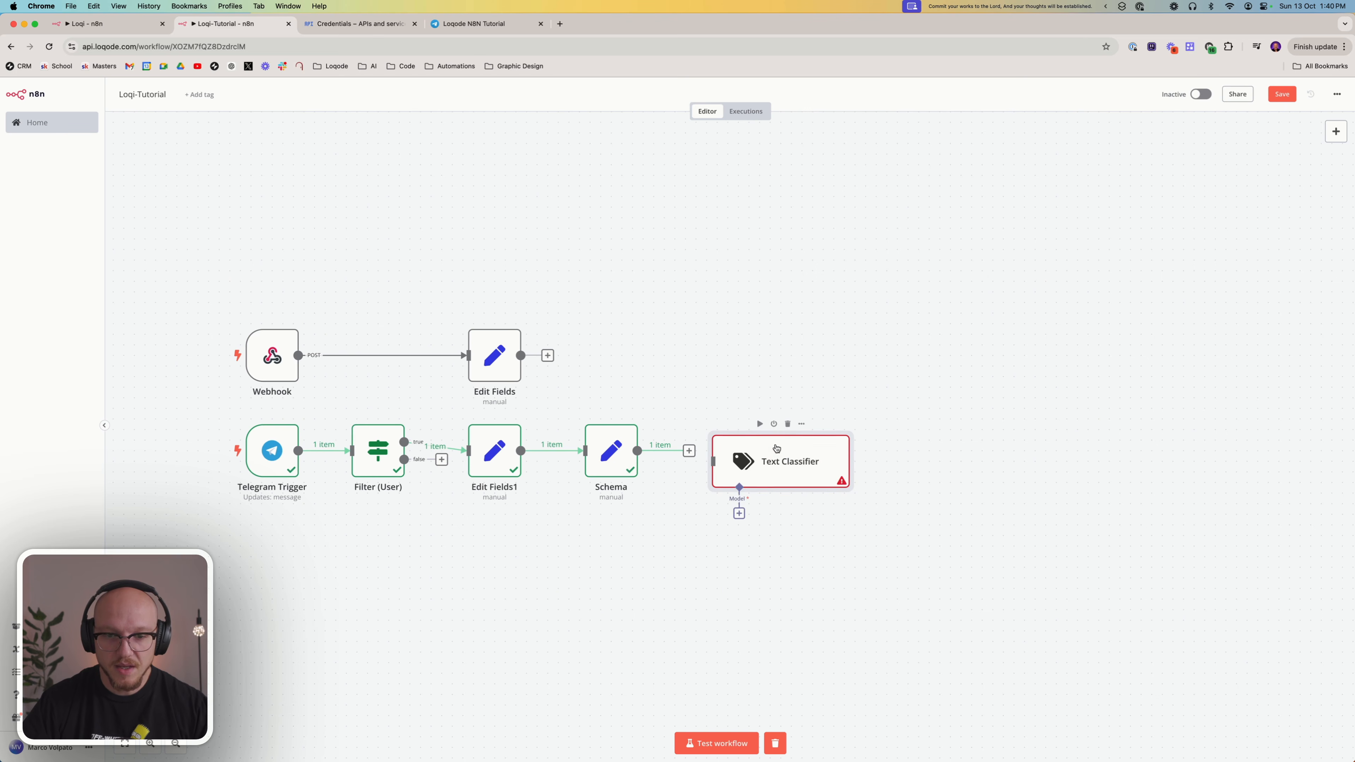
drag(690, 451, 738, 461)
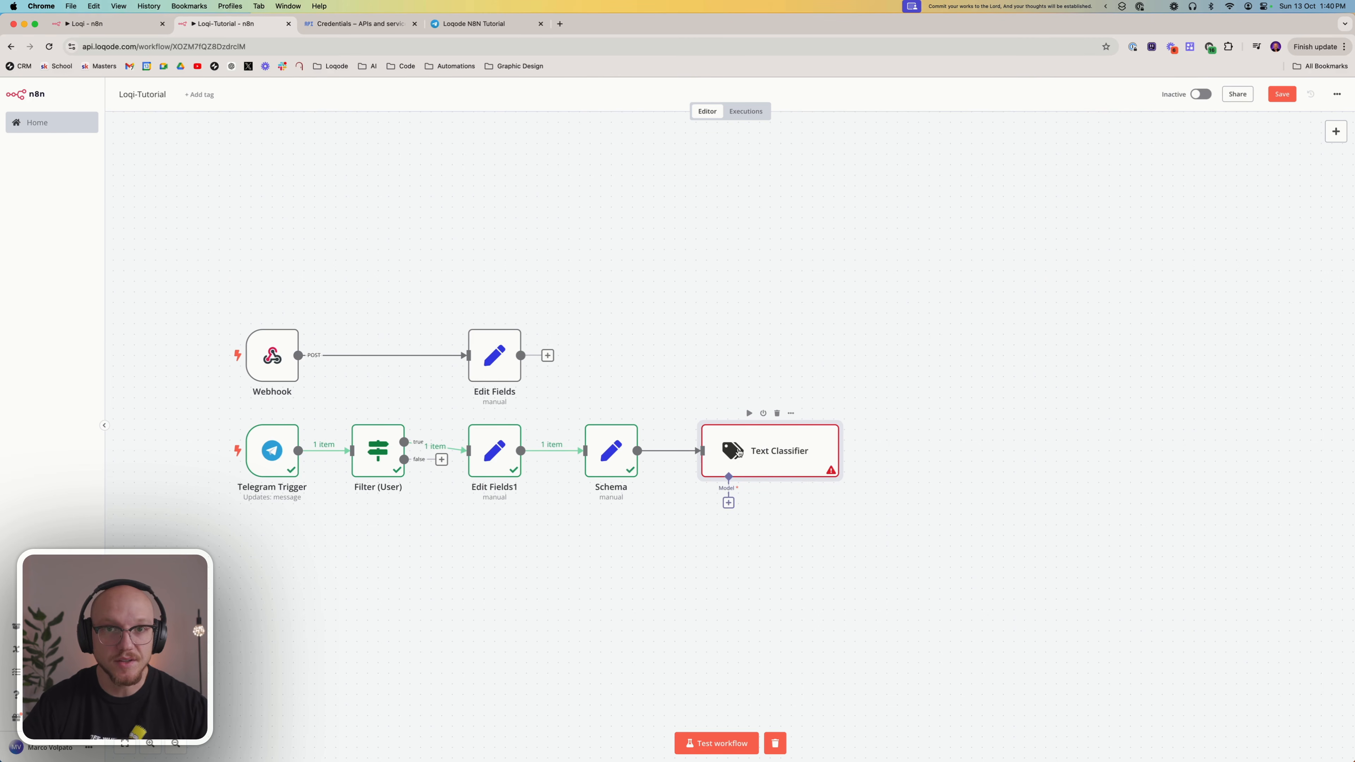
Attach an OpenAI Chat Model to the Text Classifier as its language model
click(729, 503)
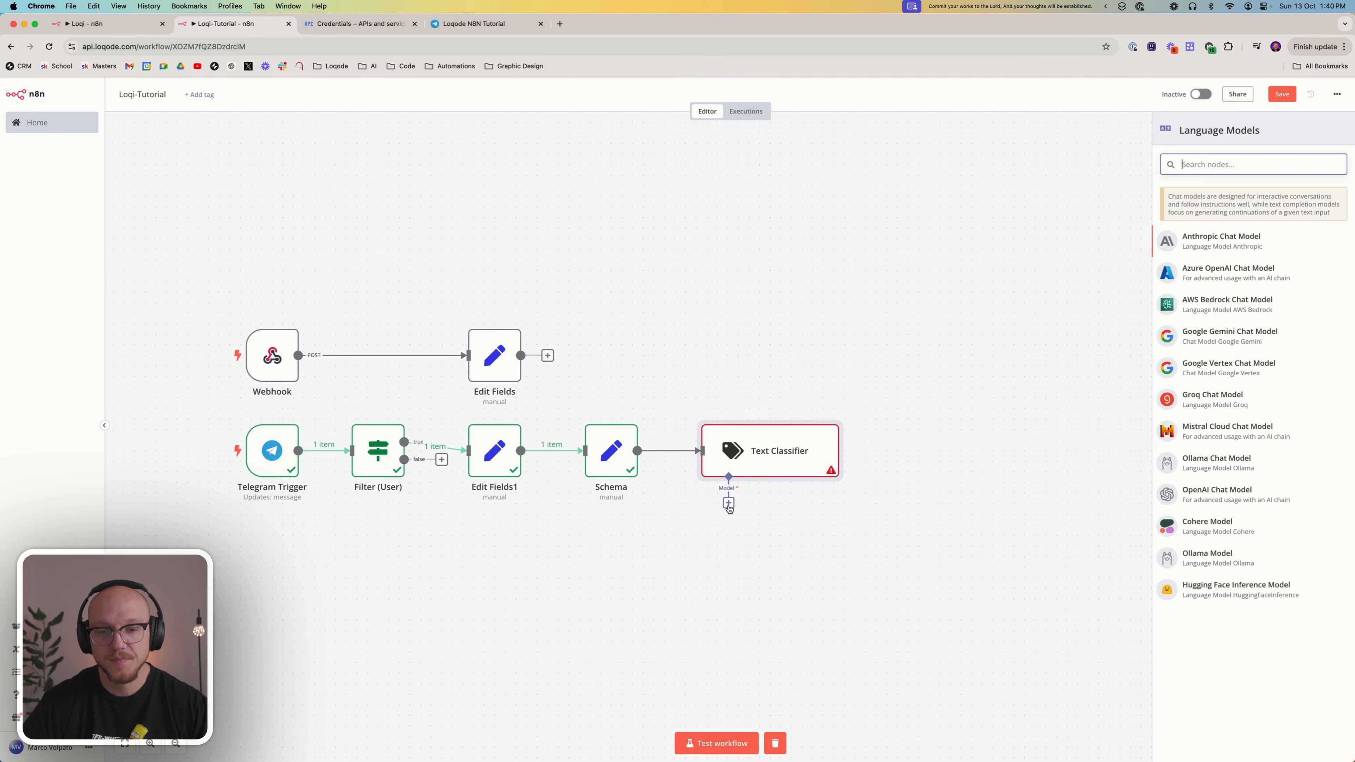
click(1219, 496)
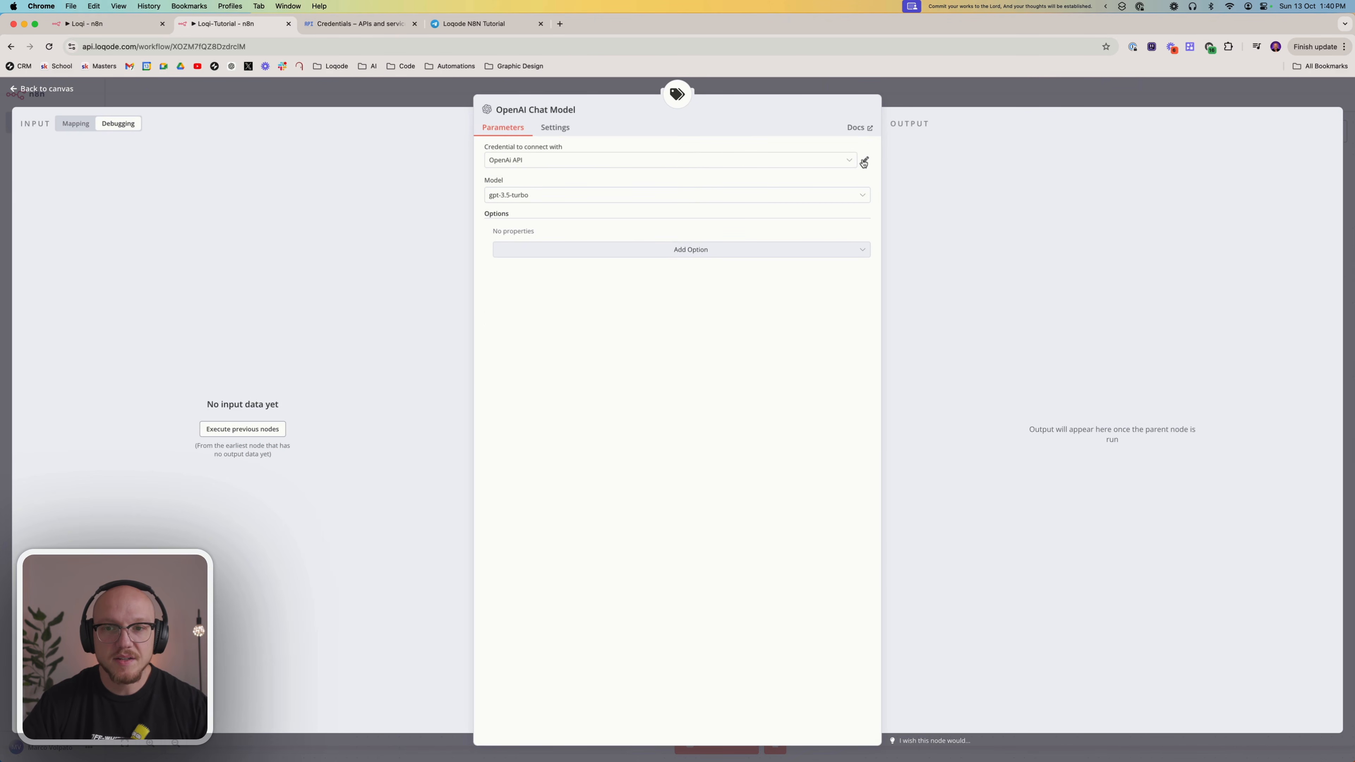
Examine the fields and setup guide for creating a new OpenAI credential, leaving the existing OpenAI API credential selected
click(836, 159)
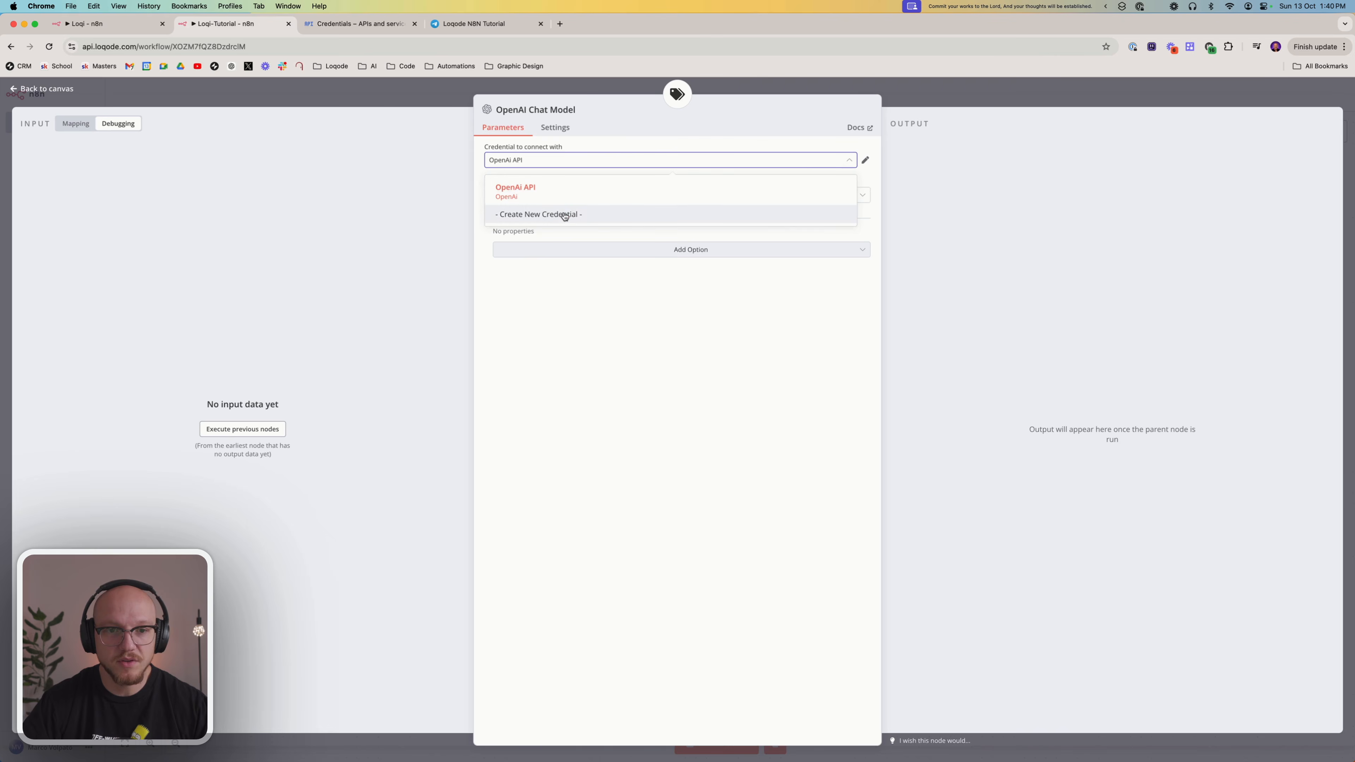
click(563, 215)
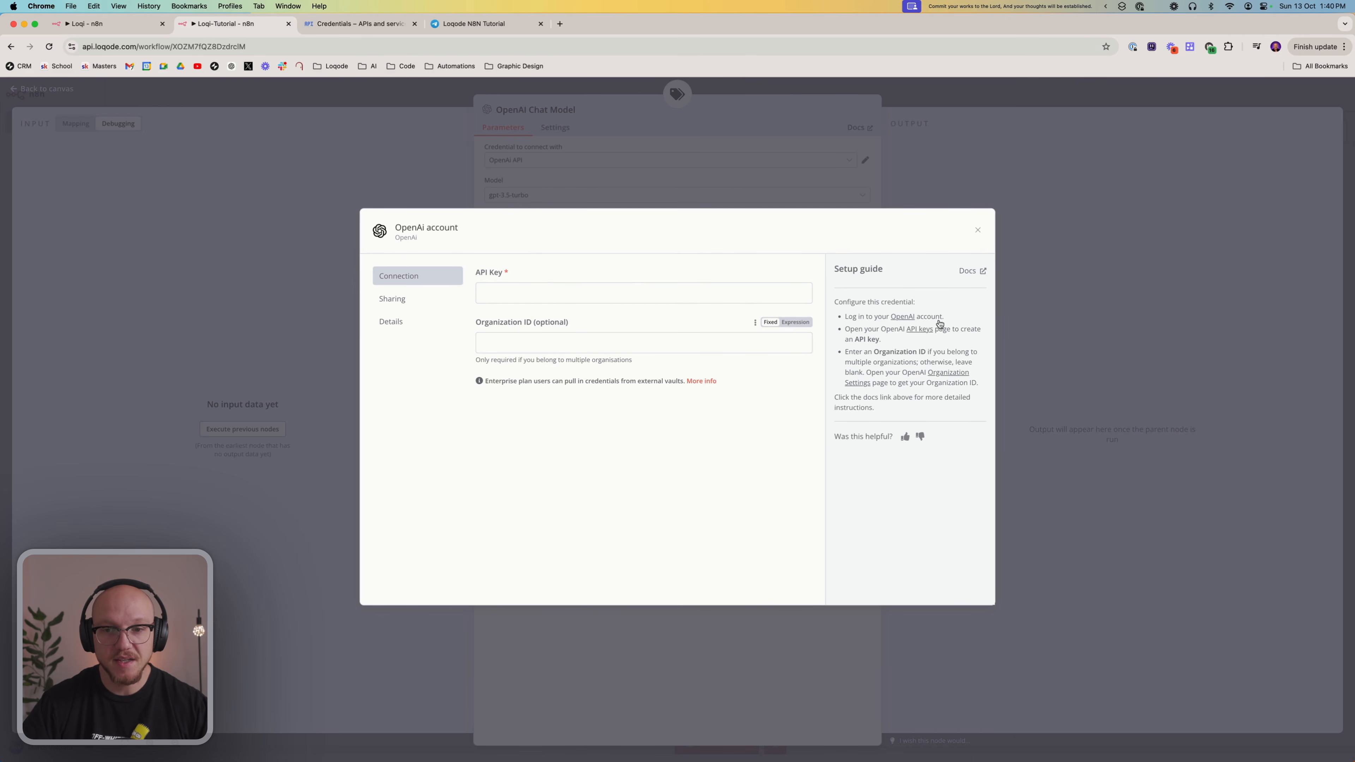
click(977, 230)
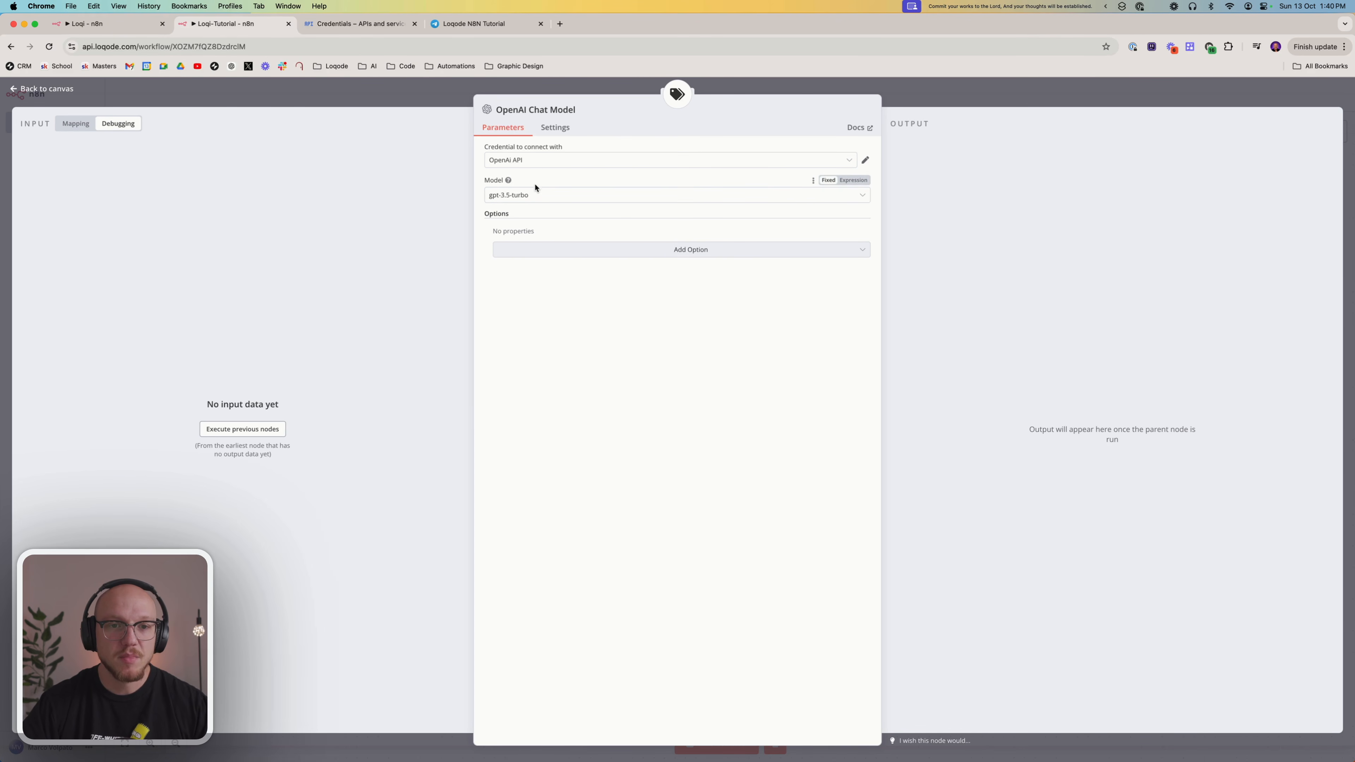
Set the OpenAI Chat Model to gpt-4o-mini and place its node directly beneath the Text Classifier
click(545, 194)
scroll(570, 283, down, 5)
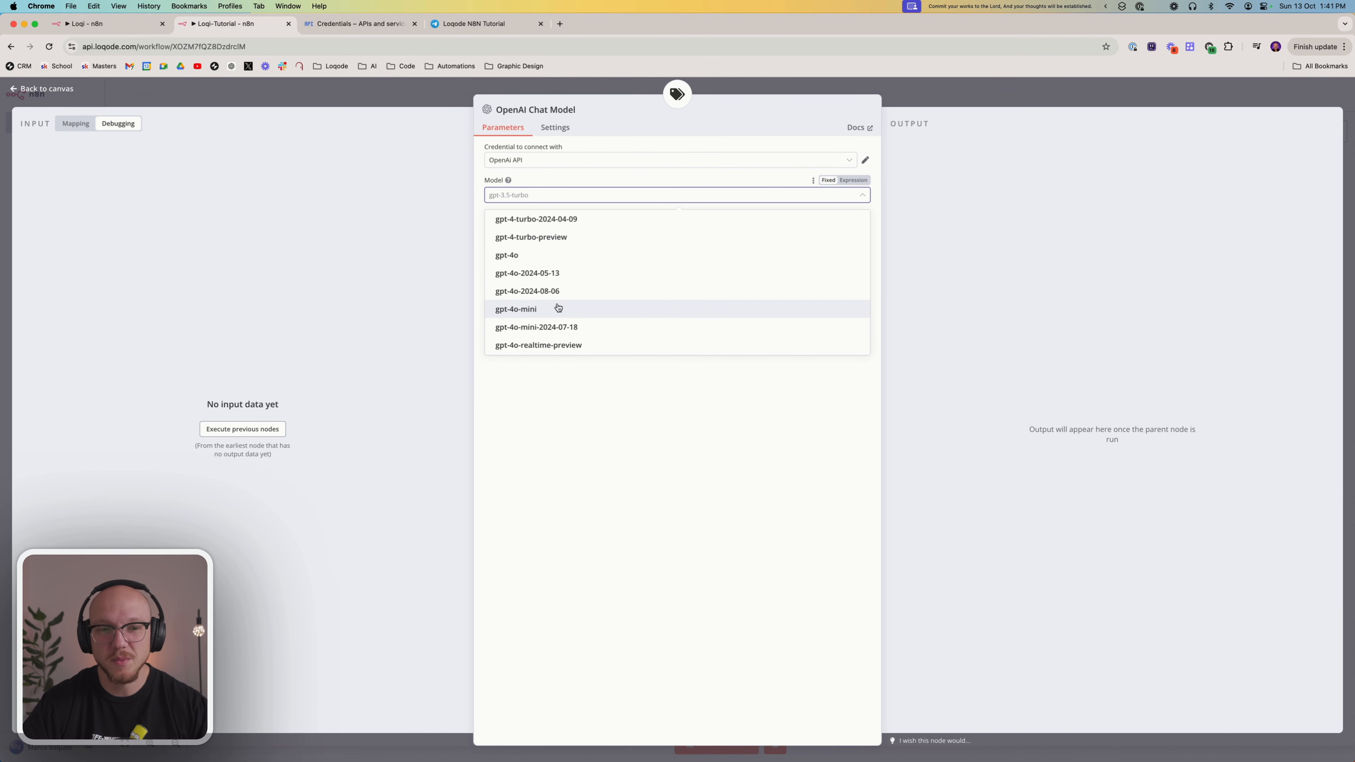
click(534, 311)
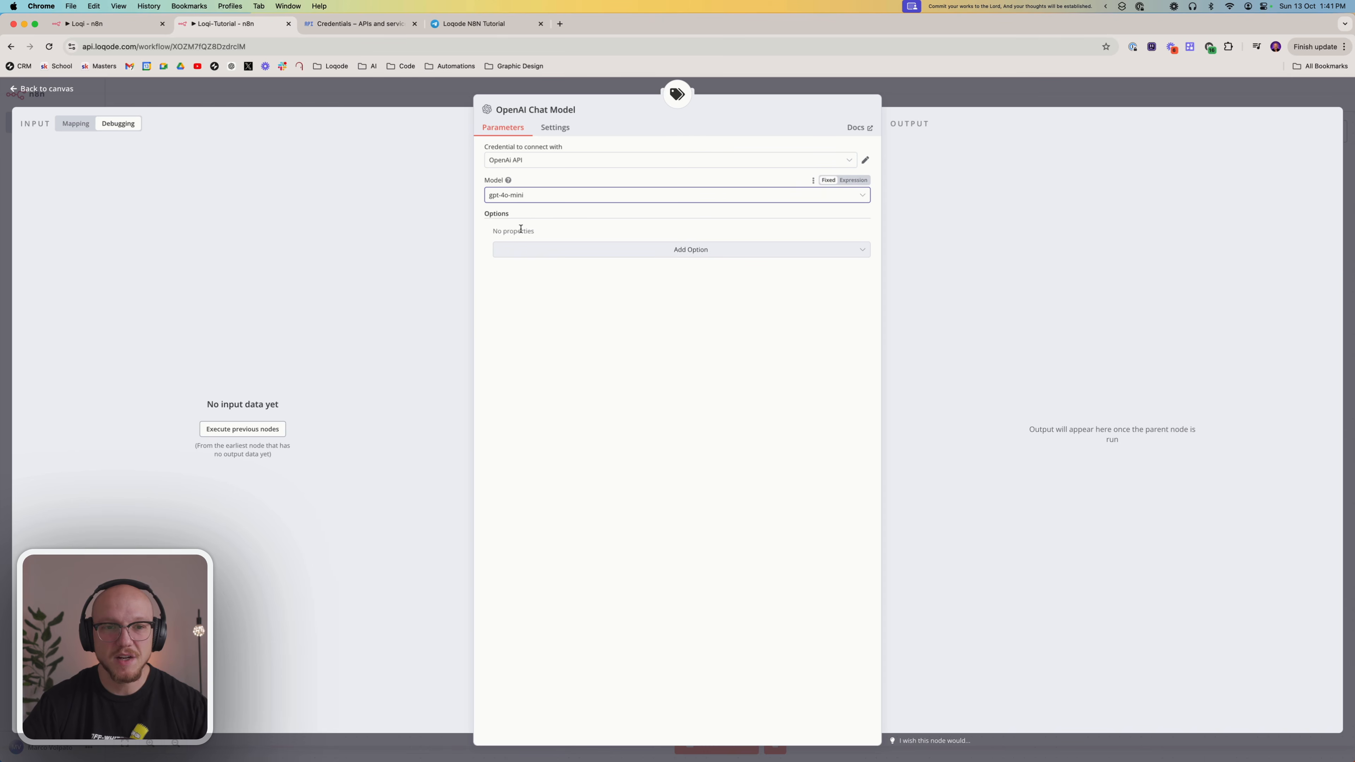
click(585, 394)
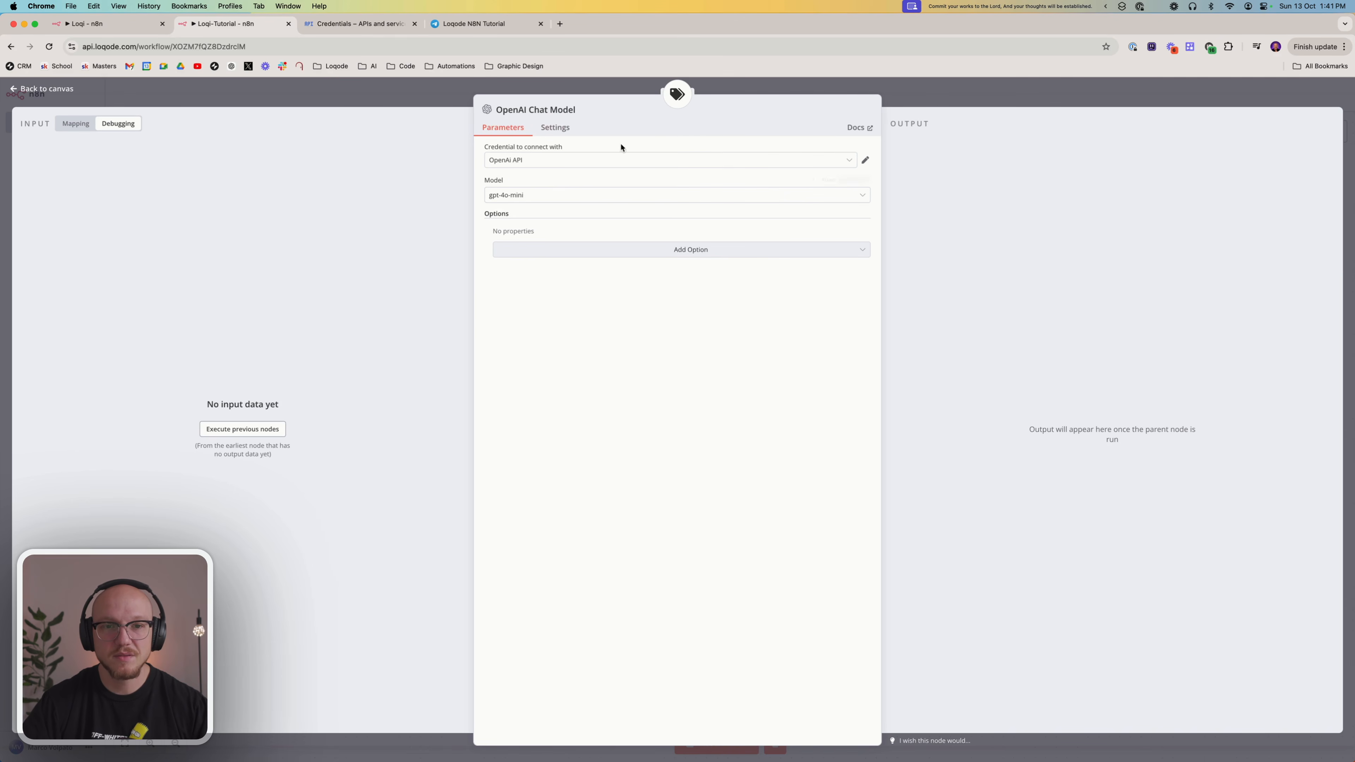
click(939, 98)
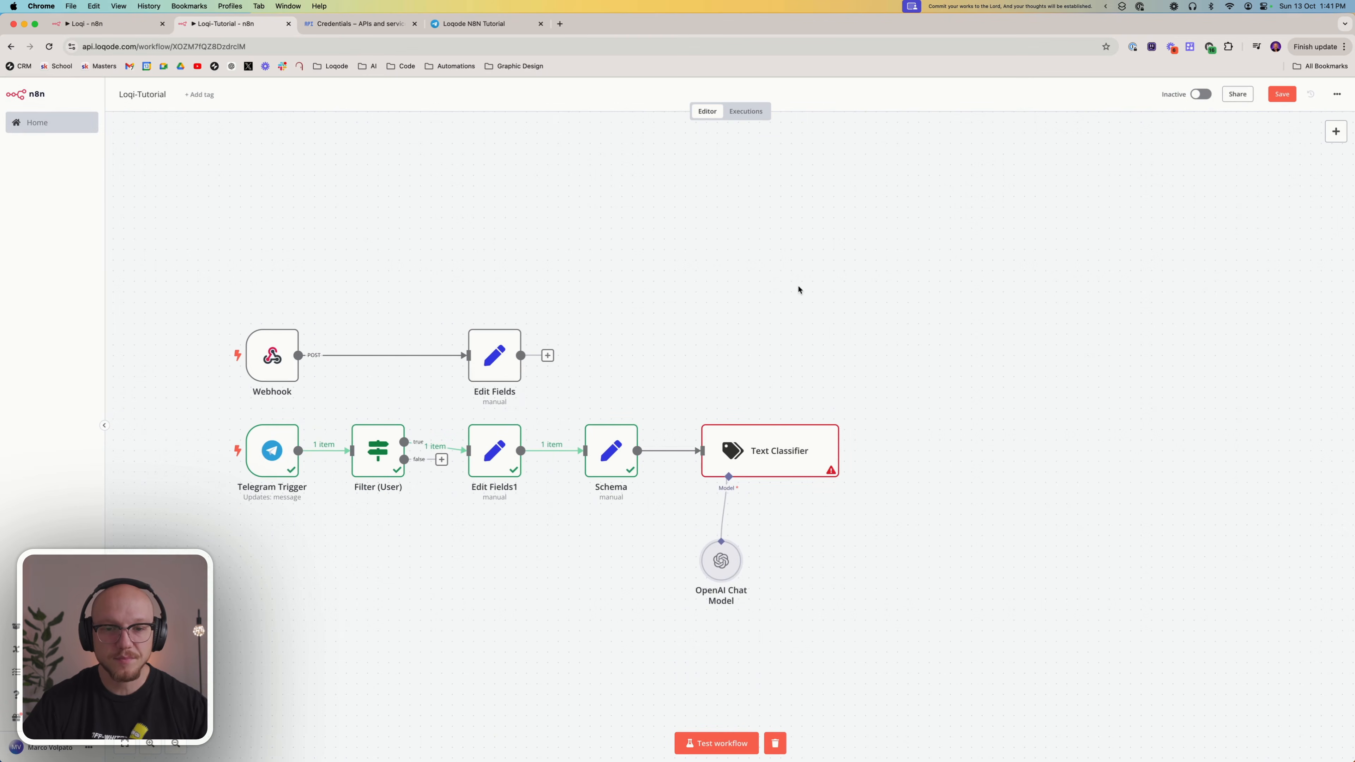
drag(730, 559, 741, 516)
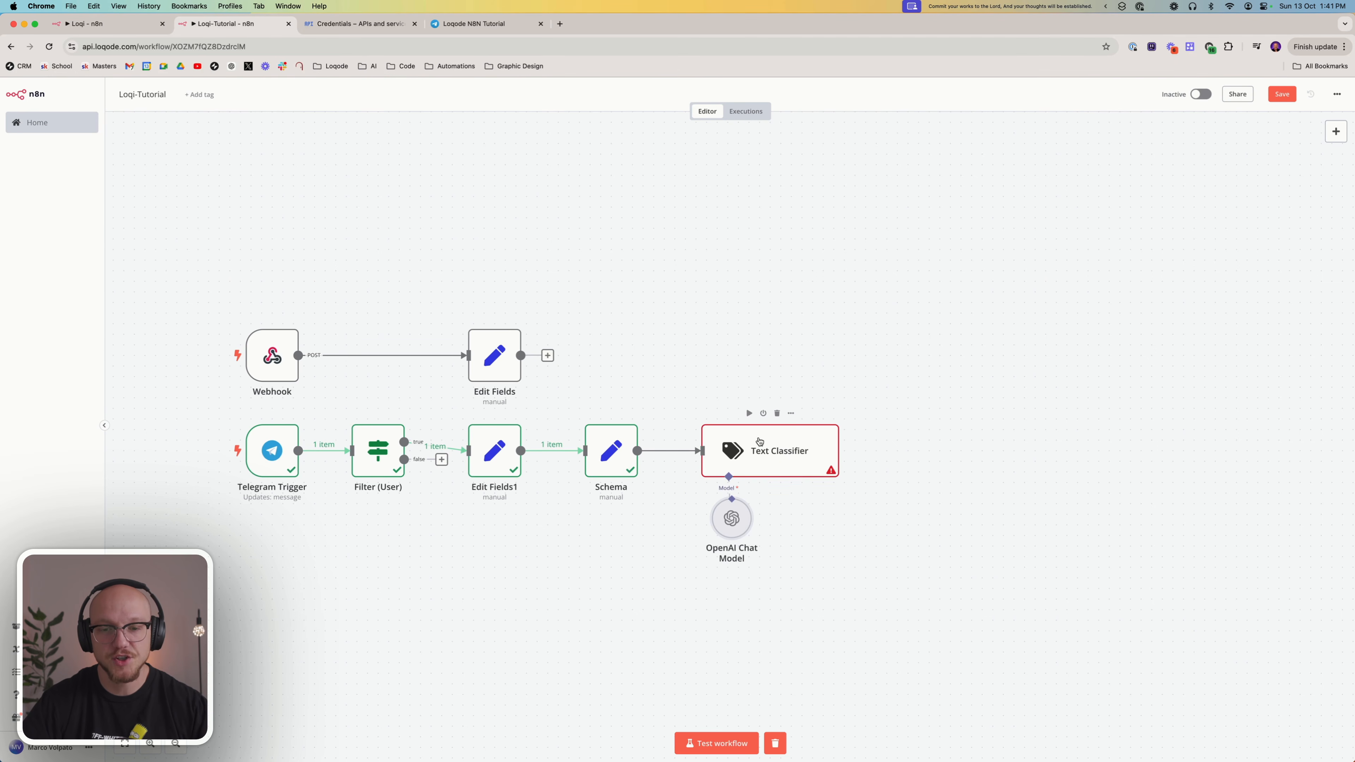
Map the Schema node's message field, {{ $json.message }}, into the Text Classifier's text to classify
double_click(766, 453)
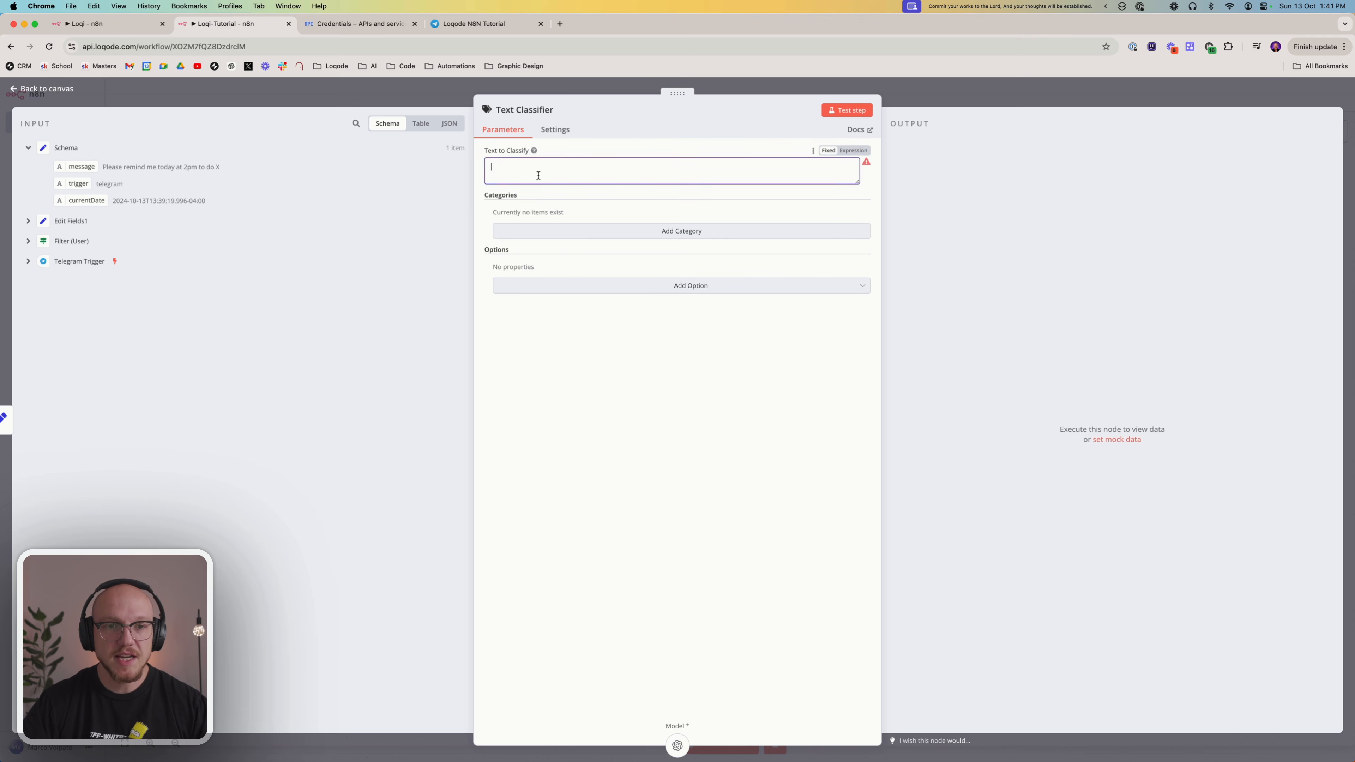
drag(77, 167, 586, 165)
click(612, 491)
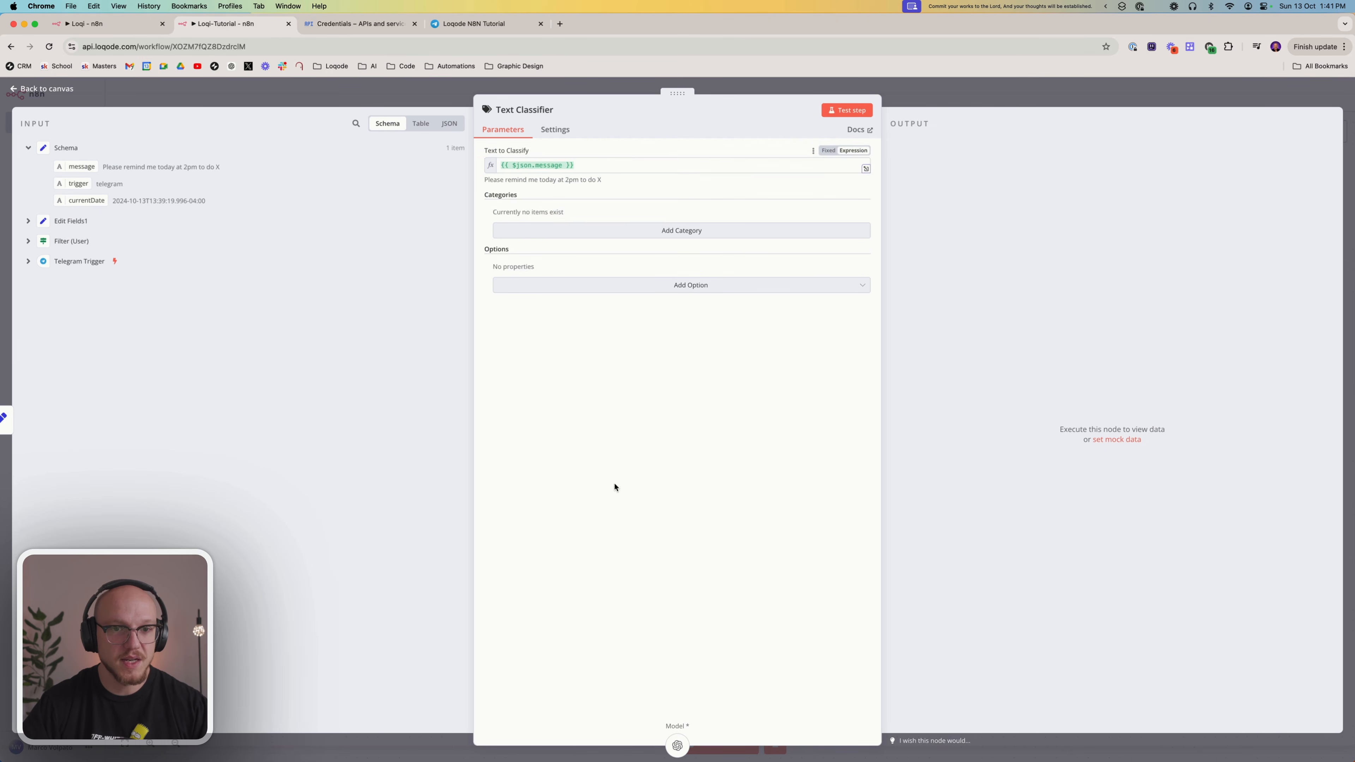
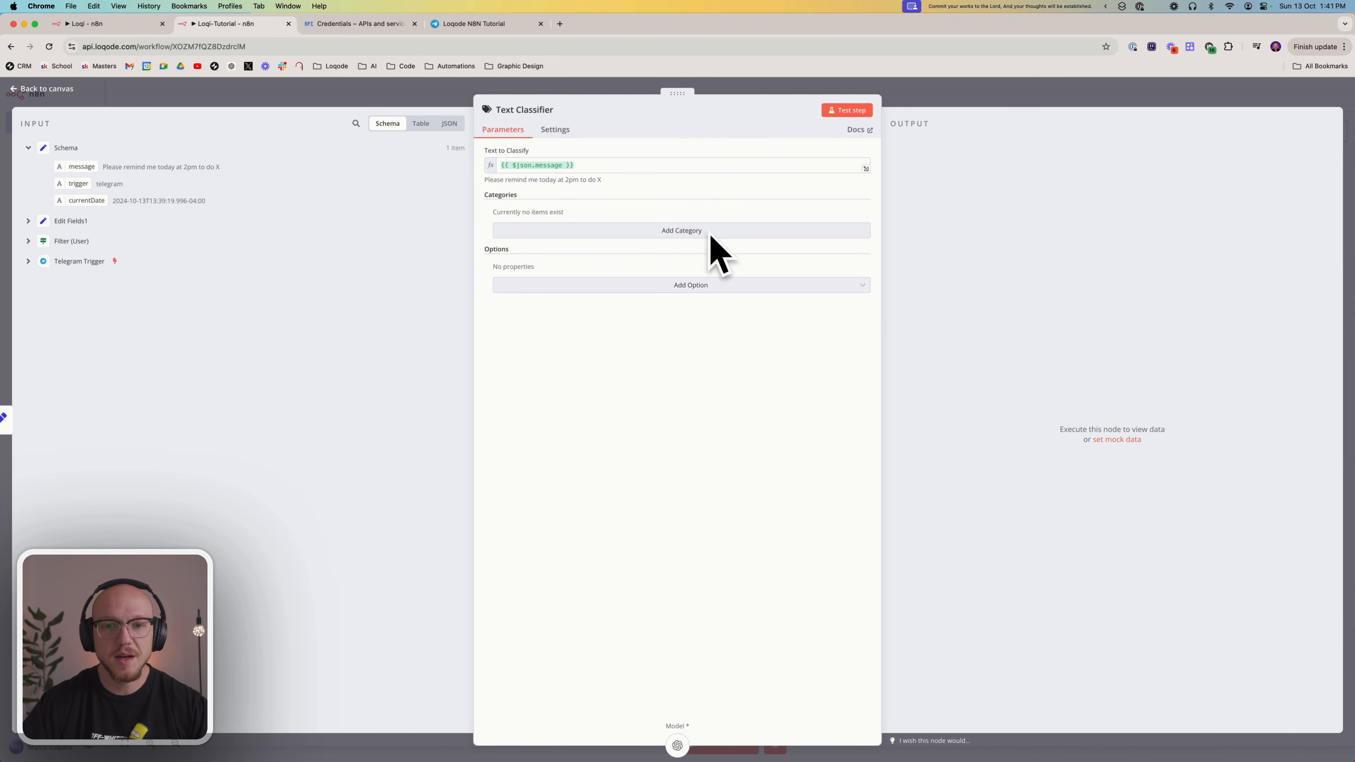
click(926, 95)
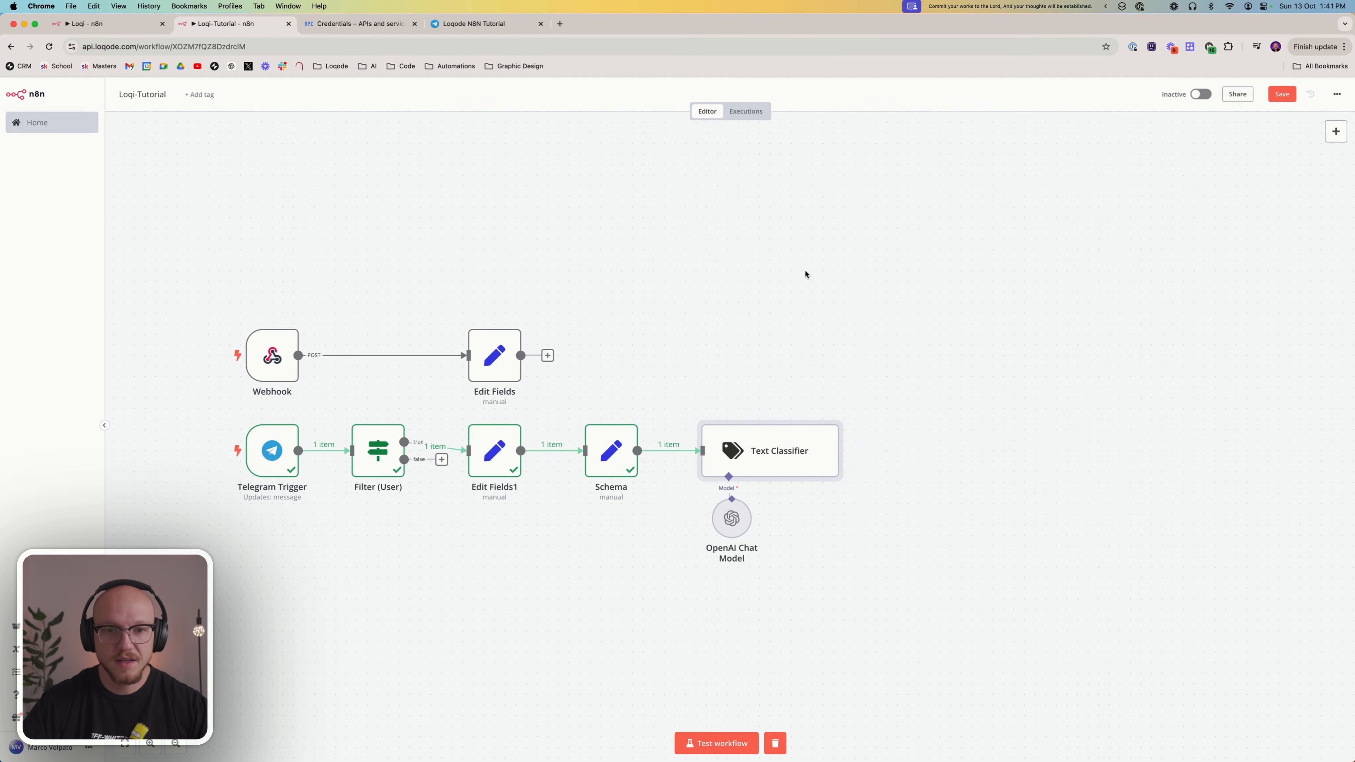
right_click(767, 440)
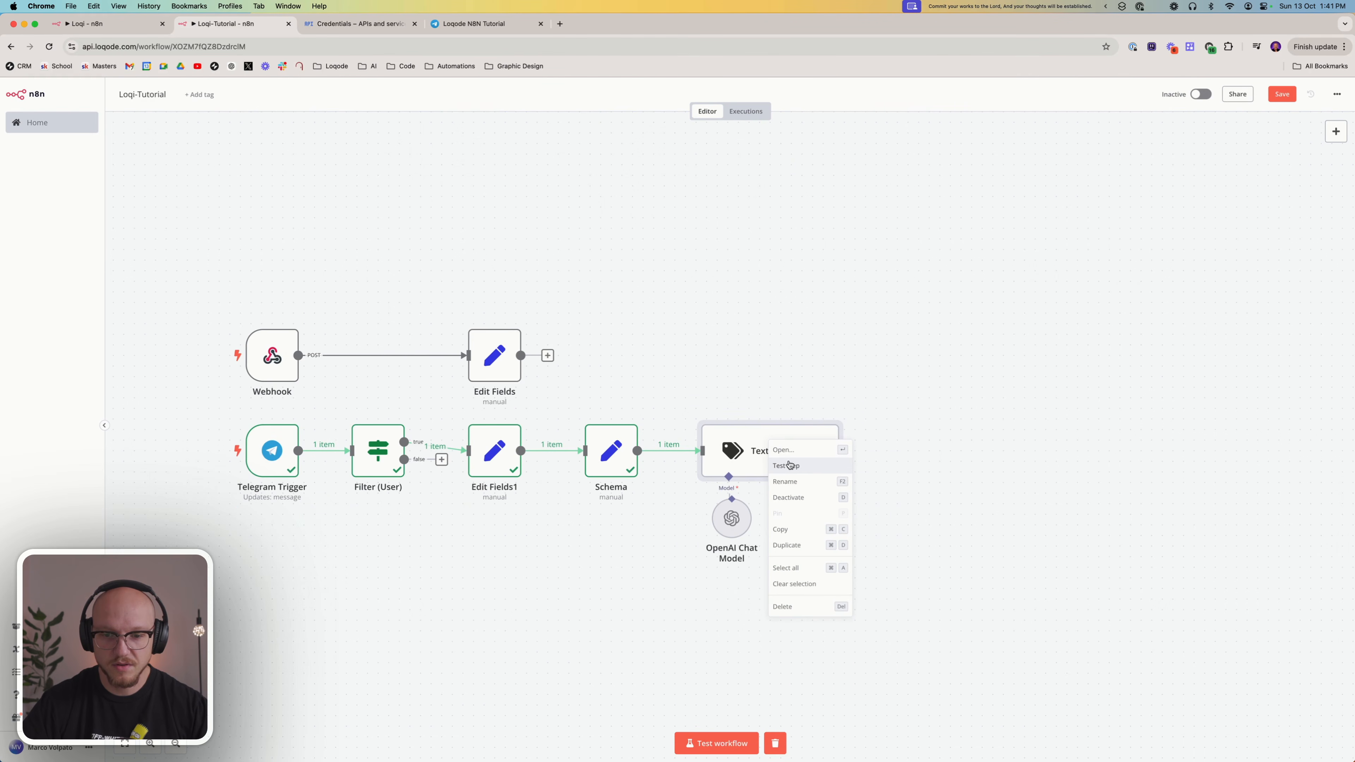
click(801, 364)
double_click(769, 447)
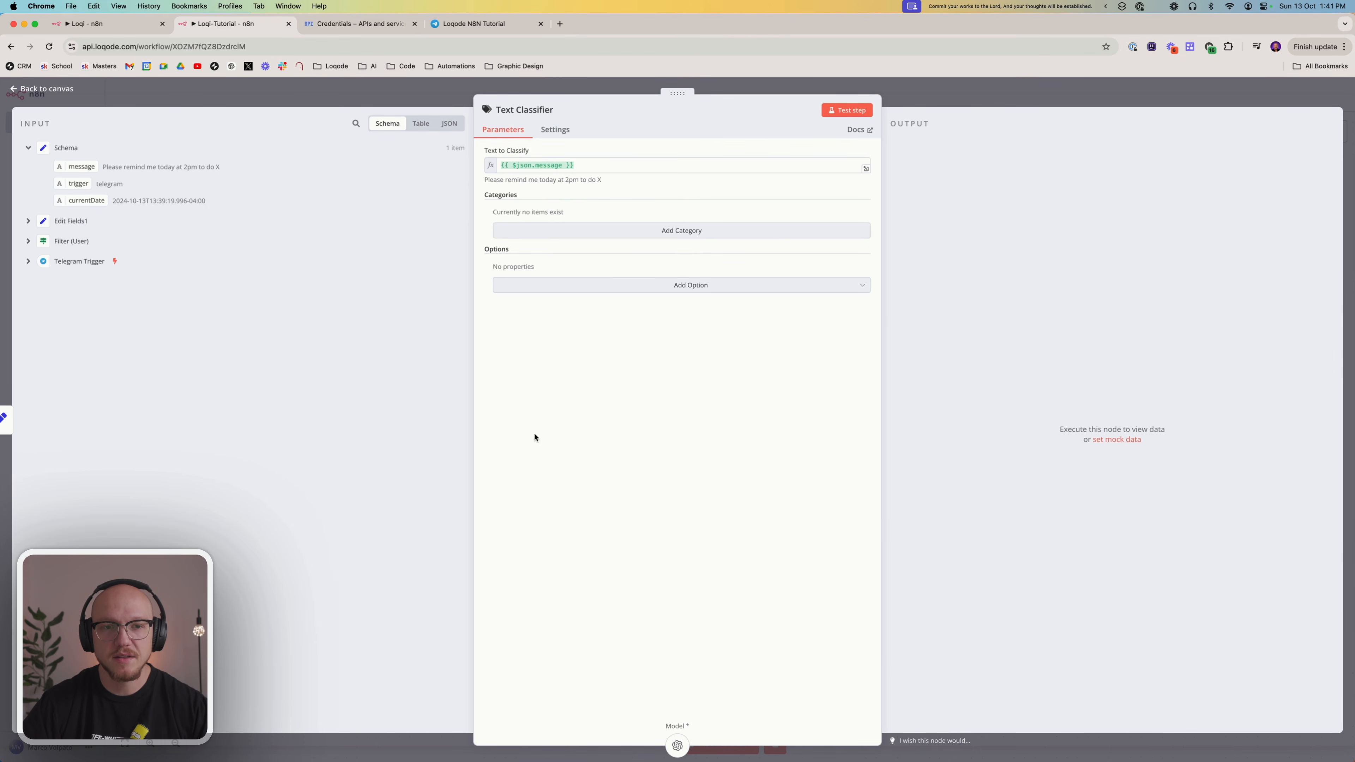
Examine the Text Classifier's incoming Schema data in table, JSON and schema form
click(424, 123)
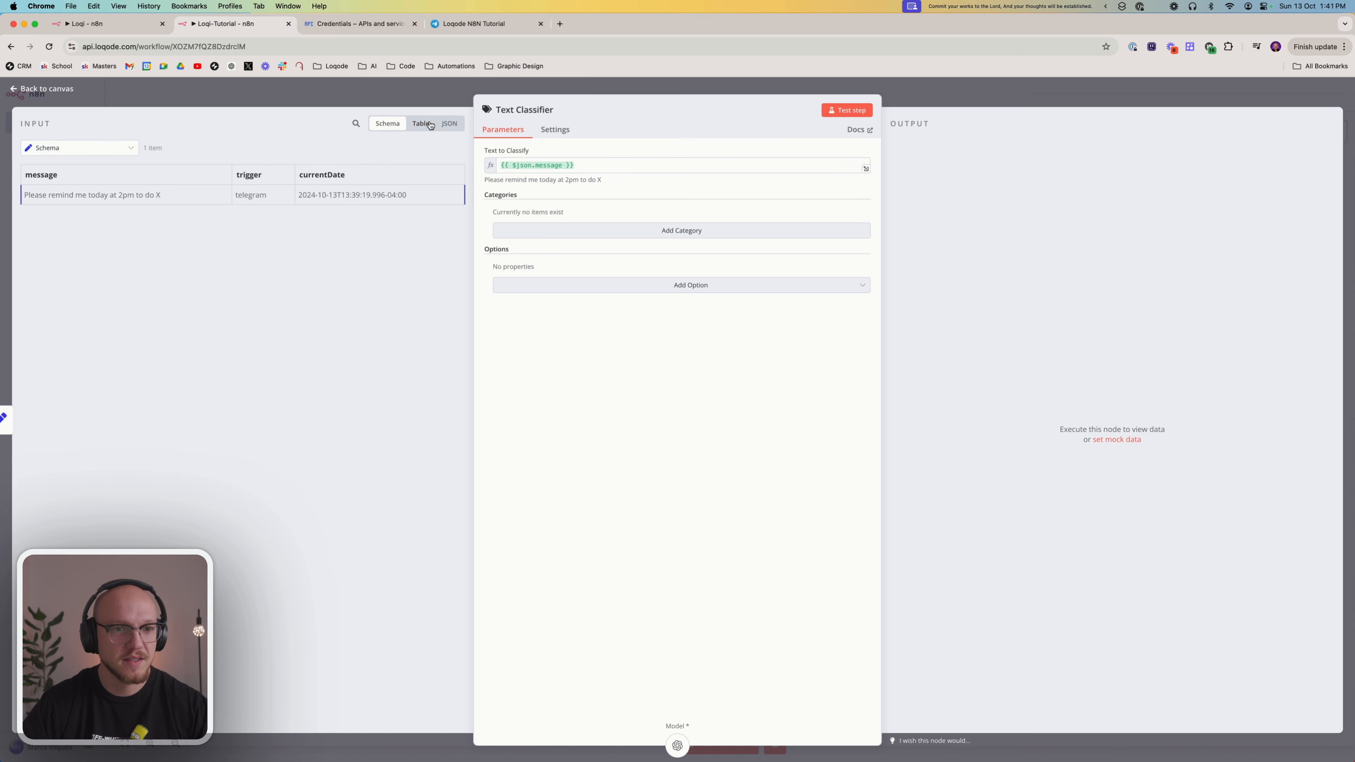
click(447, 124)
click(420, 124)
click(387, 123)
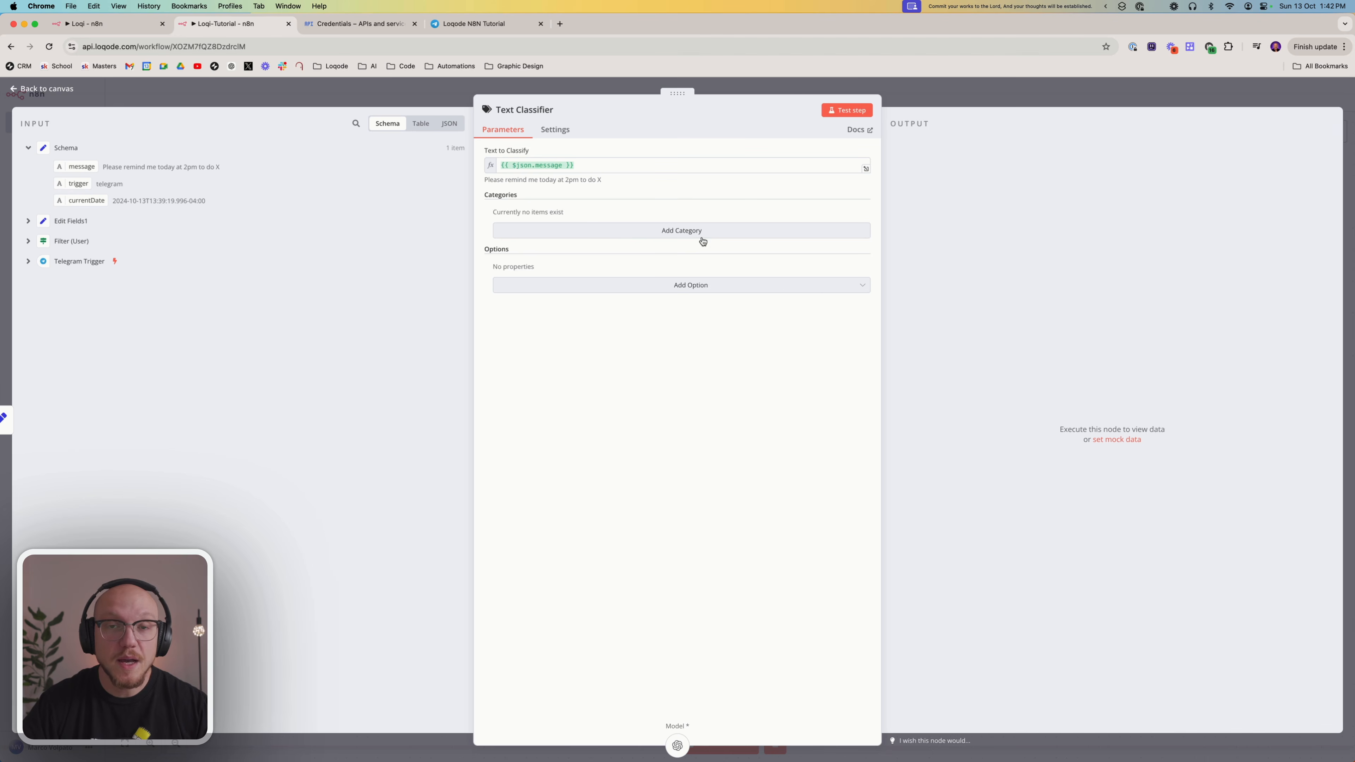
Add three categories to the Text Classifier named reminder, task and summary
click(679, 227)
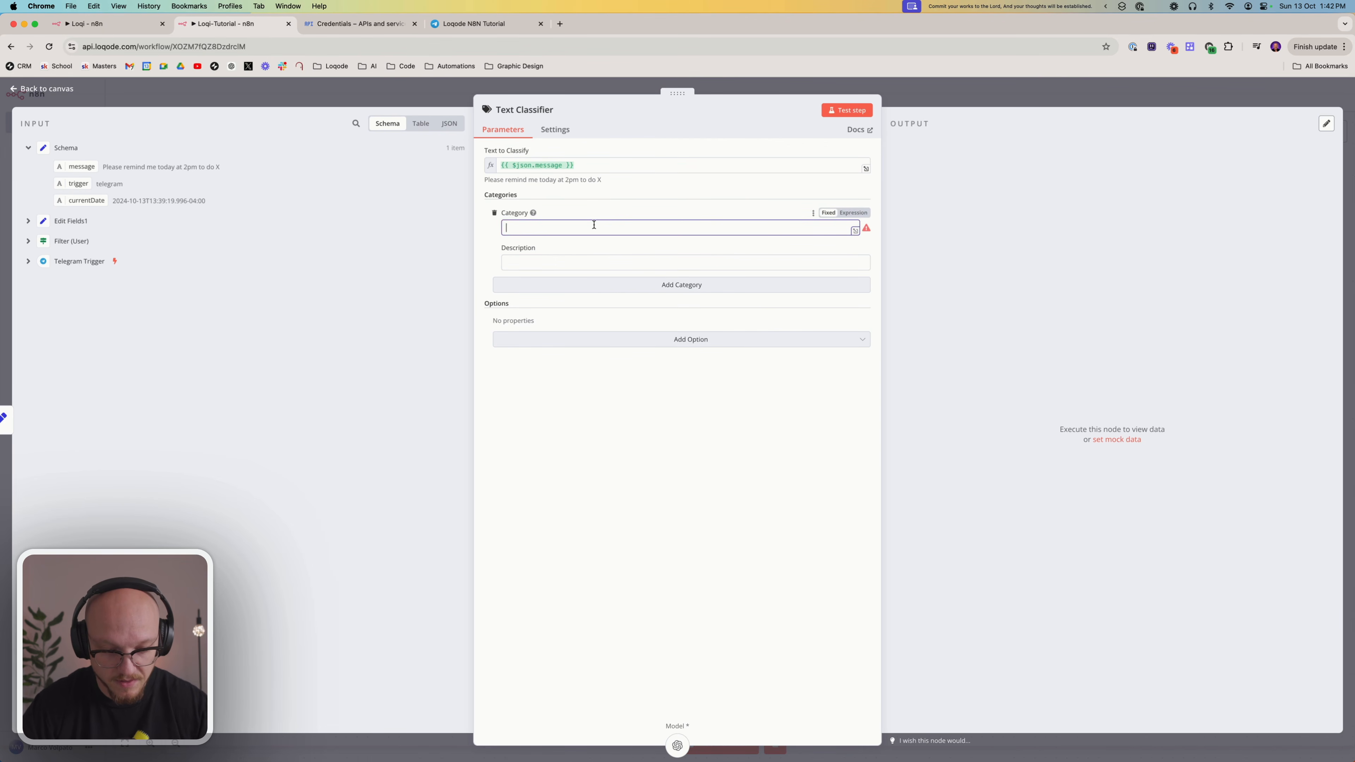
text(reminder)
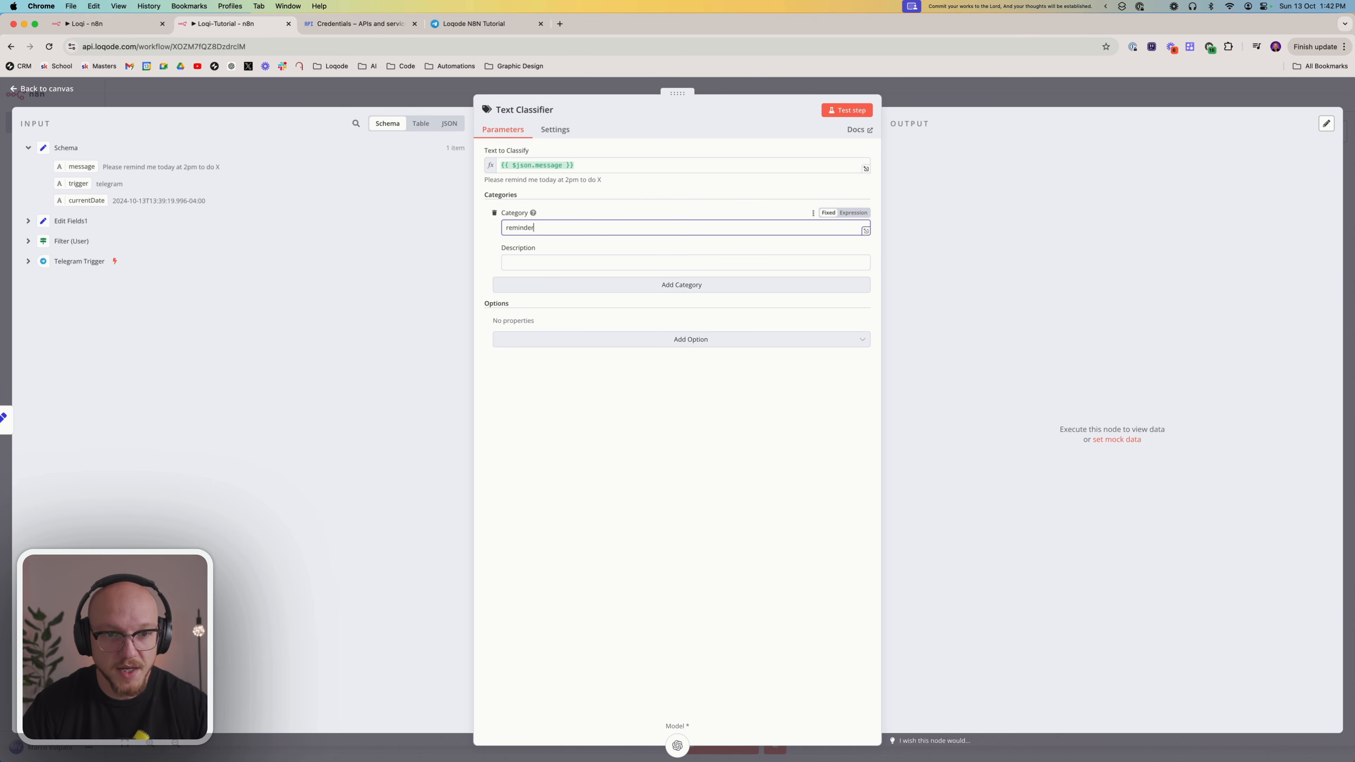
click(557, 288)
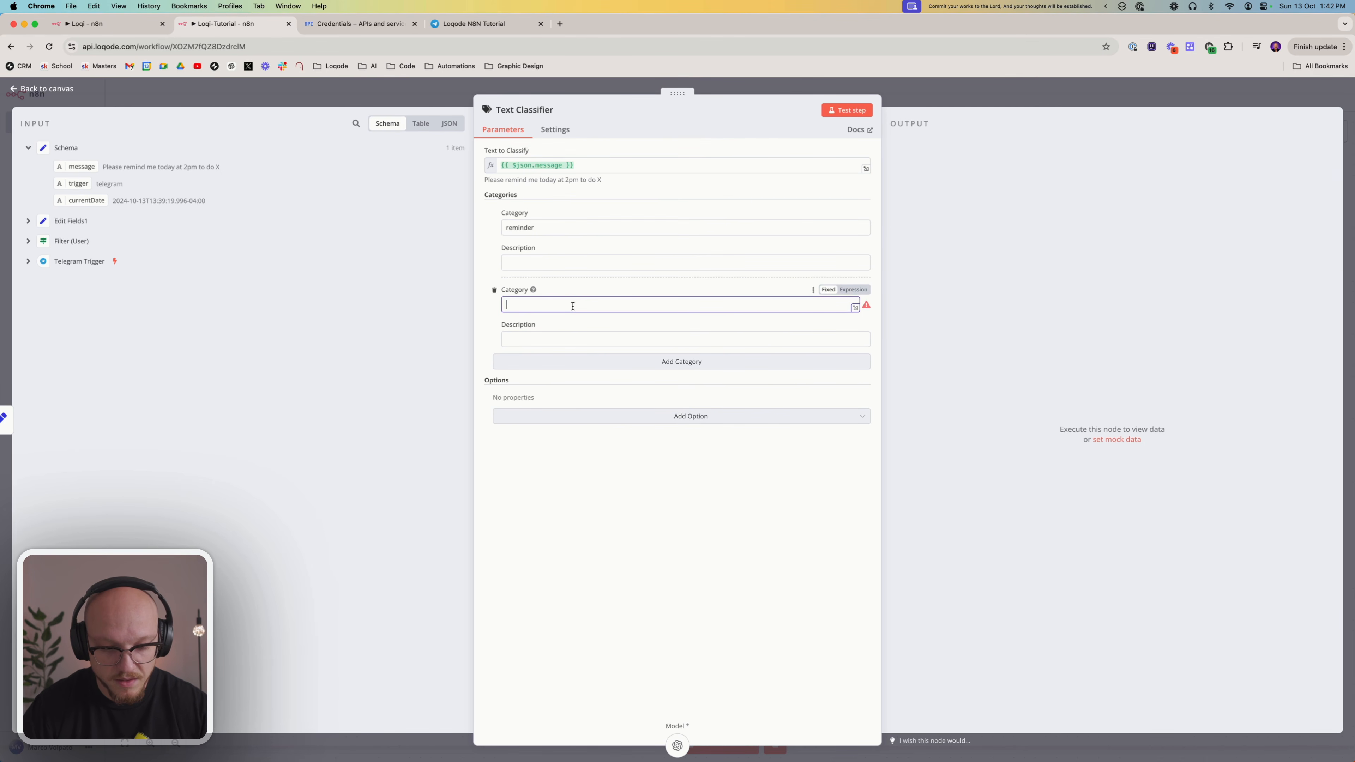
text(ta)
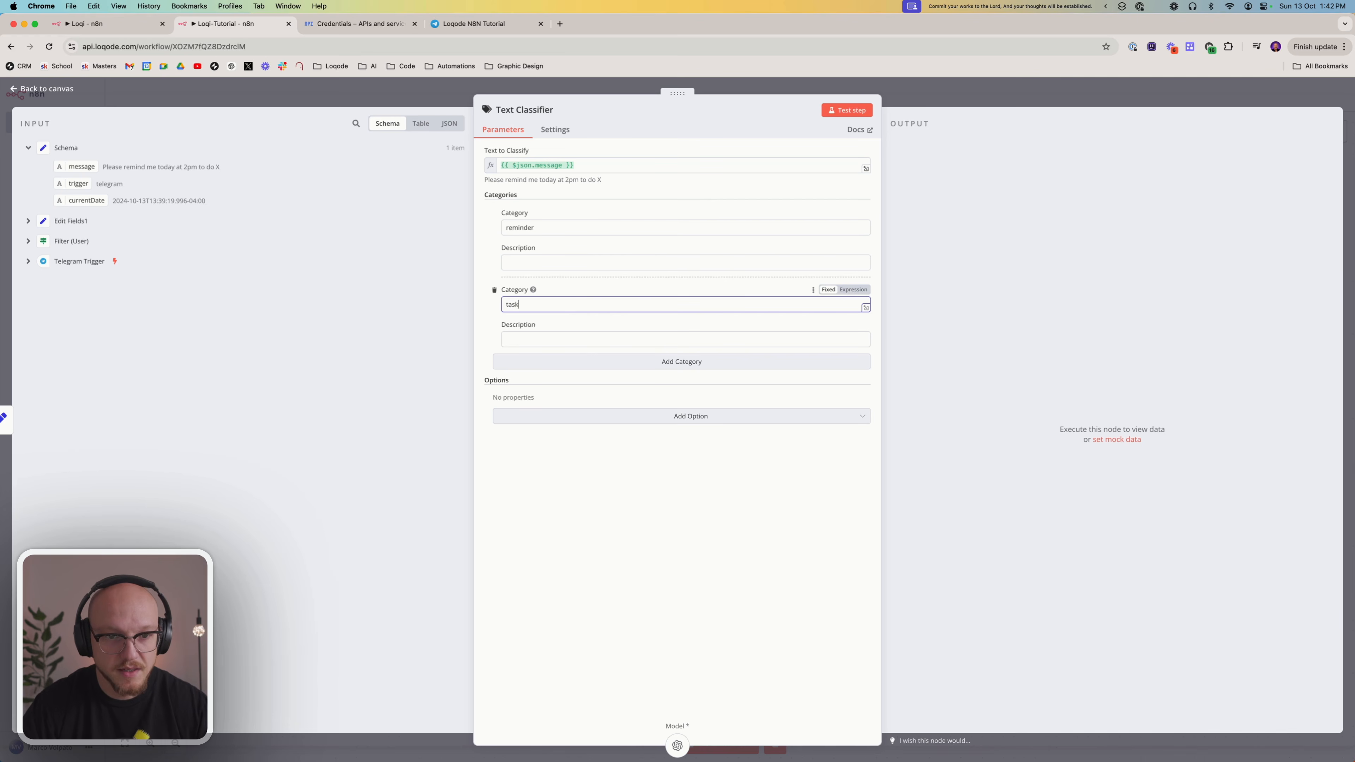
text(sk)
click(619, 367)
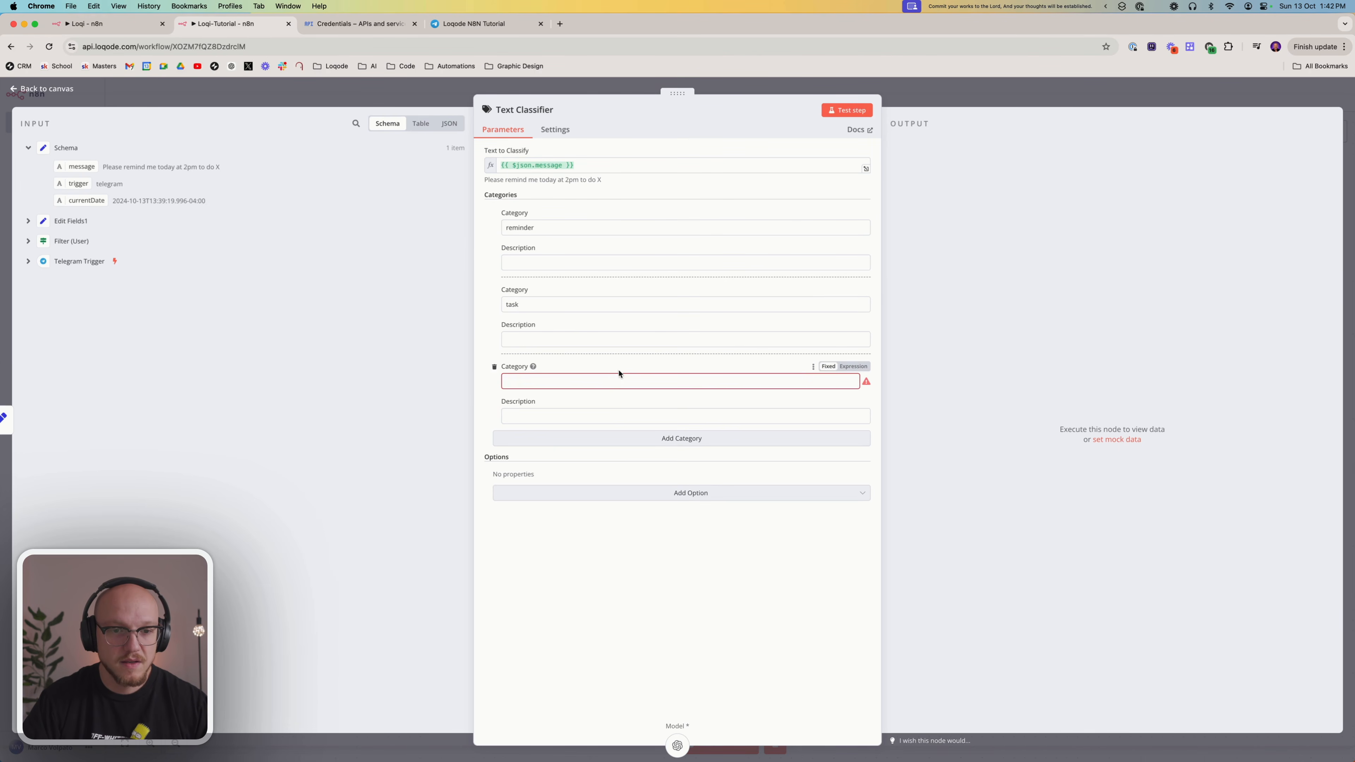
text(summary)
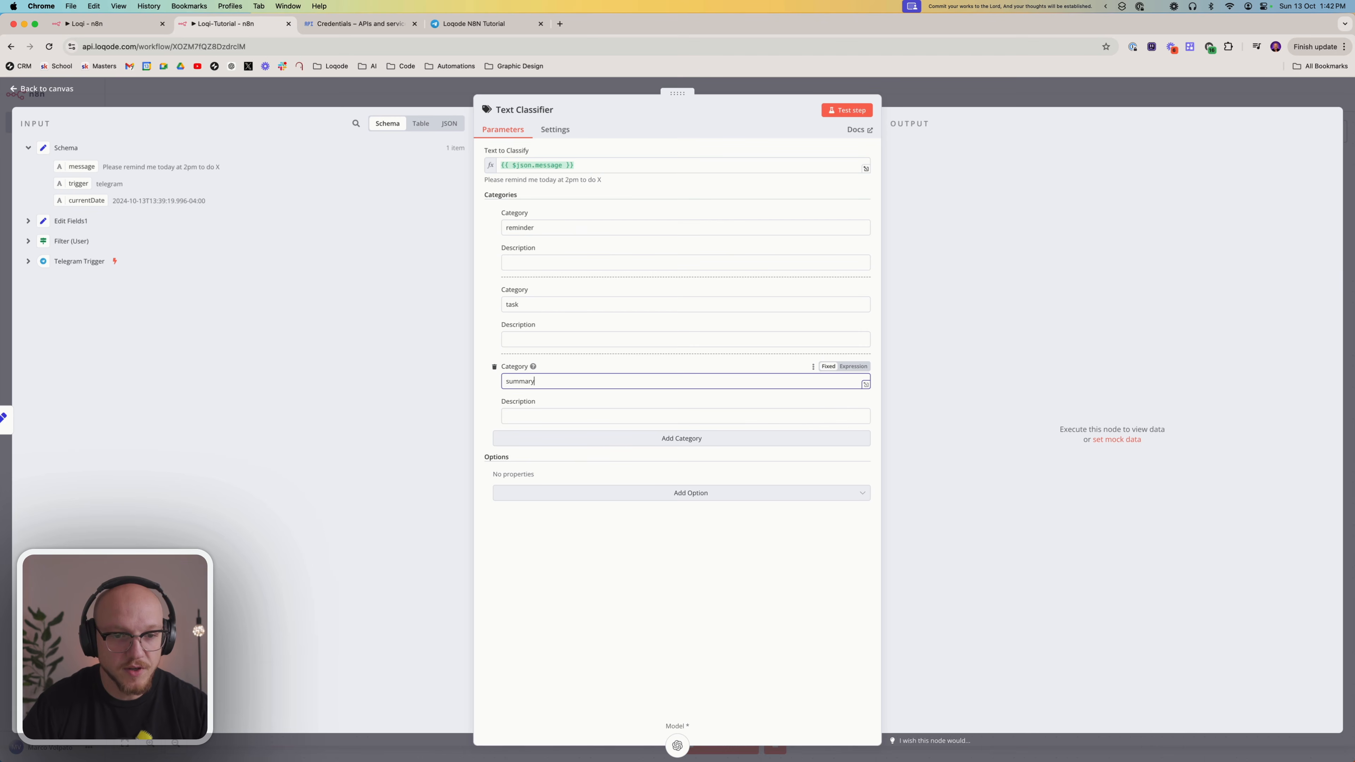
Give the reminder category the description 'If the message is about setting a reminder, or includes the word "reminder".', copied from Loqi's Determine (Path) node
click(144, 24)
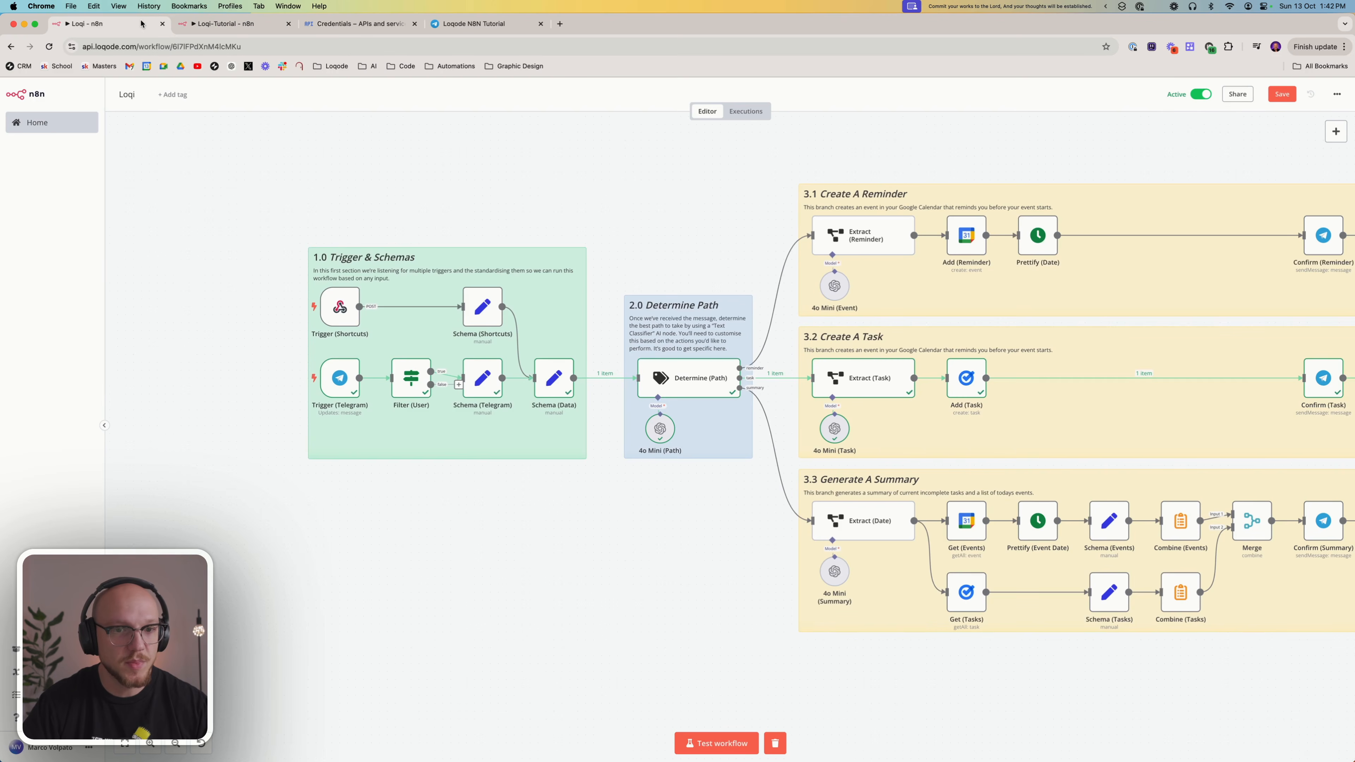
double_click(685, 393)
click(552, 262)
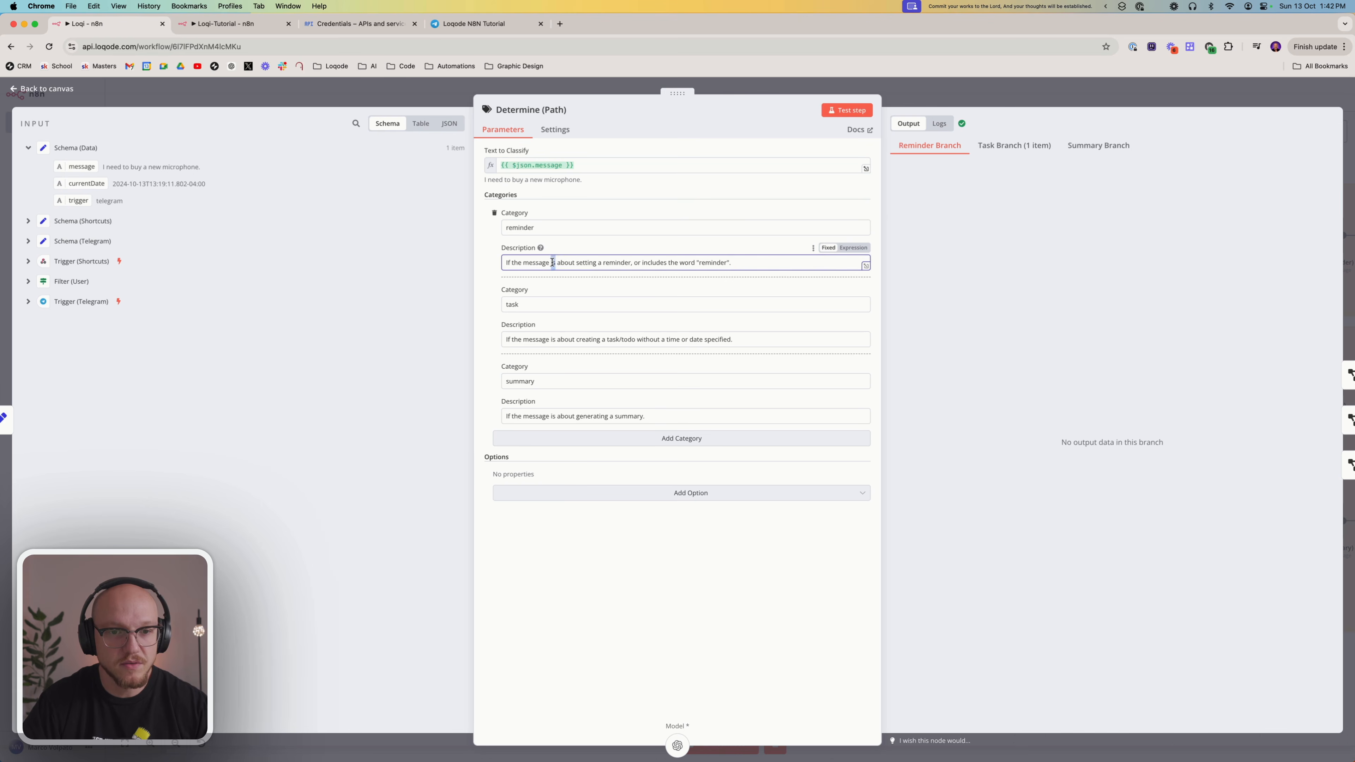
triple_click(553, 262)
key(cmd+c)
click(227, 24)
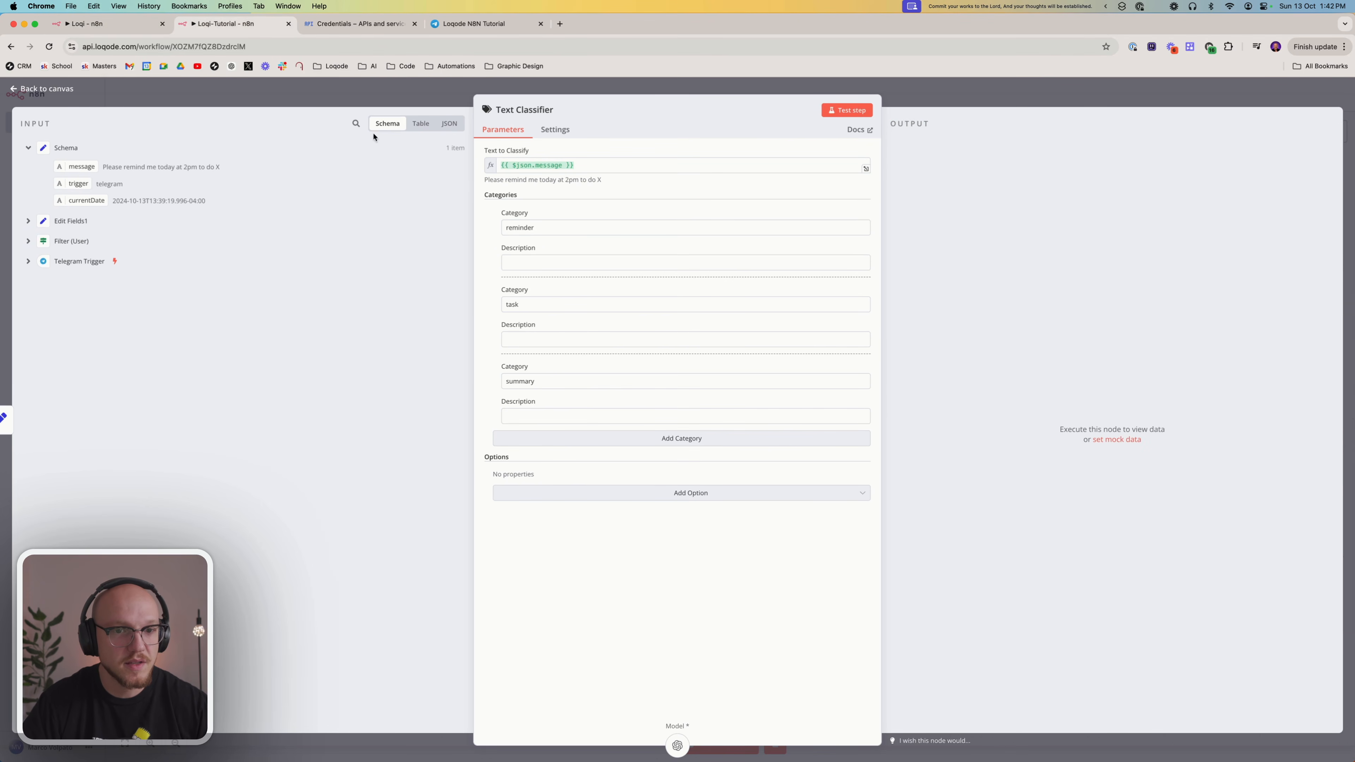
click(509, 261)
key(cmd+v)
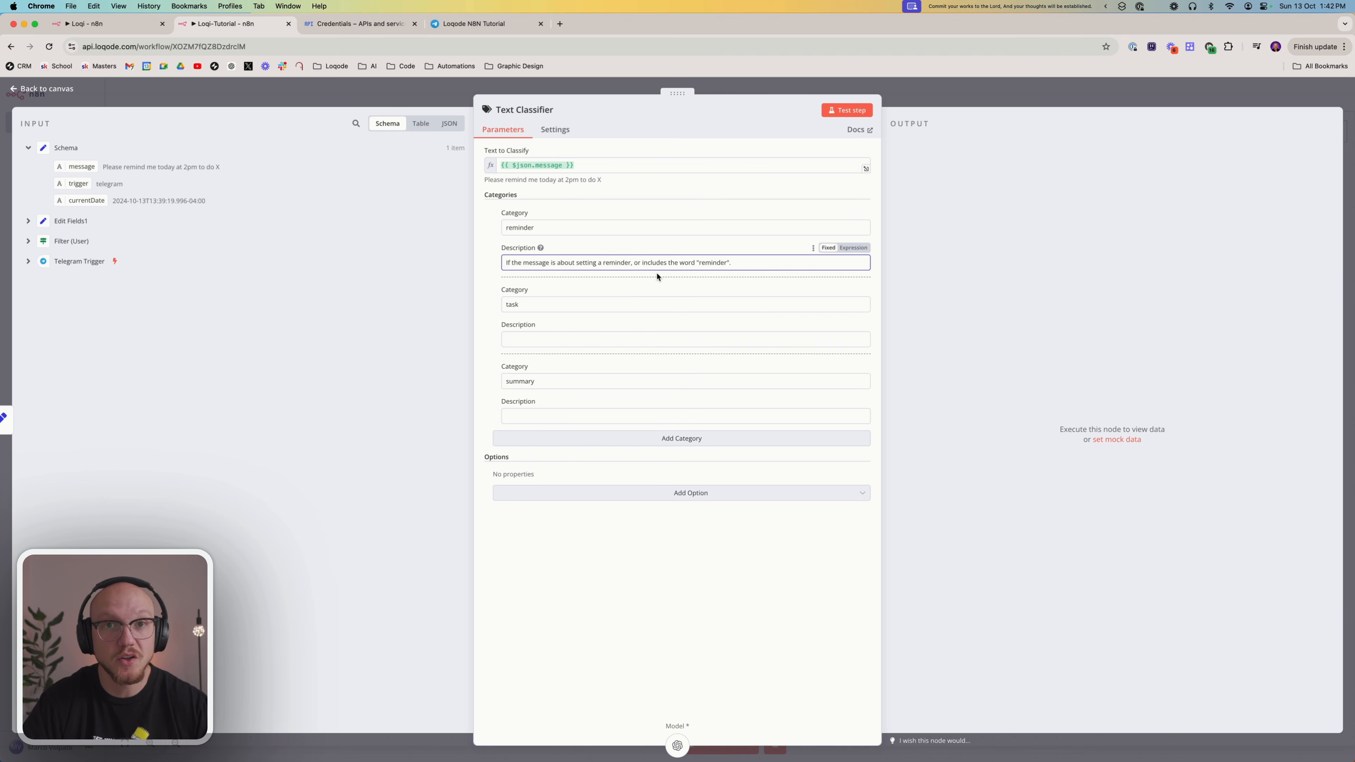
Give the task category the description 'If the message is about creating a task/todo without a time or date specified.', copied from Loqi's Determine (Path) node
click(124, 24)
double_click(564, 339)
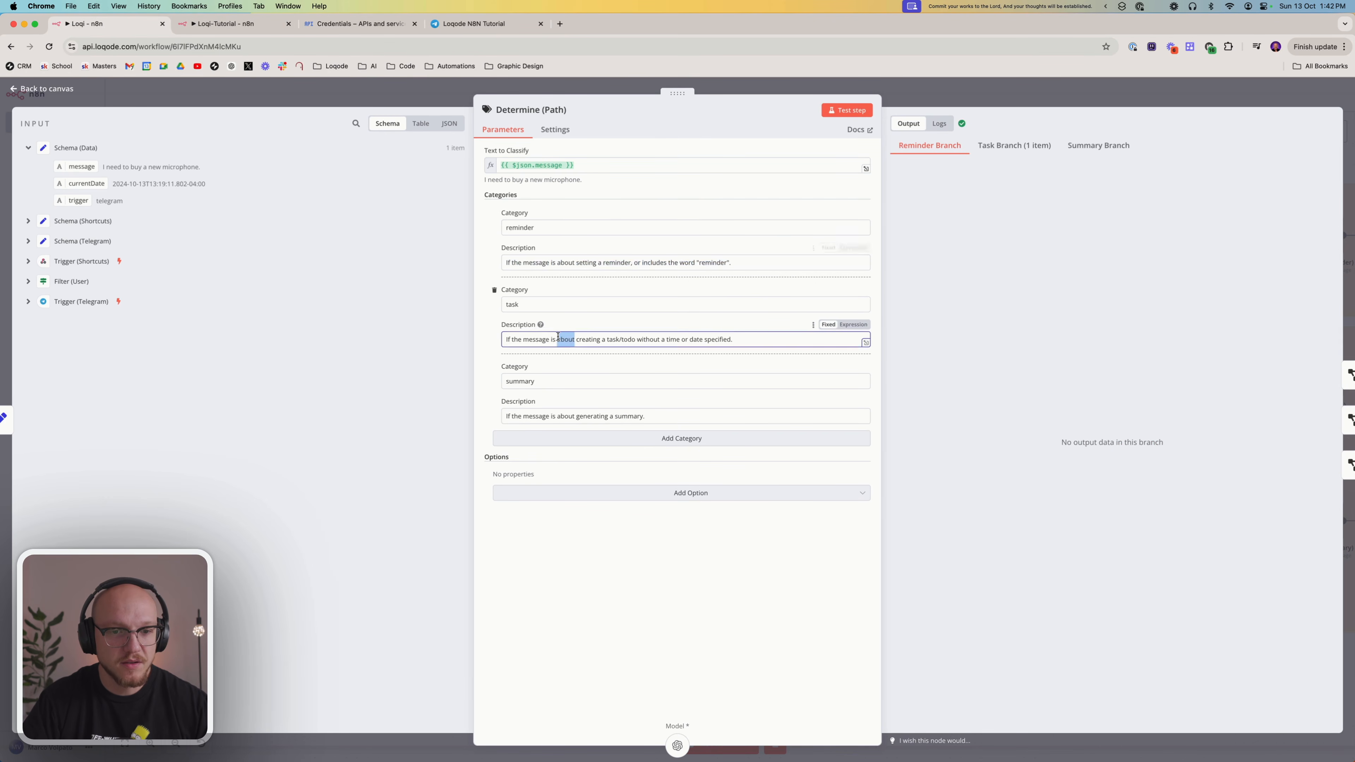
key(super+a)
key(super+c)
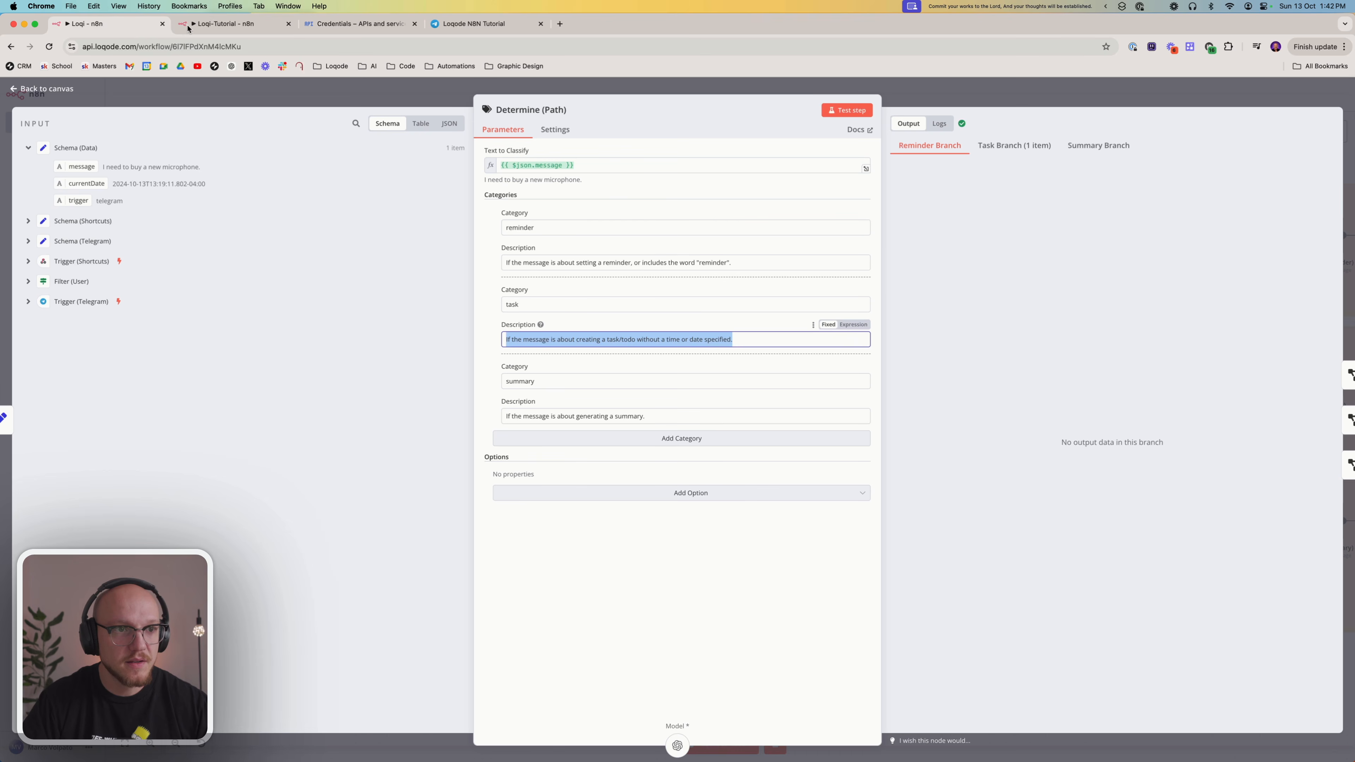
click(230, 24)
click(580, 341)
key(super+v)
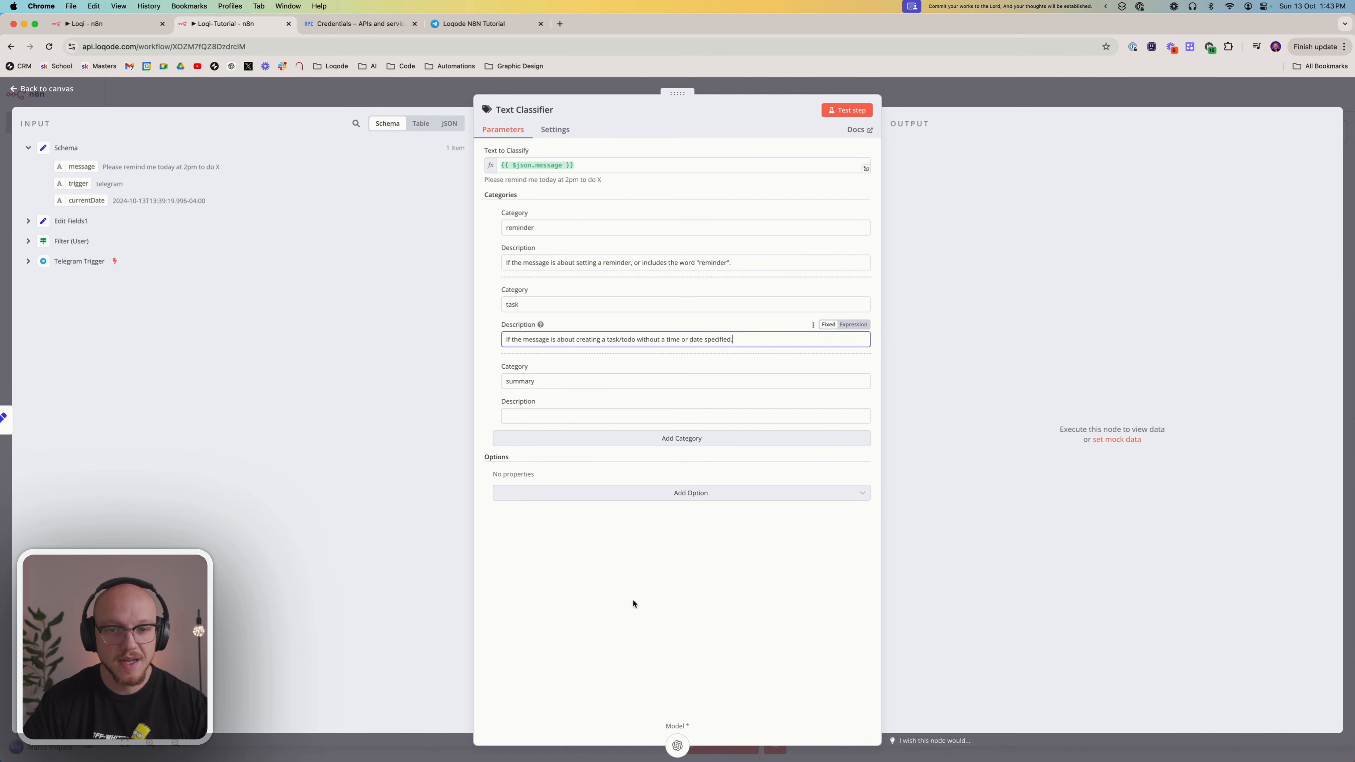
click(629, 637)
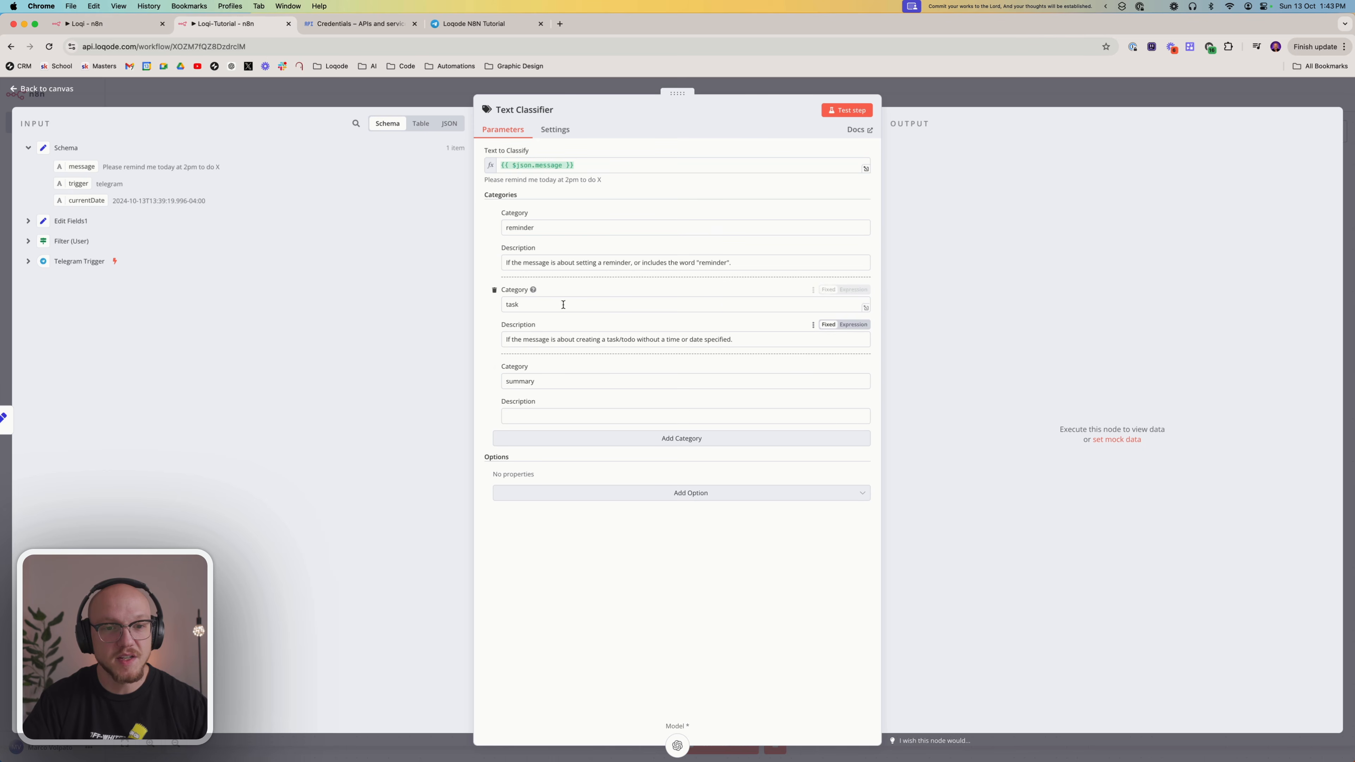
Give the summary category the description 'If the message is about generating a summary.', copied from the Loqi workflow's Determine (Path) node
click(122, 26)
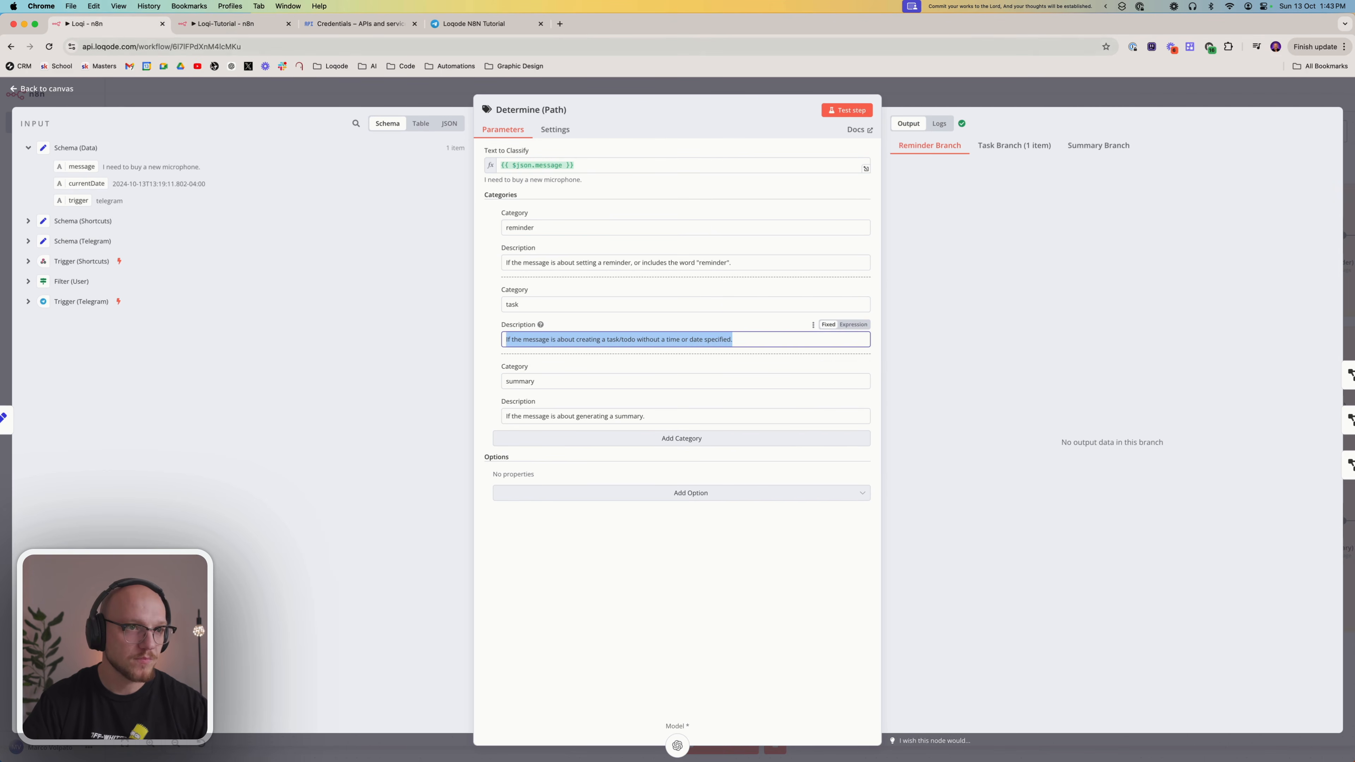
triple_click(539, 412)
key(super+c)
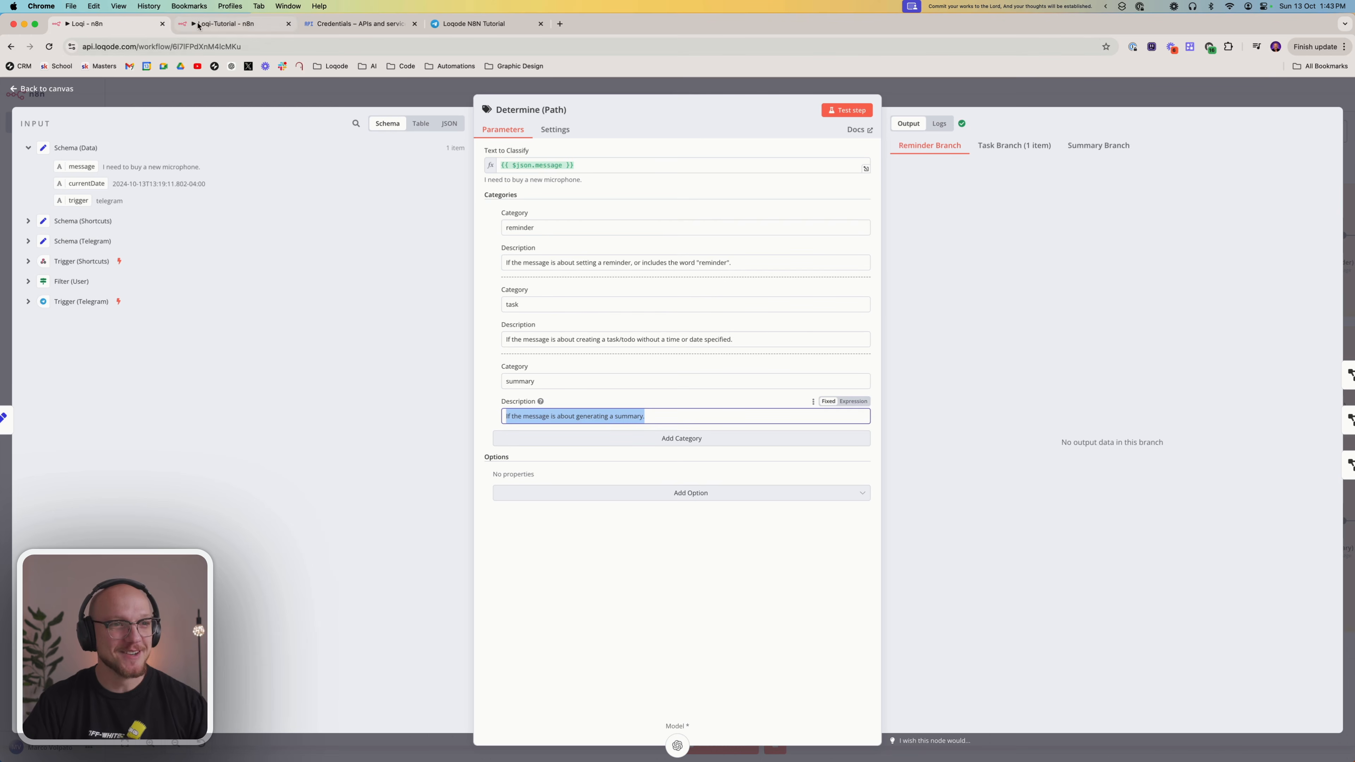
click(230, 24)
click(521, 412)
key(super+v)
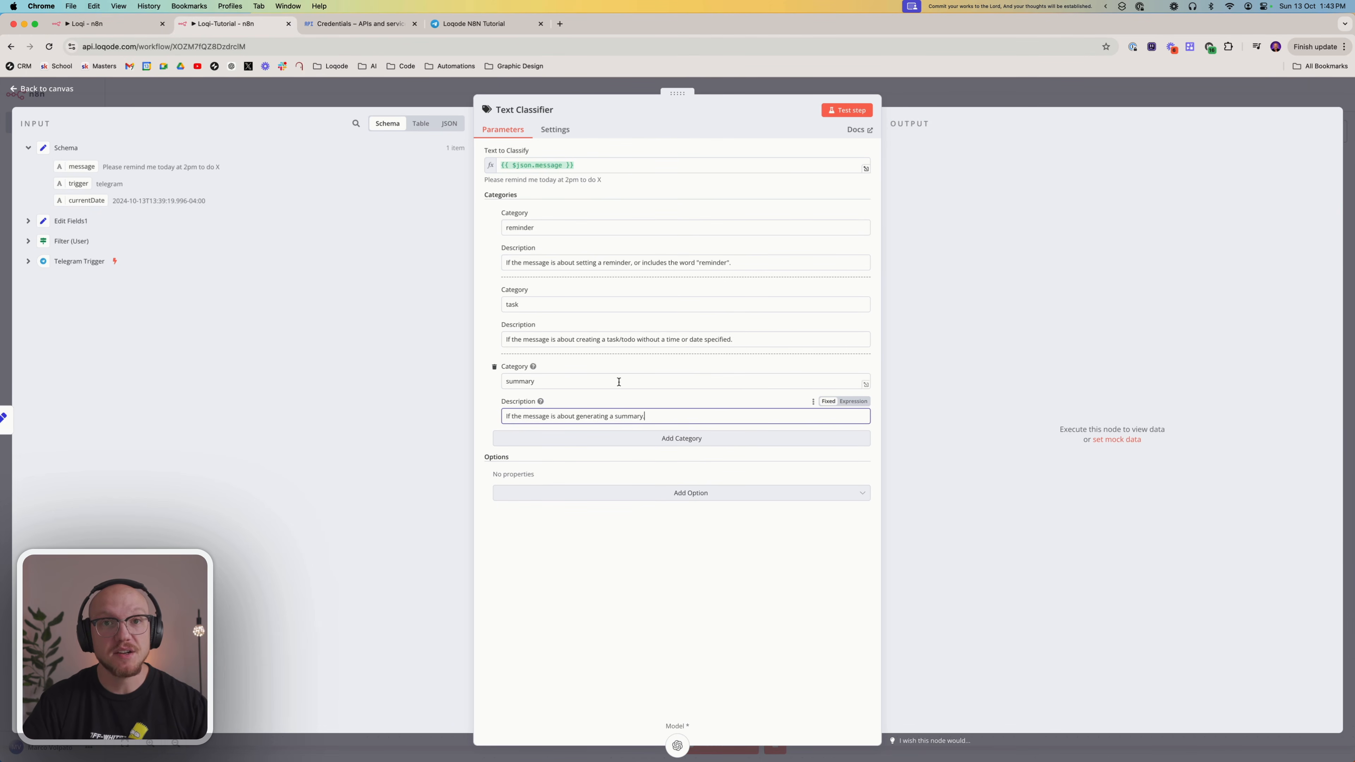
click(611, 587)
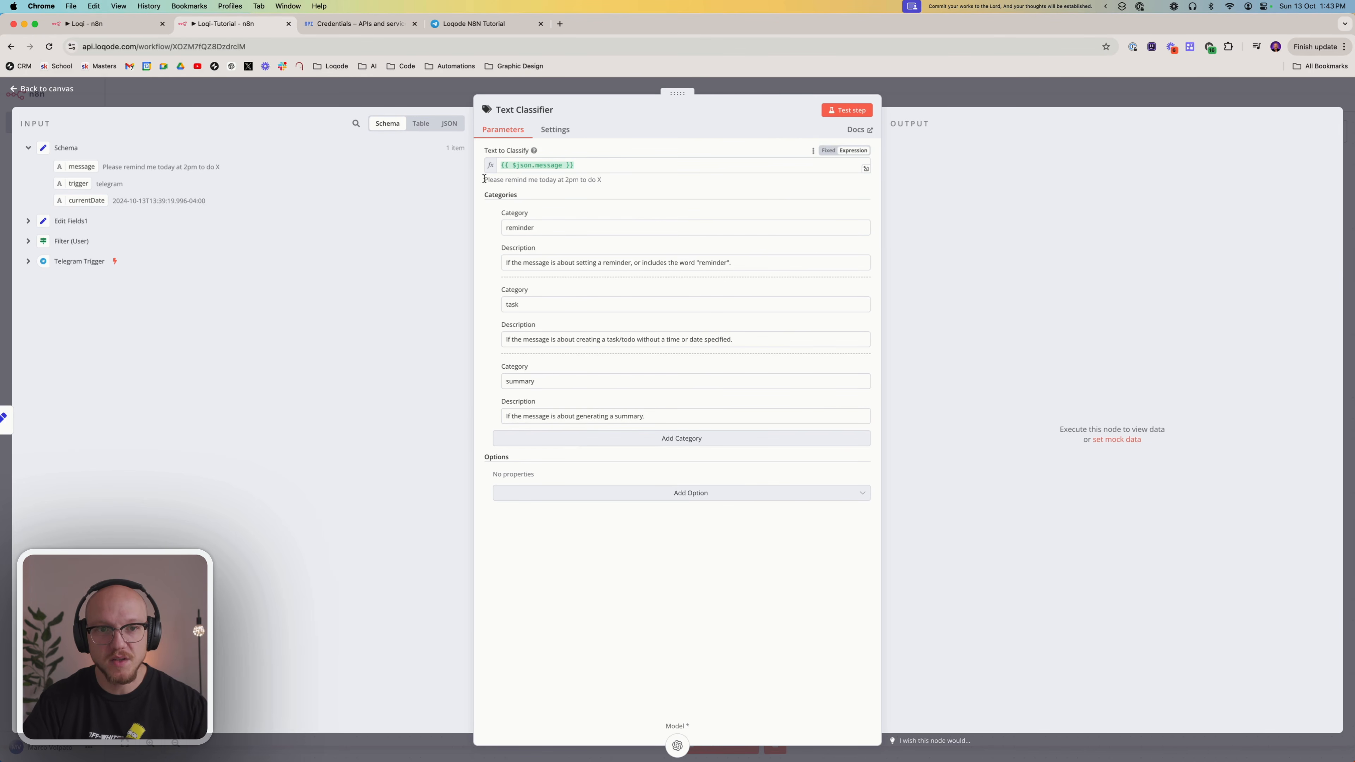
Test the Text Classifier on the message 'Please remind me today at 2pm to do X' and return to the canvas
drag(484, 179, 608, 180)
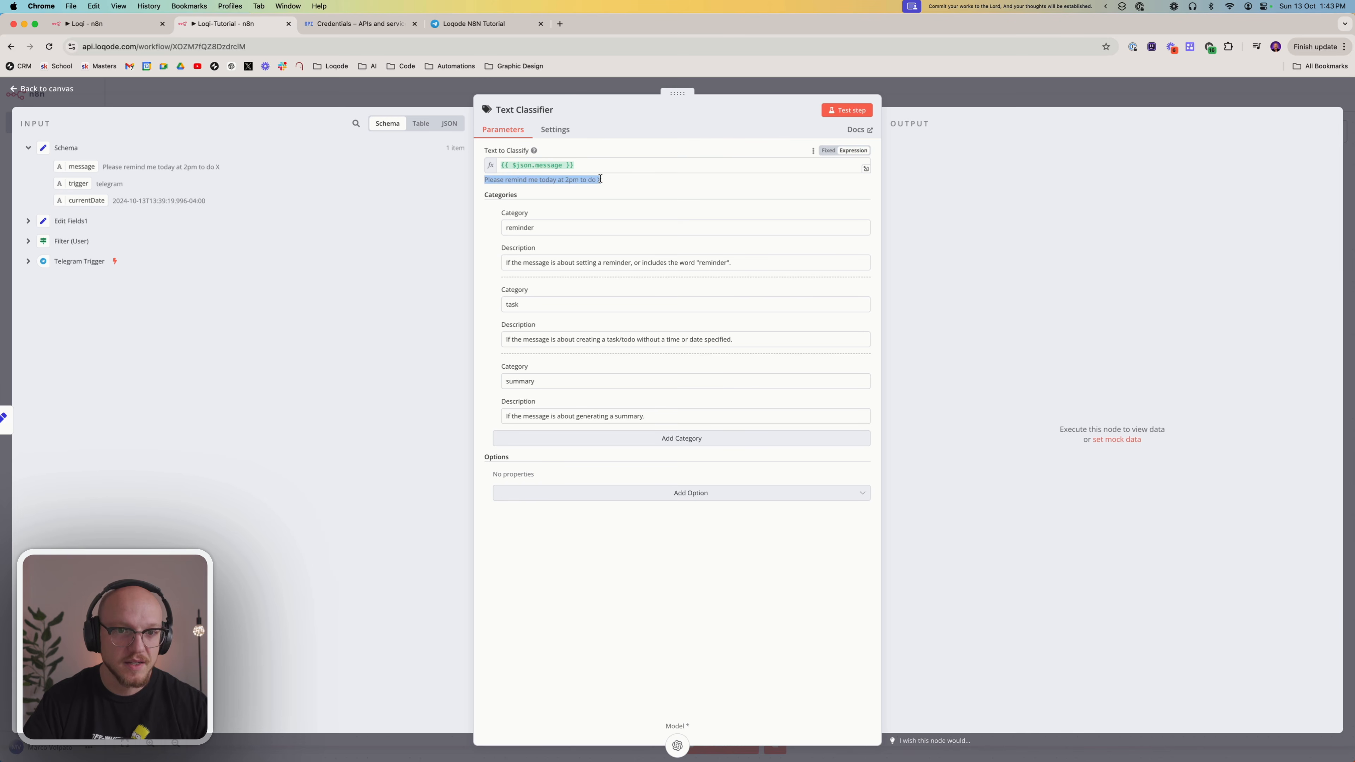
click(612, 185)
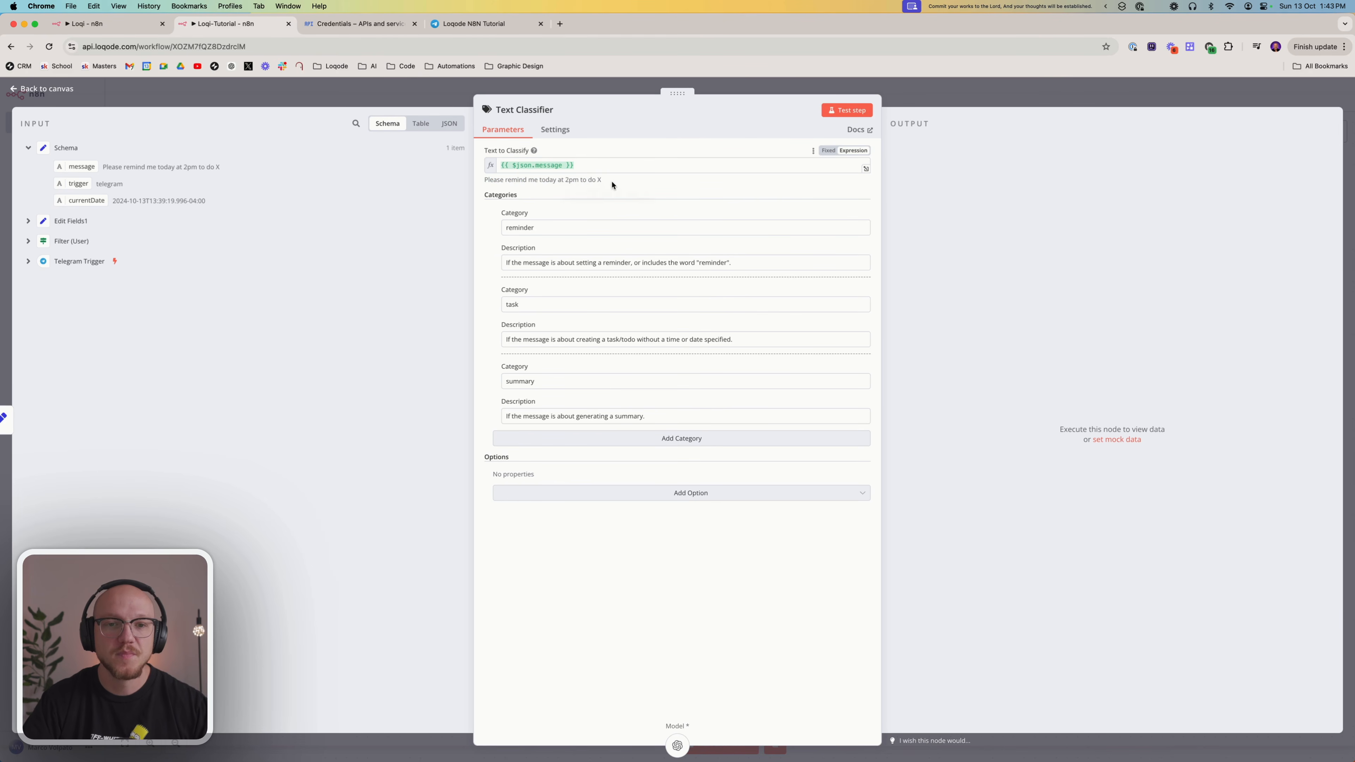
click(844, 113)
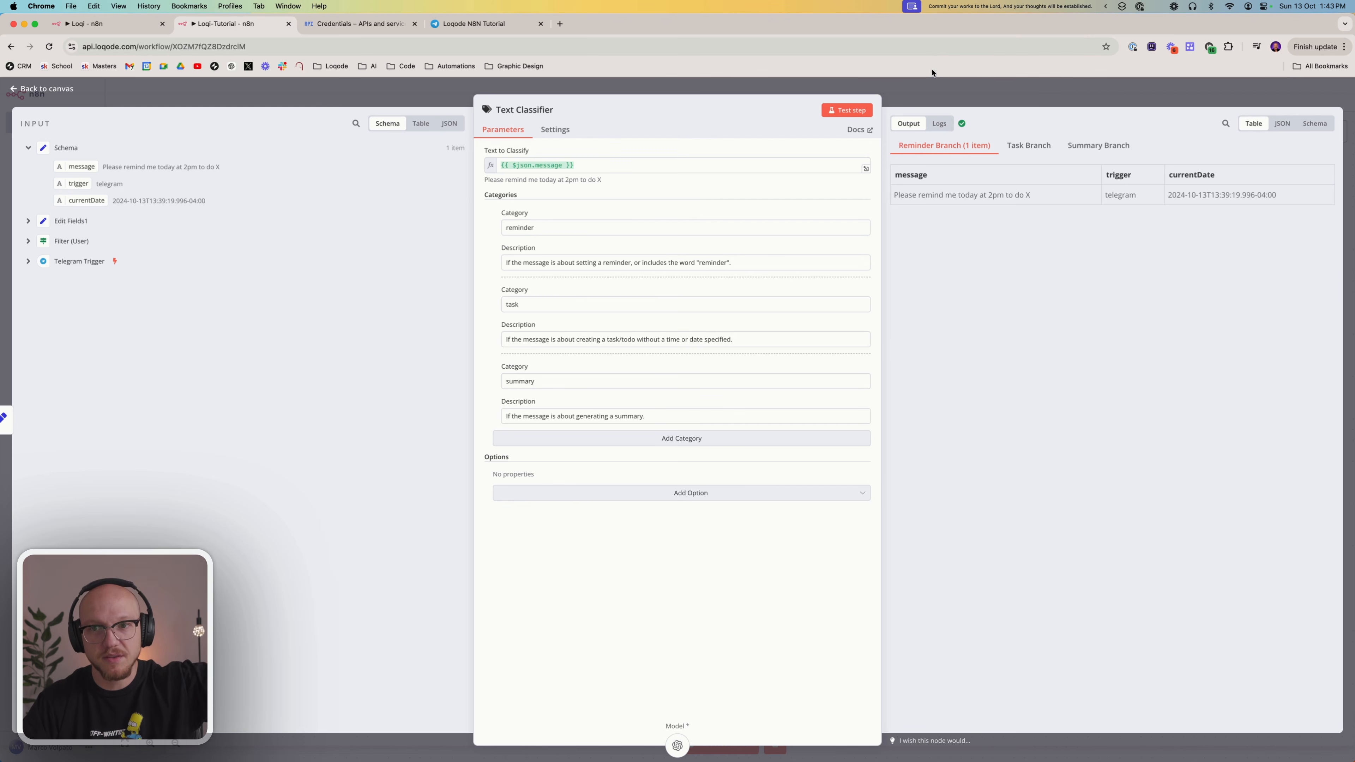
click(1002, 95)
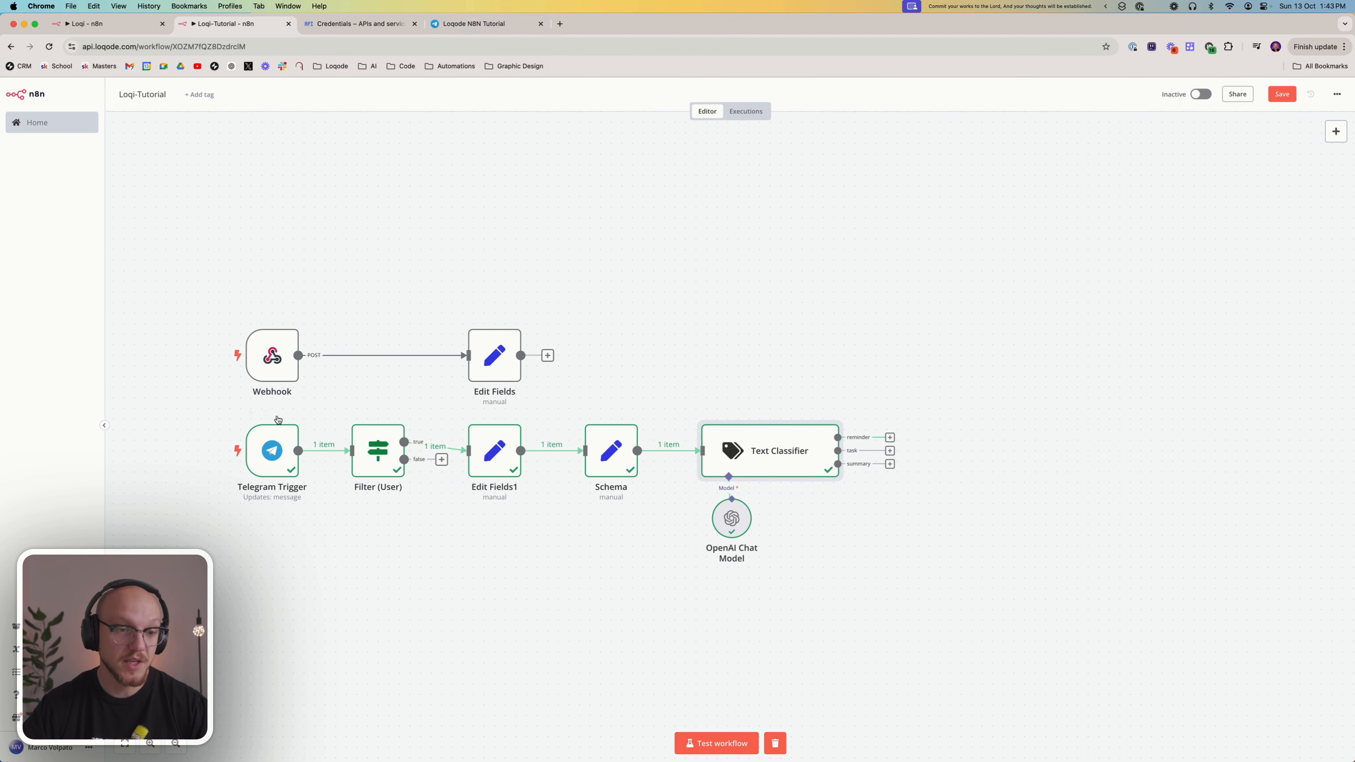
right_click(271, 447)
click(291, 475)
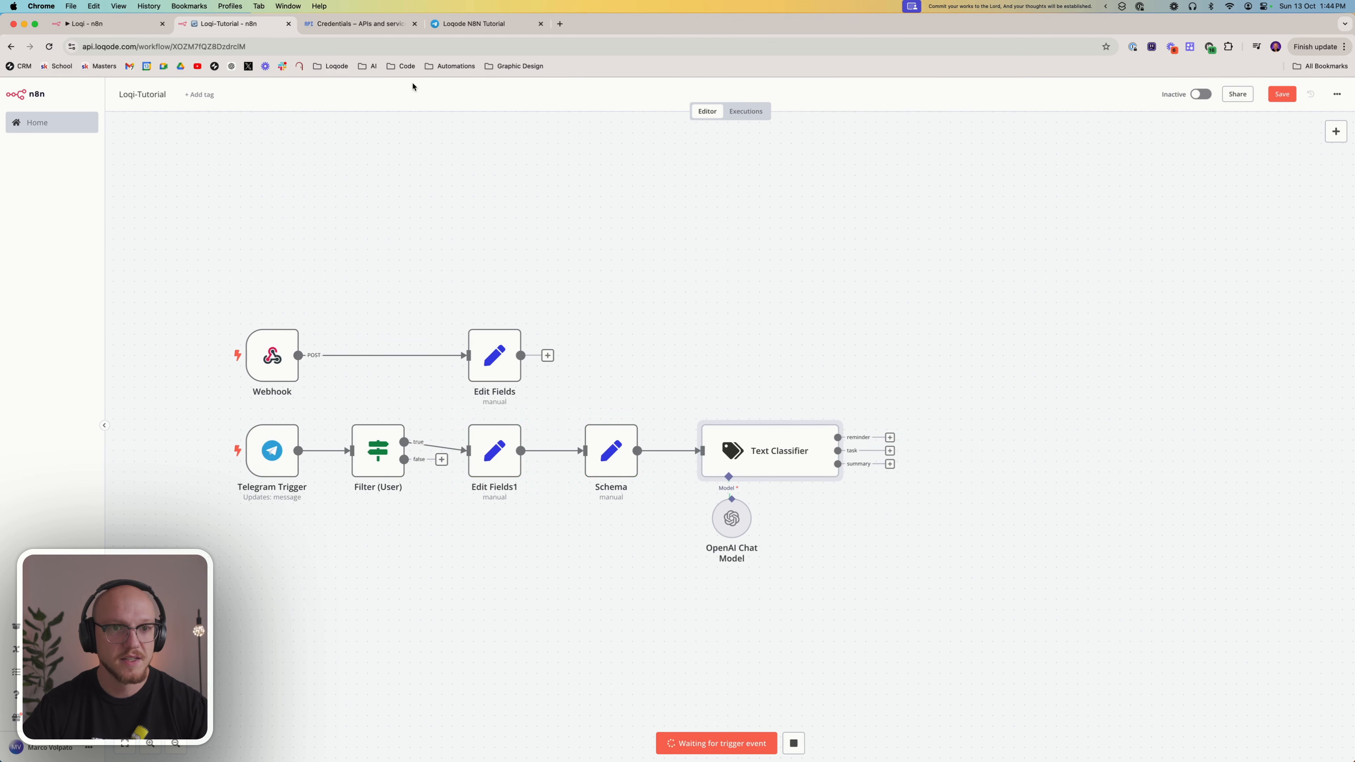
click(793, 743)
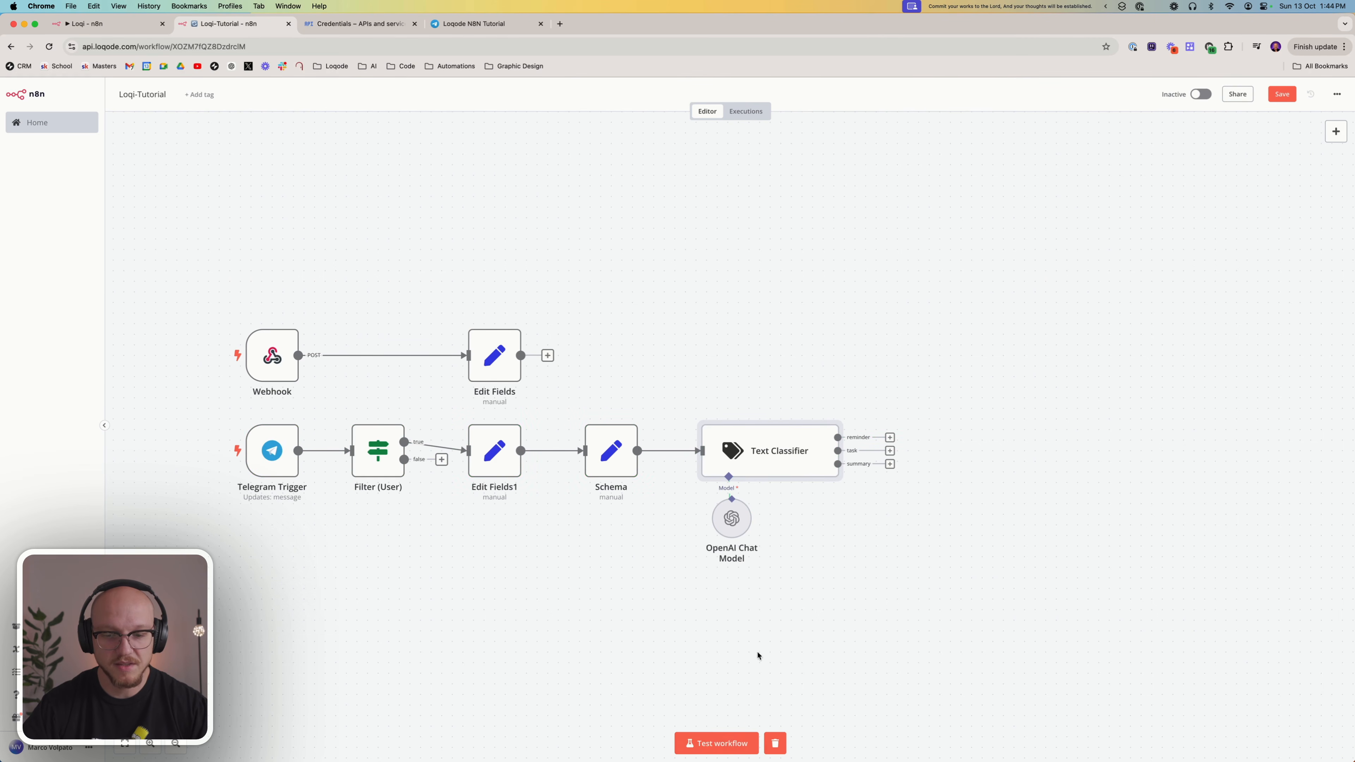
Start a test run of the whole workflow and send 'Buy a new ipad' to the Loqode N8N Tutorial bot in Telegram
click(712, 746)
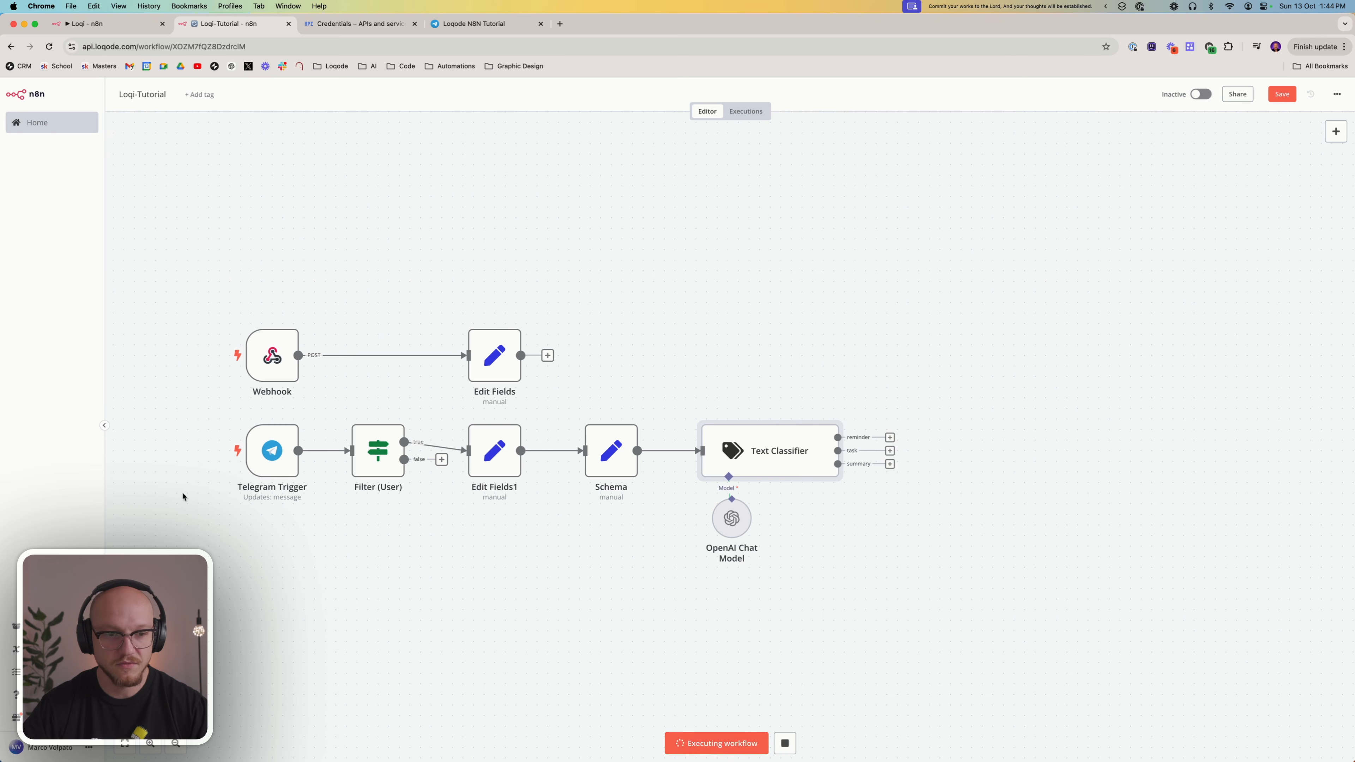
click(445, 24)
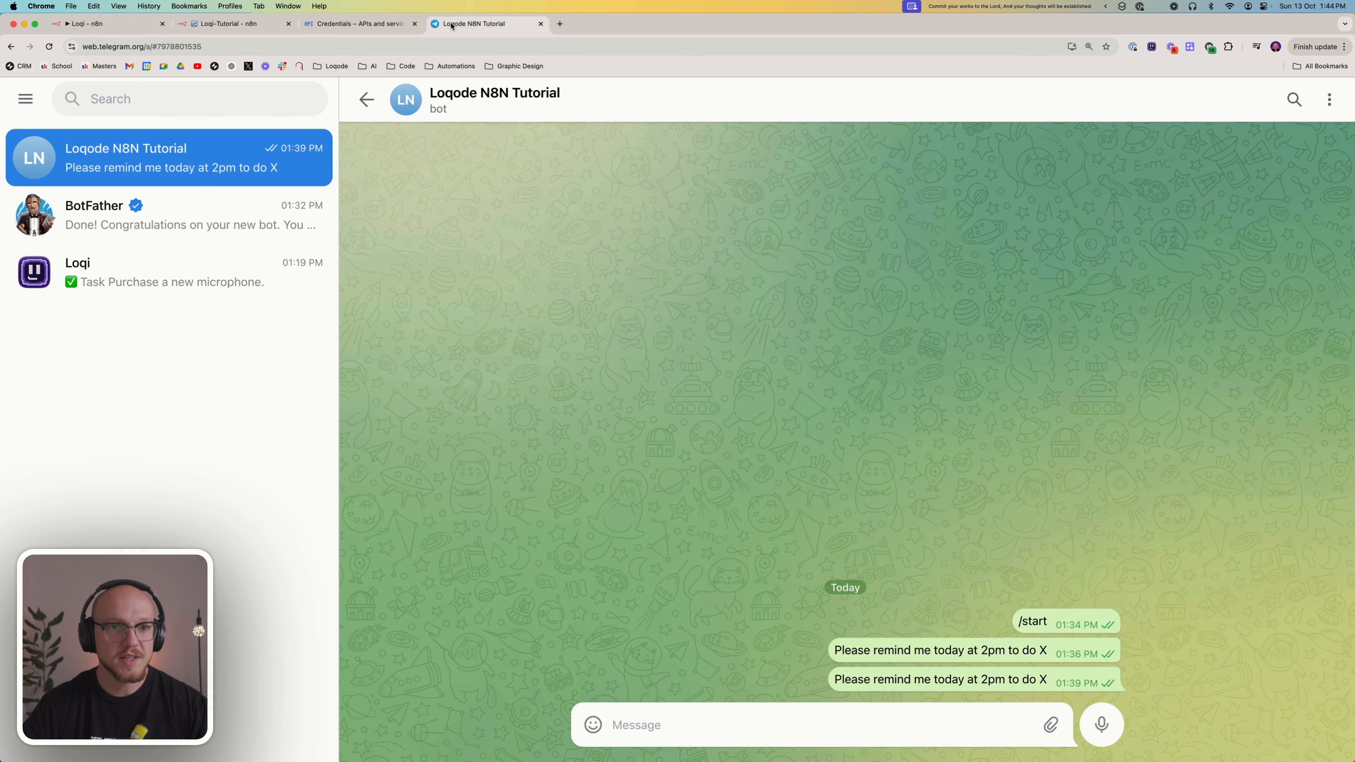
click(755, 723)
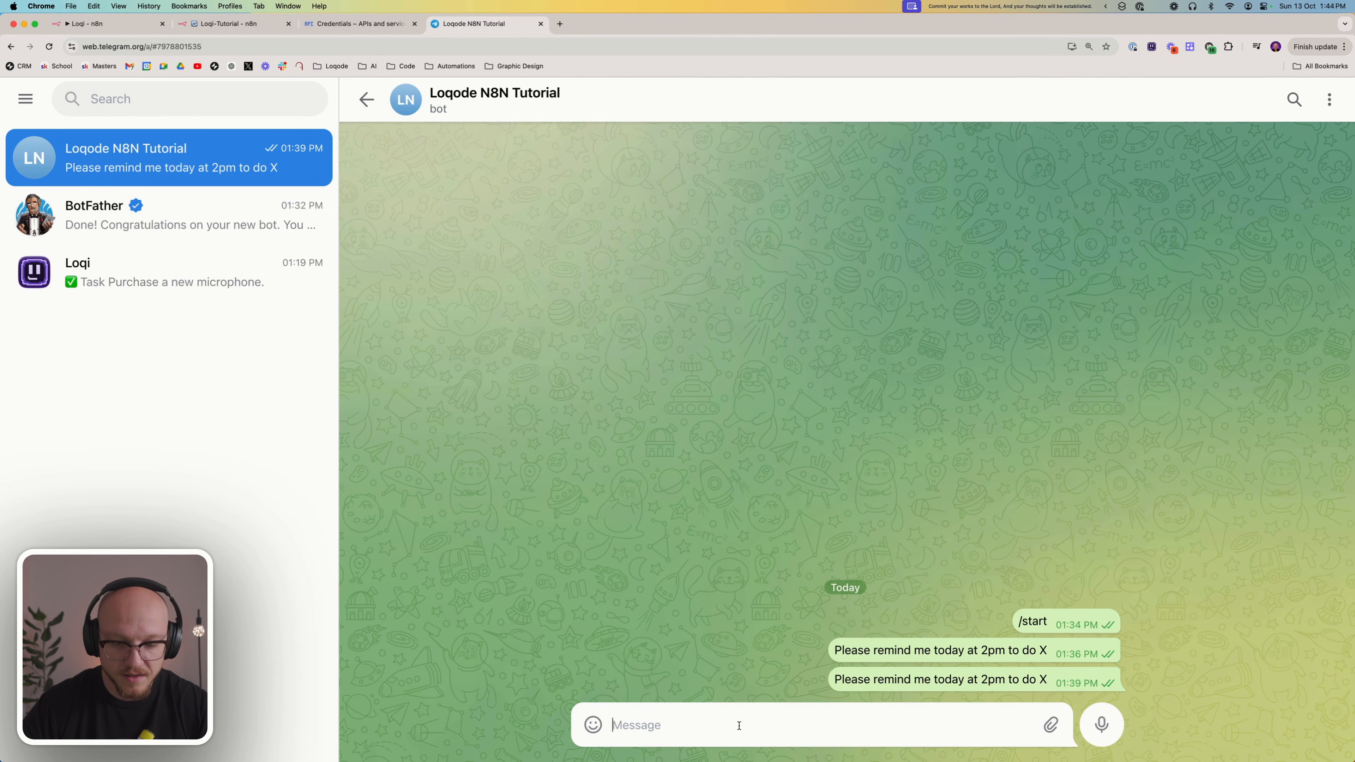
text(Buy a new)
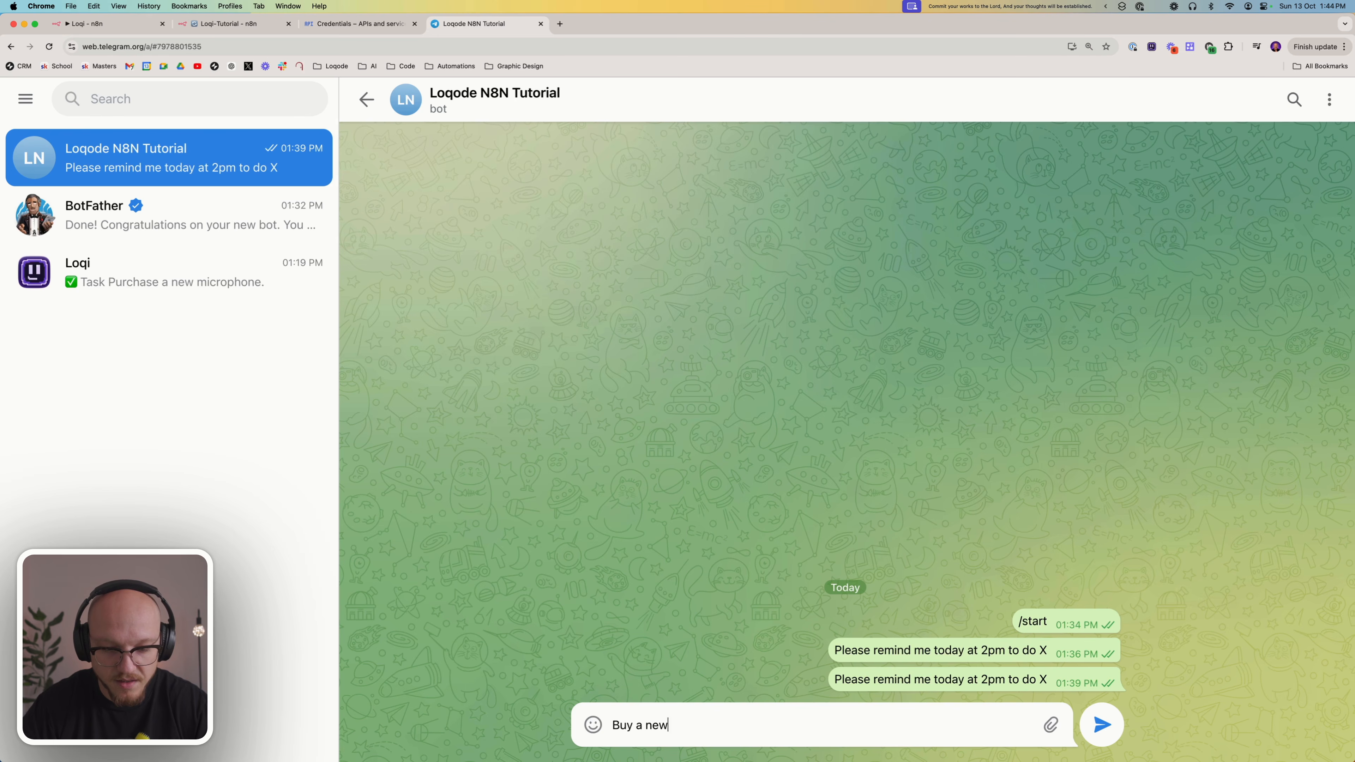
text( ipad)
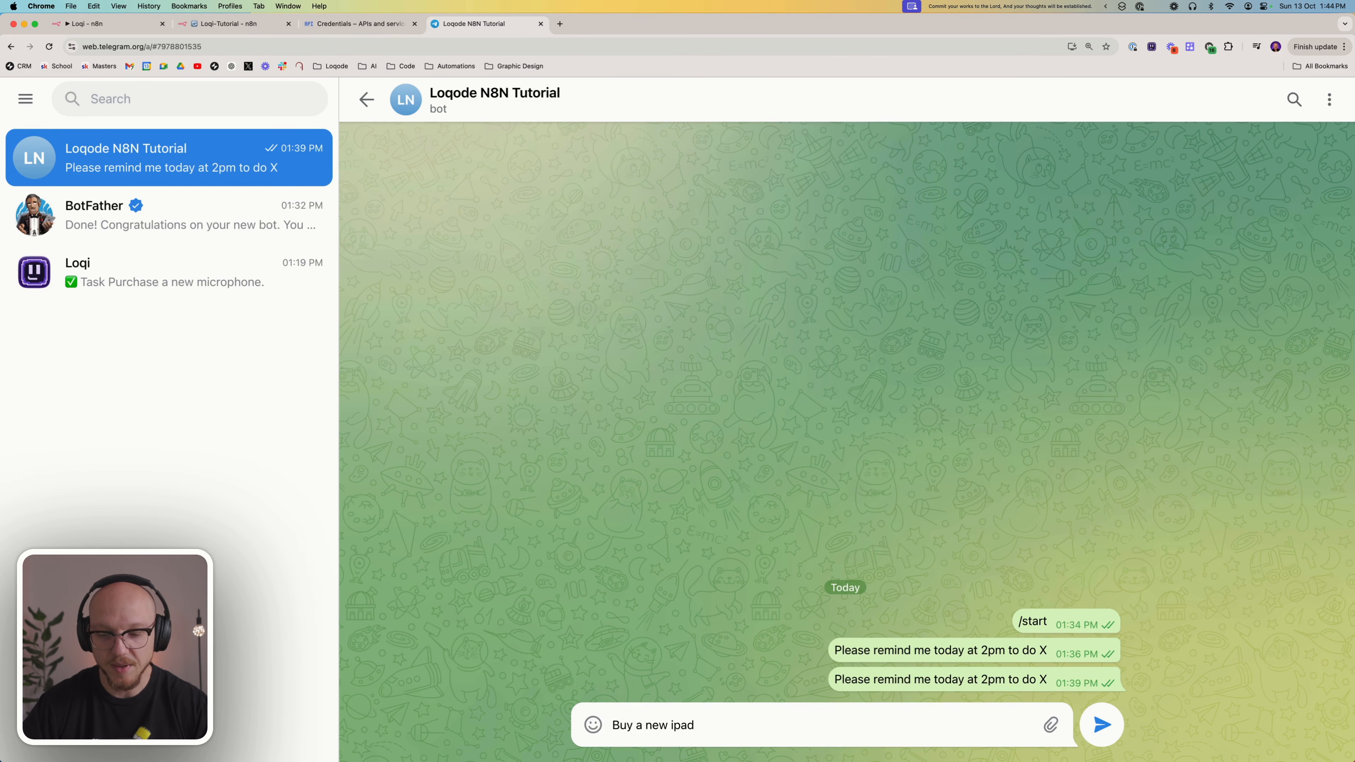
key(Return)
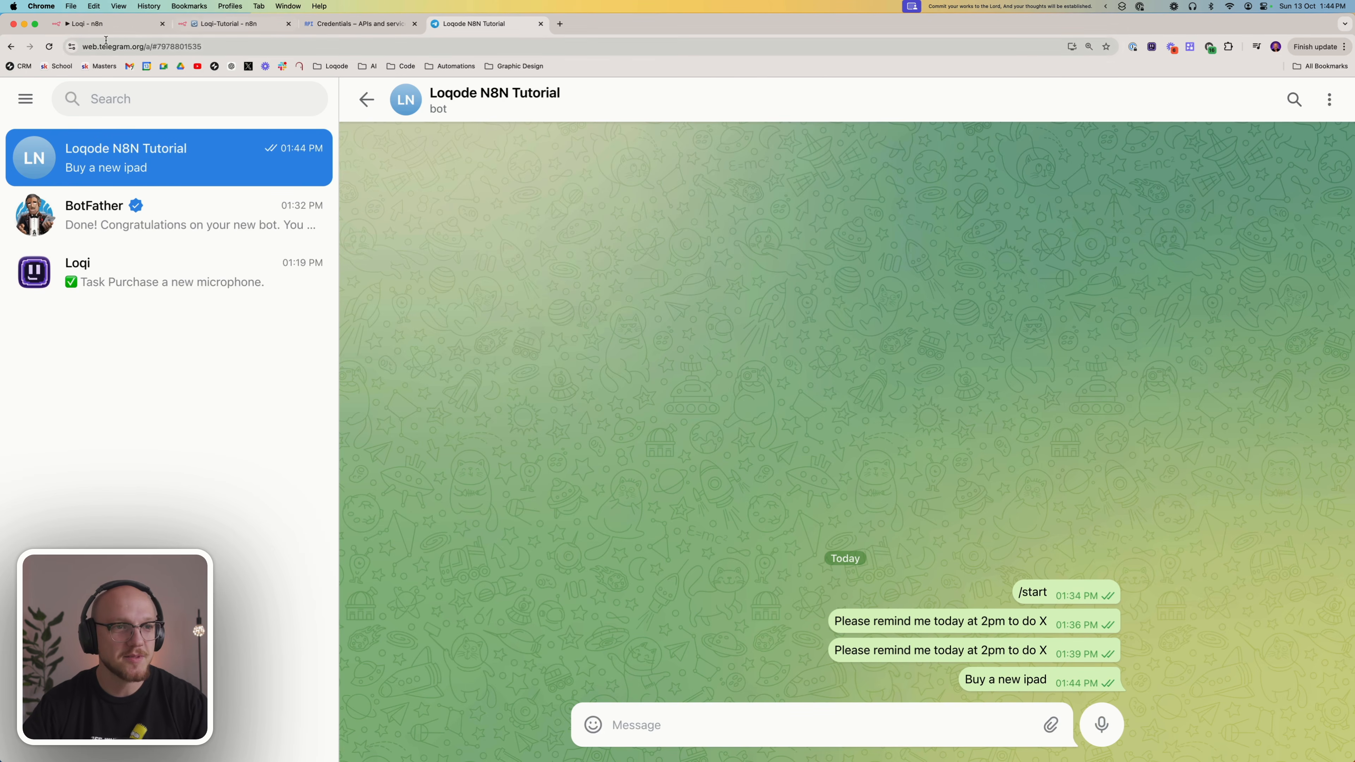
Check the classifier's routing in Loqi-Tutorial and examine the reminder, task and summary branches of the Loqi workflow
click(217, 24)
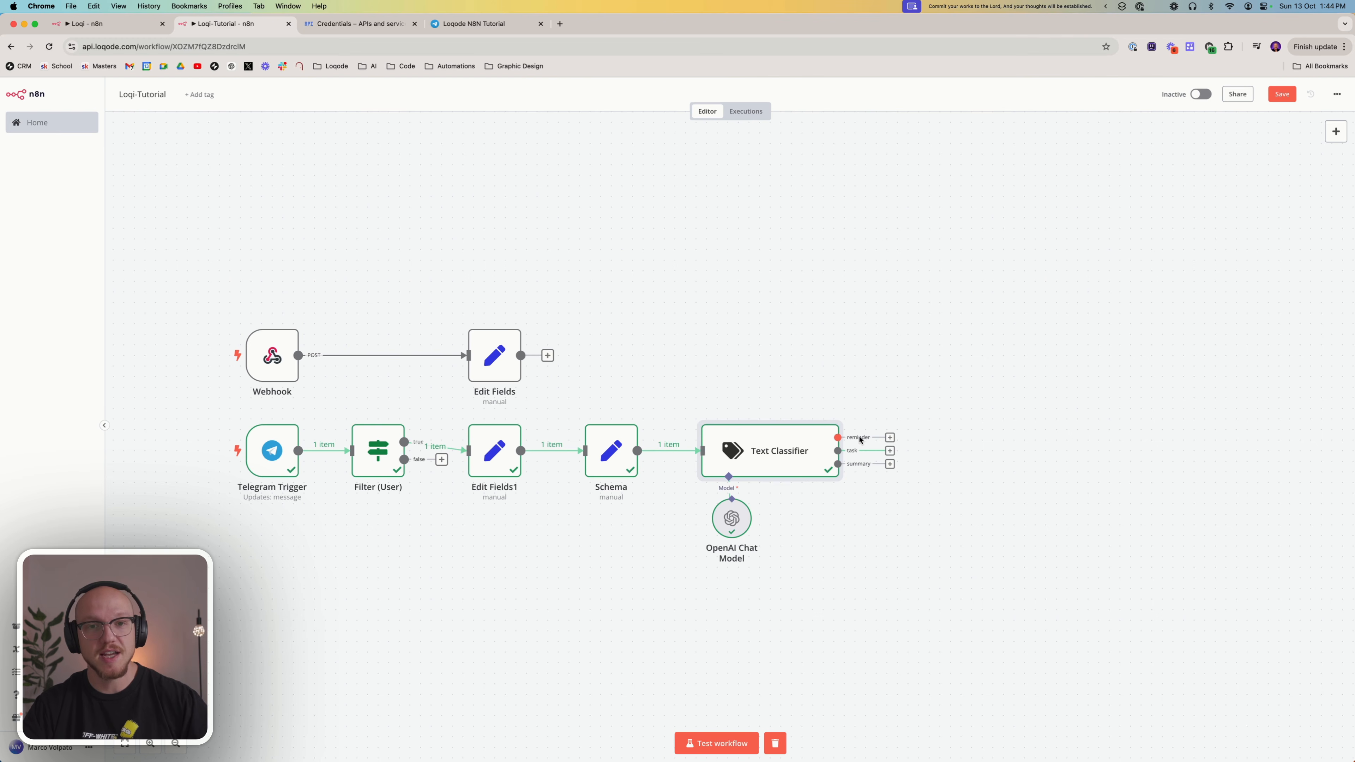
click(106, 25)
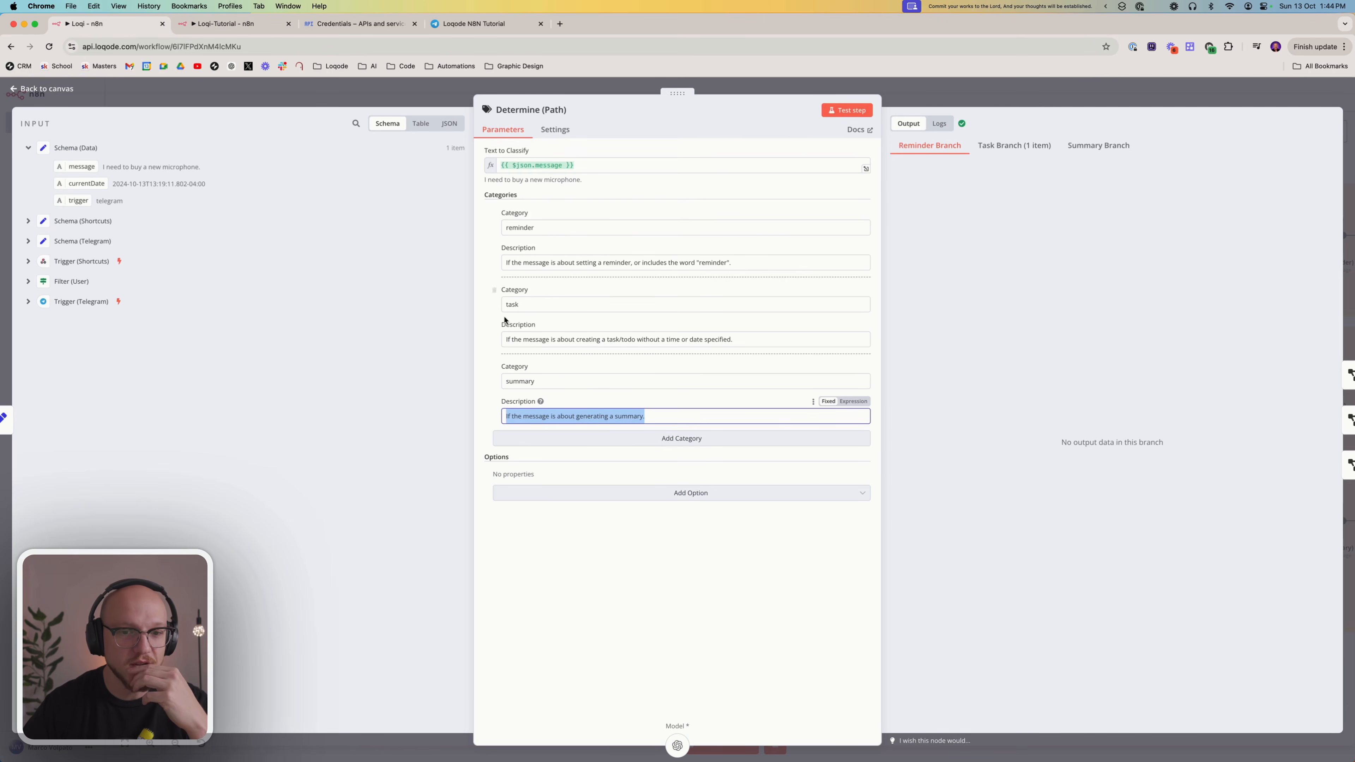
click(1015, 104)
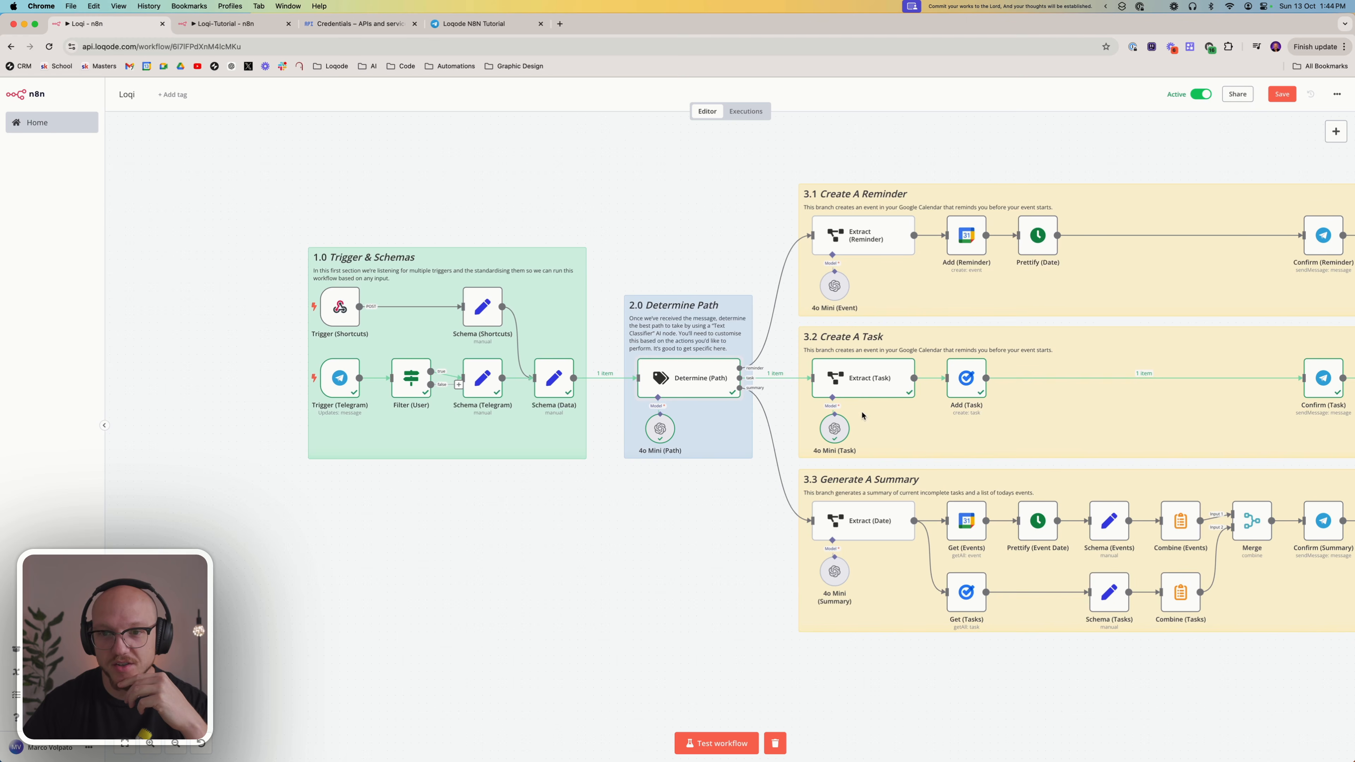
scroll(774, 183, right, 10)
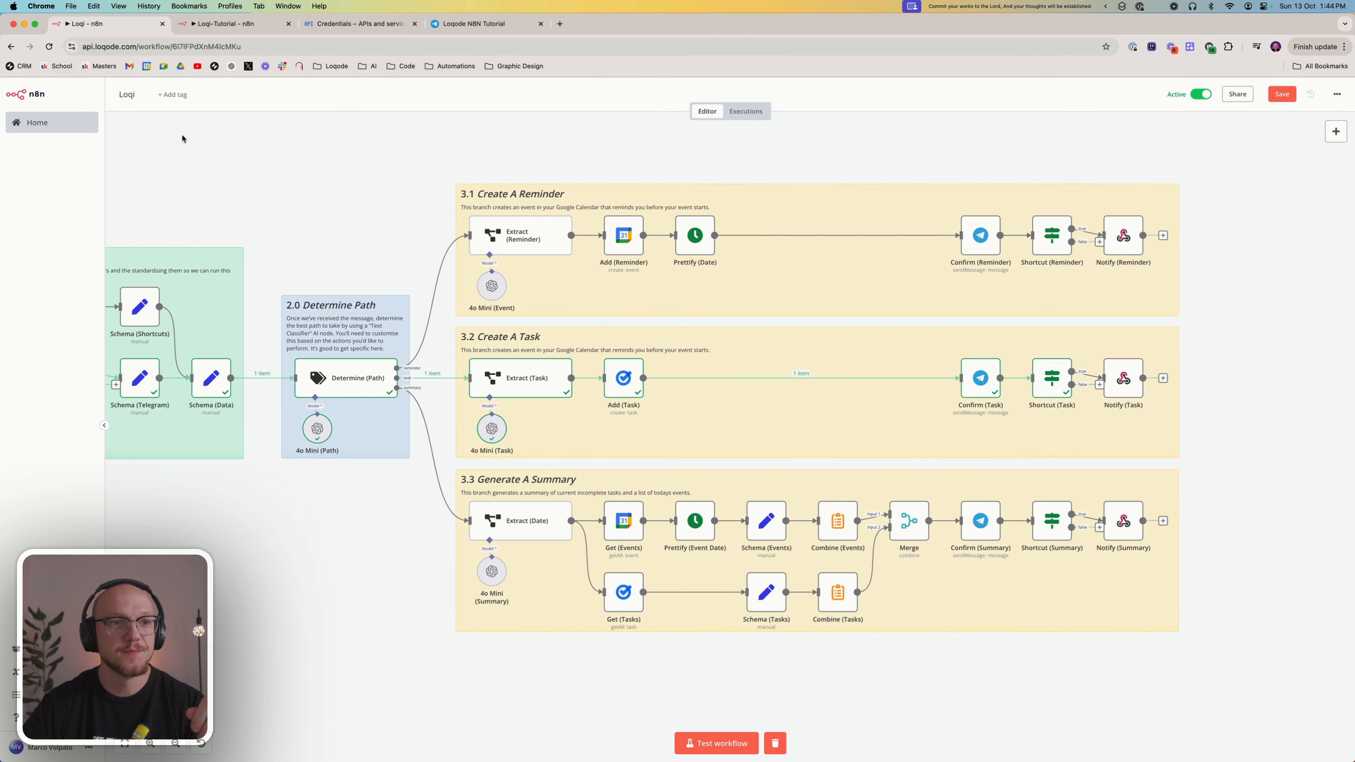
click(211, 24)
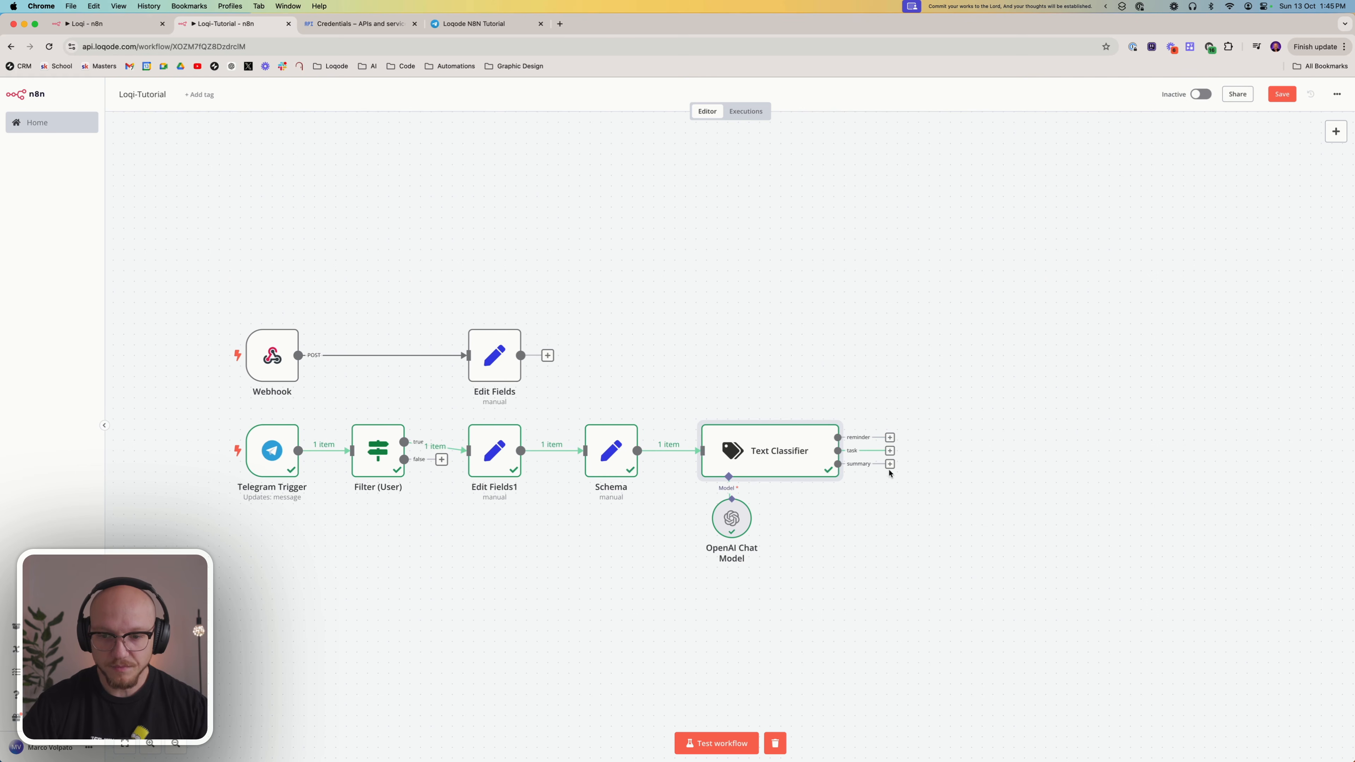
click(134, 23)
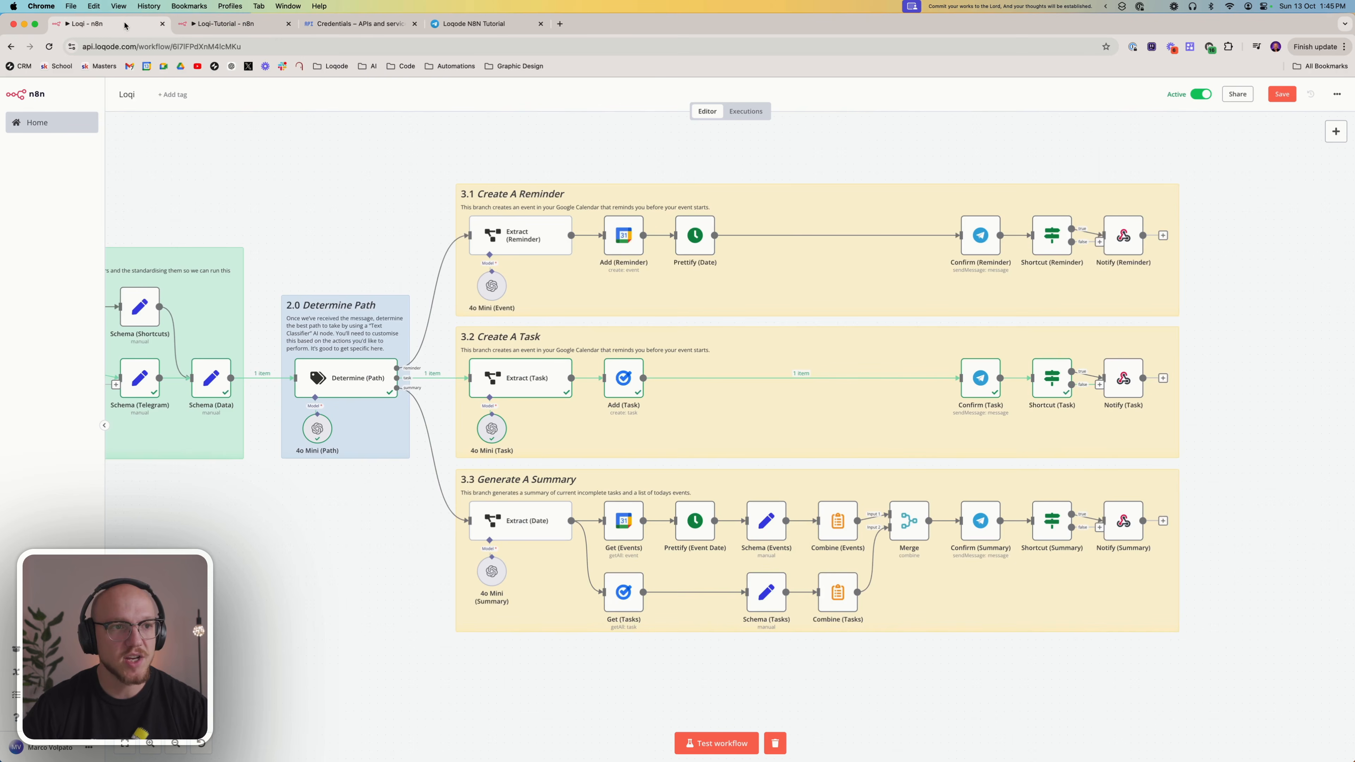
mouse_move(430, 154)
mouse_down()
mouse_move(1006, 315)
mouse_move(1213, 307)
mouse_move(1201, 326)
mouse_move(1054, 206)
mouse_move(448, 158)
mouse_up()
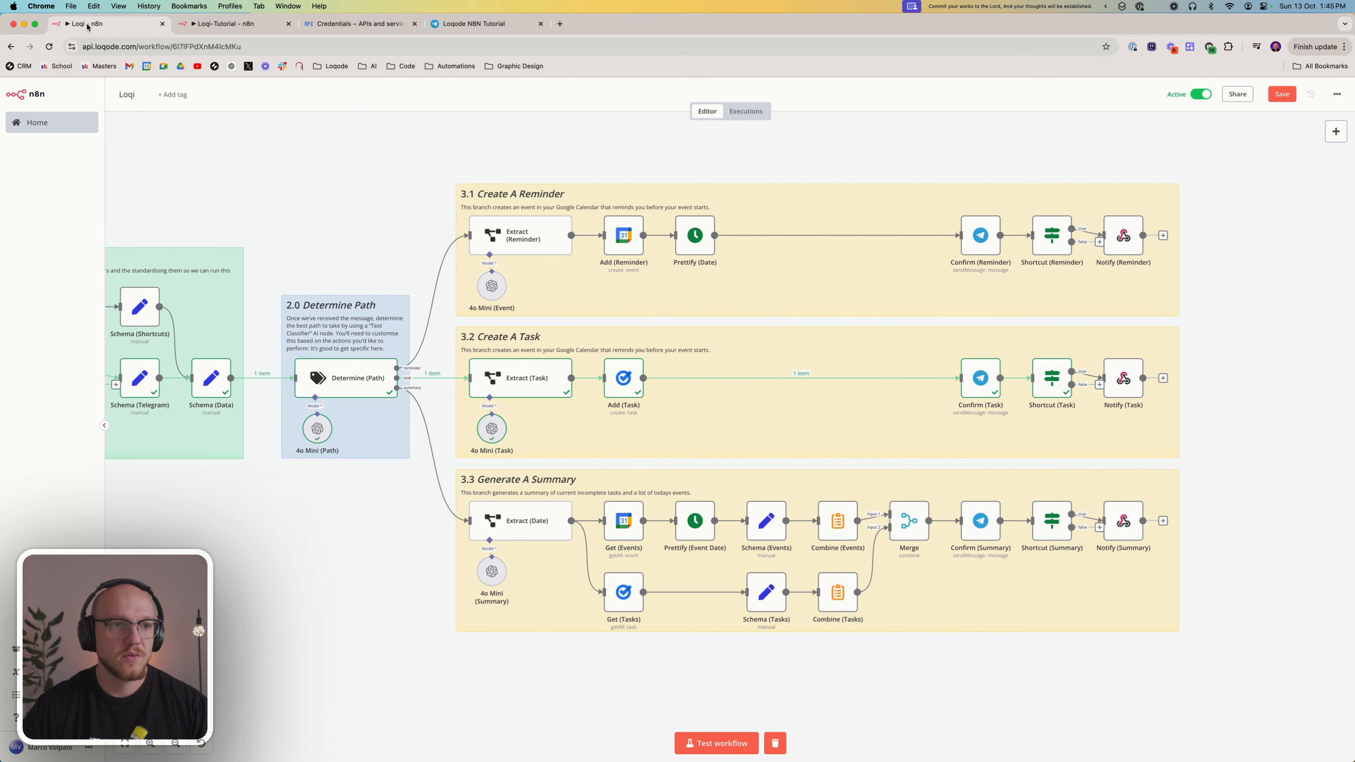
Add an Information Extractor node to the Text Classifier's reminder output in the Loqi-Tutorial workflow
click(234, 27)
click(889, 437)
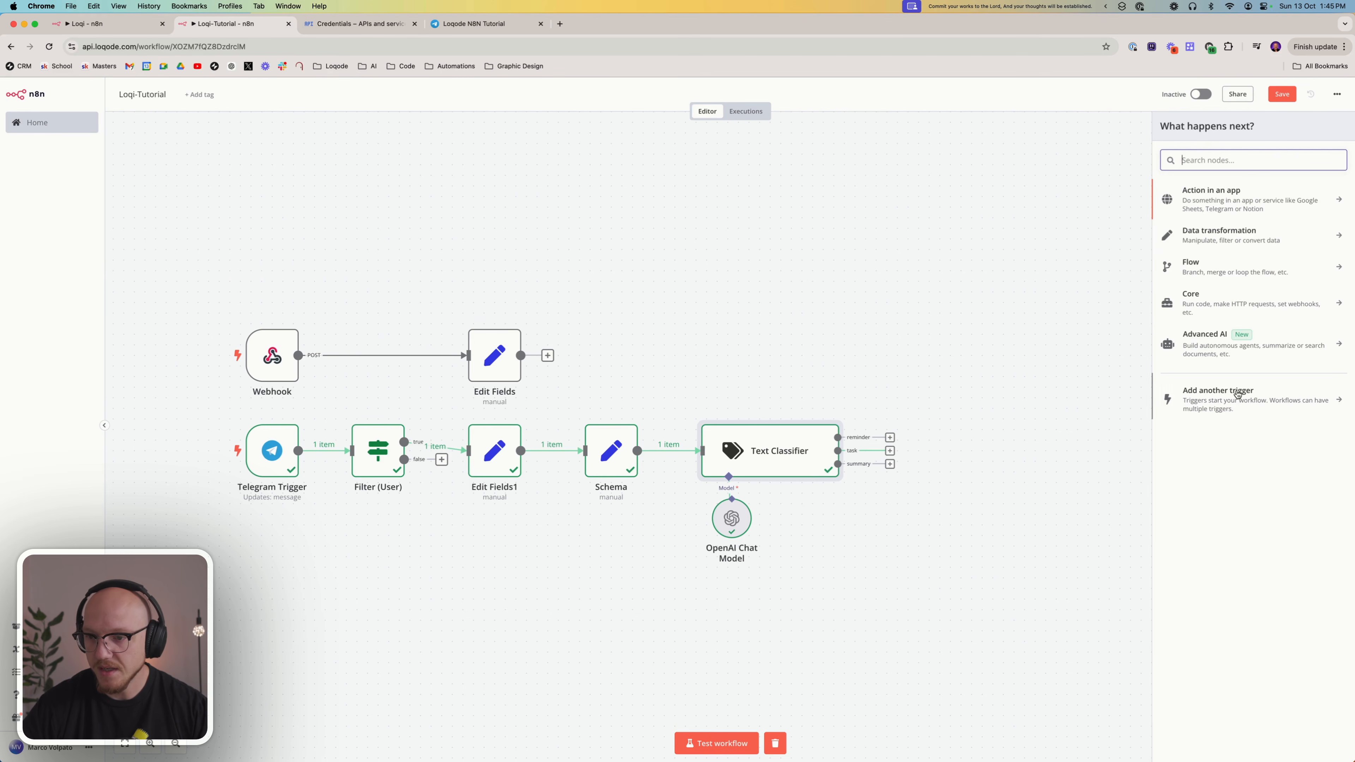
click(1218, 344)
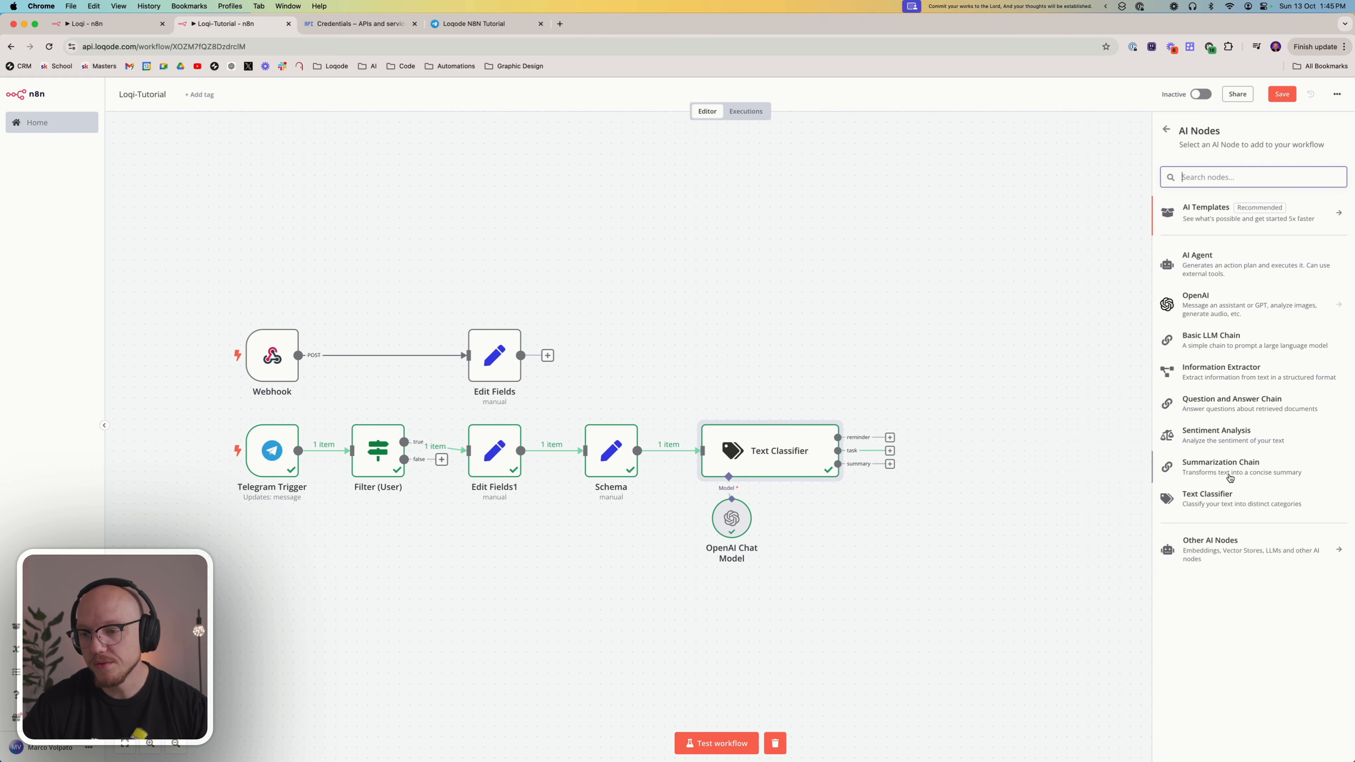
click(1209, 375)
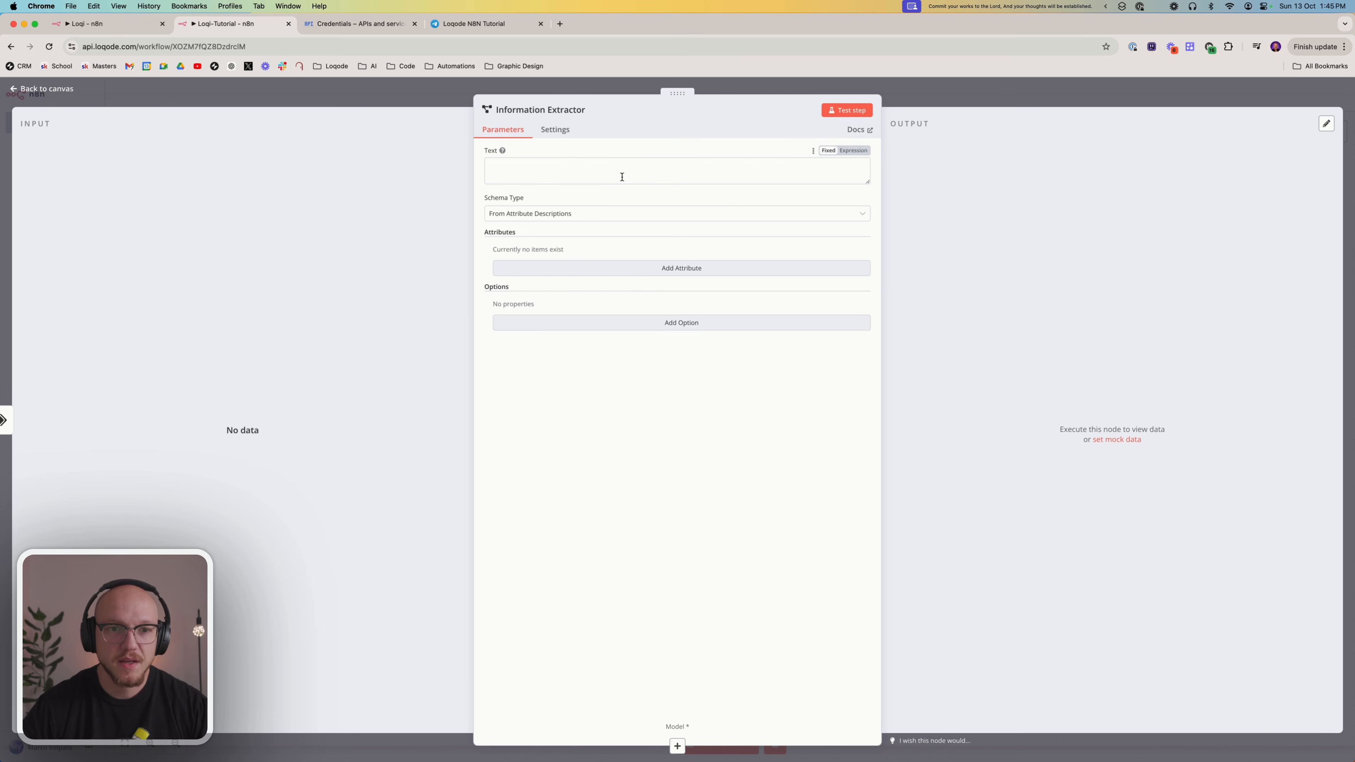
Copy the prompt text from Loqi's Extract (Reminder) node into the Information Extractor's Text and make it an expression
click(103, 27)
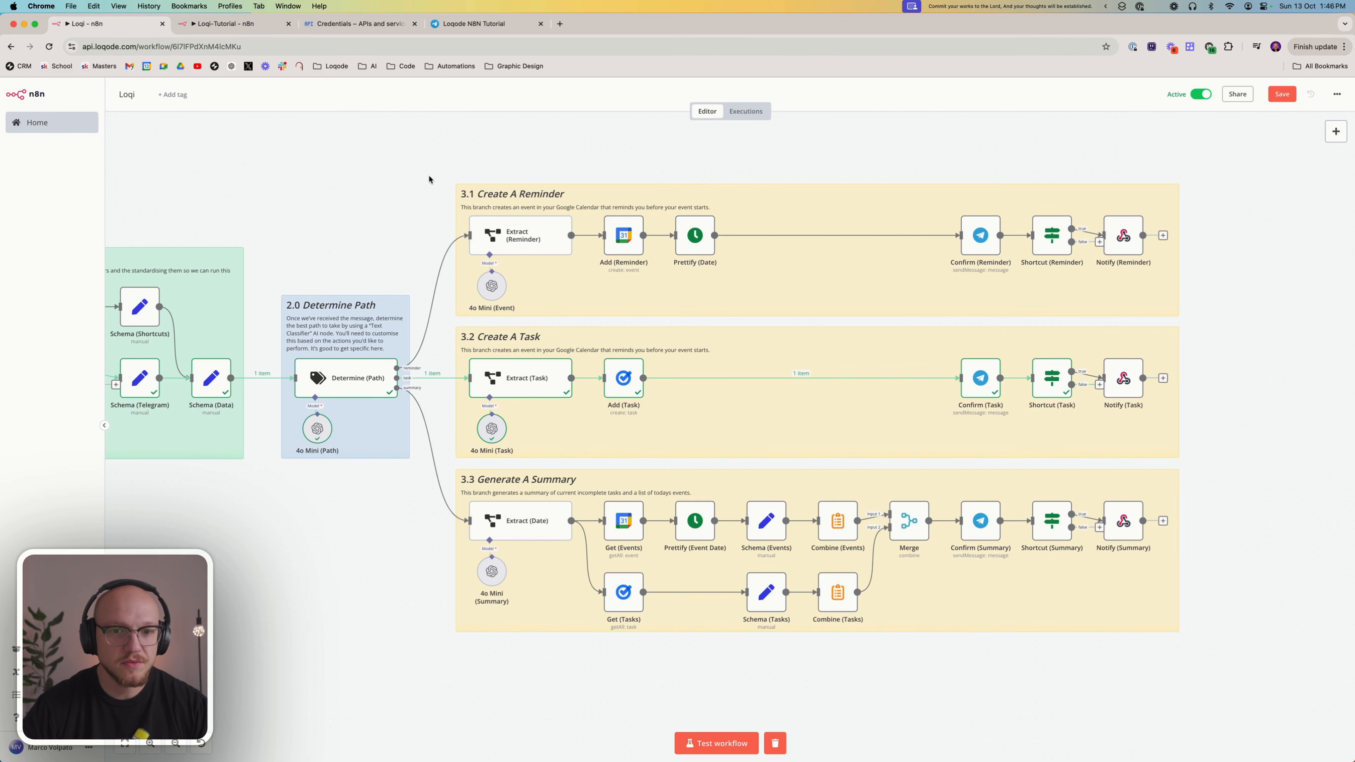
double_click(508, 232)
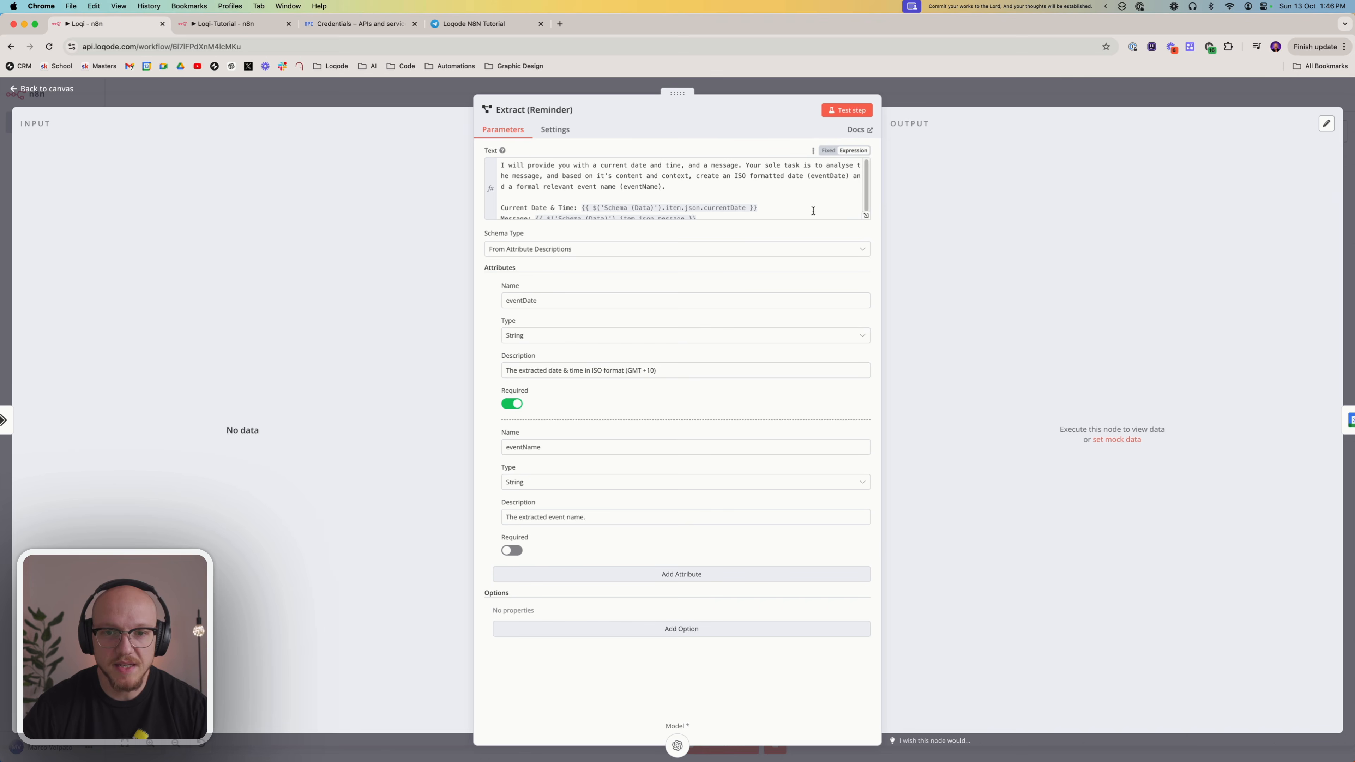
click(866, 215)
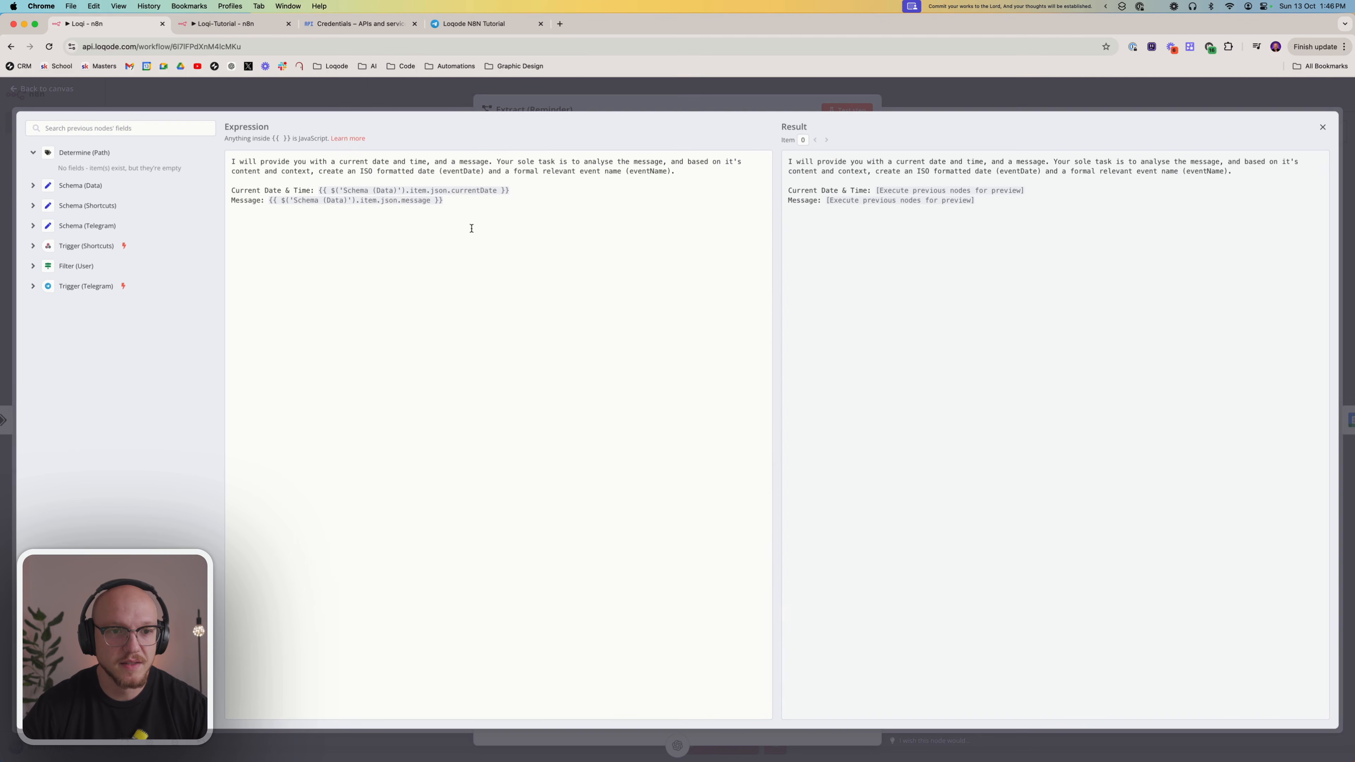
drag(460, 202, 228, 161)
key(super+c)
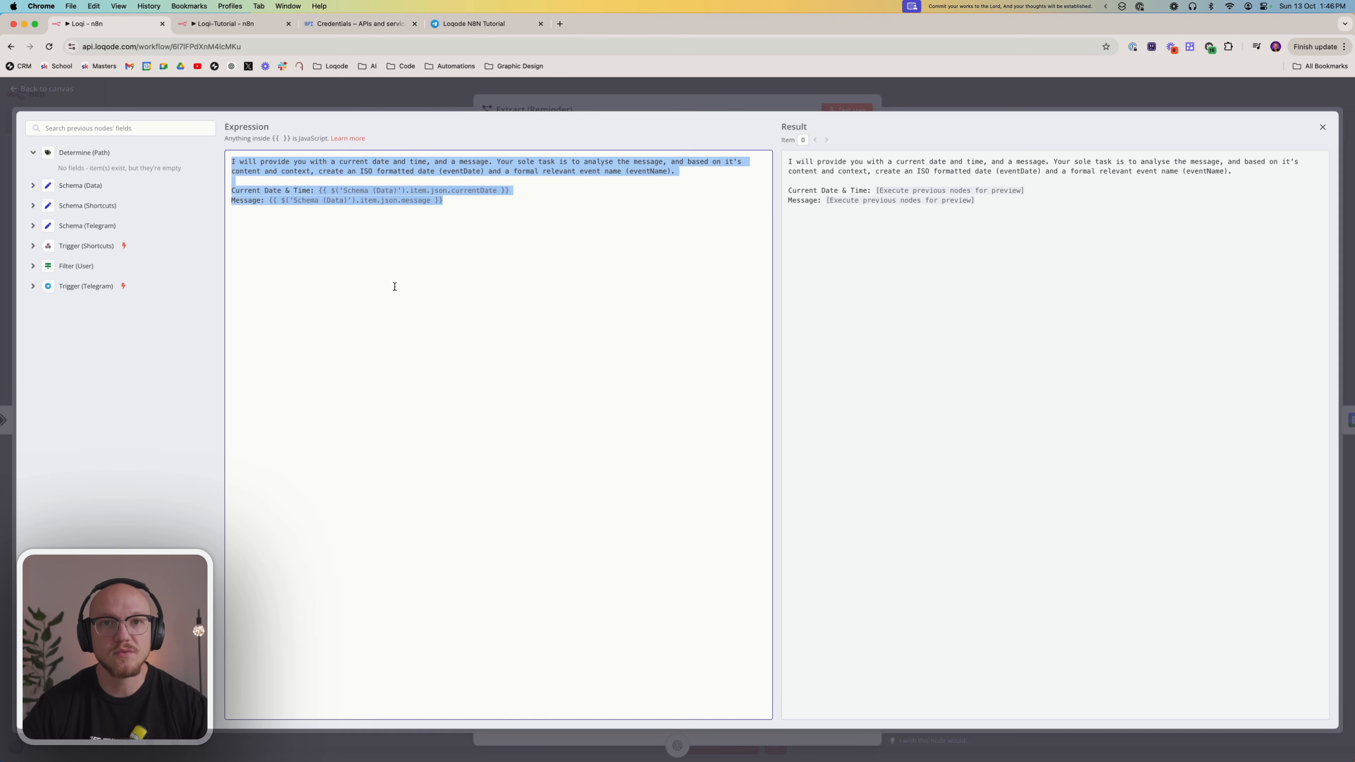
click(217, 25)
click(601, 167)
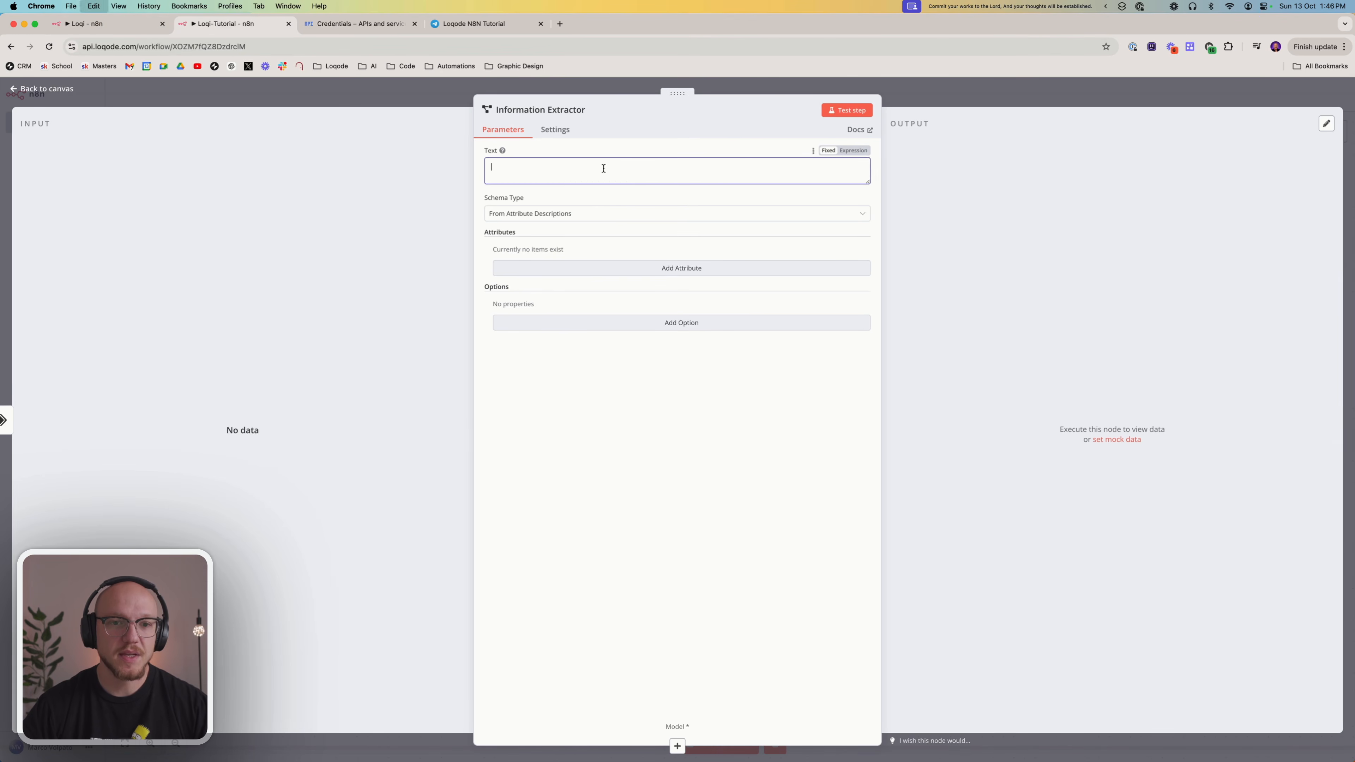
key(super+v)
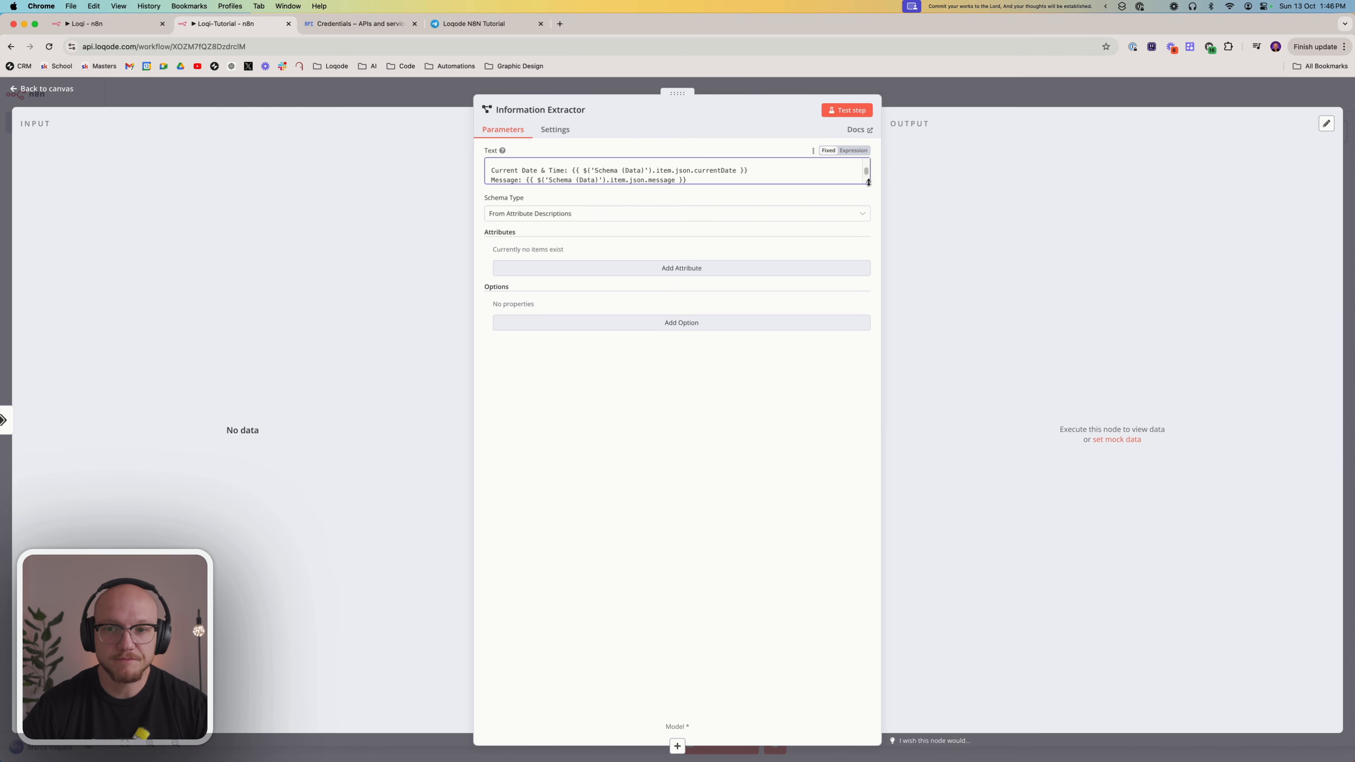
drag(868, 183, 861, 378)
click(853, 151)
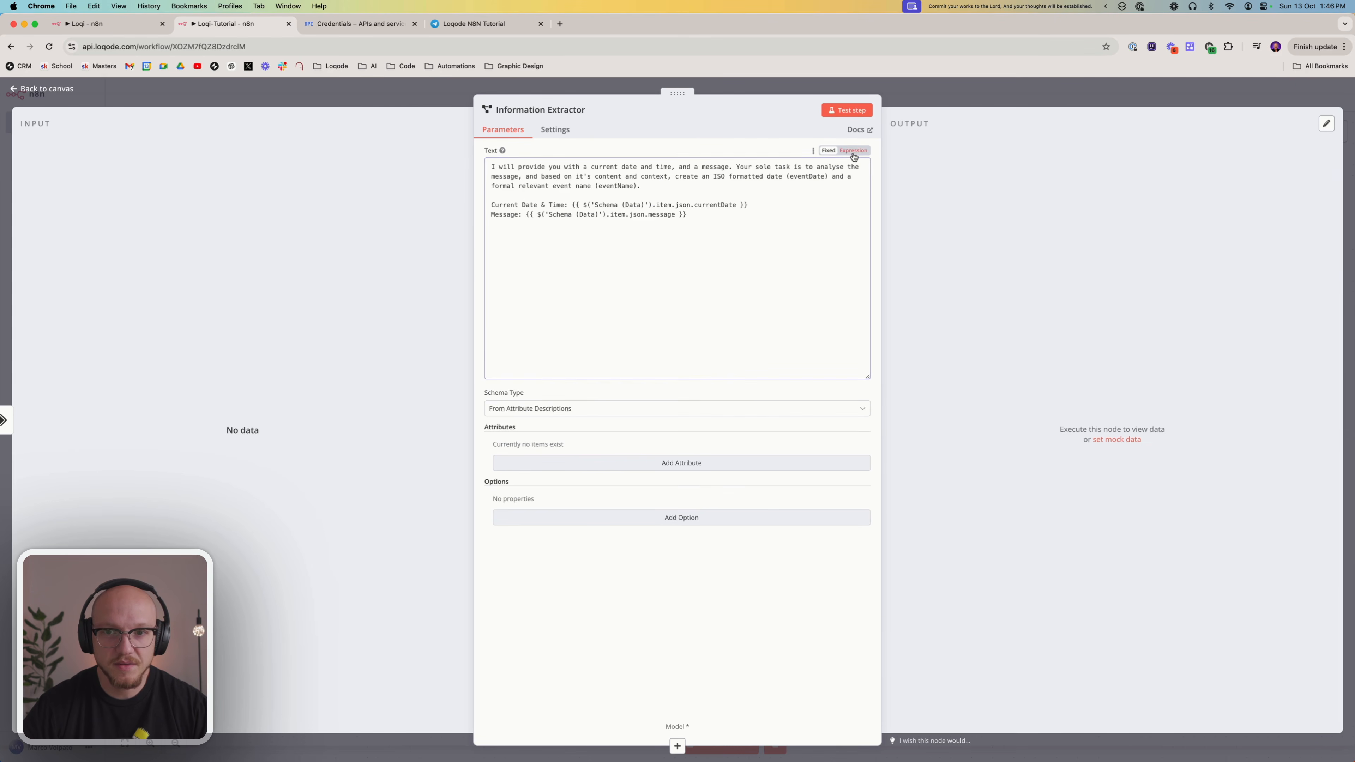
Remove the Schema (Data) expressions after 'Current Date & Time:' and 'Message:' in the Information Extractor's prompt
click(771, 205)
drag(769, 205, 582, 207)
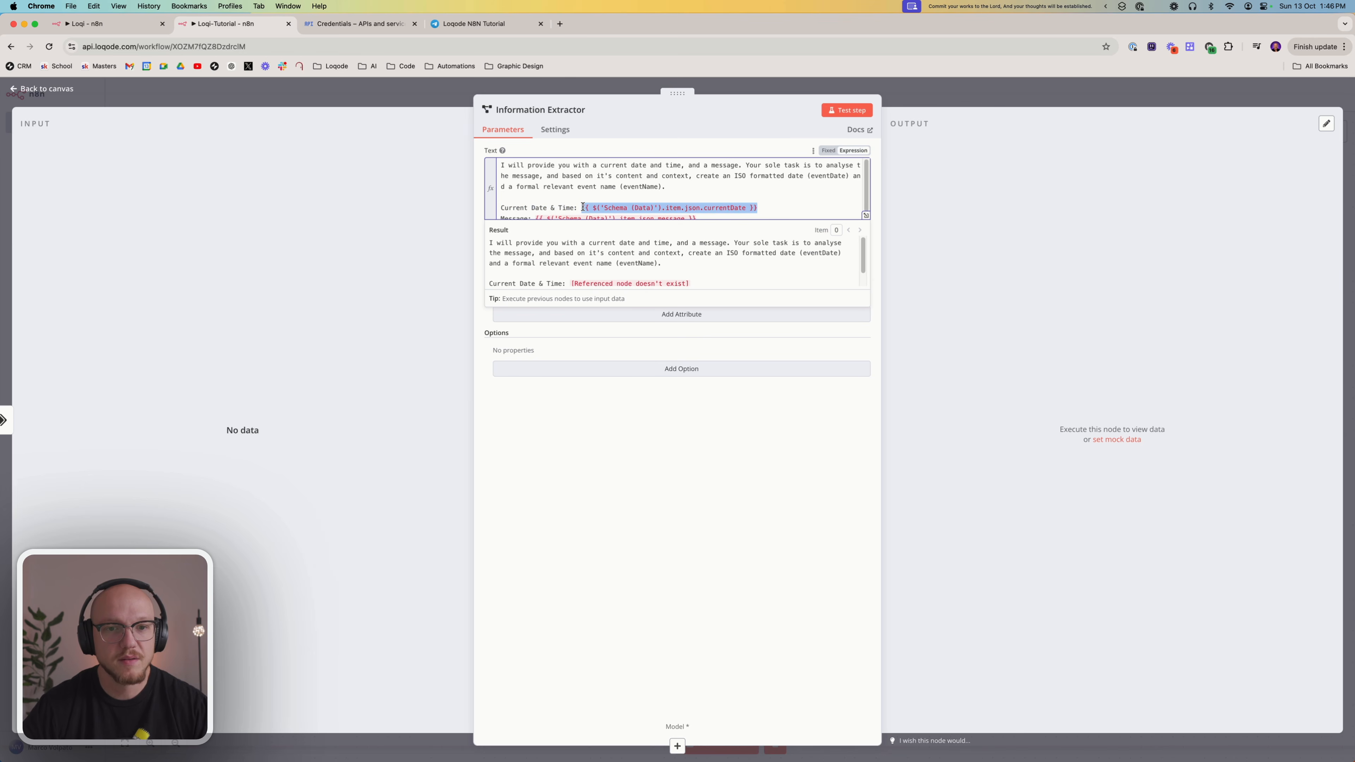
click(604, 569)
scroll(693, 202, down, 1)
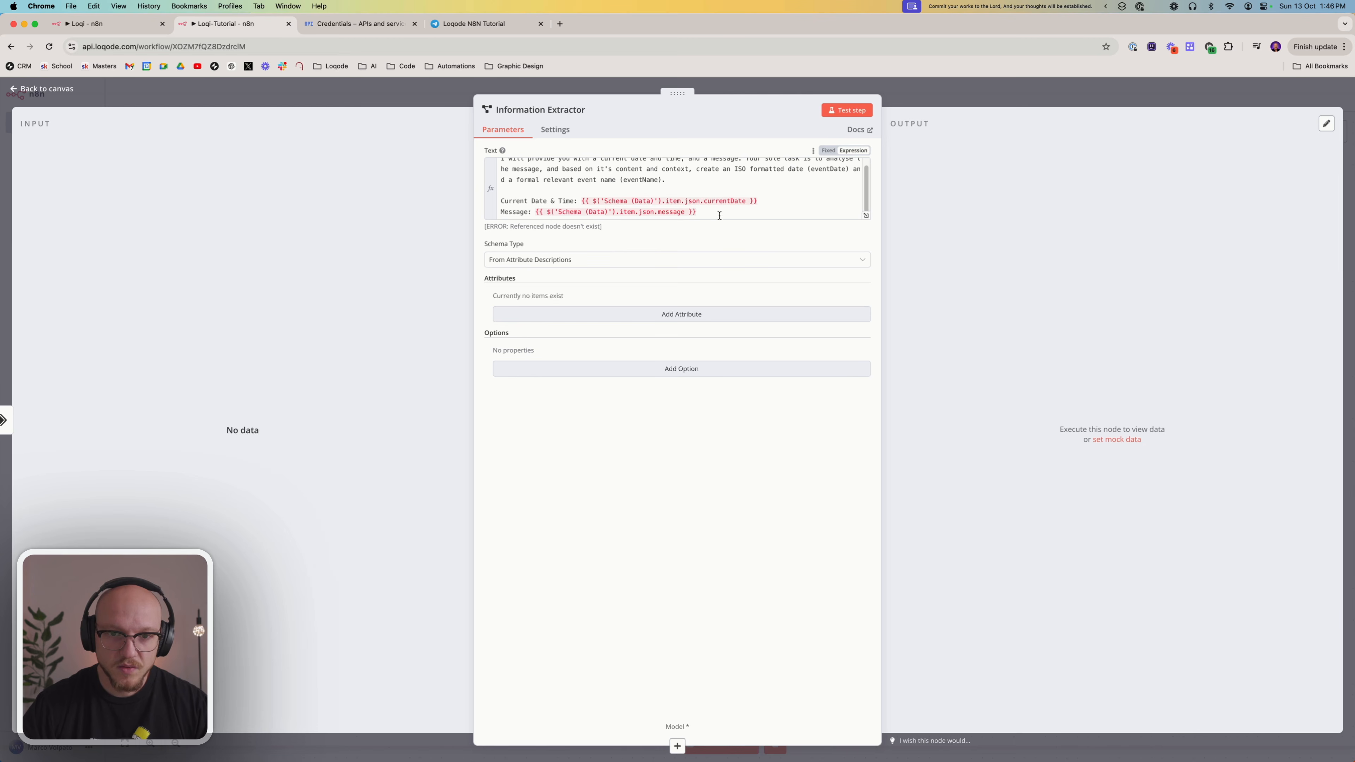
drag(719, 215, 768, 201)
key(BackSpace)
key(BackSpace)
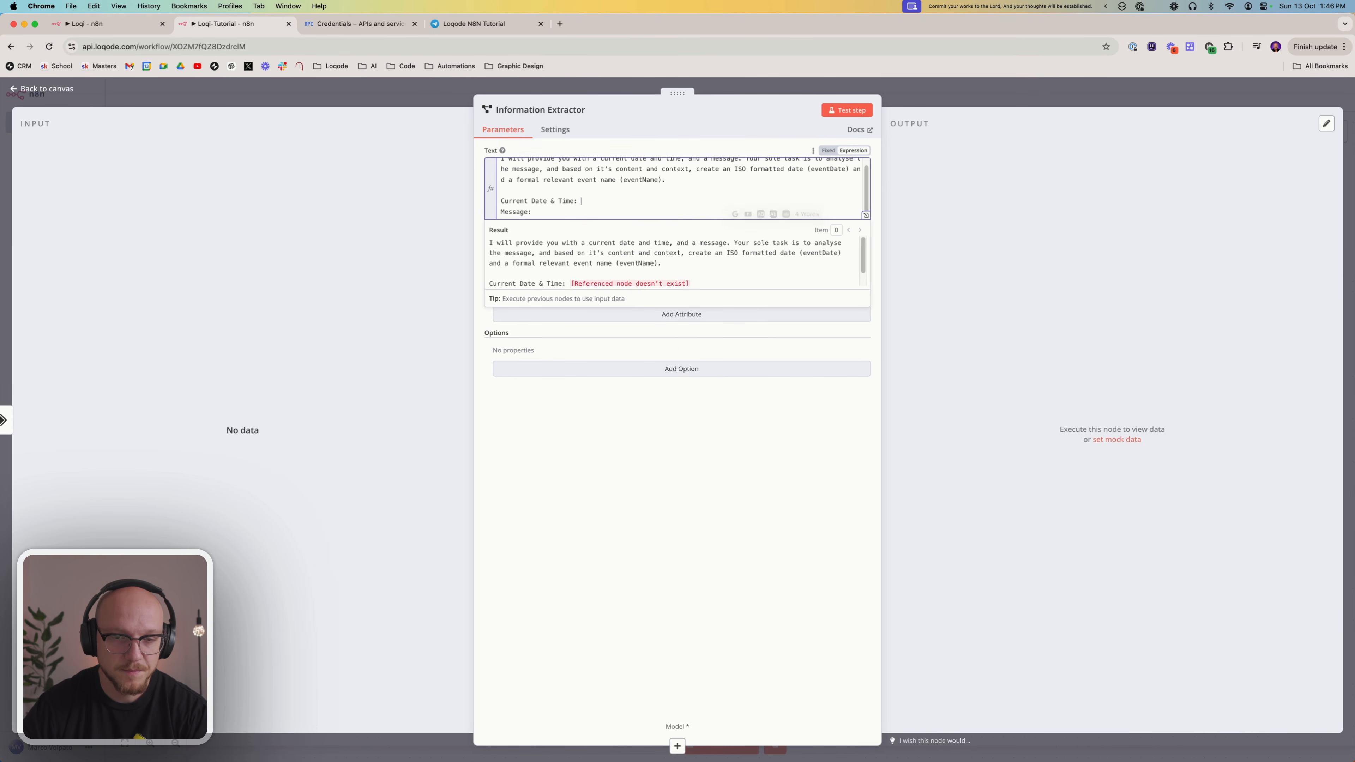
click(655, 452)
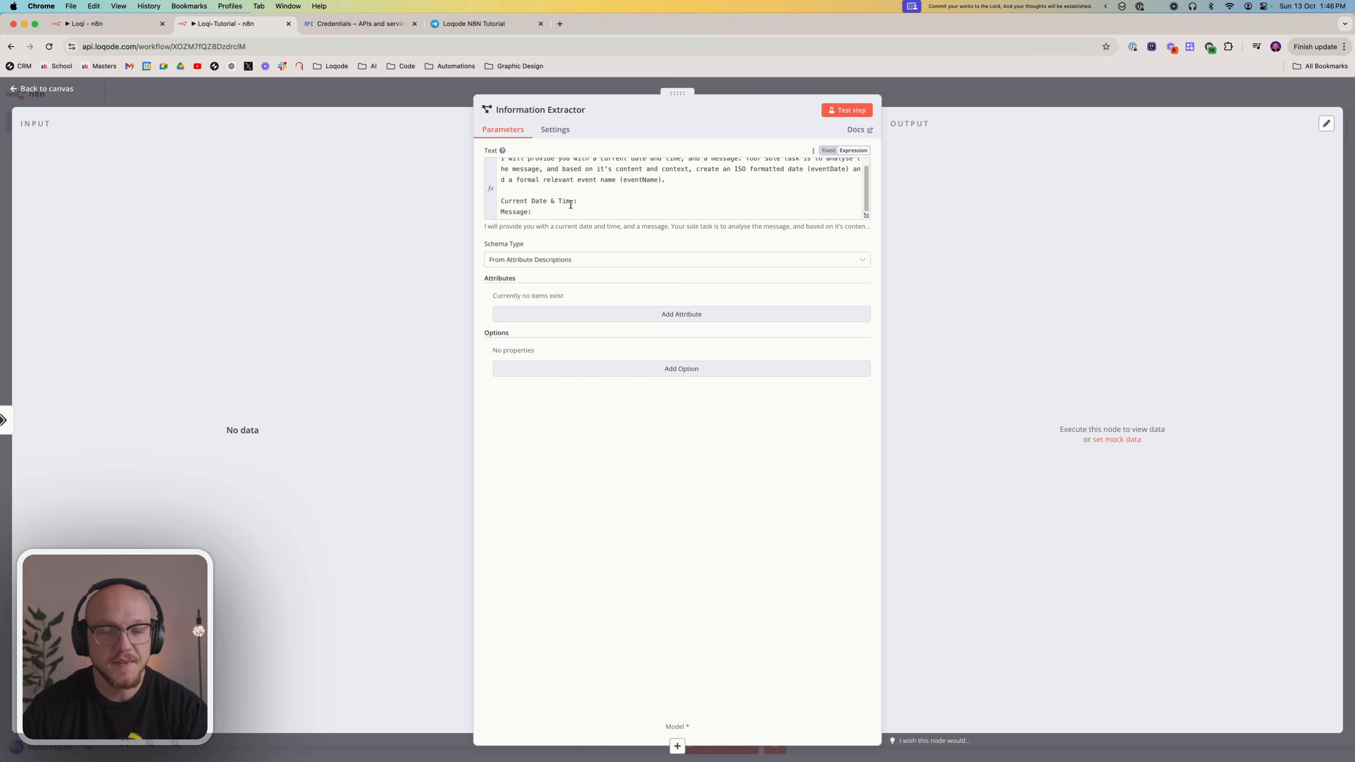
scroll(660, 213, up, 1)
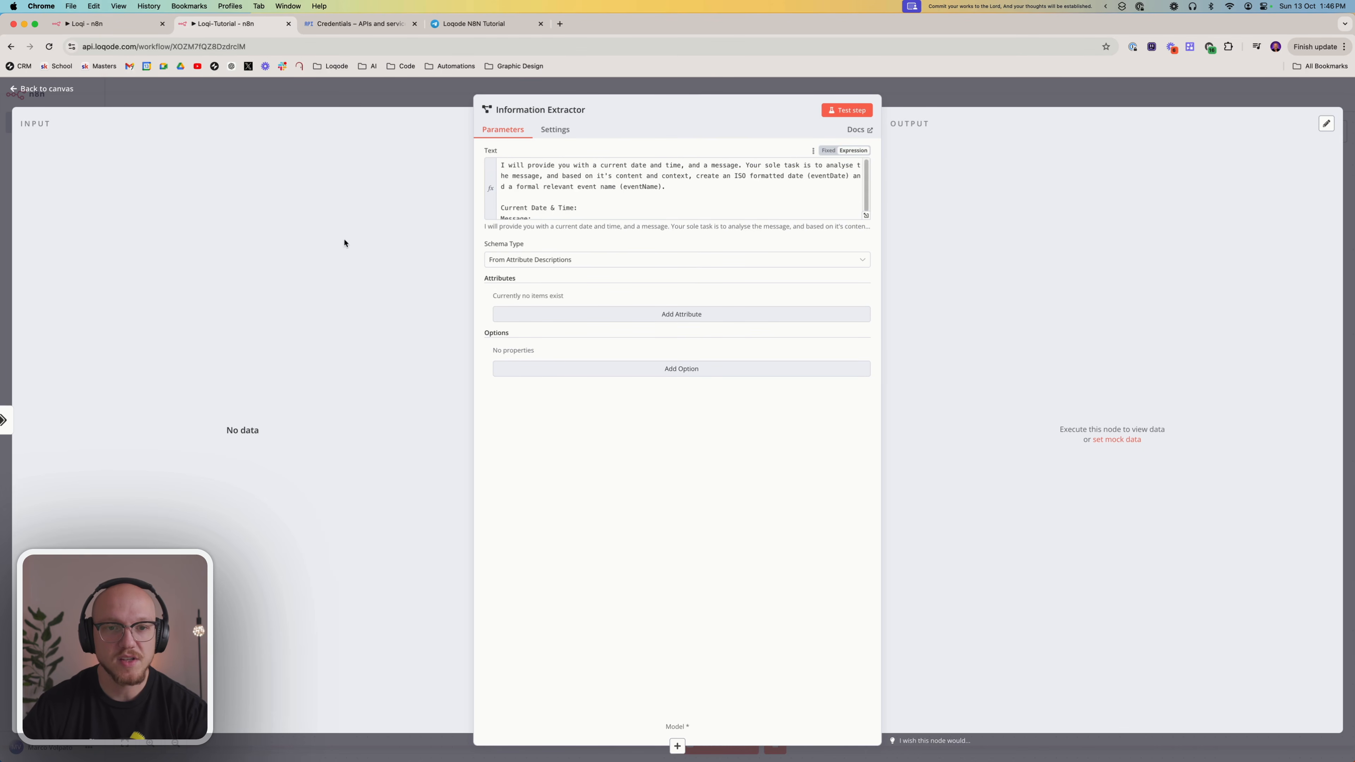
Return to the canvas and move the Information Extractor node well above the Text Classifier's row
click(966, 97)
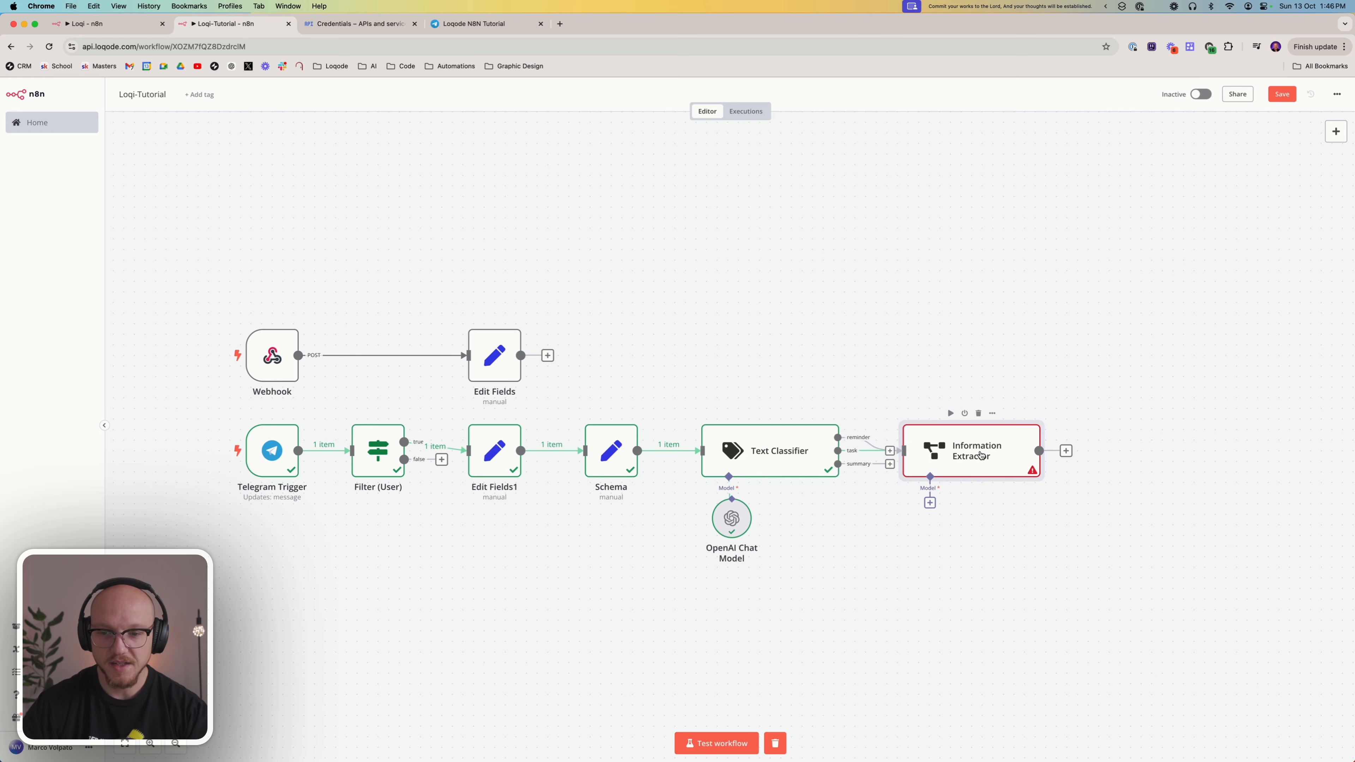
drag(987, 459, 1006, 267)
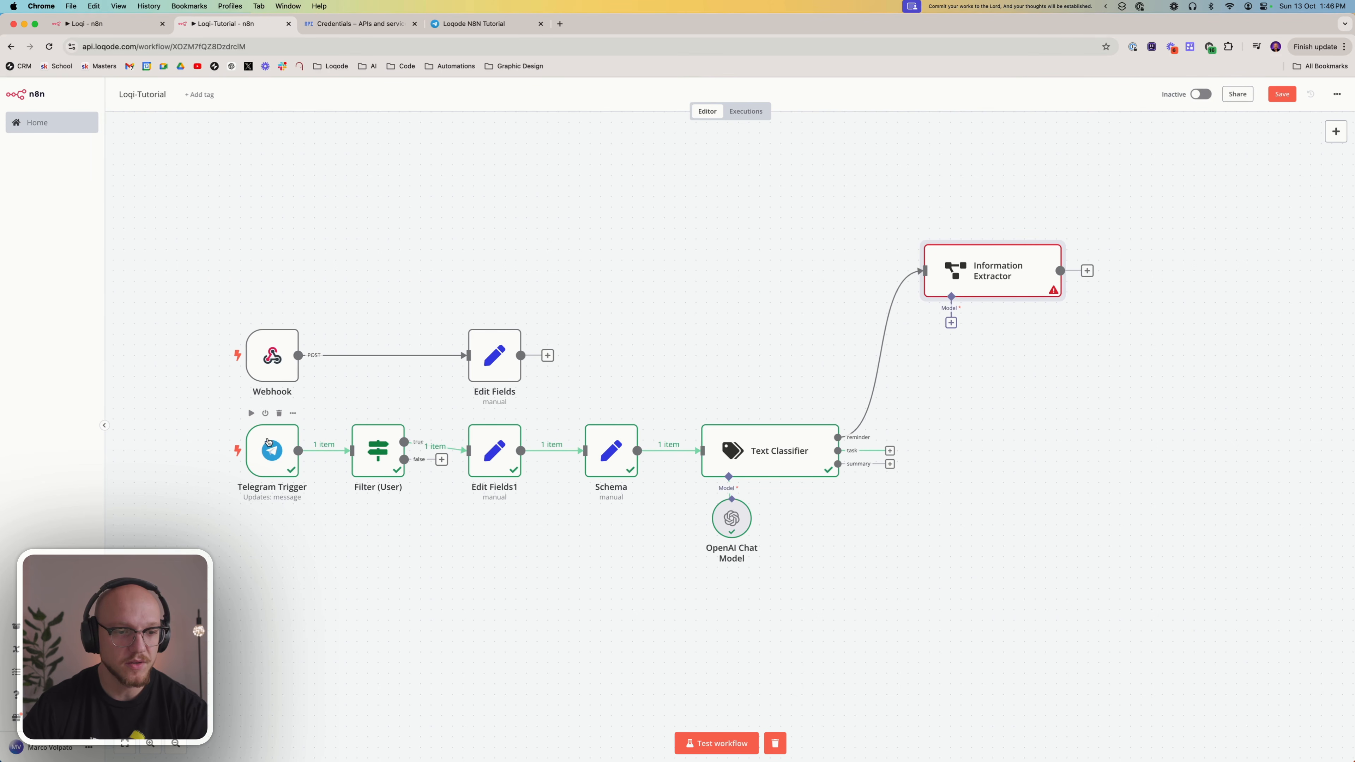
Start a test of the Telegram Trigger and send 'Please remind me today at 2pm to go shopping.' to the Loqode N8N Tutorial bot
click(251, 413)
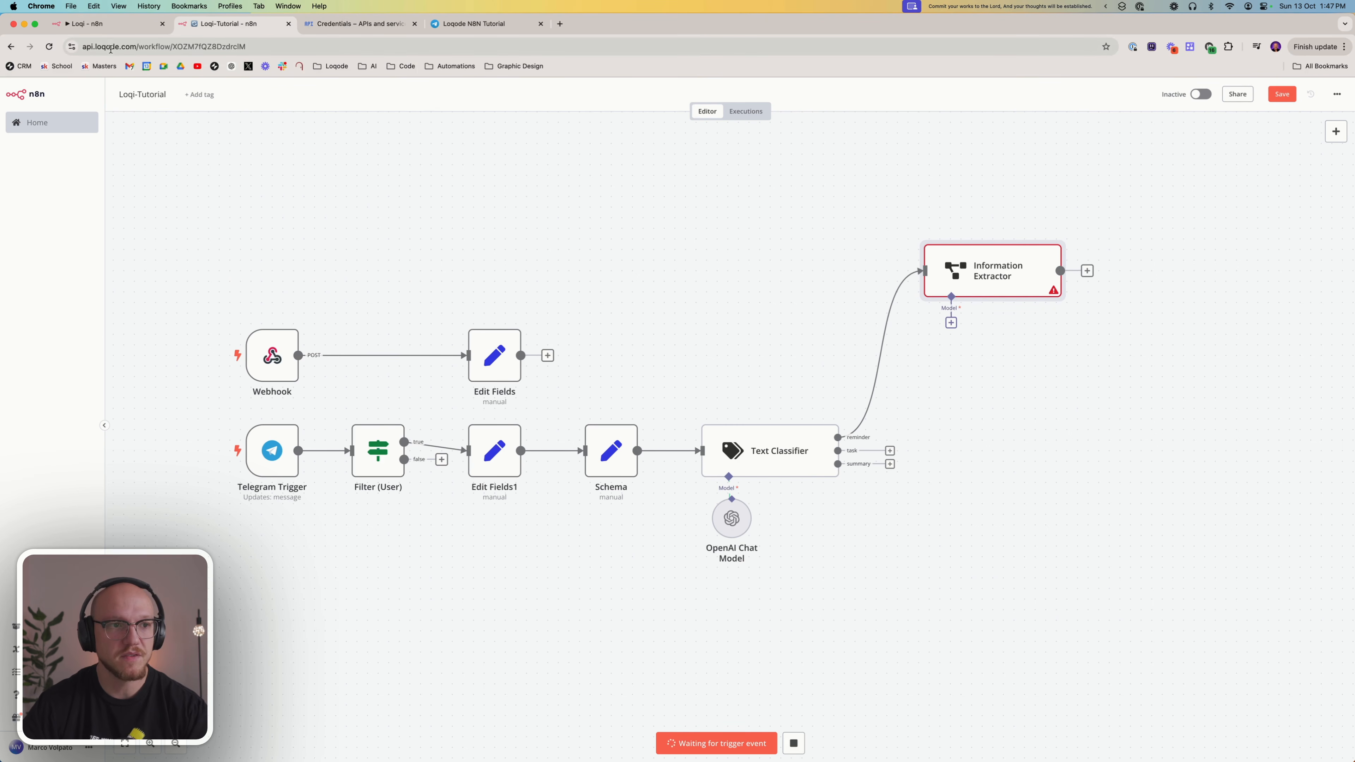
click(469, 24)
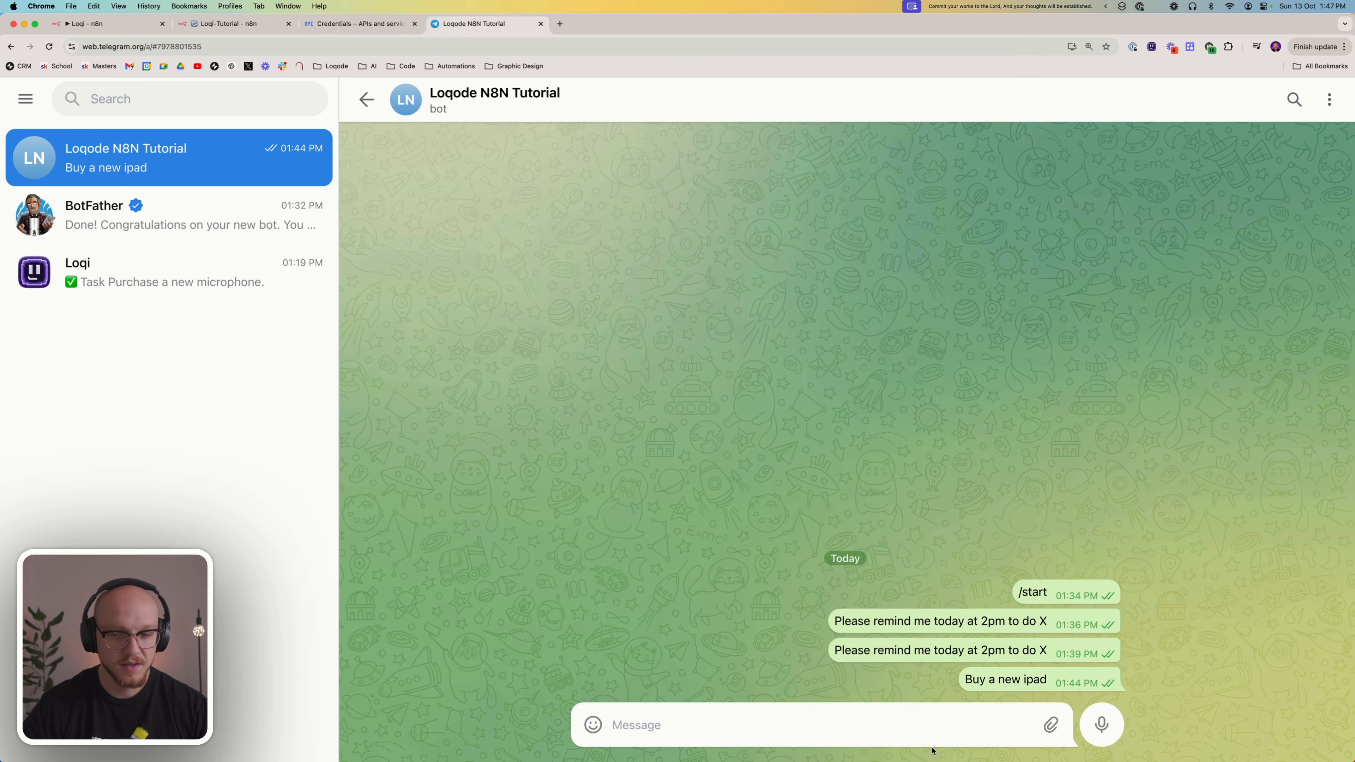
triple_click(946, 650)
key(super+c)
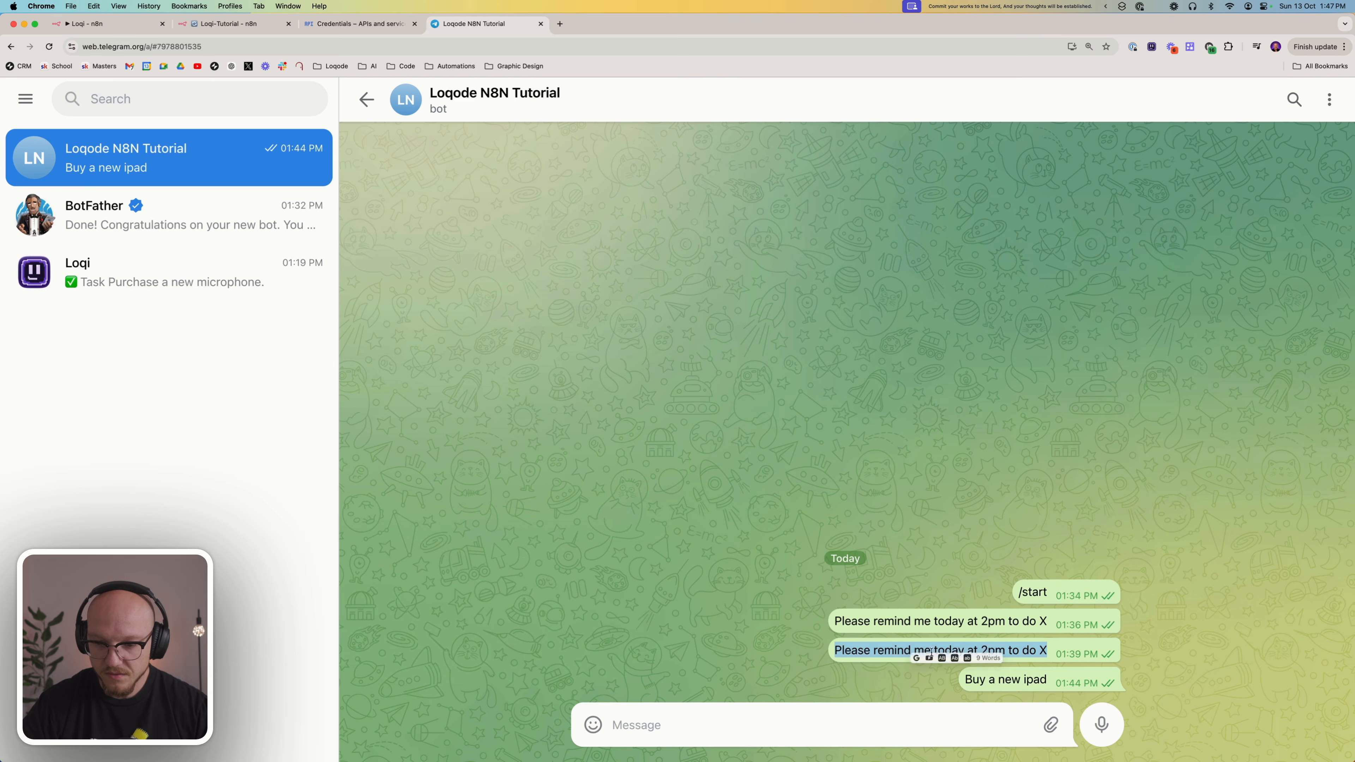
click(741, 715)
key(super+v)
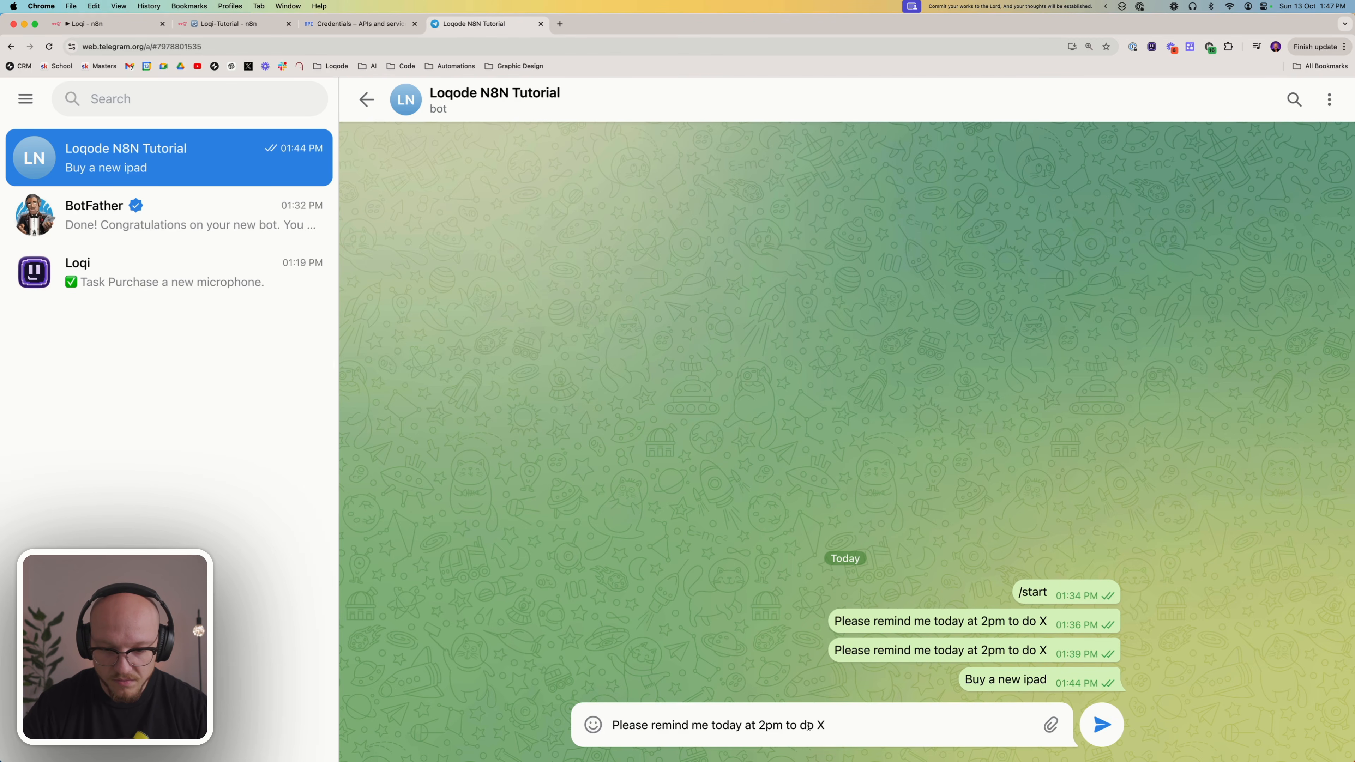
drag(799, 725, 826, 726)
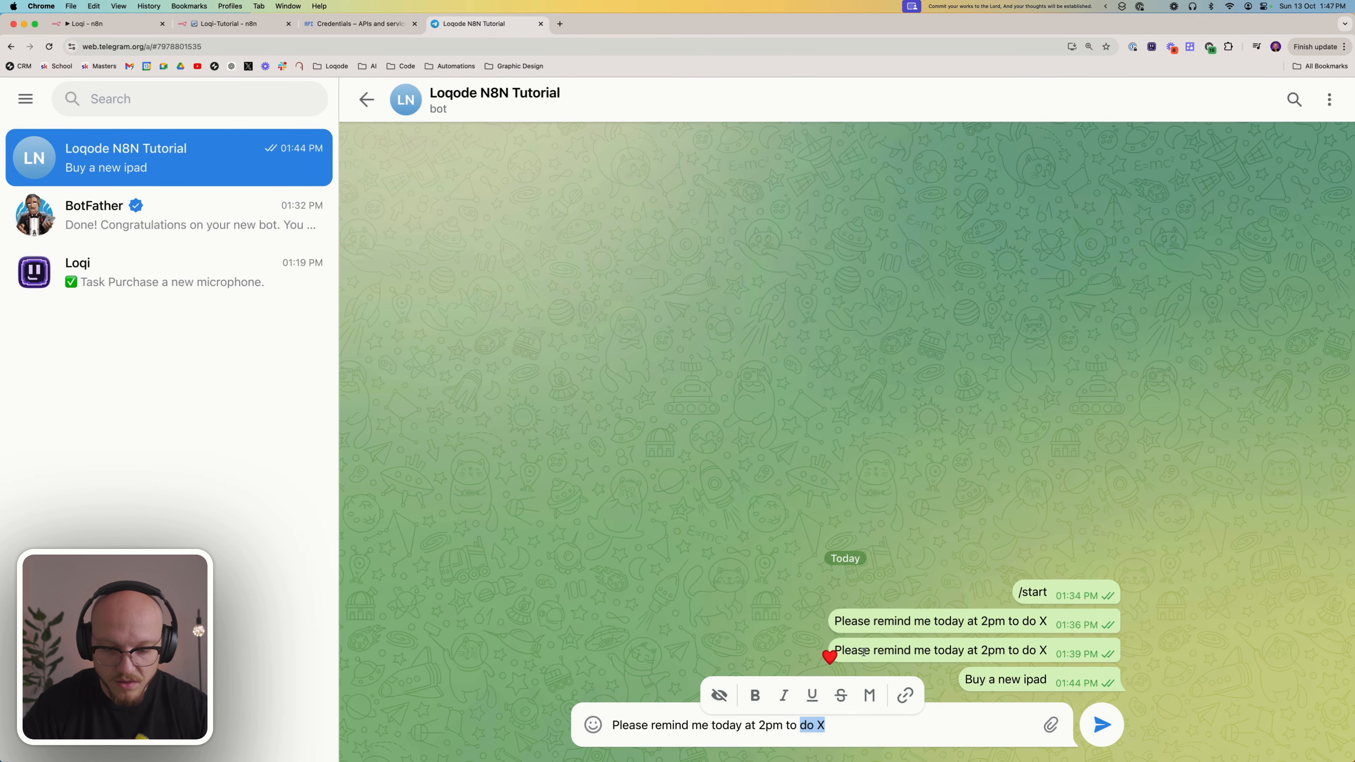
text(go shopping)
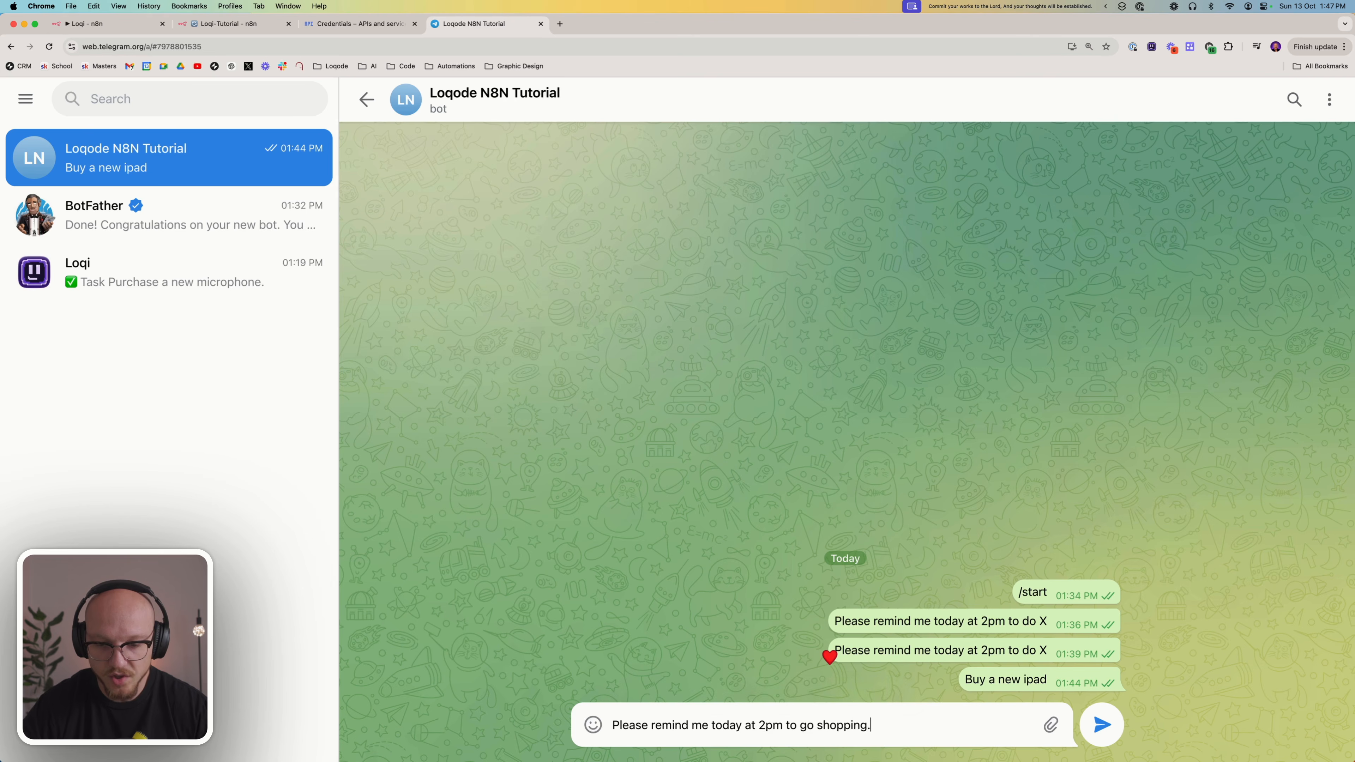
text(.)
click(1102, 724)
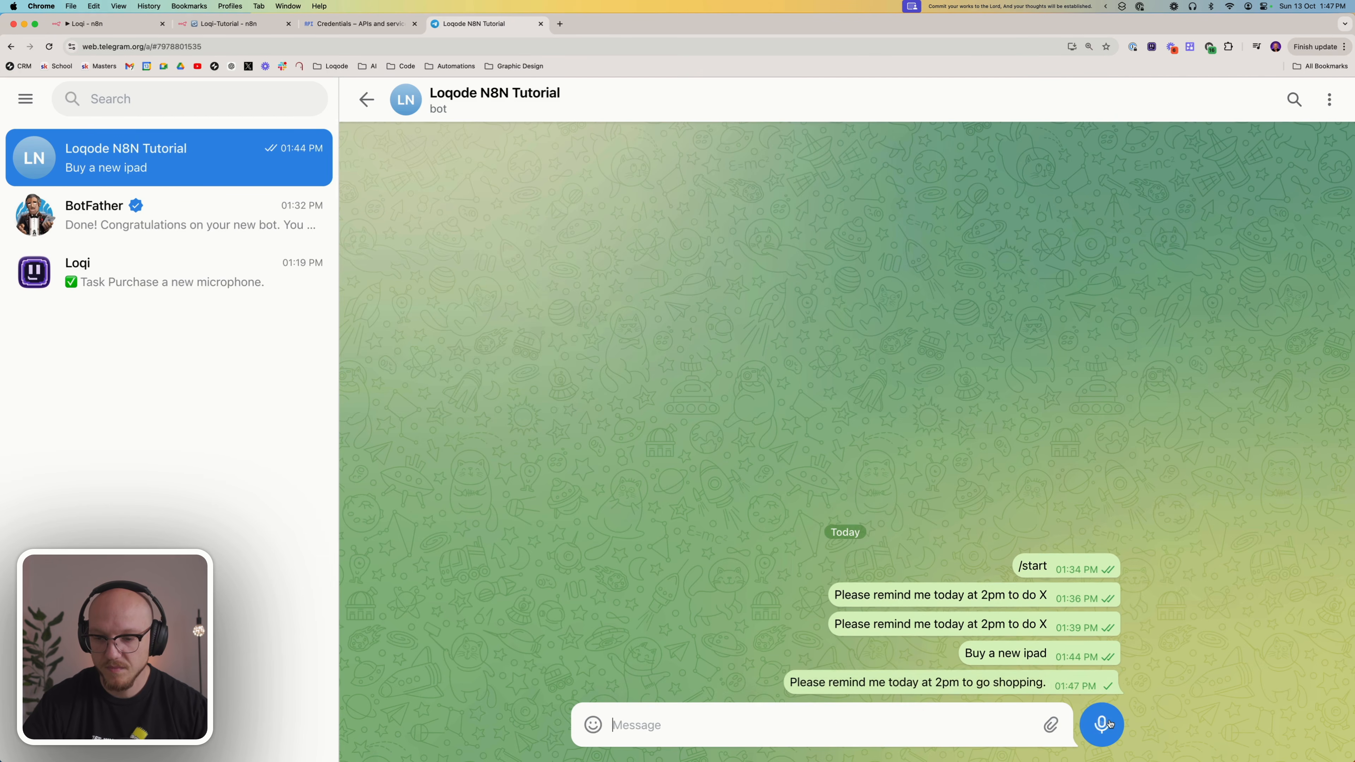
Return to Loqi-Tutorial and test the Filter (User), Edit Fields1 and Schema nodes one after another on the received message
click(232, 27)
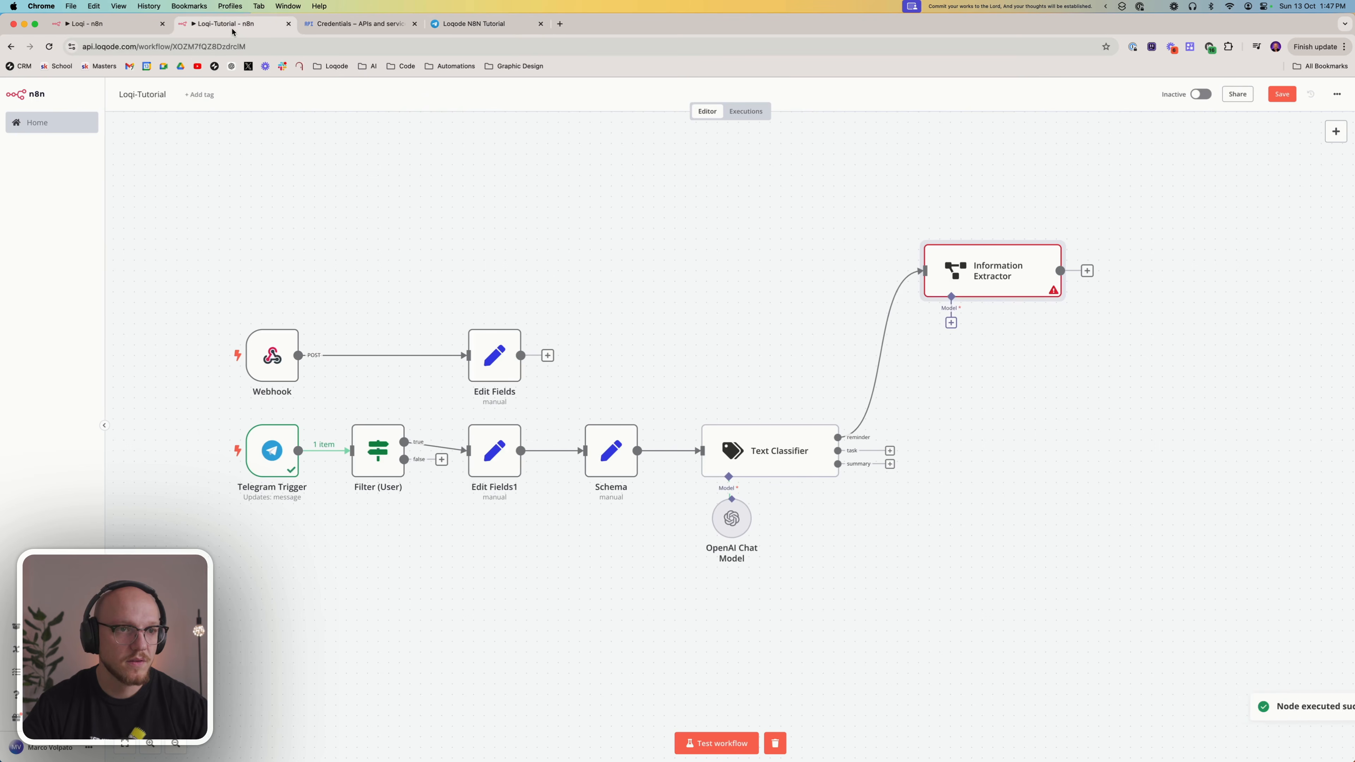
right_click(369, 442)
click(395, 469)
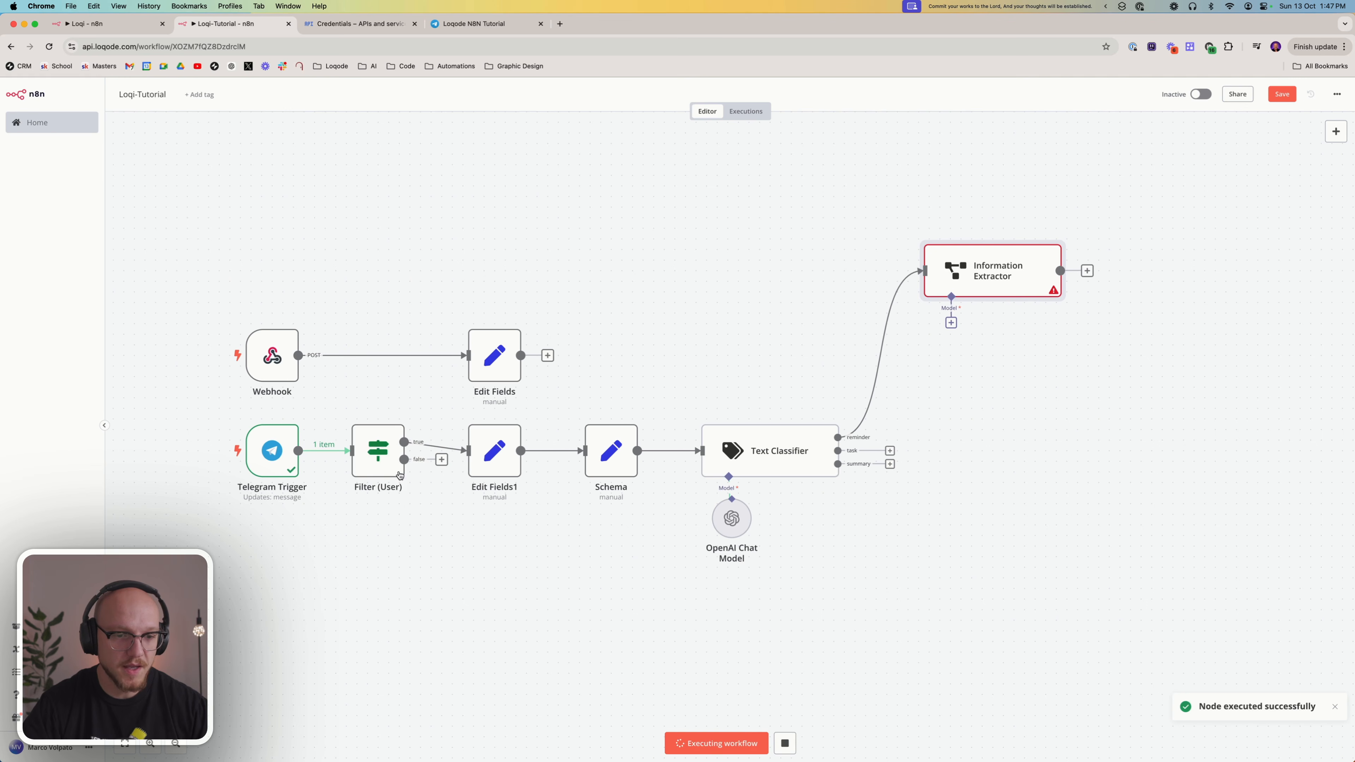
right_click(484, 458)
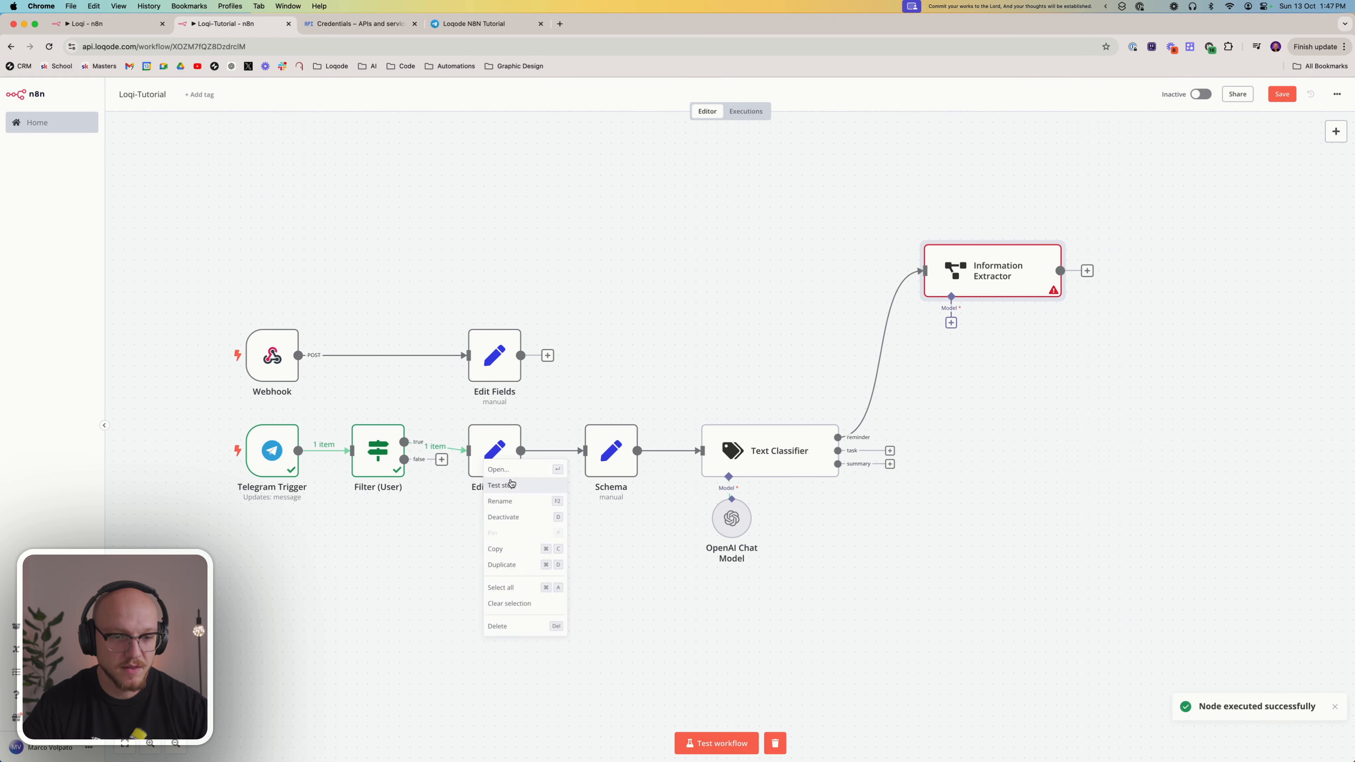
click(509, 484)
right_click(613, 455)
click(634, 486)
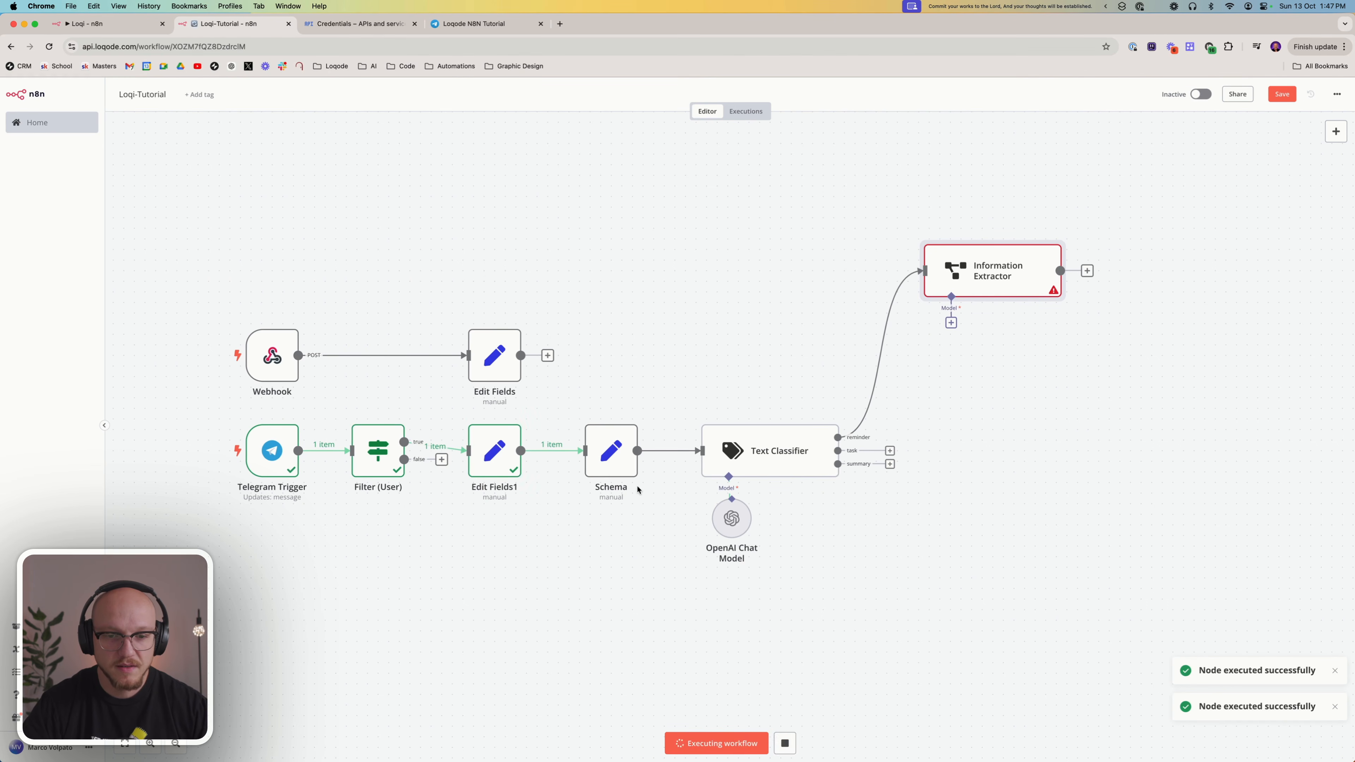
Test the Text Classifier node on the shopping reminder message and open the Information Extractor's settings
right_click(777, 463)
click(805, 489)
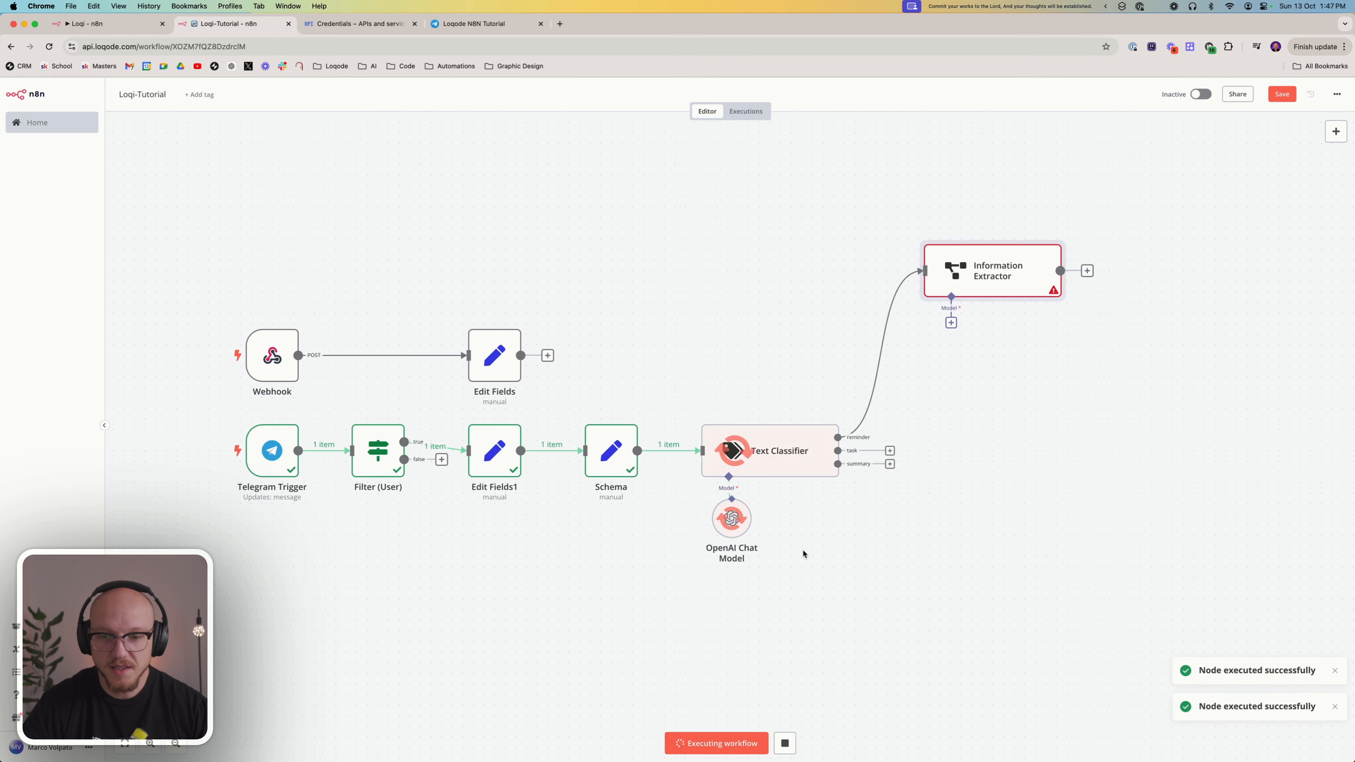
double_click(988, 273)
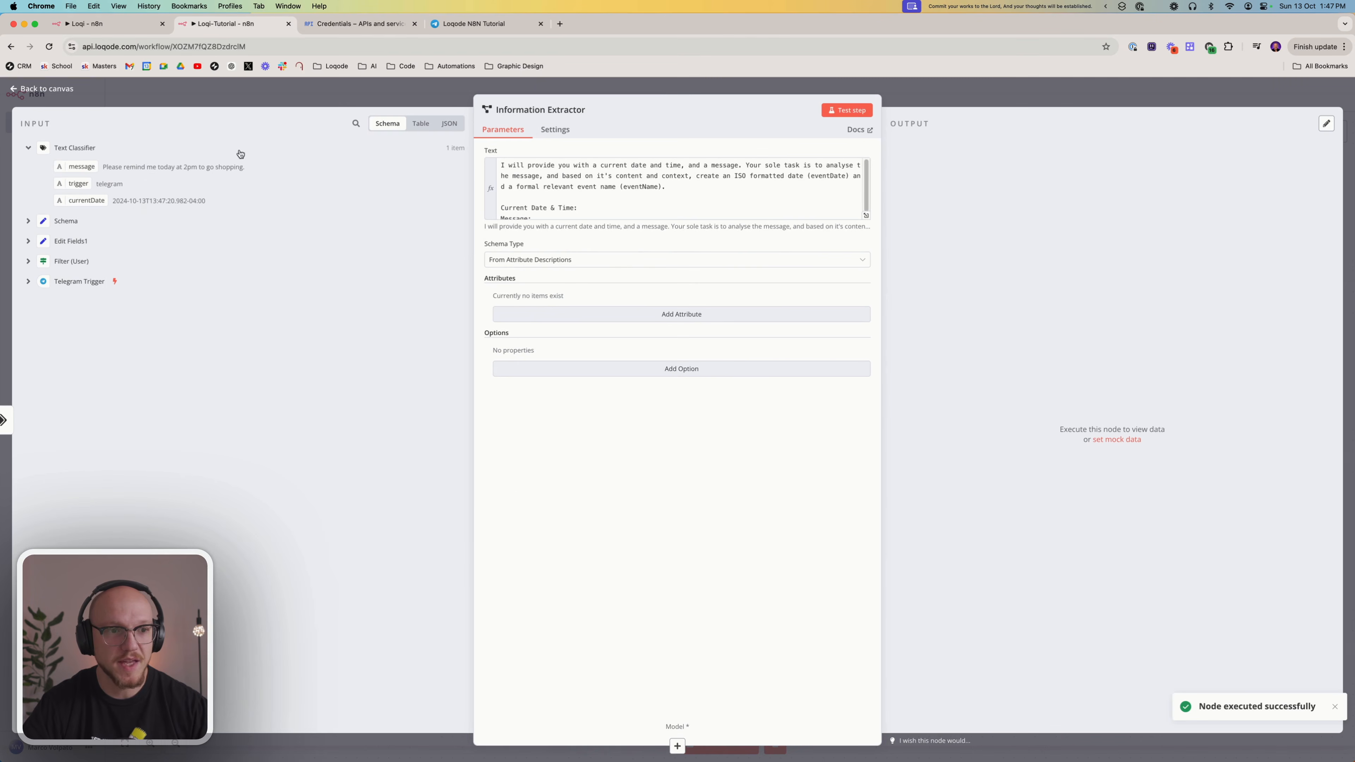
Map the Text Classifier's currentDate after 'Current Date & Time:' and its message after 'Message:' in the Information Extractor's prompt
click(612, 205)
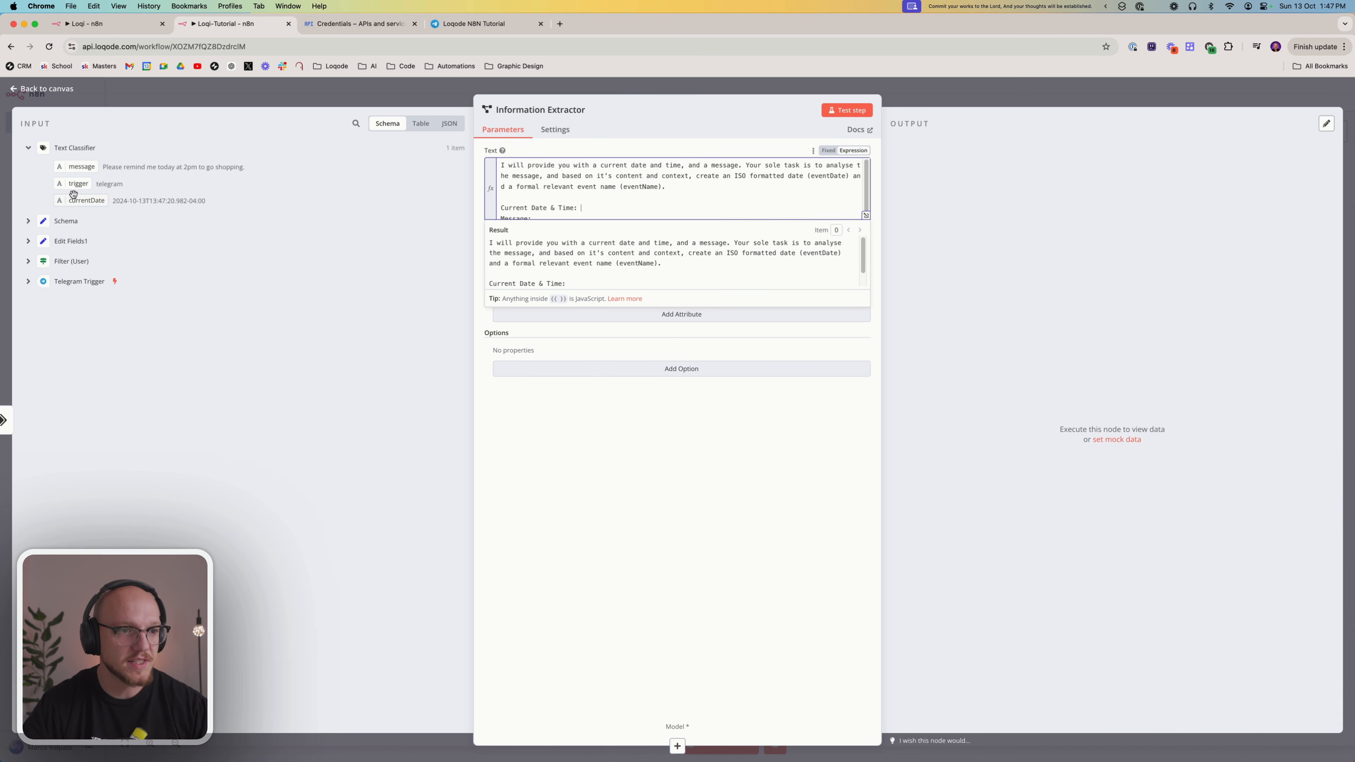
drag(80, 201, 614, 208)
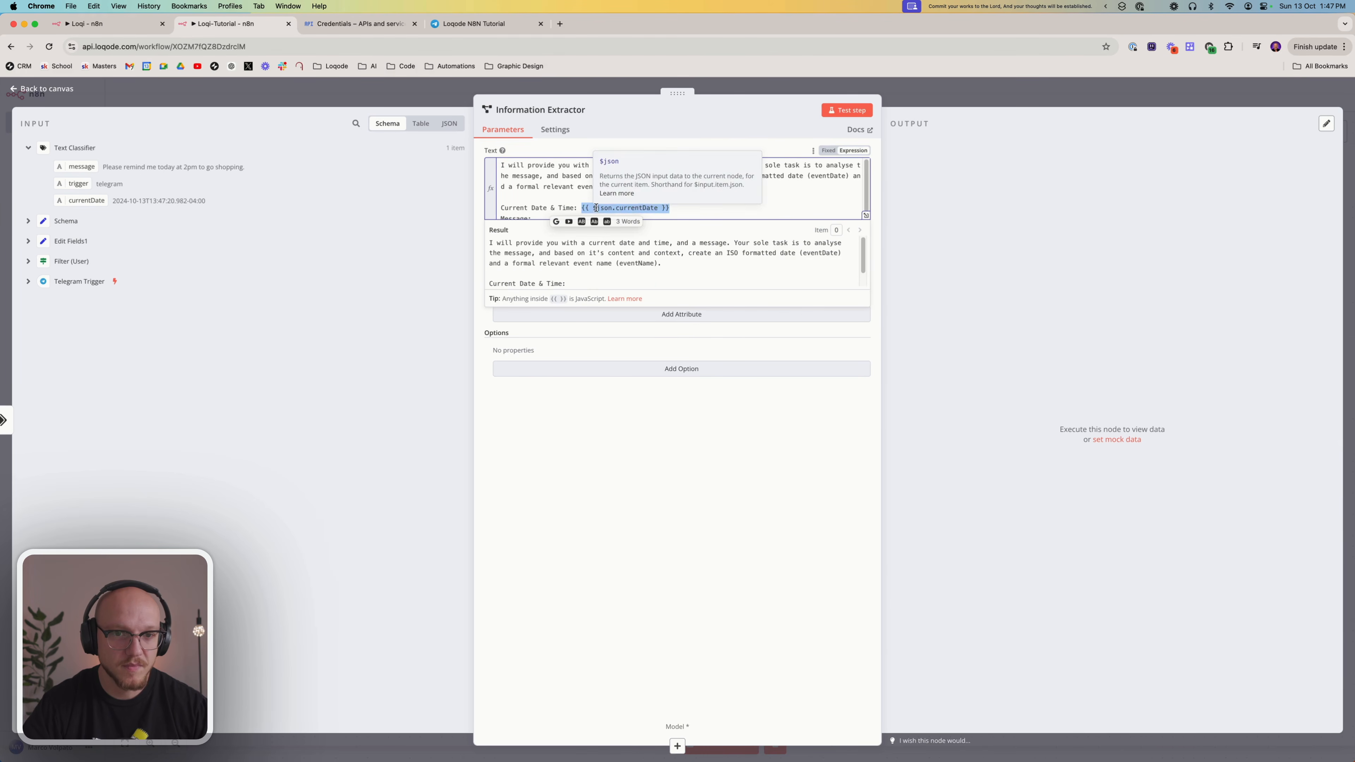
click(542, 186)
scroll(543, 201, down, 1)
click(546, 212)
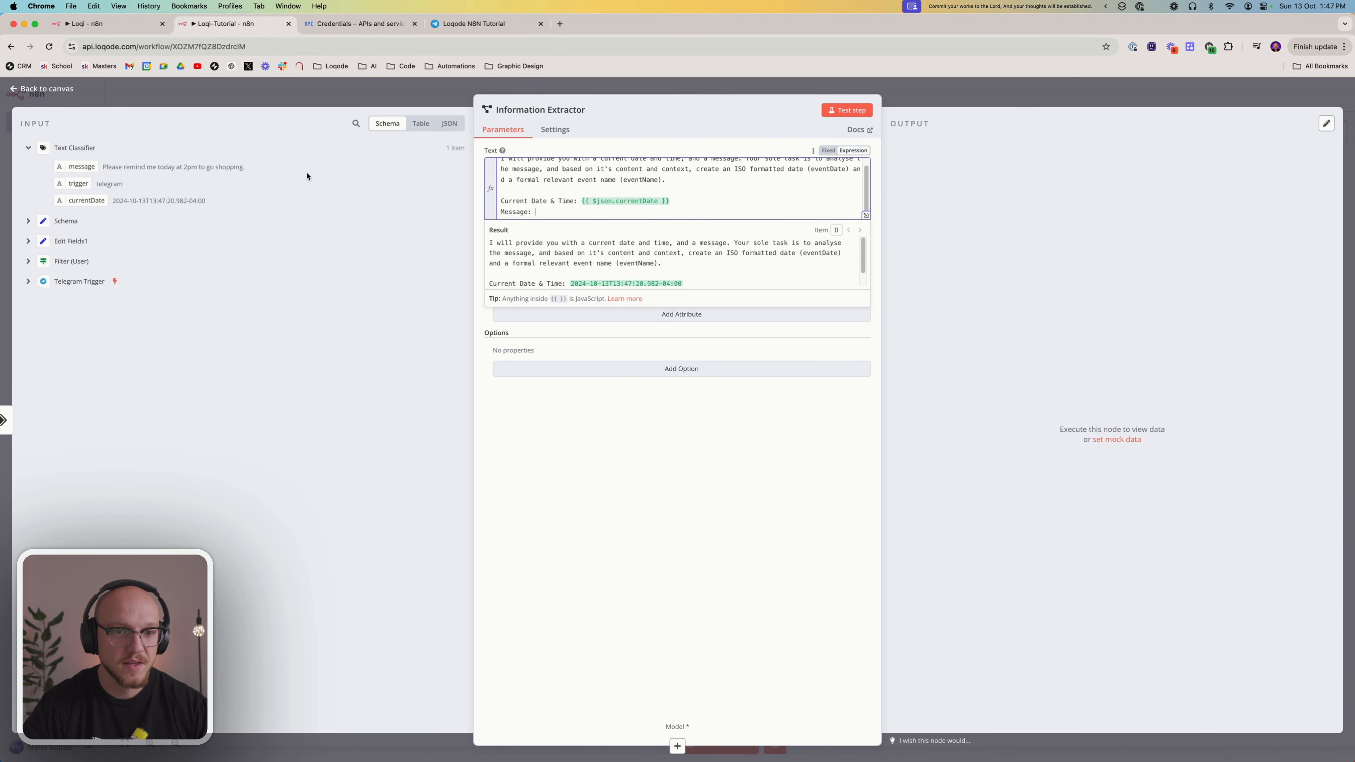
drag(81, 167, 587, 213)
click(626, 469)
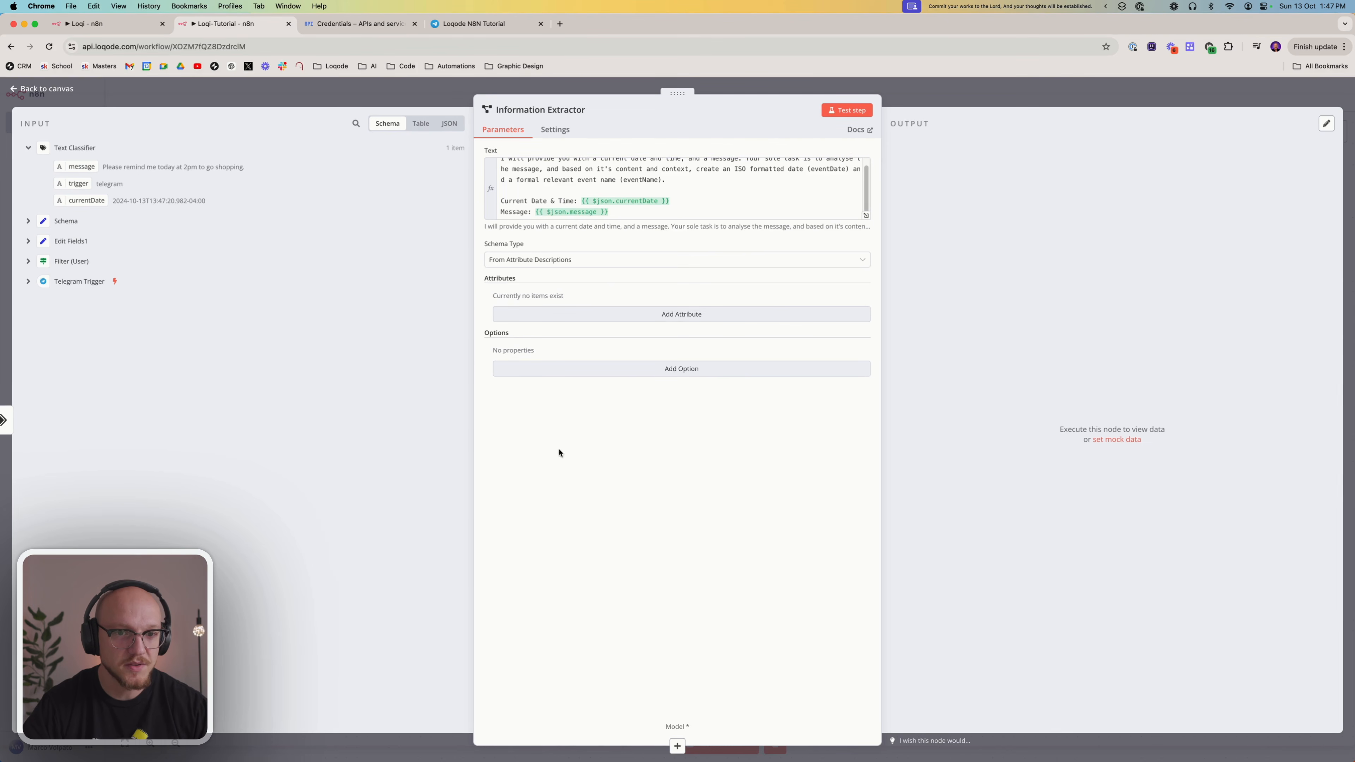
scroll(620, 167, up, 1)
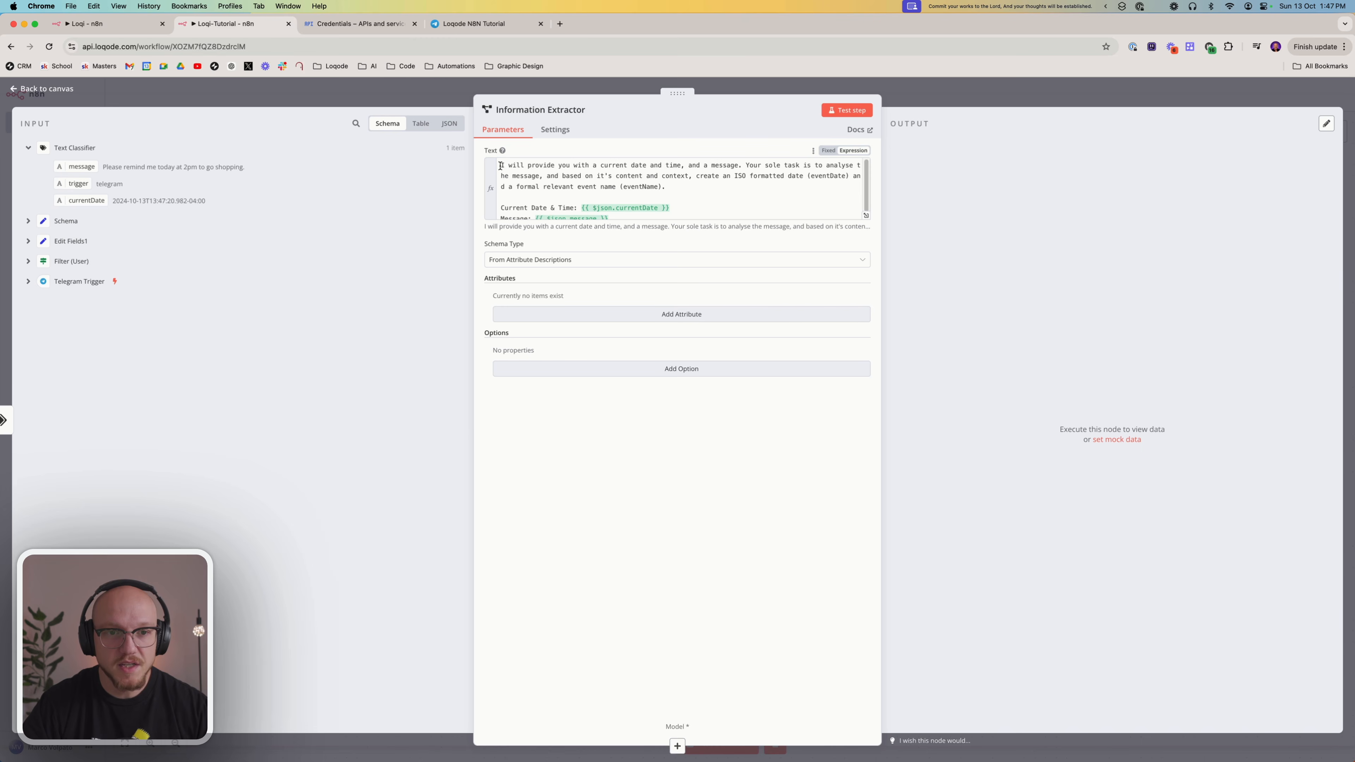
drag(501, 165, 750, 194)
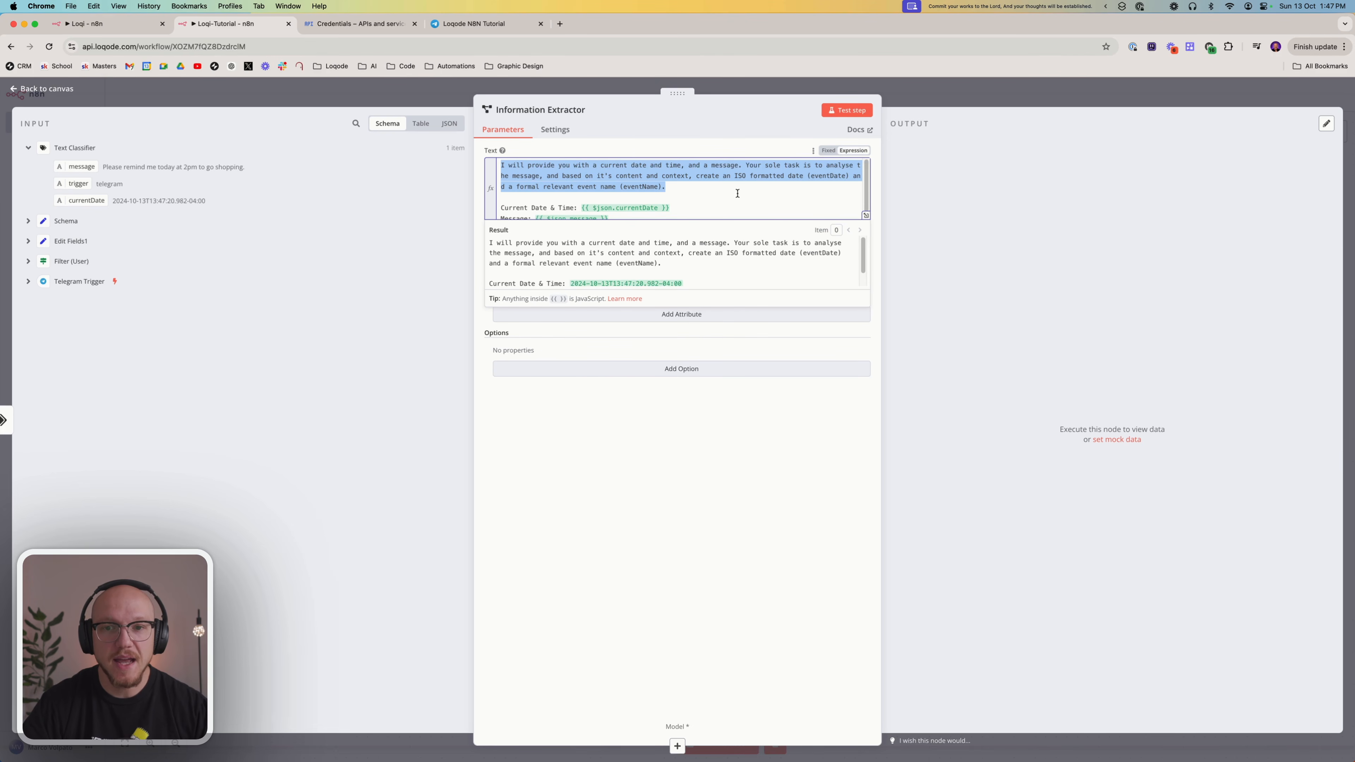
drag(731, 192, 730, 192)
click(720, 182)
click(662, 542)
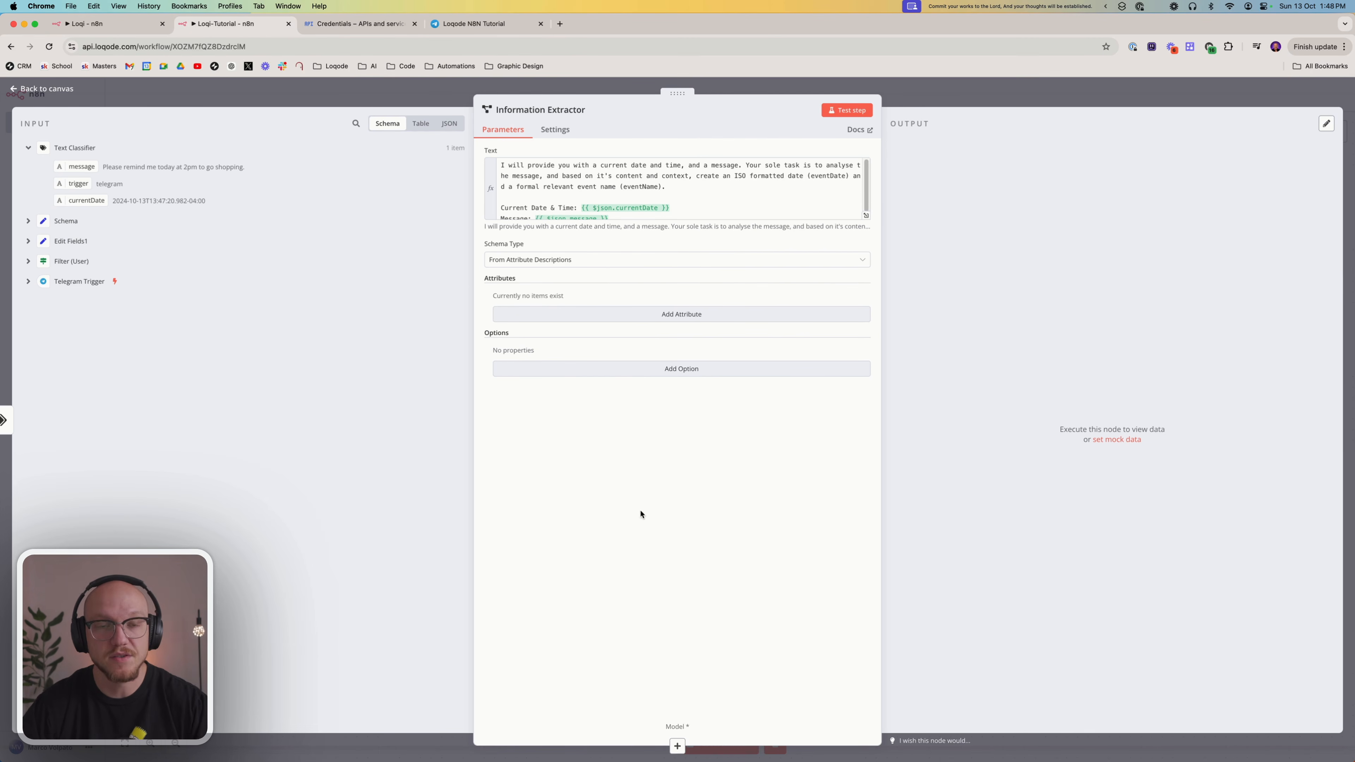
In the Loqi workflow's Extract (Reminder) node, copy the eventDate description and make the eventName attribute required
click(133, 31)
click(430, 281)
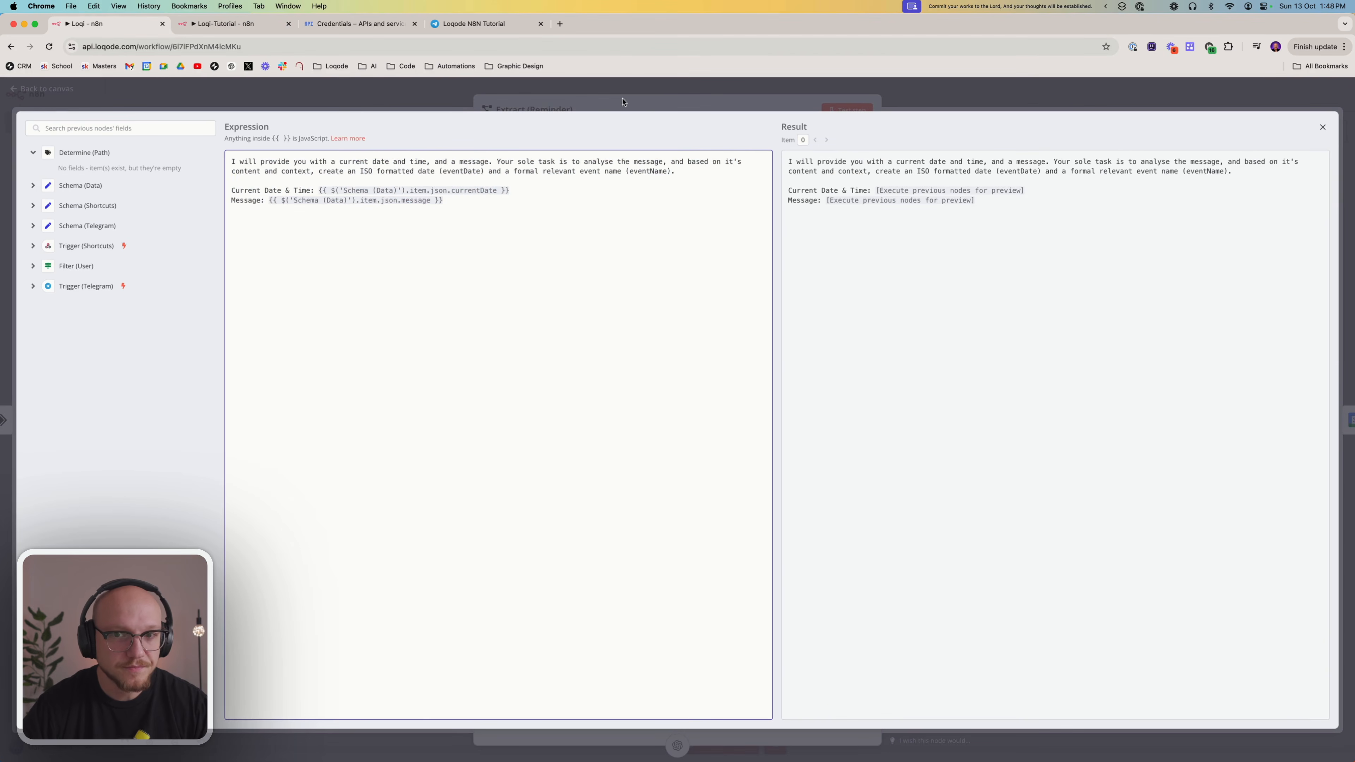
click(646, 103)
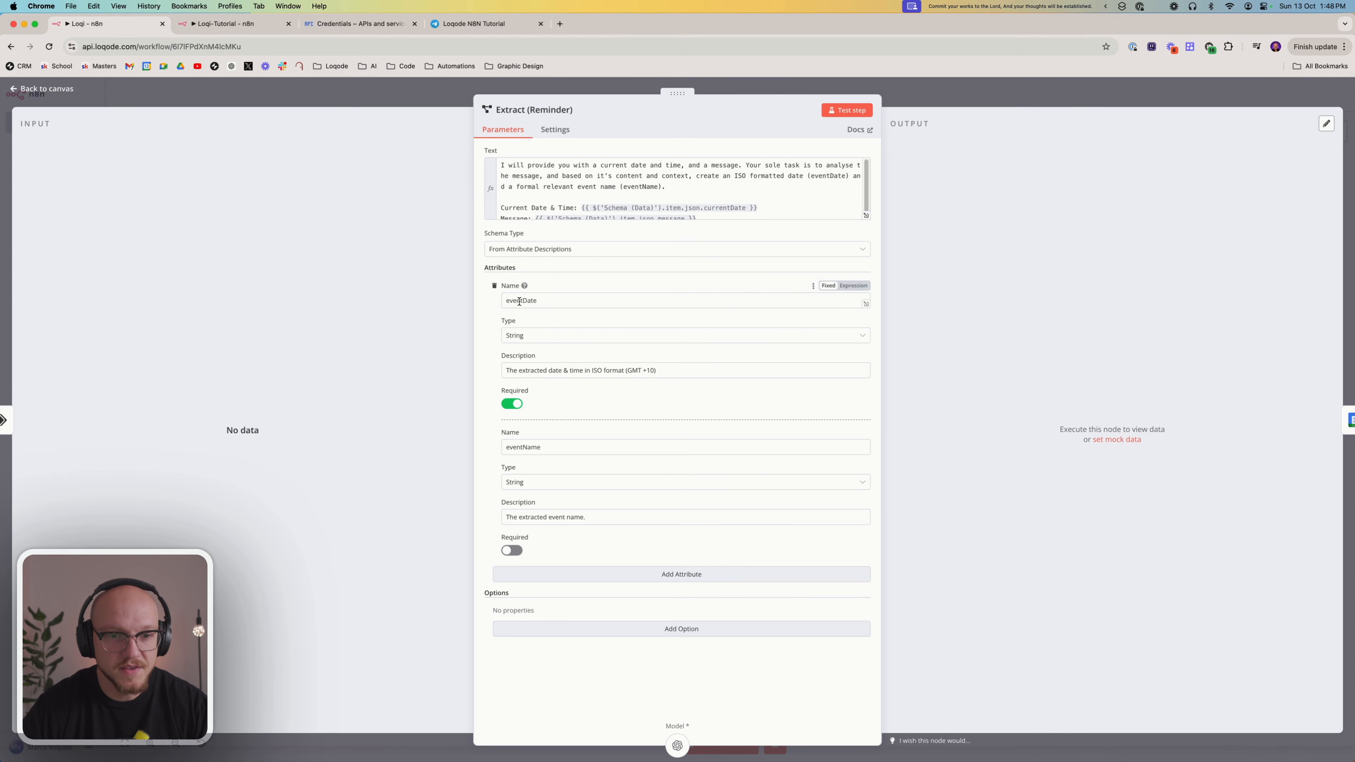
click(507, 301)
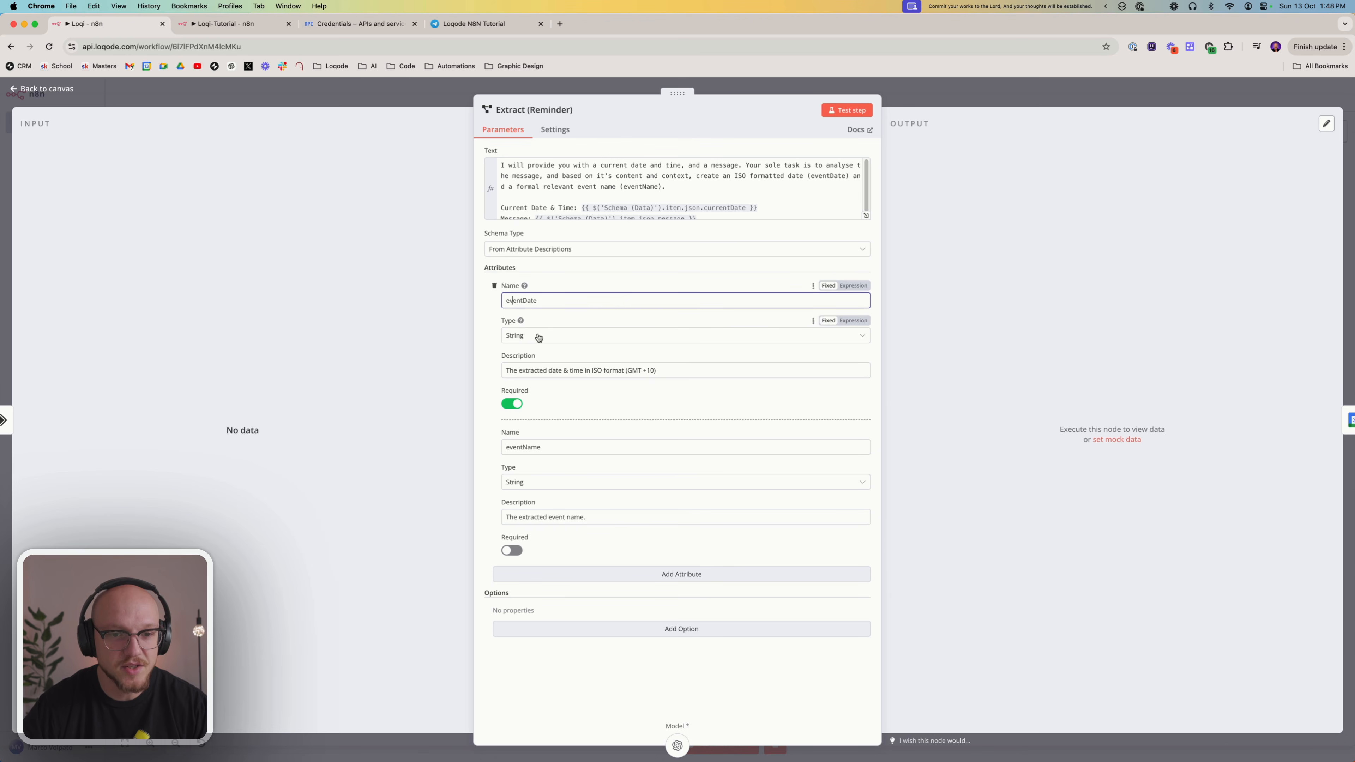
click(537, 371)
key(super+a)
key(super+c)
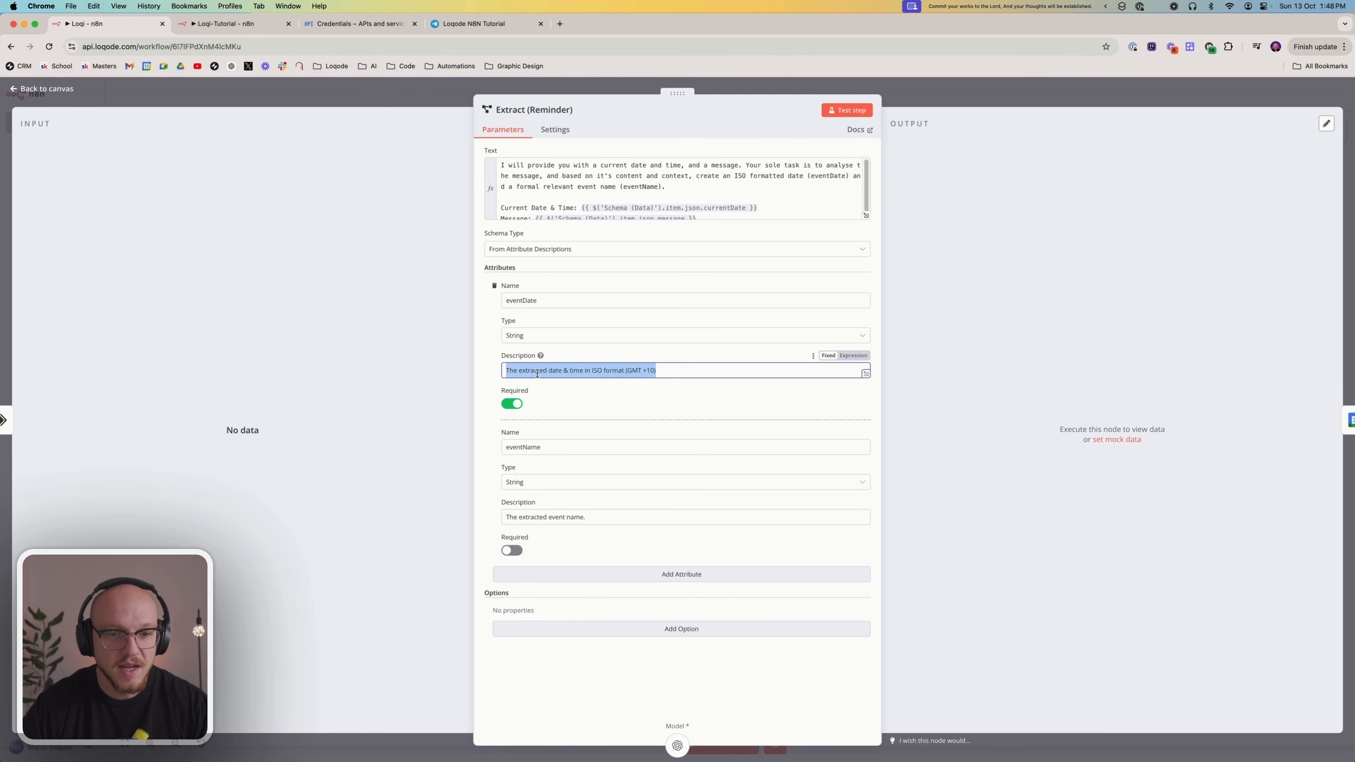
click(675, 373)
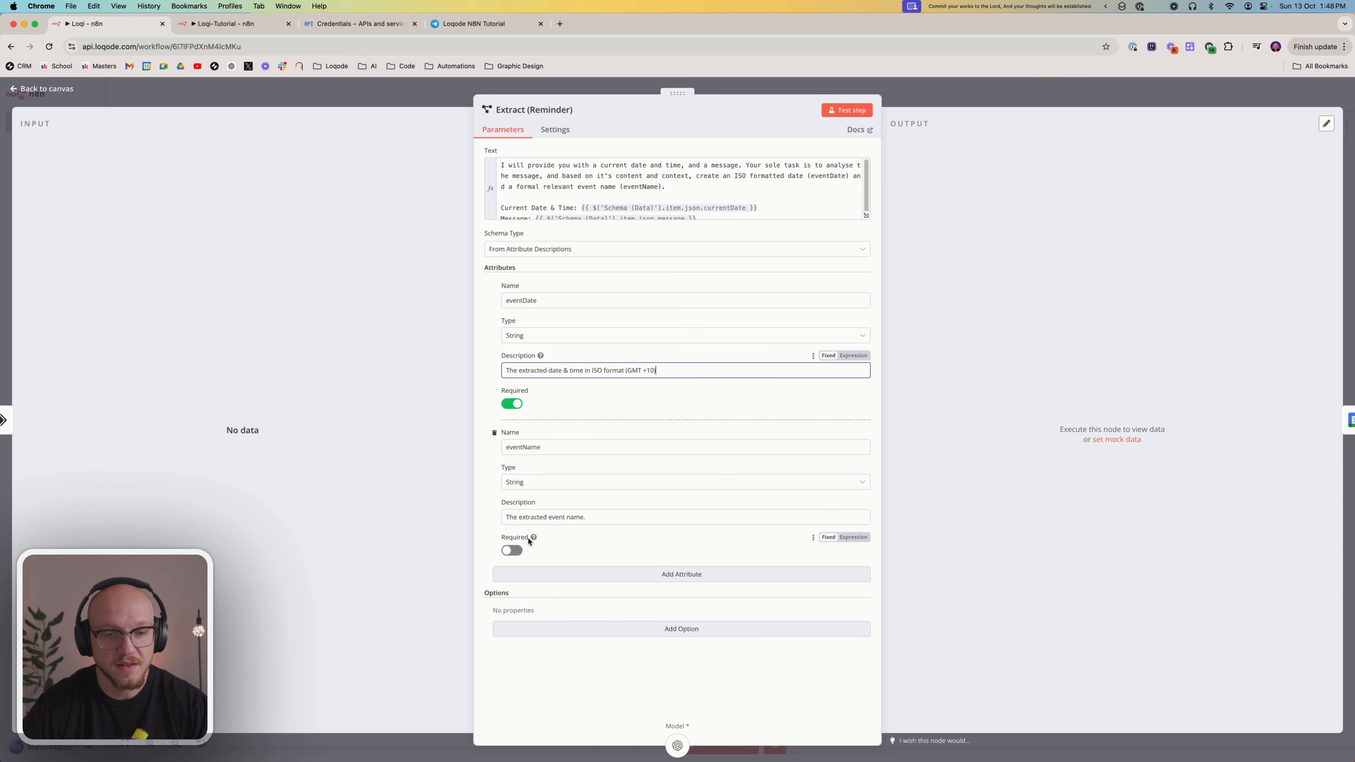
click(511, 550)
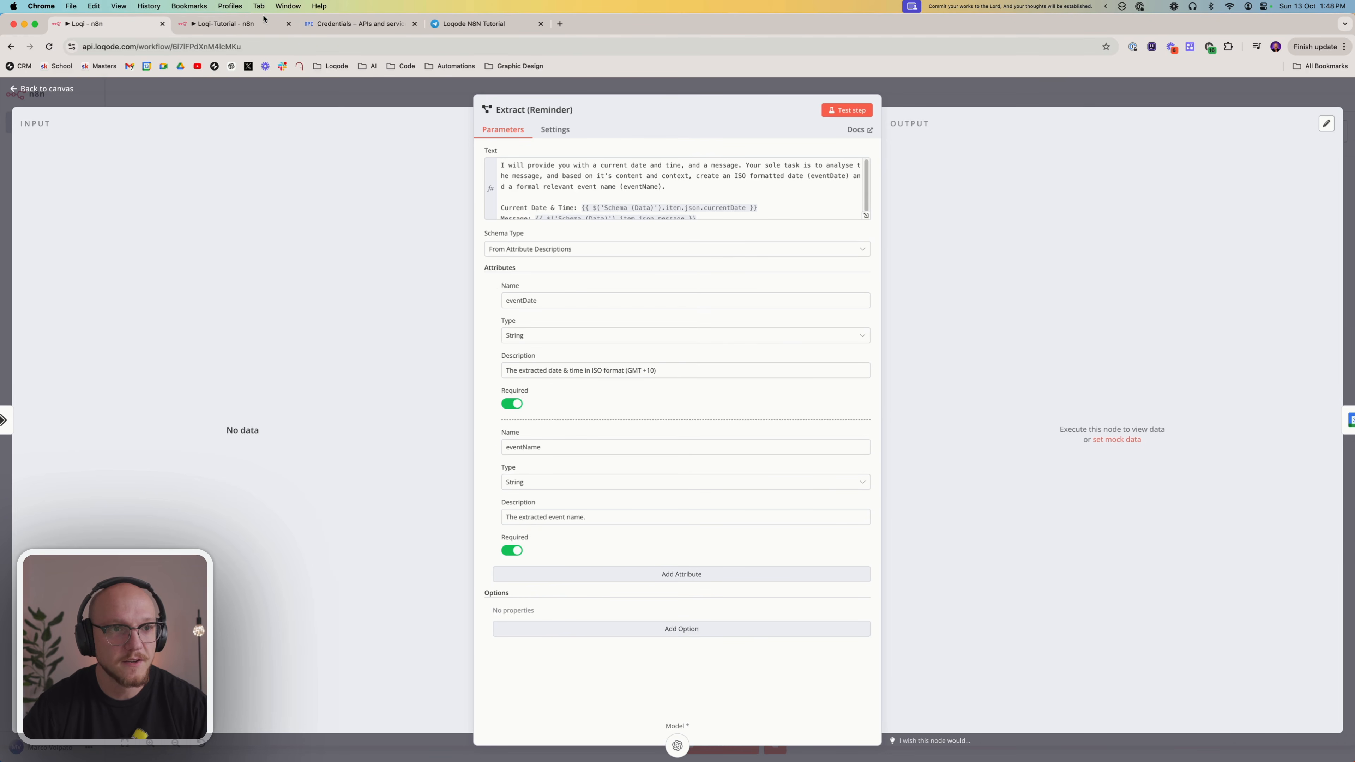
In Loqi-Tutorial's Information Extractor, add a required attribute eventName with the copied description 'The extracted date & time in ISO format (GMT +10)'
click(221, 28)
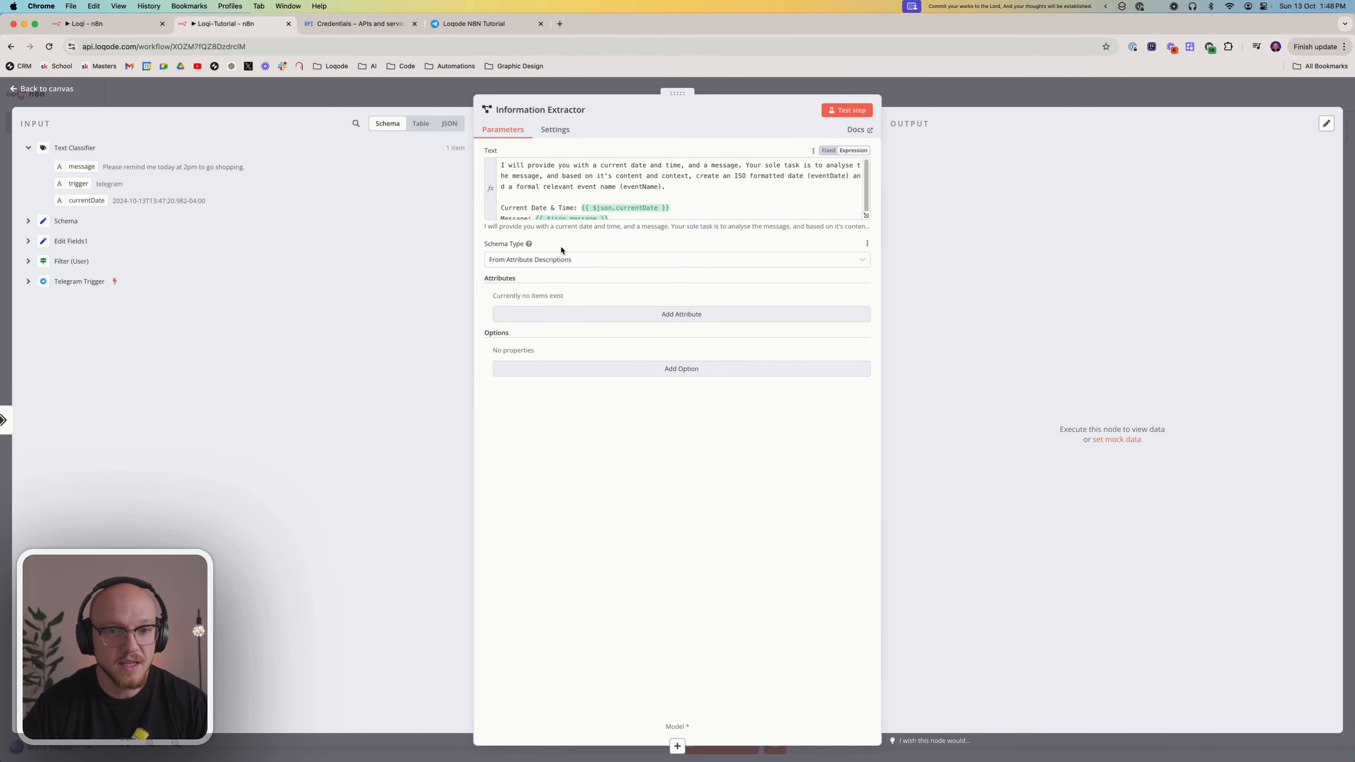
click(540, 314)
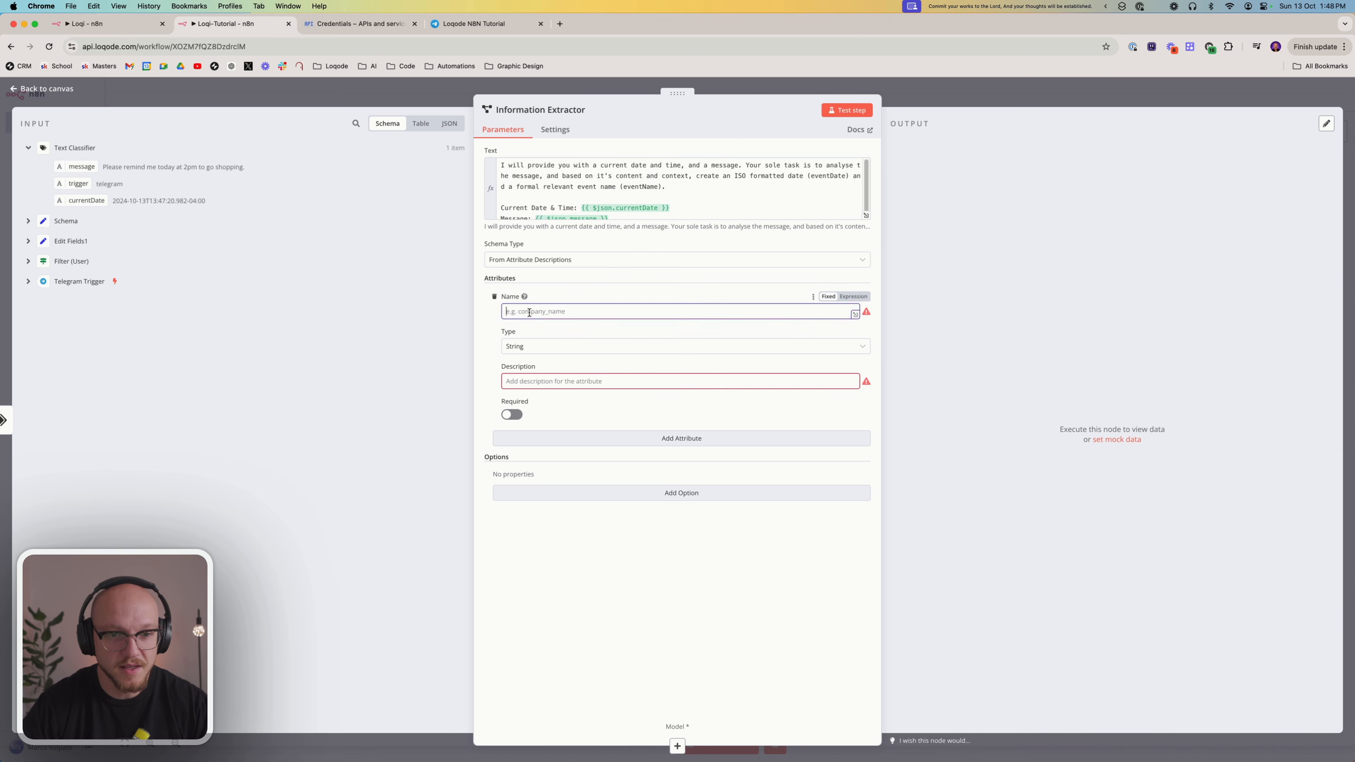
text(eventName)
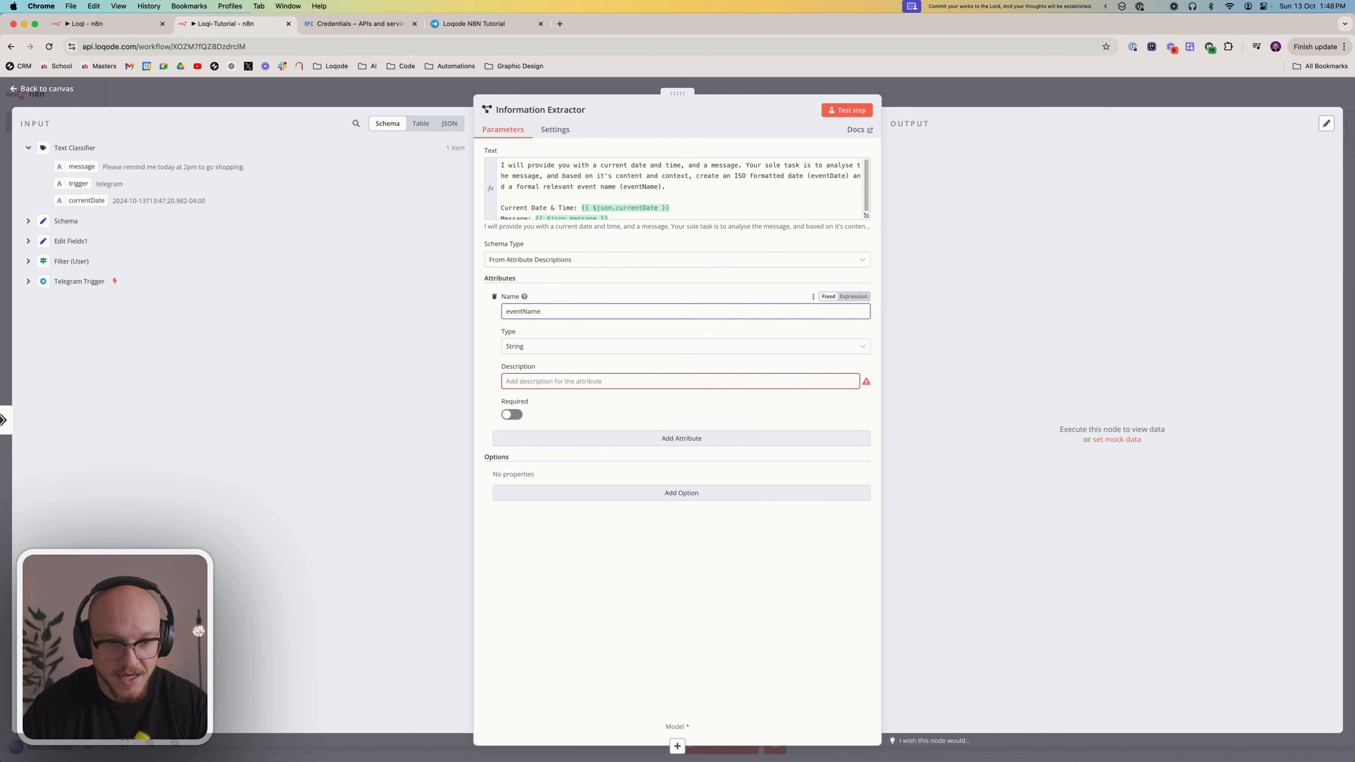
click(568, 381)
key(super+v)
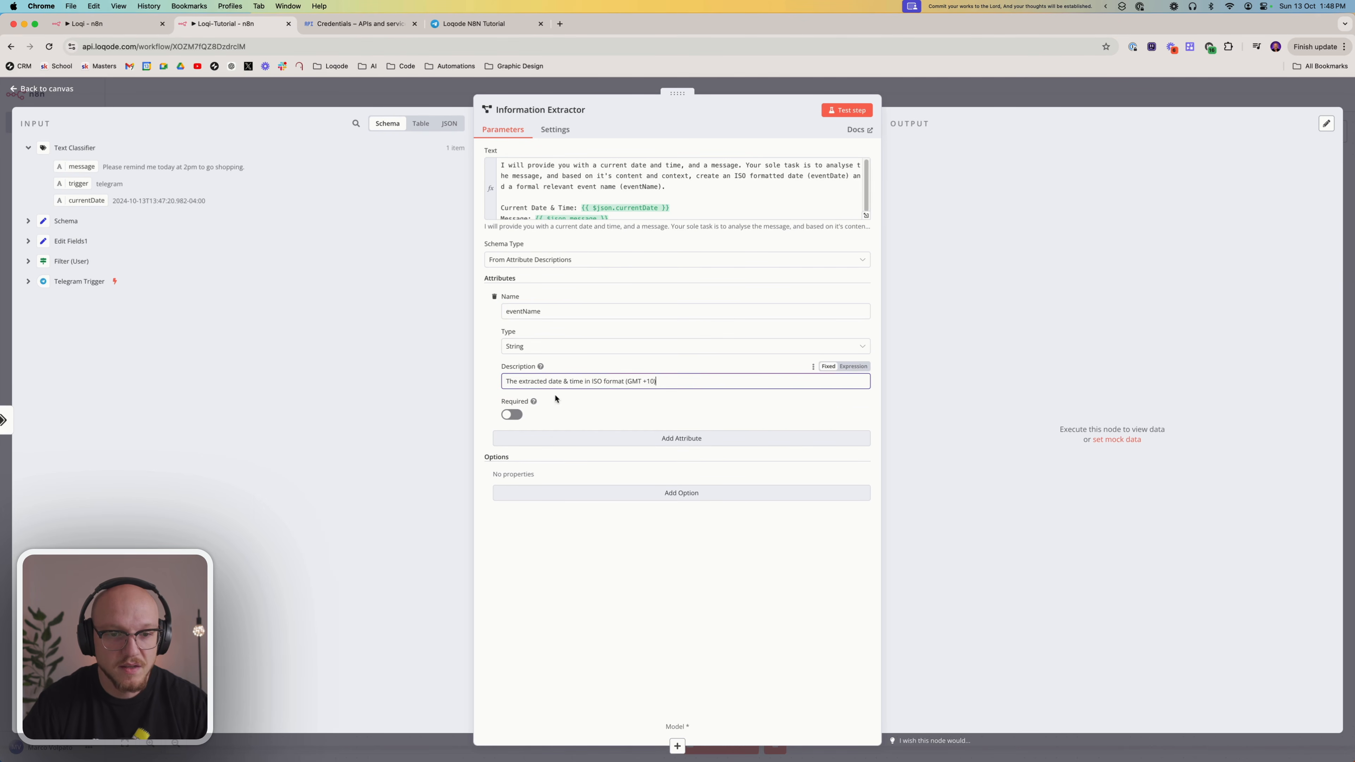
click(513, 414)
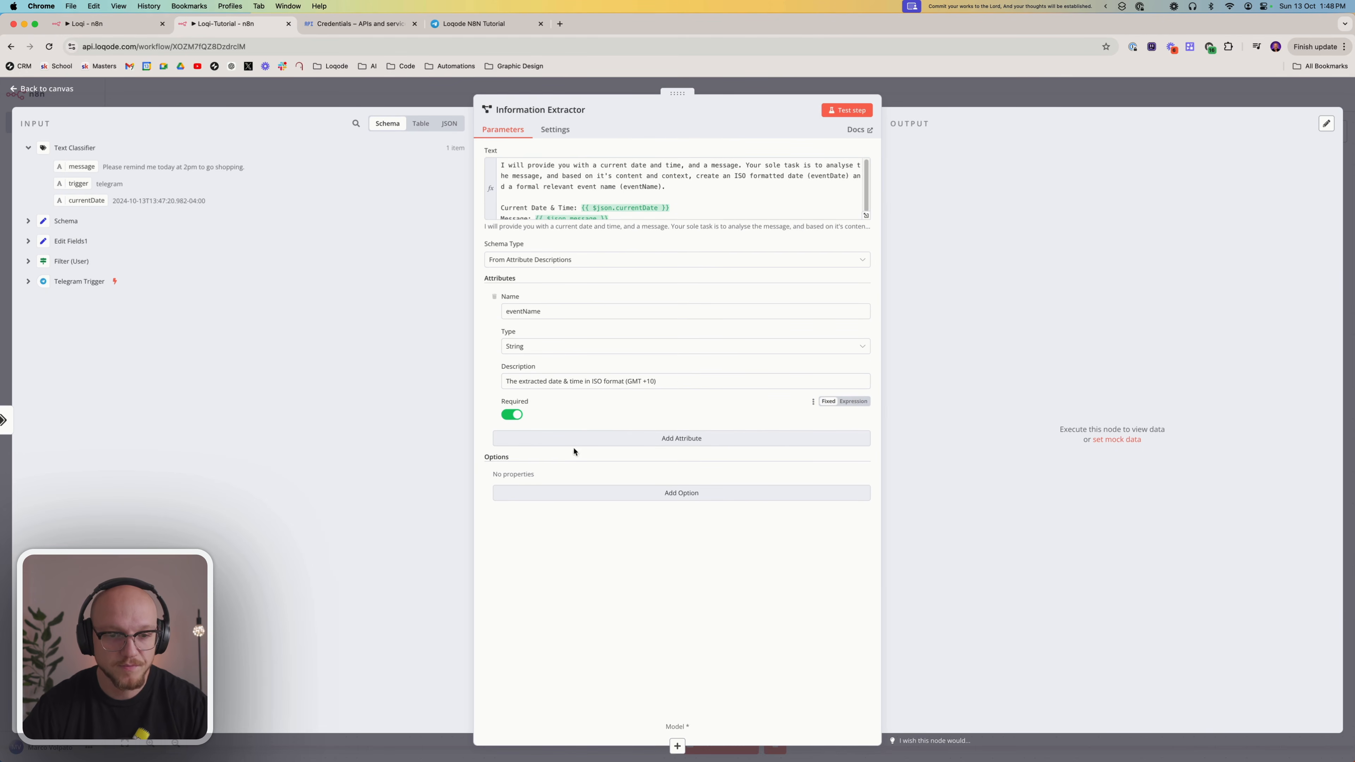
Add a second attribute named eventTitle and give it the description 'The extracted event name.' copied from Loqi's Extract (Reminder) node
click(715, 441)
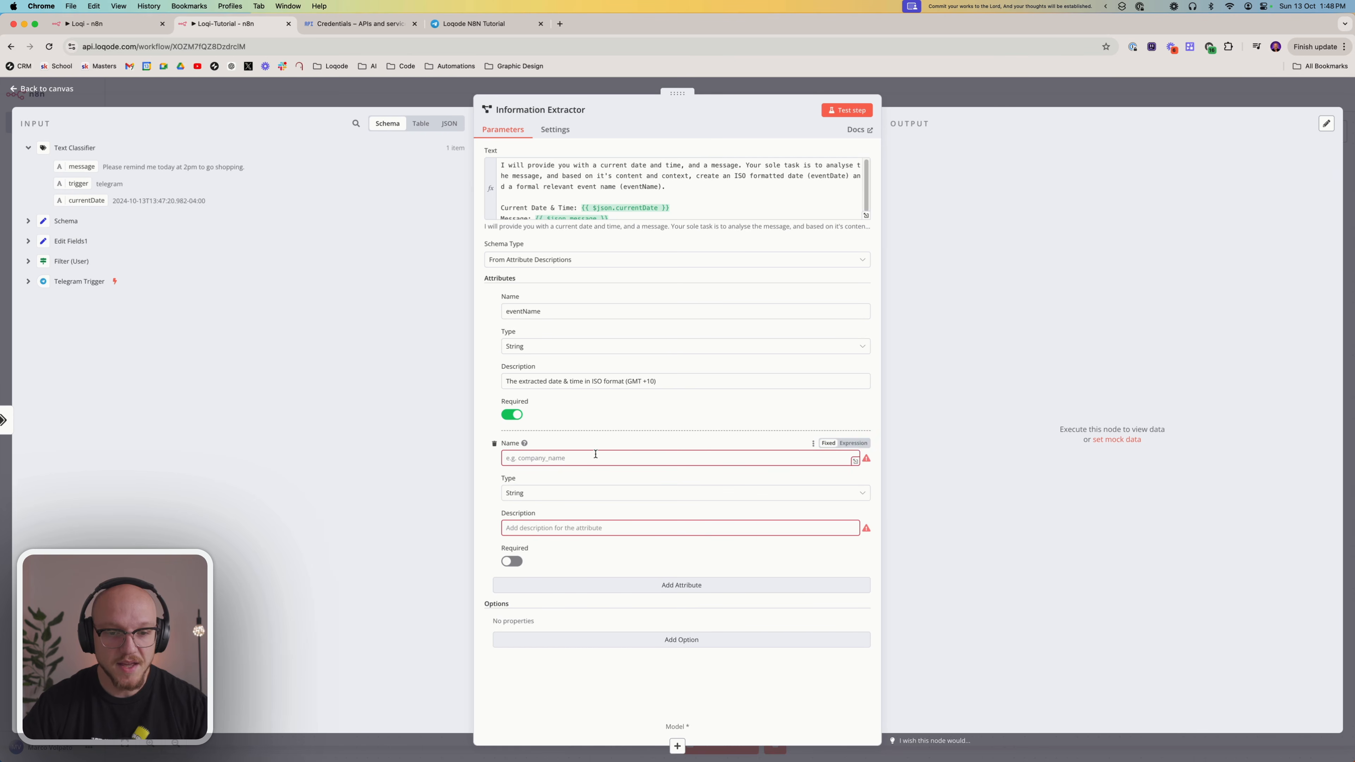
text(eventTitle)
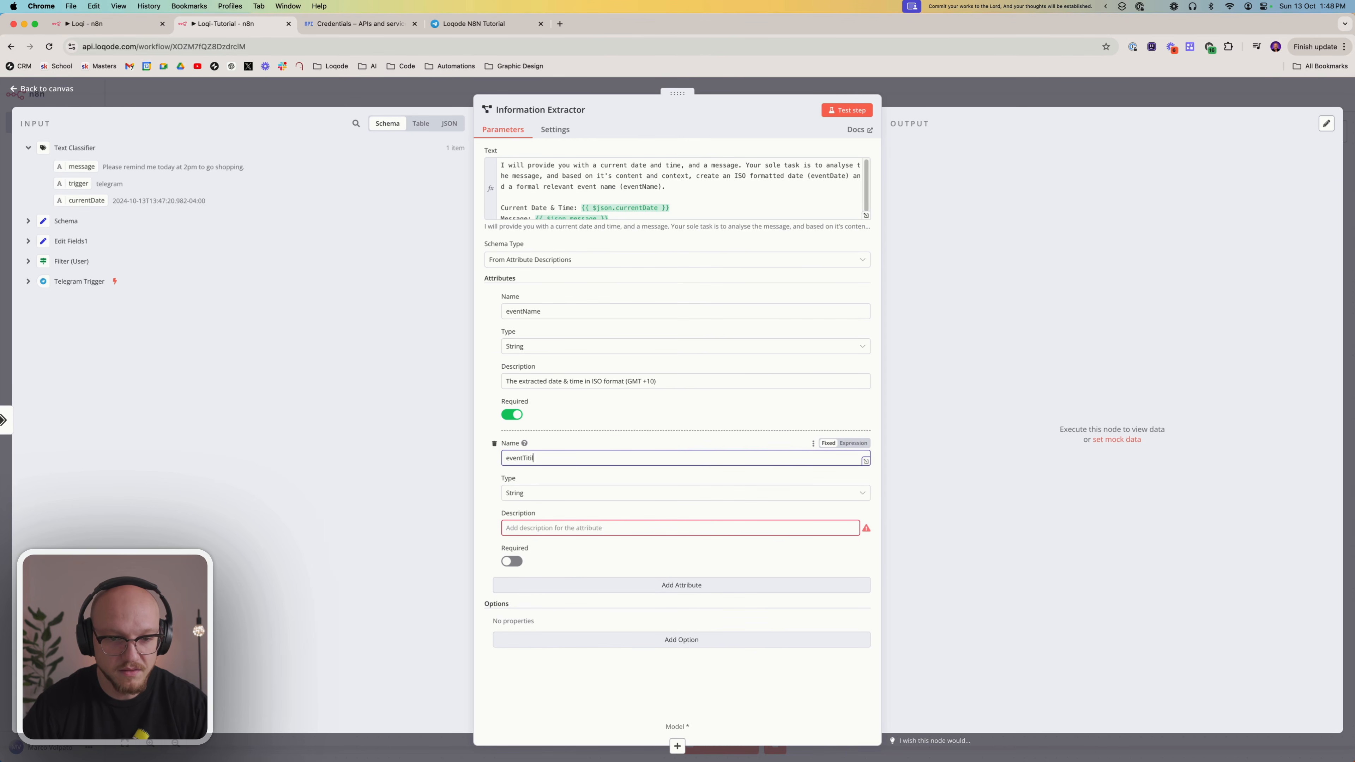
click(94, 23)
double_click(523, 447)
key(super+c)
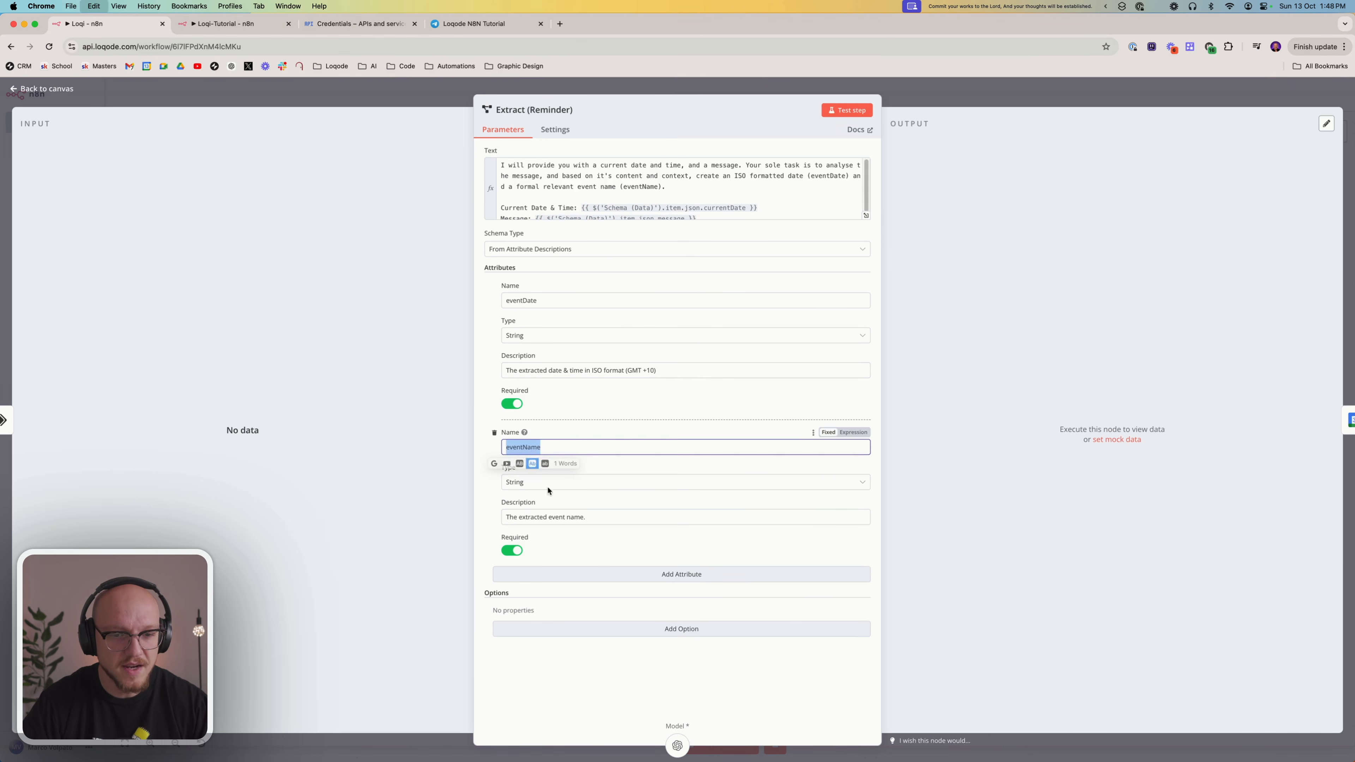
click(550, 517)
key(super+a)
key(super+c)
click(232, 22)
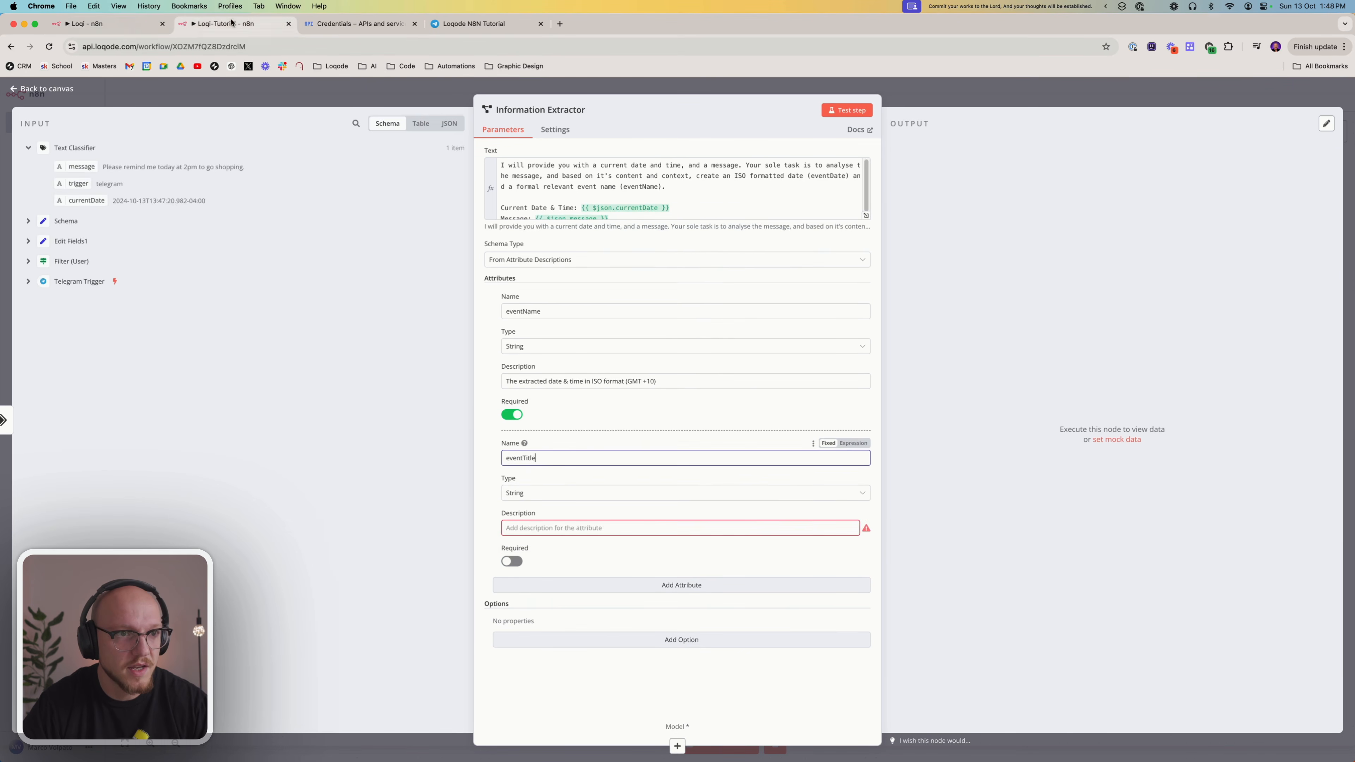
click(560, 527)
key(super+v)
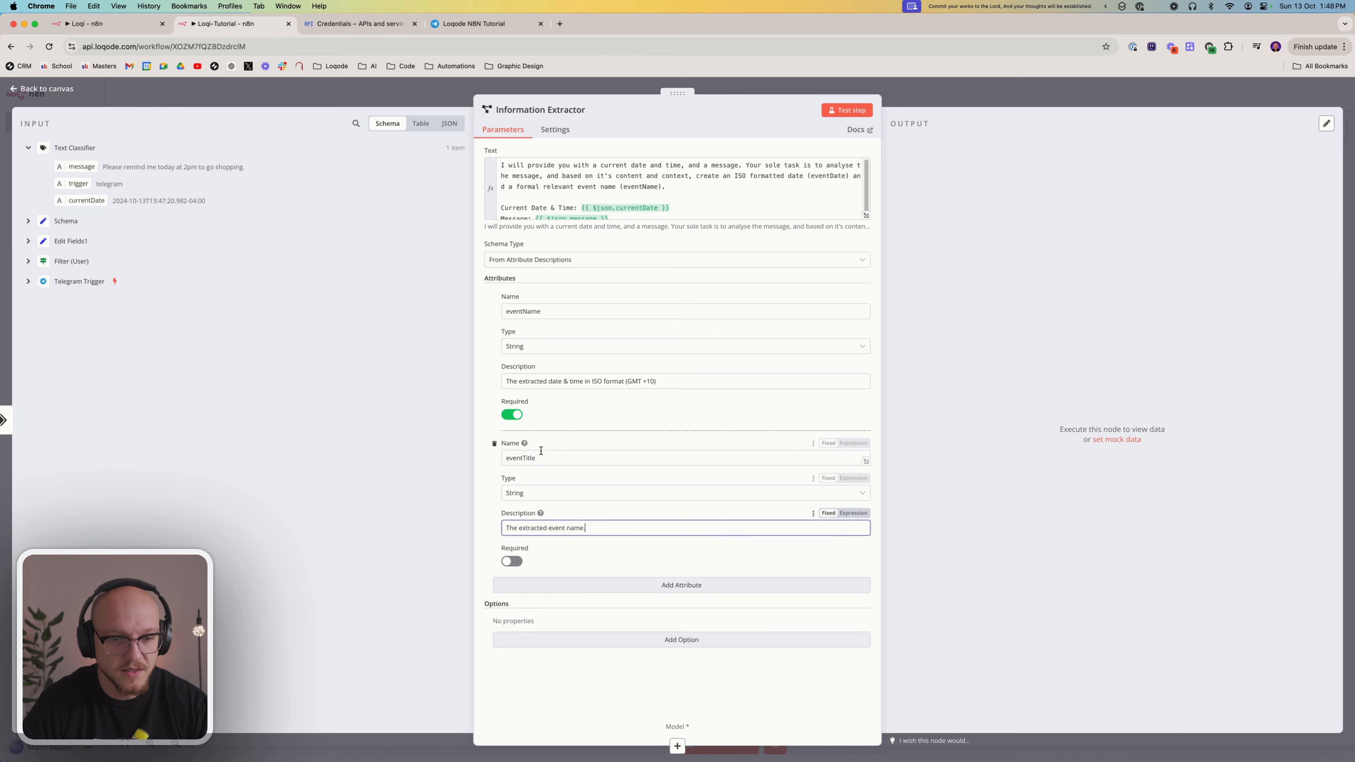
Rename the Information Extractor's second attribute to eventName
click(540, 457)
key(shift+Left)
key(shift+Left)
key(shift+Left)
key(shift+Left)
key(shift+Left)
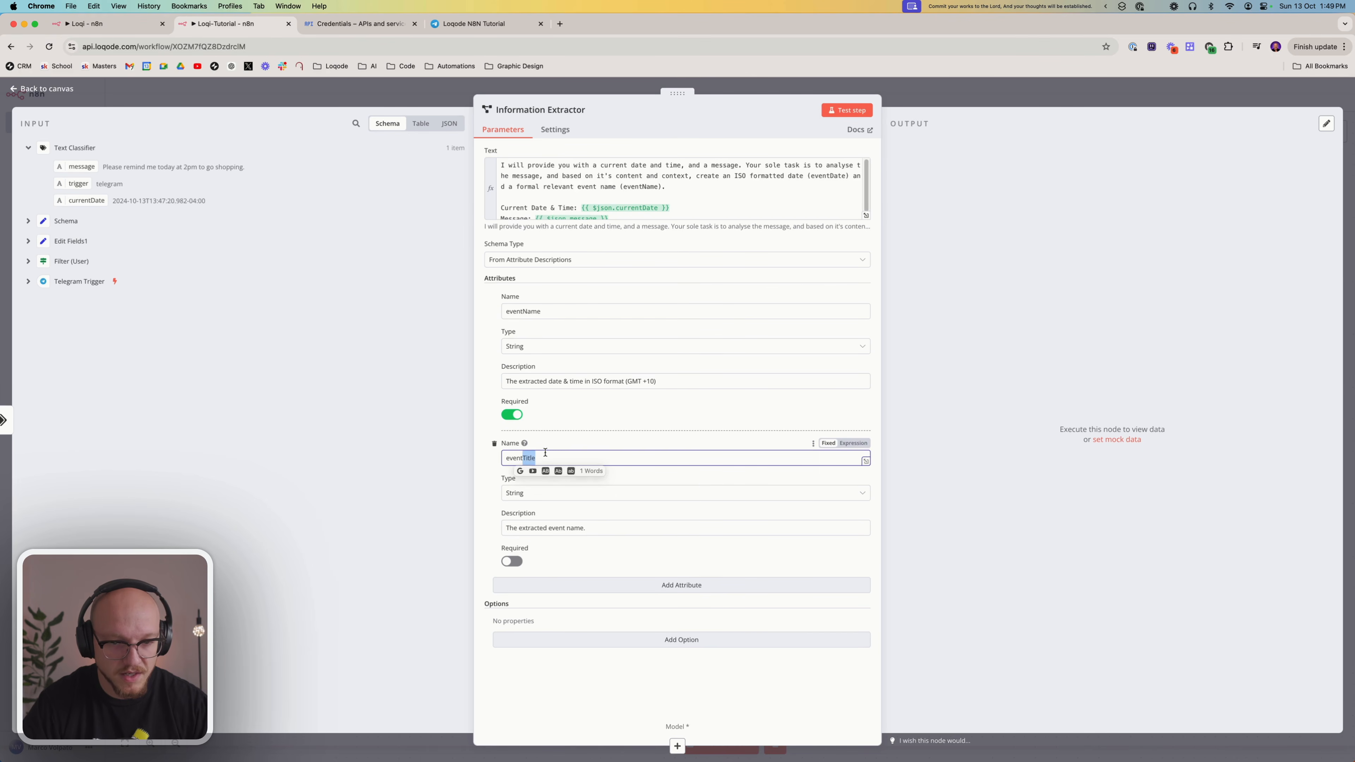
text(Name)
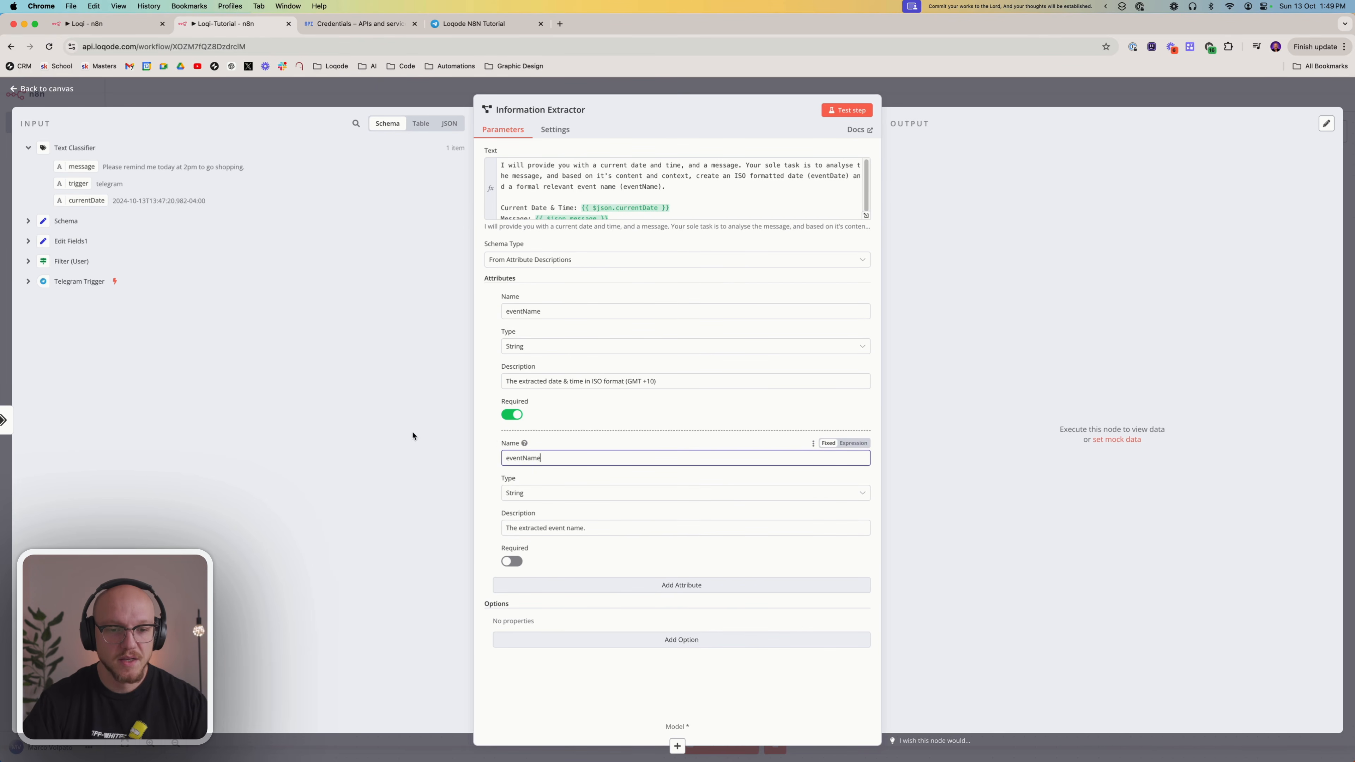
click(517, 431)
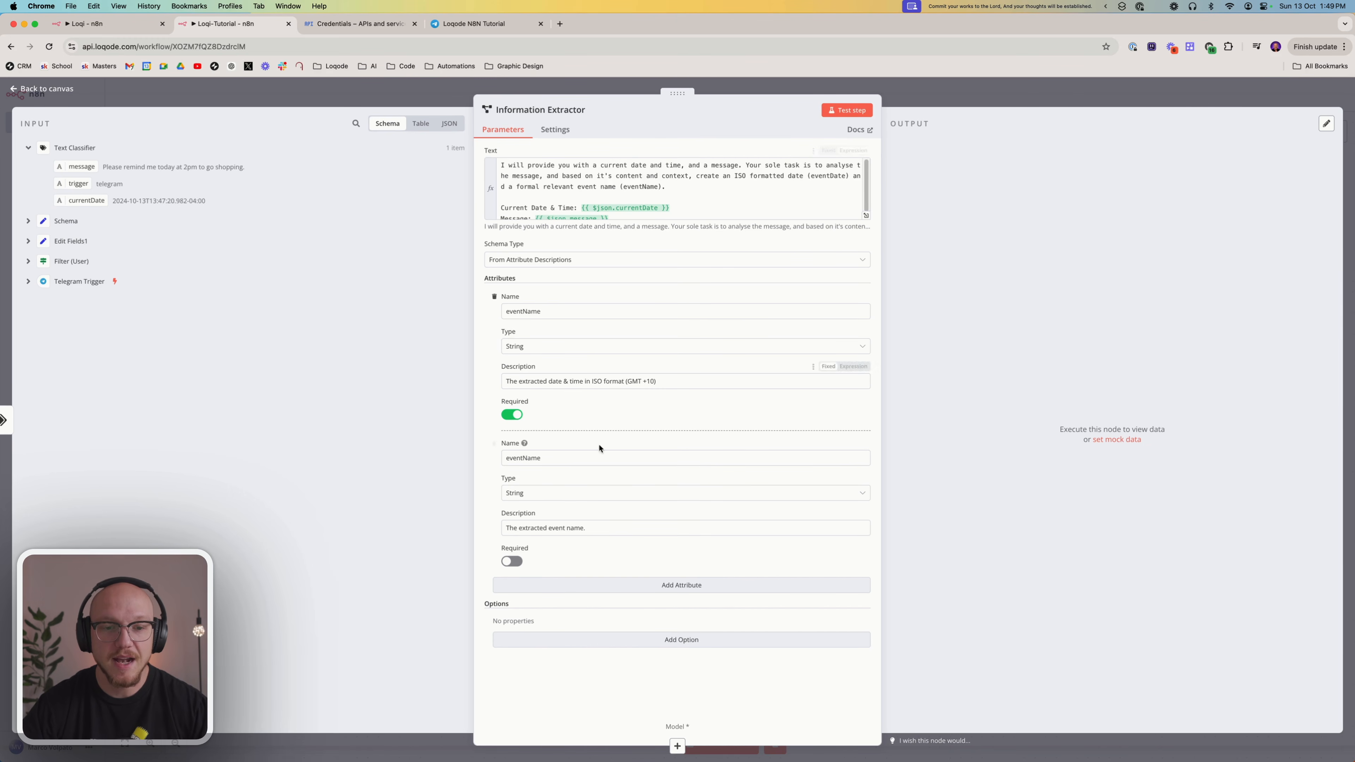
Try to test the Information Extractor on the shopping reminder after reviewing its prompt
scroll(639, 191, down, 1)
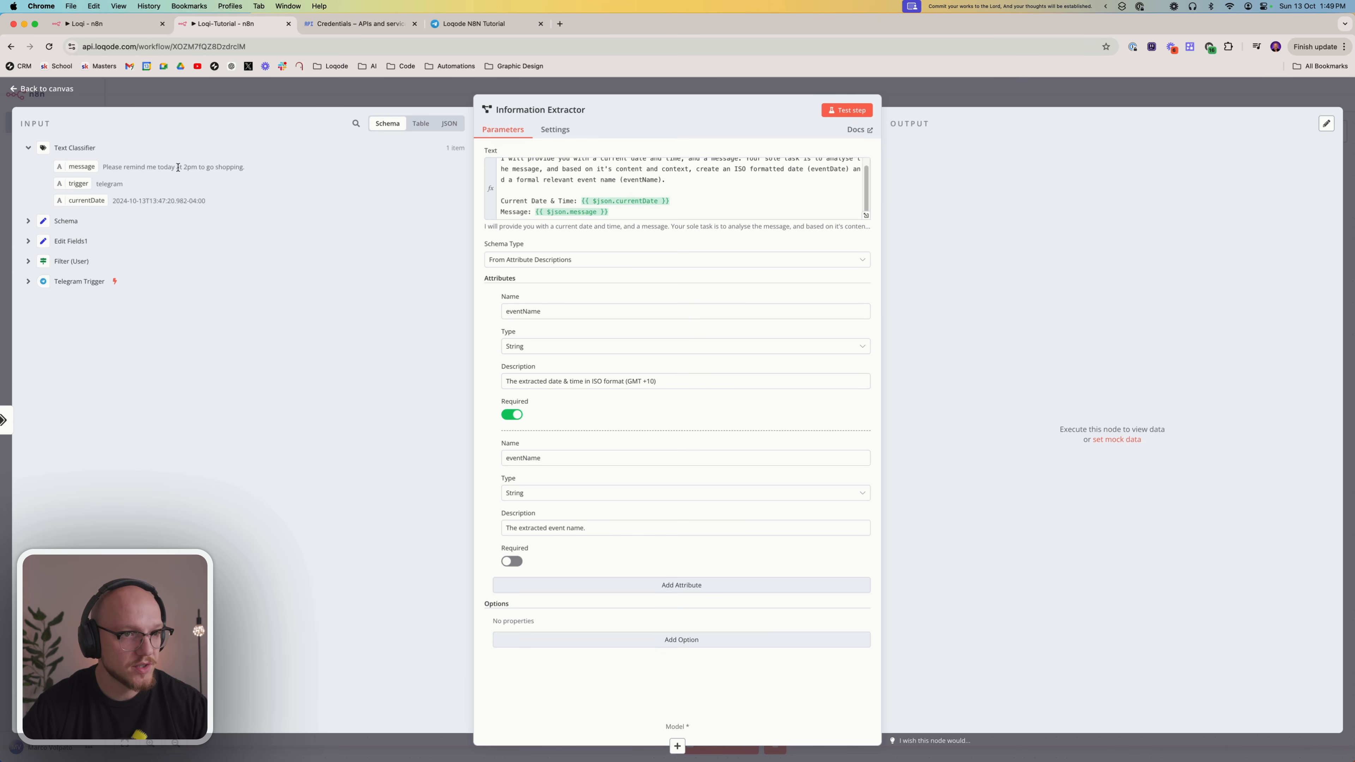
scroll(703, 175, up, 1)
scroll(697, 182, down, 1)
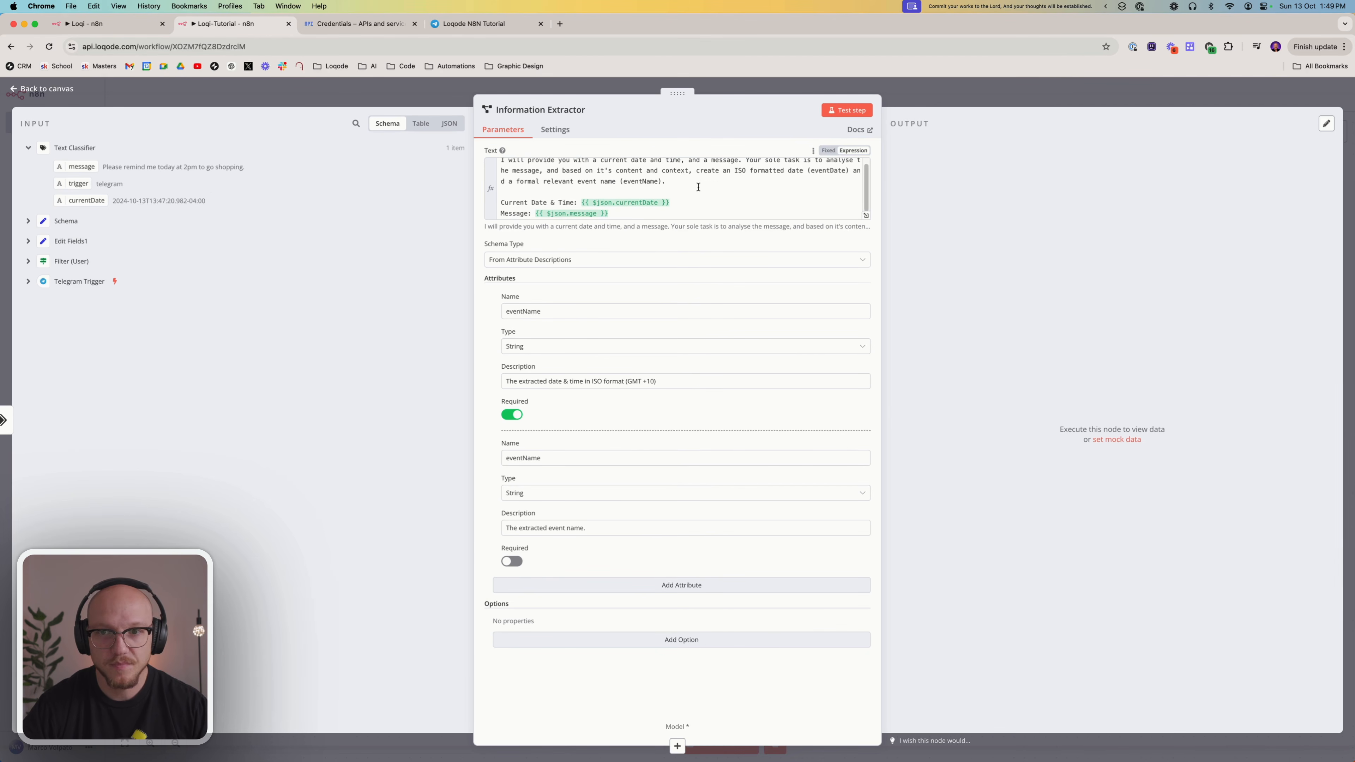
scroll(697, 187, up, 1)
click(849, 110)
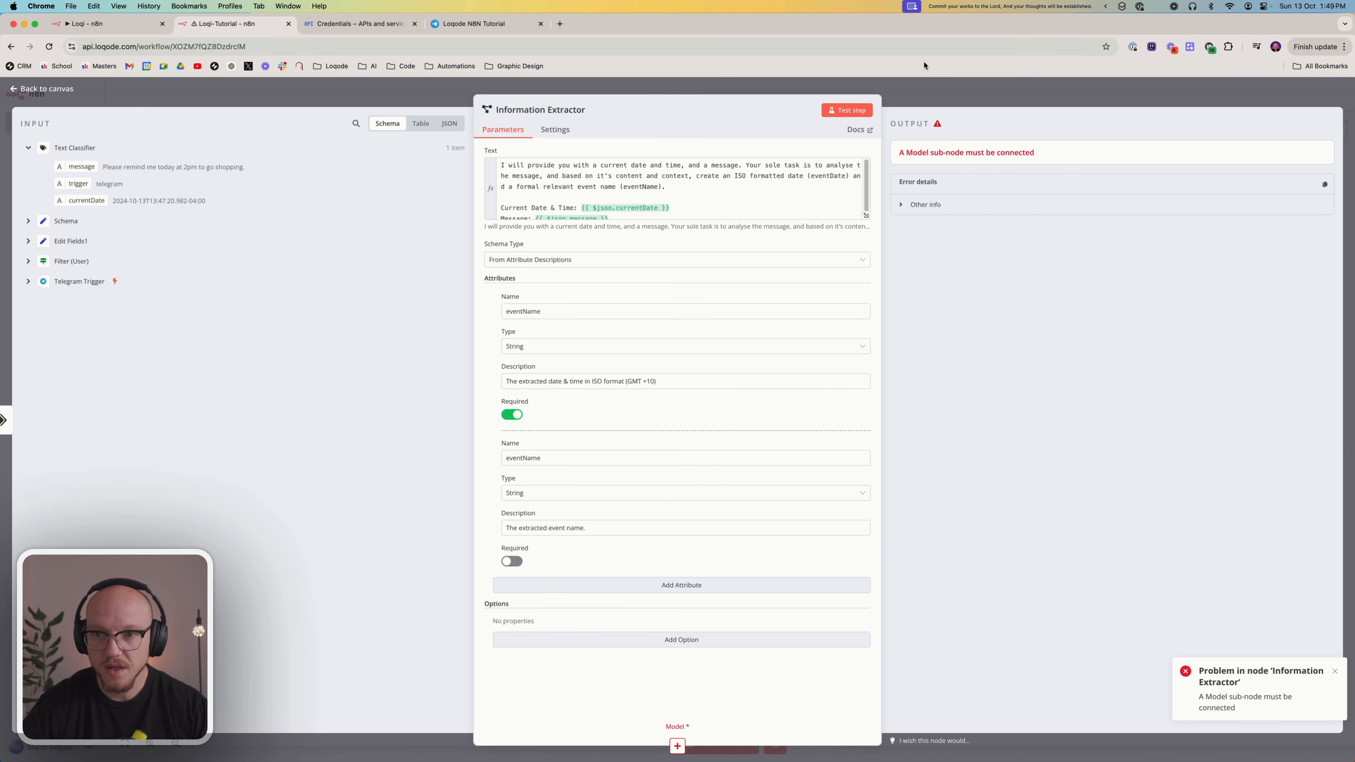
Attach an OpenAI Chat Model to the Information Extractor on the canvas and set its model to gpt-4o-mini
click(927, 90)
click(950, 325)
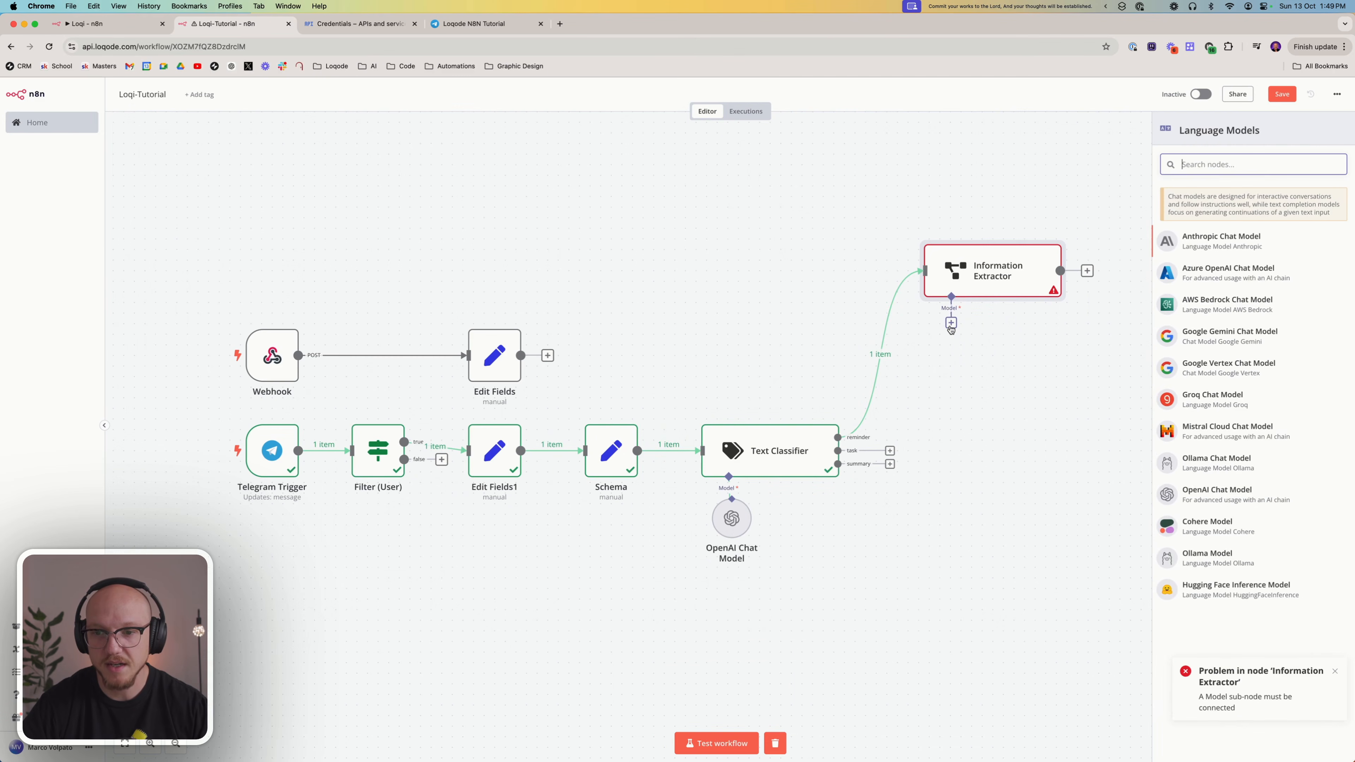
click(1243, 494)
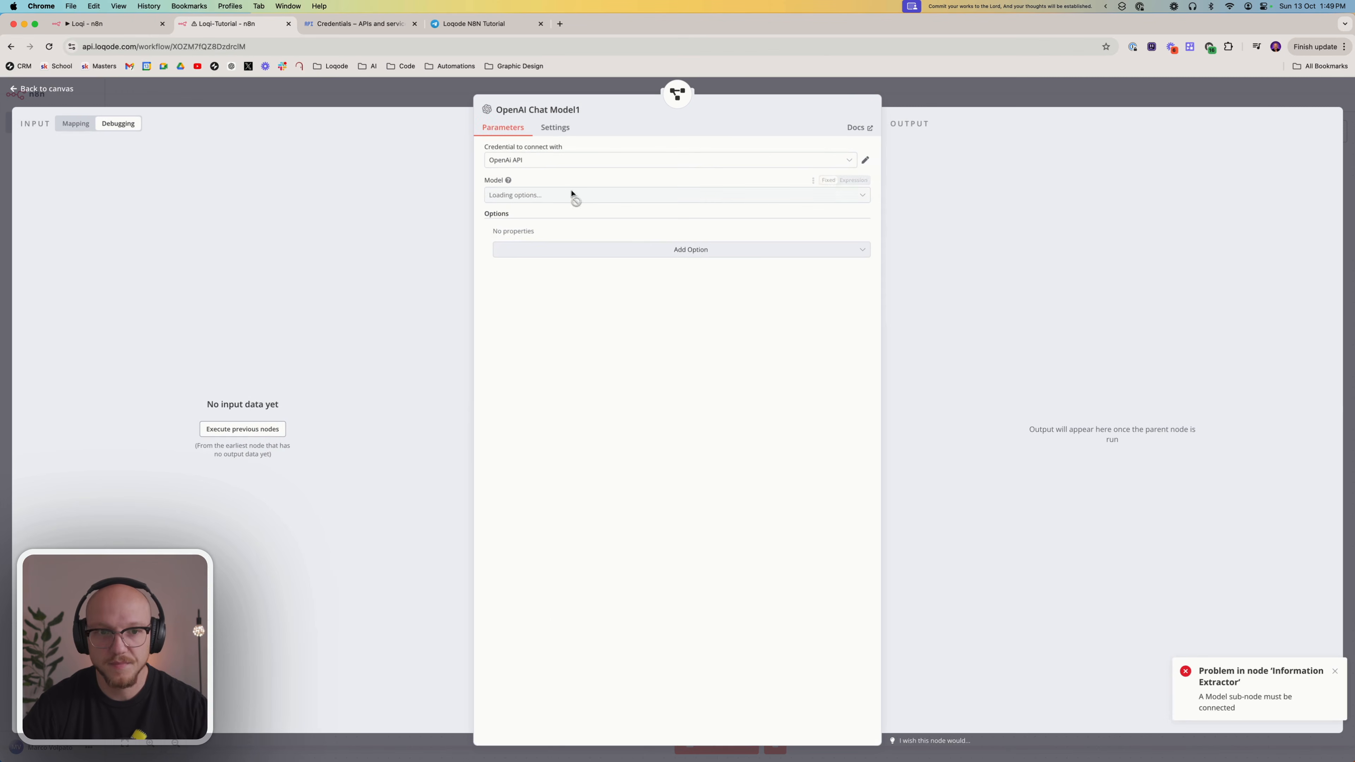
click(541, 194)
scroll(587, 321, down, 3)
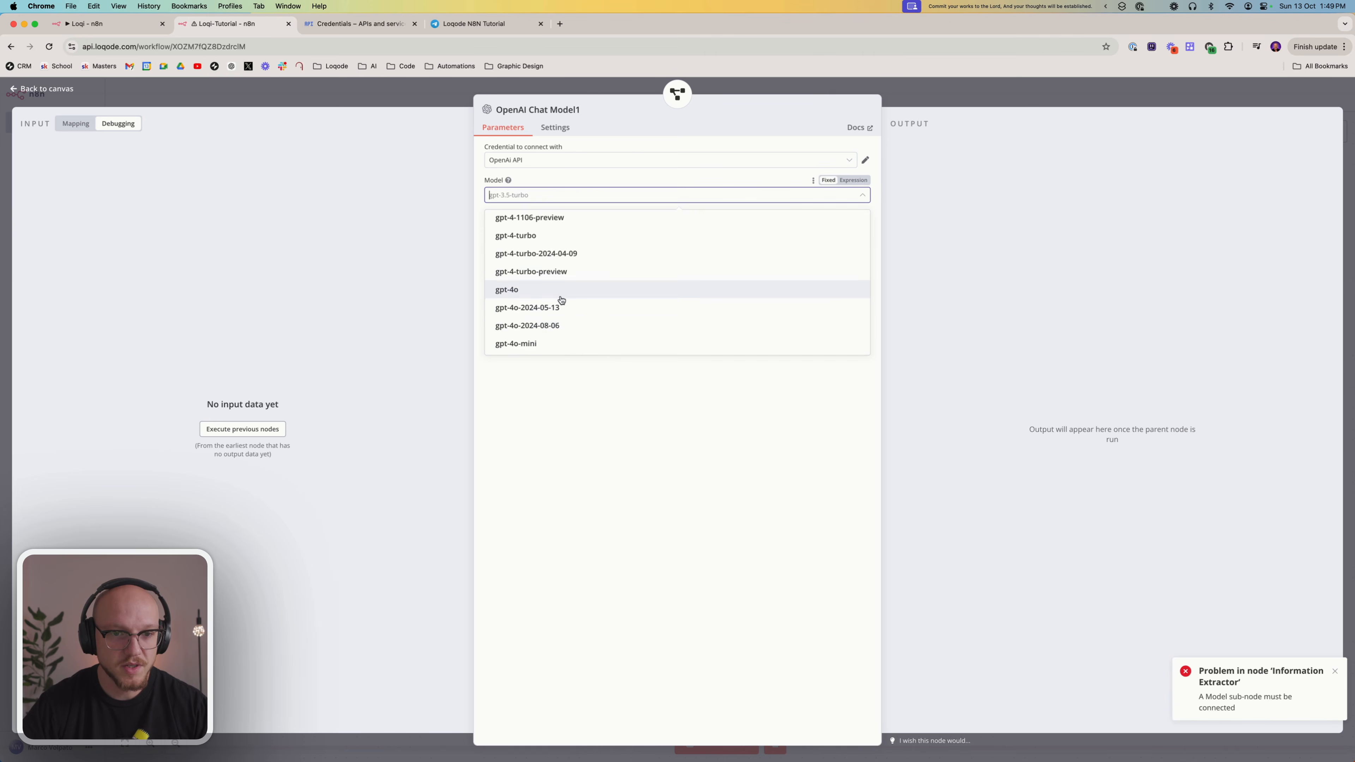
click(572, 343)
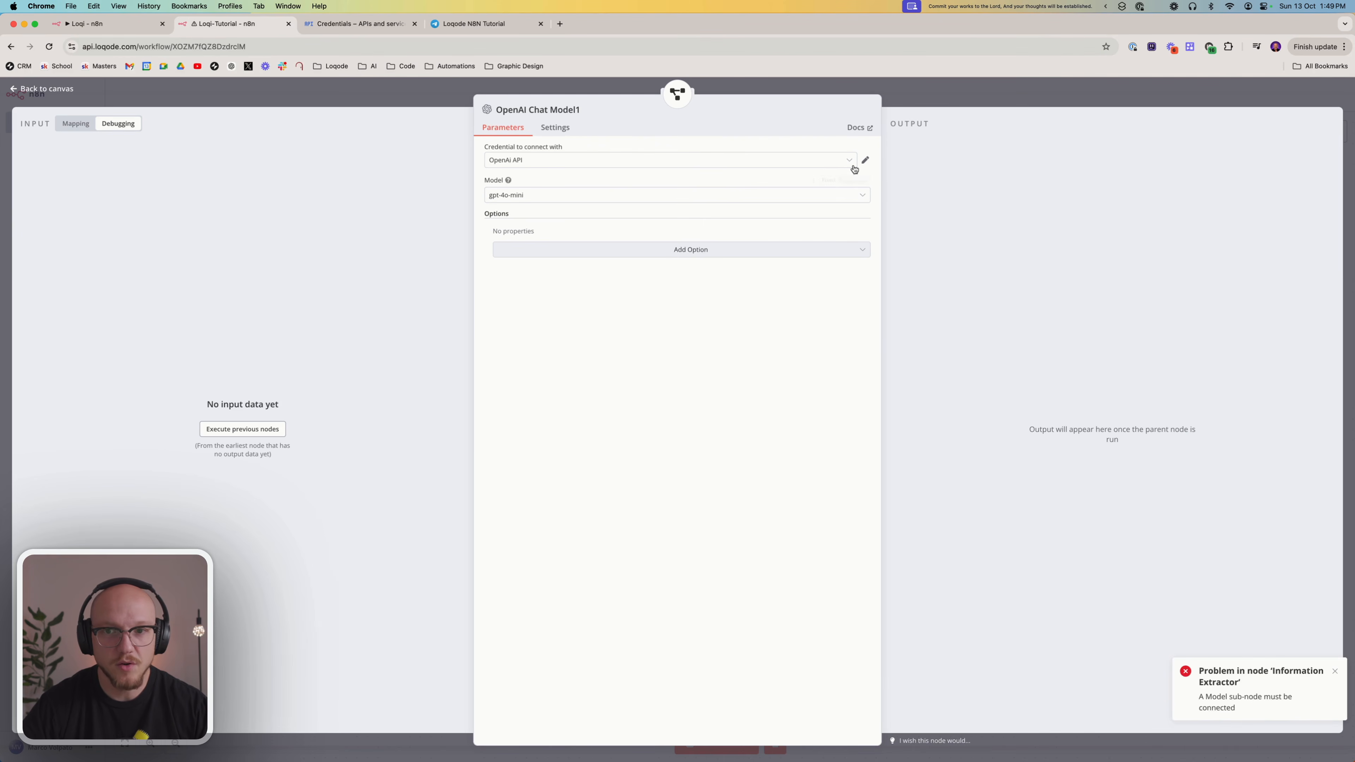
Run the Information Extractor with its attached chat model and check the extracted output for the shopping reminder
click(1020, 92)
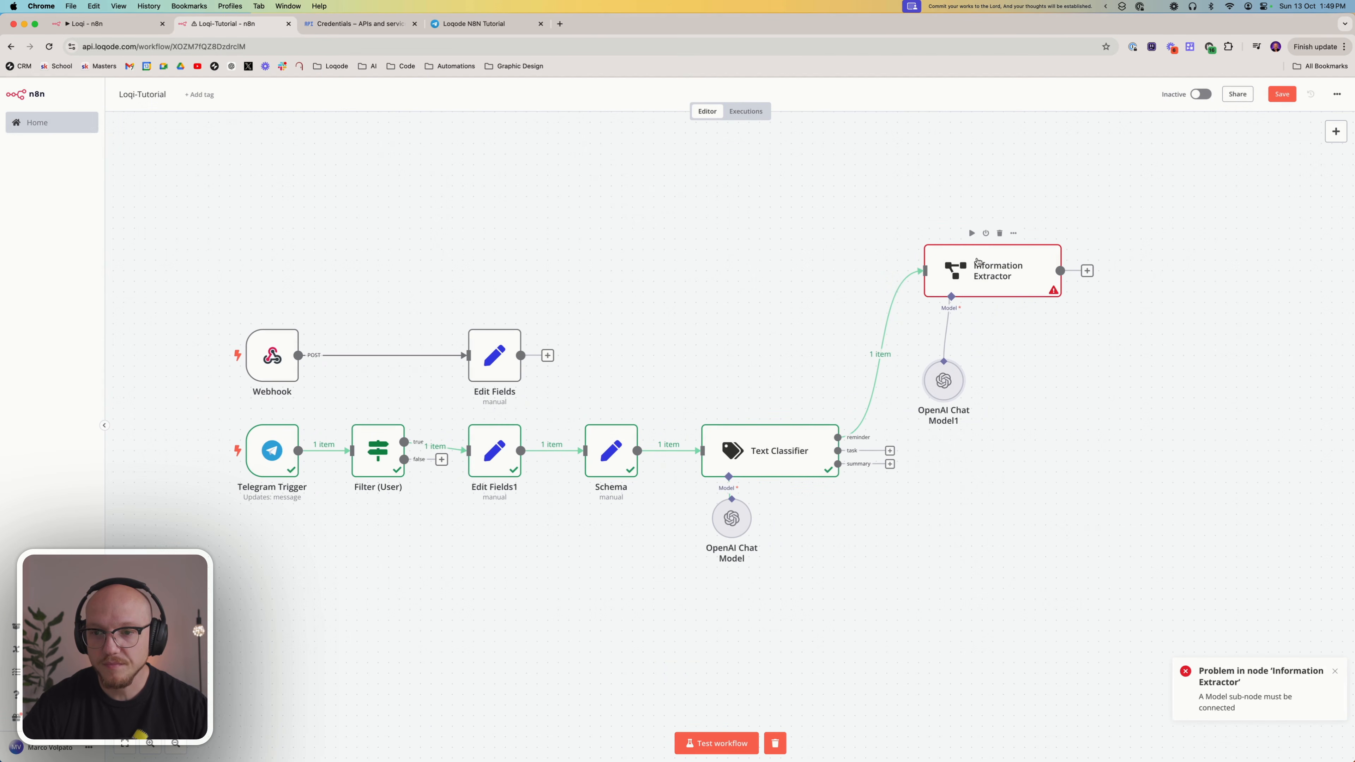
click(970, 233)
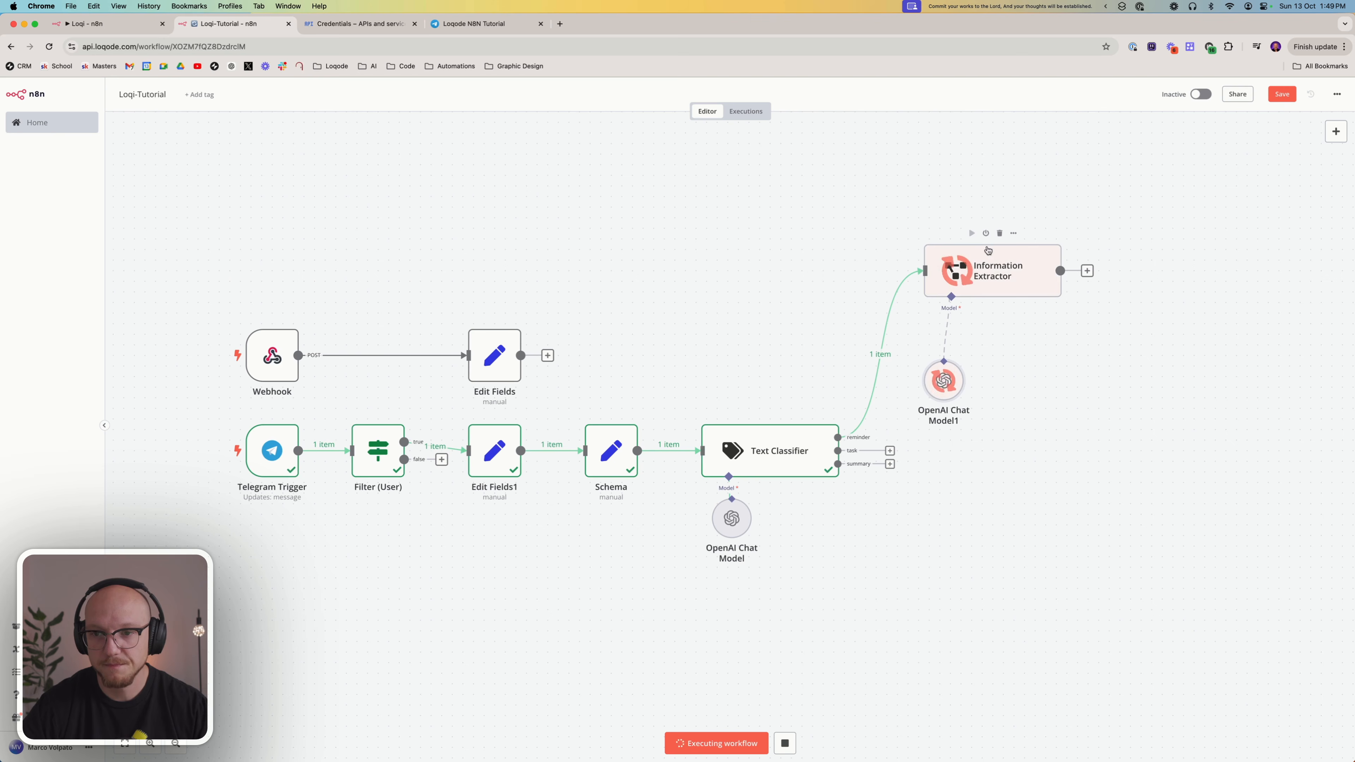
double_click(1005, 273)
triple_click(963, 189)
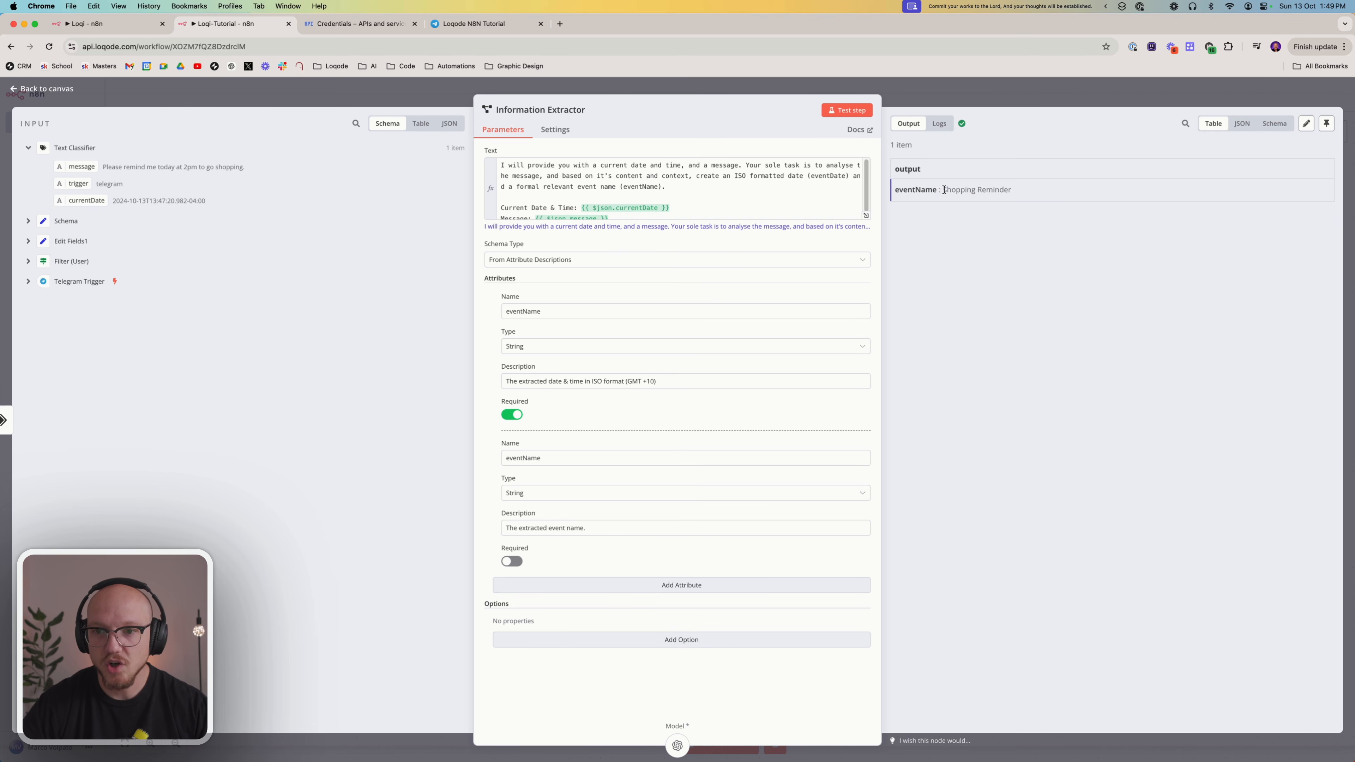
drag(943, 189, 1016, 187)
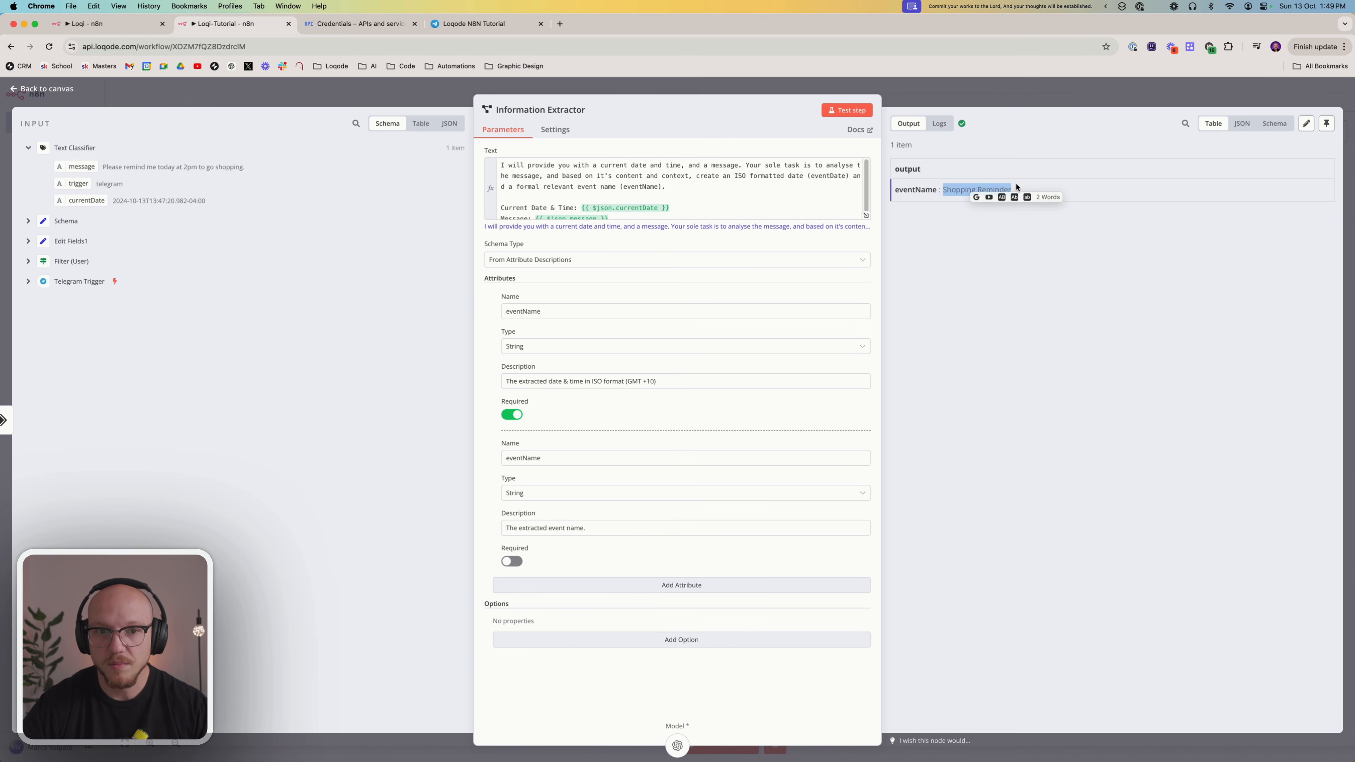
click(755, 244)
Make the Information Extractor's second attribute required and test the node again
scroll(772, 203, down, 1)
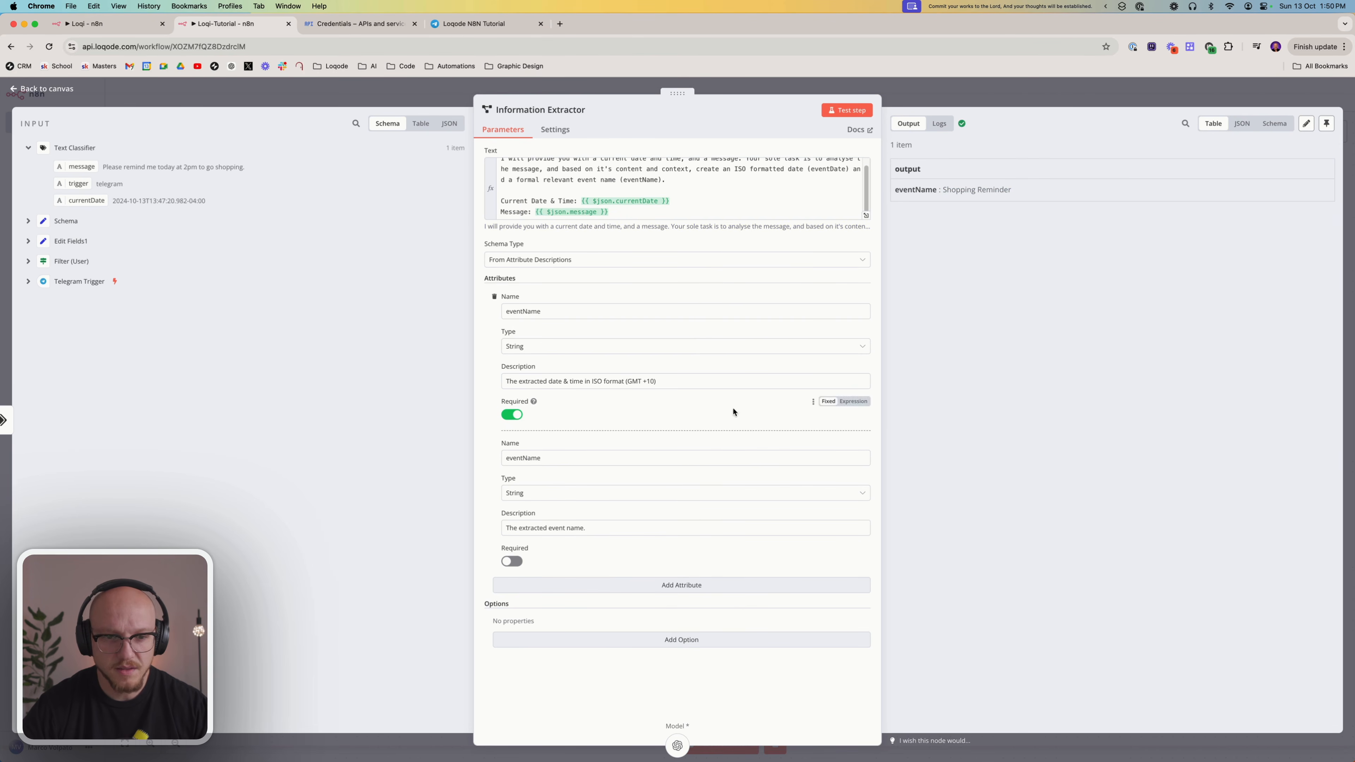
click(512, 562)
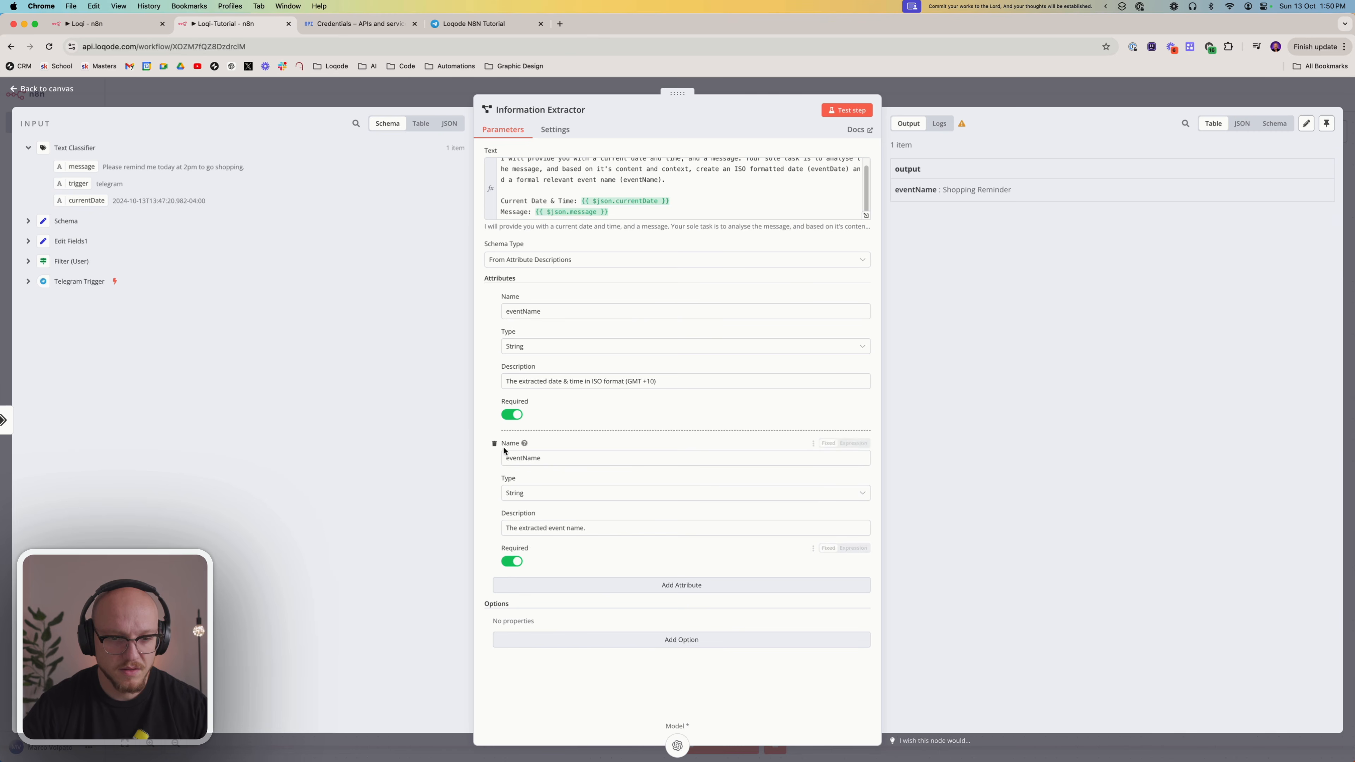
scroll(633, 183, up, 1)
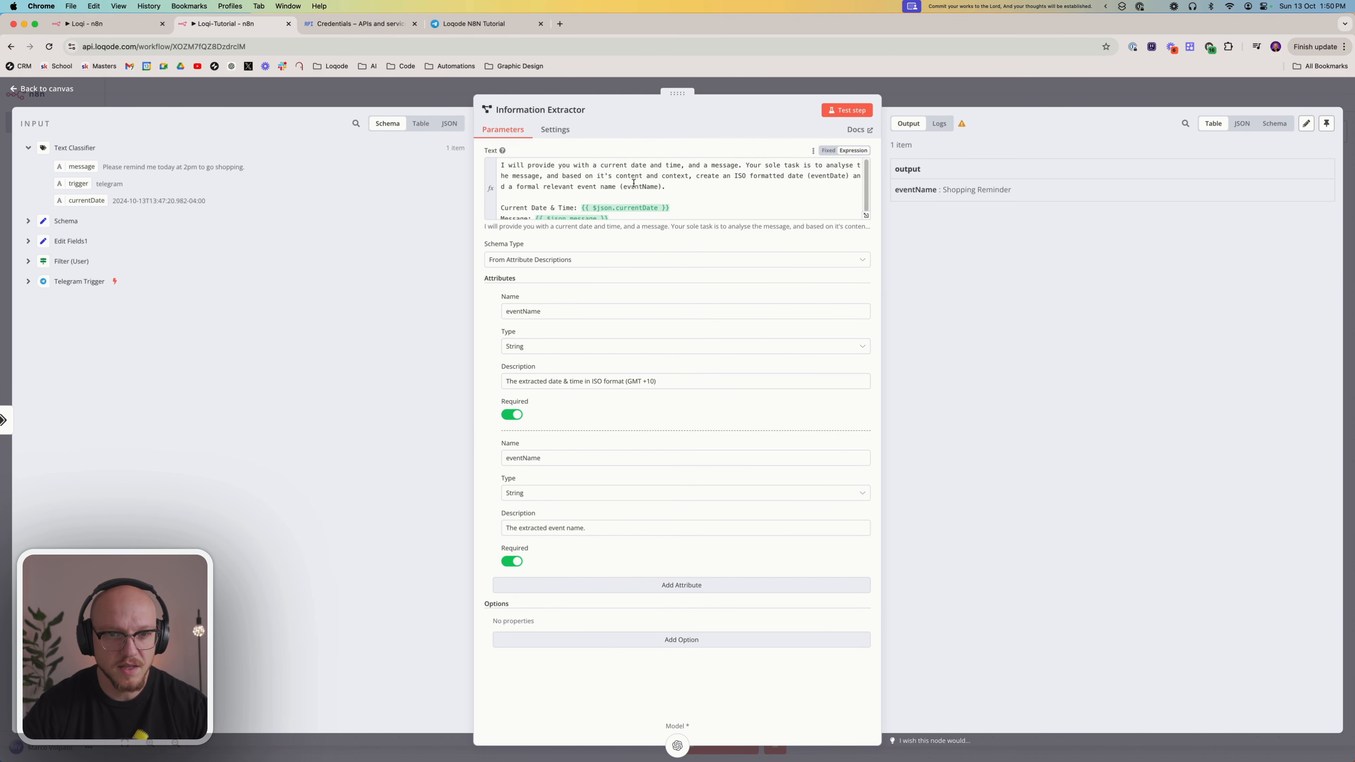
click(694, 190)
click(845, 110)
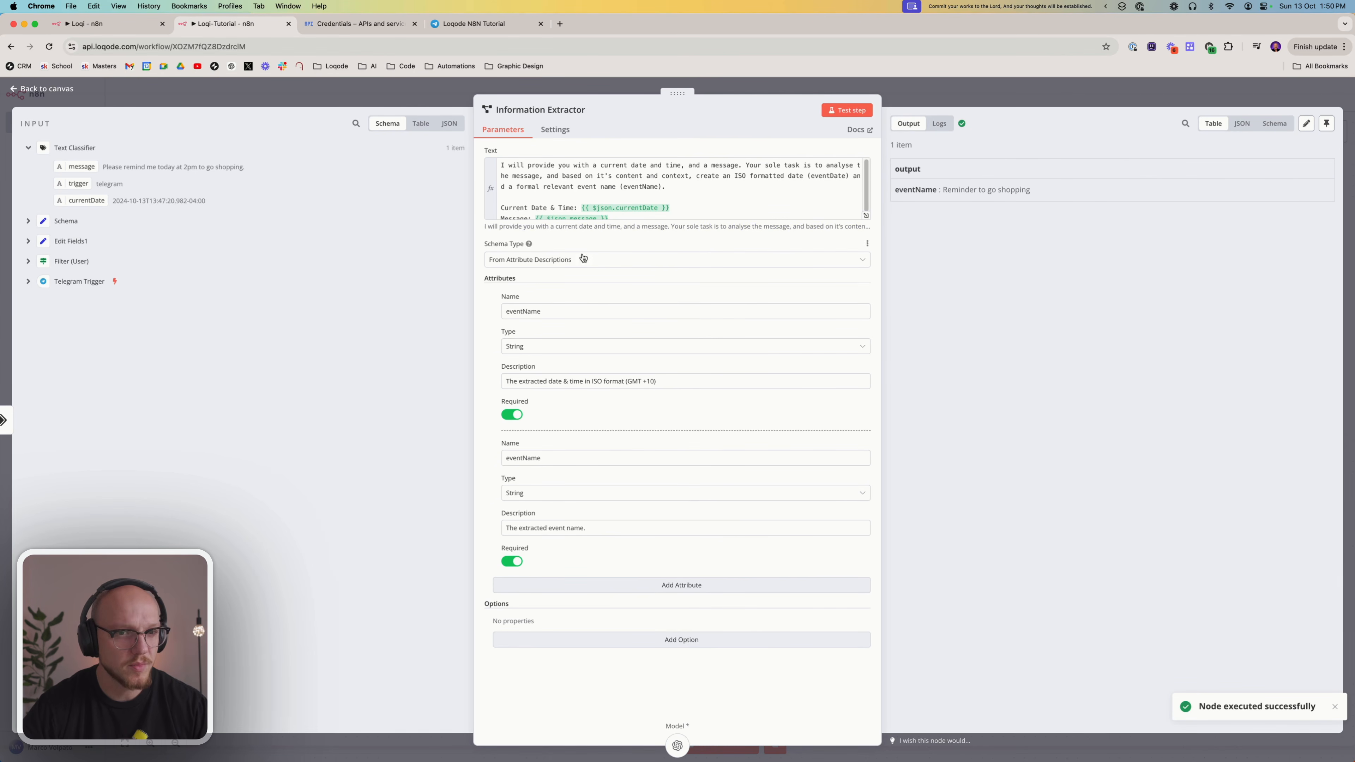
Rename the Information Extractor's first attribute to eventDate and compare it with Loqi's Extract (Reminder) node
scroll(604, 194, down, 1)
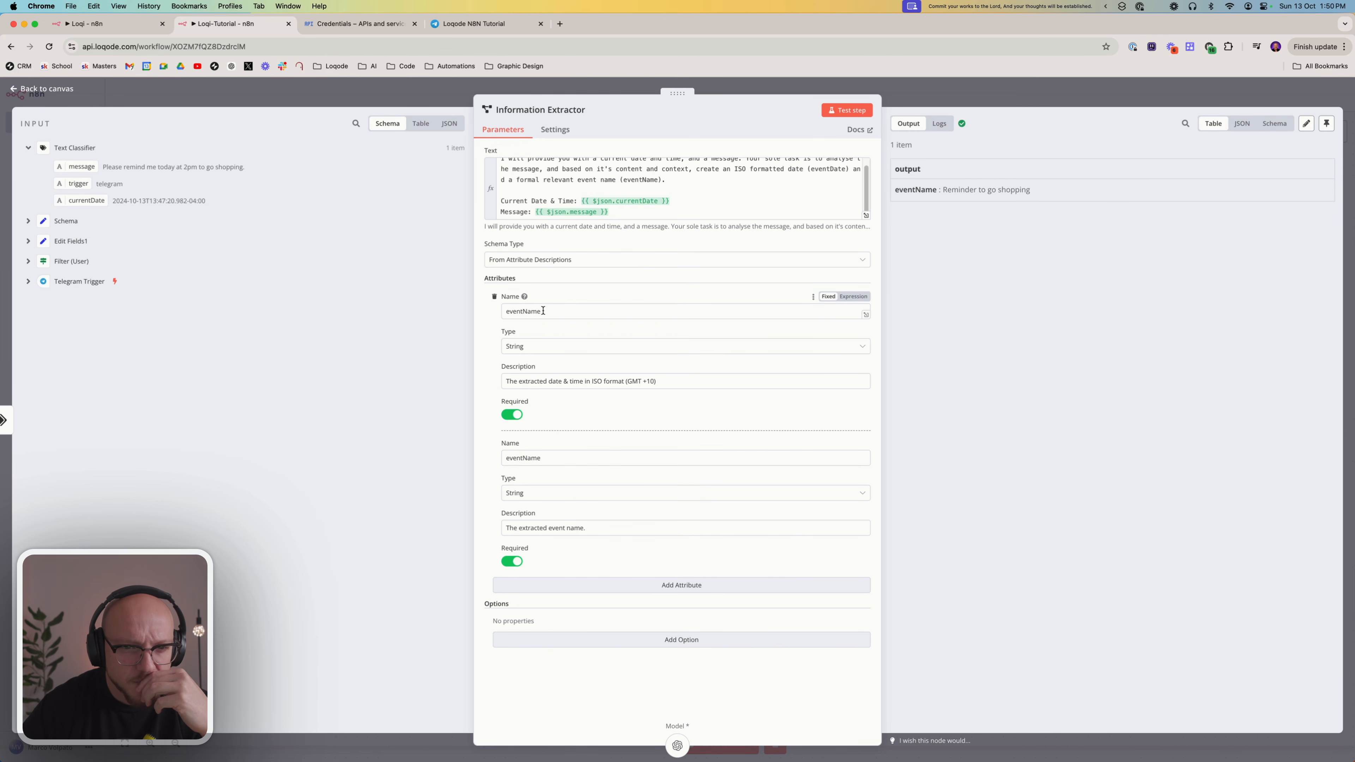
drag(542, 310, 526, 314)
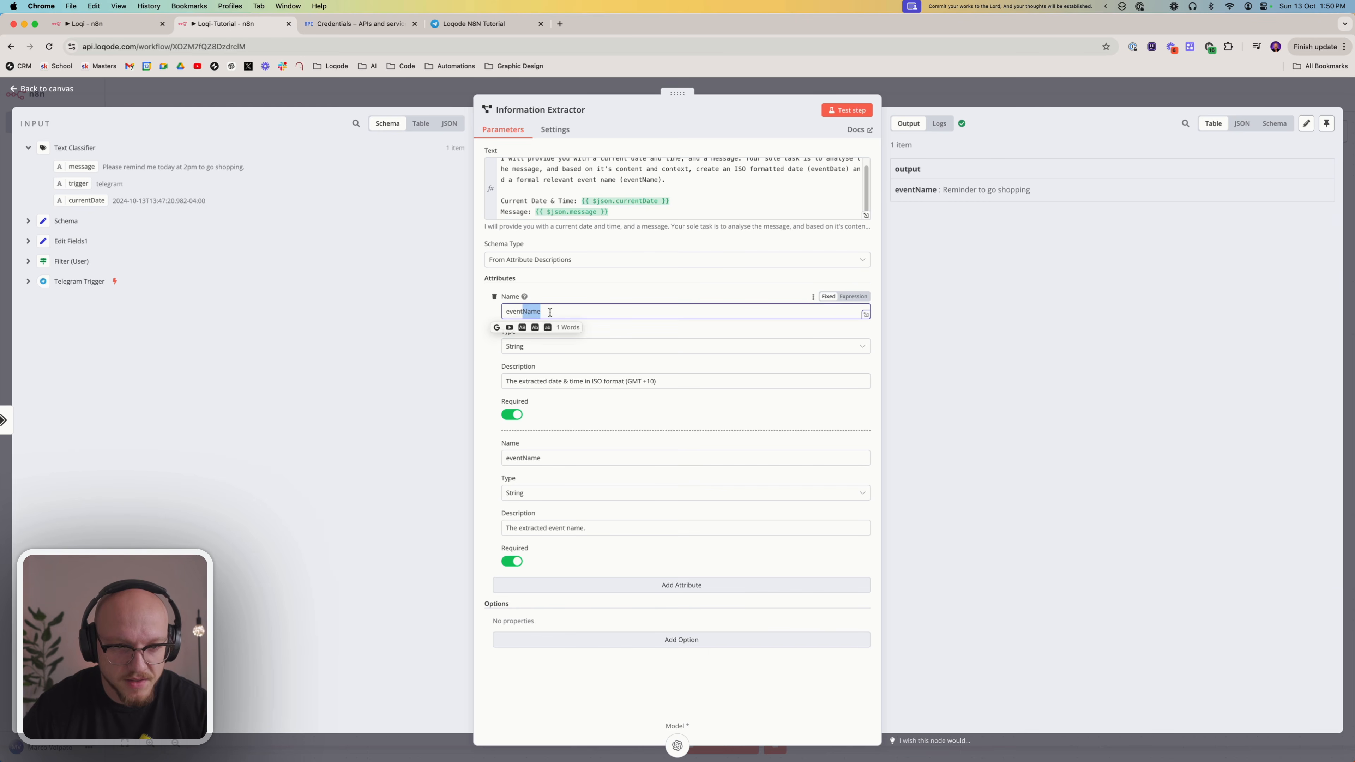
text(Dat)
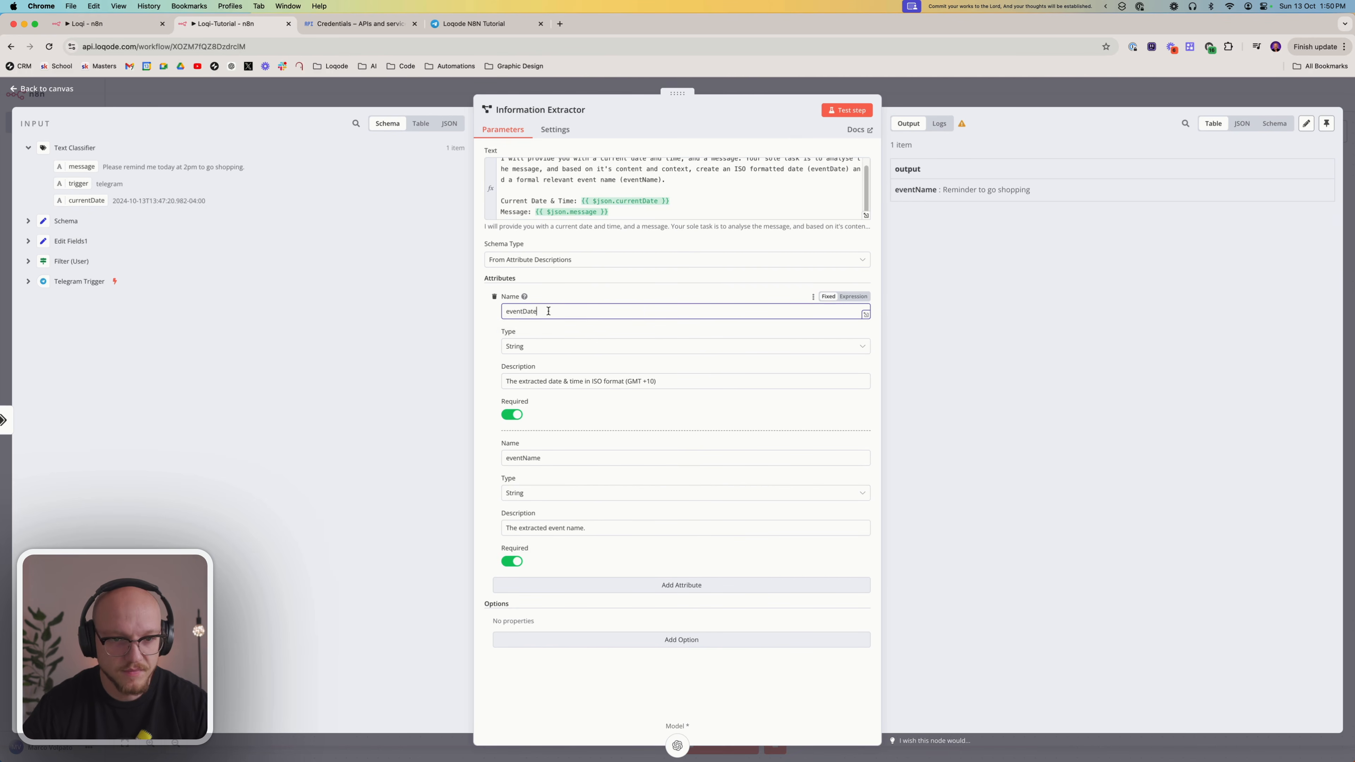
text(e)
click(123, 25)
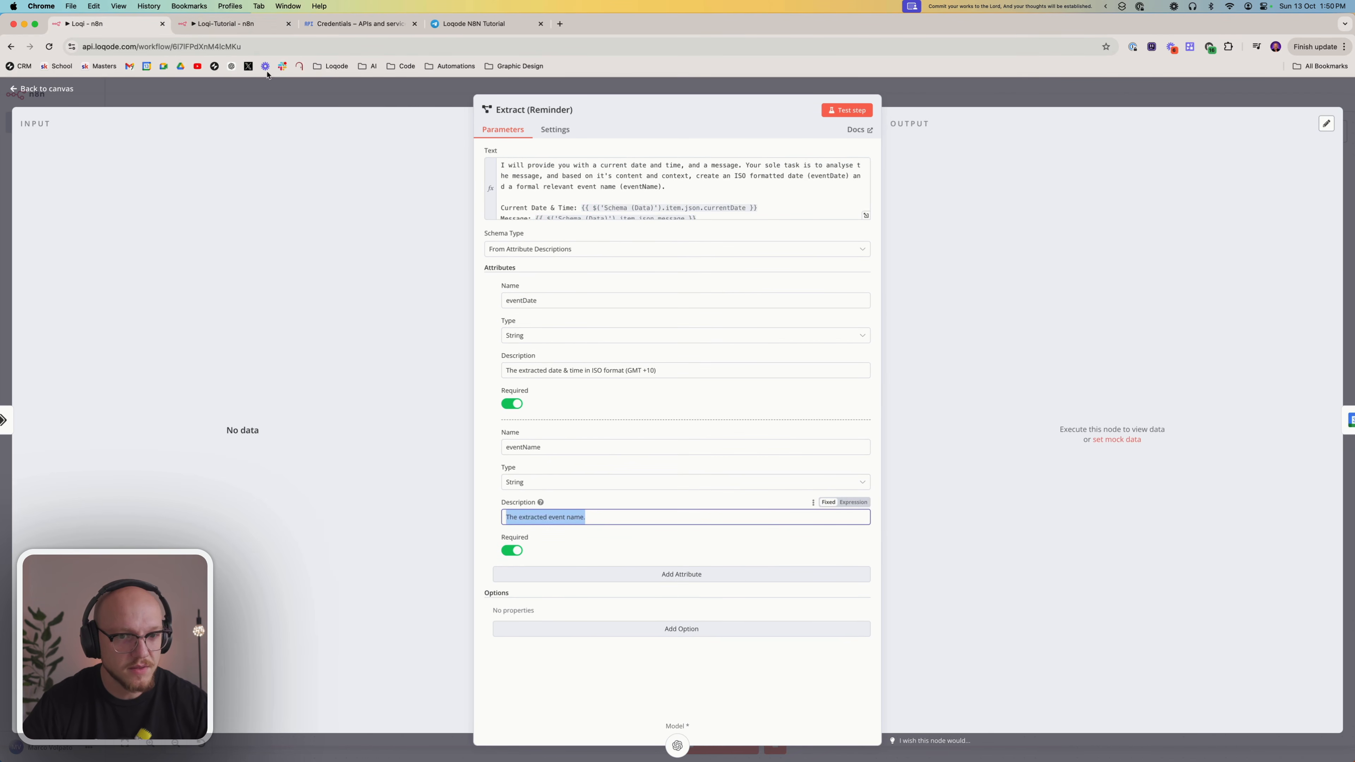
click(235, 24)
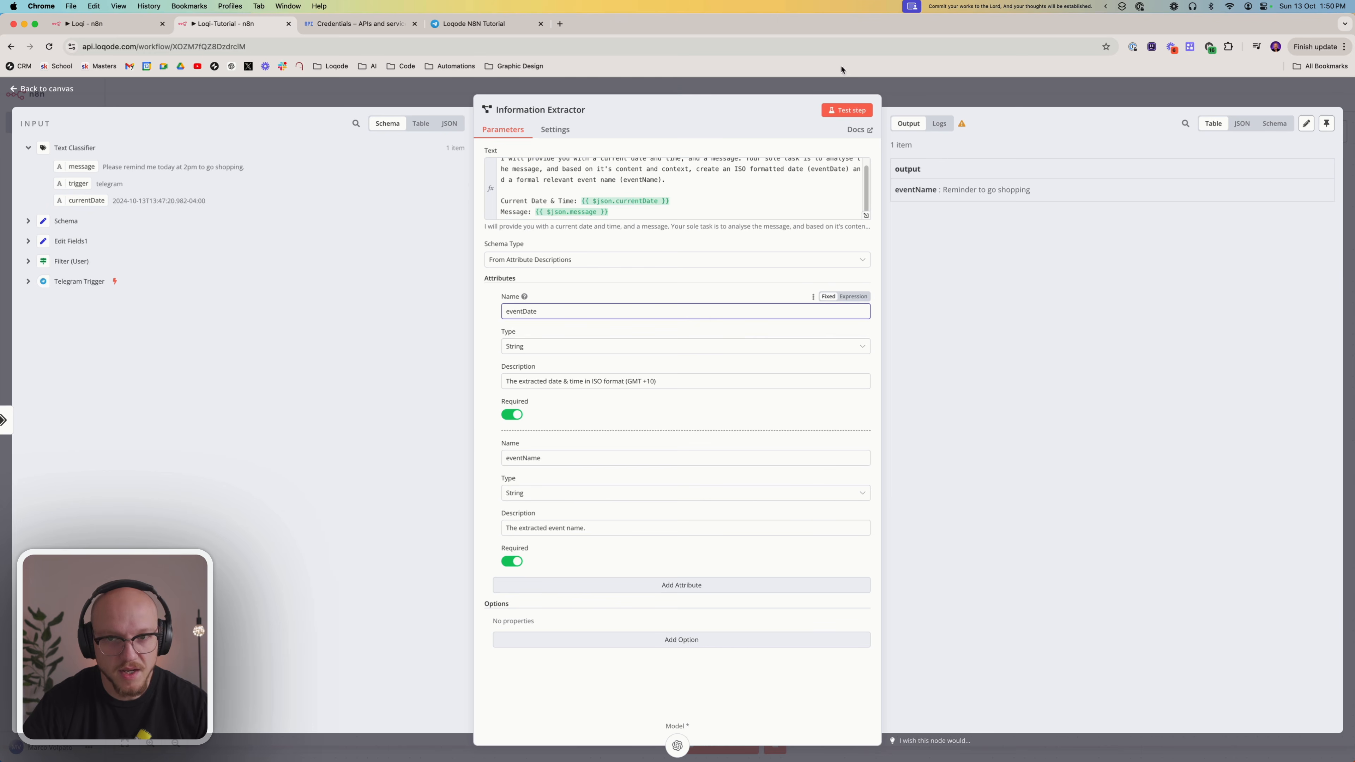
Retest the Information Extractor and check the hour in the extracted eventDate value
click(847, 110)
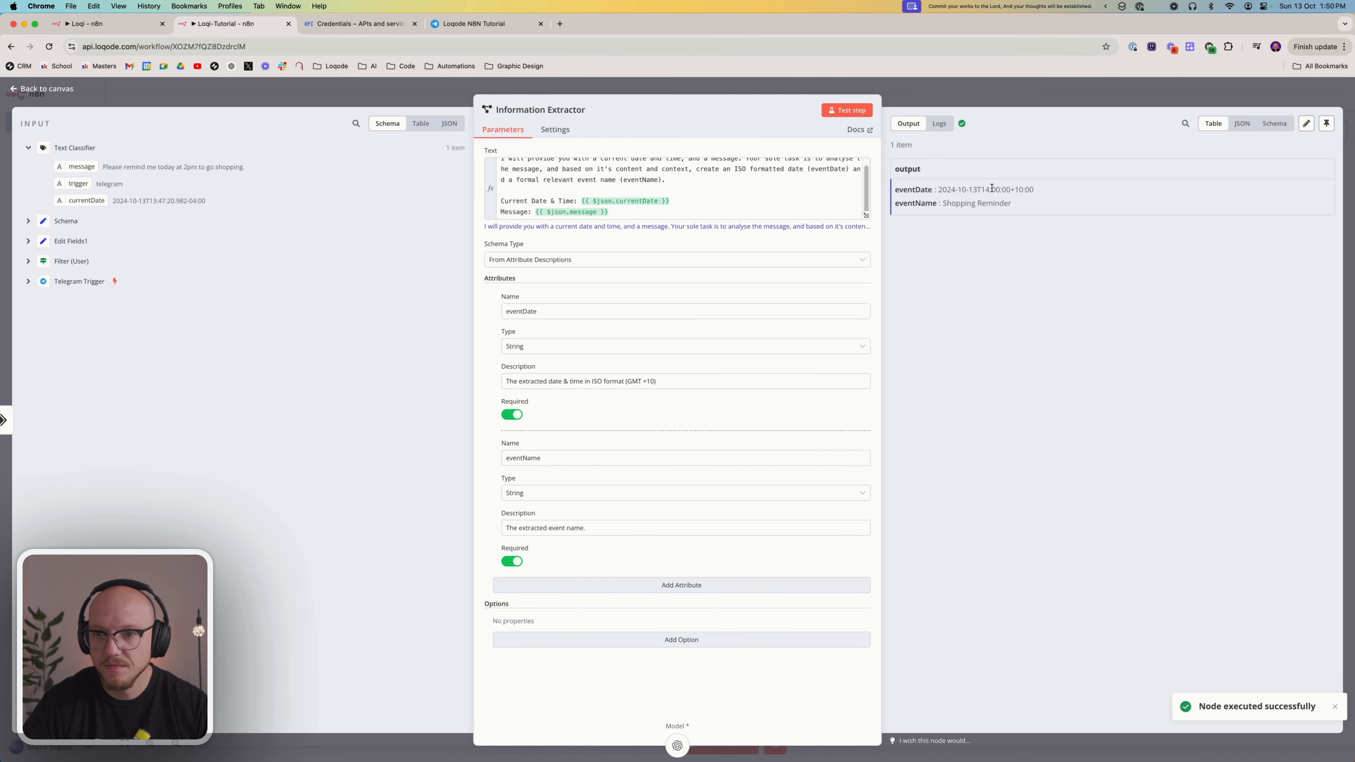
drag(989, 189, 983, 189)
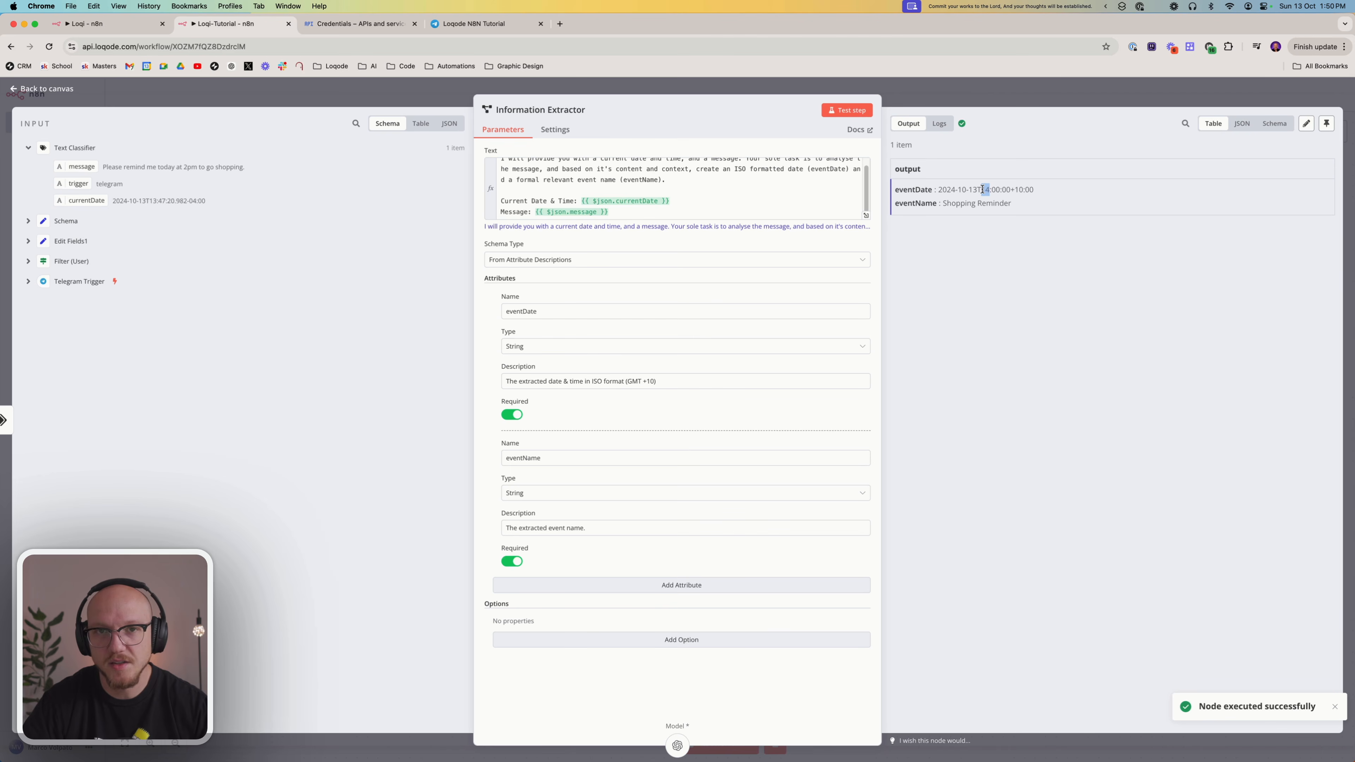
click(969, 191)
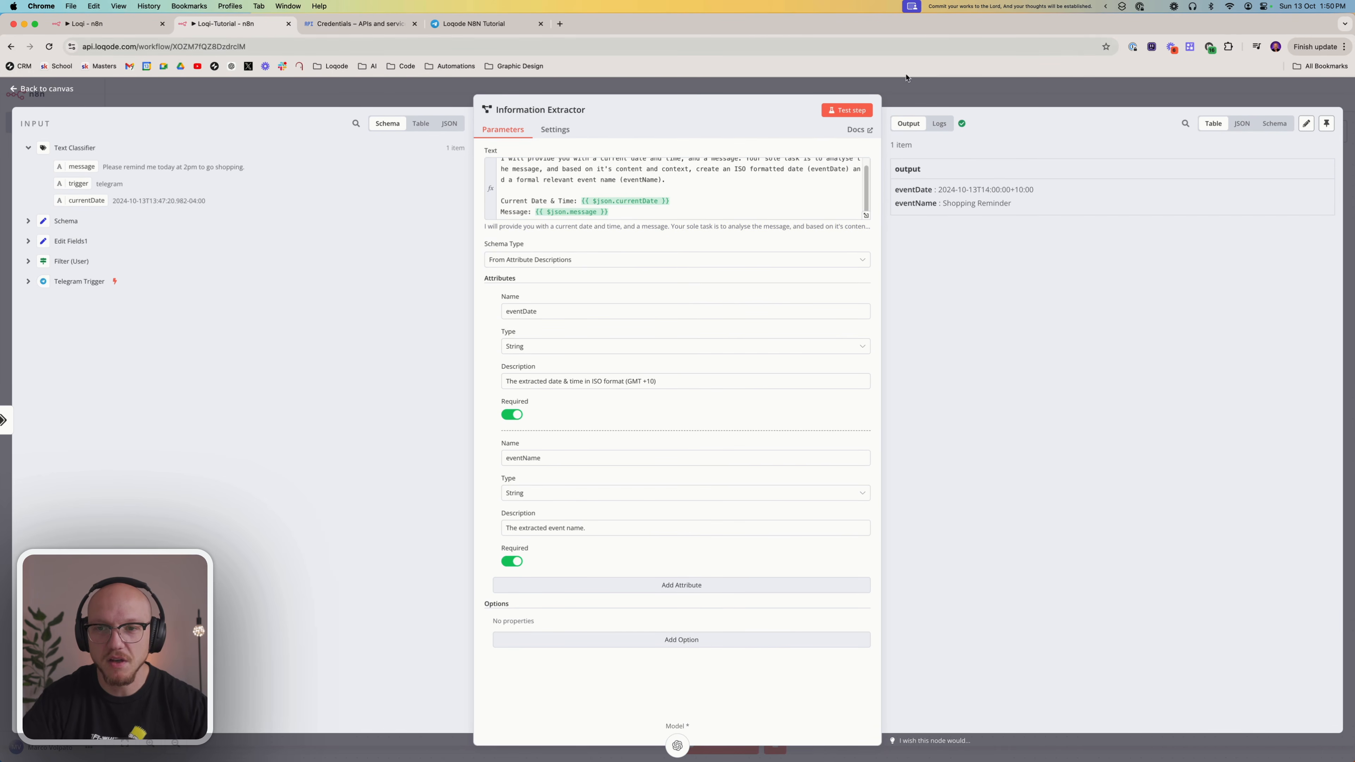
Return to the canvas and move the OpenAI Chat Model1 node closer beneath the Information Extractor
click(927, 88)
drag(946, 378, 956, 336)
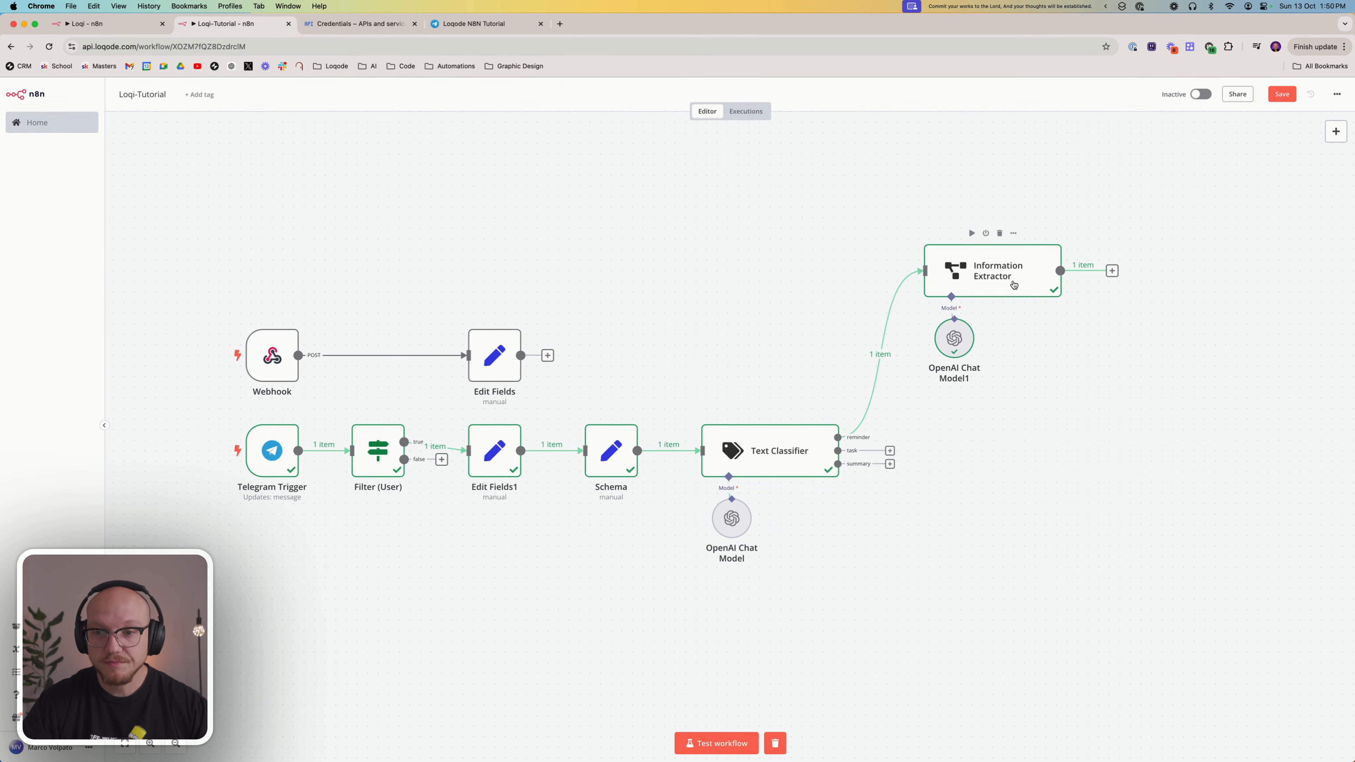
scroll(718, 352, right, 5)
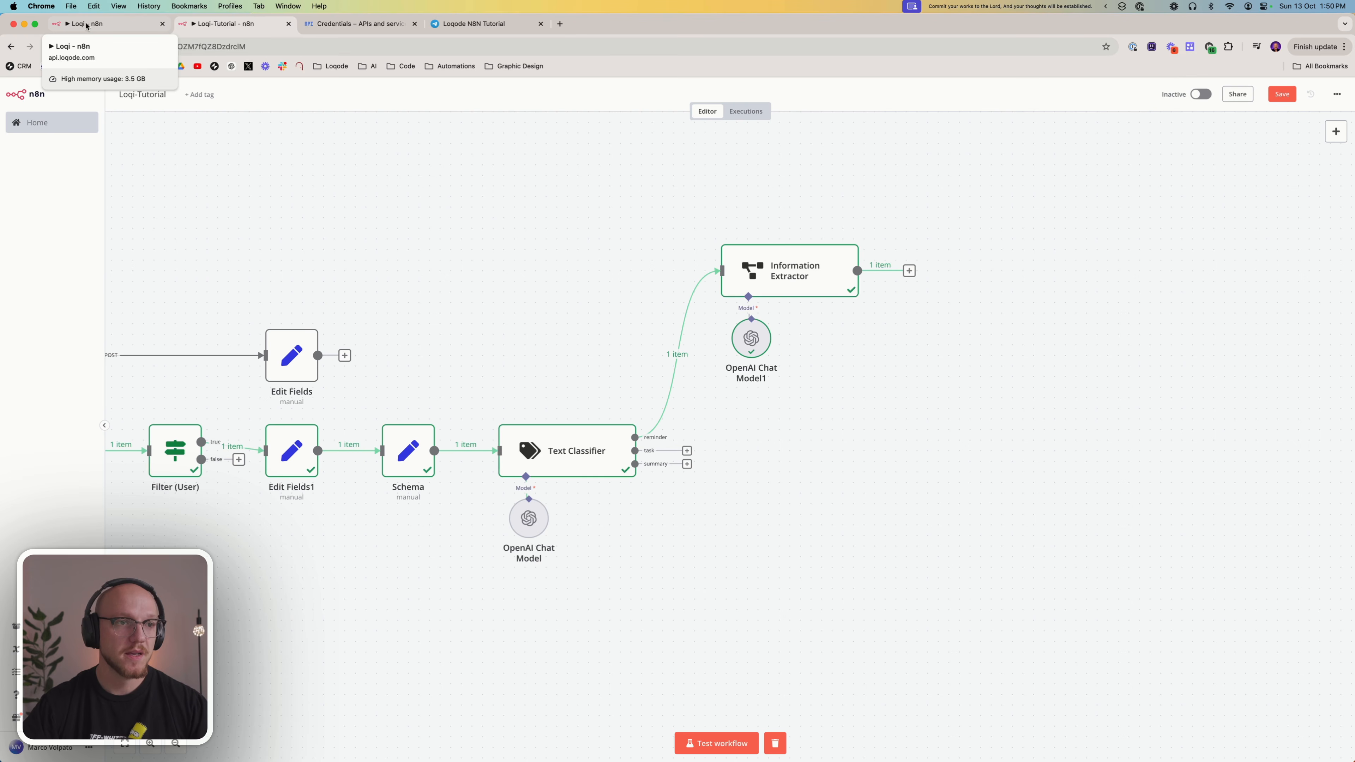
After reviewing Loqi's reminder branch, add a Google Calendar 'Create an event' node to Loqi-Tutorial and connect it after the Information Extractor
click(117, 24)
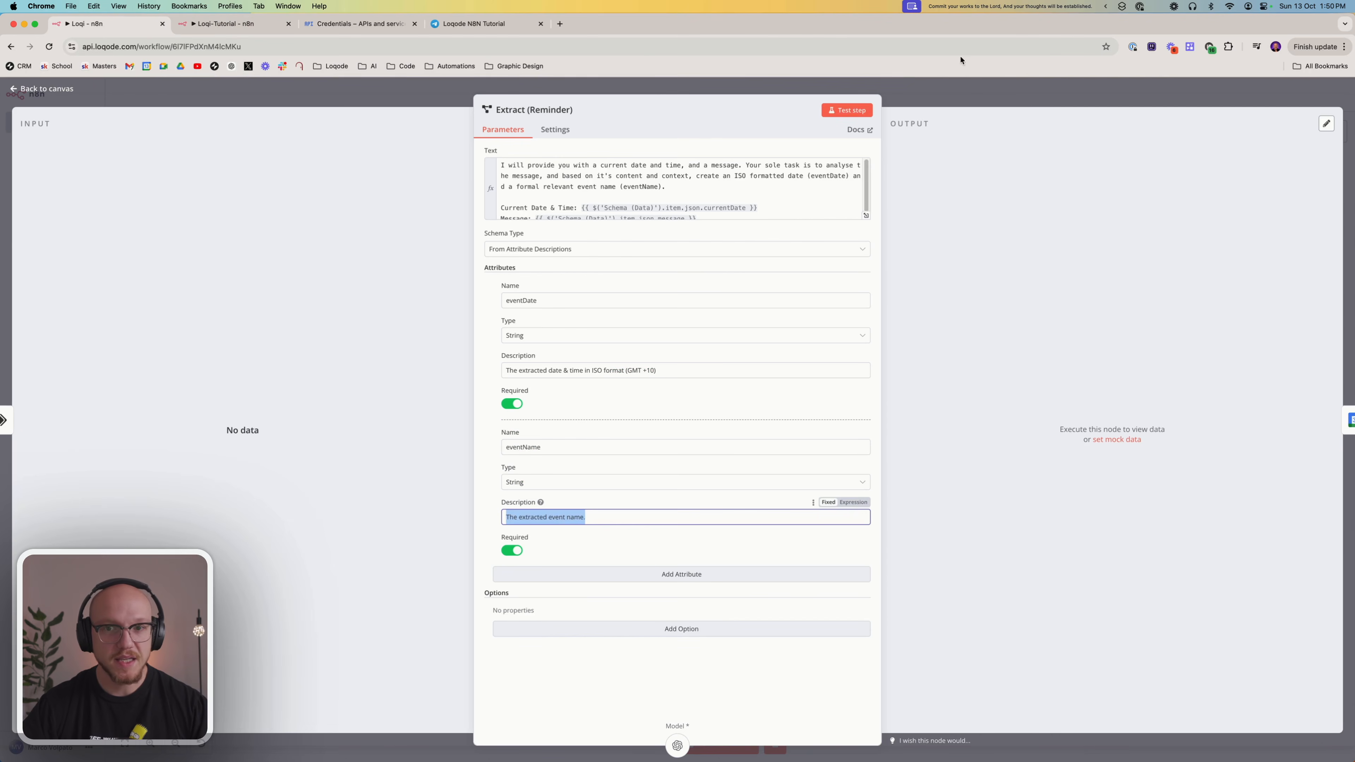
key(Escape)
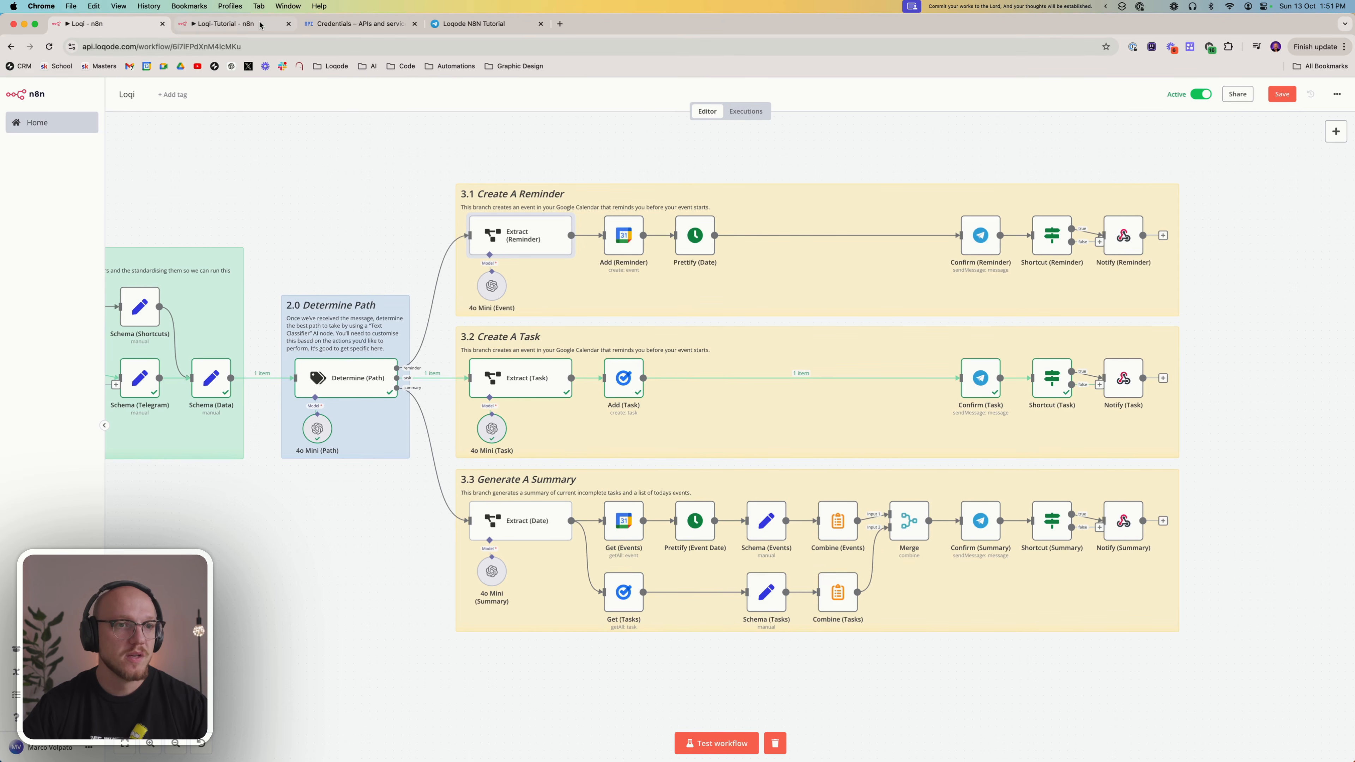
click(233, 25)
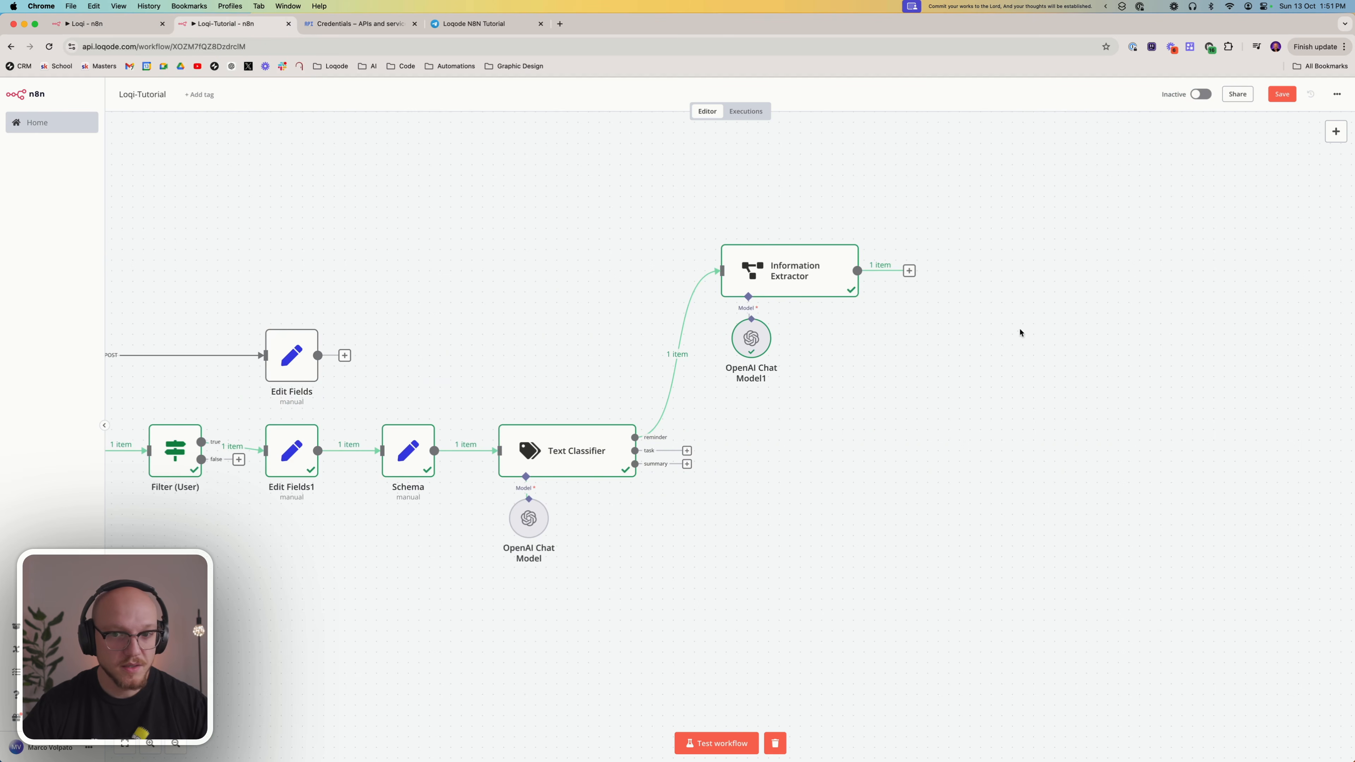
click(1335, 131)
text(cale)
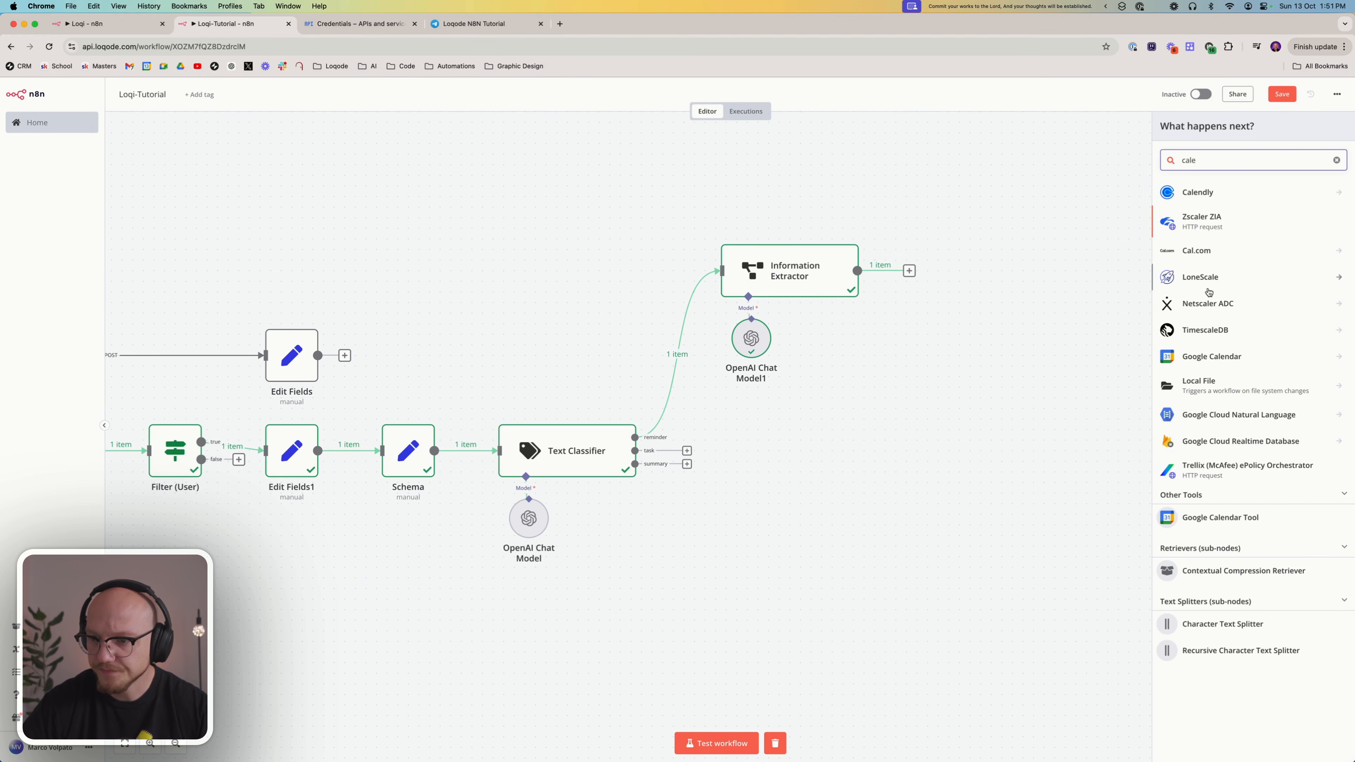
click(1260, 353)
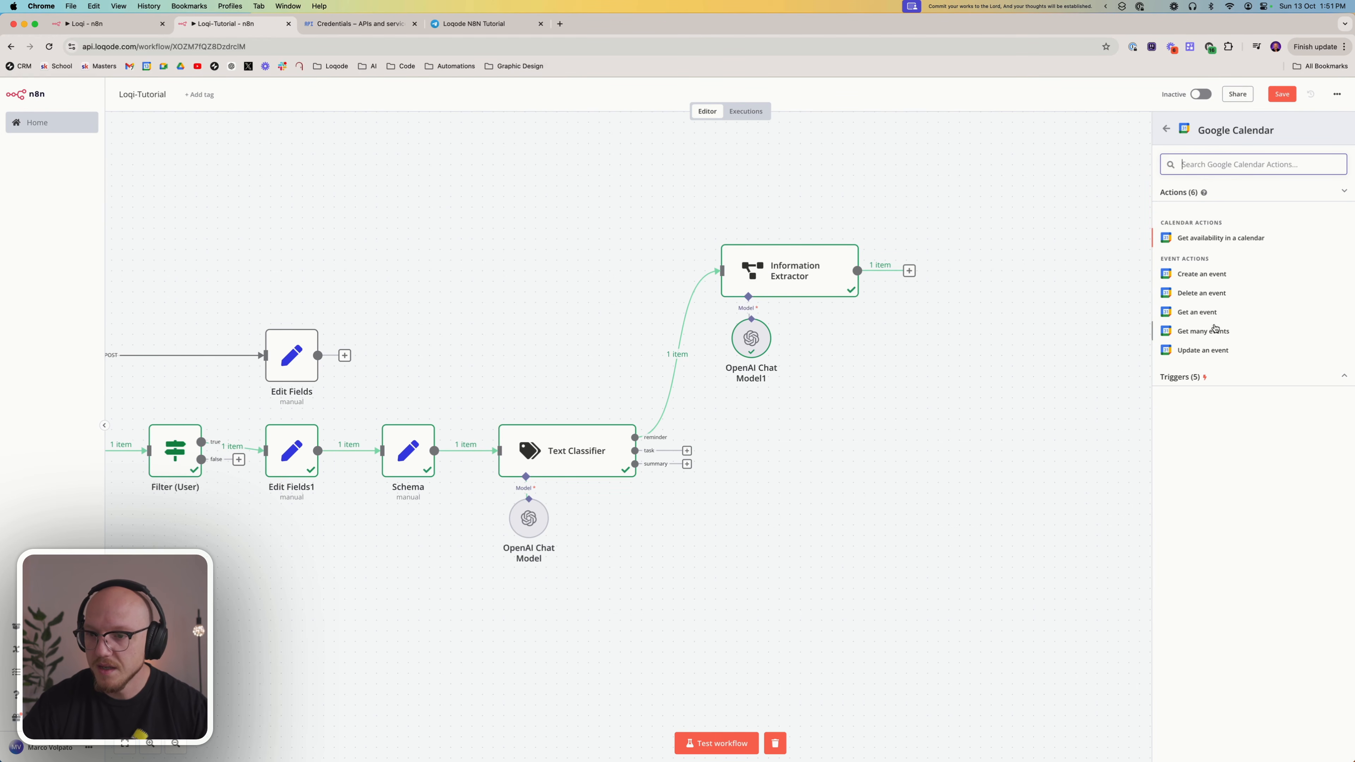
click(1209, 274)
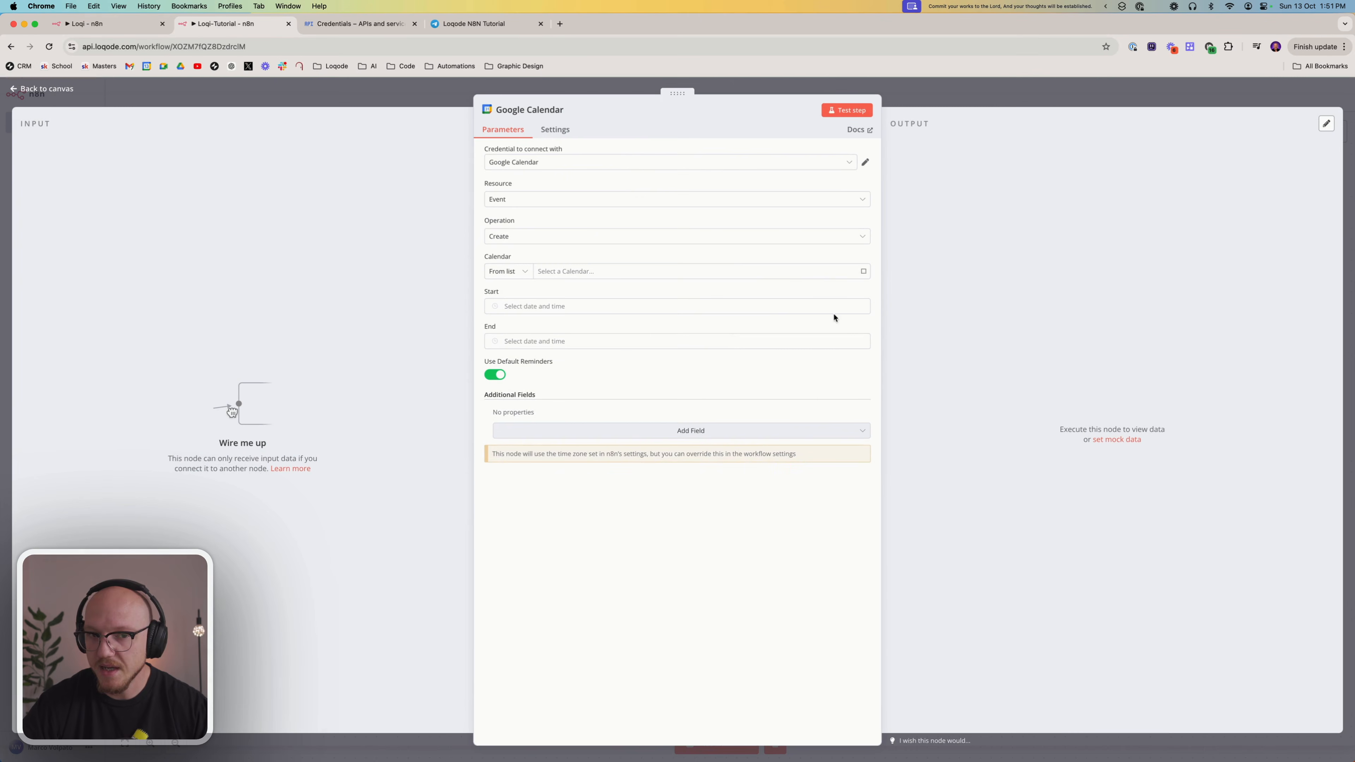
click(996, 104)
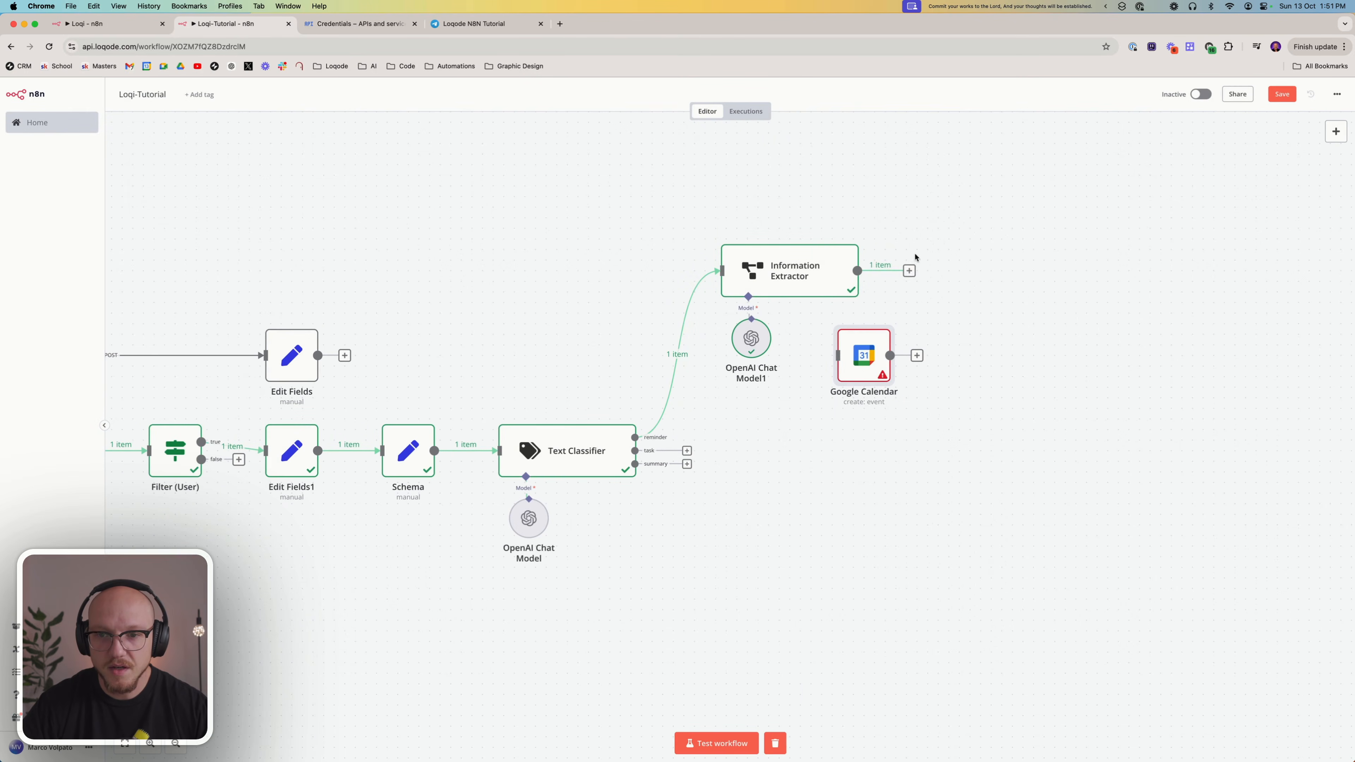
drag(910, 267, 941, 276)
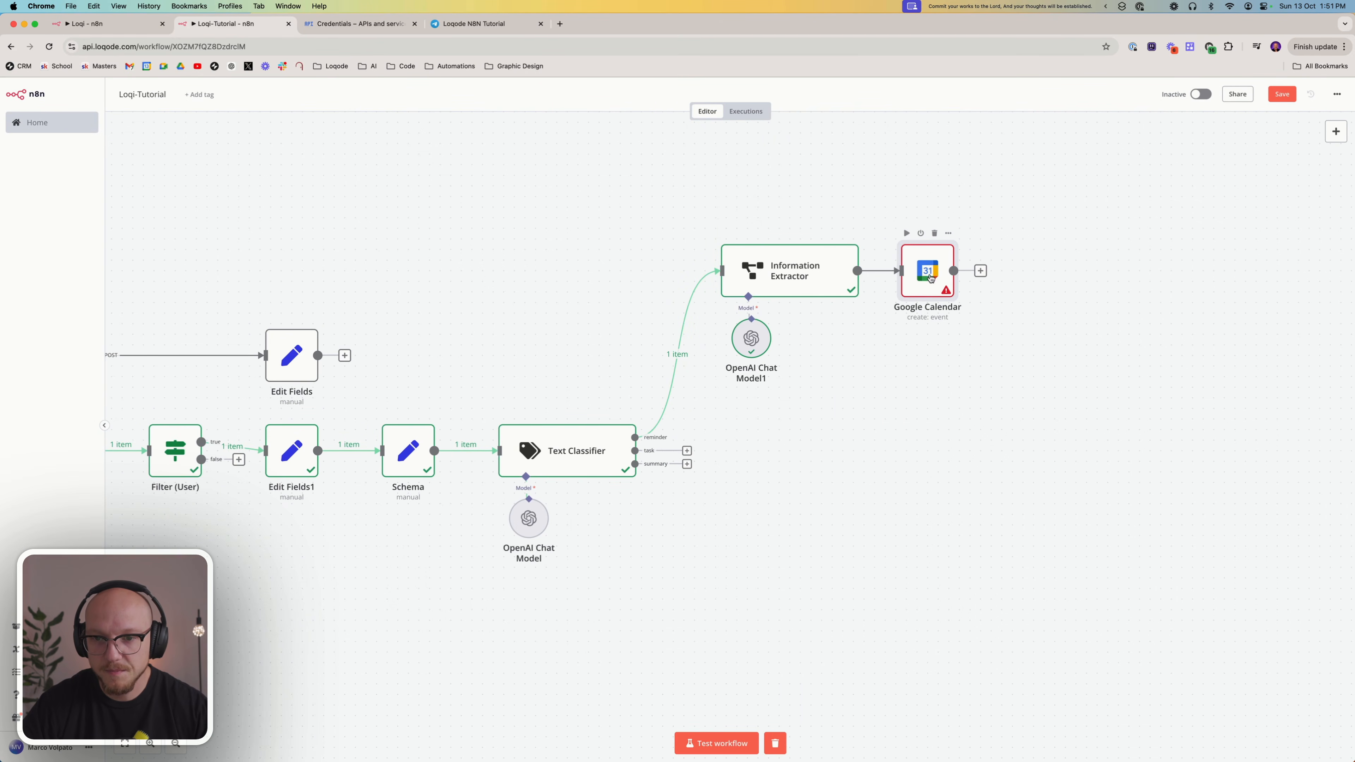
Review the Google Calendar node's existing credential, start a new one and copy its OAuth Redirect URL
double_click(941, 275)
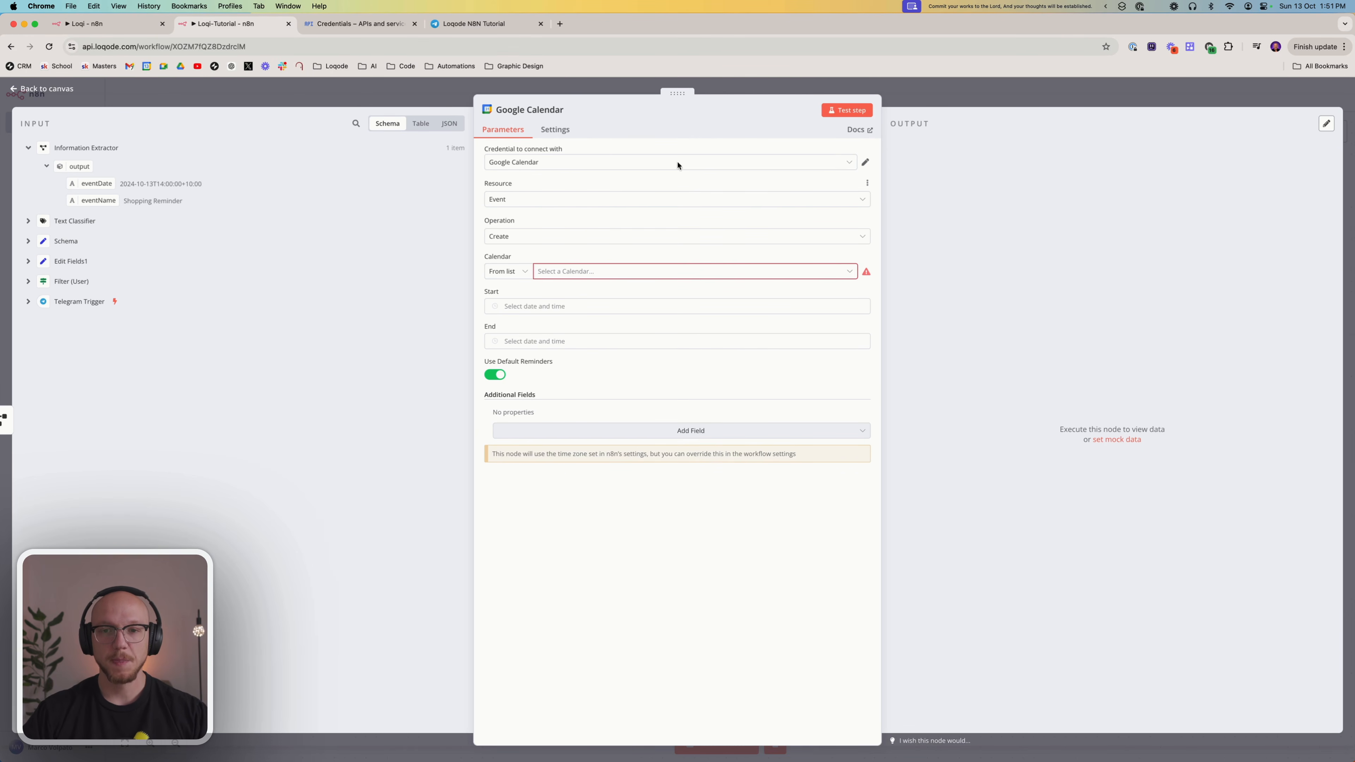
click(865, 163)
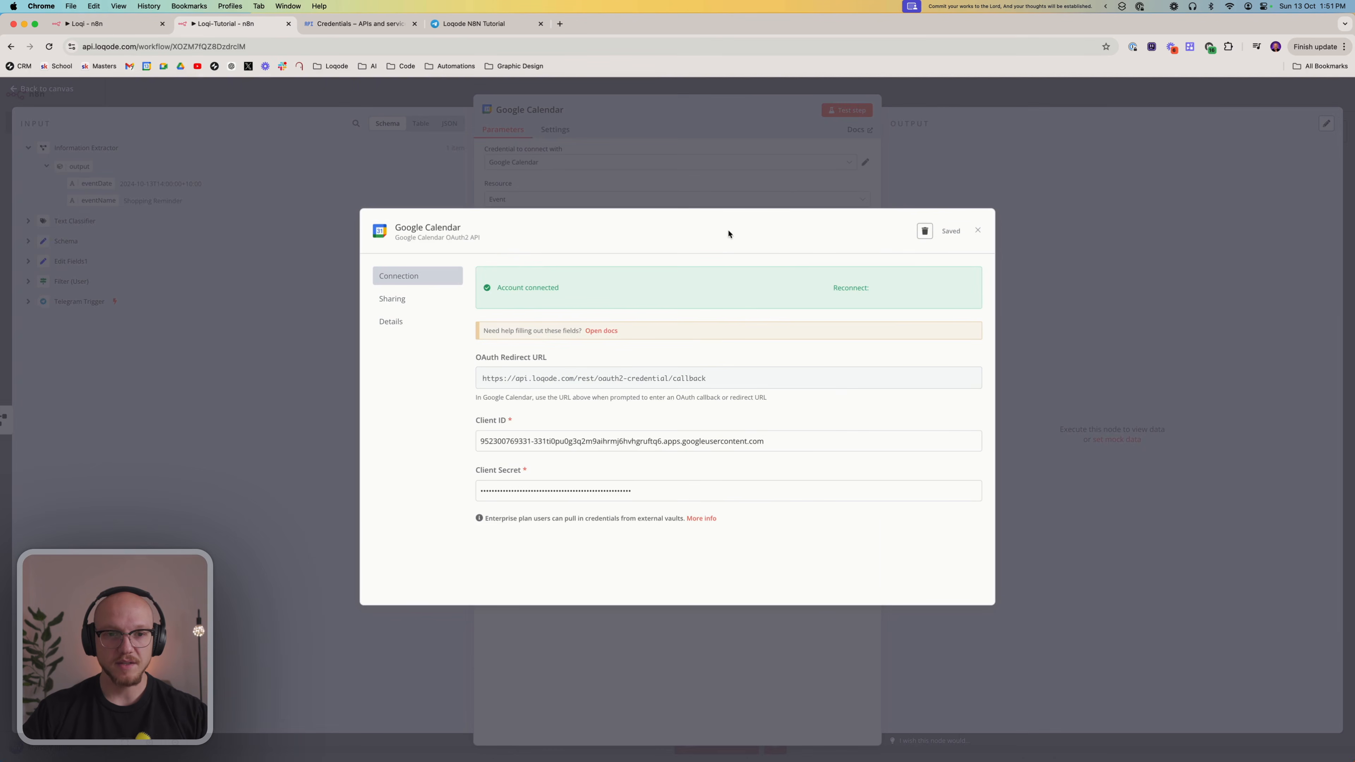
click(977, 230)
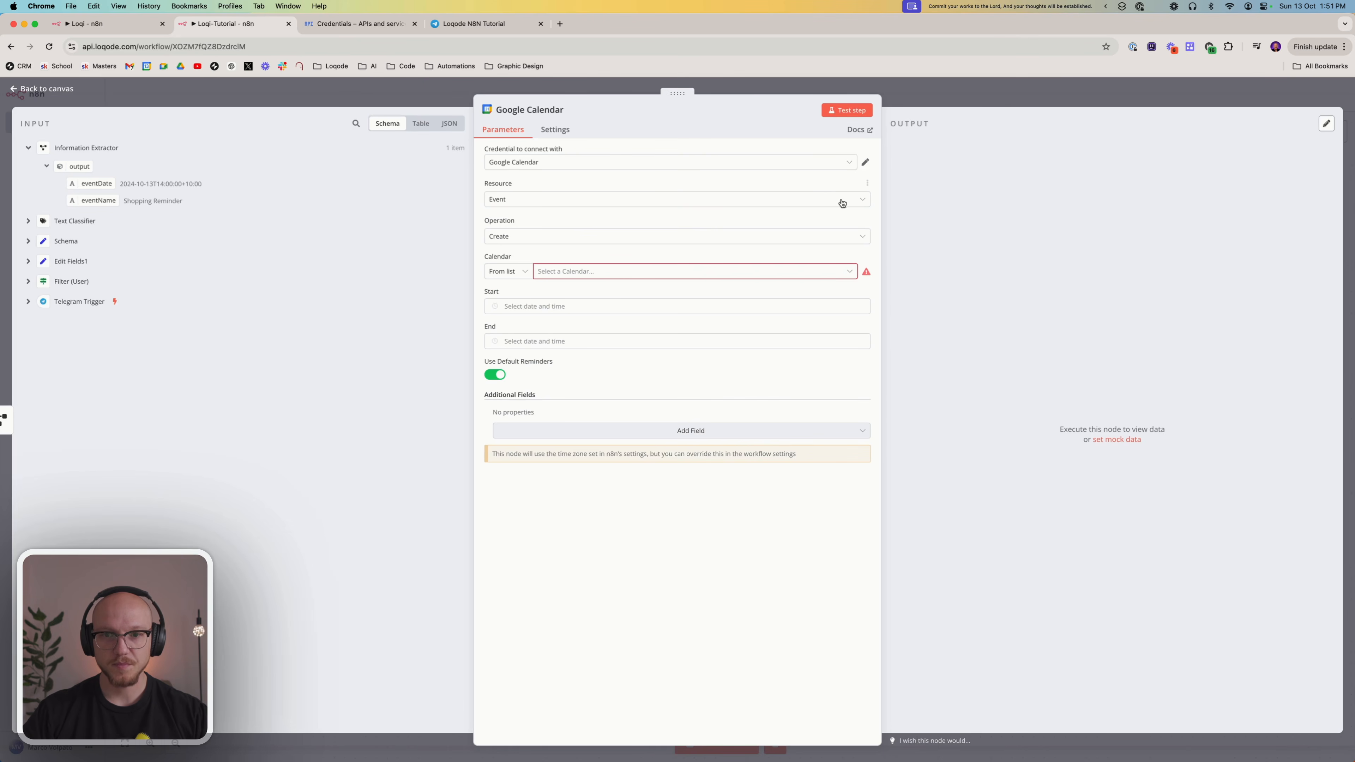
click(851, 164)
click(653, 220)
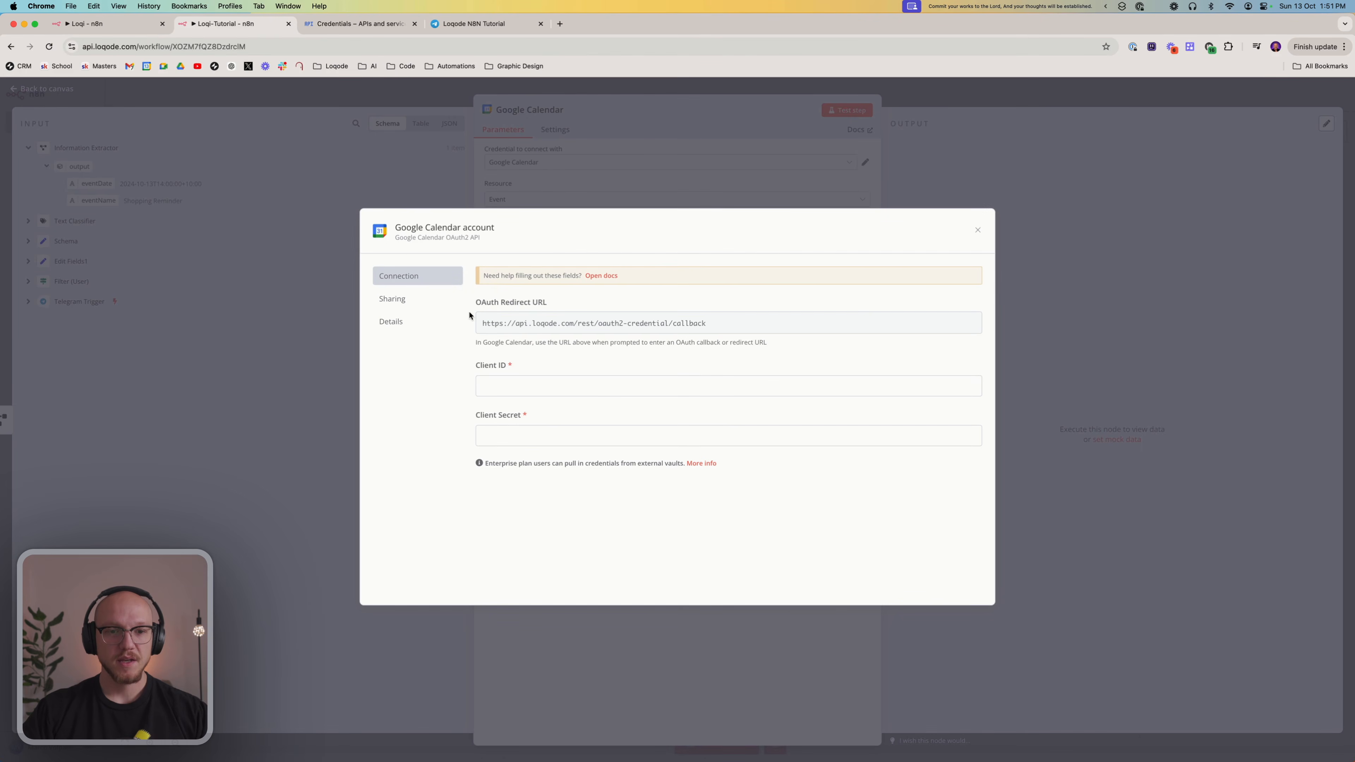
click(966, 325)
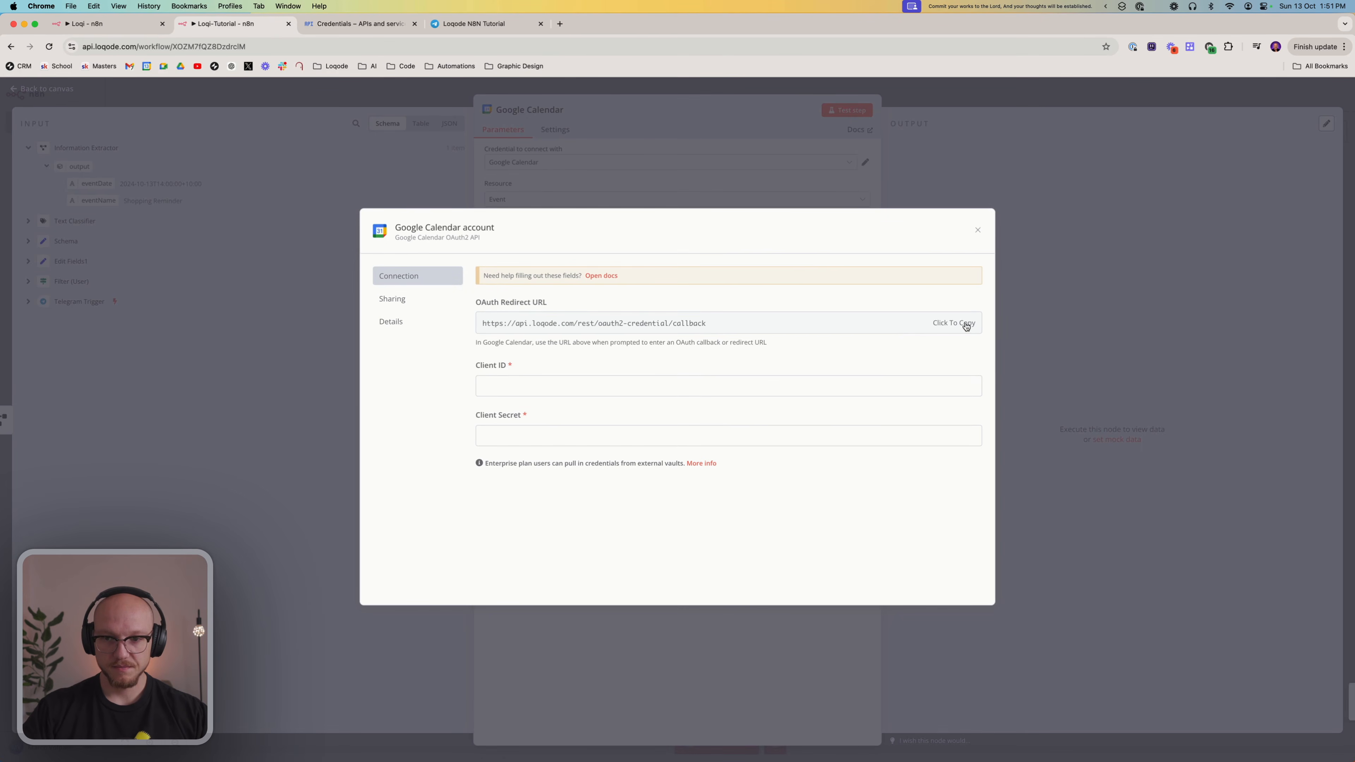
In Google Cloud, start a new OAuth client ID of type Web application and name it N8N-Tutorial-Delete
click(368, 25)
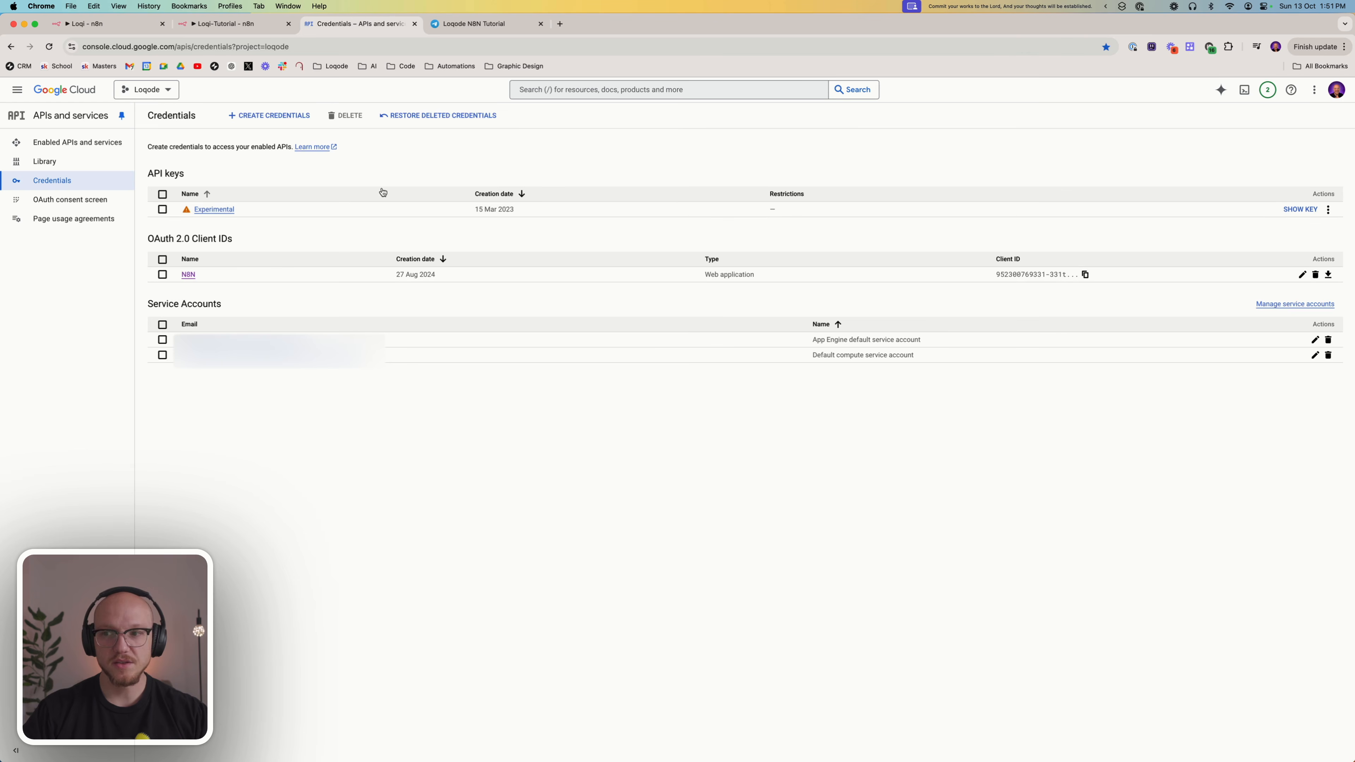
click(289, 117)
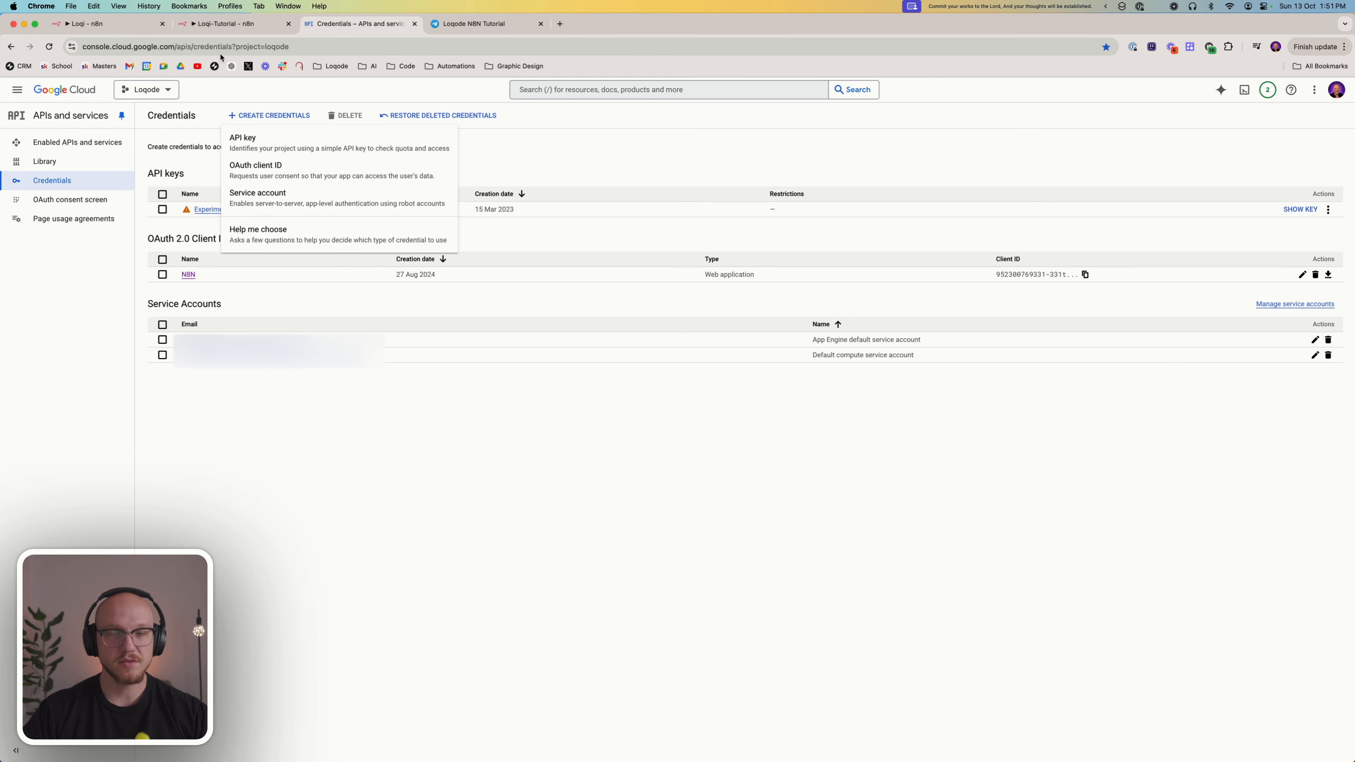
click(259, 168)
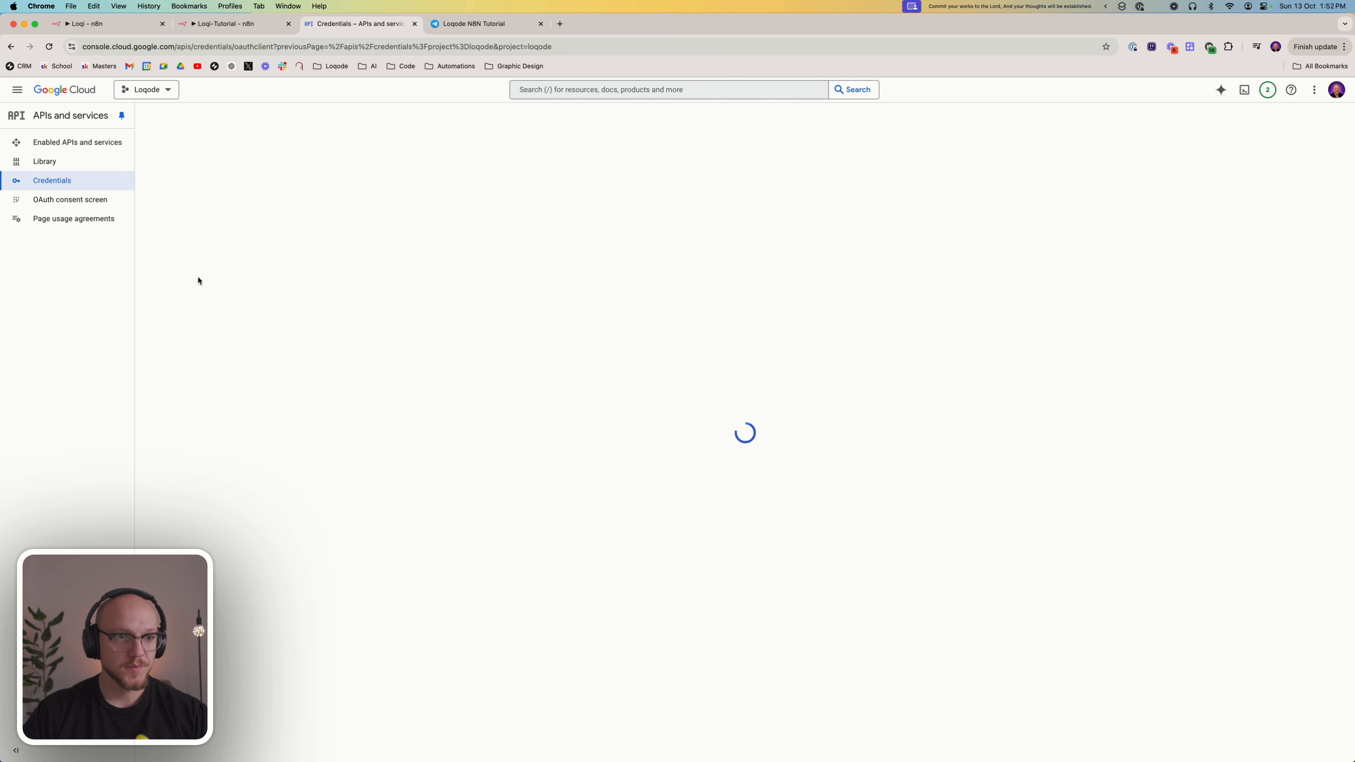
click(264, 199)
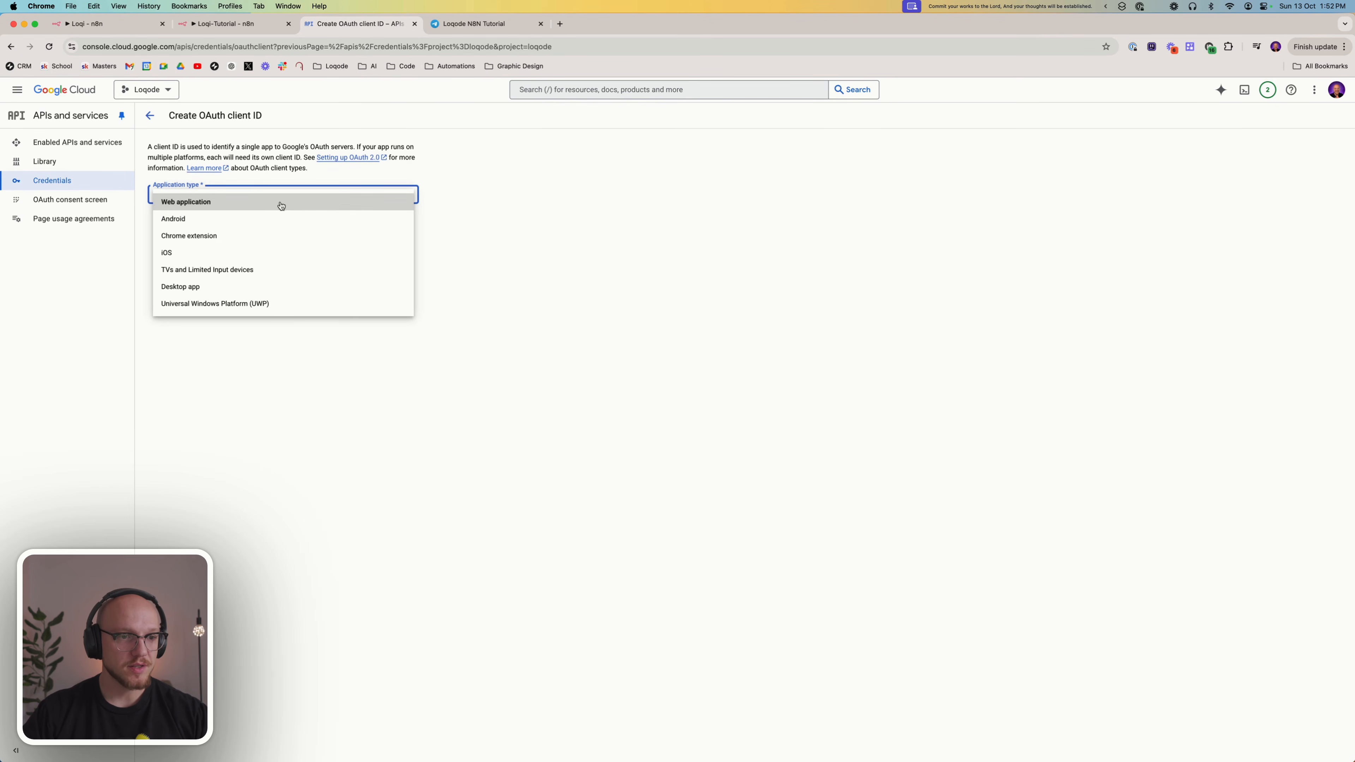
click(248, 208)
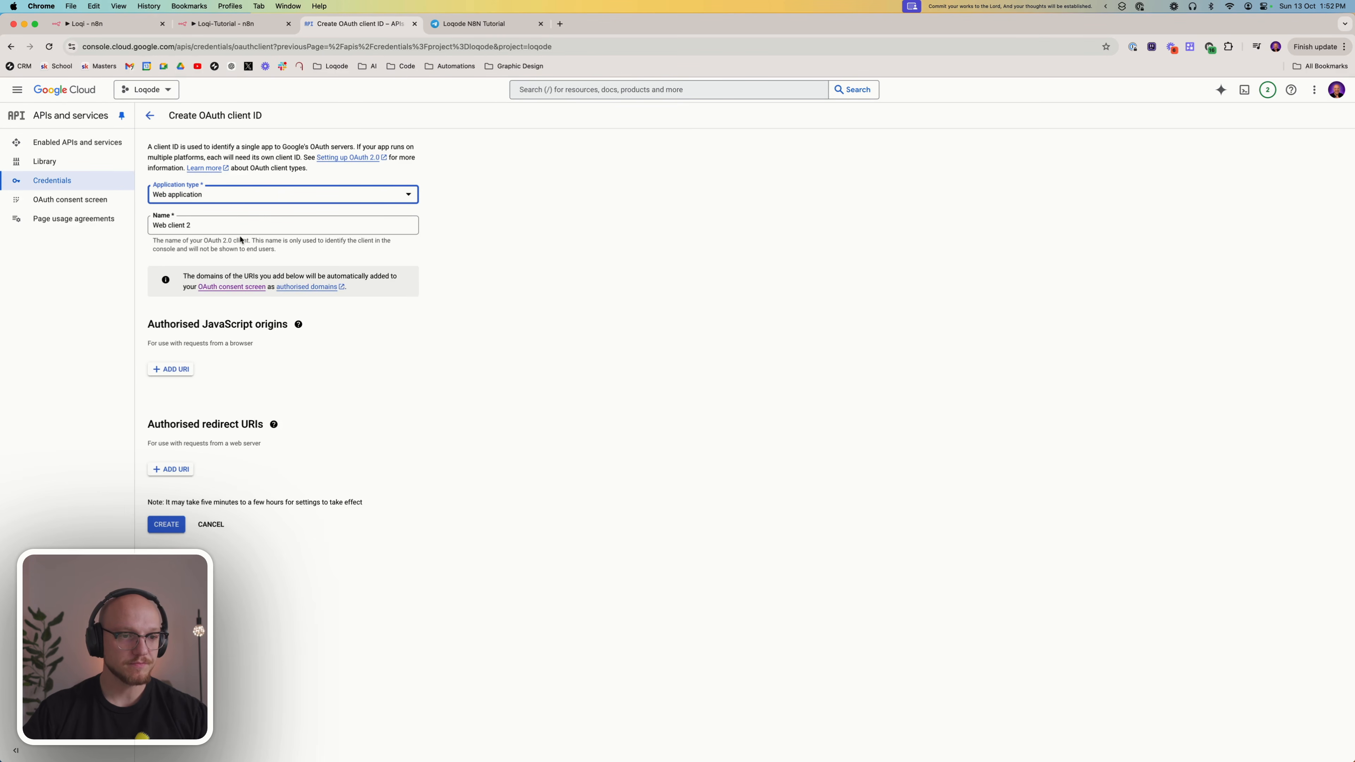
click(213, 226)
key(super+a)
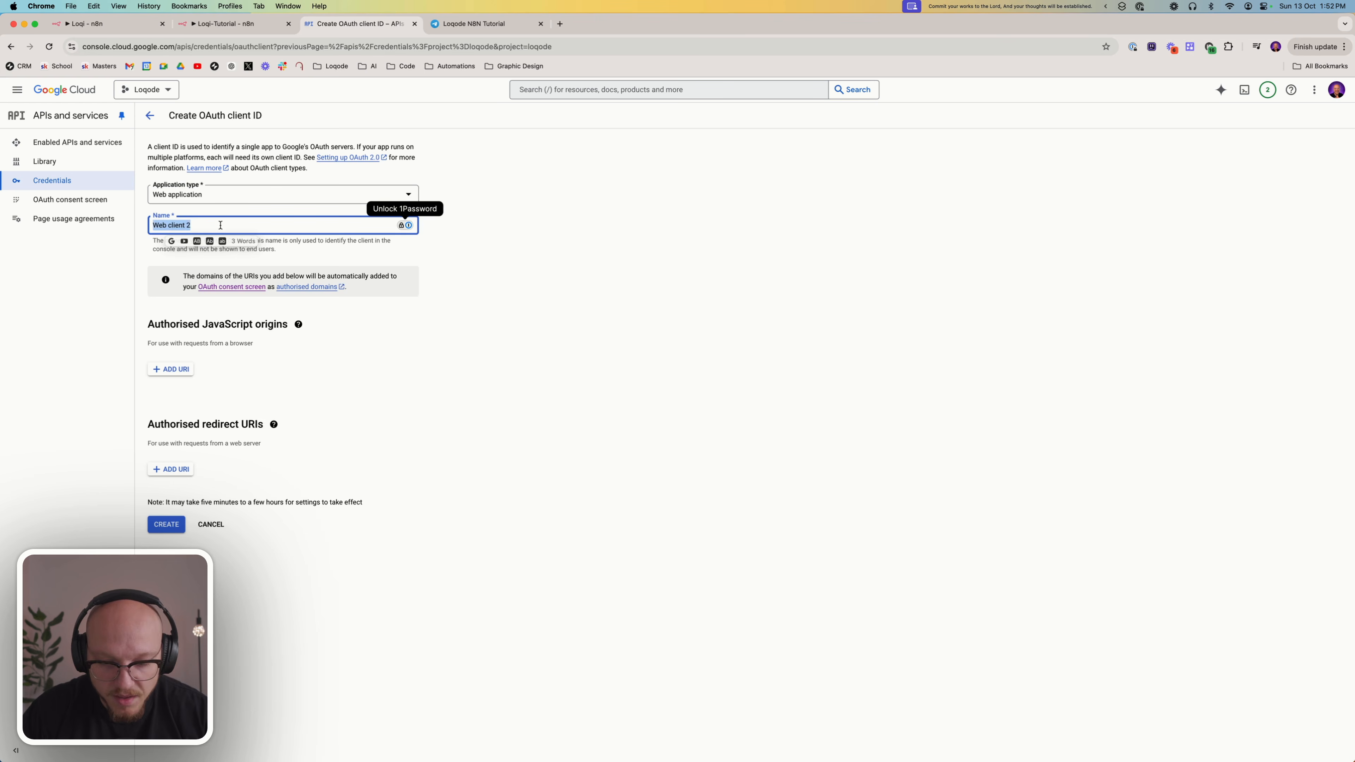
text(N*N)
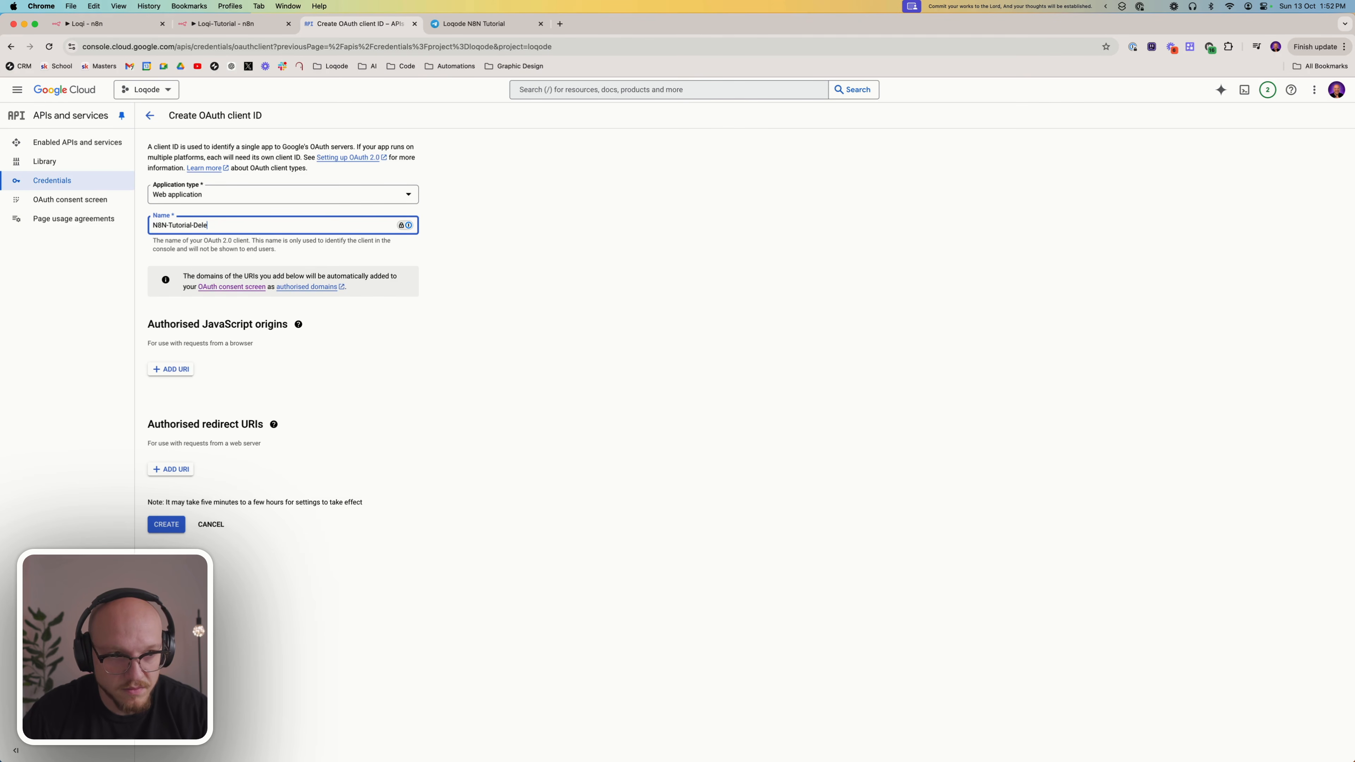
click(222, 257)
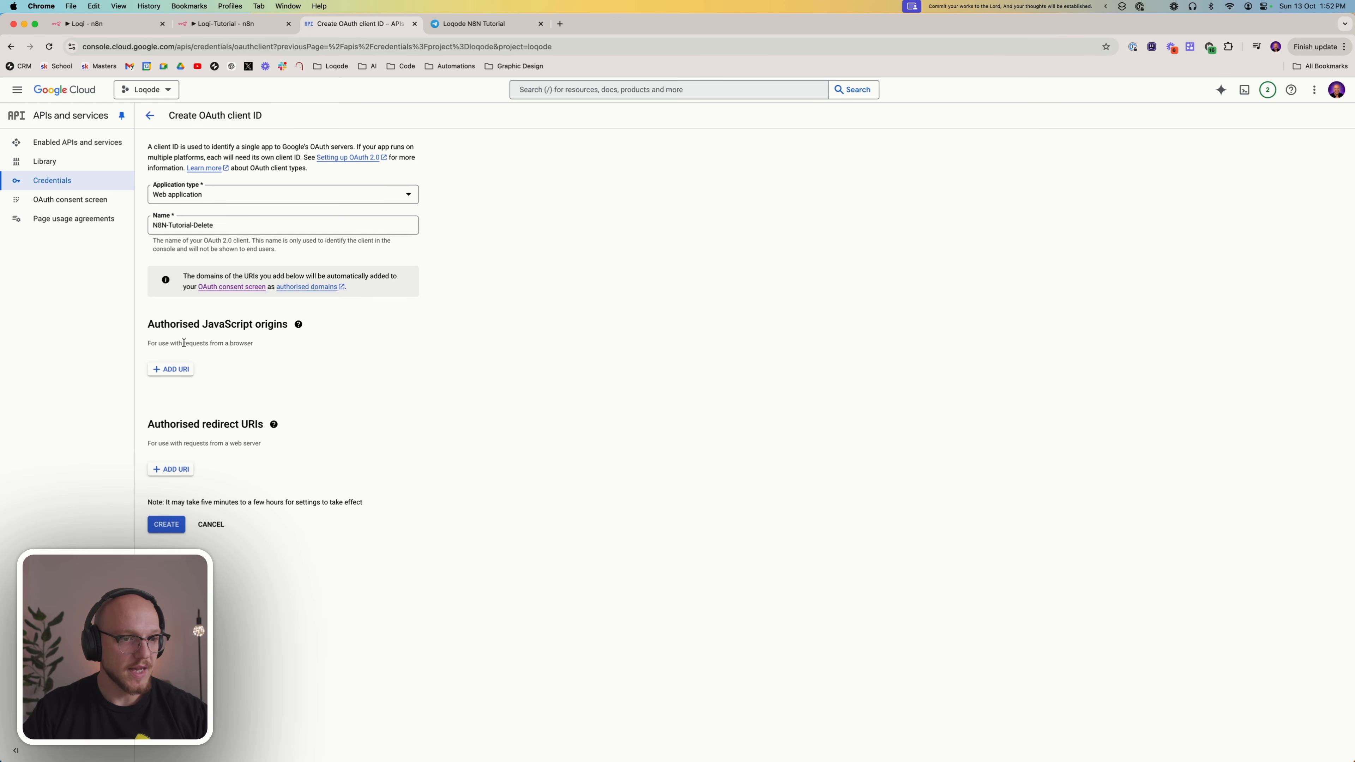
click(172, 469)
key(super+v)
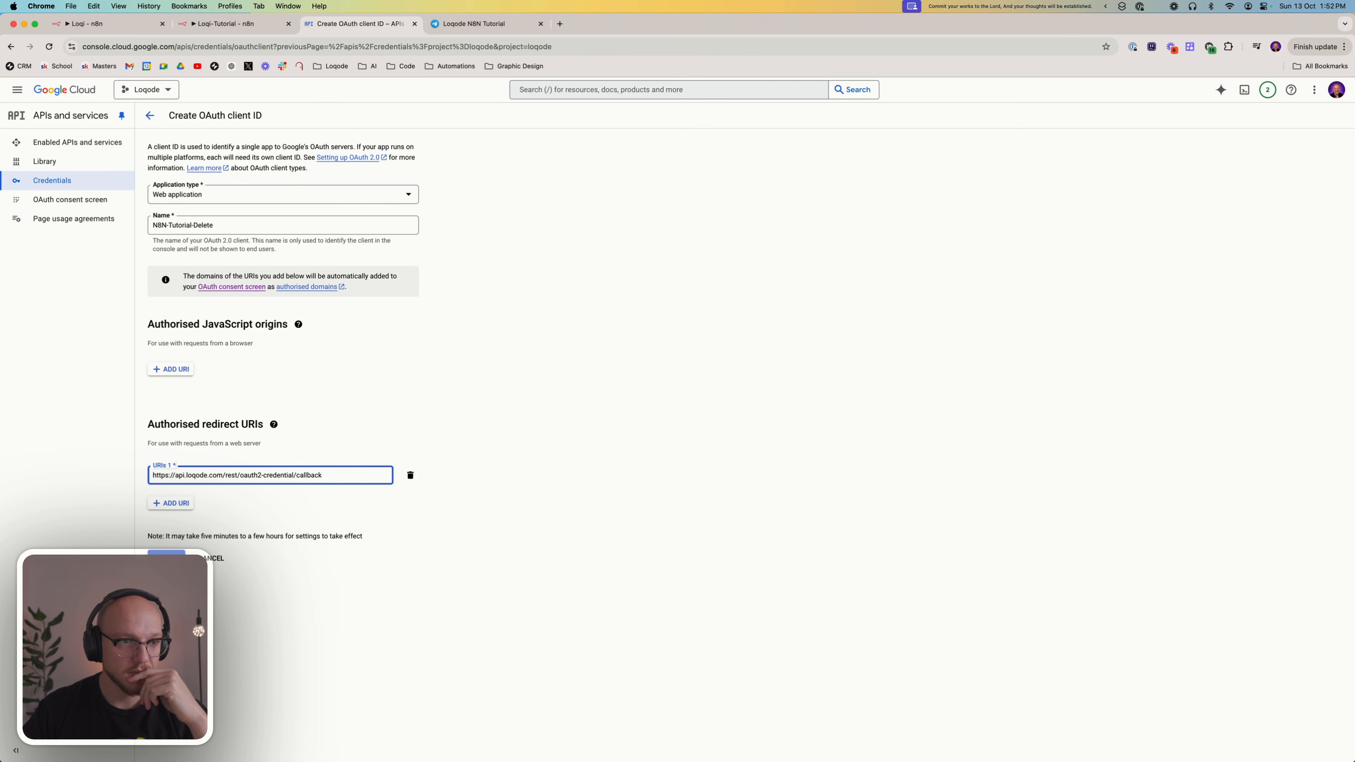
click(166, 558)
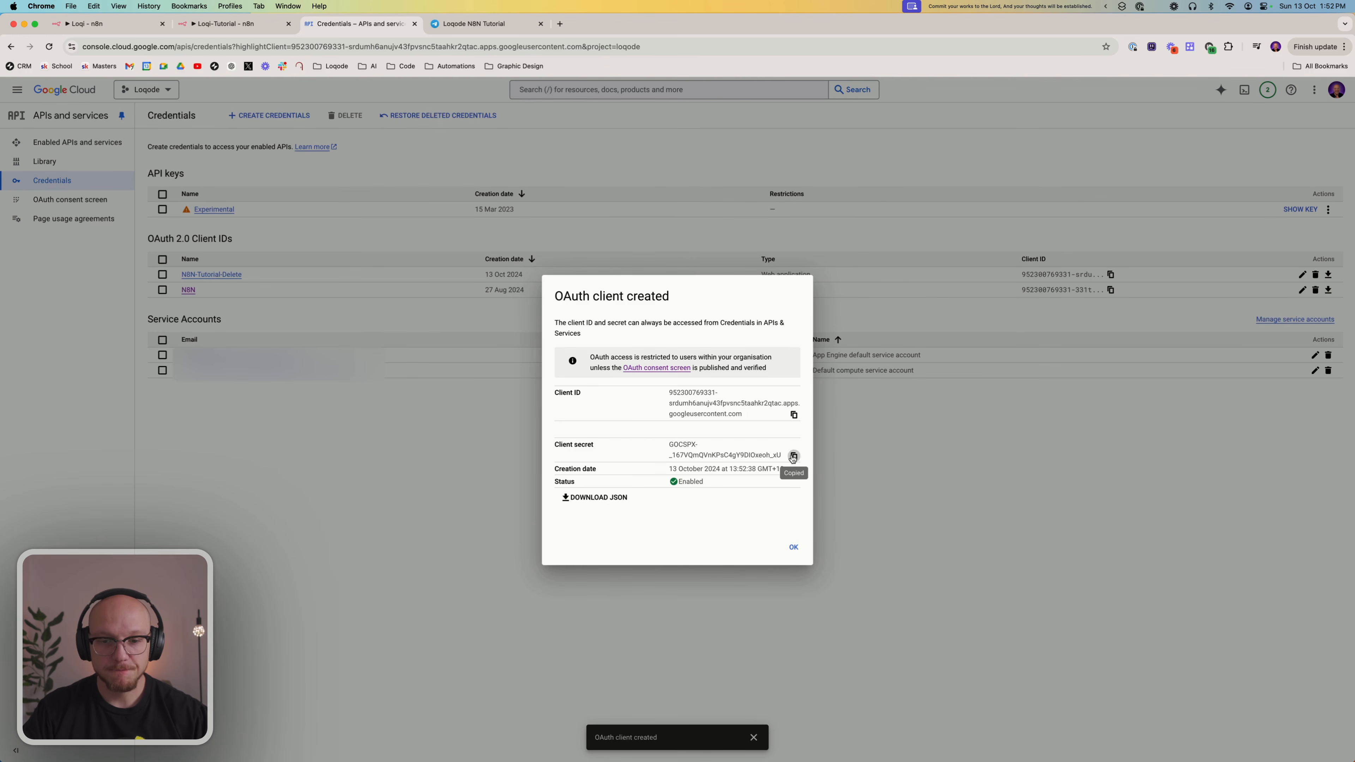
click(208, 26)
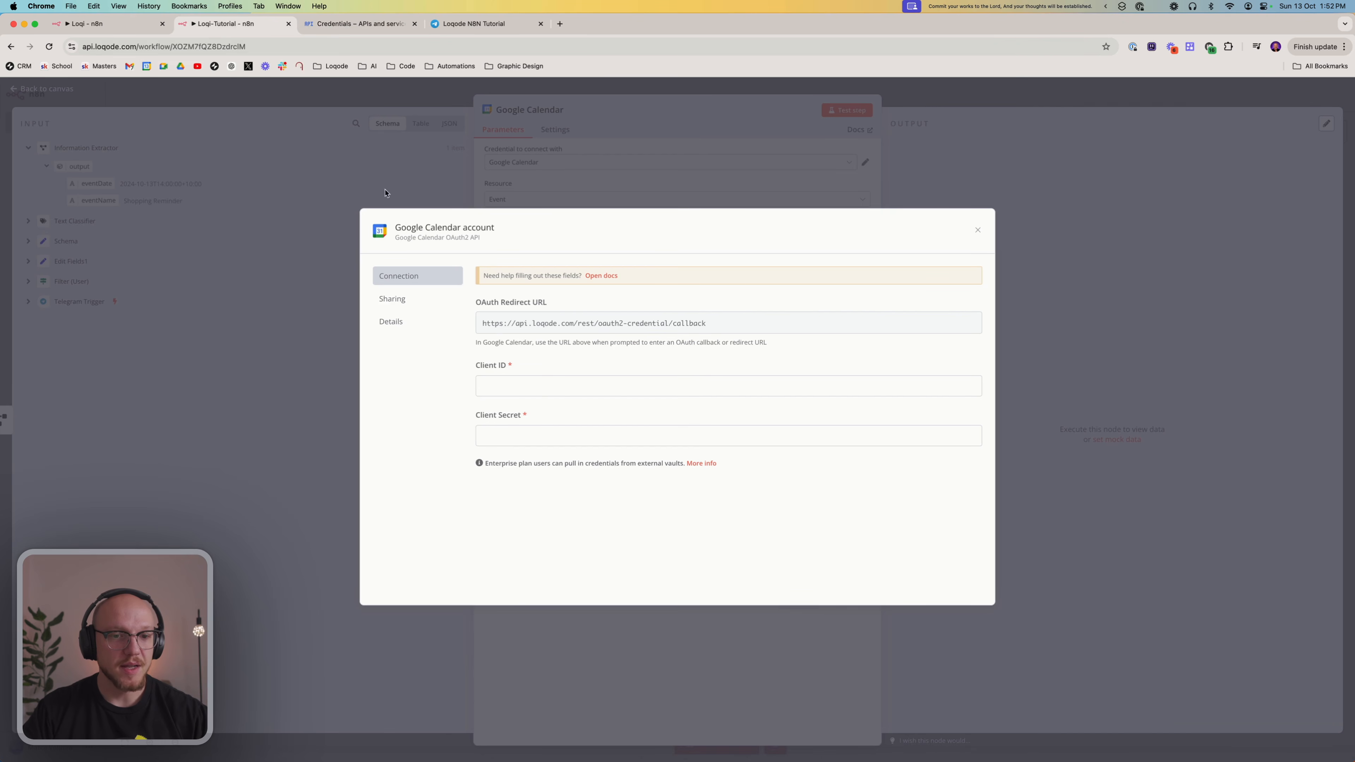
click(505, 383)
click(502, 435)
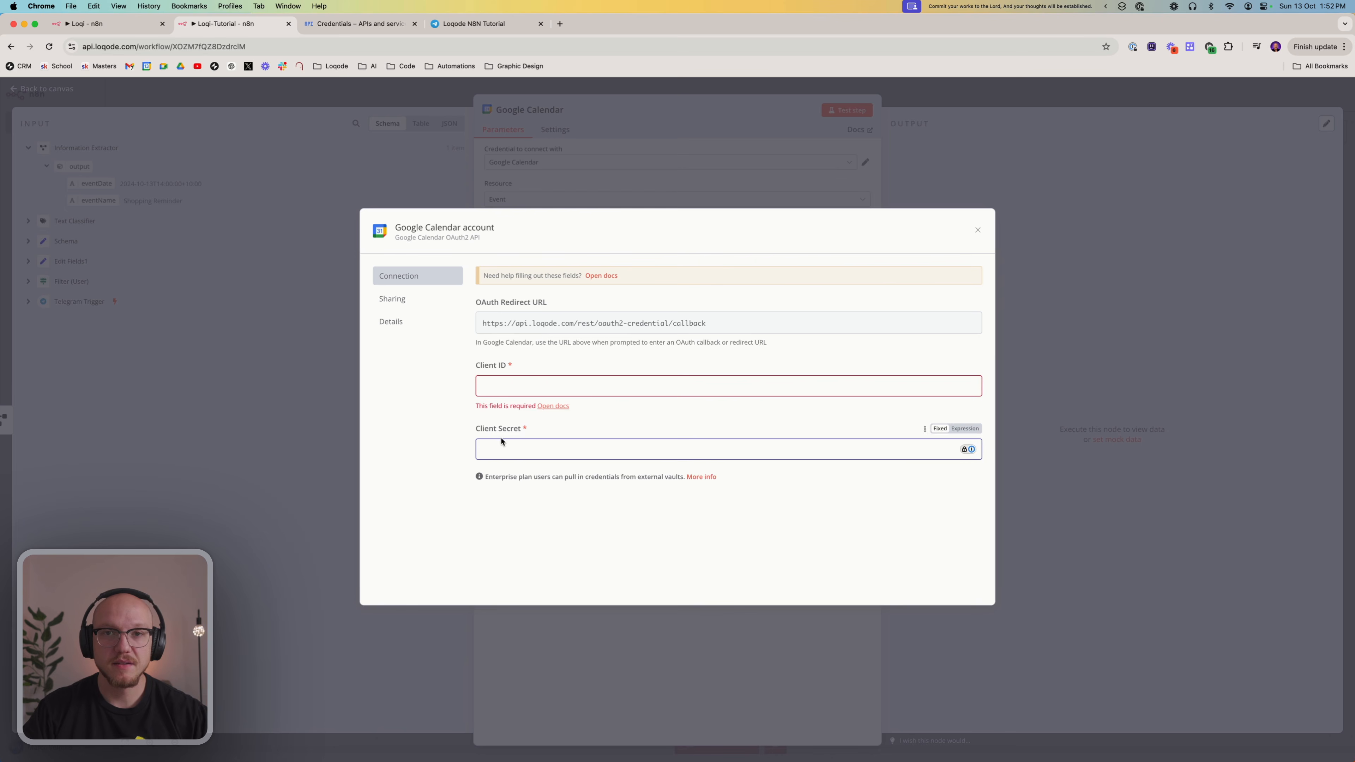
click(526, 544)
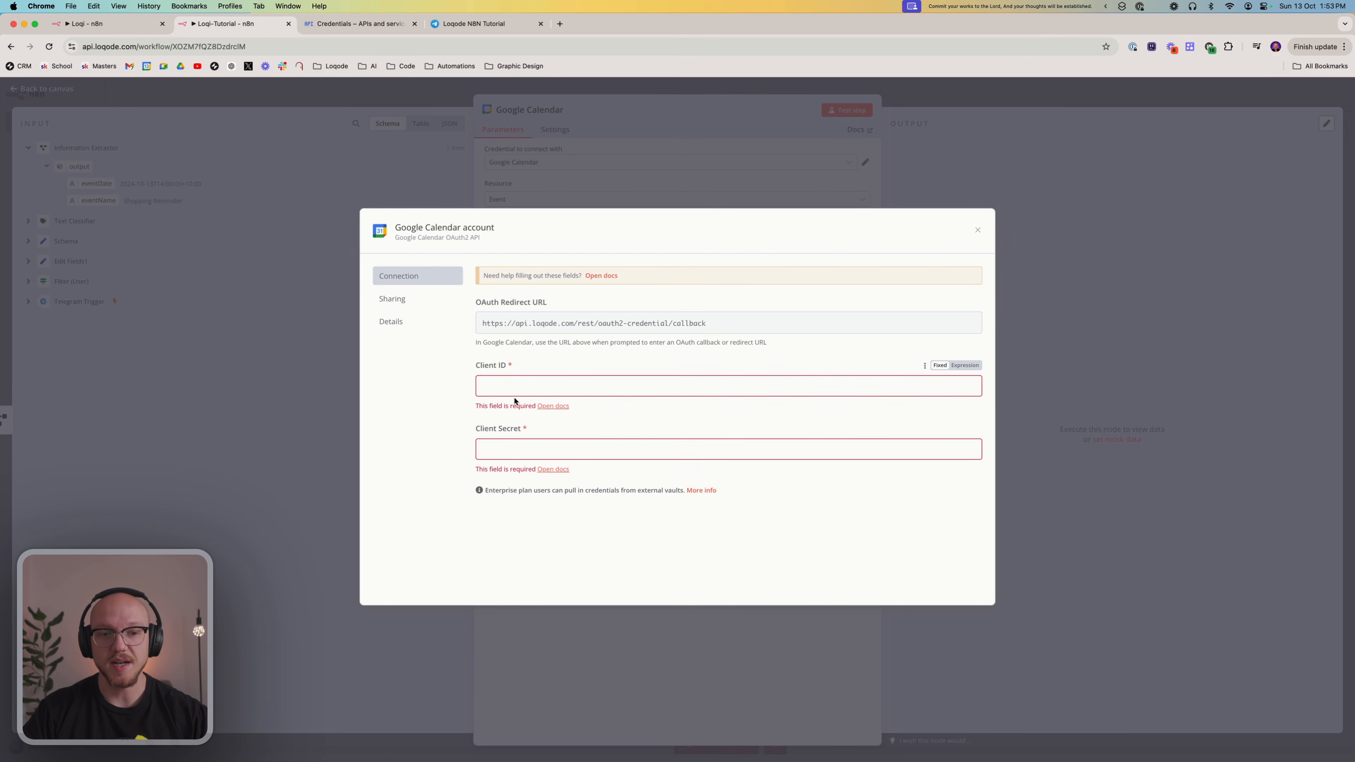
Copy the new OAuth client's Client ID from Google Cloud into the n8n Google Calendar credential
click(353, 24)
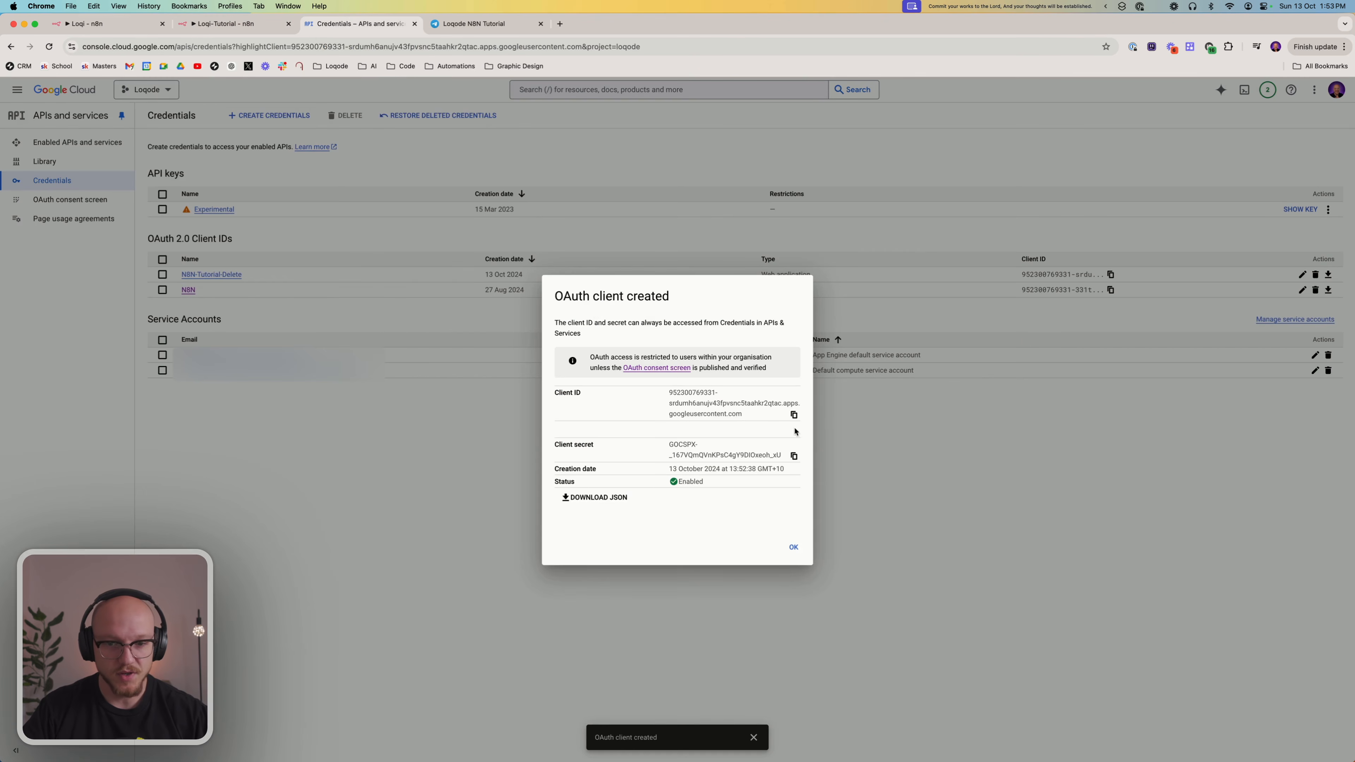
click(794, 414)
click(228, 26)
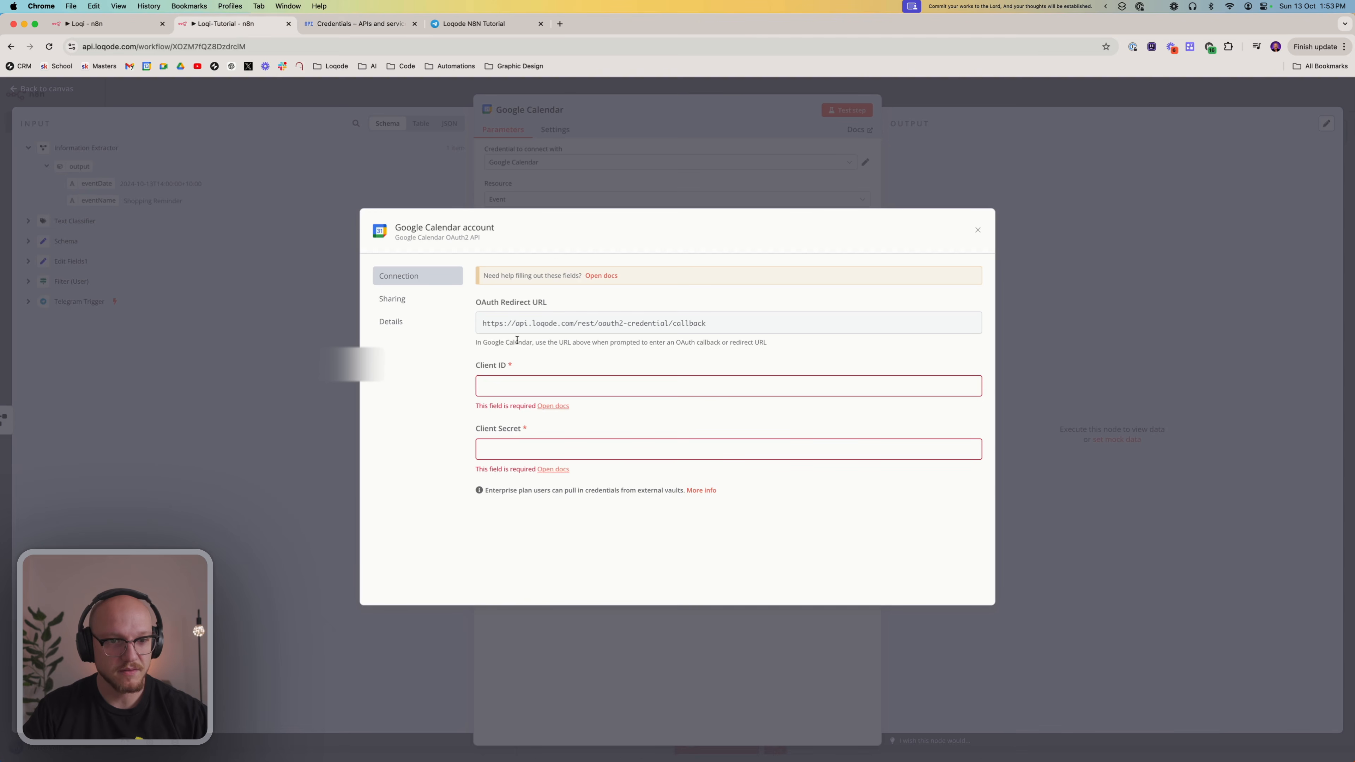
click(533, 385)
key(super+v)
Copy the new OAuth client's Client Secret from Google Cloud into the n8n Google Calendar credential
click(331, 25)
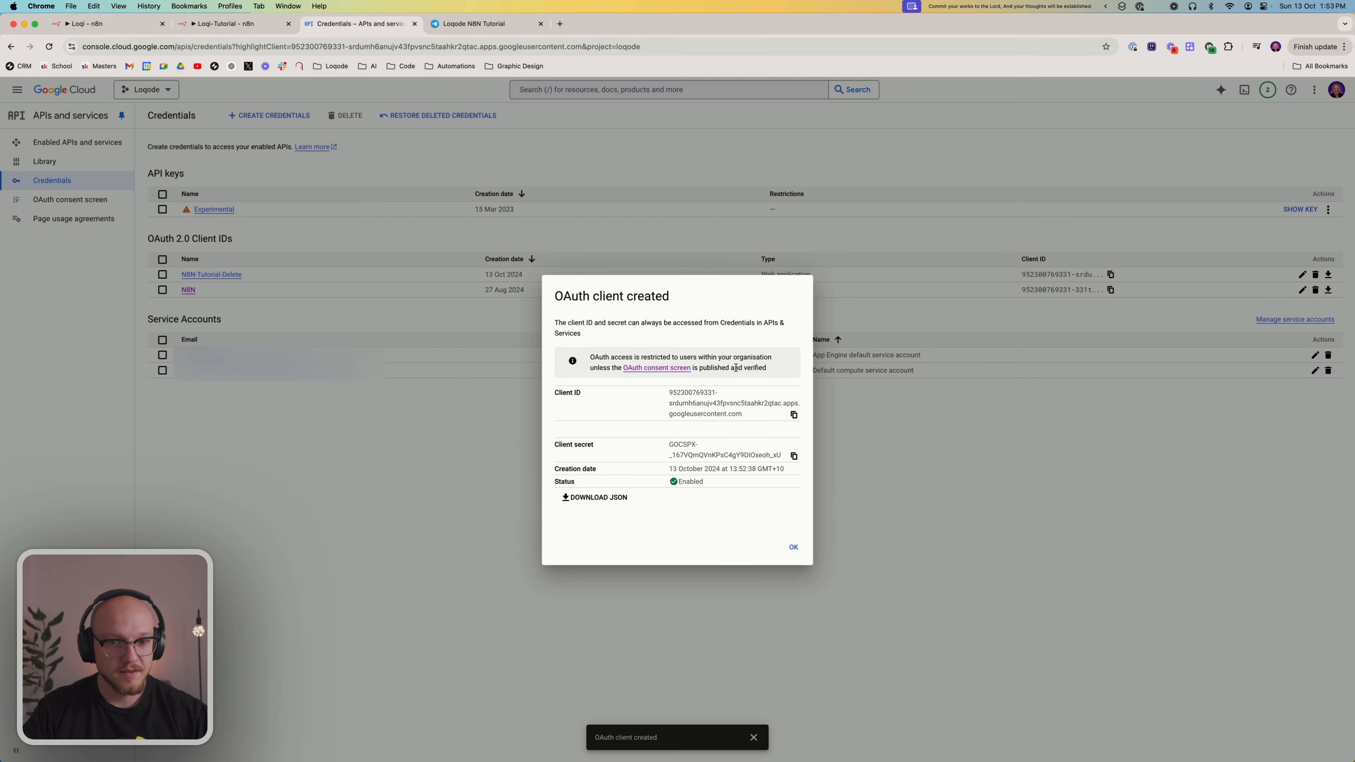
click(794, 456)
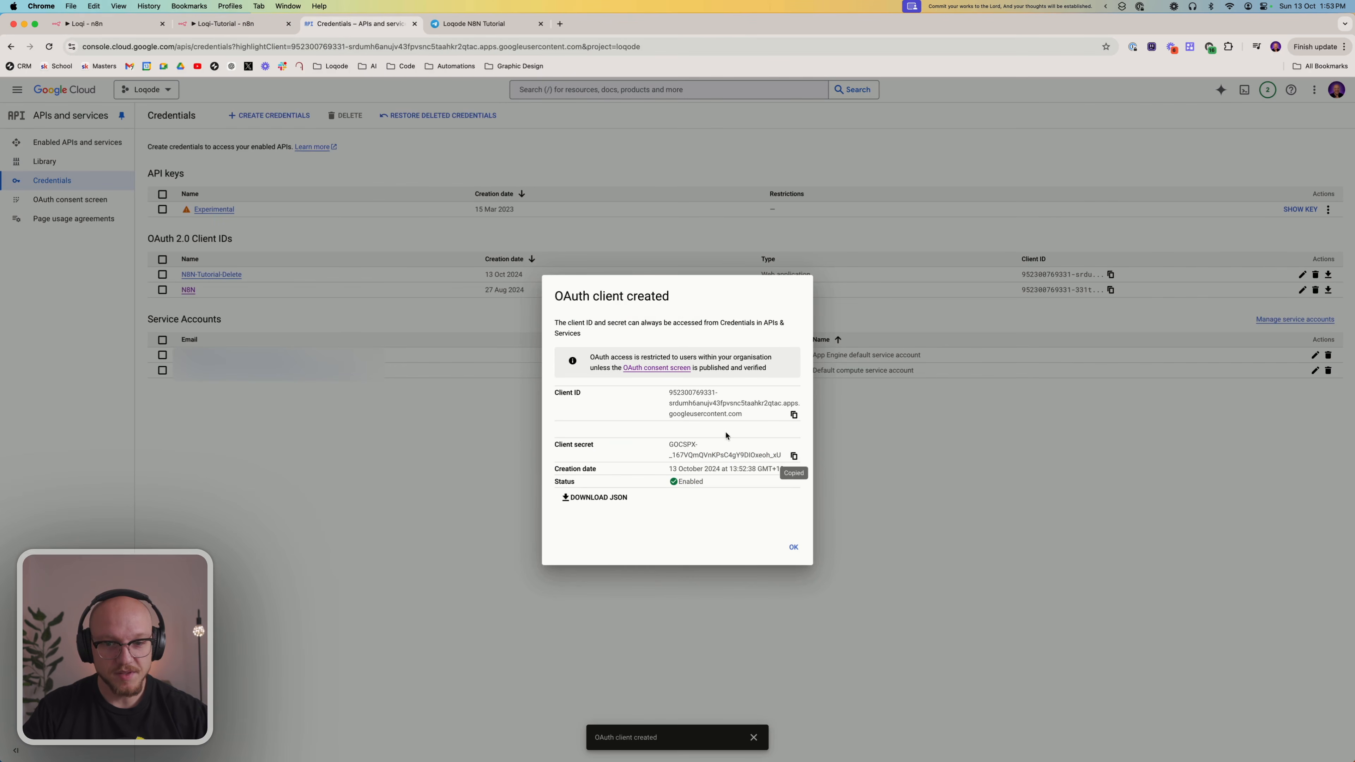
click(235, 26)
click(505, 435)
key(super+v)
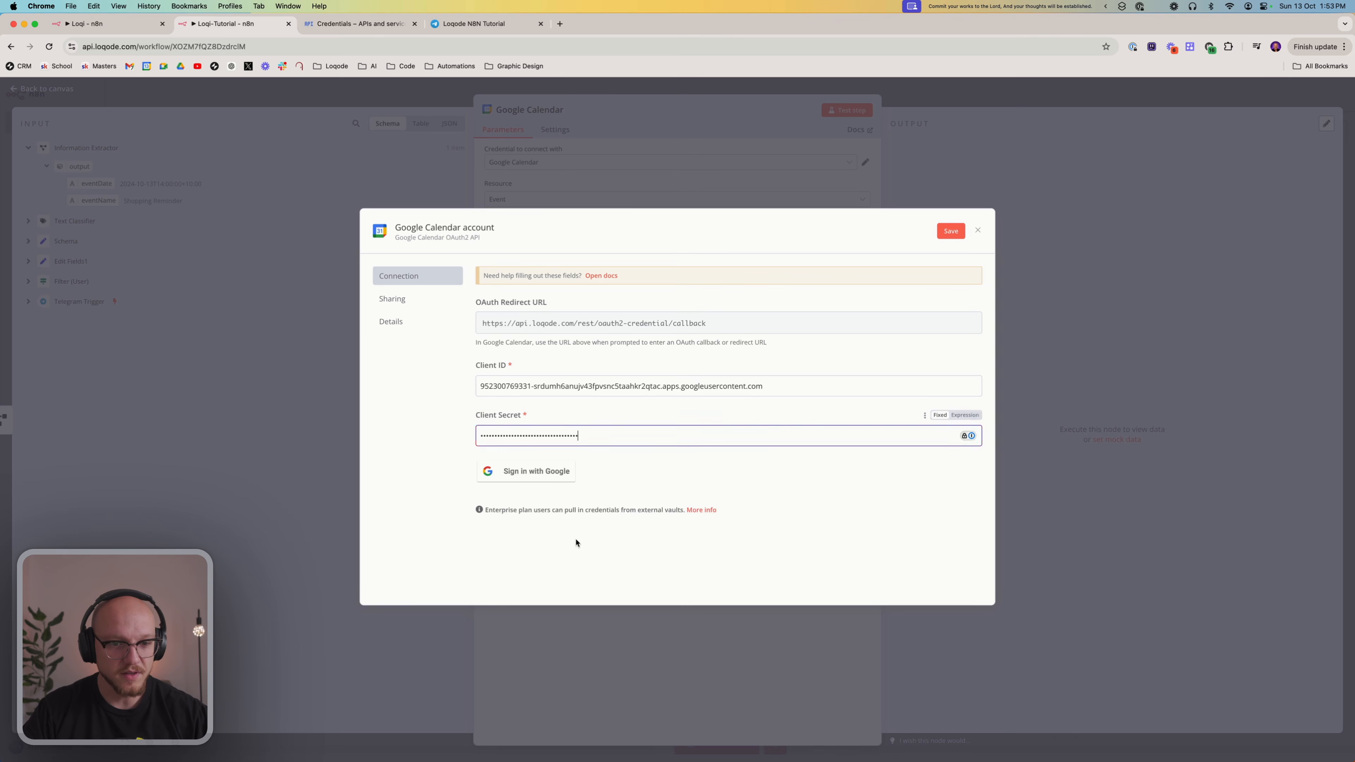
click(576, 542)
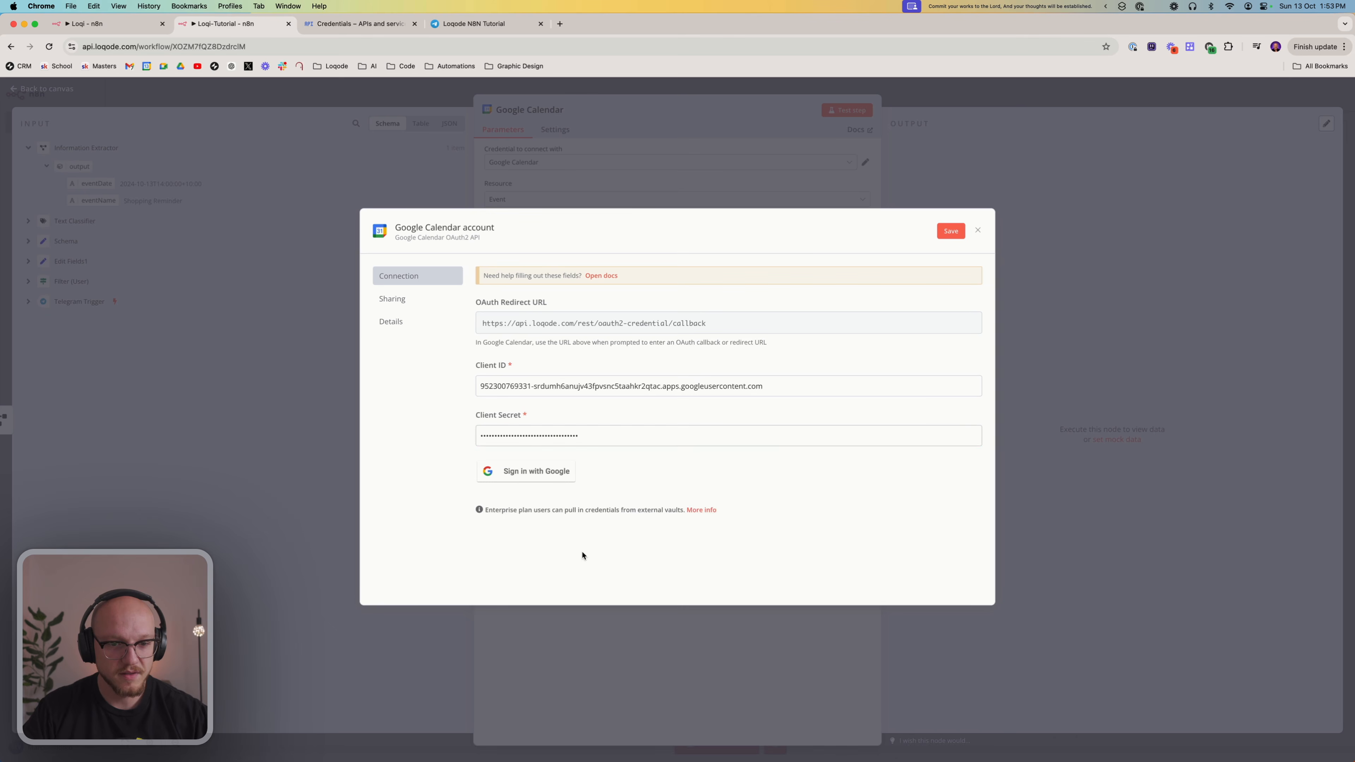
Start the credential's Google sign-in with the listed account, then cancel the Loqode Tasks access request and close the sign-in window
click(518, 472)
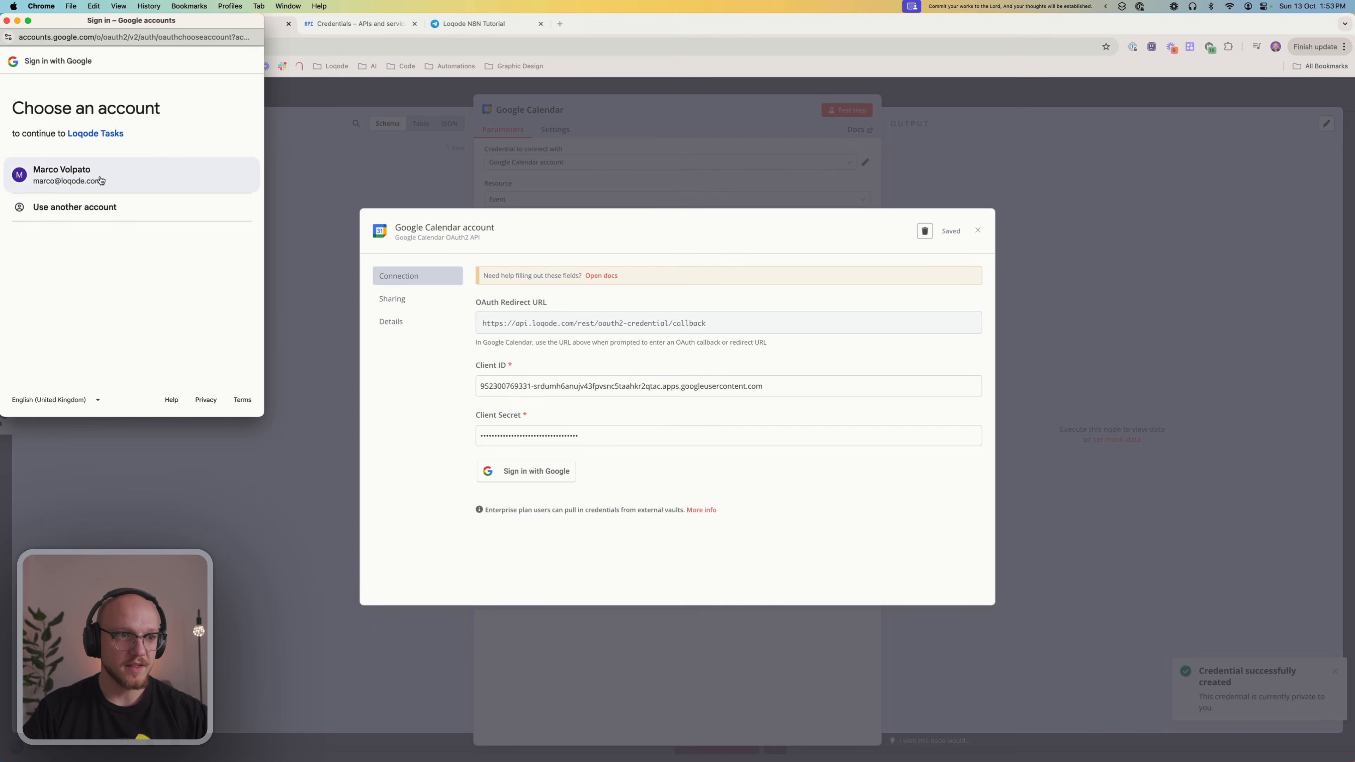
click(104, 177)
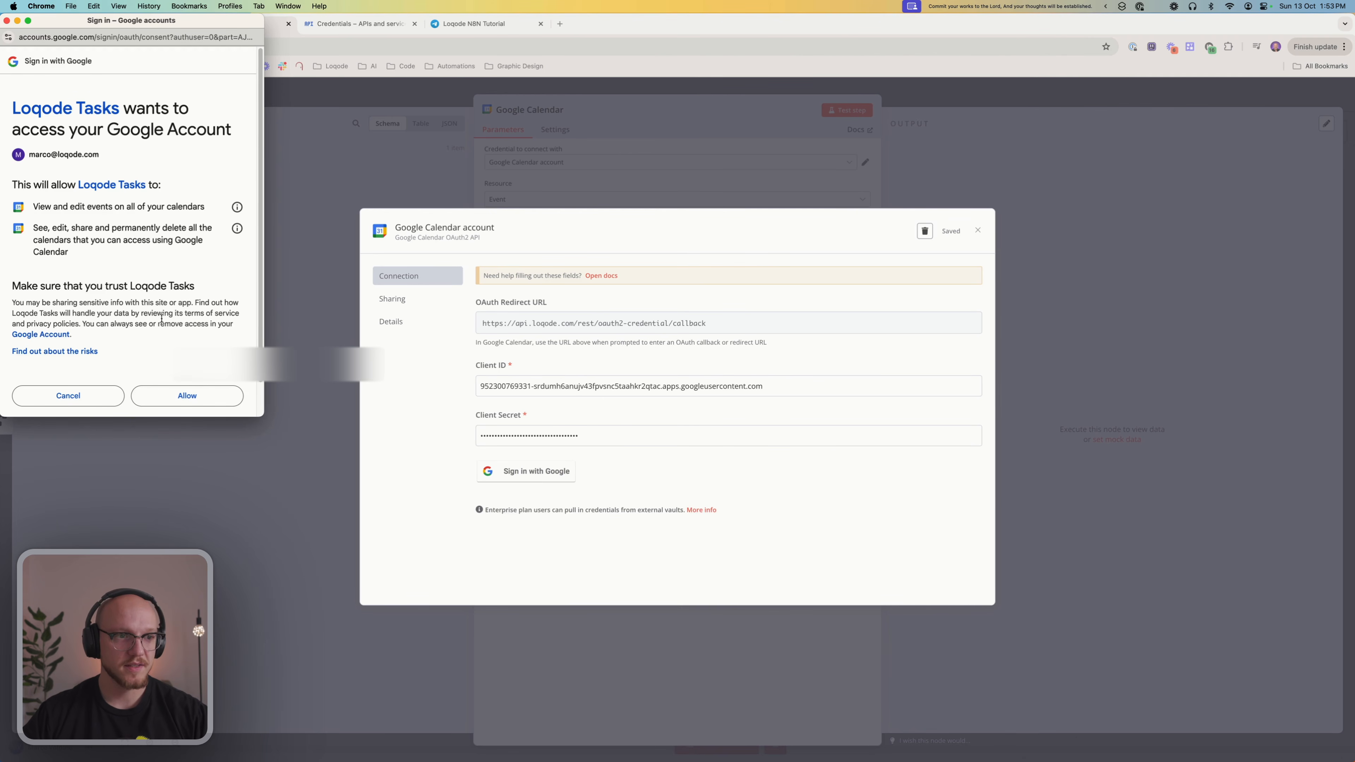
click(67, 395)
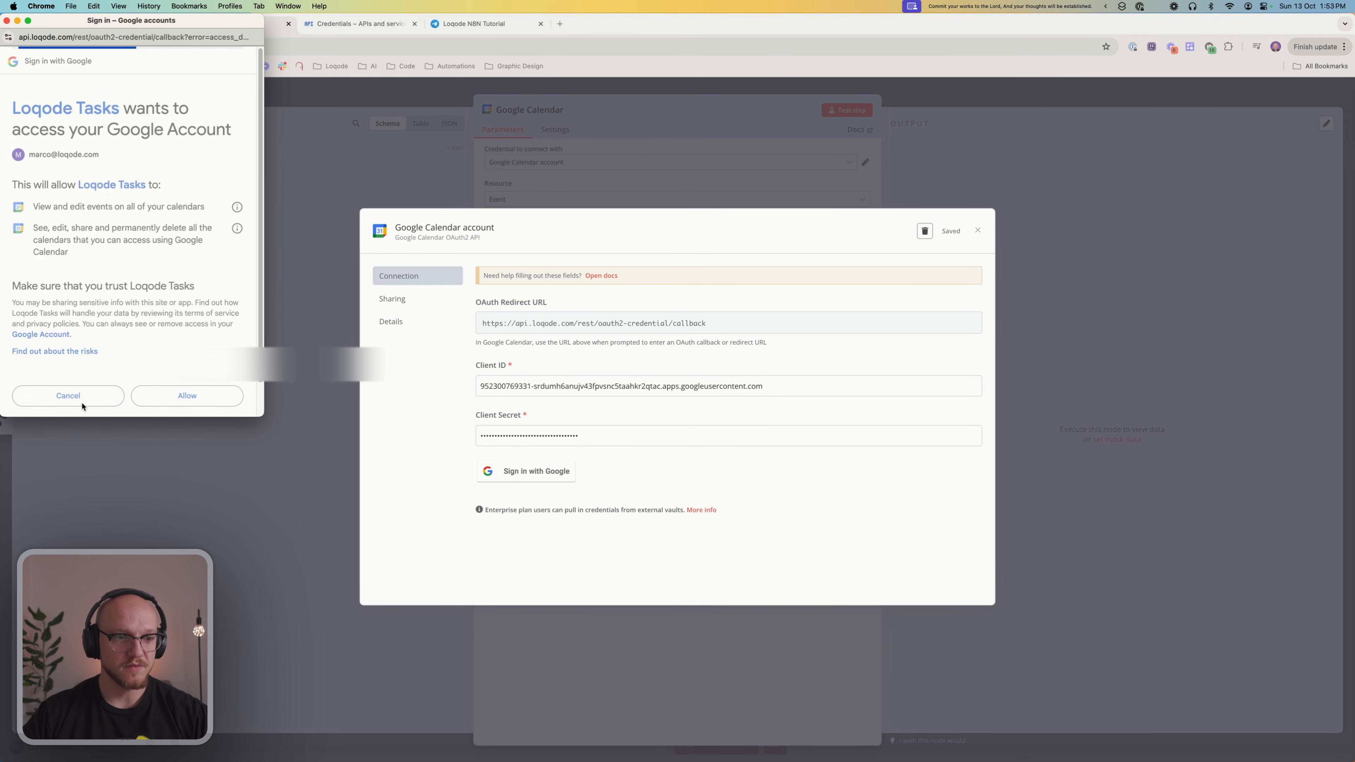
click(6, 20)
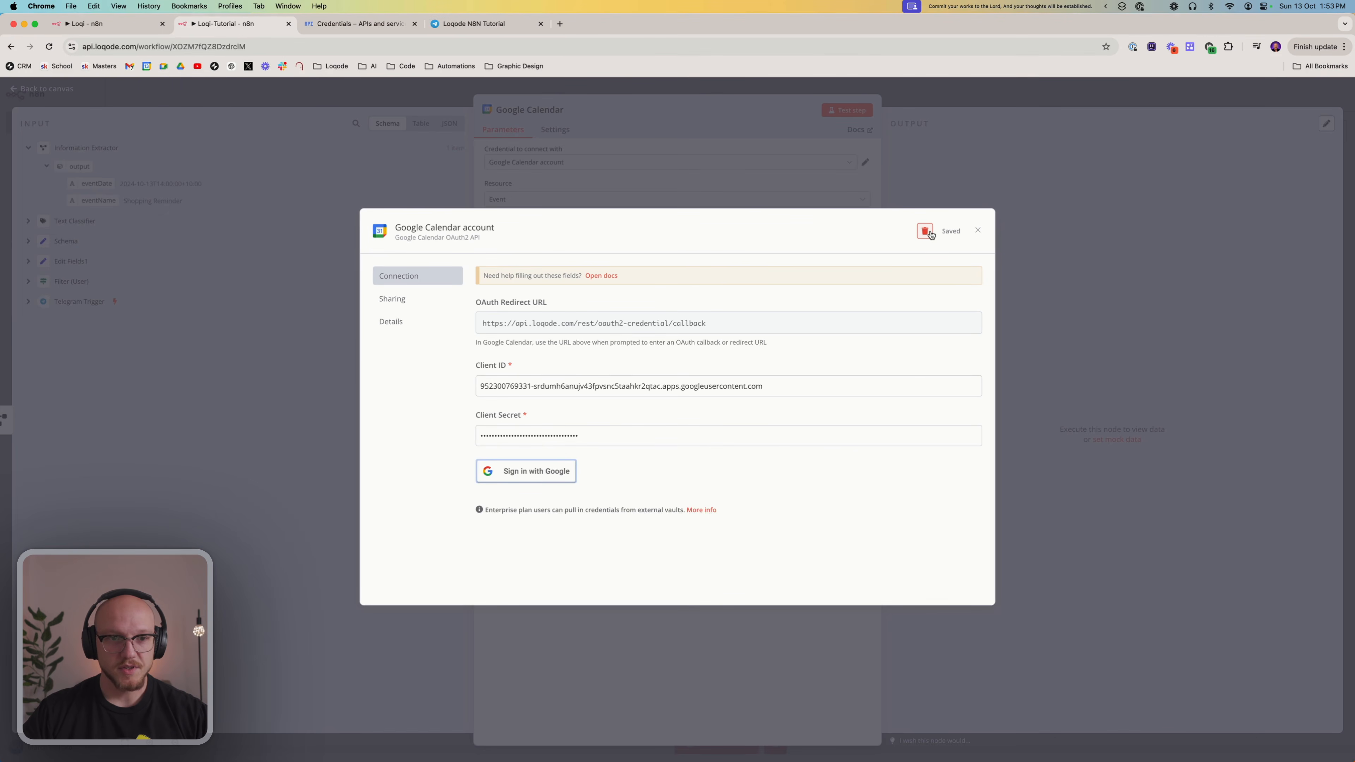
Try to delete the new 'Google Calendar account' credential and switch the node back to the existing 'Google Calendar' credential
click(925, 232)
click(777, 448)
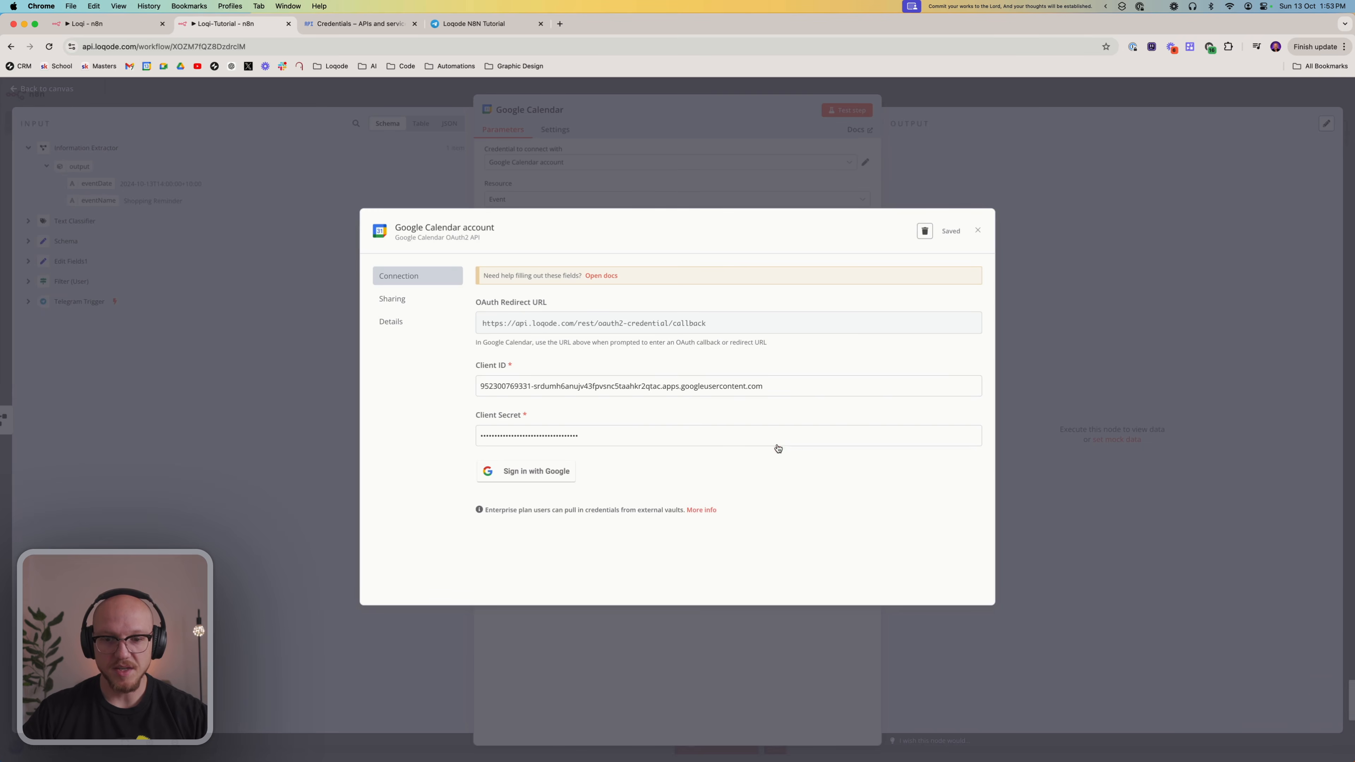
click(673, 161)
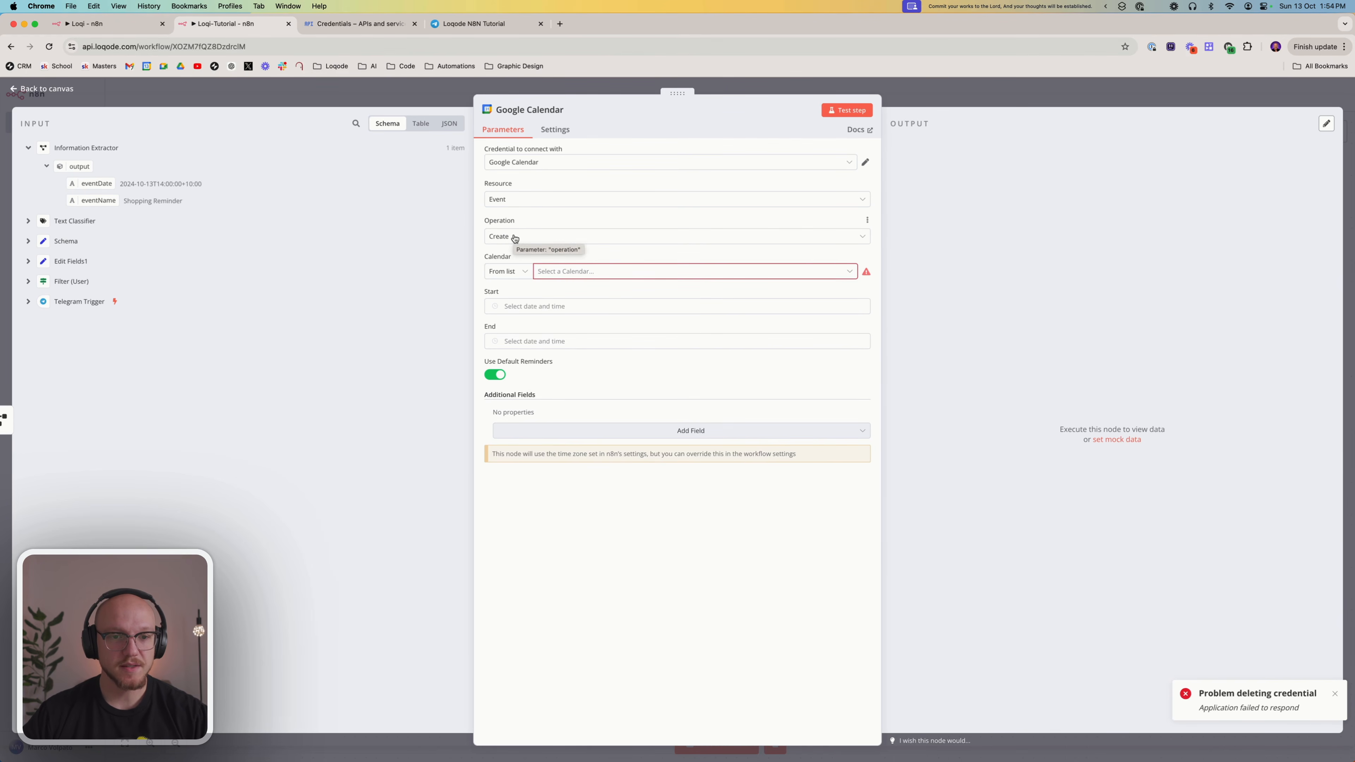
Set the event's calendar to AI (Reminders) and map the Information Extractor's eventDate to both Start and End
click(556, 274)
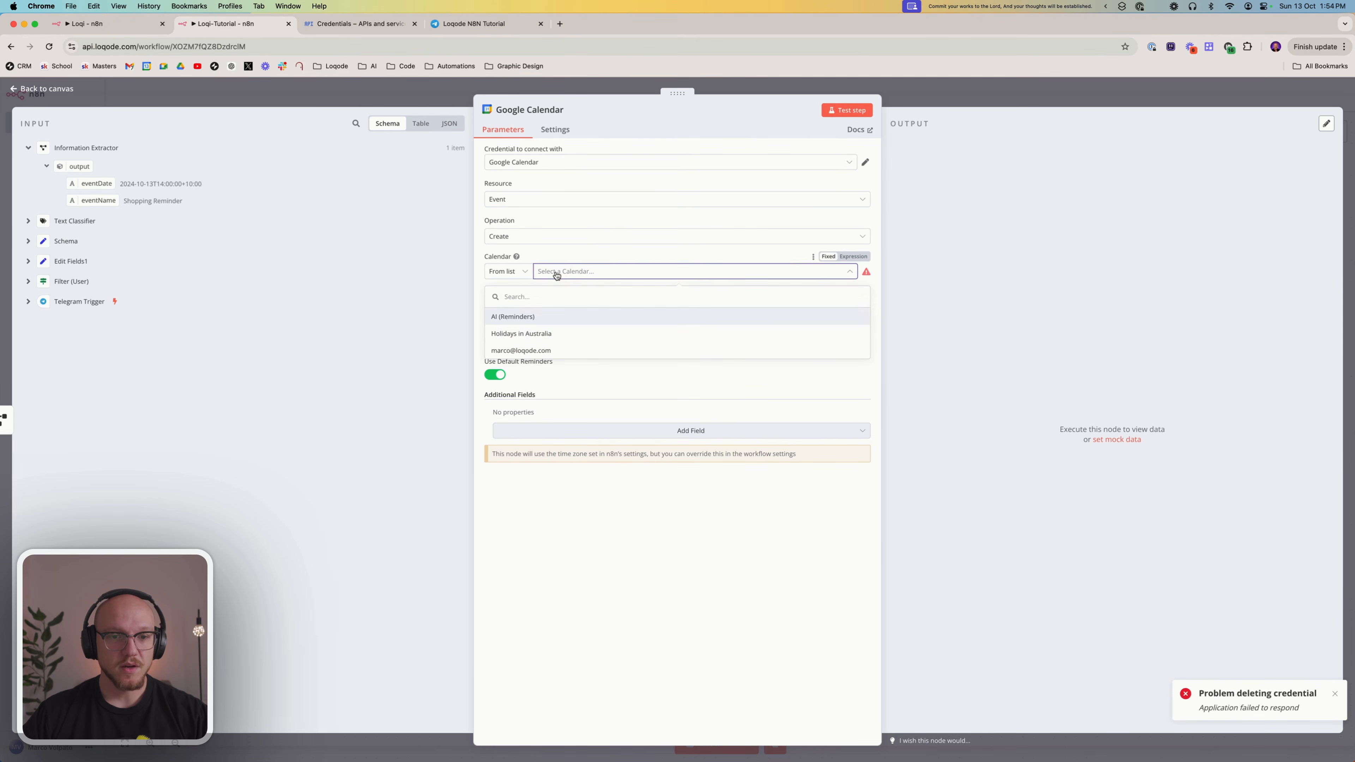
click(518, 320)
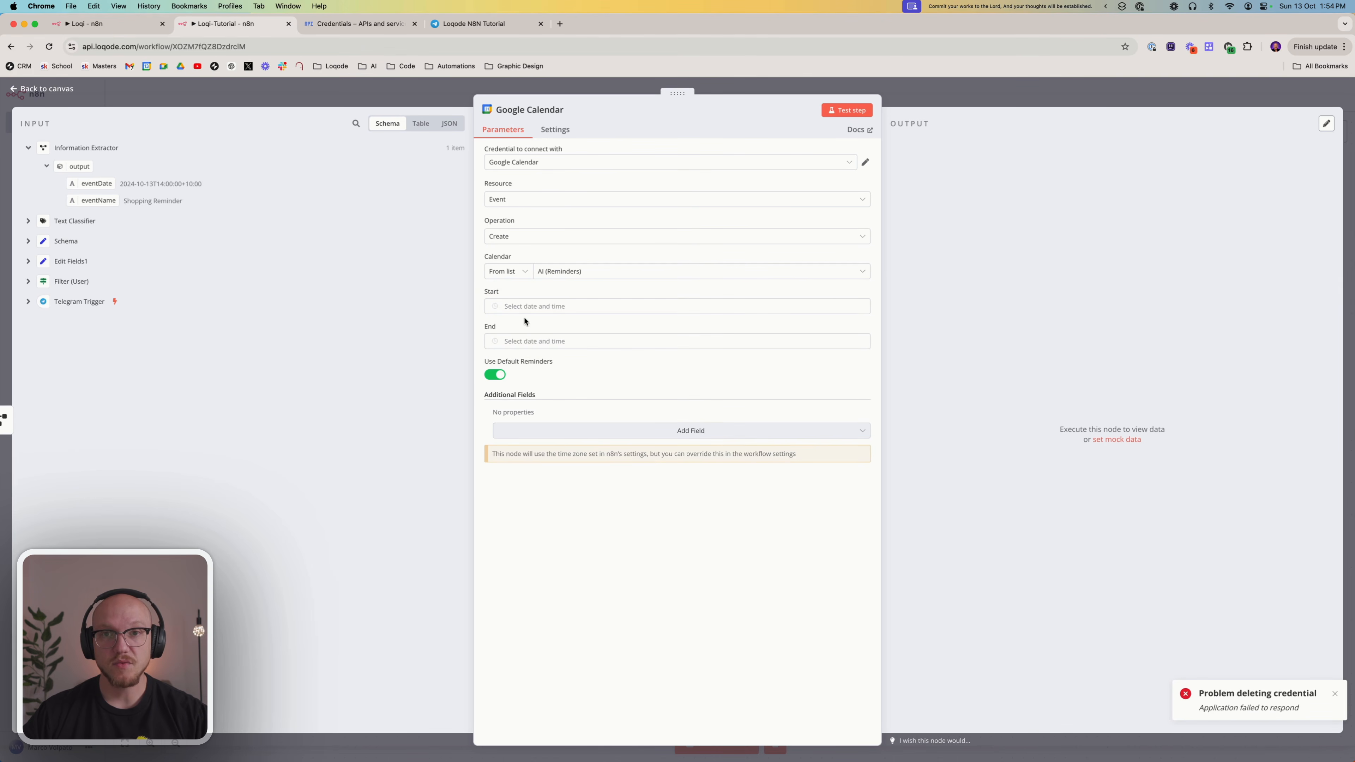
click(561, 304)
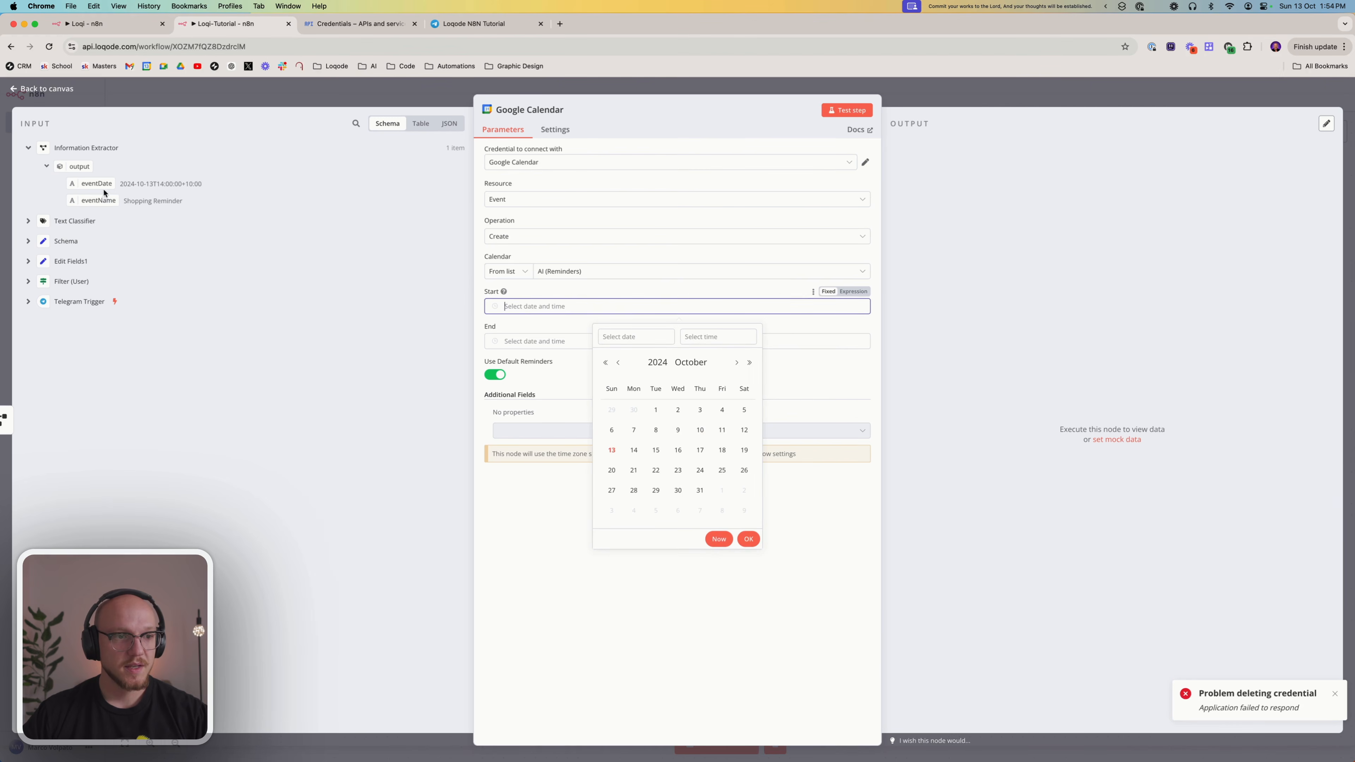
drag(97, 183, 536, 306)
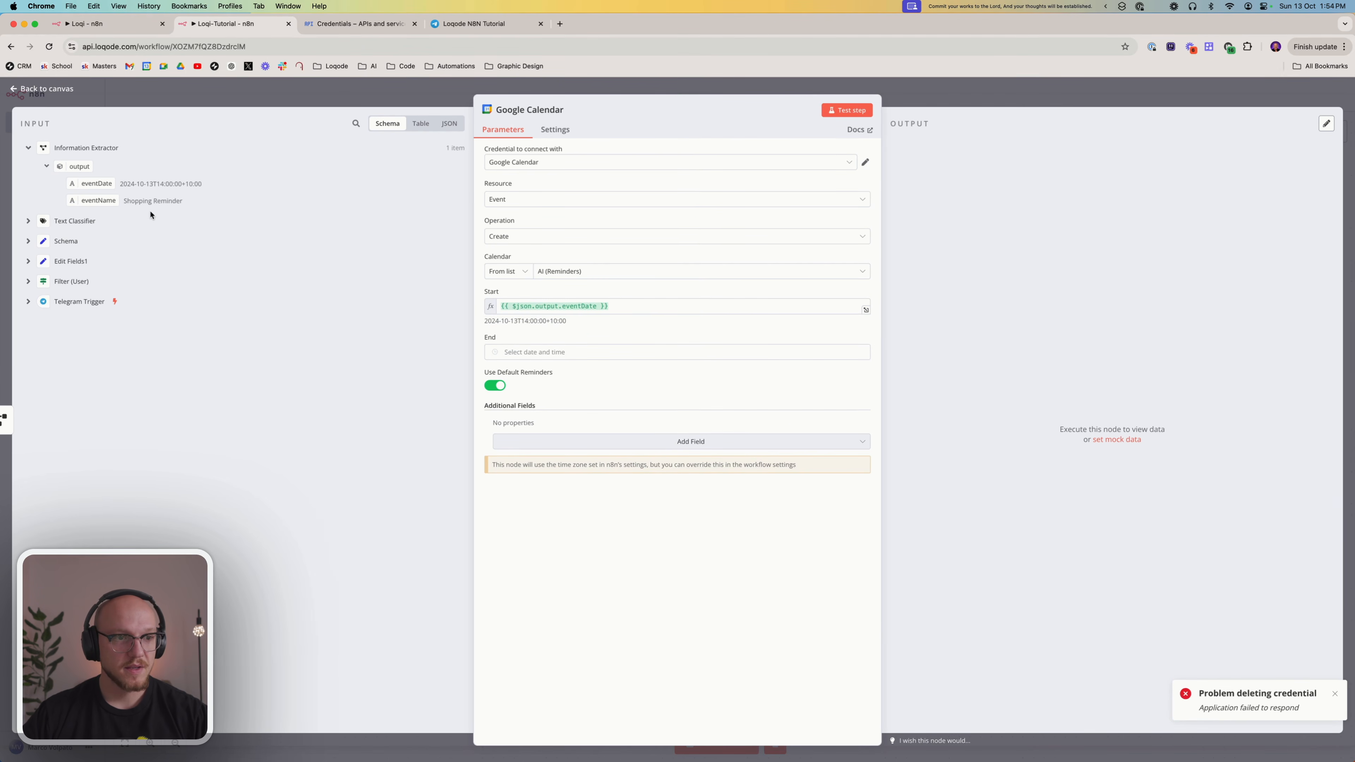
drag(97, 183, 620, 354)
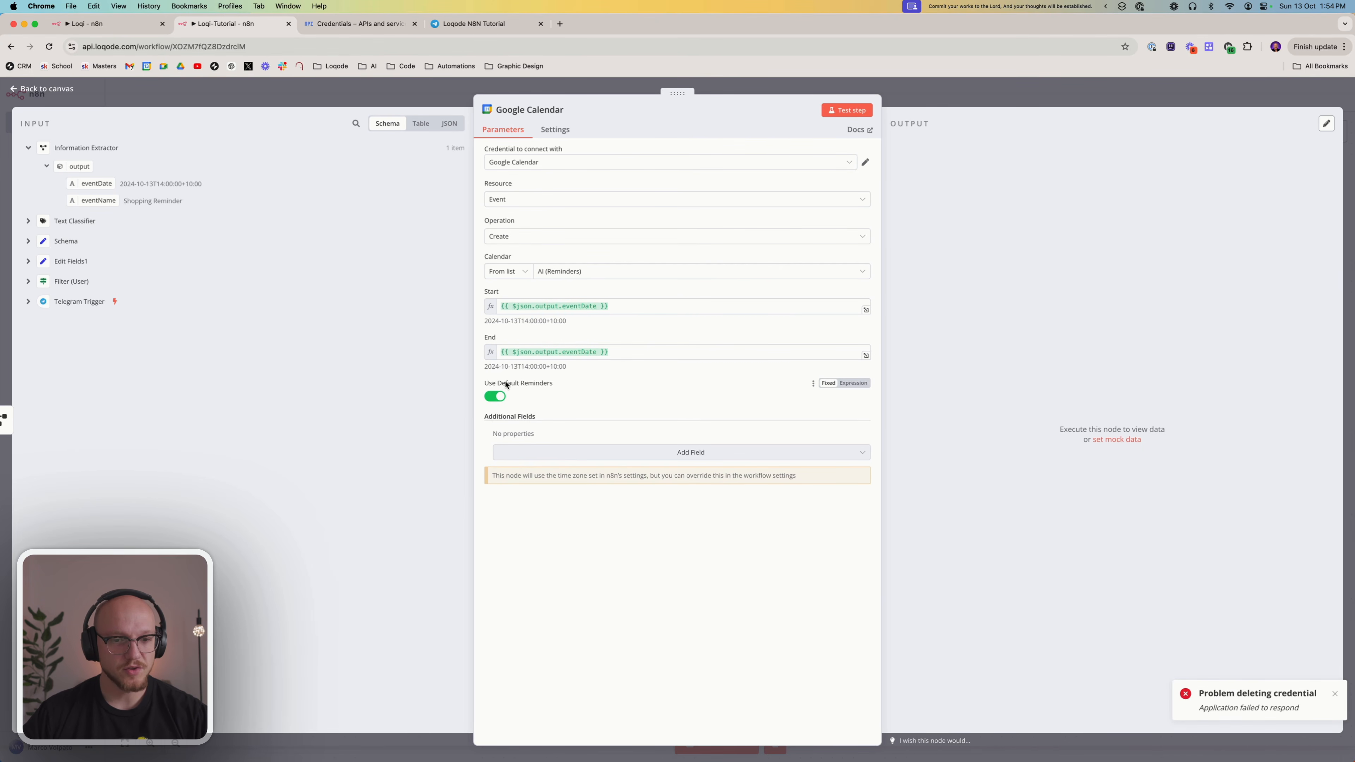
Turn off default reminders for the event and add a custom reminder using the Email method
click(496, 397)
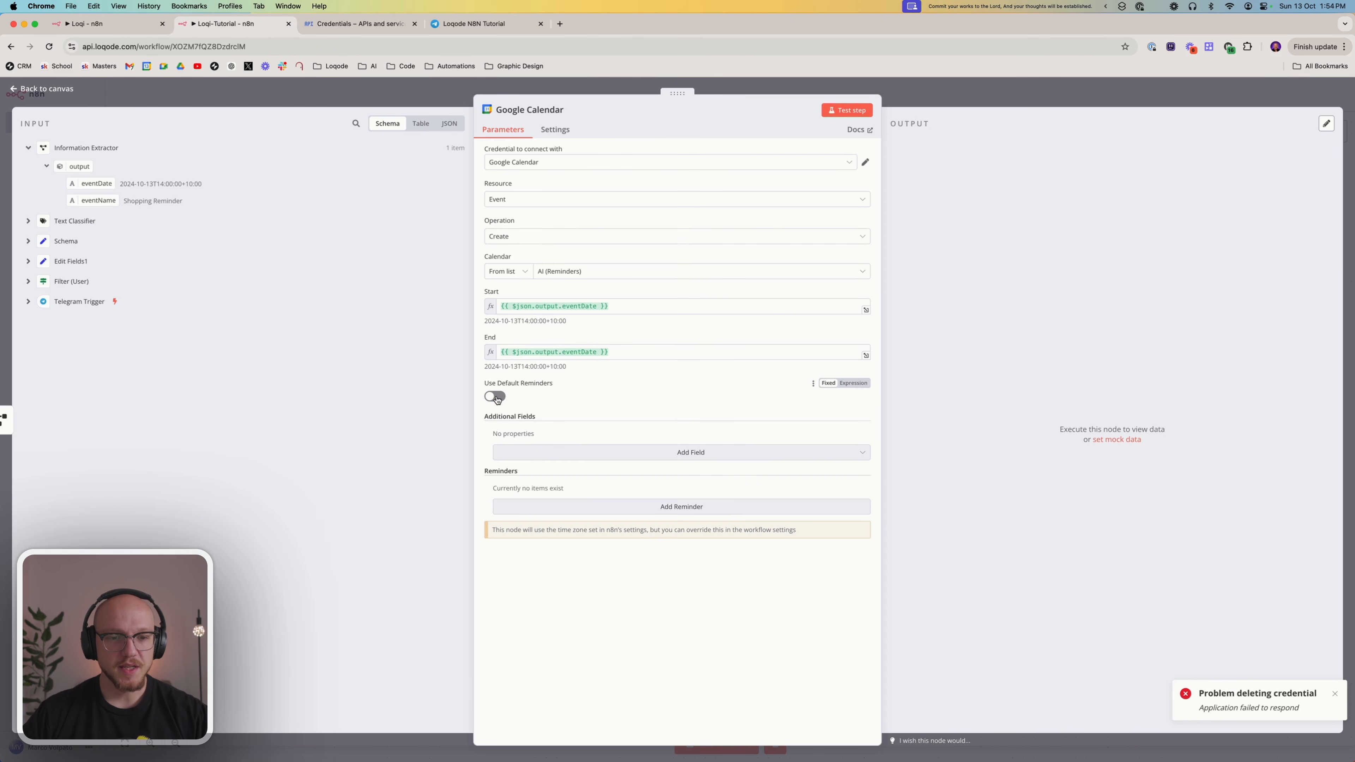
click(545, 452)
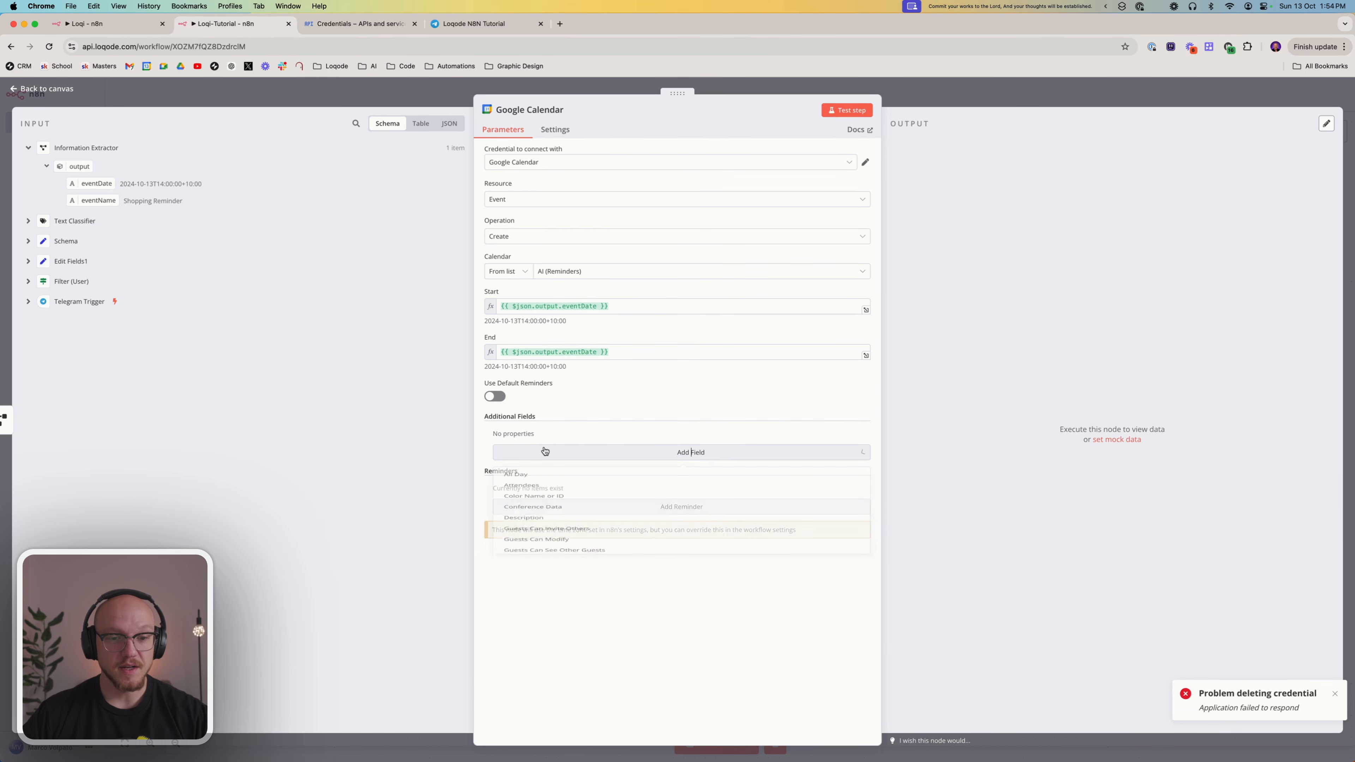
click(545, 453)
click(540, 507)
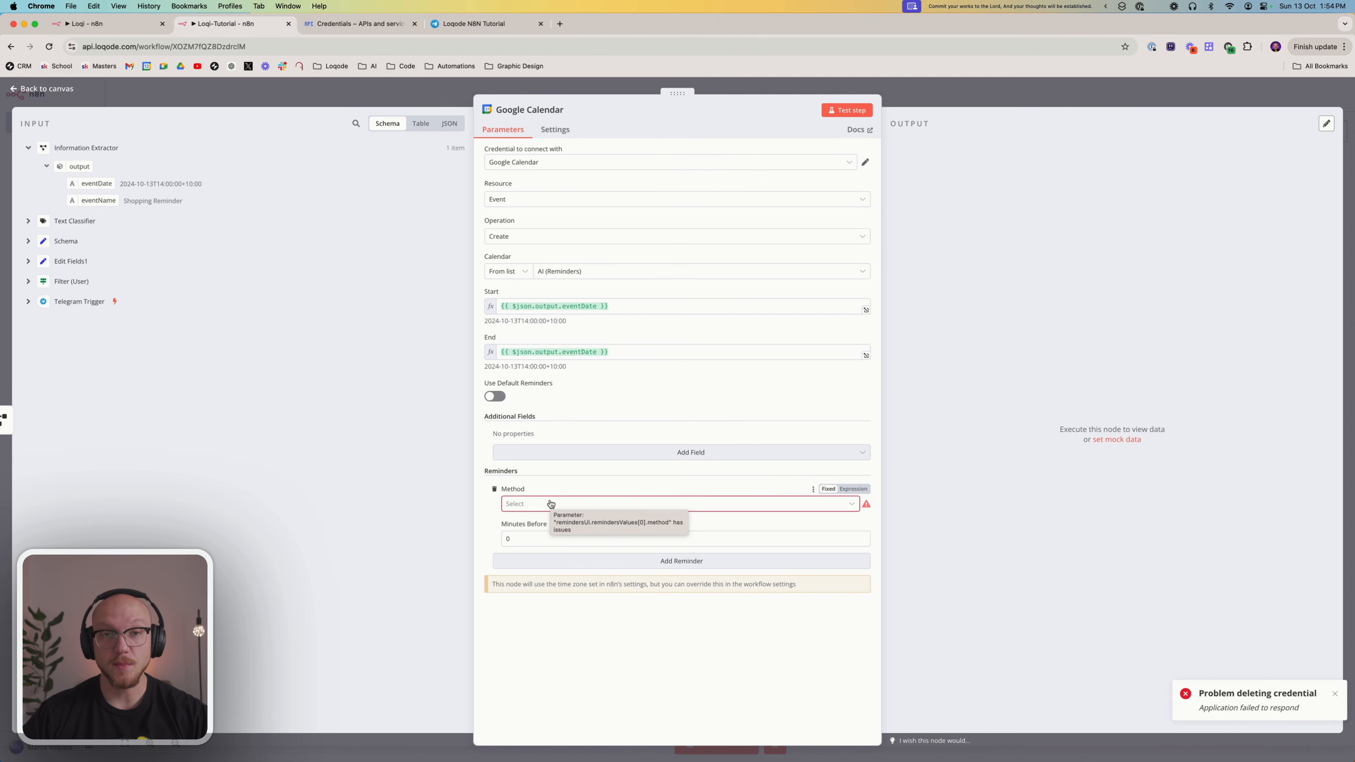
click(549, 505)
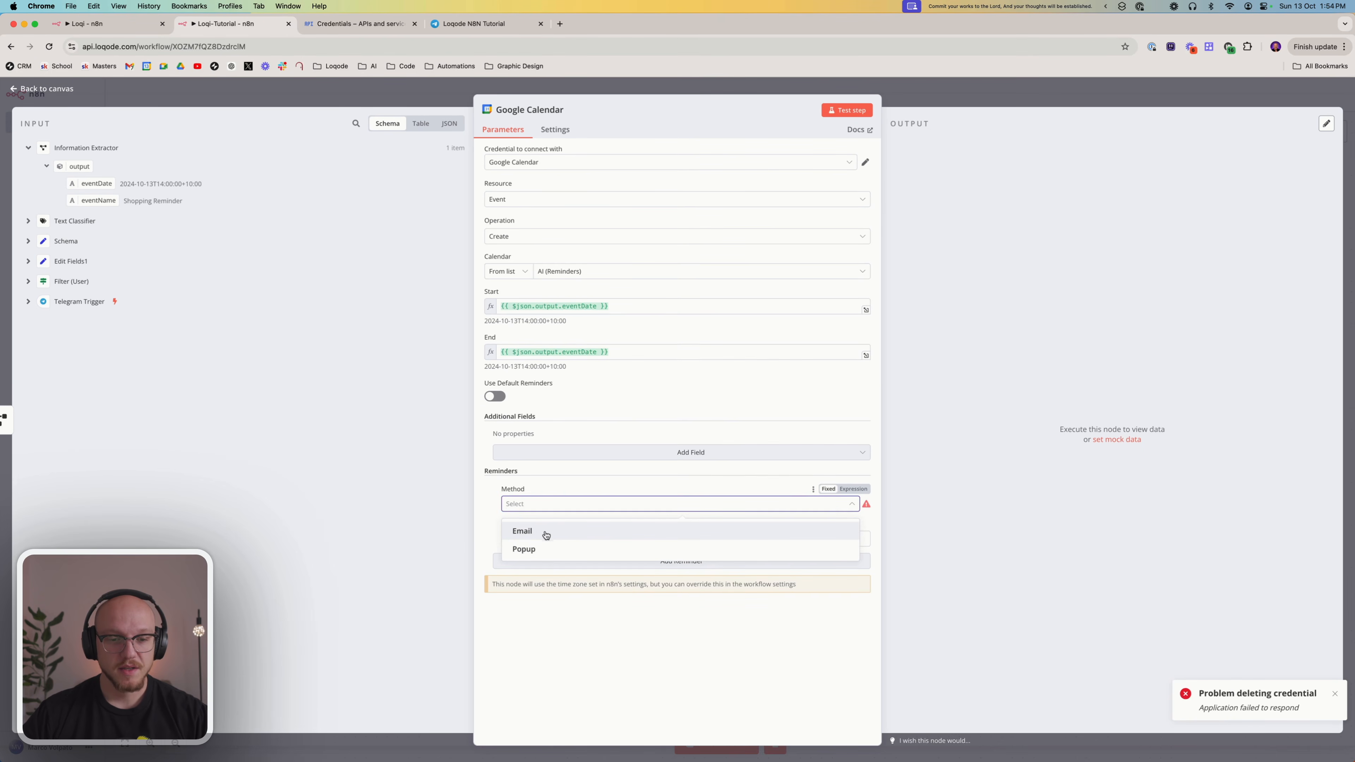
click(545, 533)
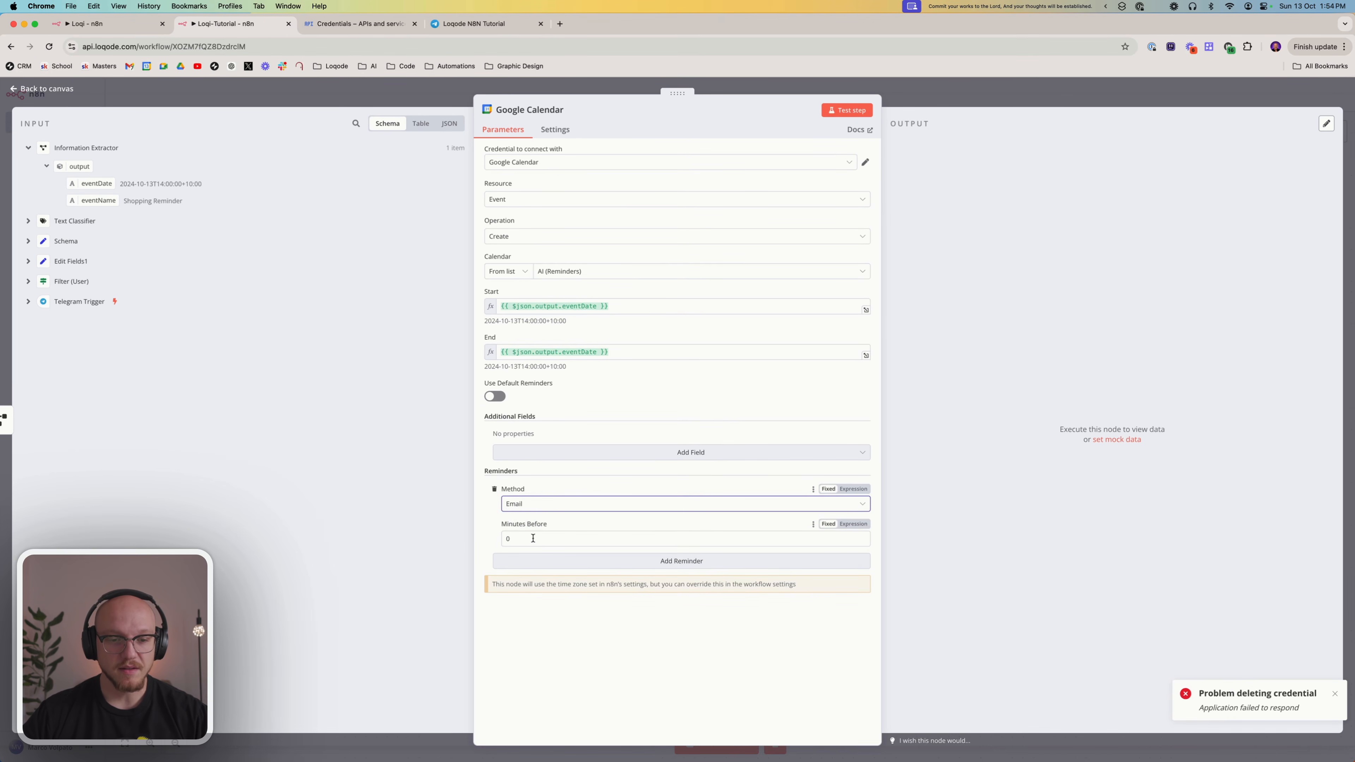
Set the custom reminder to 5 minutes before the event and change its method to Popup
click(532, 539)
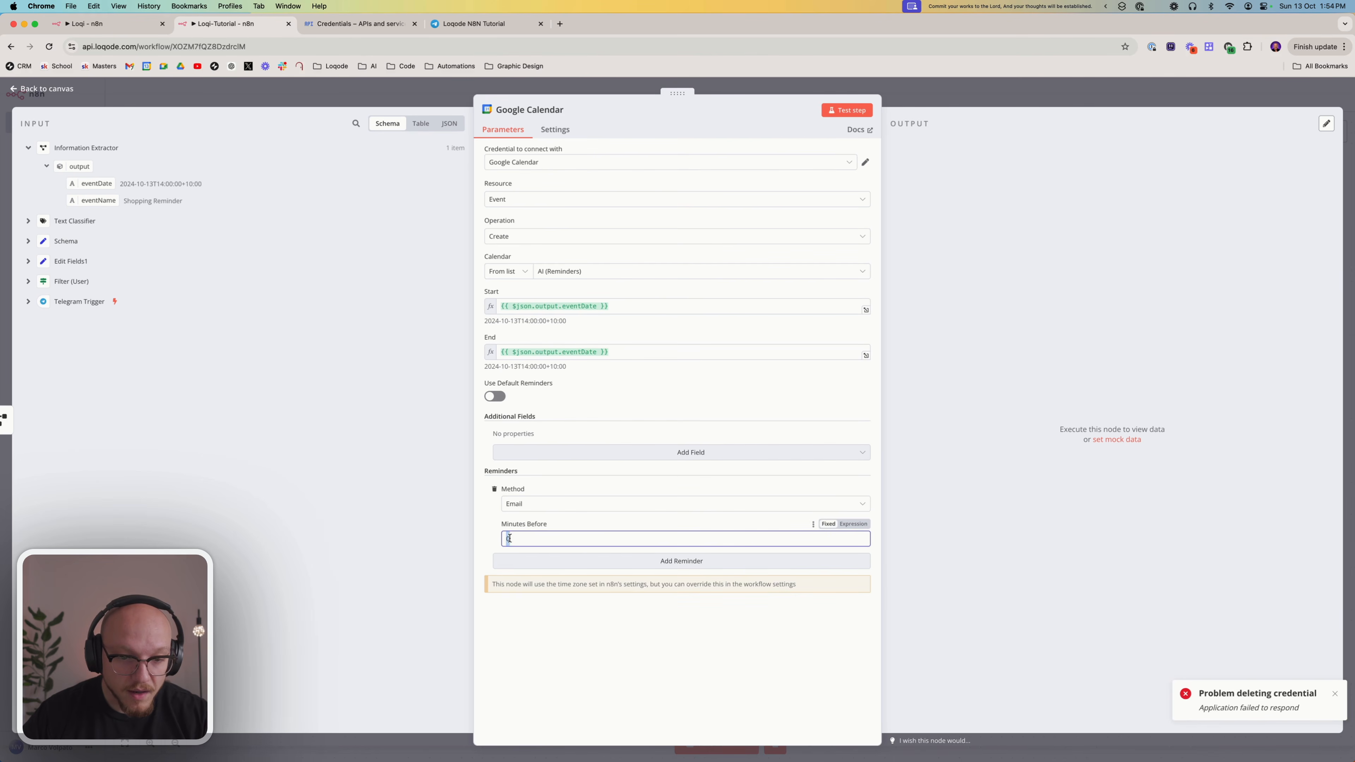
text(5)
click(558, 634)
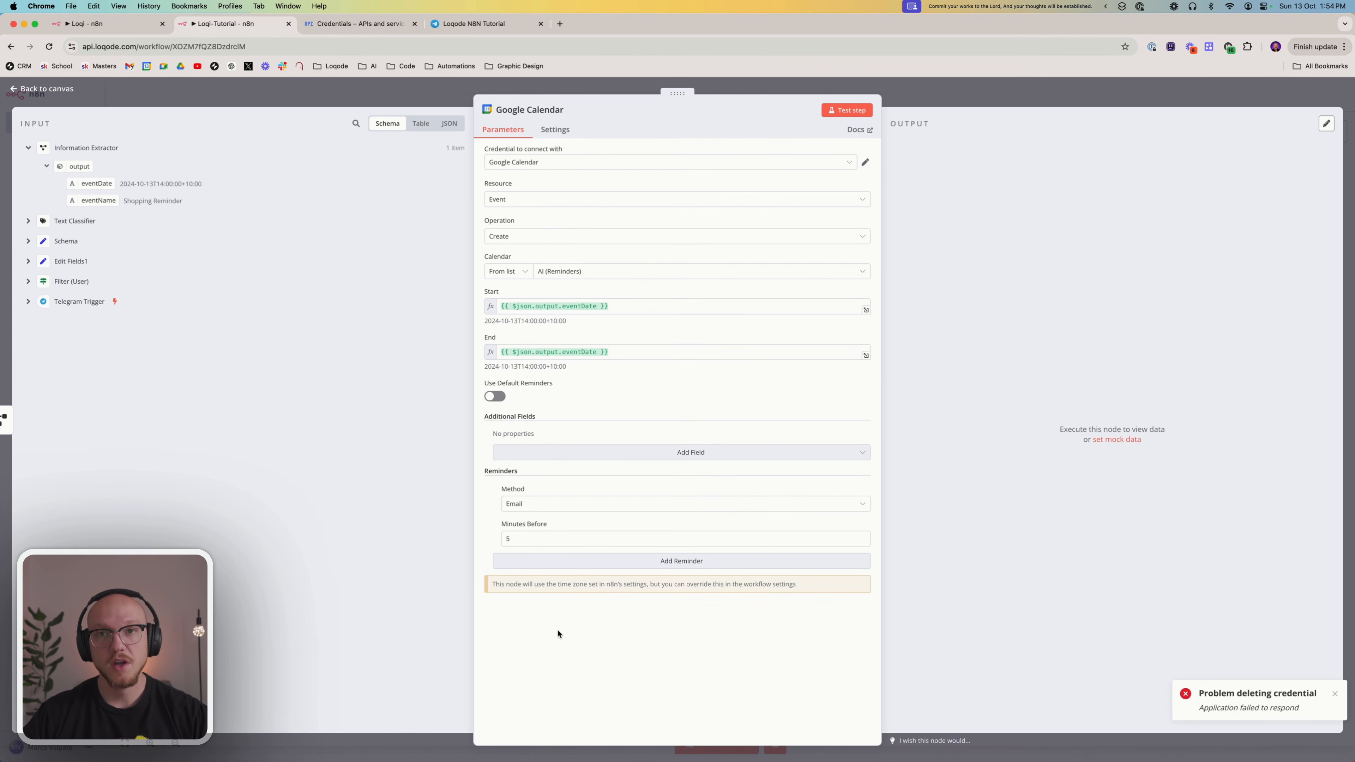
click(536, 504)
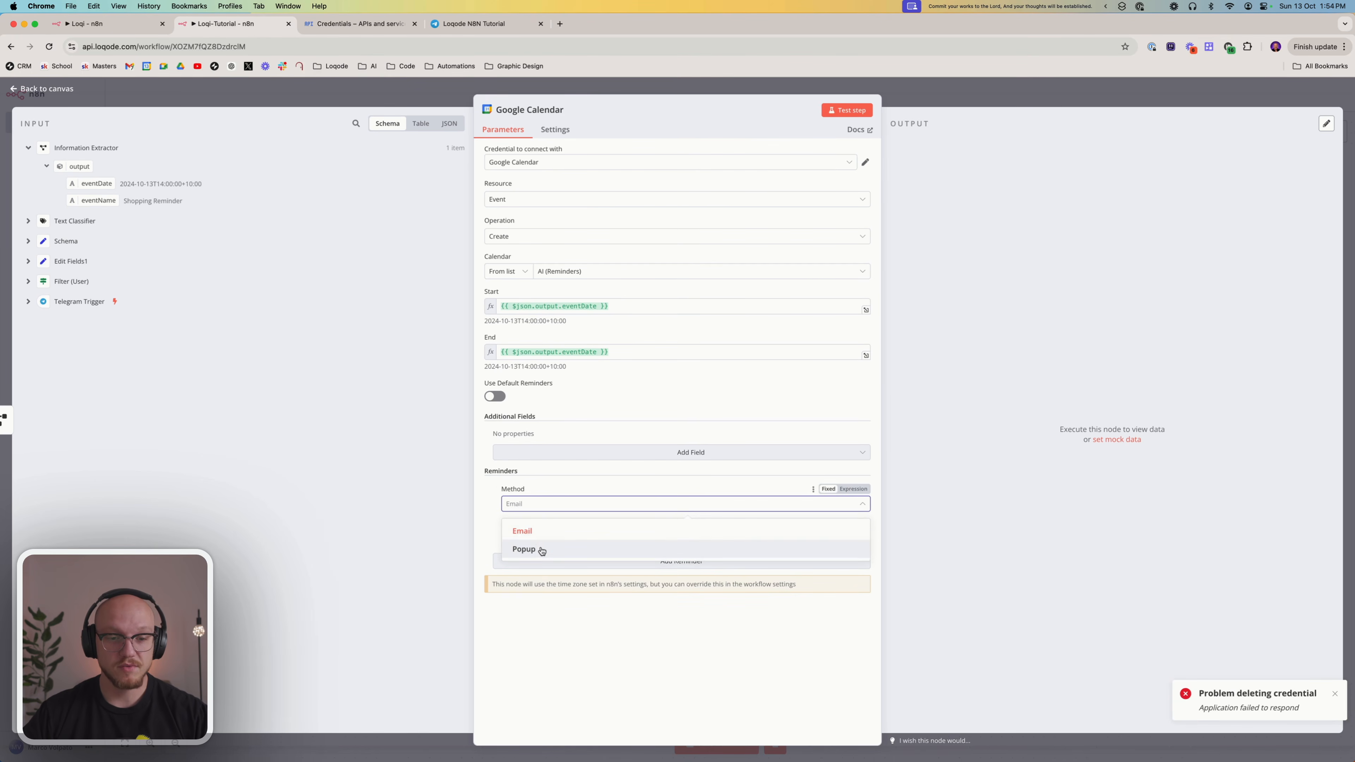
click(529, 547)
click(522, 542)
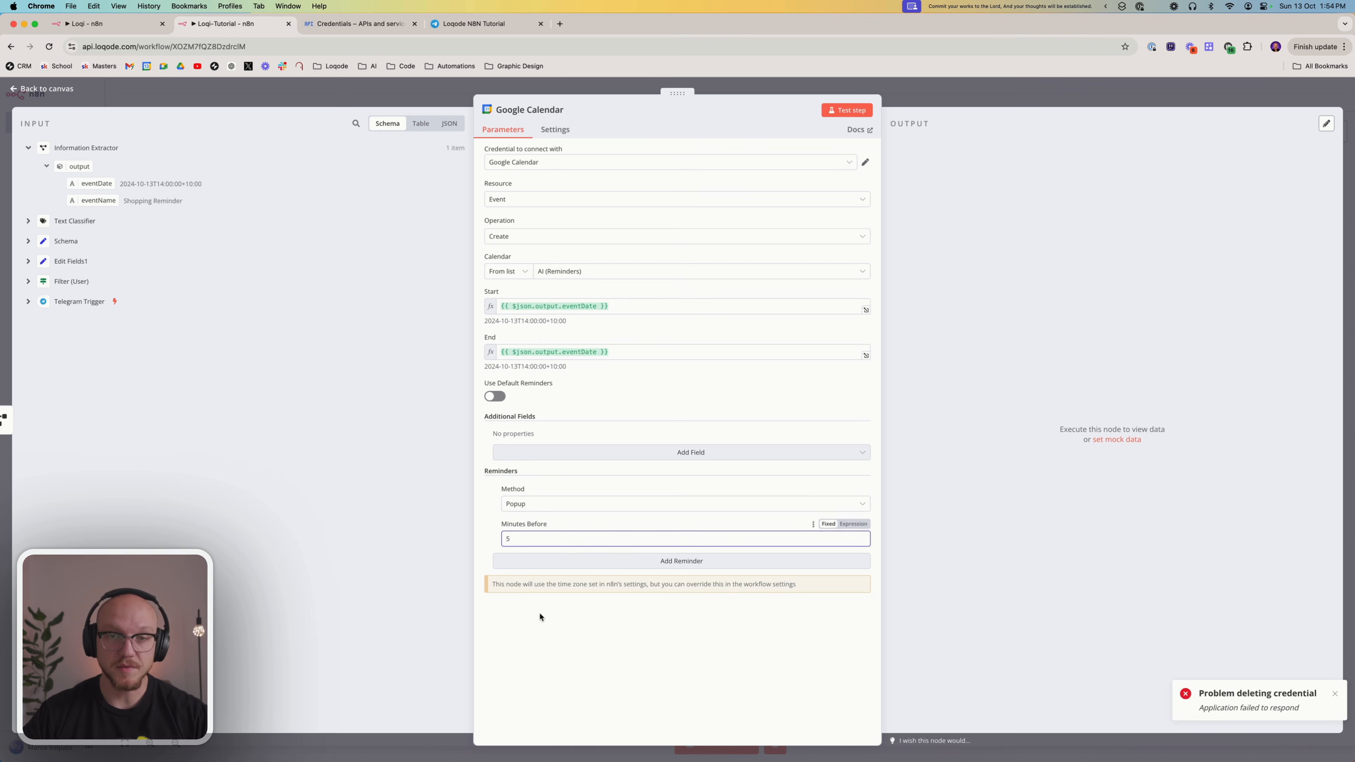
click(579, 646)
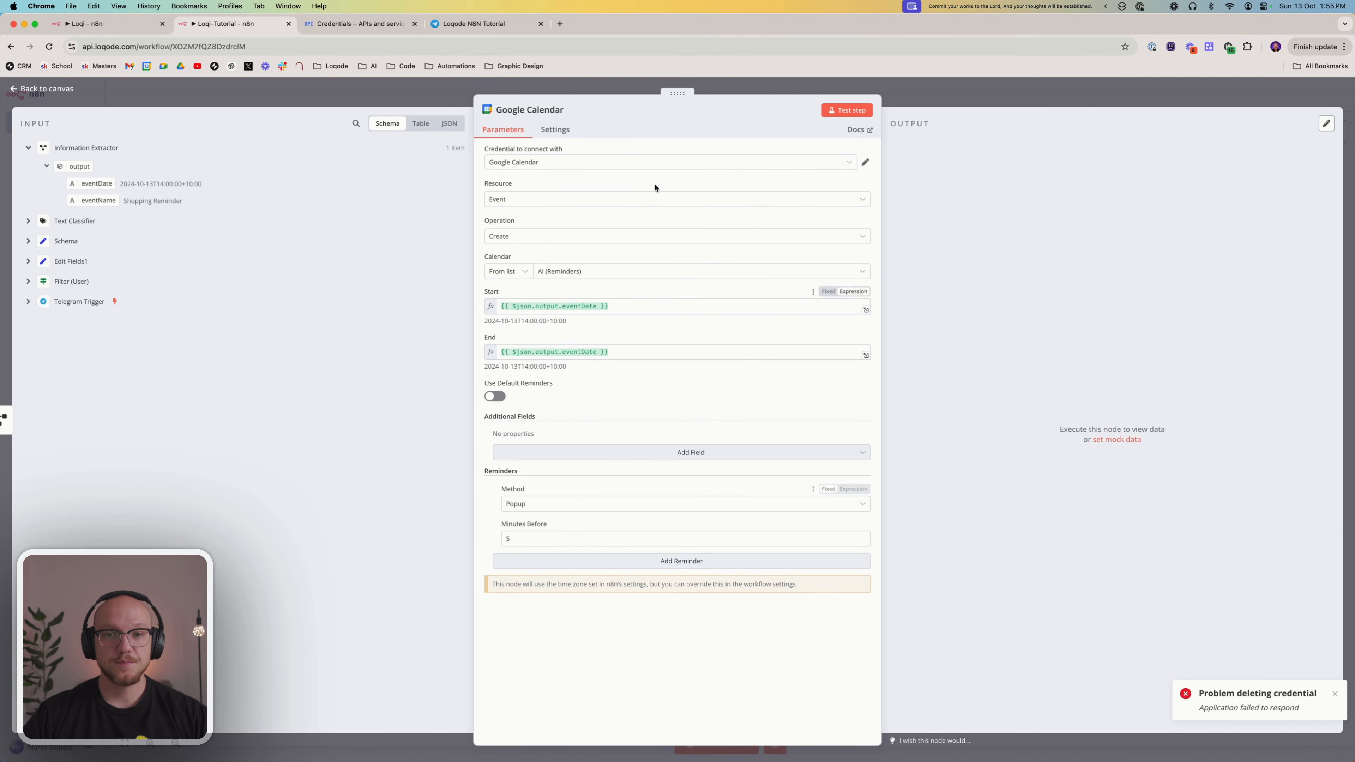
Run the Google Calendar node from the canvas and examine the created event's fields in its output
click(934, 96)
mouse_move(953, 289)
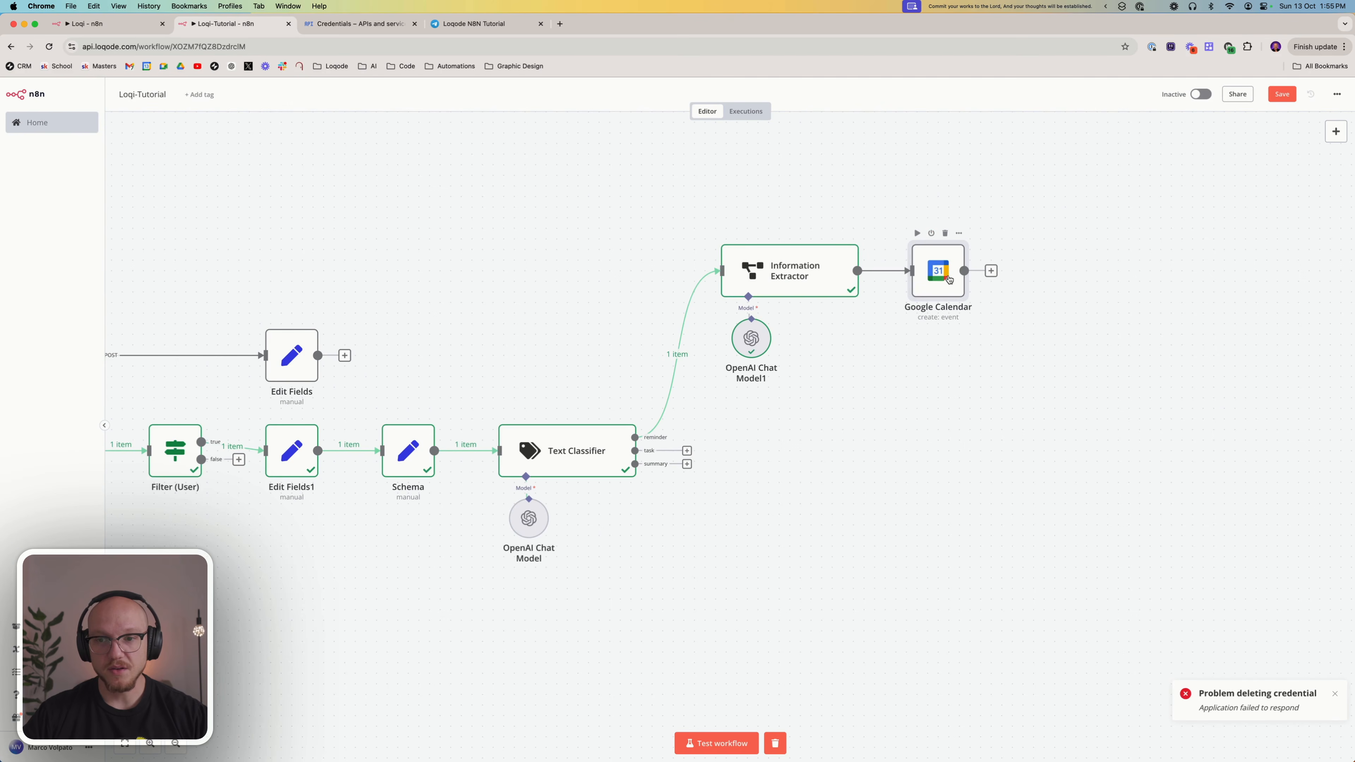
scroll(906, 242, right, 5)
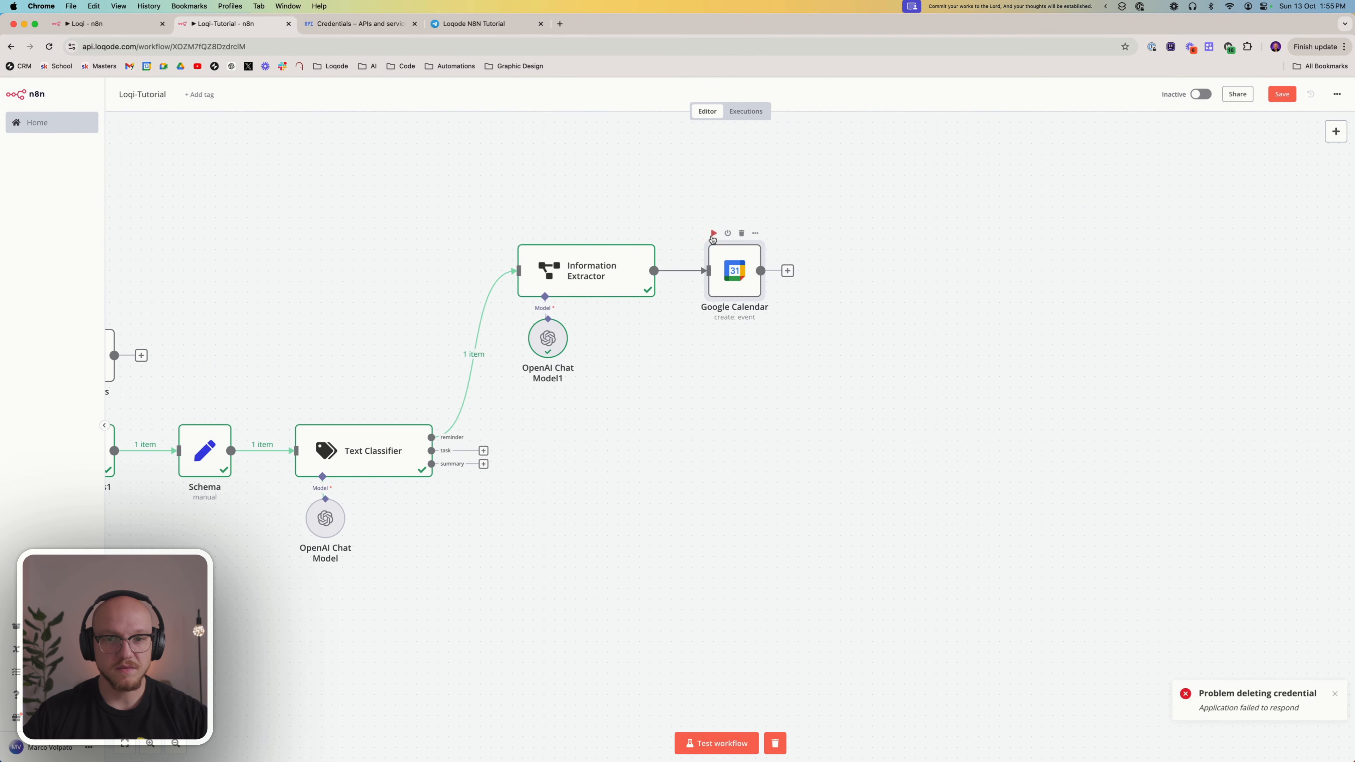
mouse_move(738, 260)
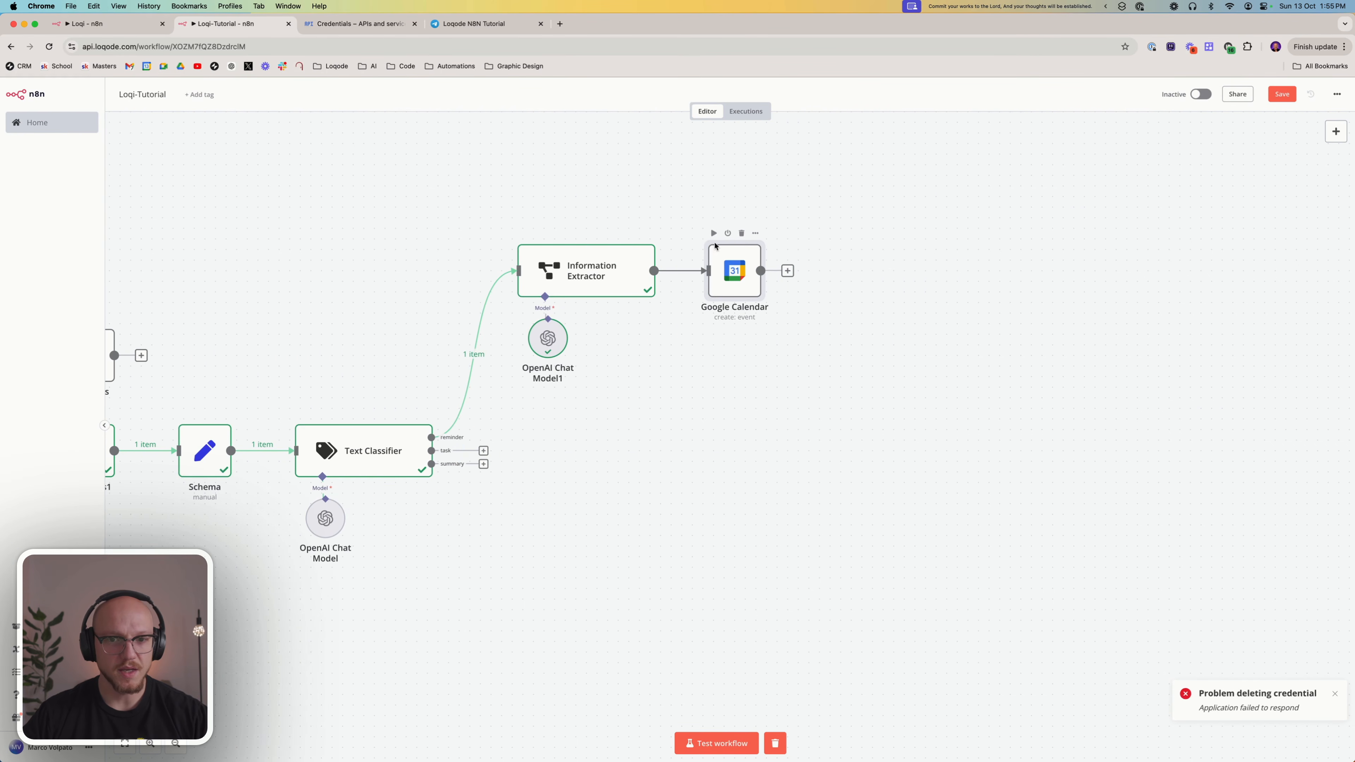
click(712, 234)
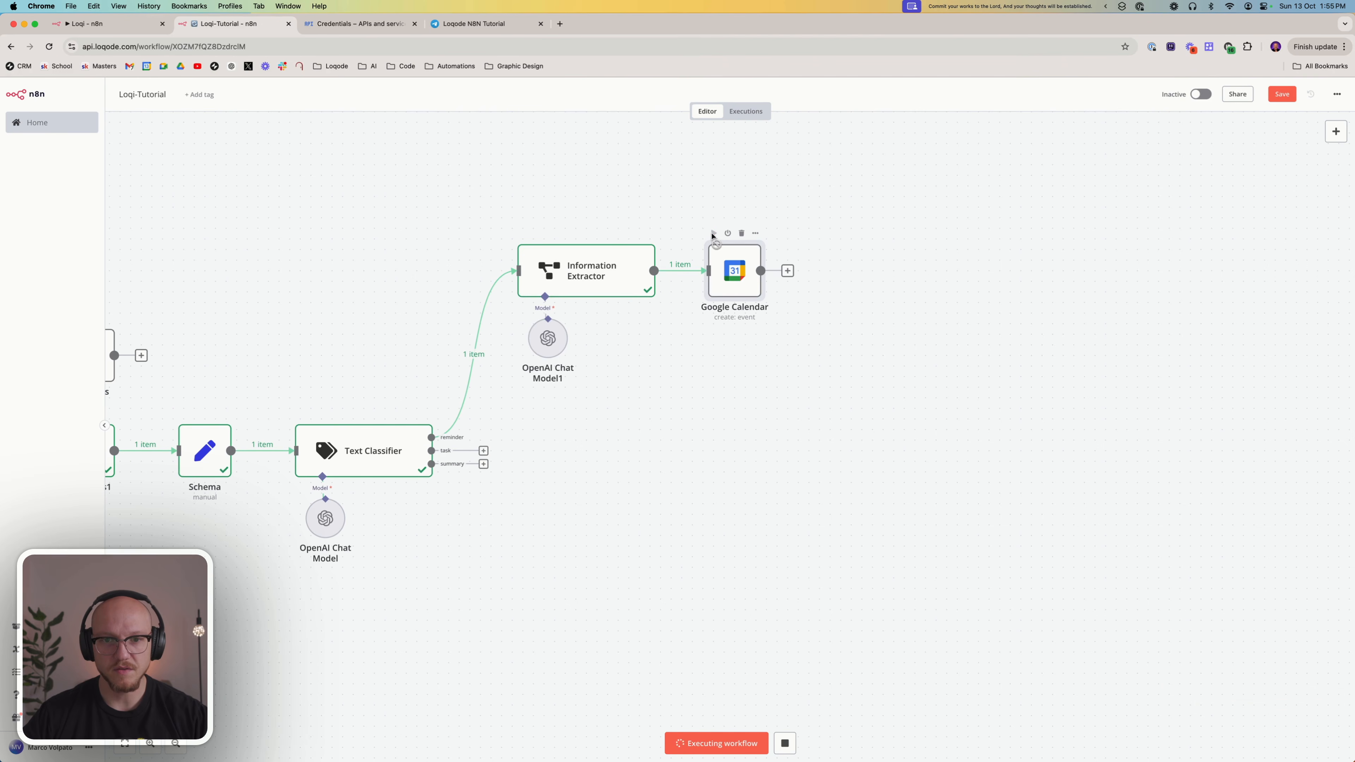
double_click(728, 255)
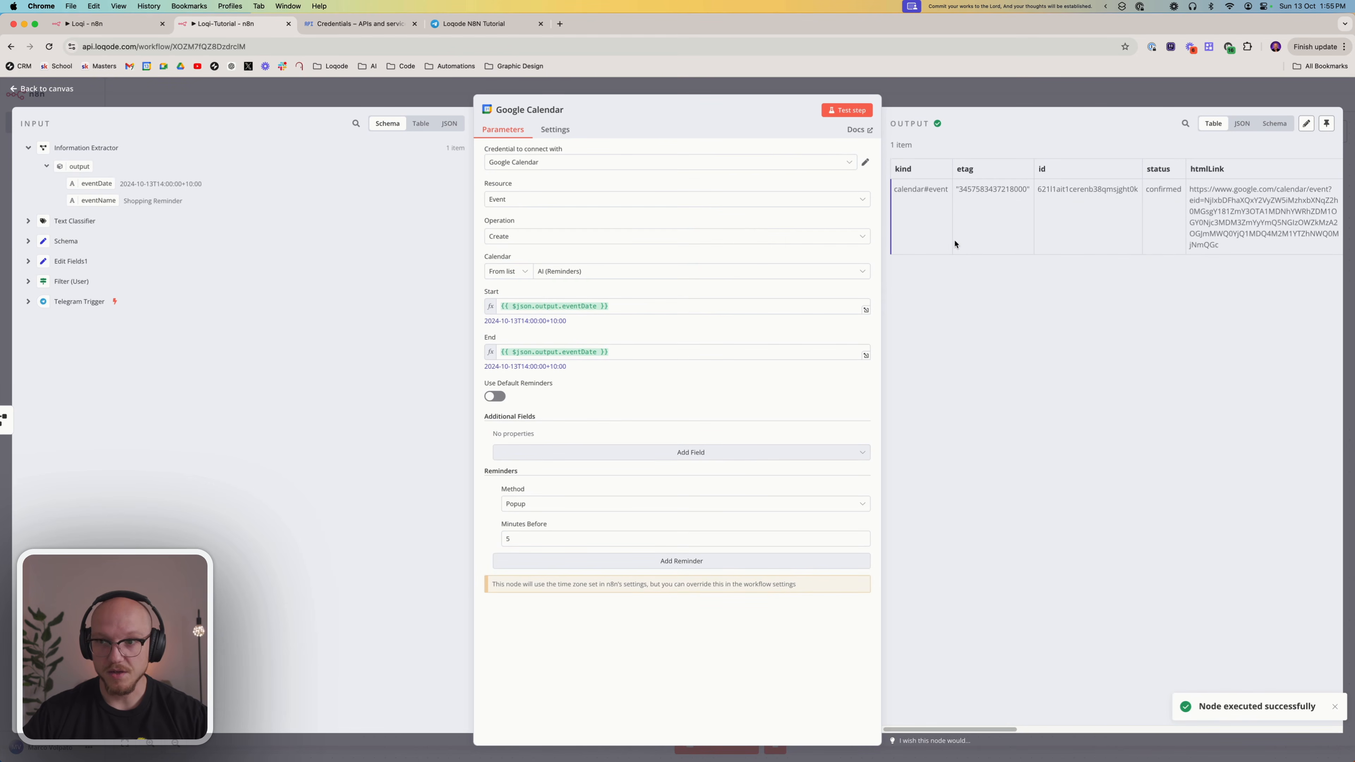
scroll(1016, 233, right, 10)
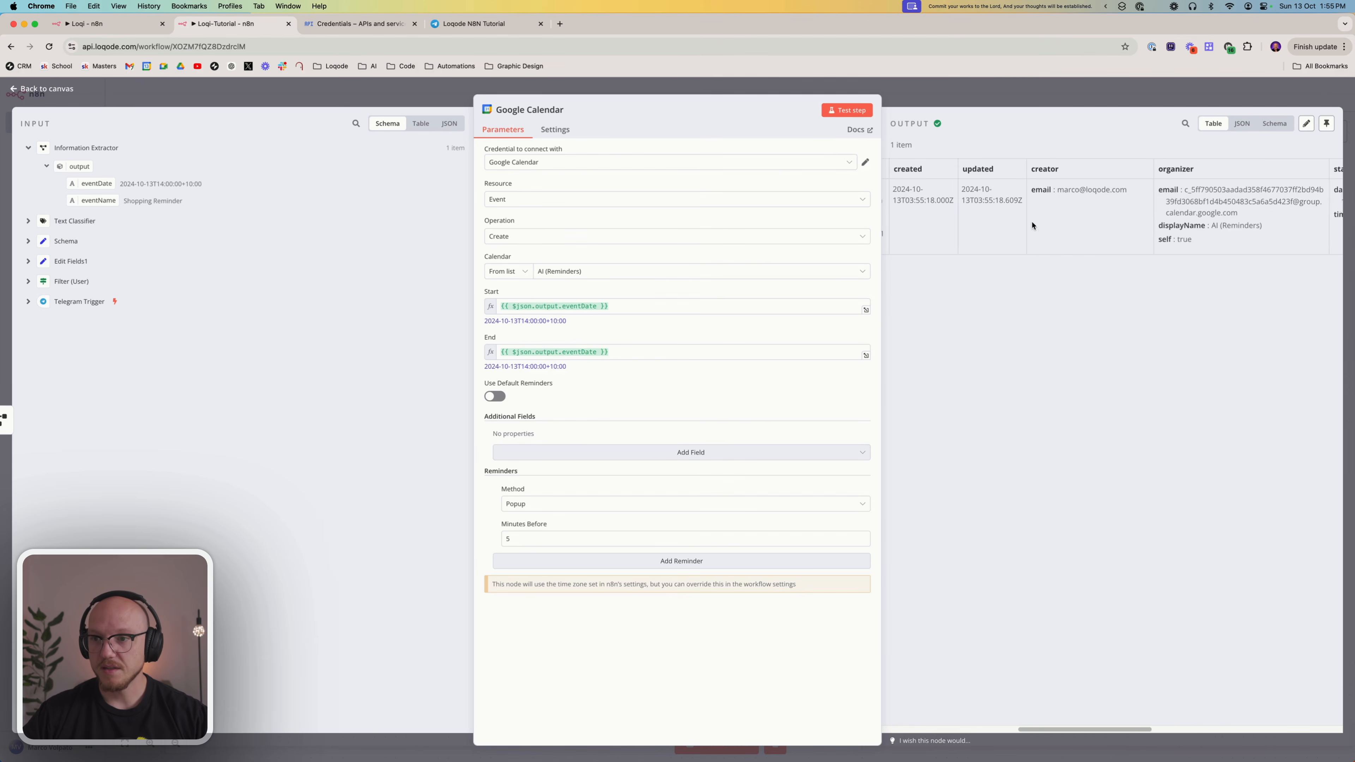
scroll(1030, 221, right, 10)
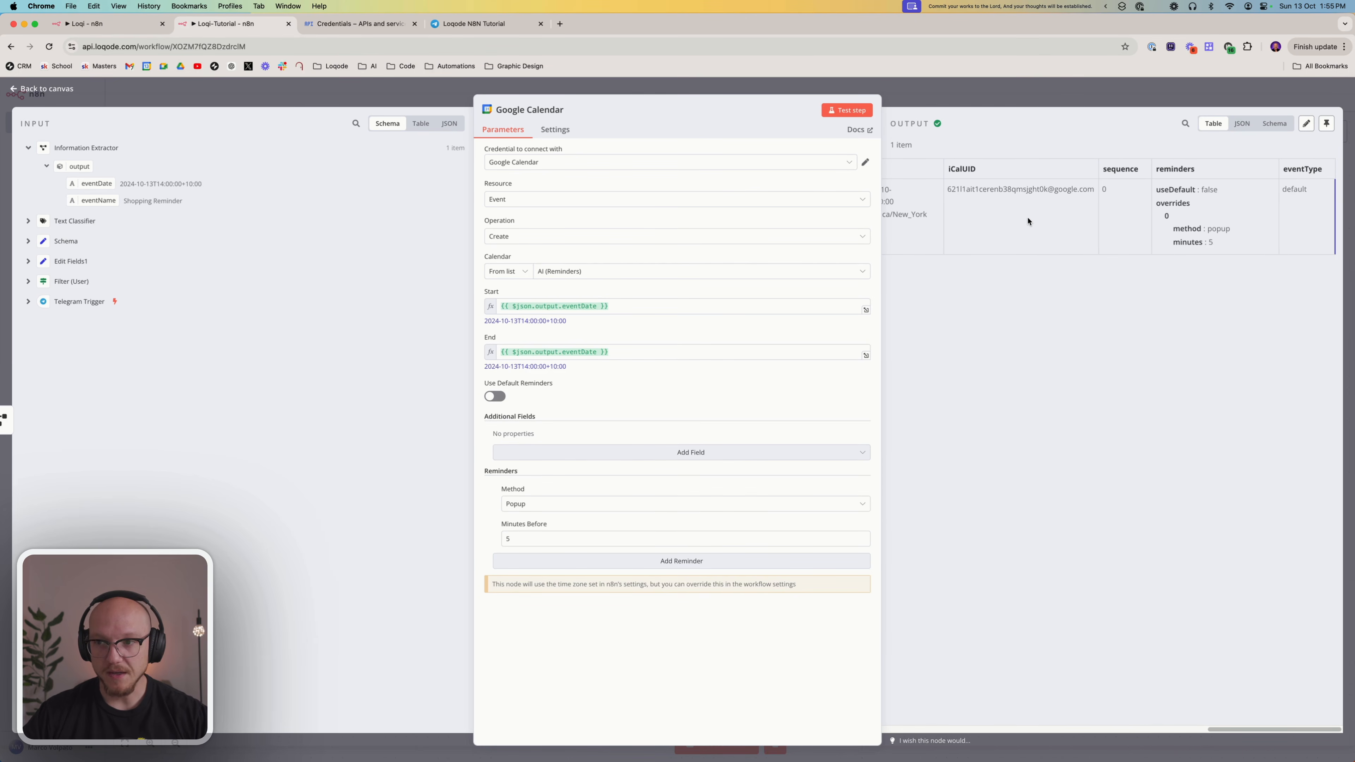
scroll(1026, 218, left, 20)
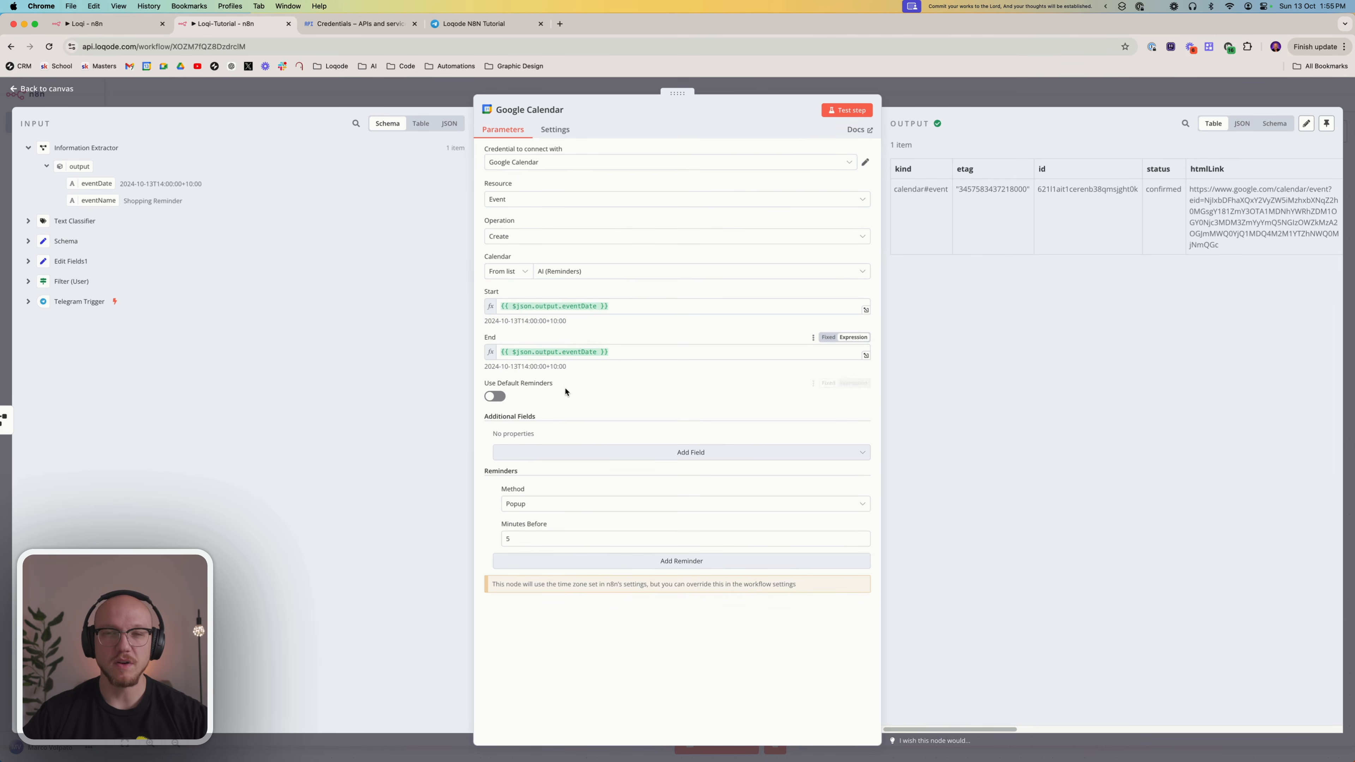
Add a Summary field mapped to the Information Extractor's eventName, test the Google Calendar step and return to the canvas
click(550, 455)
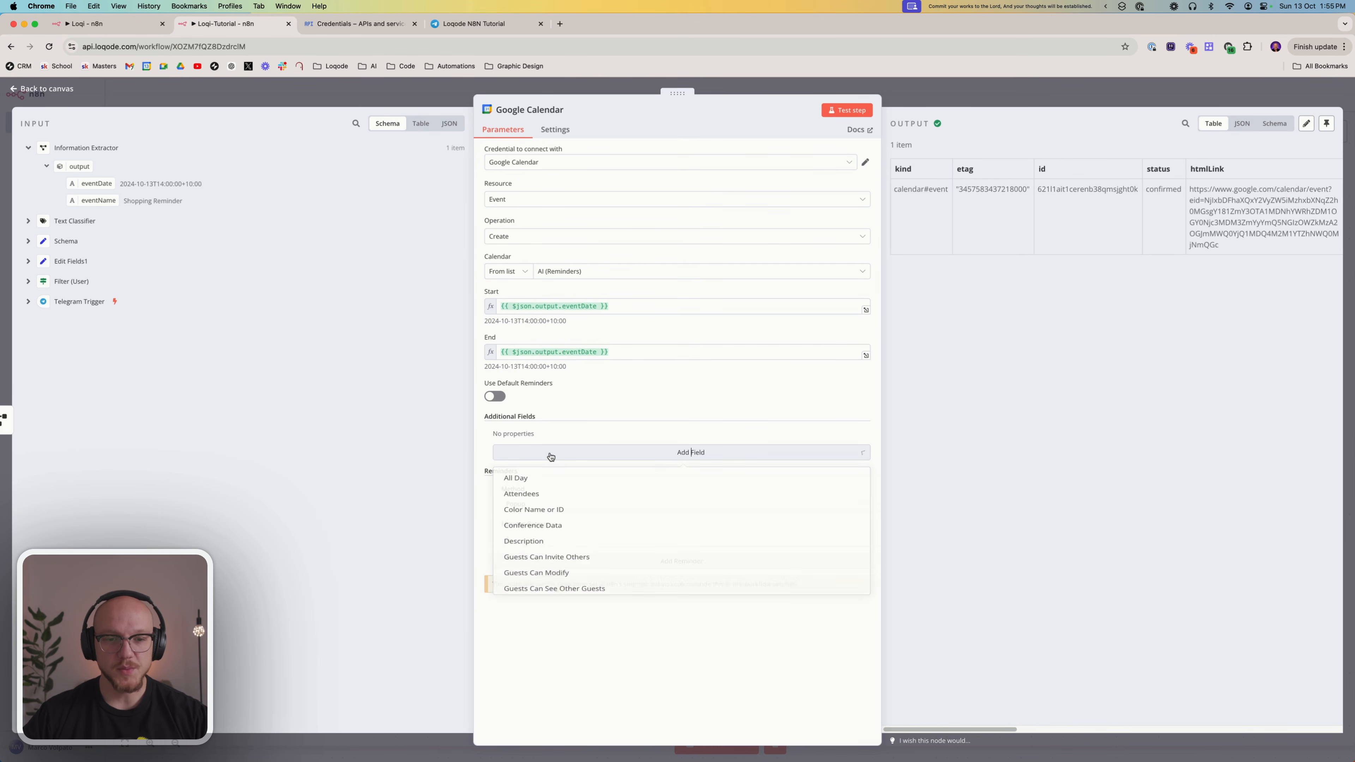
scroll(572, 536, down, 5)
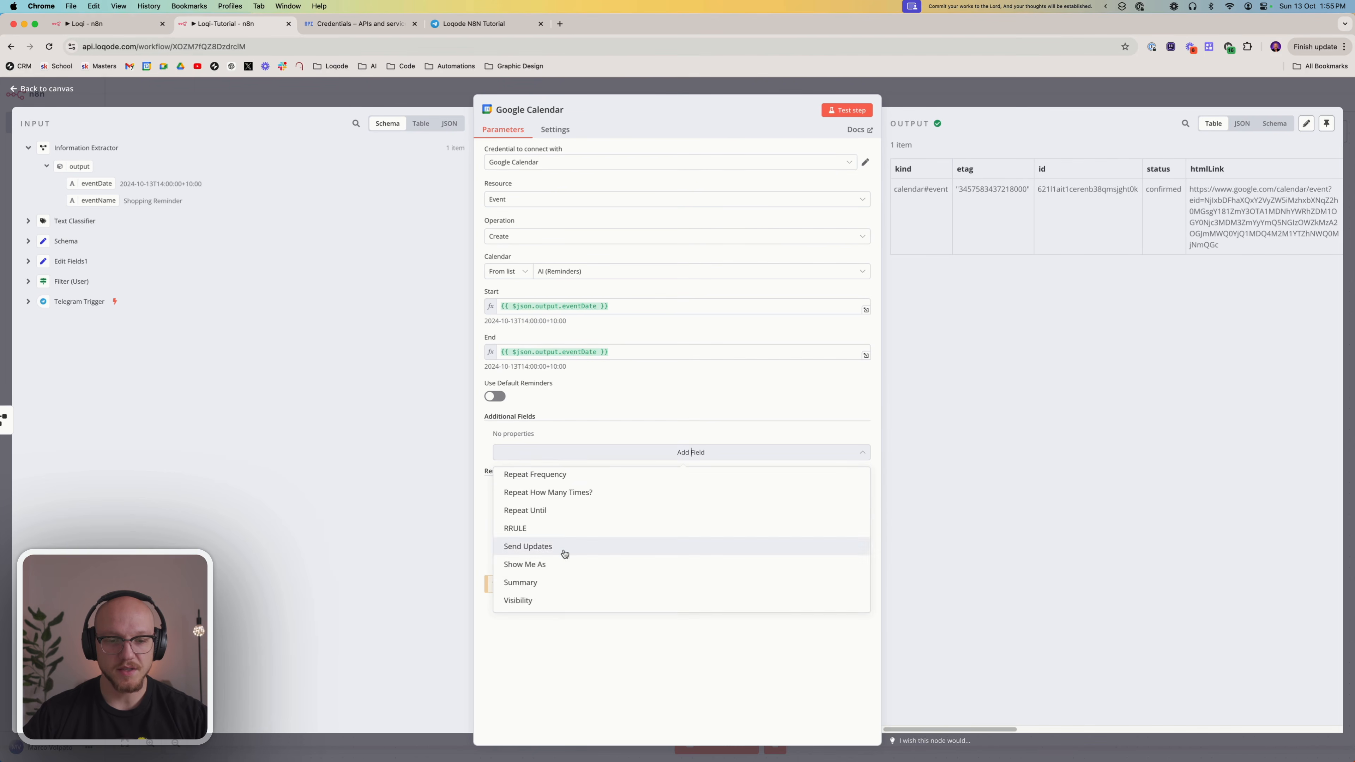
click(554, 582)
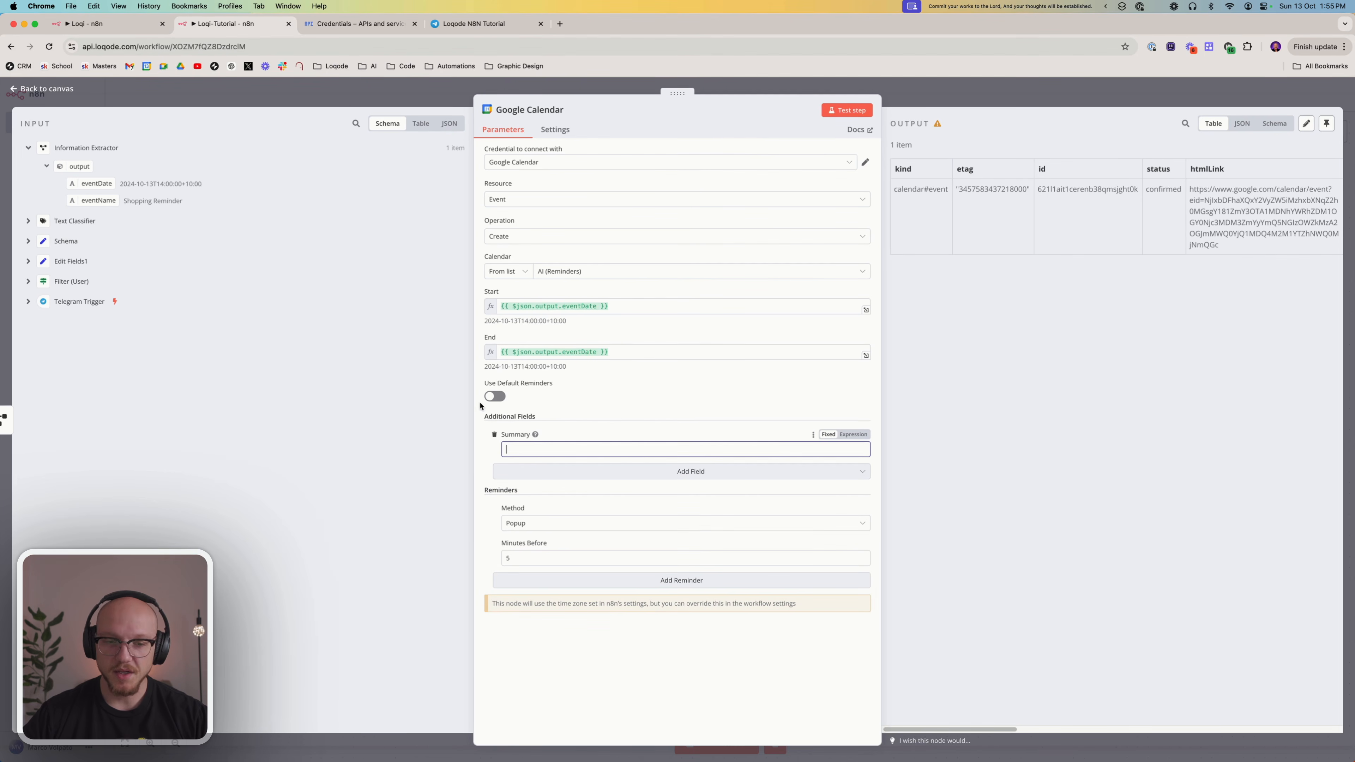
drag(99, 200, 575, 453)
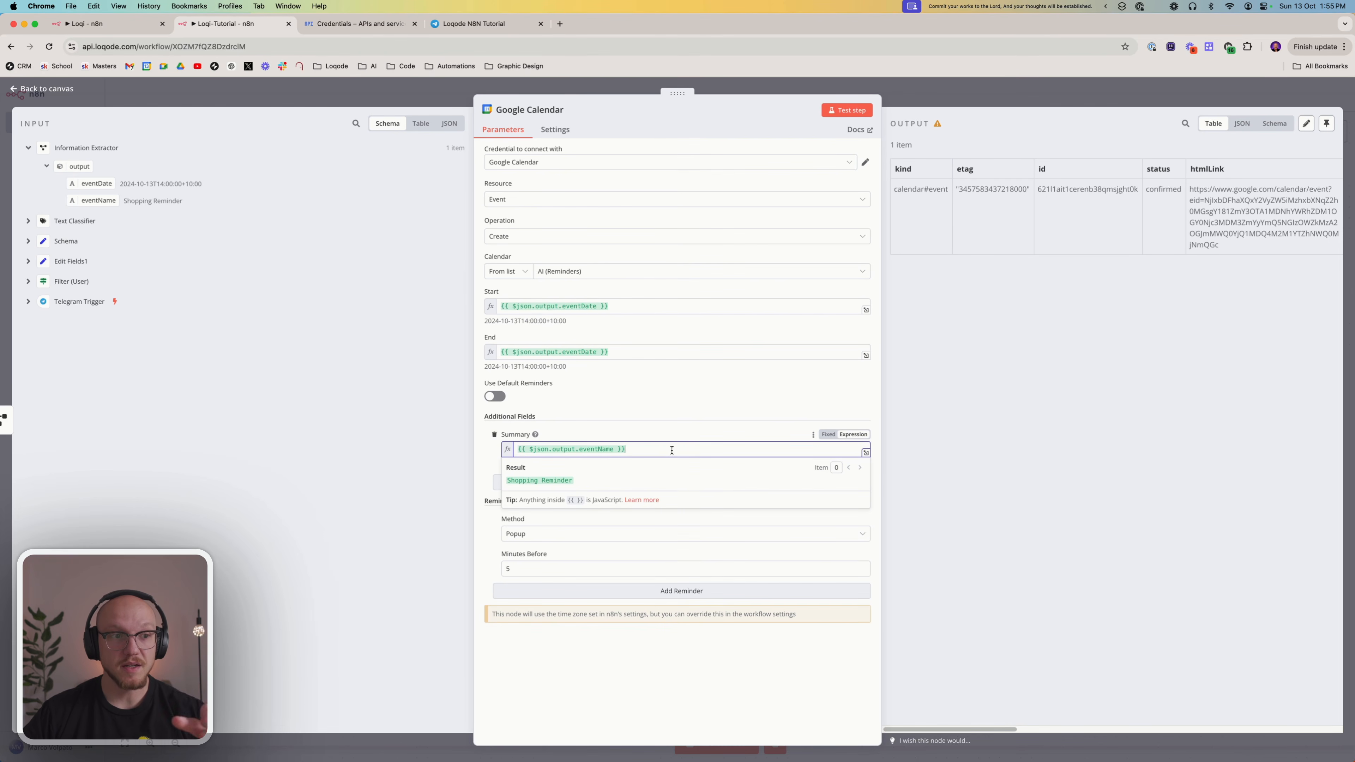
click(595, 669)
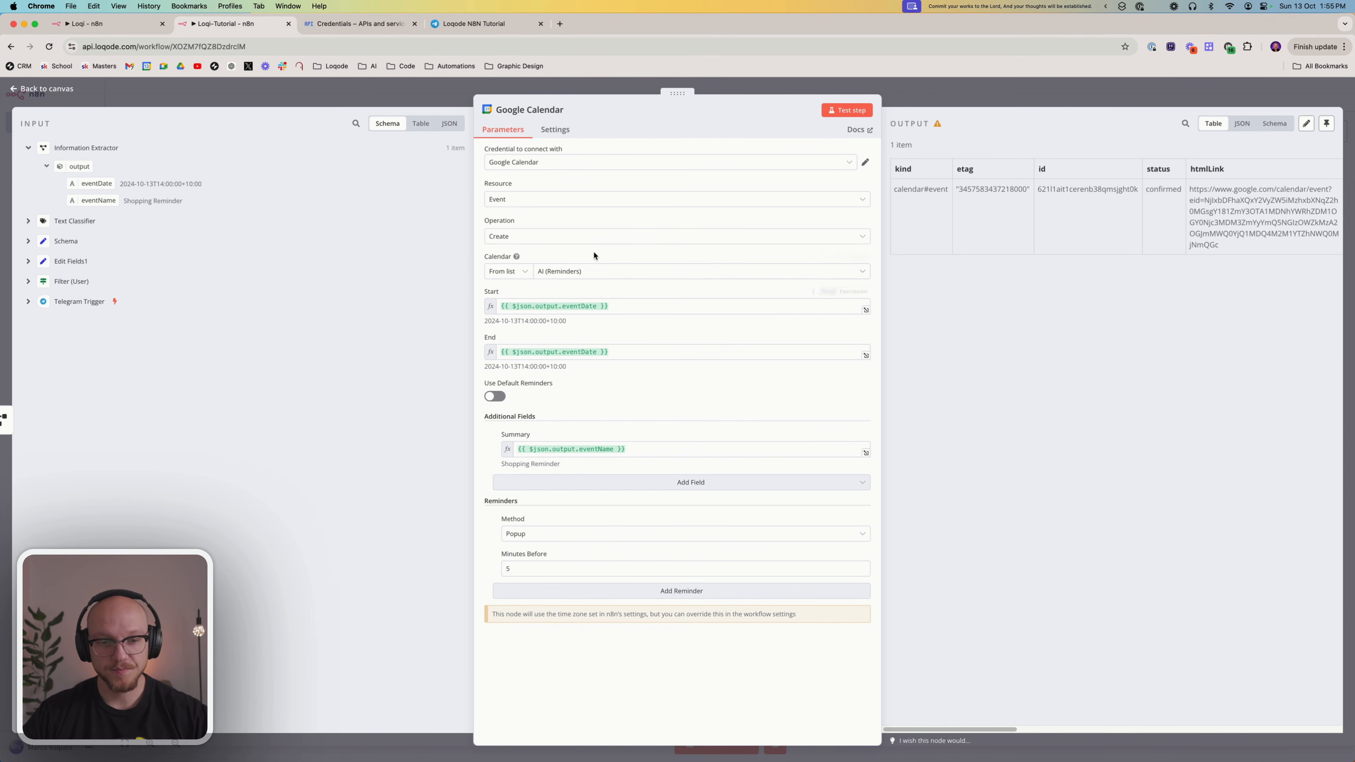
click(846, 110)
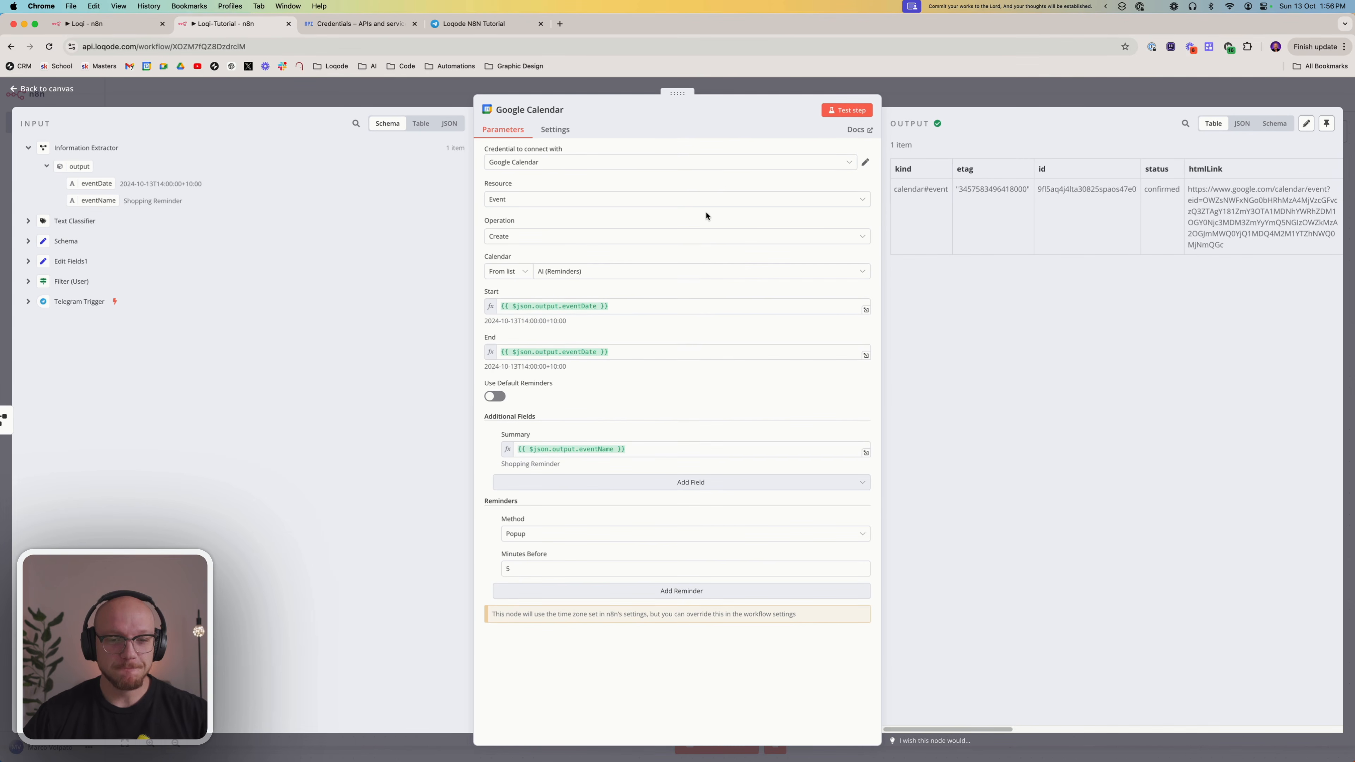
click(924, 97)
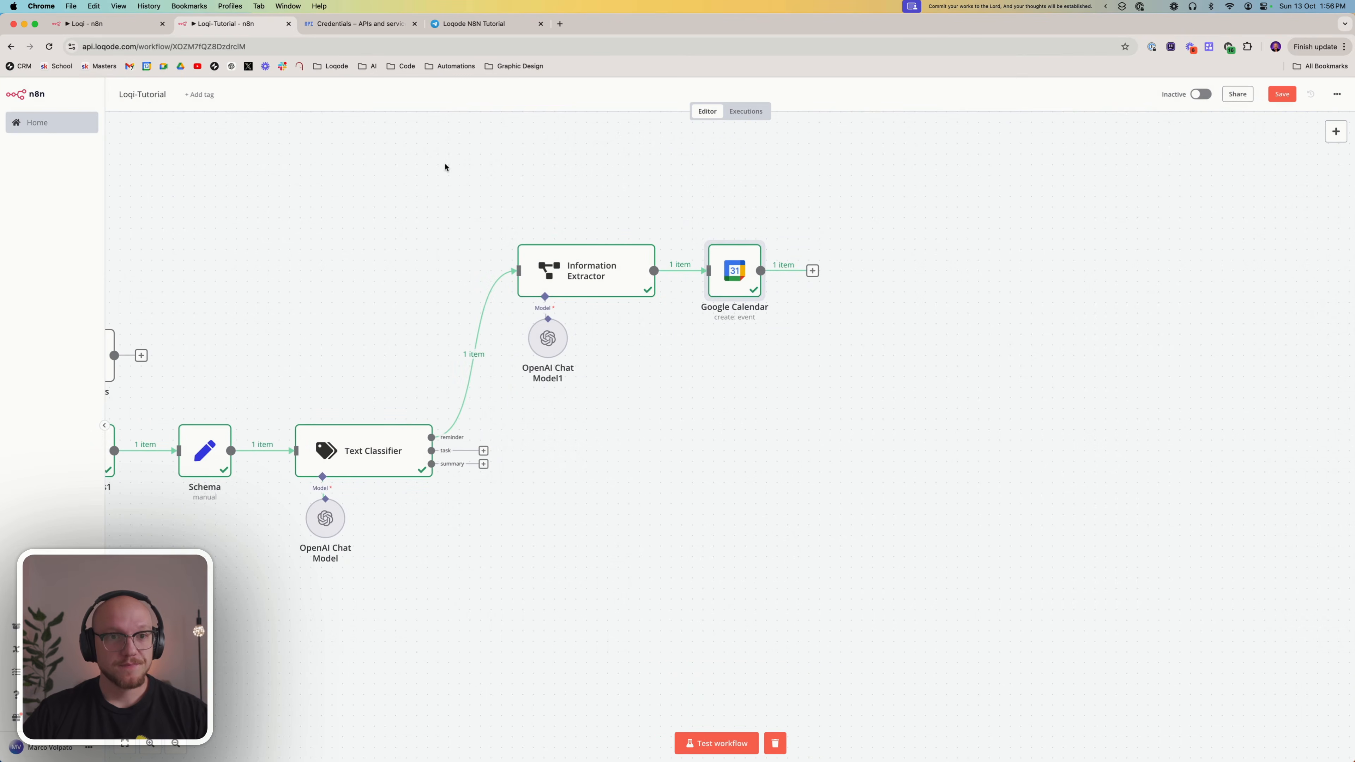
Examine the date expression and custom format of the Prettify (Date) node in the finished Loqi workflow
click(114, 24)
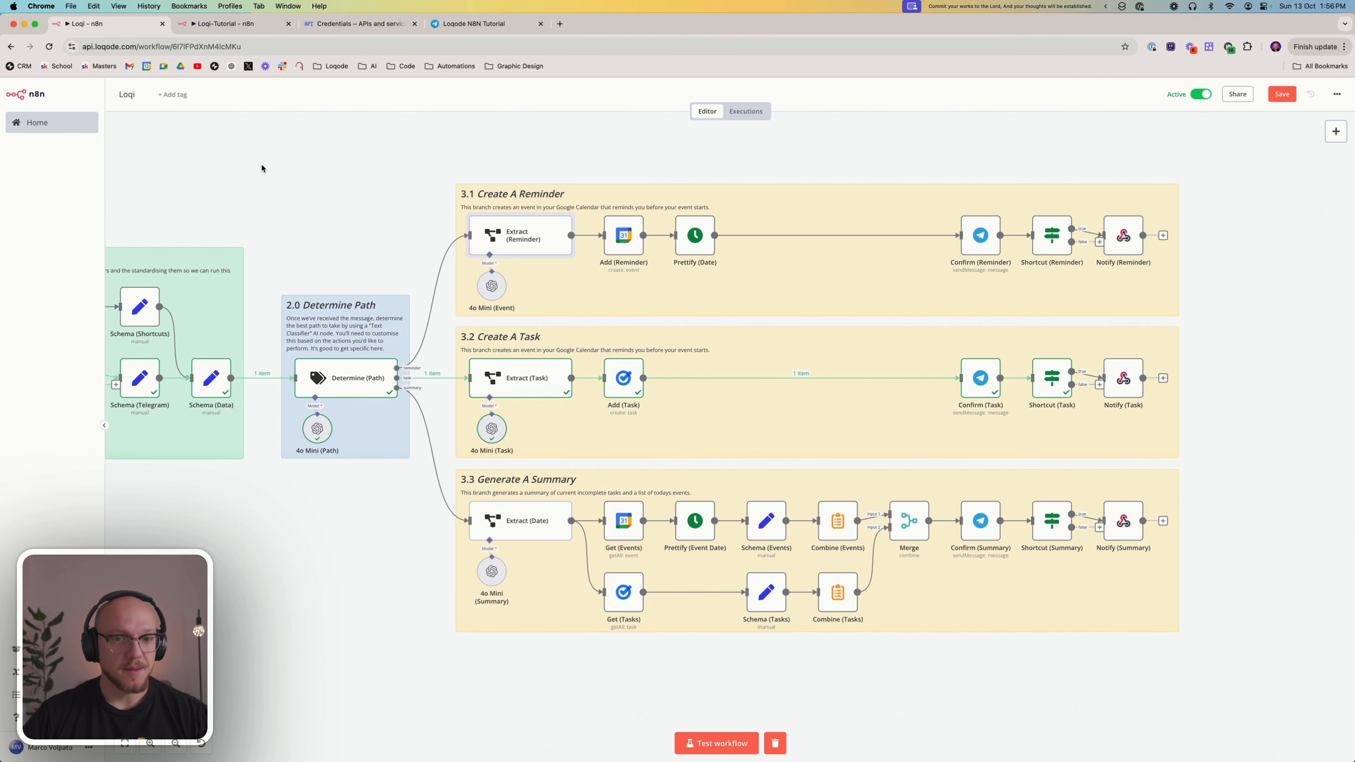
click(694, 242)
double_click(694, 238)
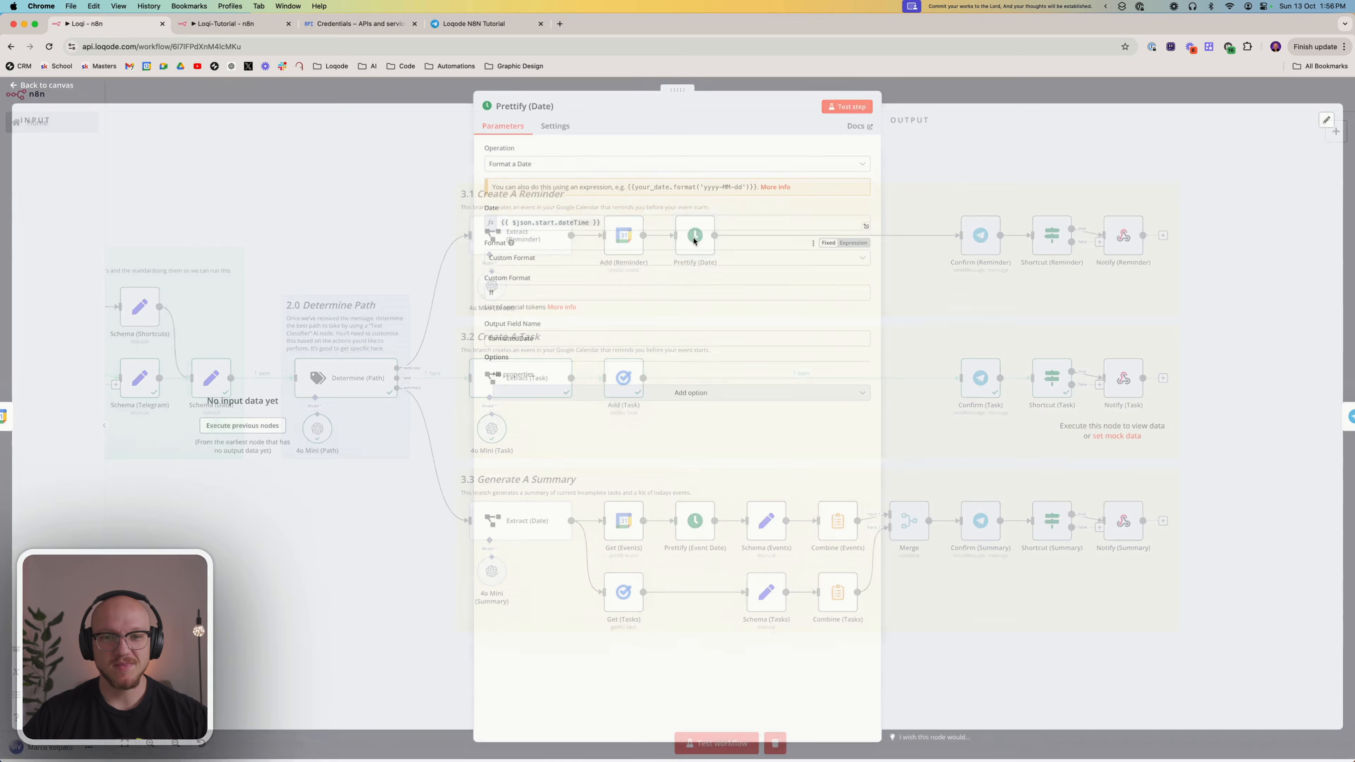
click(637, 225)
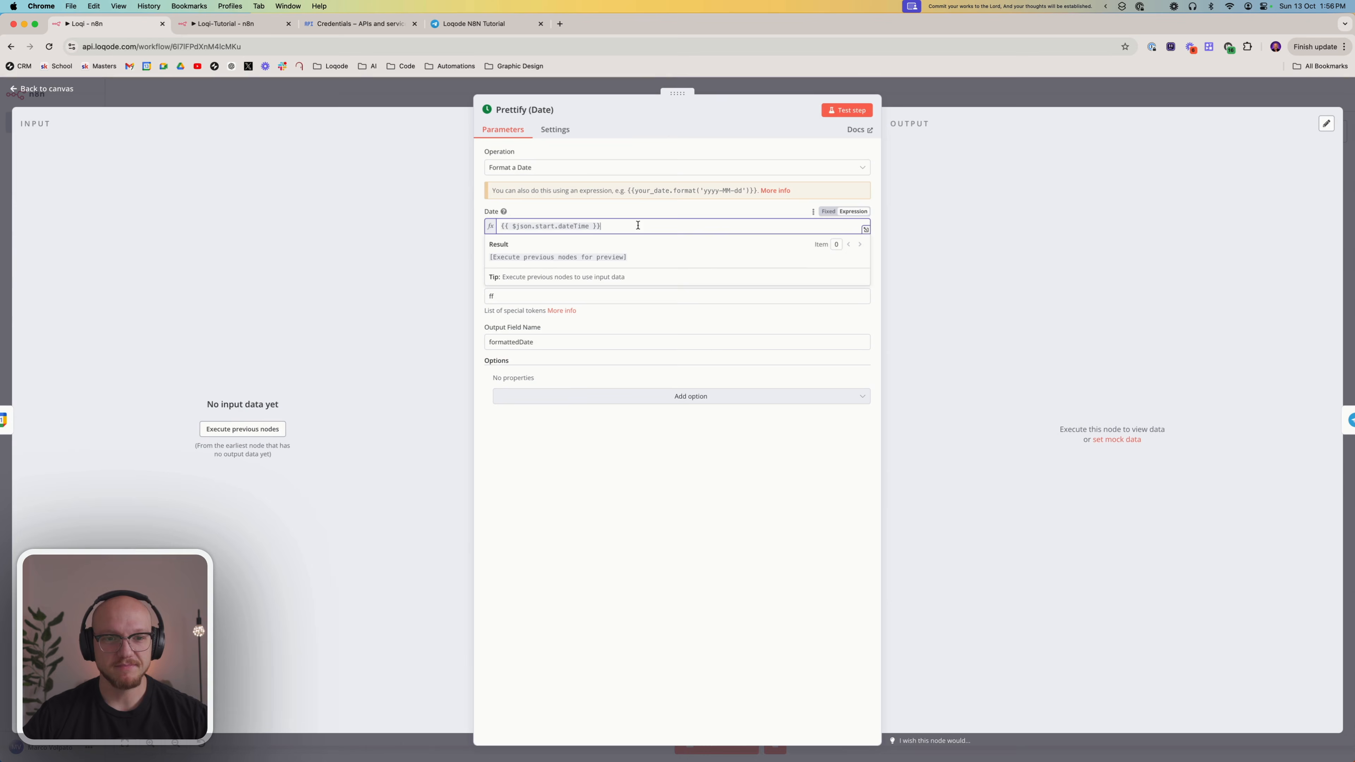
click(648, 490)
click(525, 293)
key(cmd+a)
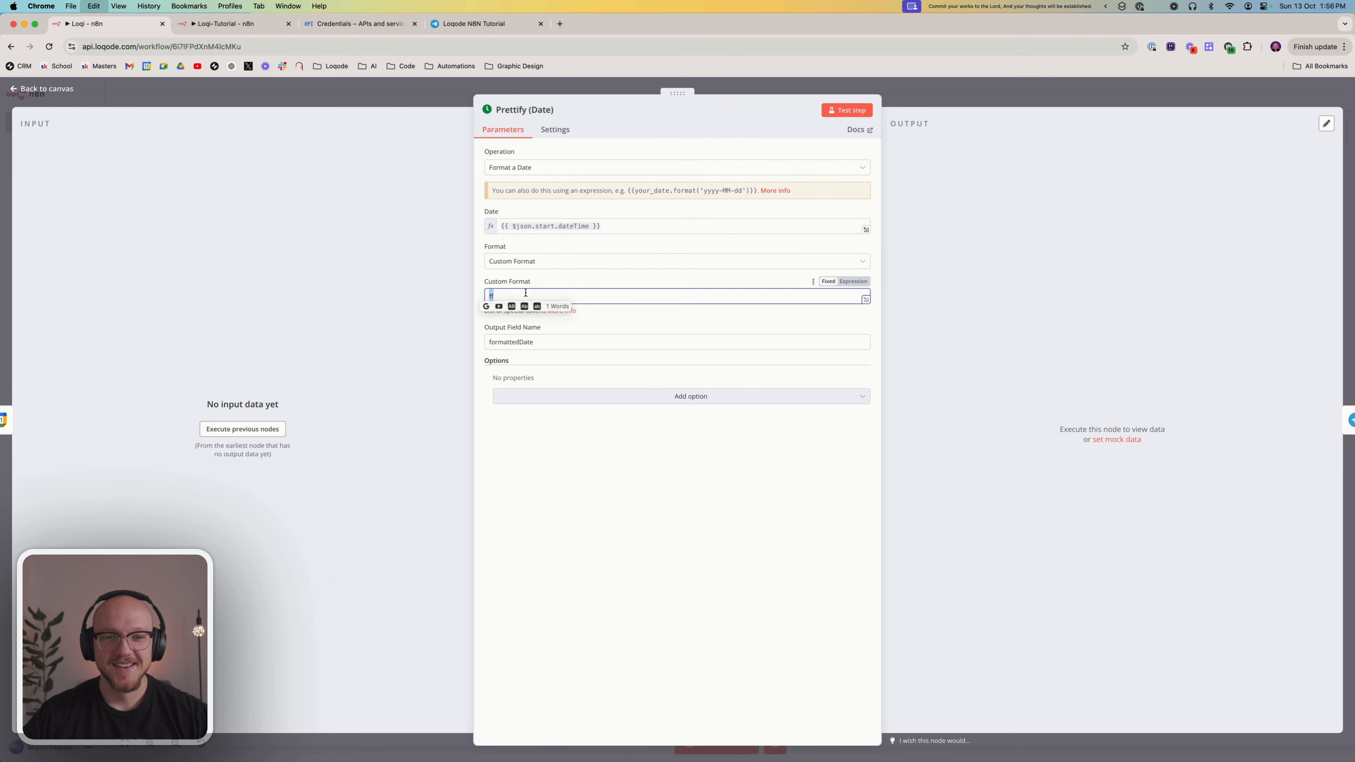
click(582, 549)
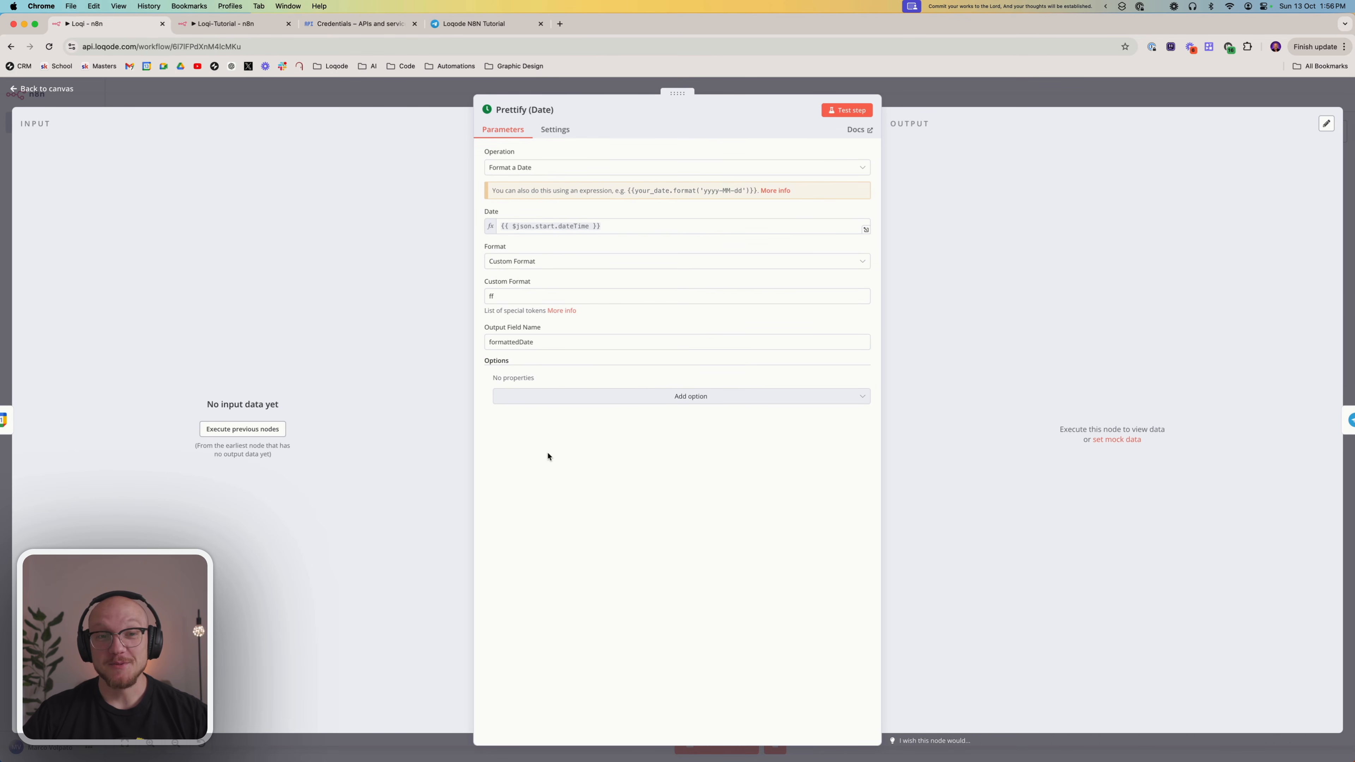
click(320, 95)
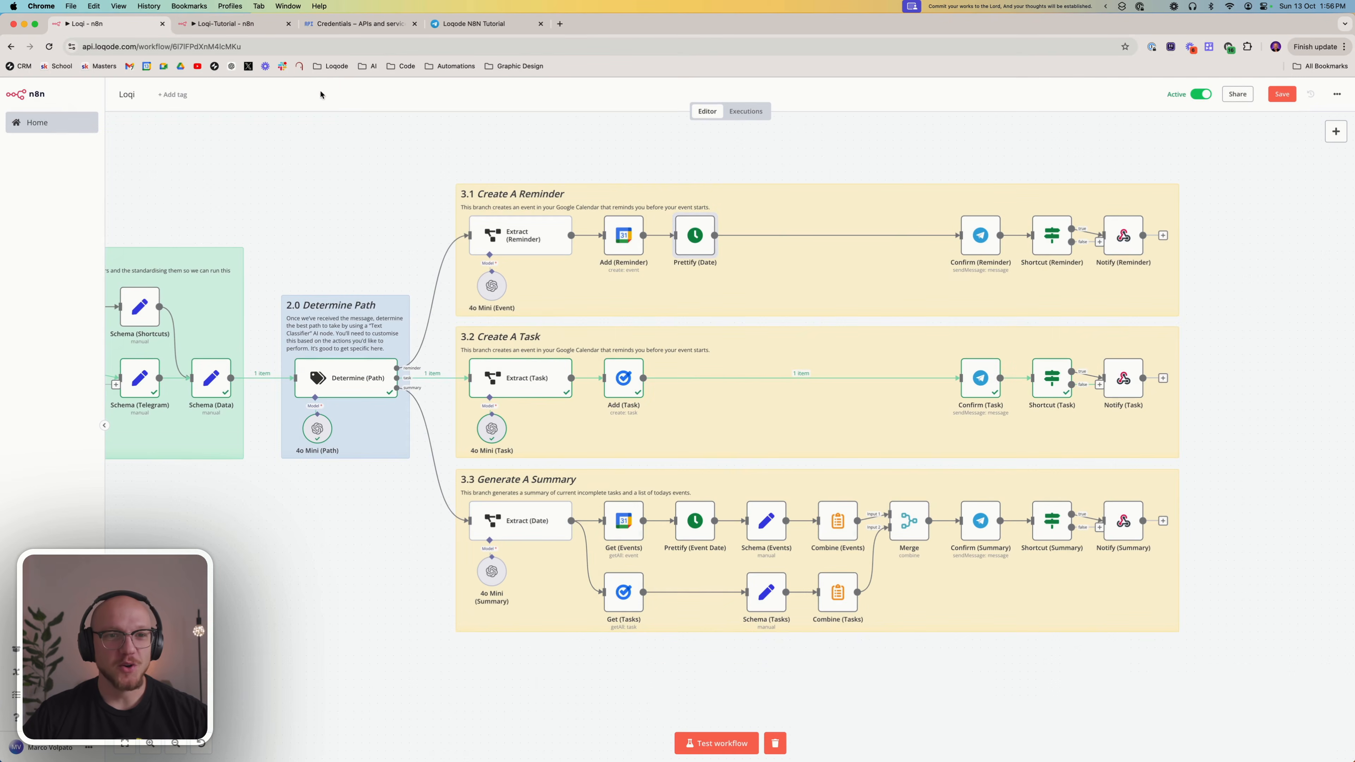
In the Loqi-Tutorial workflow, add a Date & Time node with the Format a Date action after Google Calendar
click(249, 30)
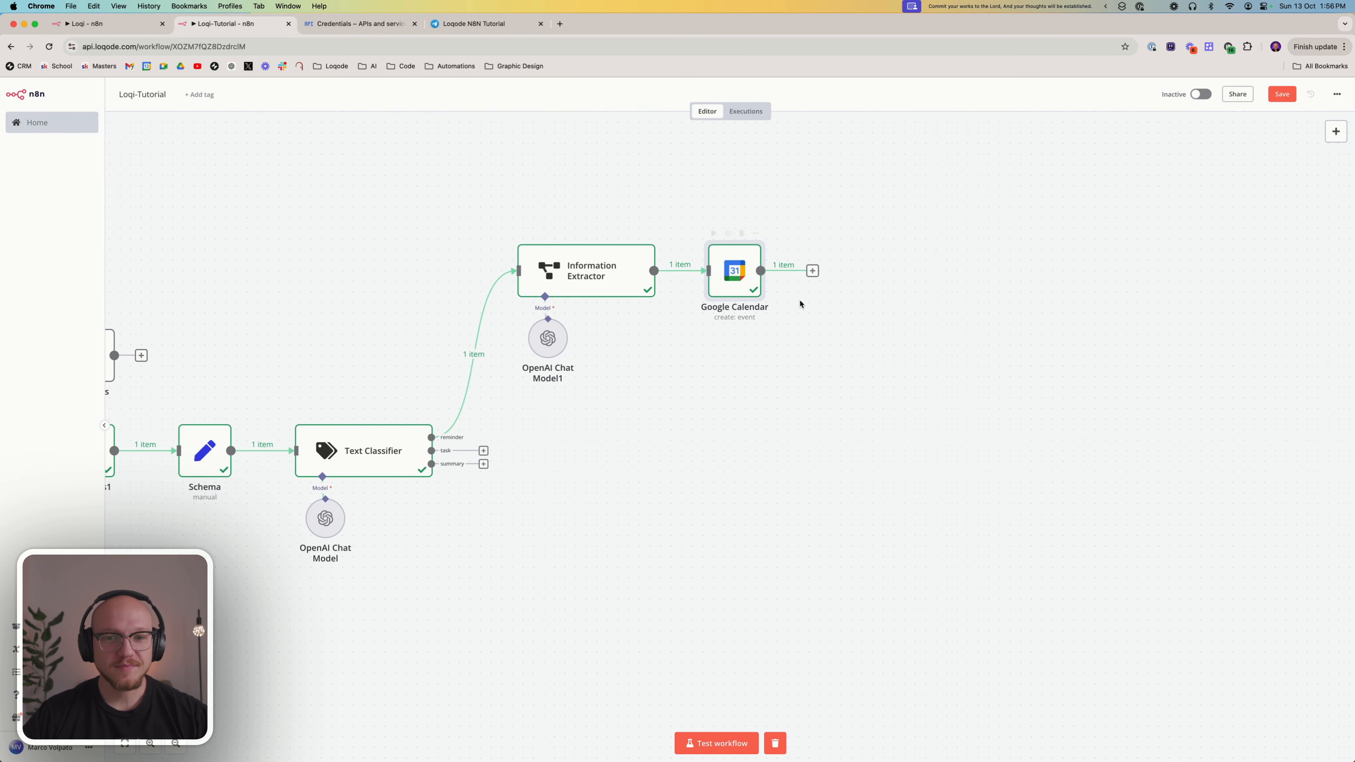
click(812, 271)
click(1228, 238)
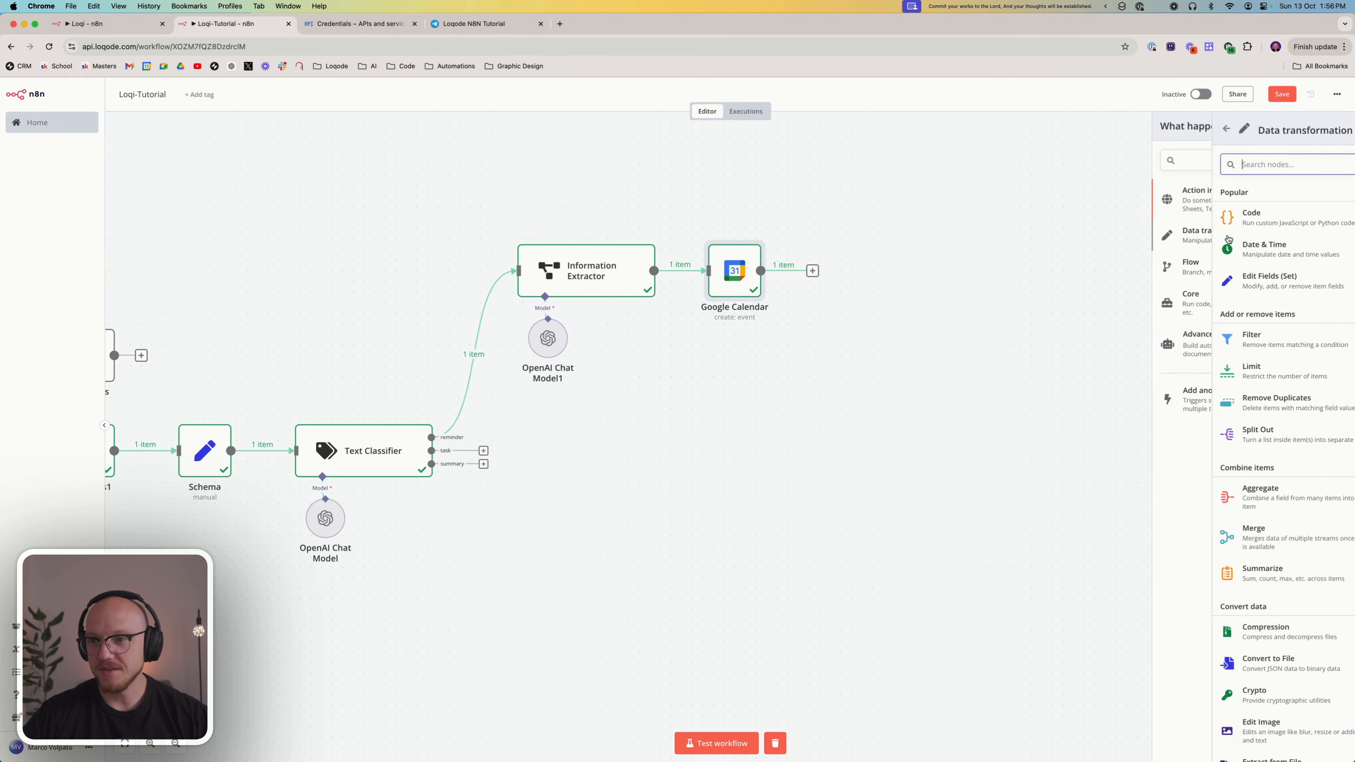
click(1210, 259)
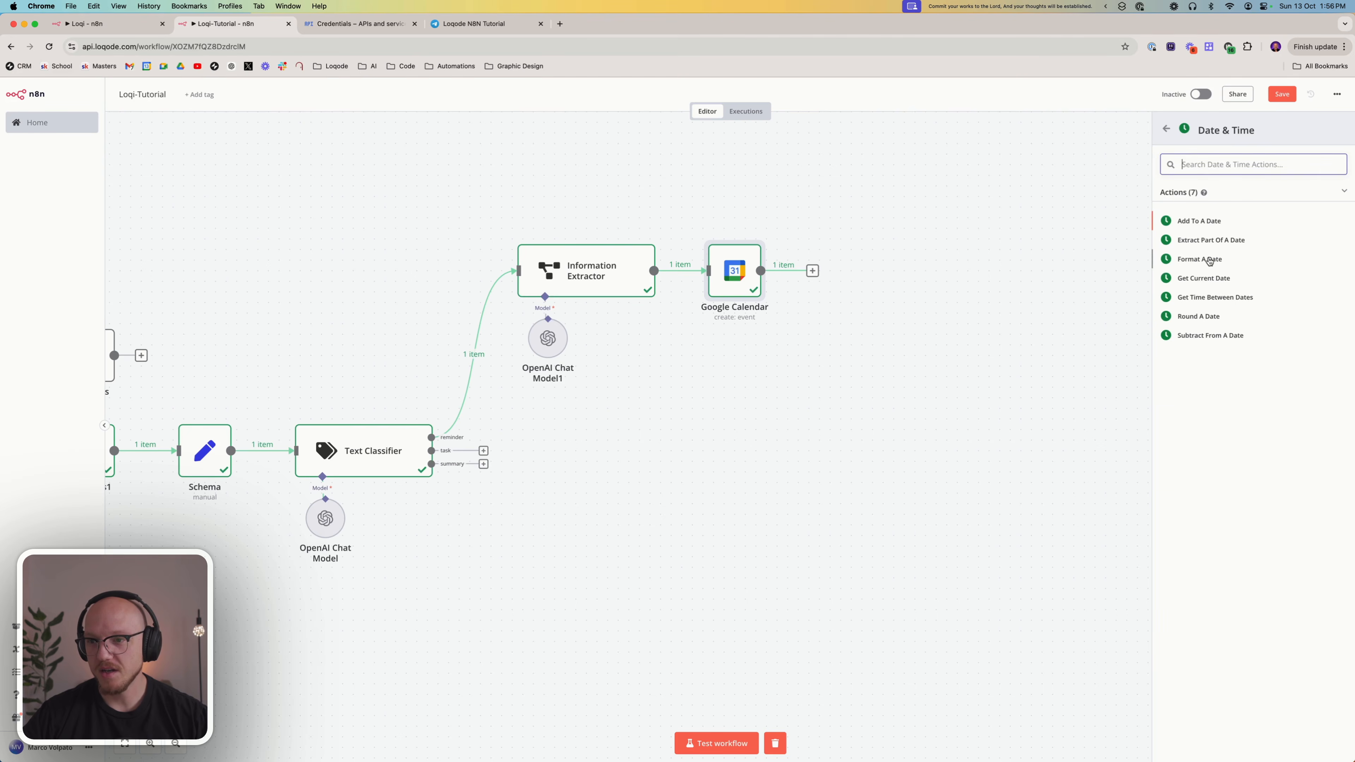
click(1210, 260)
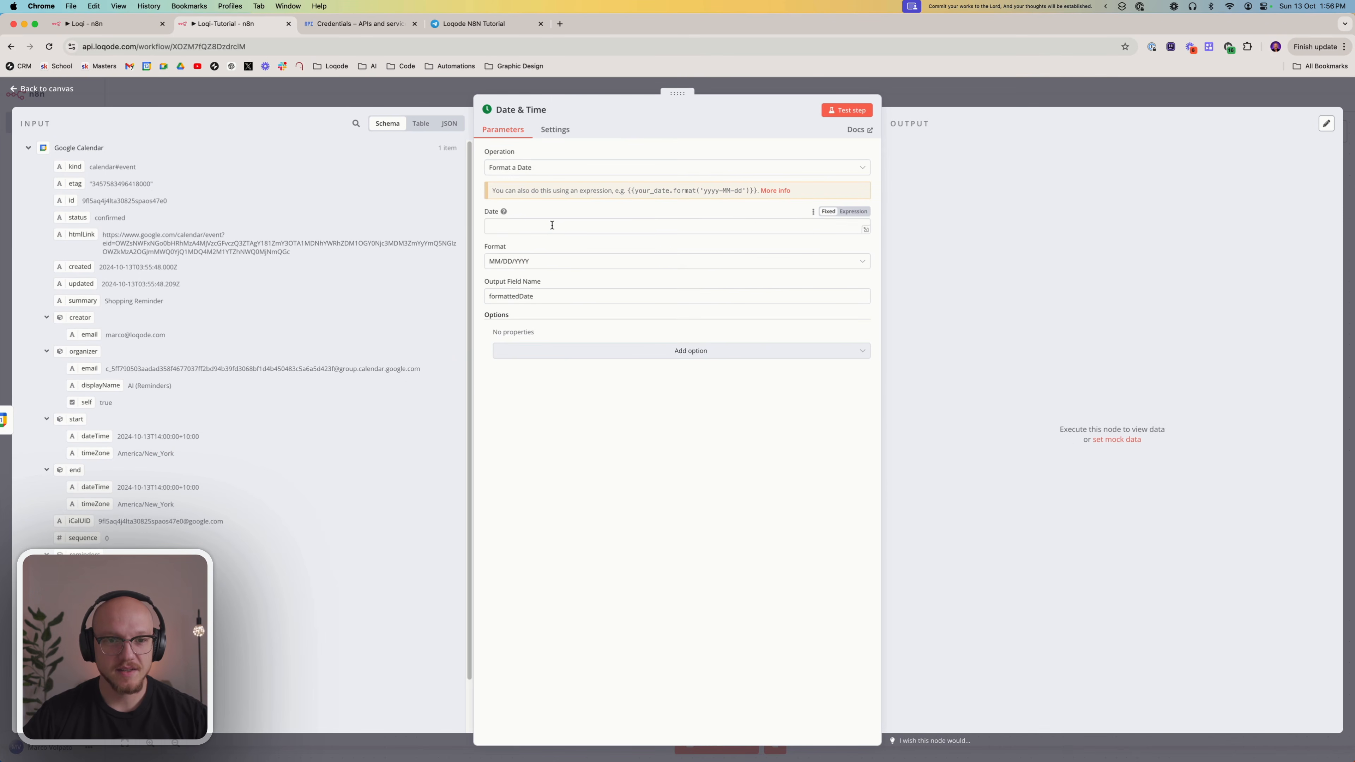
Map the Google Calendar event's start dateTime to the Date & Time node's Date field
click(552, 225)
scroll(81, 234, down, 2)
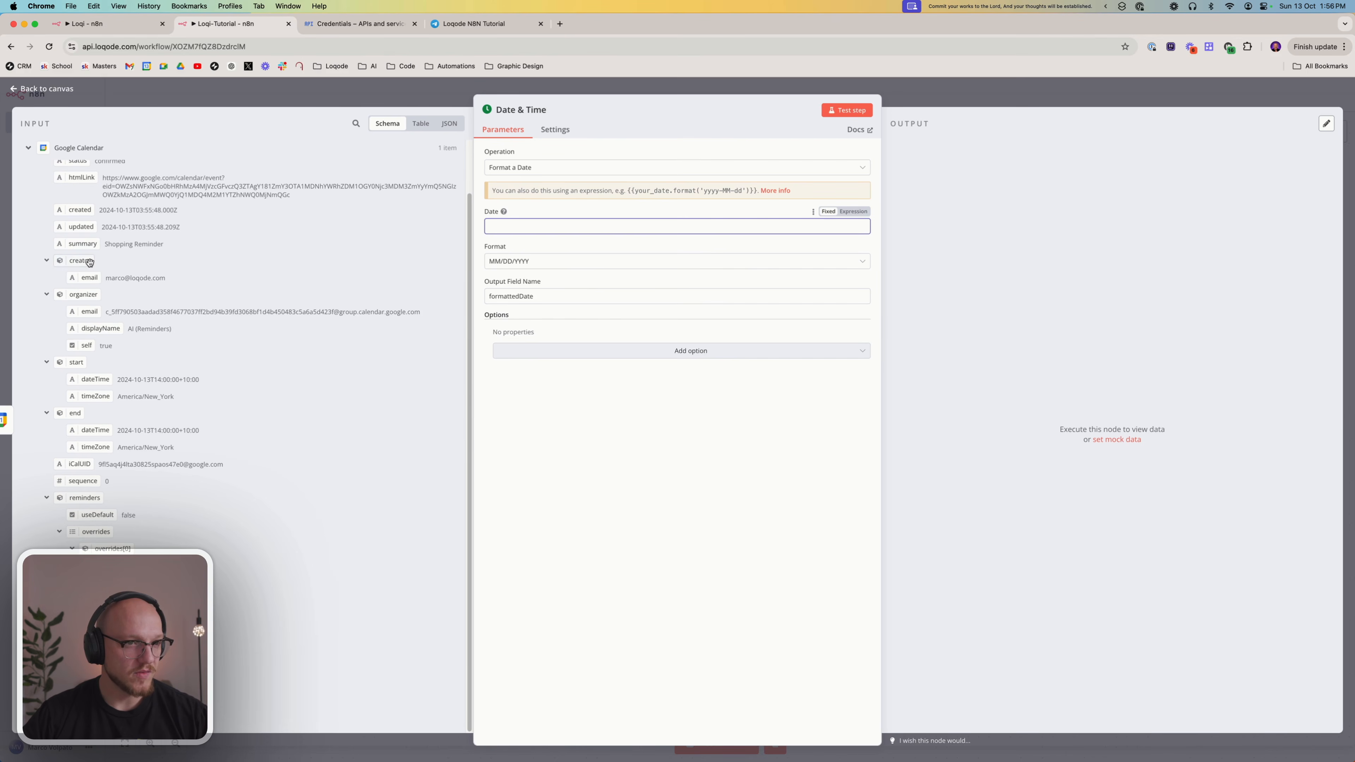
drag(86, 379, 639, 227)
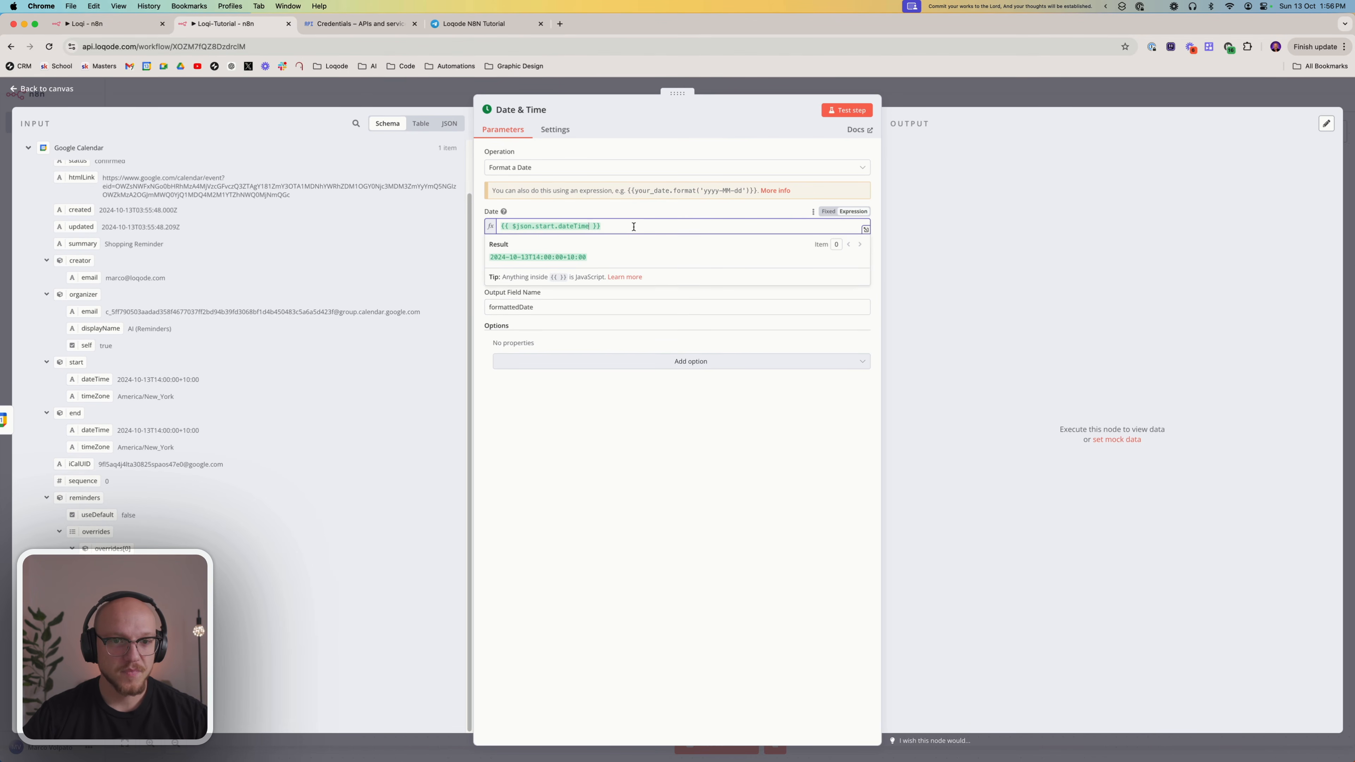
click(630, 474)
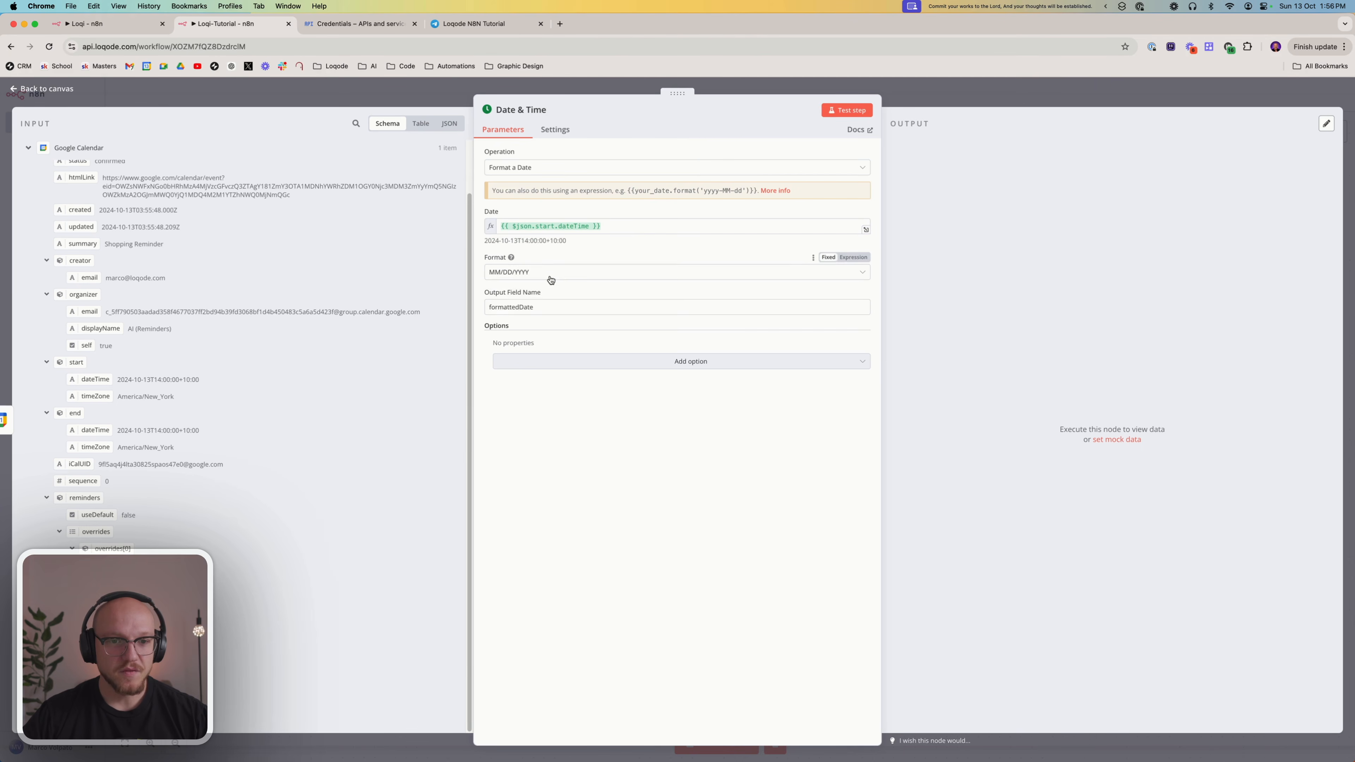
Set the date's output format to Custom Format with the token ff
click(554, 273)
click(539, 297)
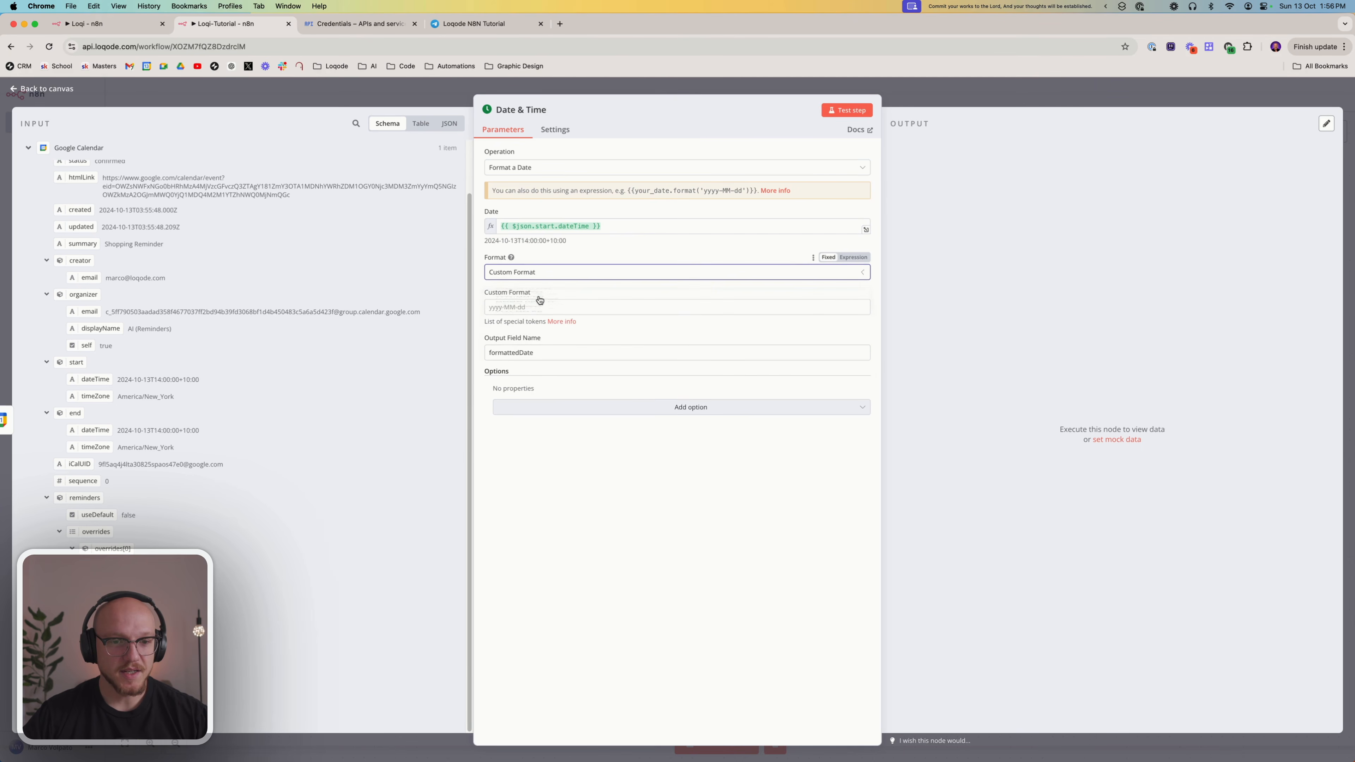
click(517, 305)
text(ff)
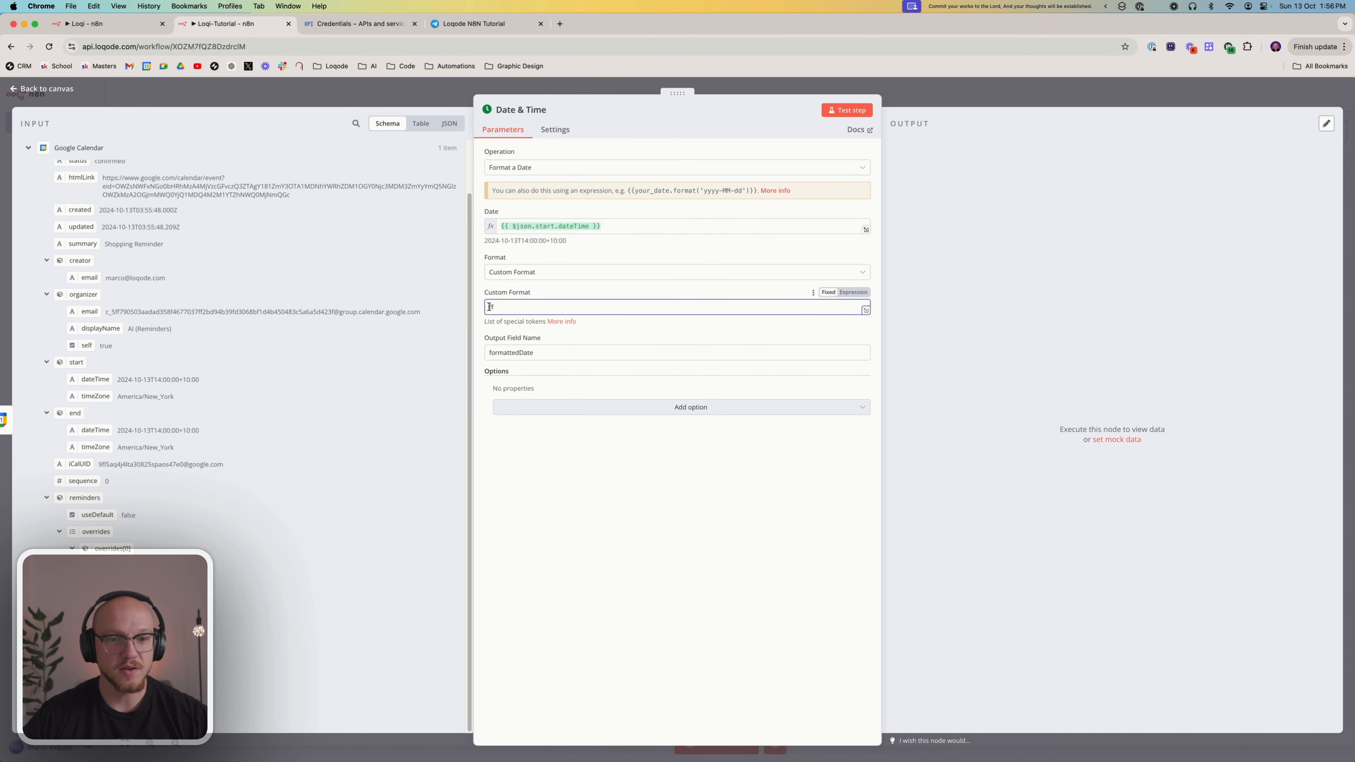
Open the Luxon formatting documentation at its table of tokens in a new browser tab
click(614, 614)
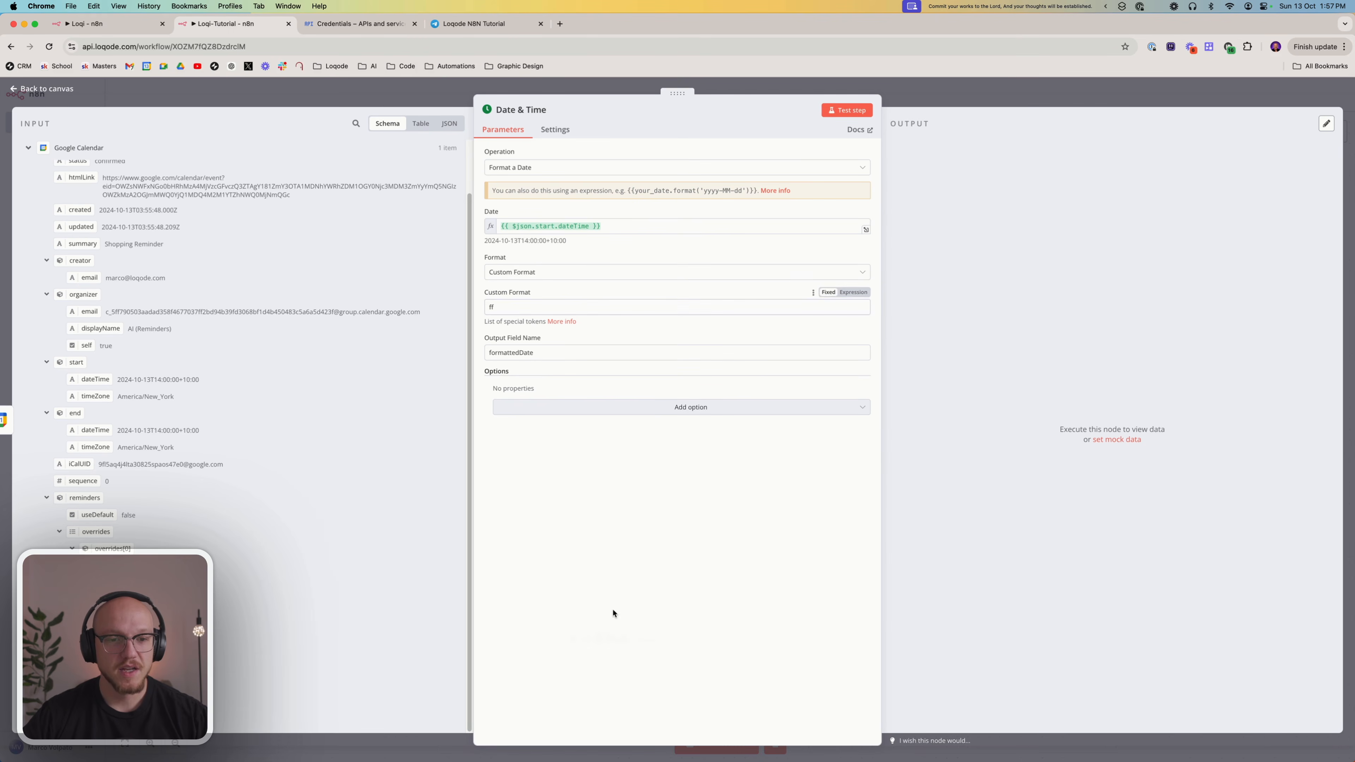
click(559, 22)
text(luxon)
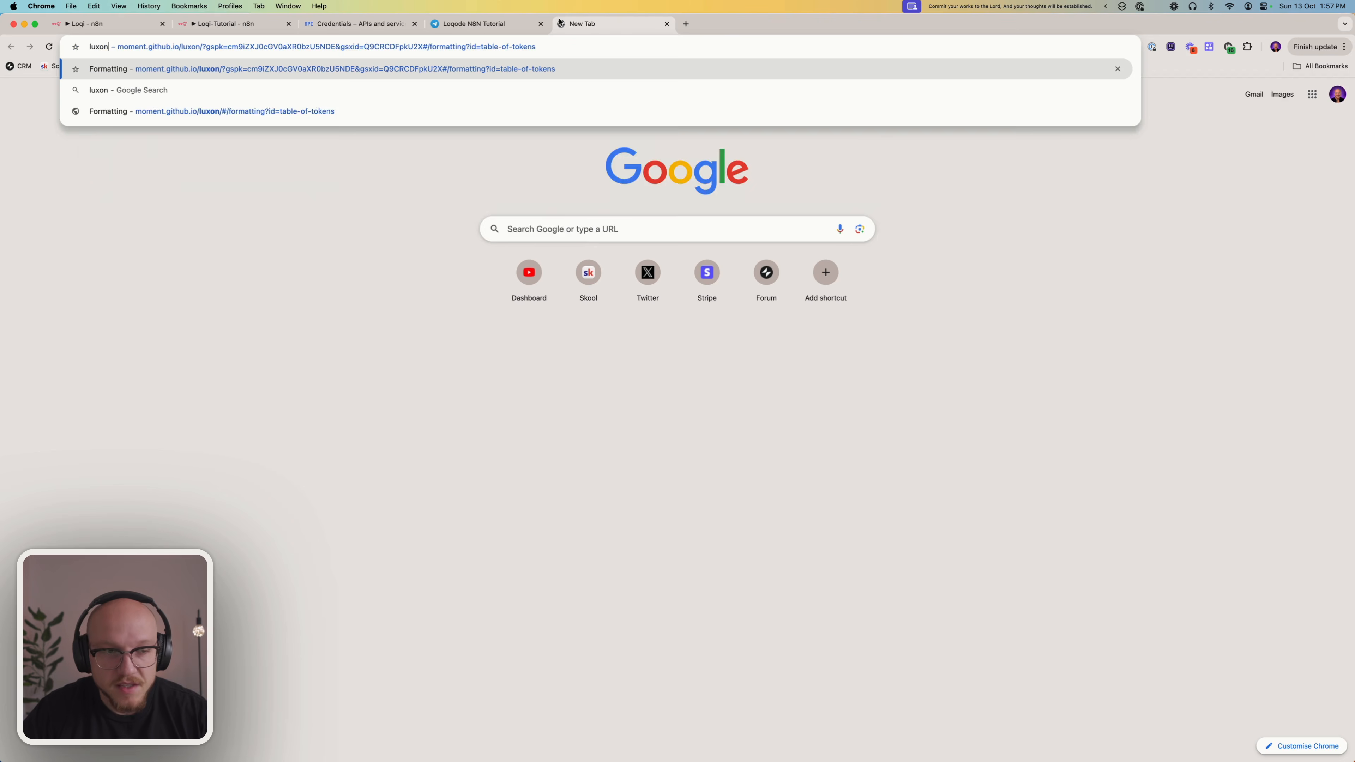
key(Down)
key(Down)
key(Down)
key(Down)
key(Down)
key(Down)
key(Down)
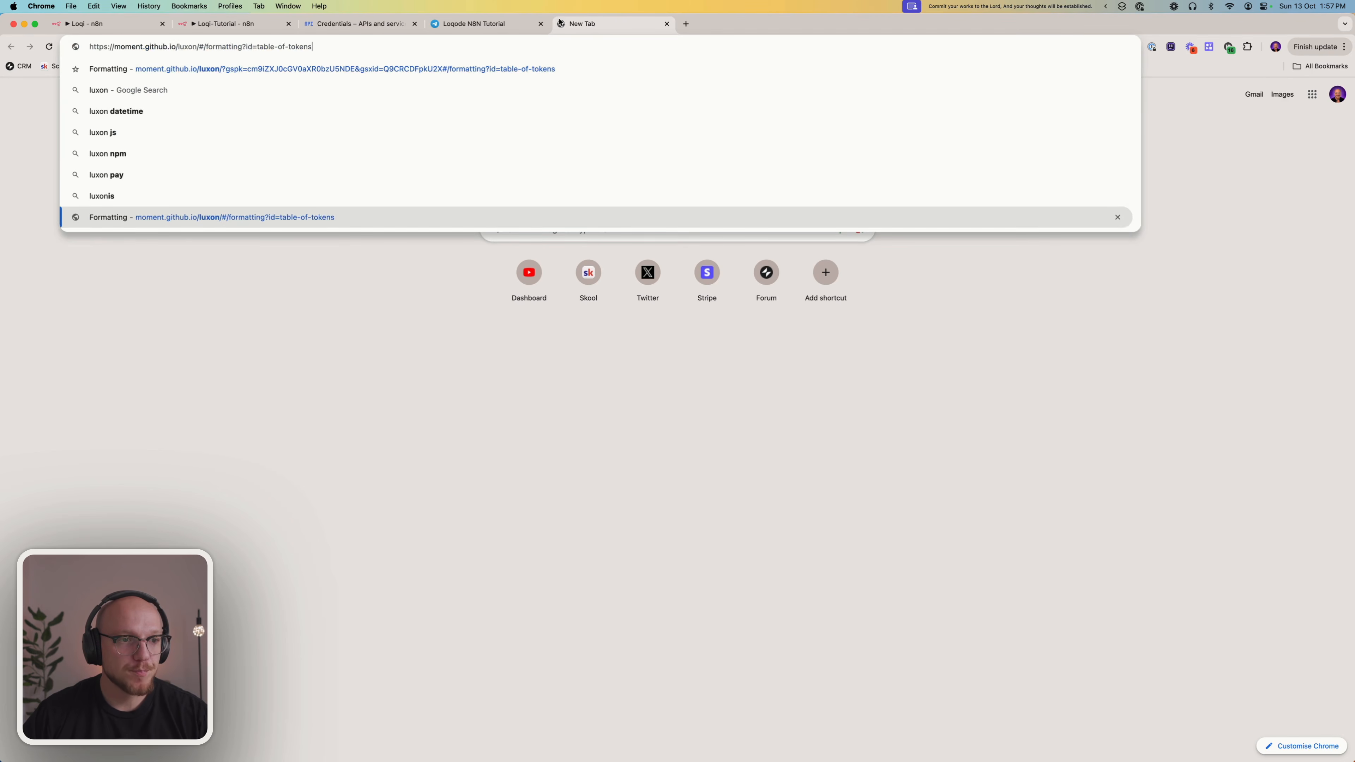
key(Return)
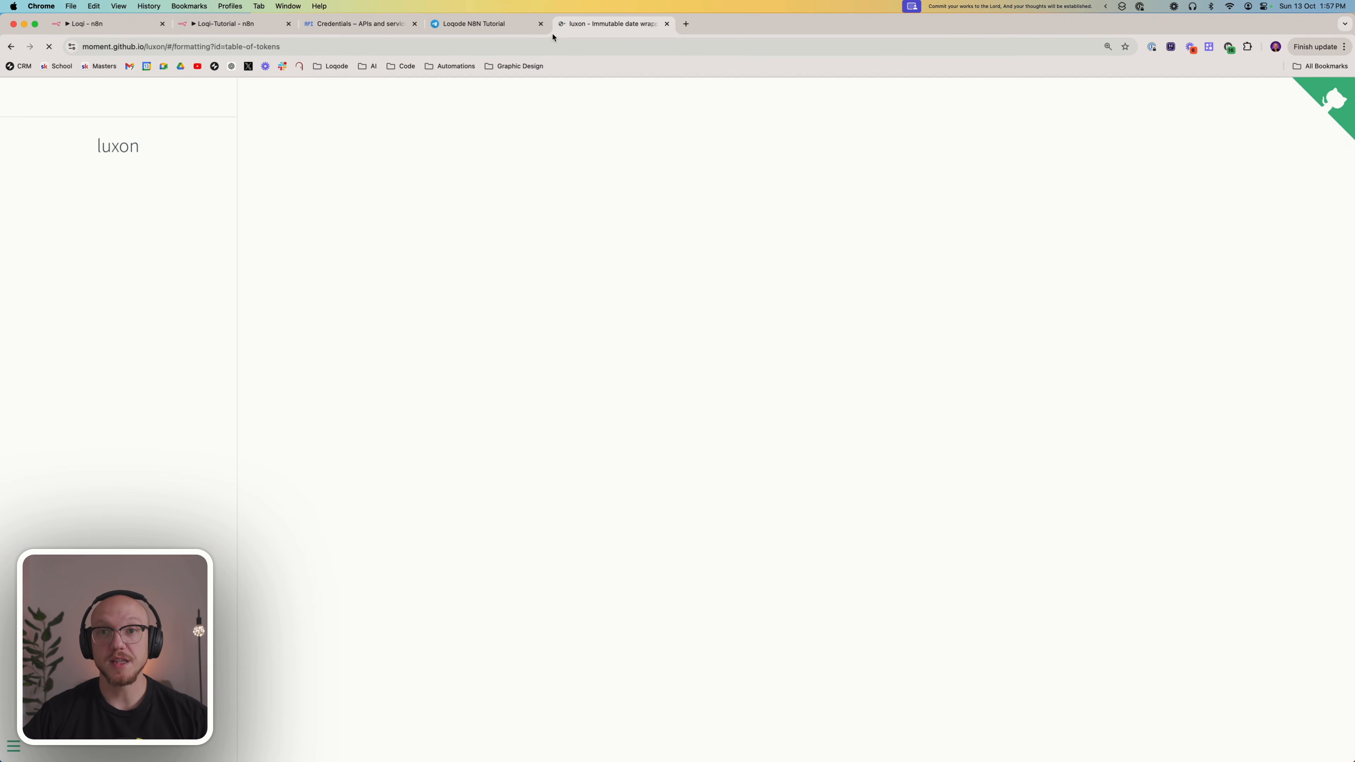
Examine the localized date and time tokens in the Luxon table, comparing the example outputs of TTTT, ffff and ff
scroll(536, 256, down, 20)
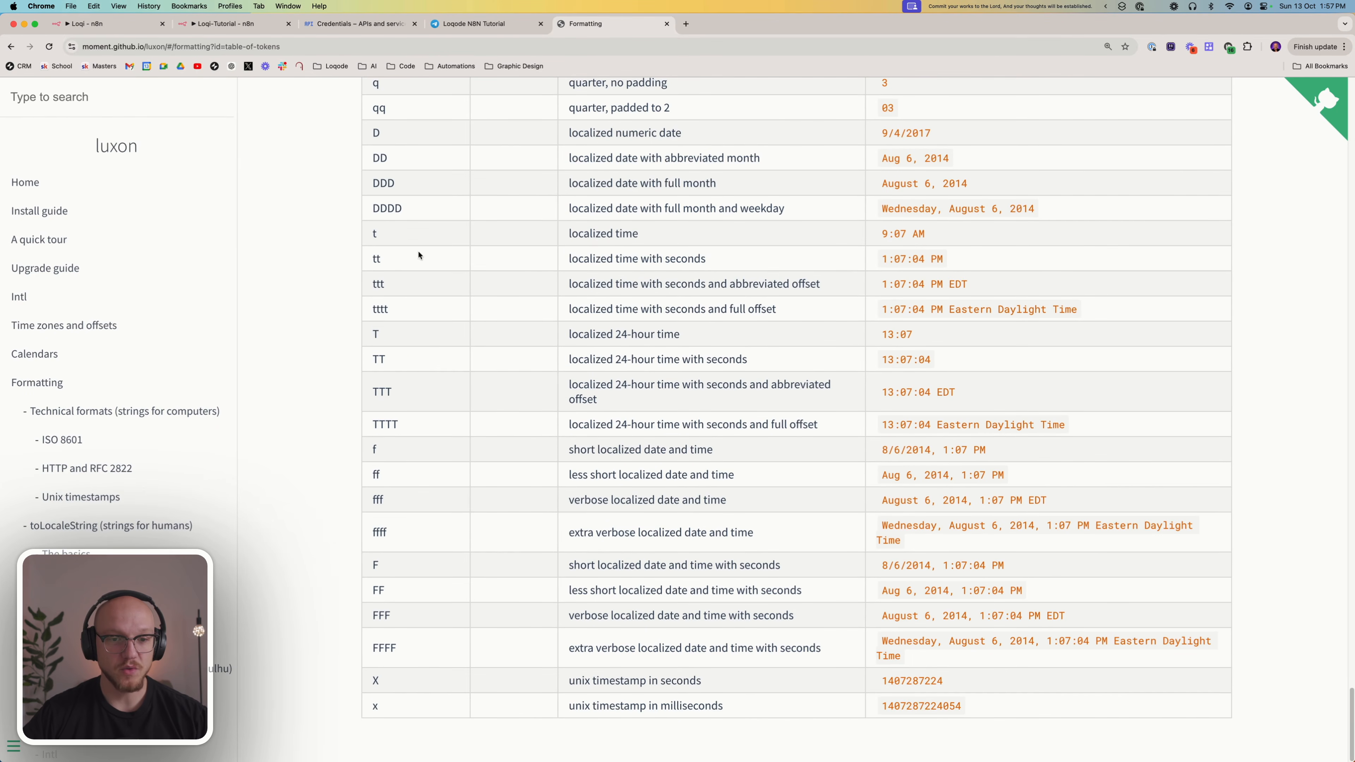
drag(891, 425, 1065, 430)
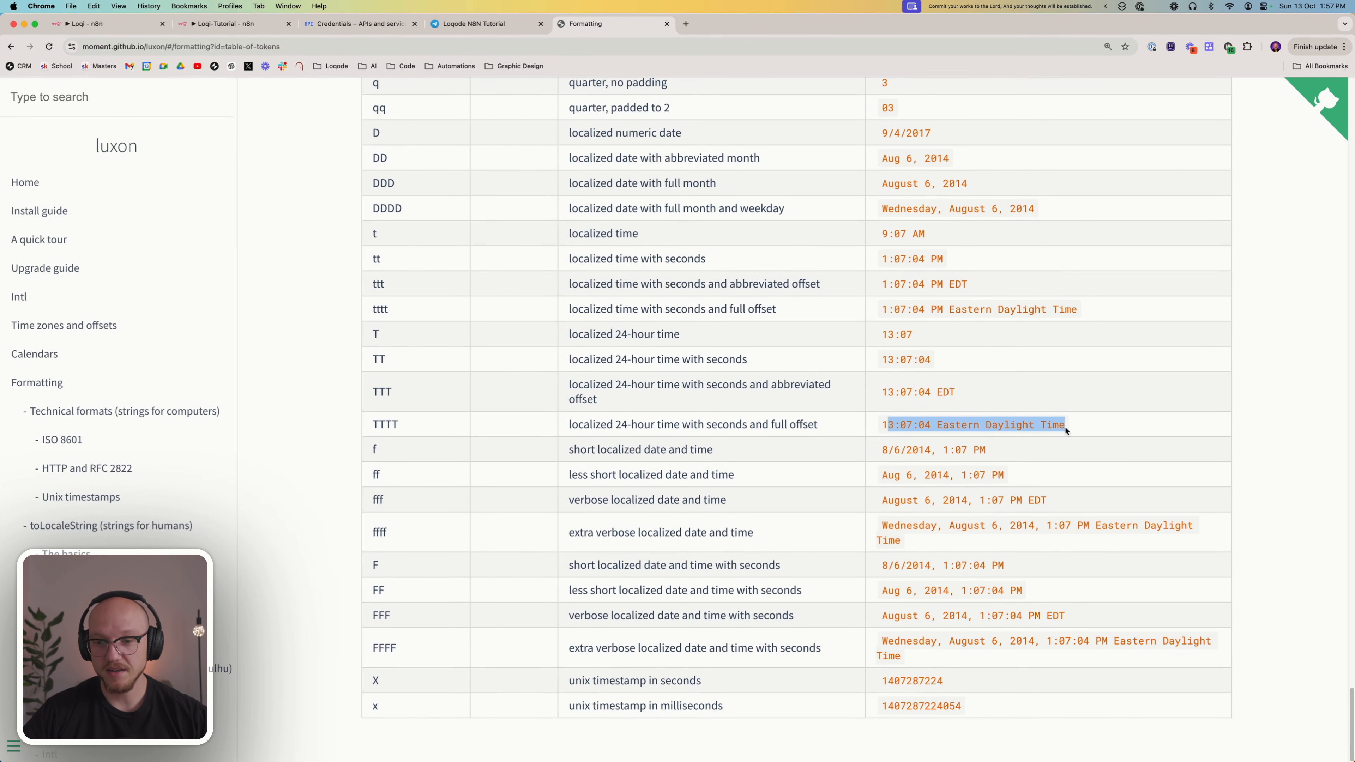
drag(888, 525, 1029, 526)
drag(1004, 475, 887, 475)
drag(366, 479, 393, 474)
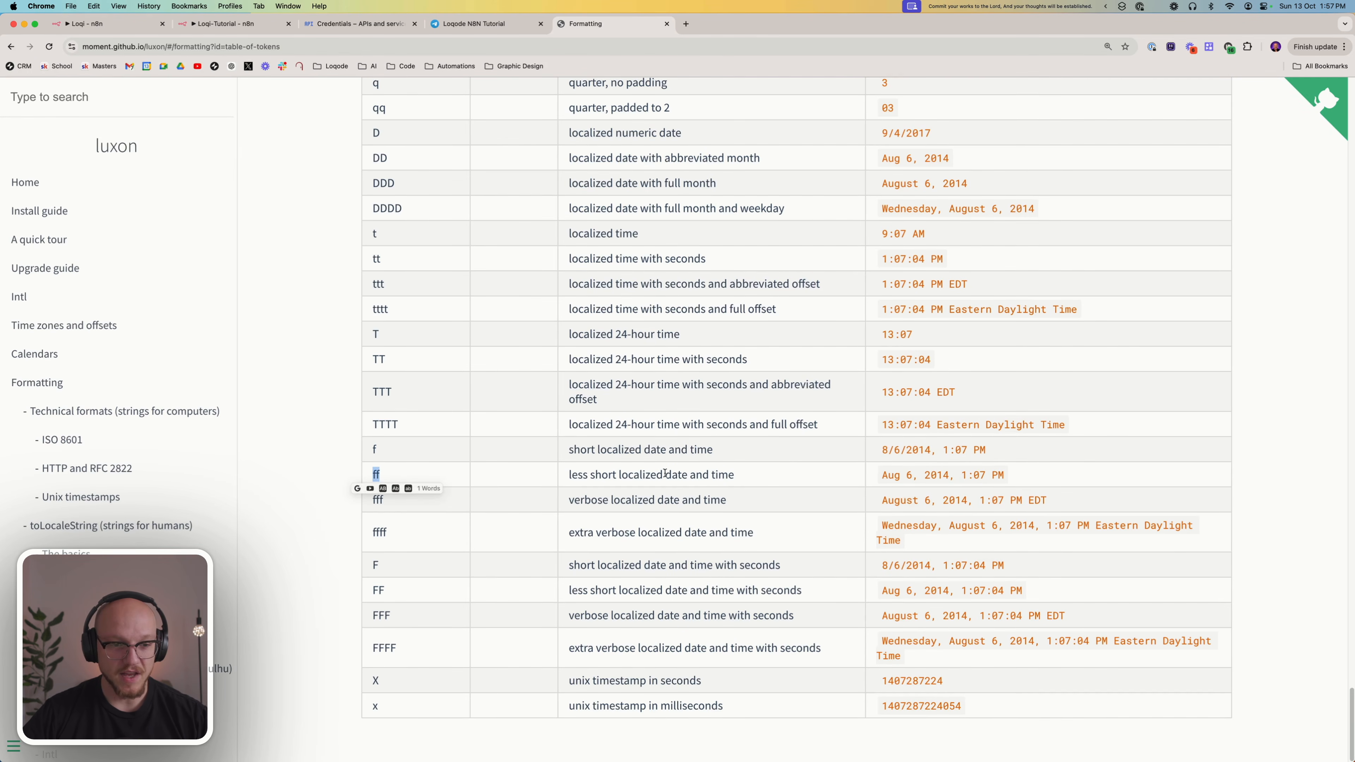
drag(883, 475, 1042, 475)
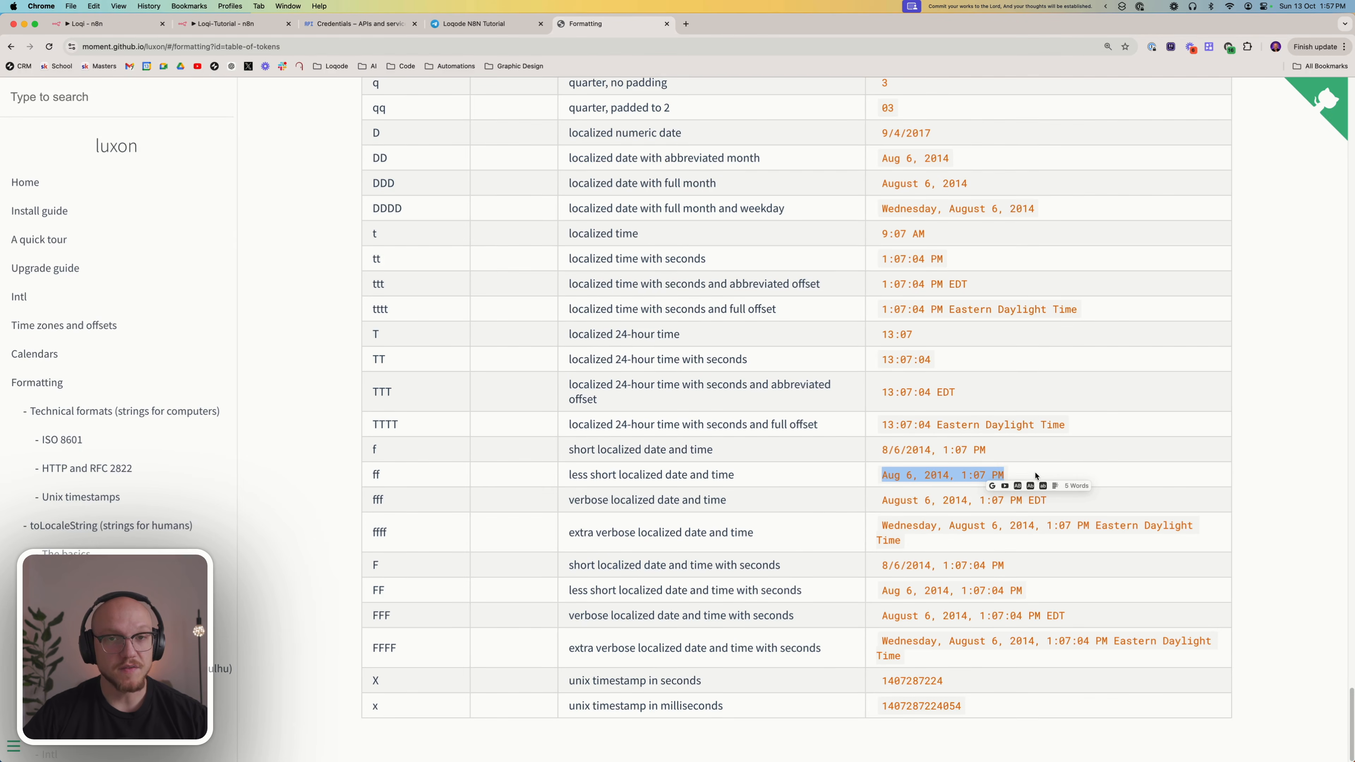
click(1023, 467)
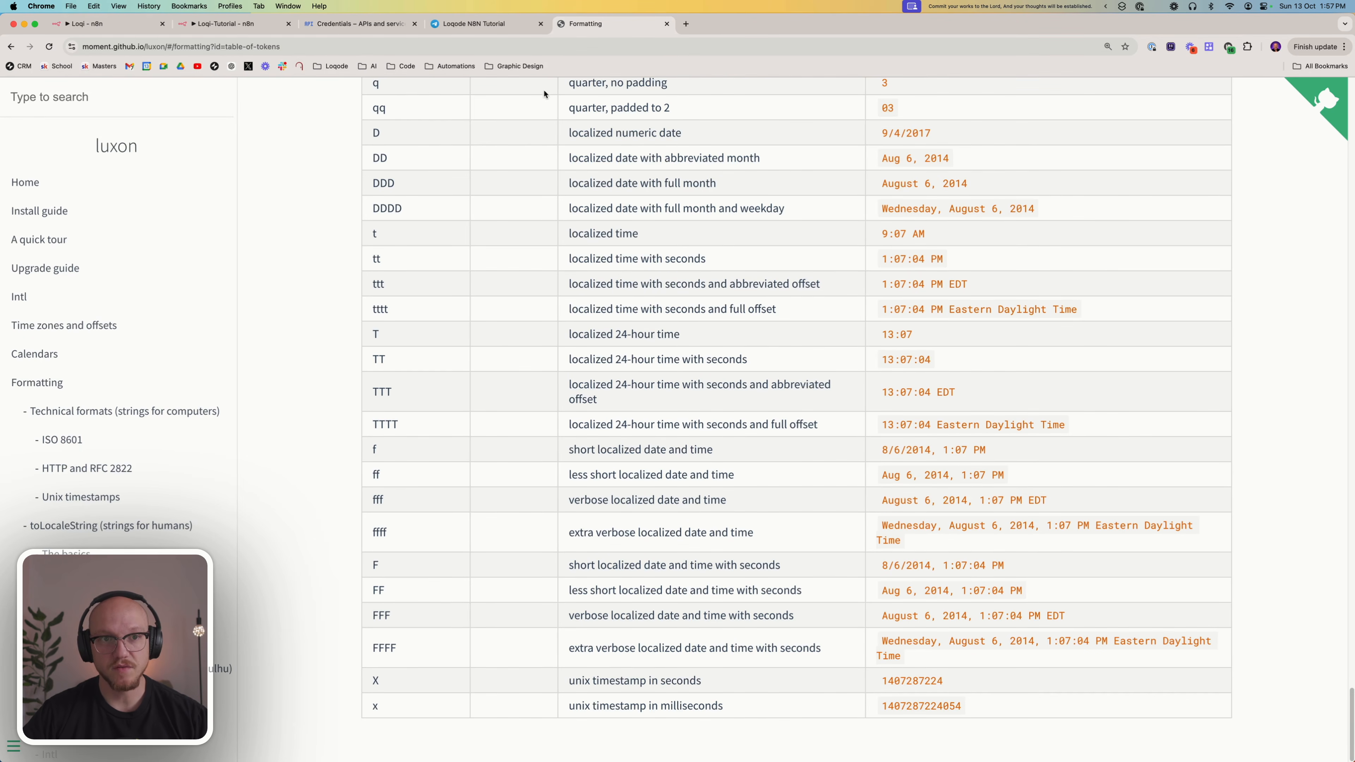
Back in the Loqi-Tutorial workflow, test the Date & Time node and return to the canvas
click(249, 27)
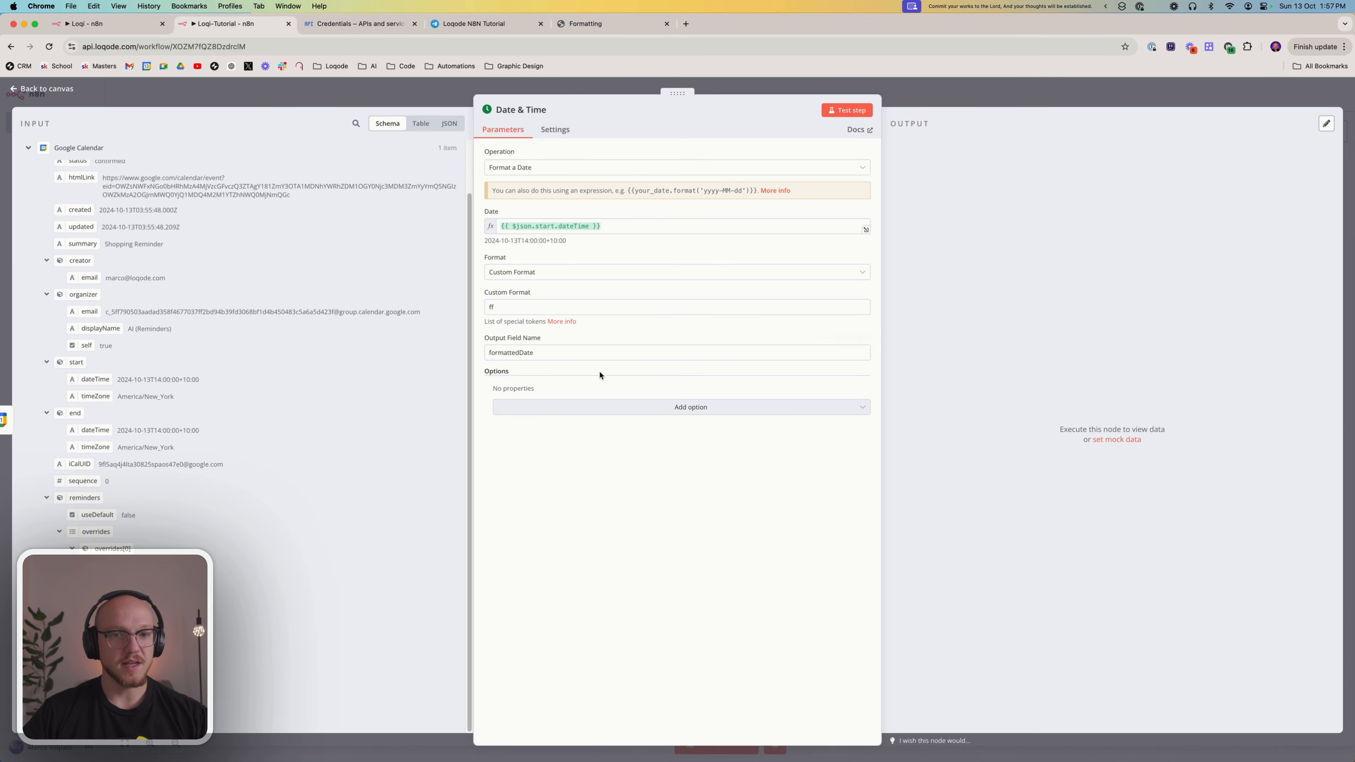
click(838, 108)
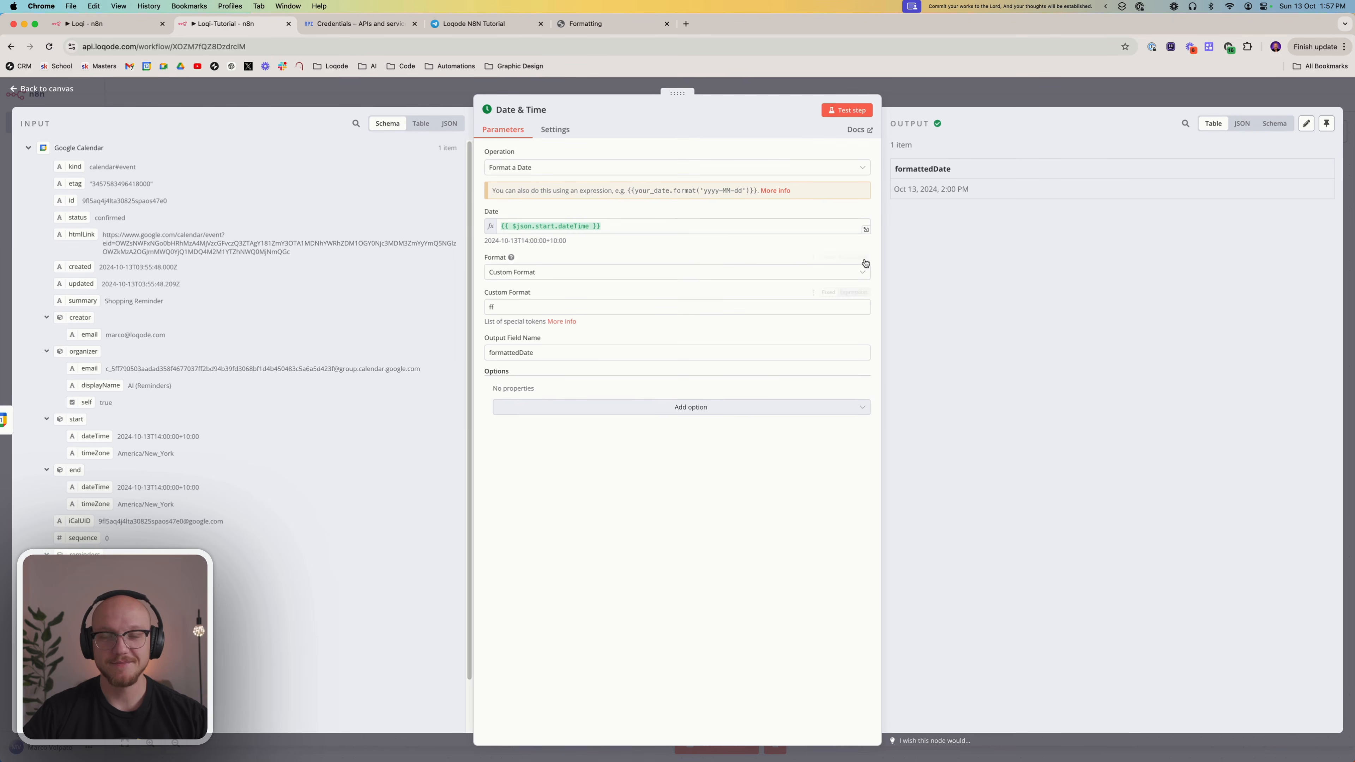
click(938, 101)
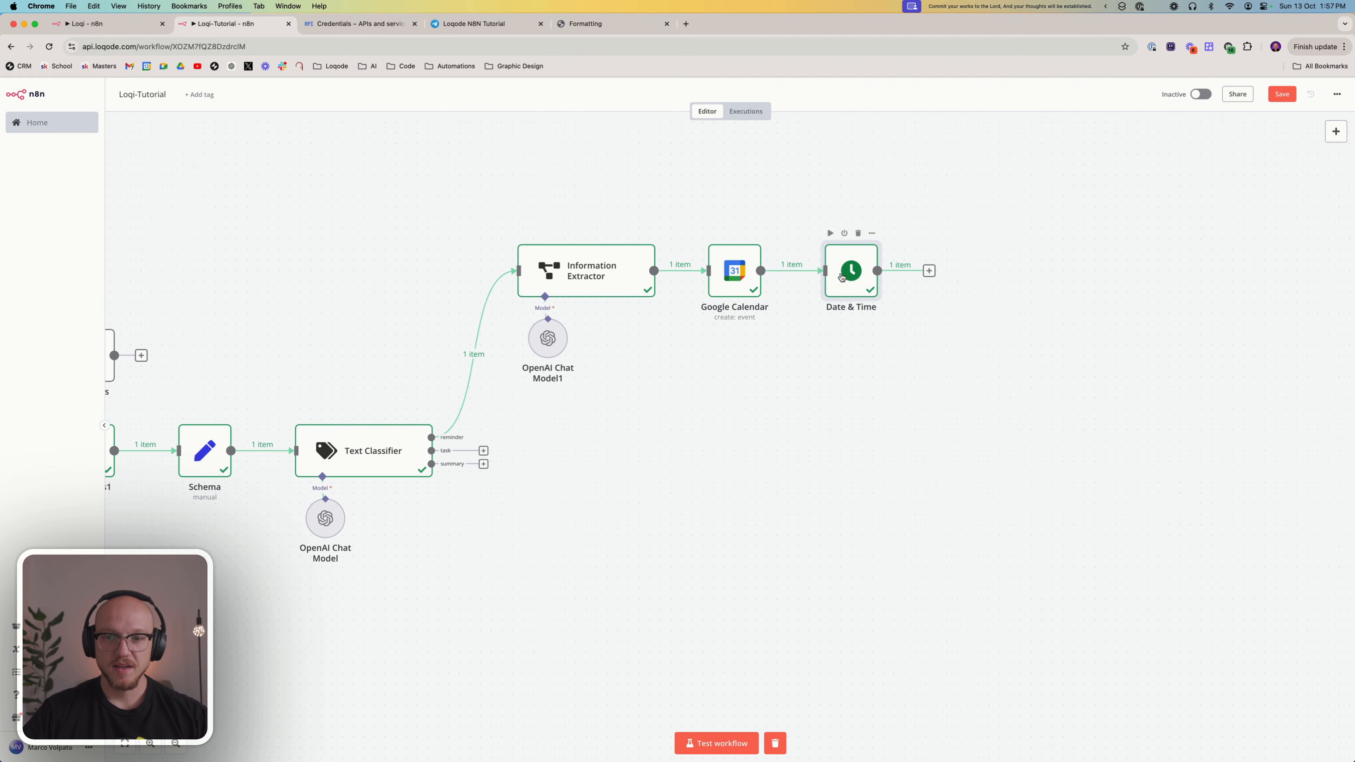
Check the finished Loqi workflow's reminder branch, and in Loqi-Tutorial add a Telegram node with the Send a text message action after Date & Time
click(137, 24)
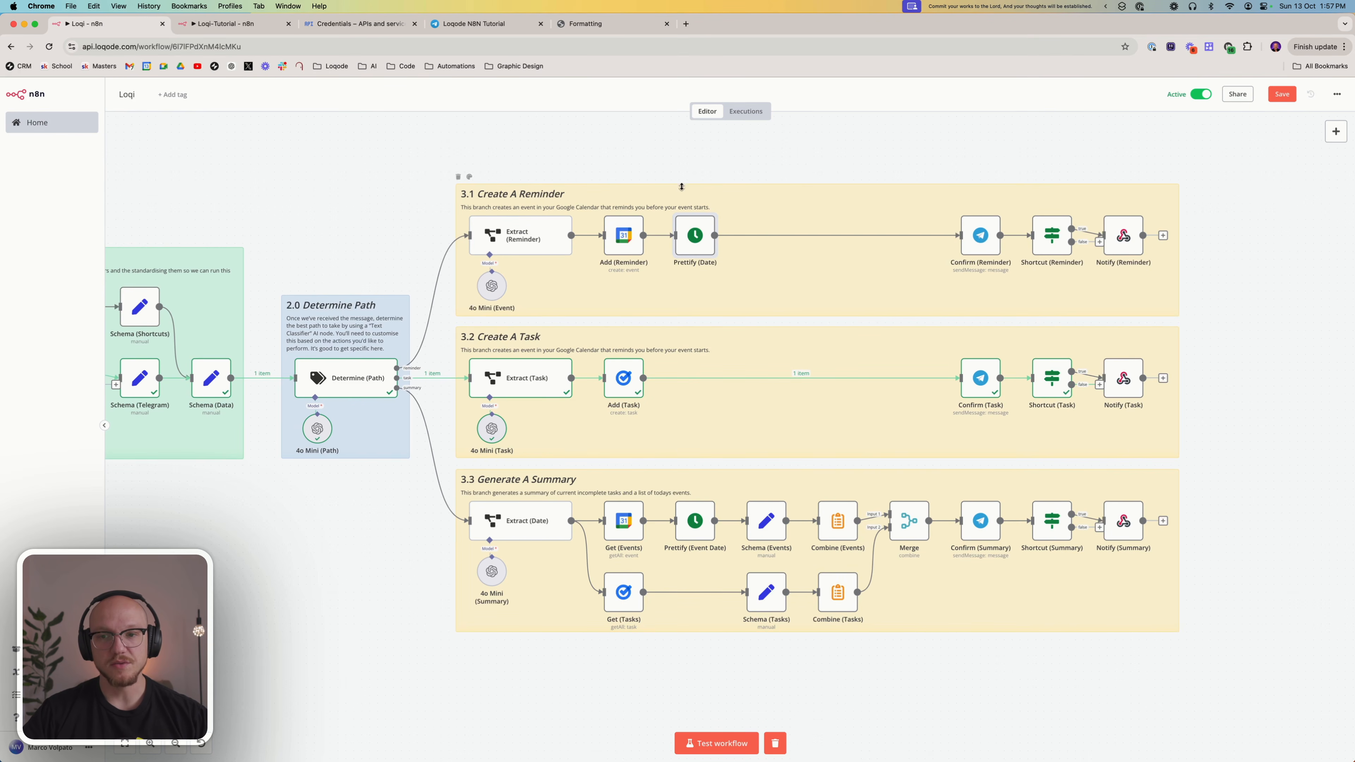
click(223, 25)
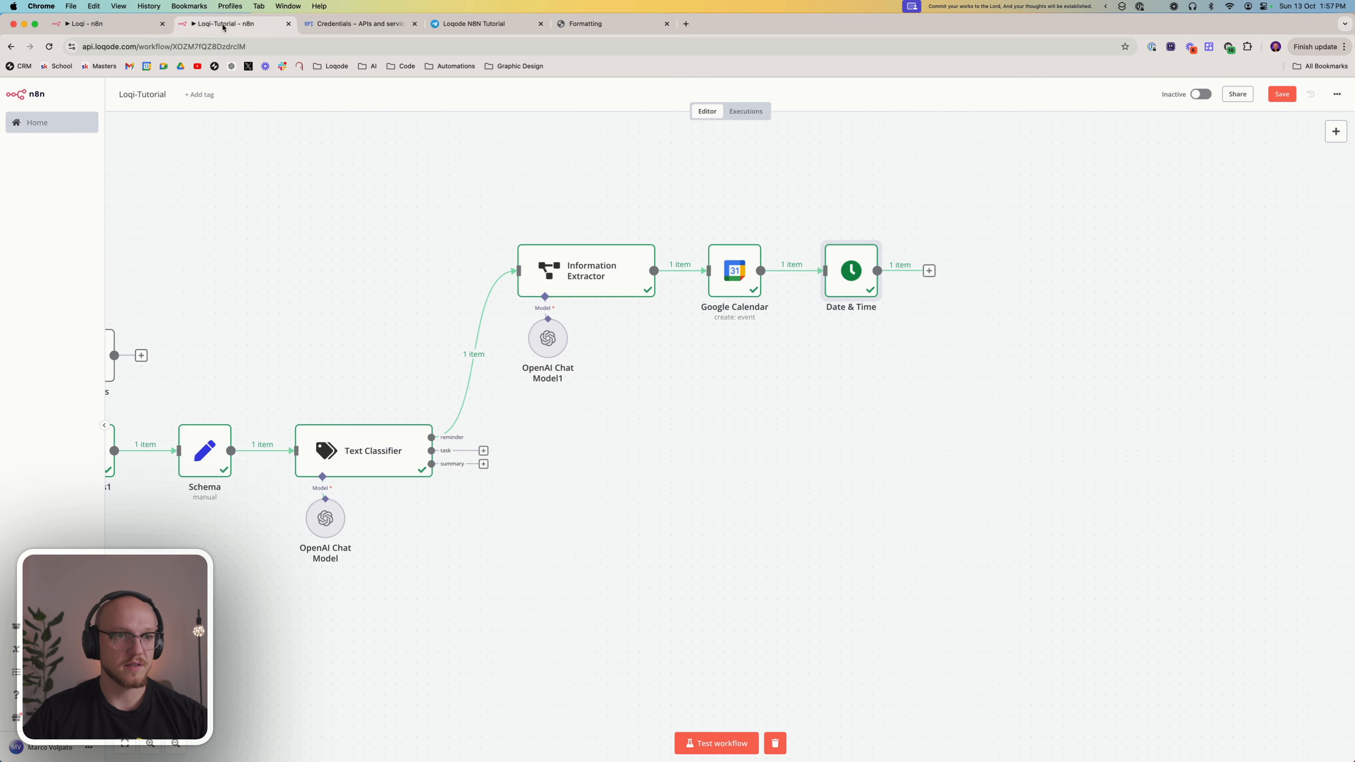
click(928, 270)
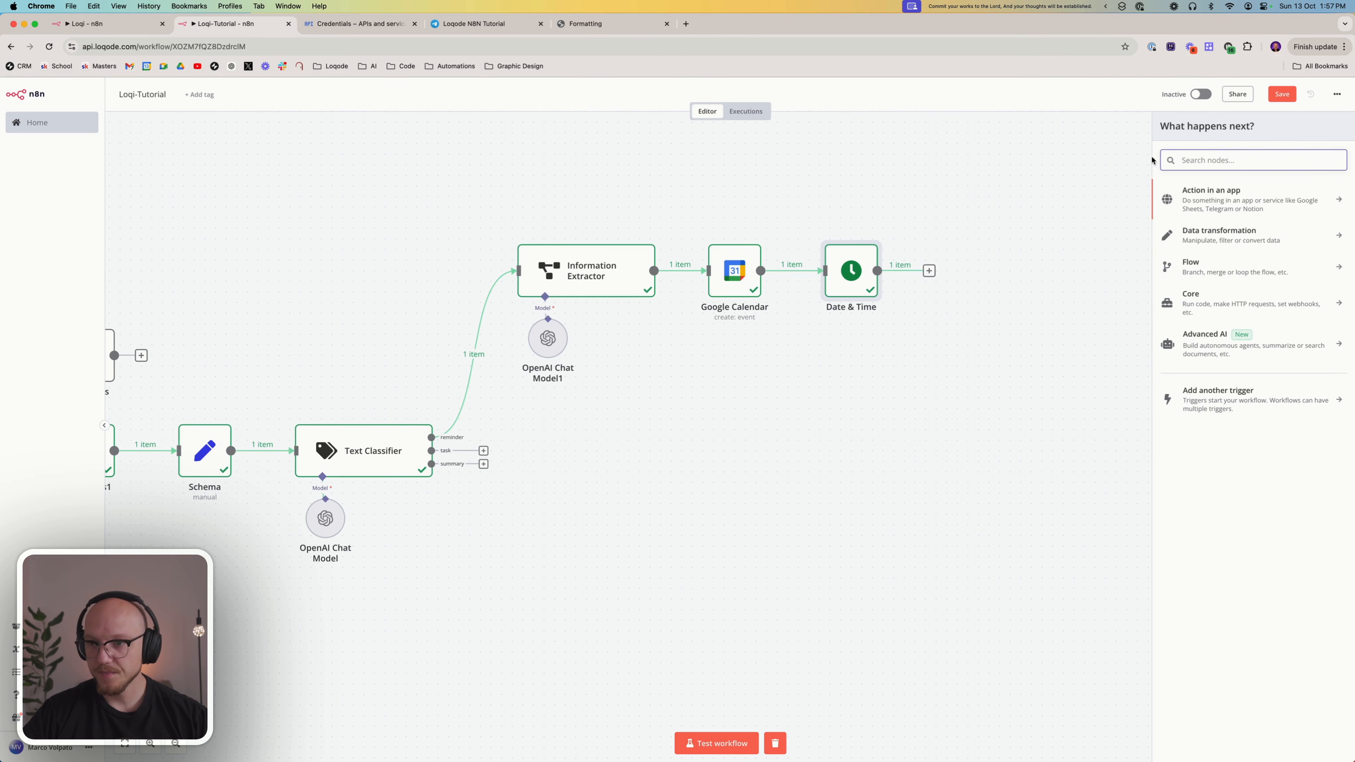
text(tele)
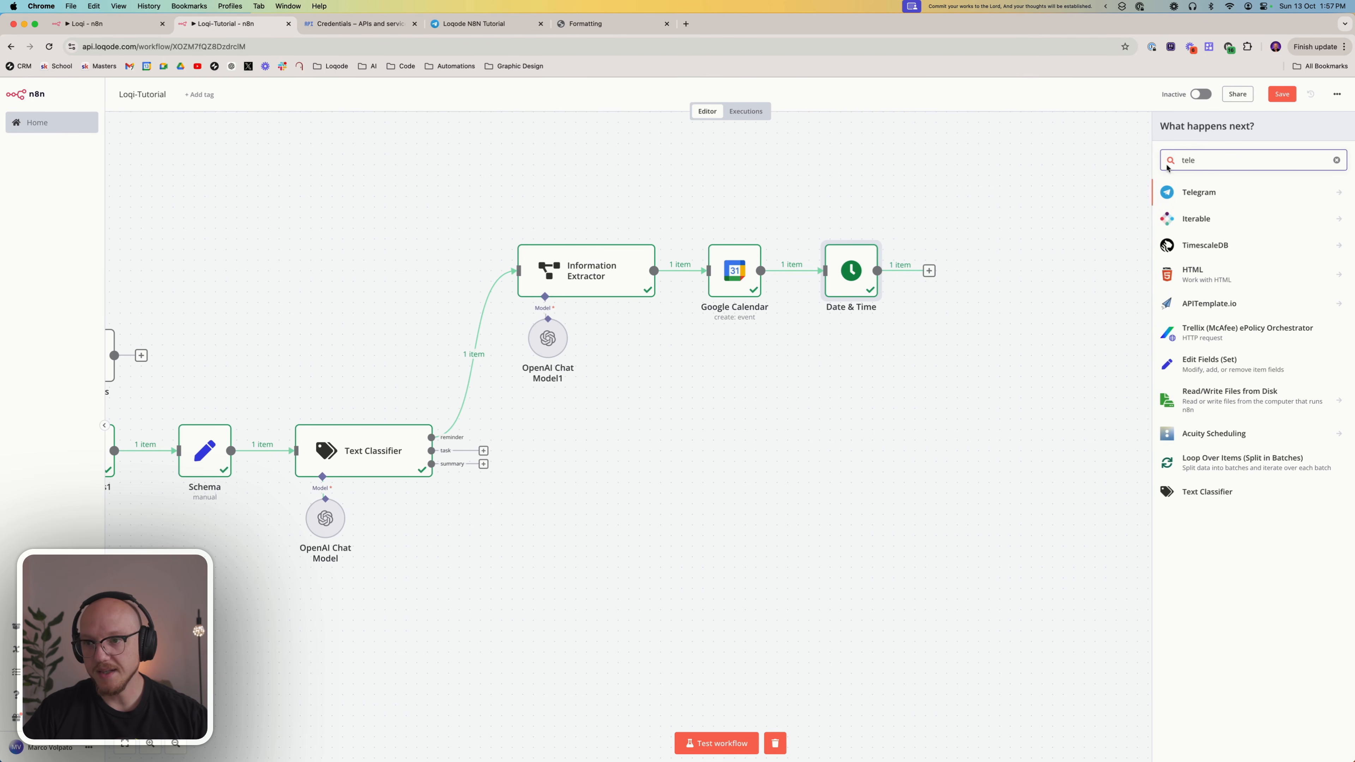
click(1210, 192)
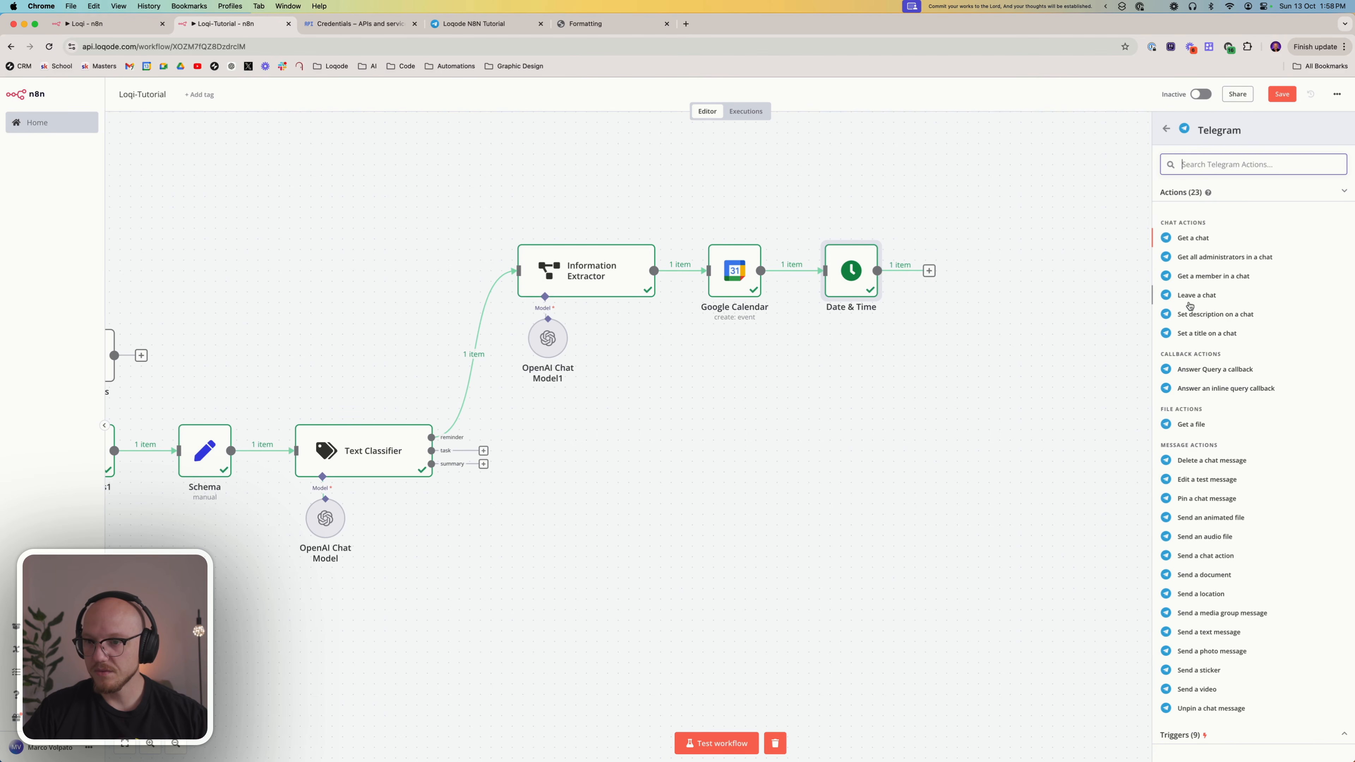
scroll(1226, 440, down, 2)
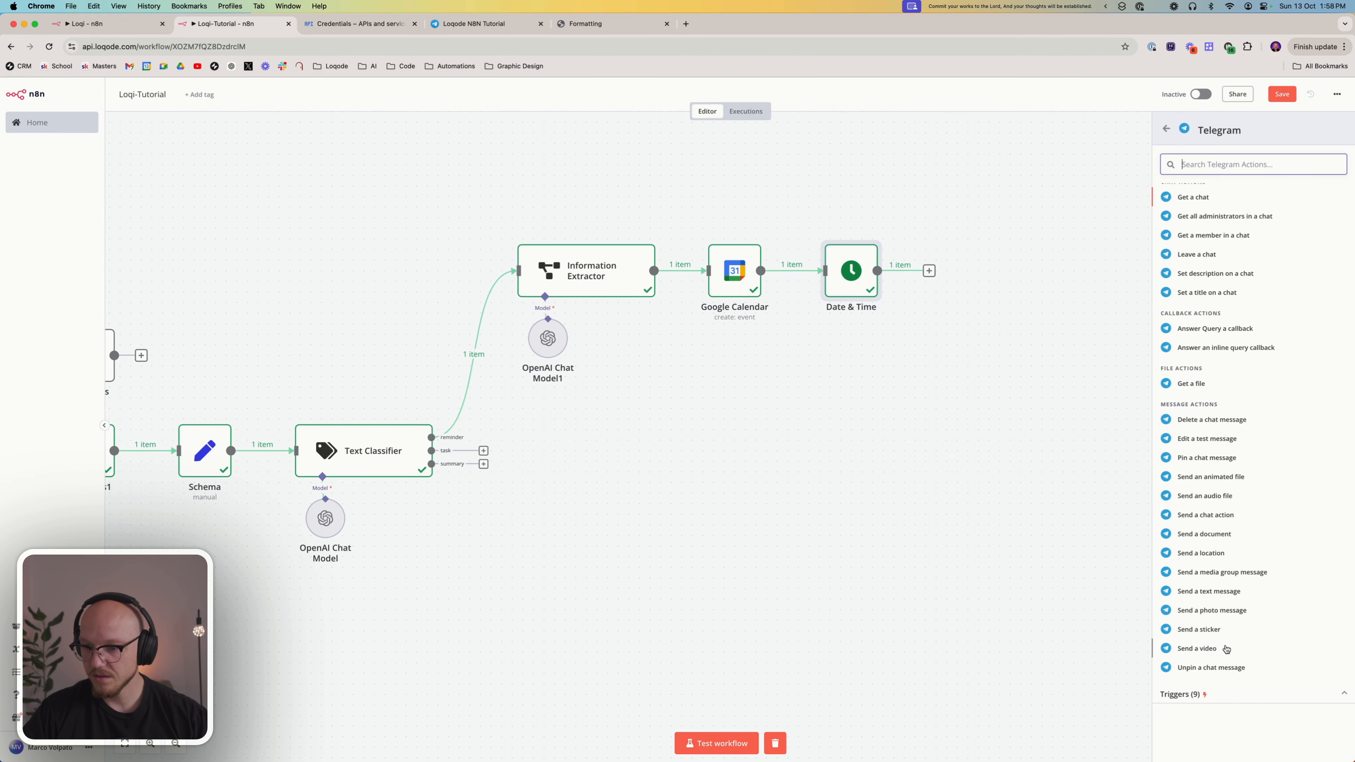
click(1210, 591)
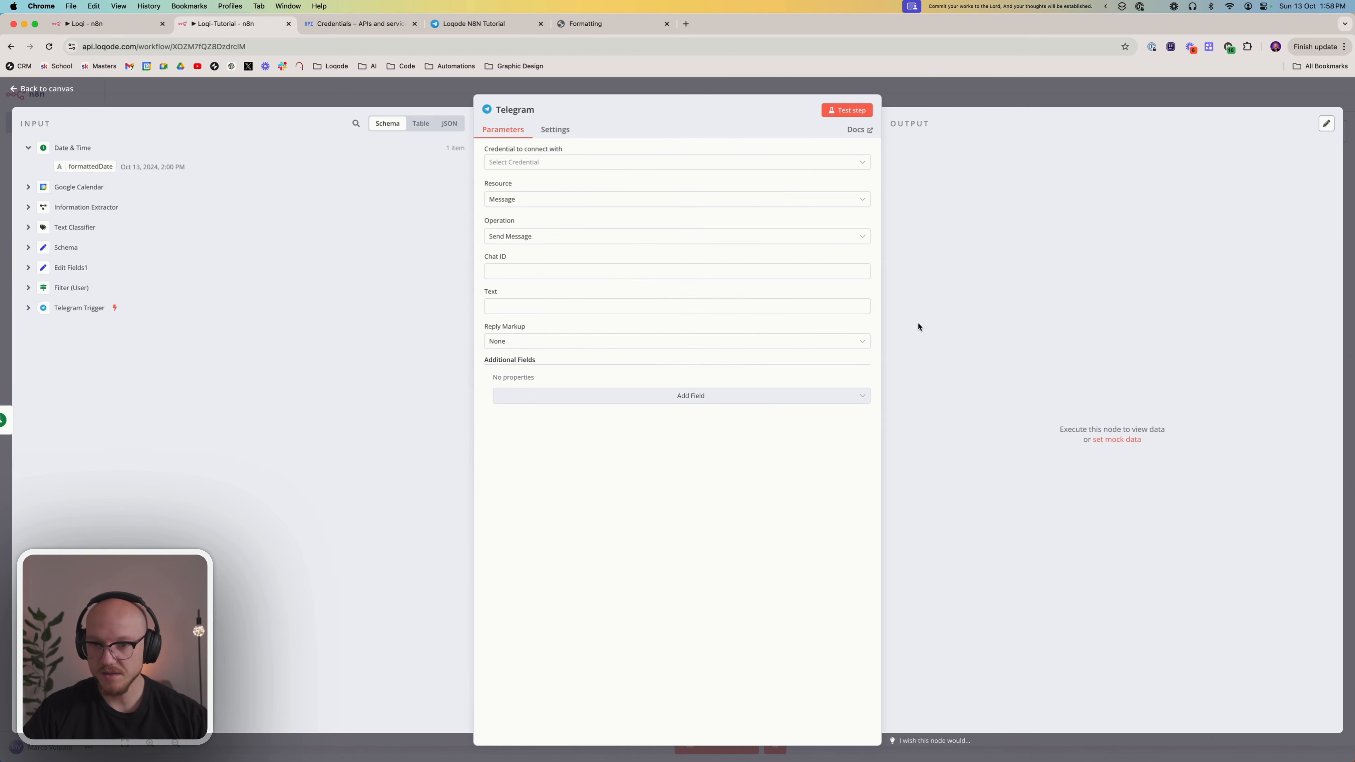
Assign the Loqode N8N Tutorial Bot credential to the Telegram node and map the Telegram Trigger's message chat id to Chat ID
click(548, 163)
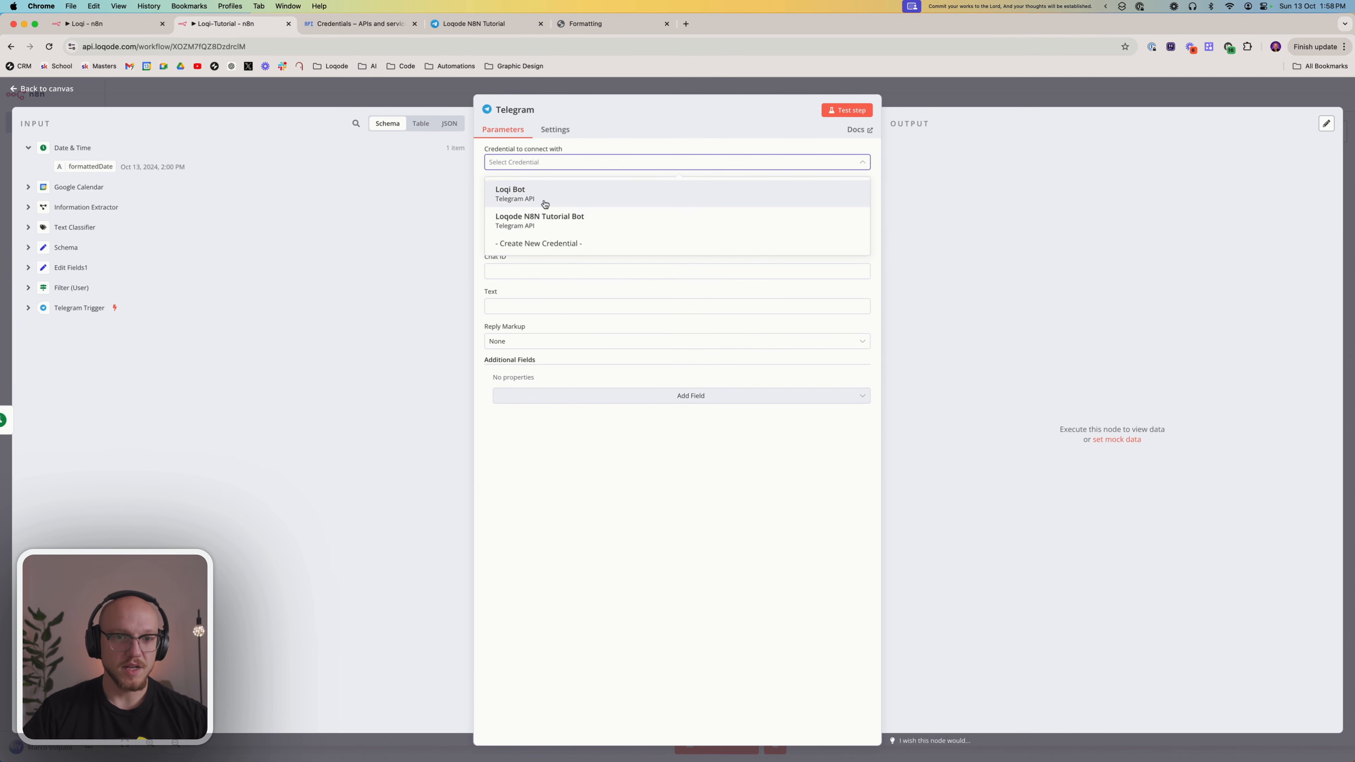
click(532, 225)
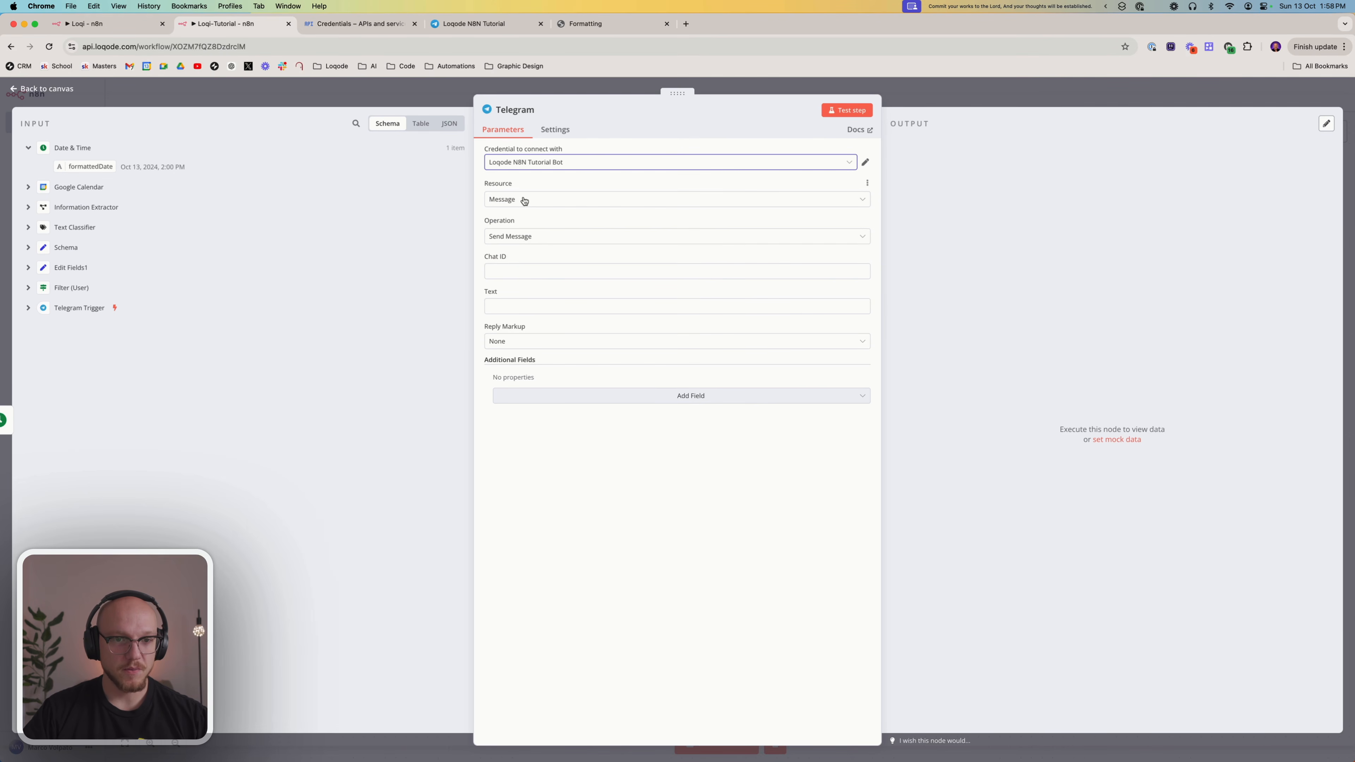
click(531, 271)
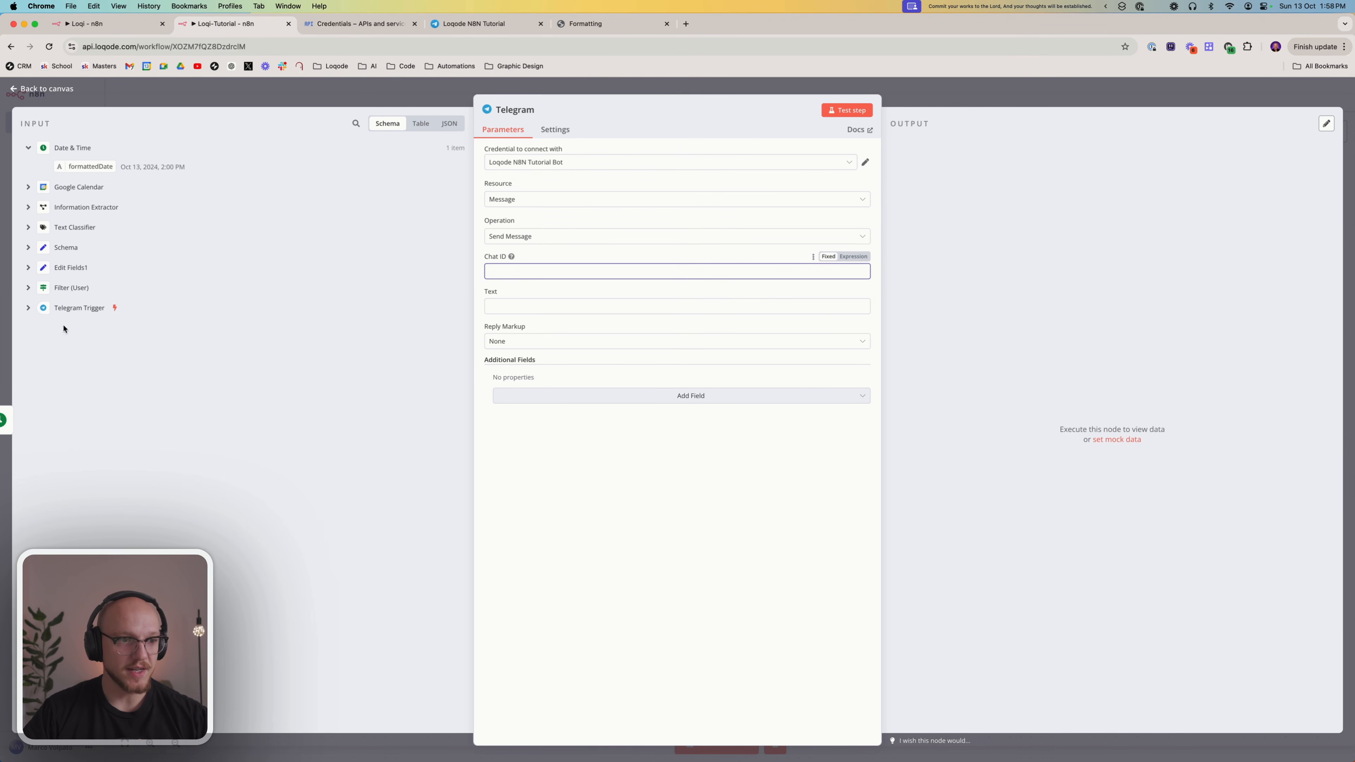
click(28, 307)
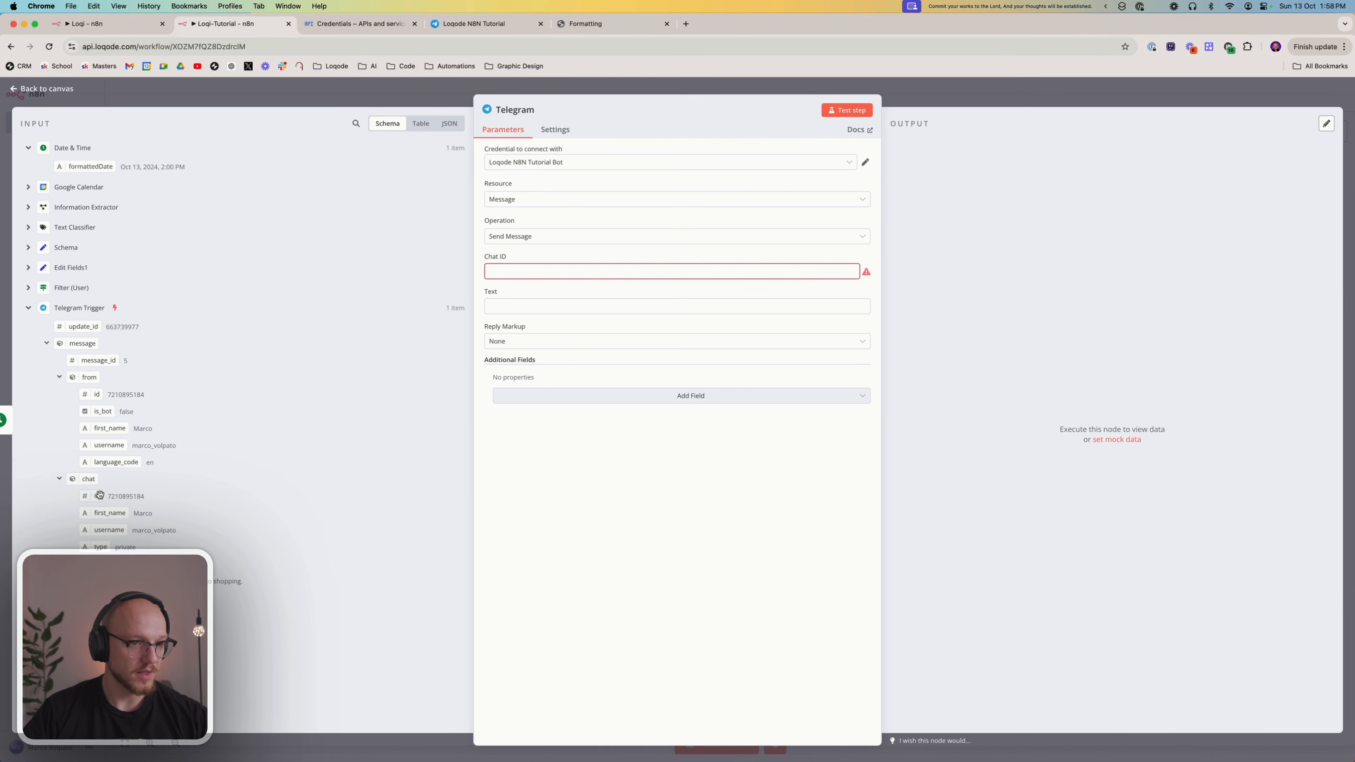
drag(99, 495, 548, 272)
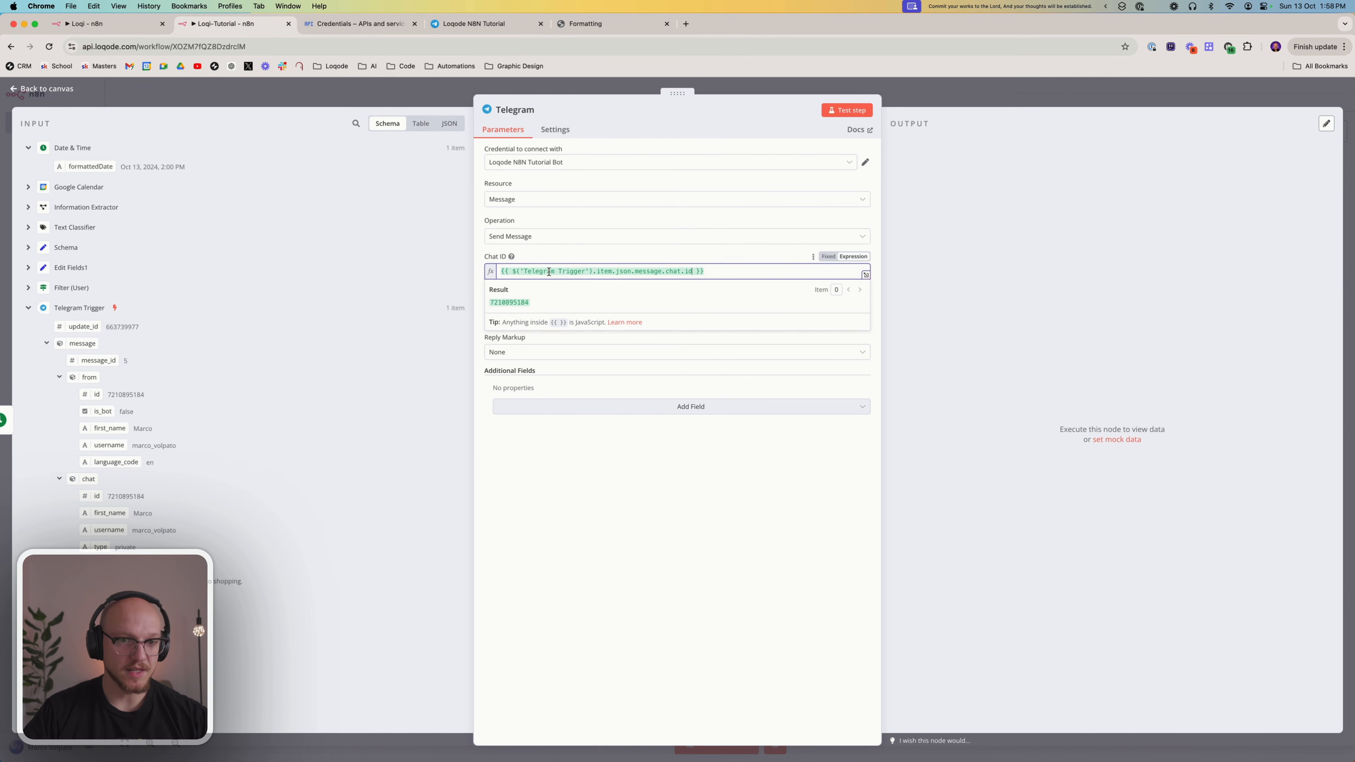
click(628, 527)
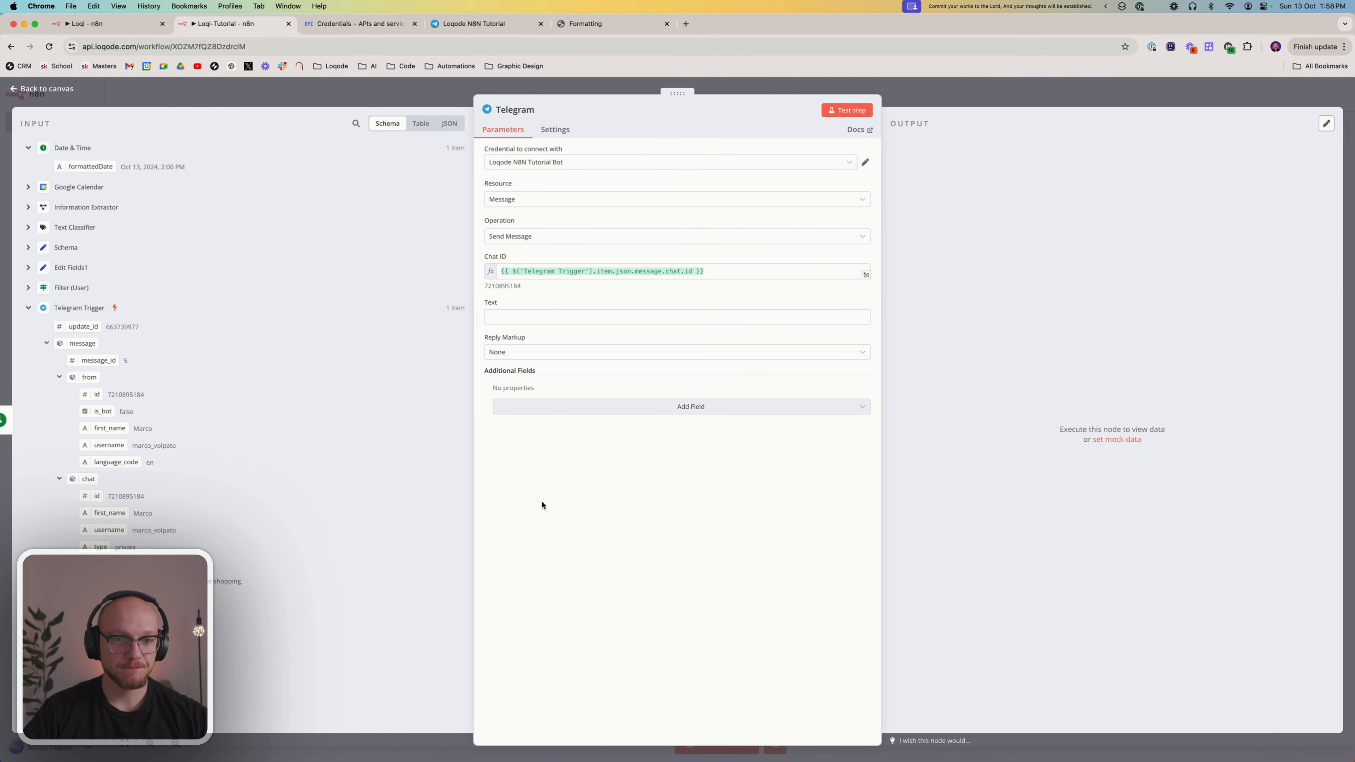
Enter a calendar emoji followed by **Event** as the Telegram message text and make the field an expression
click(510, 317)
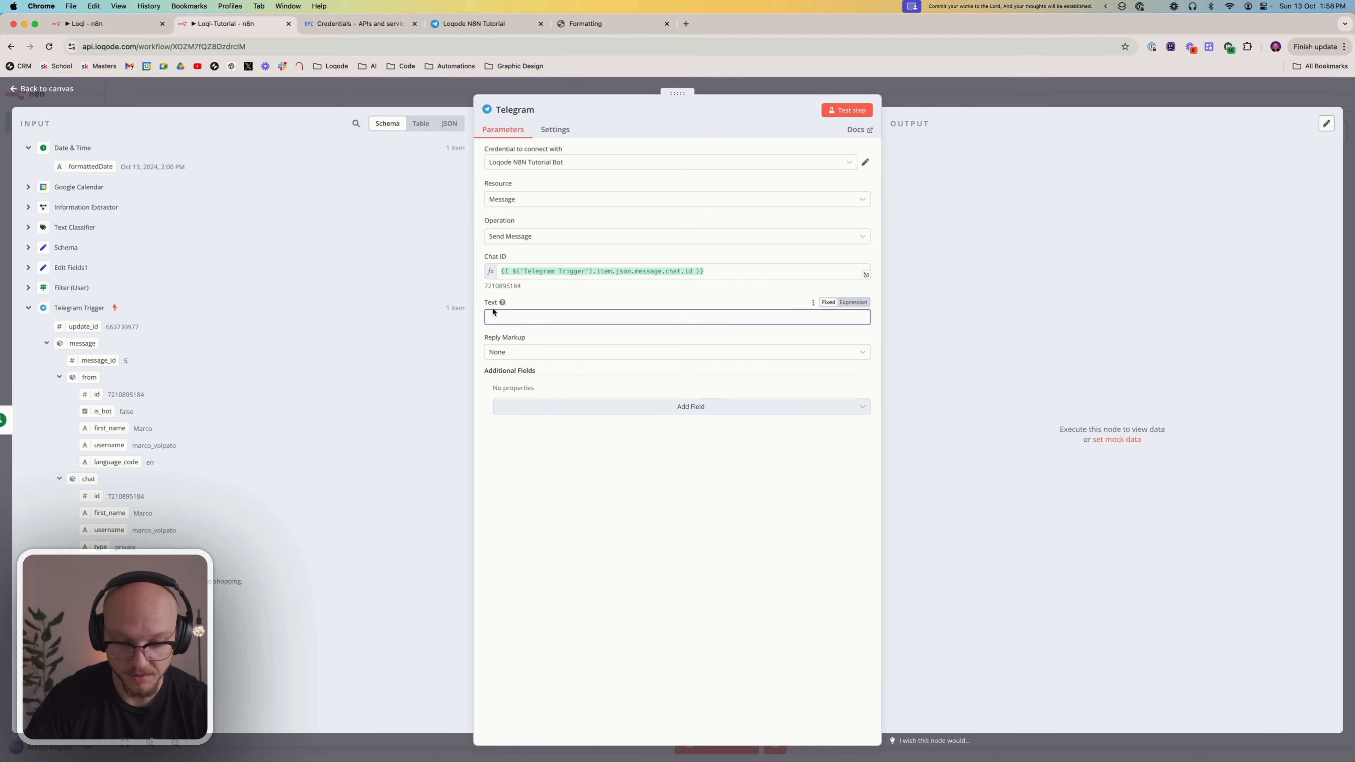
key(super+space)
text(e)
key(Return)
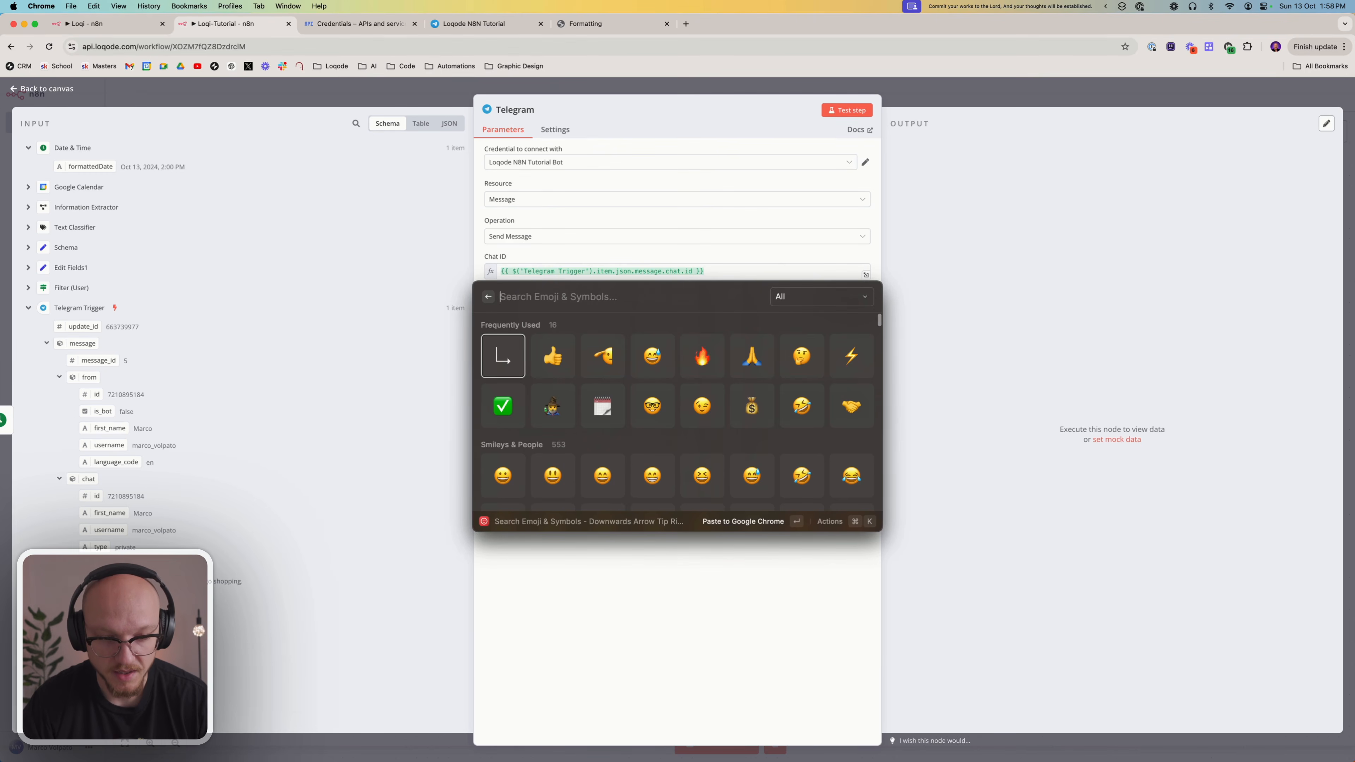
key(Right)
key(Right)
key(Down)
key(Return)
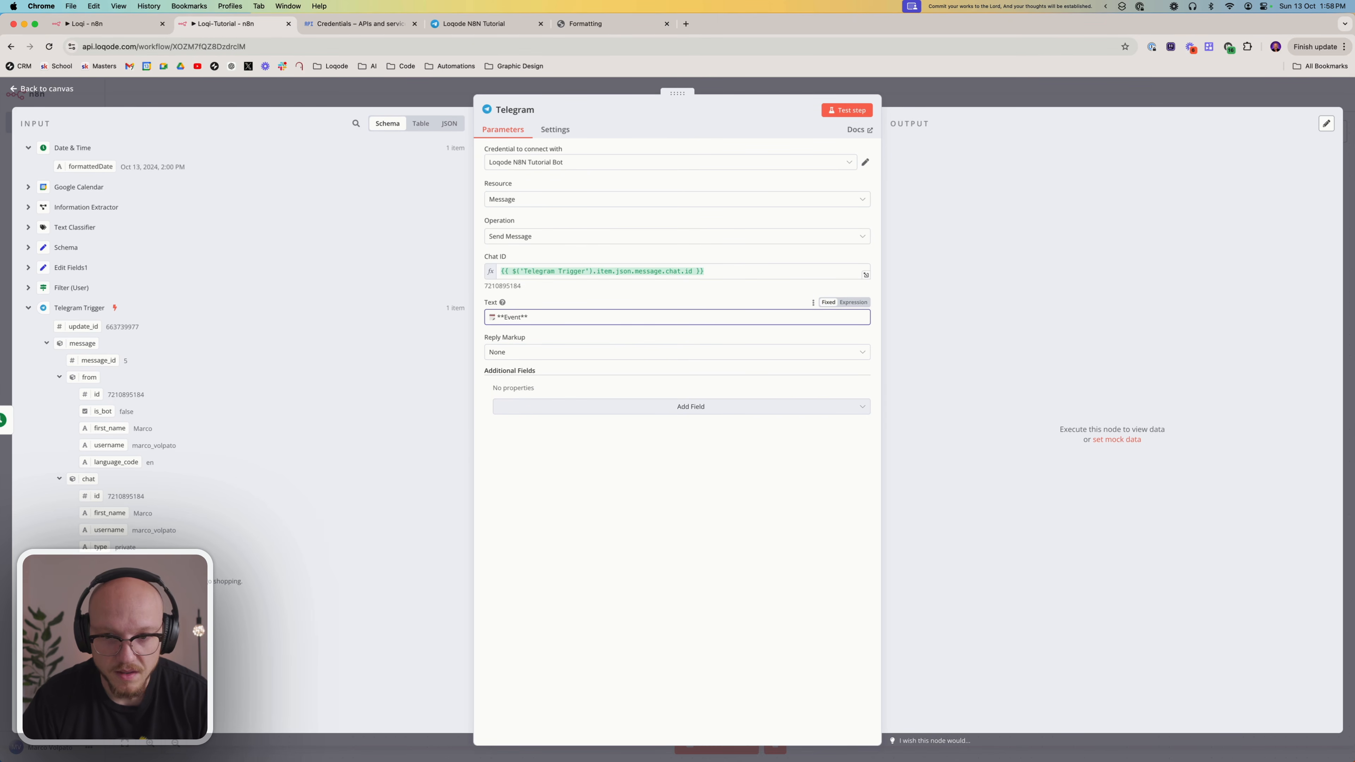
click(853, 302)
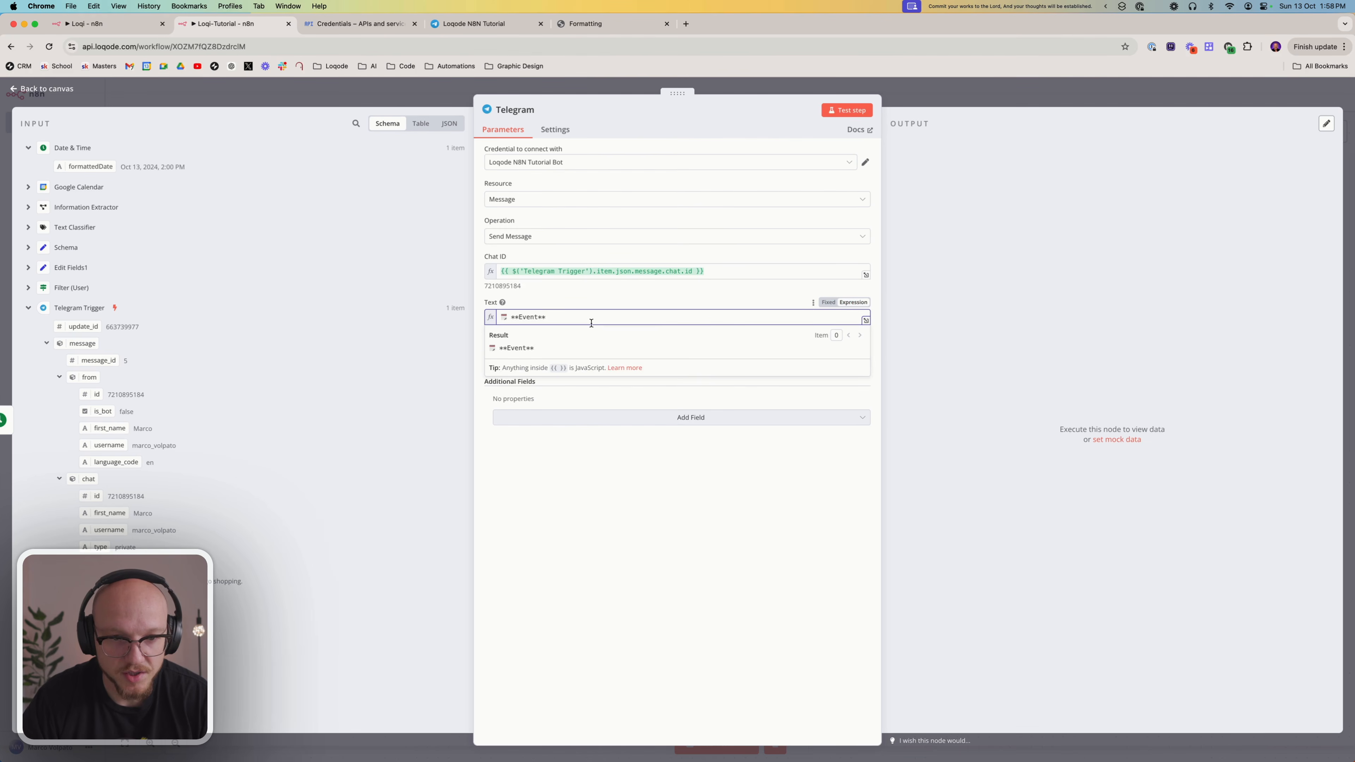
Add a second line to the message text with the Information Extractor's eventName followed by the Date & Time node's formattedDate in parentheses
key(Return)
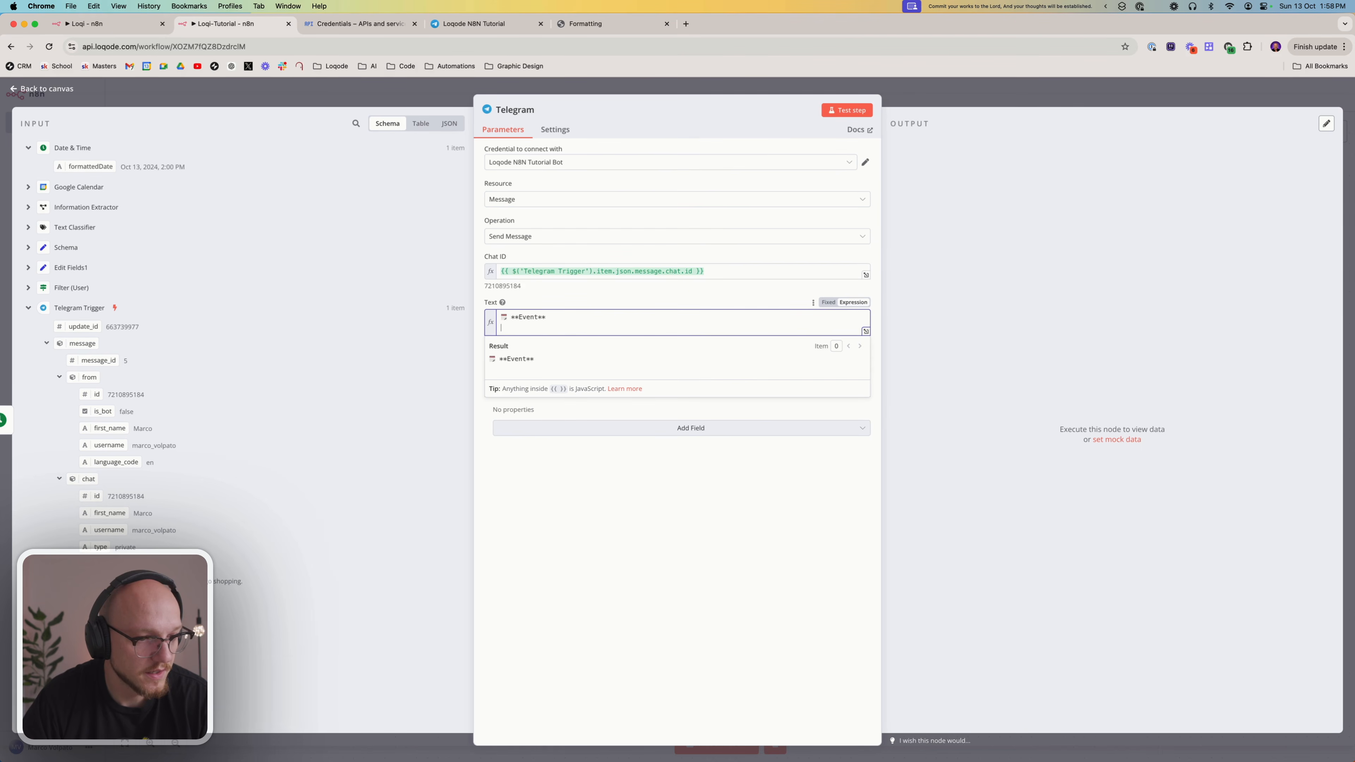
click(29, 208)
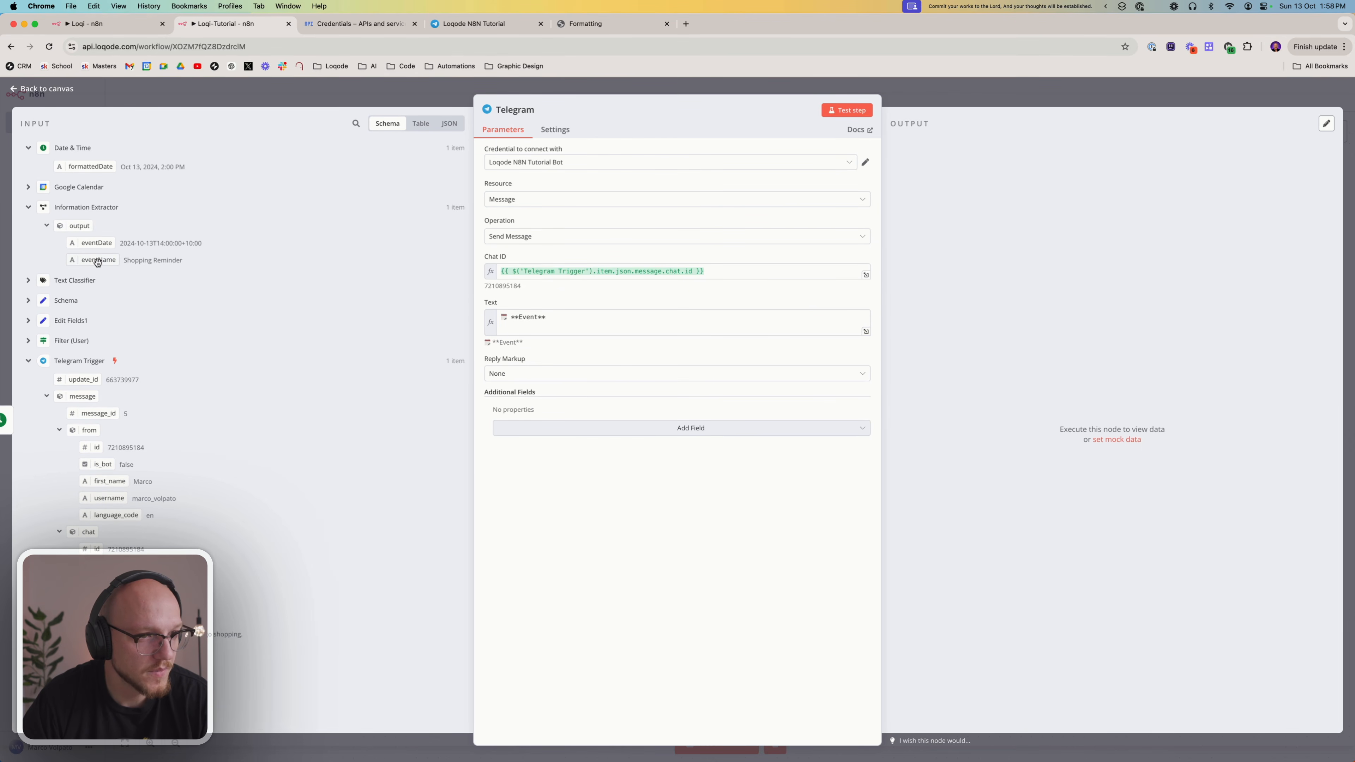
drag(98, 259, 542, 342)
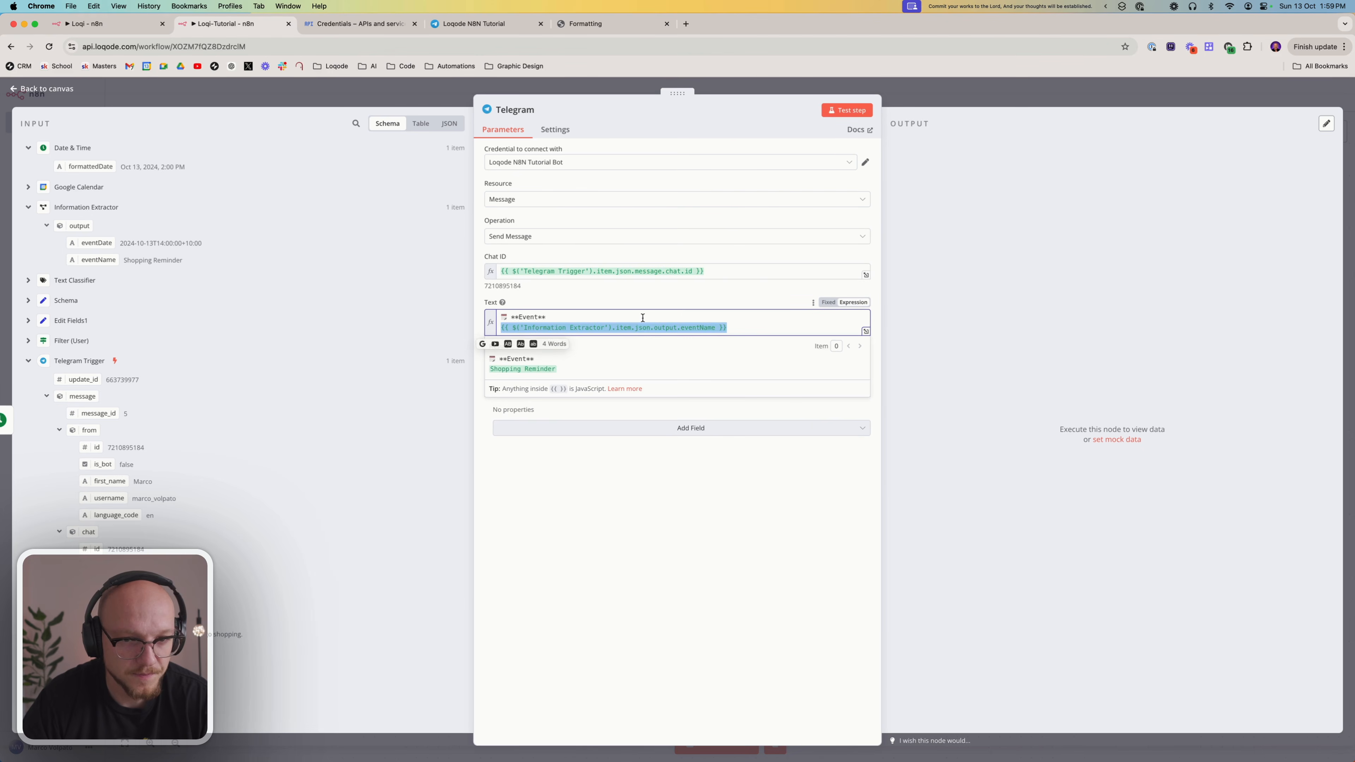
text(()
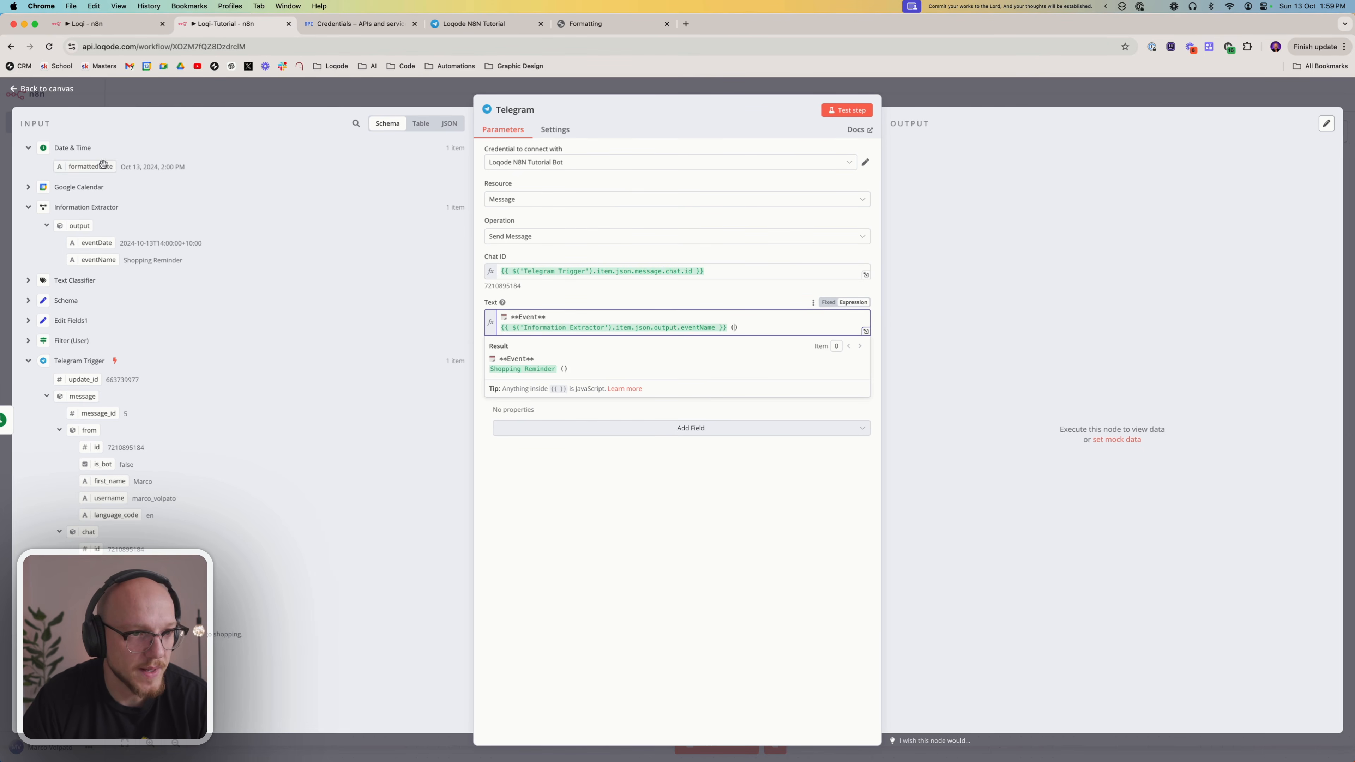
drag(107, 166, 739, 332)
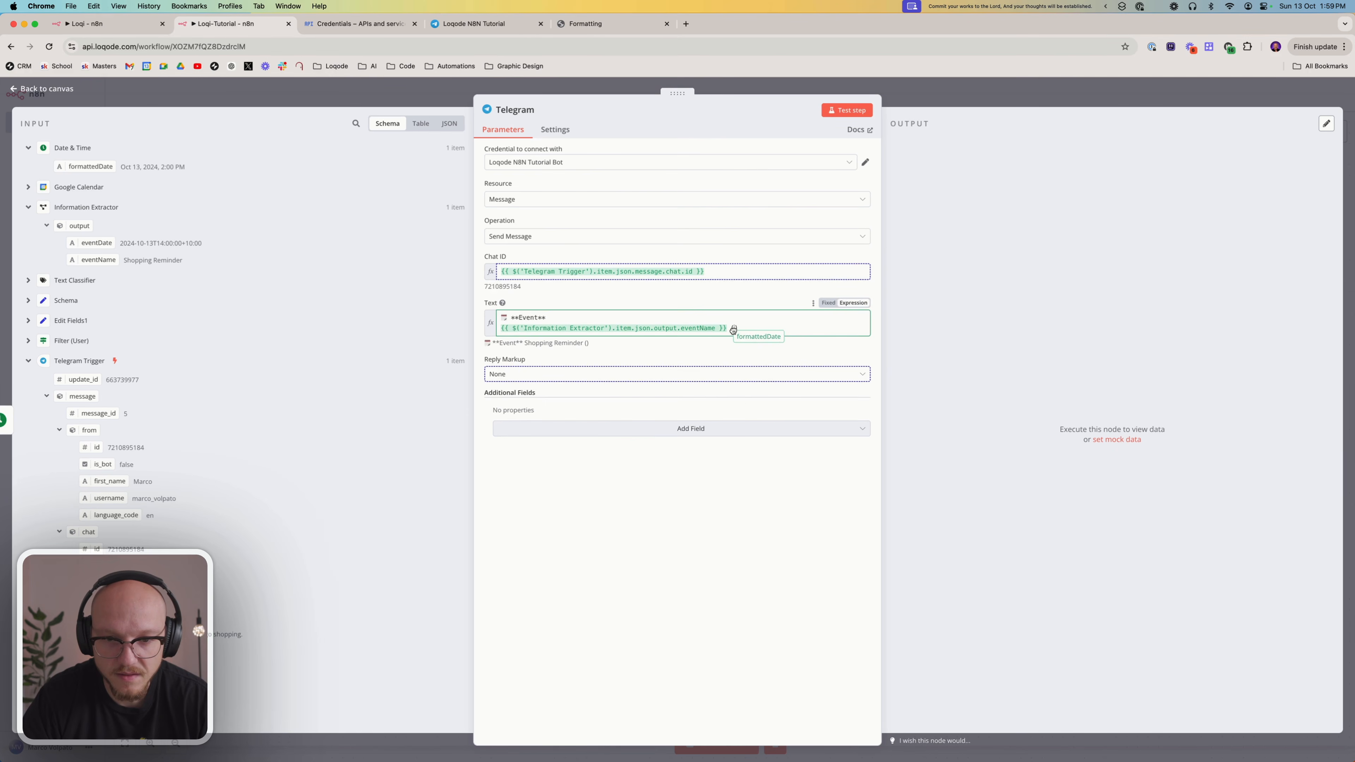
click(708, 525)
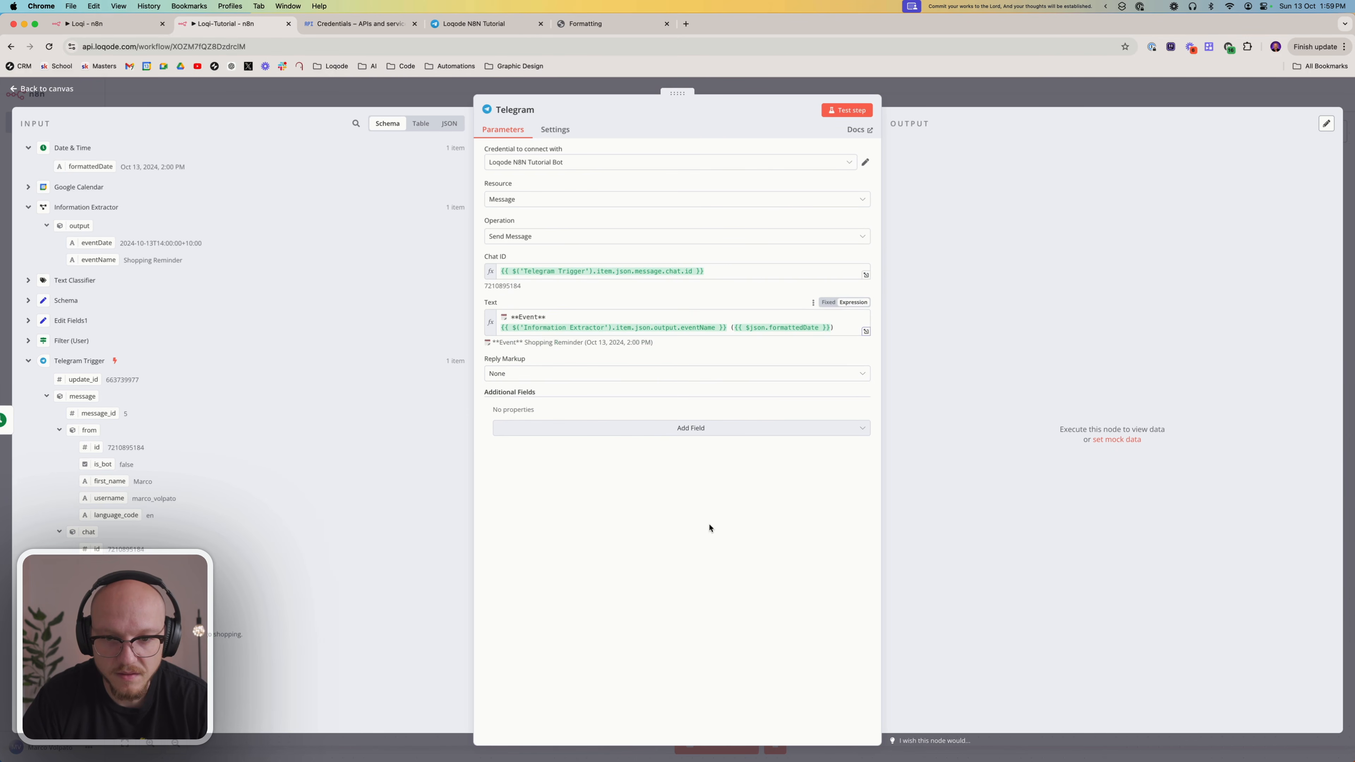
Test the Telegram node and review the resulting event message in the Loqode N8N Tutorial chat on Telegram Web
click(840, 116)
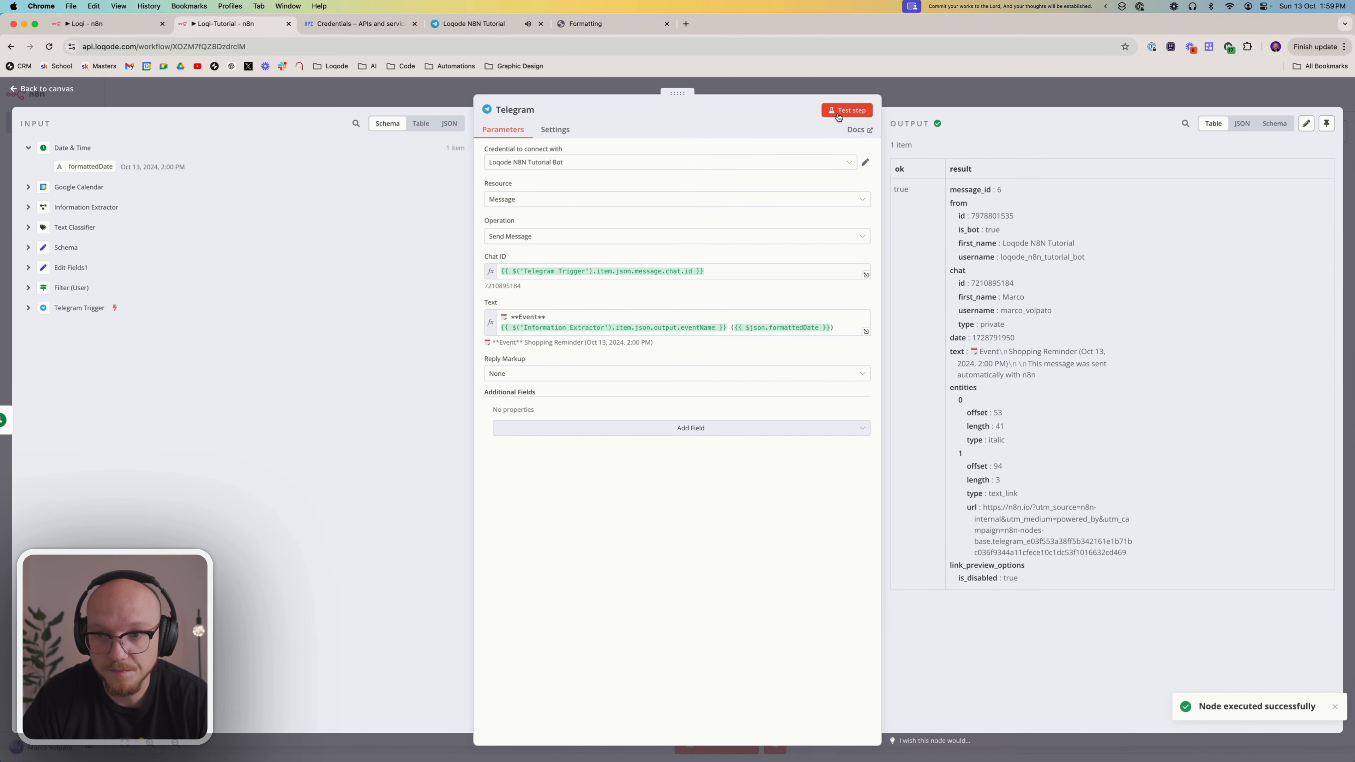
click(502, 26)
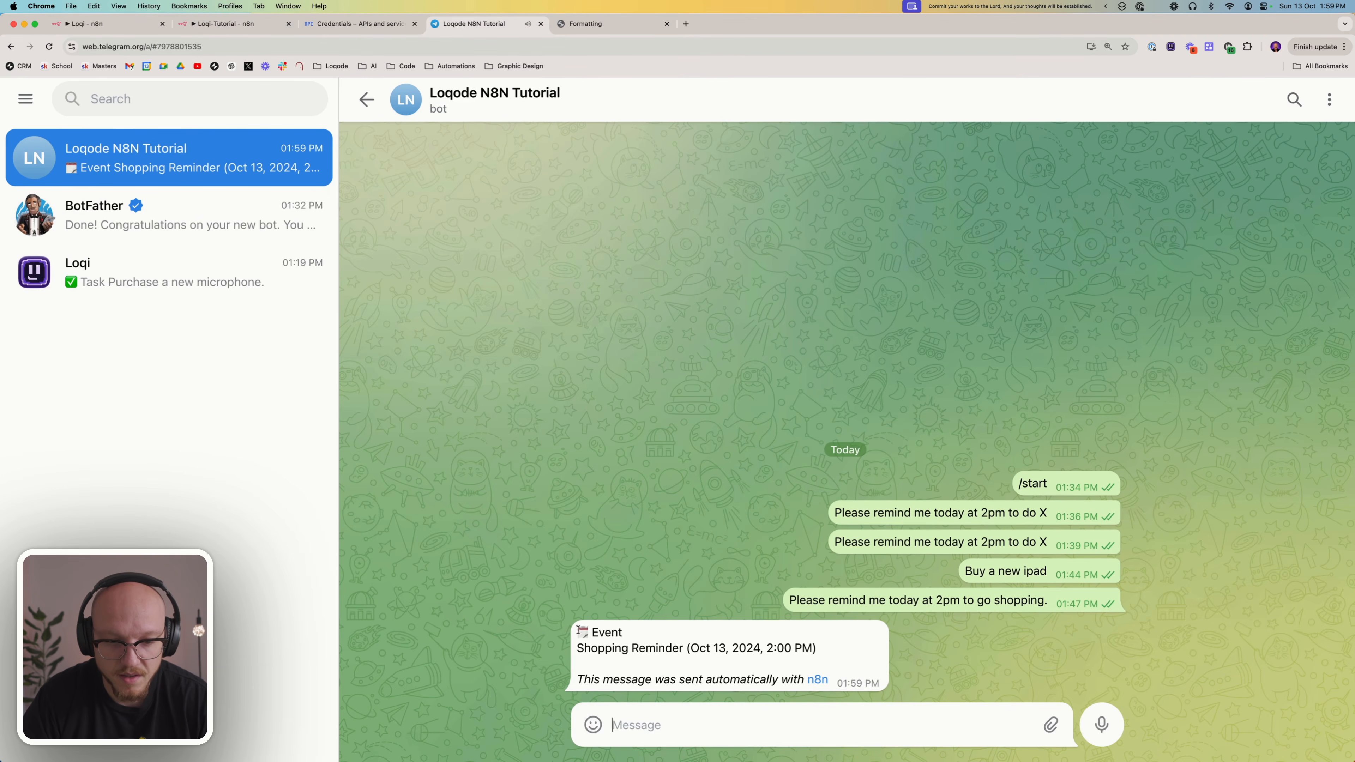
drag(578, 630, 680, 647)
drag(584, 648, 837, 651)
click(830, 645)
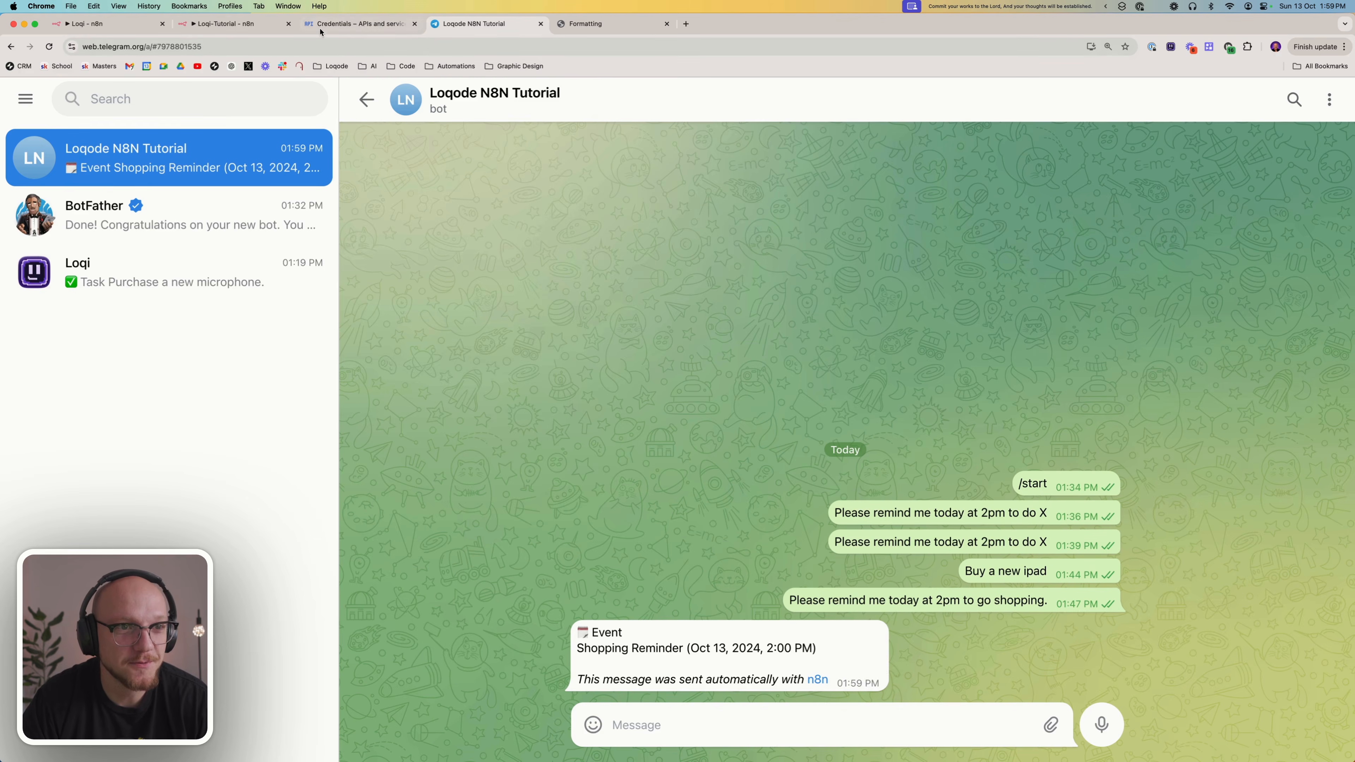
Back in Loqi-Tutorial, add the Append n8n Attribution field to the Telegram node and turn it off
click(205, 30)
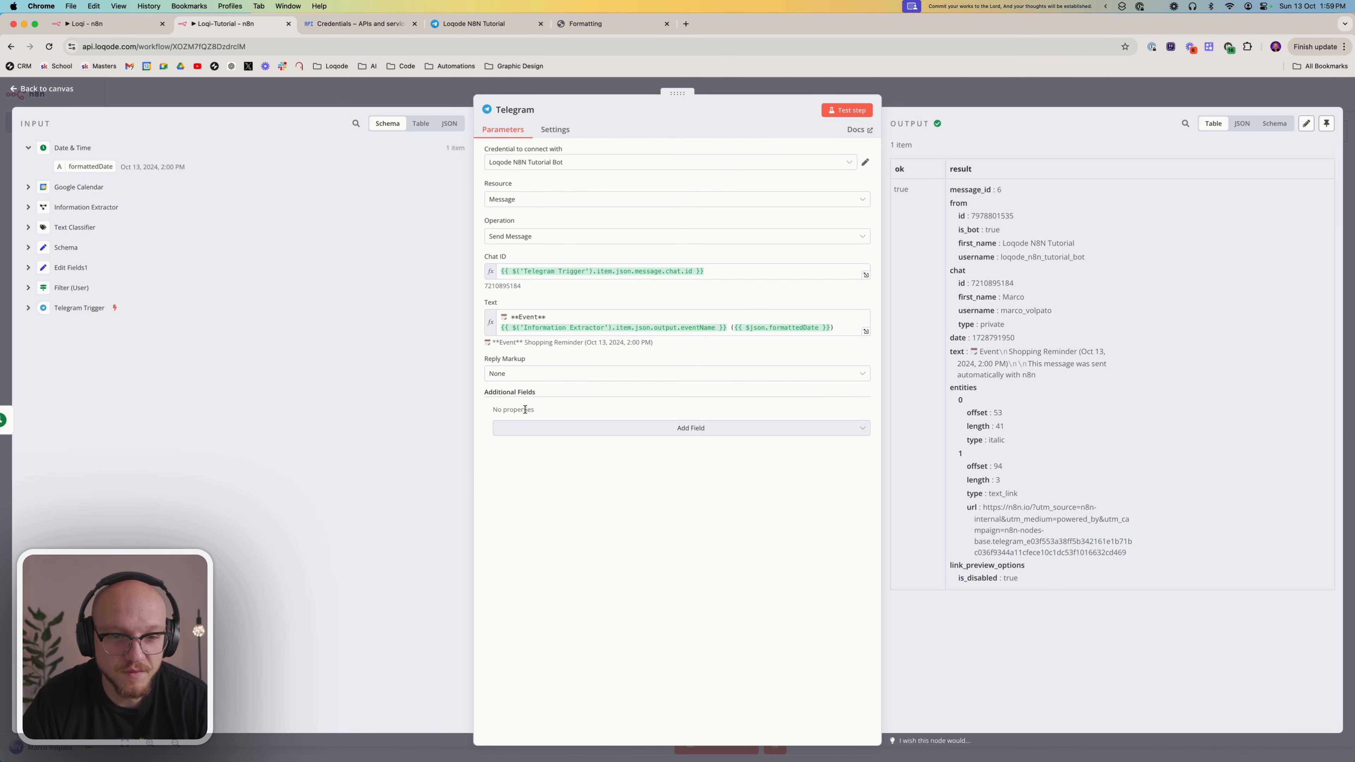
click(531, 427)
click(532, 450)
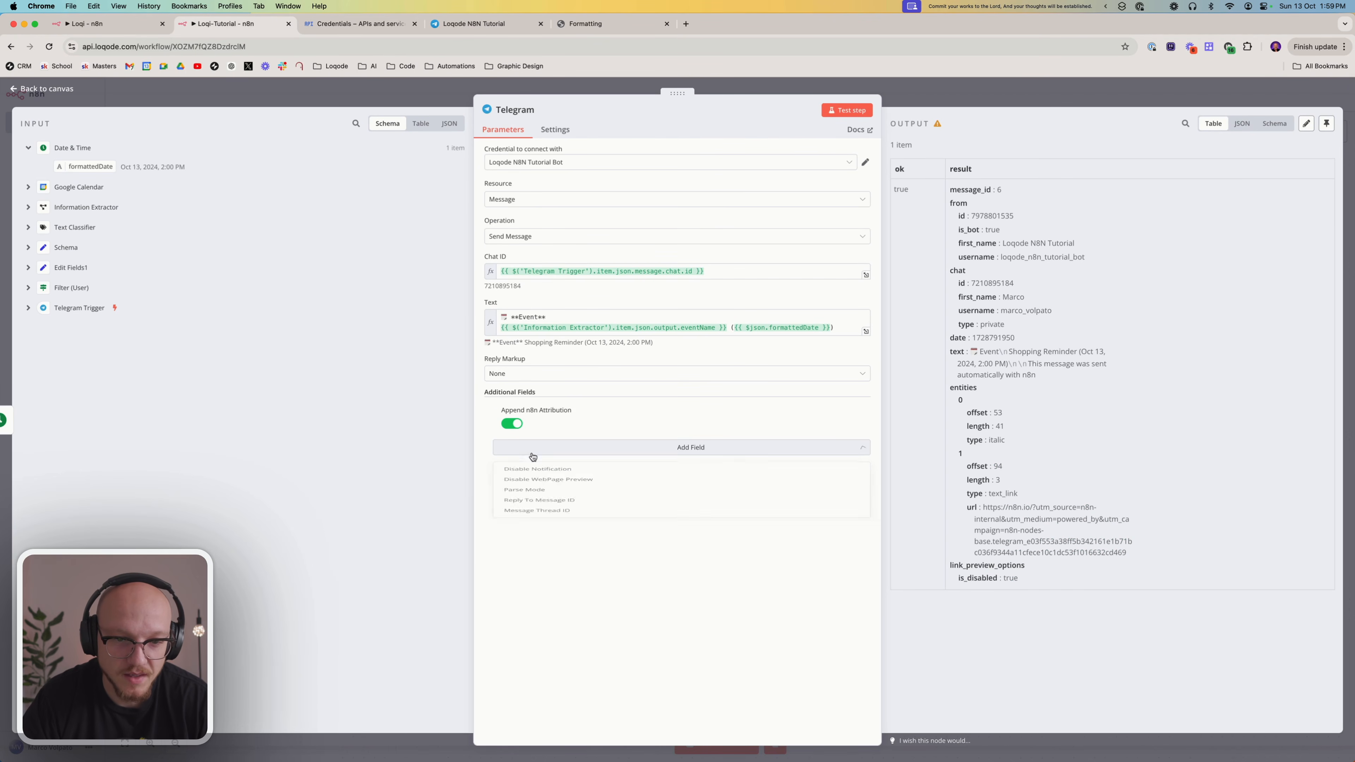
click(513, 425)
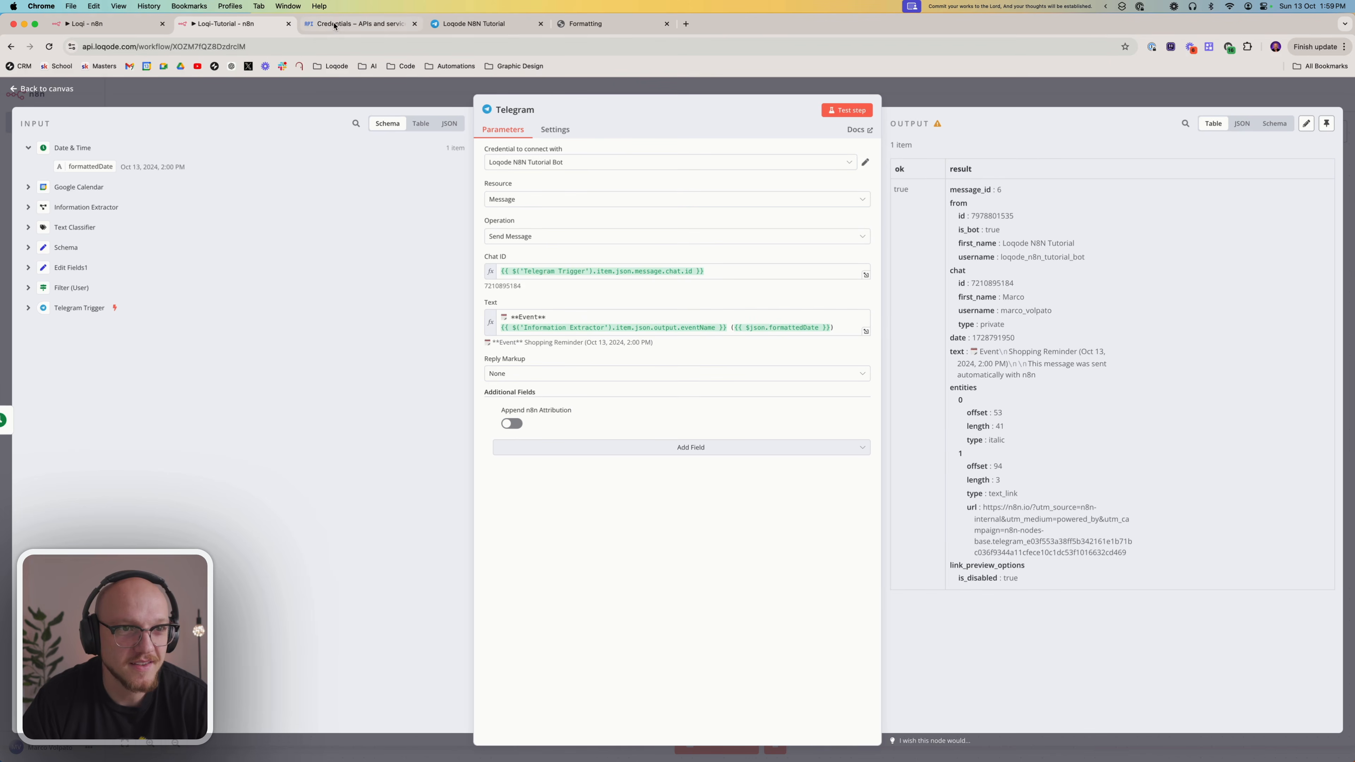
Check the n8n attribution line of the event message in the Telegram chat, and return to the Loqi-Tutorial canvas
click(469, 23)
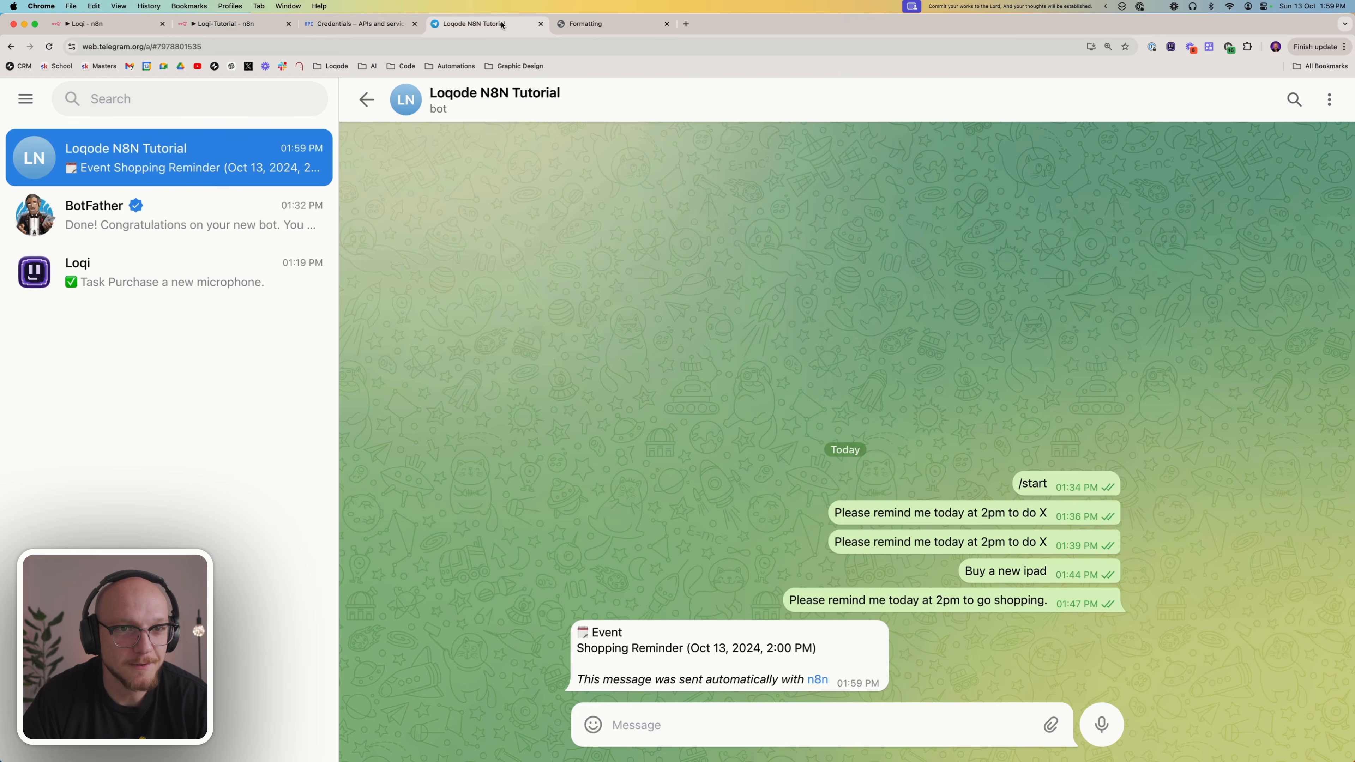
triple_click(592, 676)
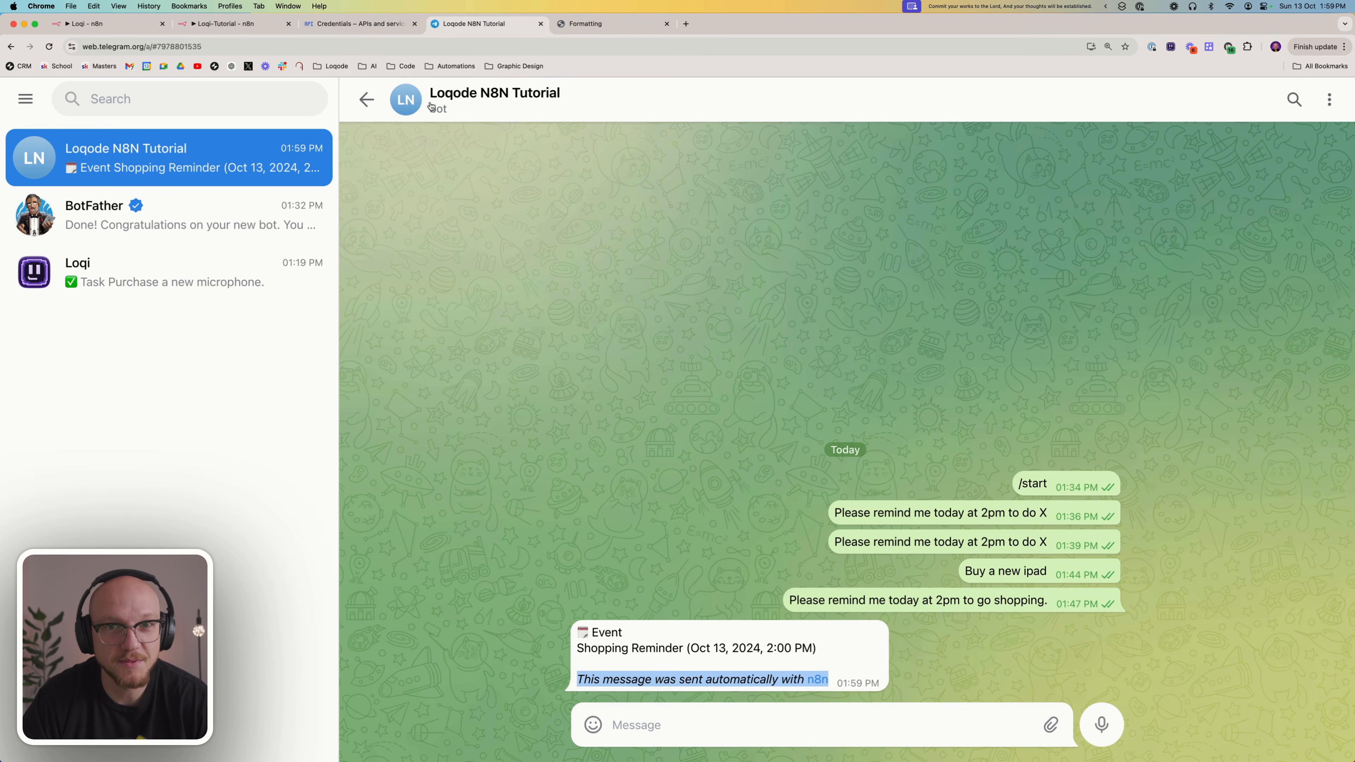
click(275, 21)
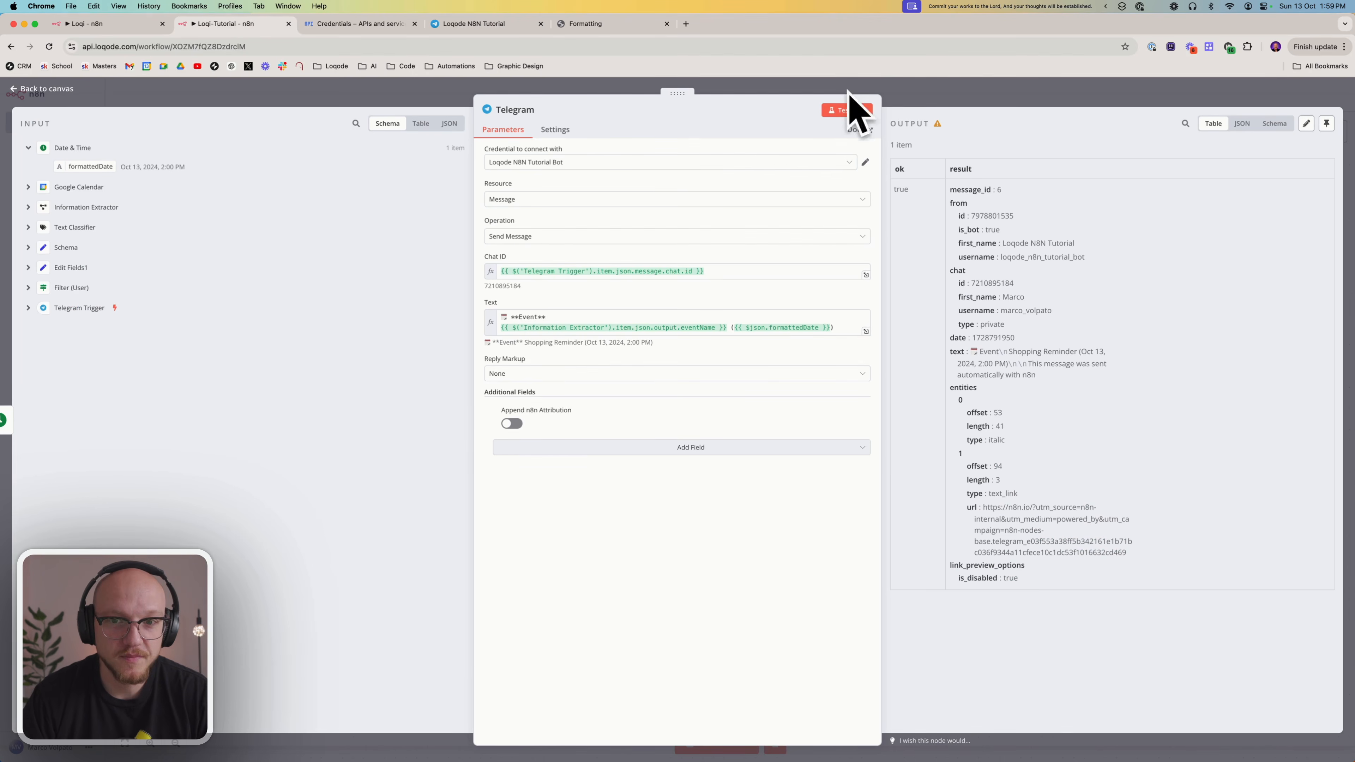
click(930, 98)
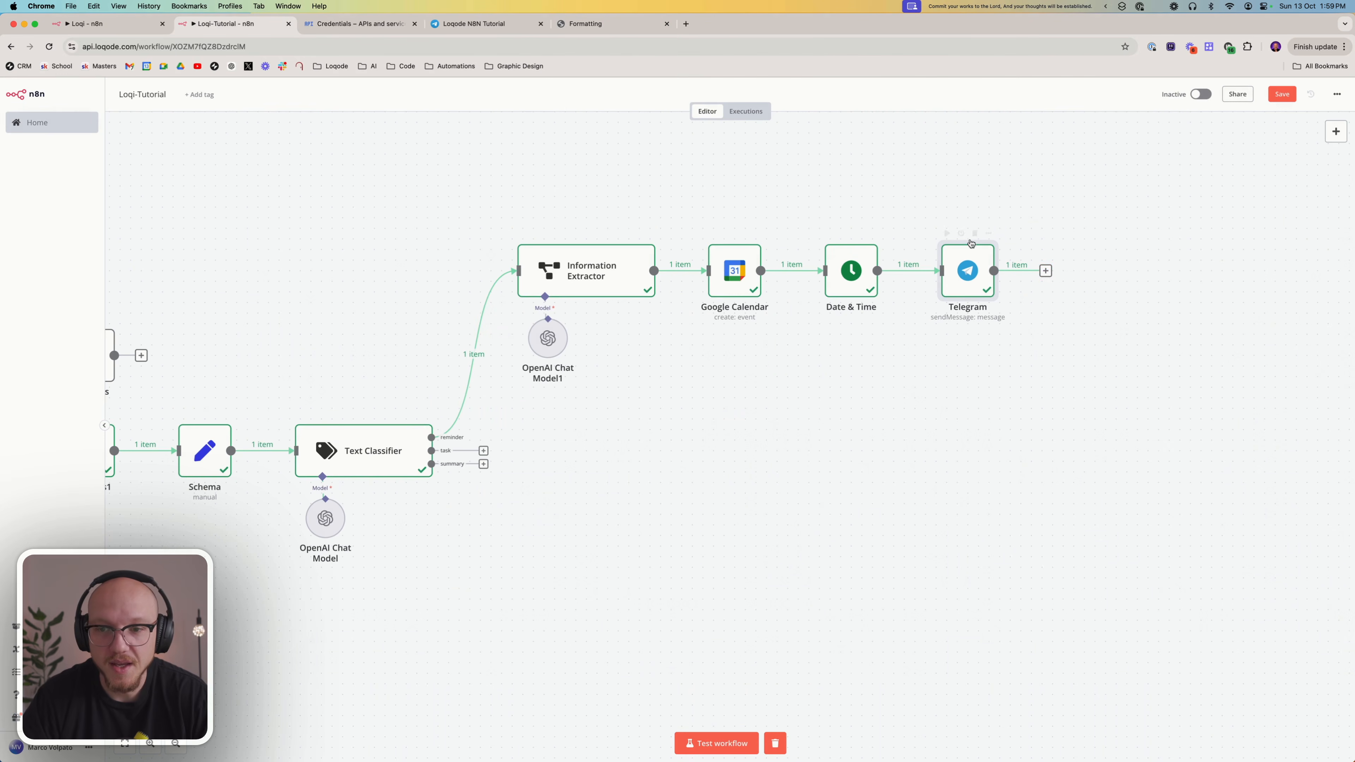
Add an If node after the Telegram node
click(1045, 272)
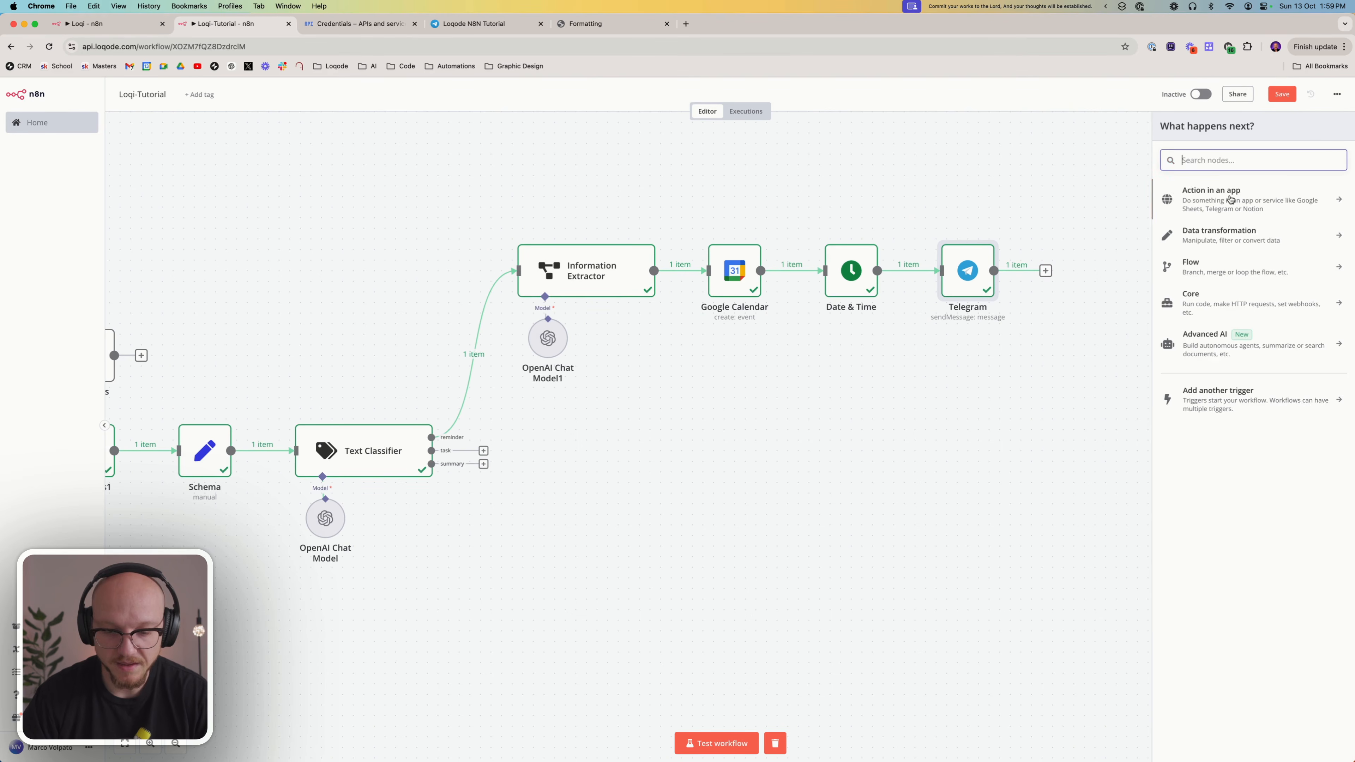
text(if)
key(Return)
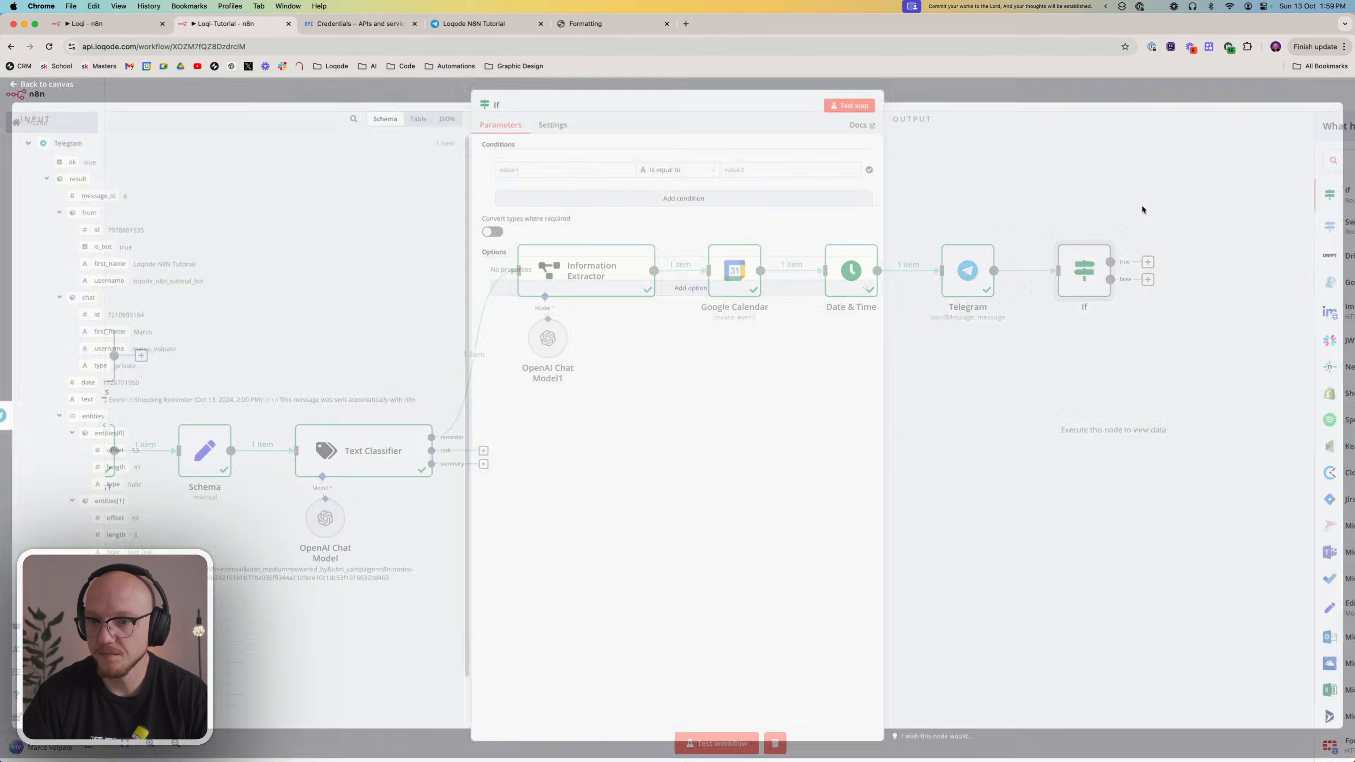
Set the If node's condition to check that the Schema node's trigger is equal to shortcuts
click(578, 177)
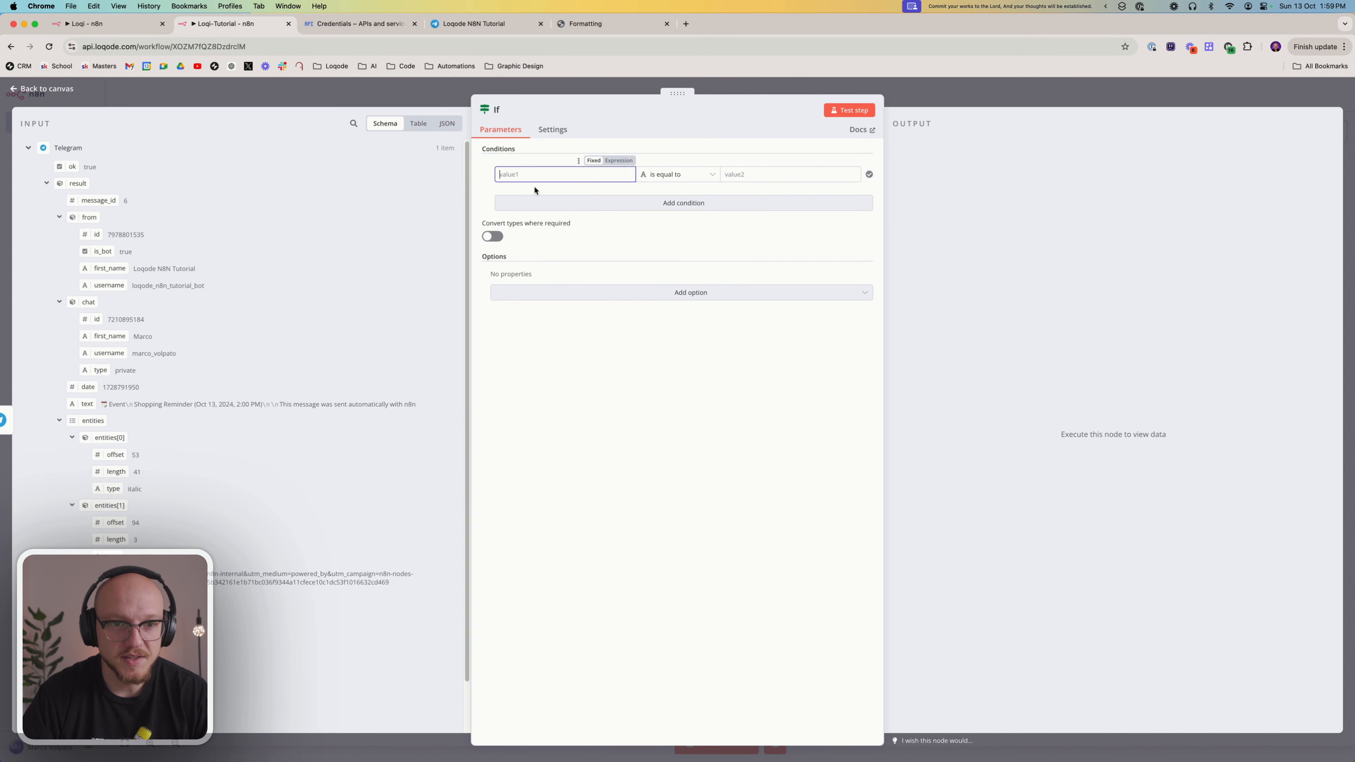
scroll(173, 545, down, 2)
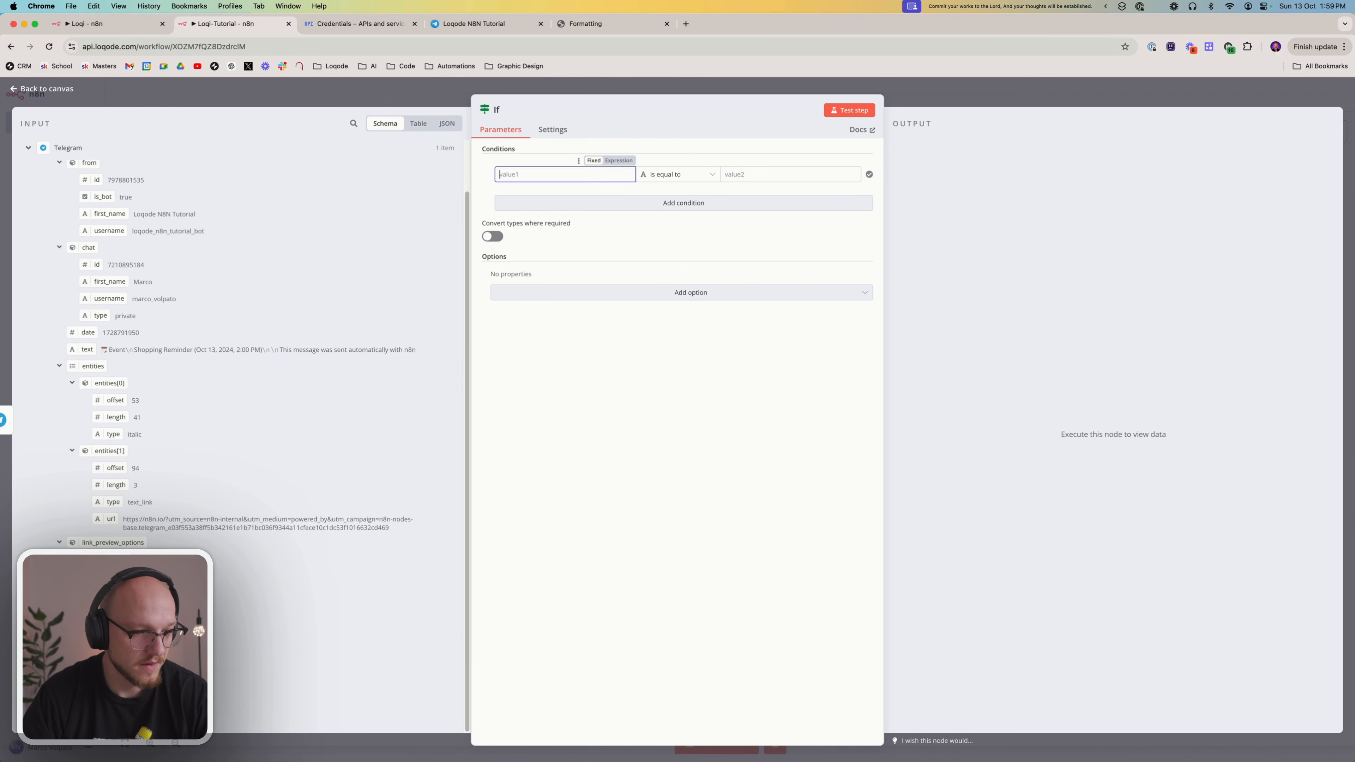
scroll(239, 346, down, 5)
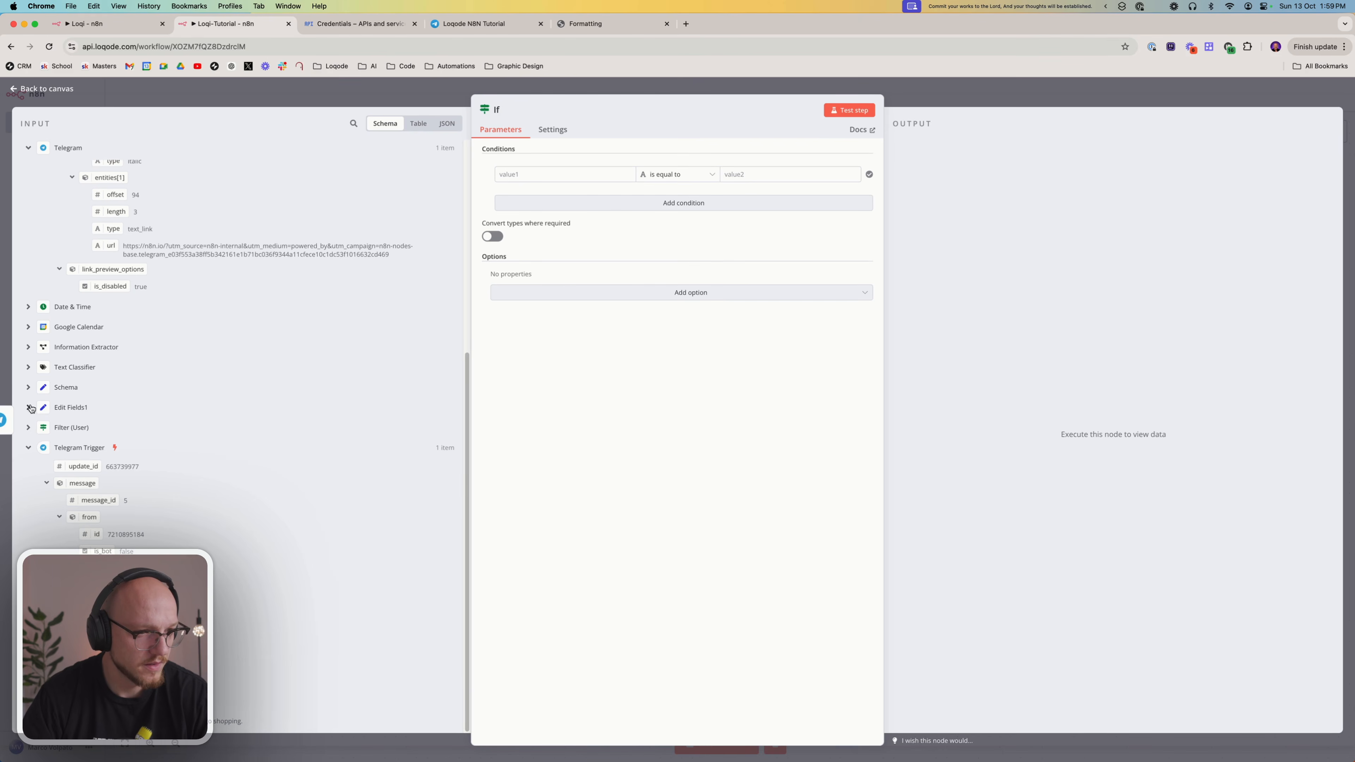
click(29, 388)
drag(67, 422, 554, 175)
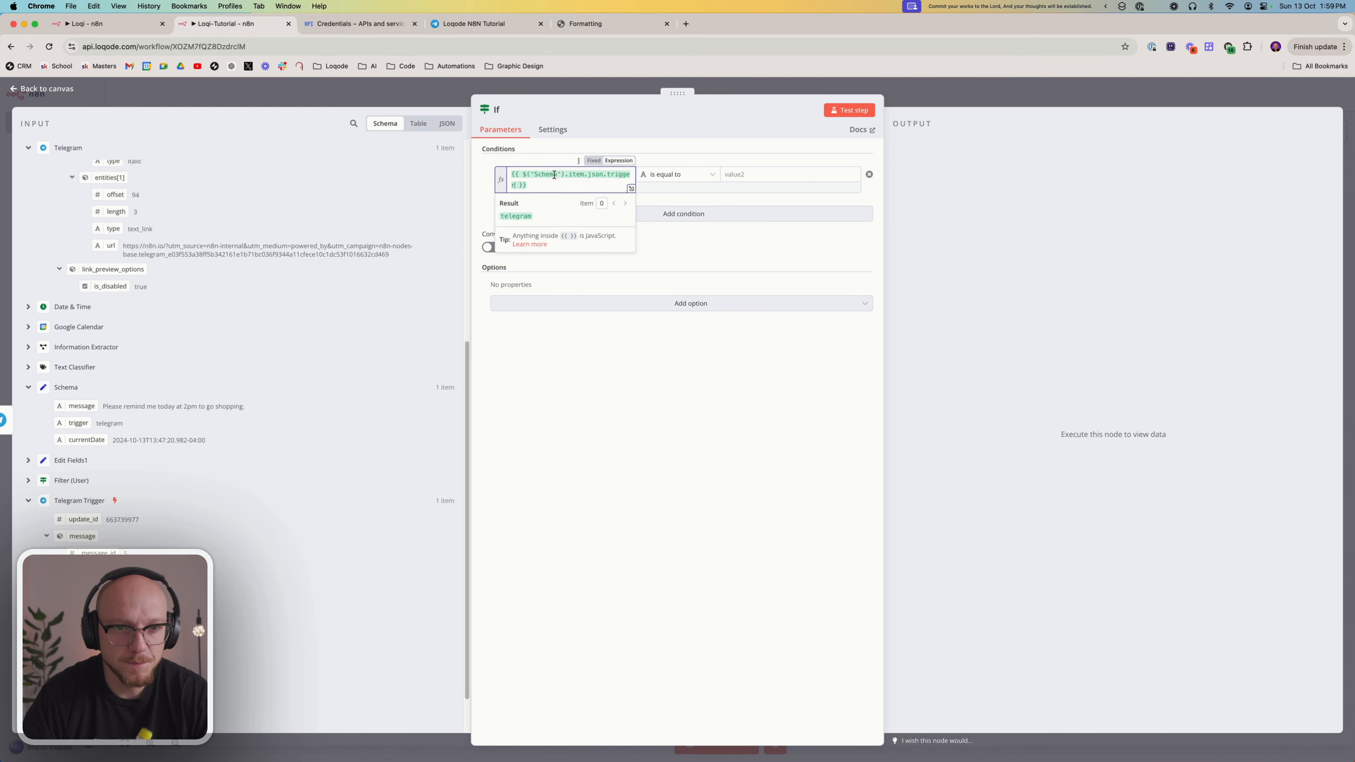
click(675, 176)
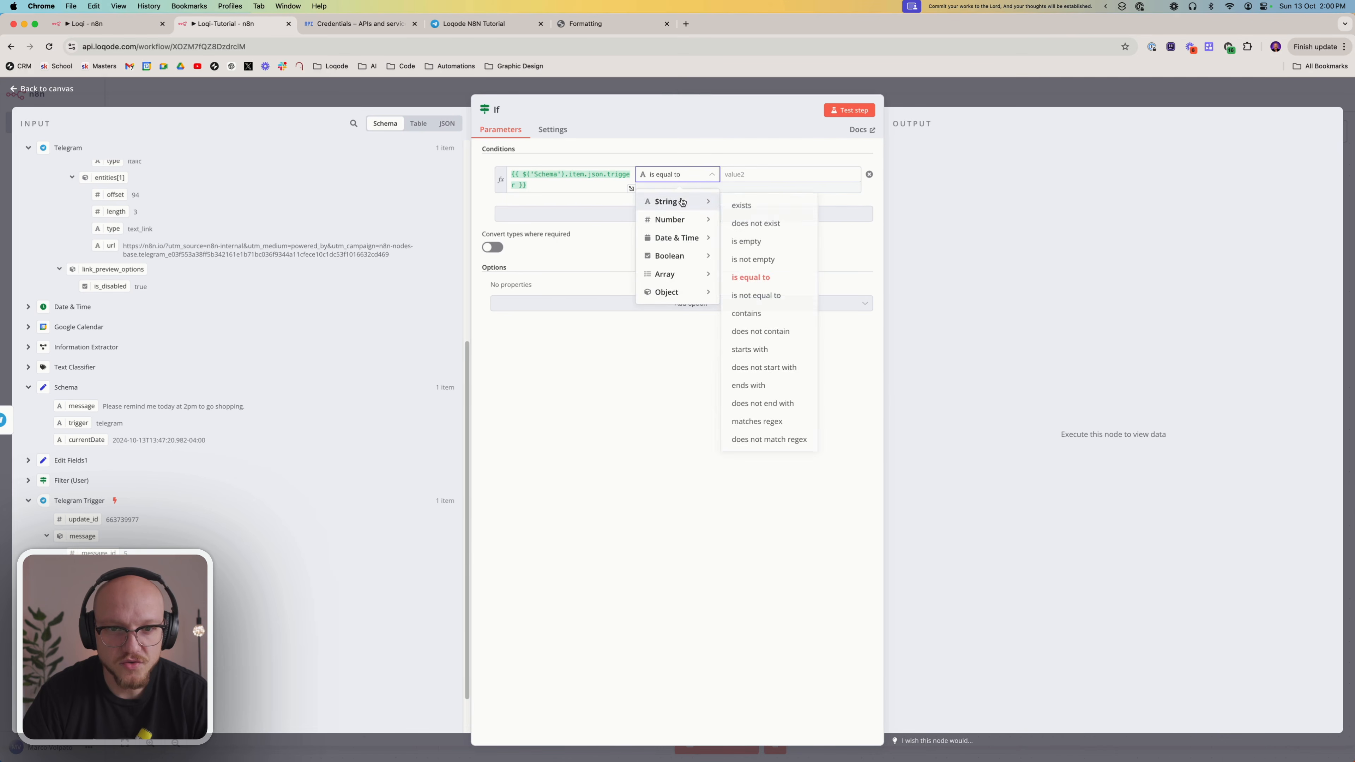
click(686, 179)
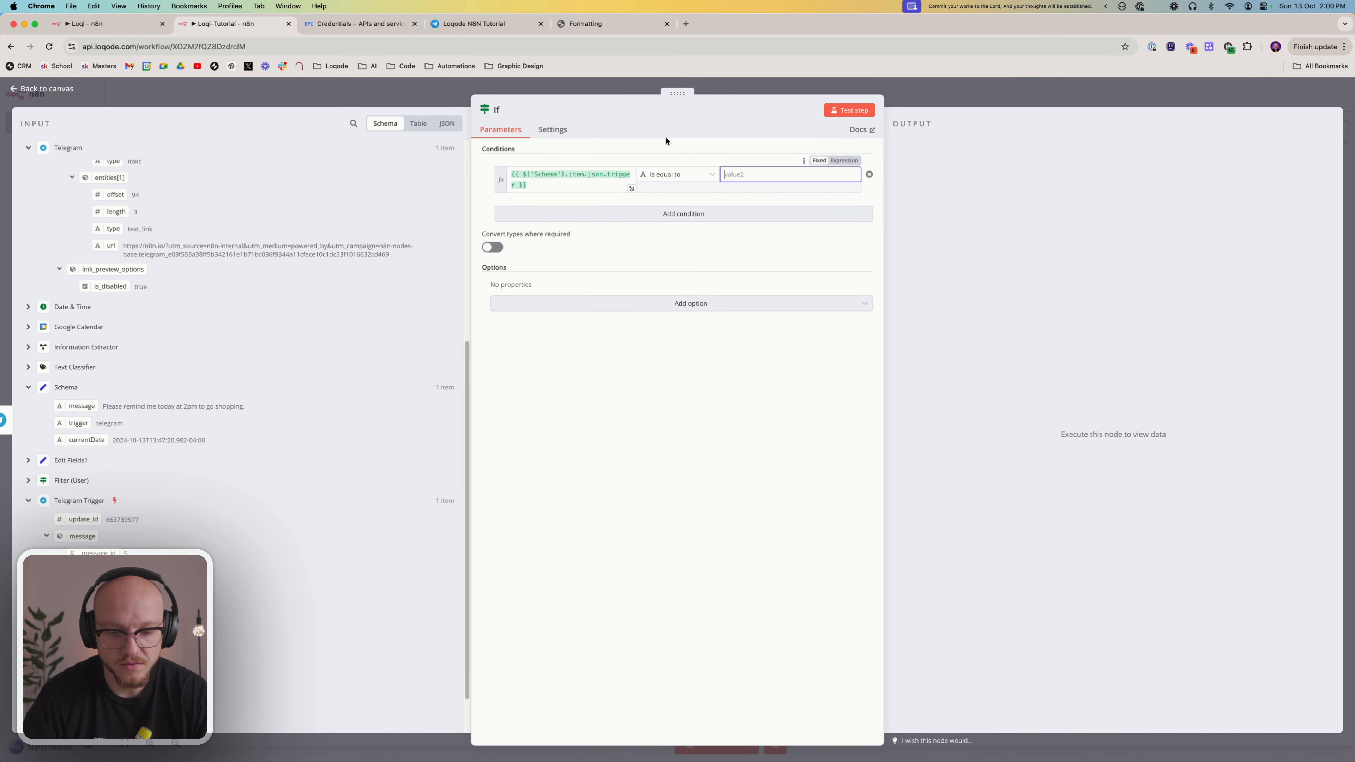
text(shortcuts)
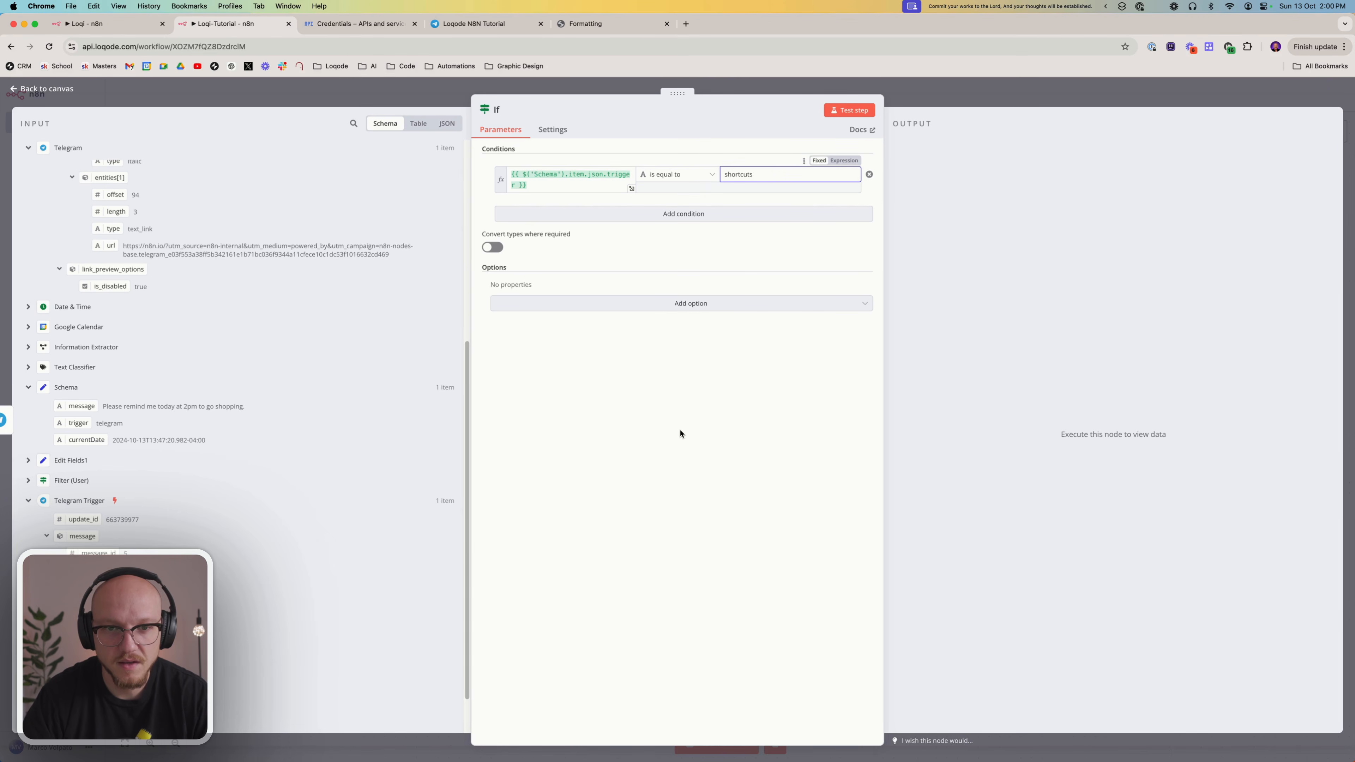
click(680, 433)
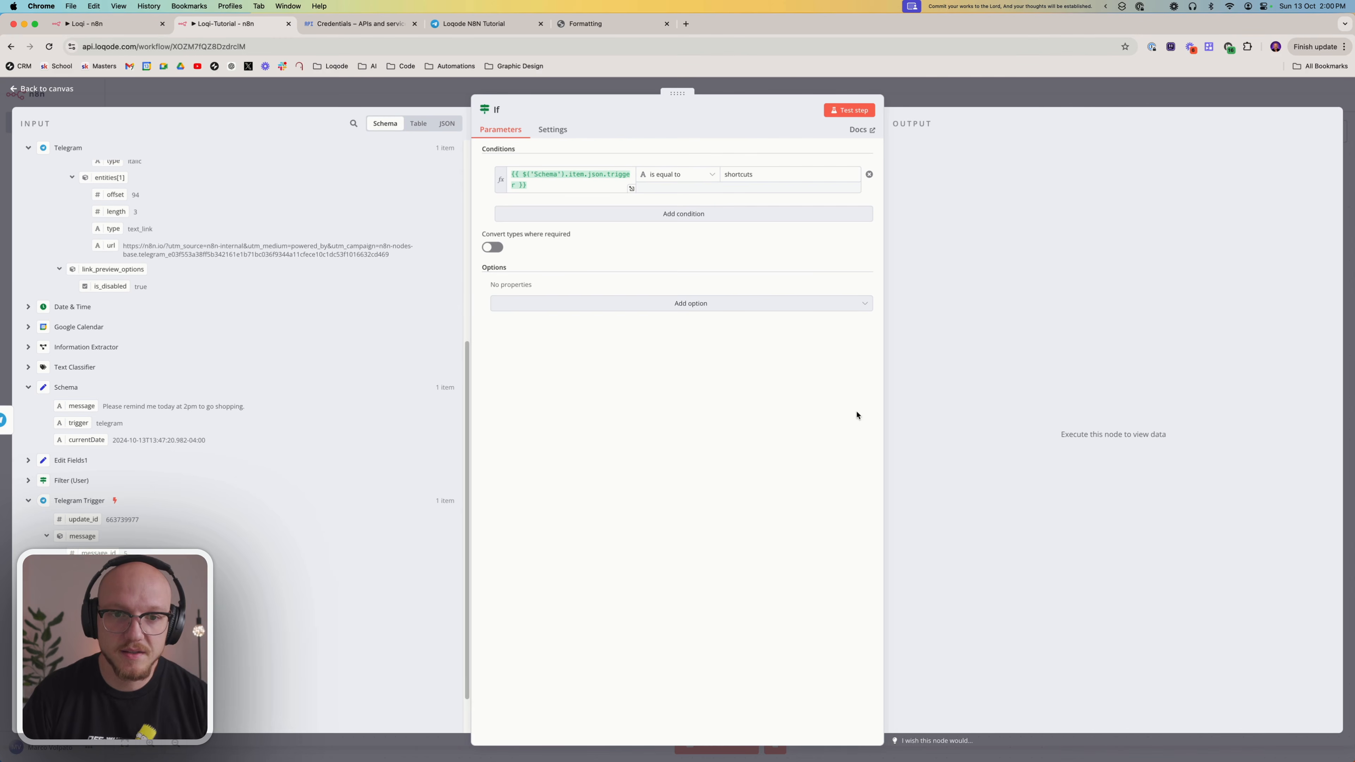
Test the If node and inspect its False Branch output
mouse_move(587, 166)
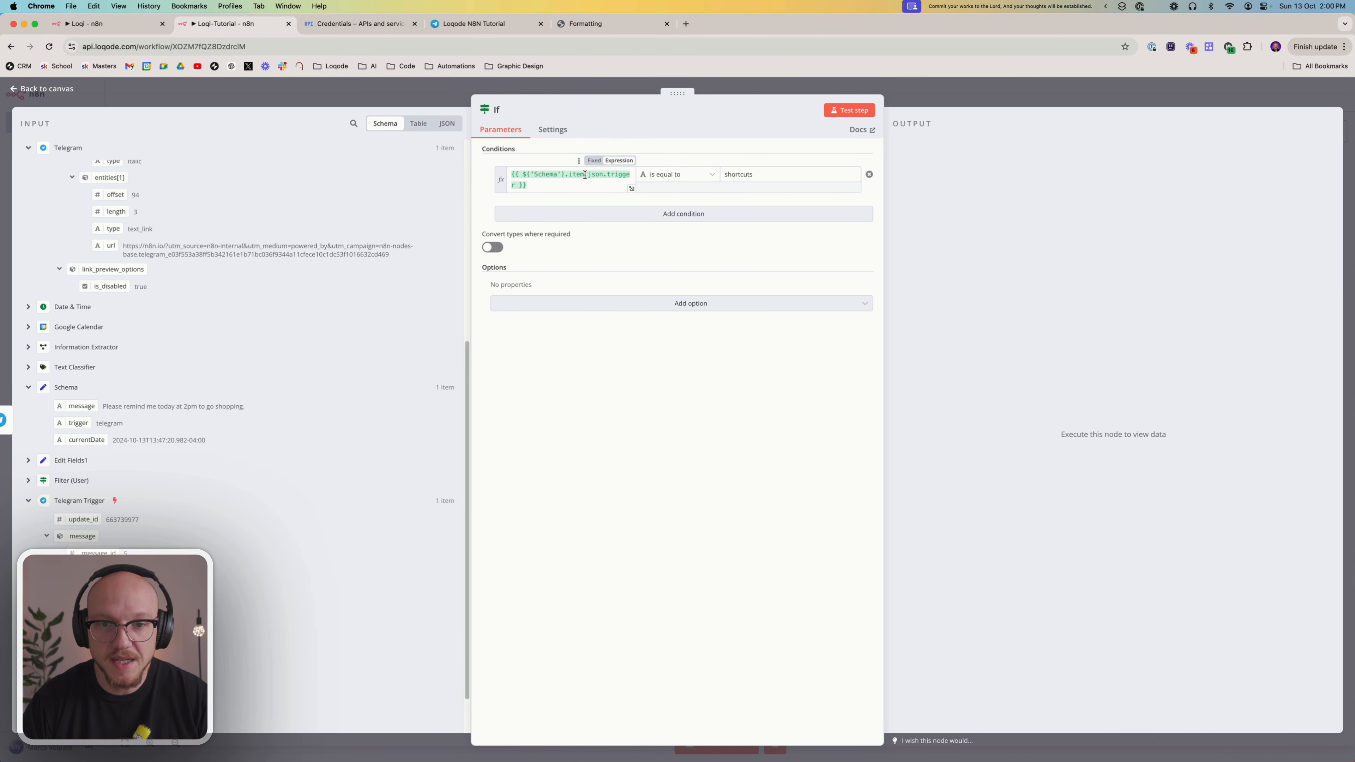
click(870, 109)
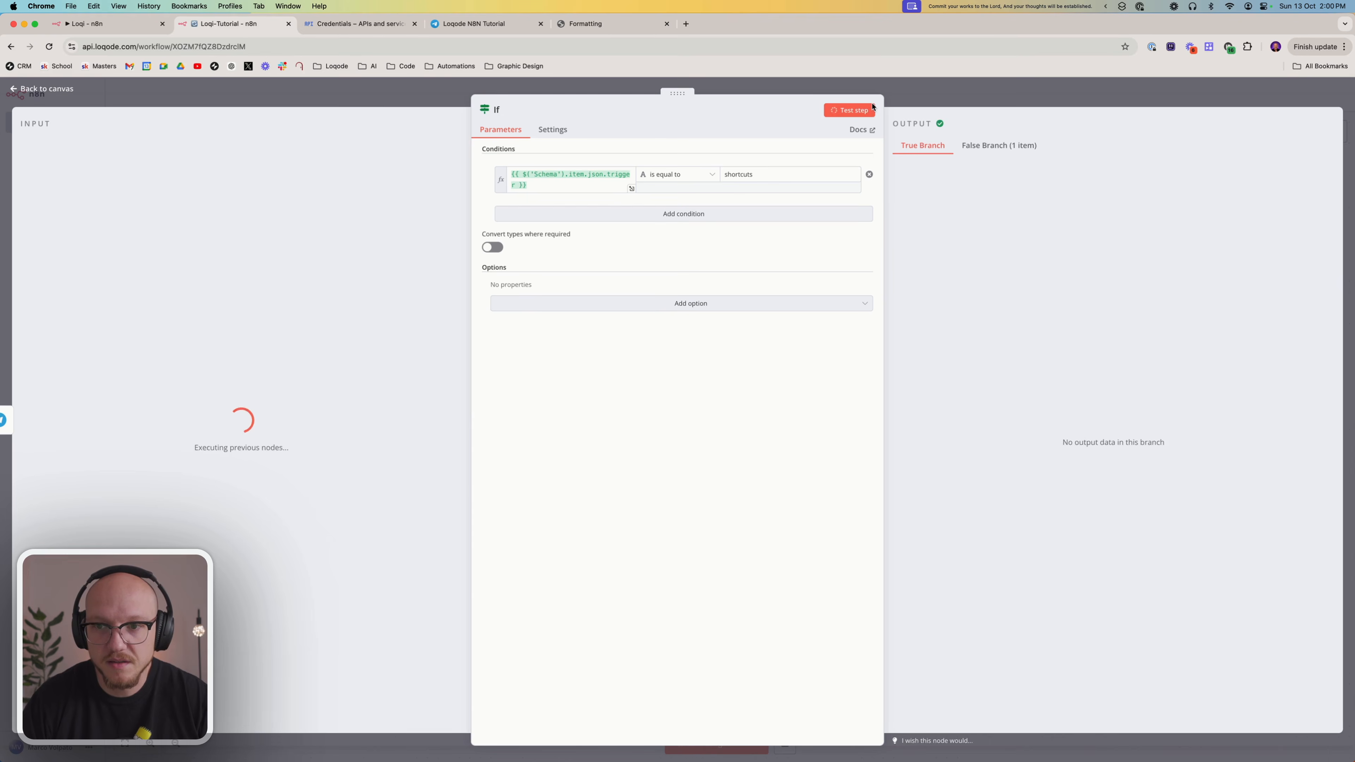
click(985, 153)
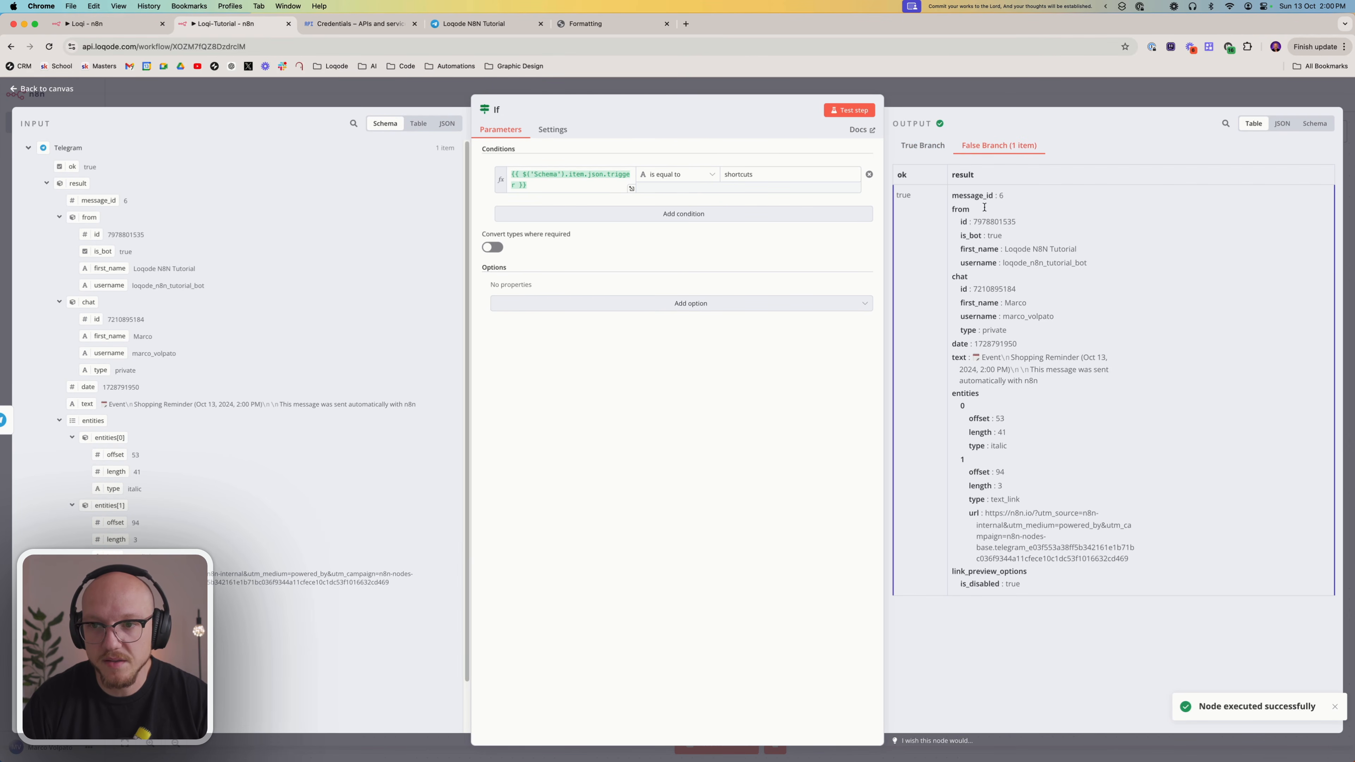
click(942, 90)
Add a Respond to Webhook node to the If node's true output, keeping Respond With at First Incoming Item
scroll(922, 173, right, 5)
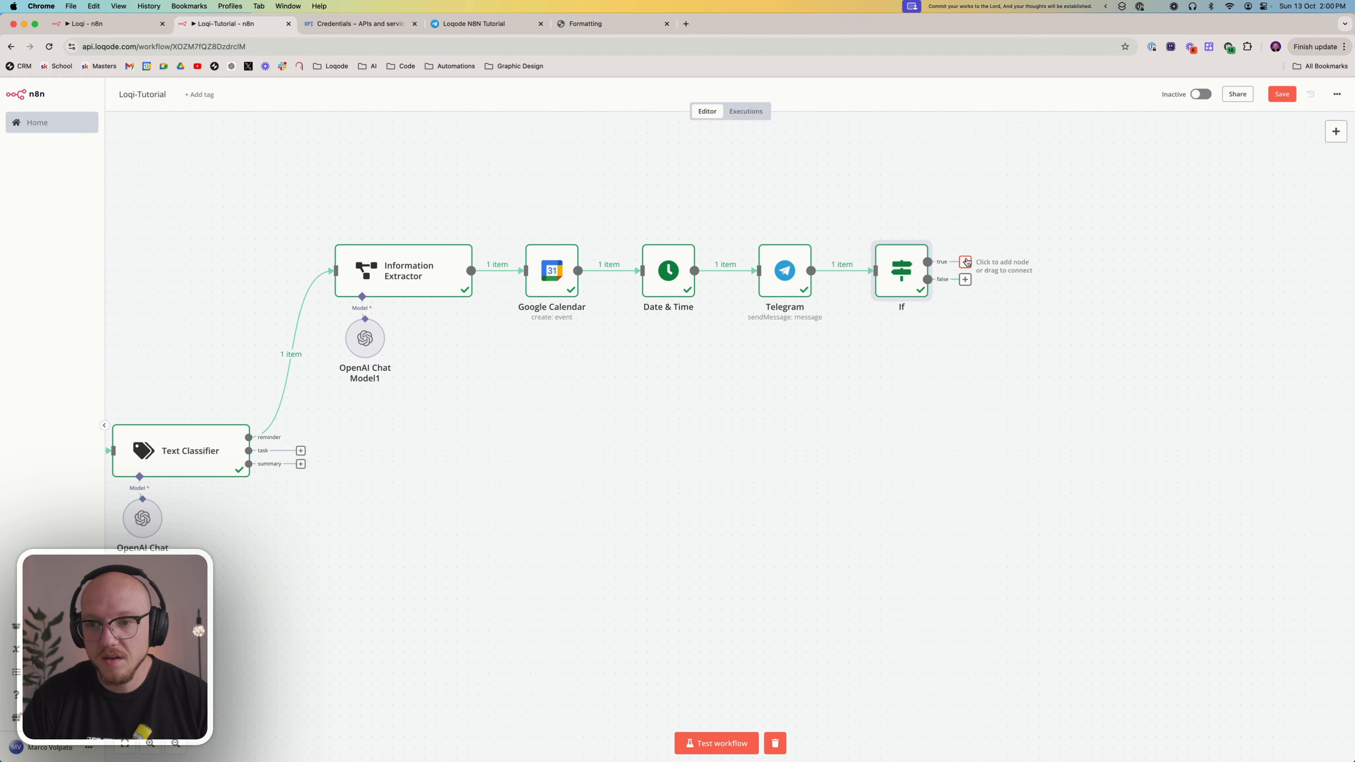
click(966, 261)
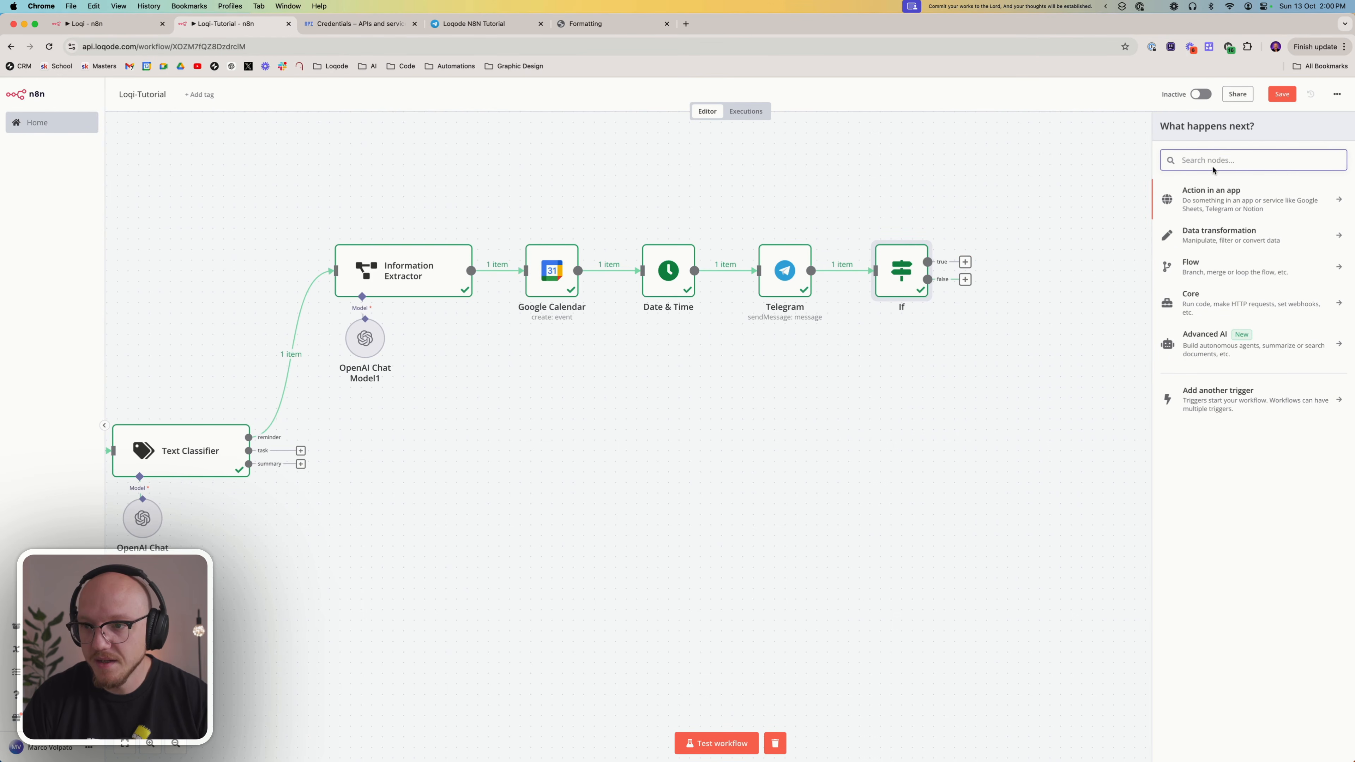
text(respo)
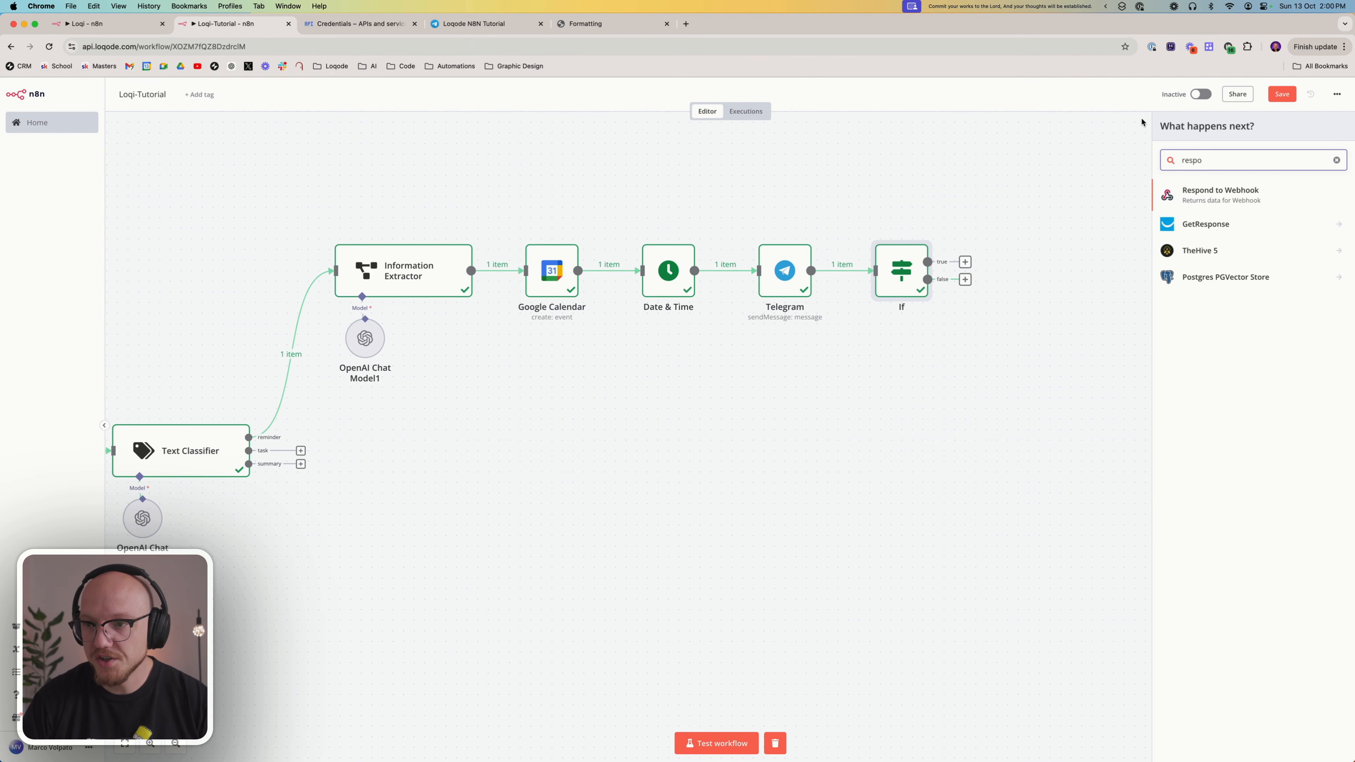
click(1239, 191)
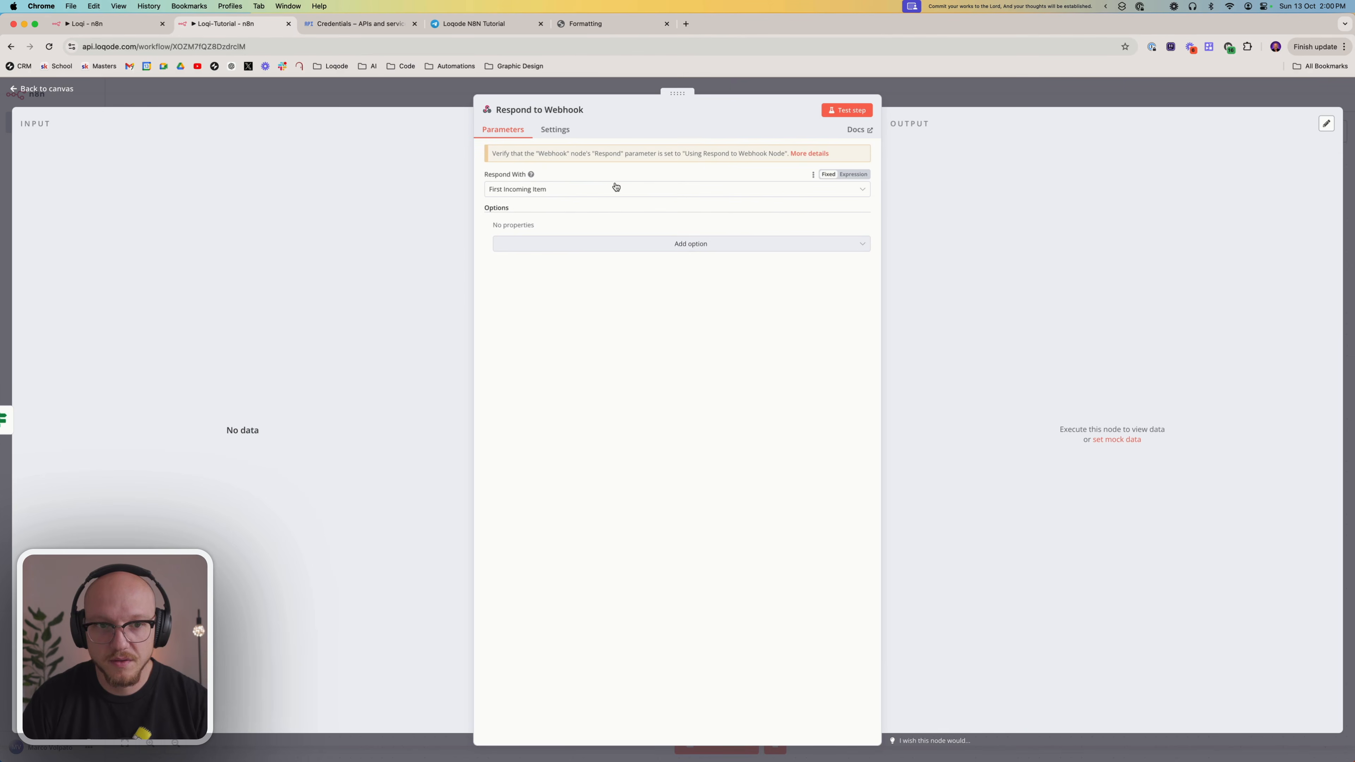
click(510, 190)
click(509, 191)
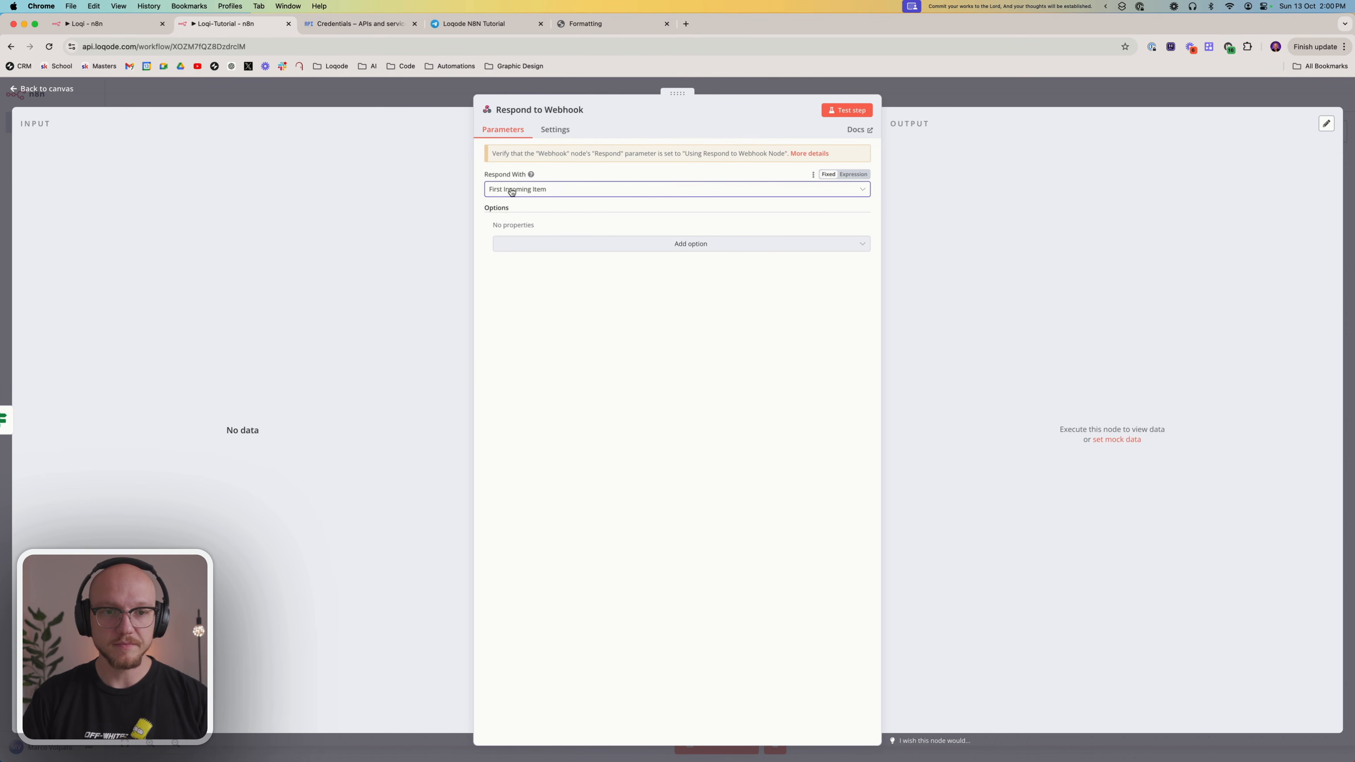
click(1060, 102)
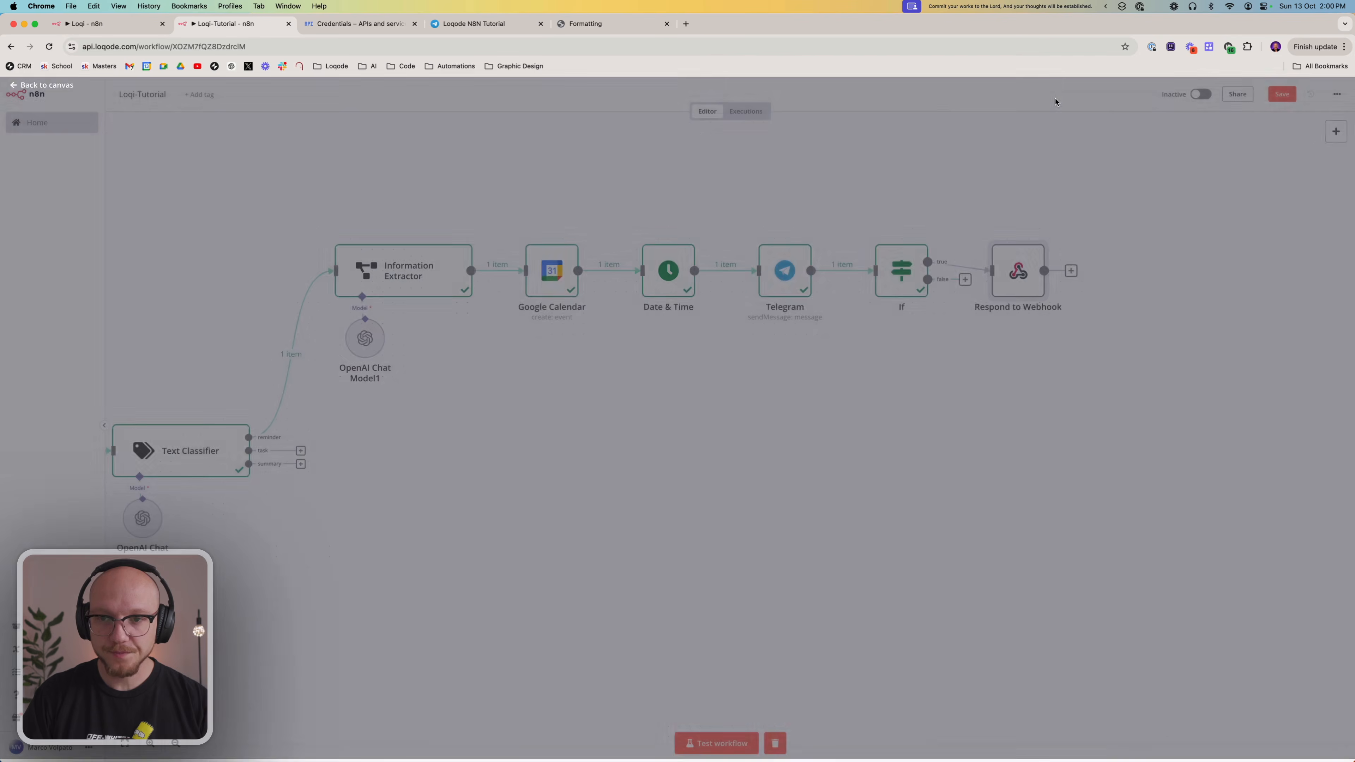
Set the Webhook trigger node's Respond option to Using 'Respond to Webhook' Node
scroll(465, 365, left, 15)
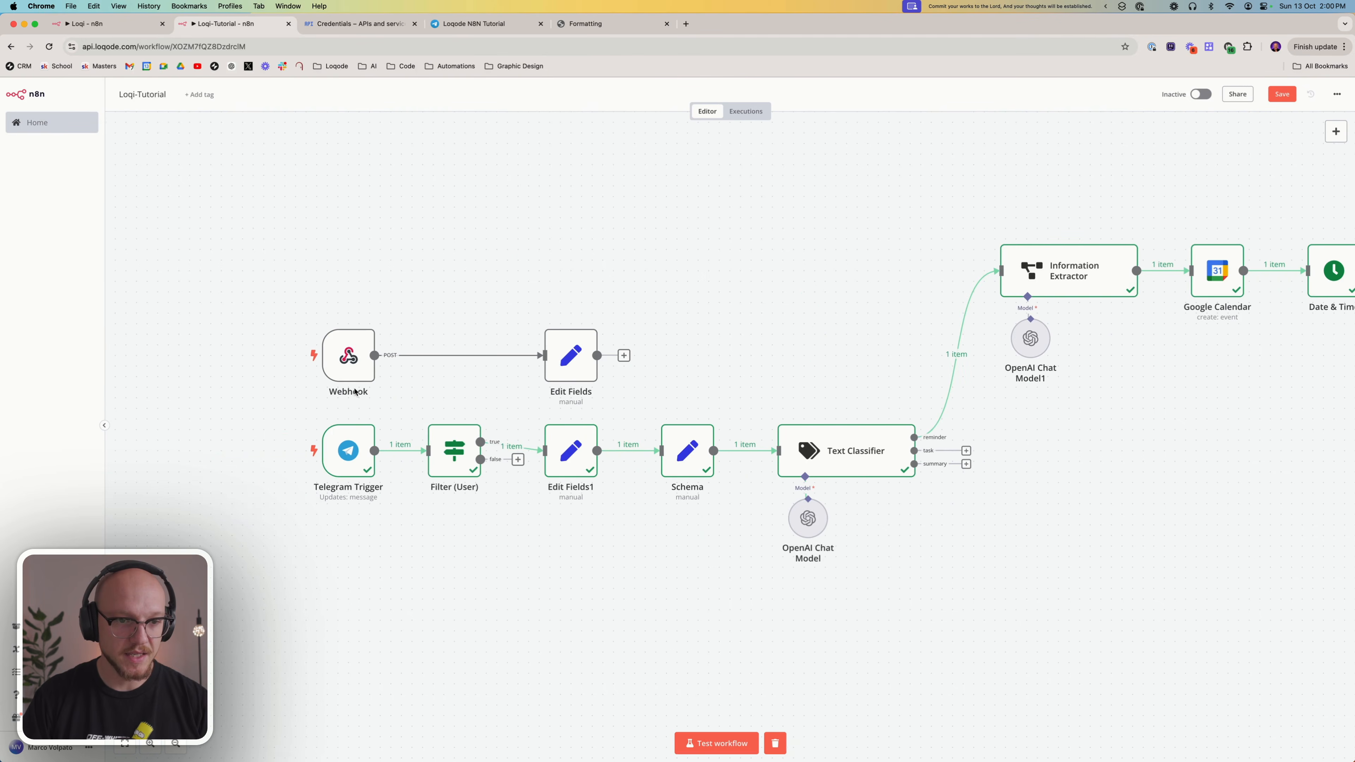
double_click(353, 353)
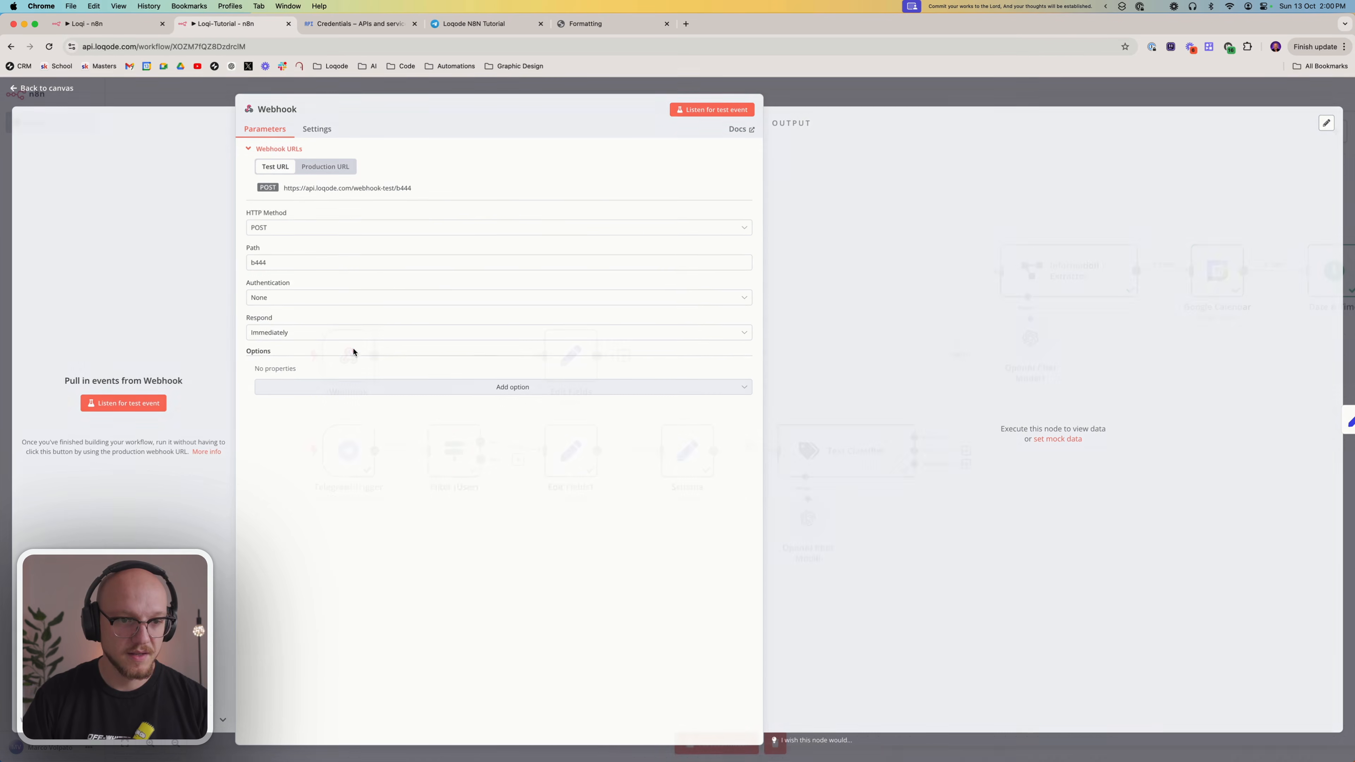
click(273, 333)
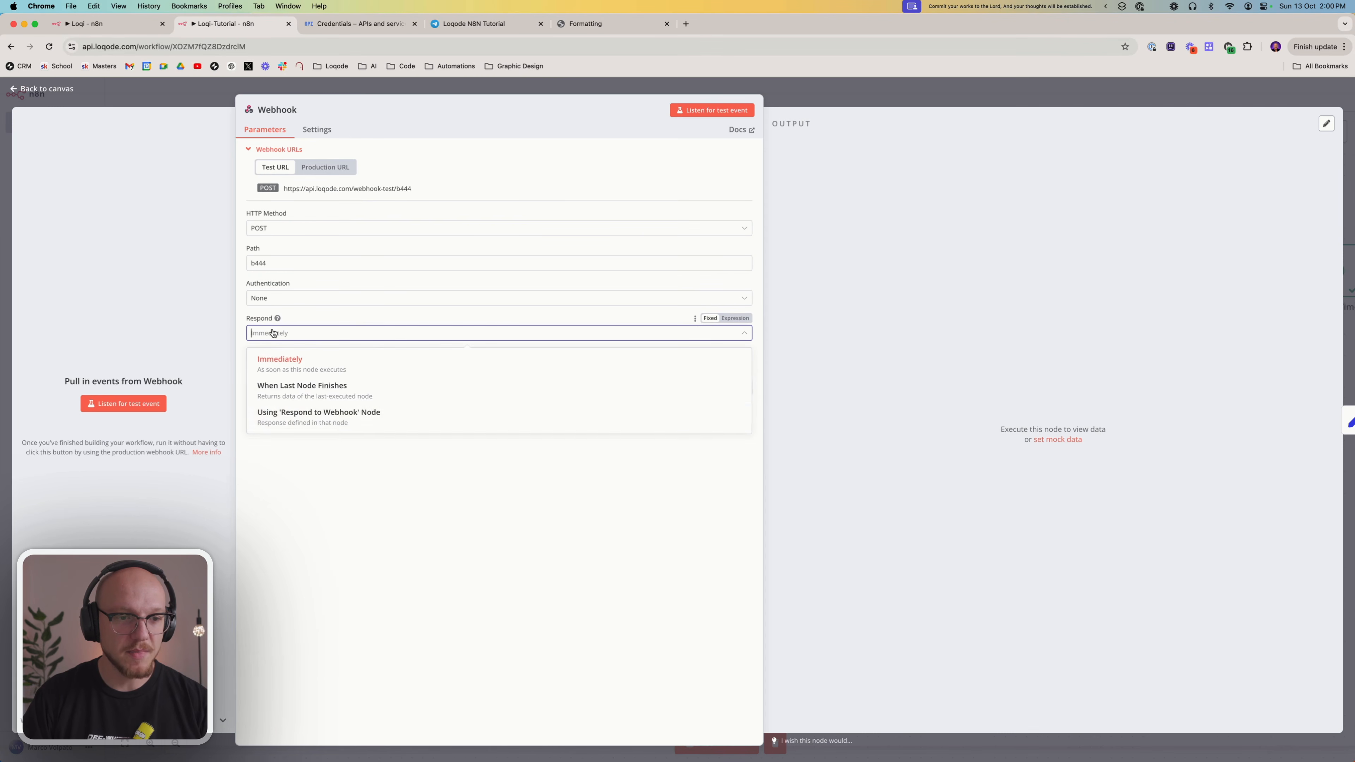
click(302, 419)
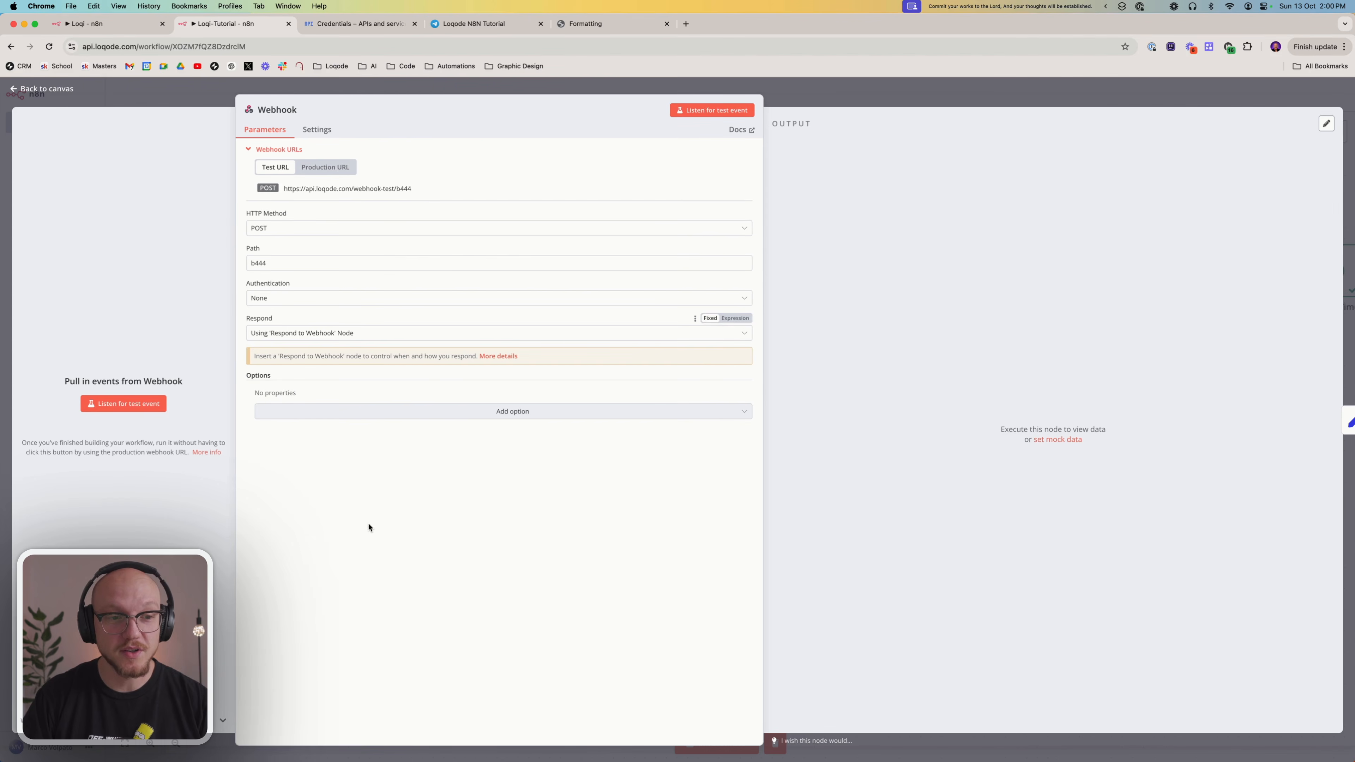
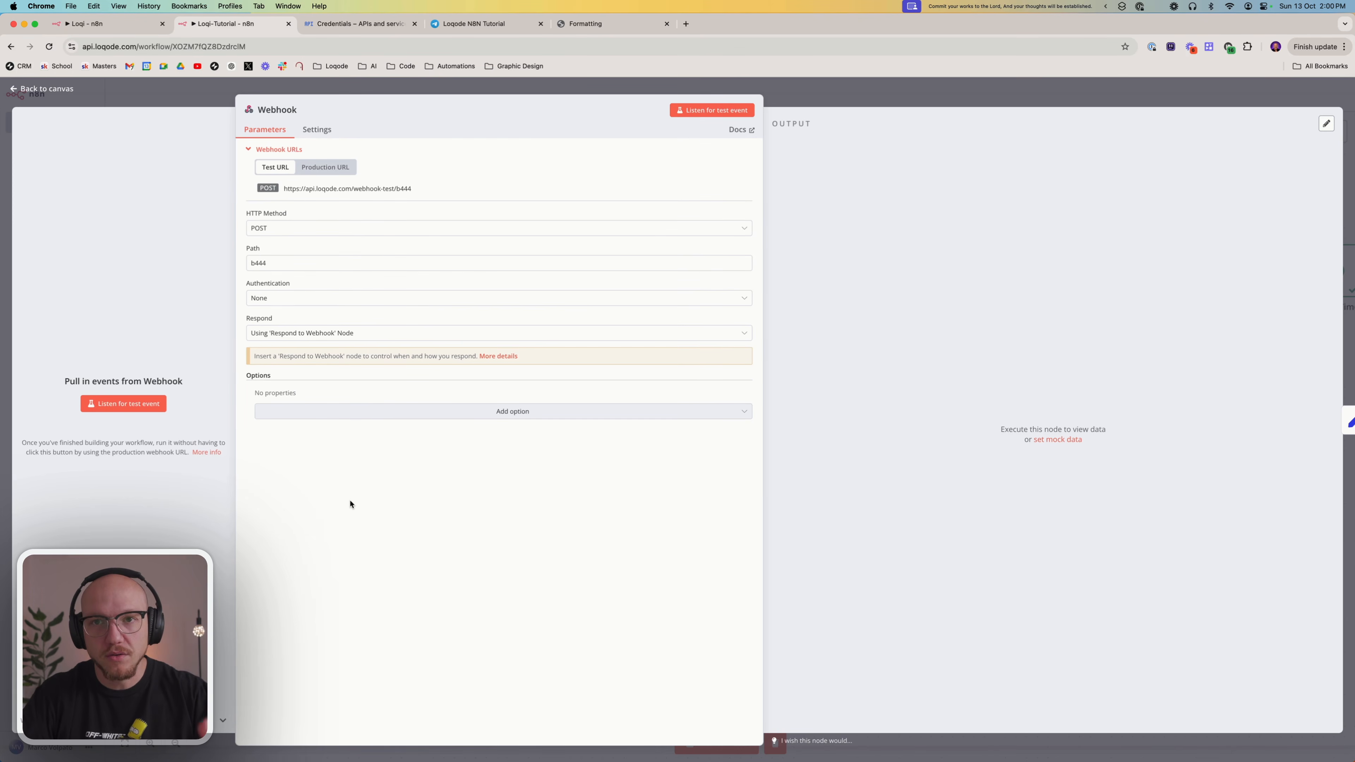
Set the Respond to Webhook node's Respond With option to Text
click(853, 101)
scroll(825, 332, right, 4)
scroll(617, 372, left, 3)
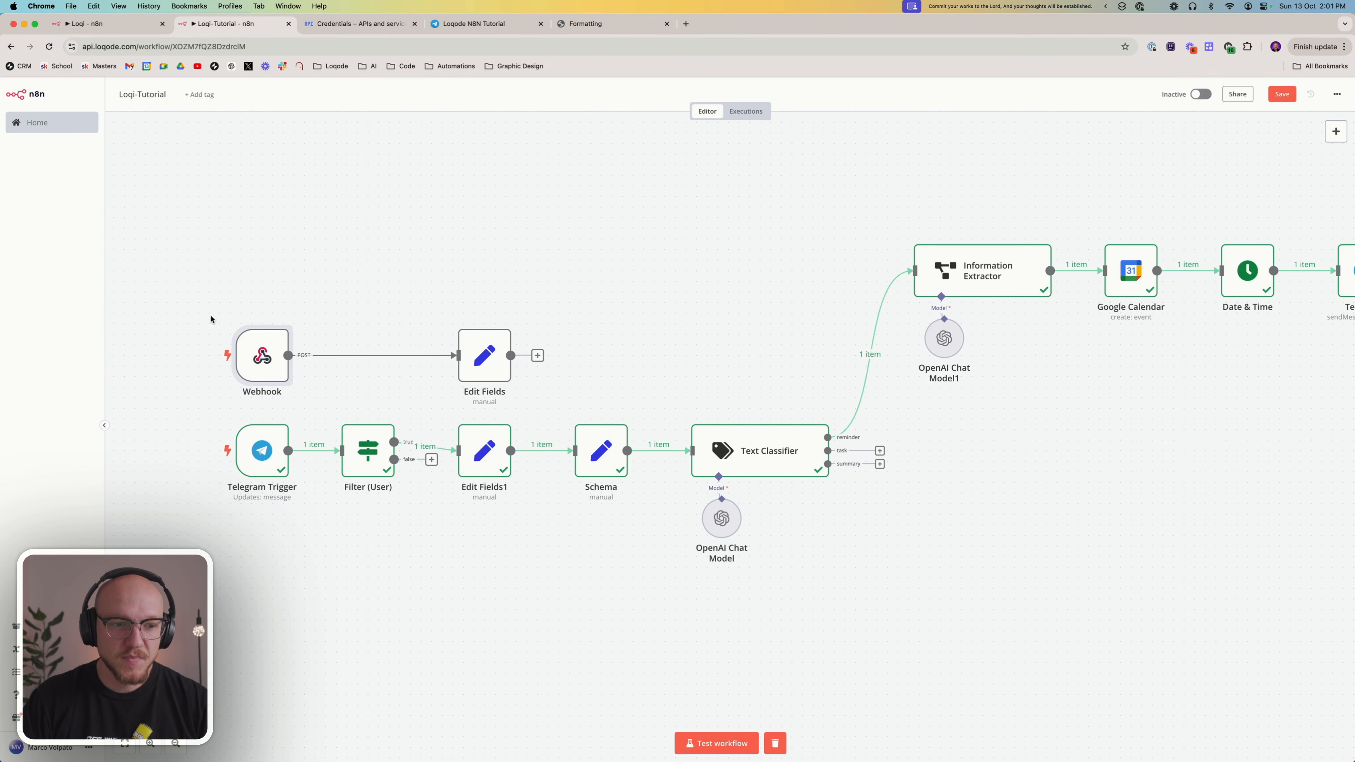
scroll(642, 373, right, 10)
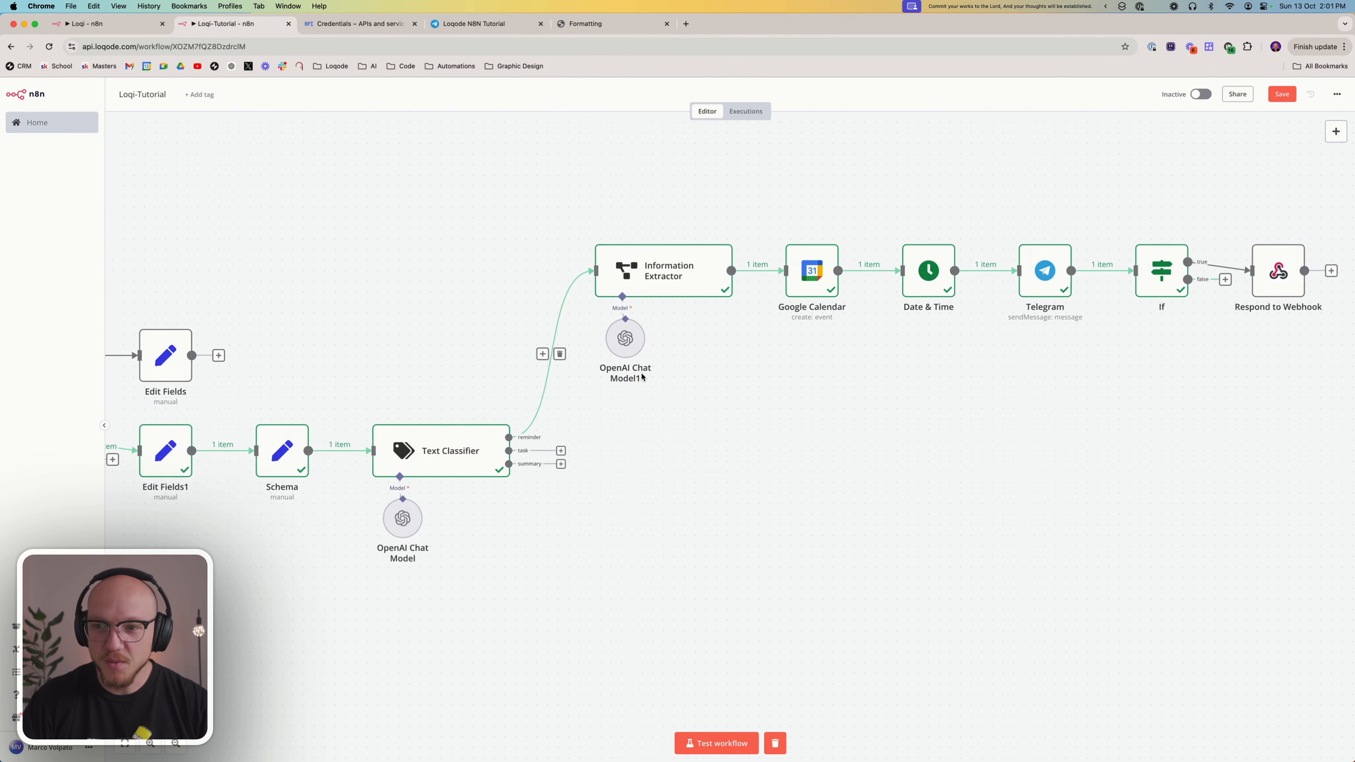
scroll(642, 376, right, 14)
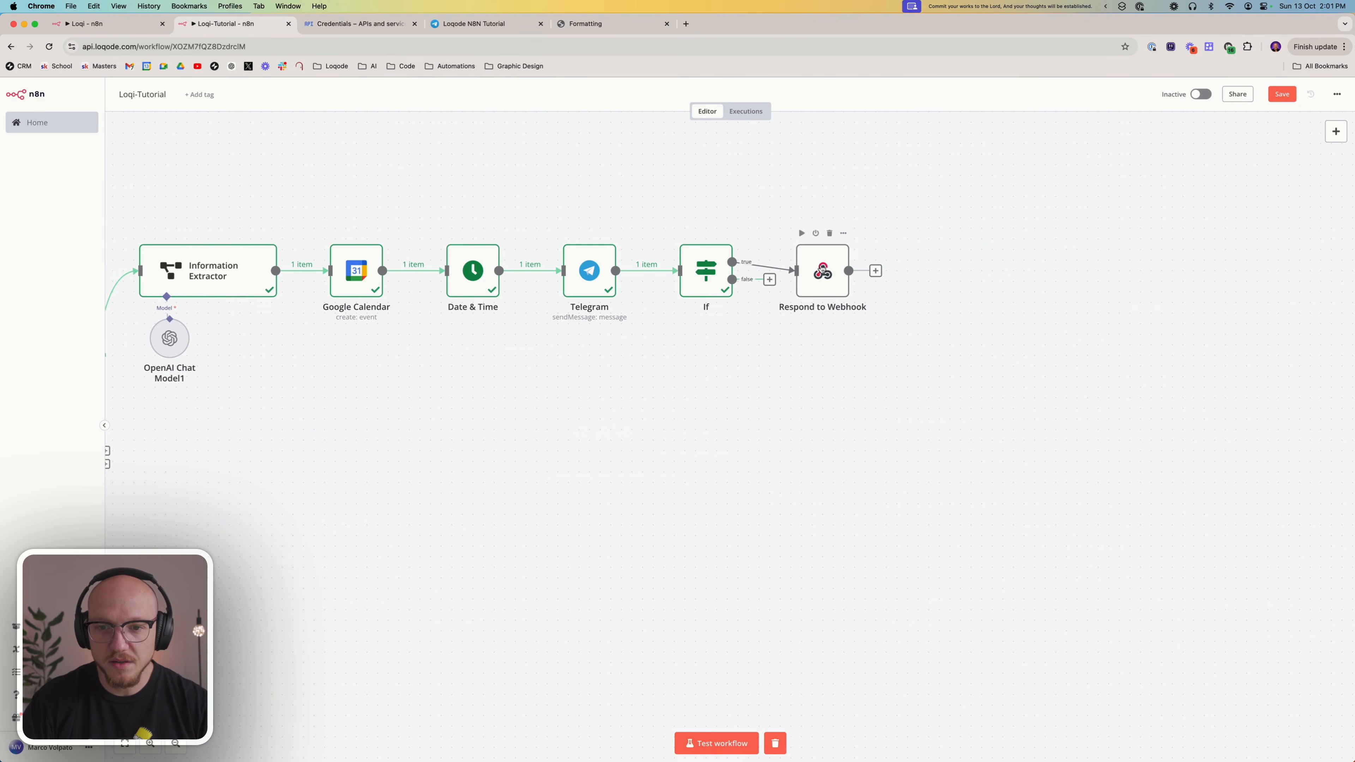
double_click(824, 272)
click(560, 190)
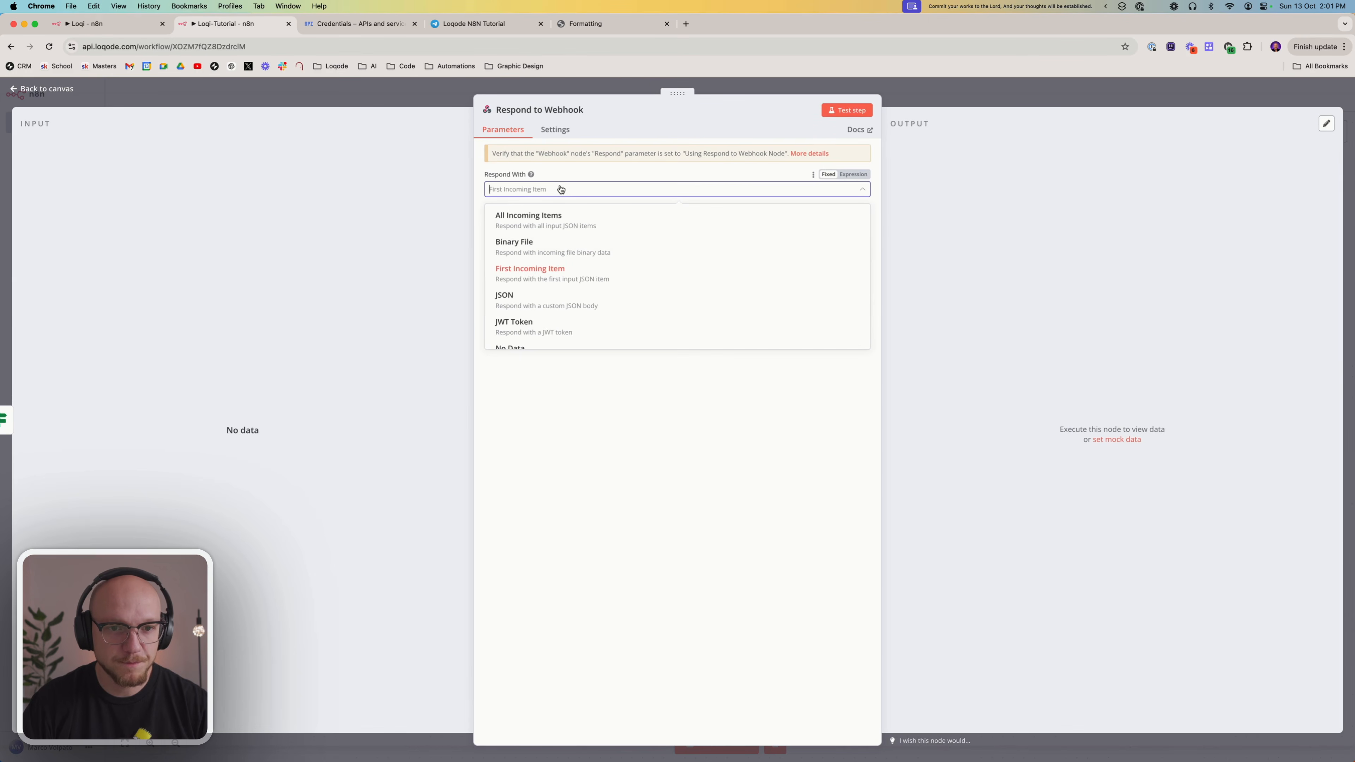
scroll(614, 294, down, 2)
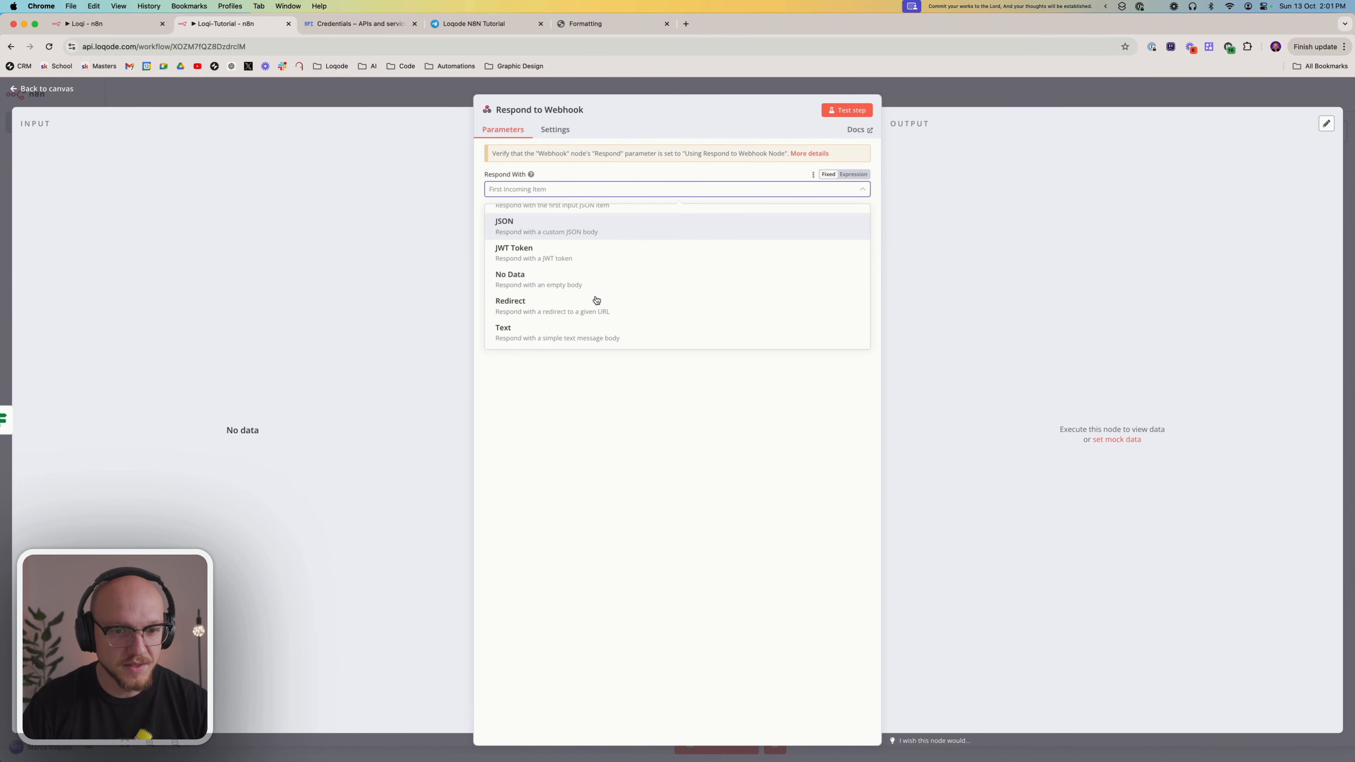
click(577, 342)
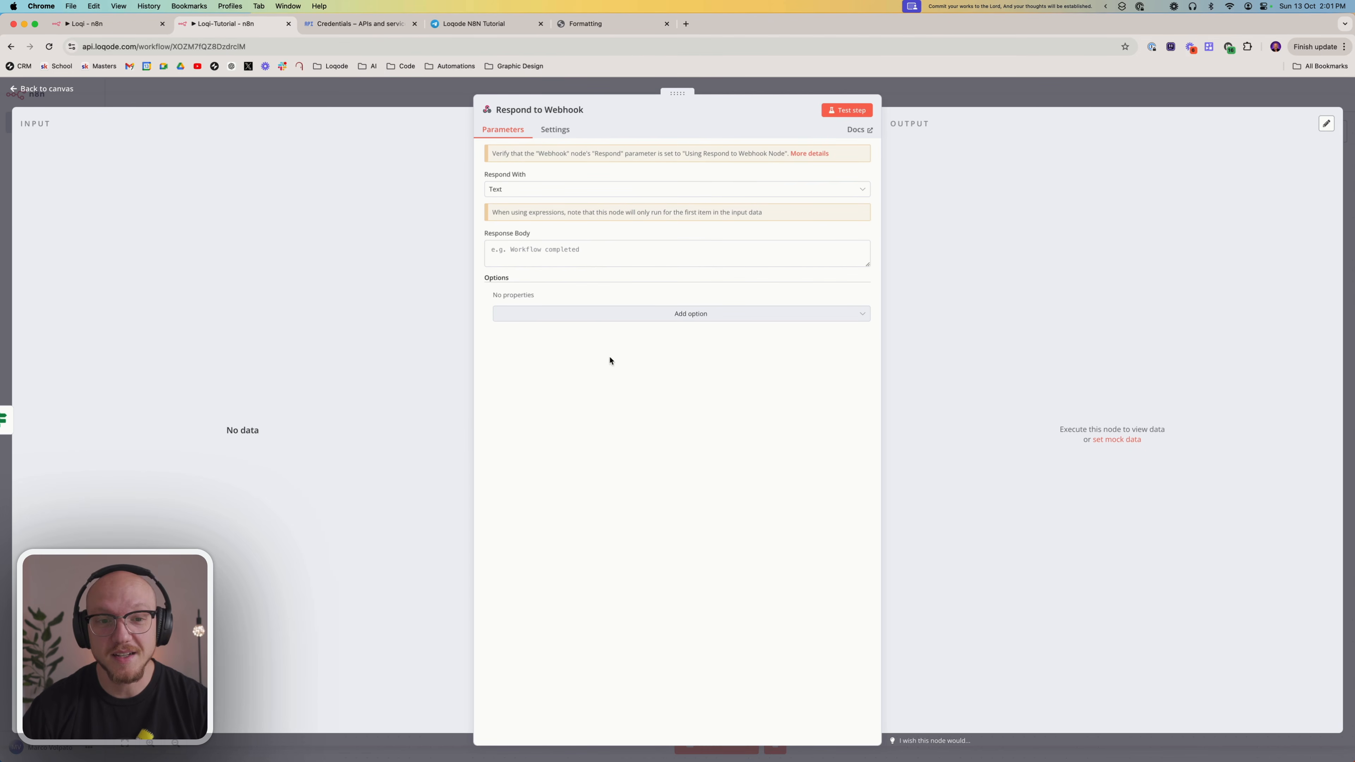
Enter "Event Added:" as the Respond to Webhook node's response body and return to the canvas
click(583, 254)
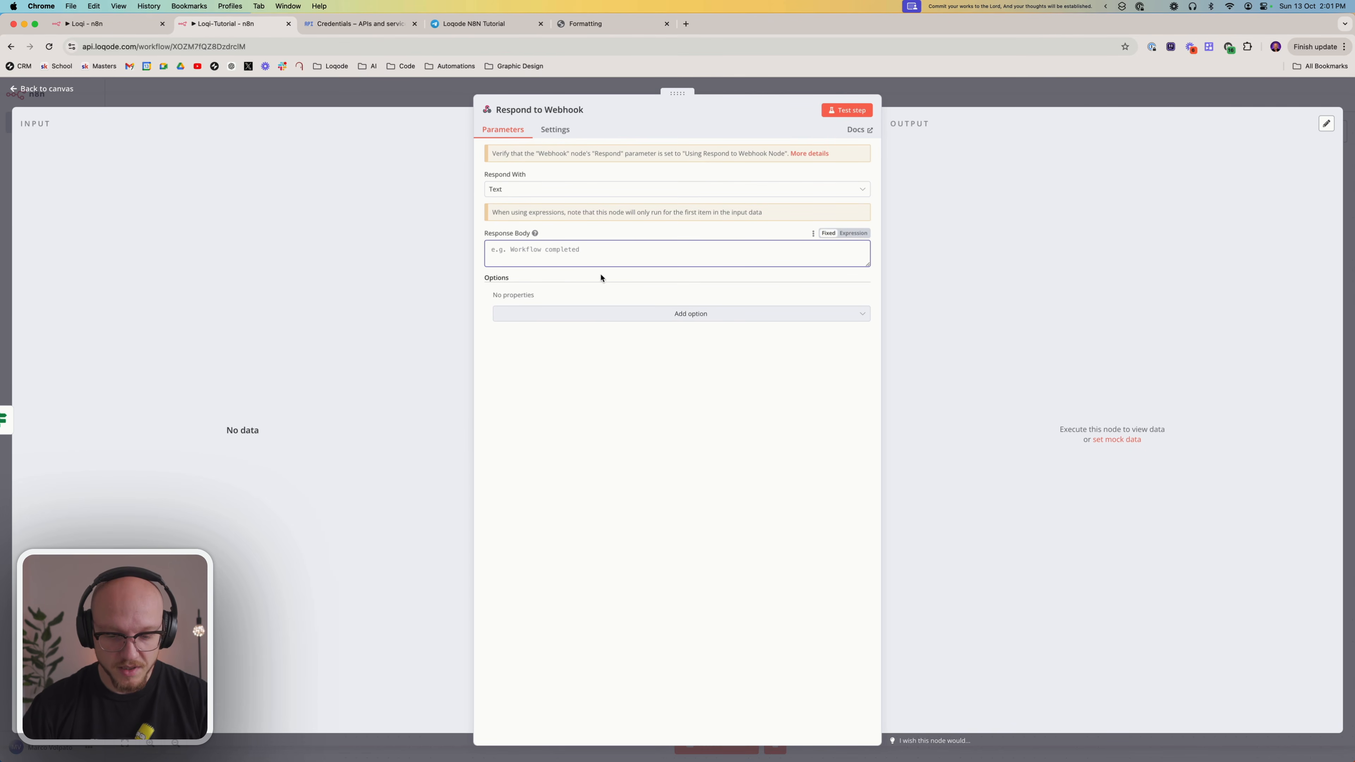
text(Event Added:)
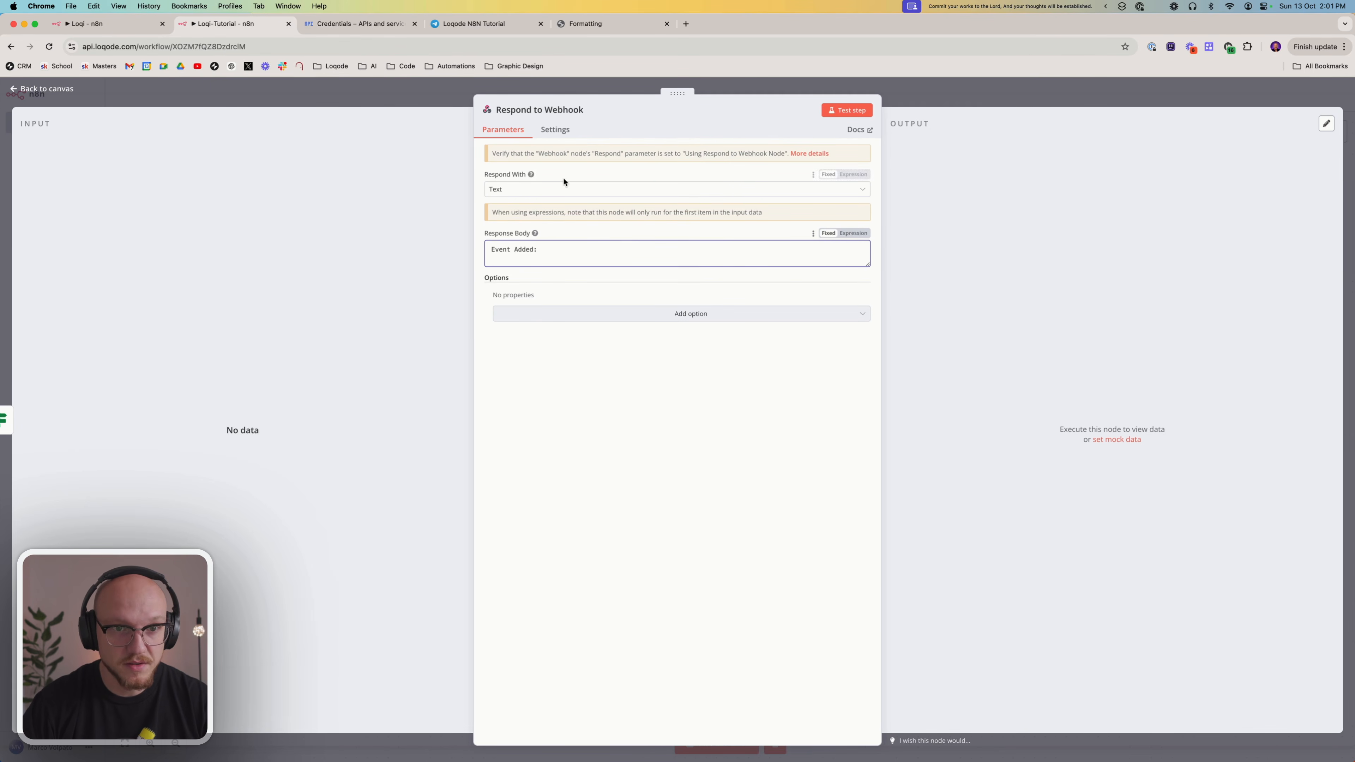
click(923, 92)
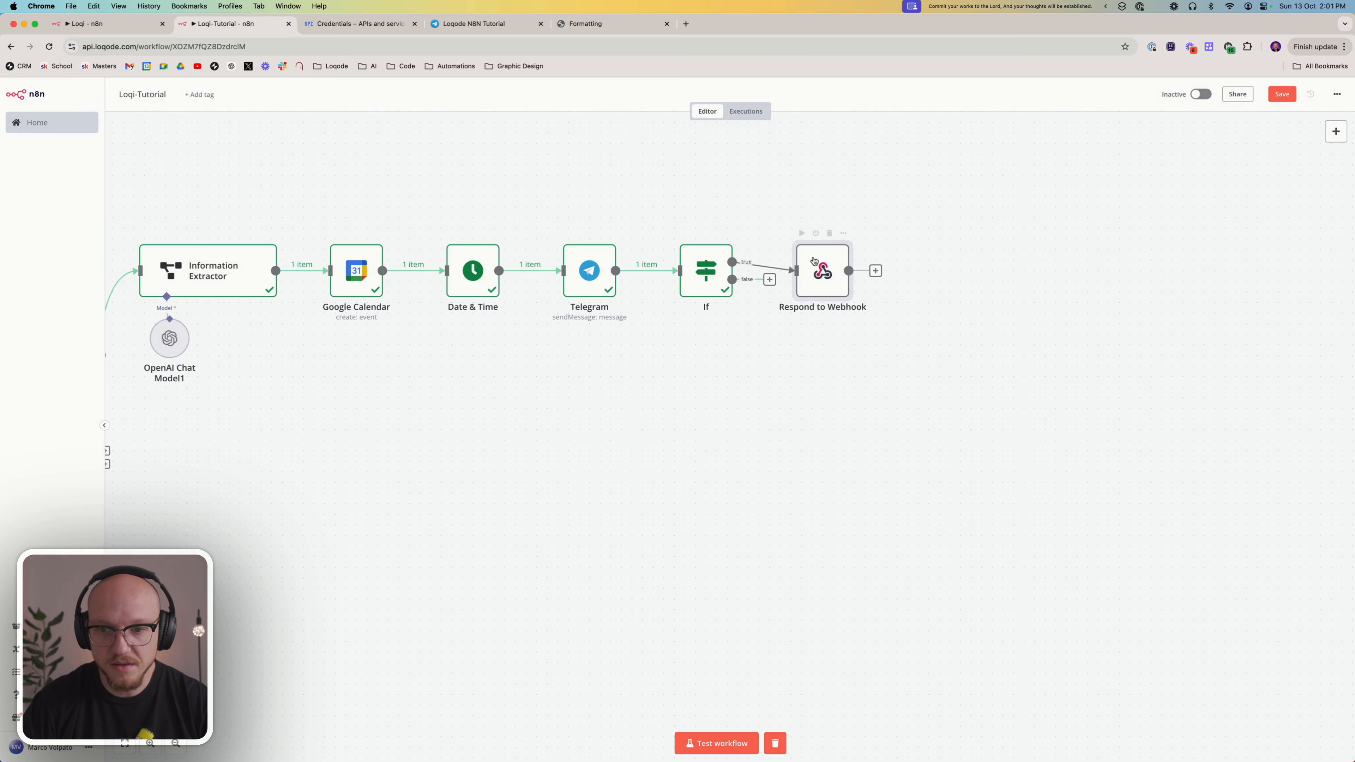
right_click(712, 272)
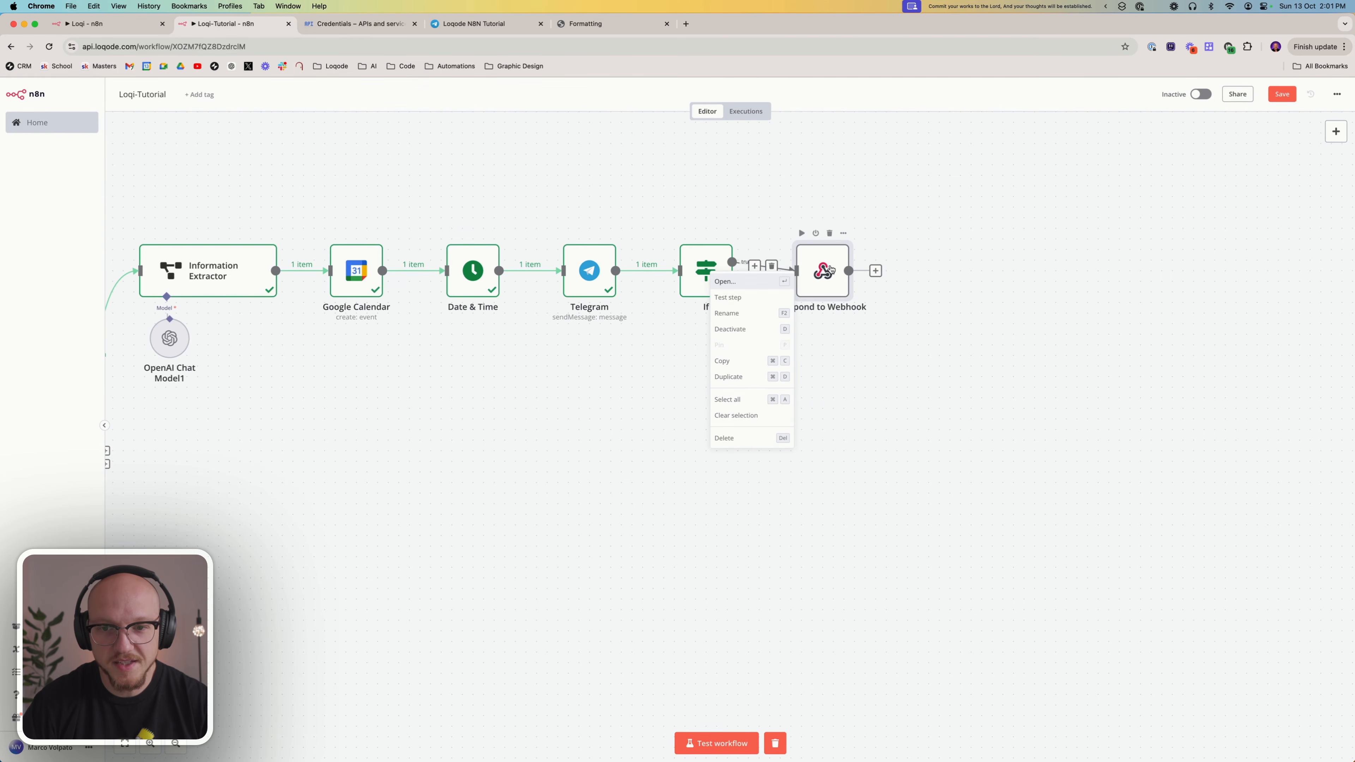
click(639, 385)
click(644, 423)
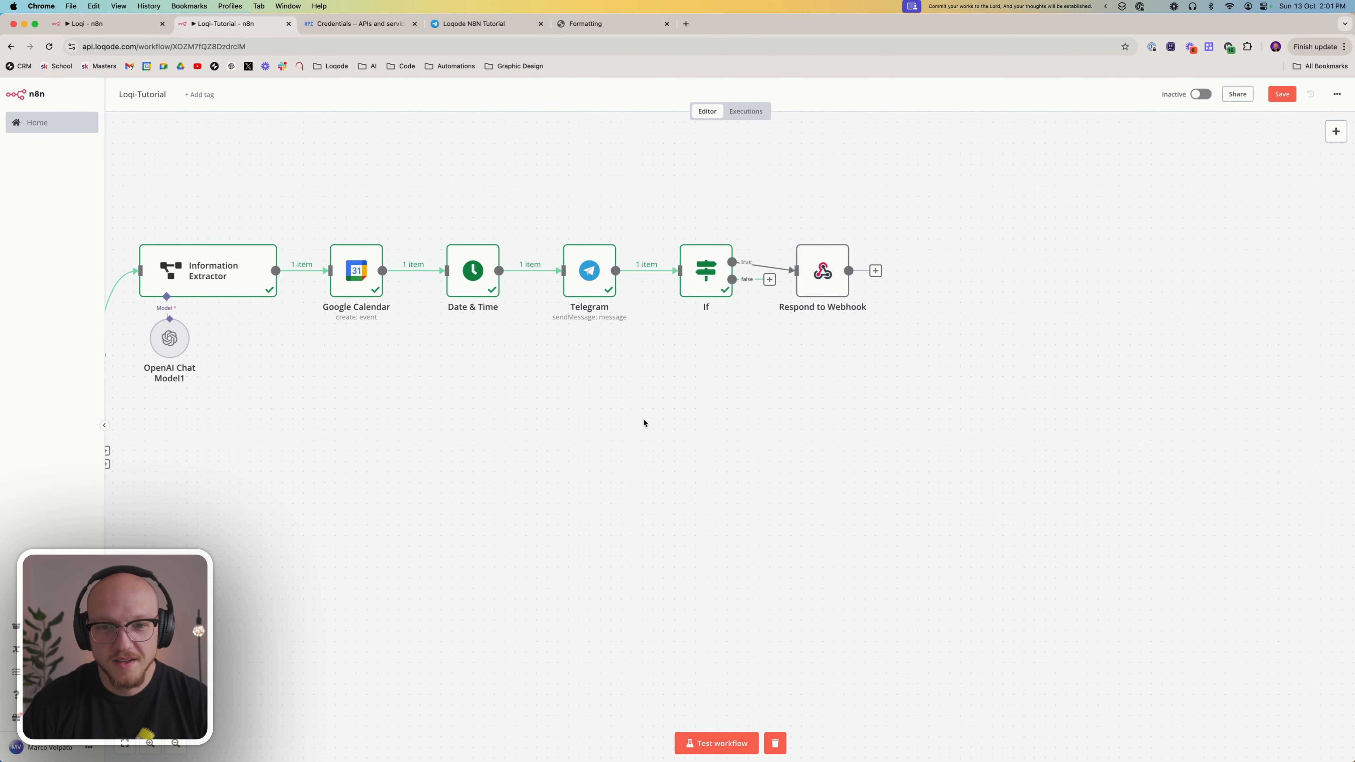
Connect the output of the webhook branch's Edit Fields node to the Schema node's input
scroll(661, 419, left, 10)
scroll(668, 431, left, 10)
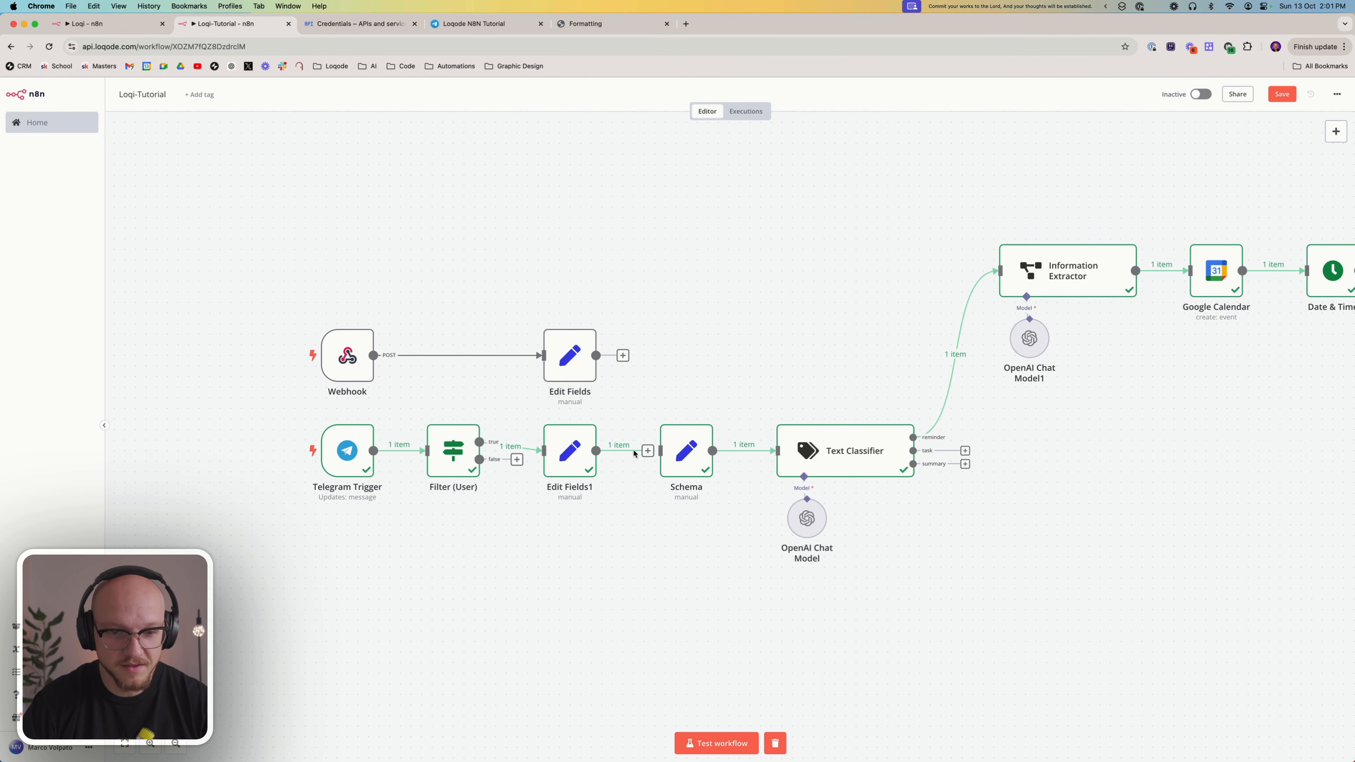
drag(623, 355, 660, 449)
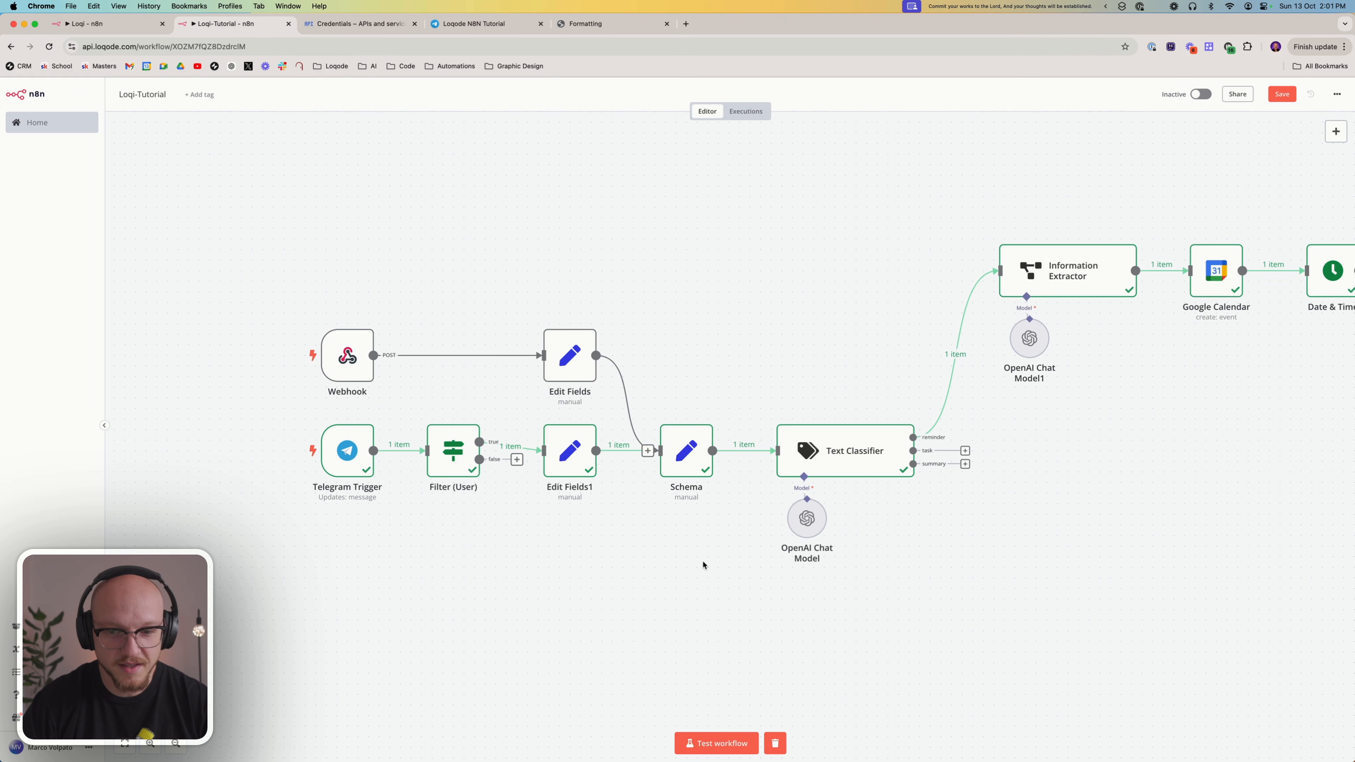
Start a workflow test run and trigger it with the Tutorial - Test shortcut
scroll(816, 438, right, 15)
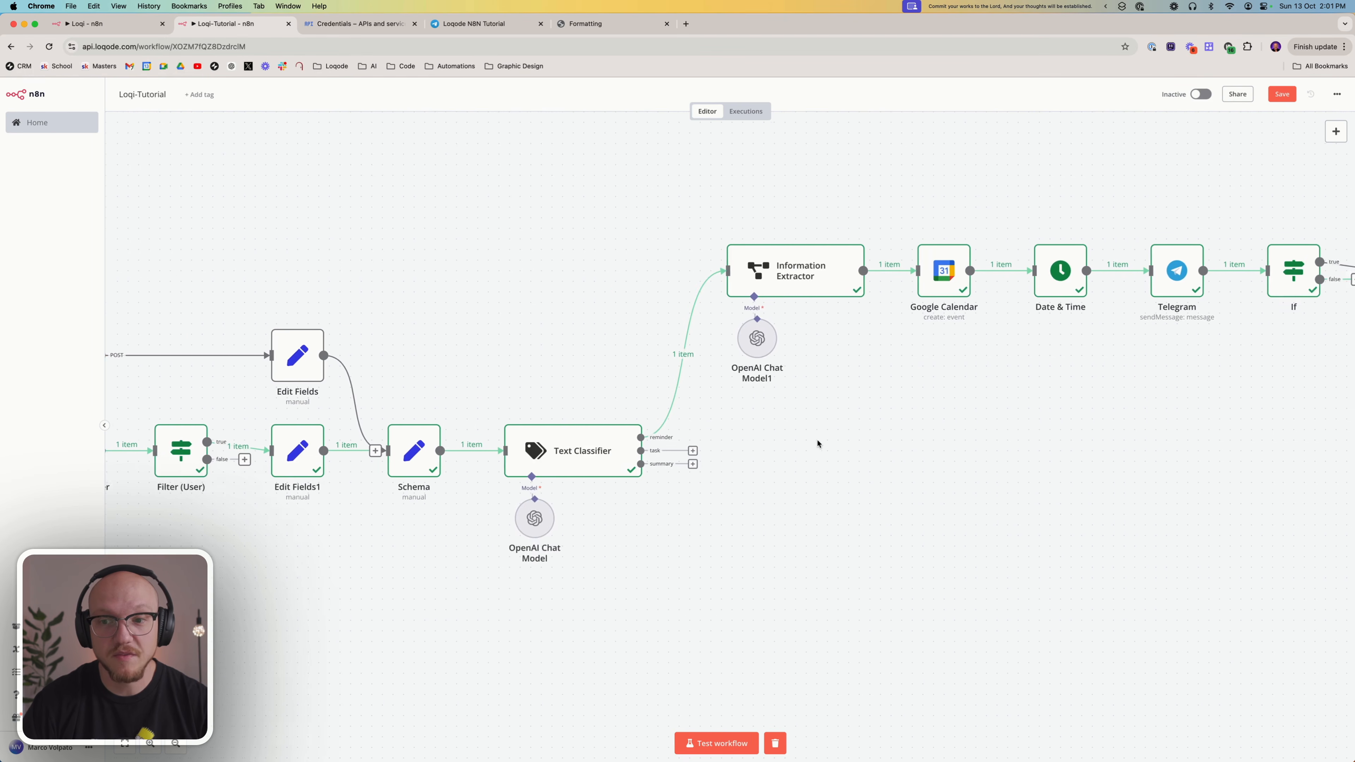
scroll(817, 439, left, 4)
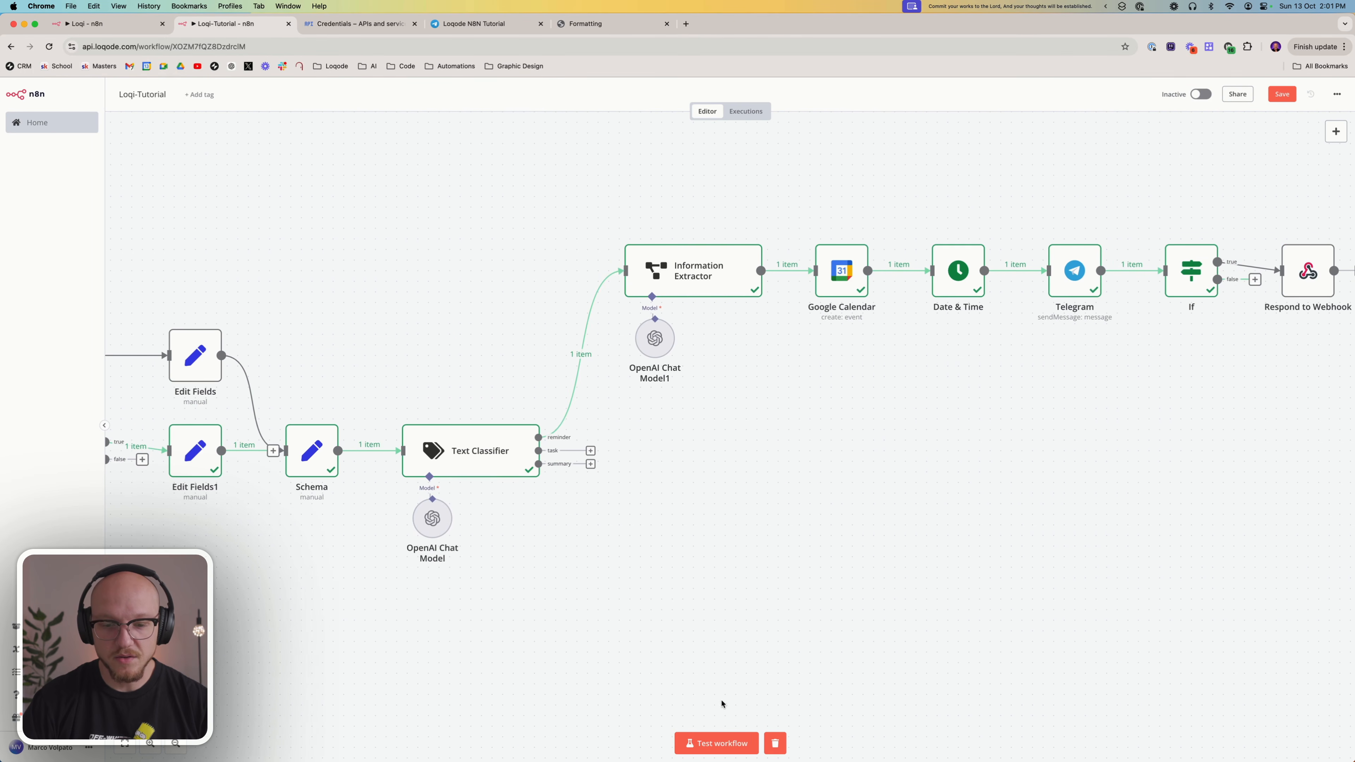
click(718, 735)
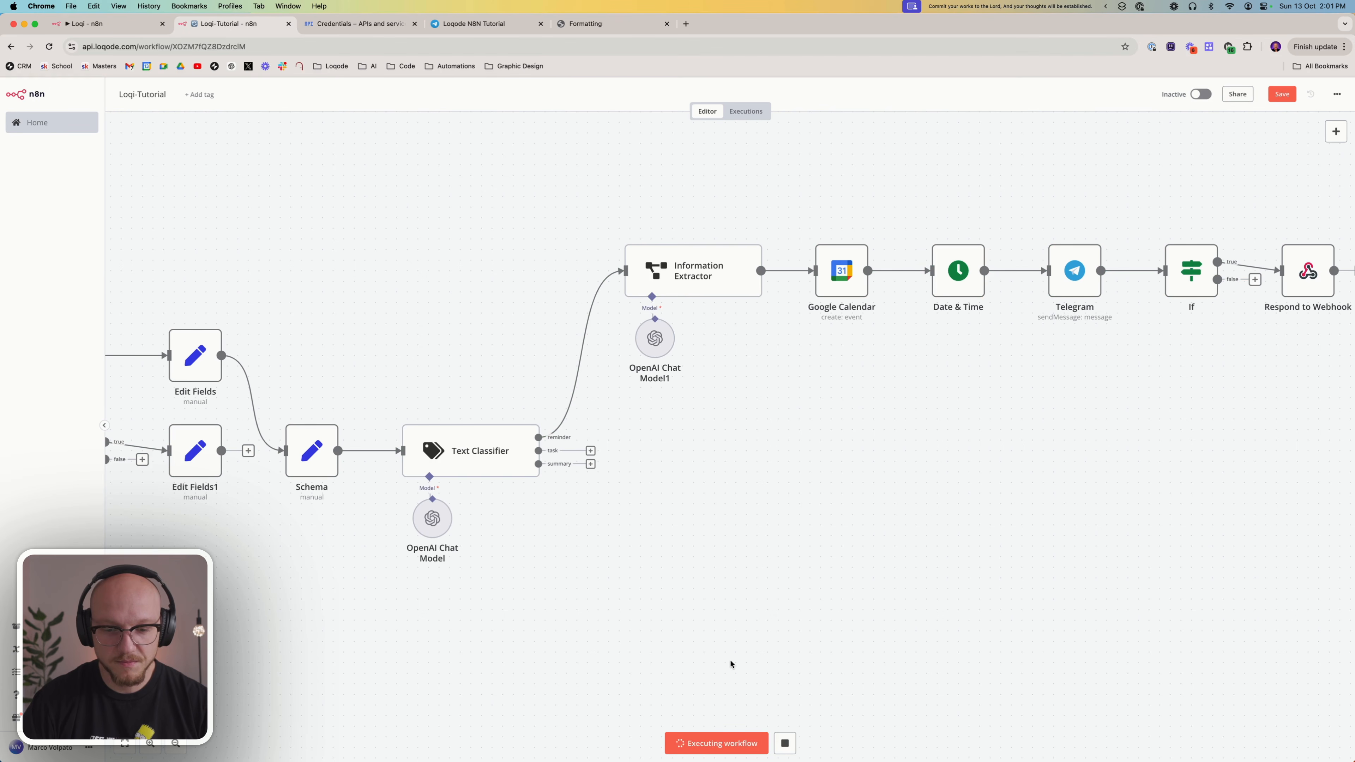
scroll(854, 480, right, 5)
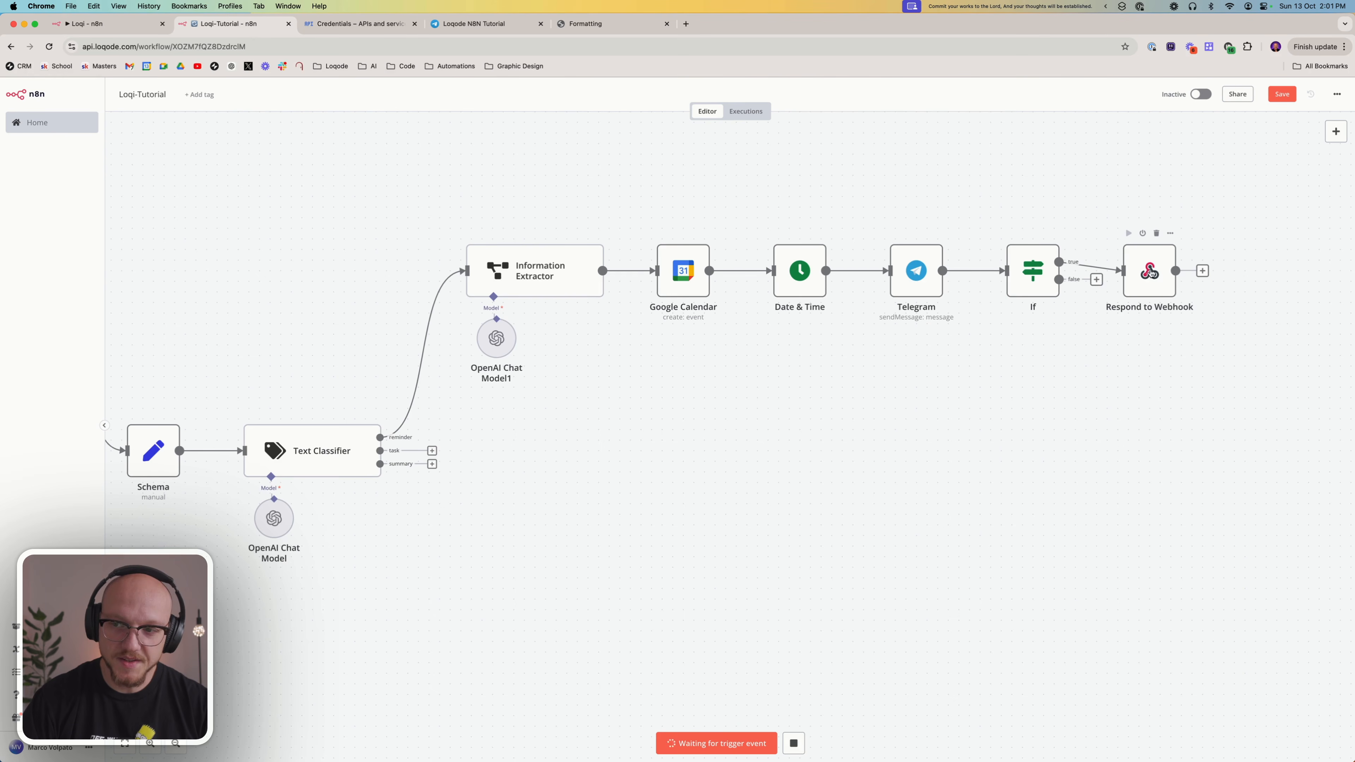
click(1120, 8)
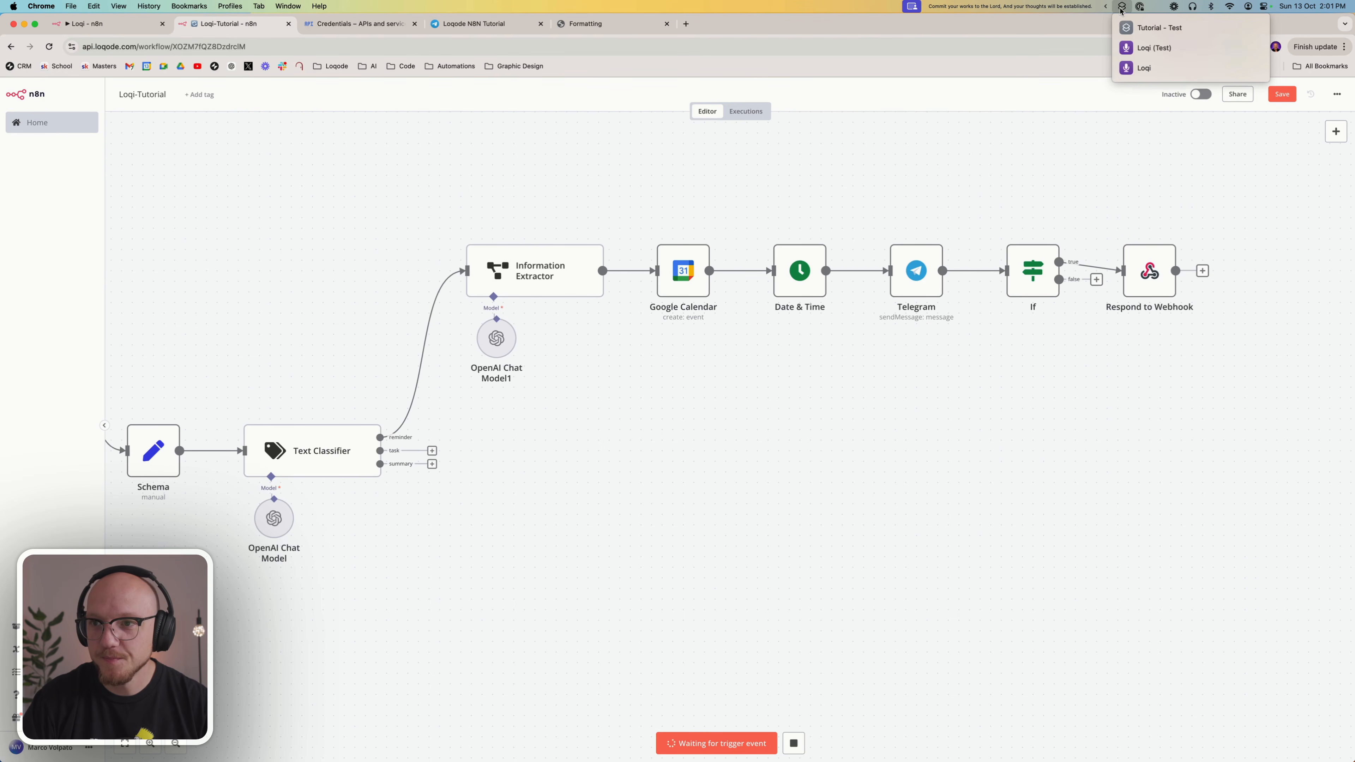
click(1135, 28)
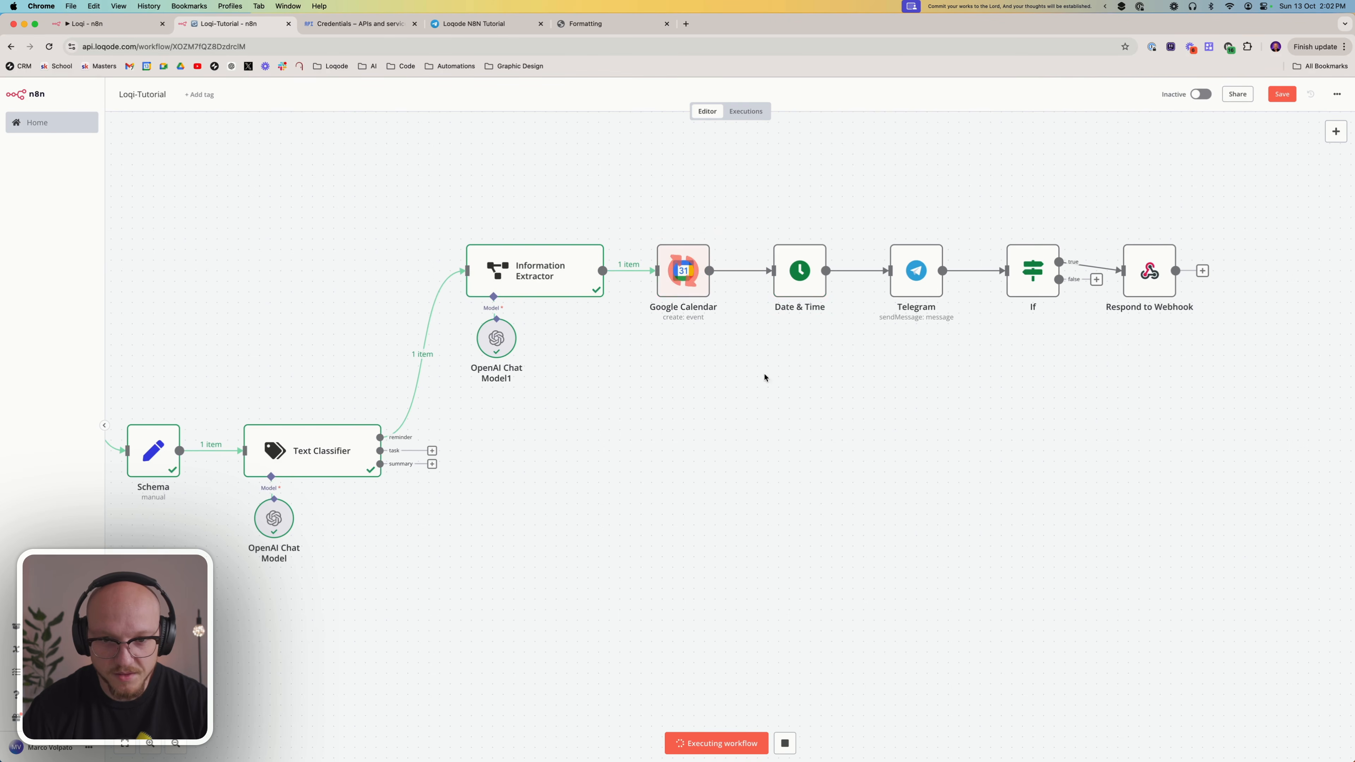
Examine the Telegram node's Chat ID expression and its error, and check the Telegram Trigger node it references
double_click(913, 276)
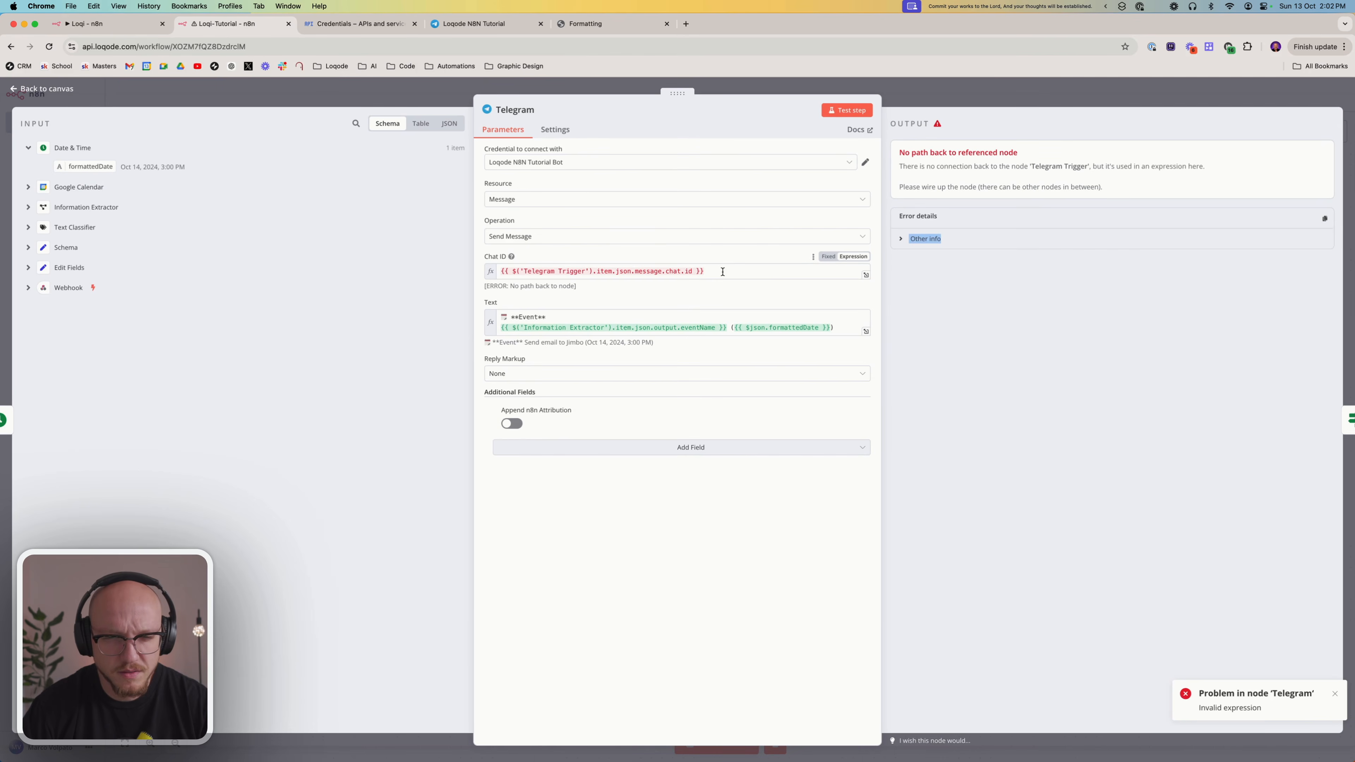
click(722, 271)
triple_click(722, 272)
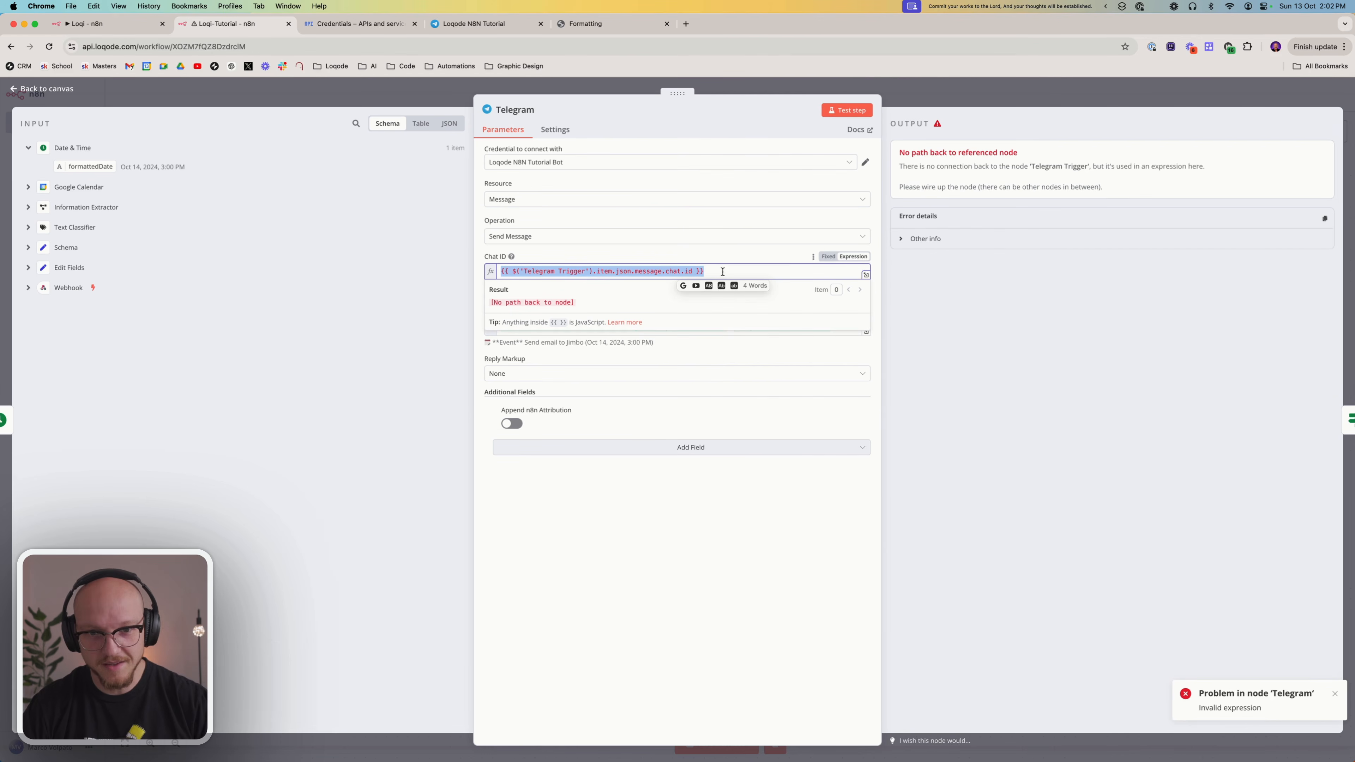
click(722, 272)
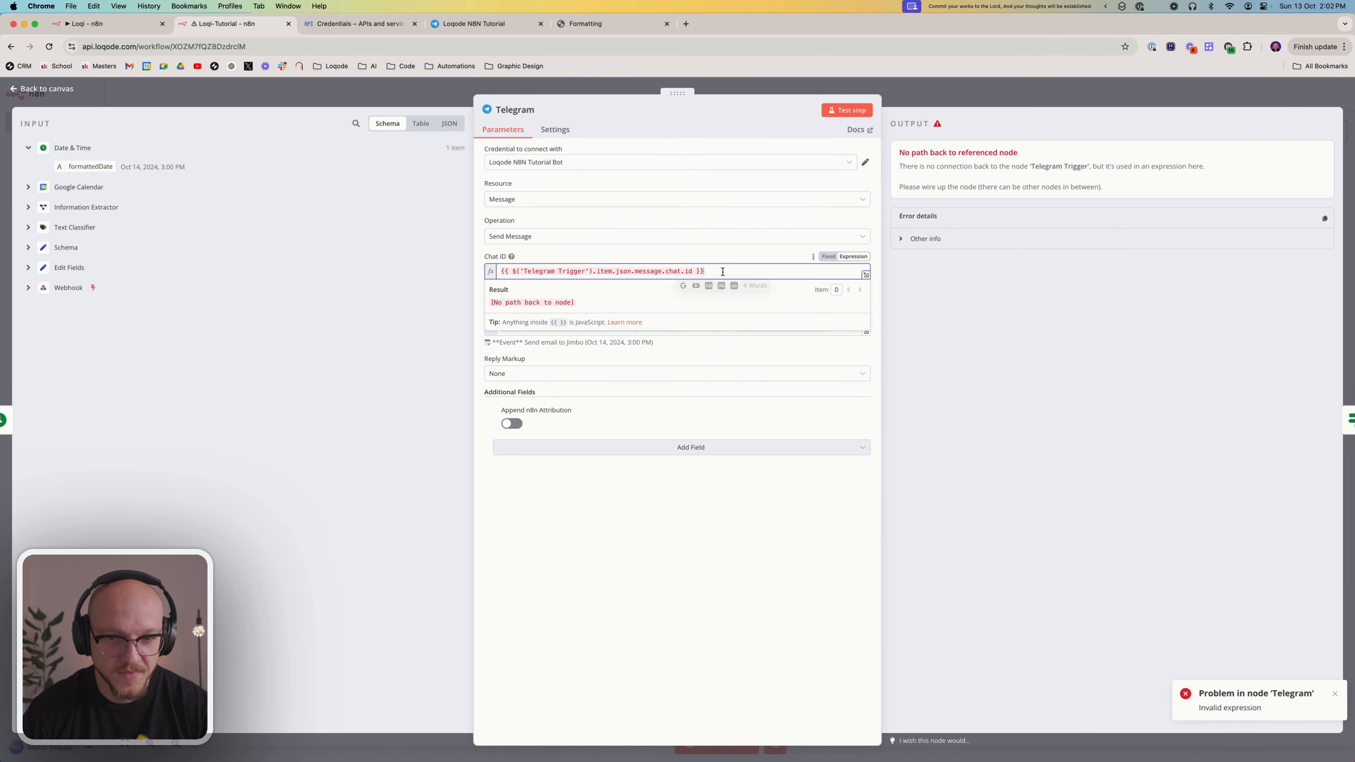
click(668, 586)
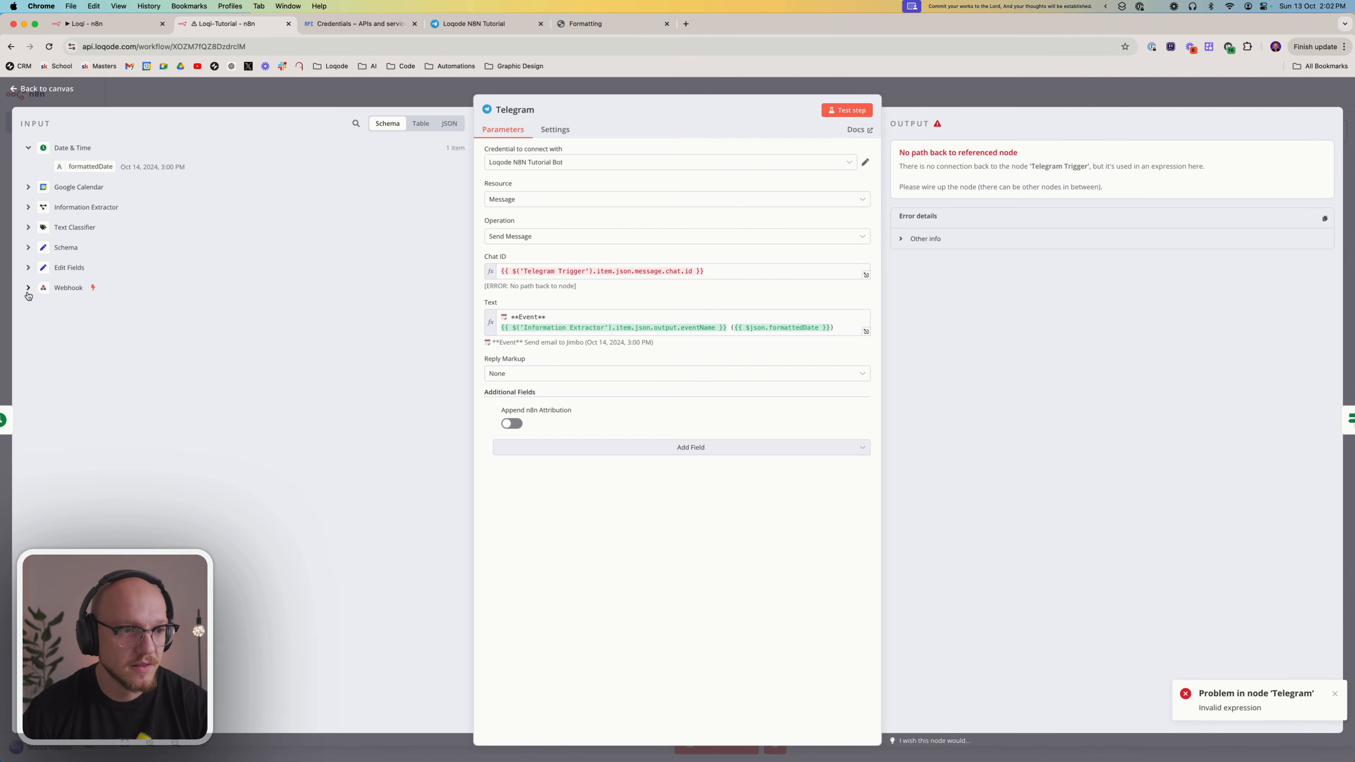
click(196, 91)
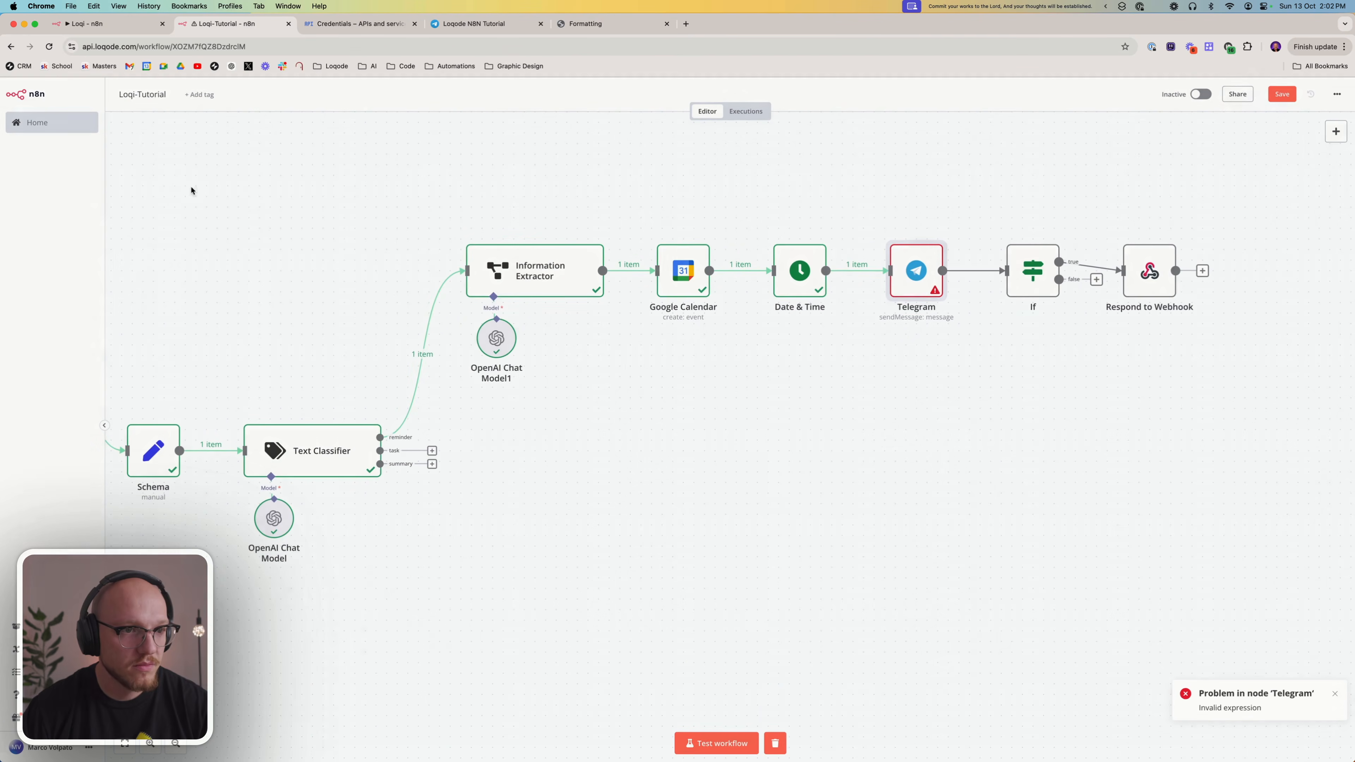
scroll(156, 443, left, 6)
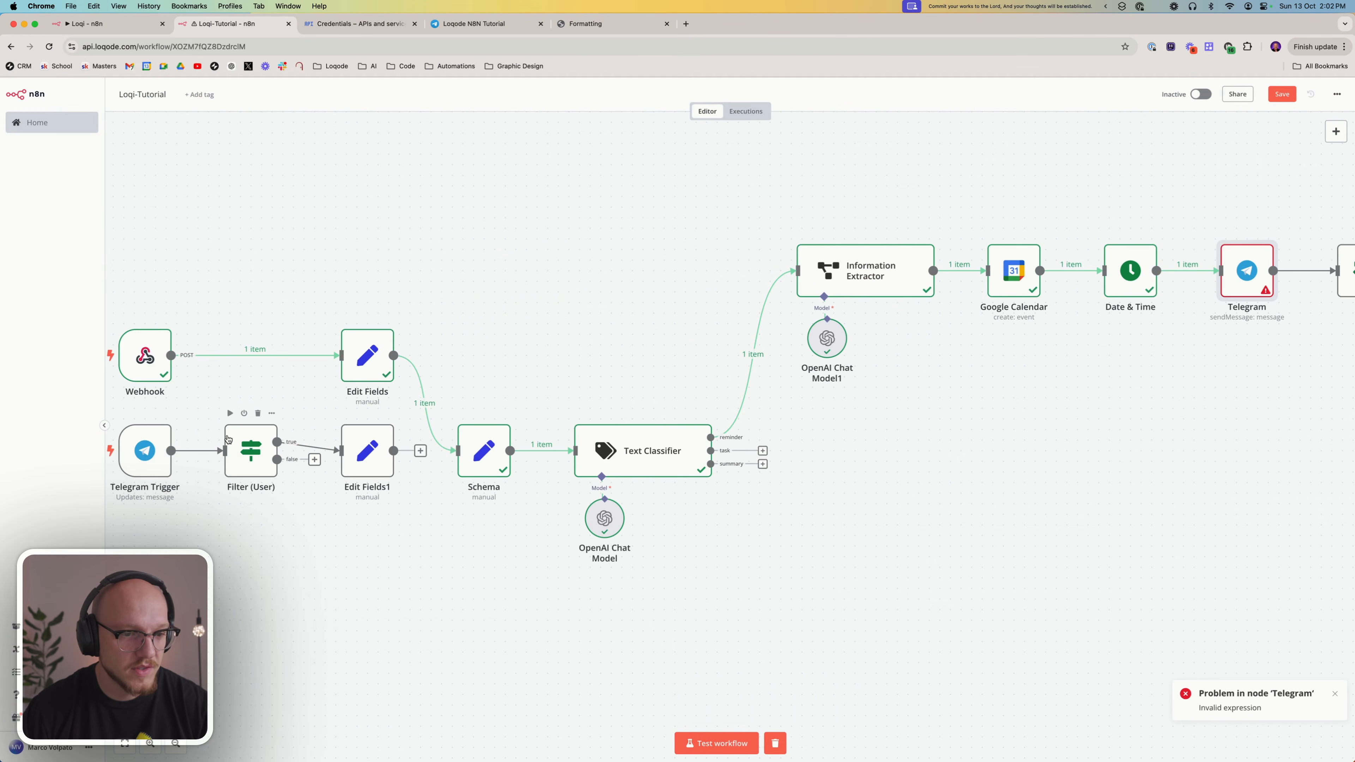
double_click(133, 455)
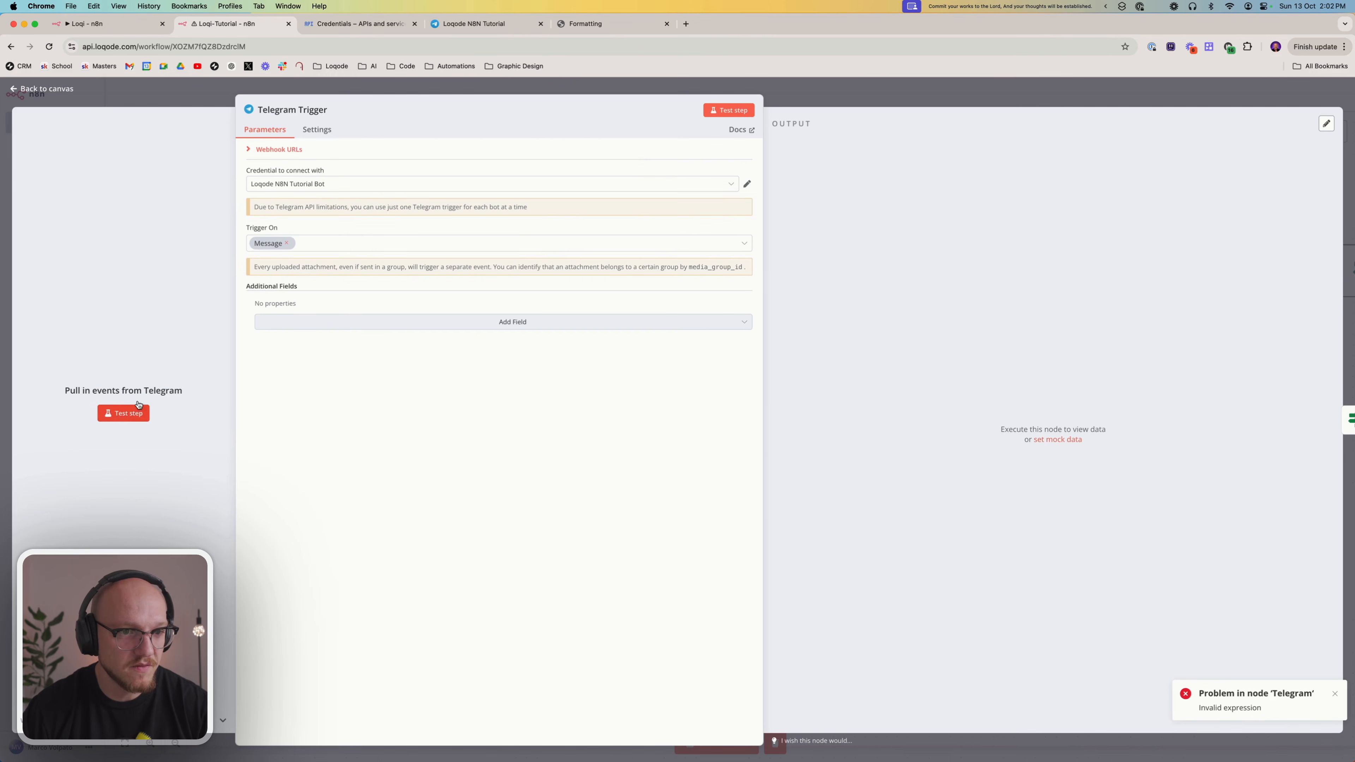
click(859, 98)
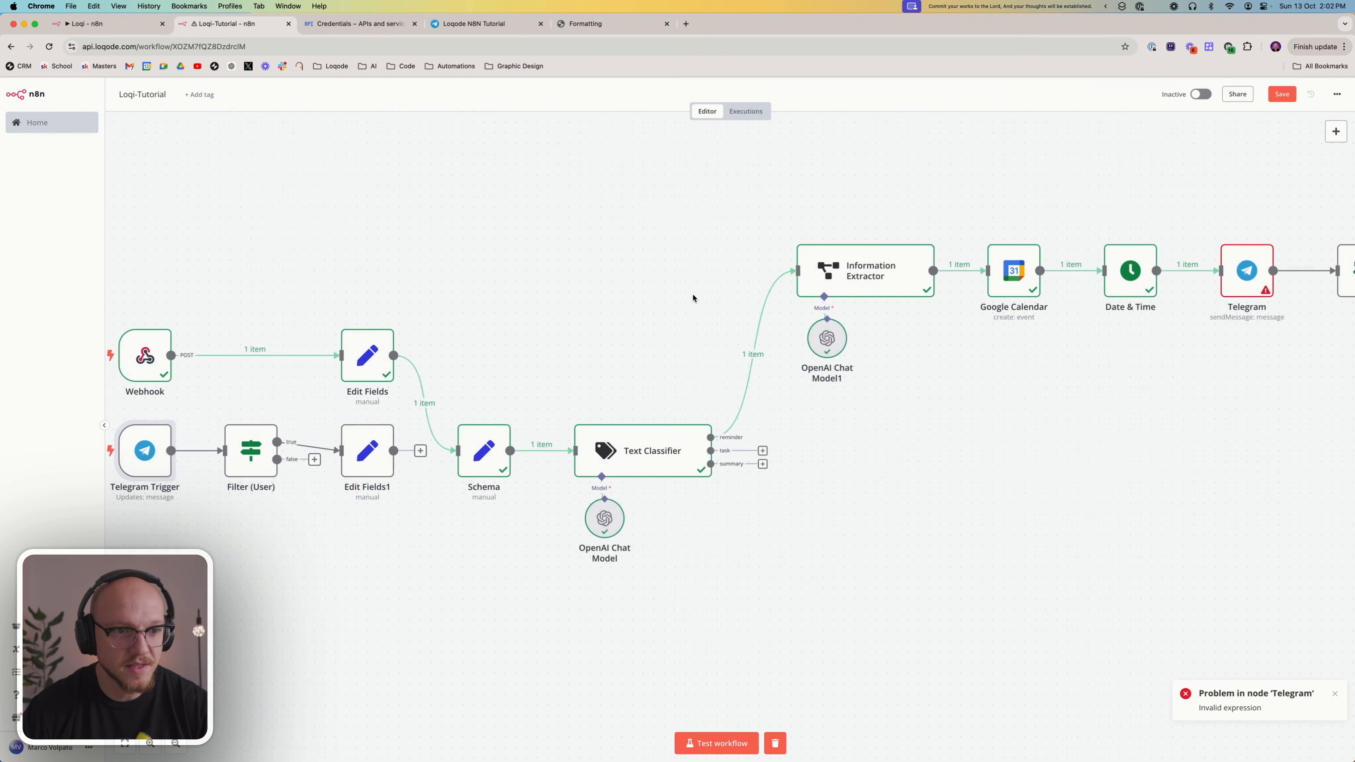
Replace the Telegram node's Chat ID expression with the chat ID from the clipboard history, and test the node
scroll(688, 304, right, 8)
double_click(819, 265)
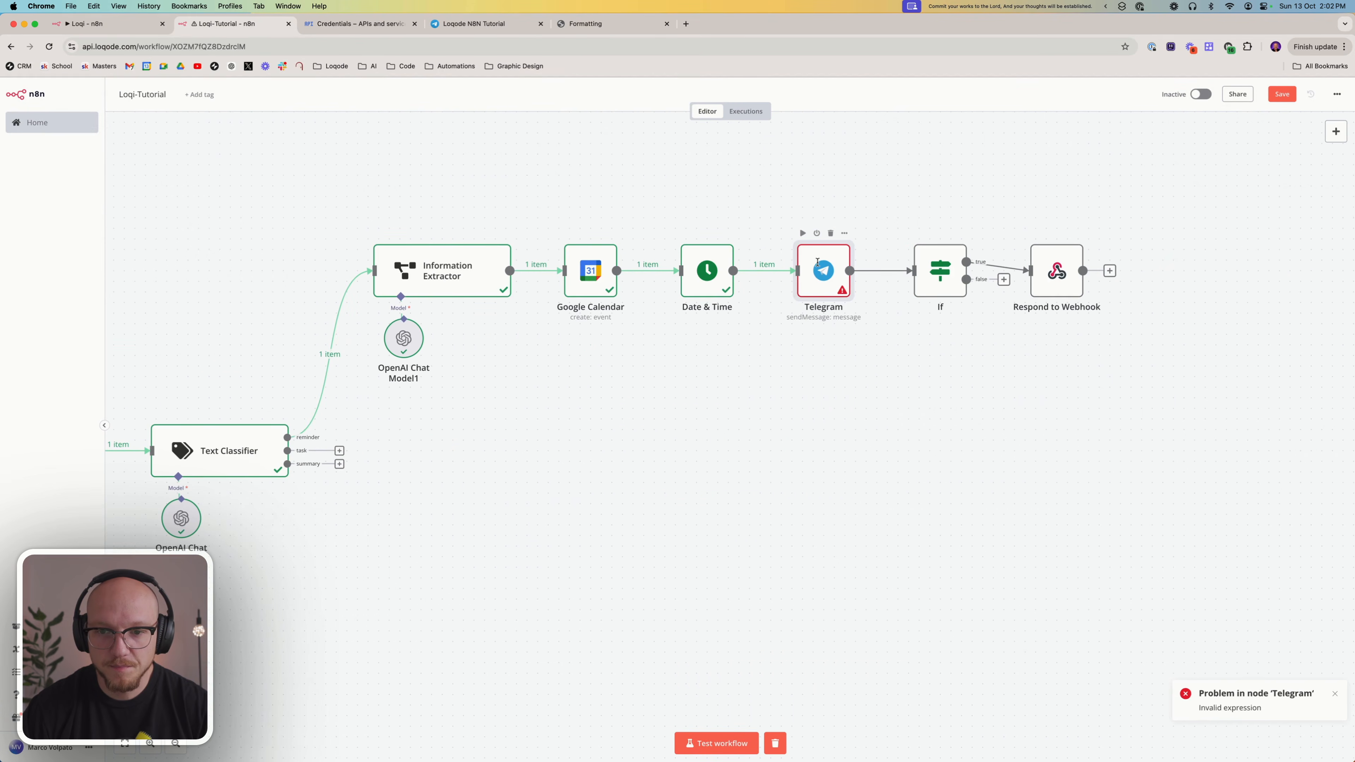
click(734, 265)
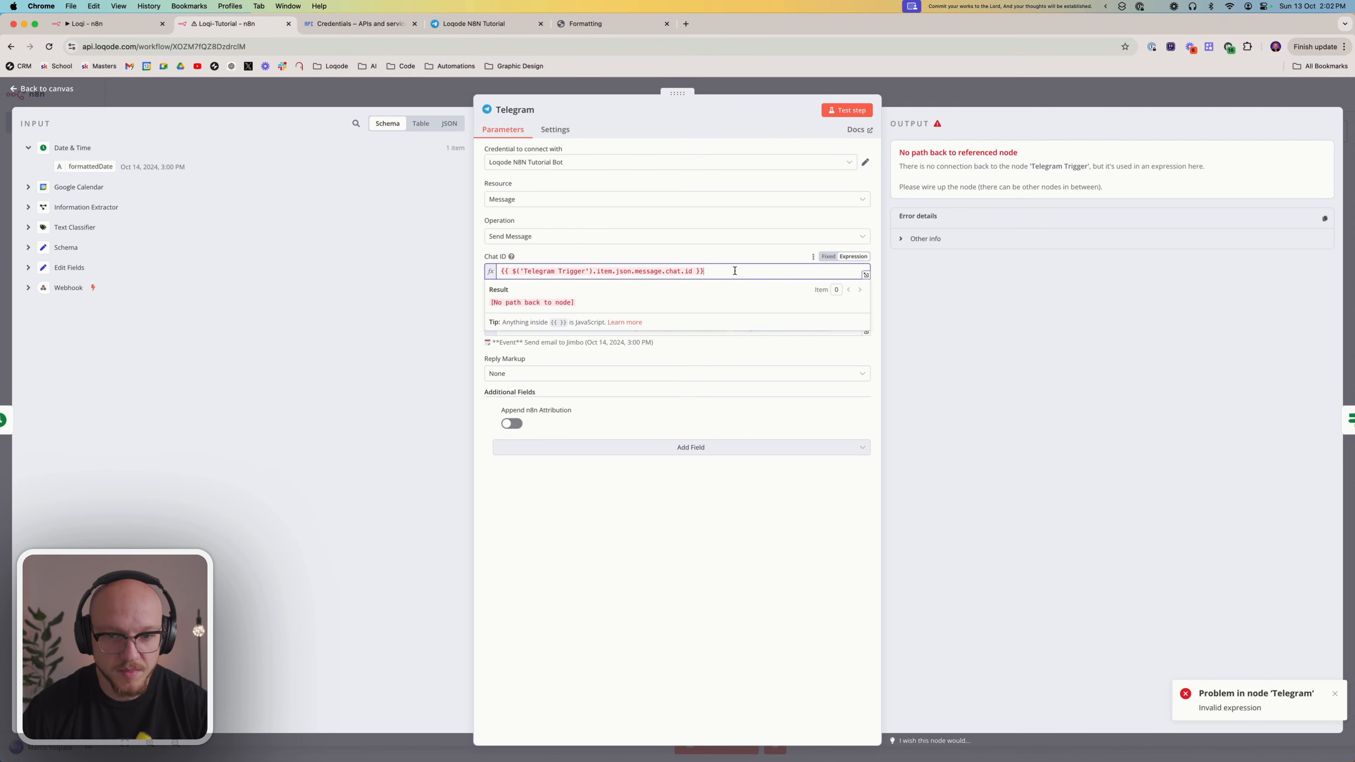
key(super+a)
key(super+shift+v)
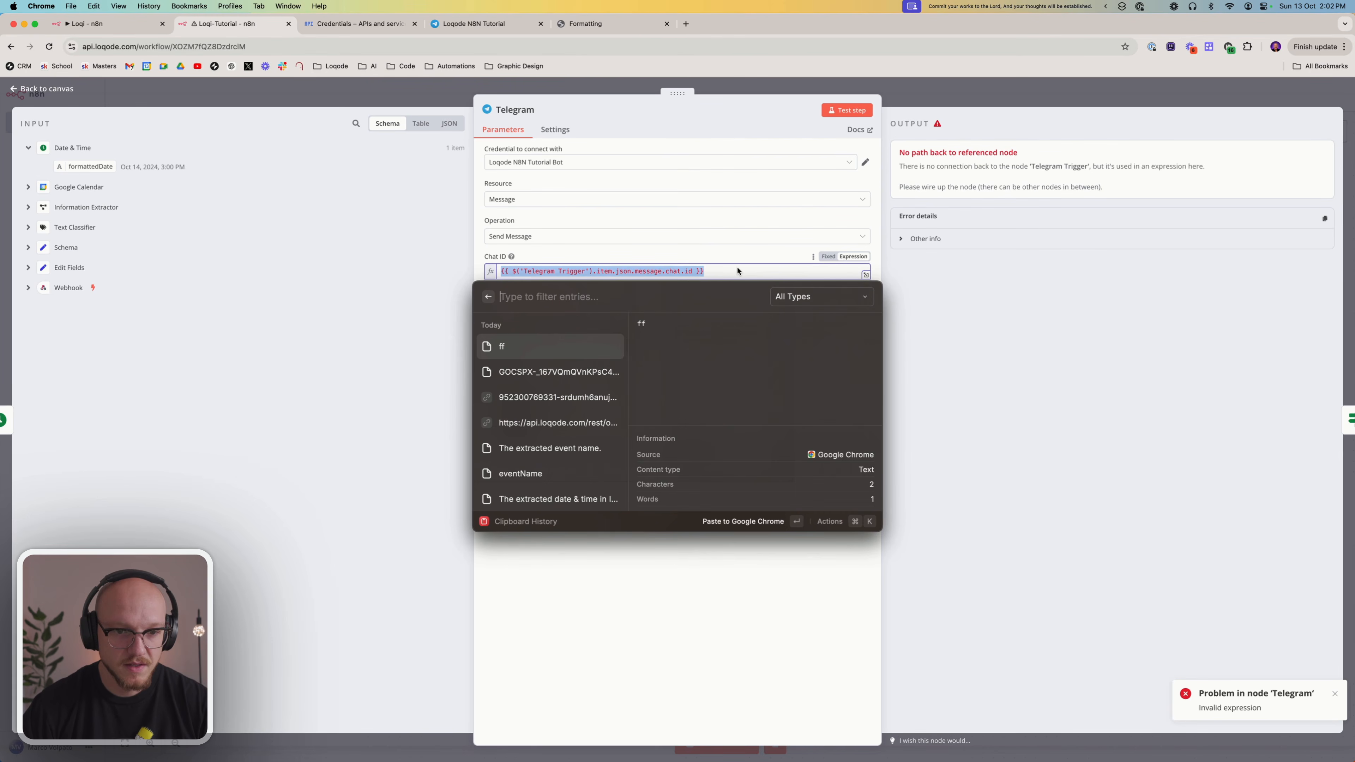
key(Down)
key(Down)
key(Down)
key(Down)
key(Down)
key(Down)
key(Down)
key(Down)
key(Down)
key(Down)
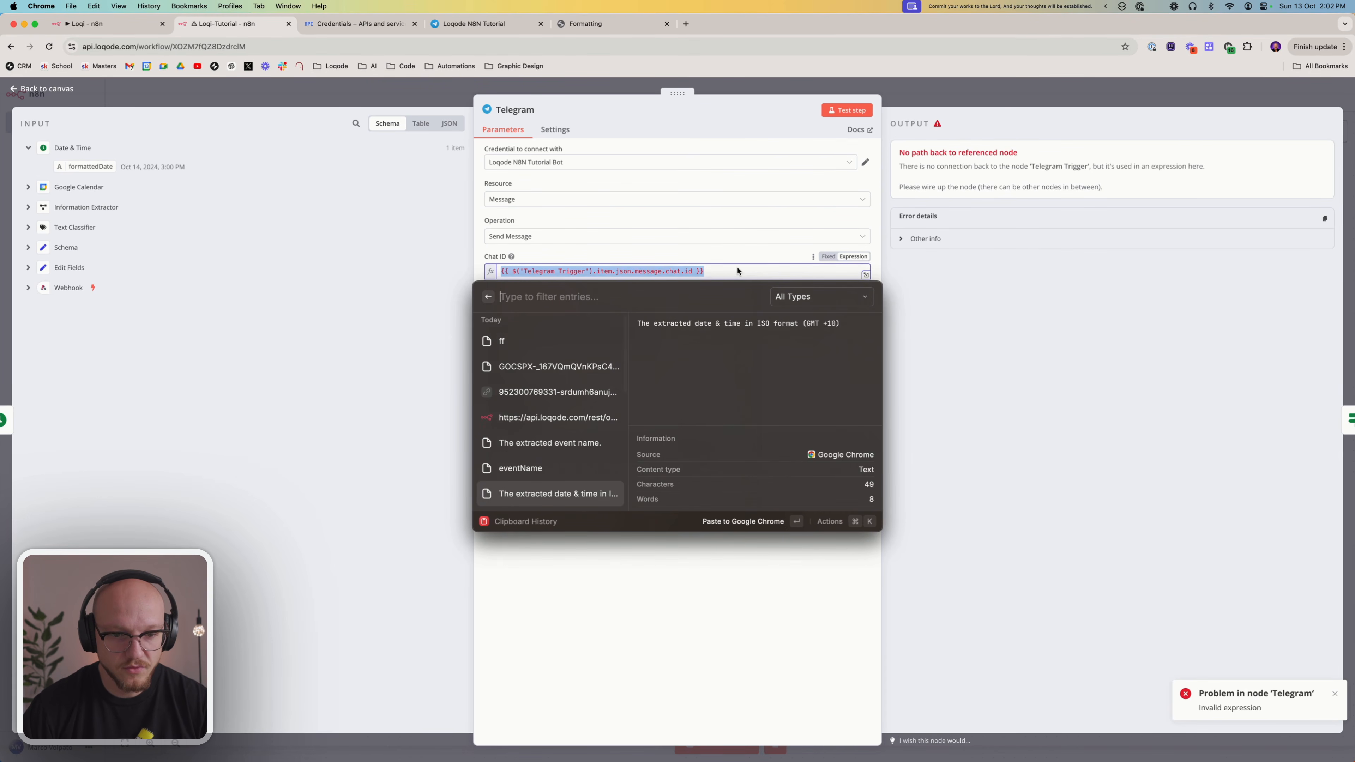
key(Down)
key(Down)
key(Down)
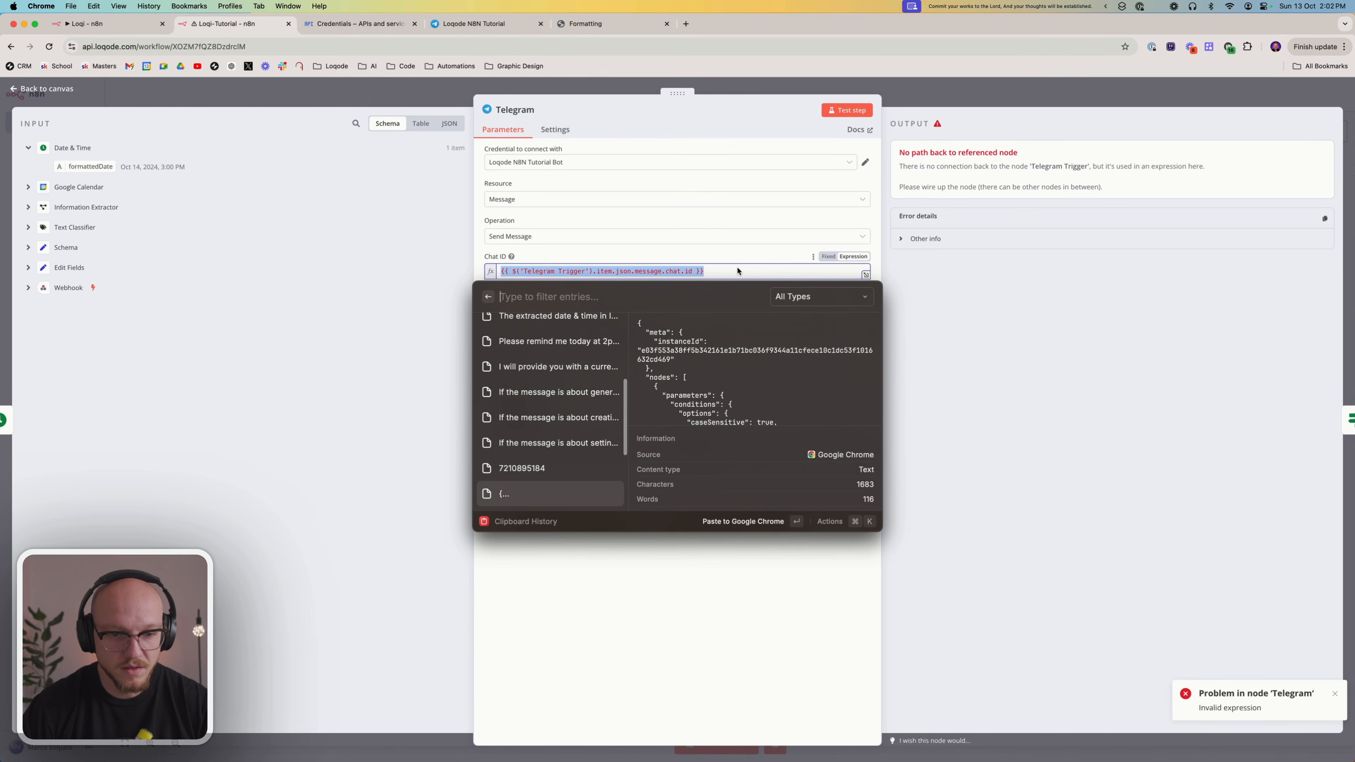
key(Up)
key(Up)
key(Return)
click(635, 563)
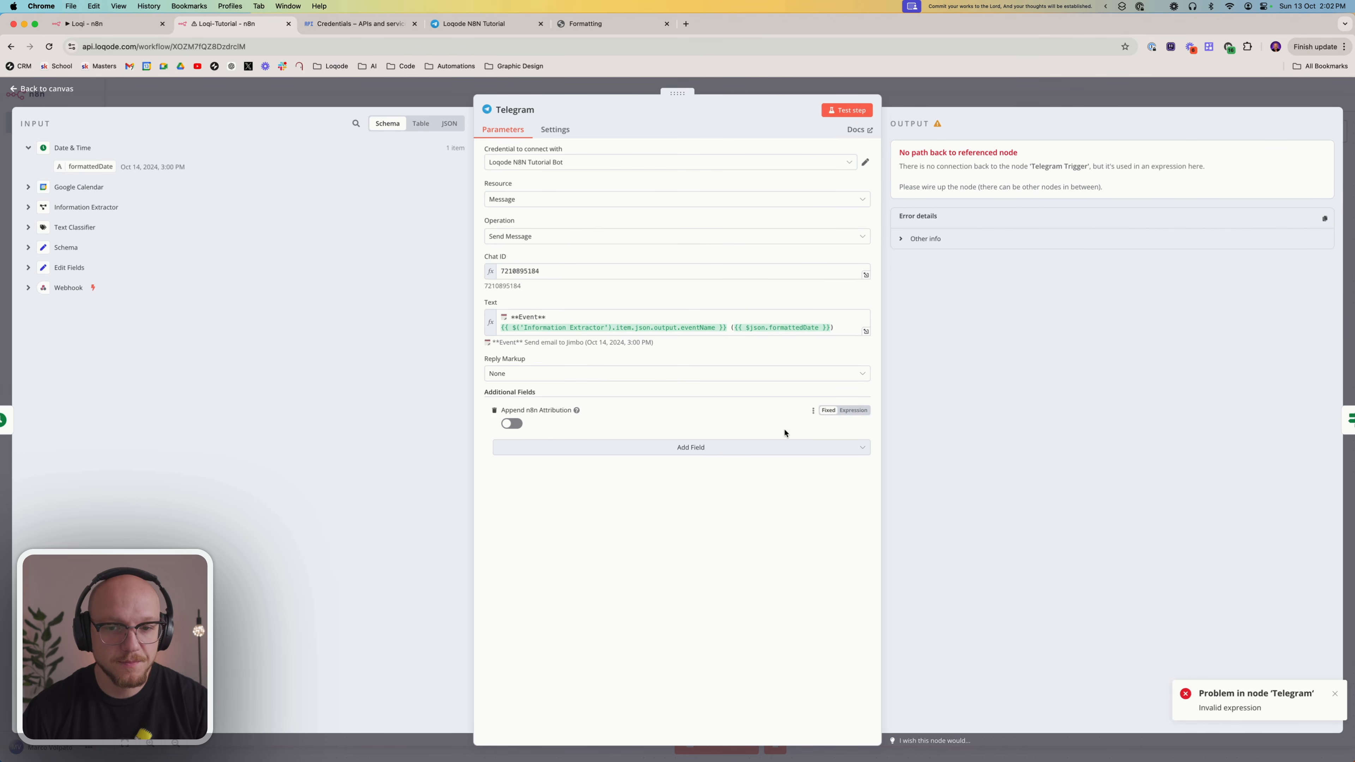
click(843, 114)
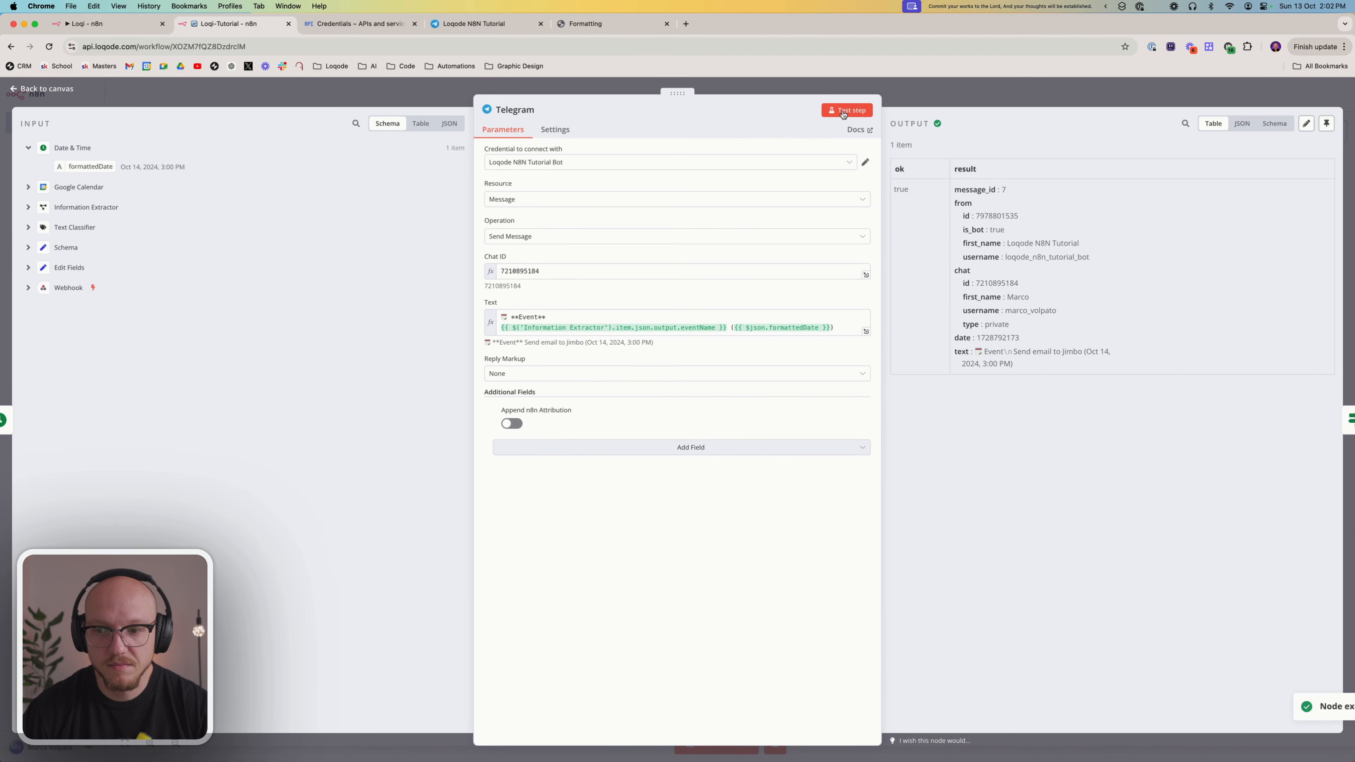
click(916, 95)
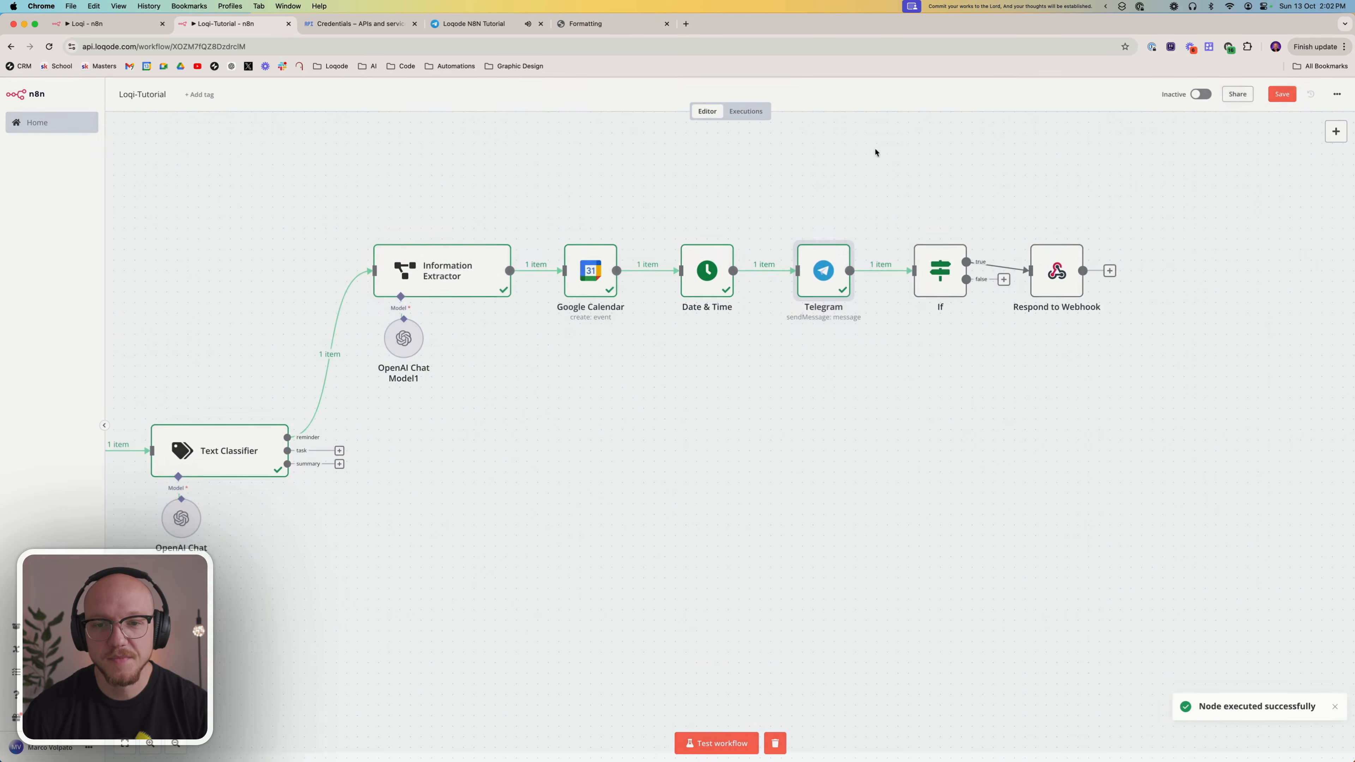
Test the If node that follows the Telegram node
scroll(781, 245, right, 5)
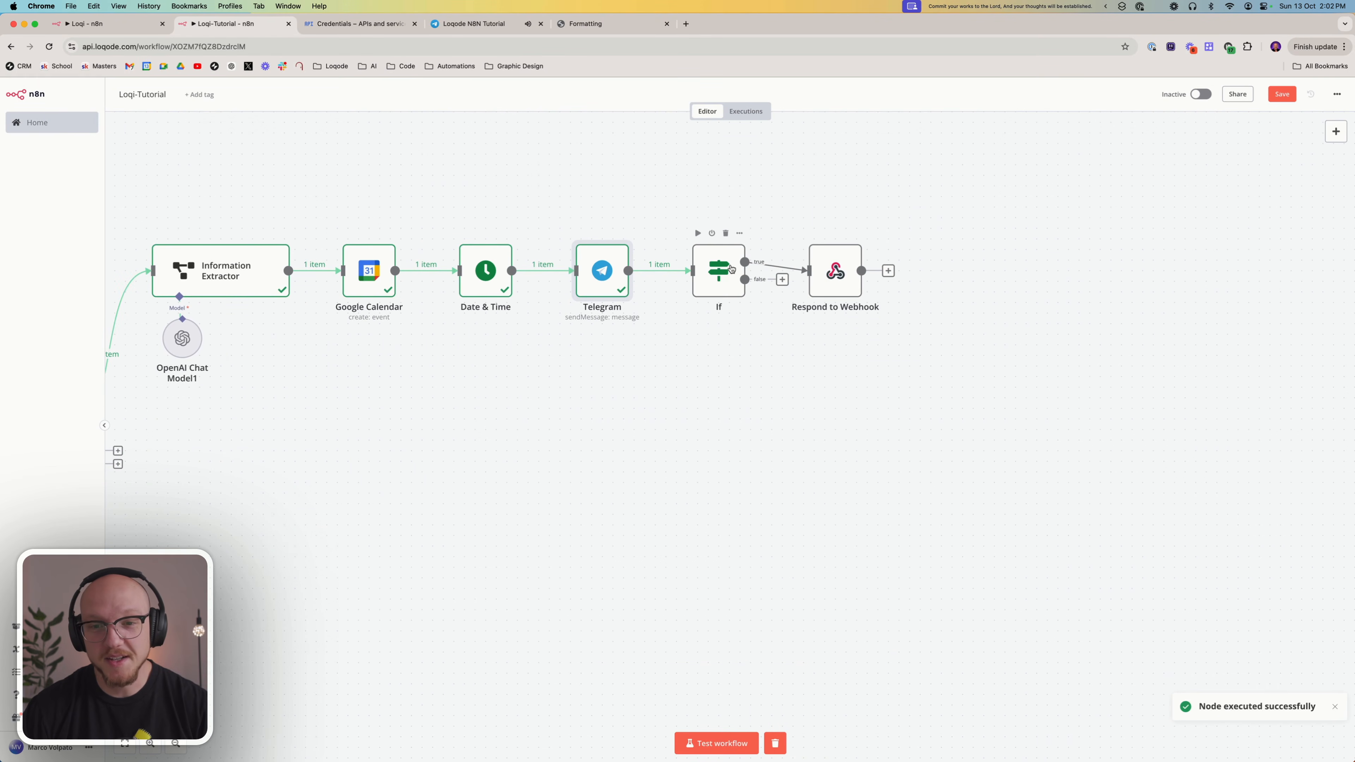
right_click(715, 274)
click(733, 300)
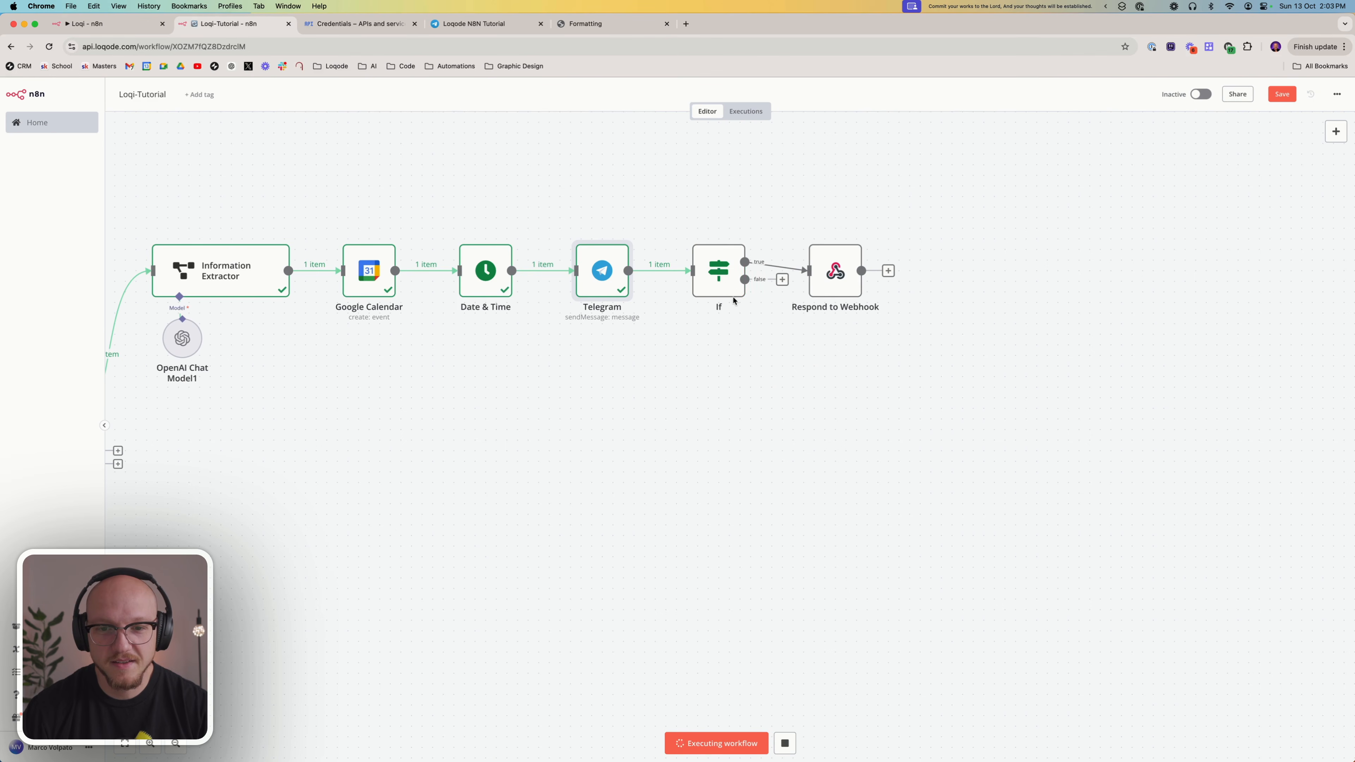
Append the Information Extractor's eventName to "Event Added:" in the Respond to Webhook node's response body, with a single space between them
click(835, 271)
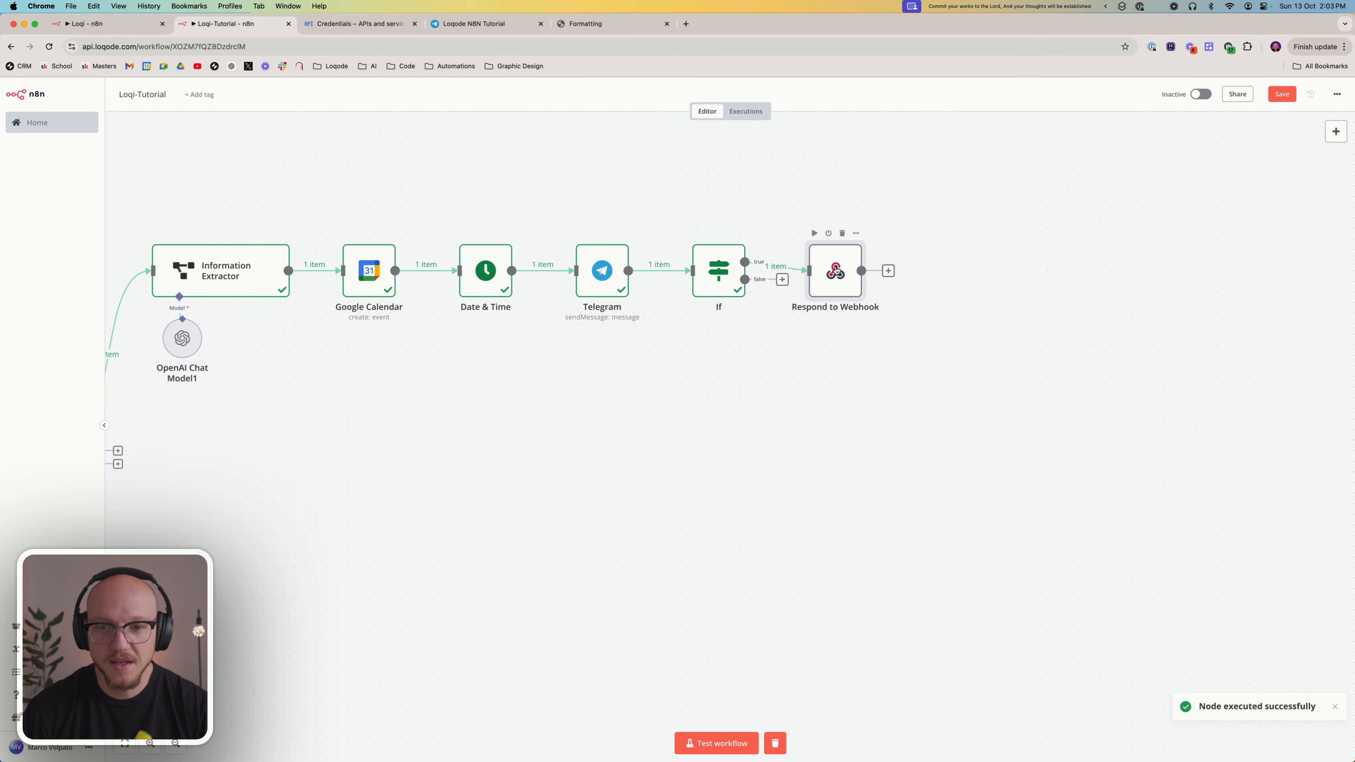
double_click(836, 270)
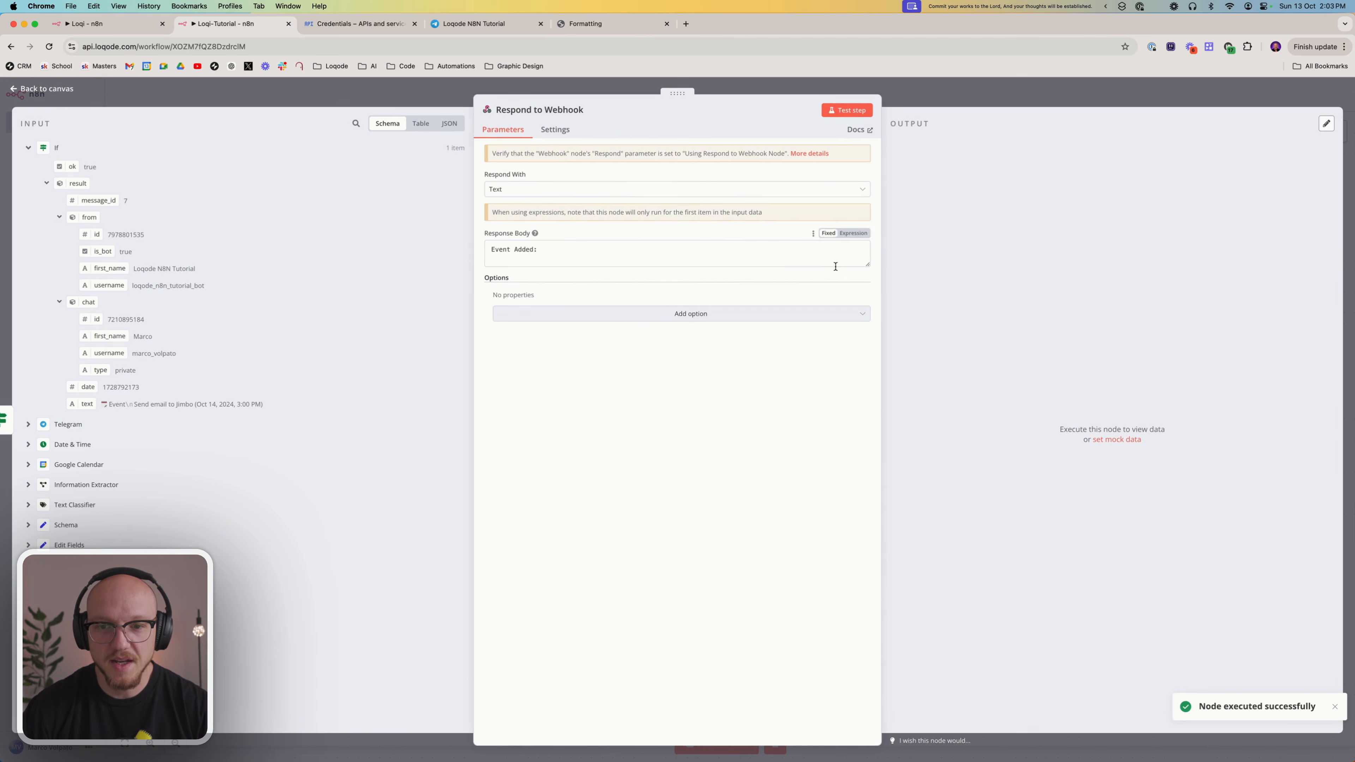
click(542, 263)
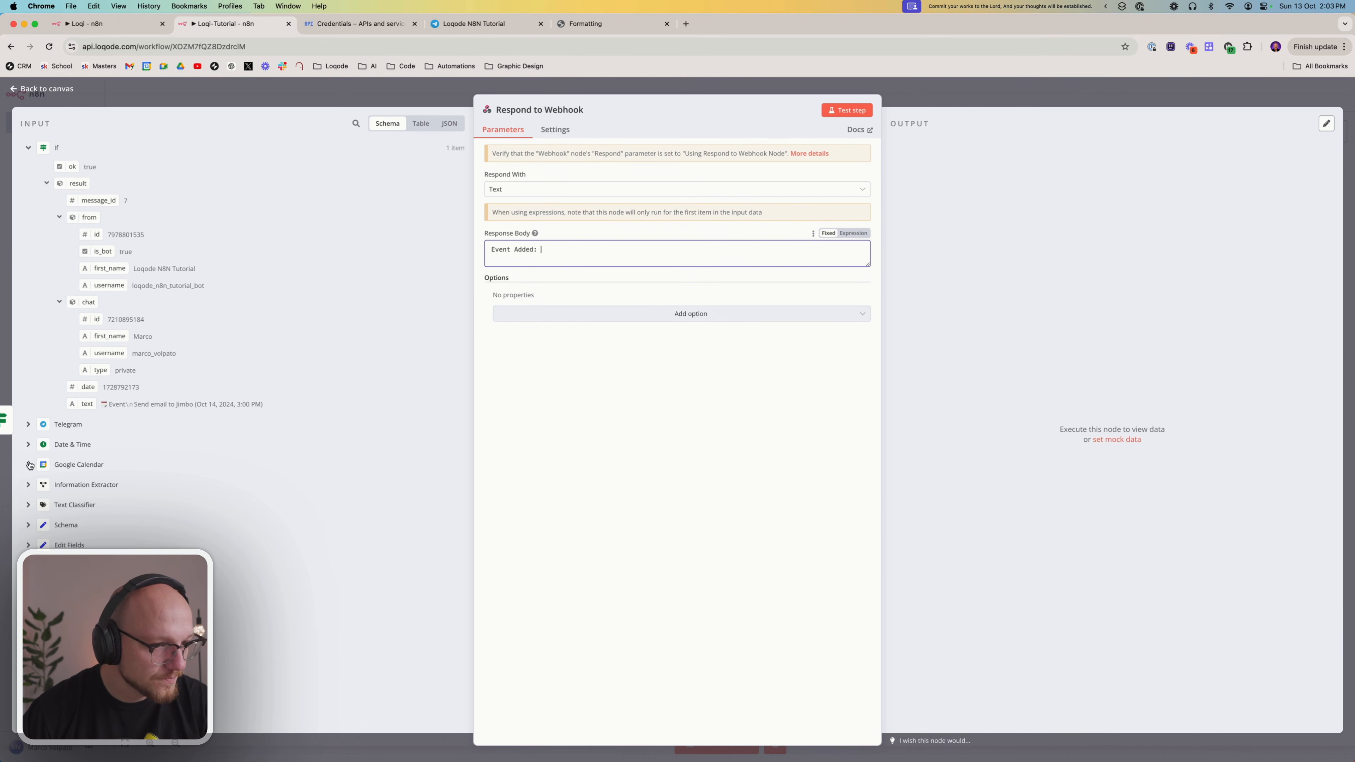
click(28, 484)
drag(107, 540, 574, 246)
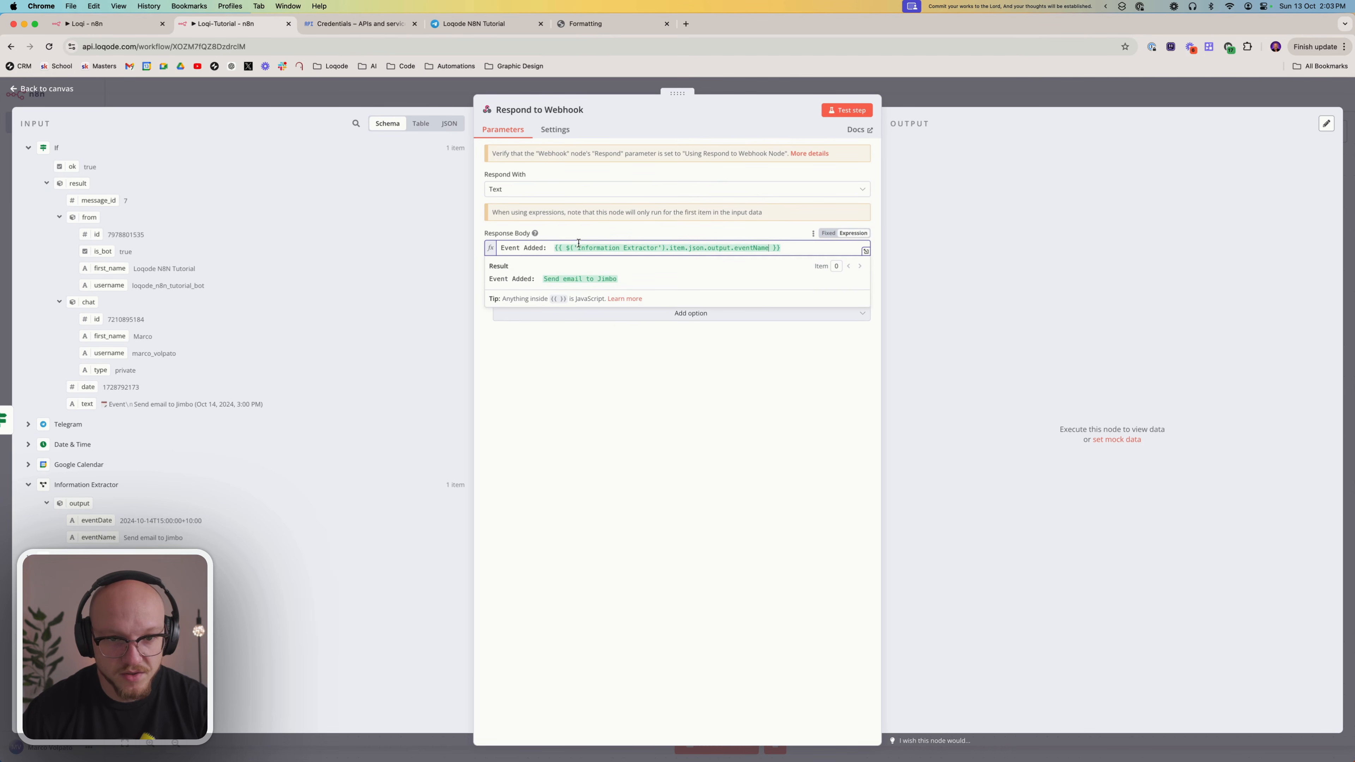
key(BackSpace)
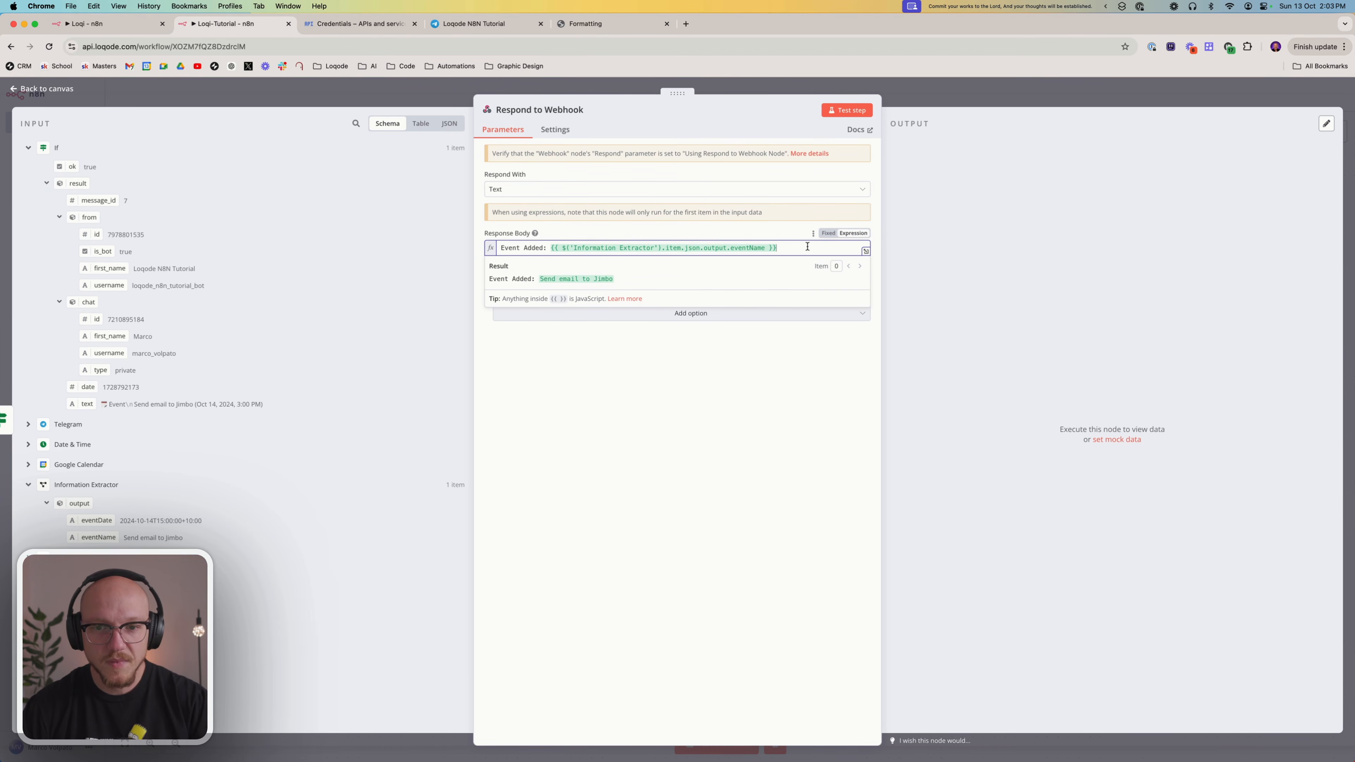
Add the Date & Time node's formattedDate in parentheses at the end of the response body
text(()
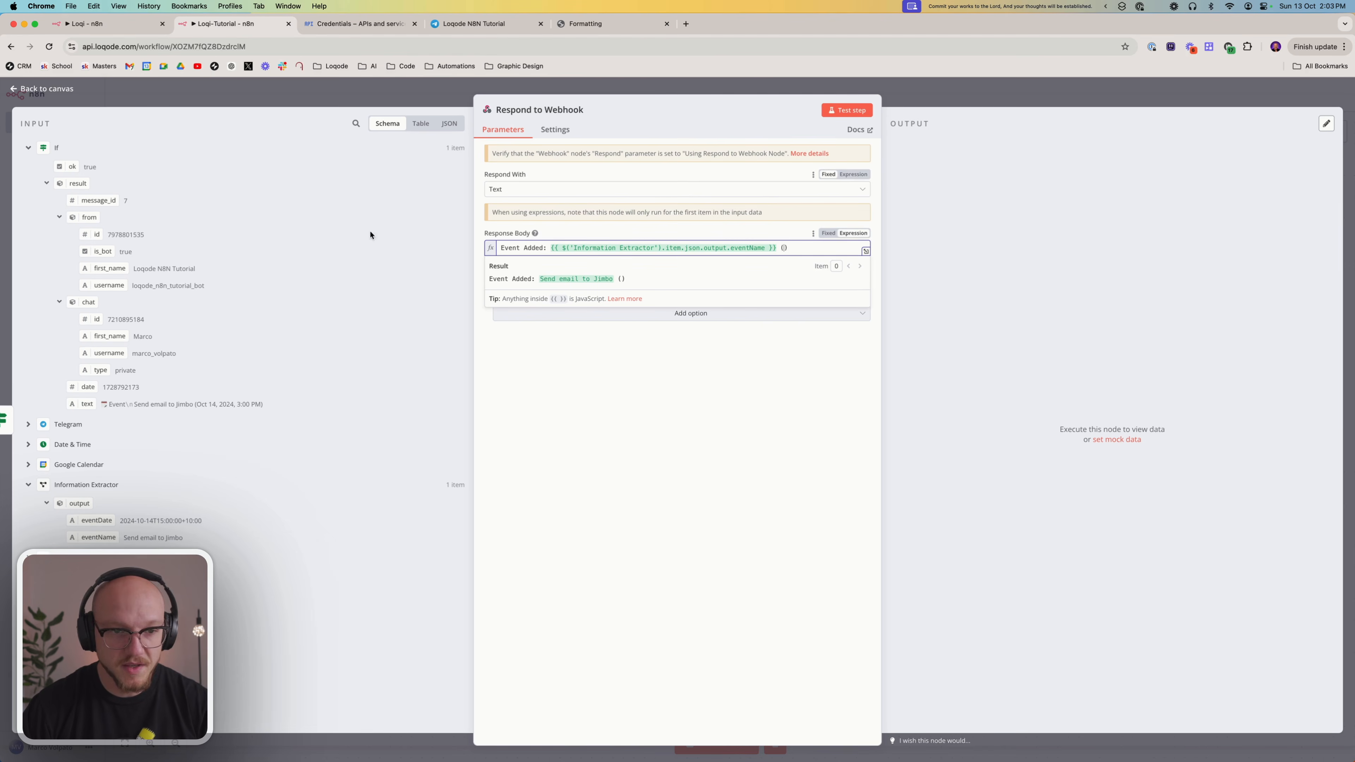
click(31, 446)
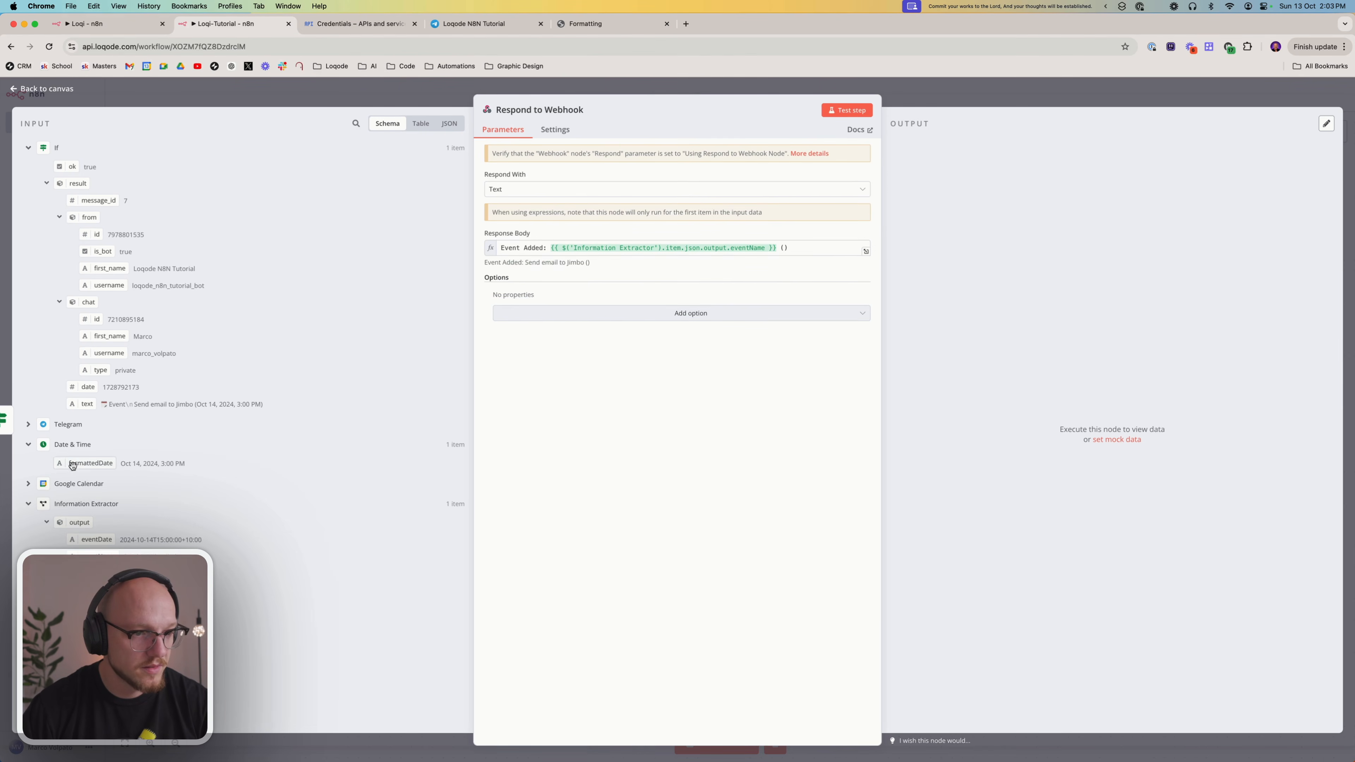
drag(75, 462, 782, 249)
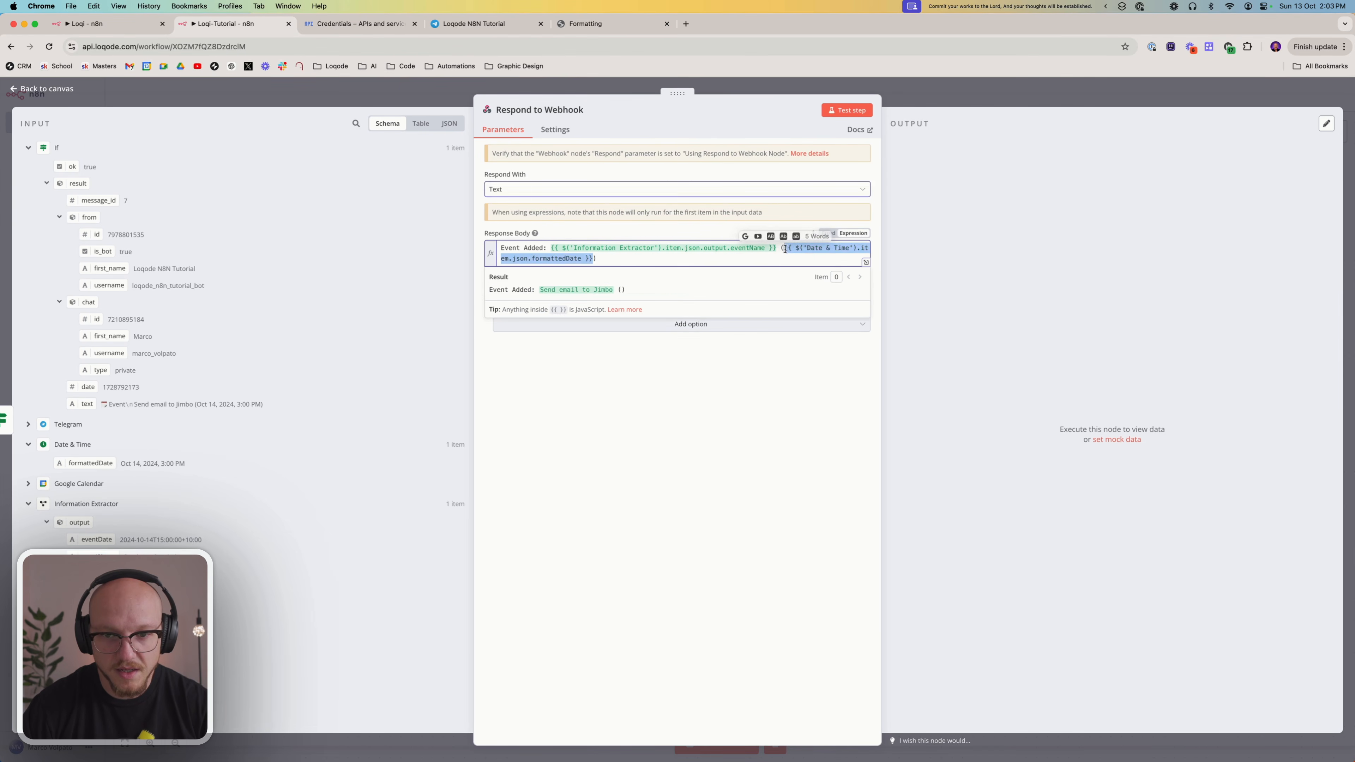
click(766, 446)
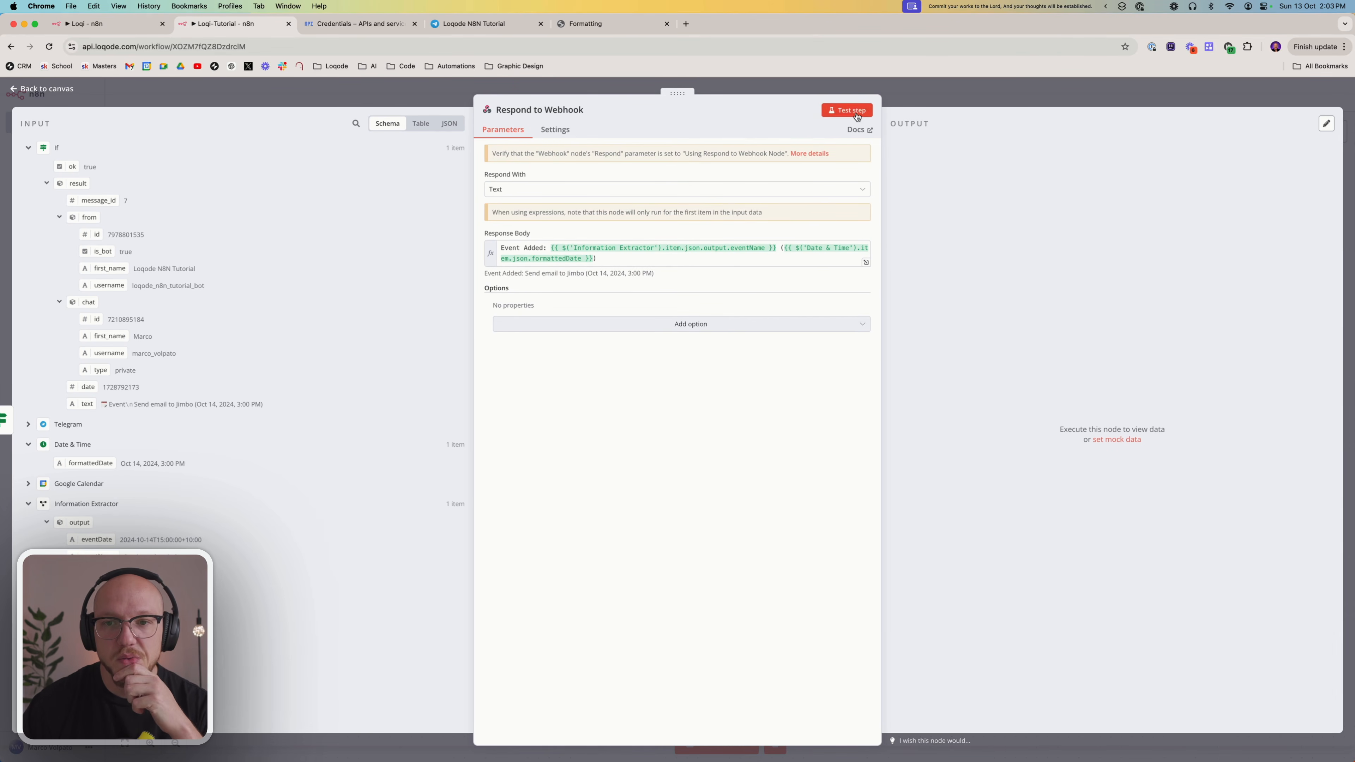
Switch to the Tutorial - Test shortcut in Shortcuts and add a Show Notification action after Get contents of URL
key(ctrl+Up)
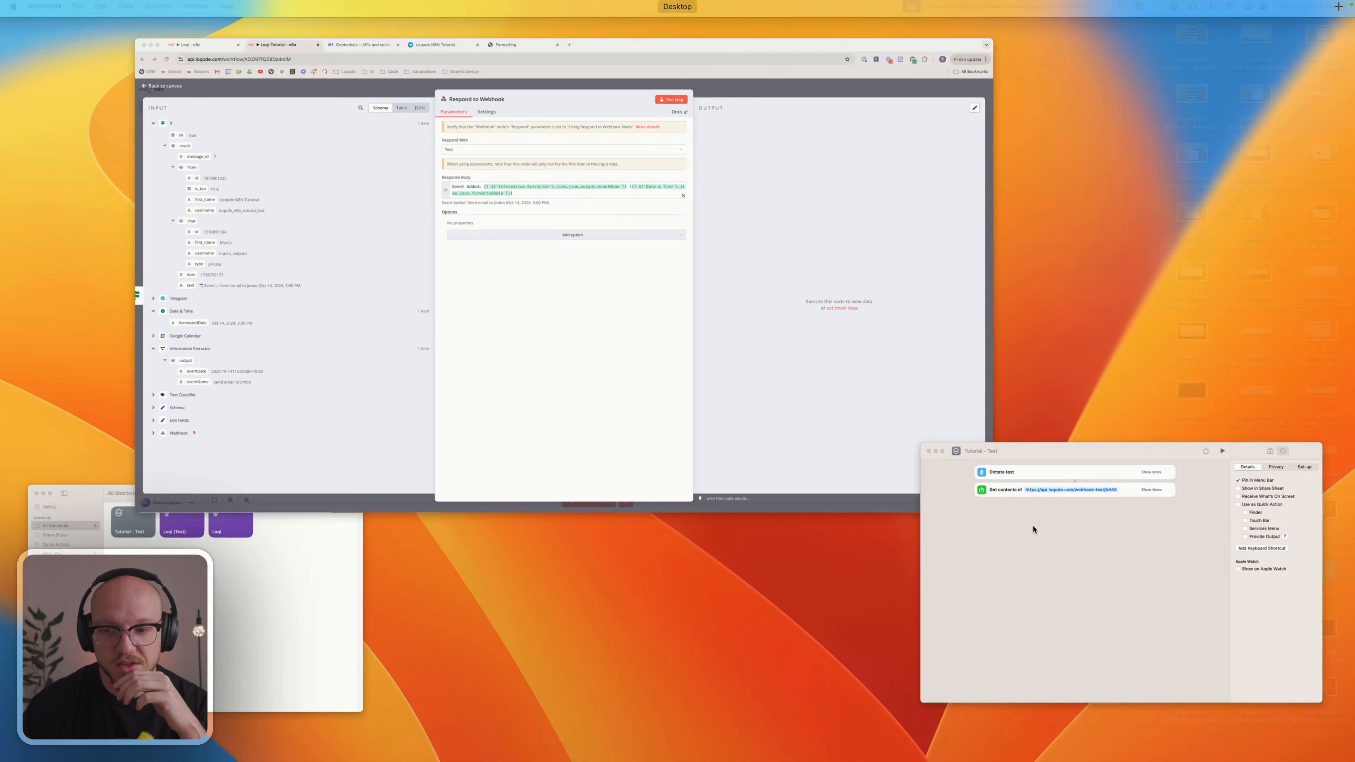
click(1034, 535)
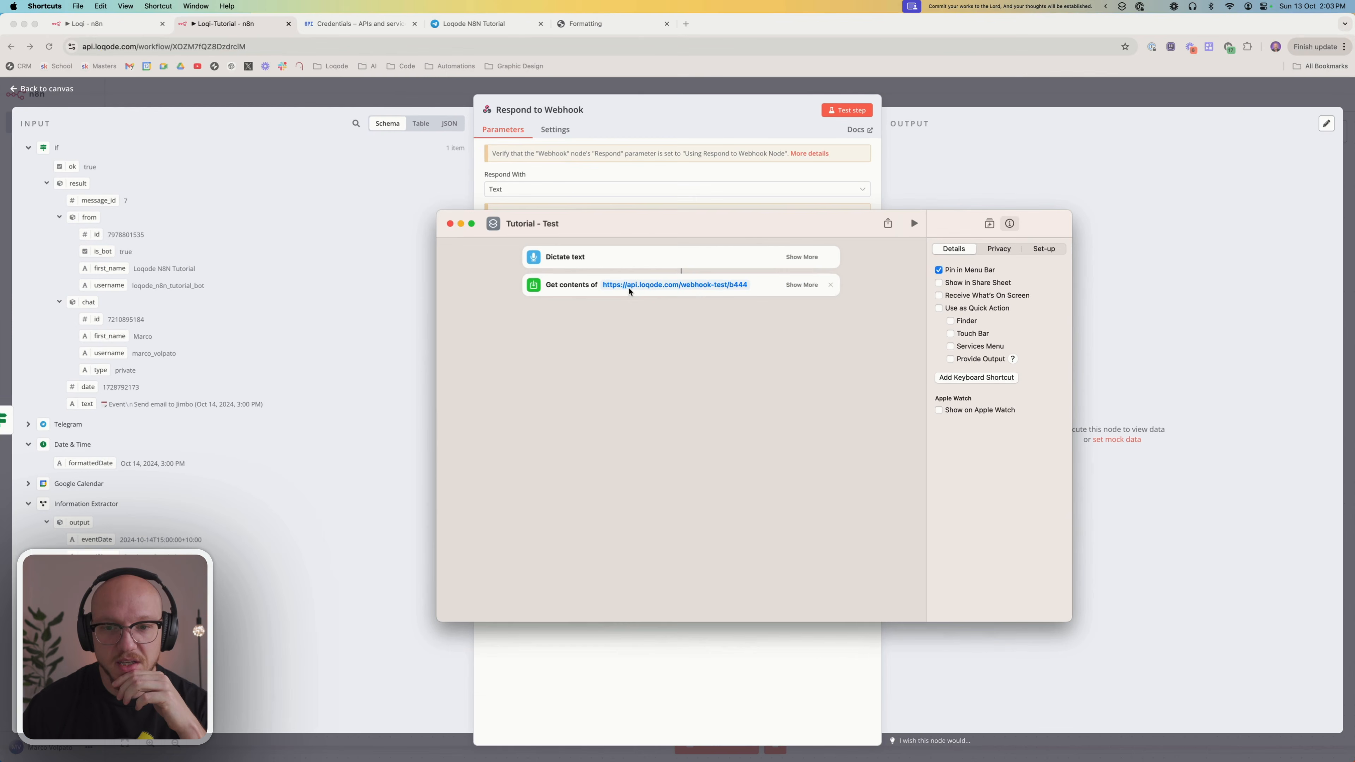
click(988, 223)
click(993, 250)
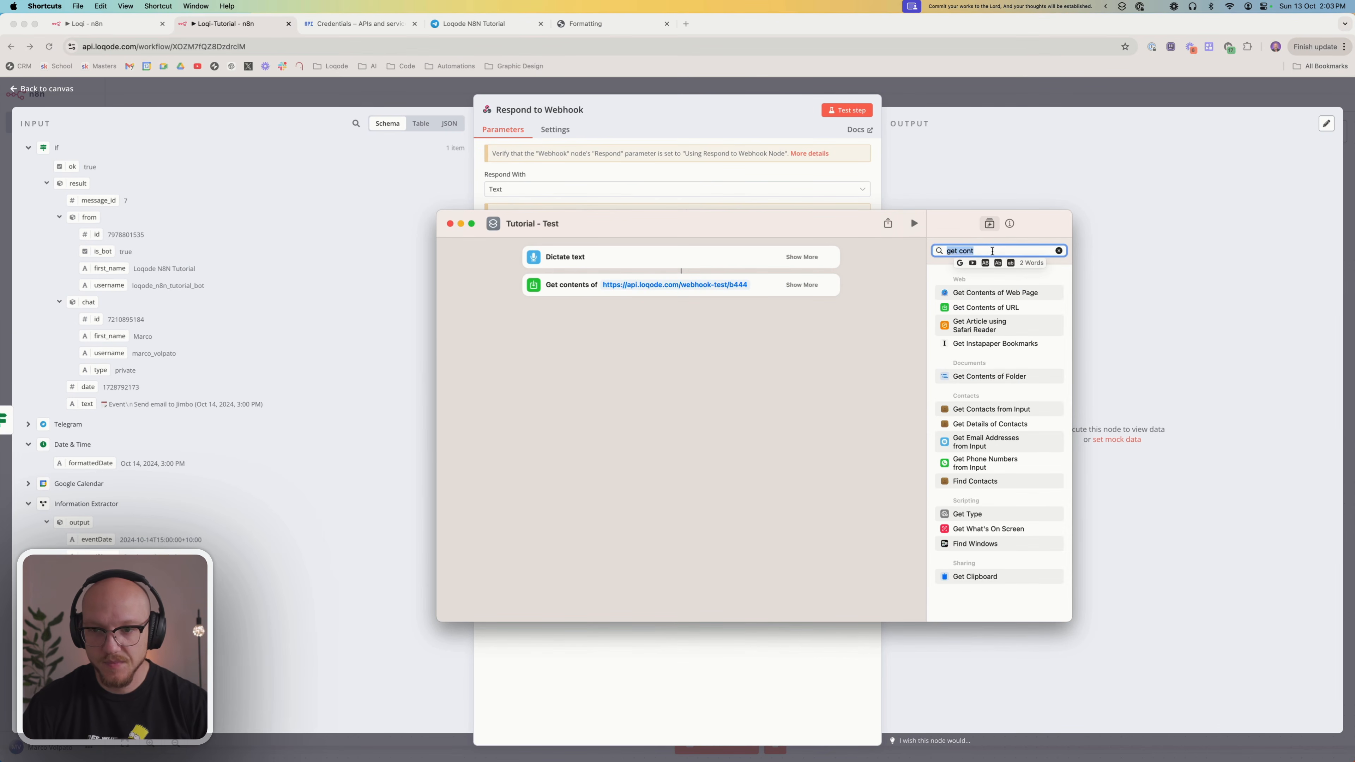
text(not)
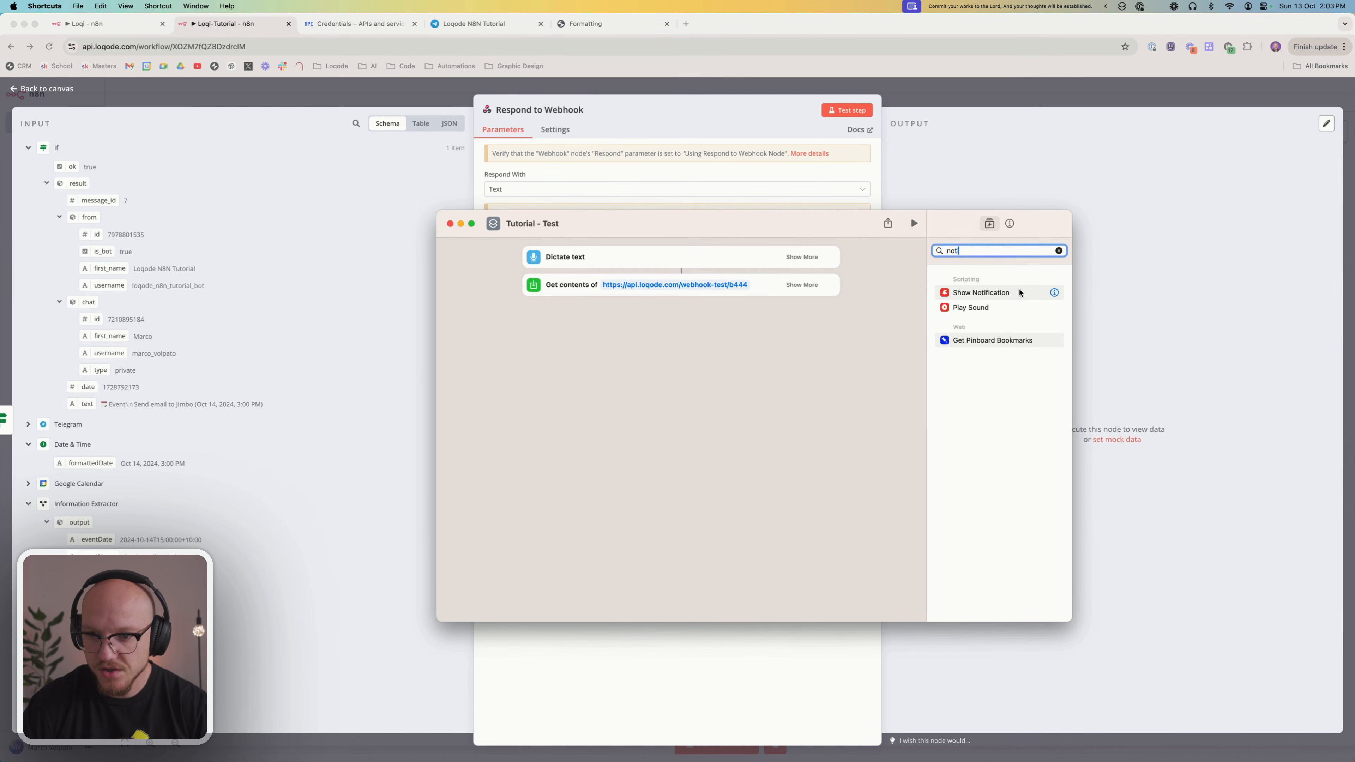
drag(1021, 293, 699, 312)
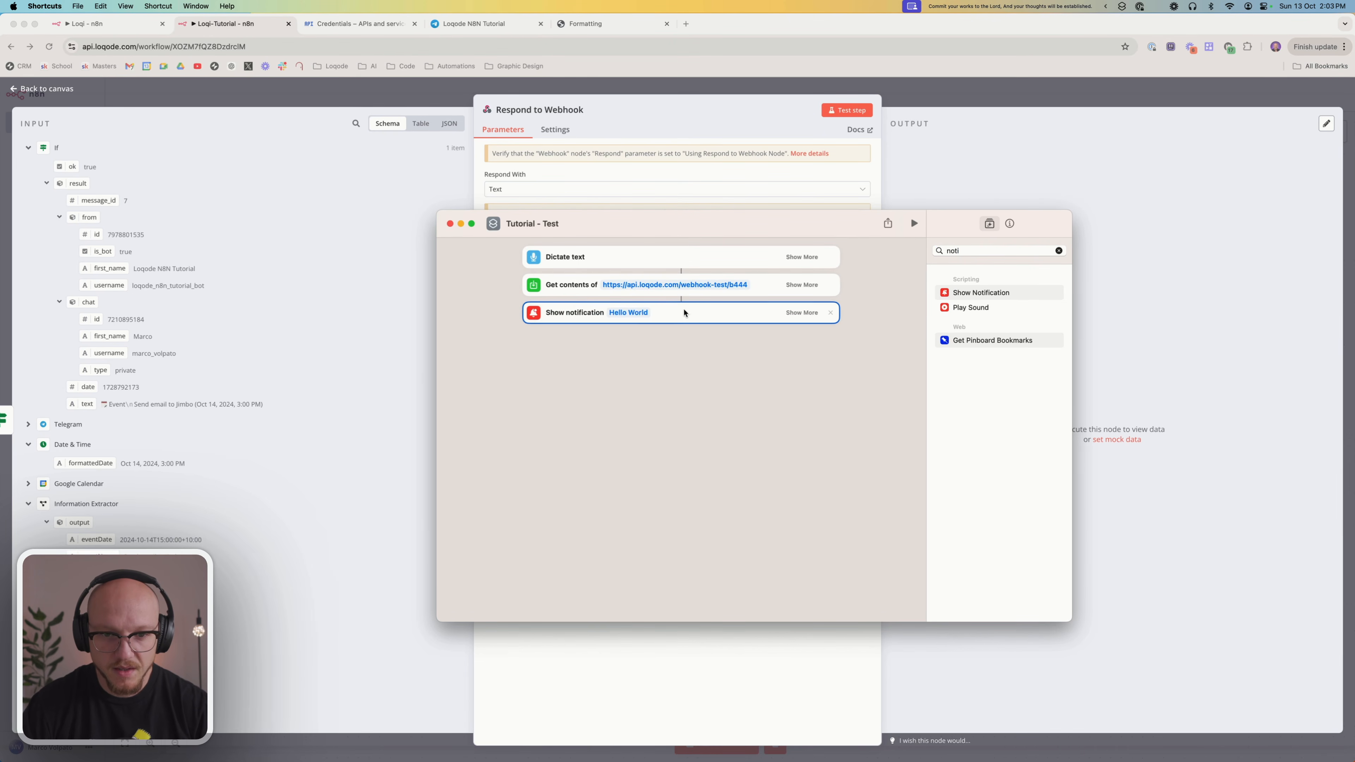
Replace the notification's "Hello World" text with the Contents of URL variable
click(619, 313)
right_click(619, 314)
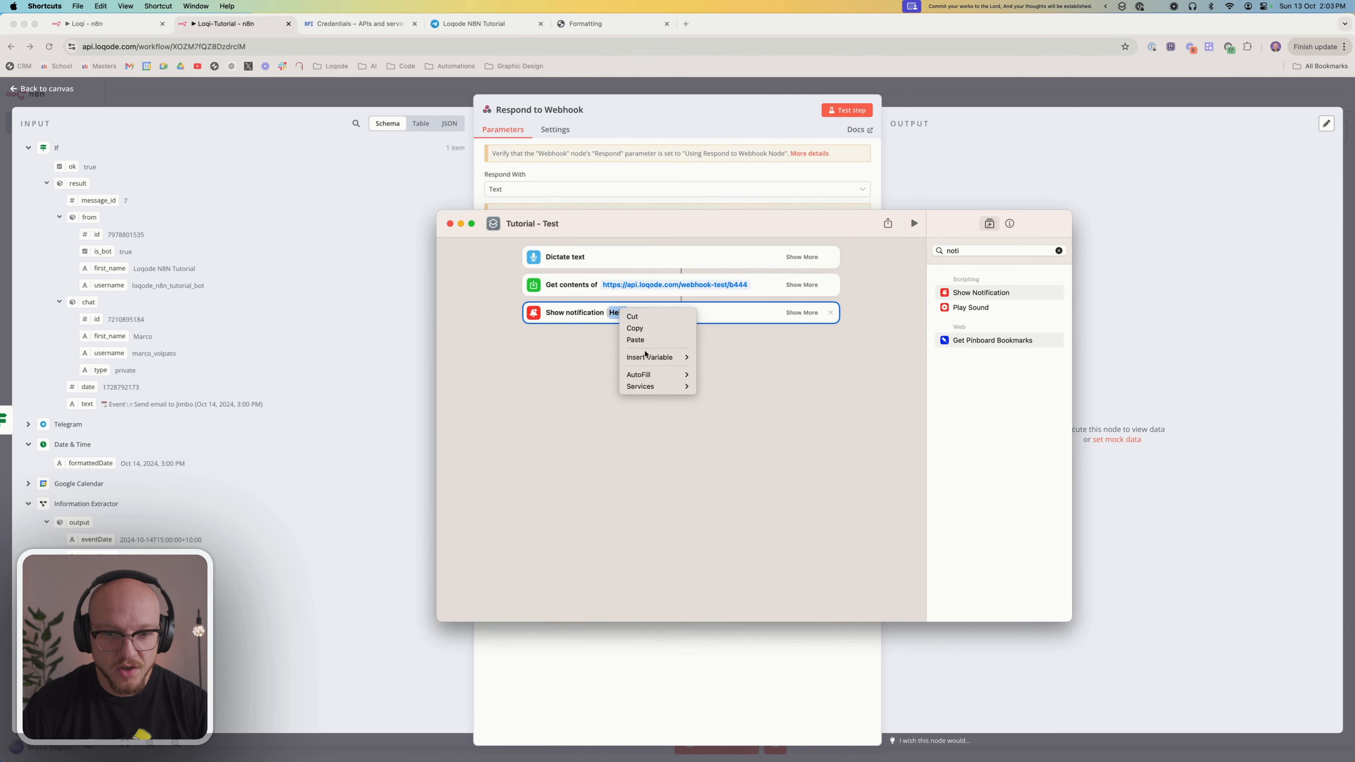
click(735, 311)
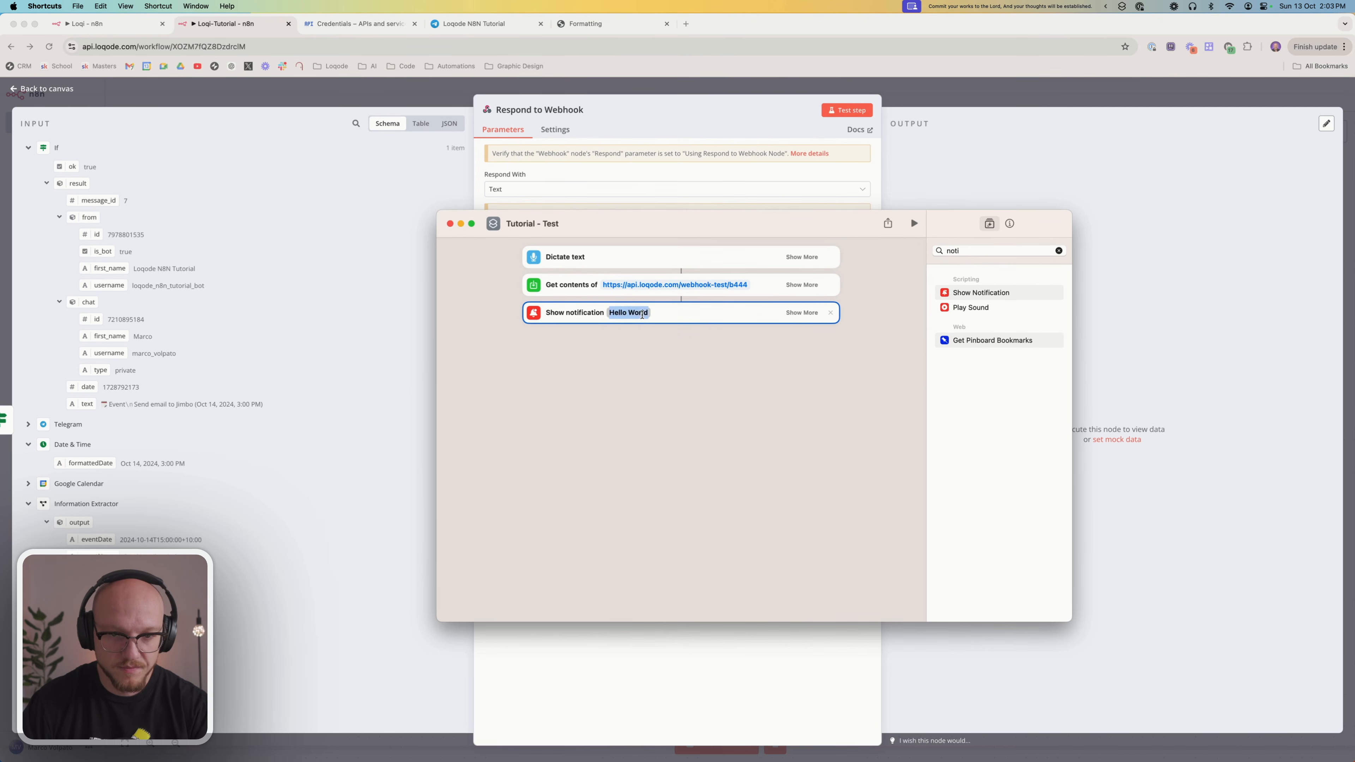
key(BackSpace)
right_click(617, 312)
mouse_move(656, 358)
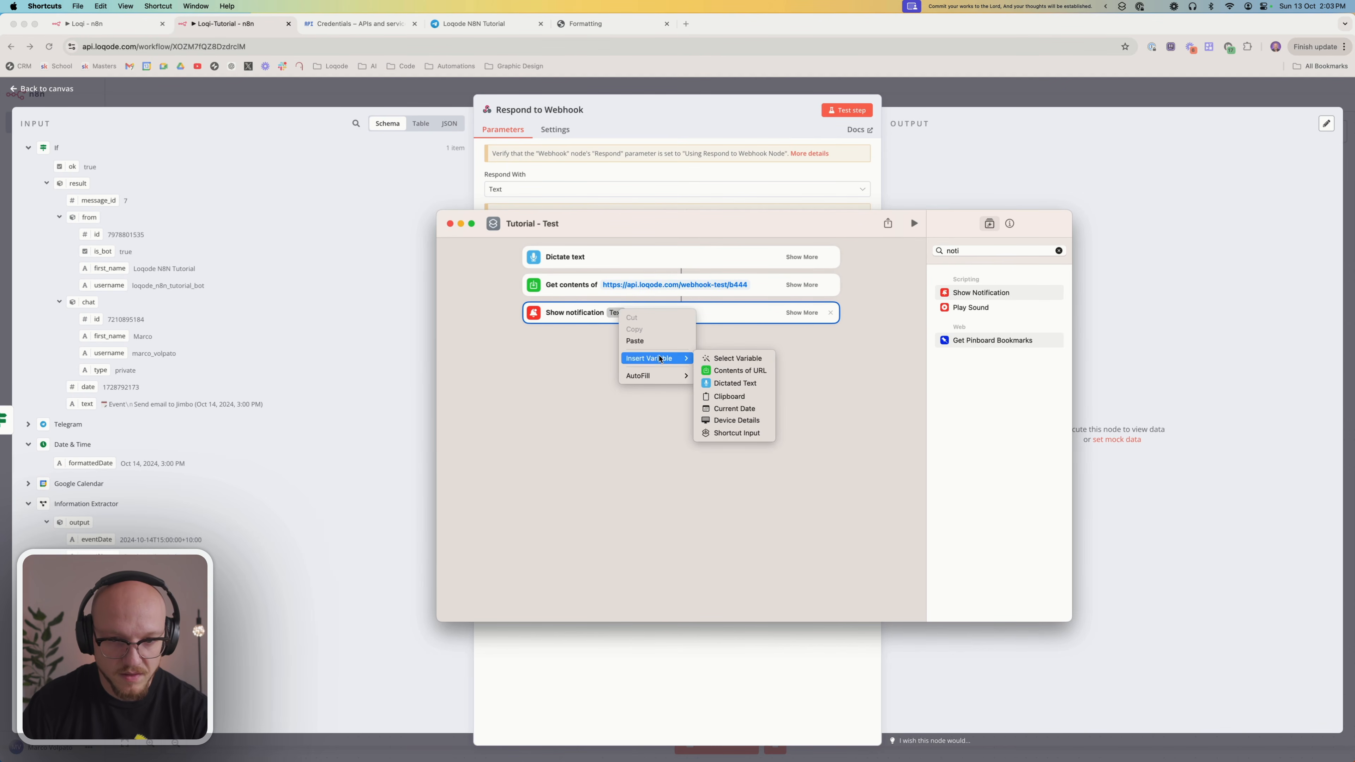
click(731, 371)
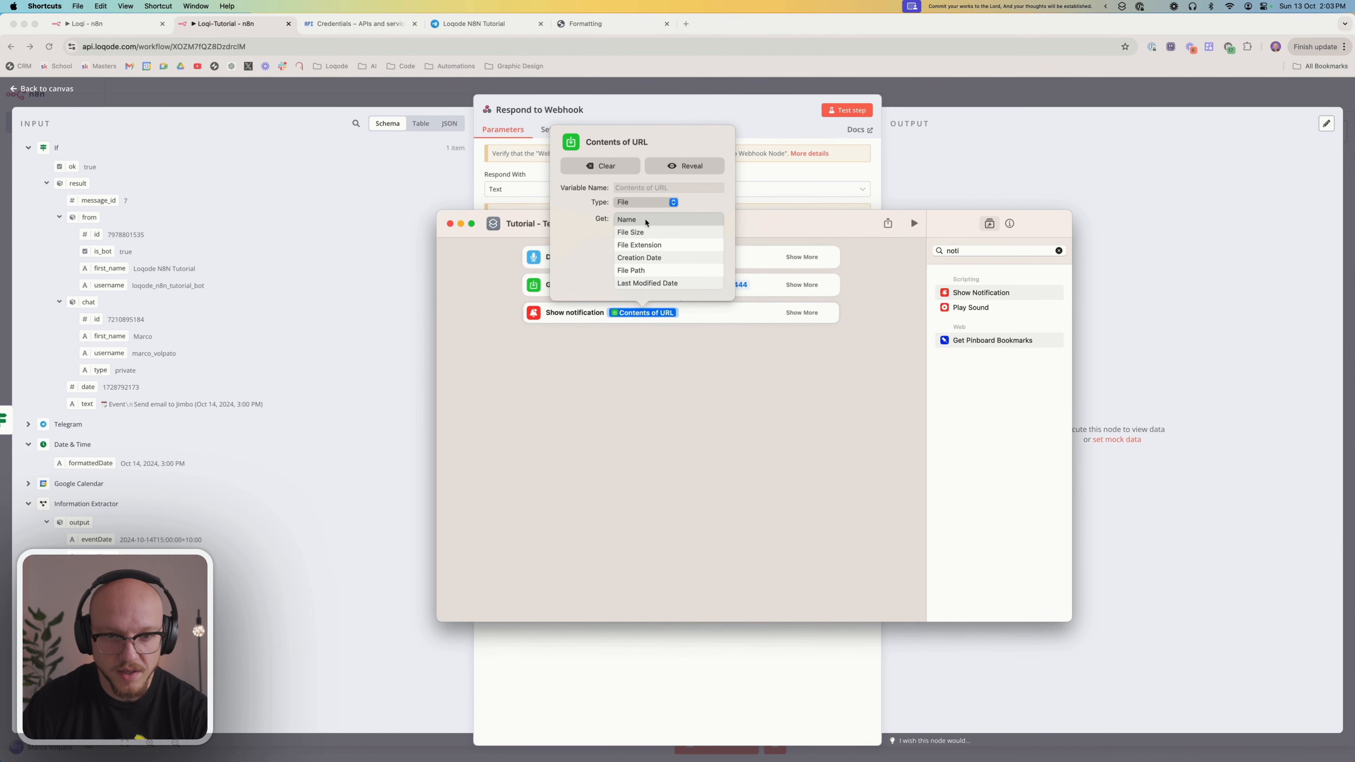
Name the notification's Contents of URL variable "text"
click(637, 188)
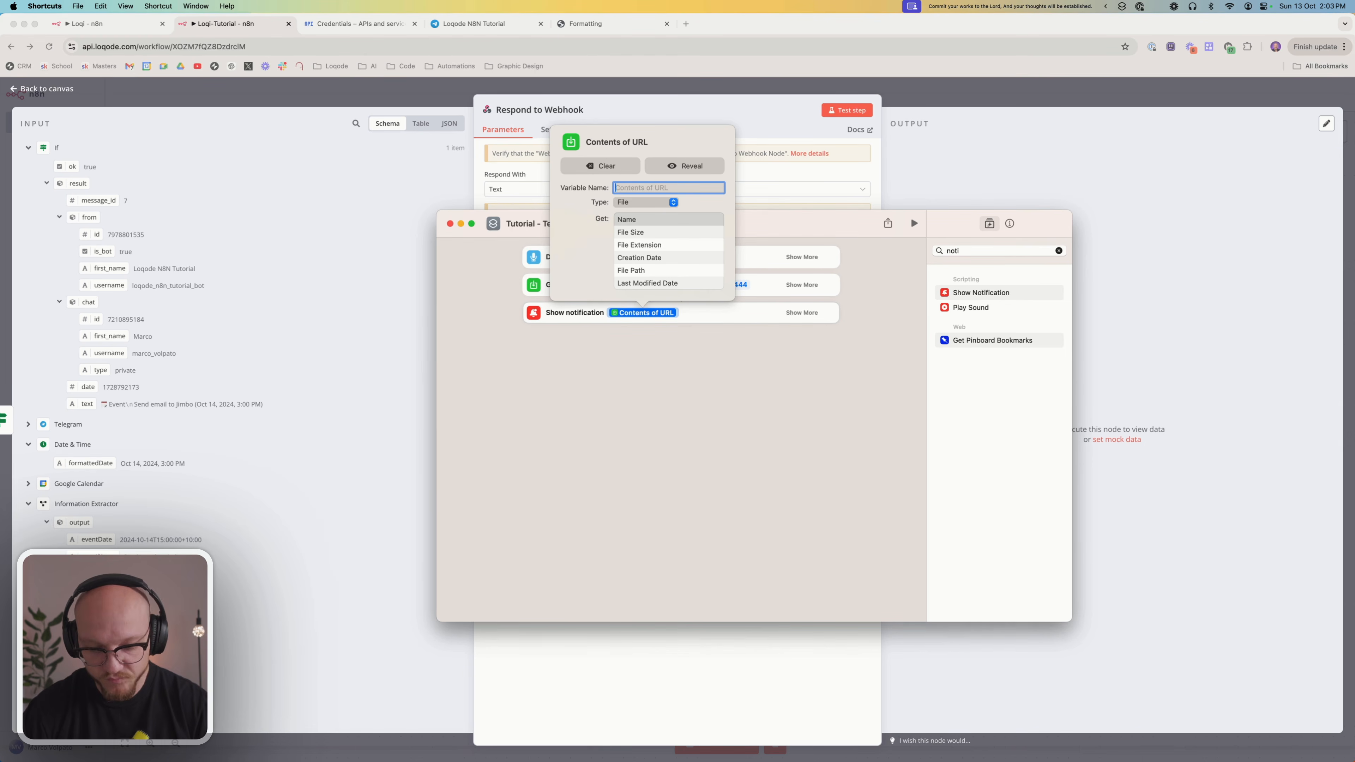
text(text)
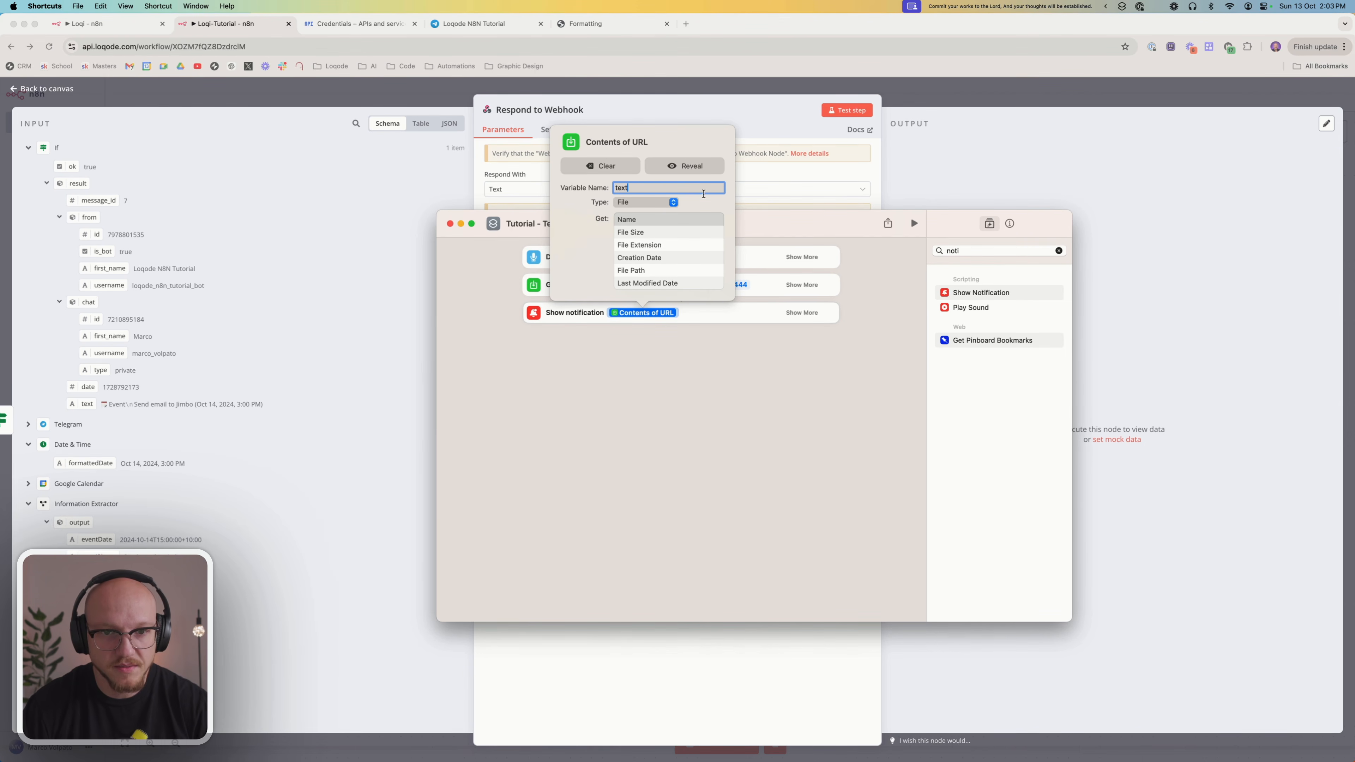
click(645, 350)
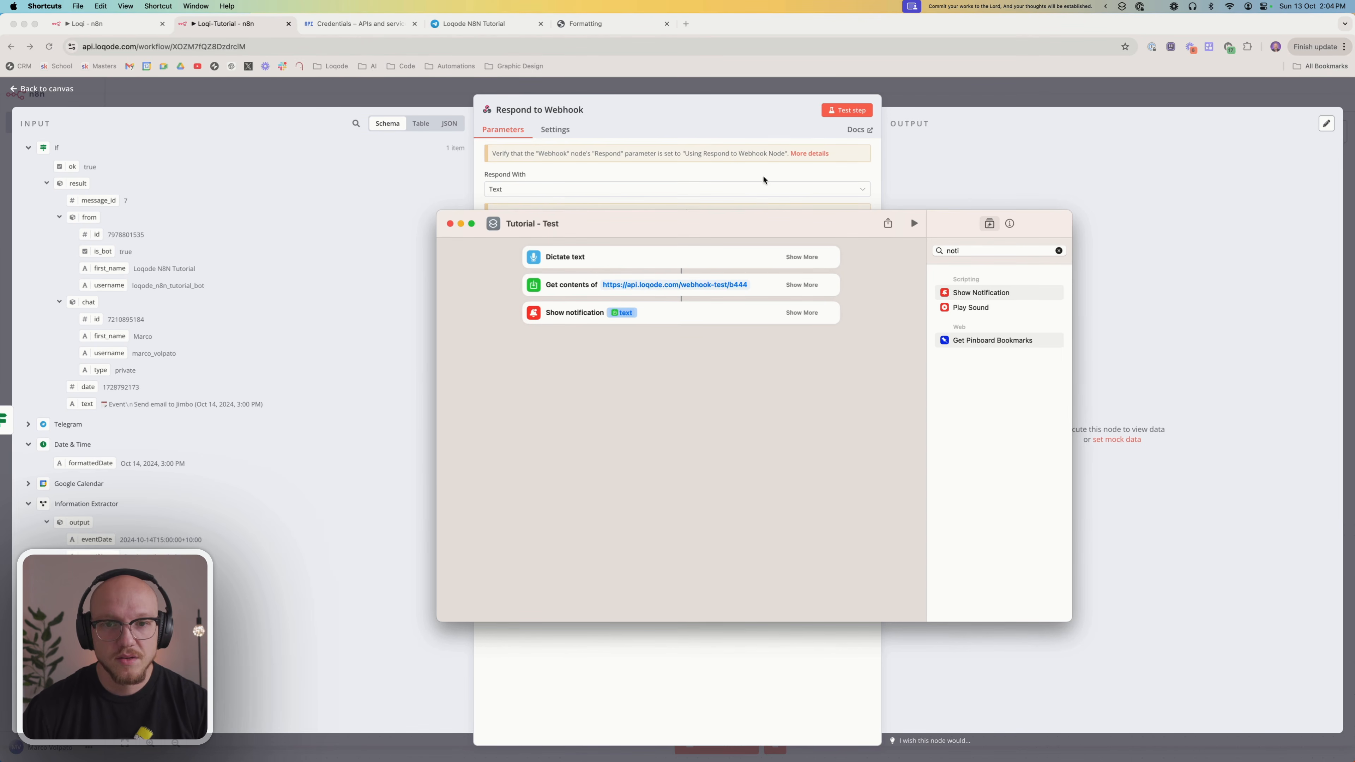
Return to the n8n canvas, start a workflow test run and trigger it with the Tutorial - Test shortcut
click(758, 160)
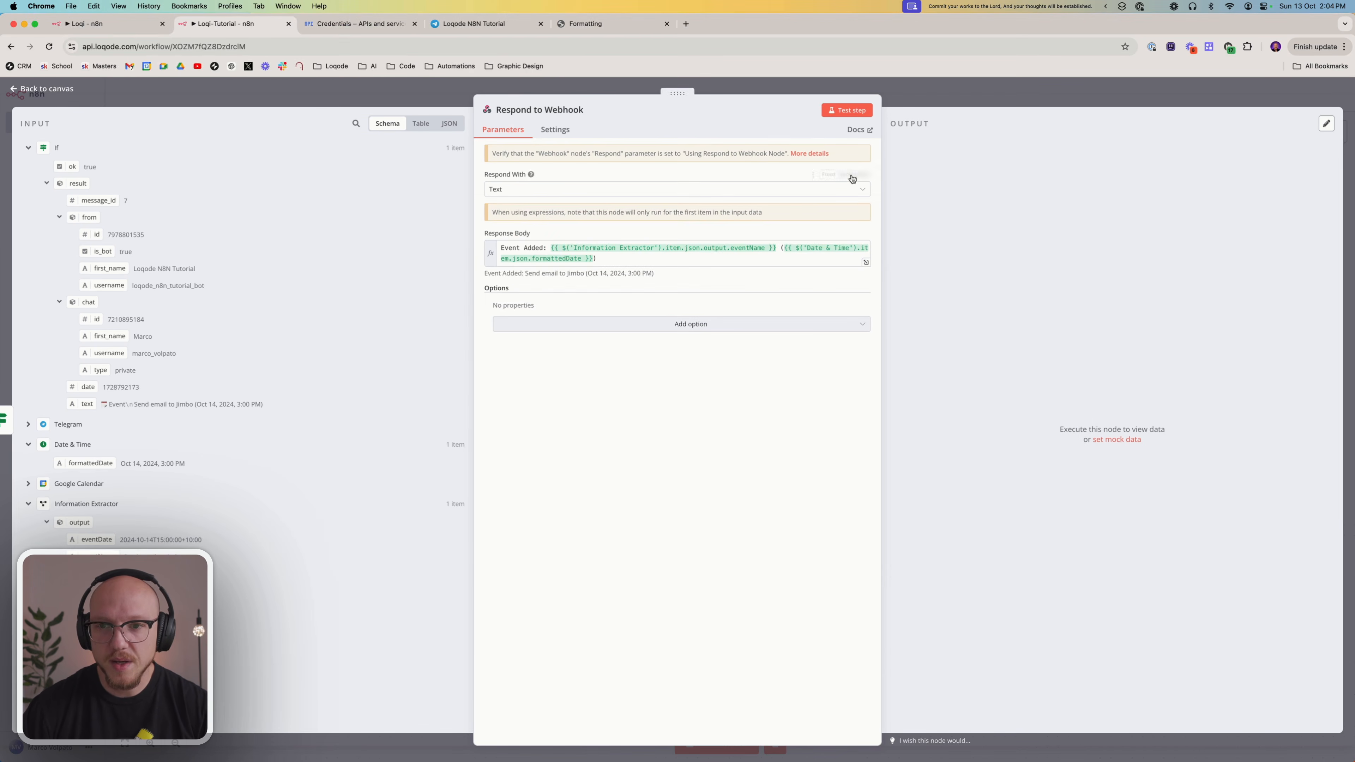
click(934, 92)
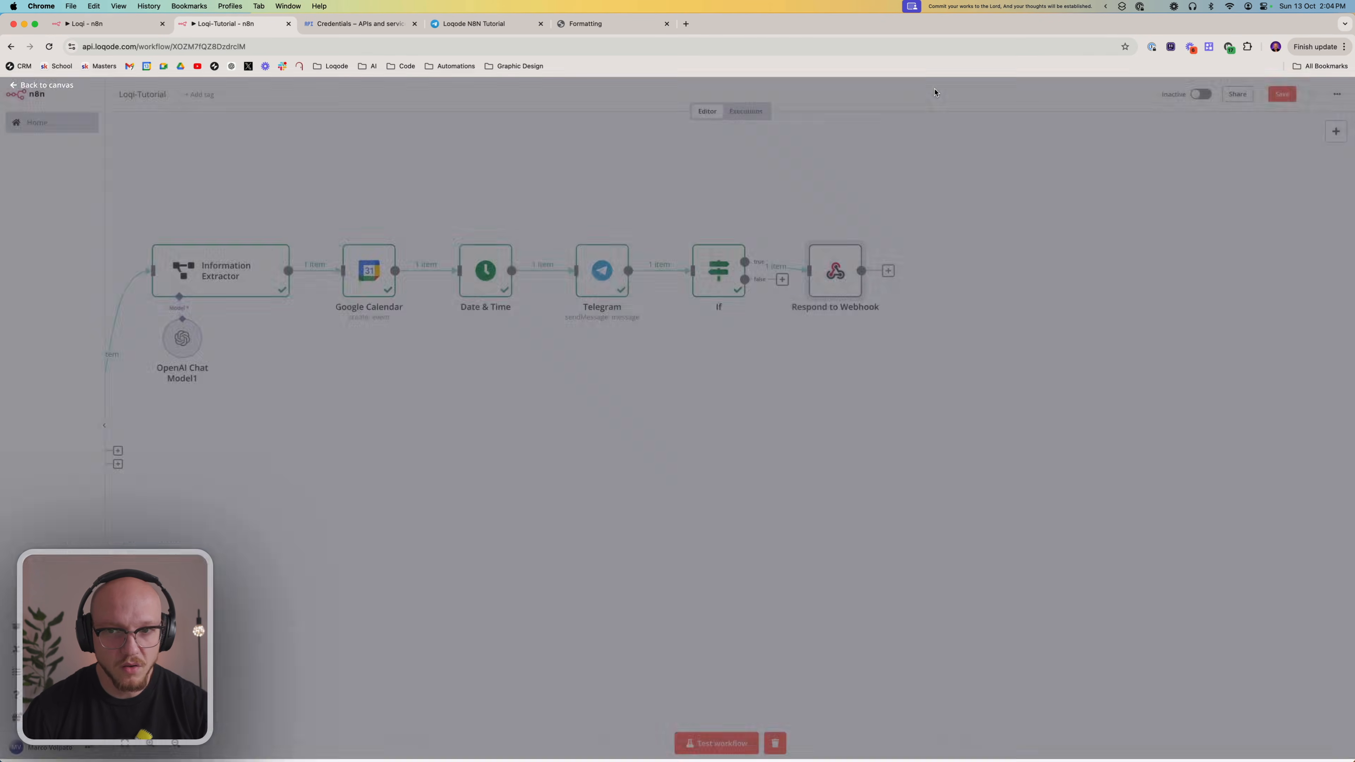
scroll(640, 437, left, 10)
scroll(640, 437, left, 5)
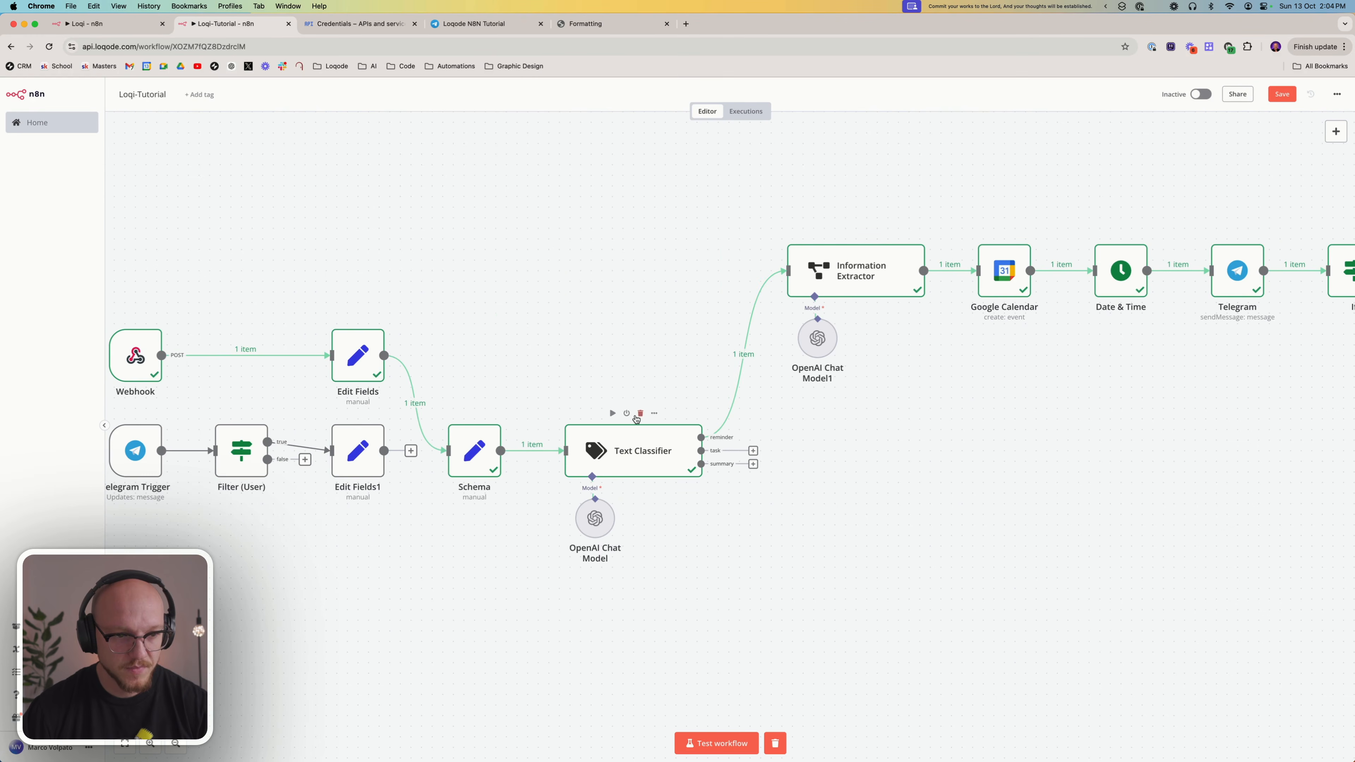
scroll(656, 376, right, 4)
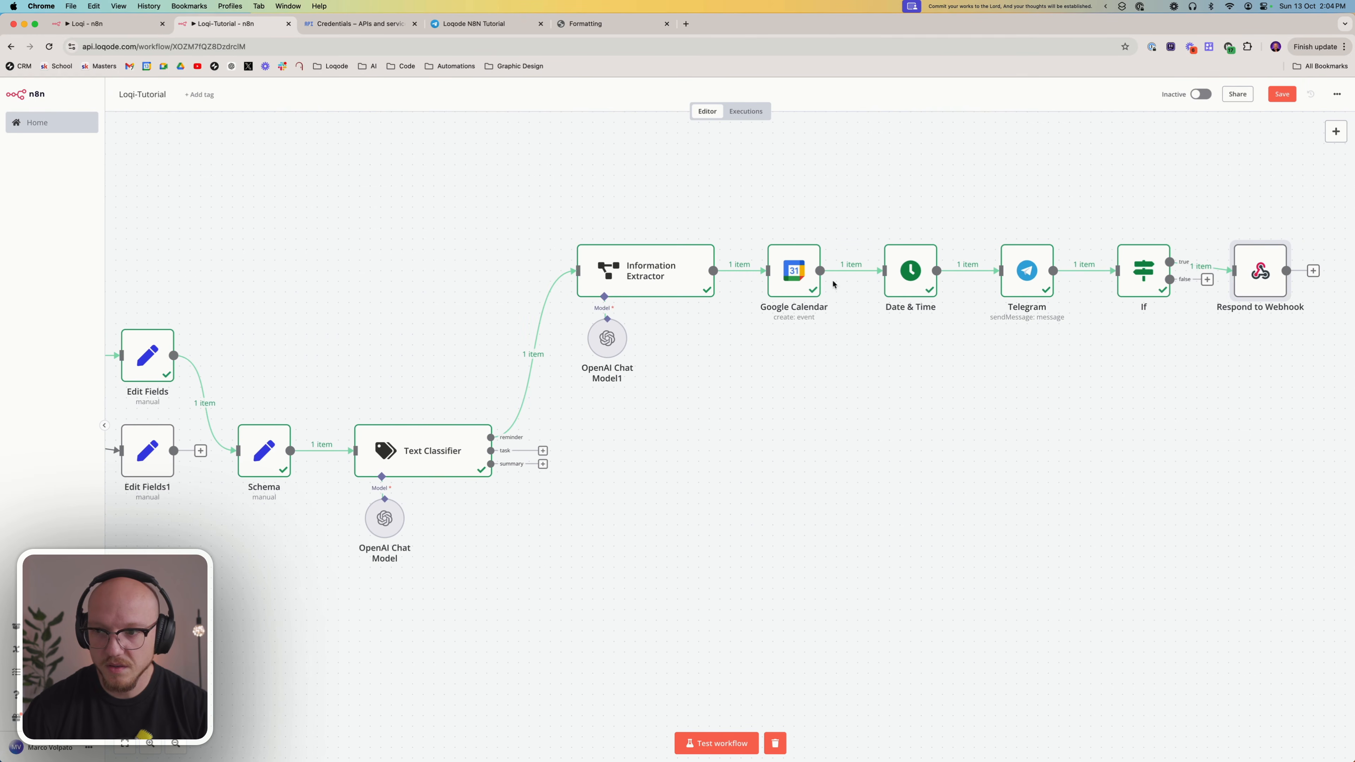
scroll(618, 510, left, 4)
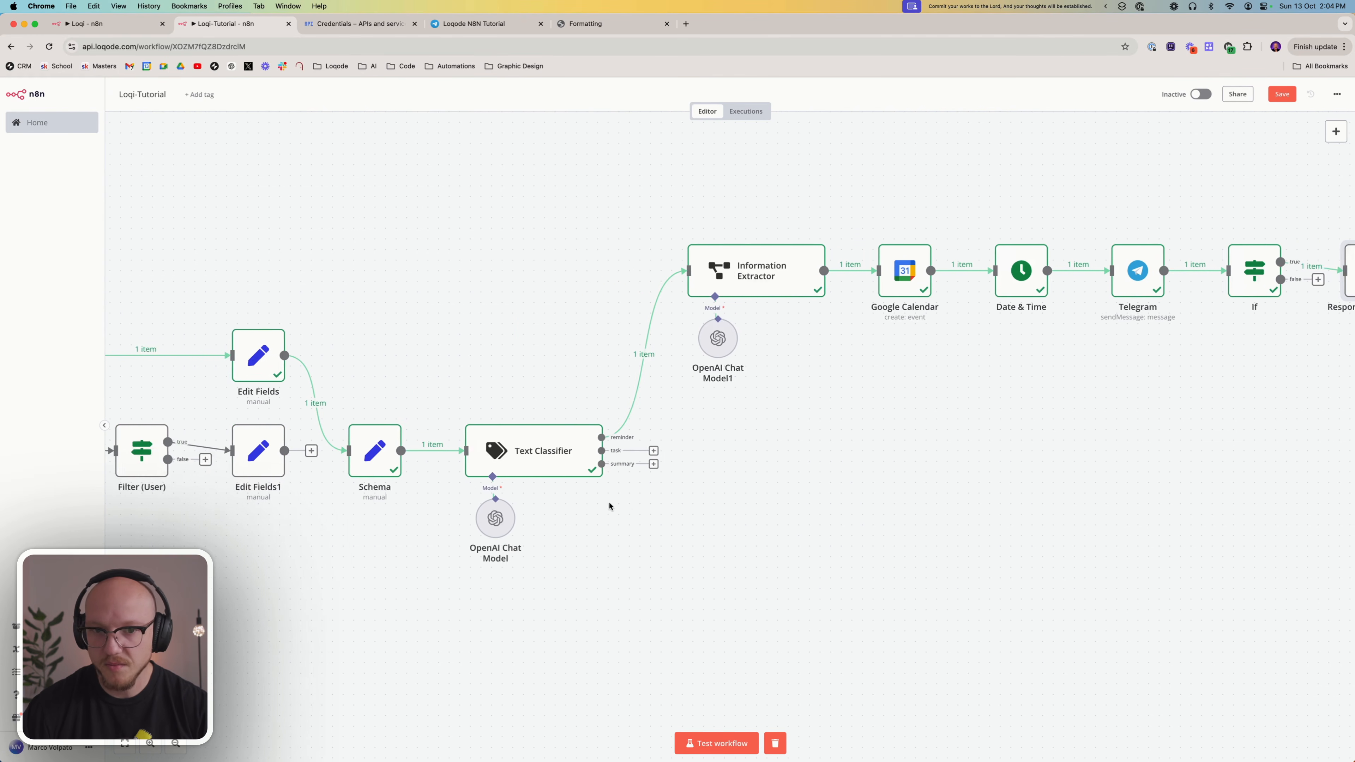
click(716, 742)
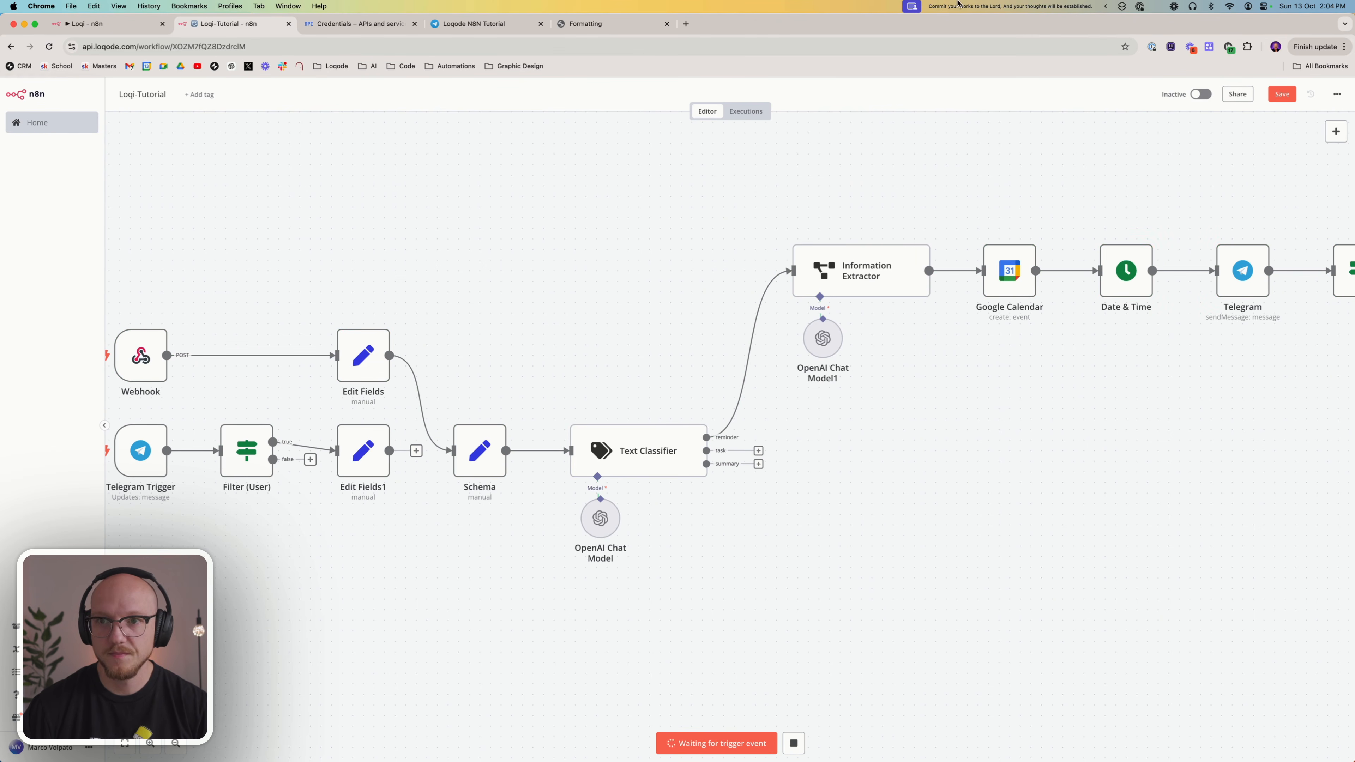
click(1122, 9)
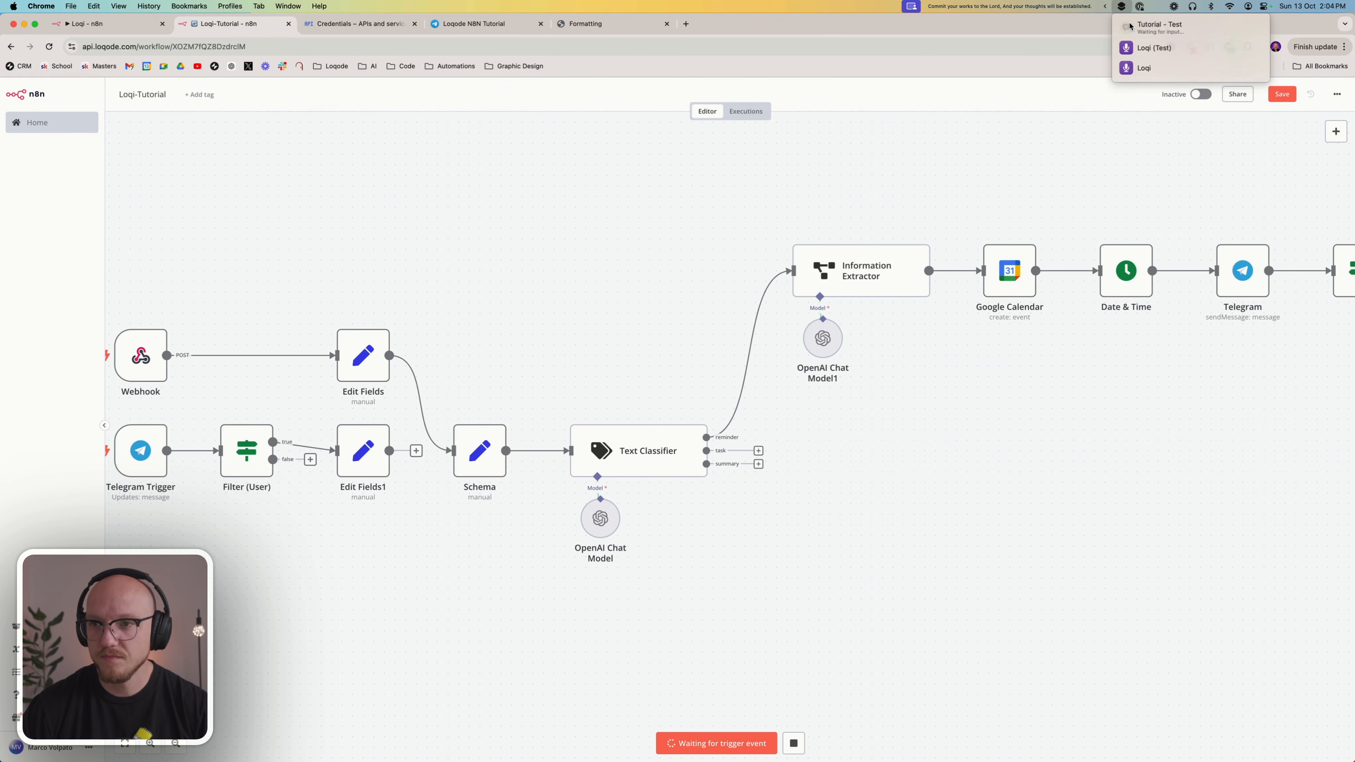
click(1126, 25)
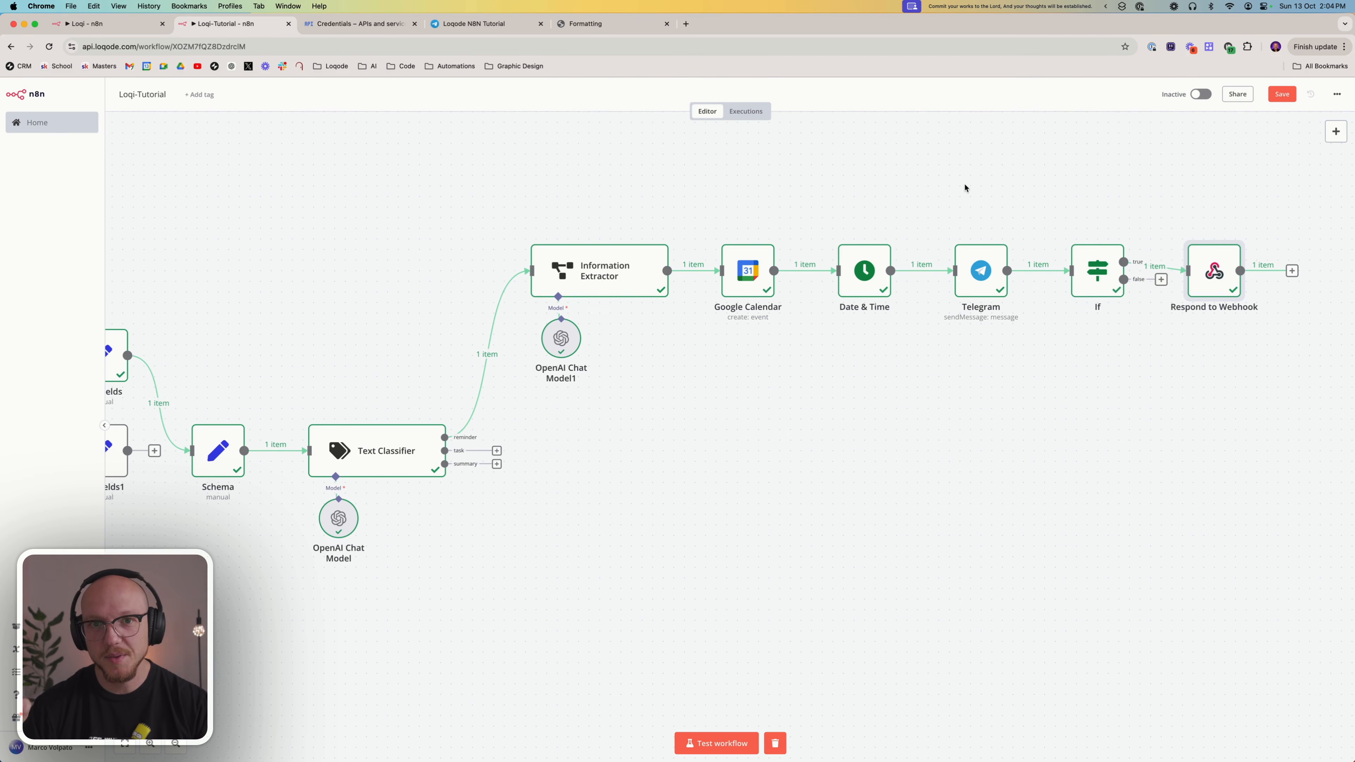
Check the newest event message and its date in the Loqode N8N Tutorial chat on Telegram
click(488, 27)
click(632, 658)
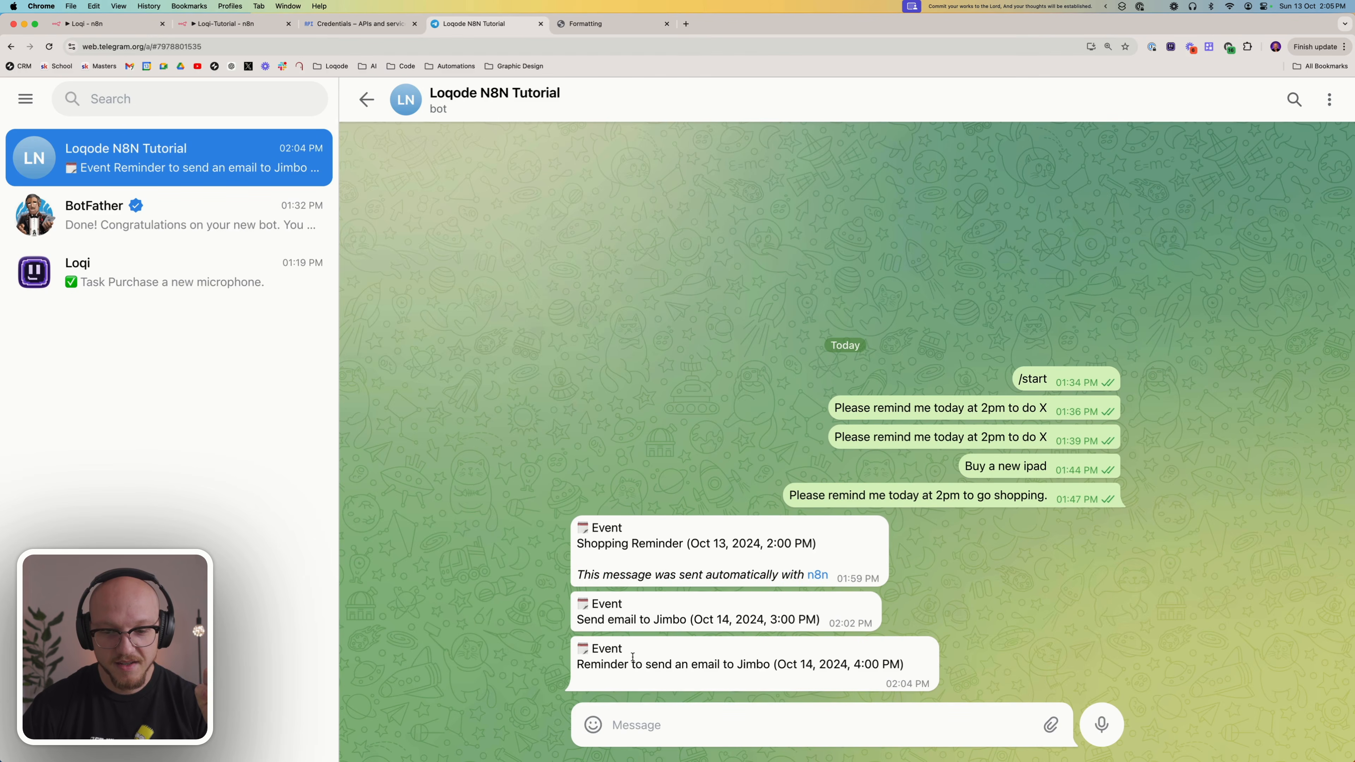
drag(909, 666, 567, 650)
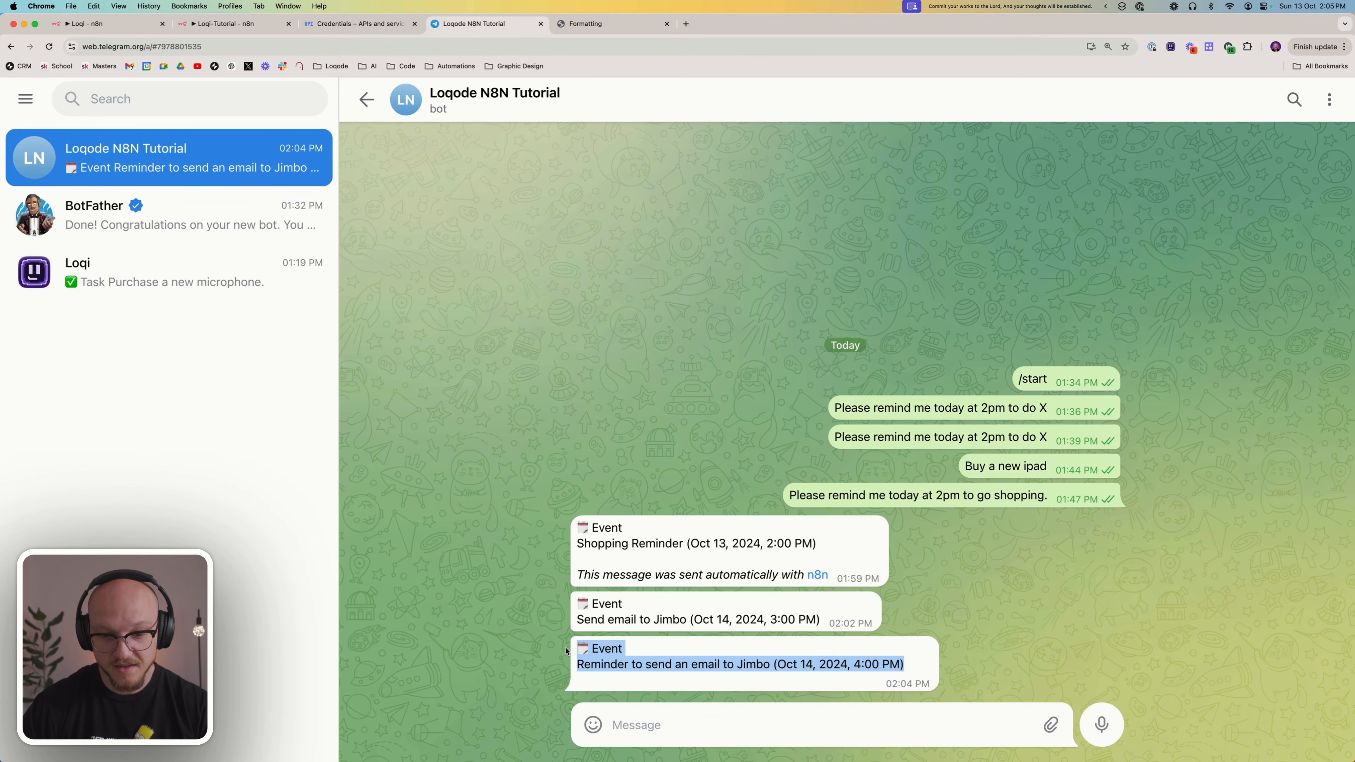
click(621, 659)
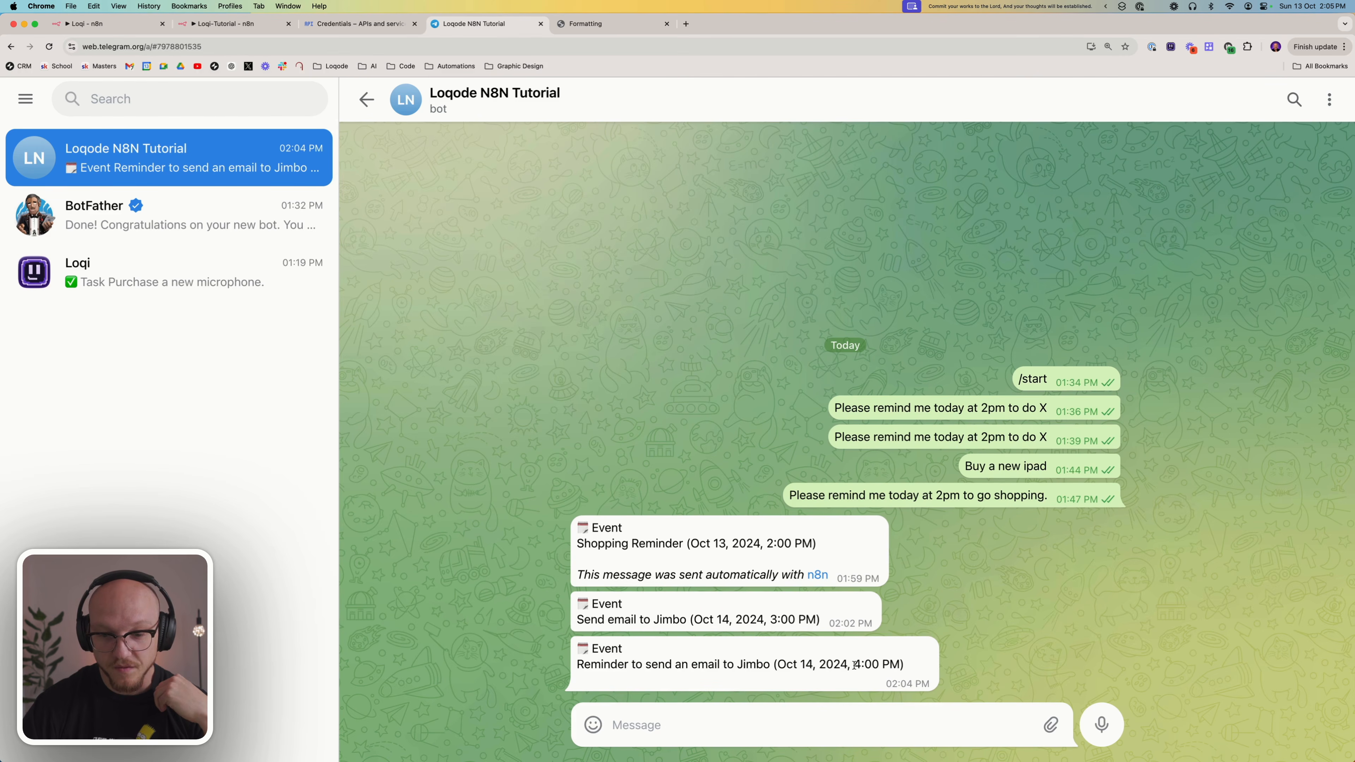
double_click(801, 662)
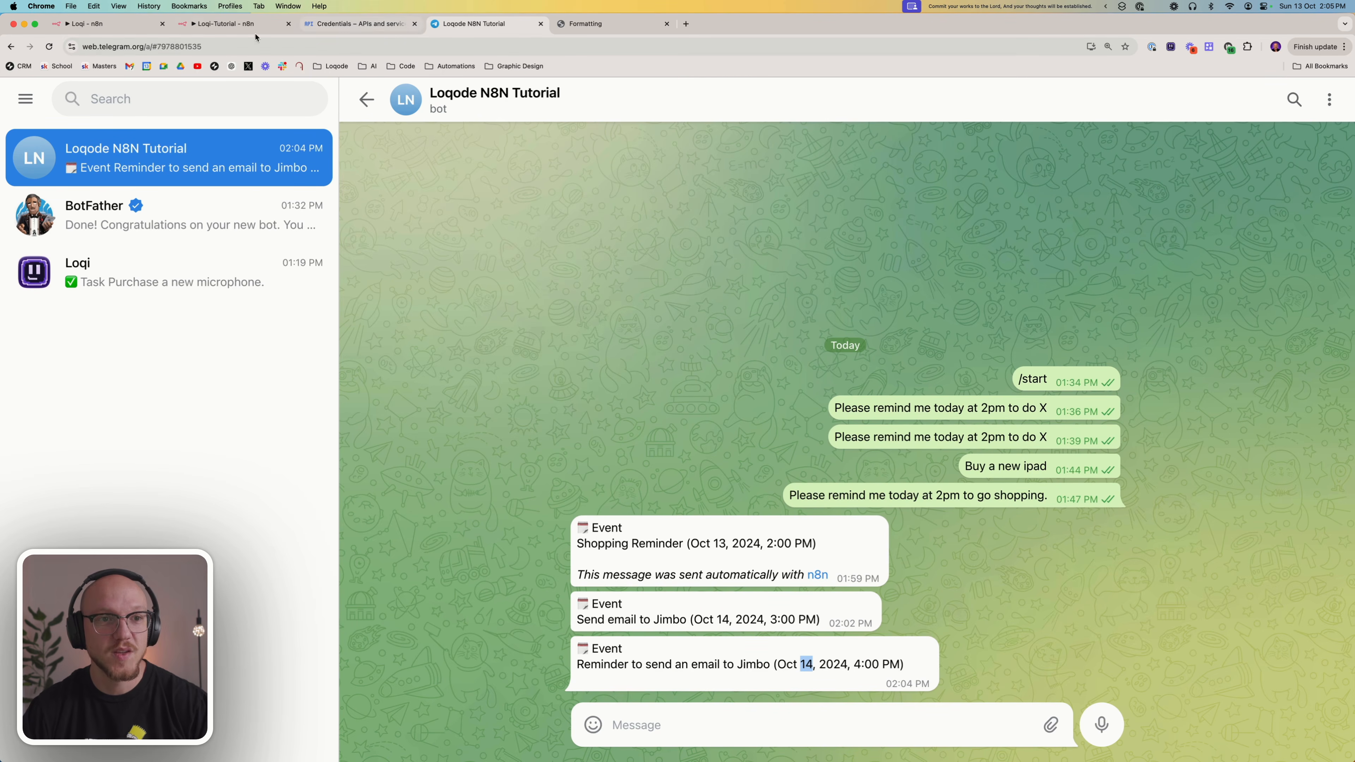
Review the Loqi-Tutorial workflow's task branch, then copy the Extract (Task) node from the finished Loqi workflow
click(216, 33)
scroll(872, 407, right, 5)
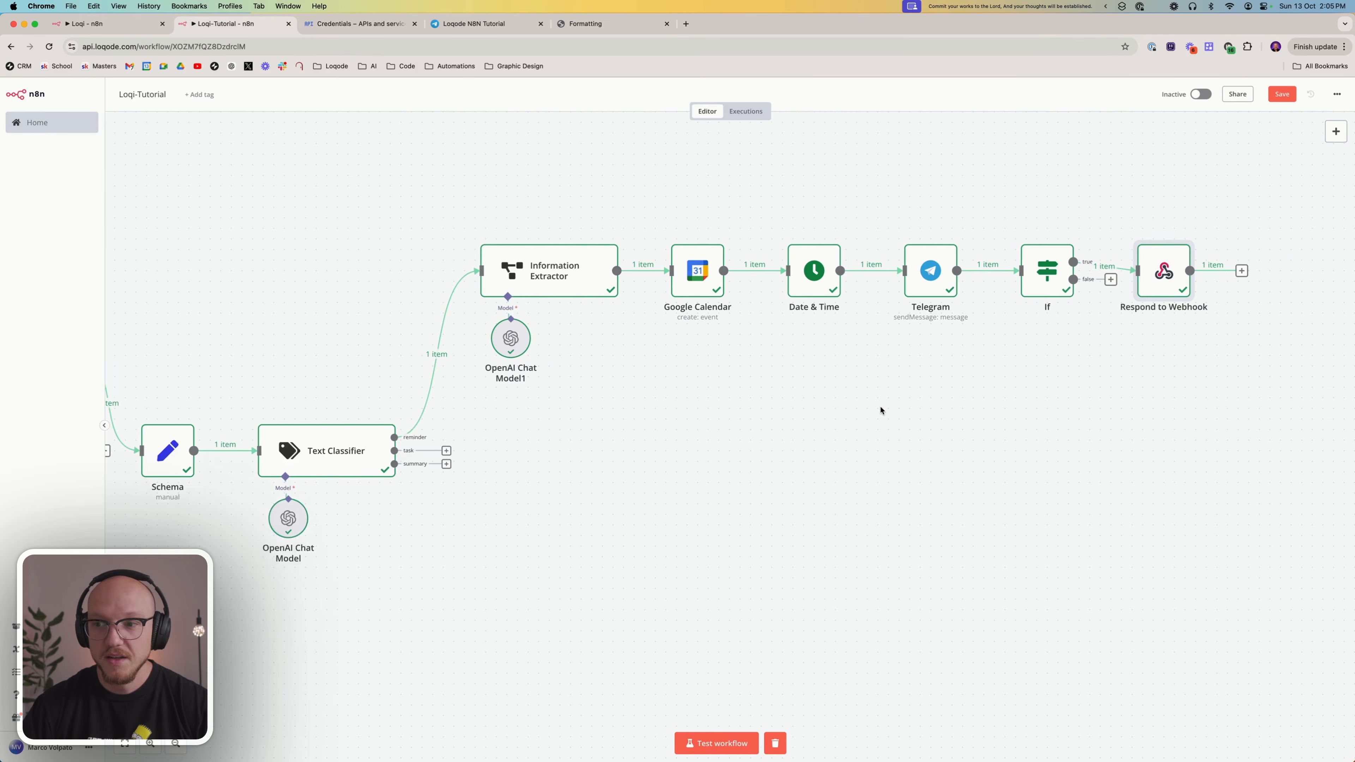
scroll(825, 370, left, 10)
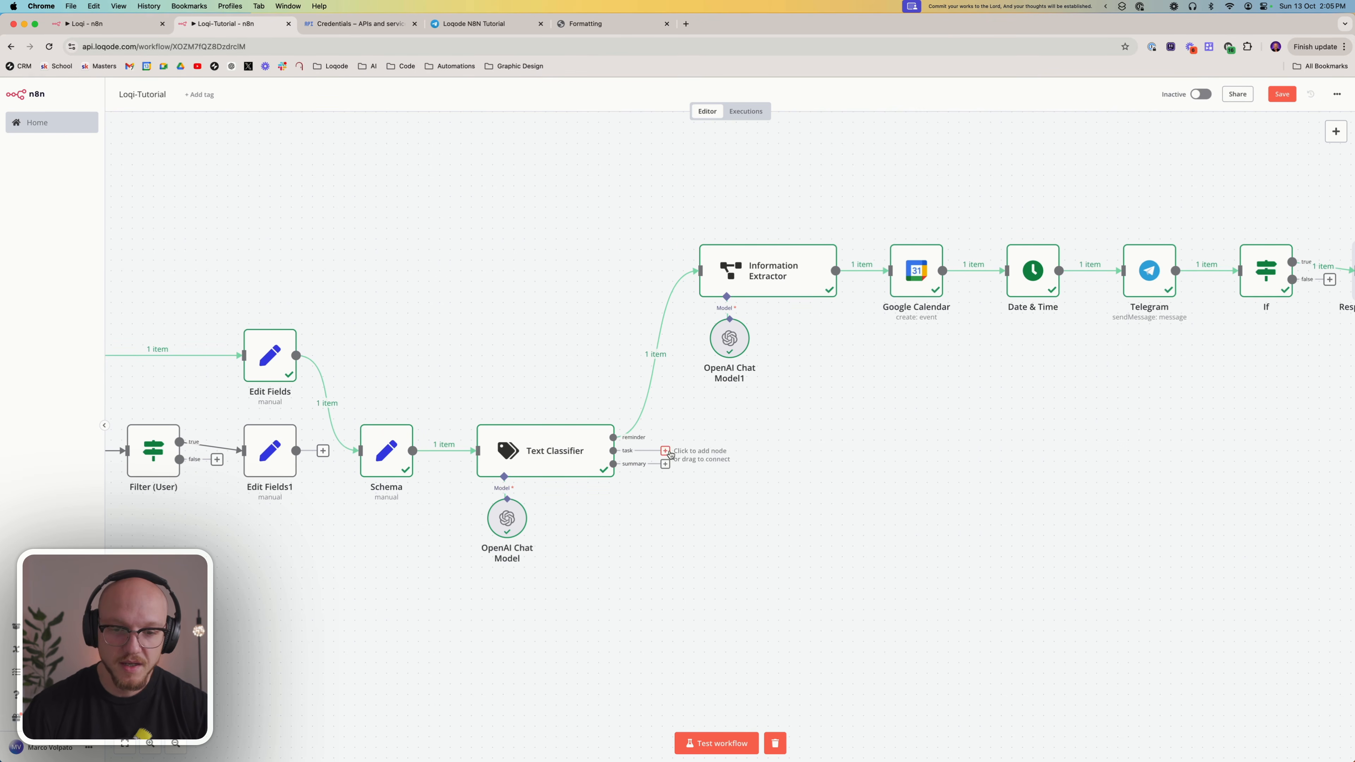
click(80, 24)
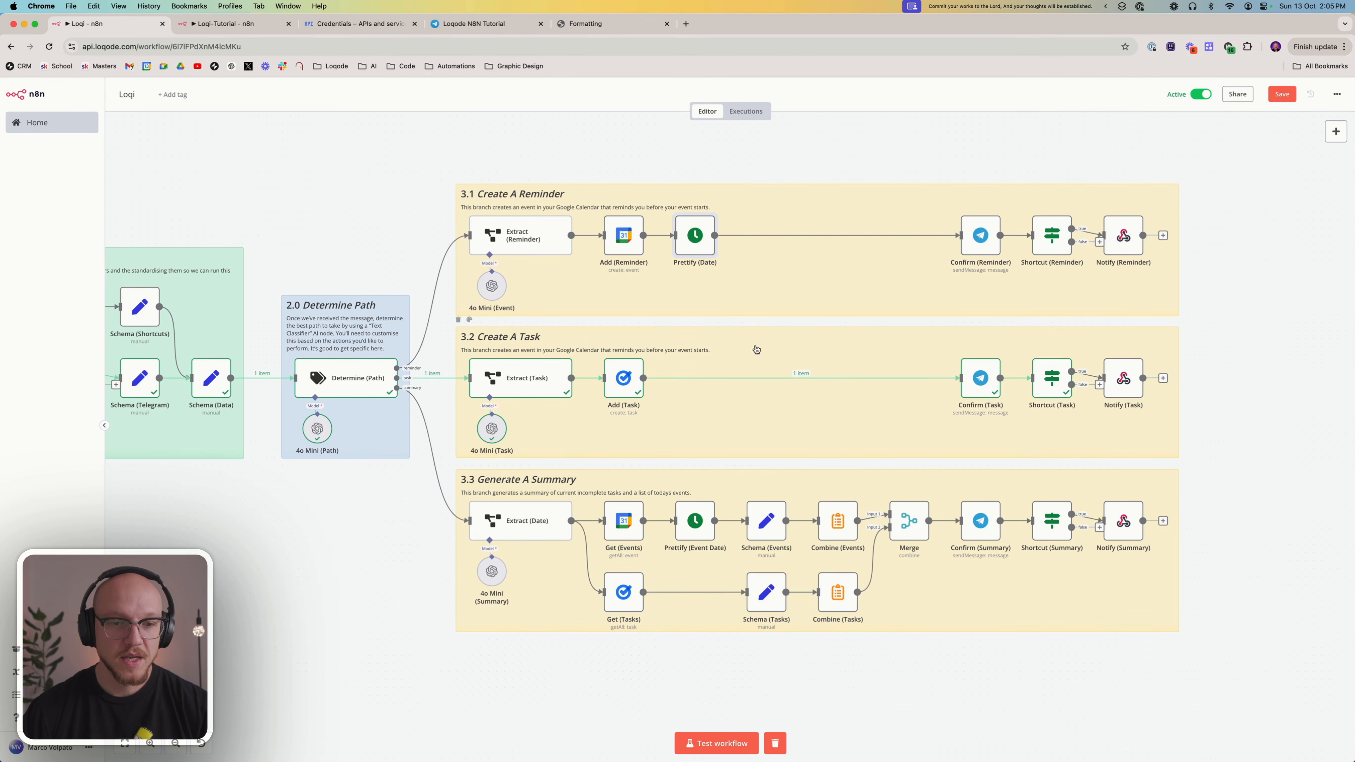
scroll(707, 350, left, 5)
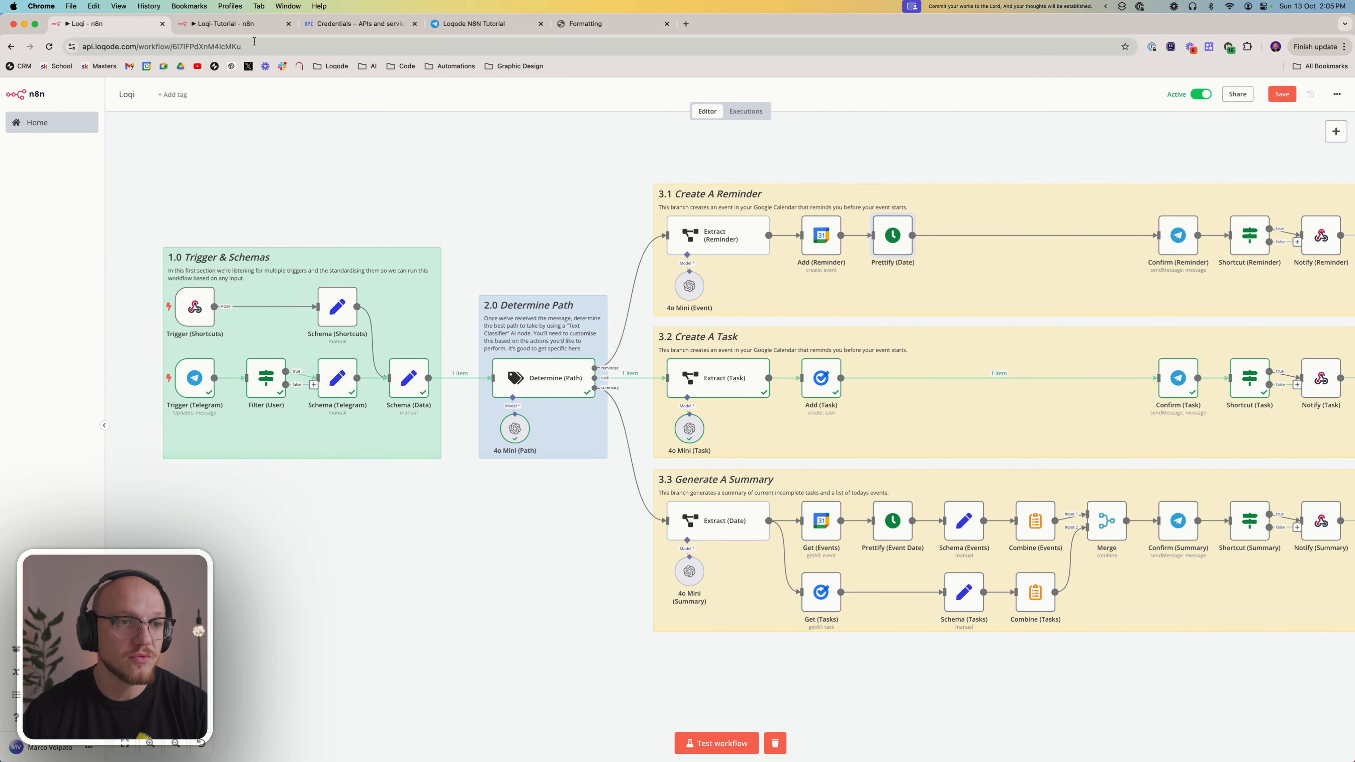
right_click(699, 379)
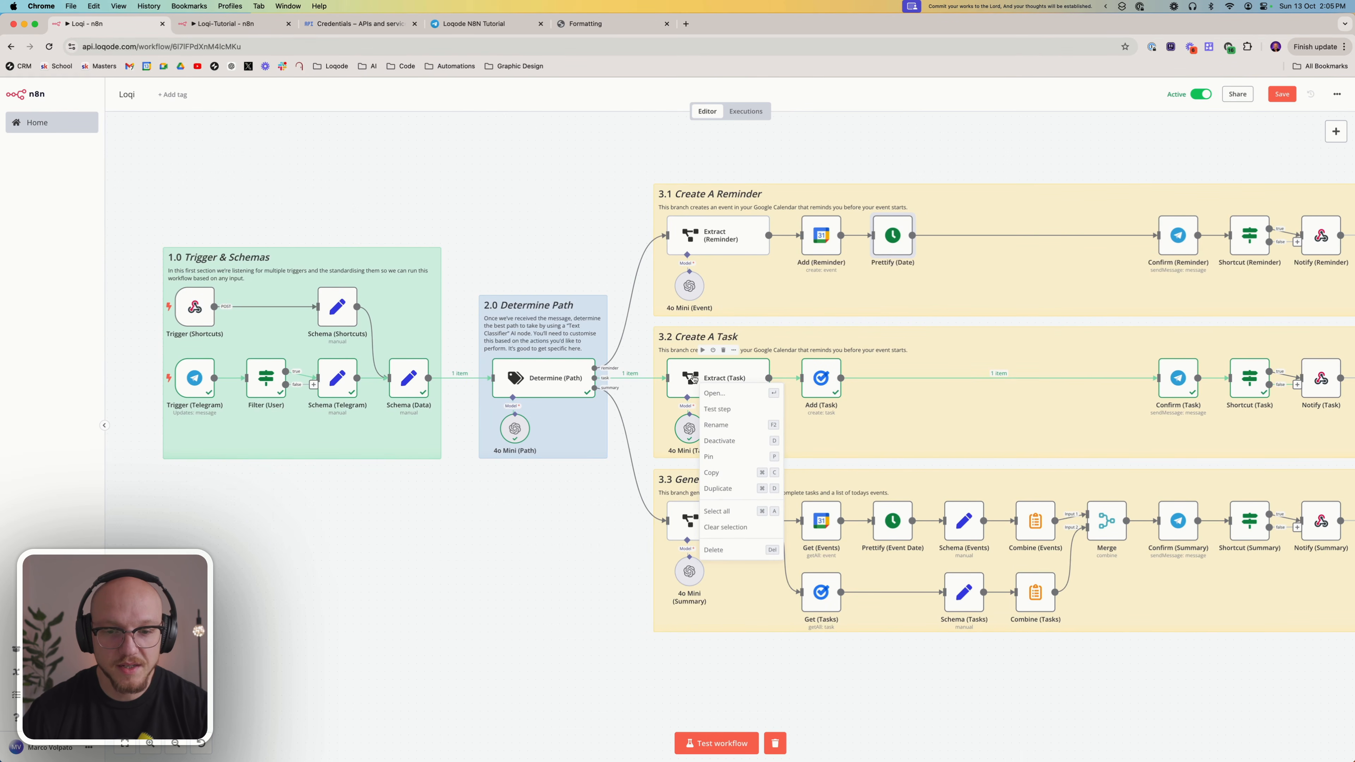
click(713, 473)
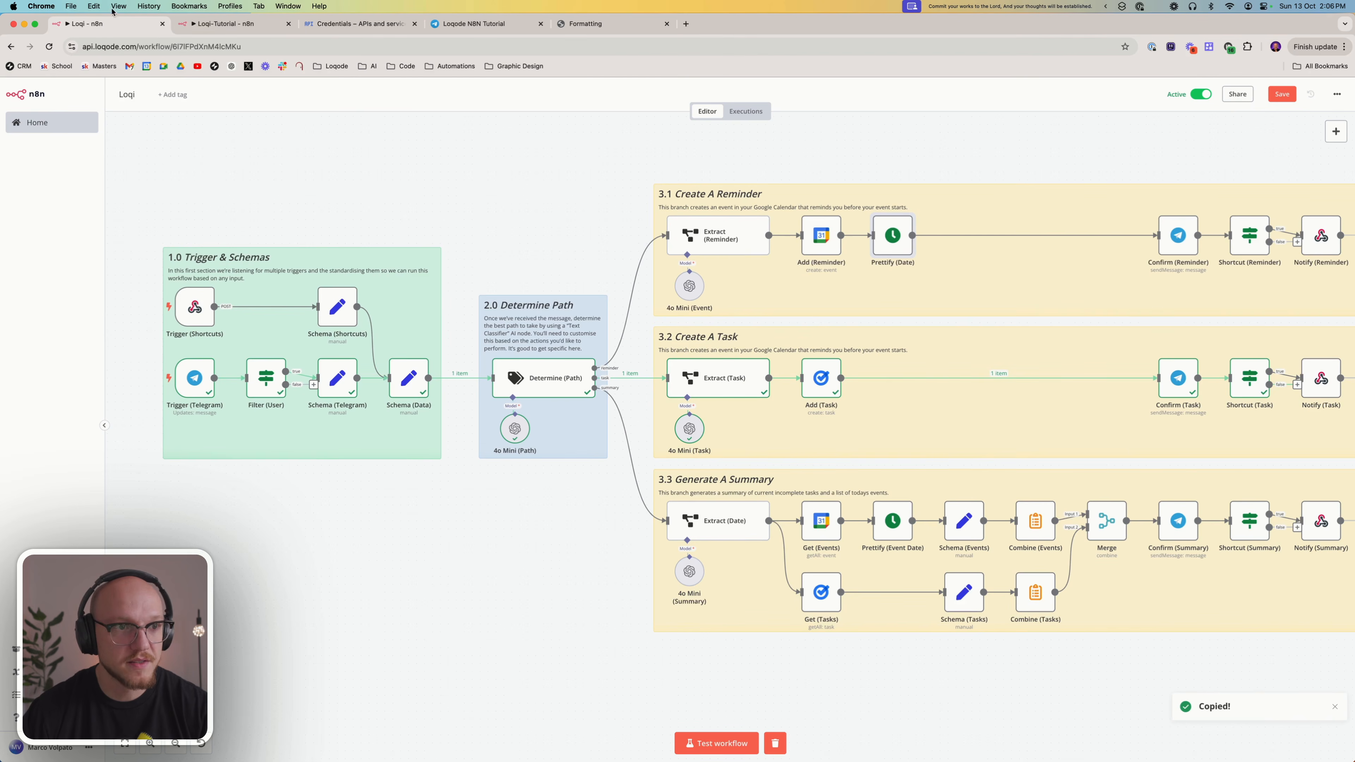
Paste the copied Extract (Task) node into the Loqi-Tutorial workflow and place it level with the Text Classifier, below the Information Extractor
click(217, 28)
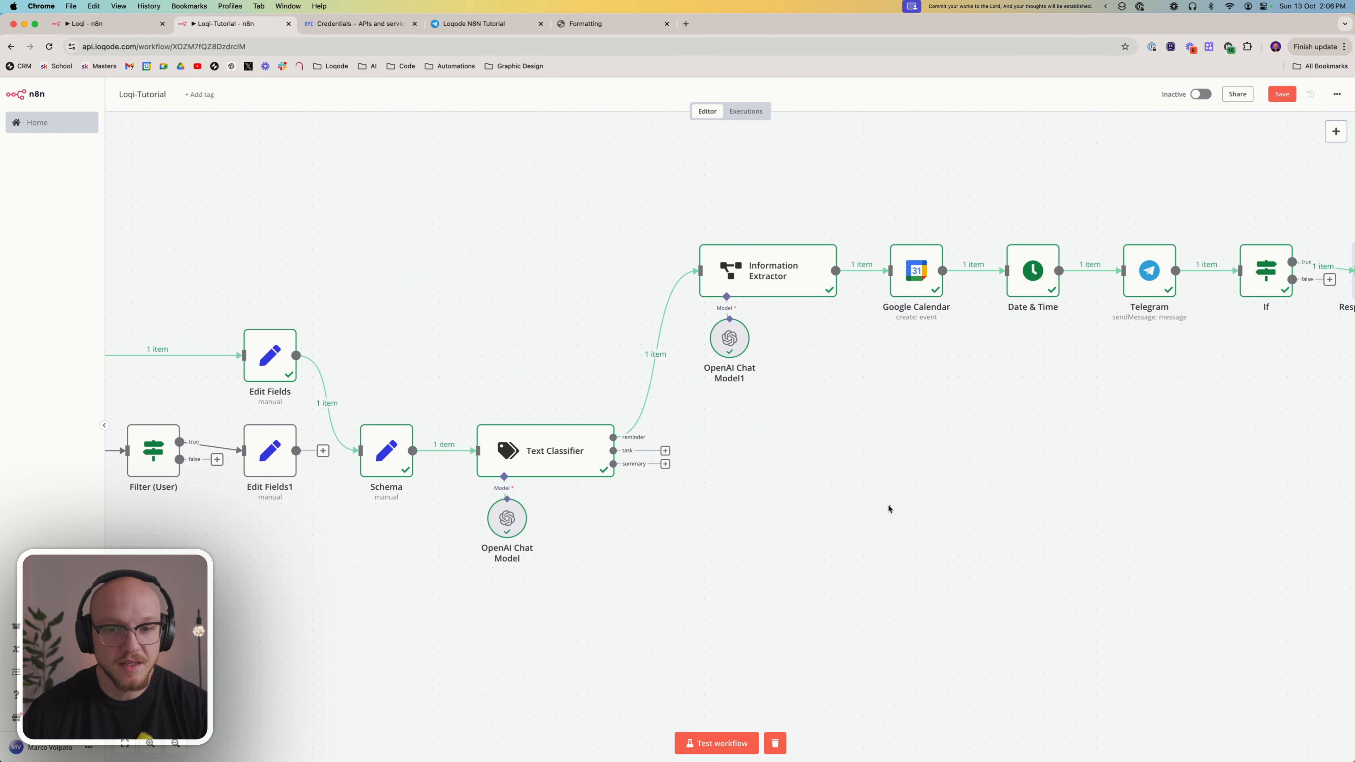
key(super+v)
drag(936, 544, 766, 449)
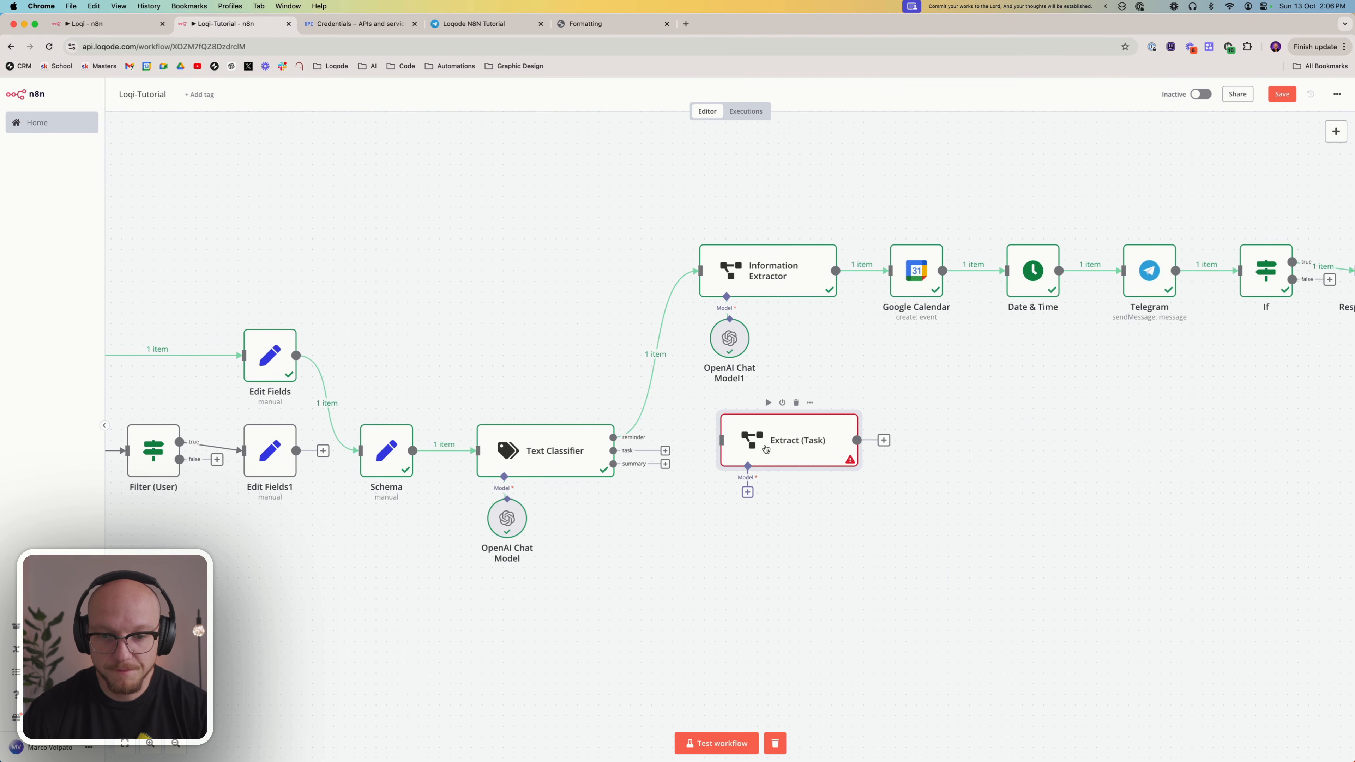
Attach an OpenAI Chat Model using gpt-4o-mini to the Extract (Task) node and align it beneath the node
click(737, 503)
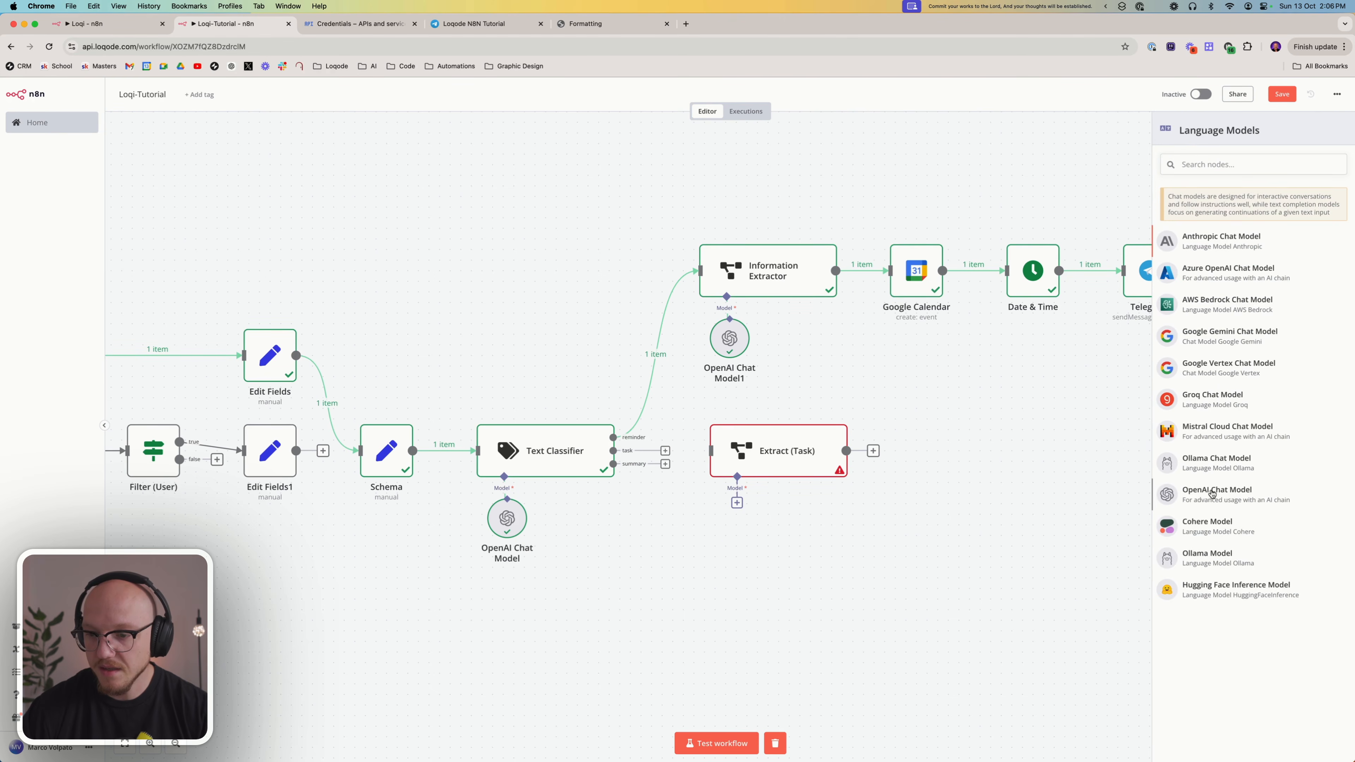
click(1212, 494)
click(572, 194)
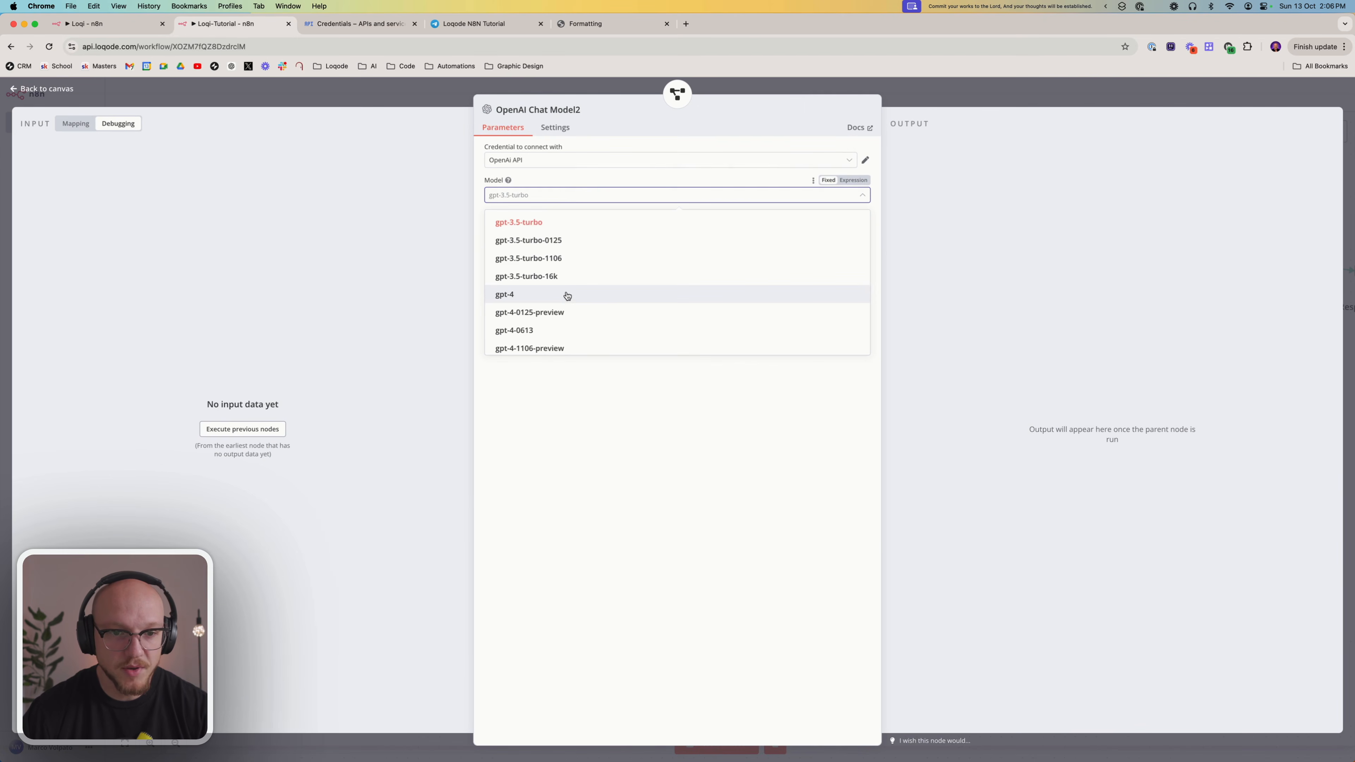
scroll(566, 295, down, 5)
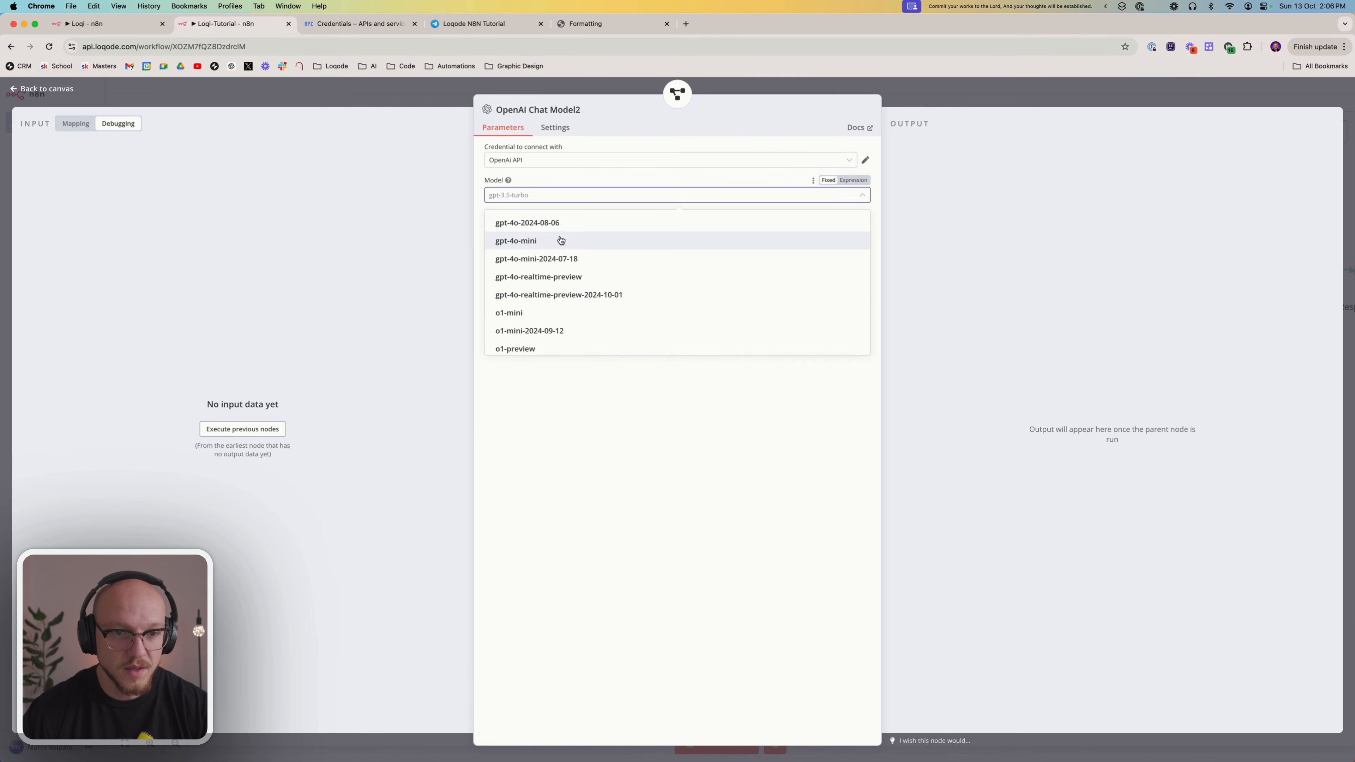
click(561, 240)
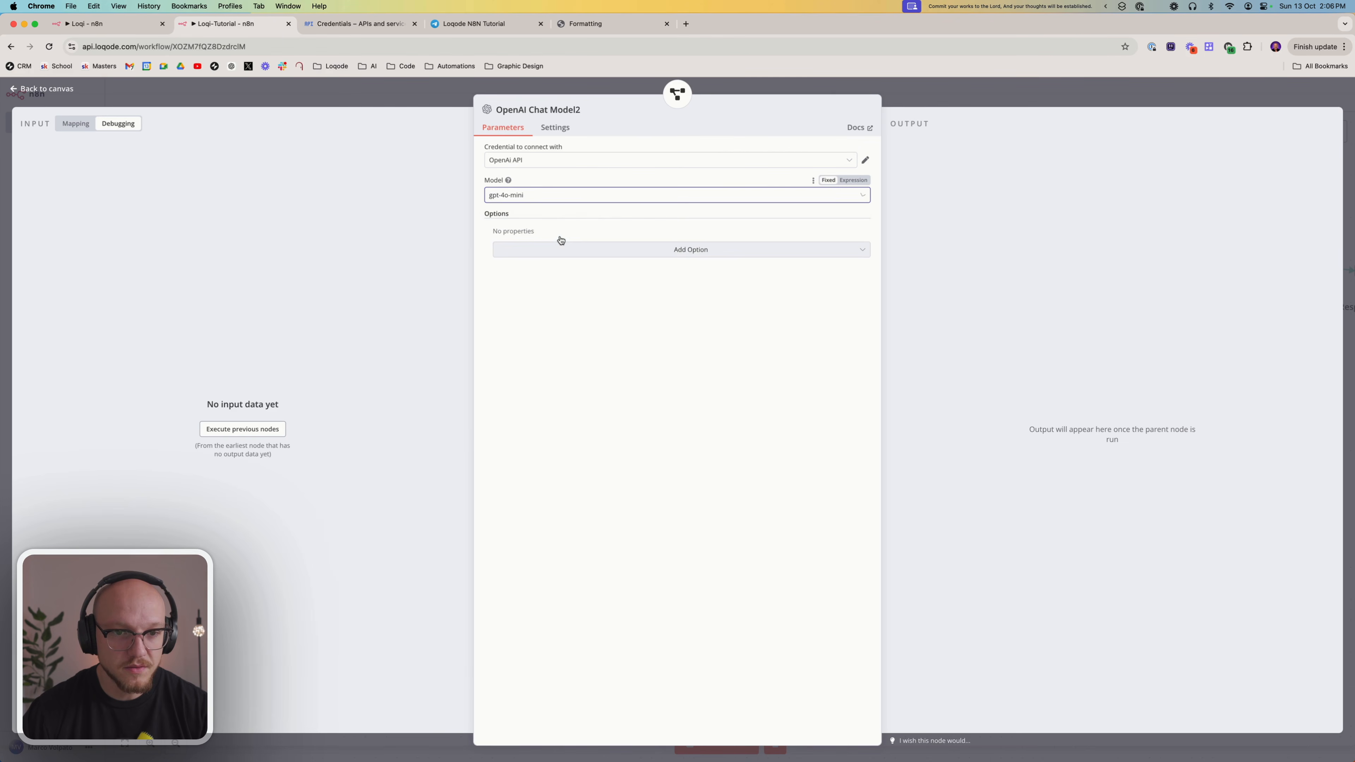
click(932, 87)
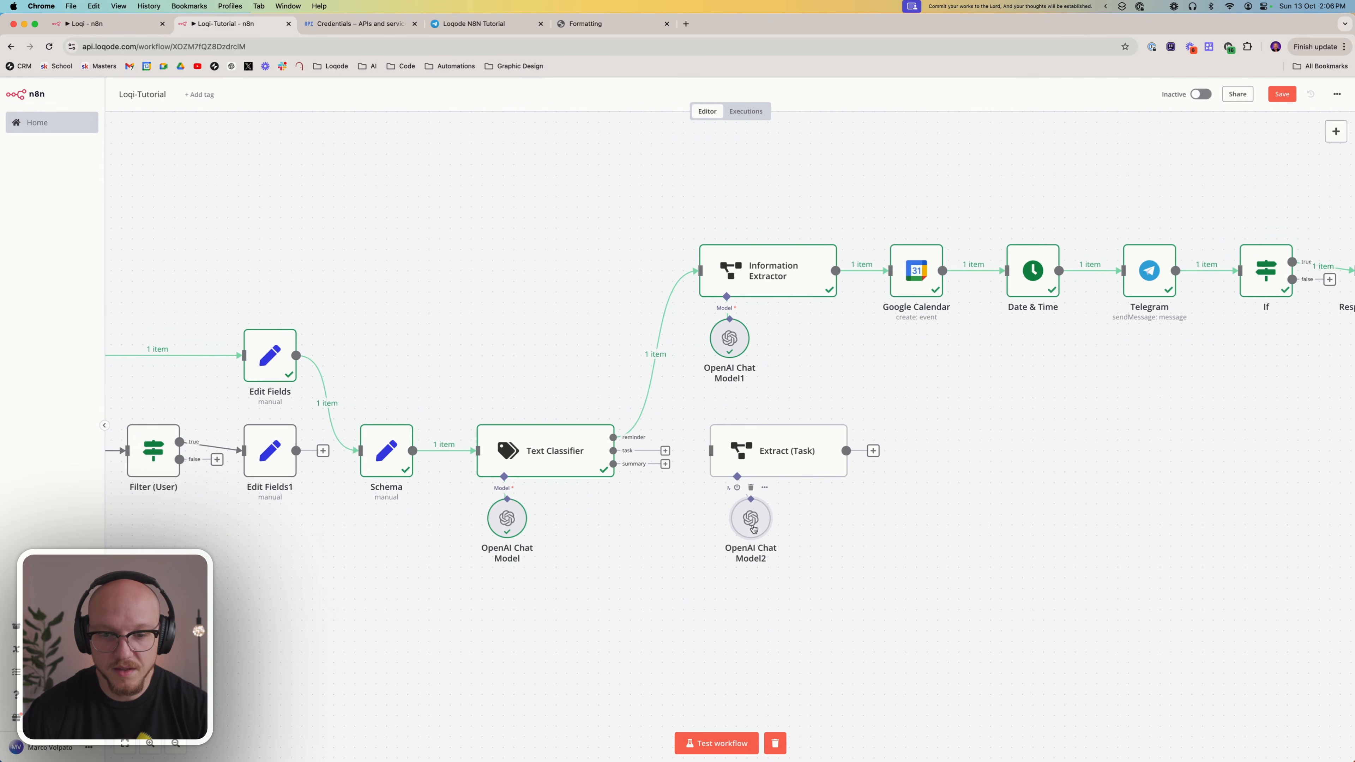
drag(752, 528, 742, 528)
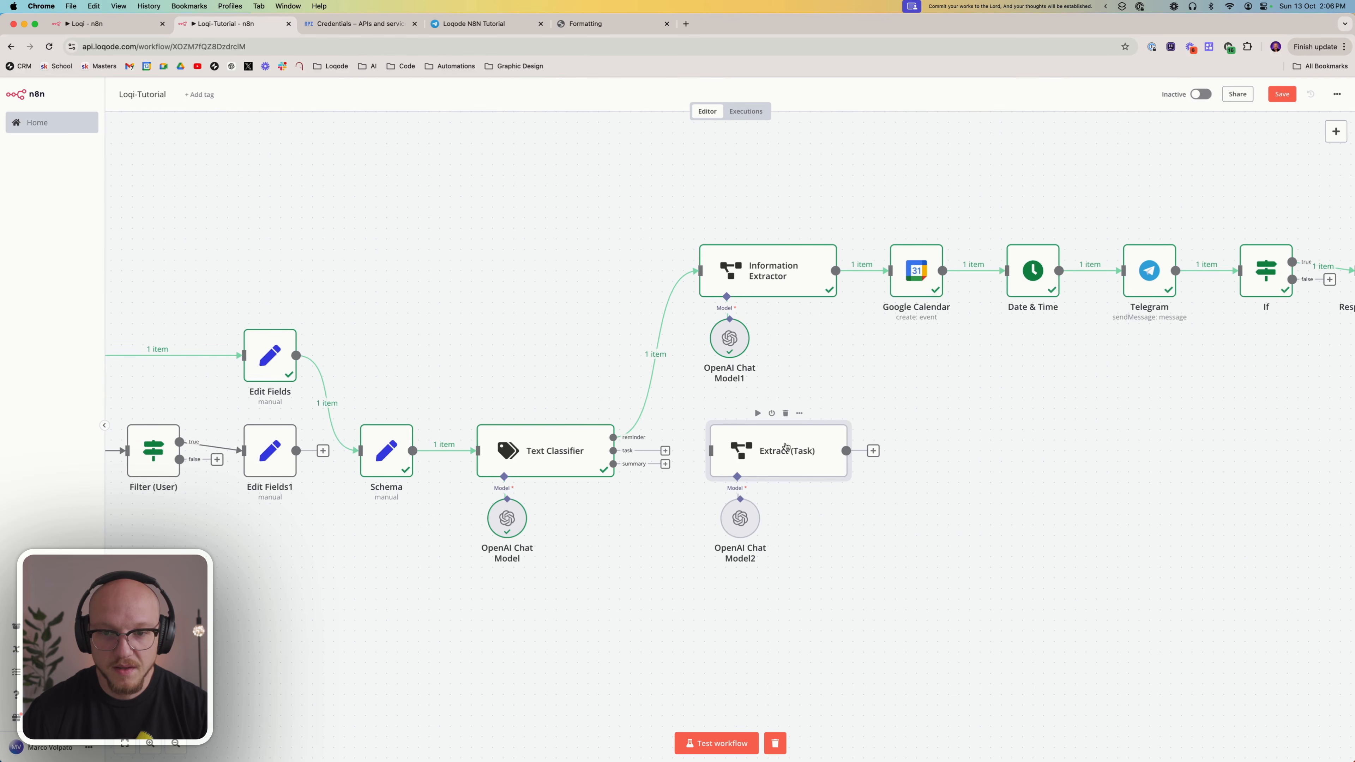
Delete the Schema (Data) message expression from the Extract (Task) prompt and review the node's task attribute and description
double_click(766, 460)
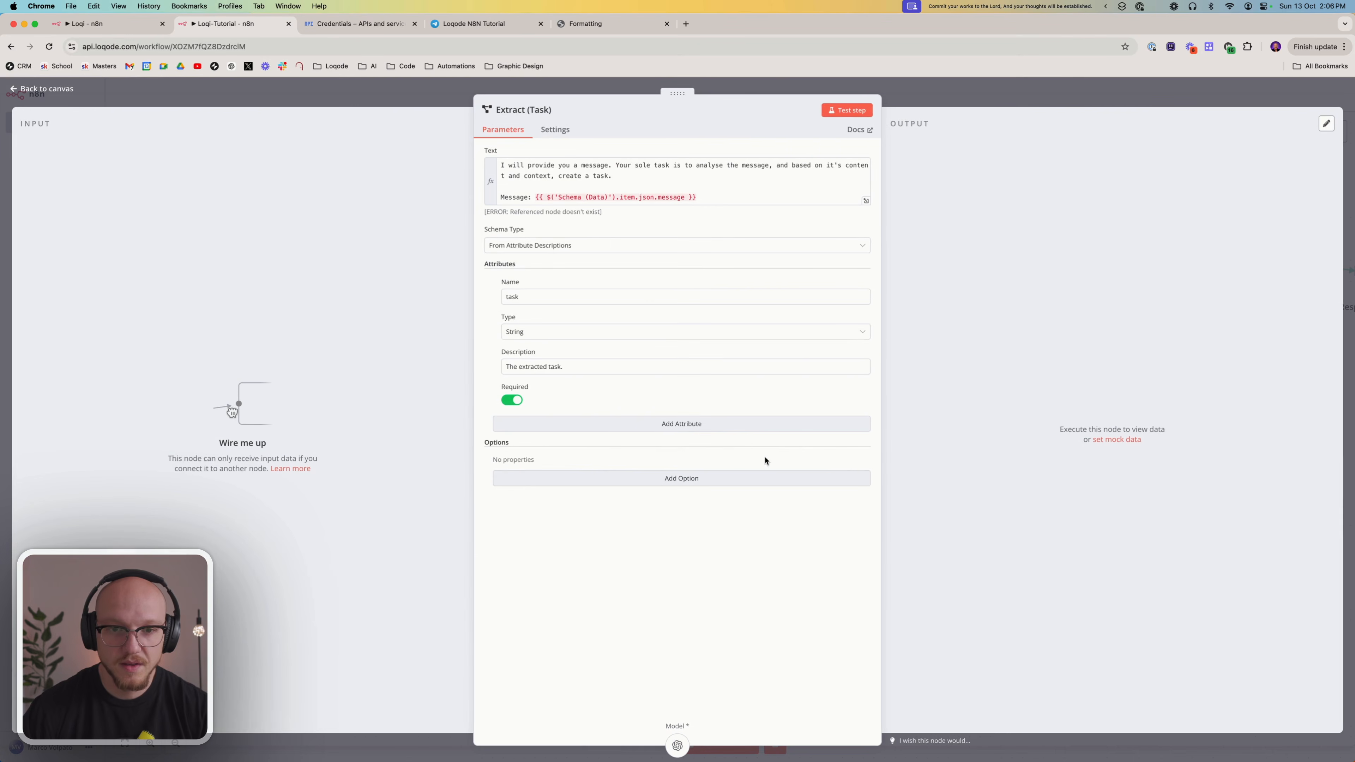
click(631, 171)
drag(629, 175, 492, 167)
click(503, 165)
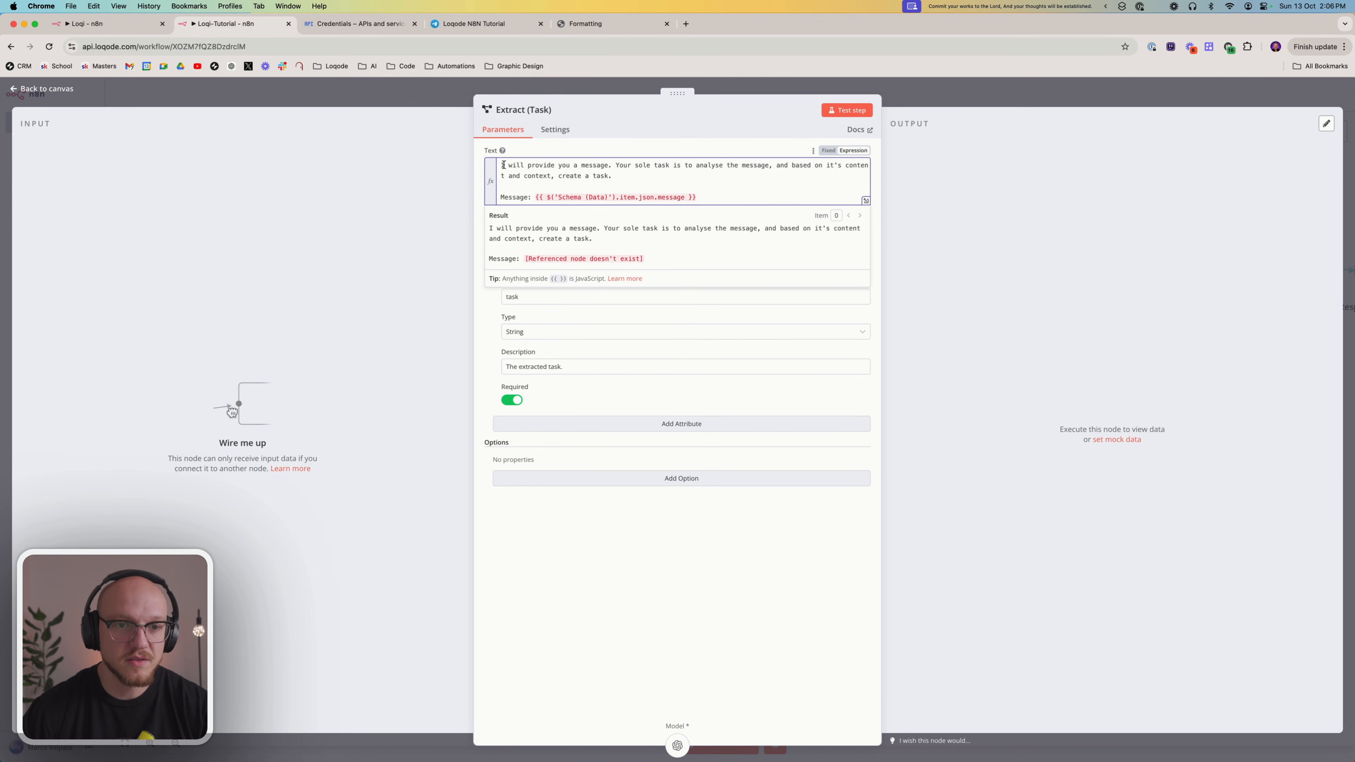
drag(501, 165, 535, 198)
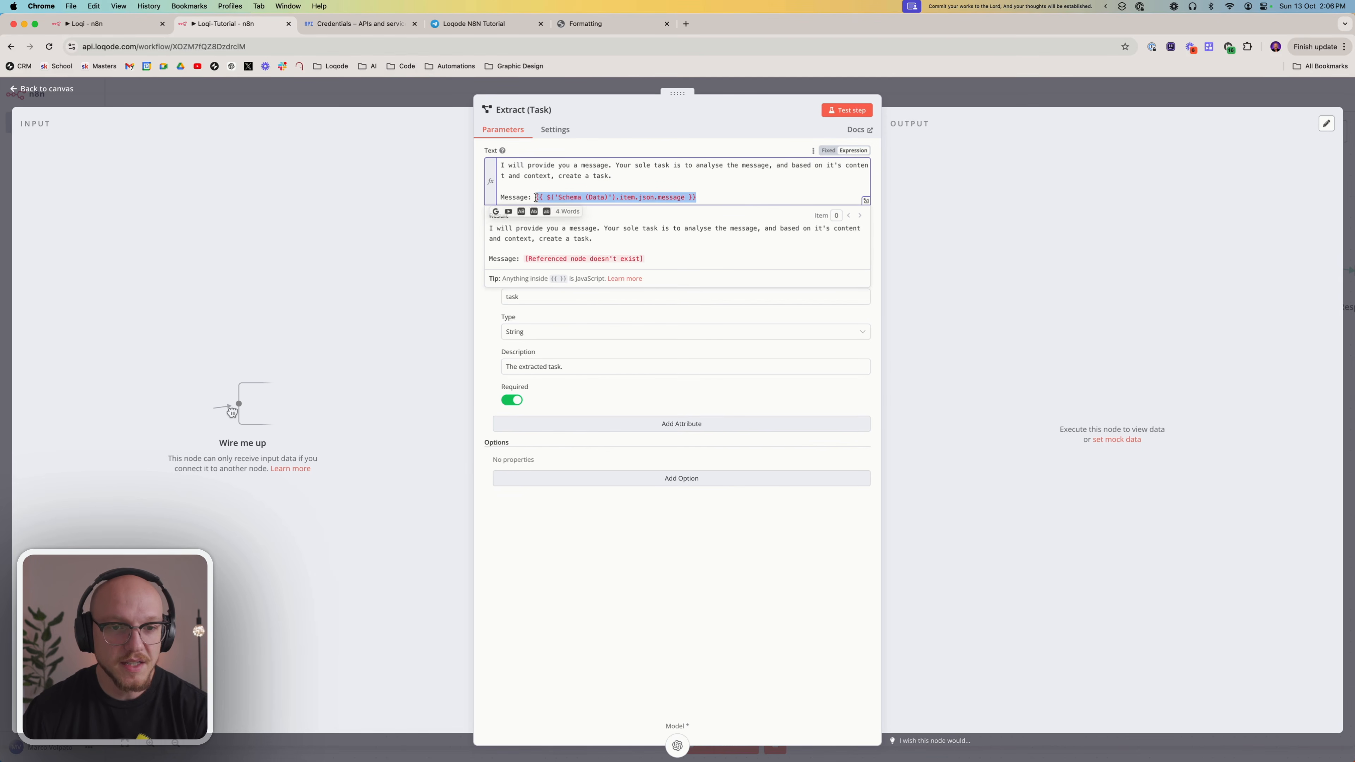
key(BackSpace)
click(680, 633)
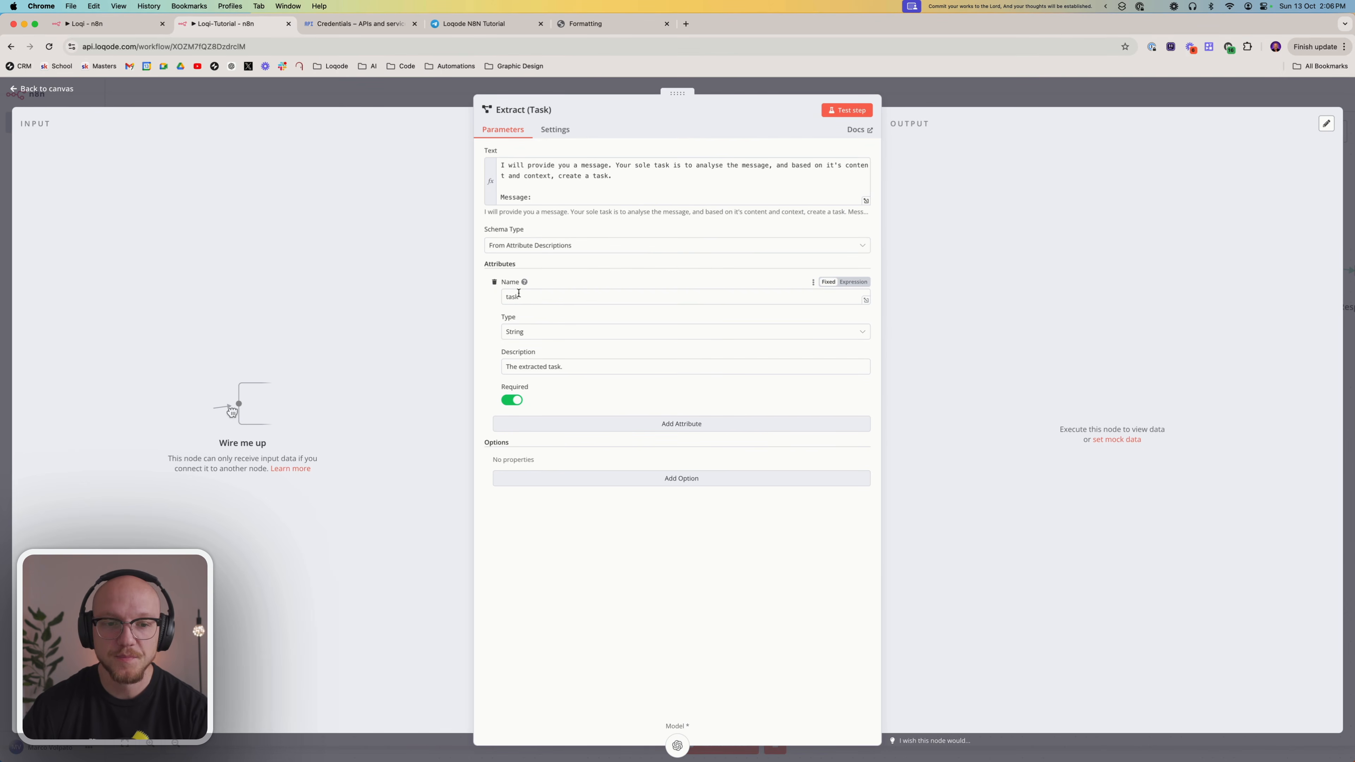
click(519, 295)
click(583, 370)
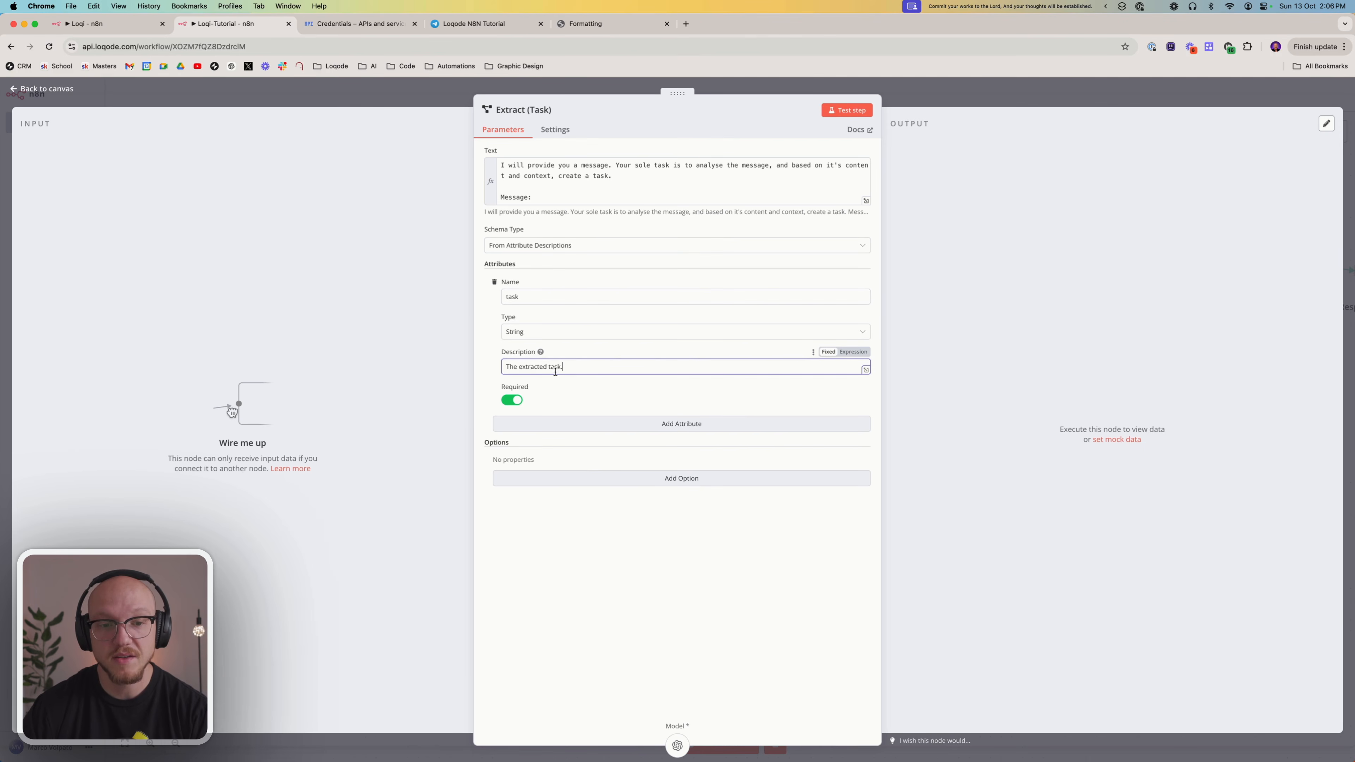
mouse_move(540, 352)
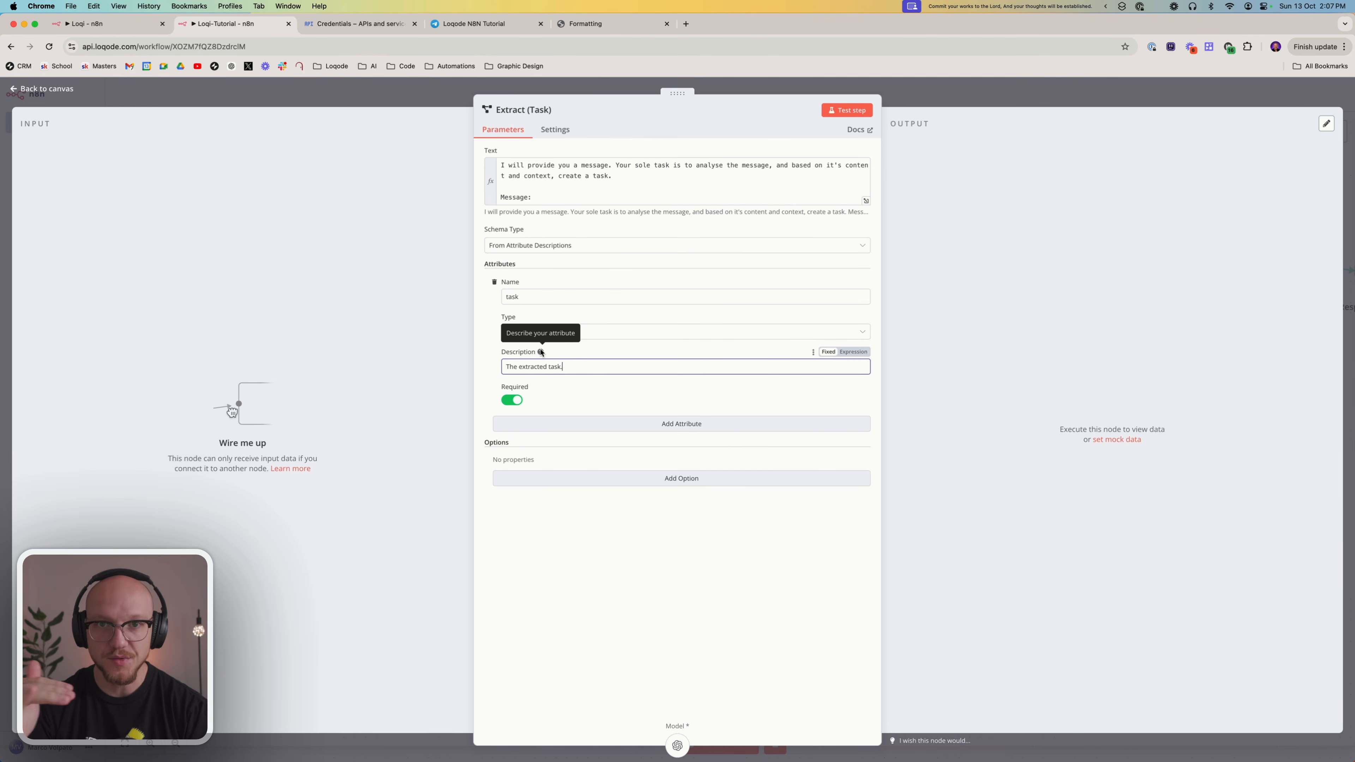
click(693, 554)
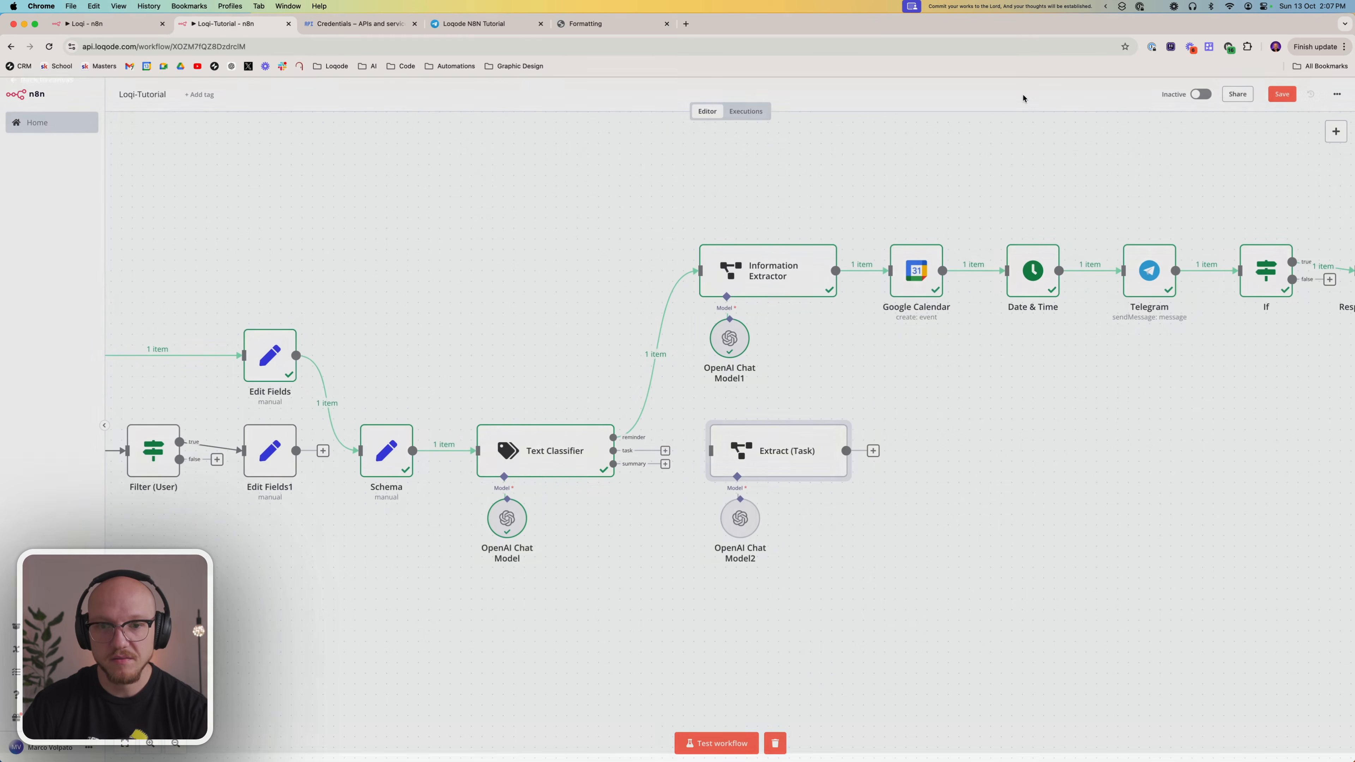
click(1021, 95)
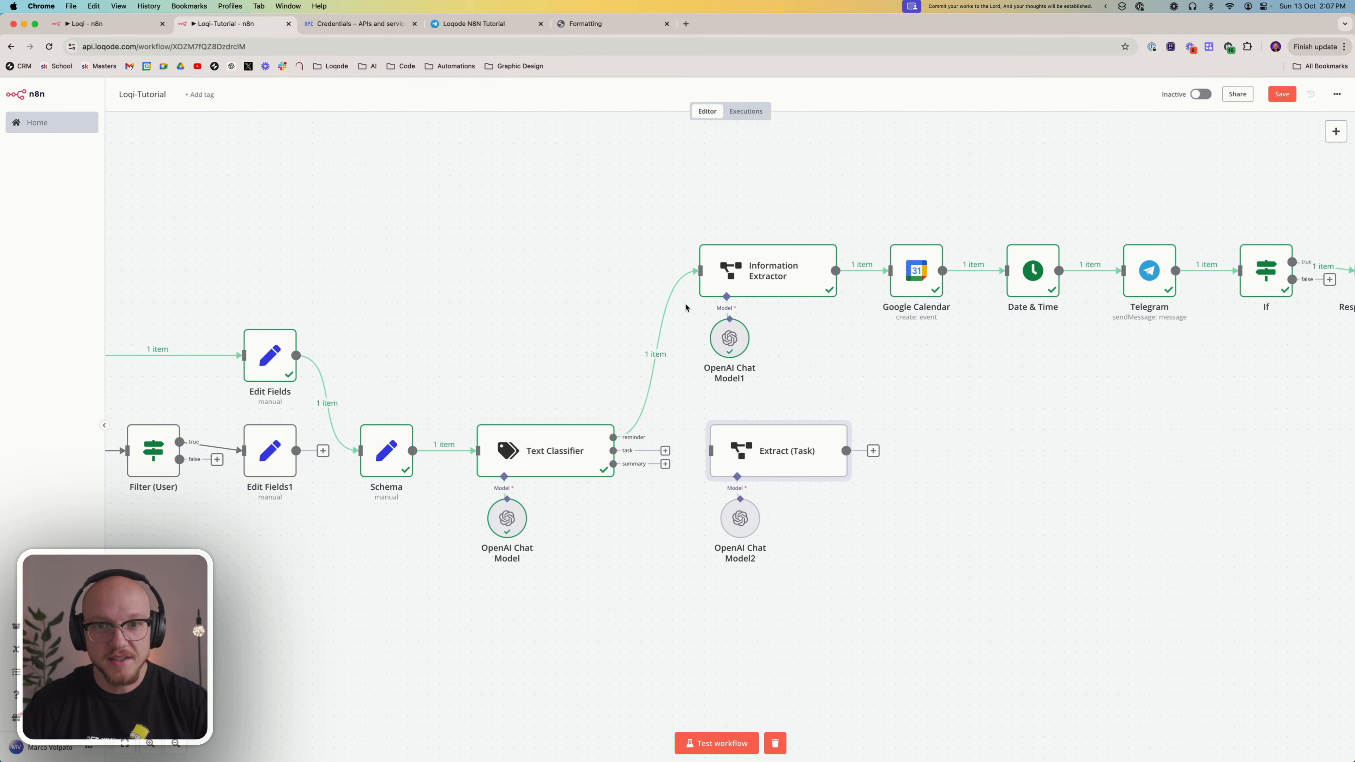
Try to trigger the workflow with the Tutorial - Test shortcut
click(1121, 8)
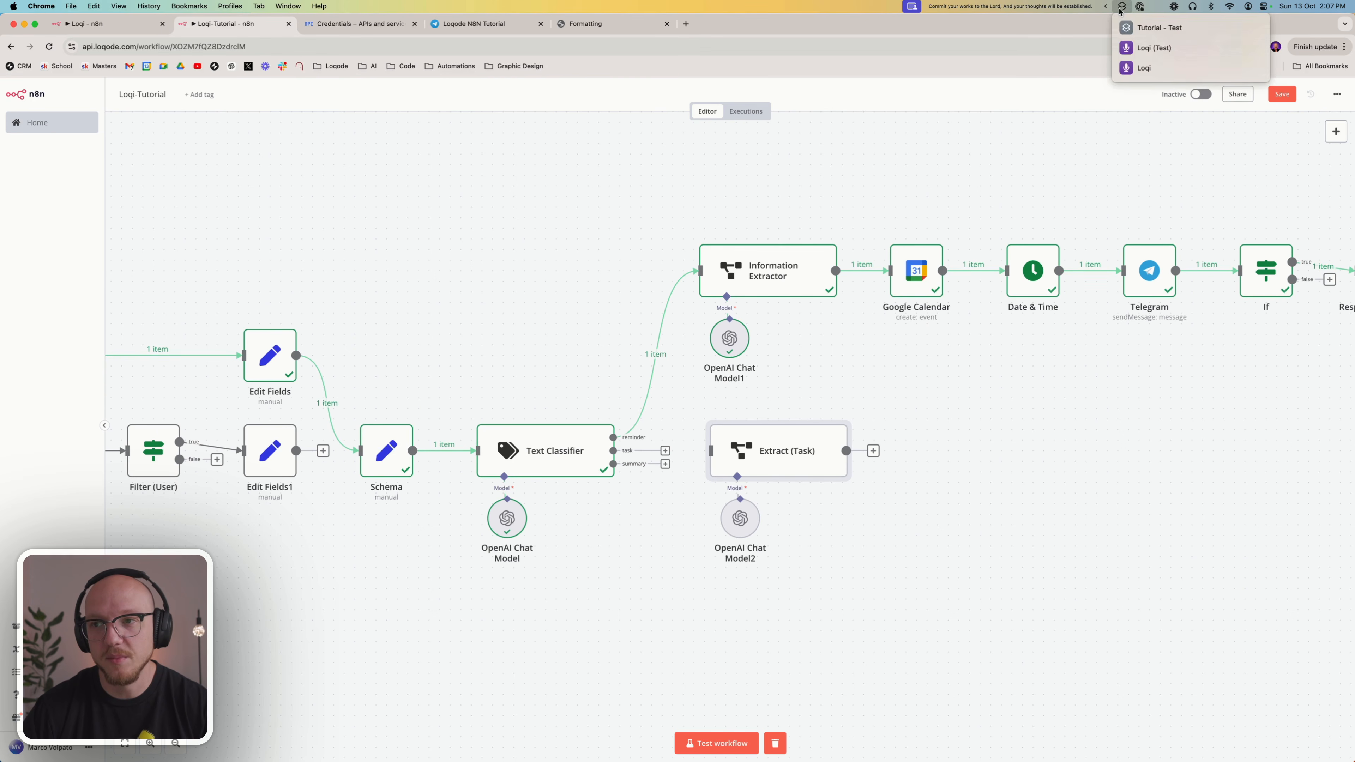
click(1164, 27)
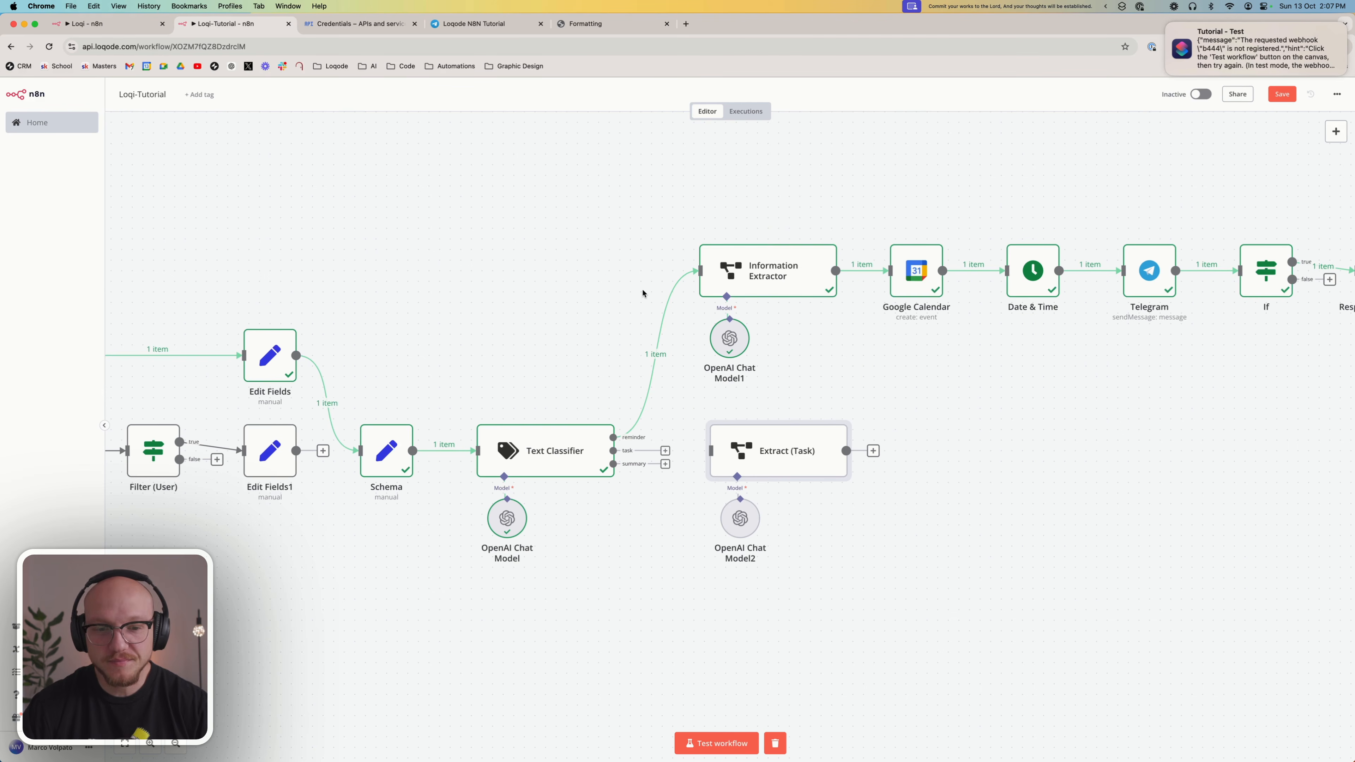
scroll(593, 328, left, 10)
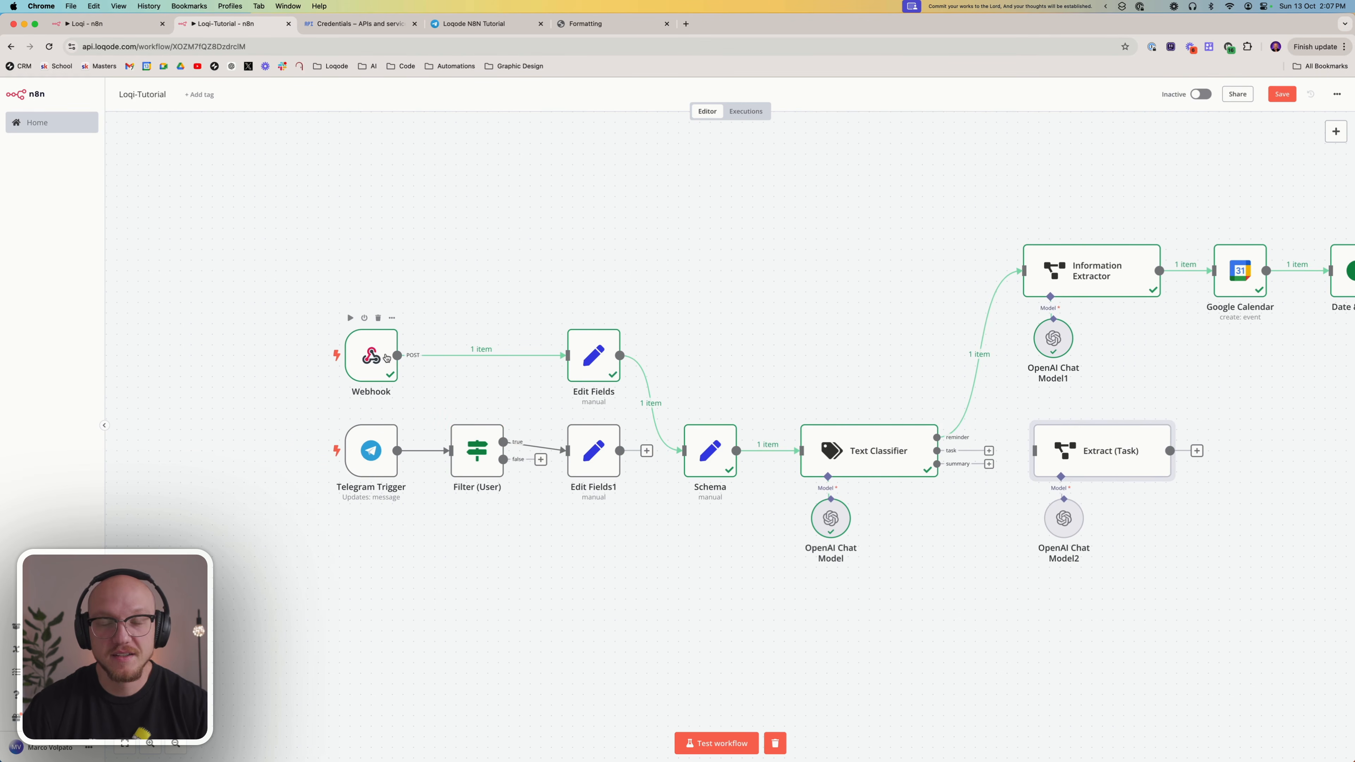
scroll(355, 360, right, 5)
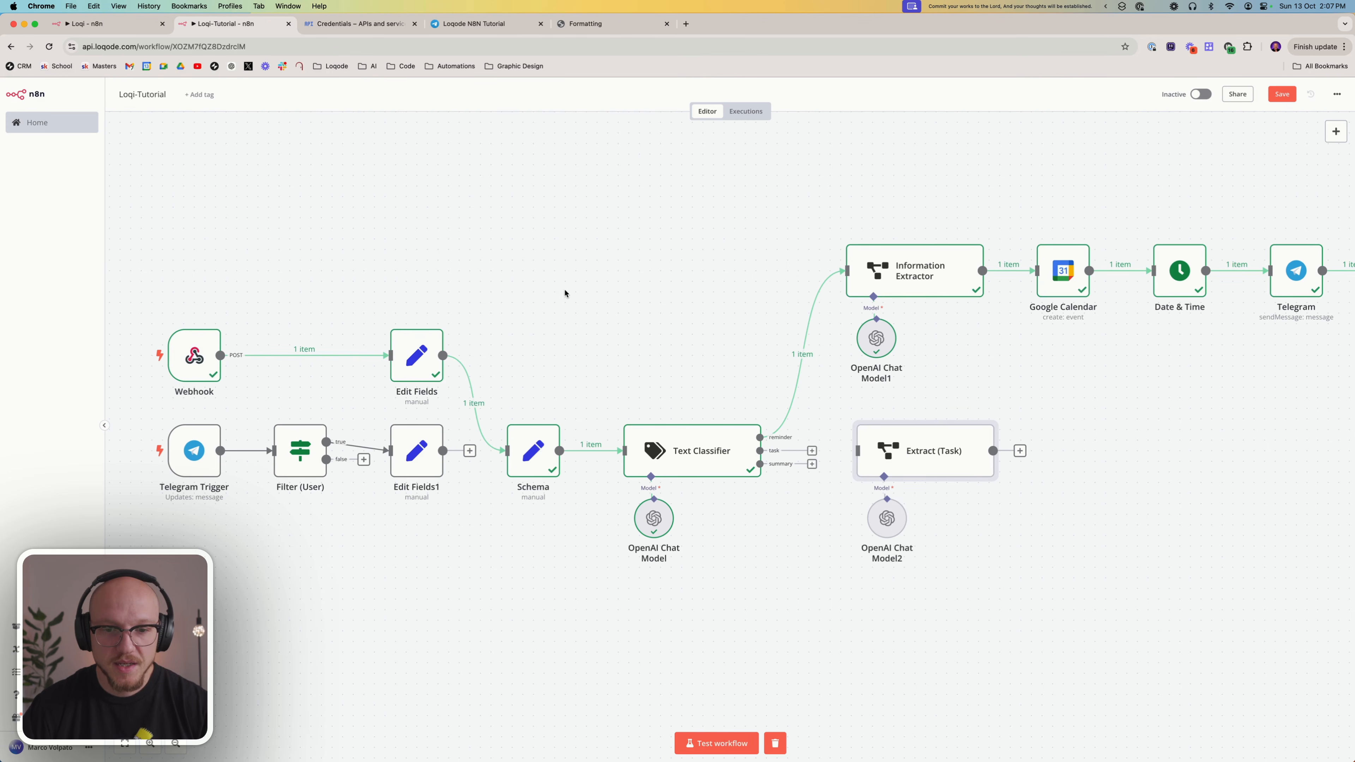
Start a workflow test run and send it "Buy a new mechanical keyboard" through the Tutorial - Test shortcut
click(716, 743)
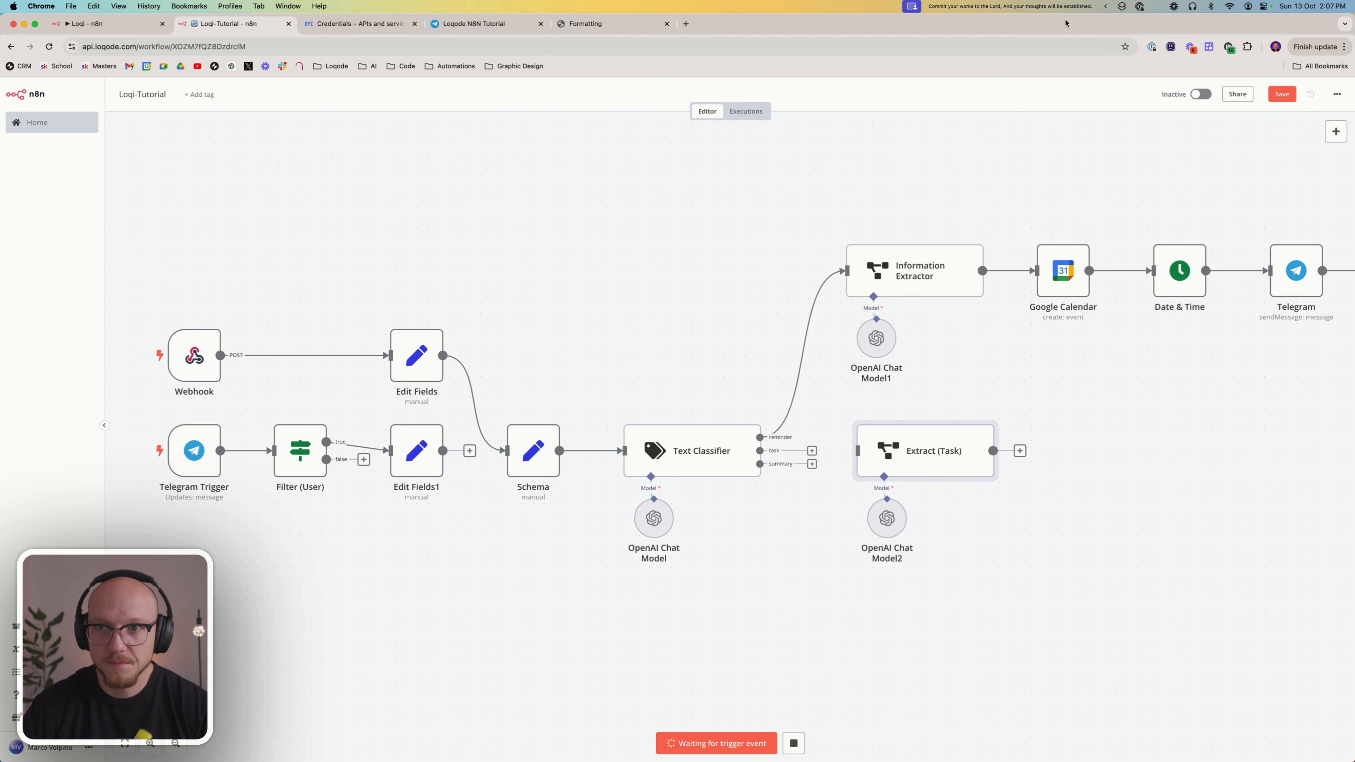
click(1125, 6)
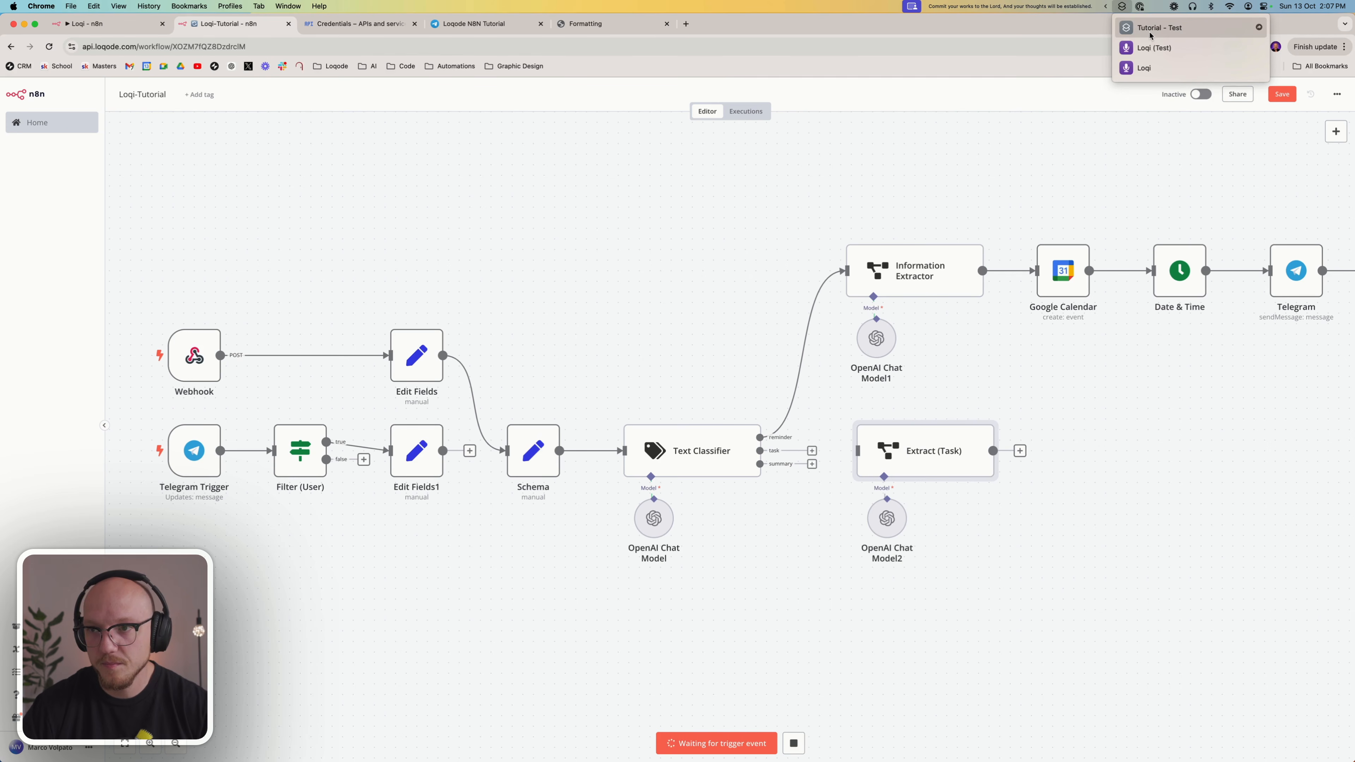
click(1159, 27)
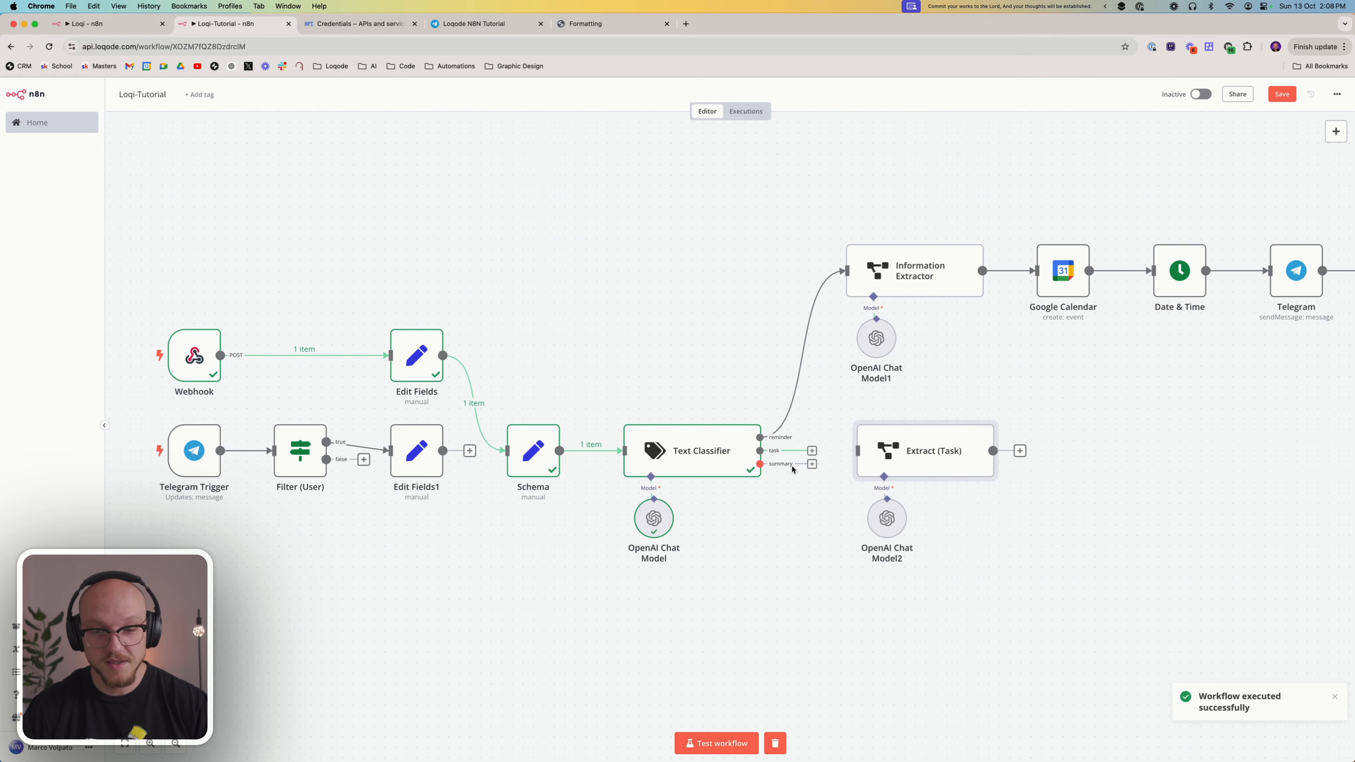
Connect the Text Classifier's task output to Extract (Task) and insert the classifier's message field after "Message:" in its prompt
drag(811, 451, 858, 452)
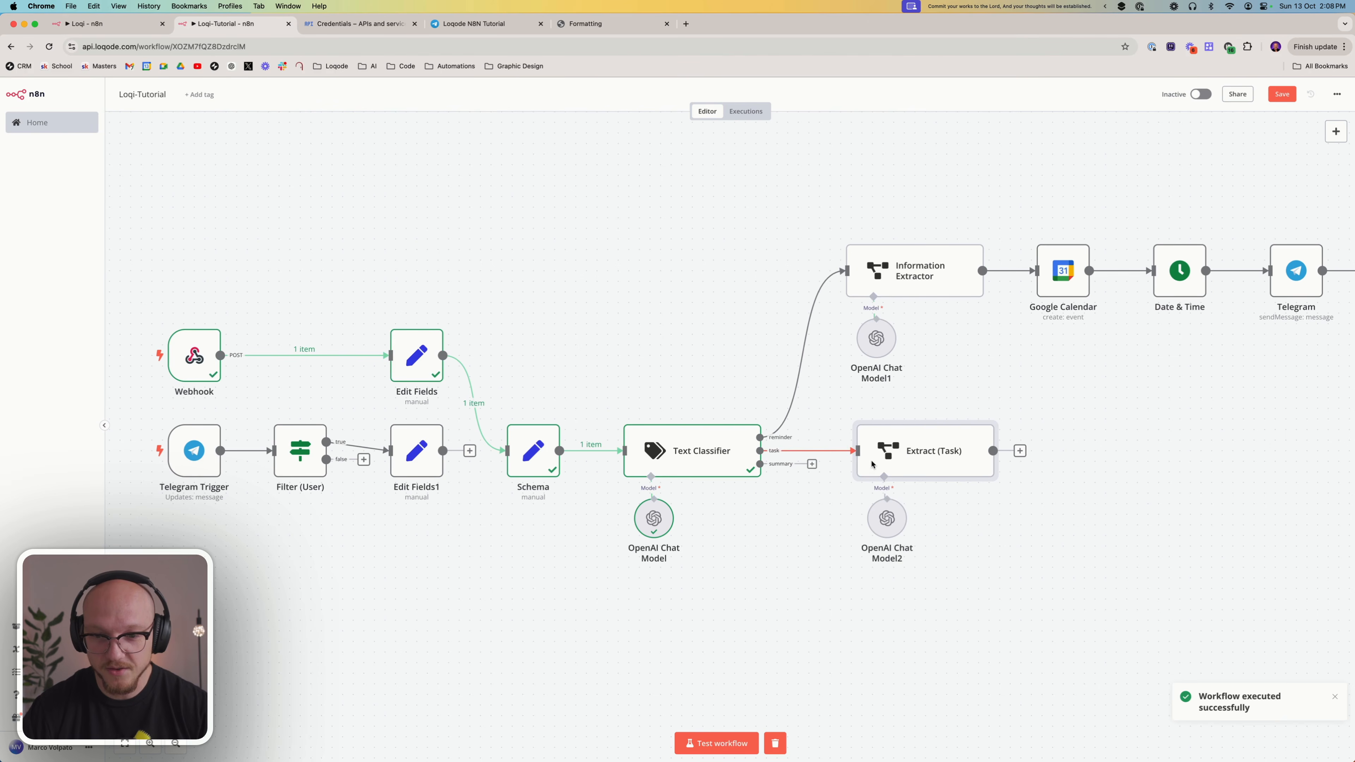
double_click(939, 444)
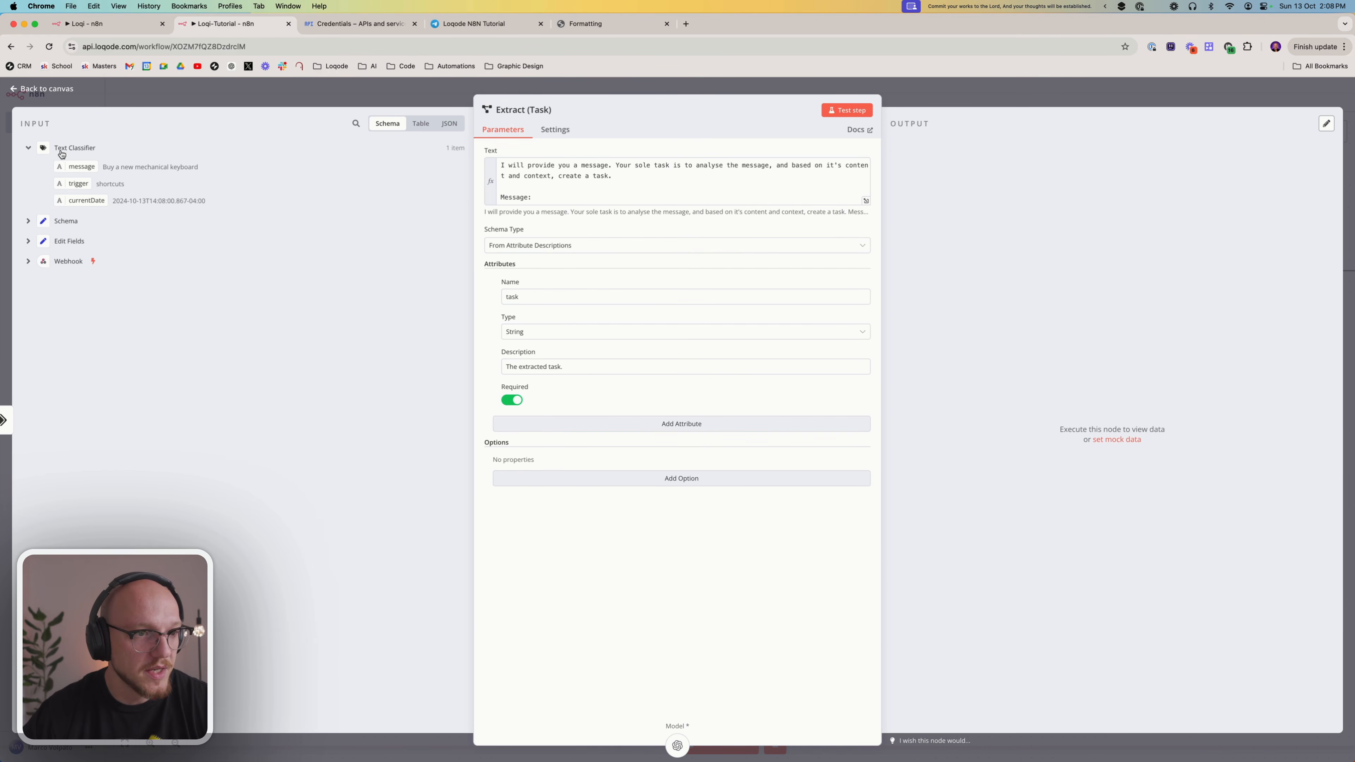
drag(80, 164, 559, 194)
click(615, 195)
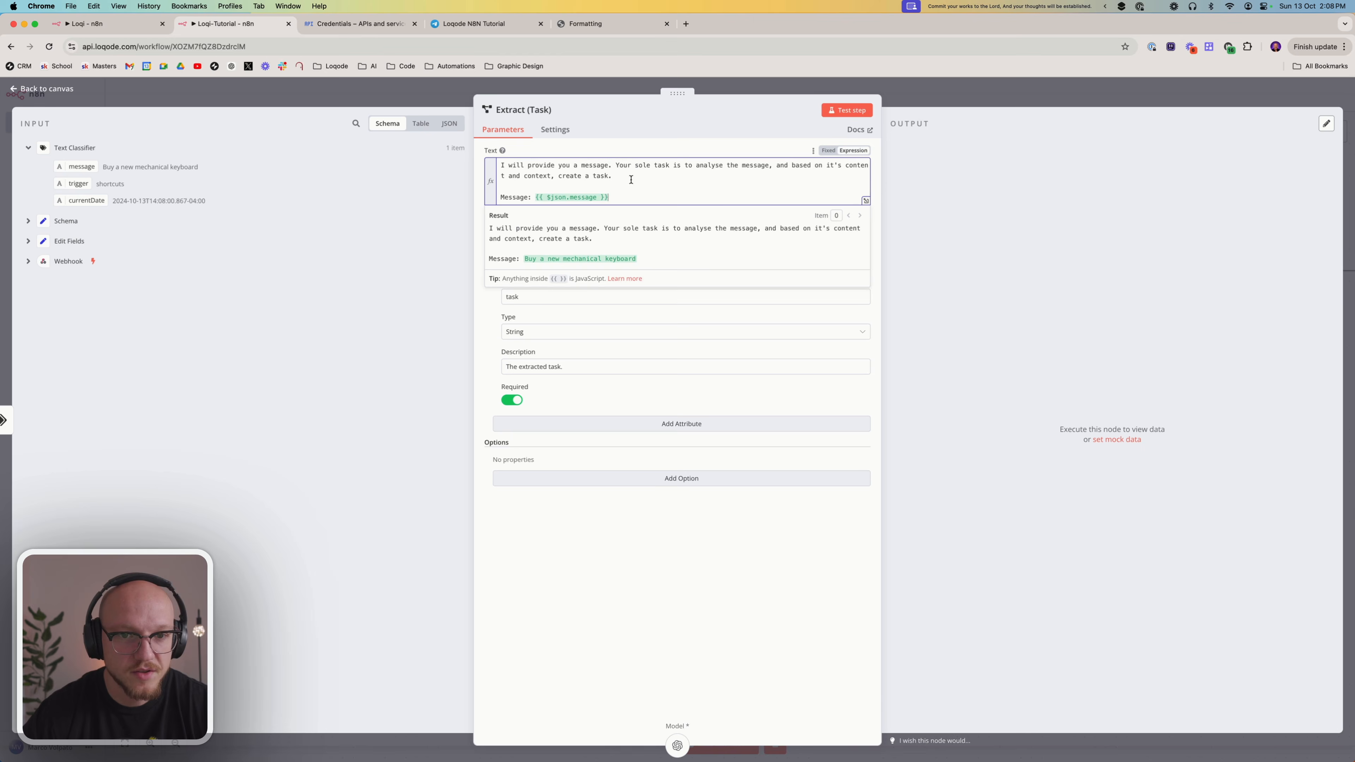
click(584, 670)
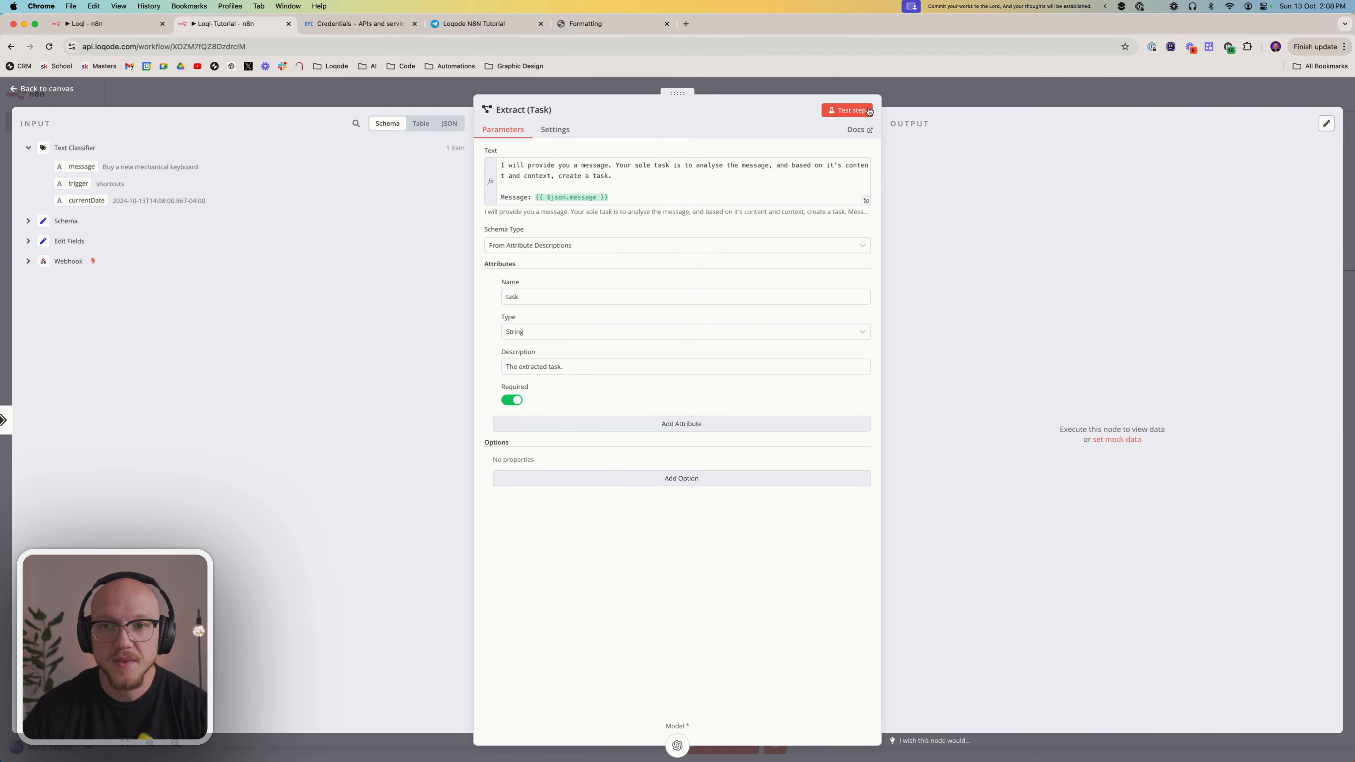
Test the Extract (Task) node and check the extracted task in its output
click(846, 110)
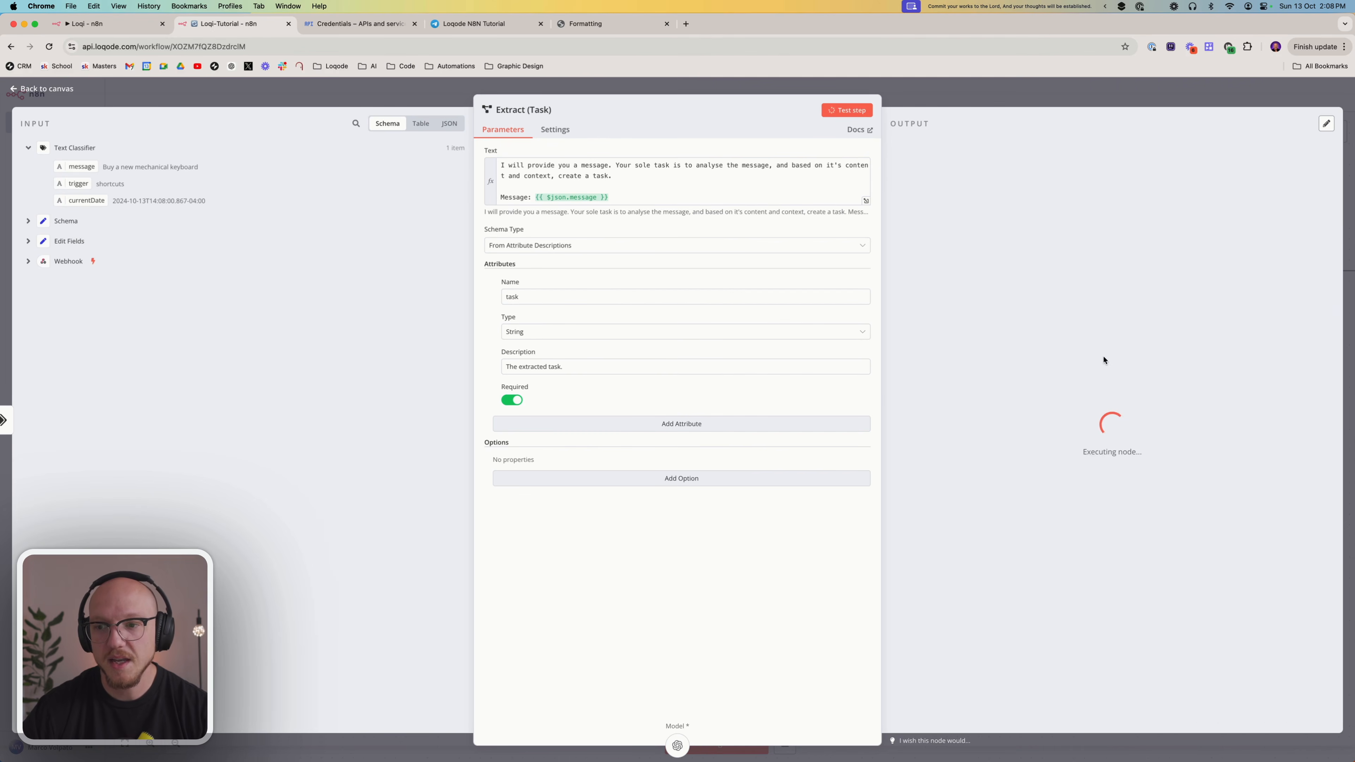
drag(916, 192, 1028, 192)
click(1064, 378)
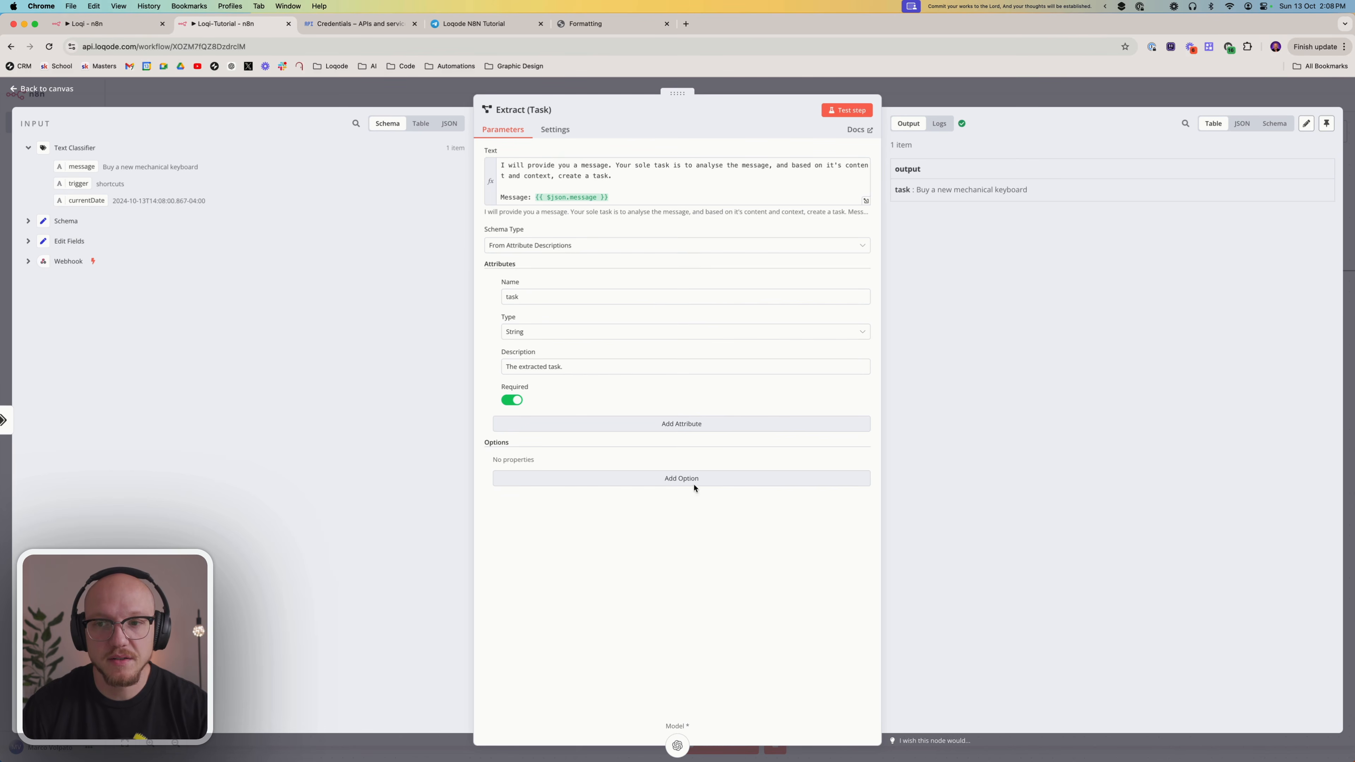
Return to the canvas and review the end of the reminder branch around the If and Respond to Webhook nodes
click(939, 96)
scroll(793, 454, right, 5)
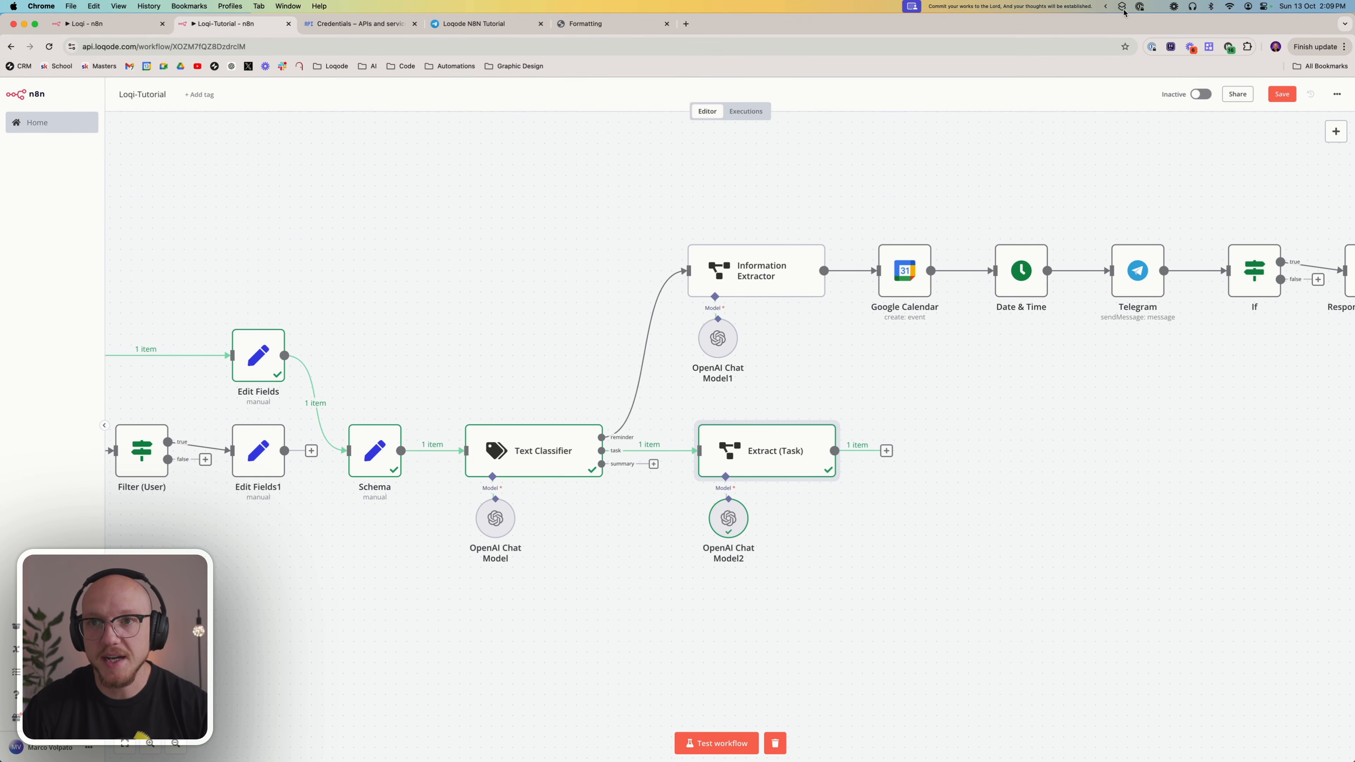
scroll(994, 409, right, 5)
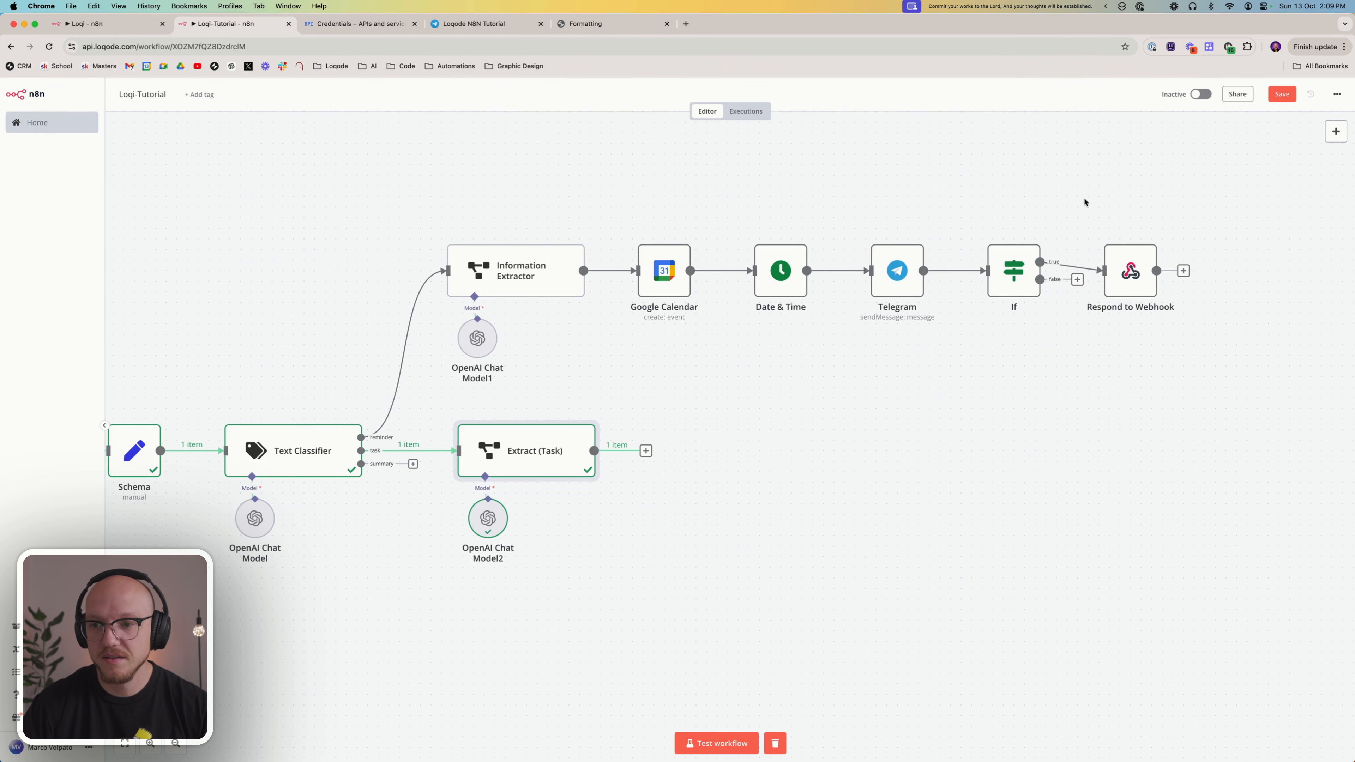
drag(1085, 199, 1194, 408)
drag(421, 409, 613, 510)
drag(1049, 200, 1231, 443)
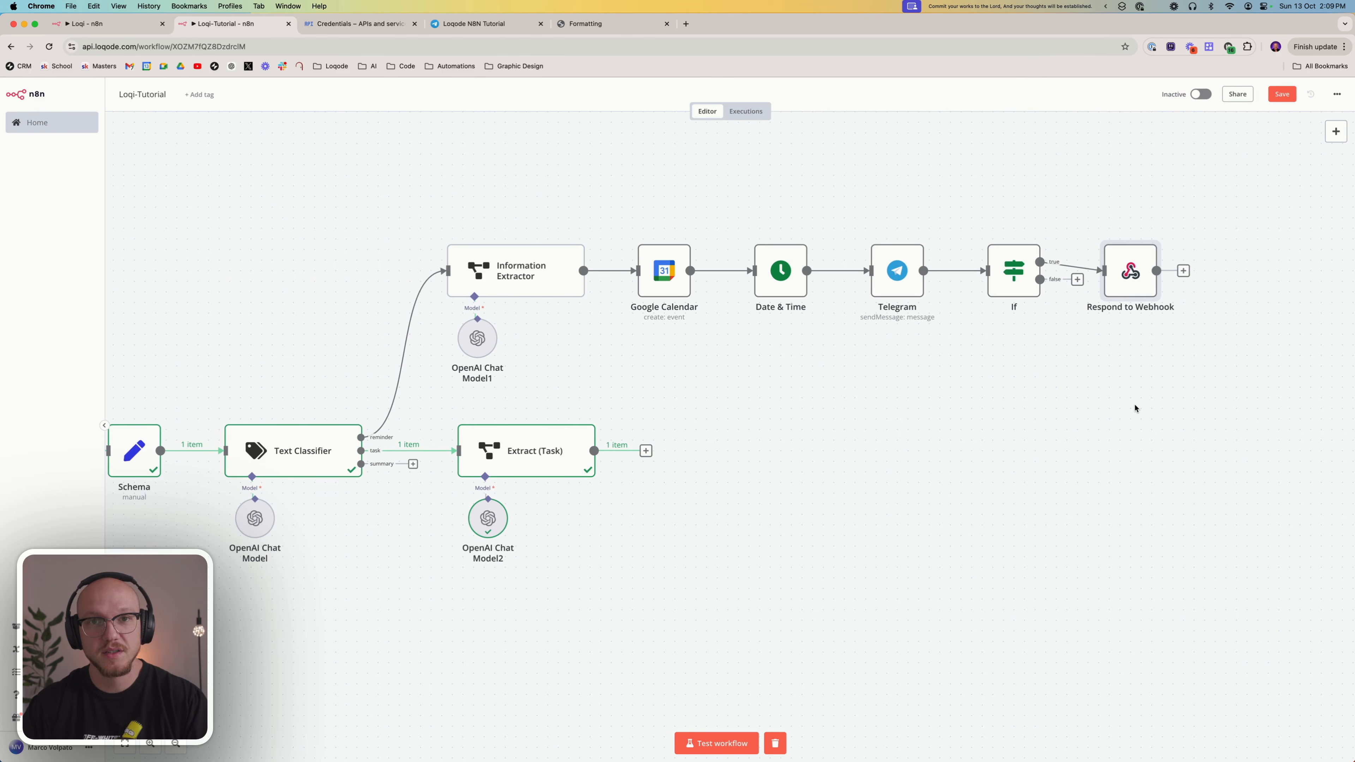
click(1108, 414)
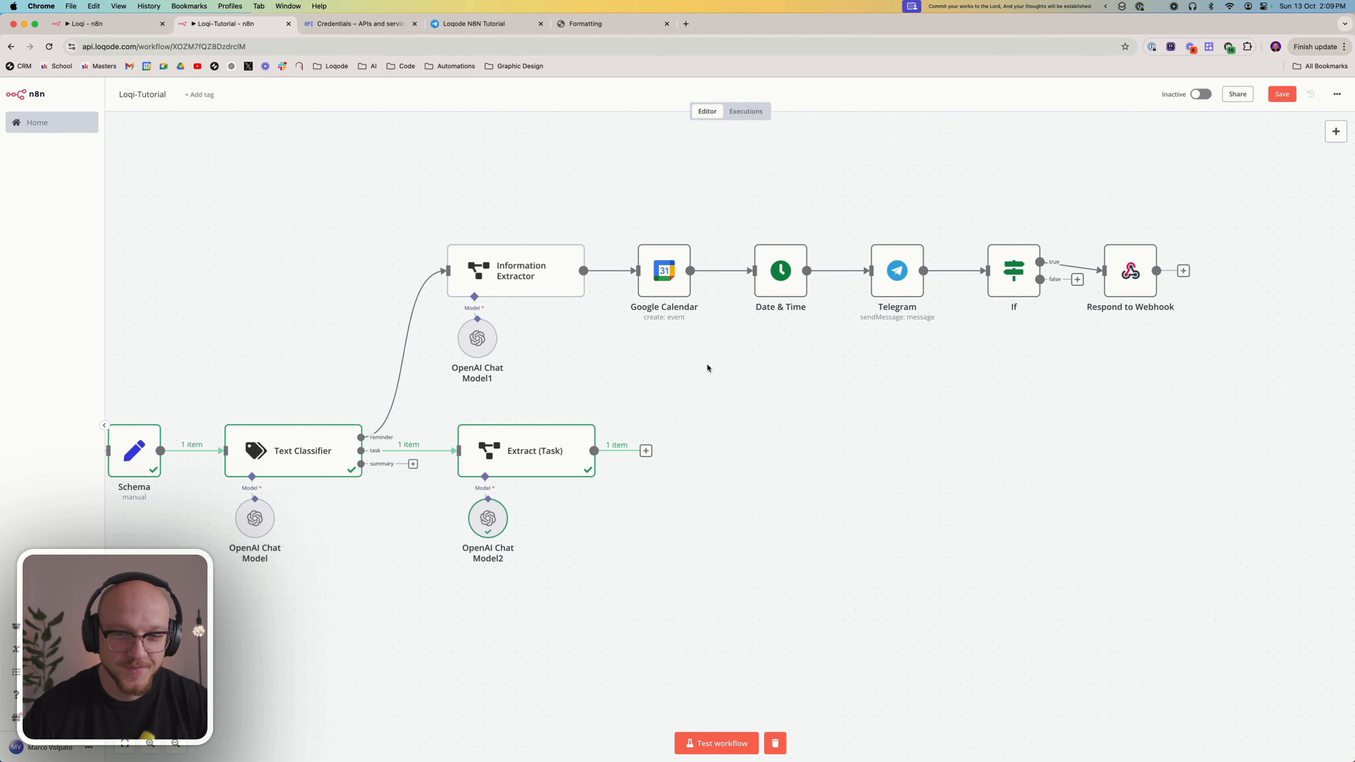
Add a Google Tasks node with the Create a task action after Extract (Task)
click(646, 452)
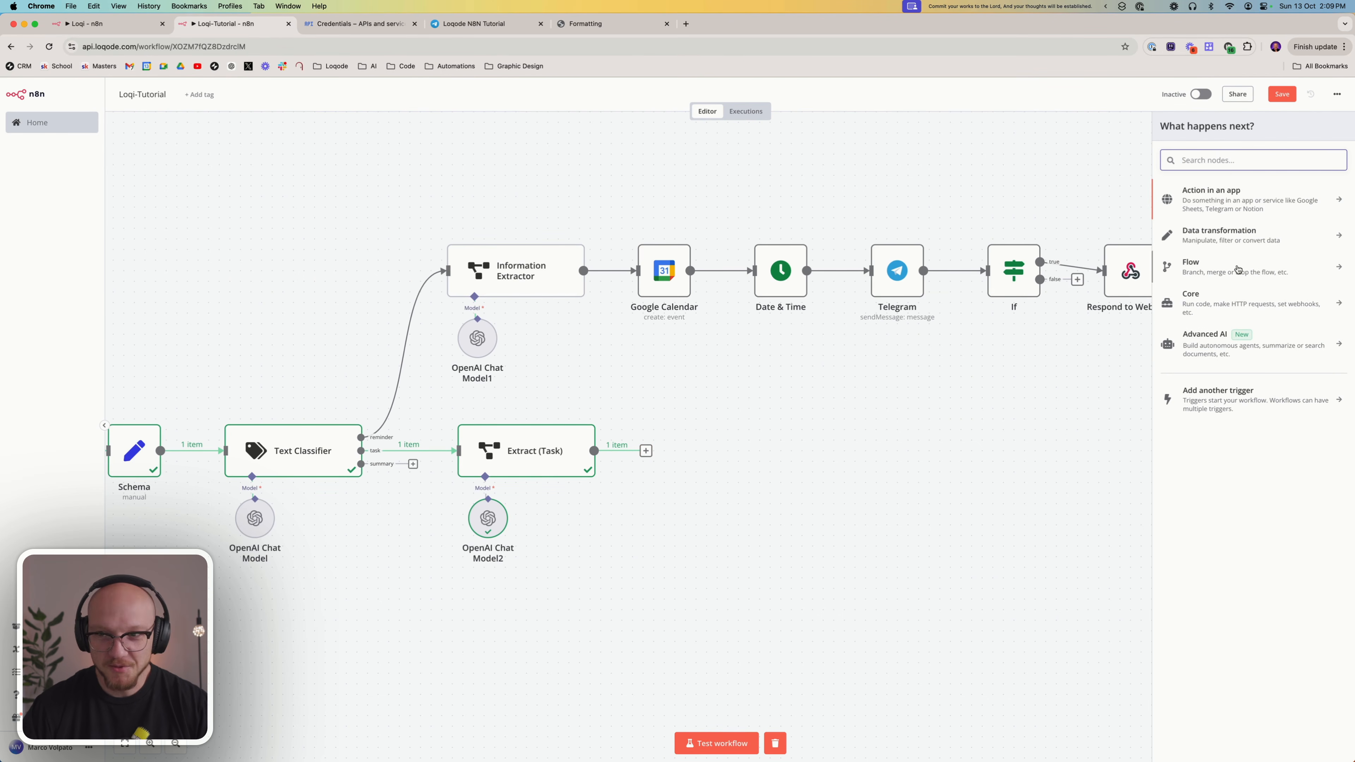
text(task)
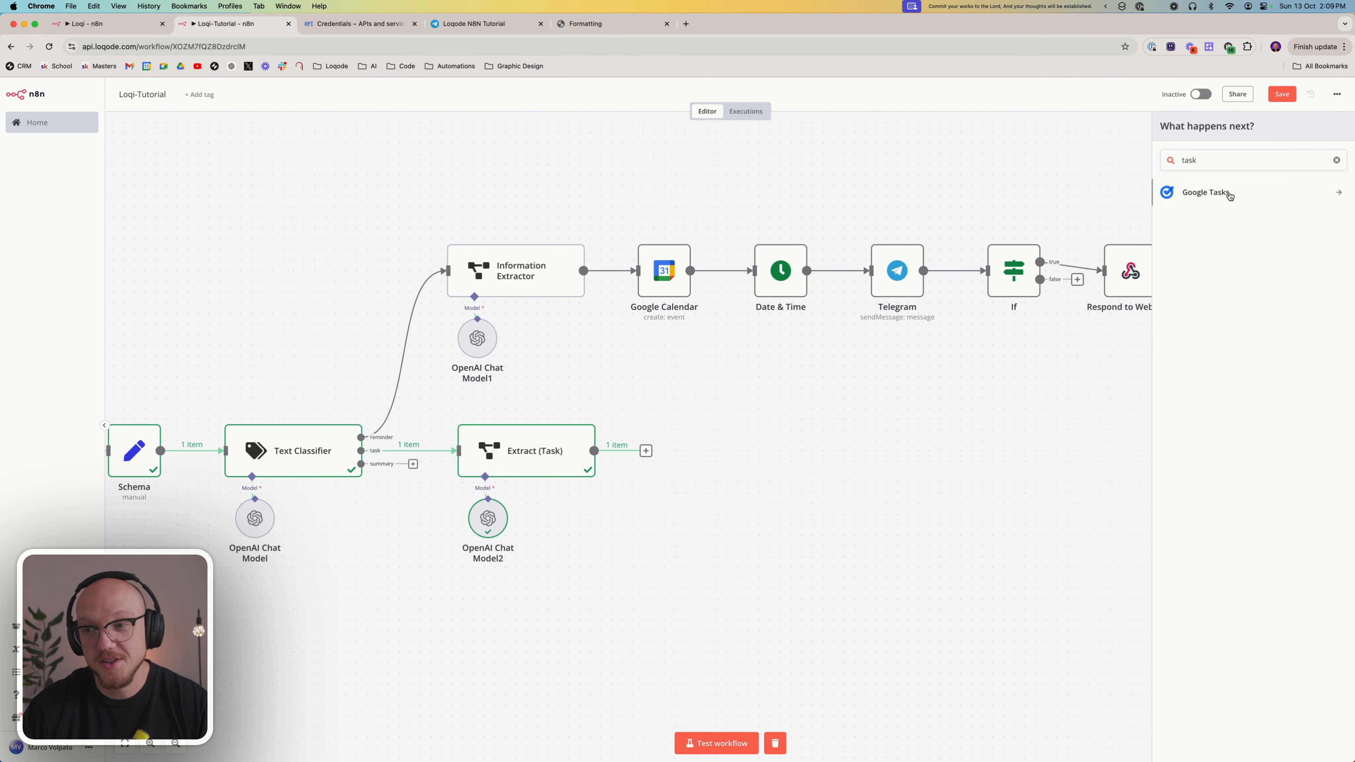
click(1229, 195)
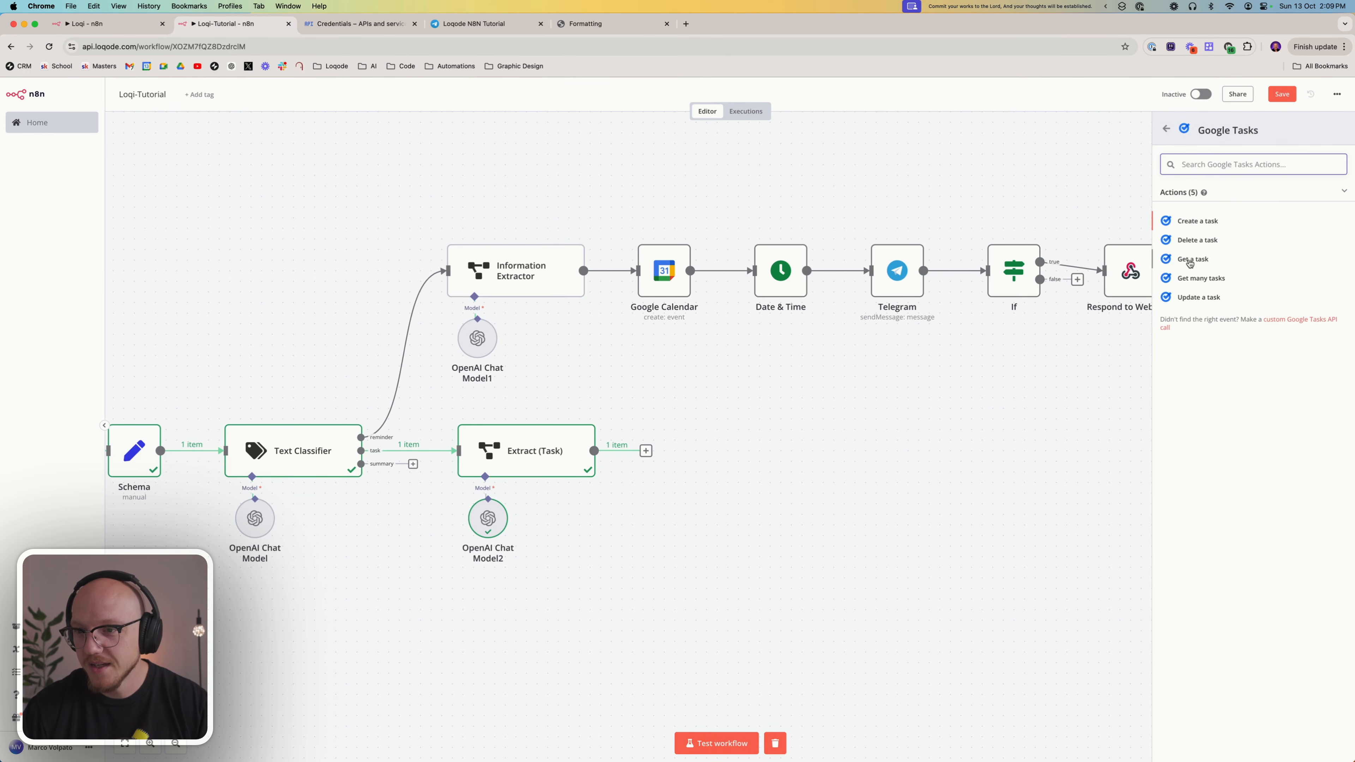
click(1199, 223)
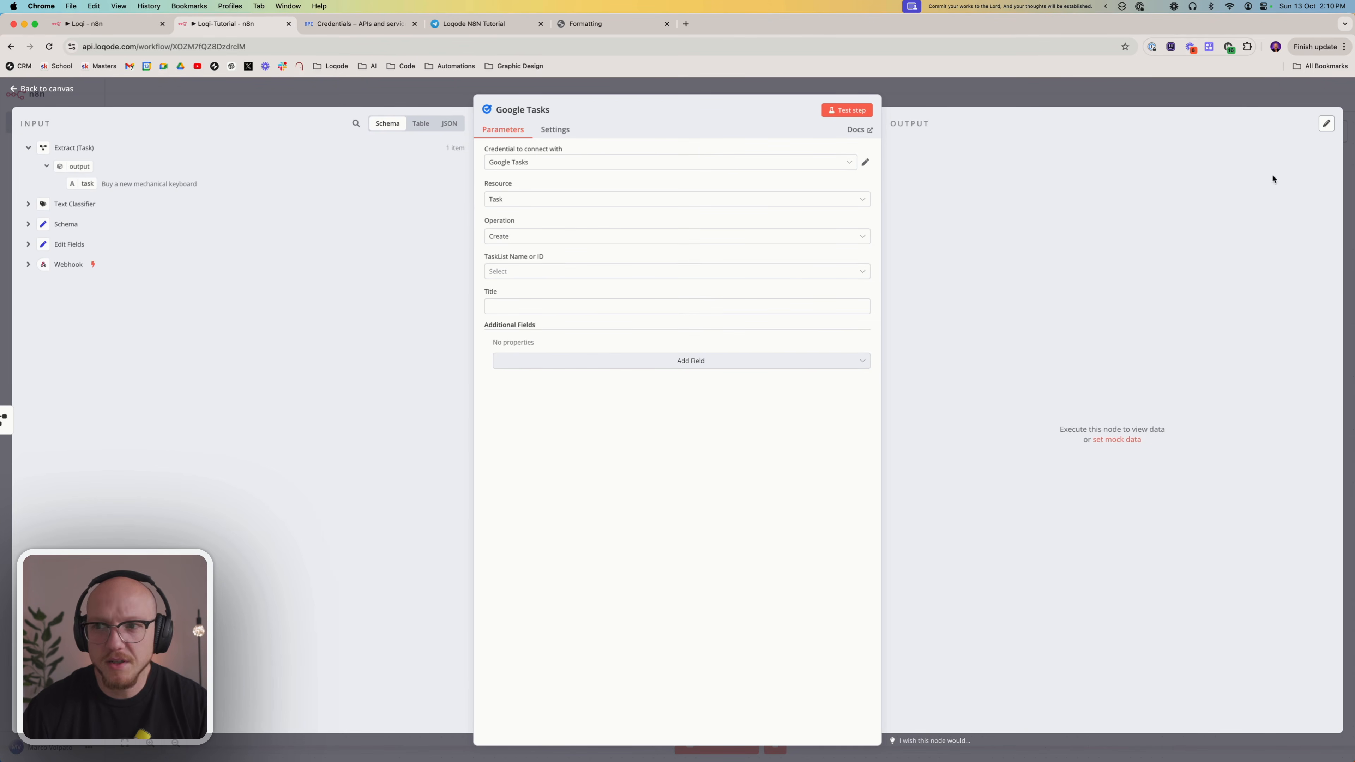
click(1239, 106)
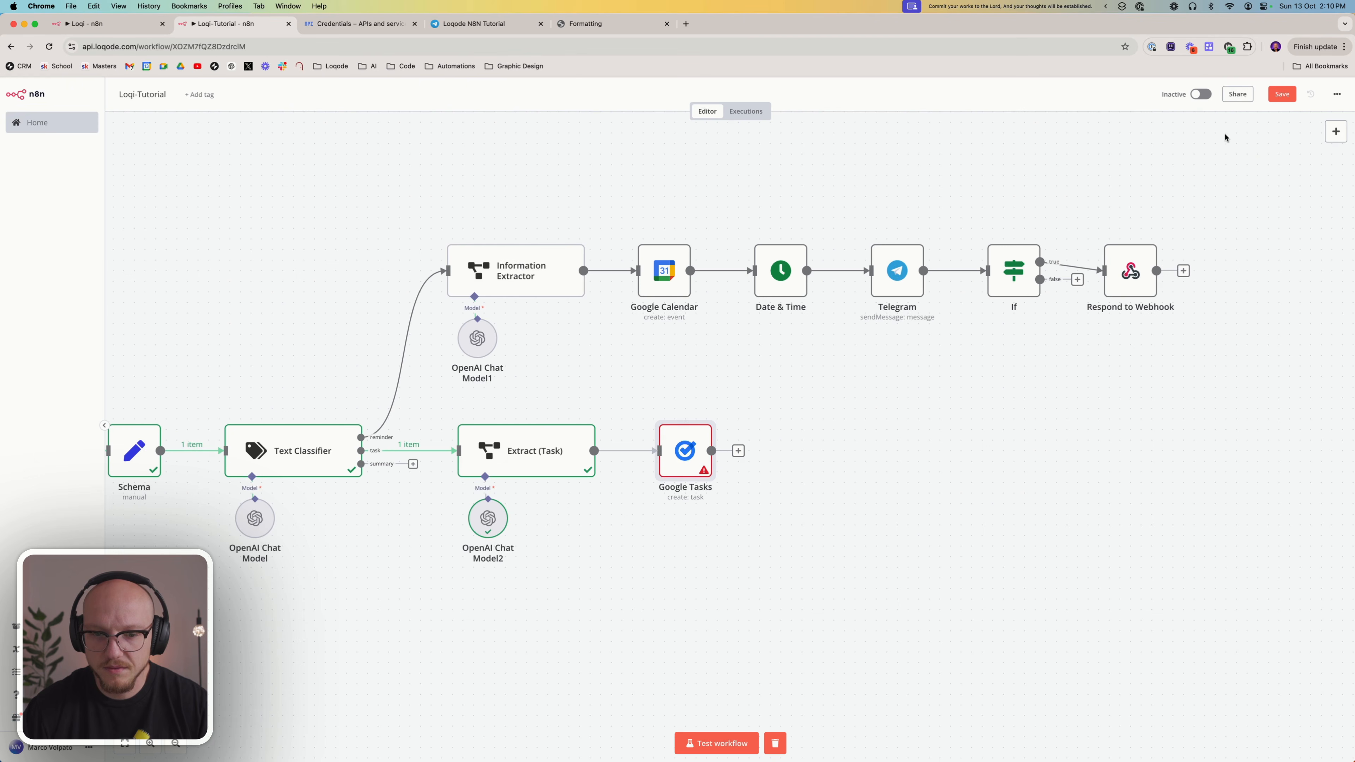
Set the Google Tasks node's task list to AI (Tasks) and its title to the task output of Extract (Task)
double_click(661, 461)
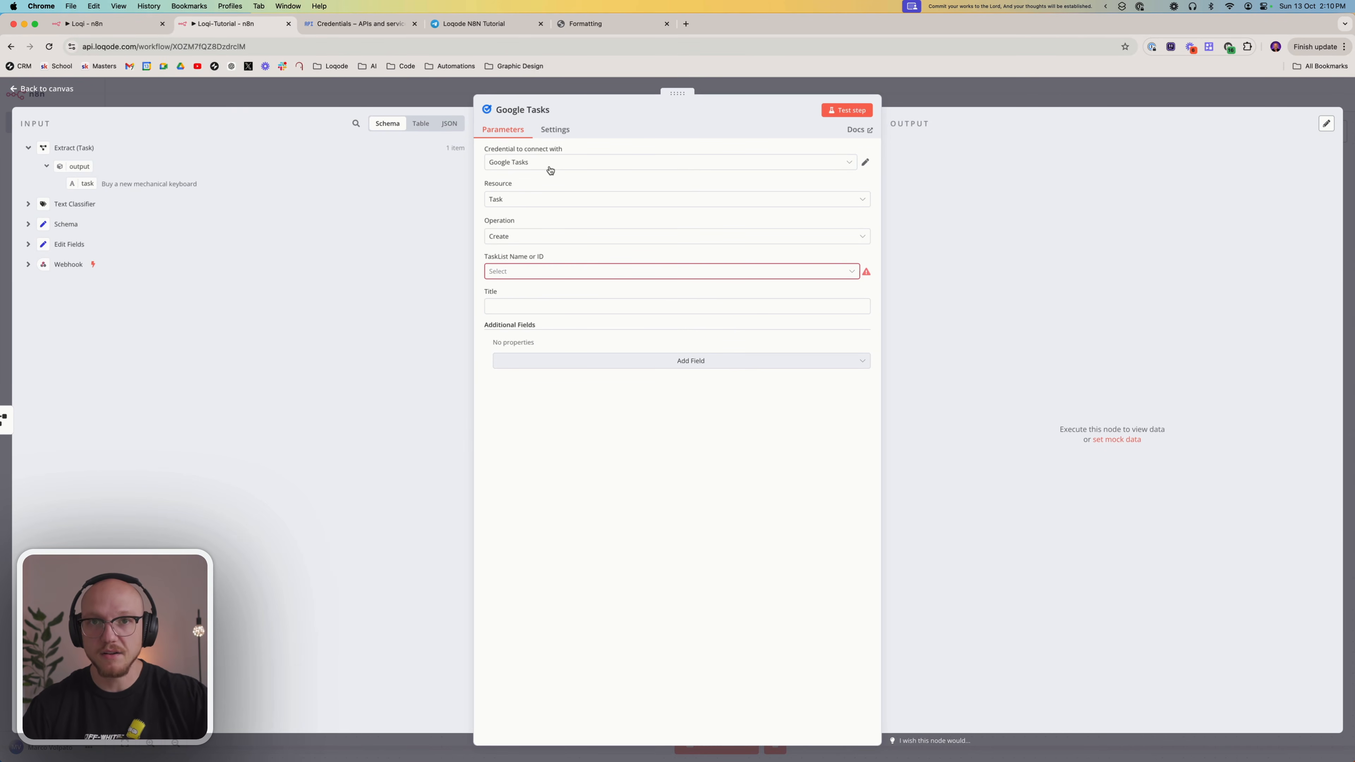
click(501, 199)
click(534, 213)
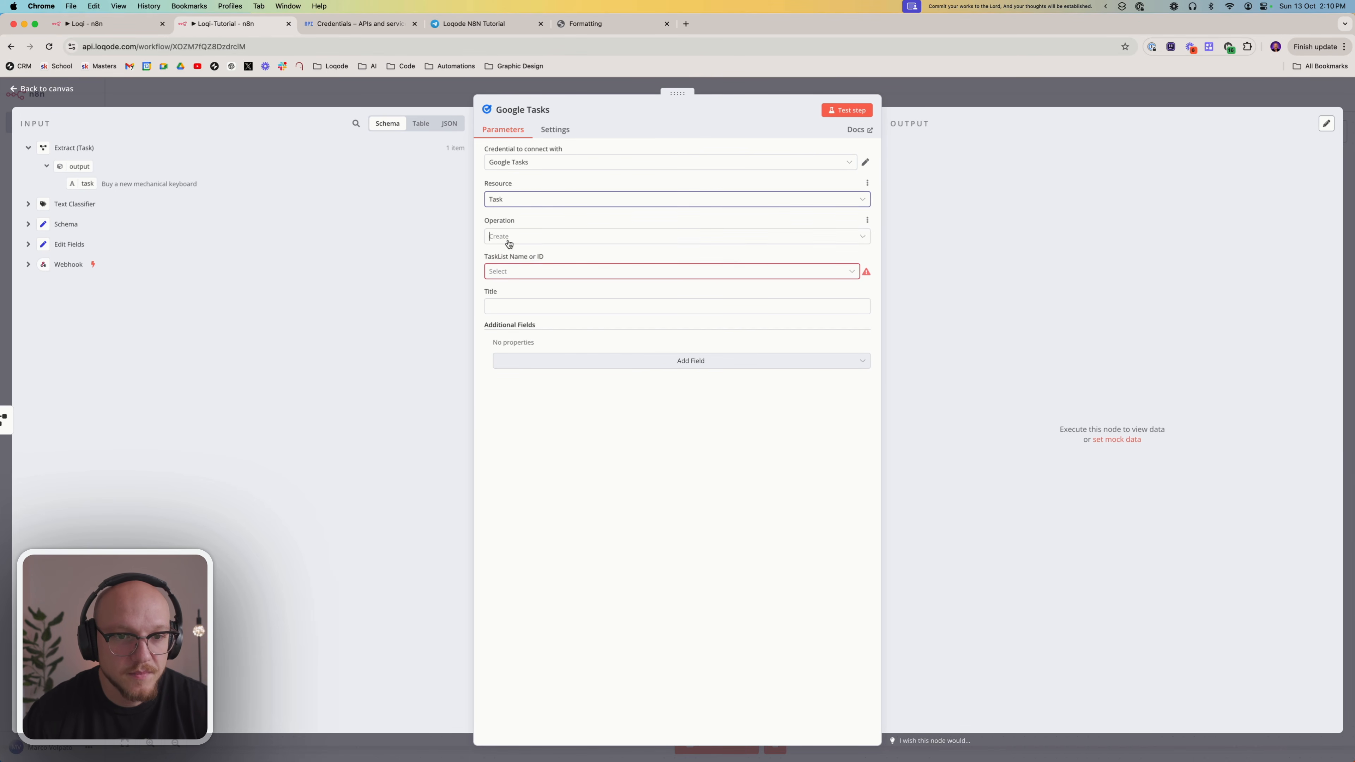
click(517, 263)
click(525, 273)
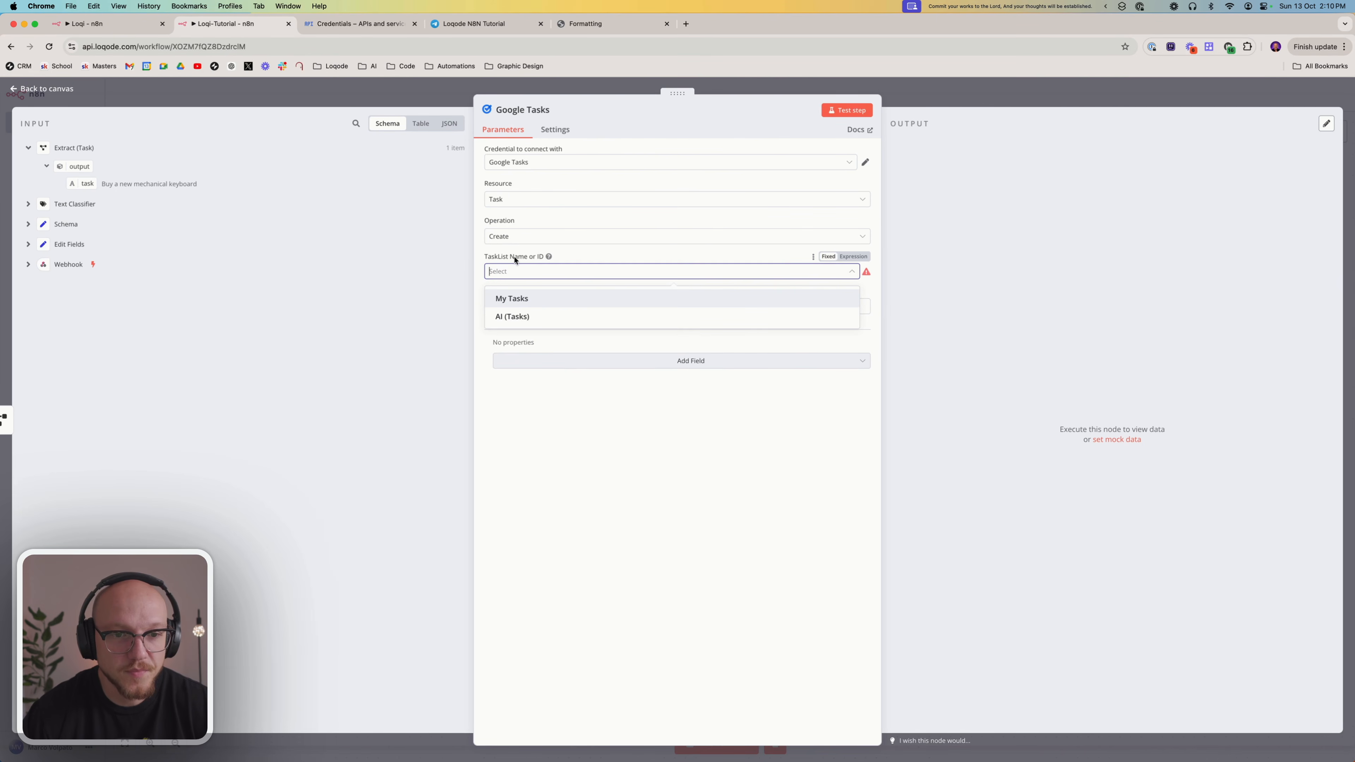
click(536, 318)
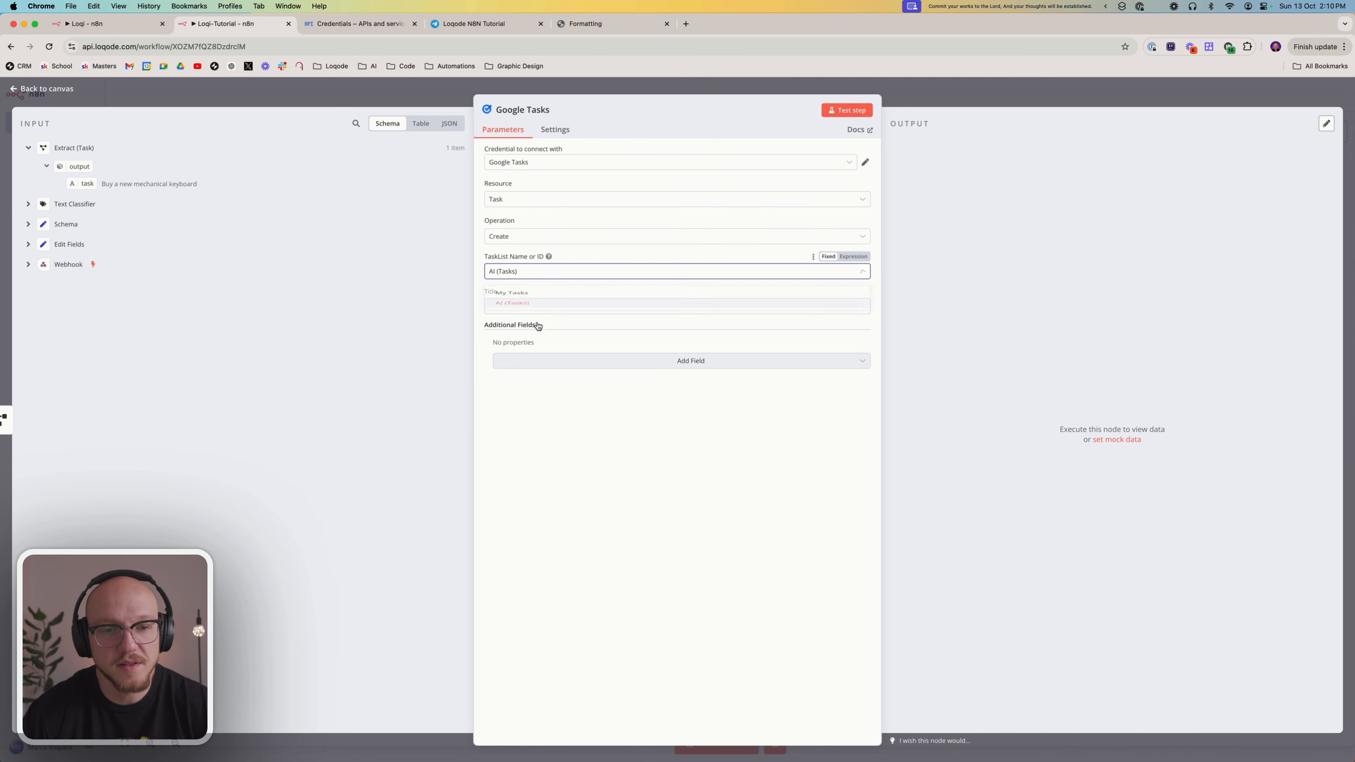
click(583, 309)
drag(88, 183, 549, 313)
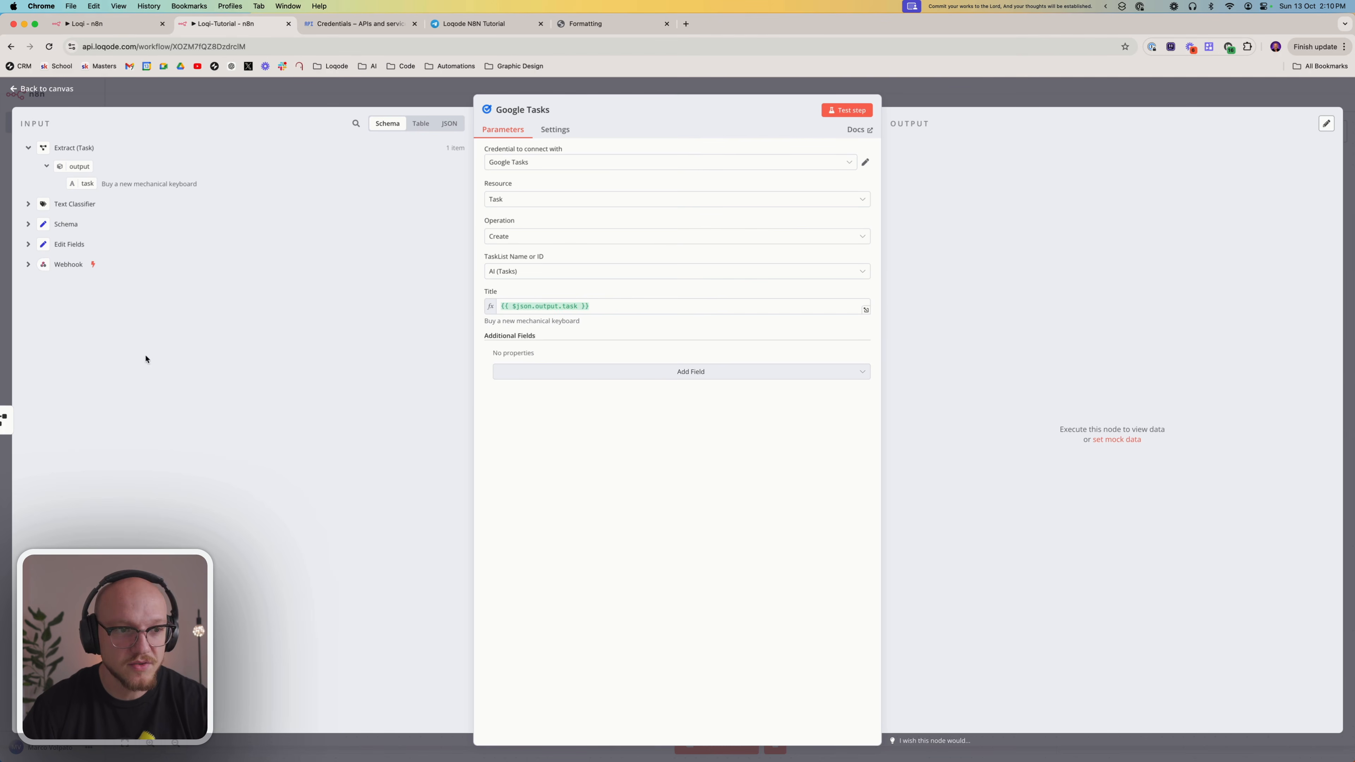
click(946, 98)
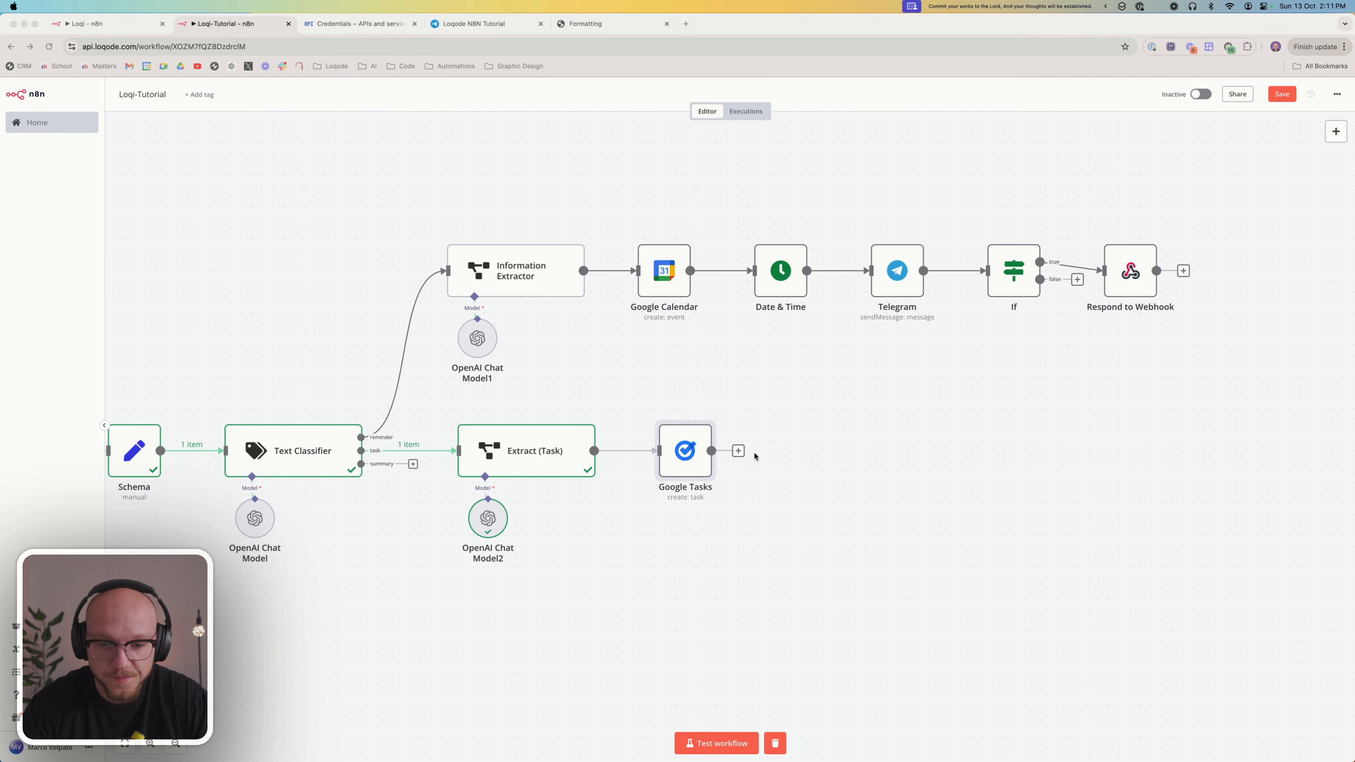
Add a Telegram node with the Send a text message action after Google Tasks
click(738, 450)
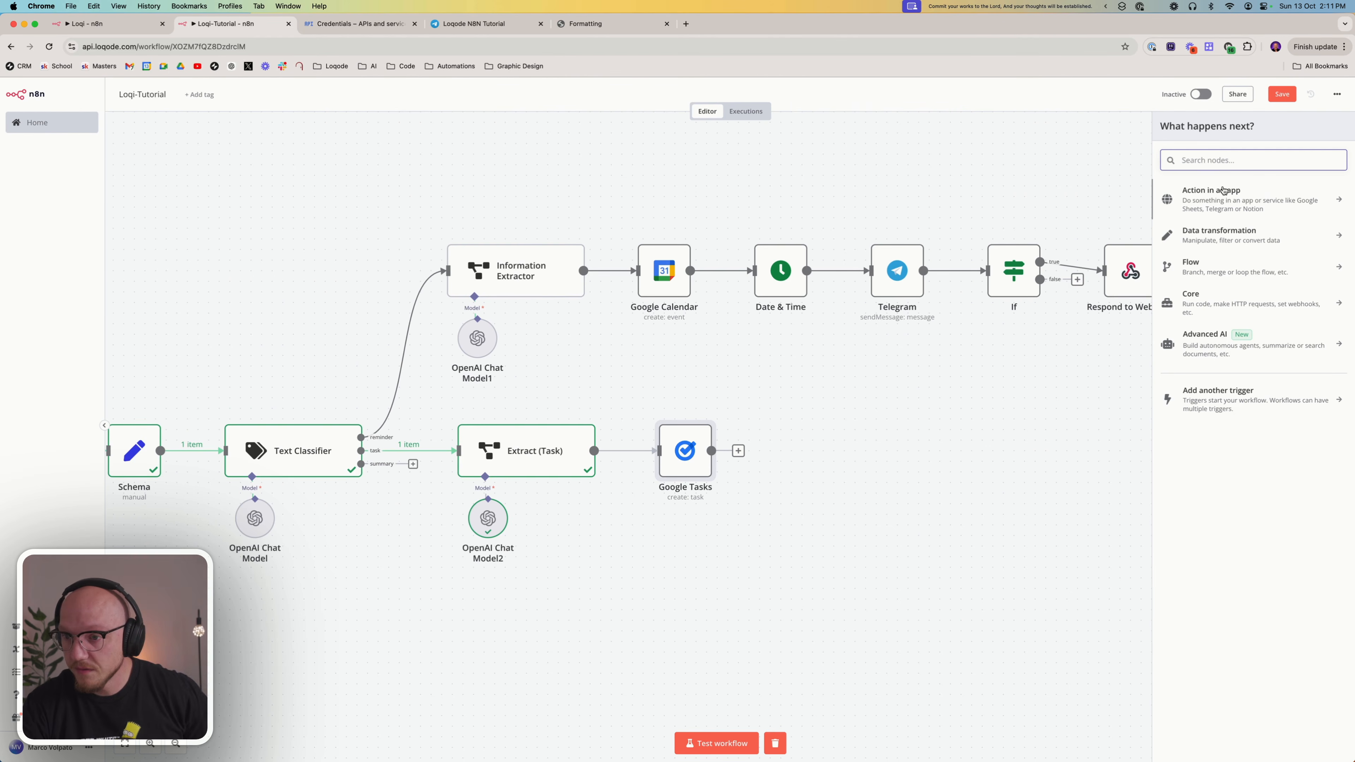
text(tele)
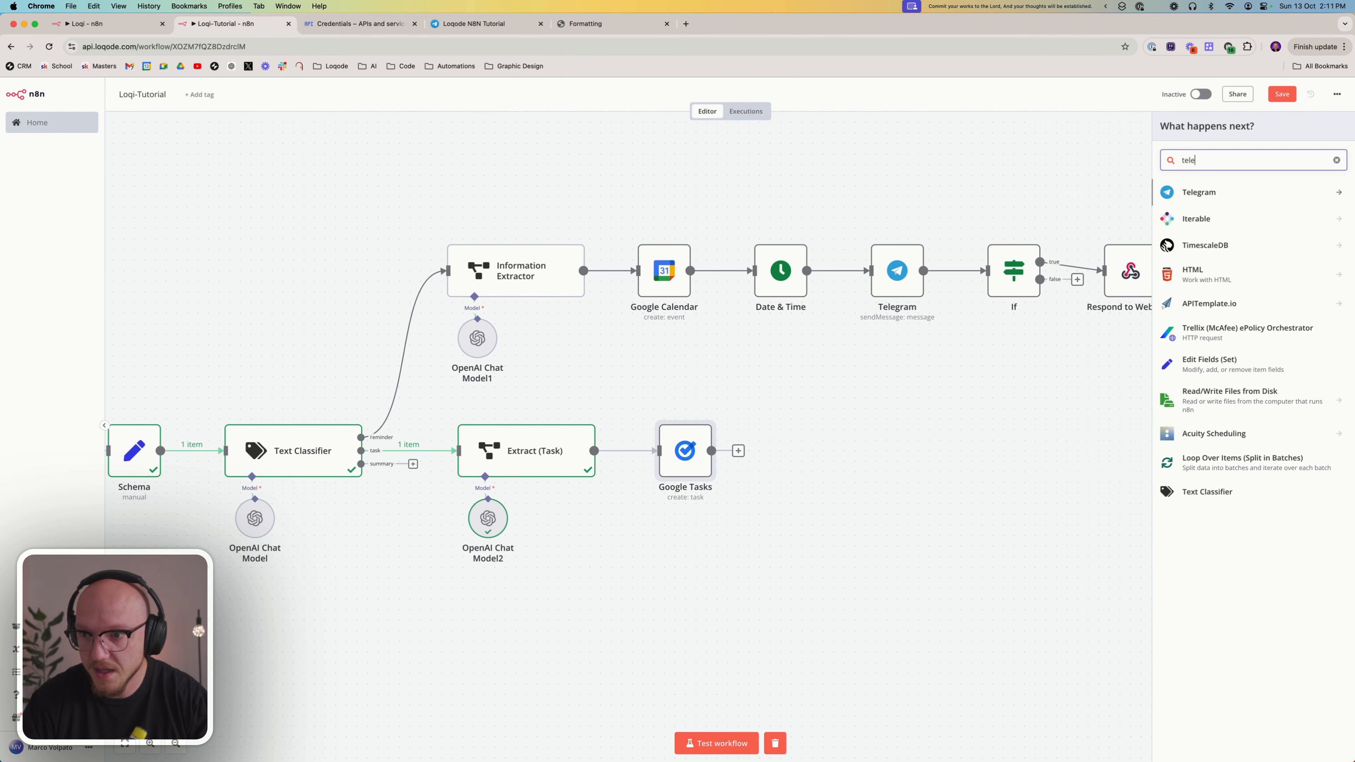
click(1208, 199)
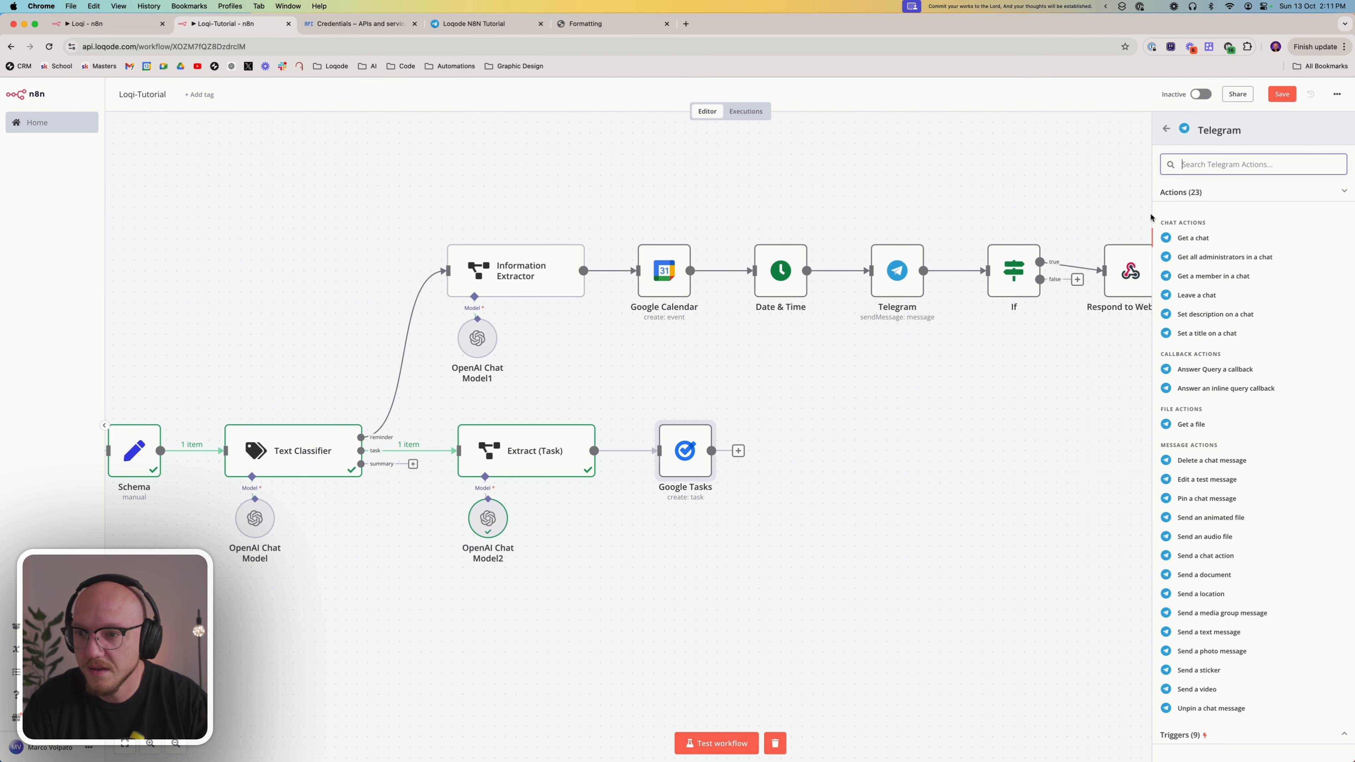
scroll(1250, 374, down, 2)
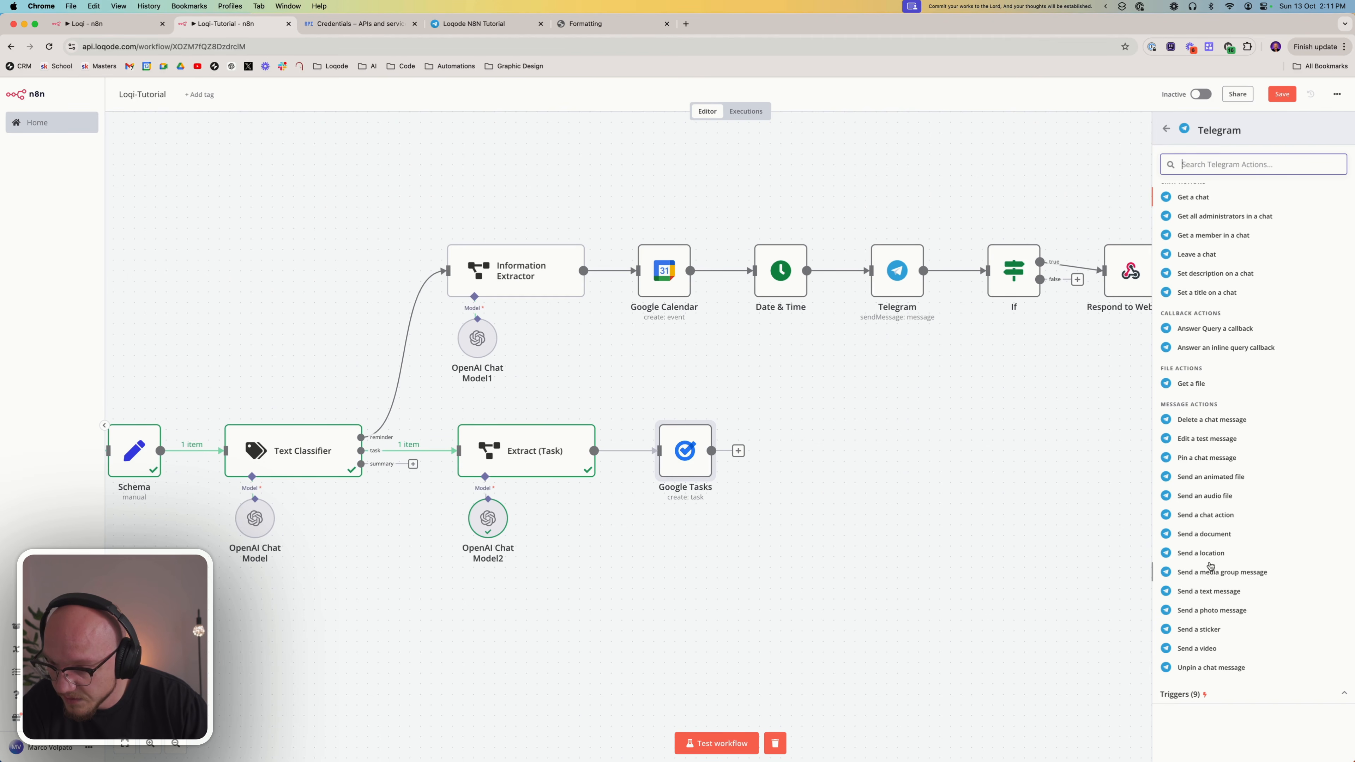
click(1210, 590)
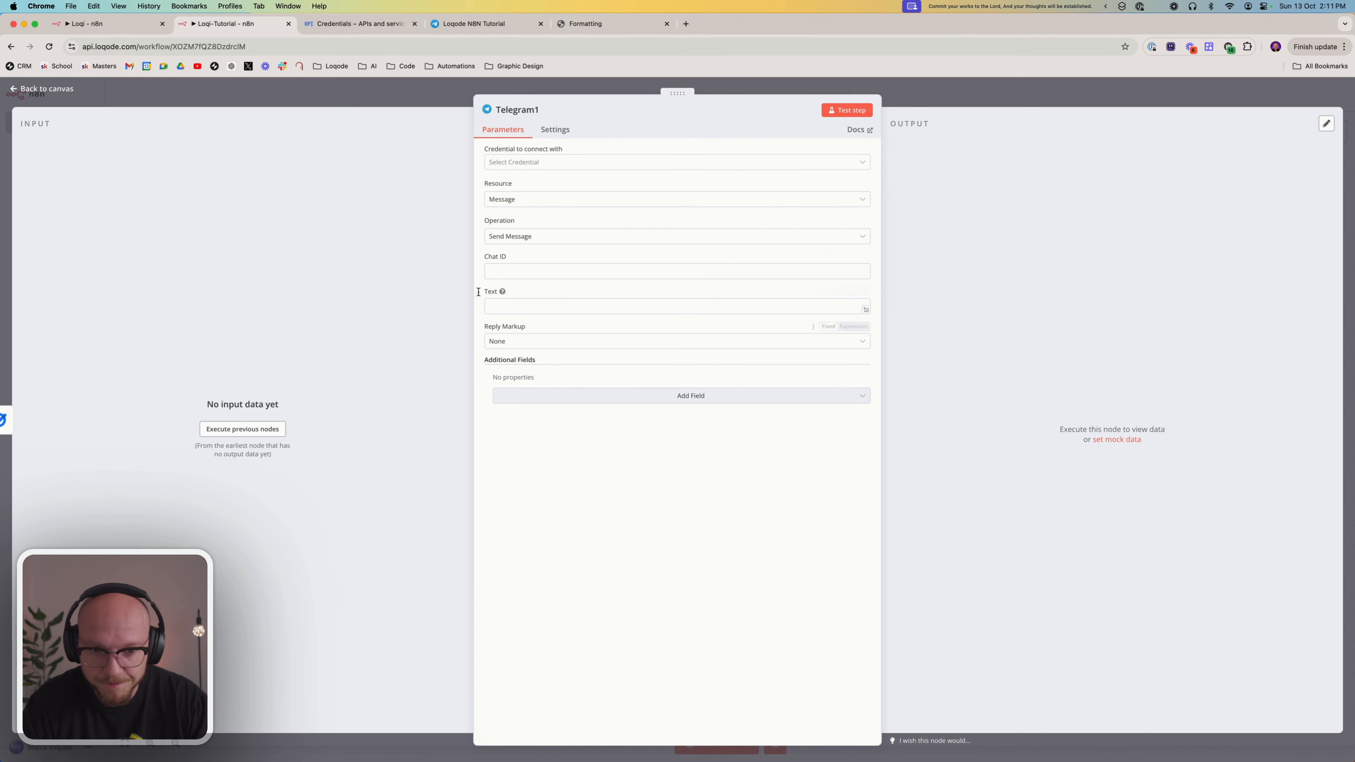
Fill in the new Telegram node's chat ID and select the Loqode N8N Tutorial Bot credential
click(515, 269)
mouse_move(512, 257)
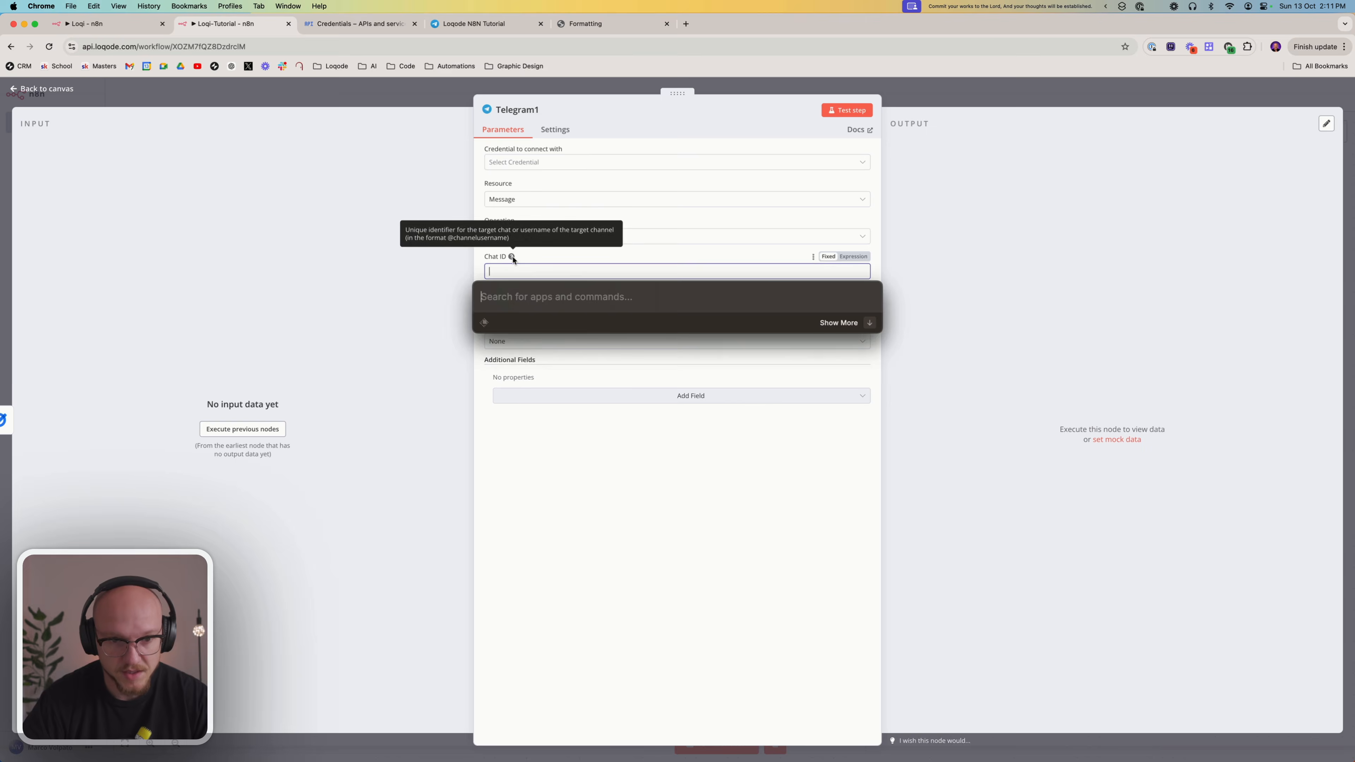
key(super+shift+v)
key(Down)
key(Return)
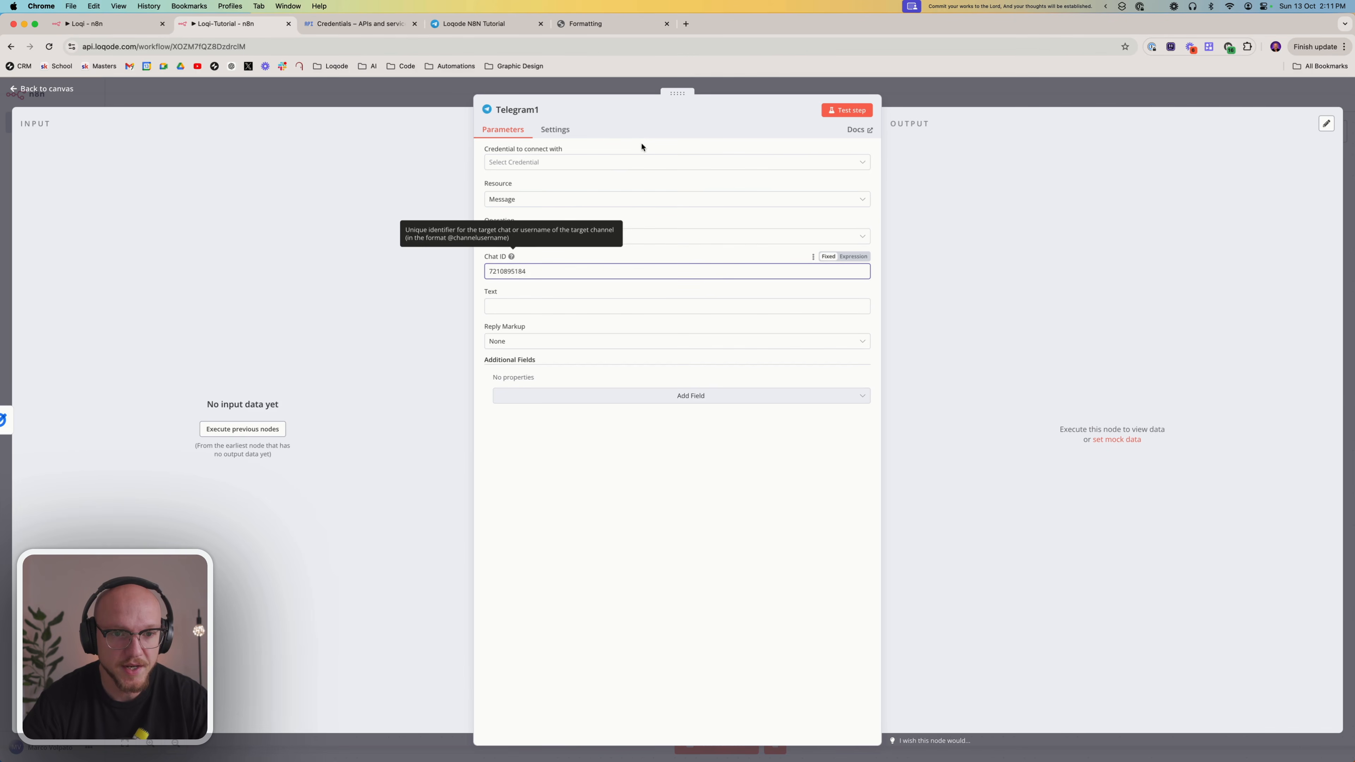
click(580, 162)
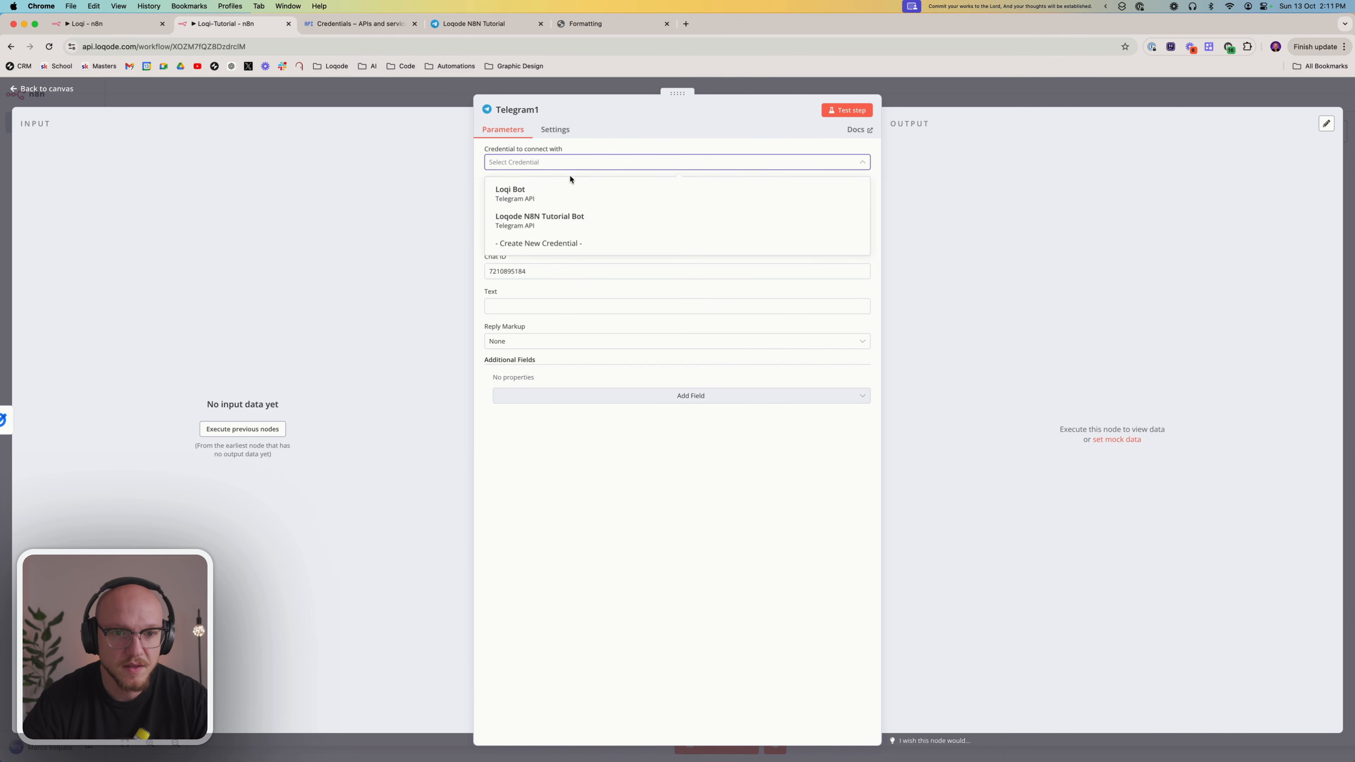
click(544, 217)
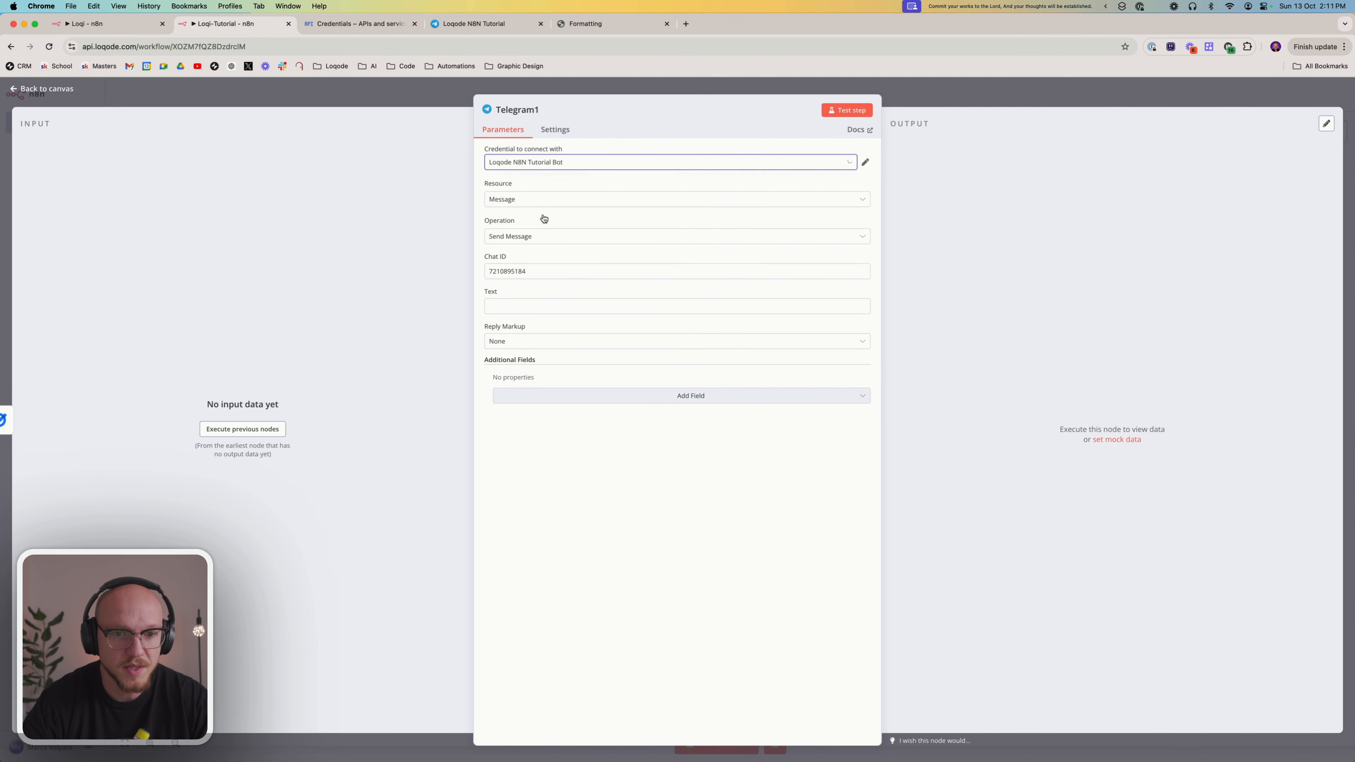
Run the Google Tasks node on the canvas and reopen the new Telegram node with its input data
click(524, 308)
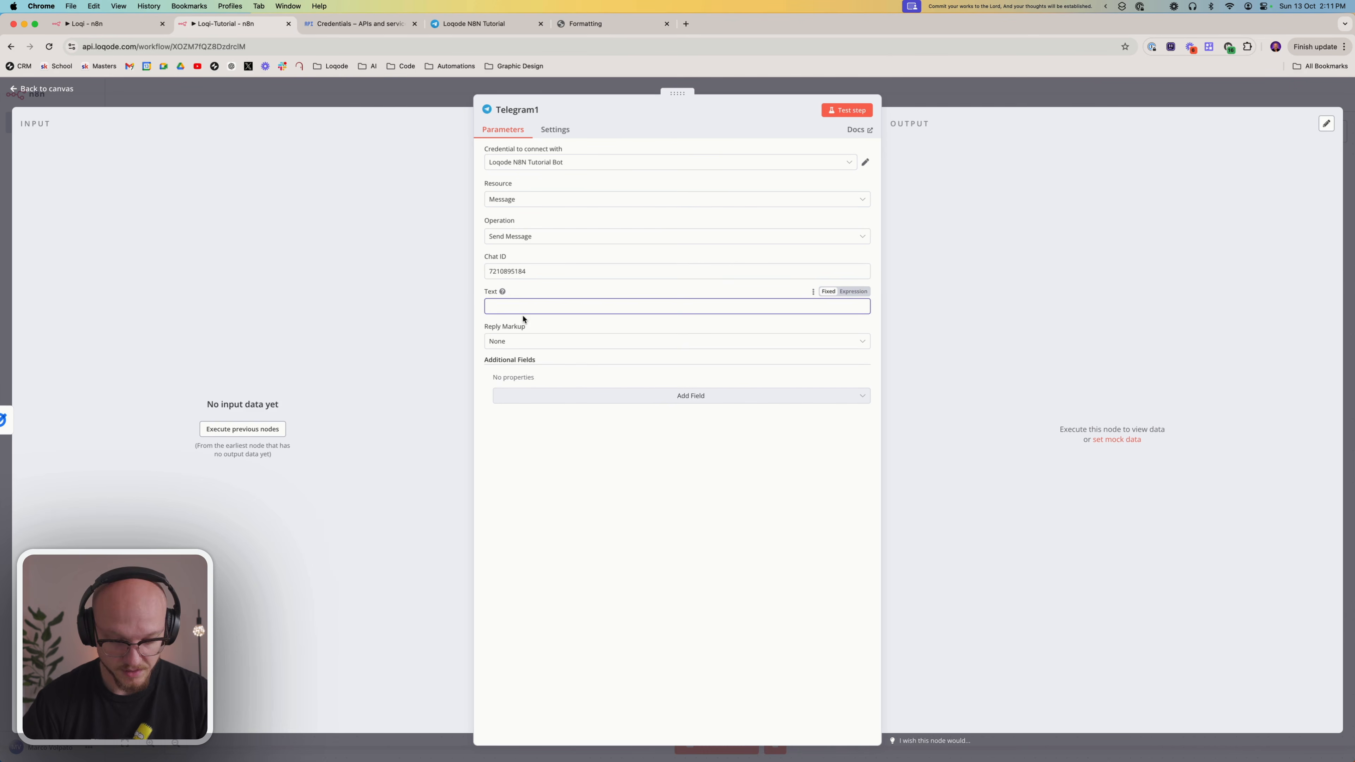
key(Escape)
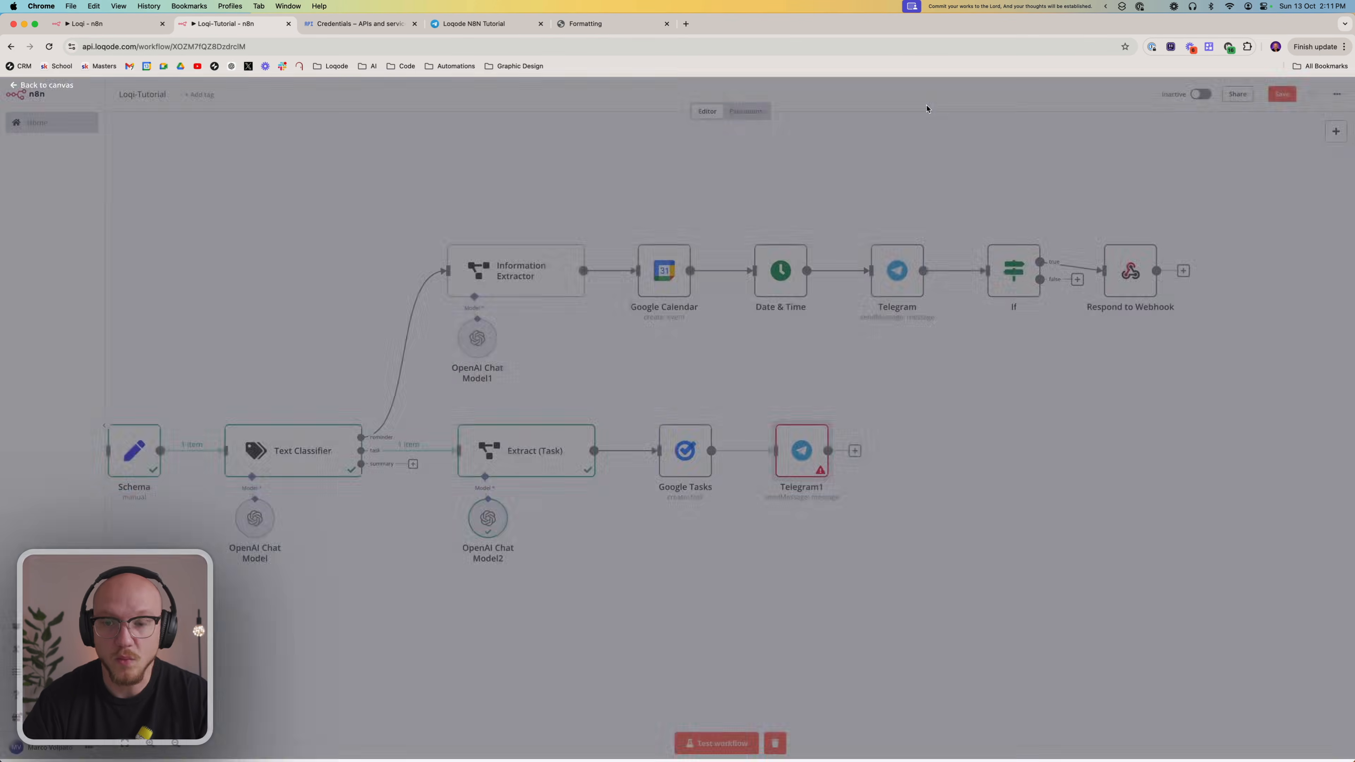
click(664, 413)
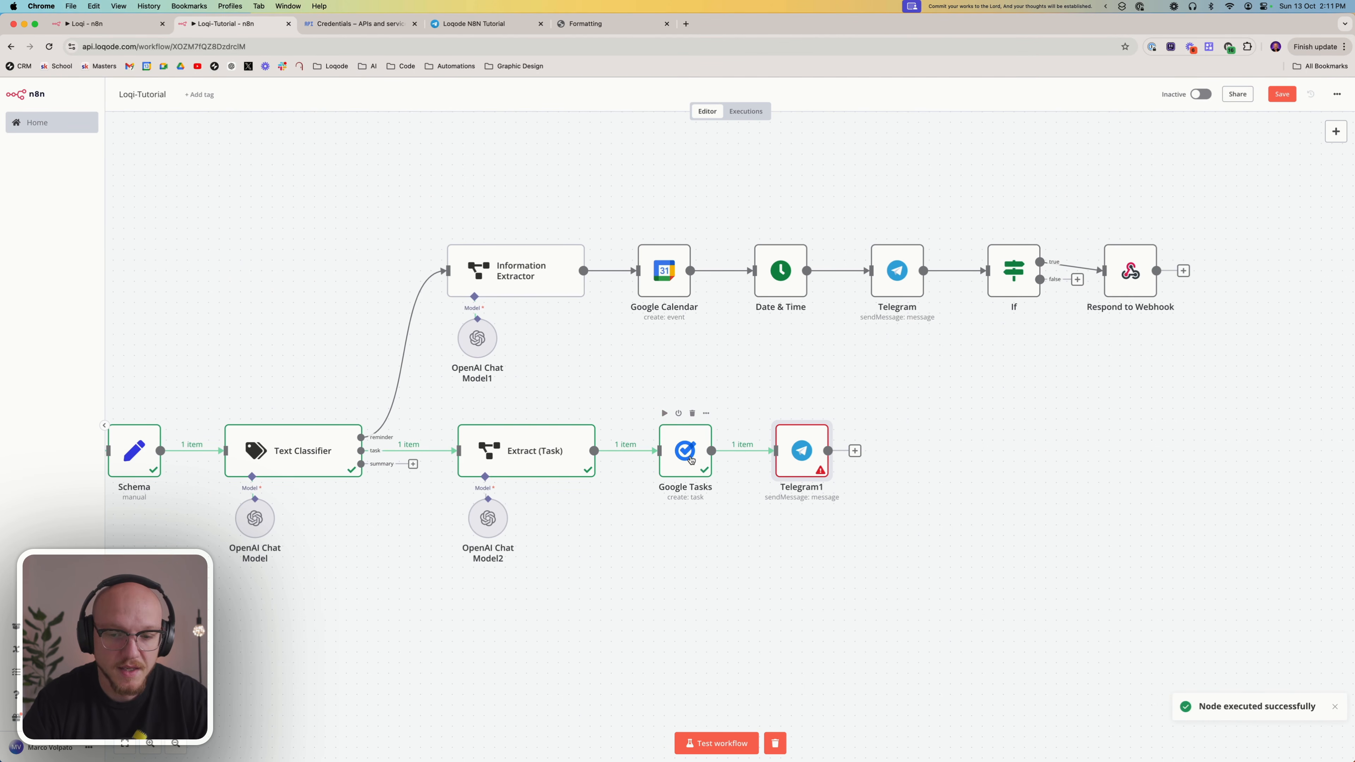
double_click(812, 439)
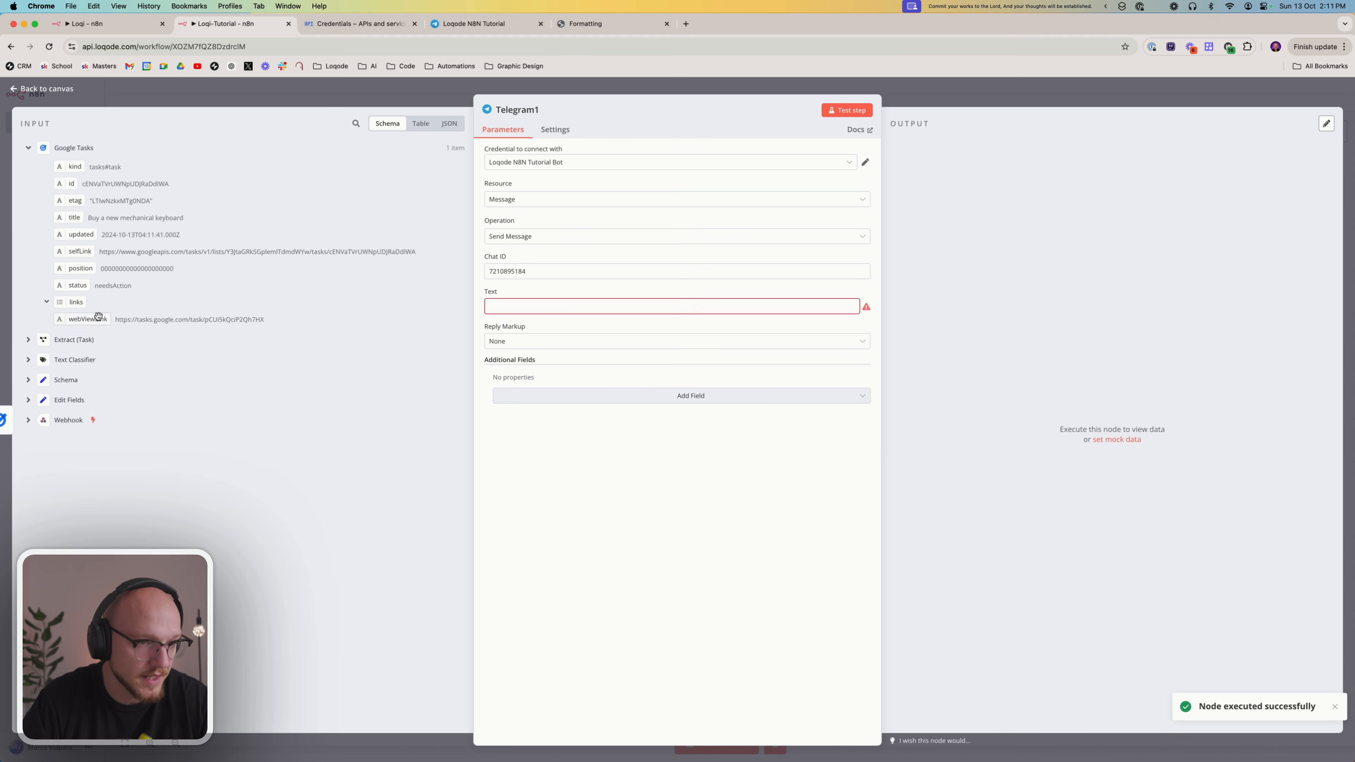
Insert the task output of Extract (Task) into the Telegram message text
click(29, 339)
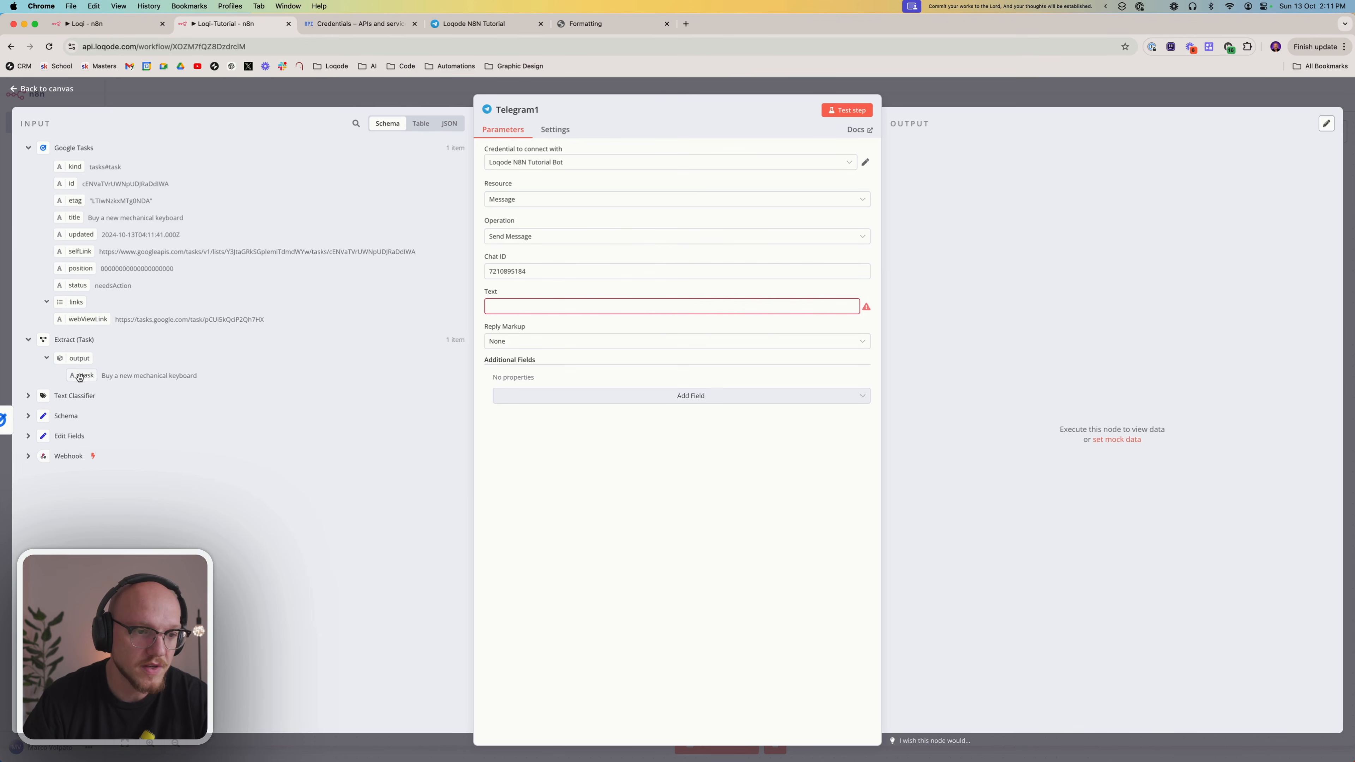
drag(79, 376, 528, 310)
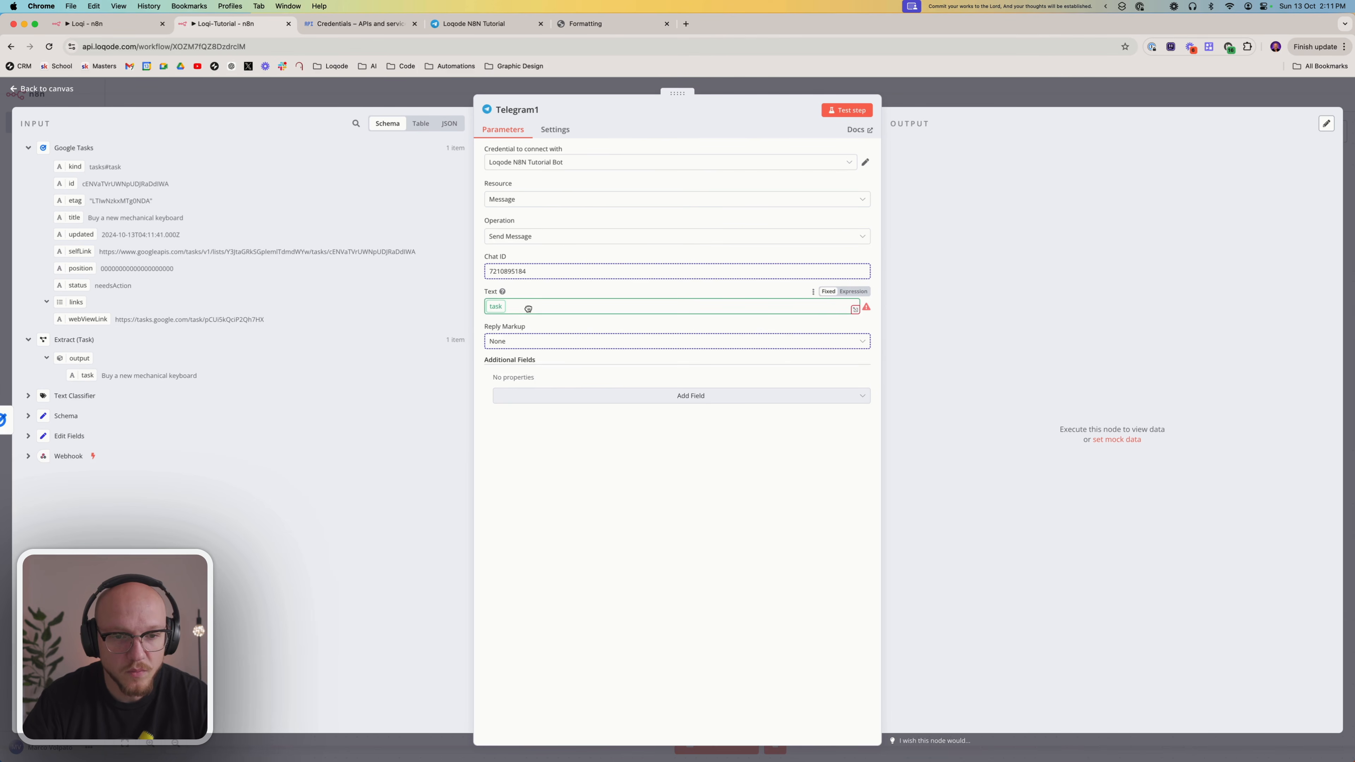
drag(528, 308, 528, 309)
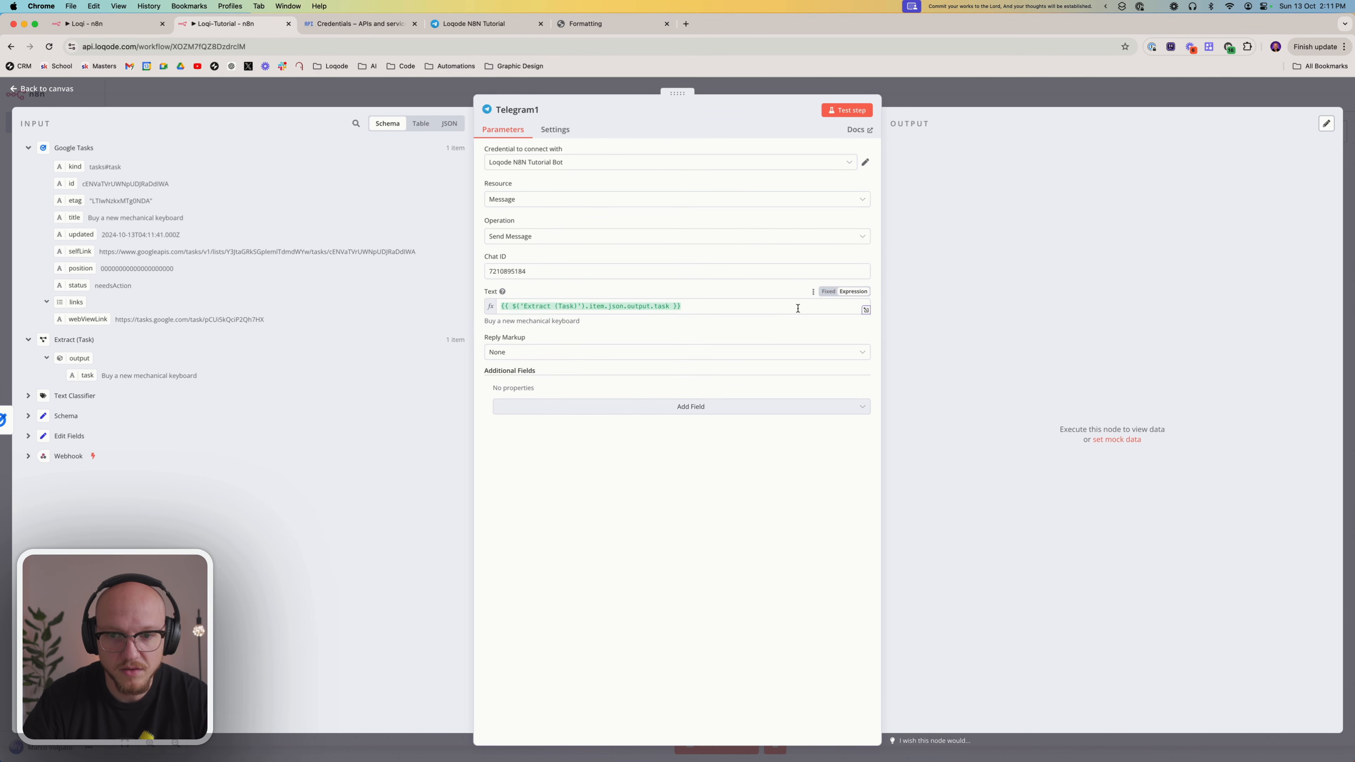
Add a line reading "✅ Task" above the task expression in the Telegram message text
click(509, 305)
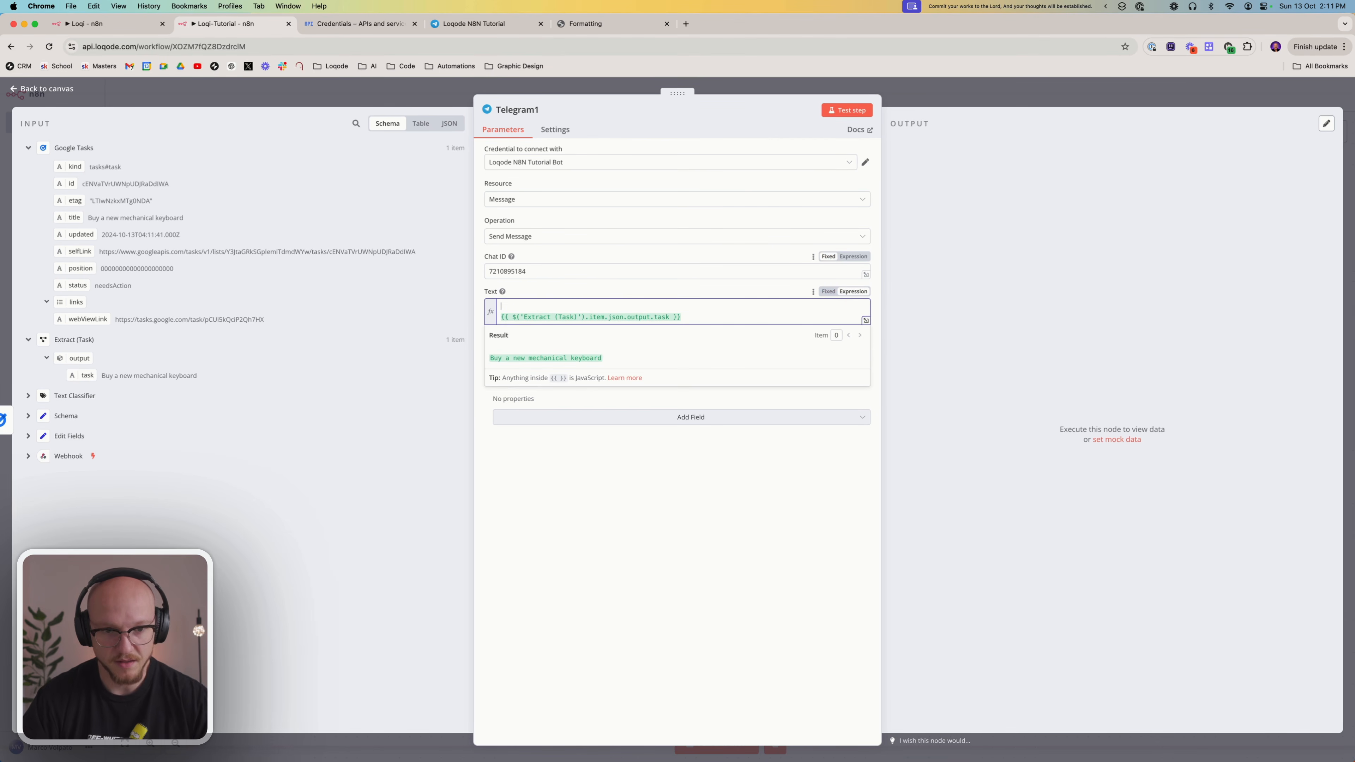
key(ctrl+super+space)
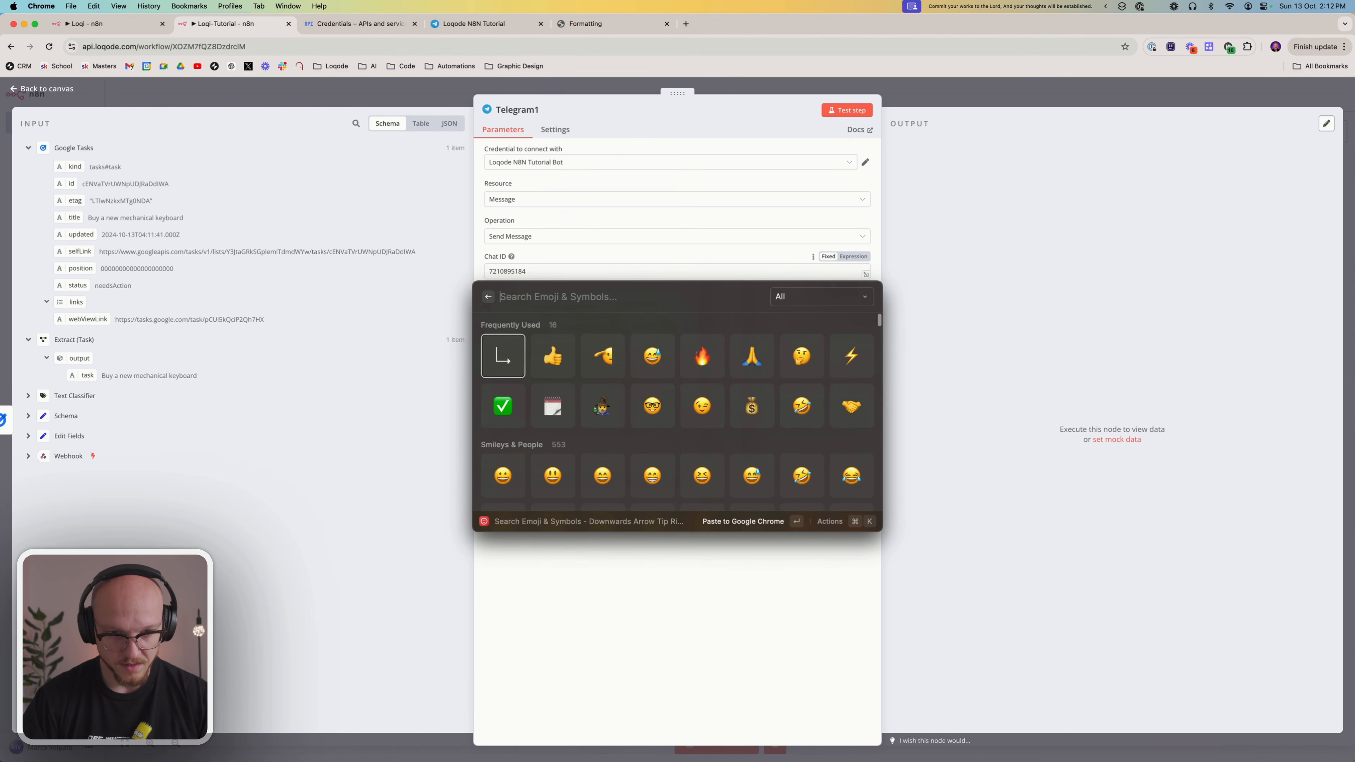
key(Right)
key(Down)
key(Left)
key(Return)
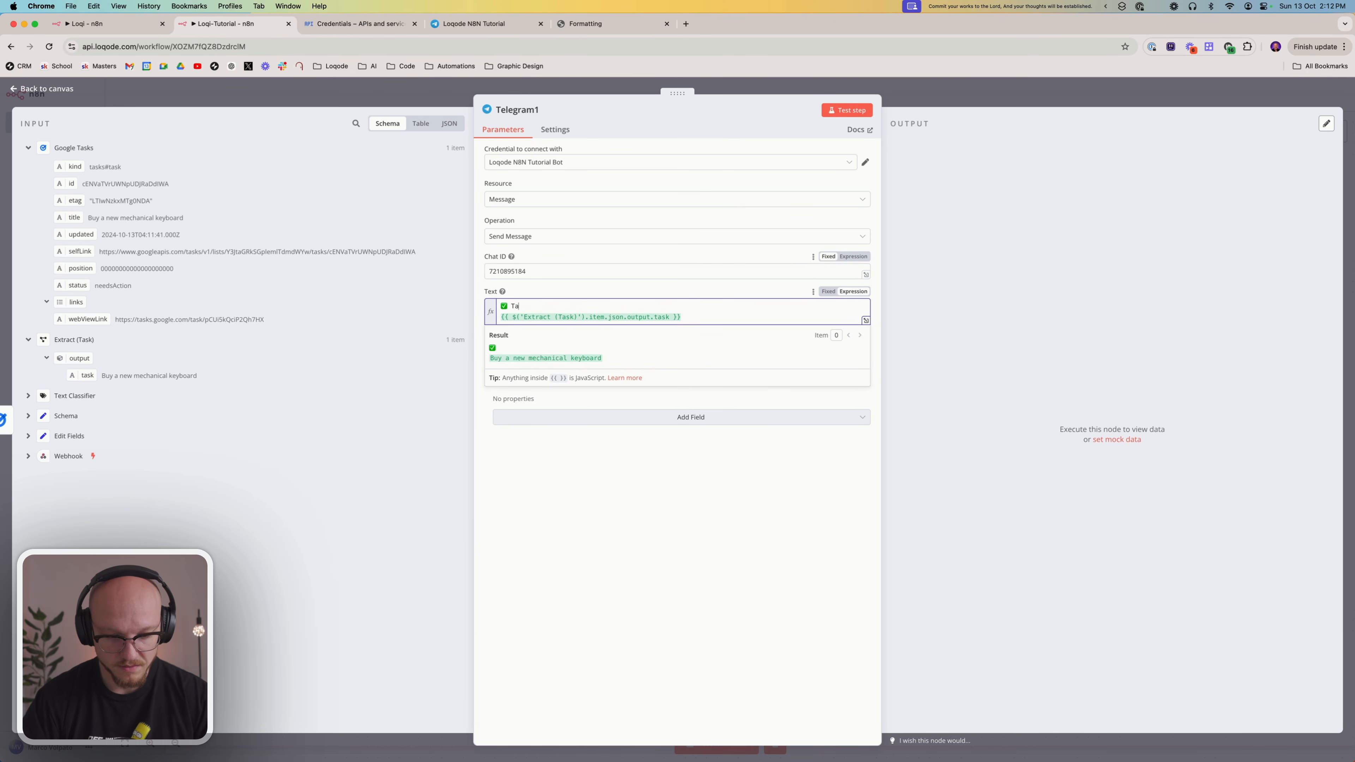
click(699, 480)
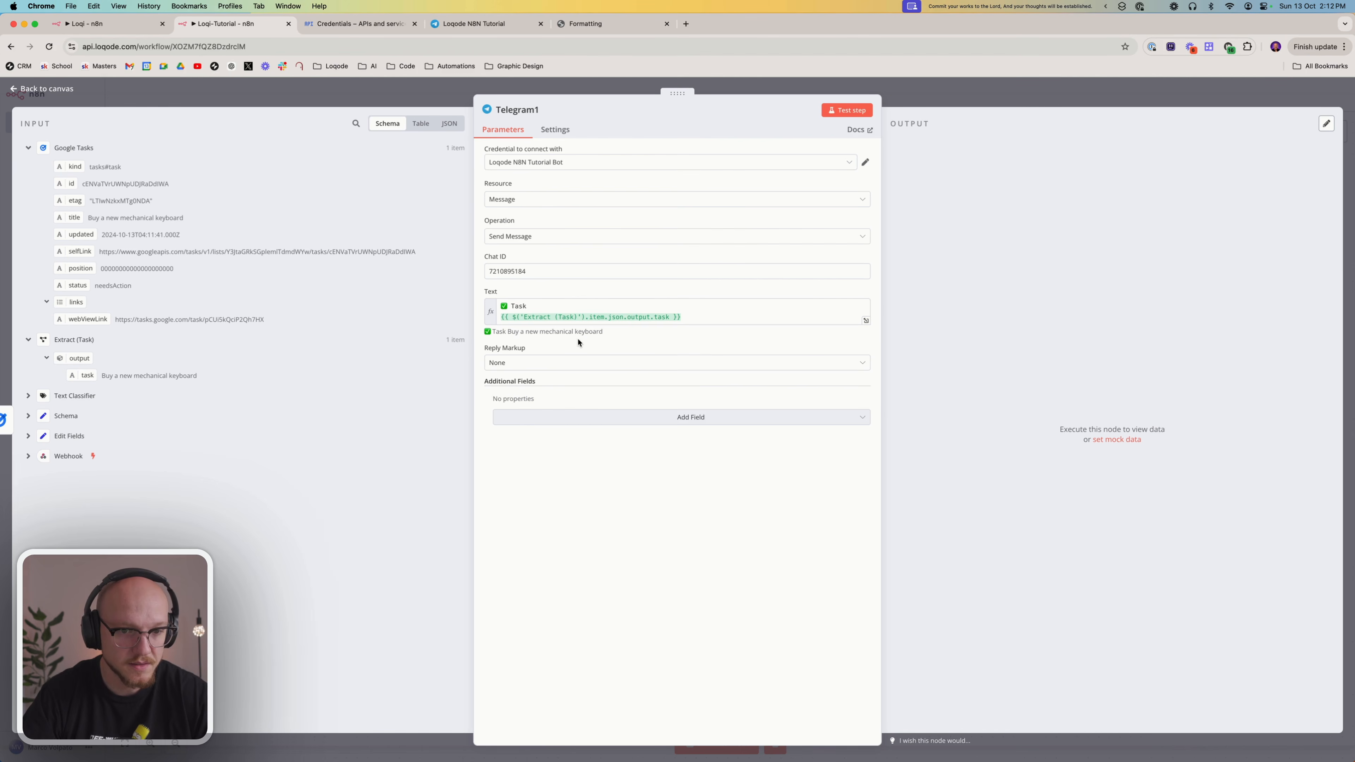
Test the Telegram1 node and check the task message it sends in the Loqode N8N Tutorial chat on Telegram
click(841, 112)
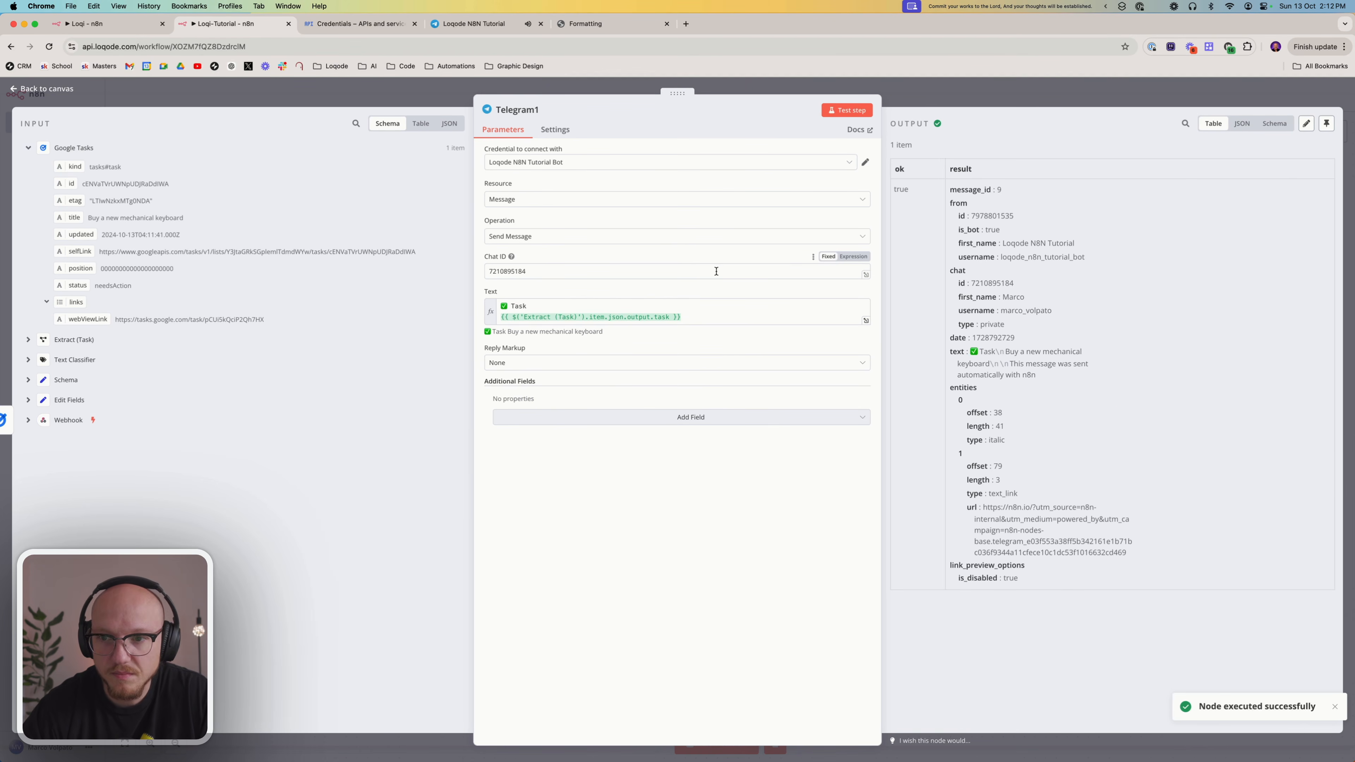
click(503, 27)
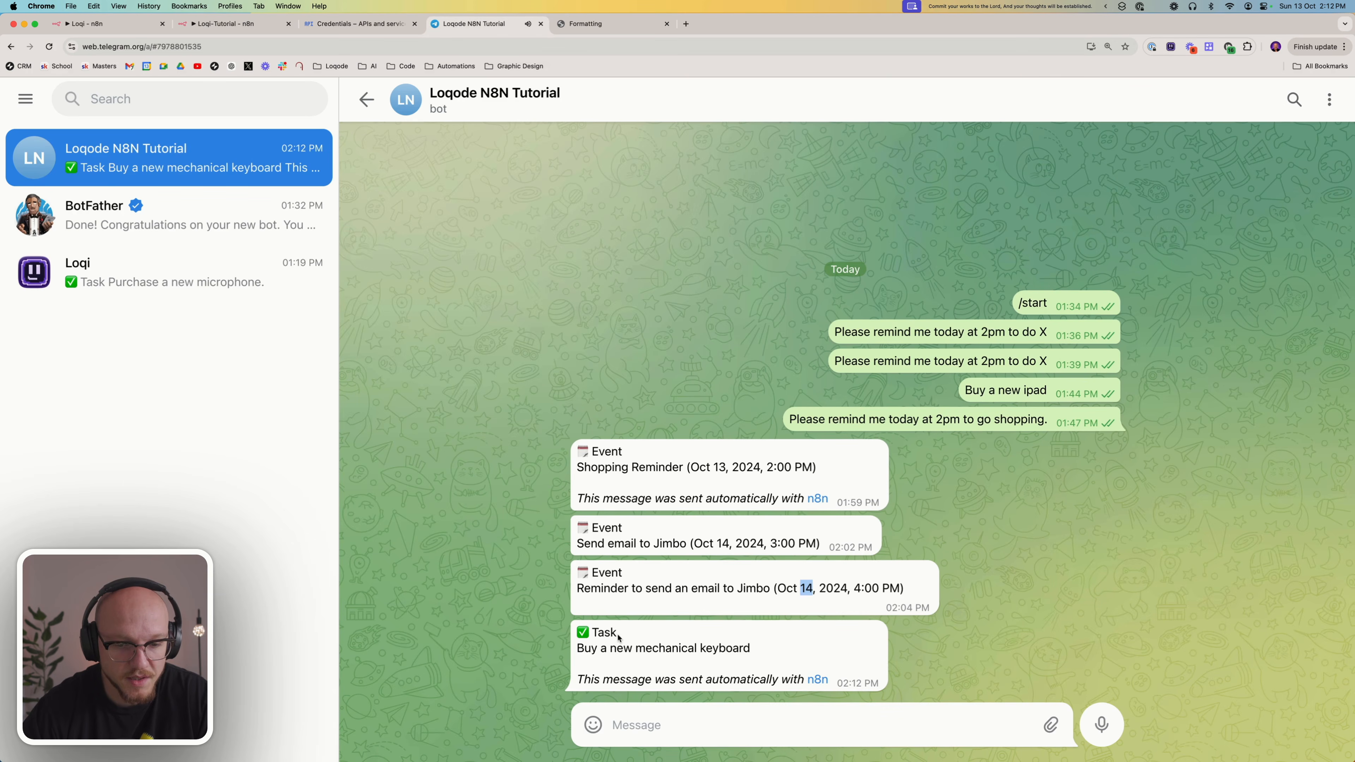
drag(582, 630, 751, 649)
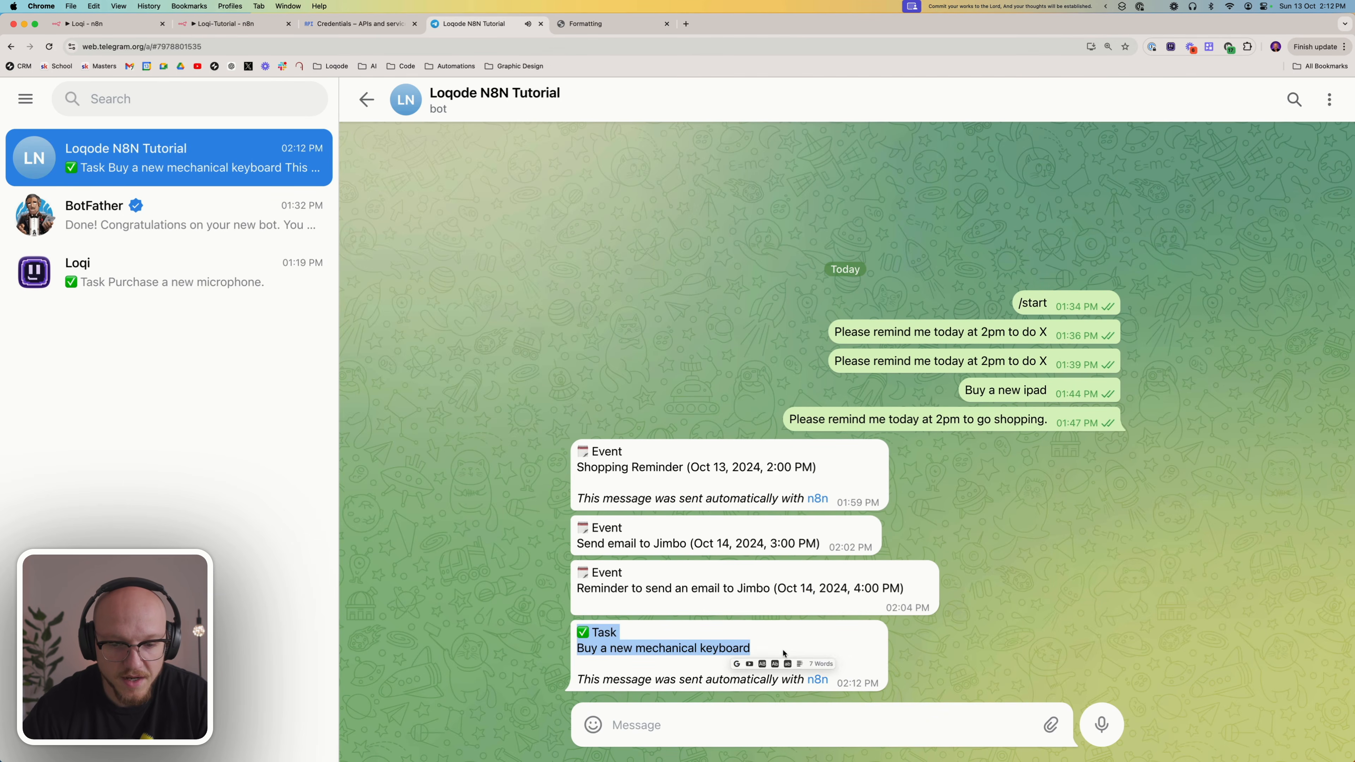
click(758, 649)
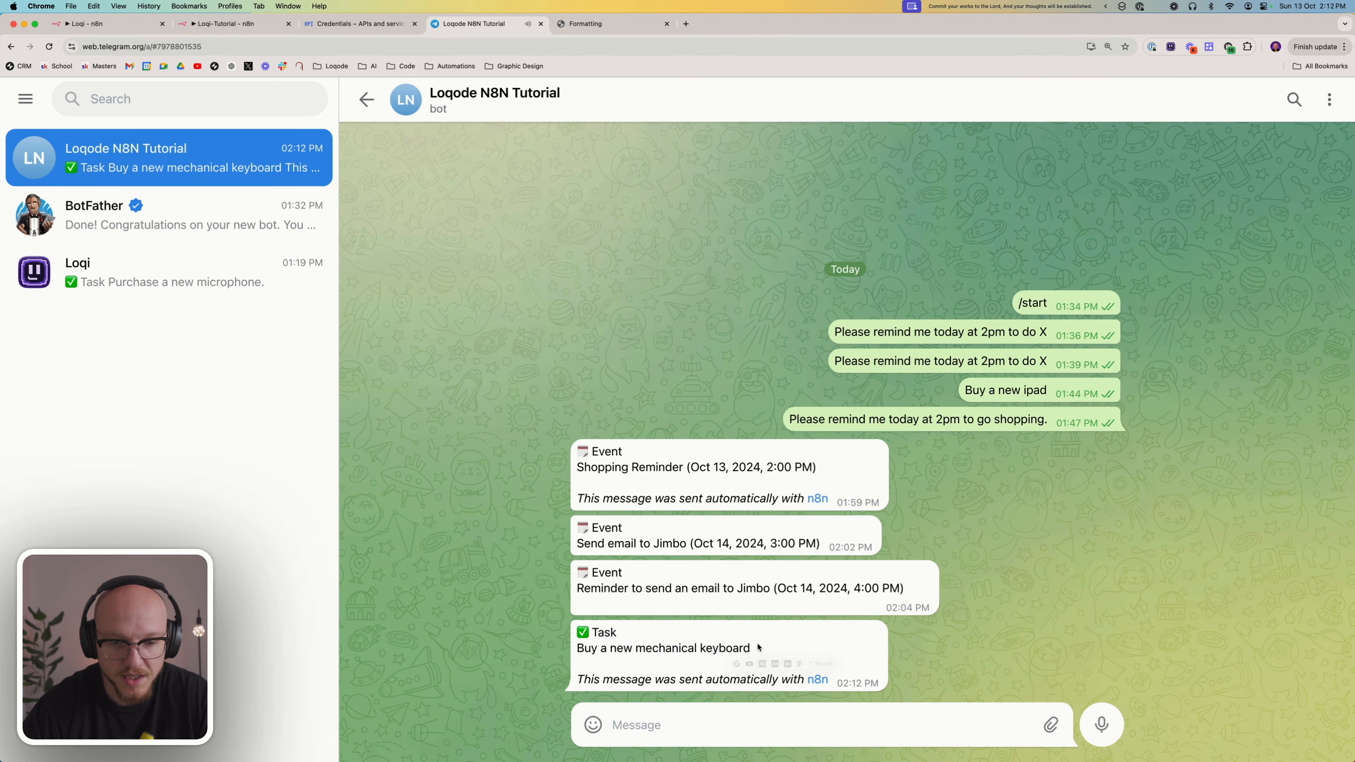
Return to the Loqi-Tutorial workflow and add the Append n8n Attribution field to Telegram1, switched off
click(230, 23)
click(582, 416)
click(550, 442)
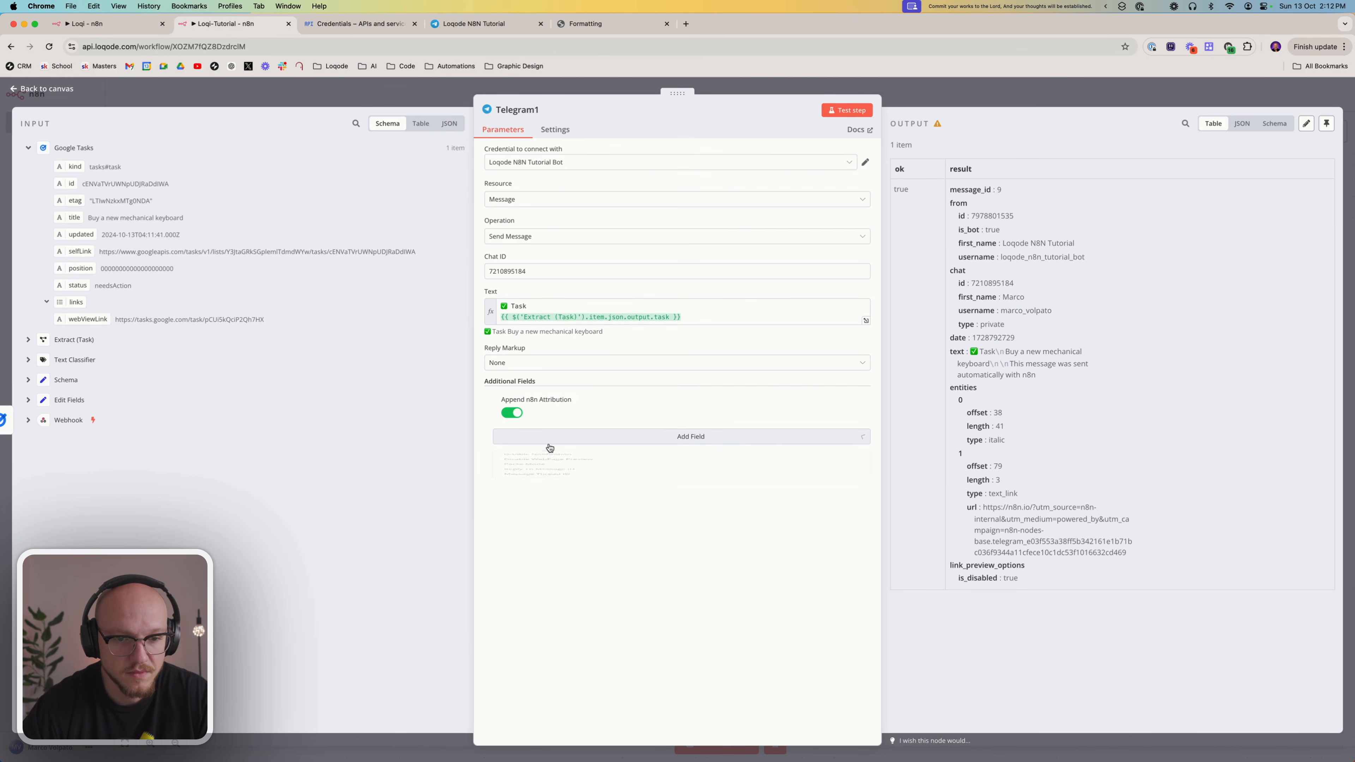
click(504, 412)
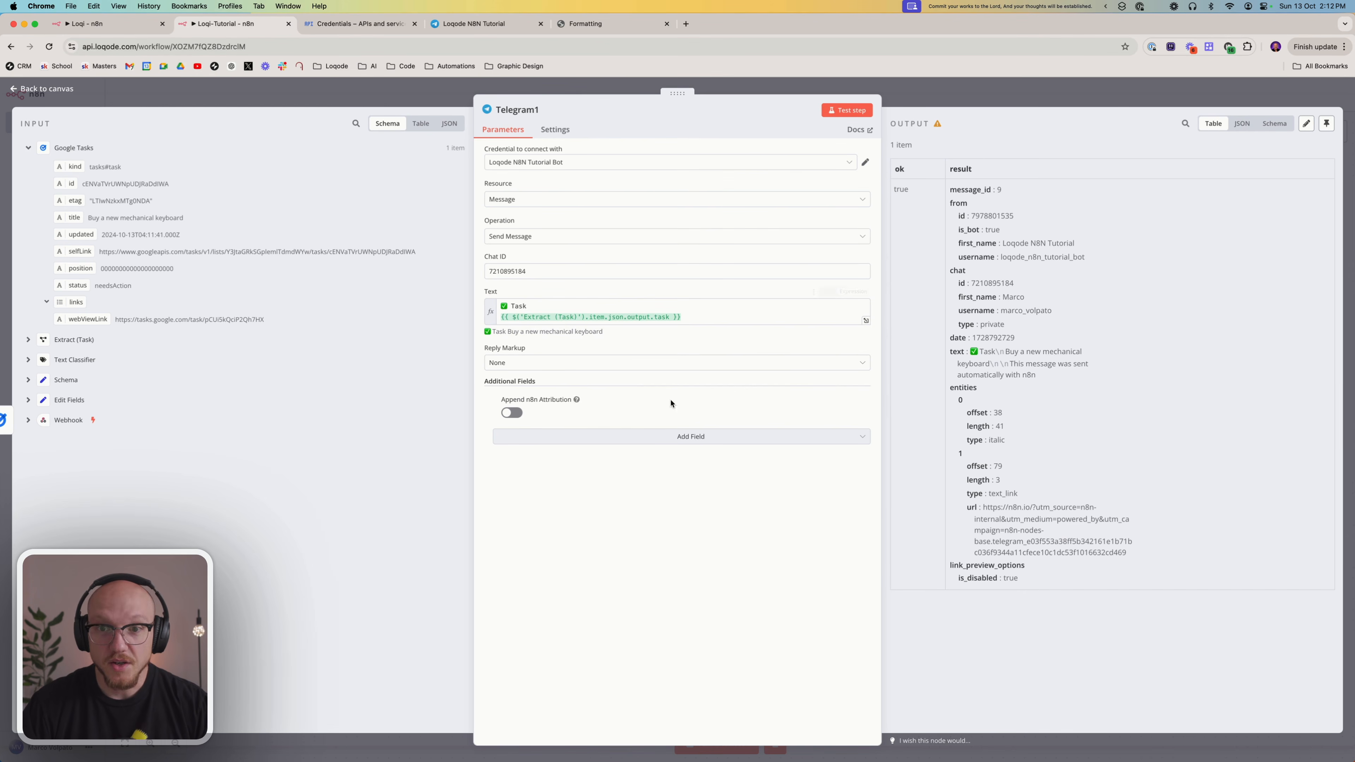
click(961, 96)
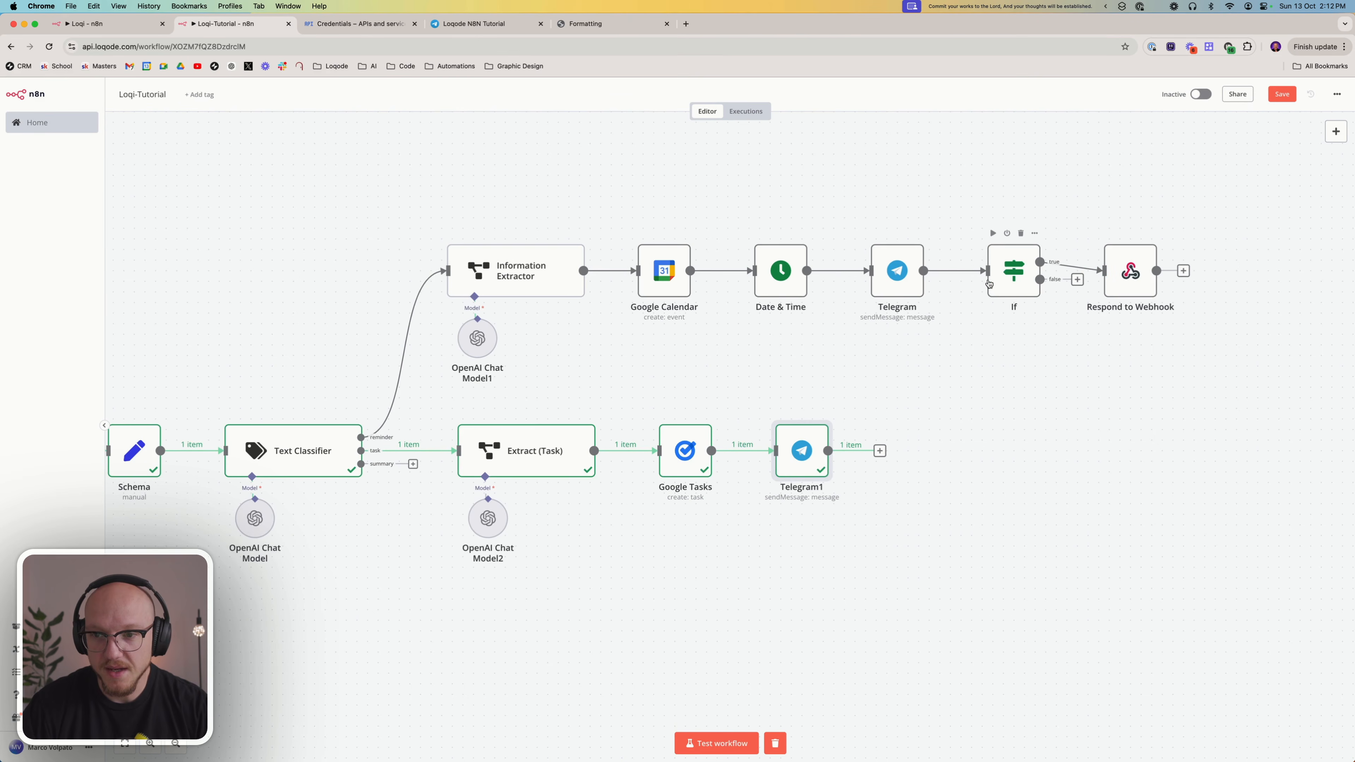
Duplicate the reminder branch's If node, connect the copy after Telegram1, and review its trigger condition
click(1004, 273)
key(super+c)
key(super+v)
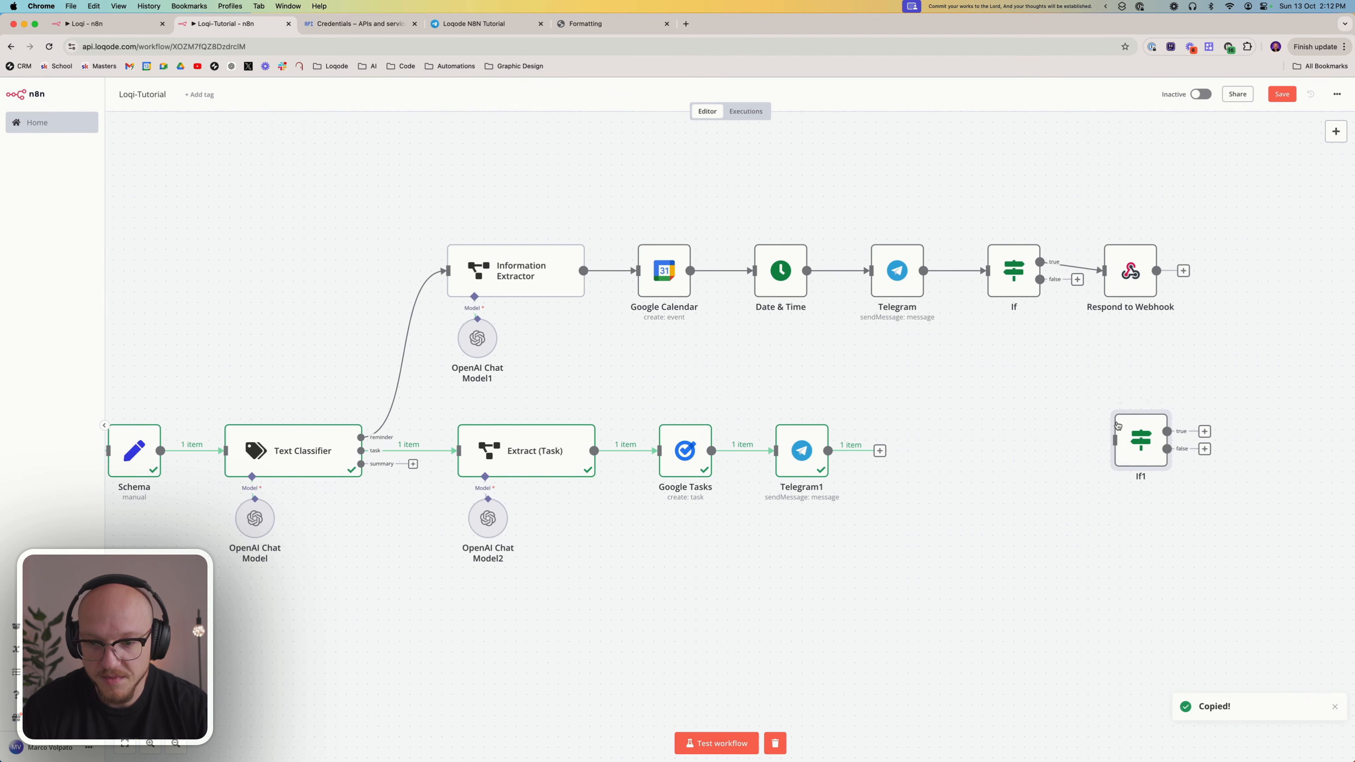
drag(1123, 441, 906, 458)
double_click(907, 458)
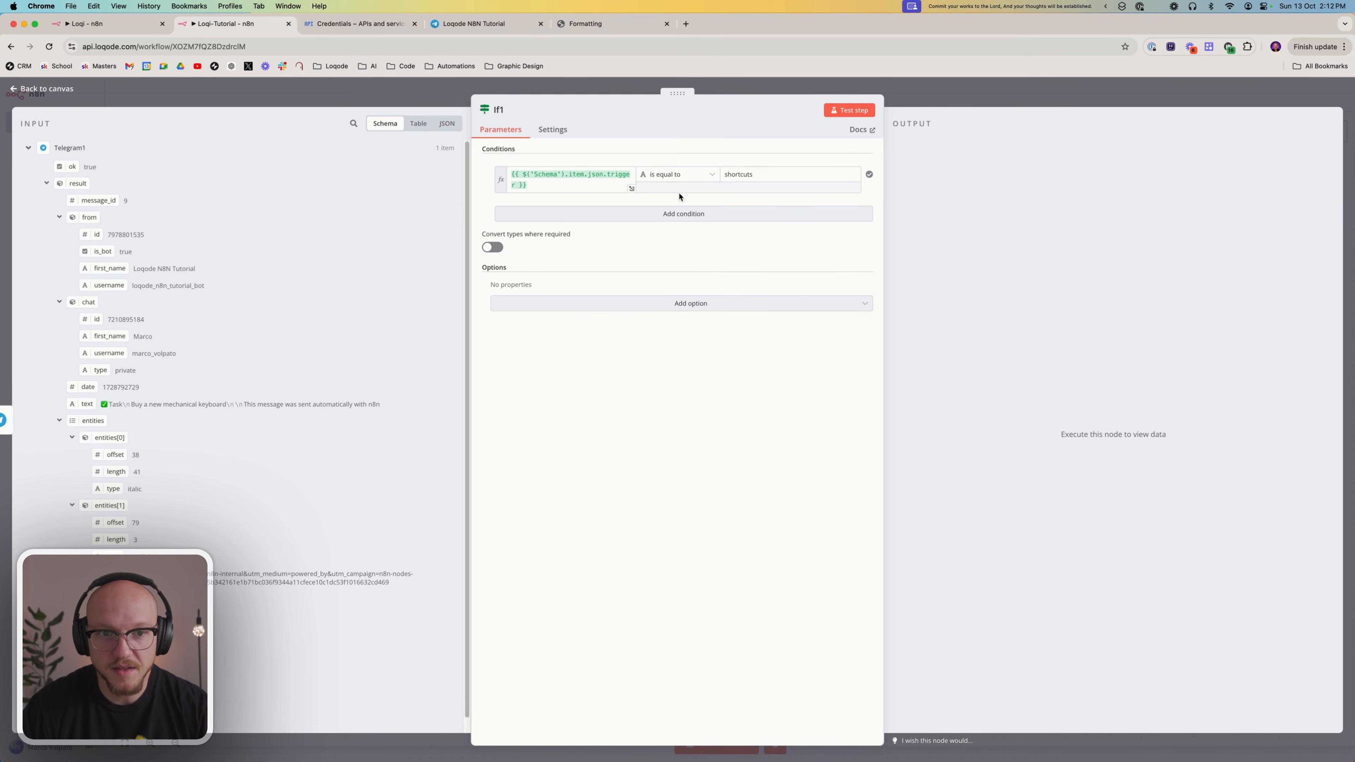
click(974, 87)
Duplicate the Respond to Webhook node and connect the copy to the true output of If1
scroll(200, 371, left, 10)
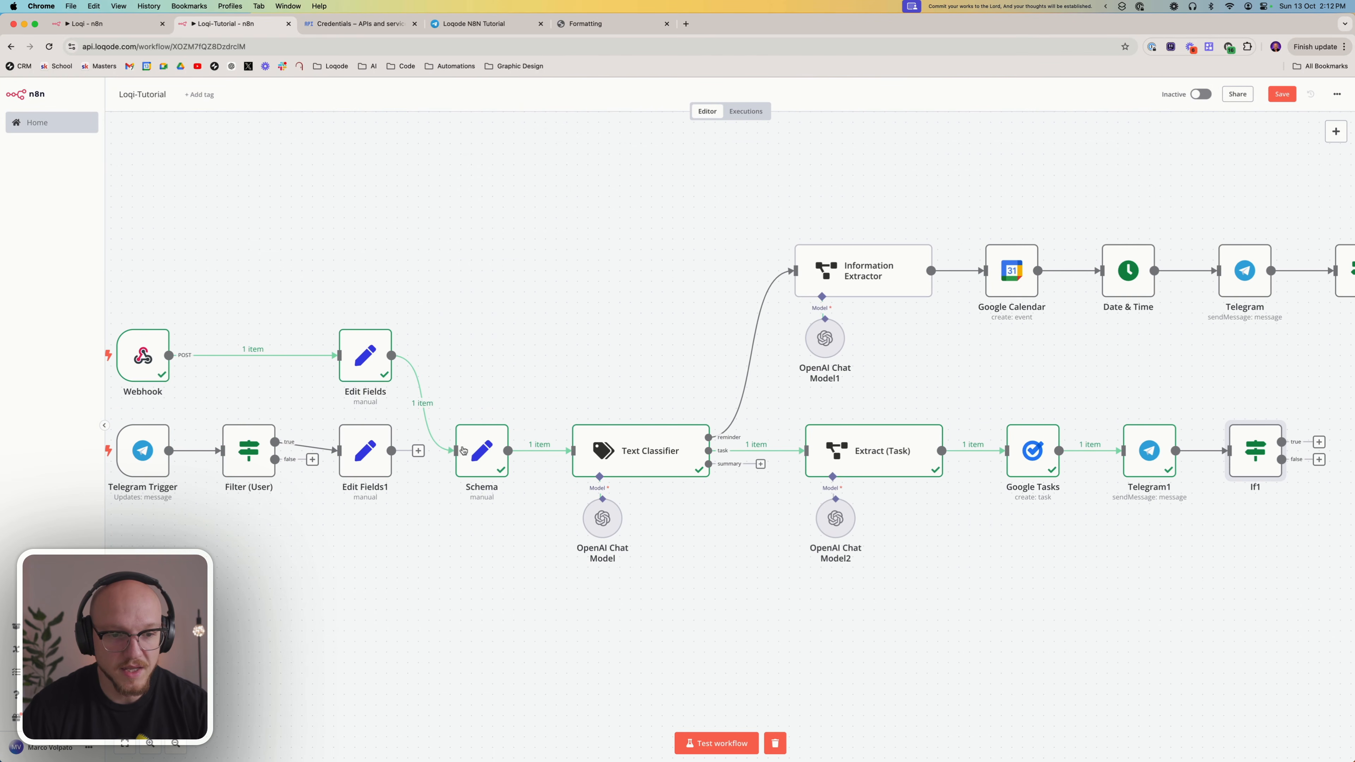
scroll(539, 399, right, 13)
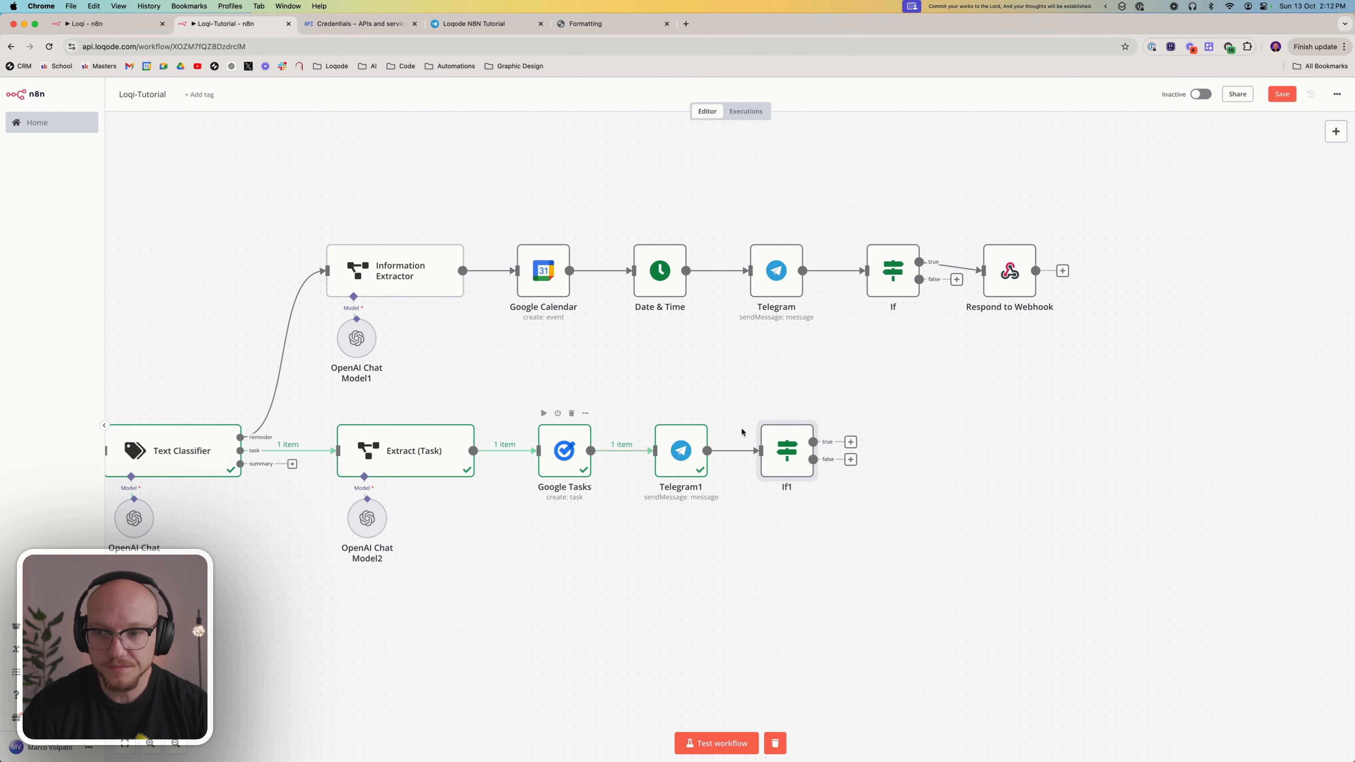
click(1013, 280)
key(super+c)
key(super+v)
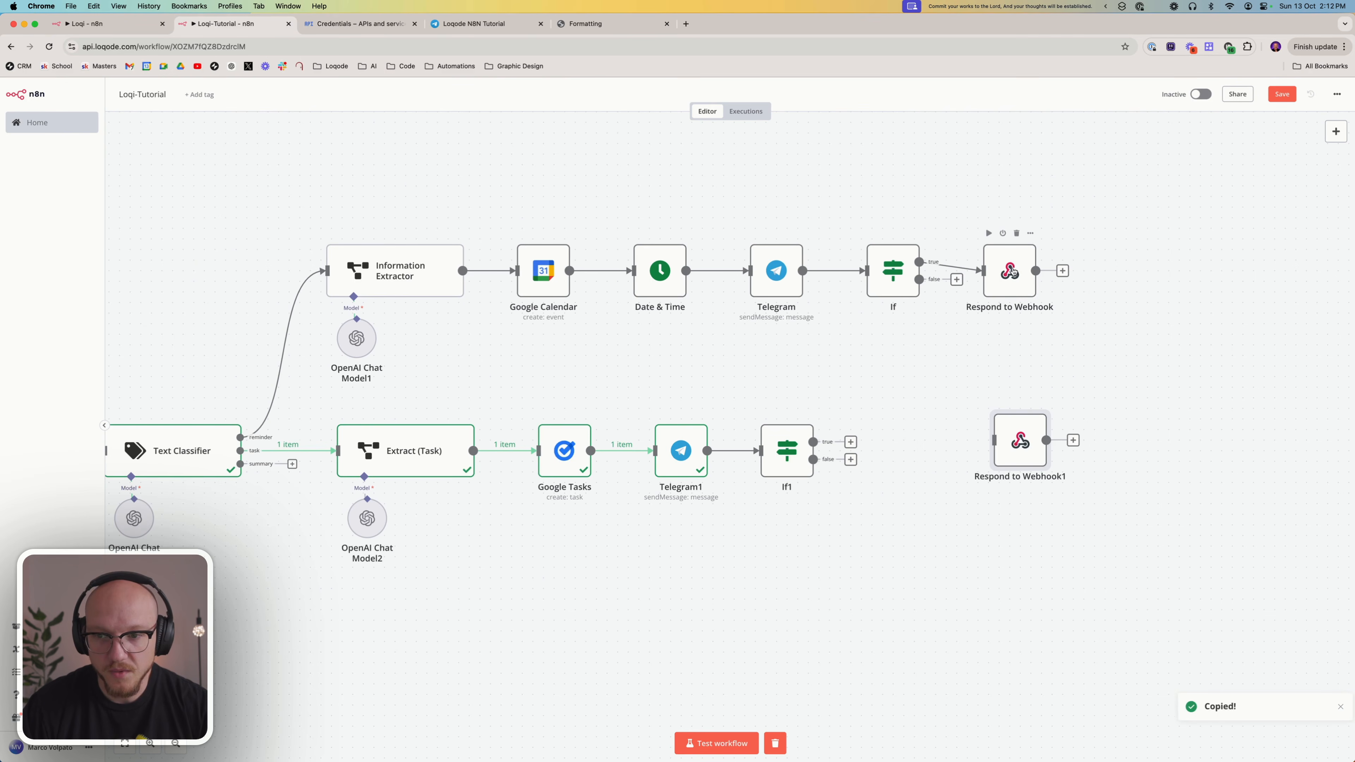
drag(1016, 452, 898, 460)
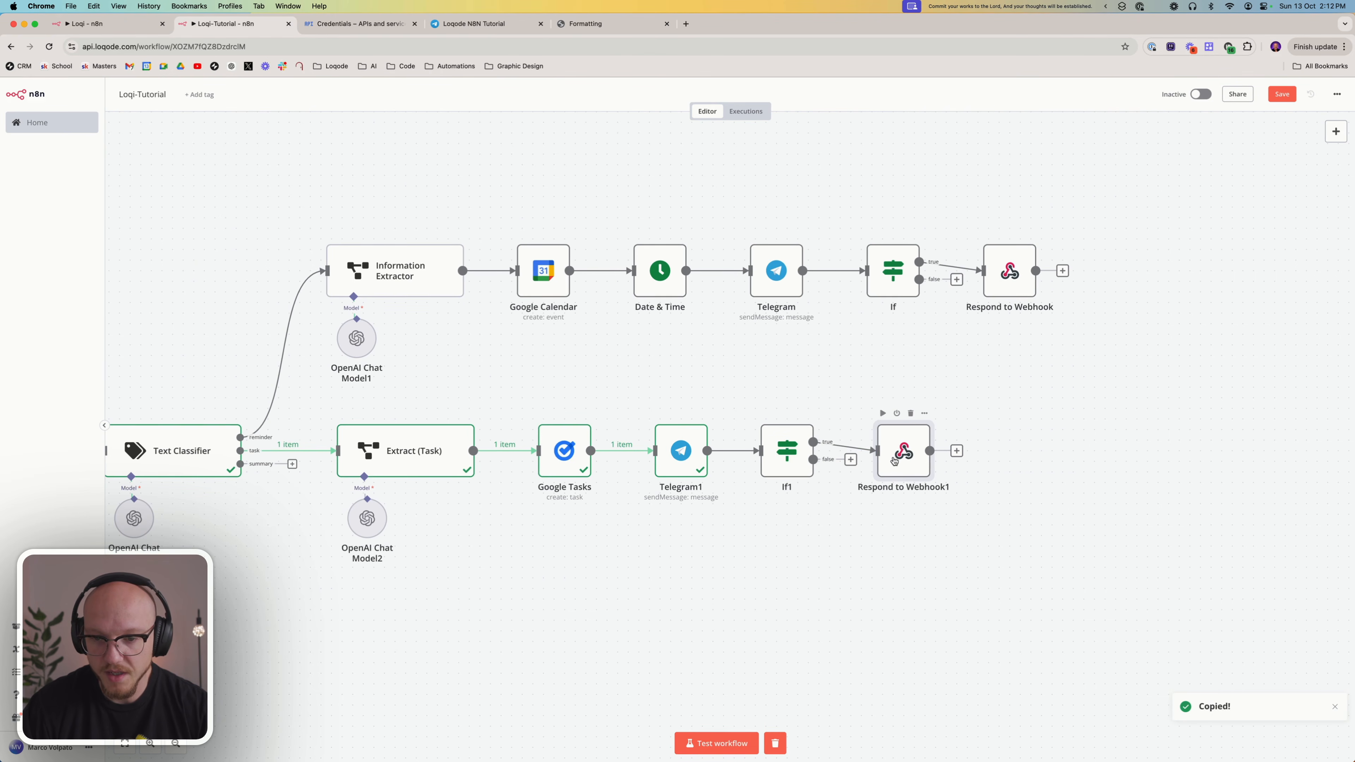
Run the If1 node on the canvas to pass the Telegram1 output through its condition
right_click(795, 458)
click(810, 478)
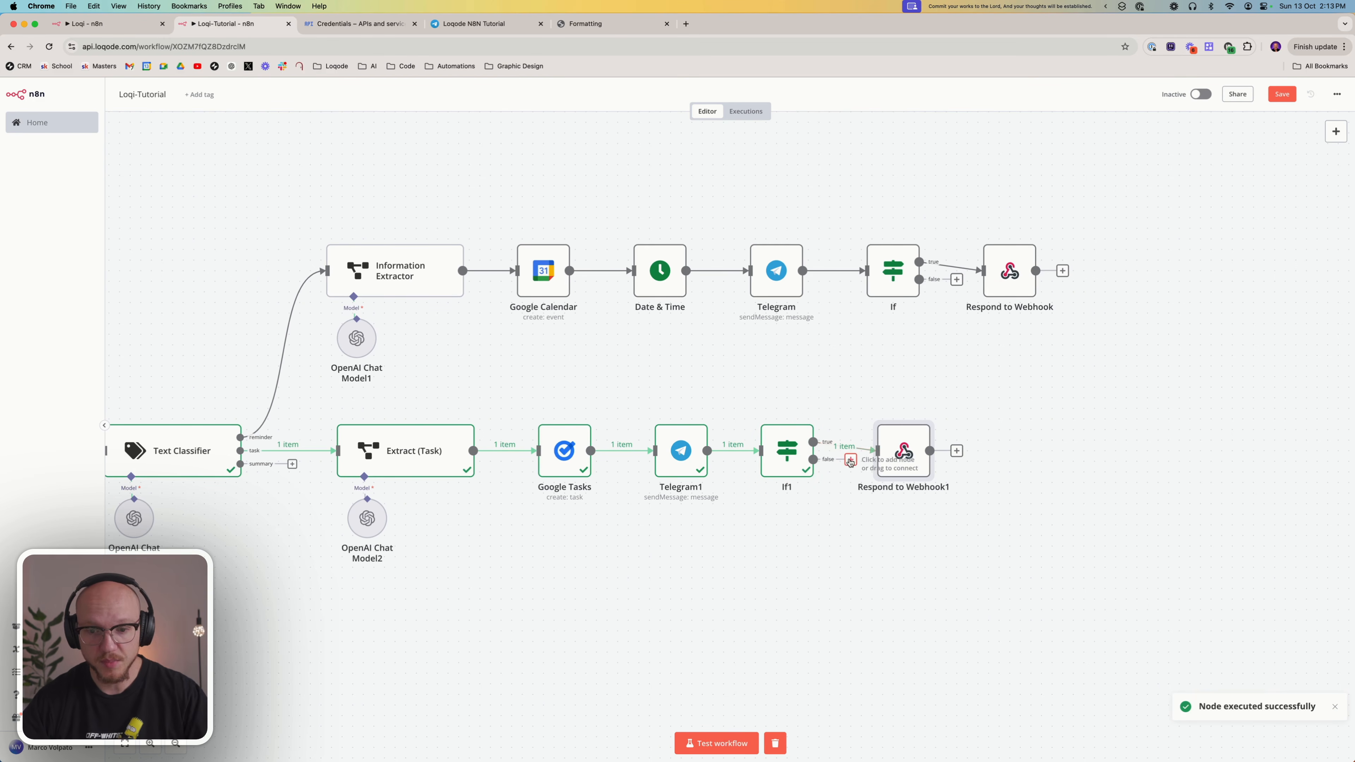
right_click(900, 445)
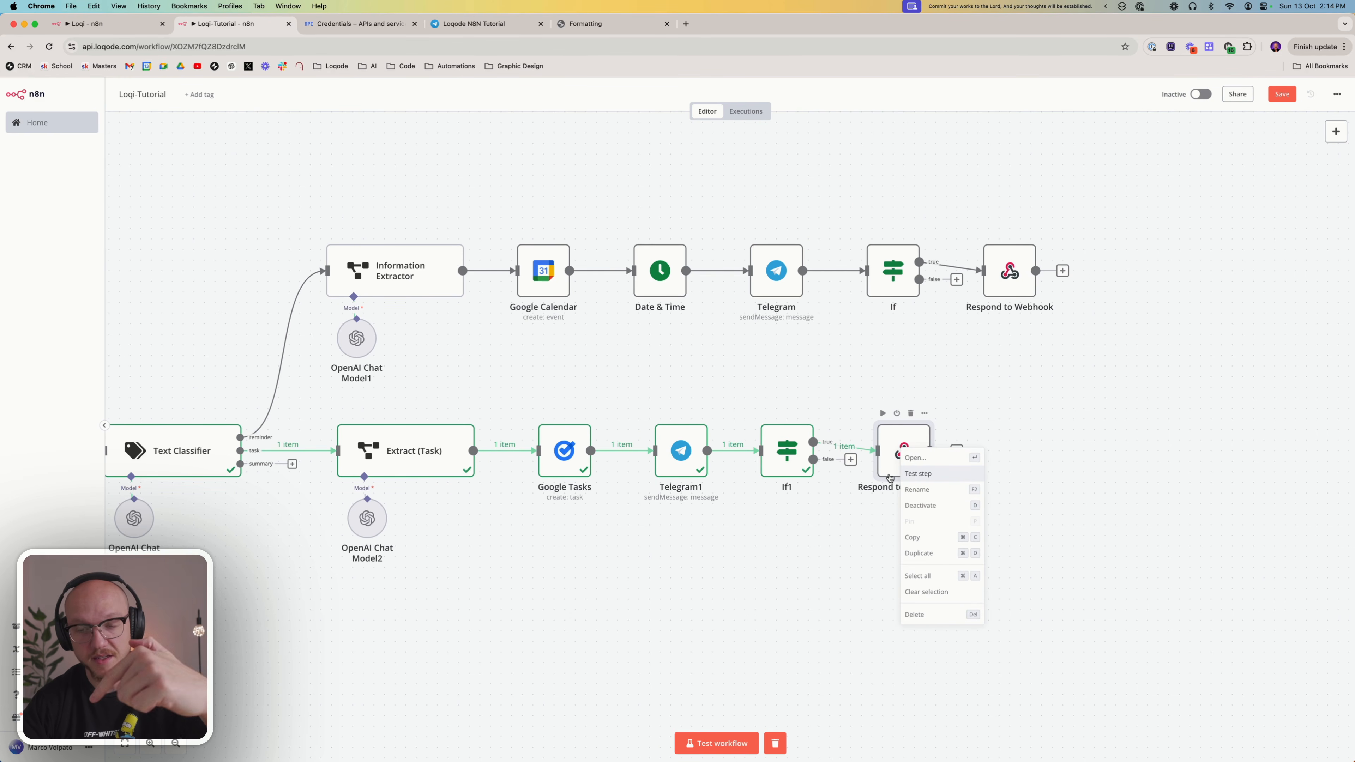
click(1022, 423)
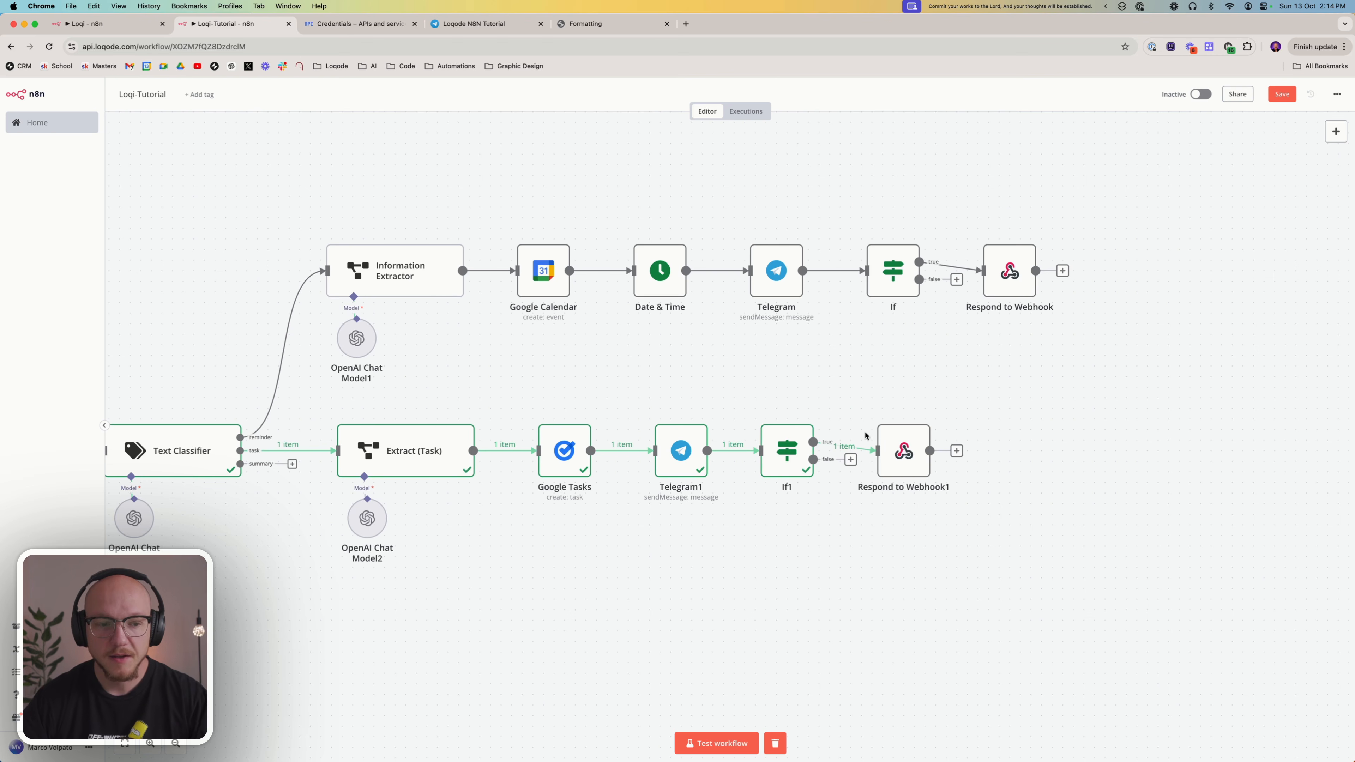
Start a test run of the workflow and trigger it through the Tutorial - Test shortcut with the task "Buy a Lamaro coffee machine"
scroll(865, 435, left, 6)
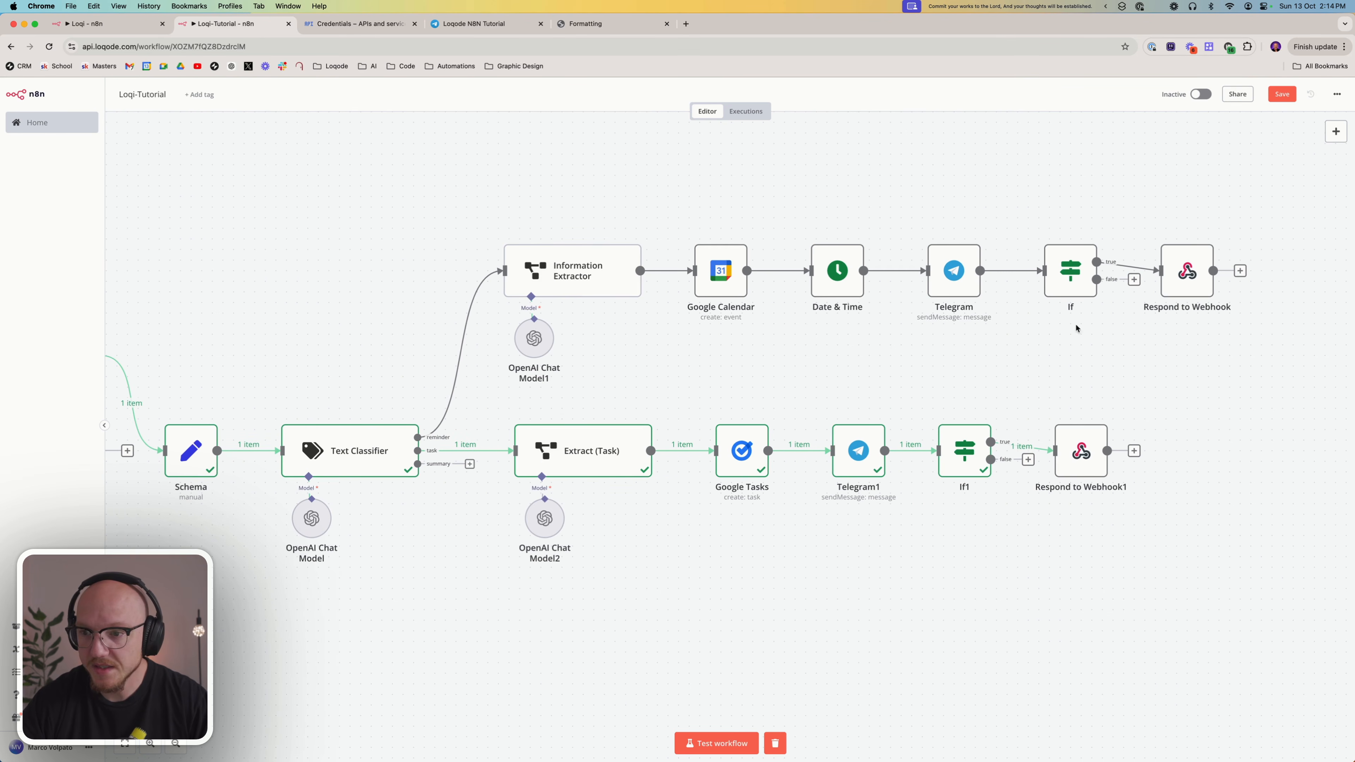
scroll(854, 460, left, 12)
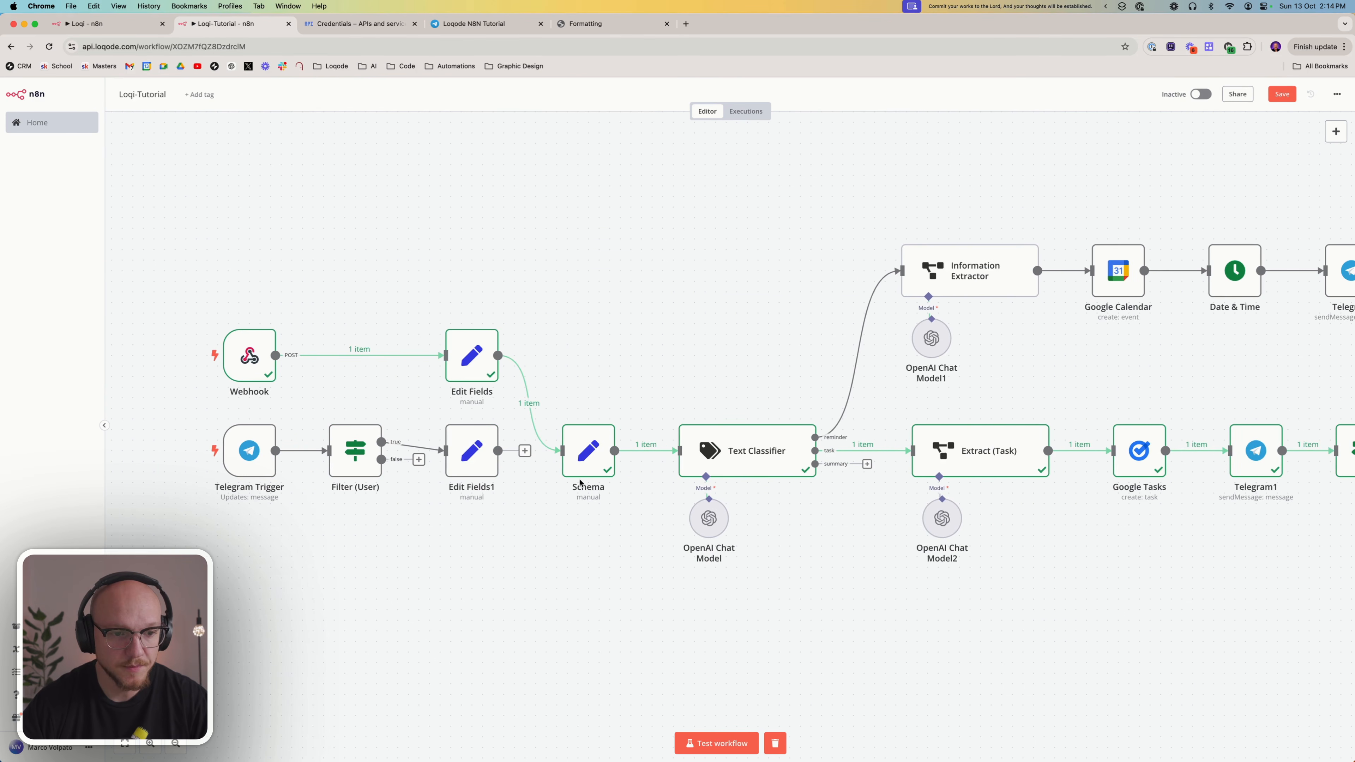
scroll(592, 485, right, 2)
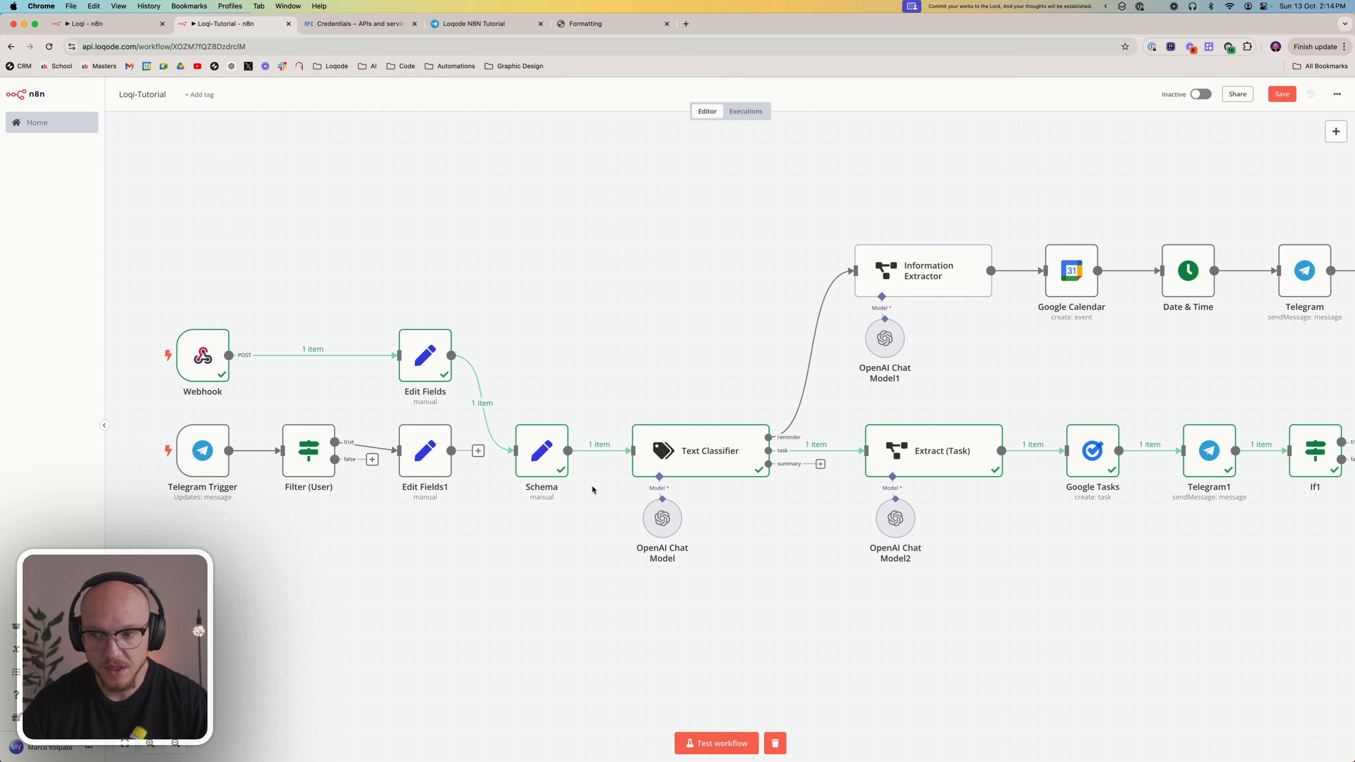
click(715, 736)
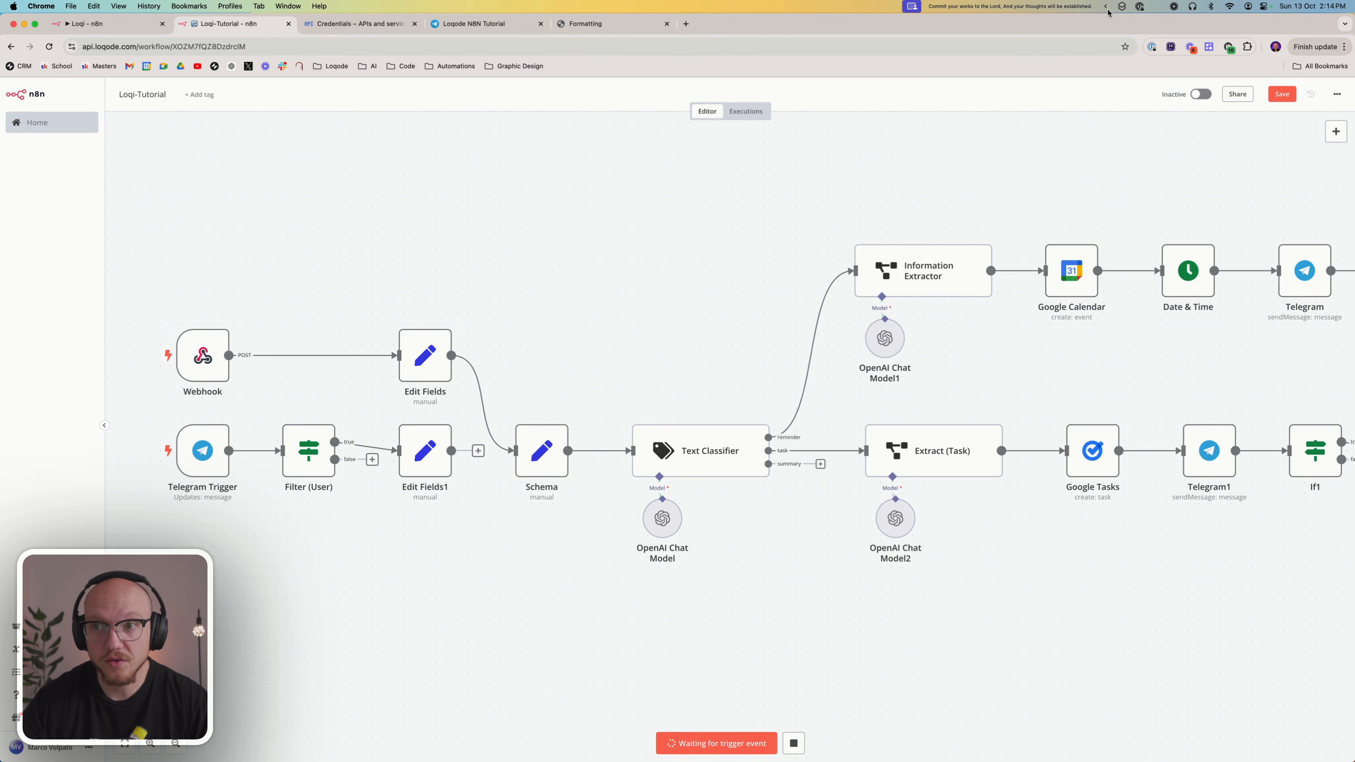
click(1122, 7)
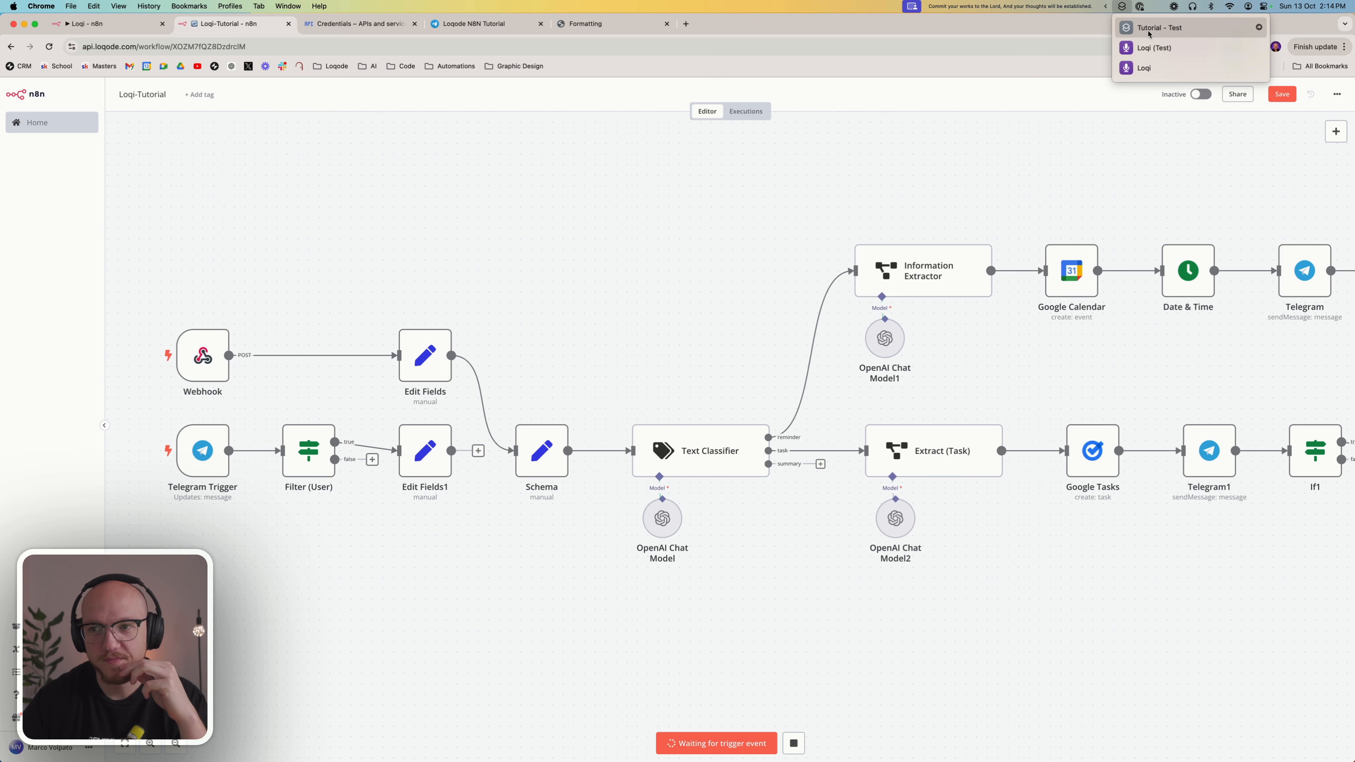
click(1148, 30)
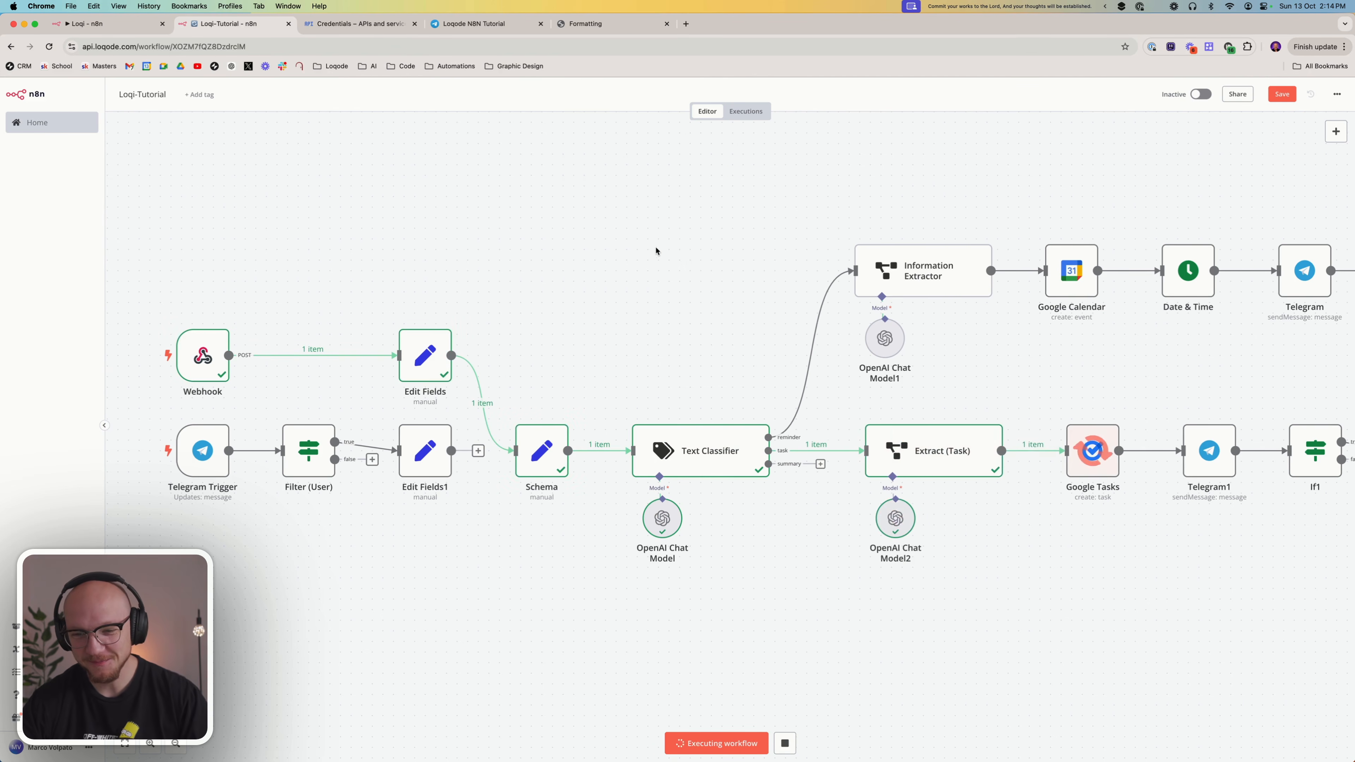
Set the response body of Respond to Webhook1 to "Task Added: " followed by the task output of Extract (Task)
scroll(659, 250, right, 8)
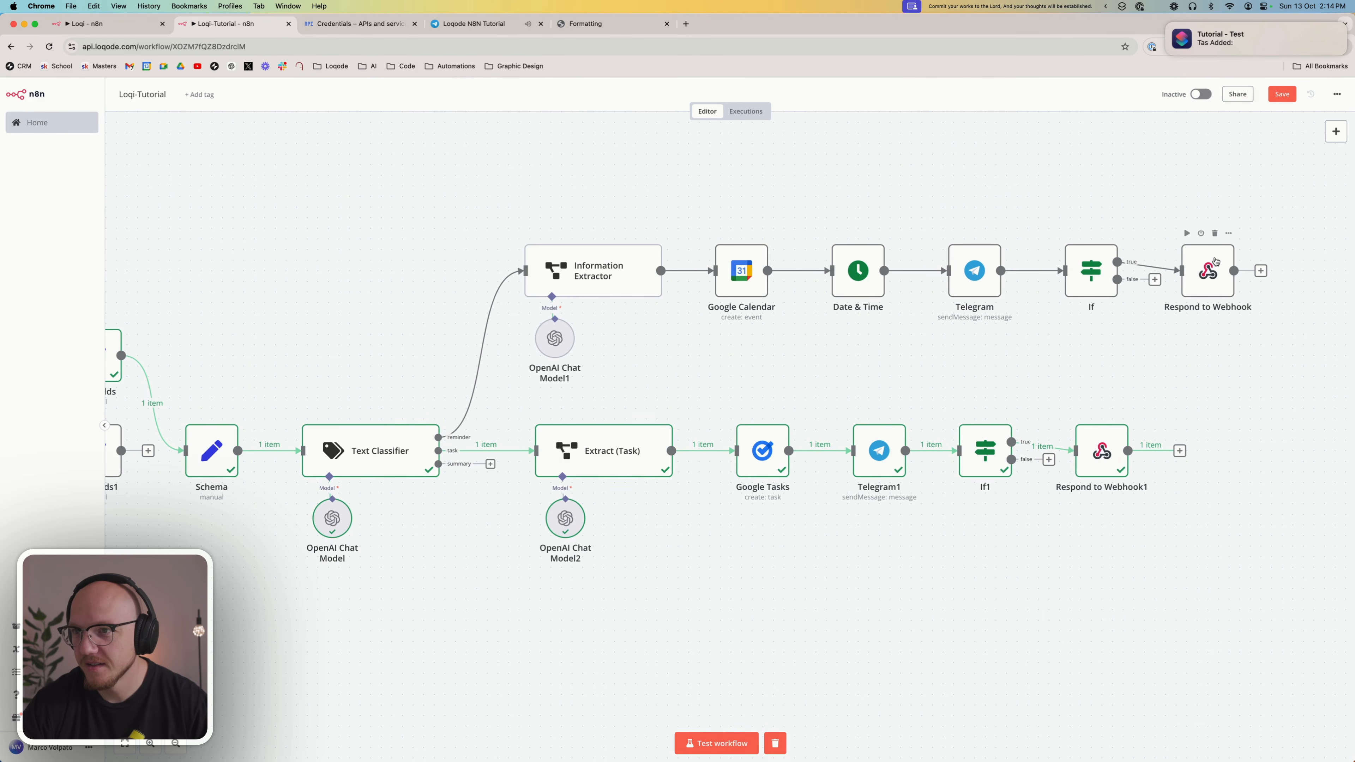
double_click(1102, 451)
click(509, 248)
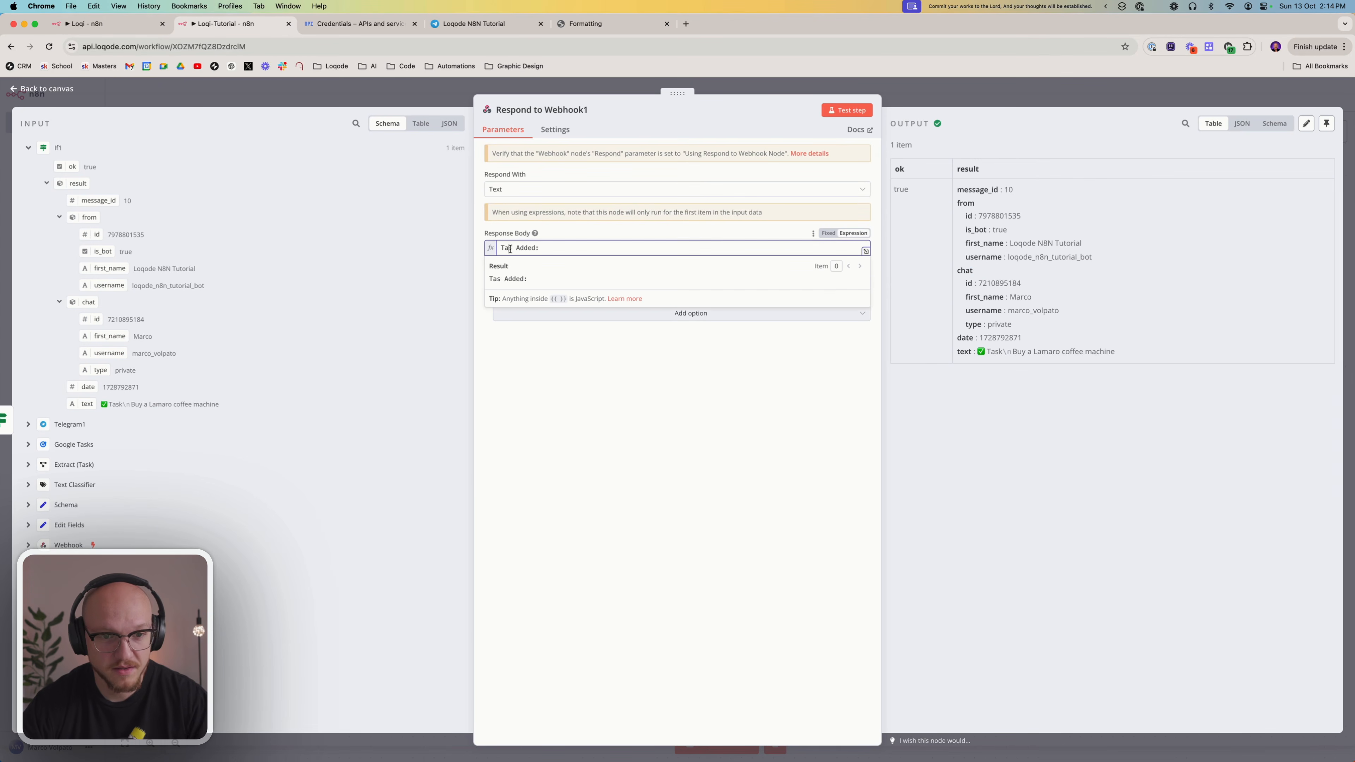
text(k)
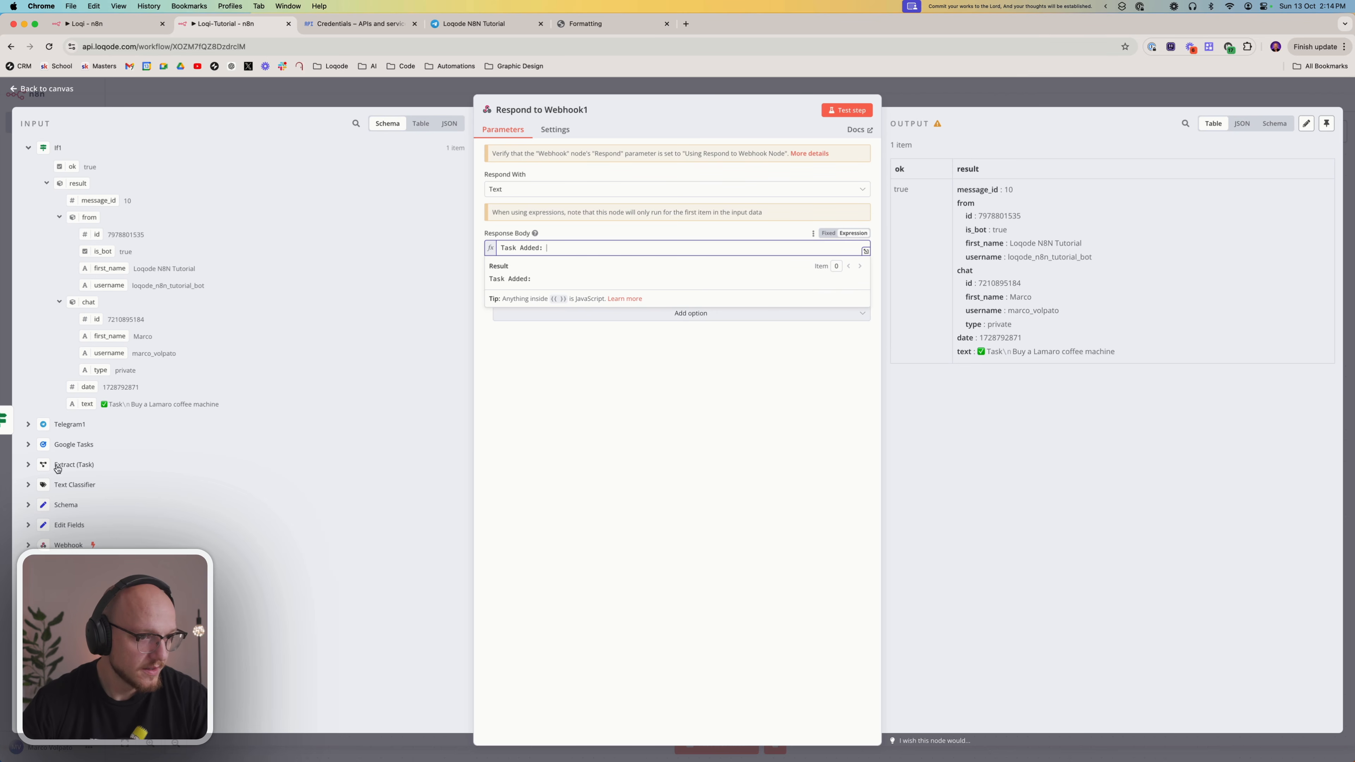
click(70, 465)
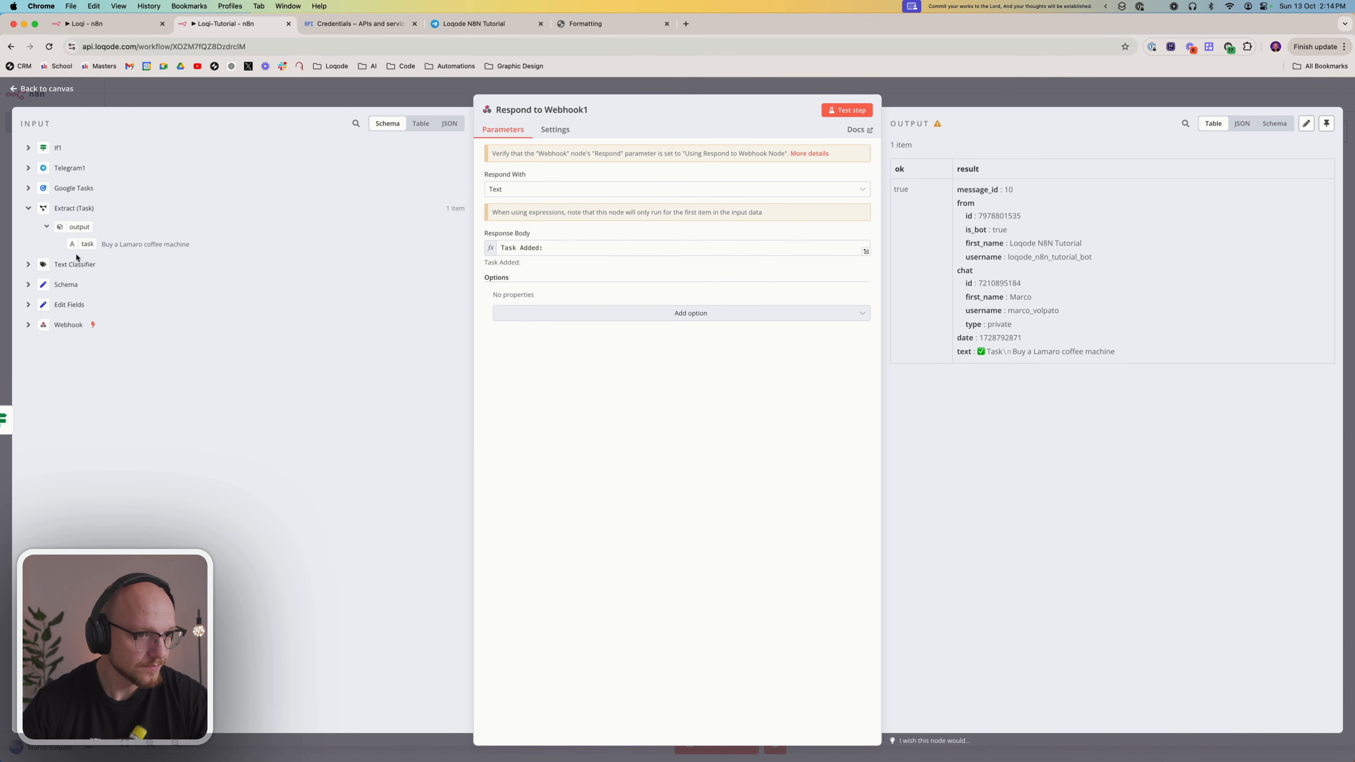
drag(81, 244, 614, 250)
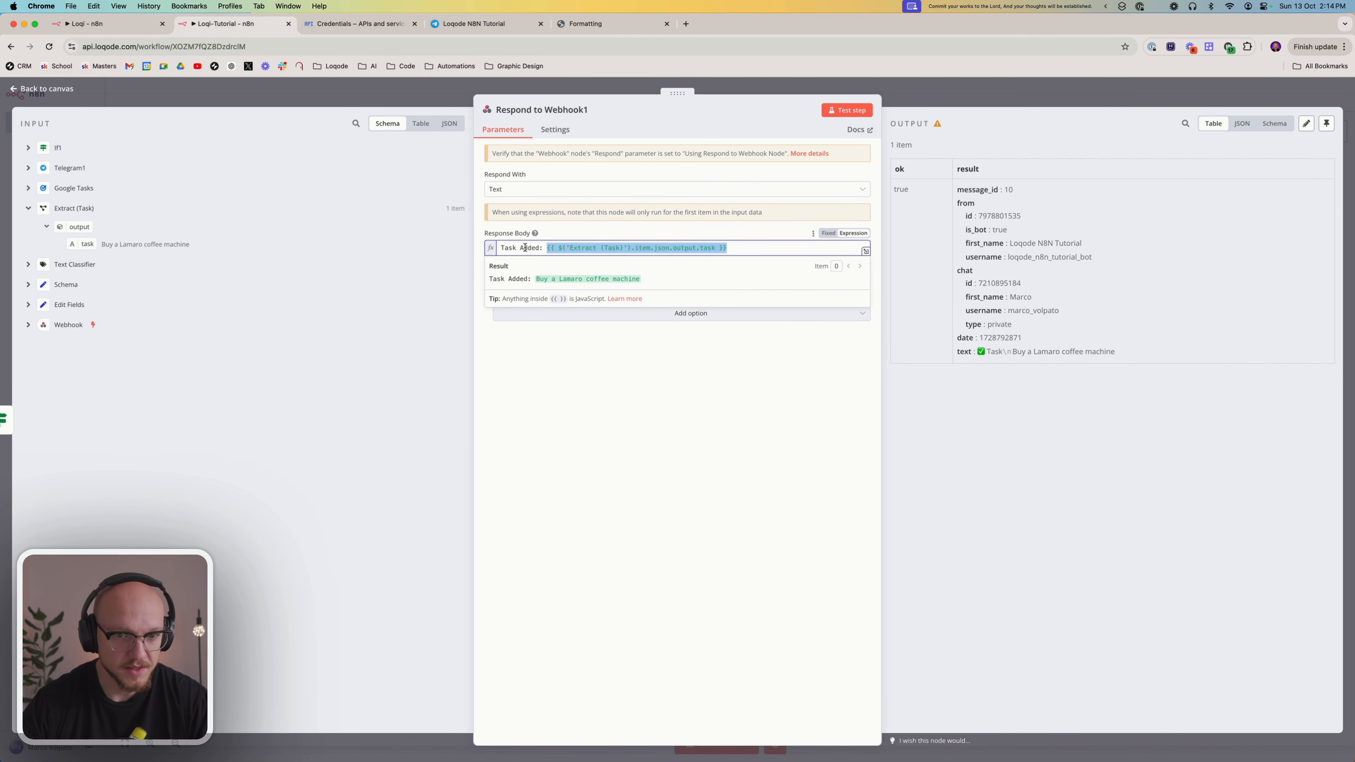
click(590, 406)
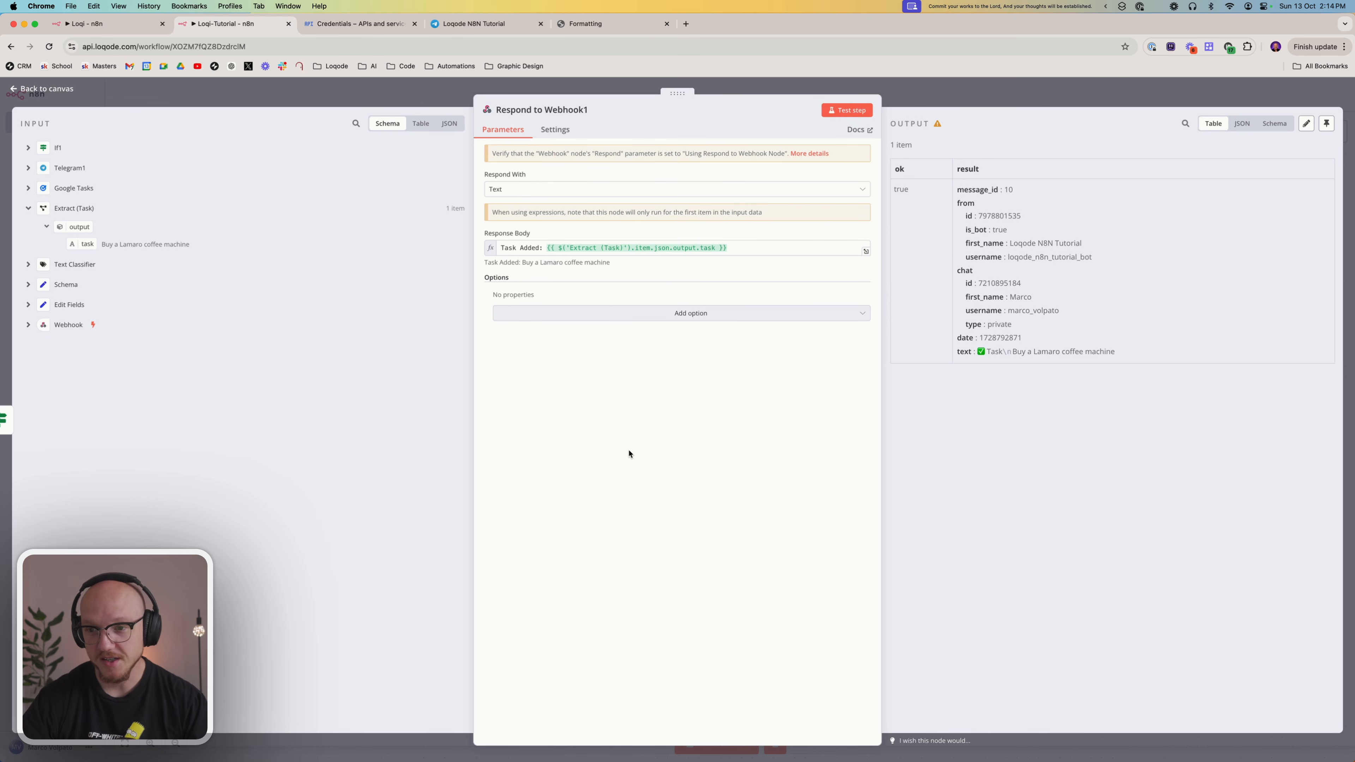
click(940, 95)
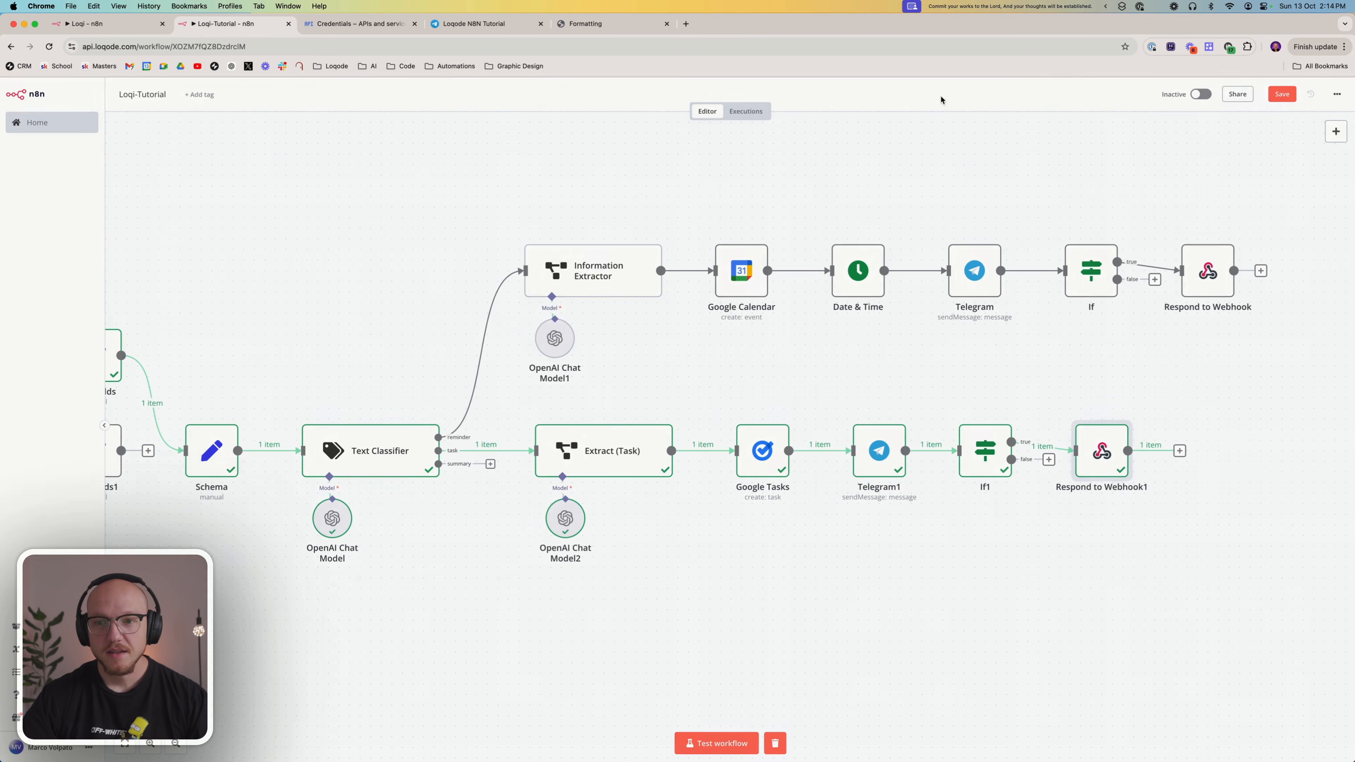
drag(425, 162, 1325, 567)
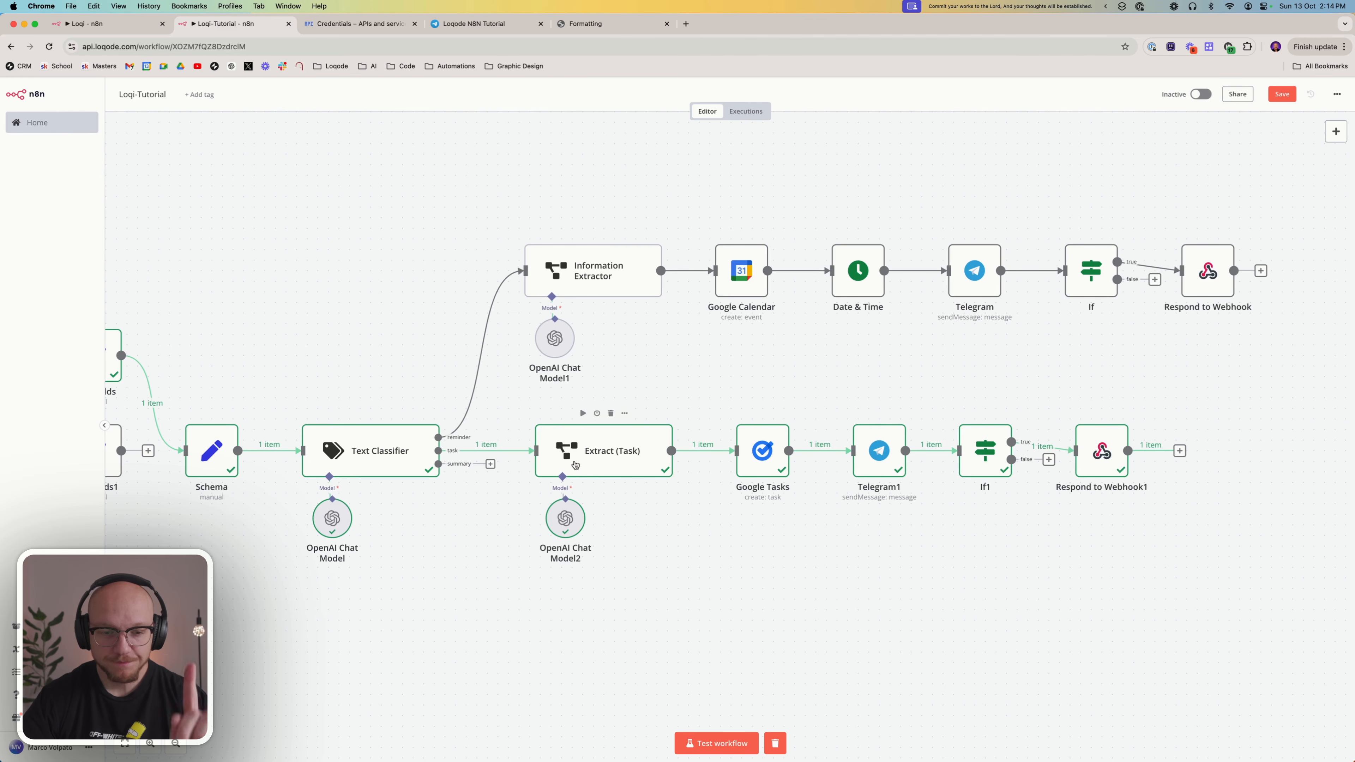
scroll(582, 470, down, 5)
scroll(611, 488, up, 2)
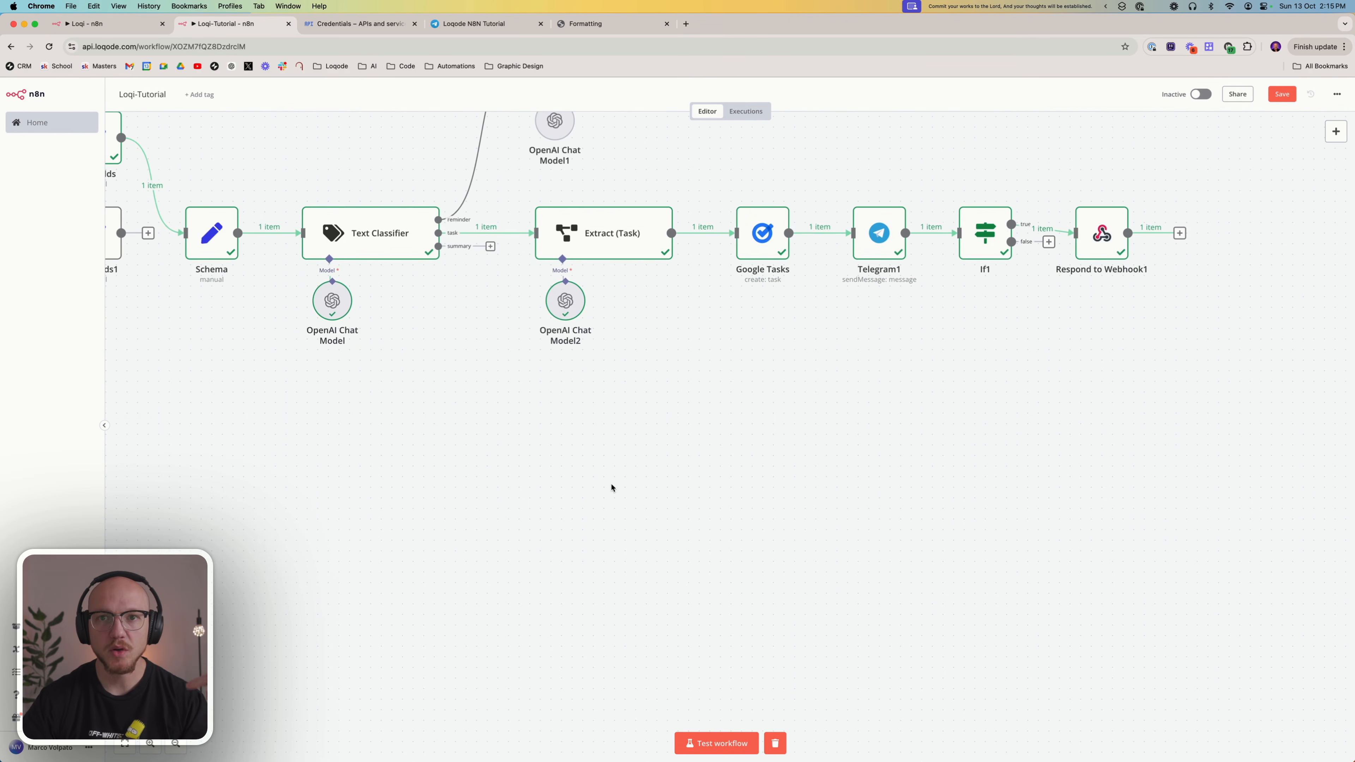
scroll(592, 501, up, 1)
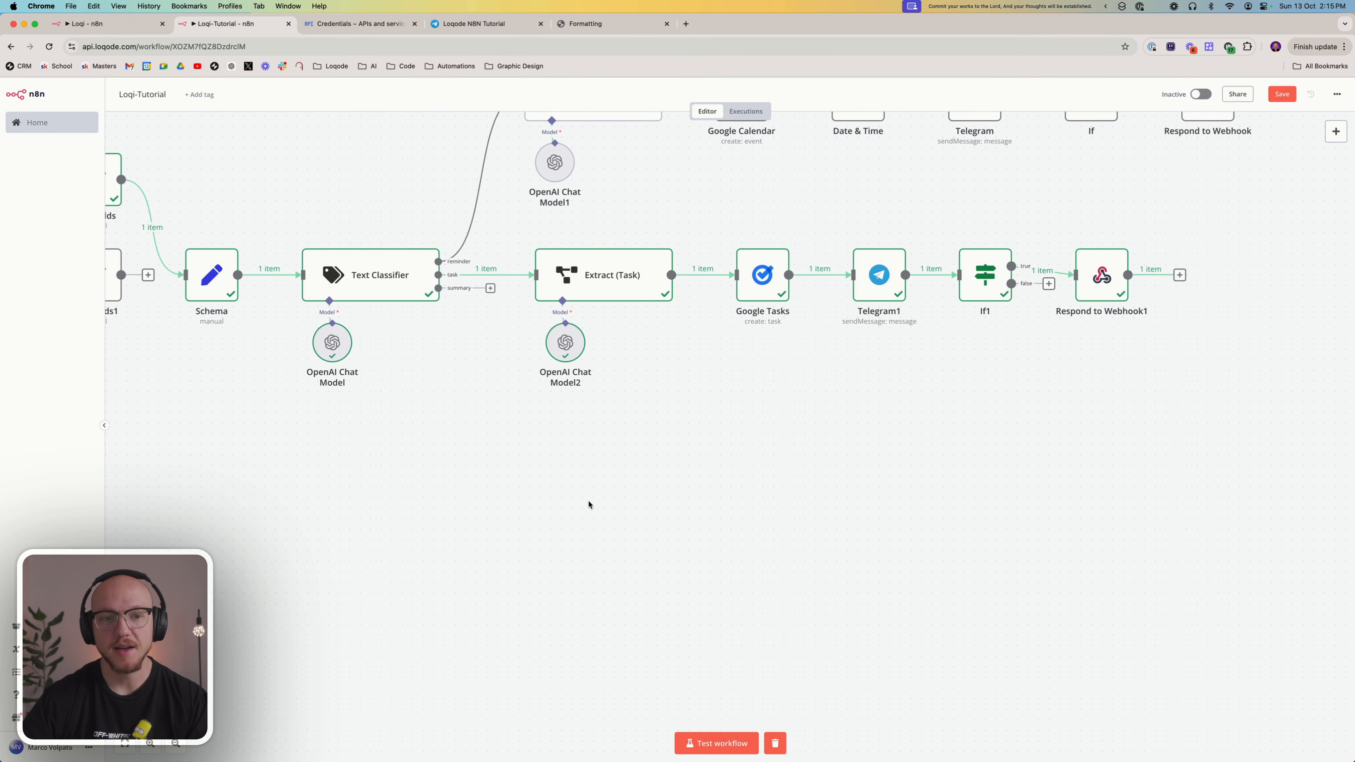
scroll(589, 504, up, 4)
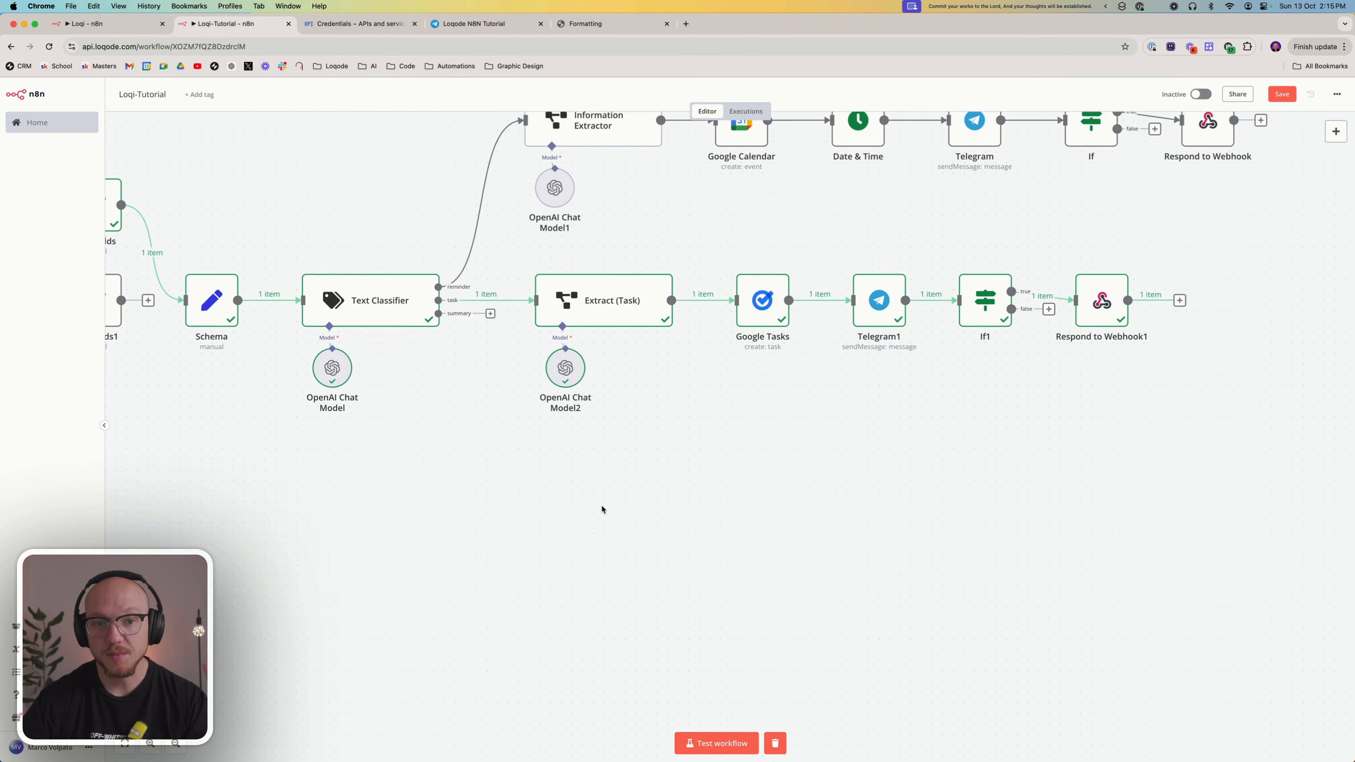
drag(481, 126, 692, 290)
drag(498, 308, 700, 492)
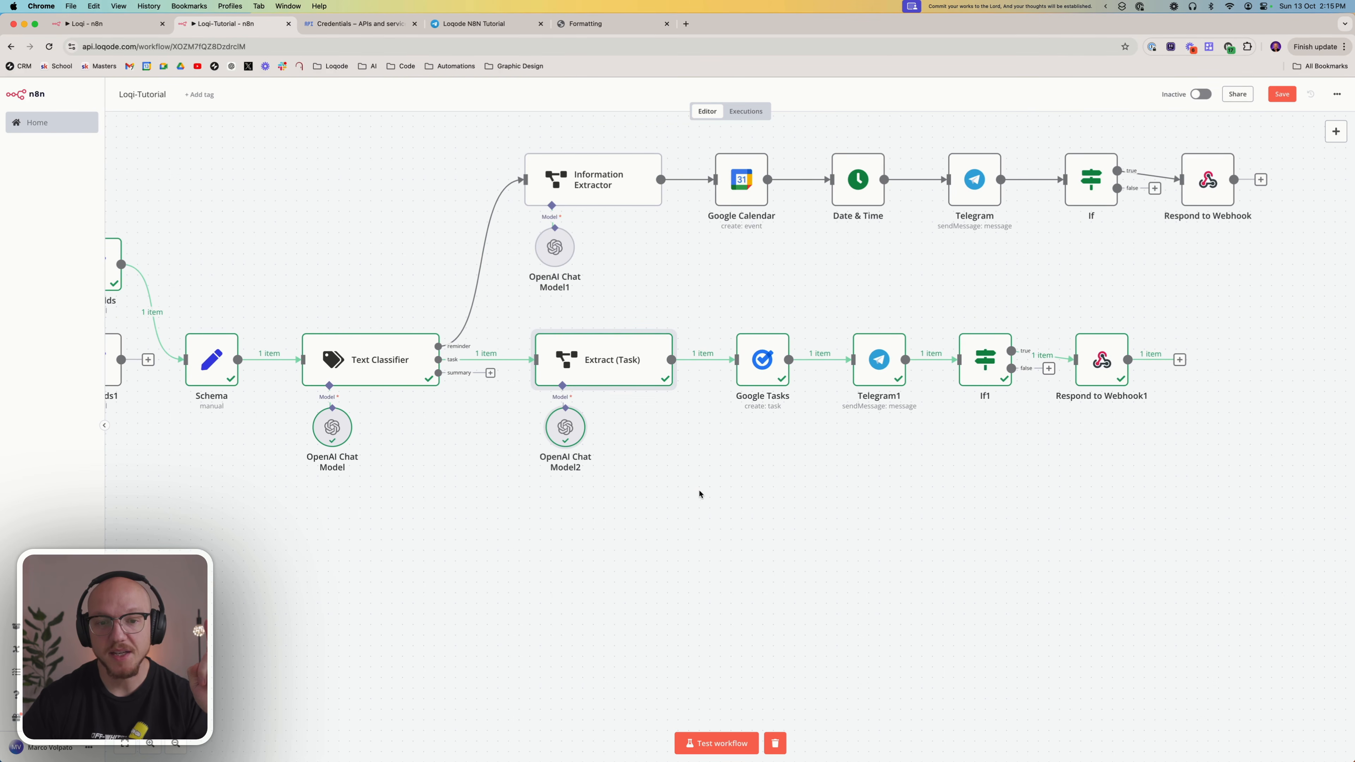
click(721, 515)
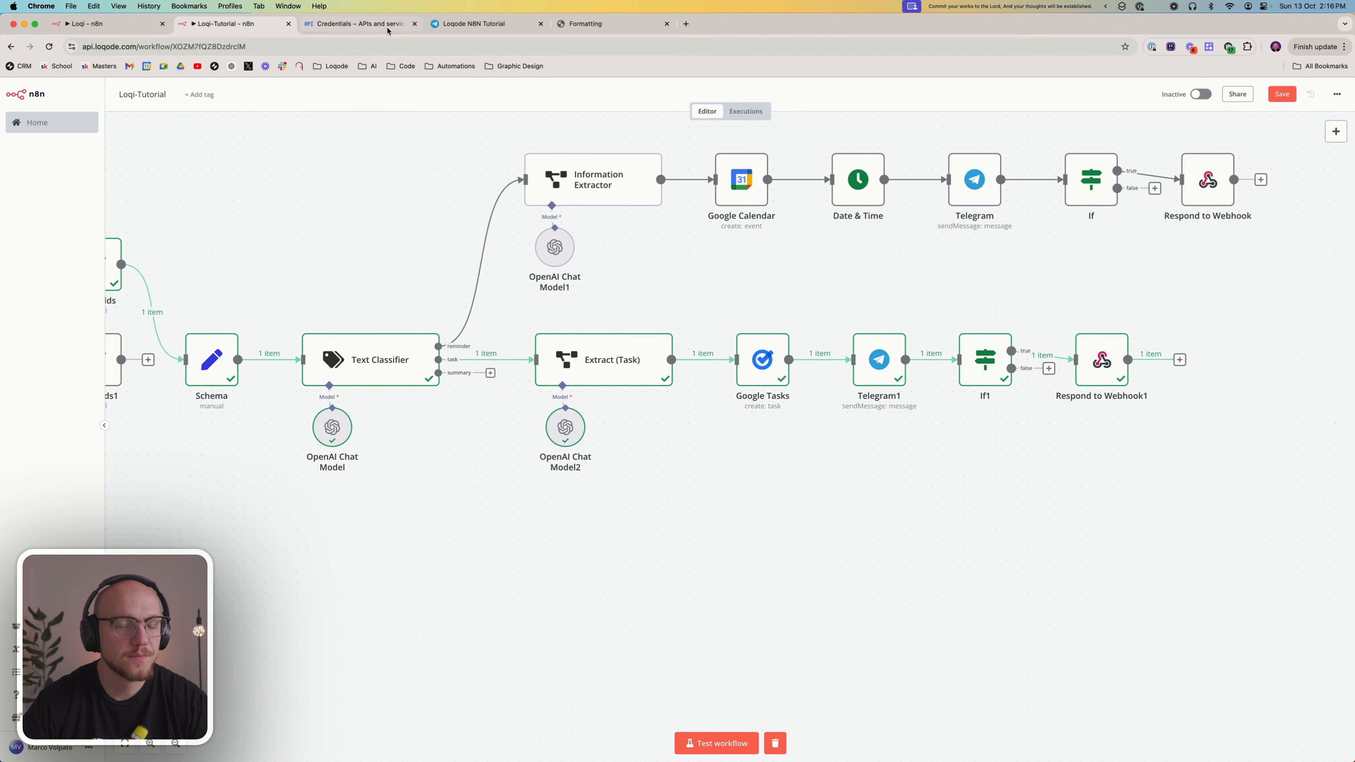
Copy the Extract (Date) node together with its 4o Mini (Summary) model from the Loqi workflow and return to the Loqi-Tutorial workflow
click(96, 24)
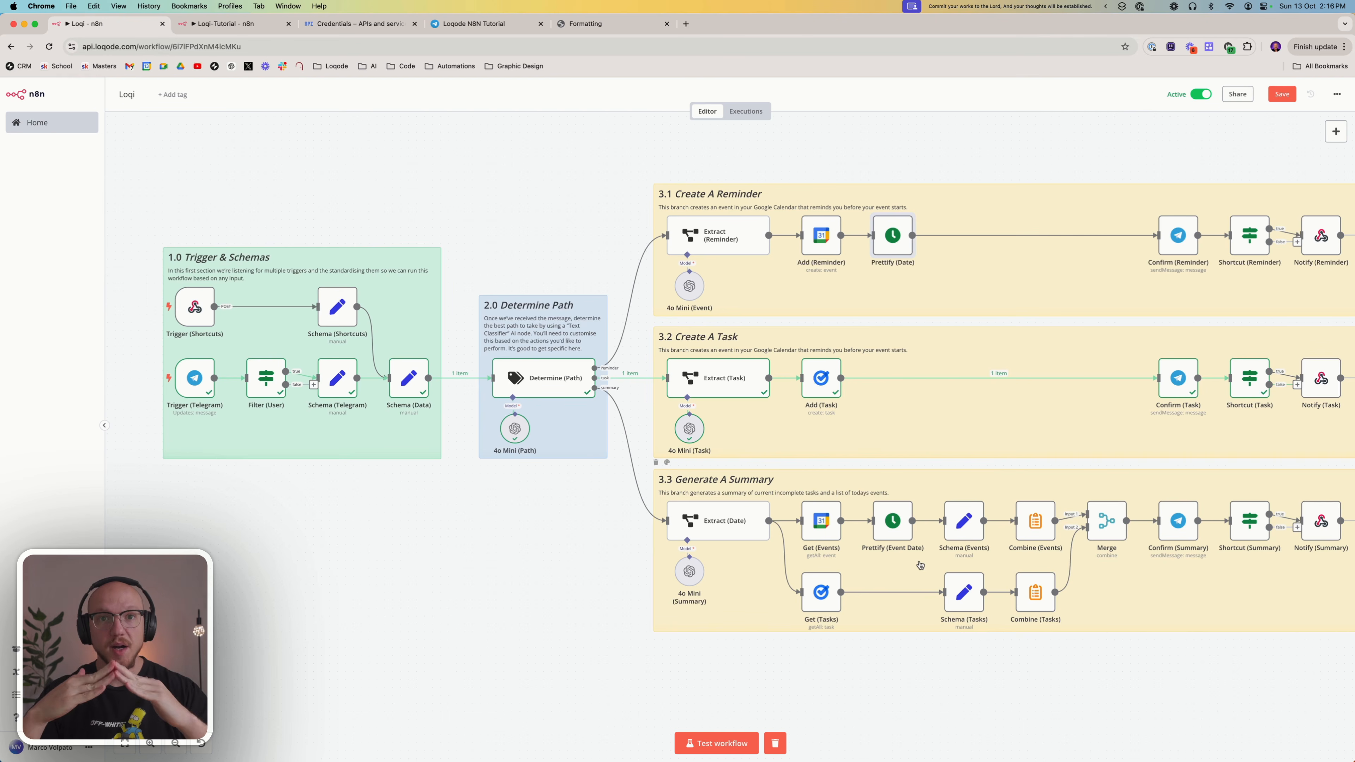
scroll(920, 564, left, 5)
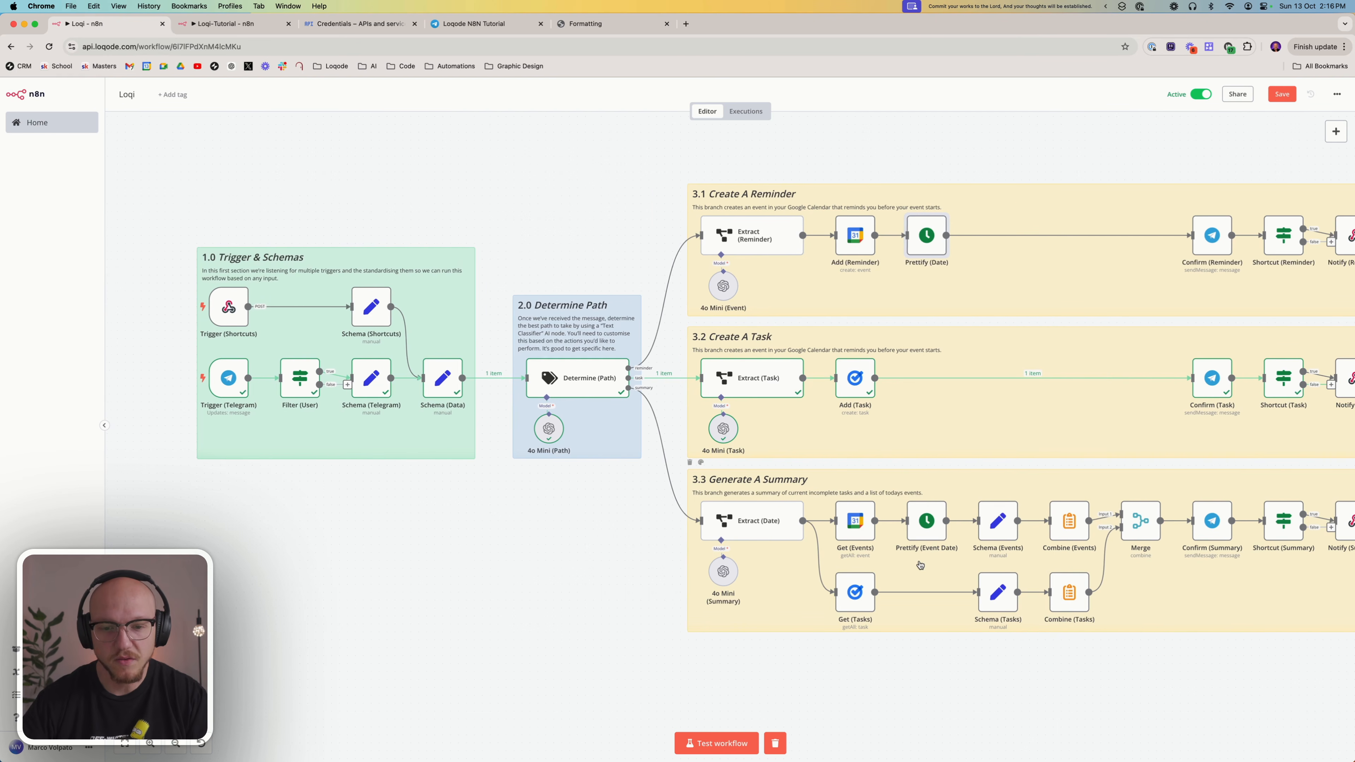
scroll(920, 565, right, 3)
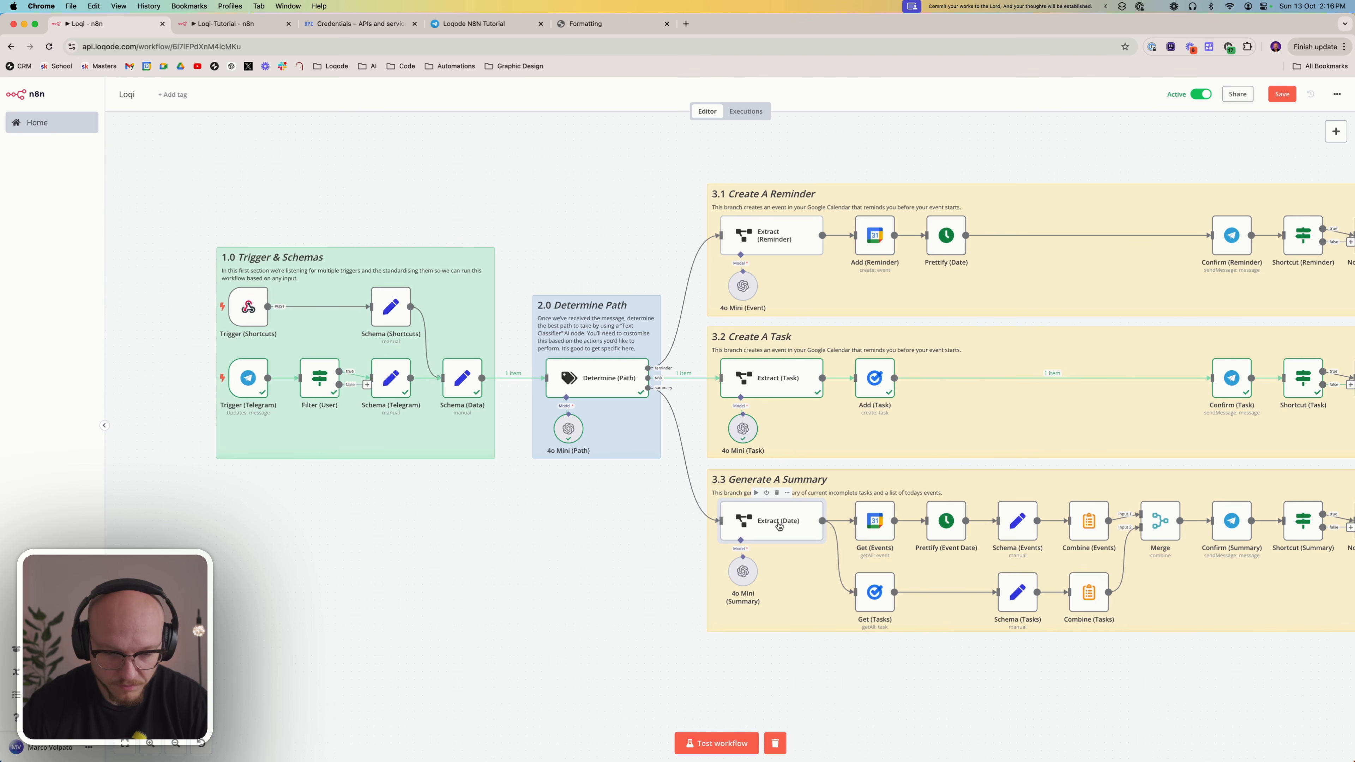
drag(727, 675, 781, 523)
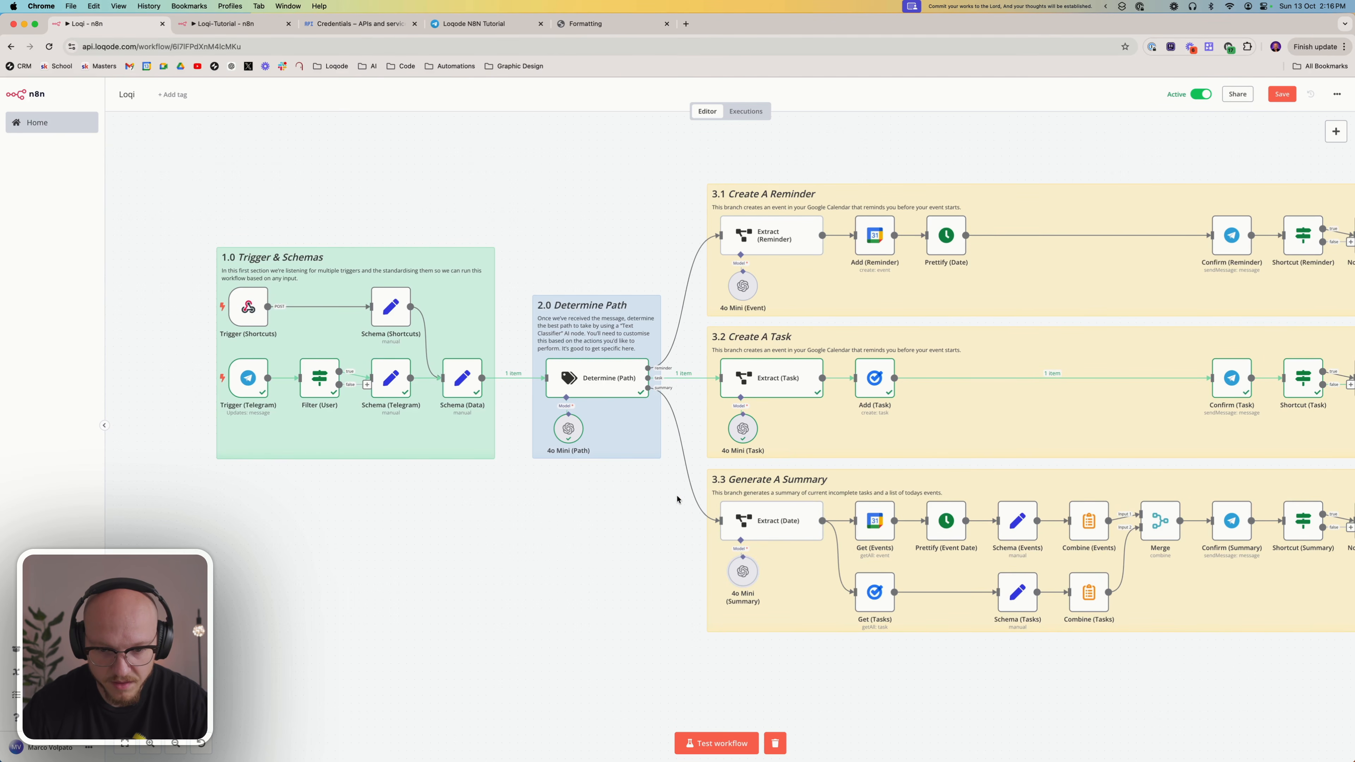
drag(677, 499, 832, 611)
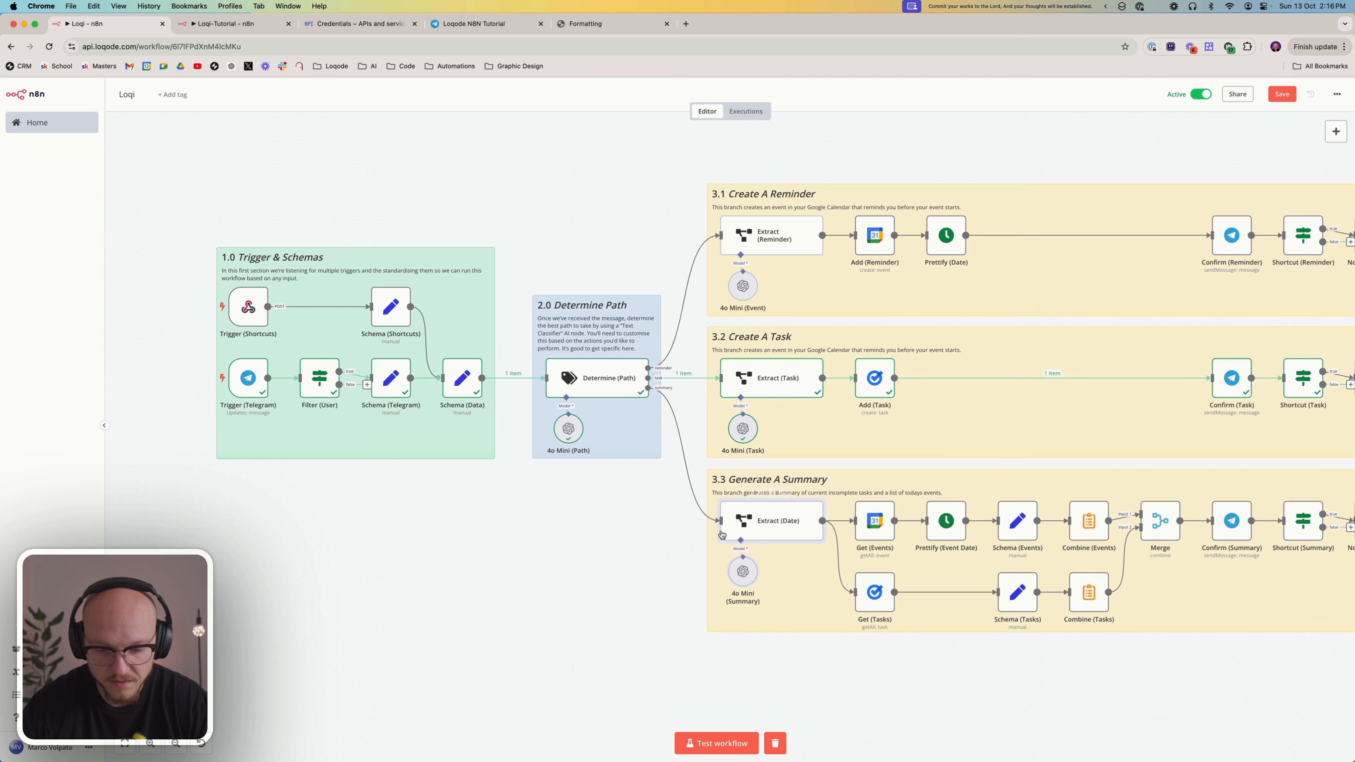
key(super+c)
click(214, 22)
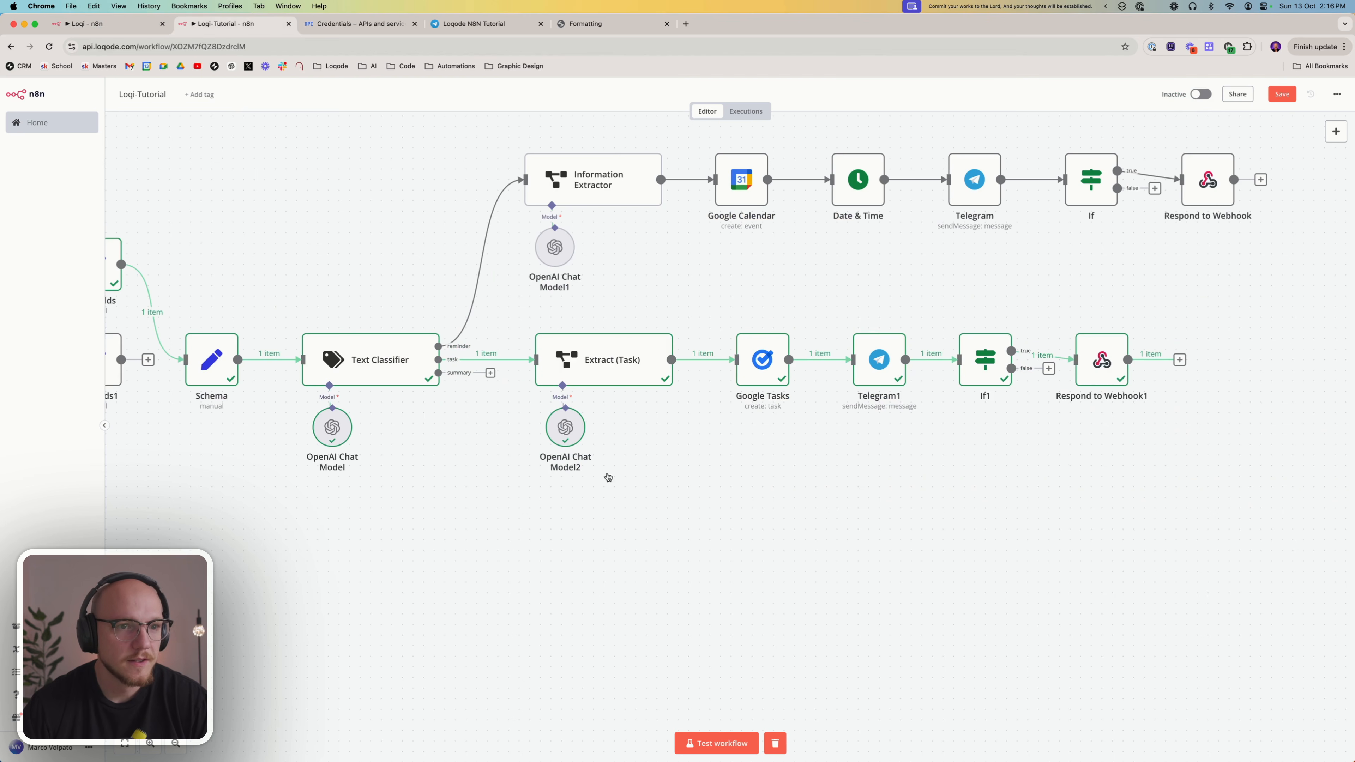
Paste the copied nodes below Extract (Task) and connect the summary output of Text Classifier to Extract (Date)
key(super+v)
drag(687, 552, 582, 568)
click(597, 482)
drag(444, 374, 537, 560)
click(609, 561)
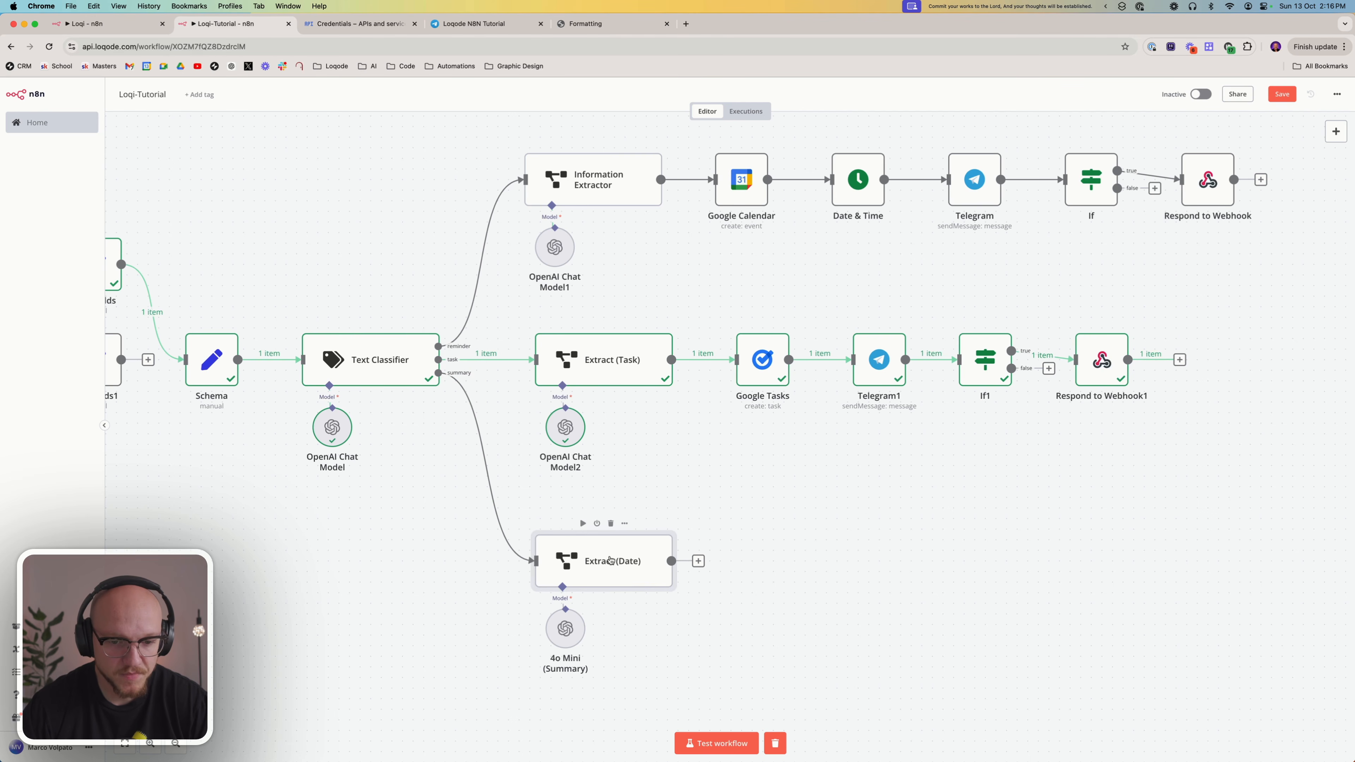
Open Extract (Date) and read the prompt's opening instructions on the time zone and the on, dayBefore and dayAfter dates
double_click(610, 561)
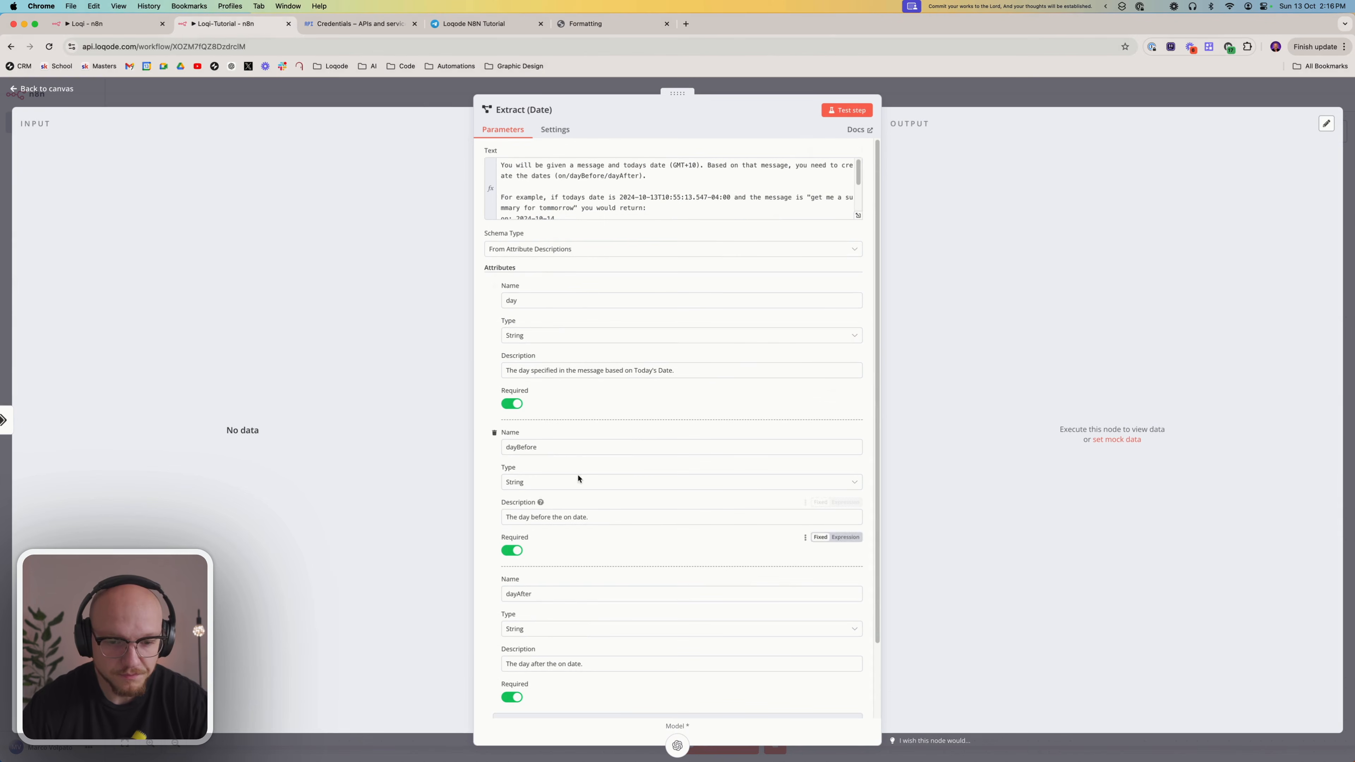
click(627, 187)
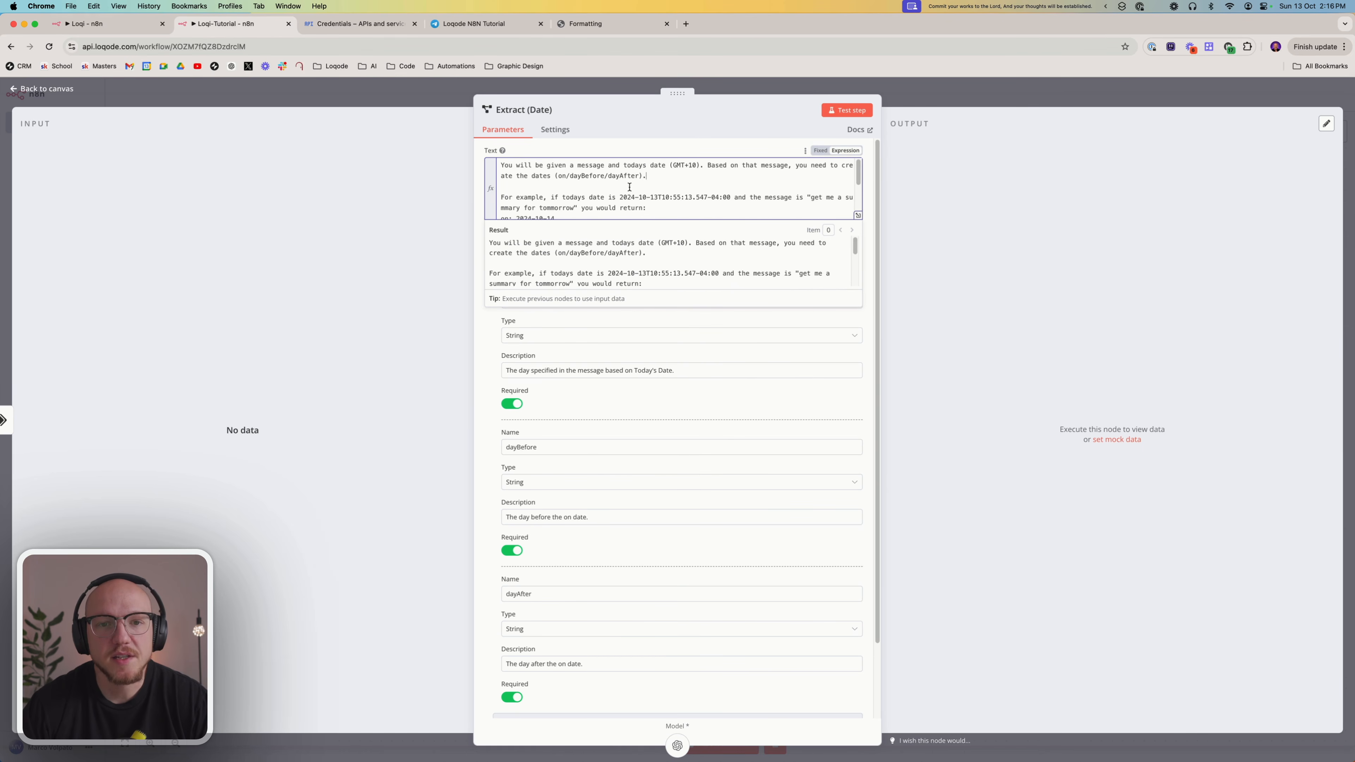
mouse_move(673, 165)
mouse_down()
mouse_move(708, 165)
mouse_move(693, 165)
mouse_up()
click(666, 178)
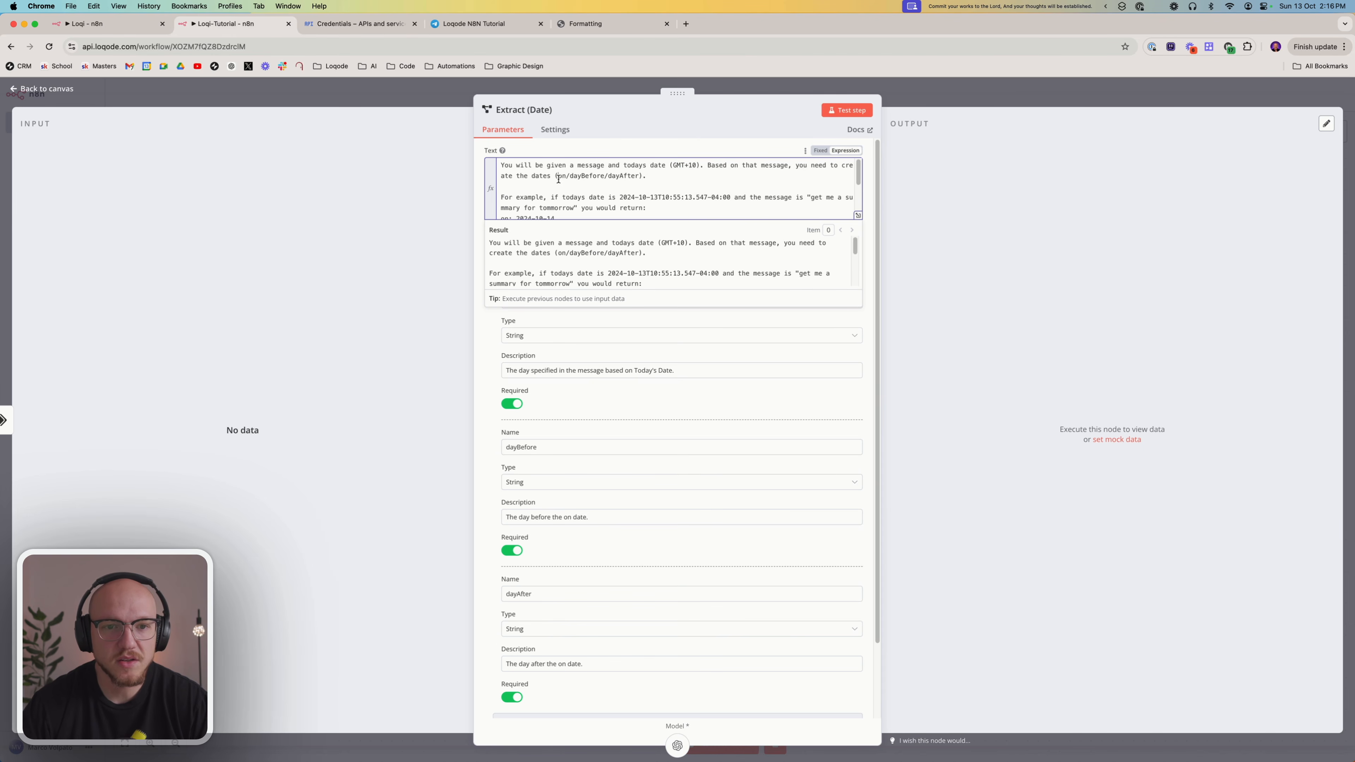
drag(558, 176, 565, 176)
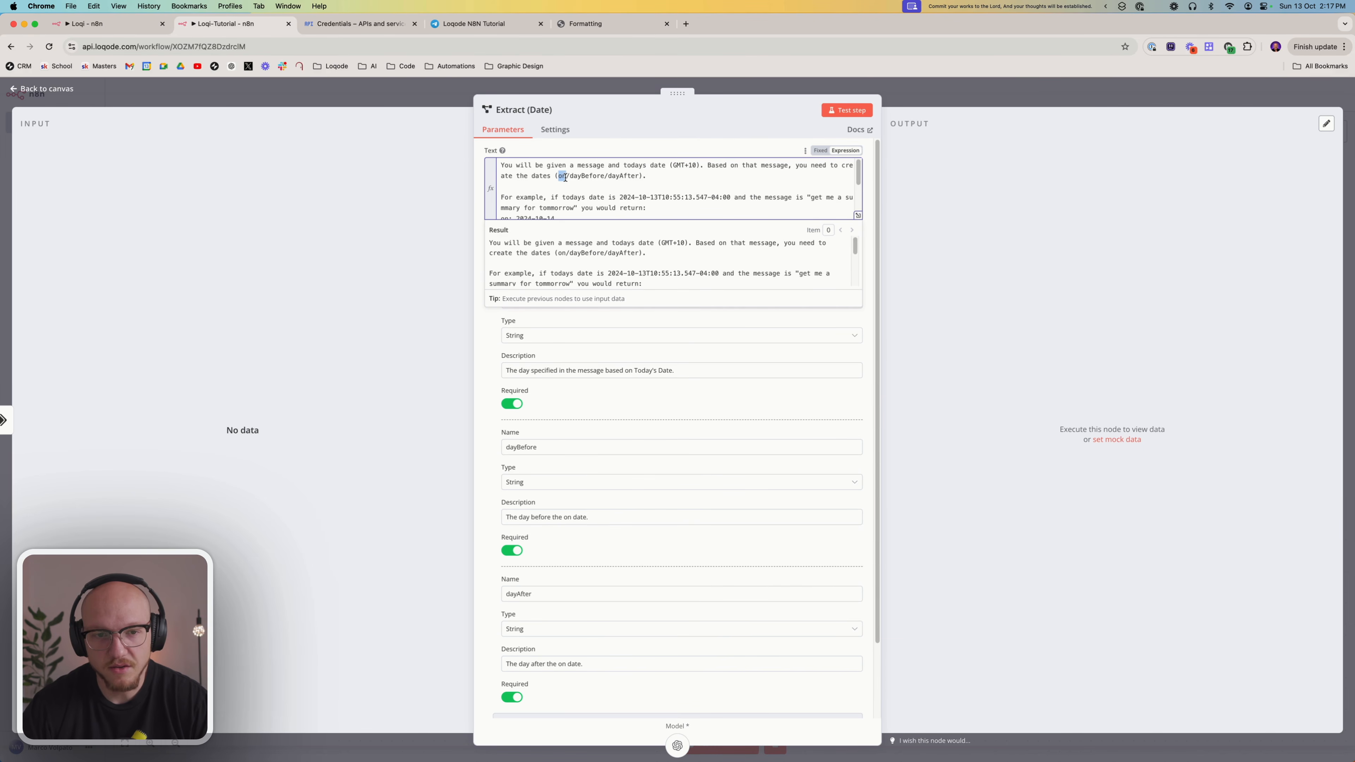
click(581, 175)
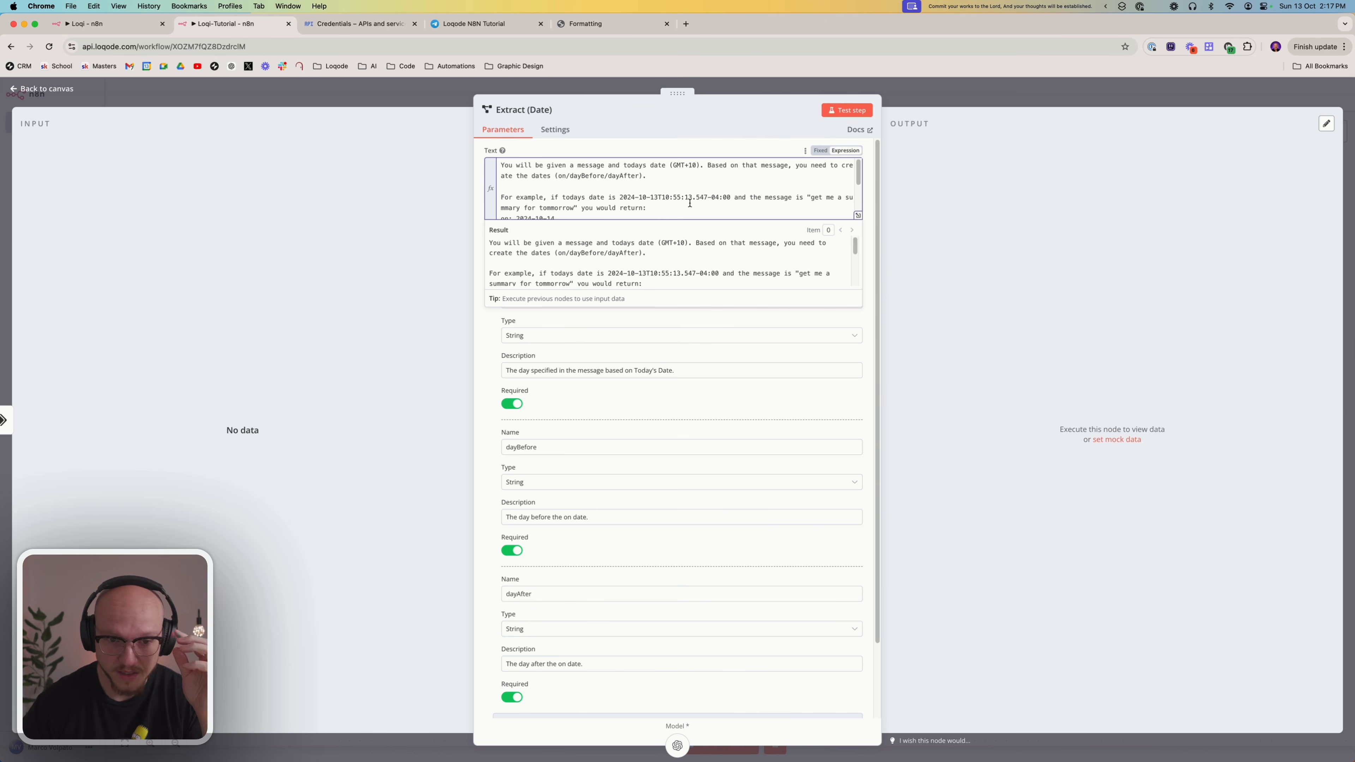
Examine the prompt's worked example, comparing the sample current date and "tomorrow" message with its on, dayBefore and dayAfter dates
scroll(688, 205, down, 1)
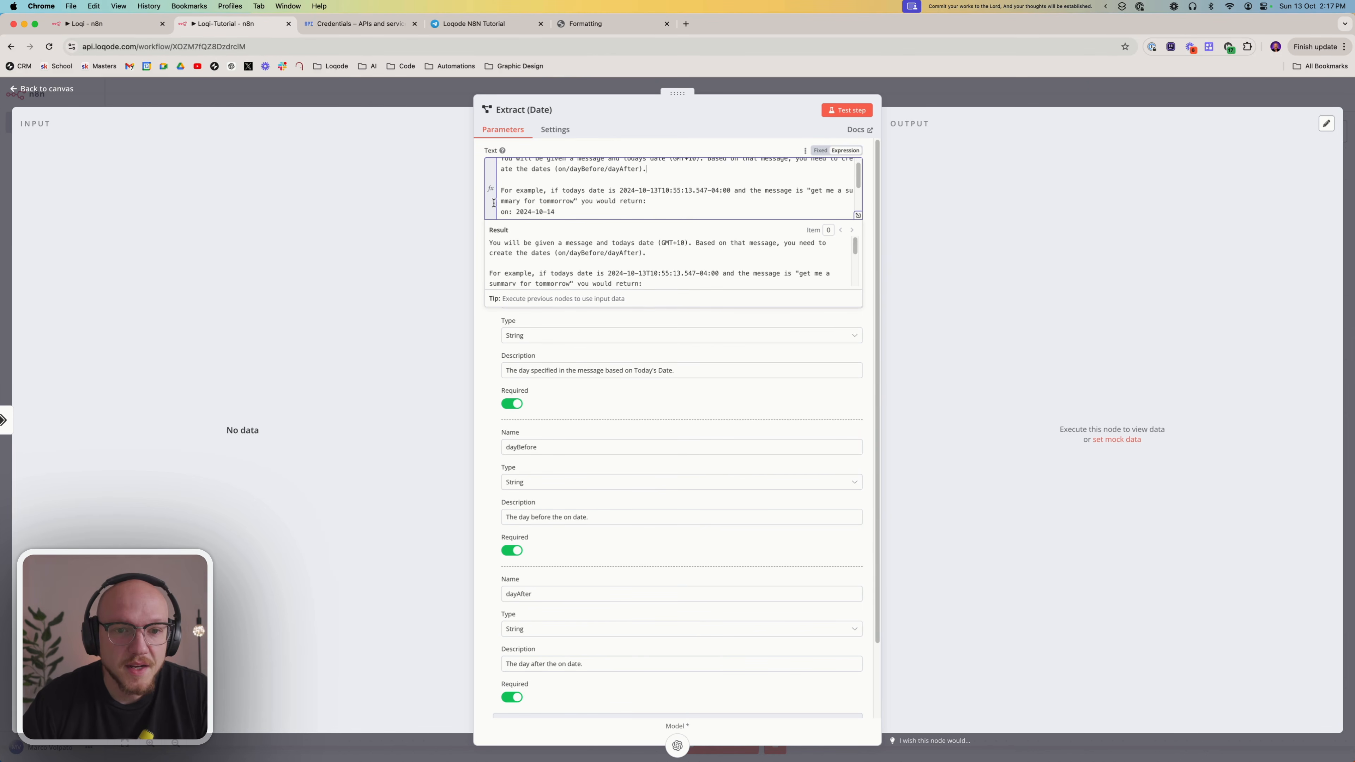
drag(502, 190, 647, 201)
scroll(658, 191, down, 5)
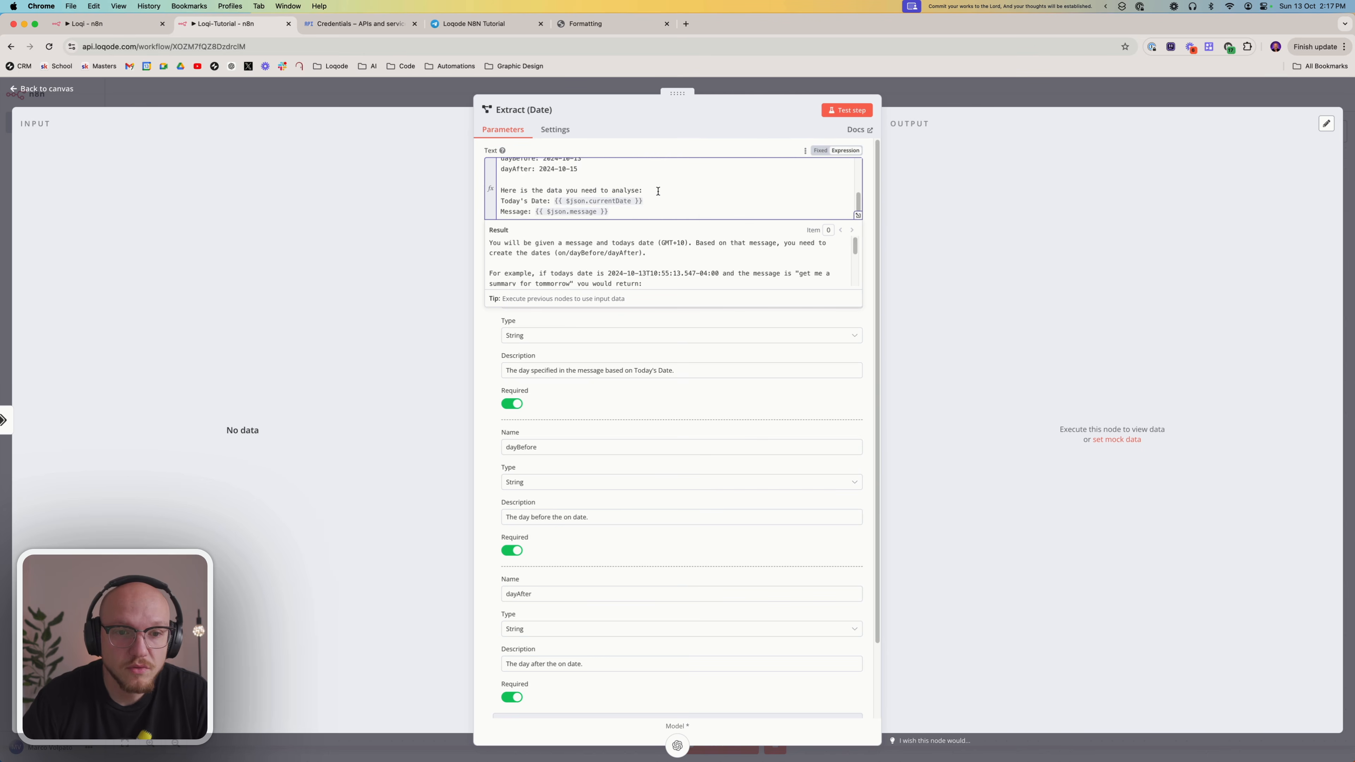
scroll(659, 192, up, 3)
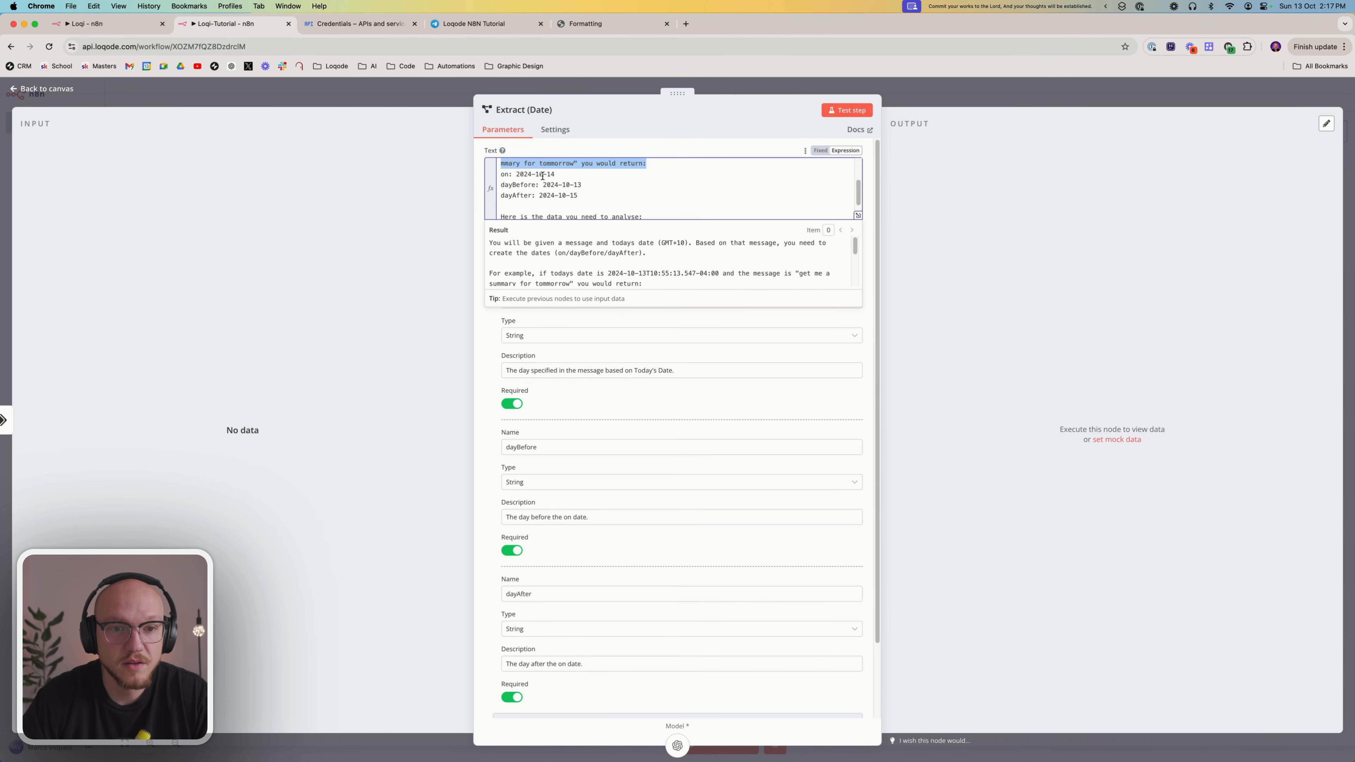
drag(554, 174, 582, 183)
click(567, 181)
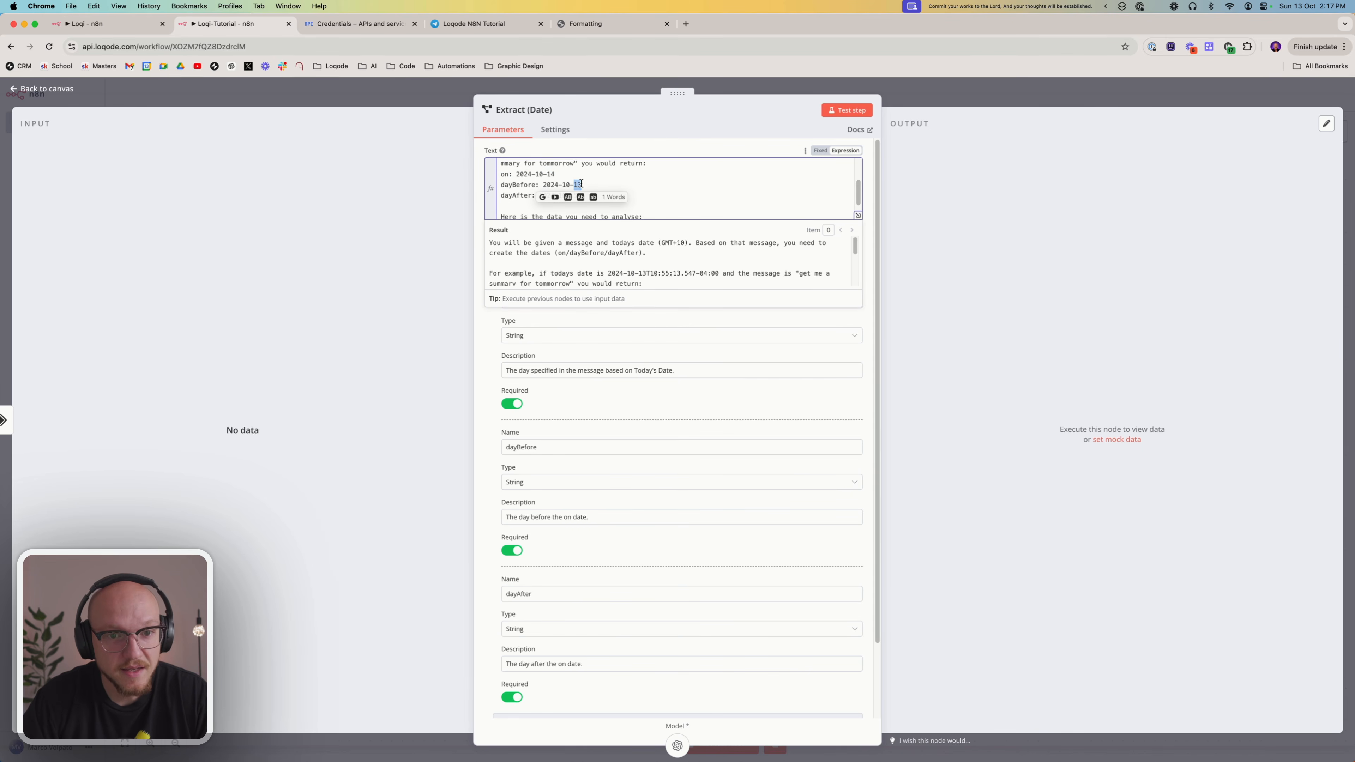
click(574, 195)
drag(570, 195, 599, 191)
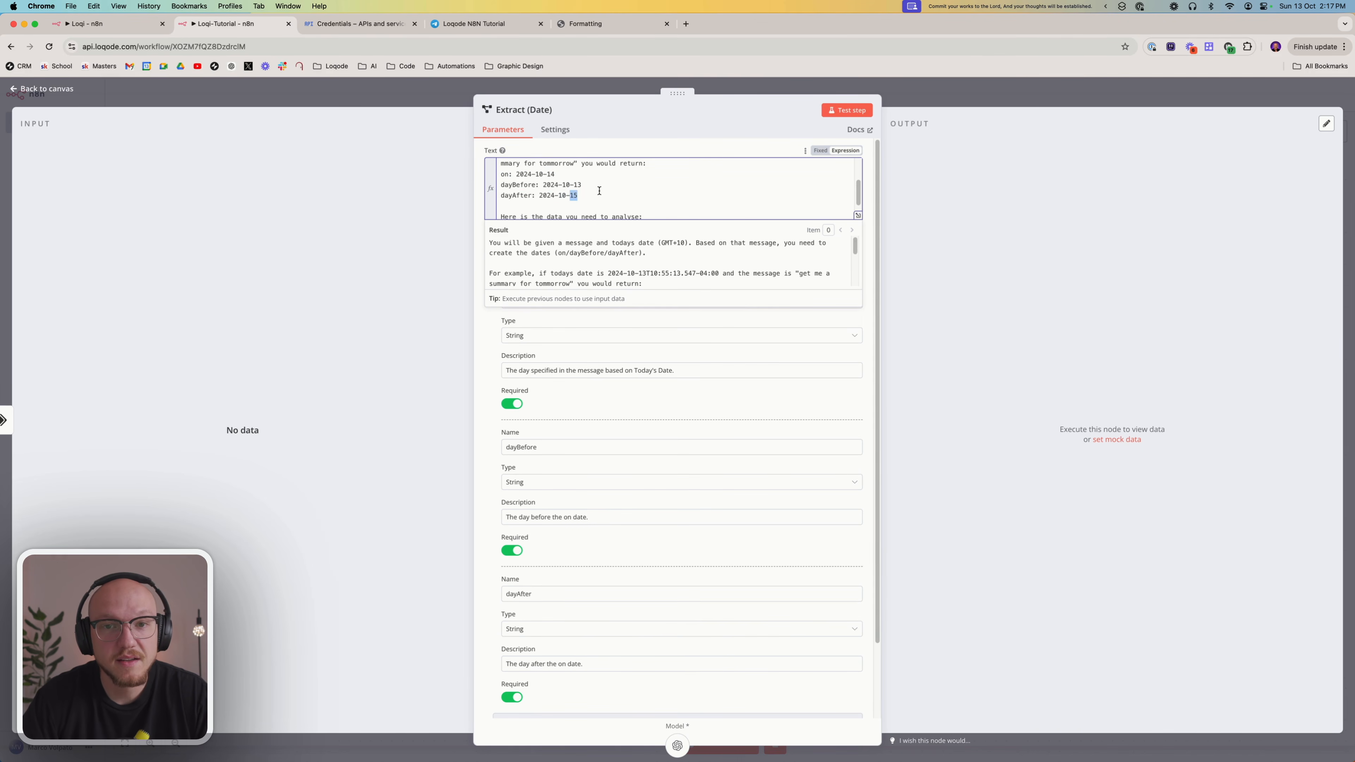
scroll(599, 192, up, 1)
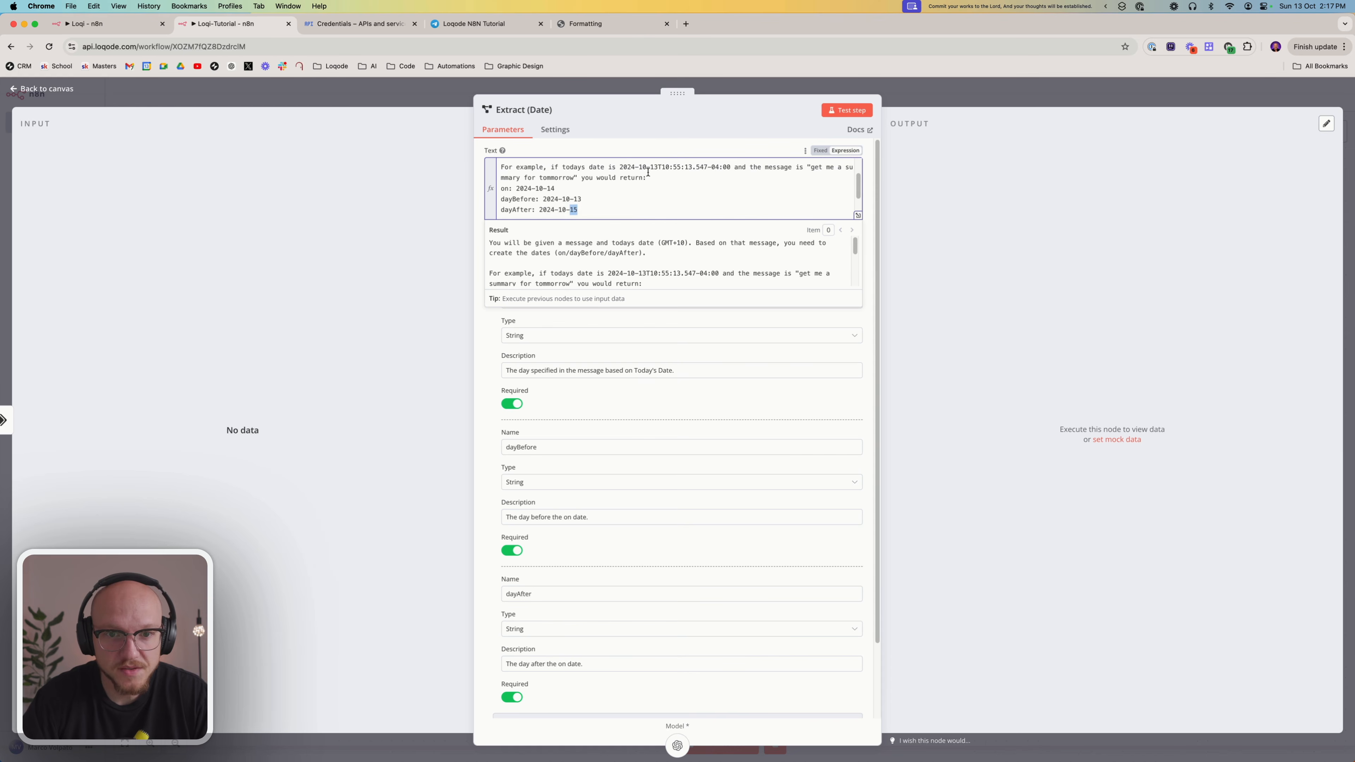
drag(649, 168, 654, 169)
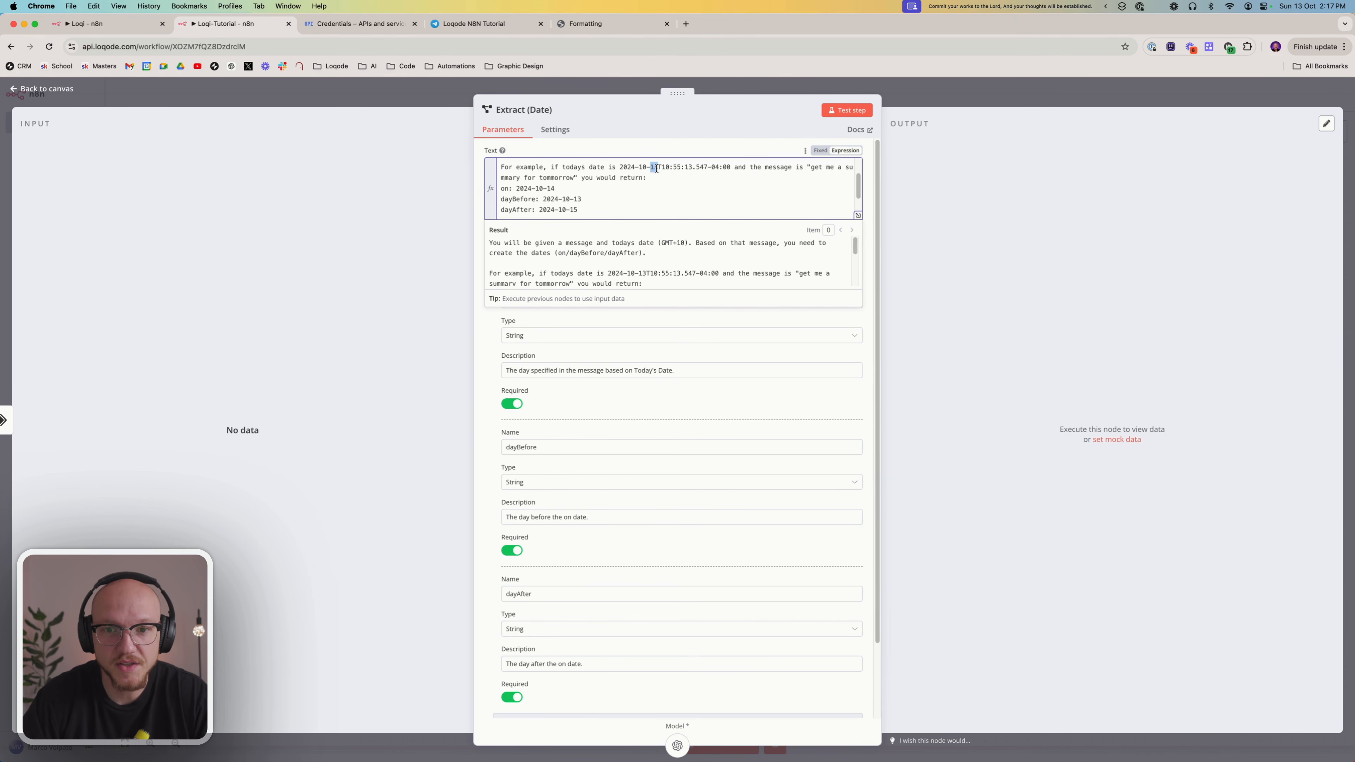
double_click(557, 180)
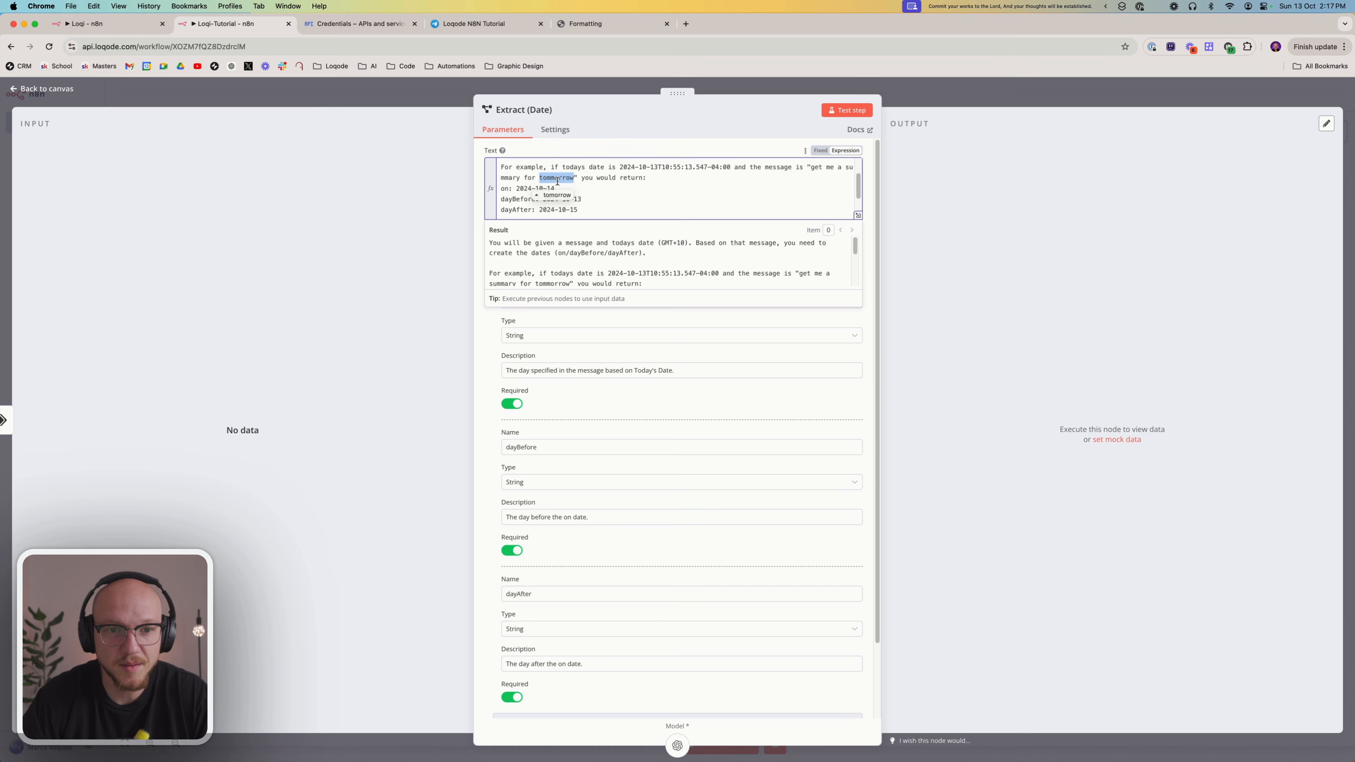
click(579, 177)
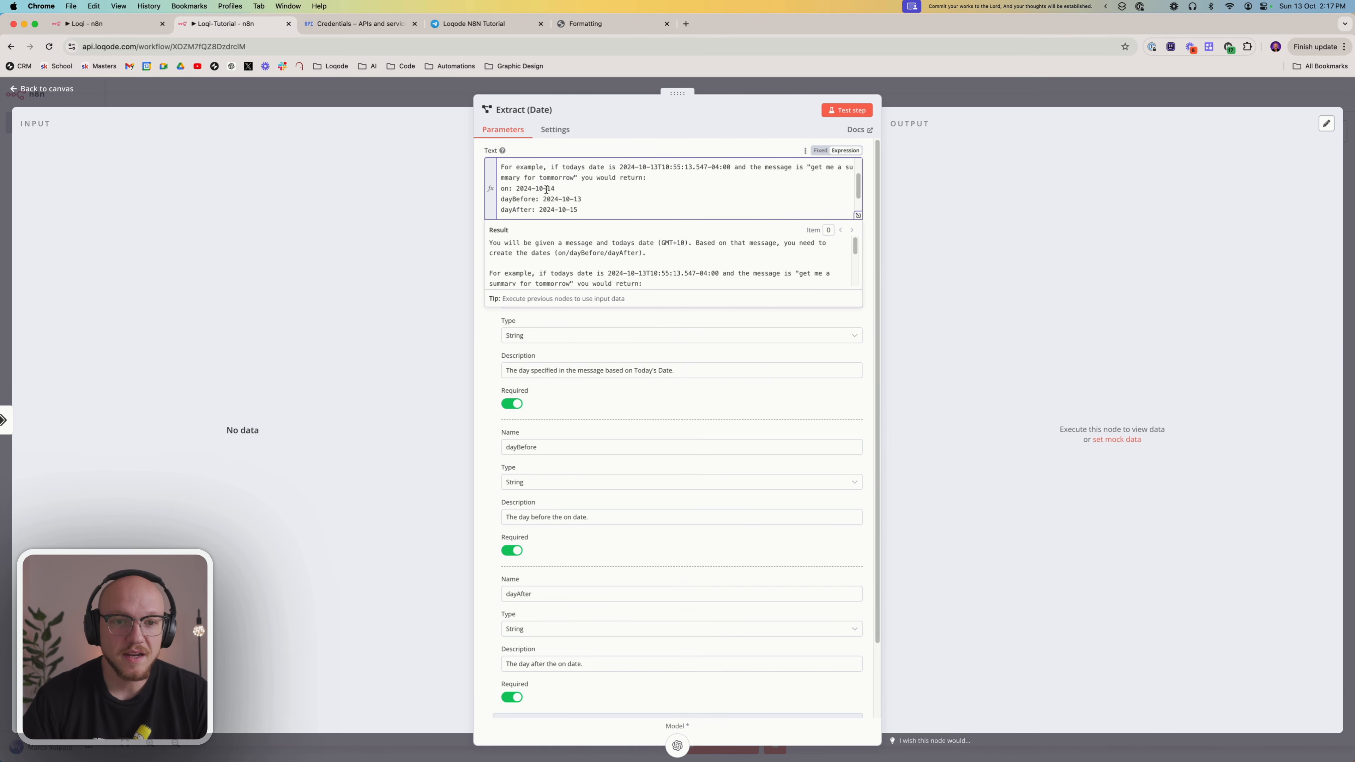
drag(546, 190, 577, 210)
click(611, 266)
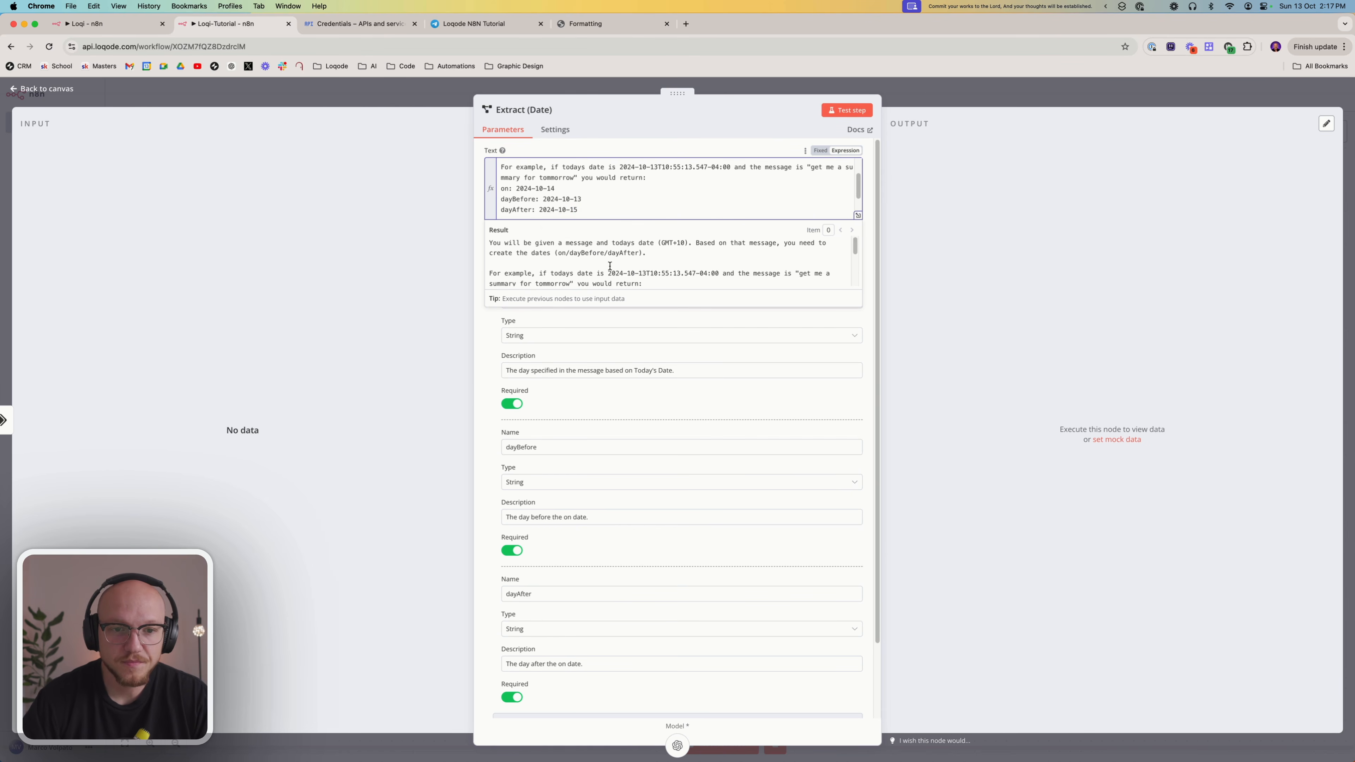
Check the current date and message expressions at the end of the Extract (Date) prompt and return to the canvas
scroll(606, 275, down, 5)
scroll(556, 251, up, 10)
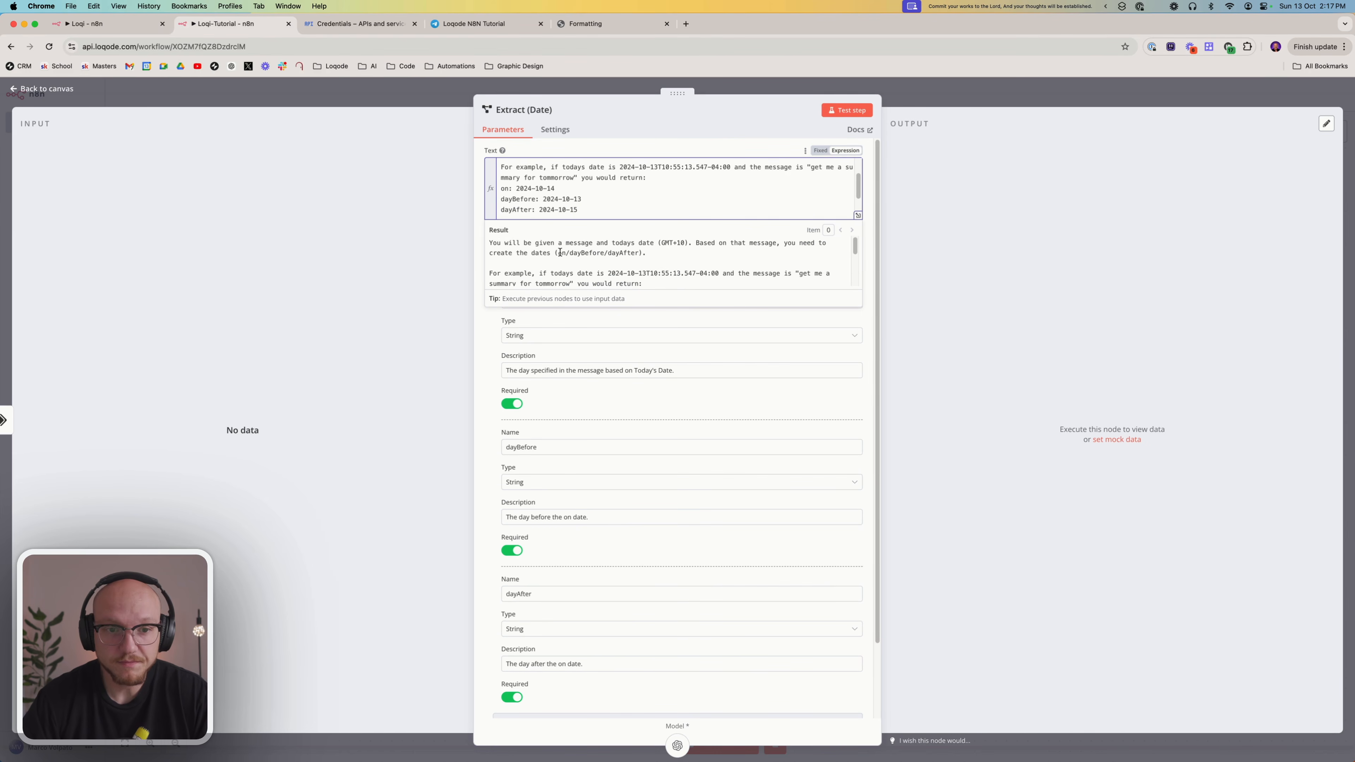
scroll(568, 204, down, 1)
scroll(571, 199, down, 3)
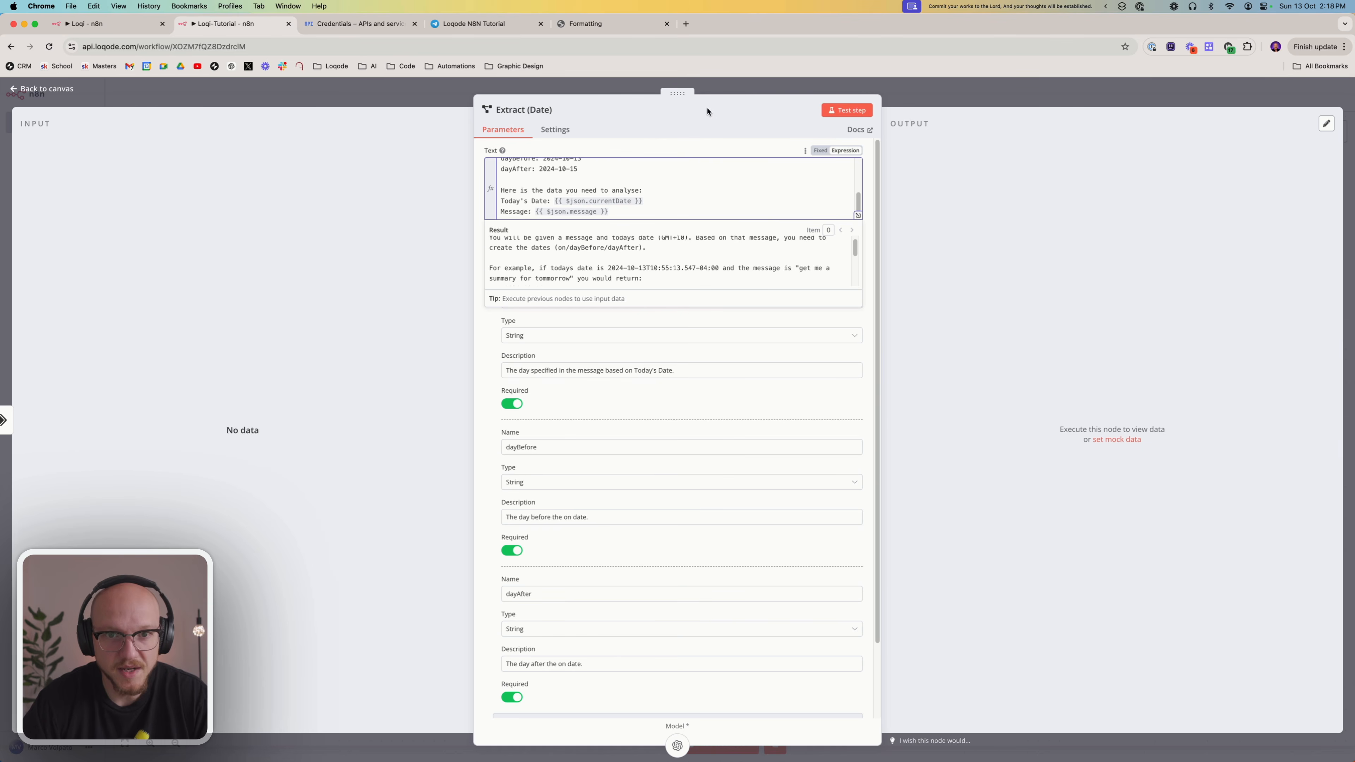
click(731, 94)
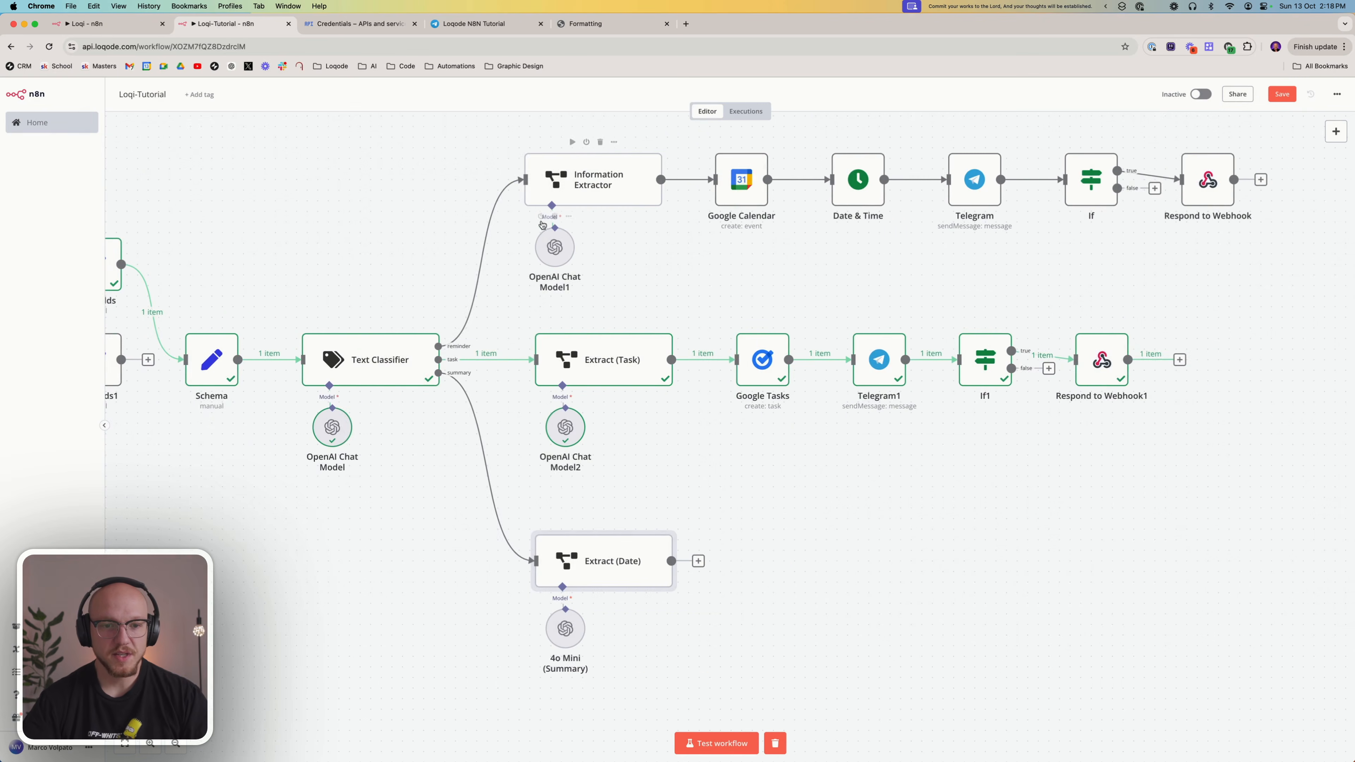
Try to trigger the workflow through the Tutorial - Test shortcut without starting a test run
scroll(388, 404, left, 3)
scroll(388, 404, left, 5)
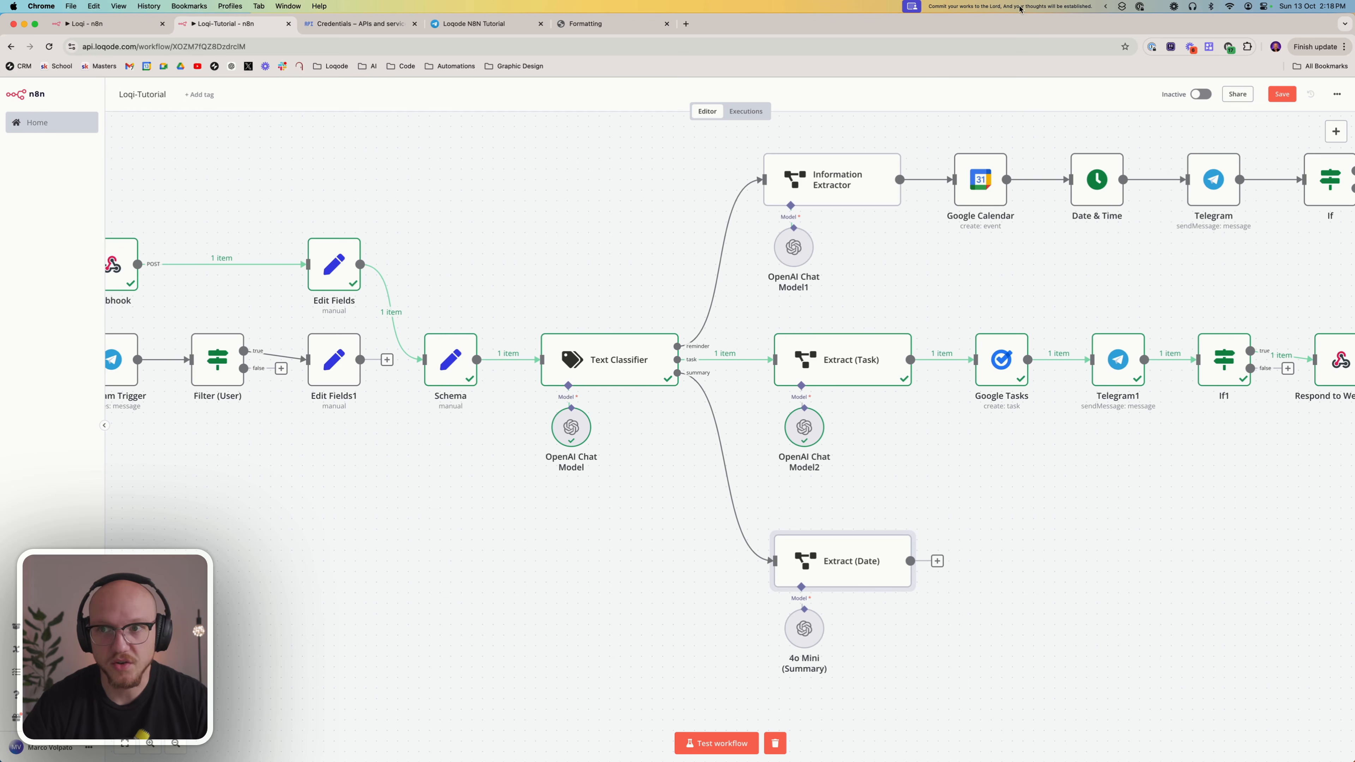
click(1122, 6)
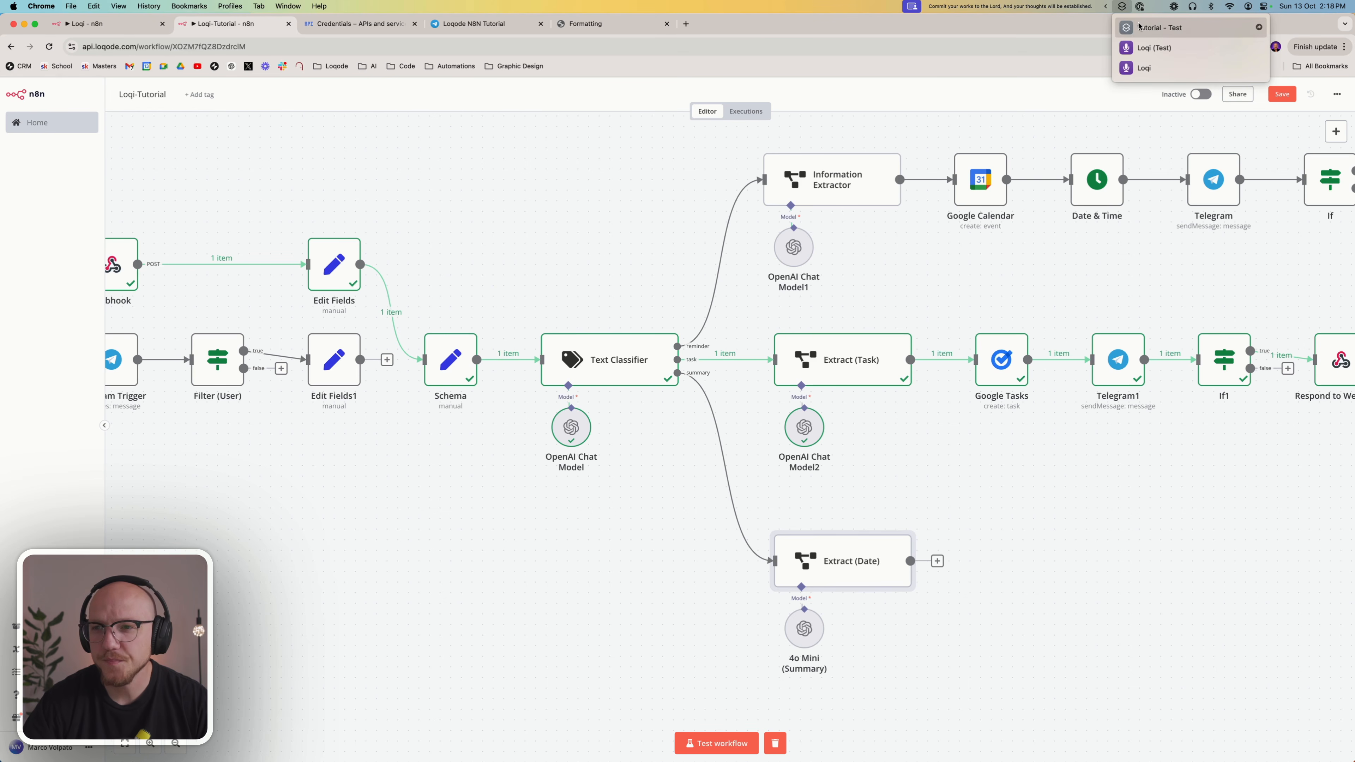
click(1138, 27)
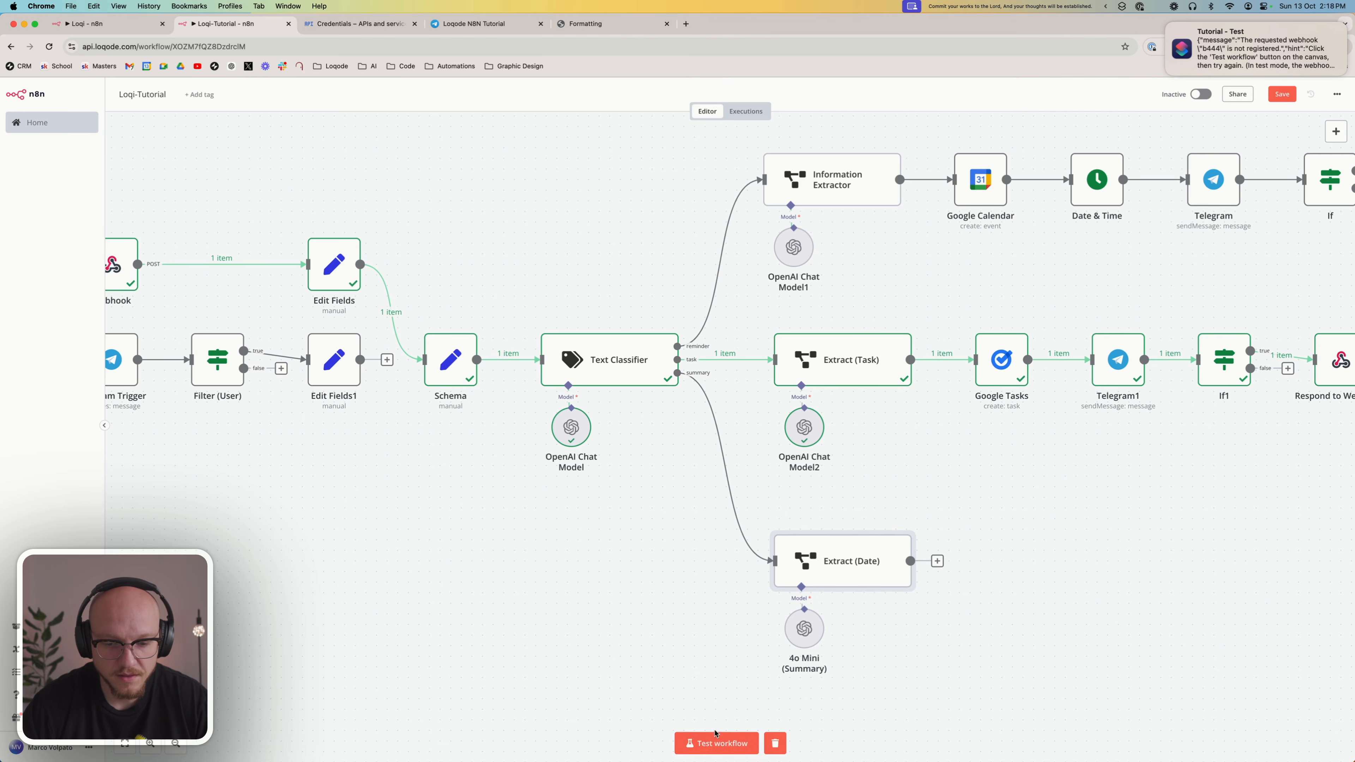
Start a test run and trigger it through the Tutorial - Test shortcut with "Please send me a summary of everything I need to do tomorrow"
click(716, 743)
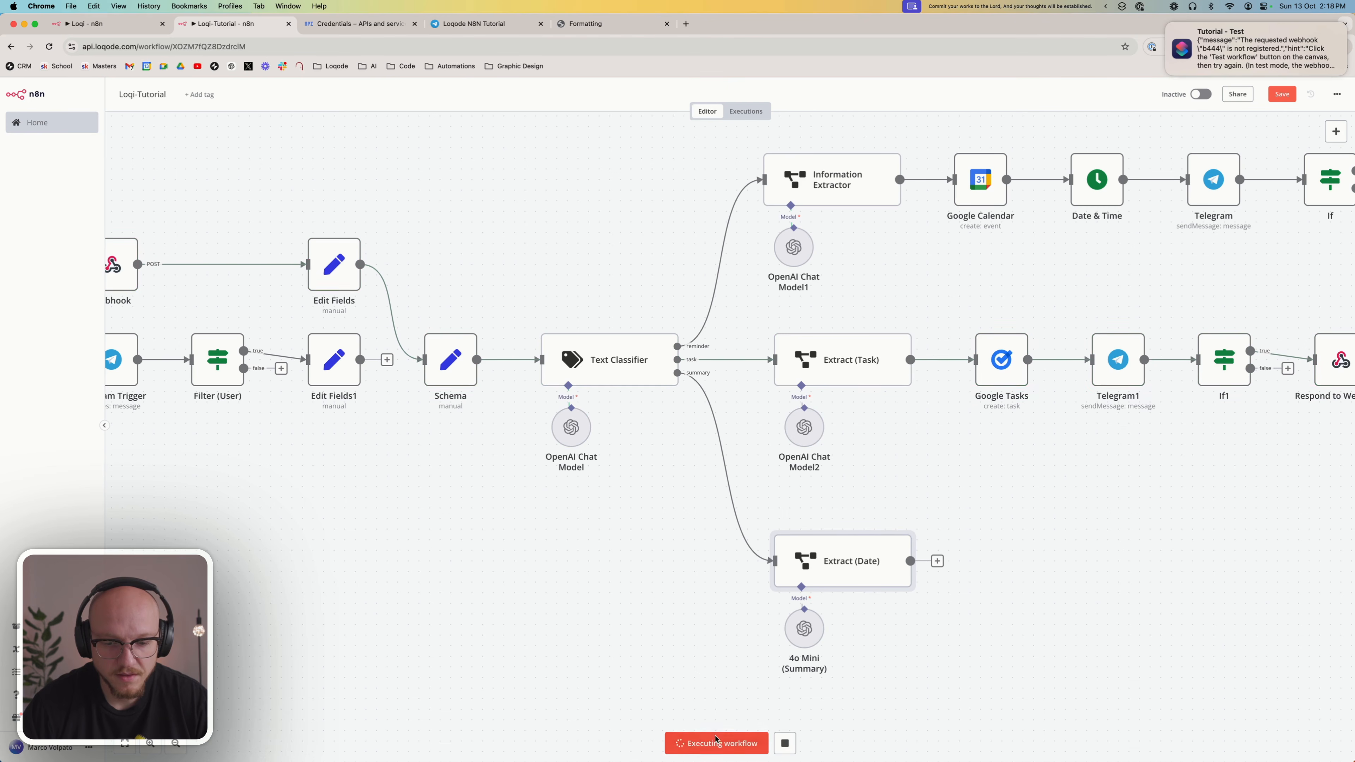
click(1121, 6)
click(1159, 27)
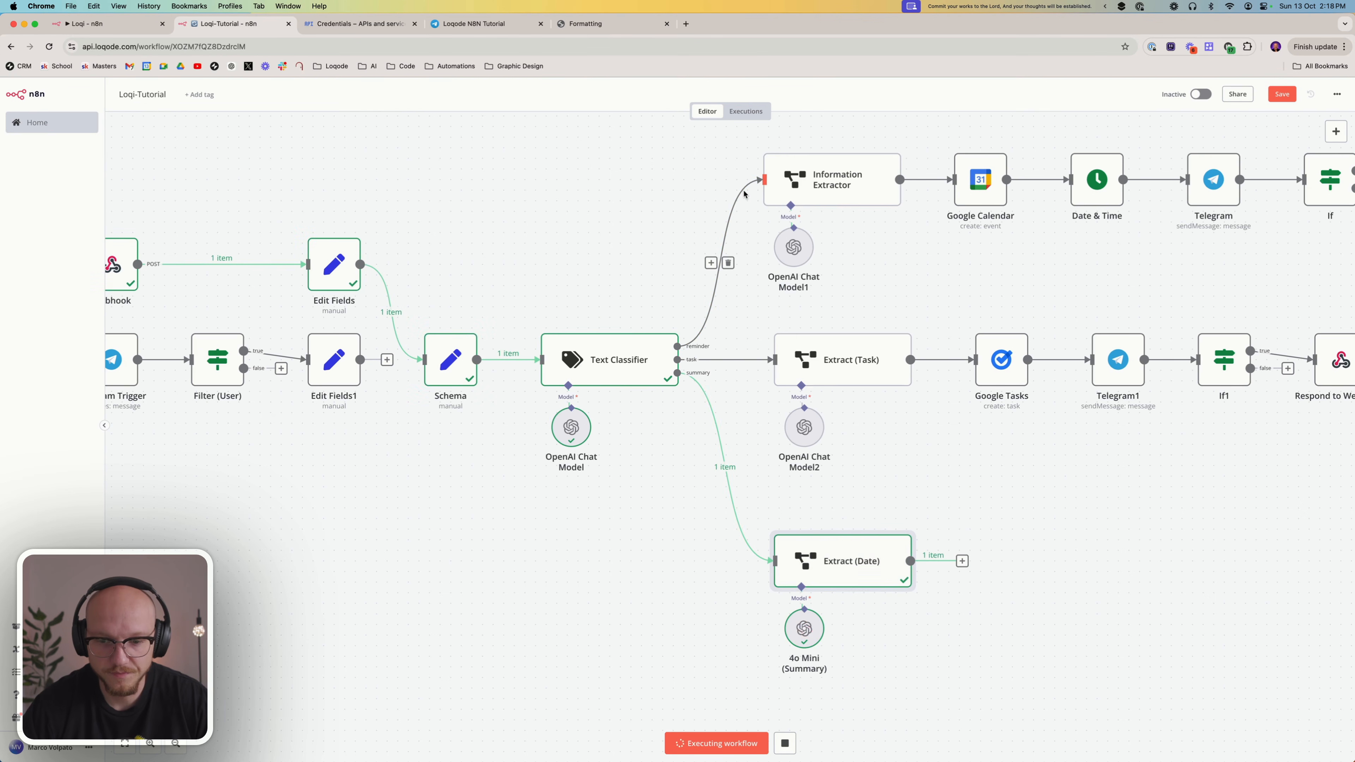
Open Extract (Date) and compare its day, dayBefore and dayAfter output with the message and current date used in the prompt
double_click(864, 553)
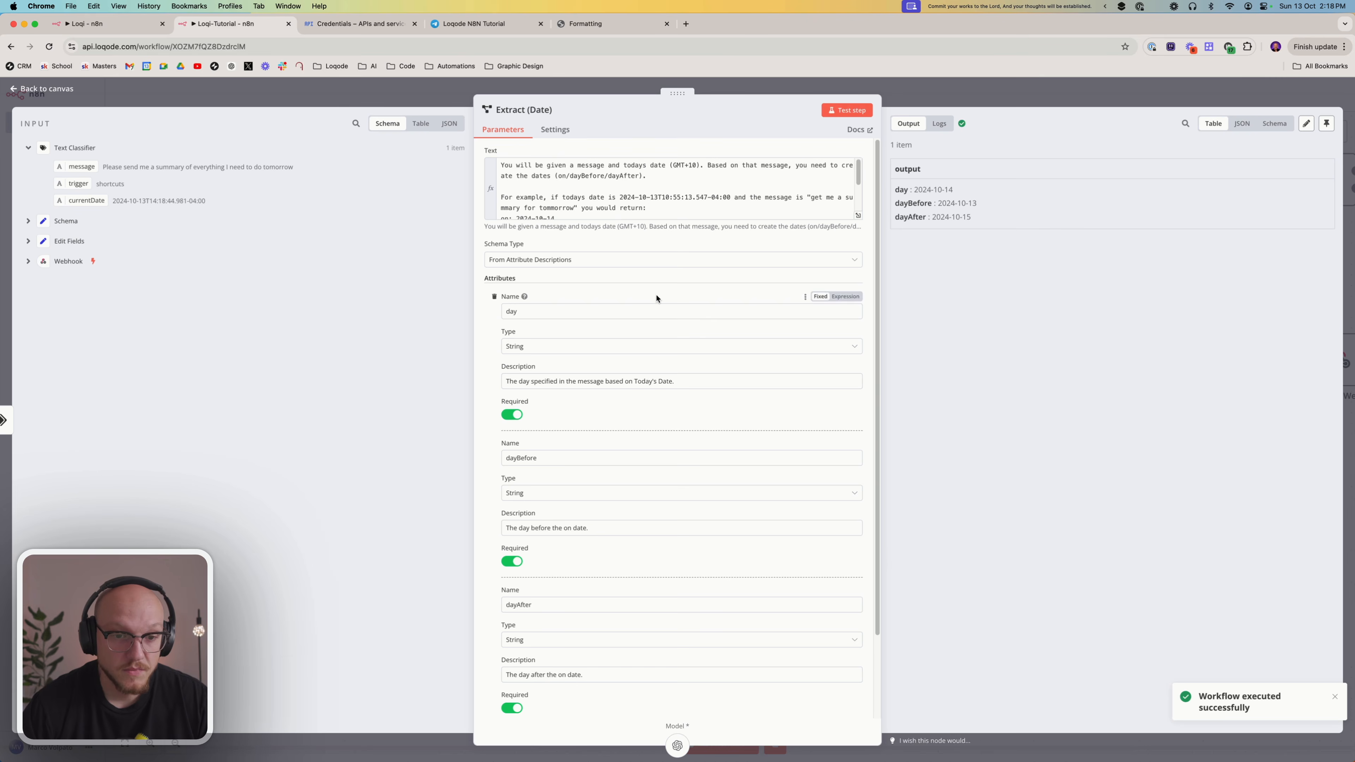
scroll(656, 299, down, 3)
scroll(655, 301, up, 3)
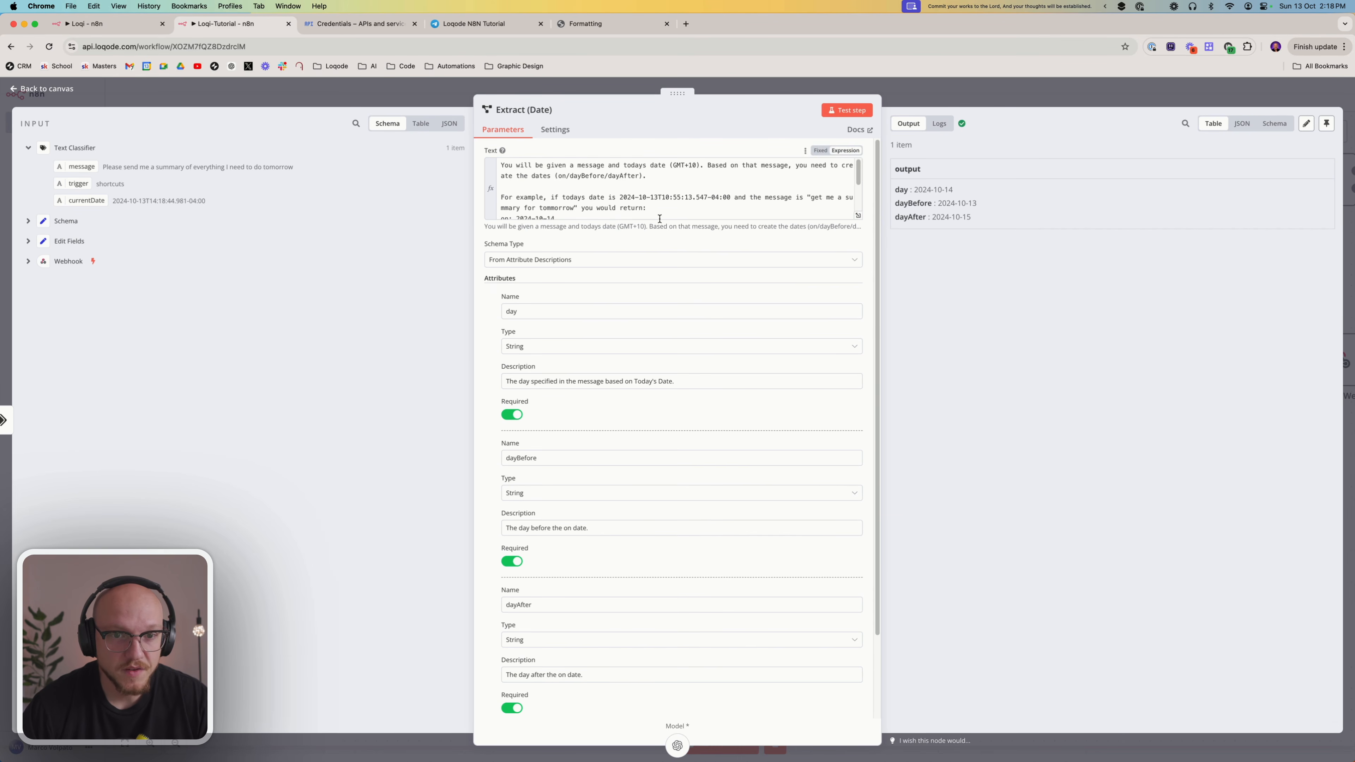
scroll(659, 219, down, 5)
click(636, 199)
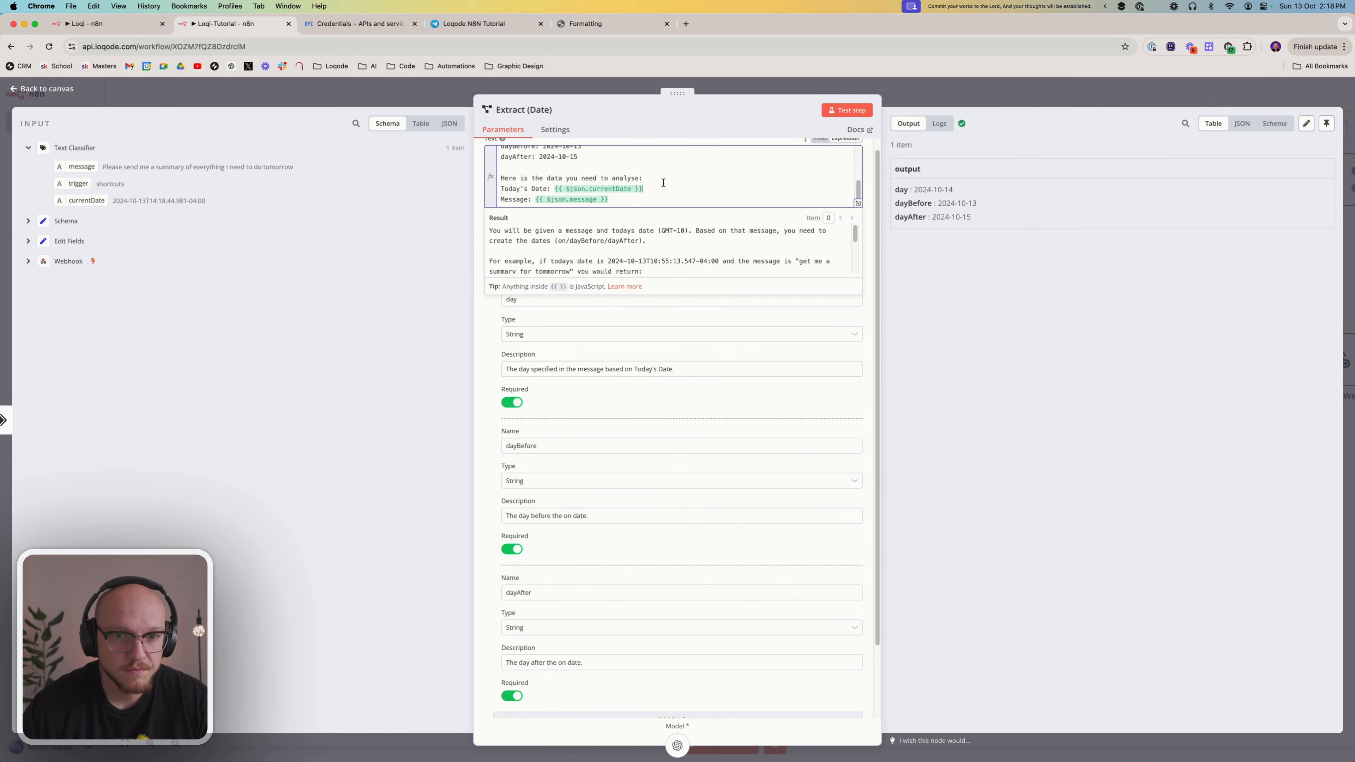
click(867, 257)
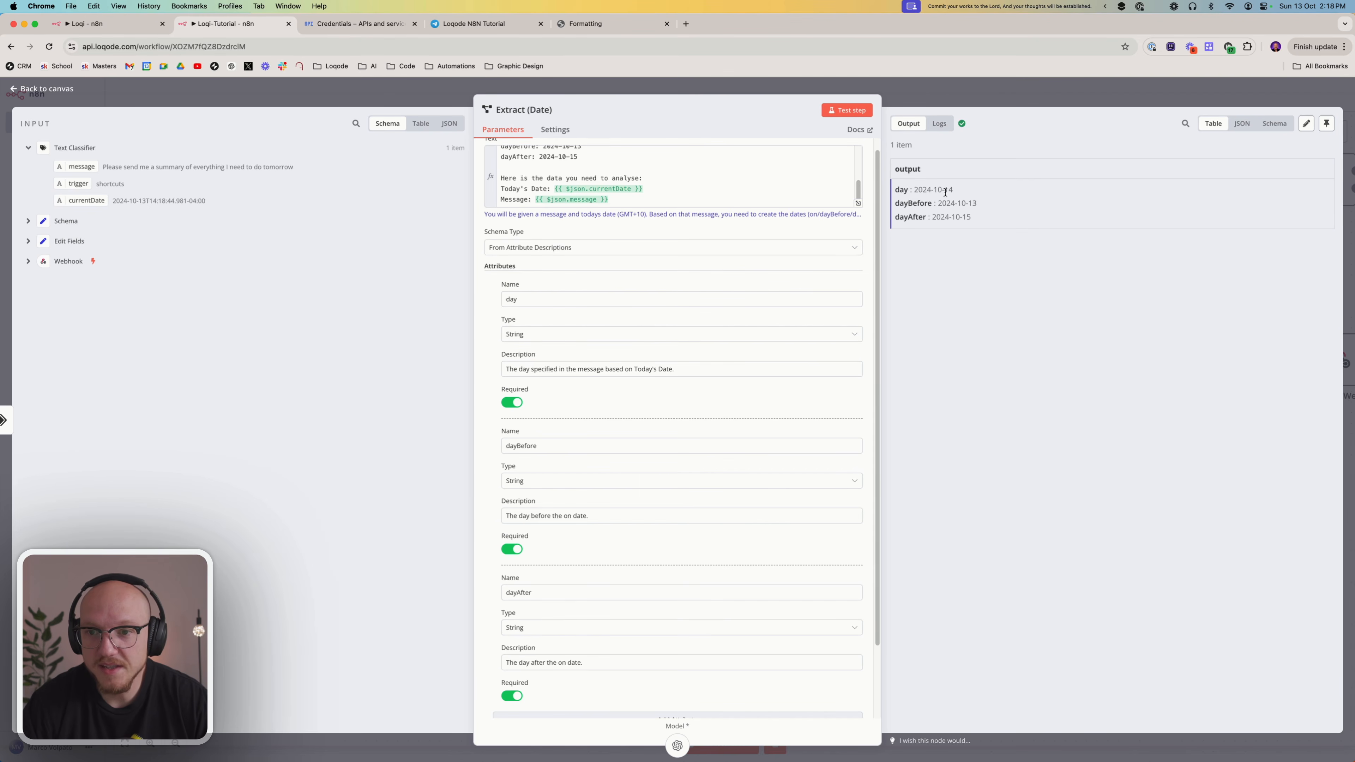
drag(944, 191, 956, 194)
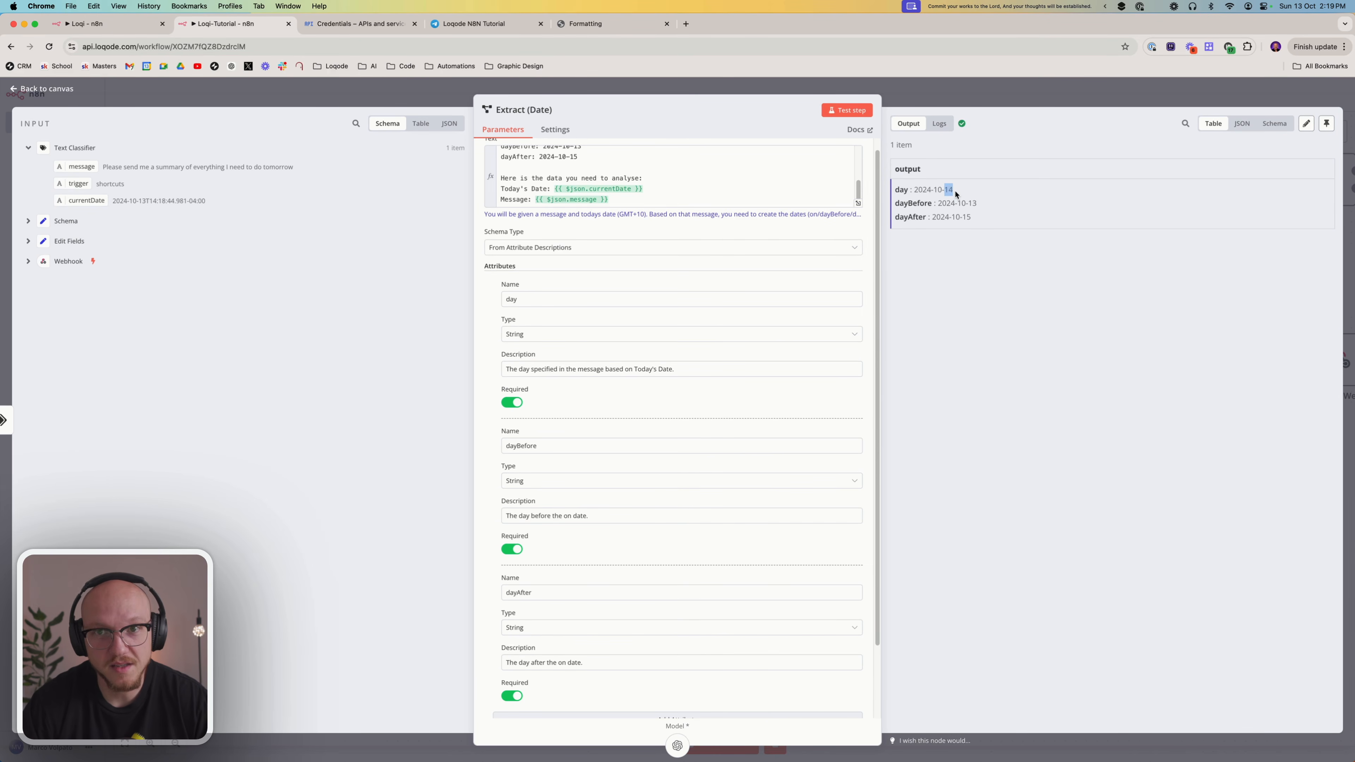
Review the extracted day, dayBefore and dayAfter dates in the Extract (Date) output and return to the canvas
click(972, 186)
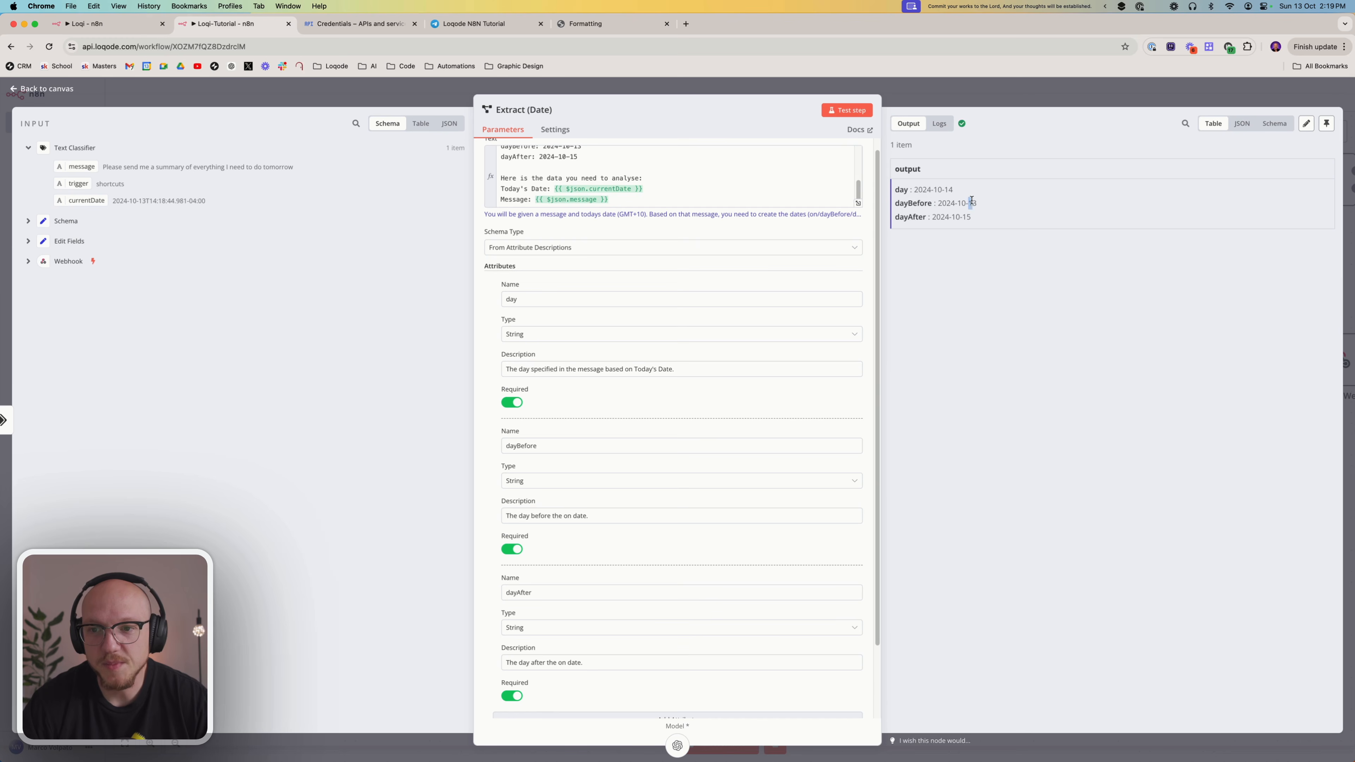
drag(971, 200, 977, 203)
click(974, 223)
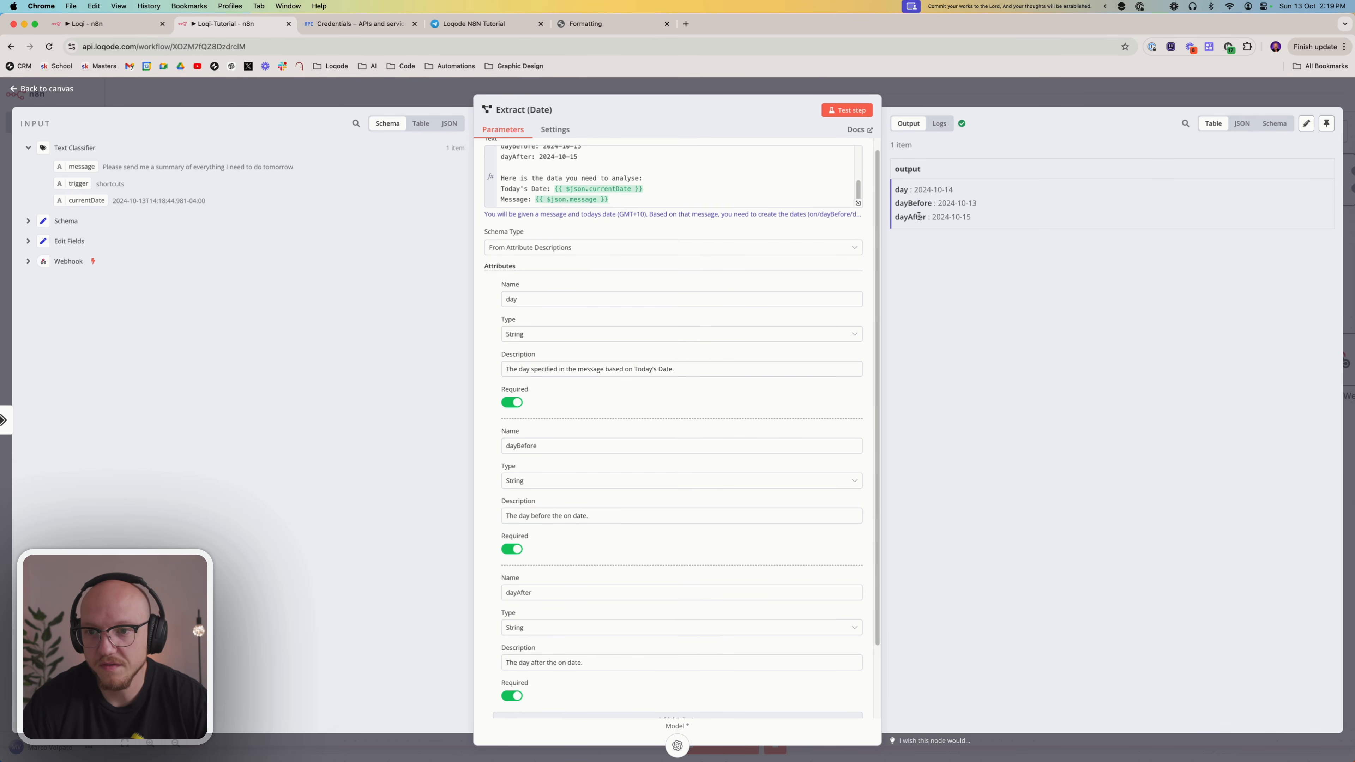
drag(939, 203, 987, 205)
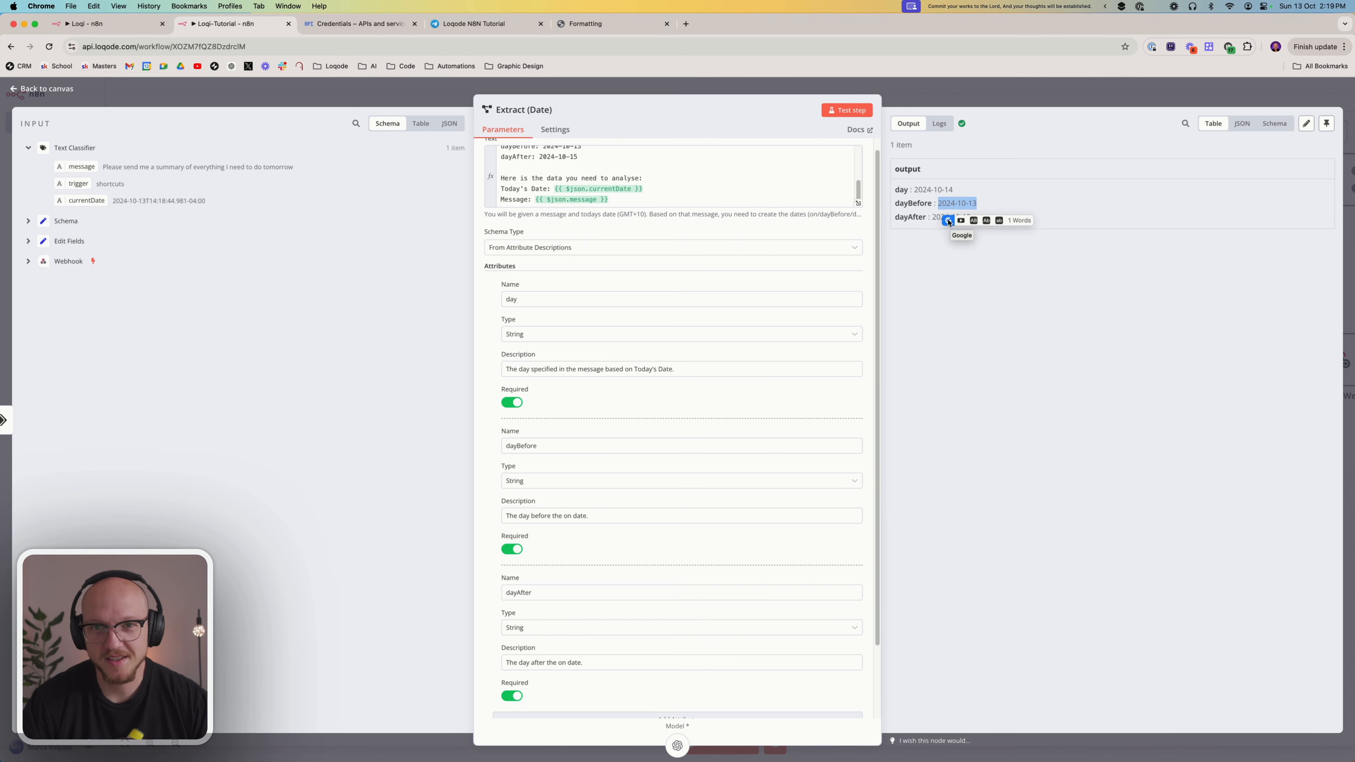
triple_click(905, 204)
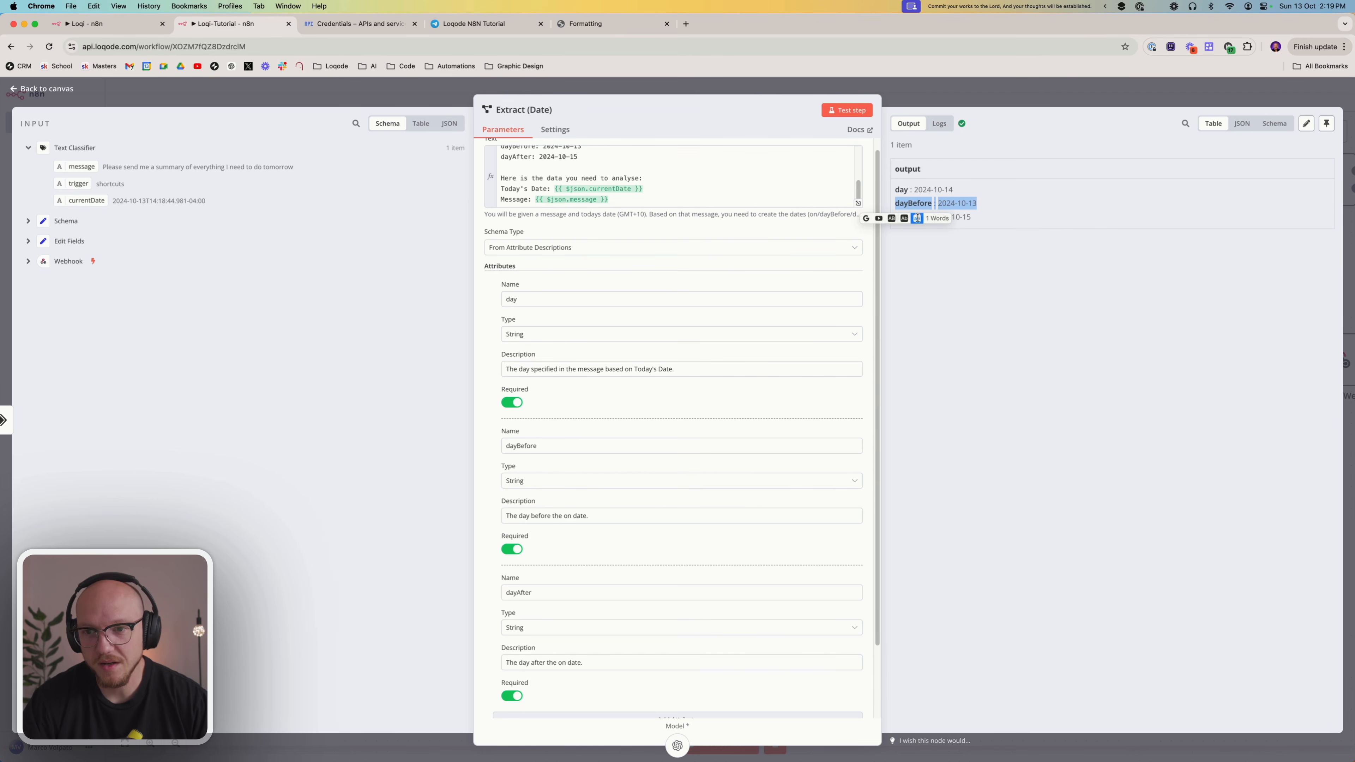
click(989, 336)
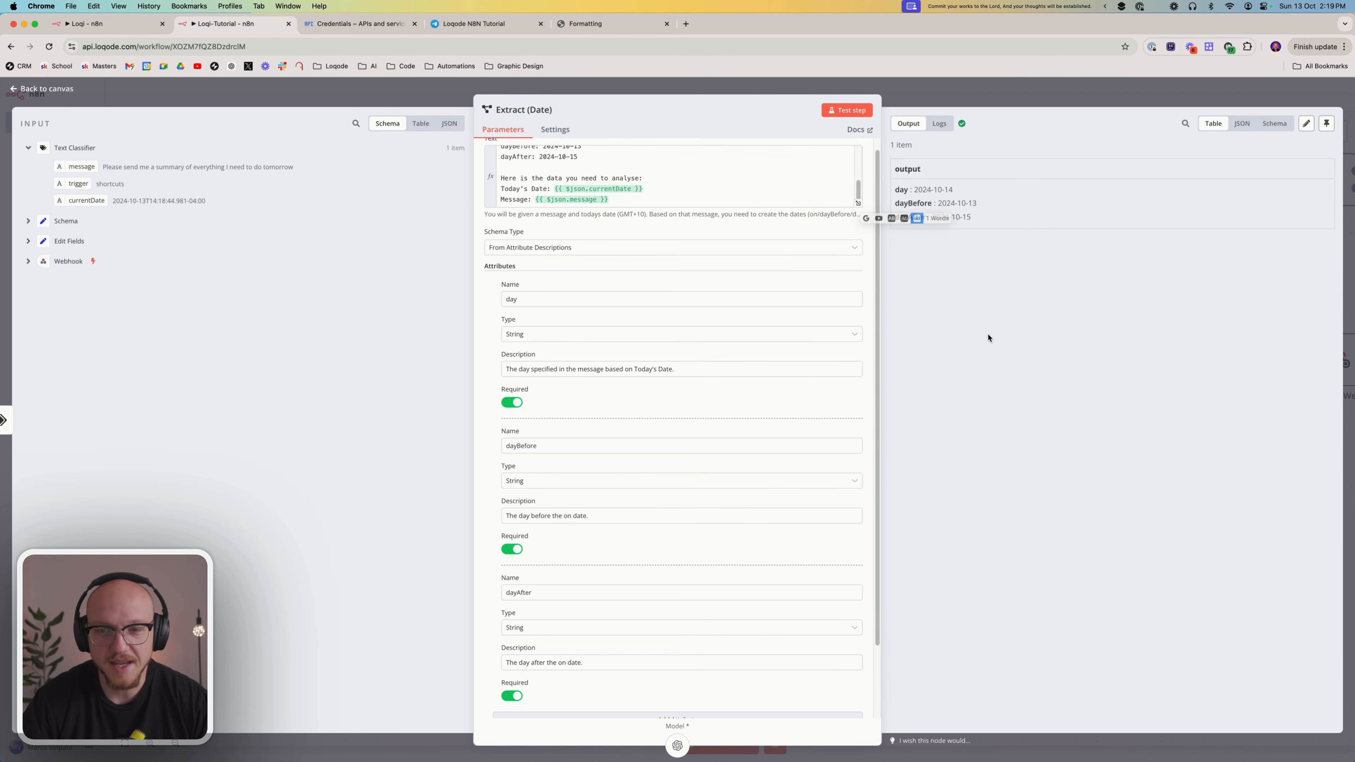
click(1104, 7)
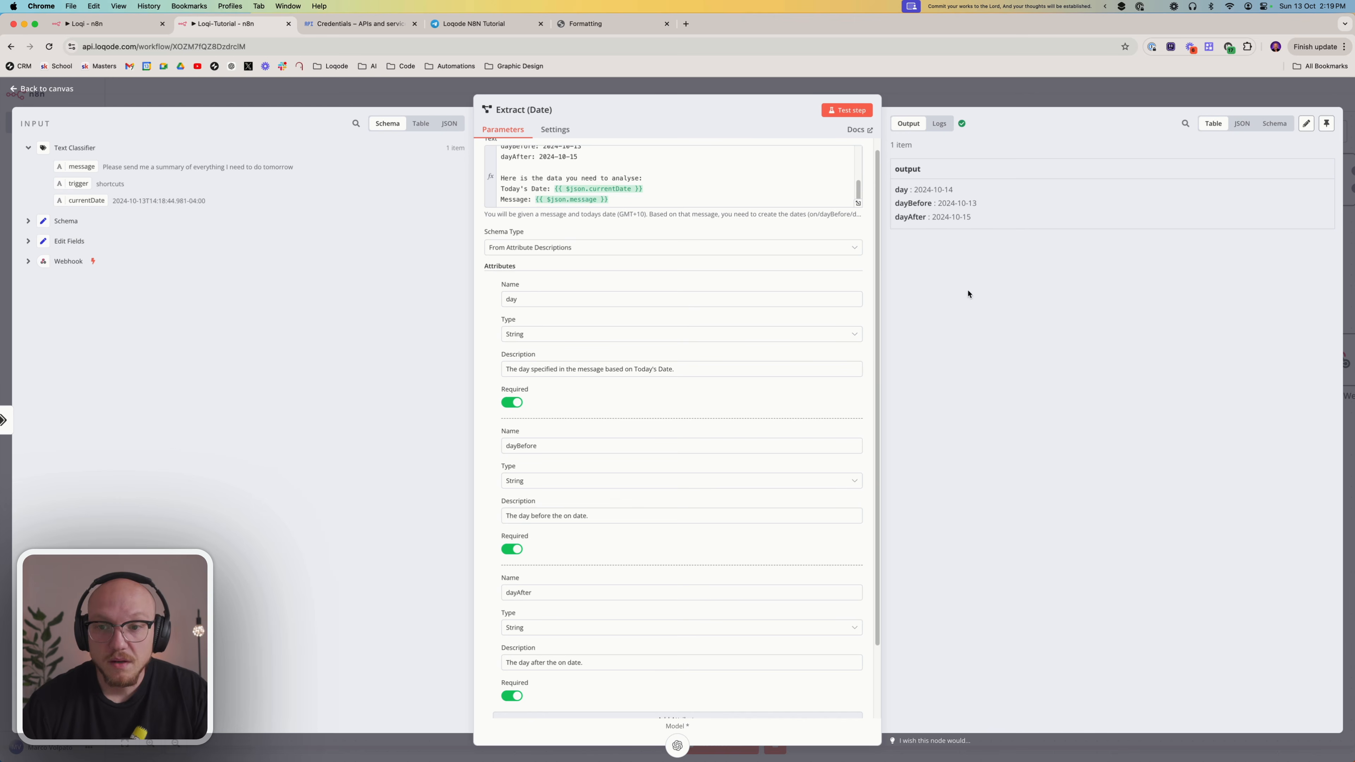
click(993, 92)
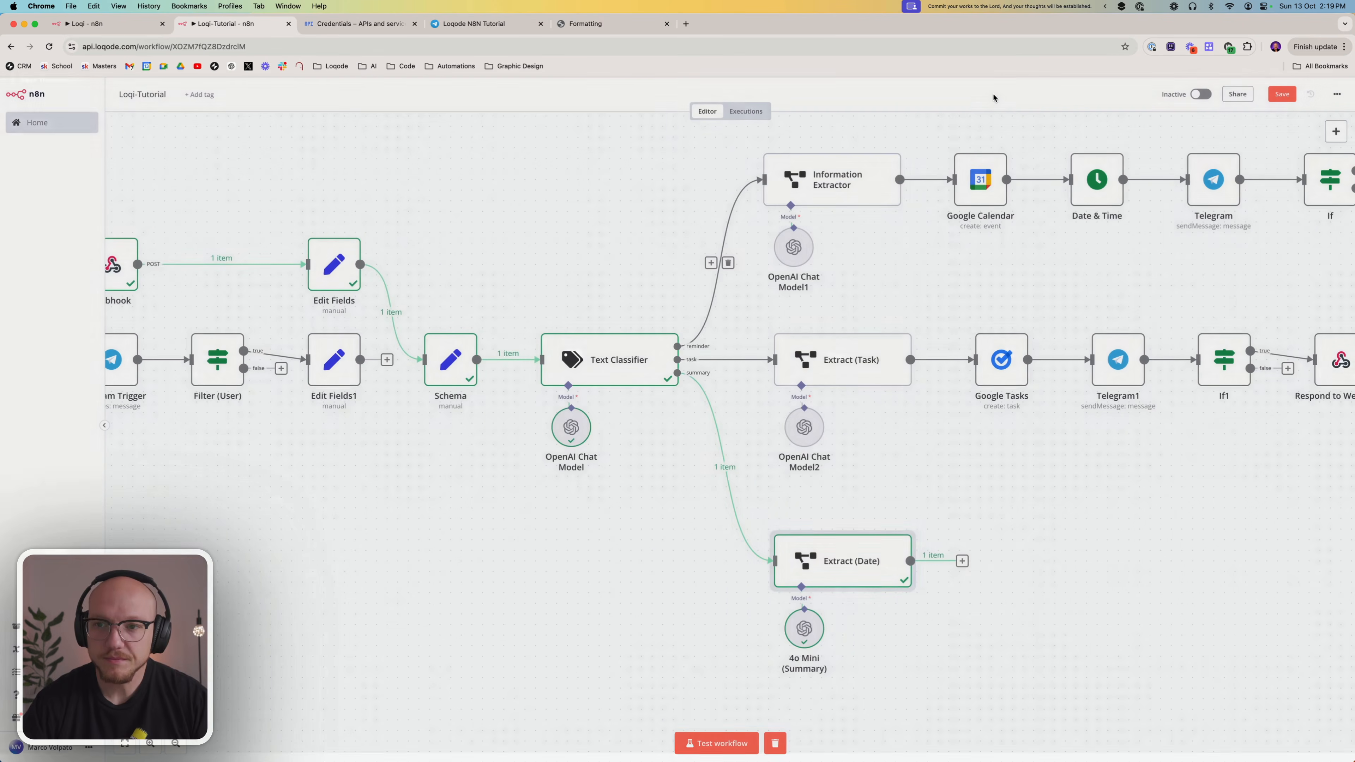
Add a Google Calendar node with the Get many events action after Extract (Date)
scroll(960, 528, right, 5)
scroll(771, 469, right, 5)
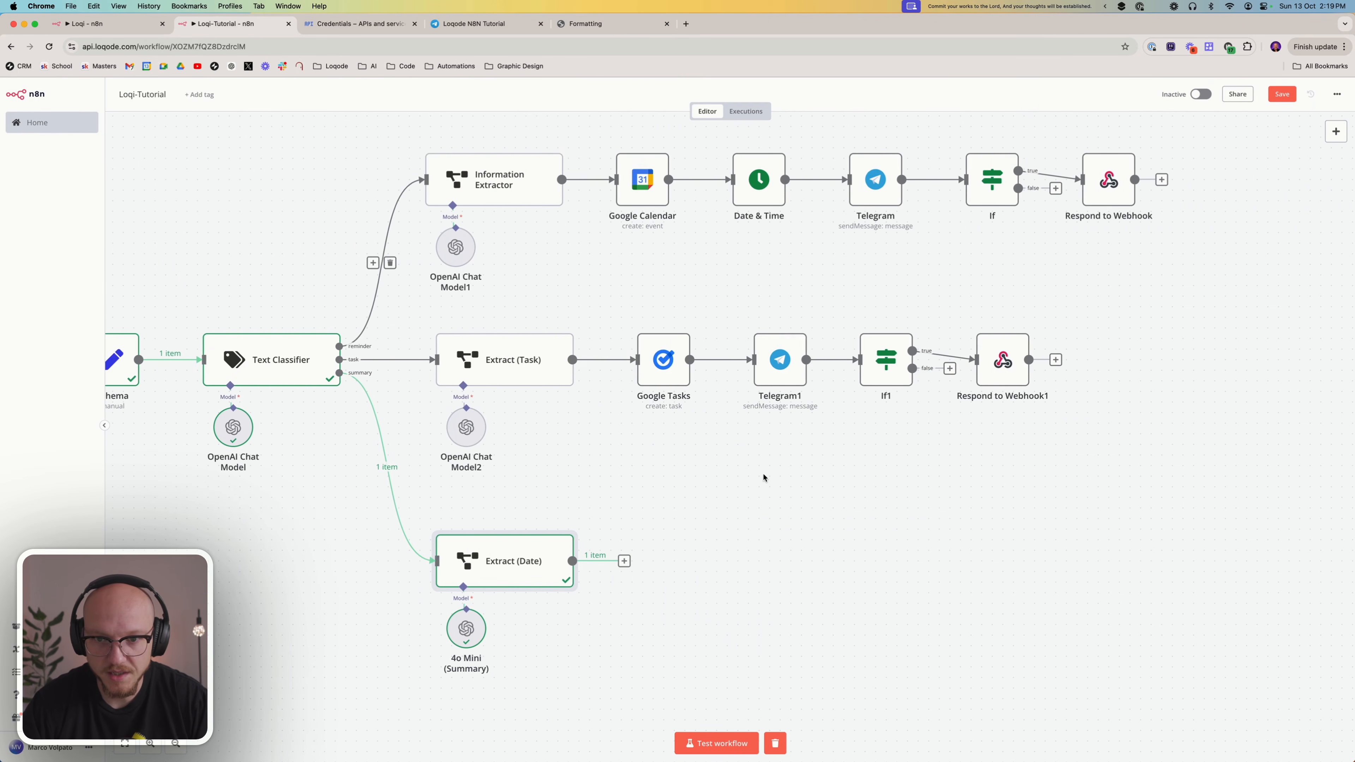
click(624, 561)
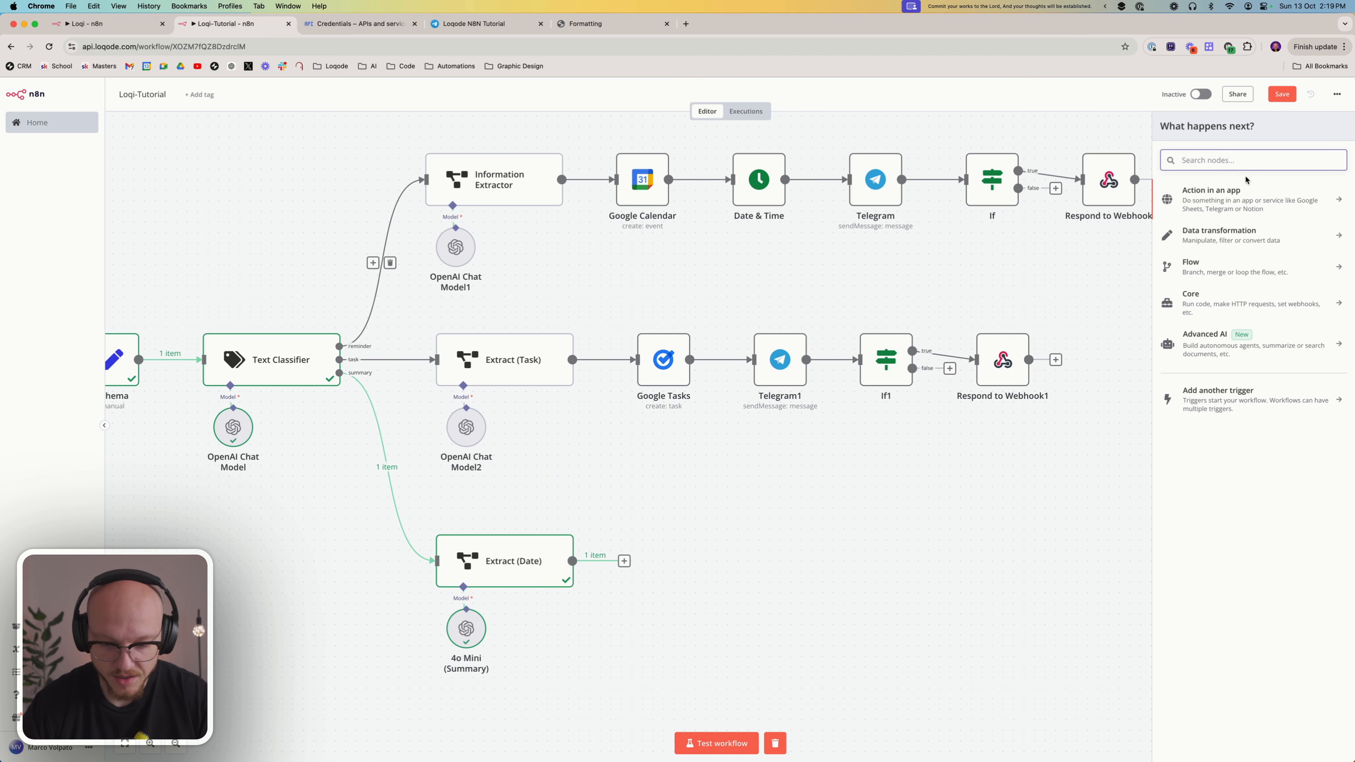
text(cal)
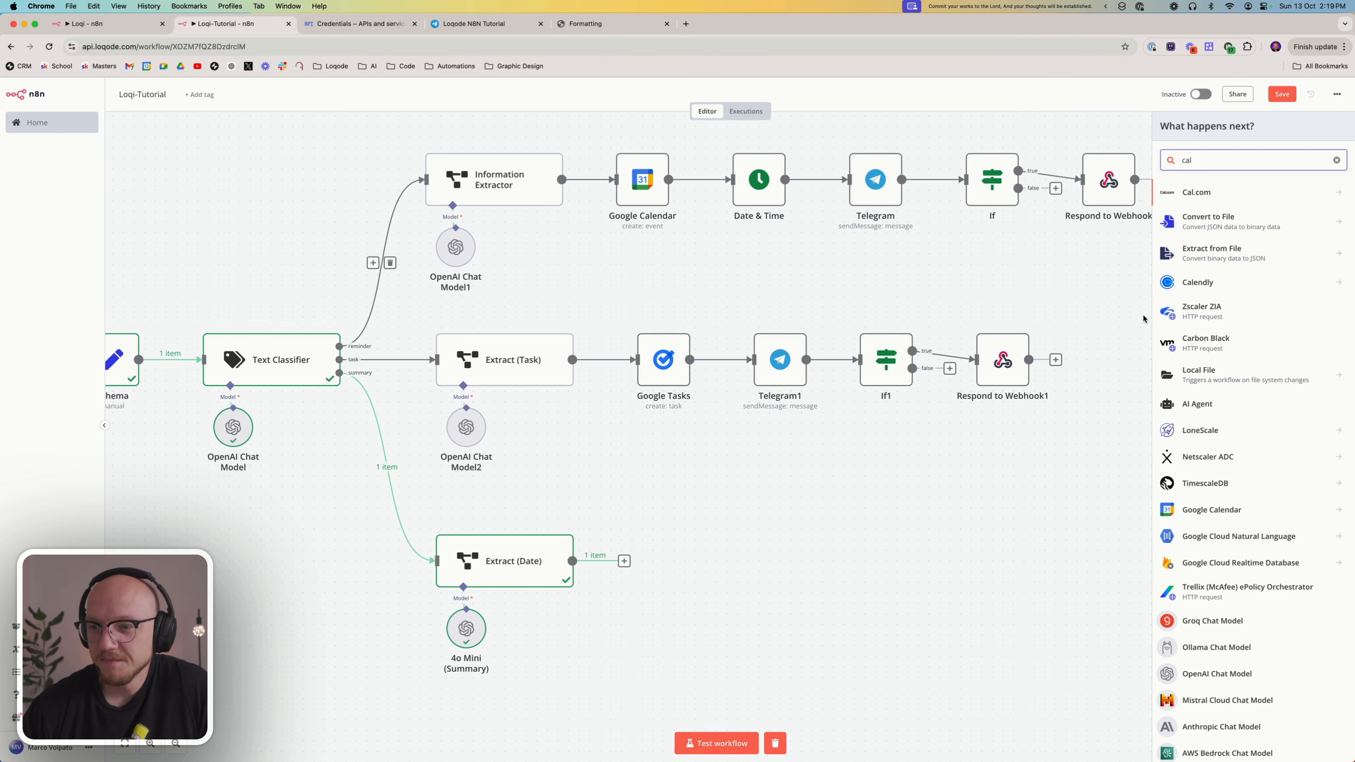
click(1229, 509)
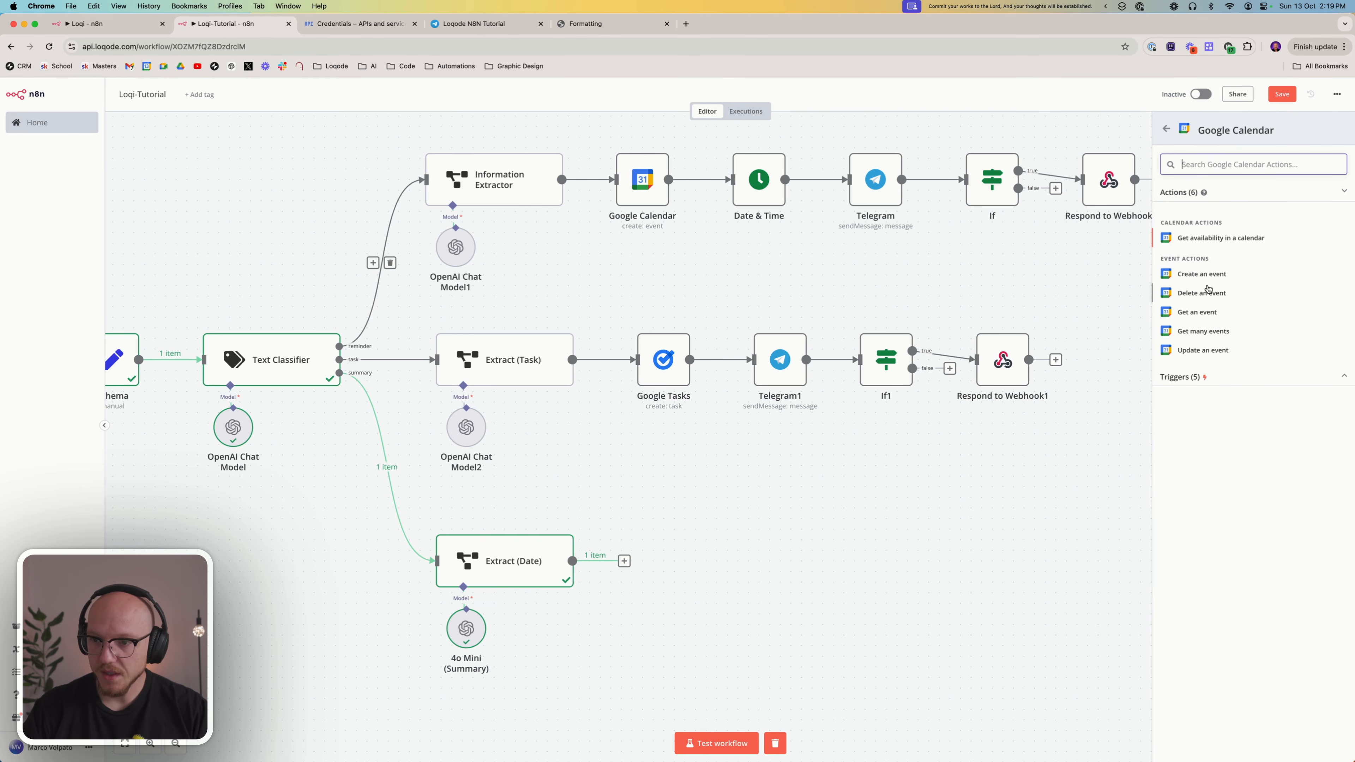
click(1198, 334)
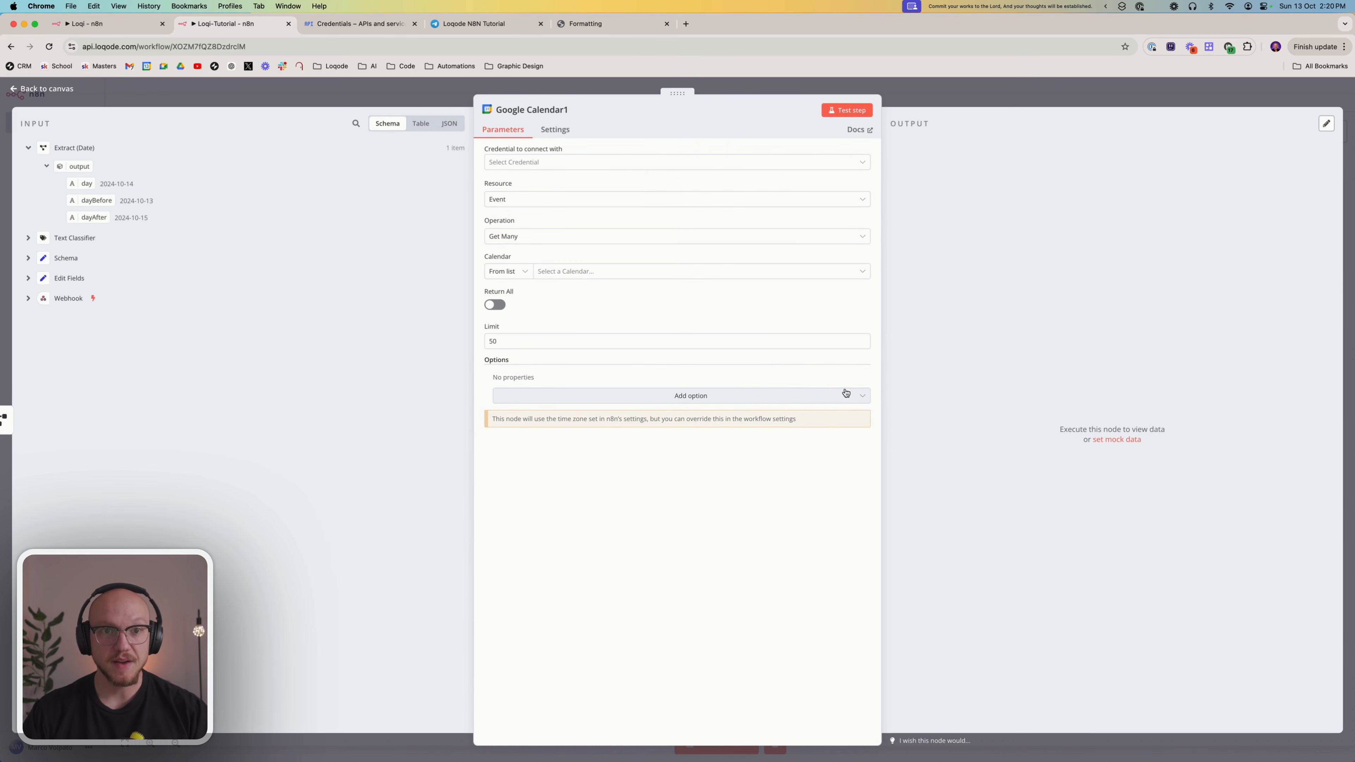
Choose the Google Calendar credential for the new node and delete the extra "Google Calendar account" credential
click(573, 162)
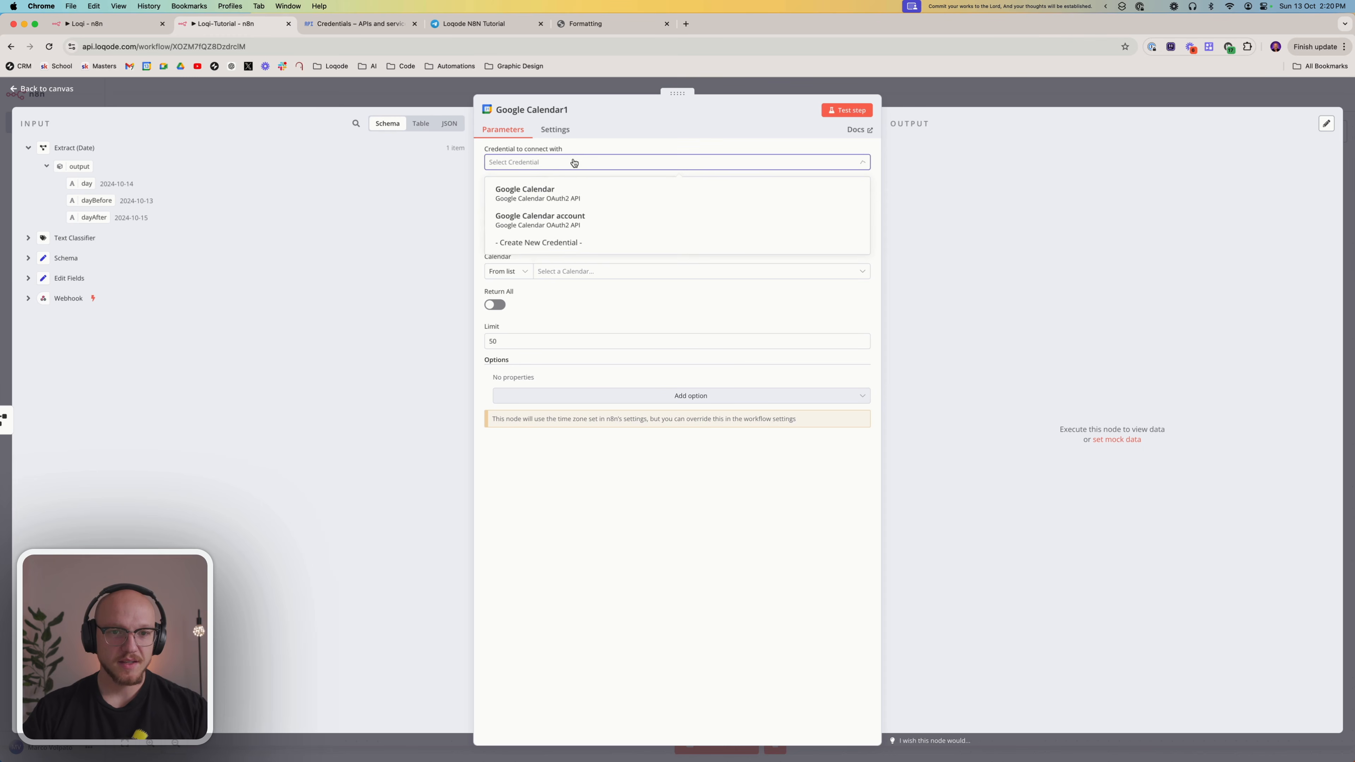
click(512, 195)
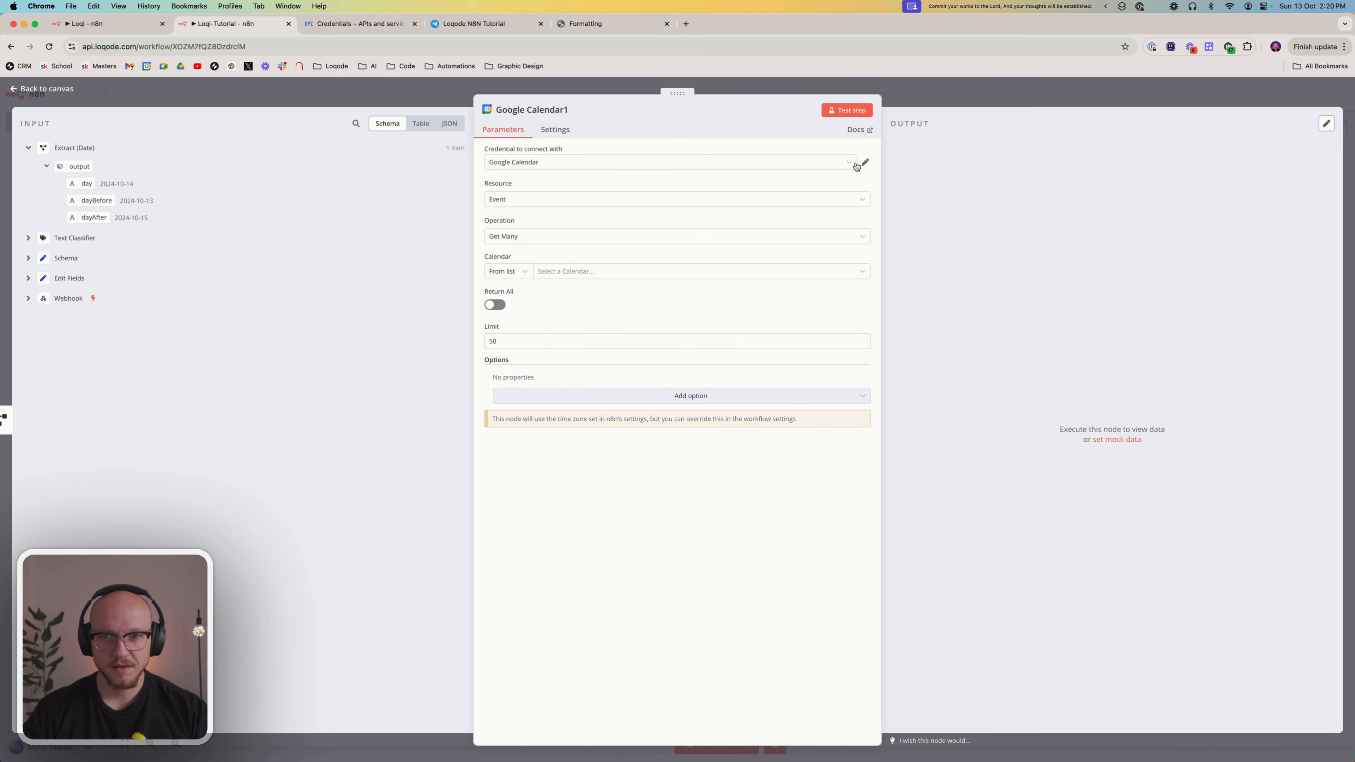
click(824, 164)
click(712, 224)
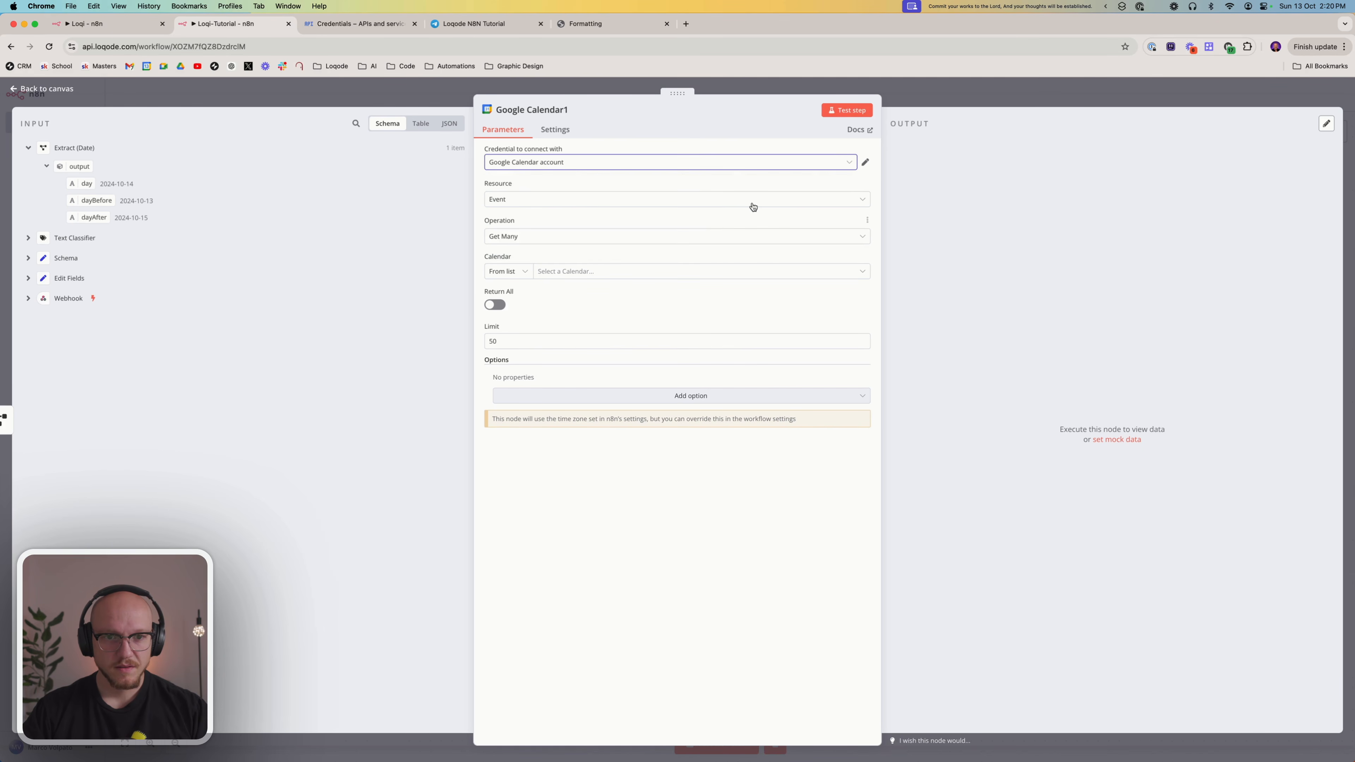
click(866, 162)
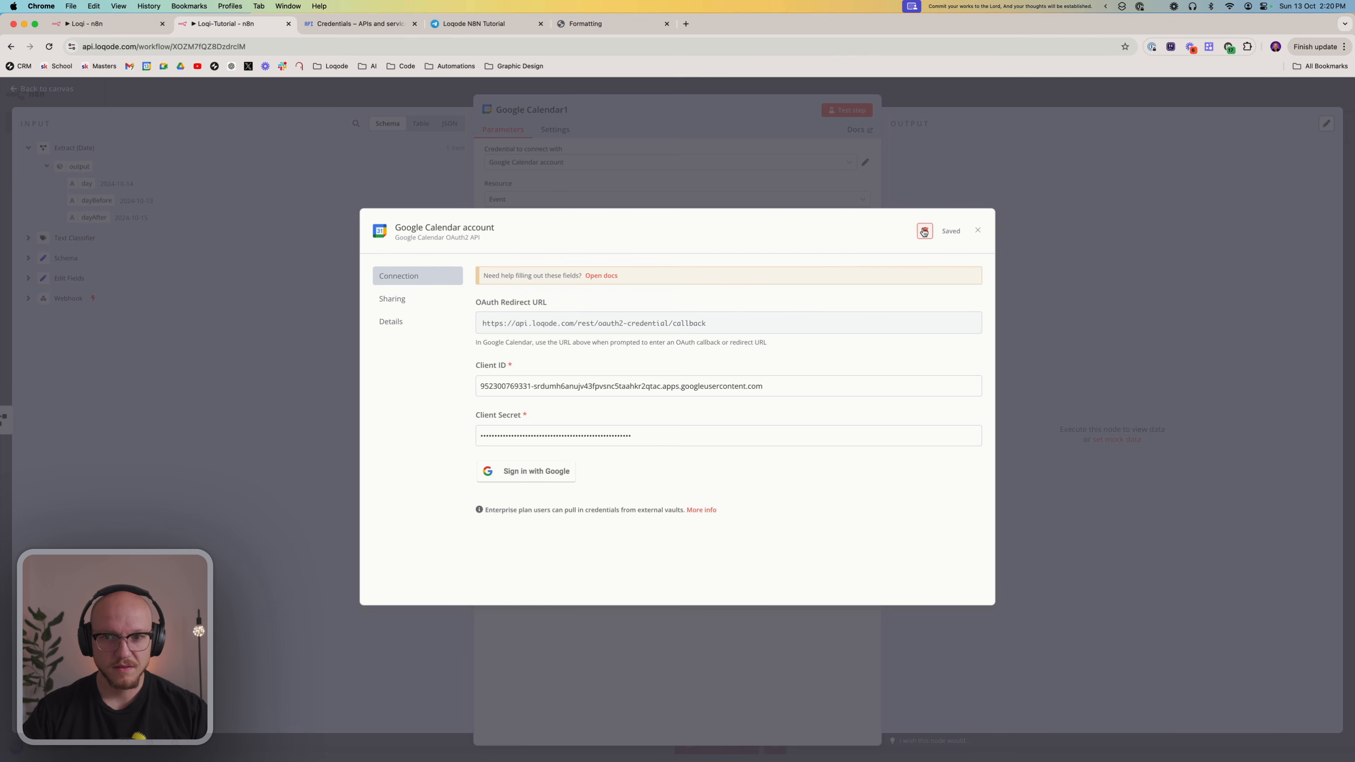
click(924, 231)
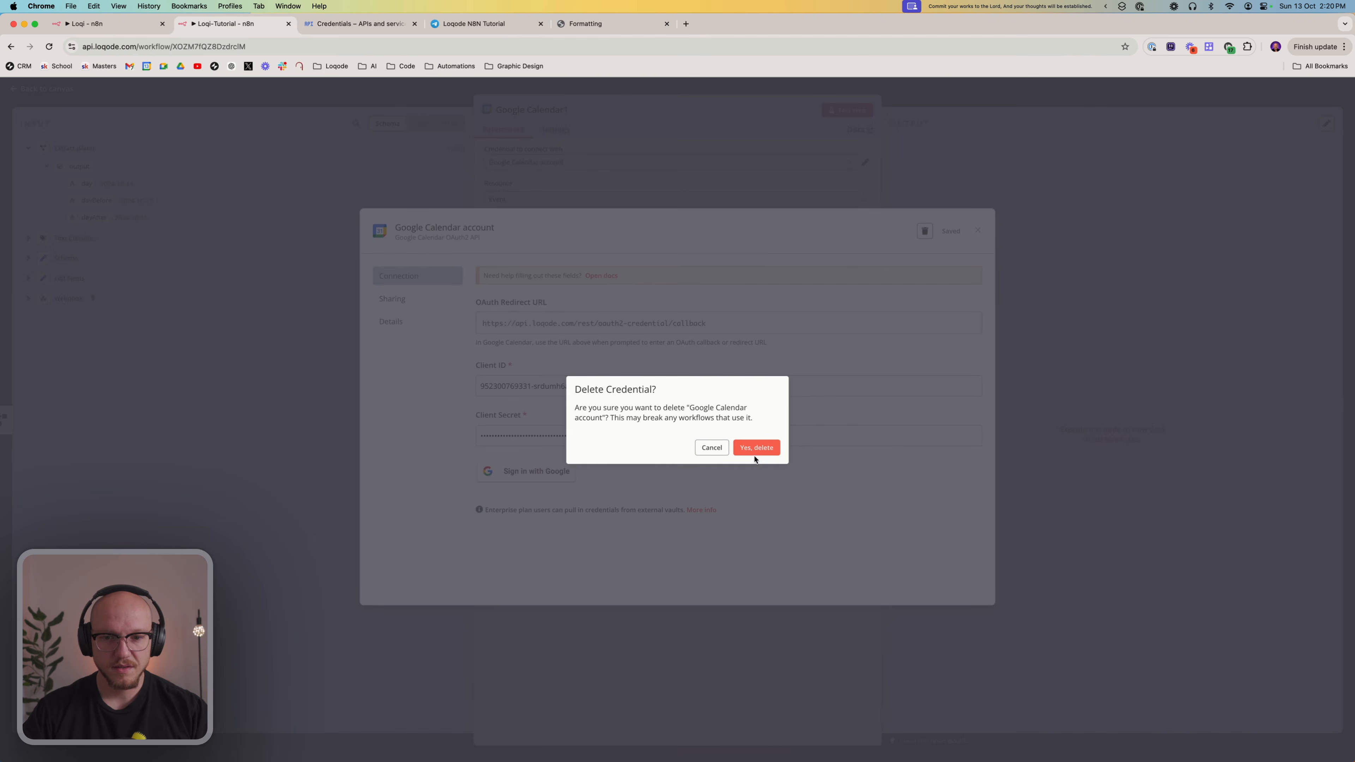
click(754, 455)
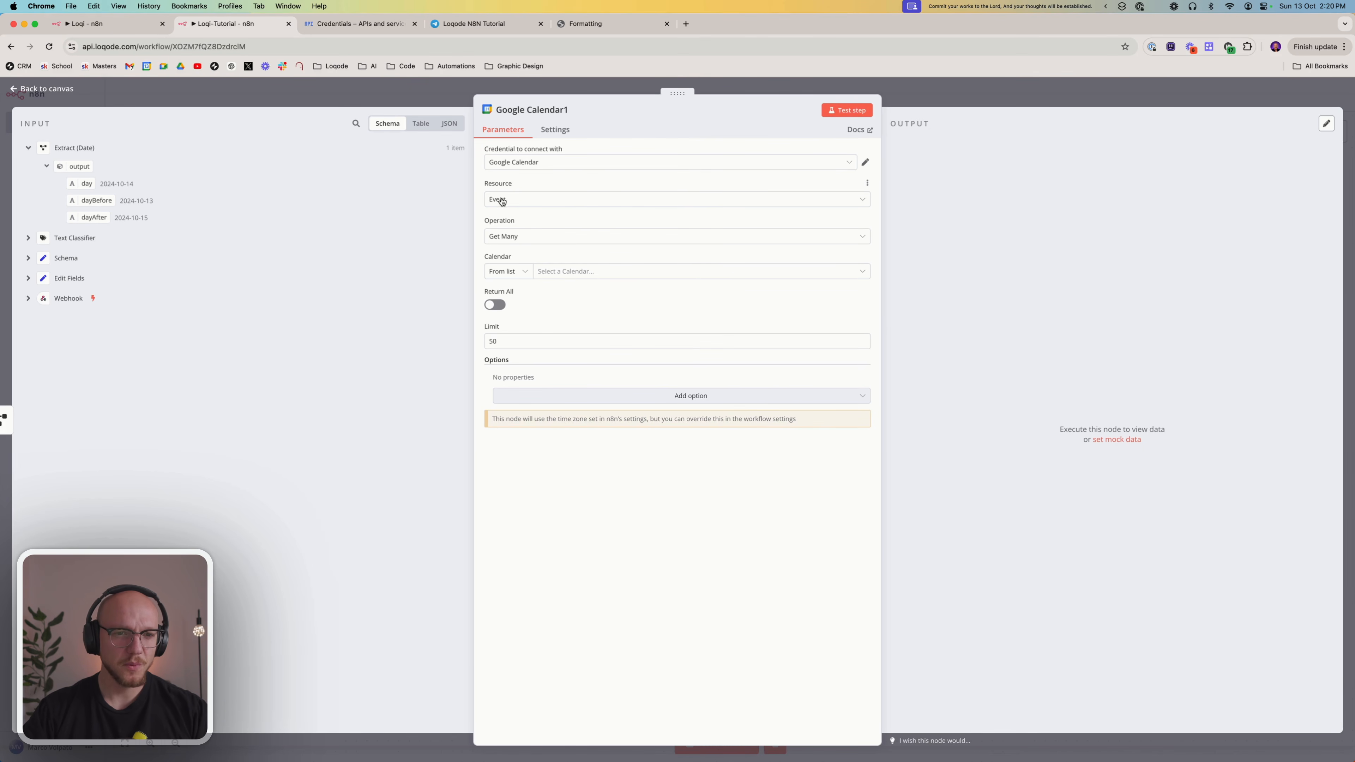
Select the AI (Reminders) calendar and add an After option with the expression {{ $json.output.dayBefore }}
click(561, 271)
click(514, 317)
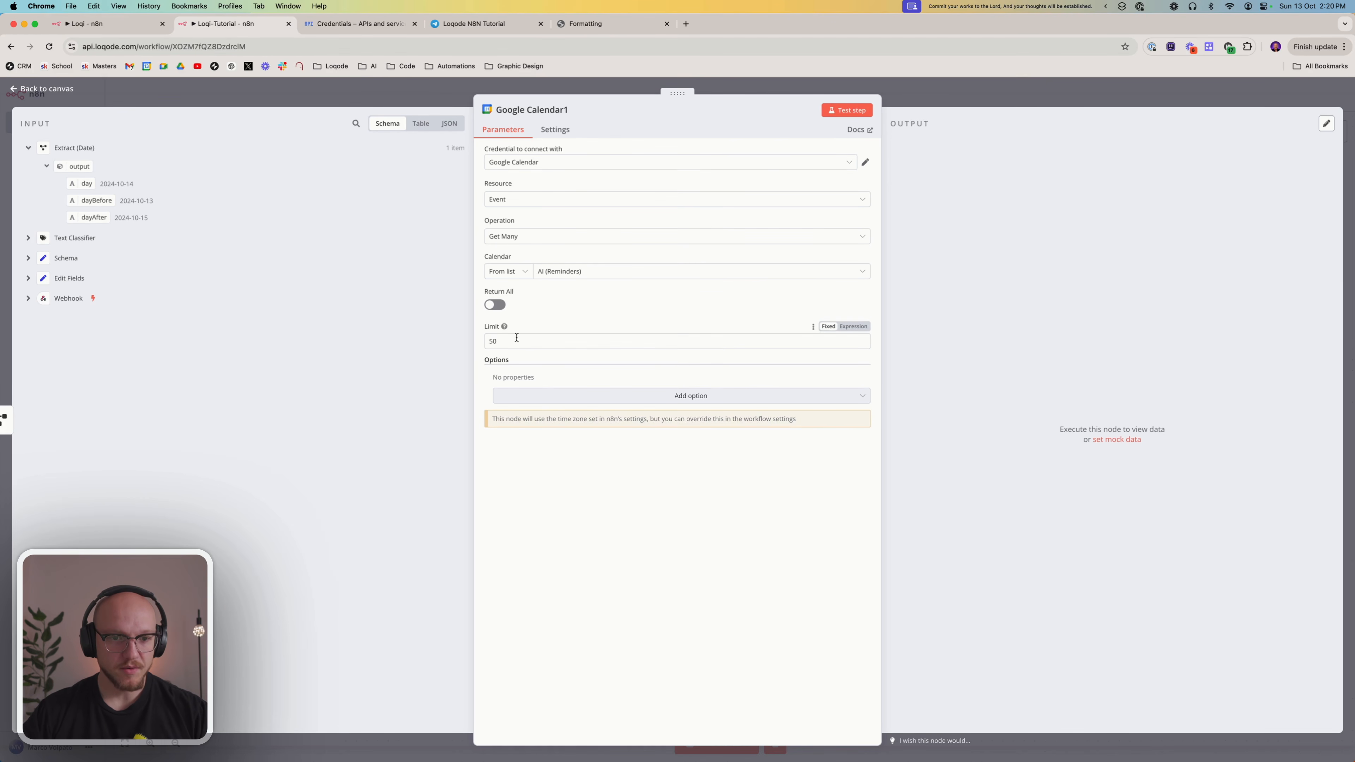
click(548, 396)
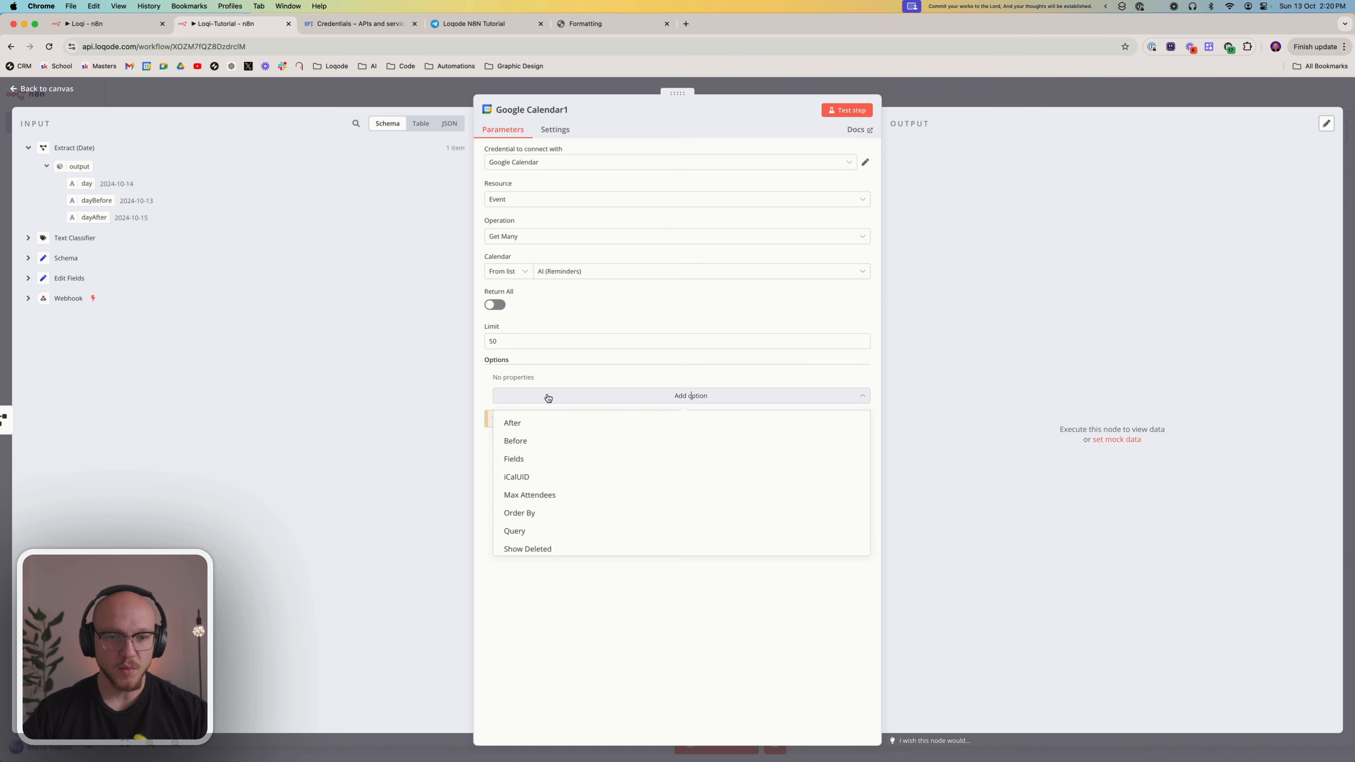
click(547, 424)
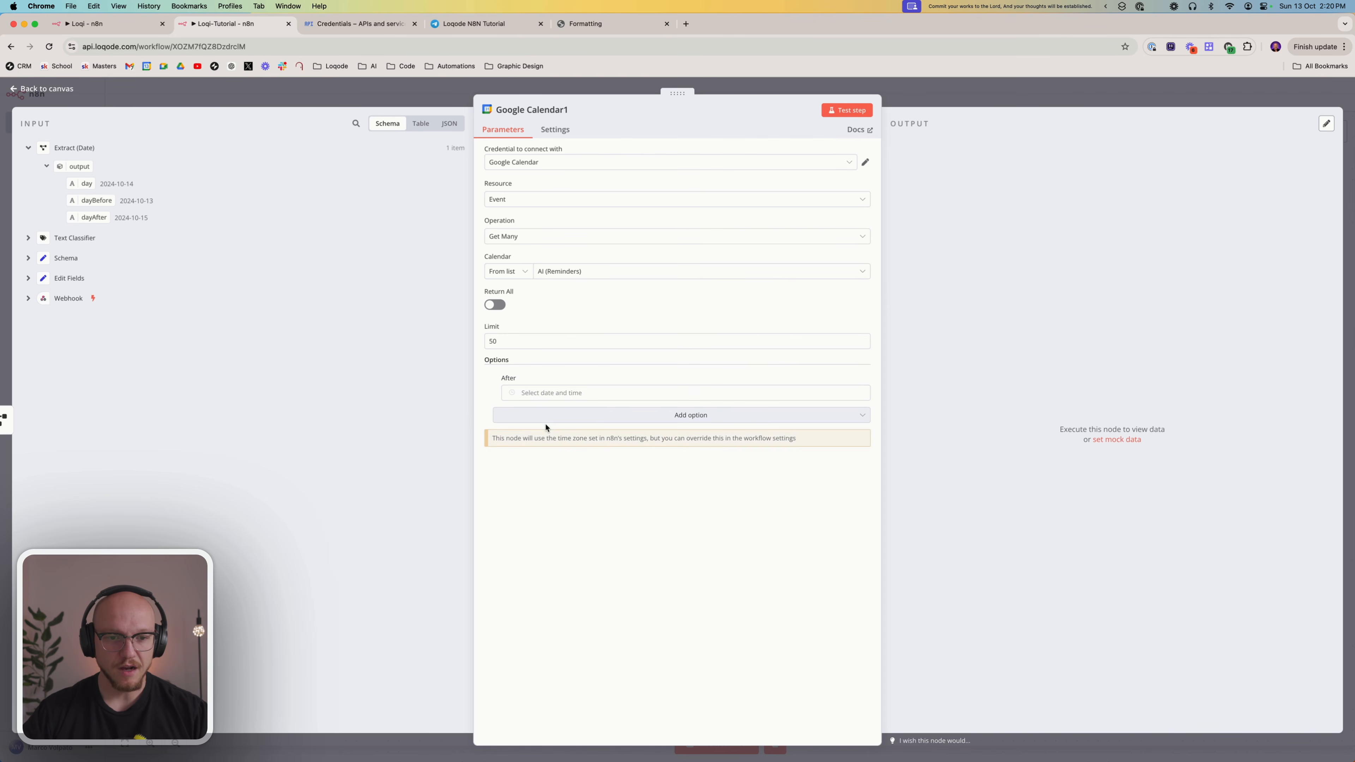
click(557, 392)
click(854, 378)
click(854, 378)
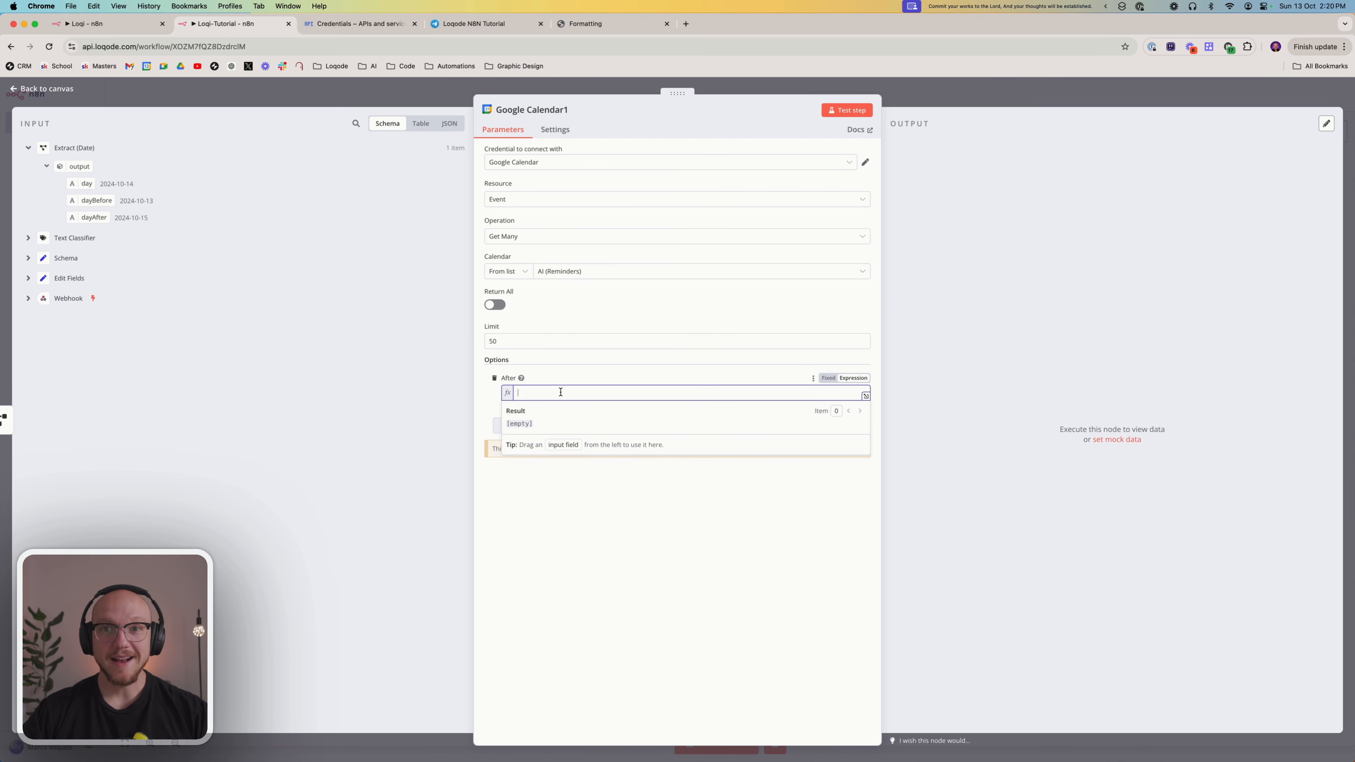
drag(97, 201, 560, 393)
click(583, 544)
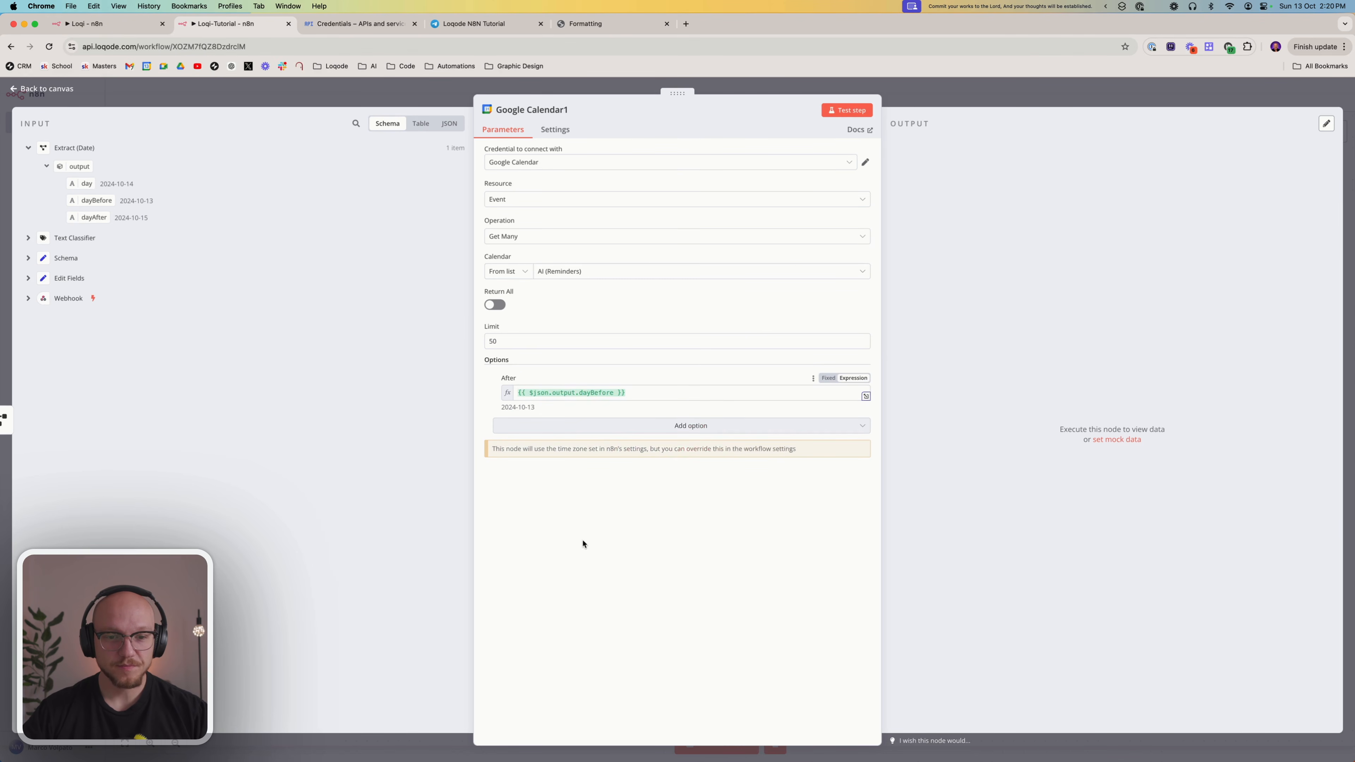
Add a Before option with the expression {{ $json.output.dayAfter }} from the Extract (Date) output
click(570, 427)
click(538, 460)
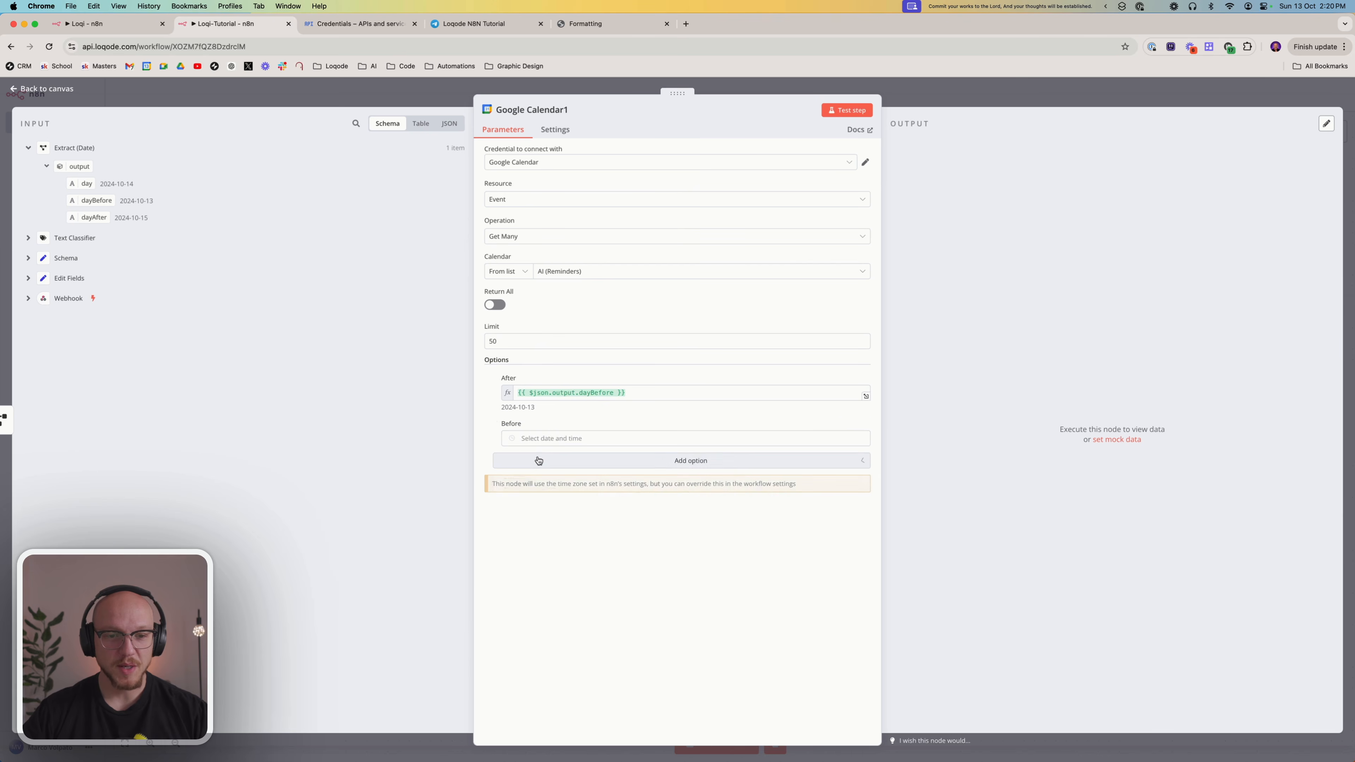
click(587, 438)
click(853, 423)
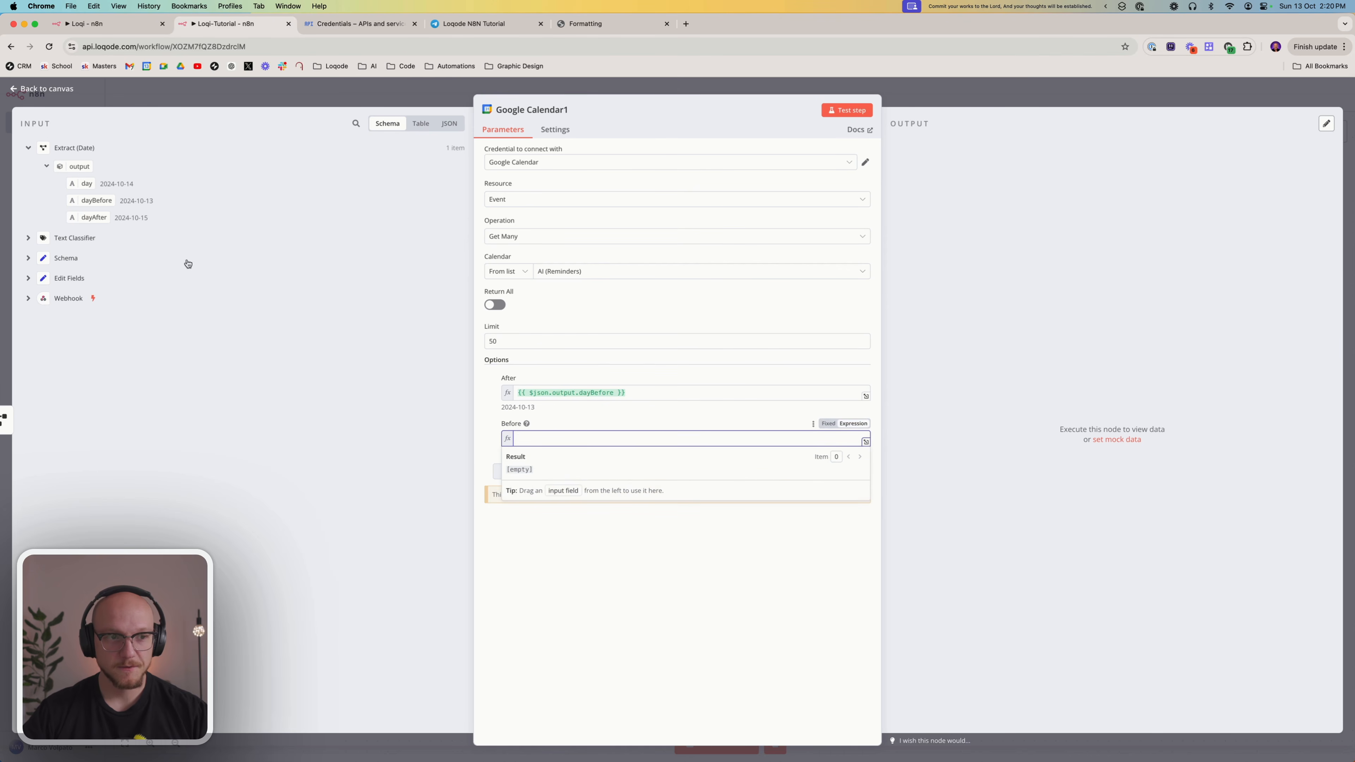
drag(103, 218, 576, 440)
click(606, 569)
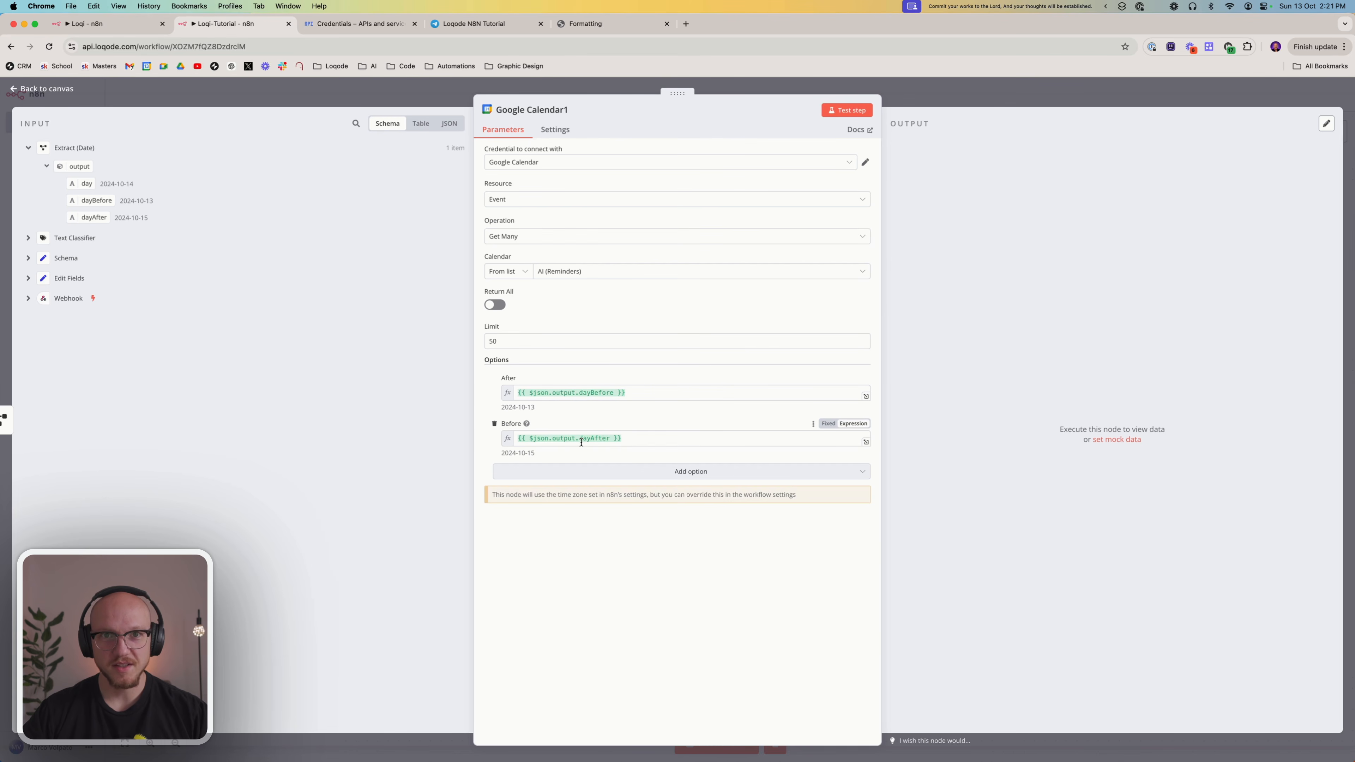
click(621, 476)
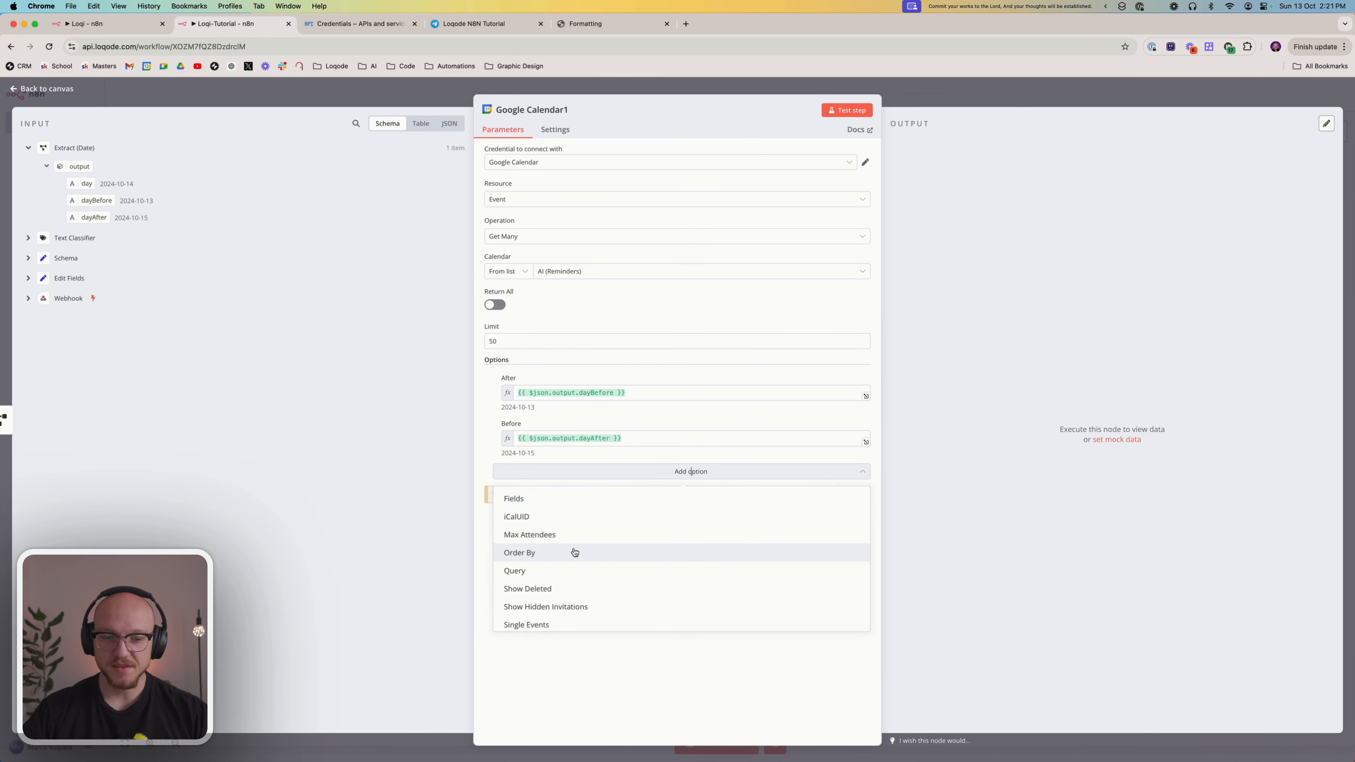
scroll(576, 558, down, 2)
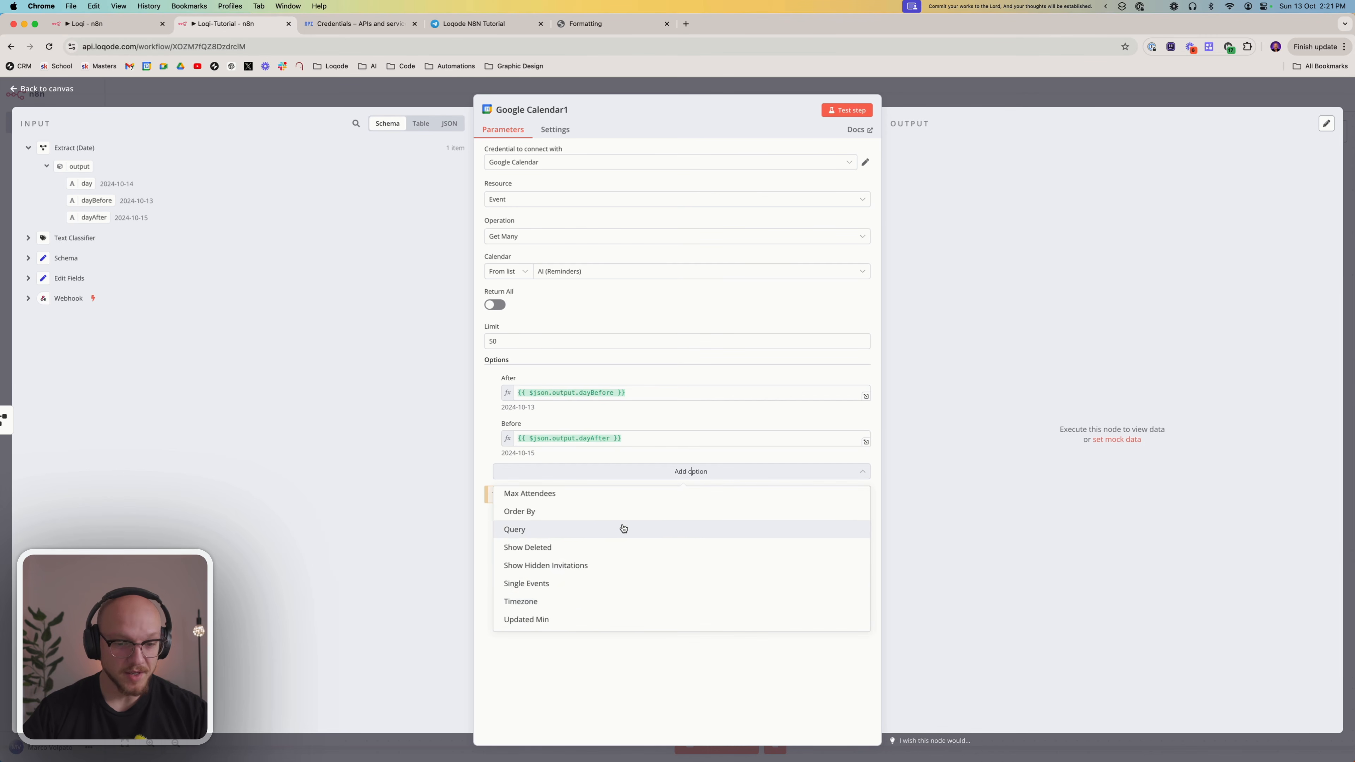
scroll(623, 528, up, 2)
click(618, 644)
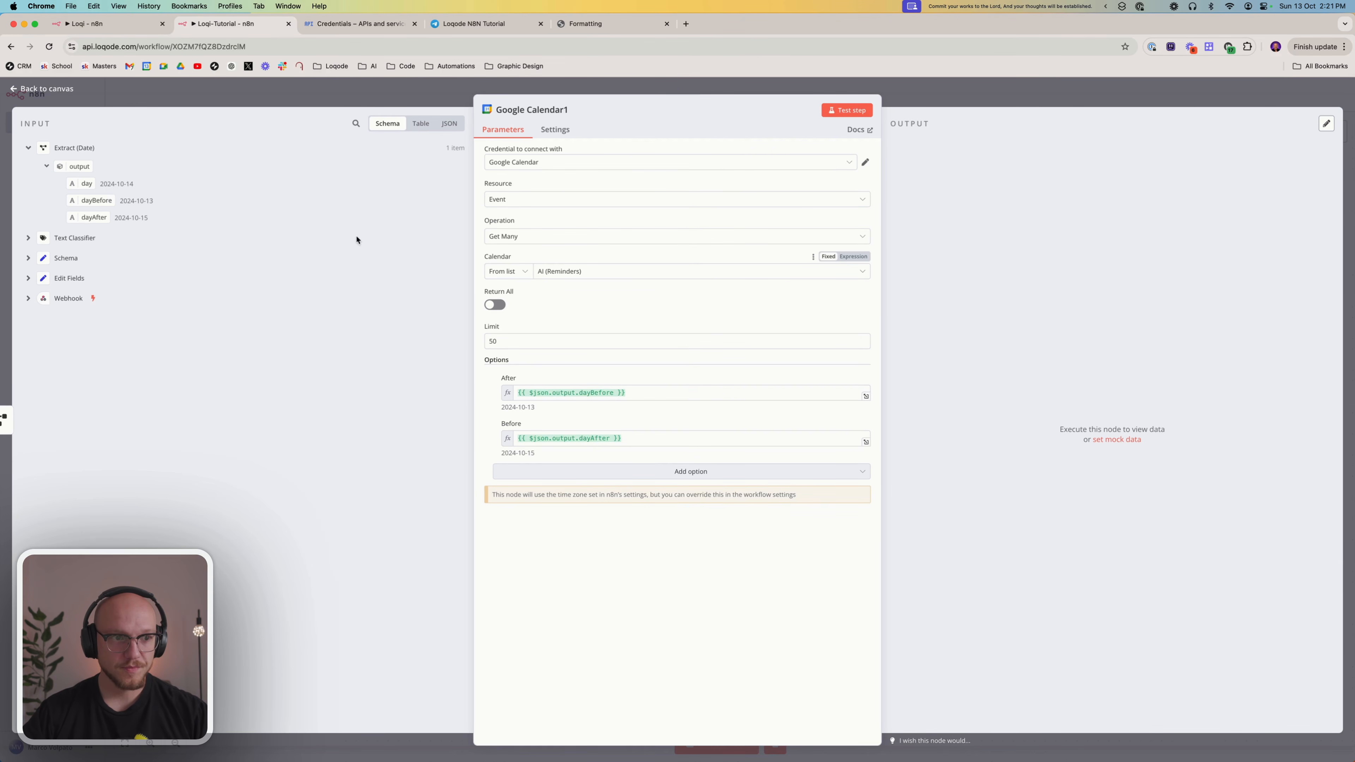
Test the Google Calendar node, review the created dates and summaries of the returned events, and return to the canvas
click(832, 110)
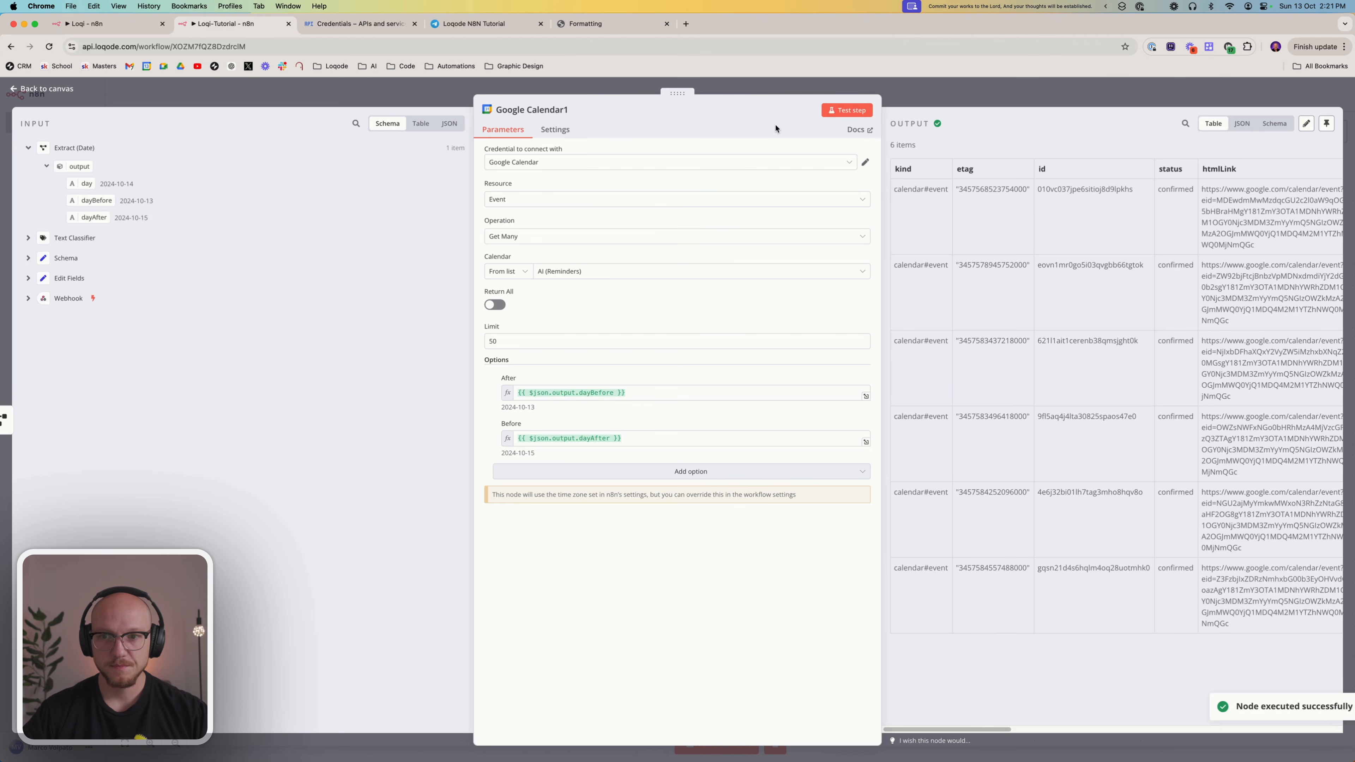
scroll(1163, 283, right, 8)
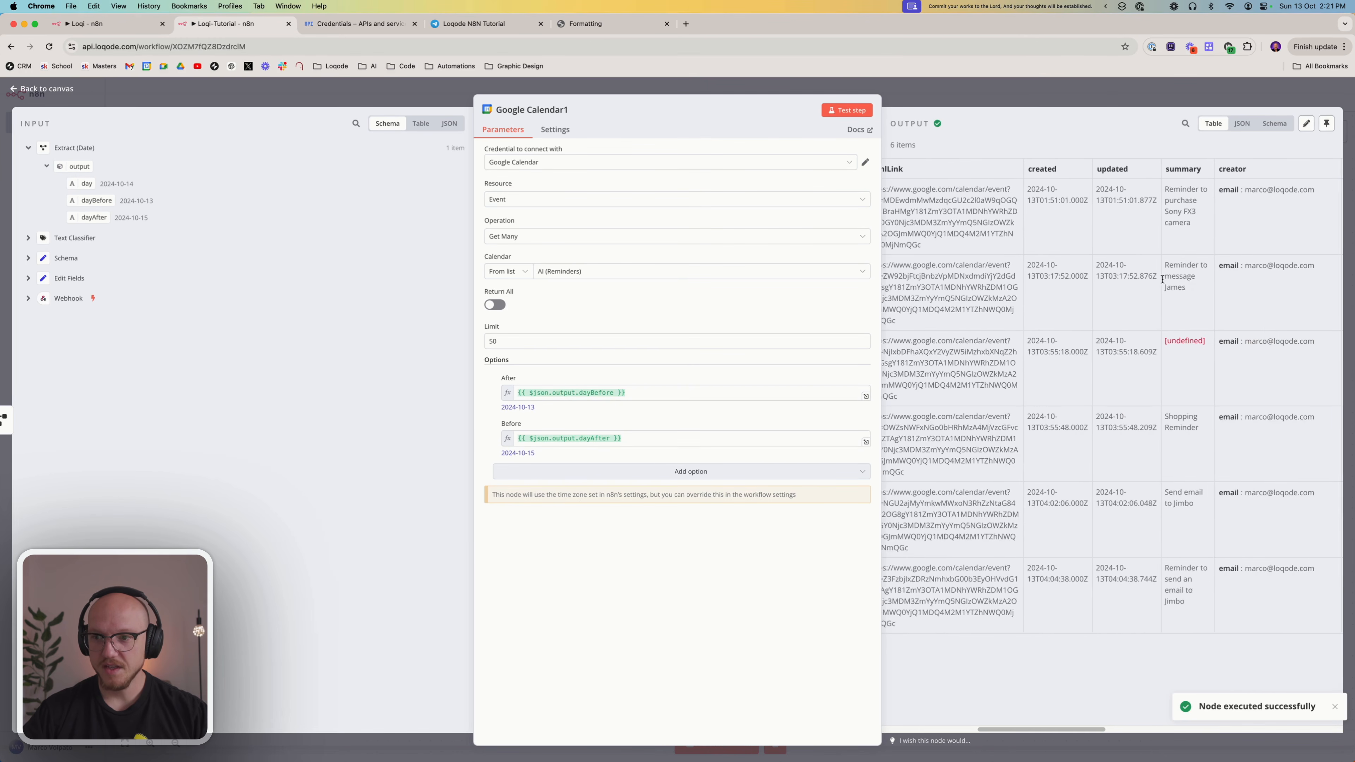
drag(1086, 289, 1041, 269)
drag(1097, 431, 1067, 413)
drag(1089, 506, 1052, 491)
drag(1082, 600, 1050, 573)
click(1073, 652)
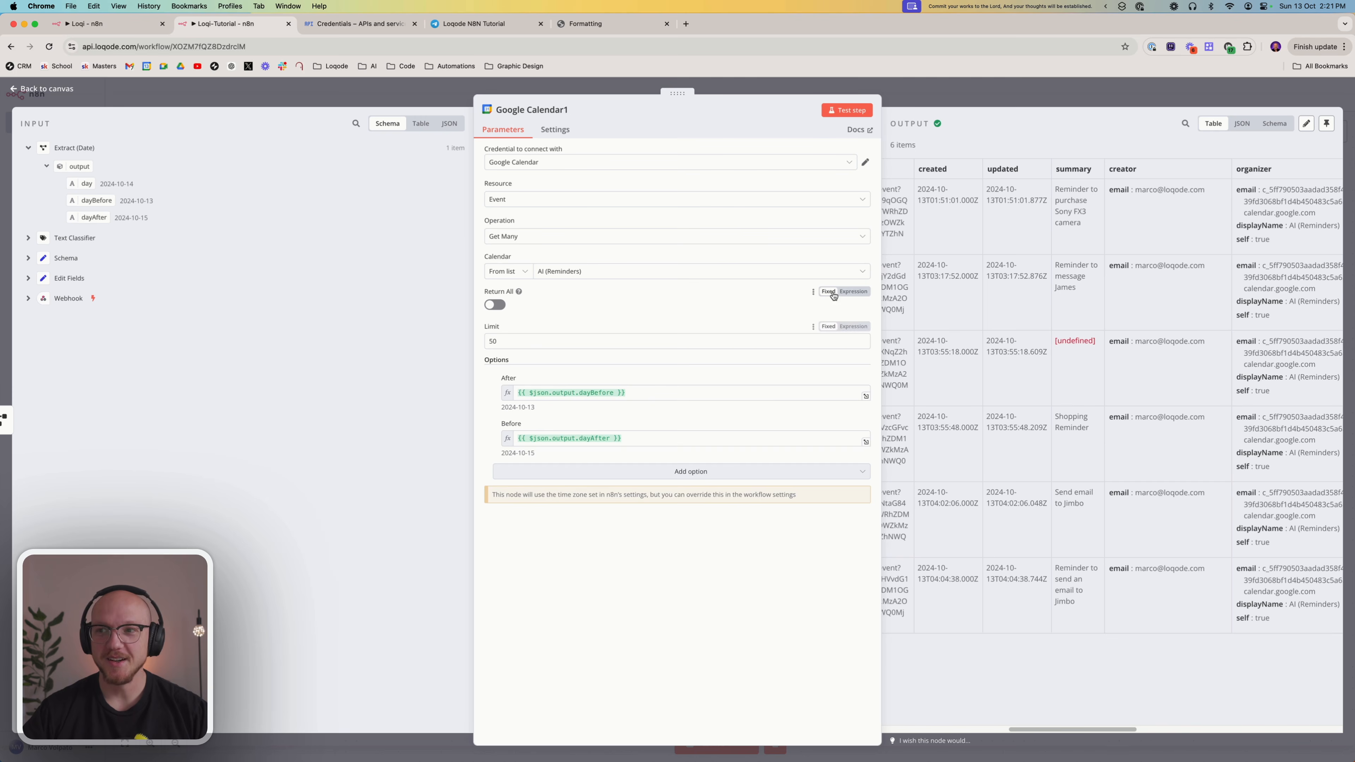
click(913, 91)
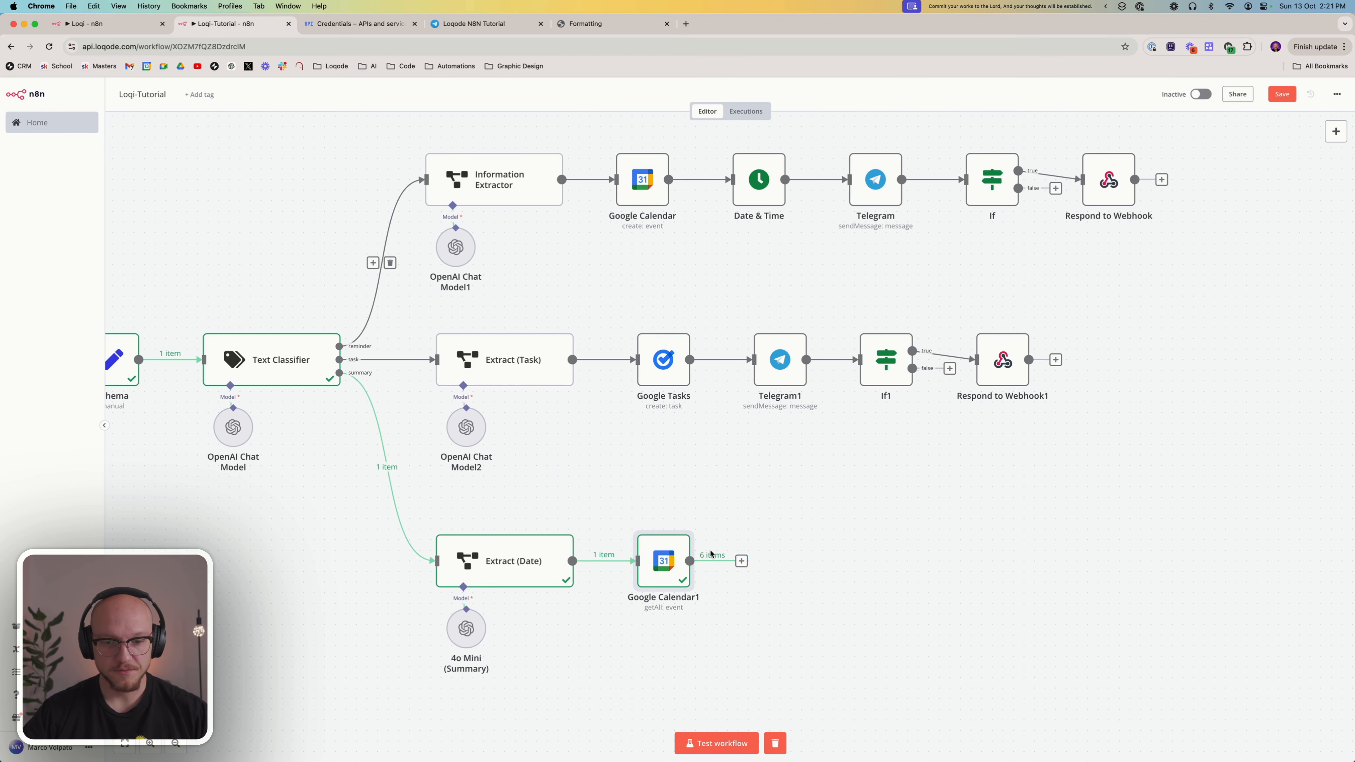
Switch to the finished Loqi workflow and examine the node sequence of its 3.3 Generate A Summary branch
scroll(709, 548, down, 3)
click(133, 26)
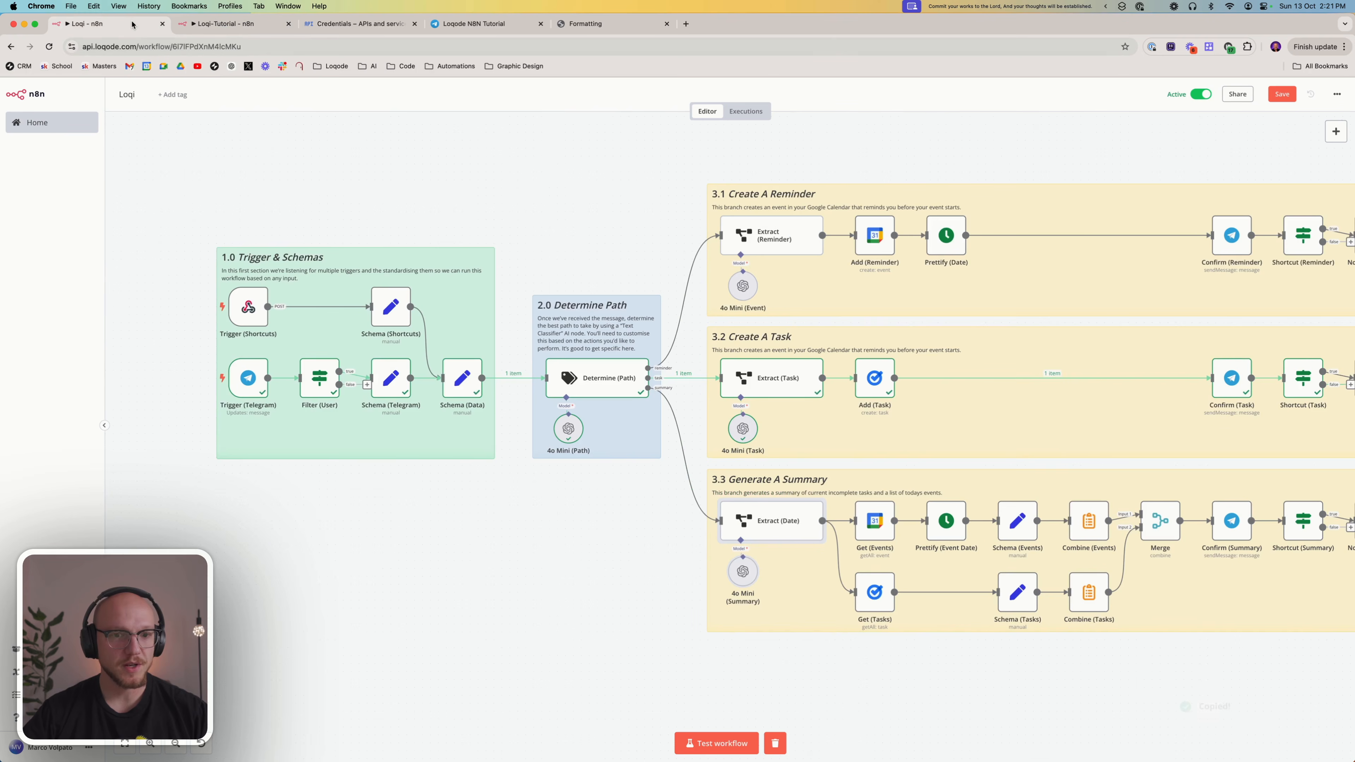
scroll(781, 502, right, 4)
scroll(780, 503, right, 3)
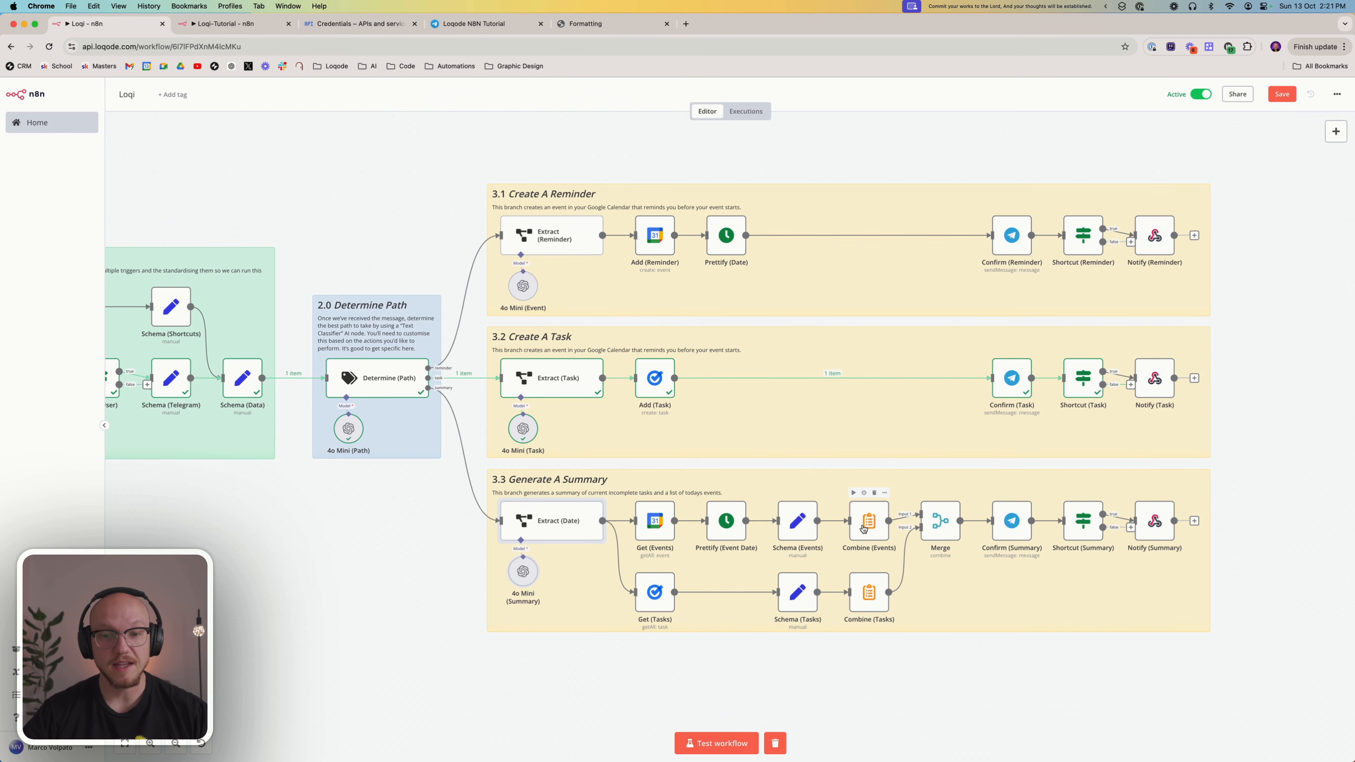
Copy the Prettify (Event Date), Schema (Events) and Combine (Events) nodes from the 3.3 Generate A Summary branch
scroll(799, 518, left, 2)
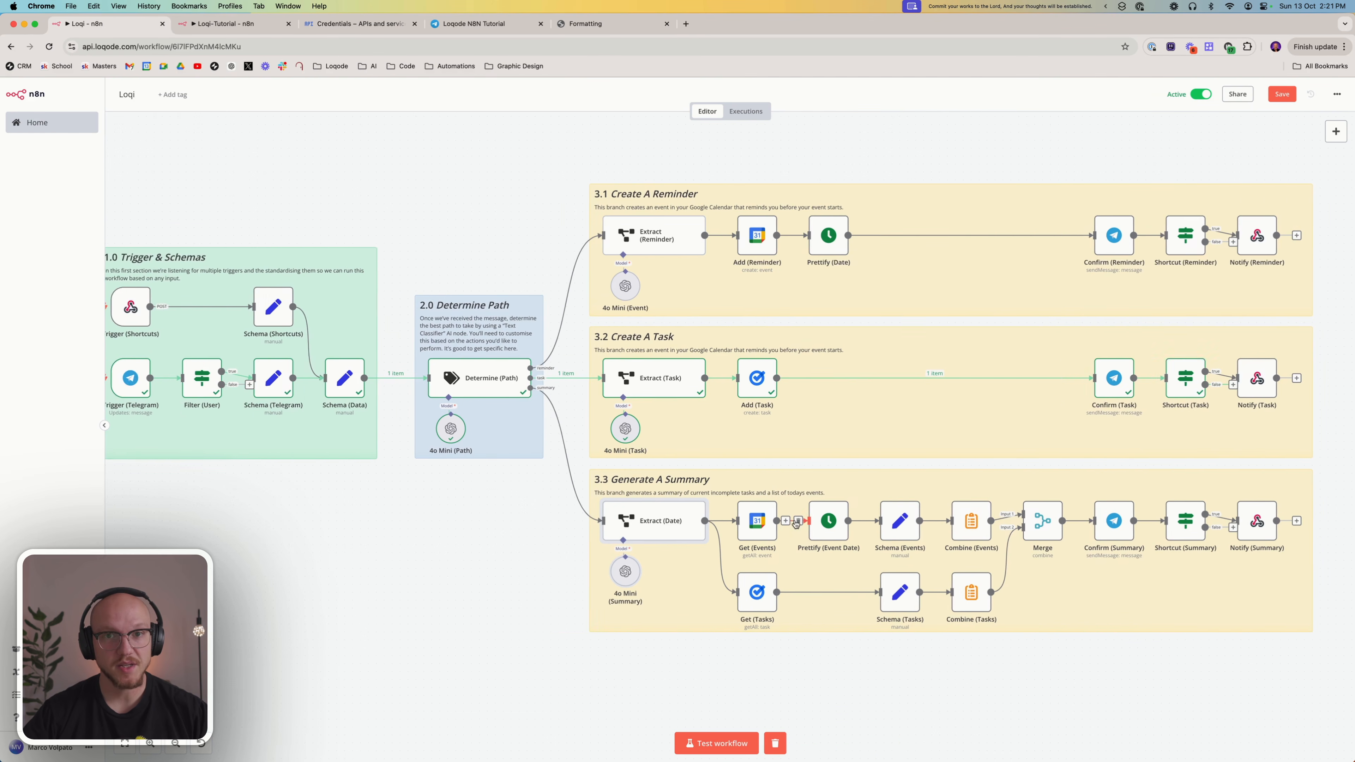
scroll(799, 517, right, 2)
scroll(797, 515, right, 1)
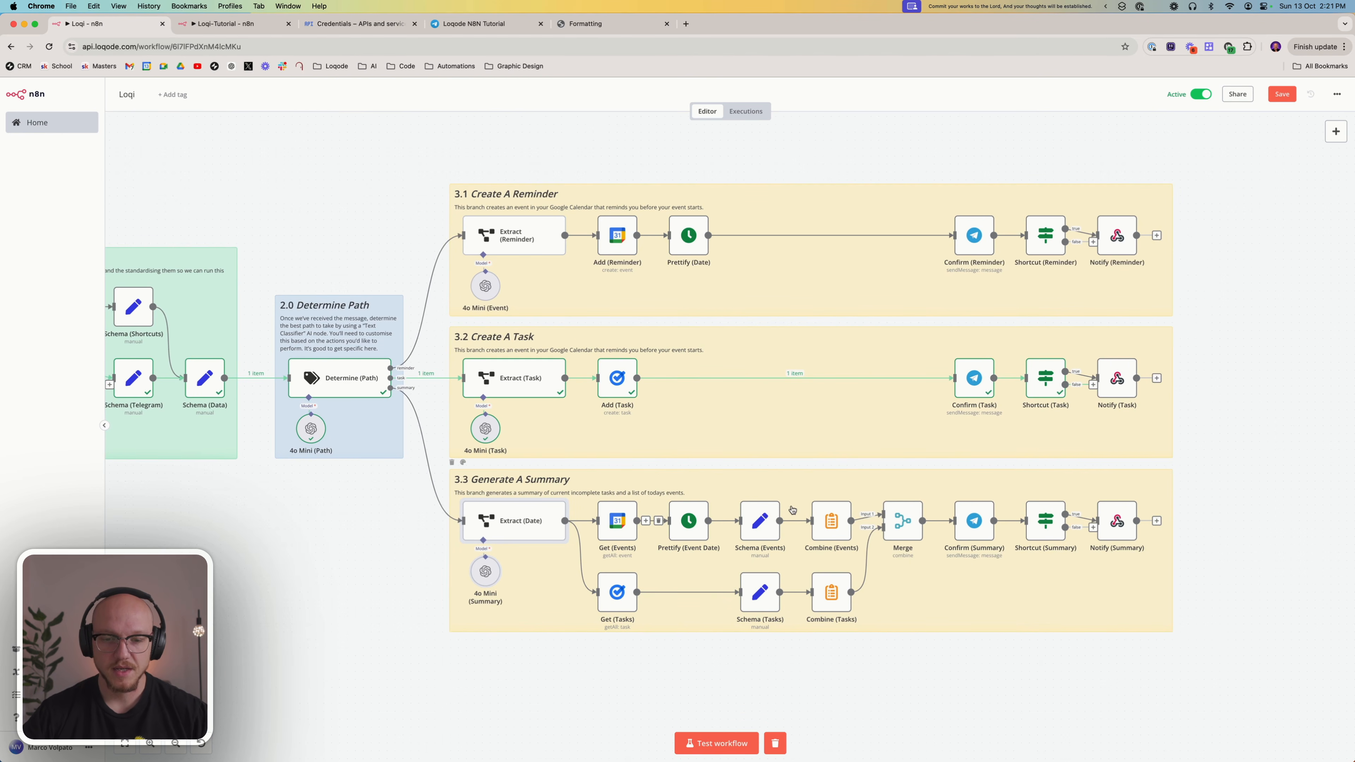
drag(664, 463, 858, 555)
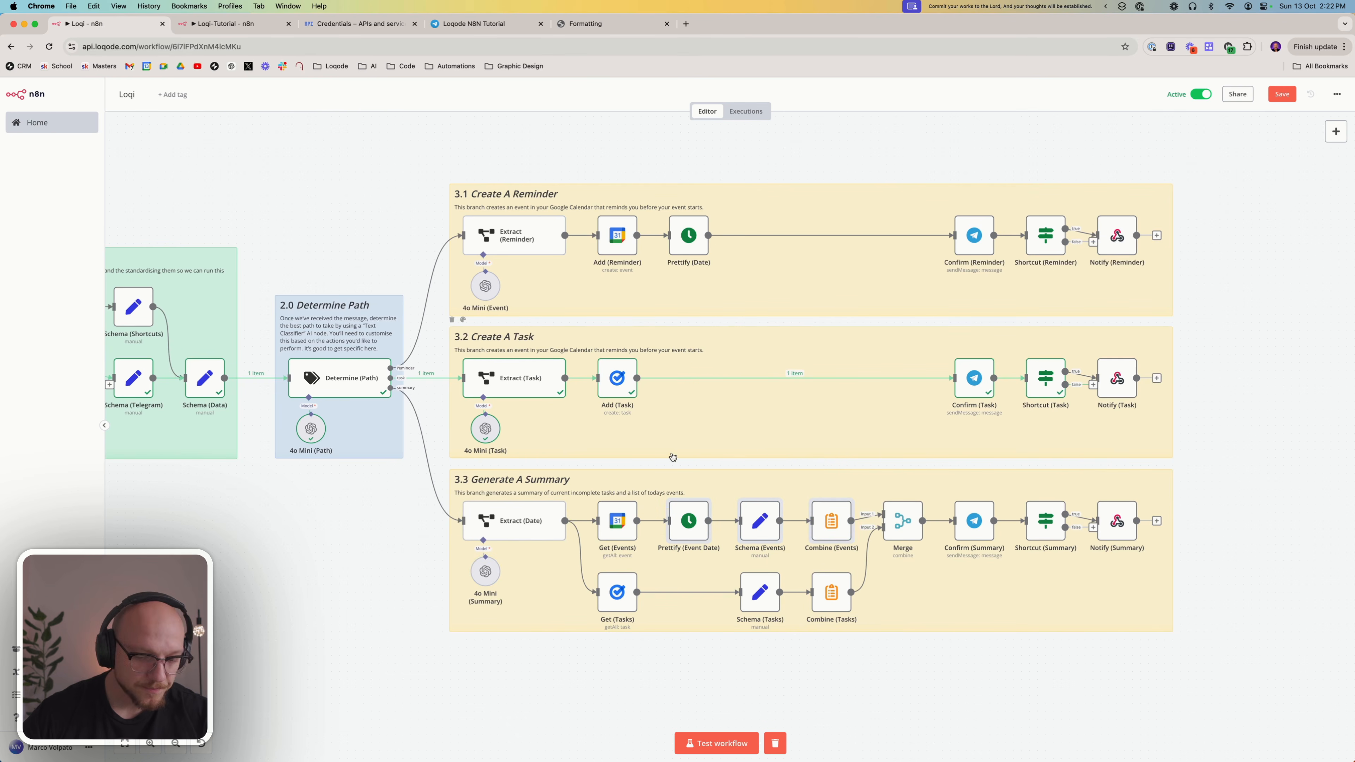
key(ctrl+c)
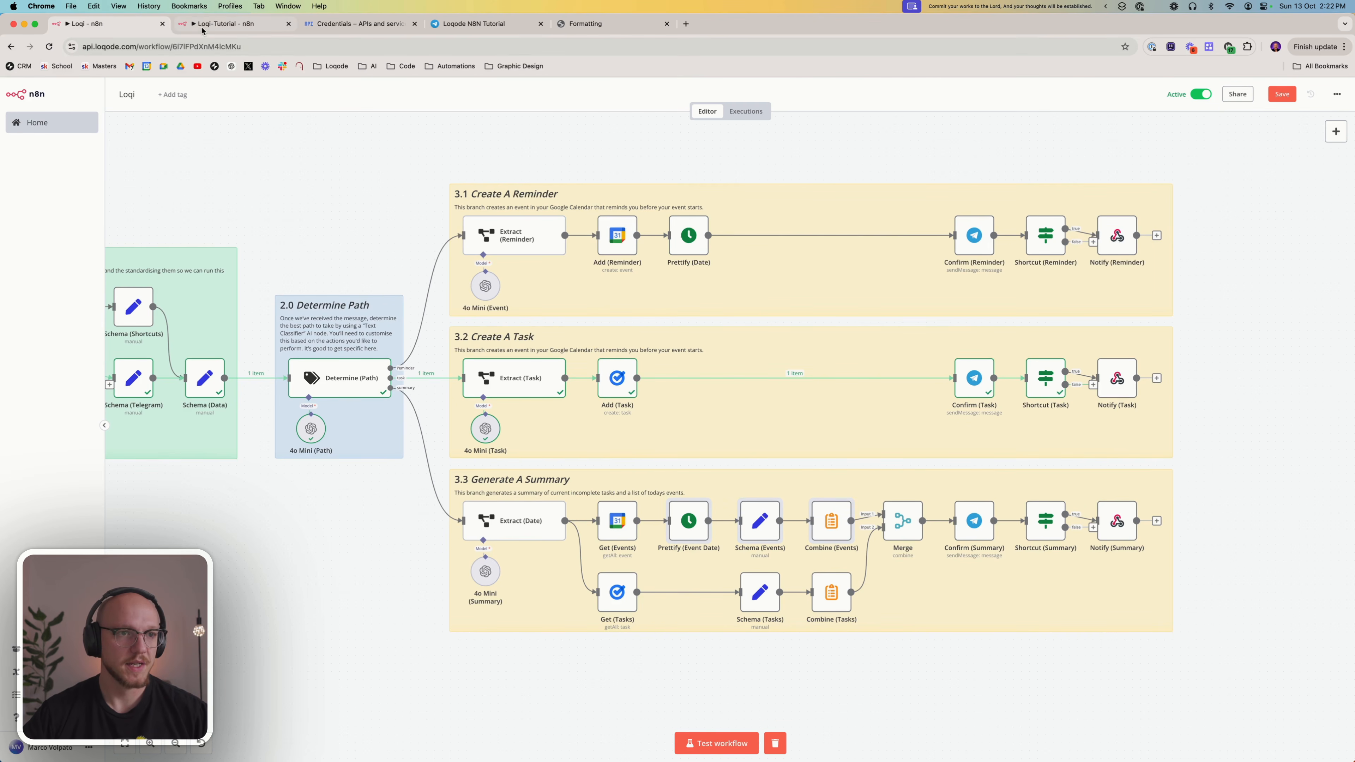
Paste the three copied nodes into the Loqi-Tutorial workflow and connect Google Calendar1 to Prettify (Event Date)
click(213, 23)
key(super+v)
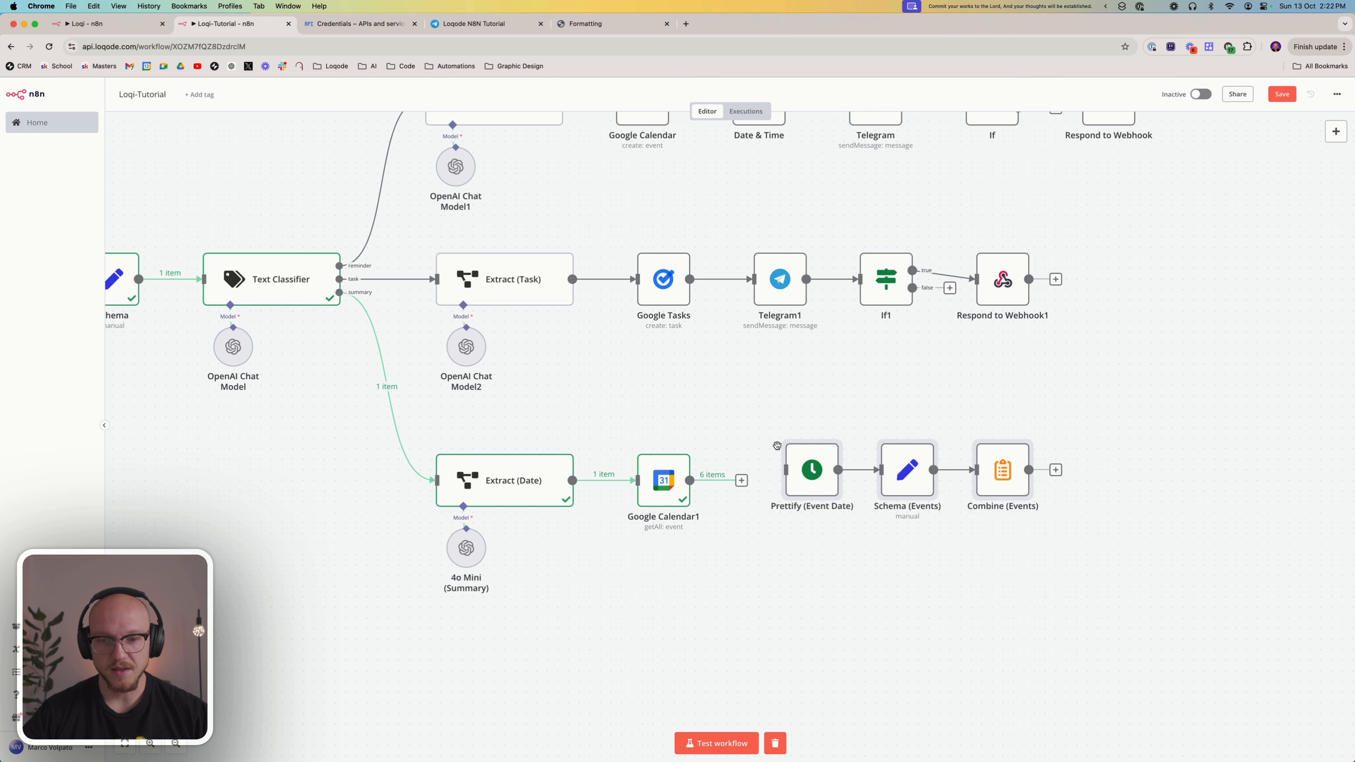
drag(740, 484, 771, 486)
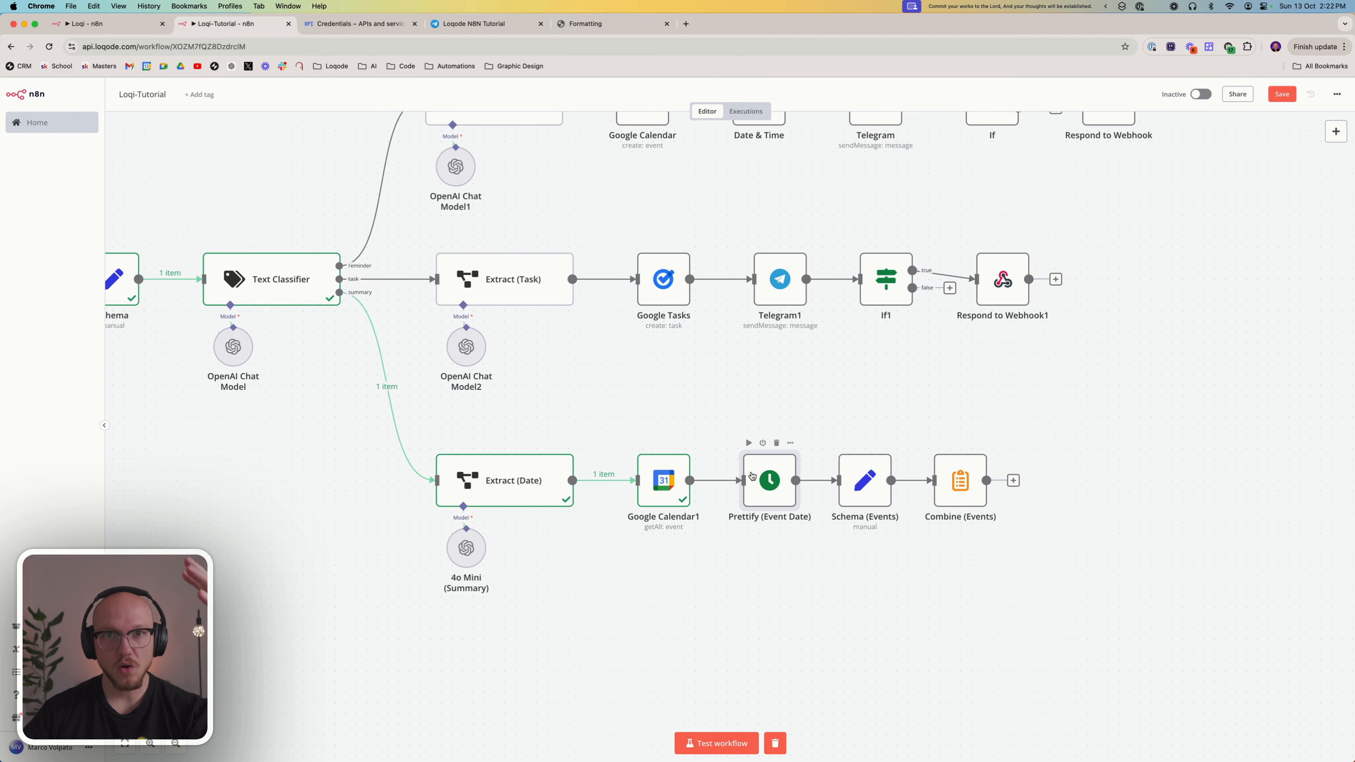
Open the Prettify (Event Date) node and review its date expression, custom format and output field name
double_click(774, 477)
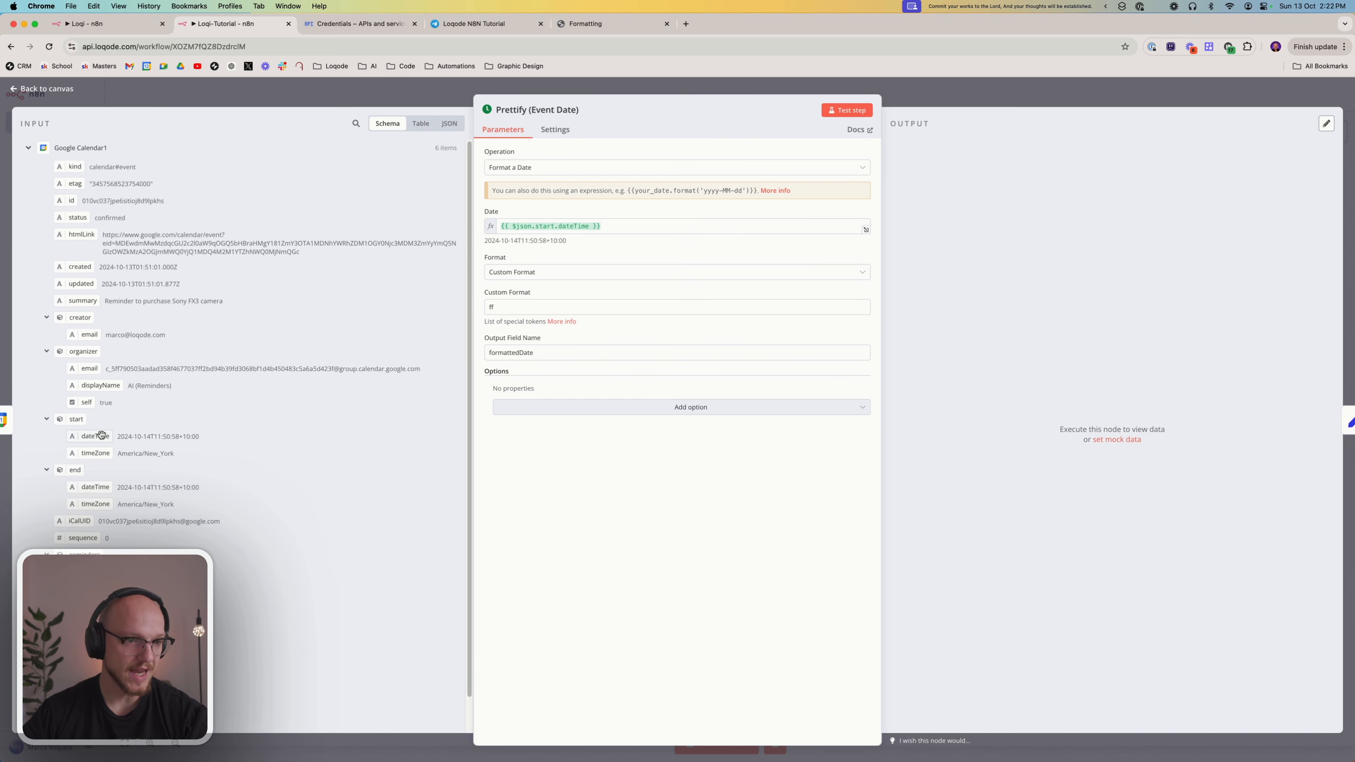
drag(101, 435, 630, 225)
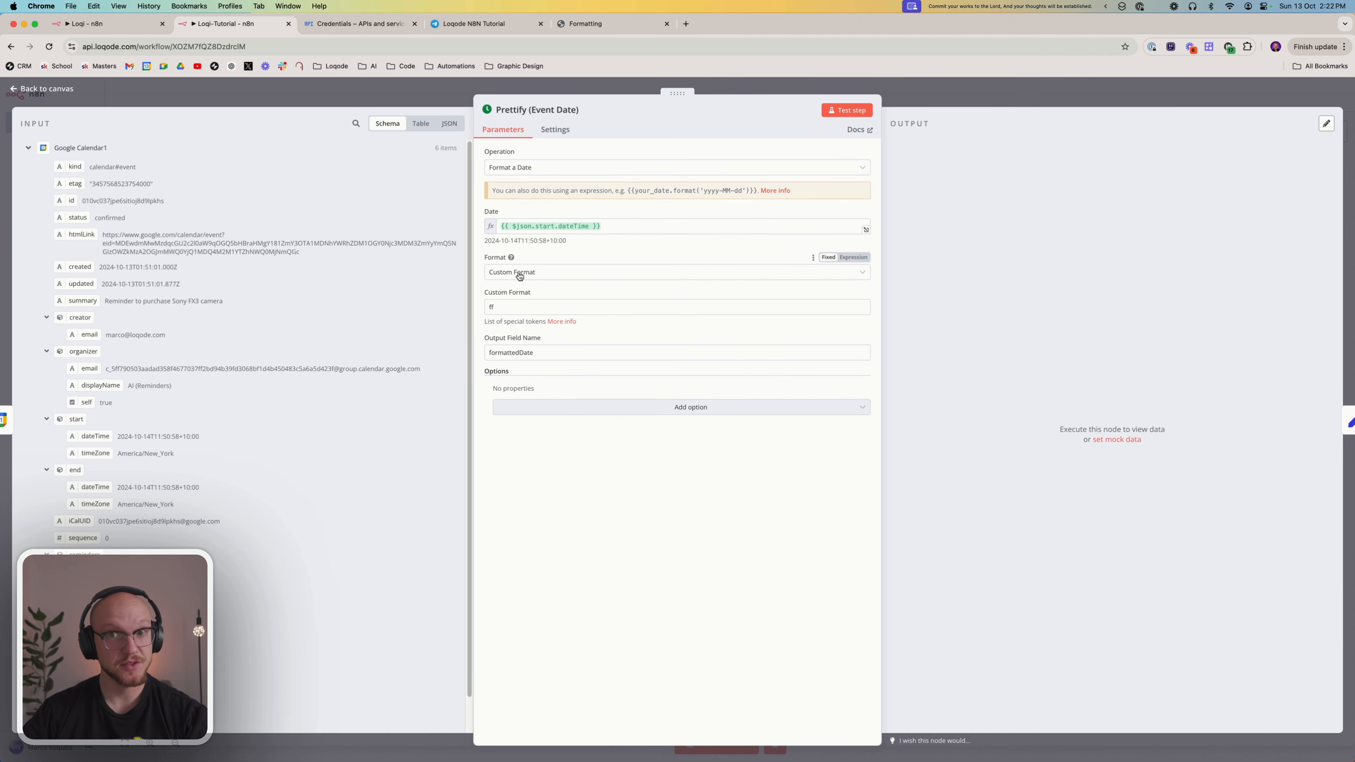
double_click(513, 306)
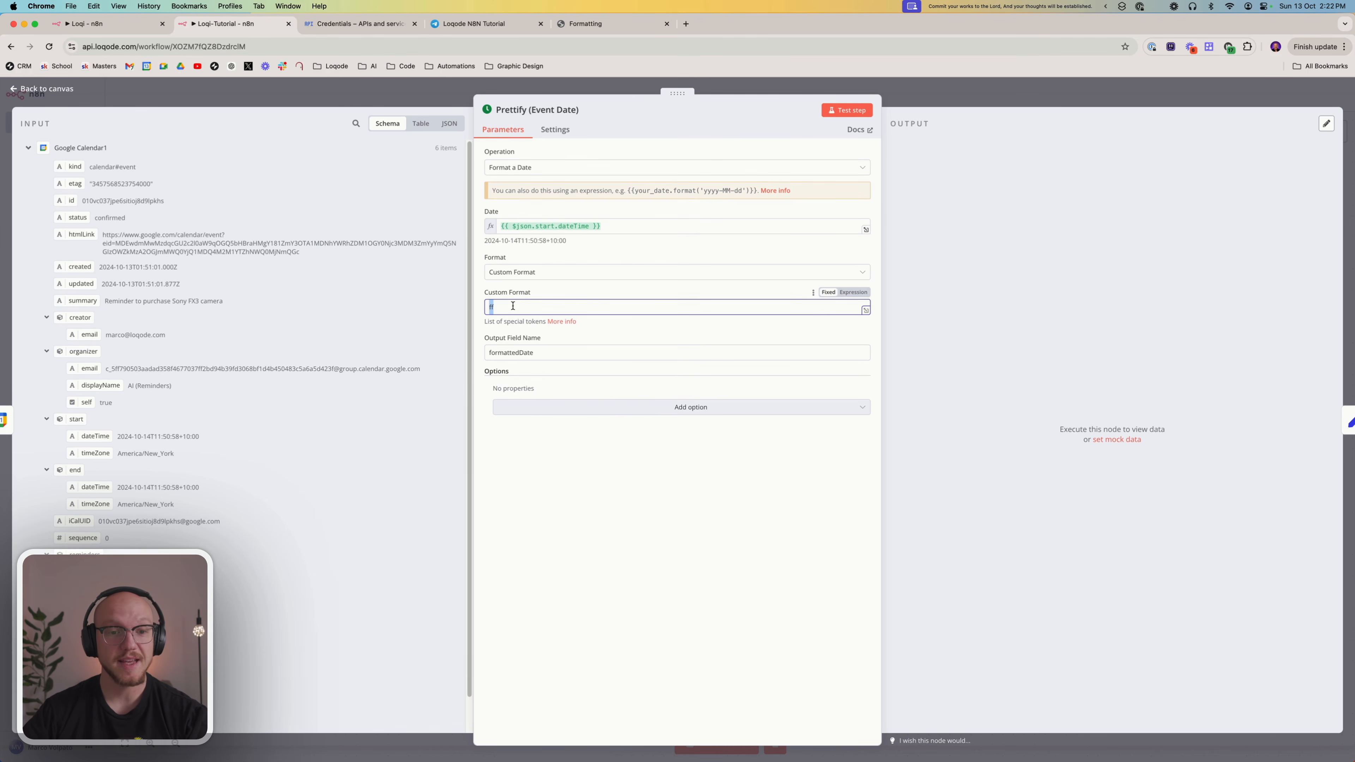
double_click(510, 351)
click(603, 514)
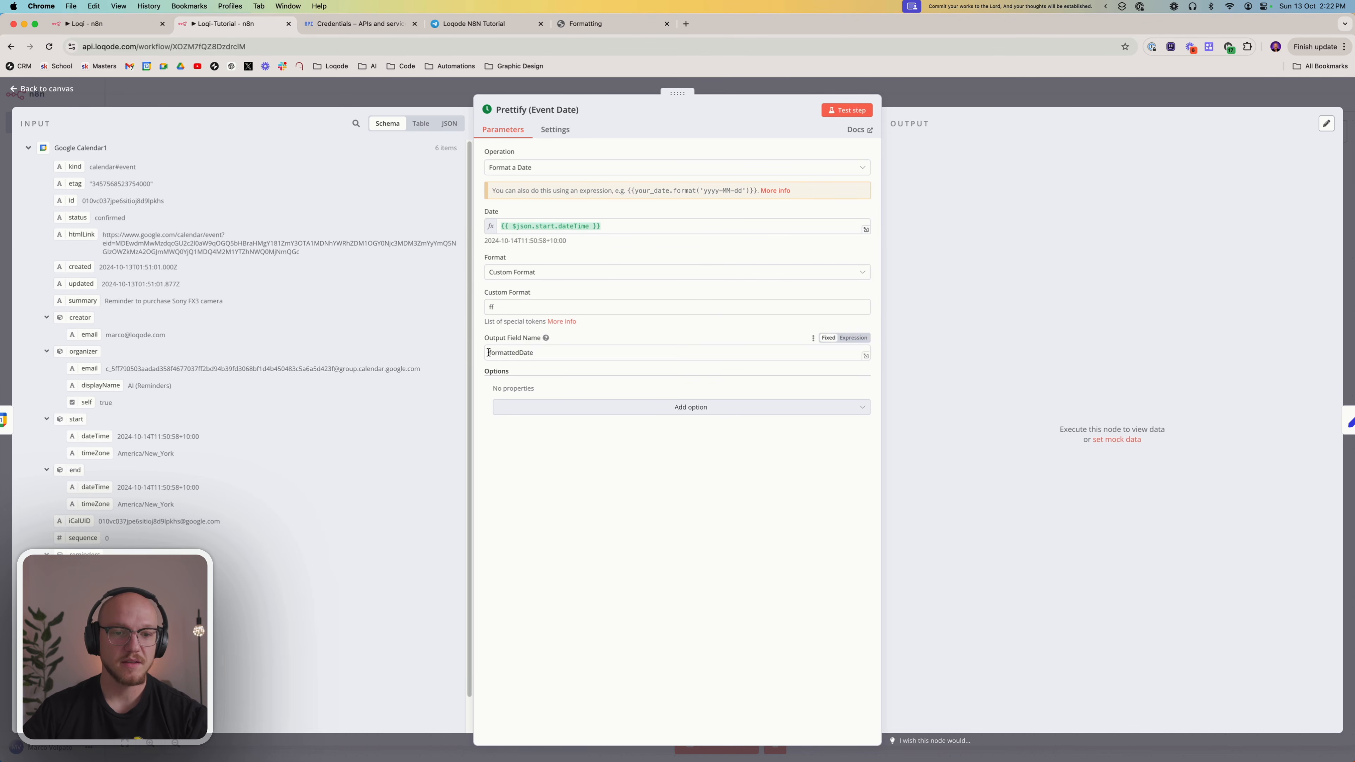
drag(489, 352, 603, 349)
click(626, 524)
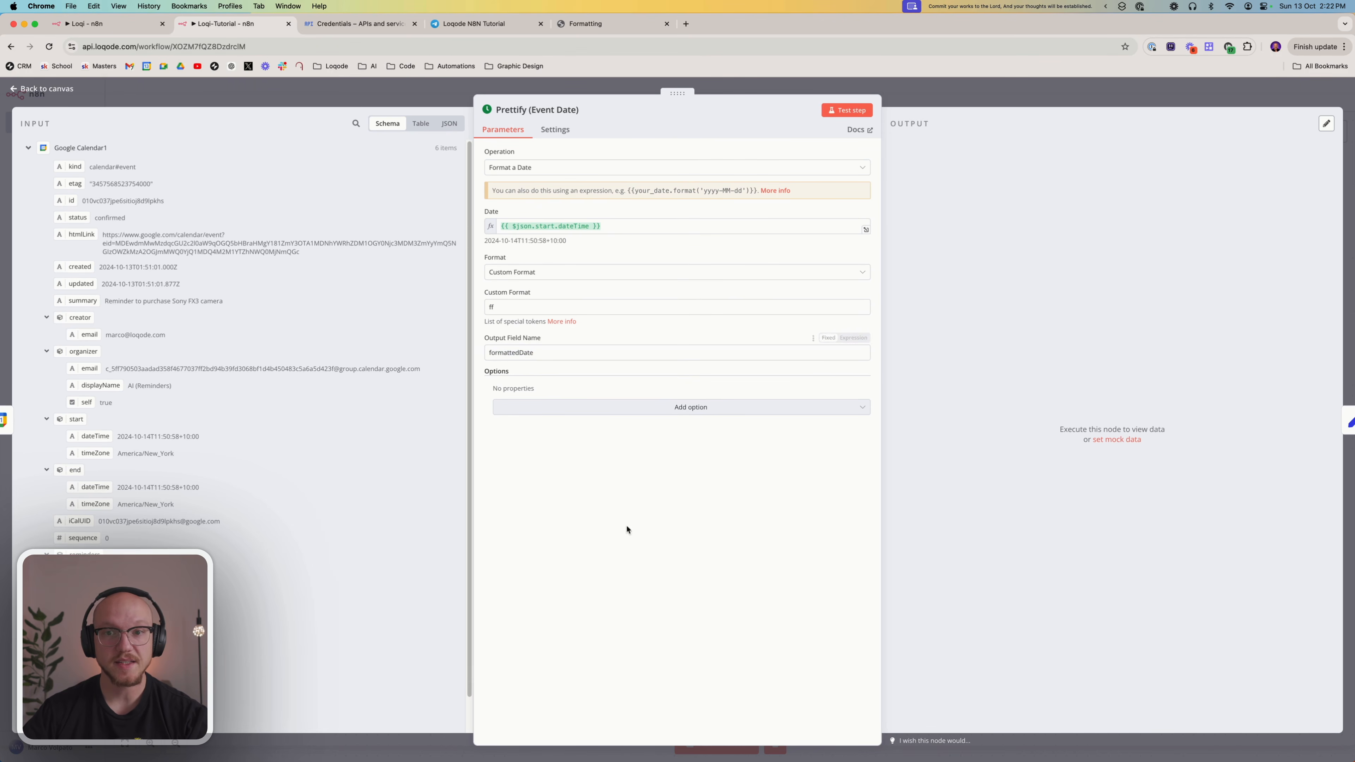
Test the Prettify (Event Date) node, compare its formatted dates with the Google Calendar1 input as JSON, and return to the canvas
click(839, 113)
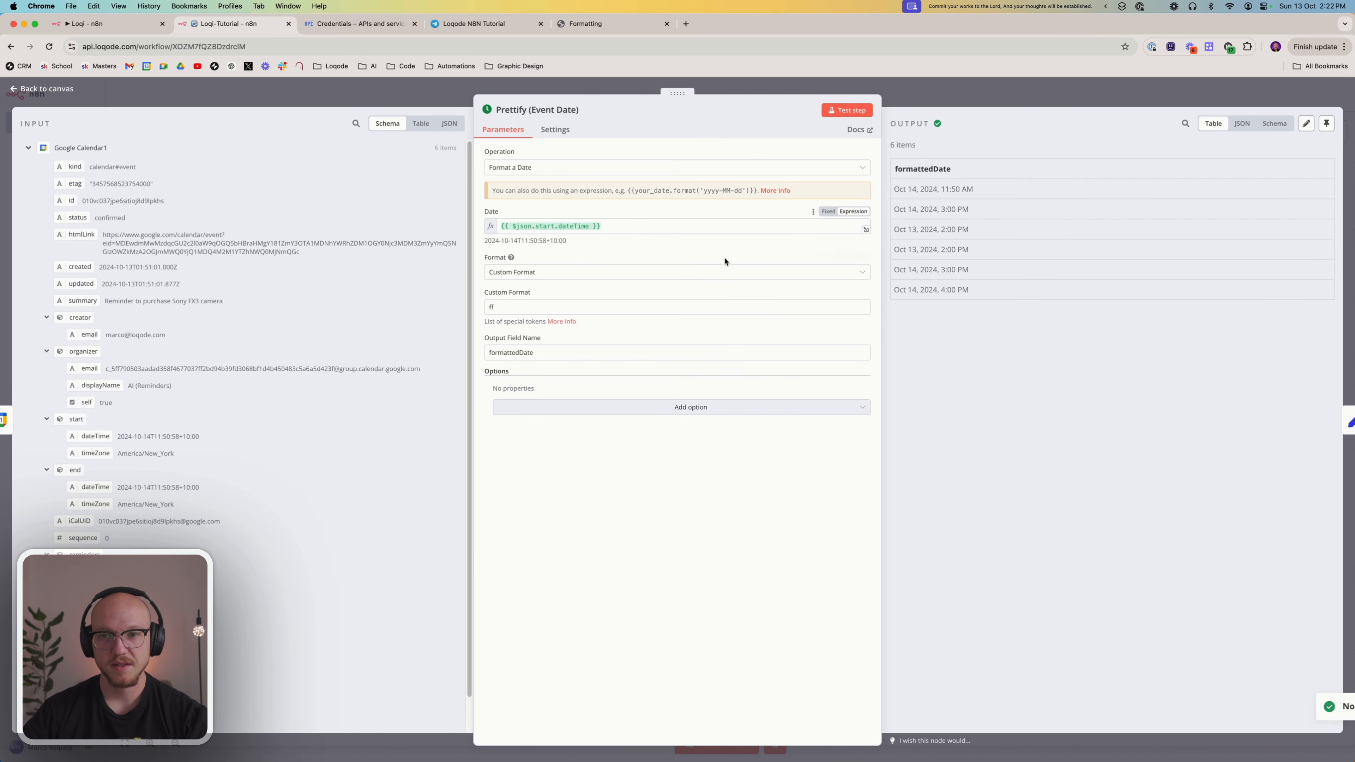
drag(896, 184, 972, 288)
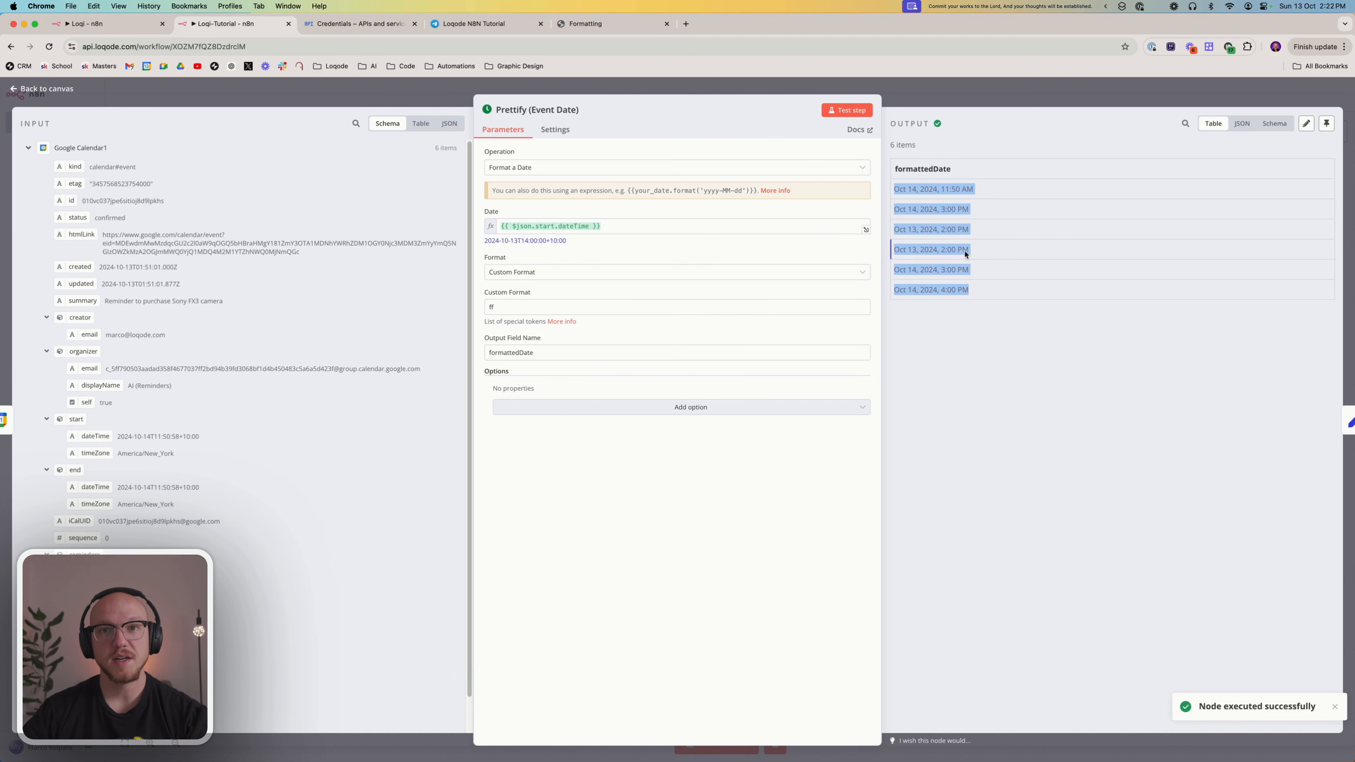
click(977, 450)
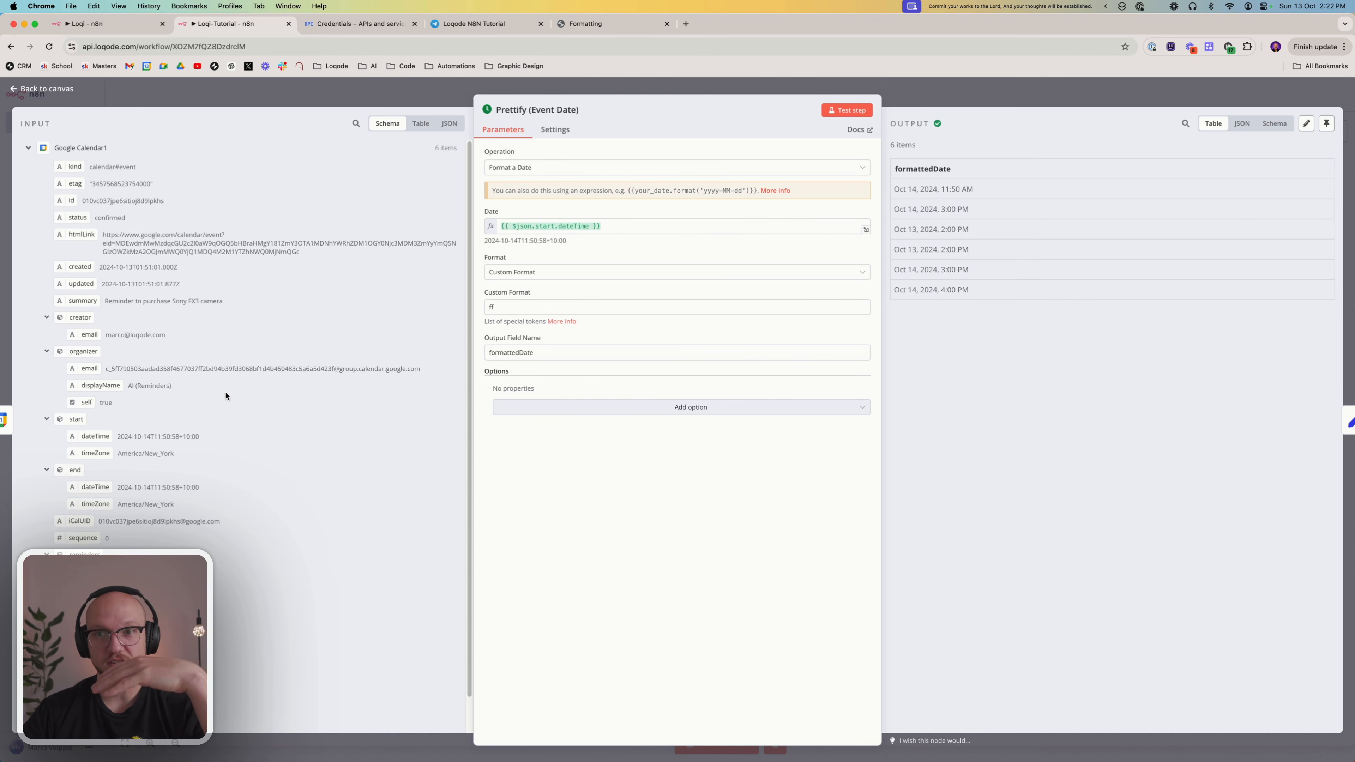
click(447, 123)
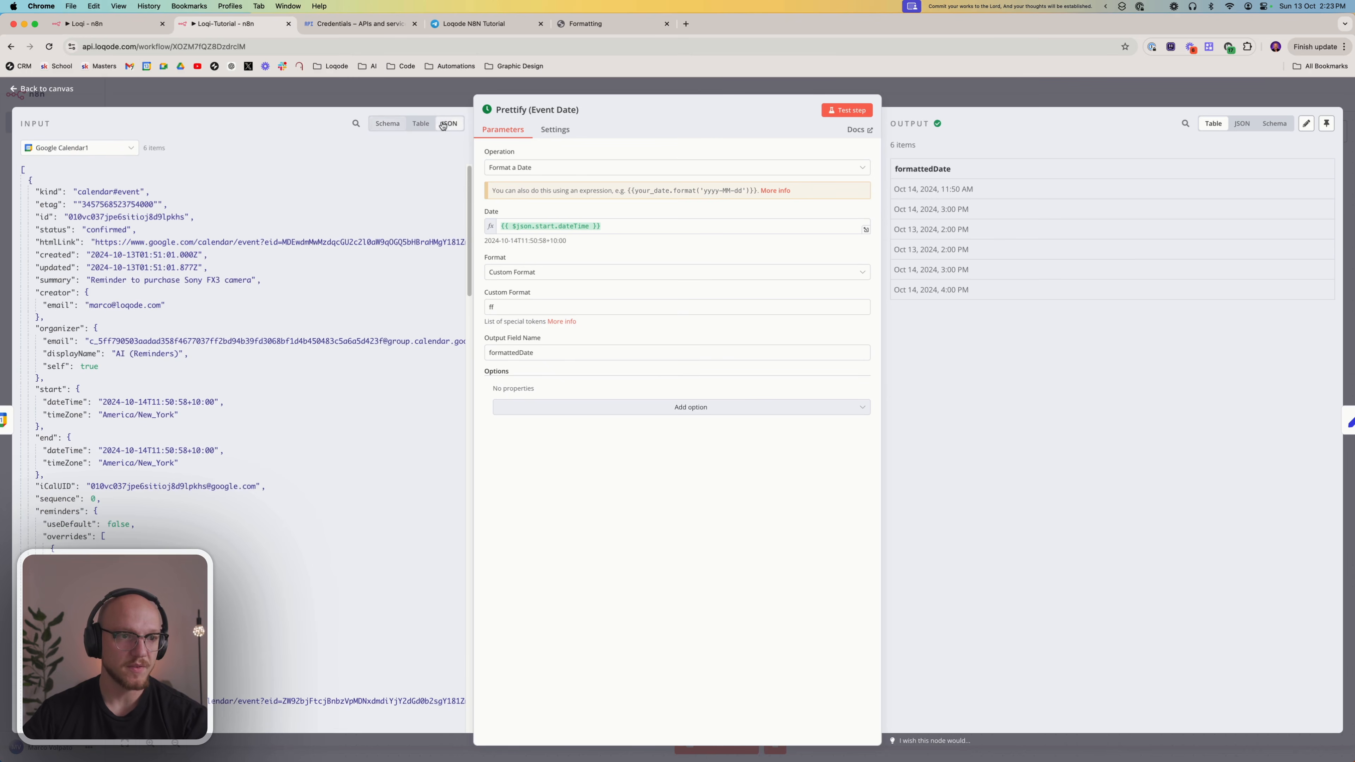
scroll(136, 305, down, 10)
scroll(136, 305, up, 10)
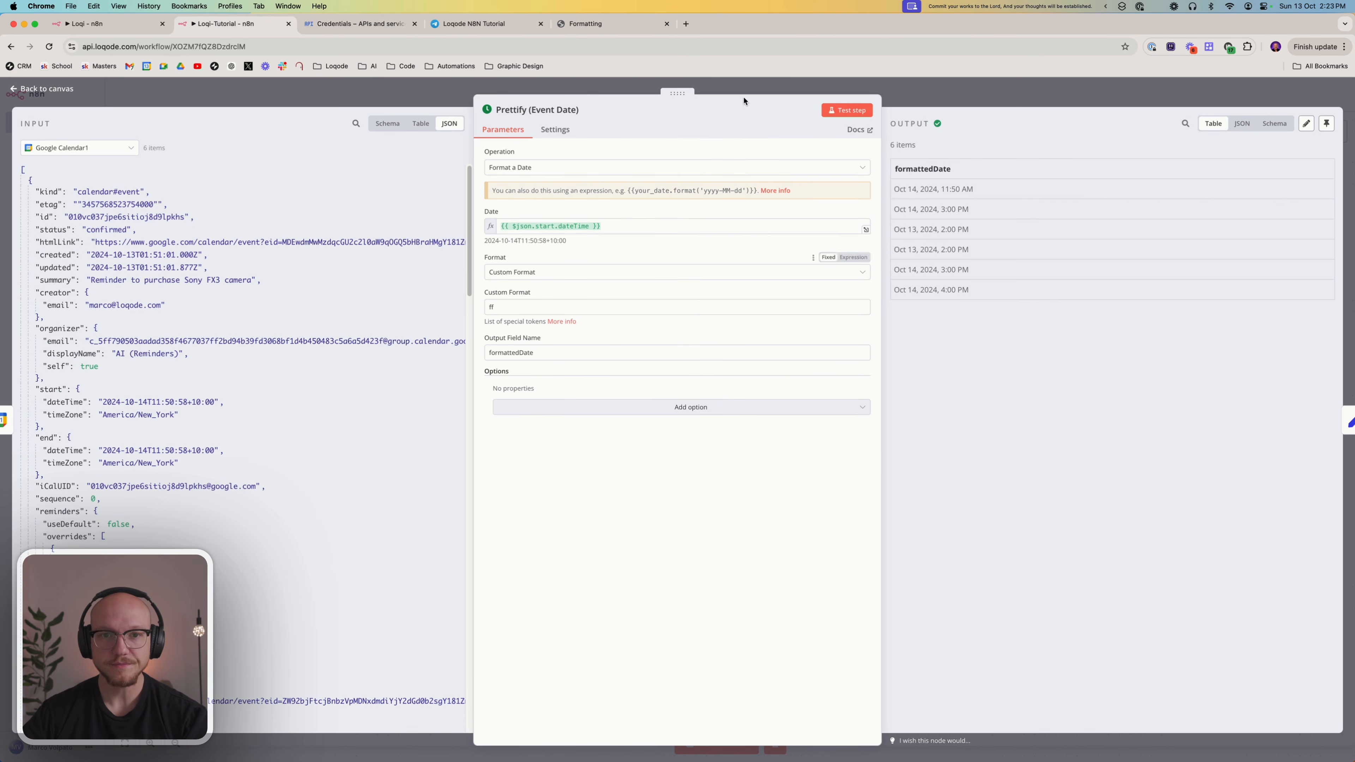
click(955, 99)
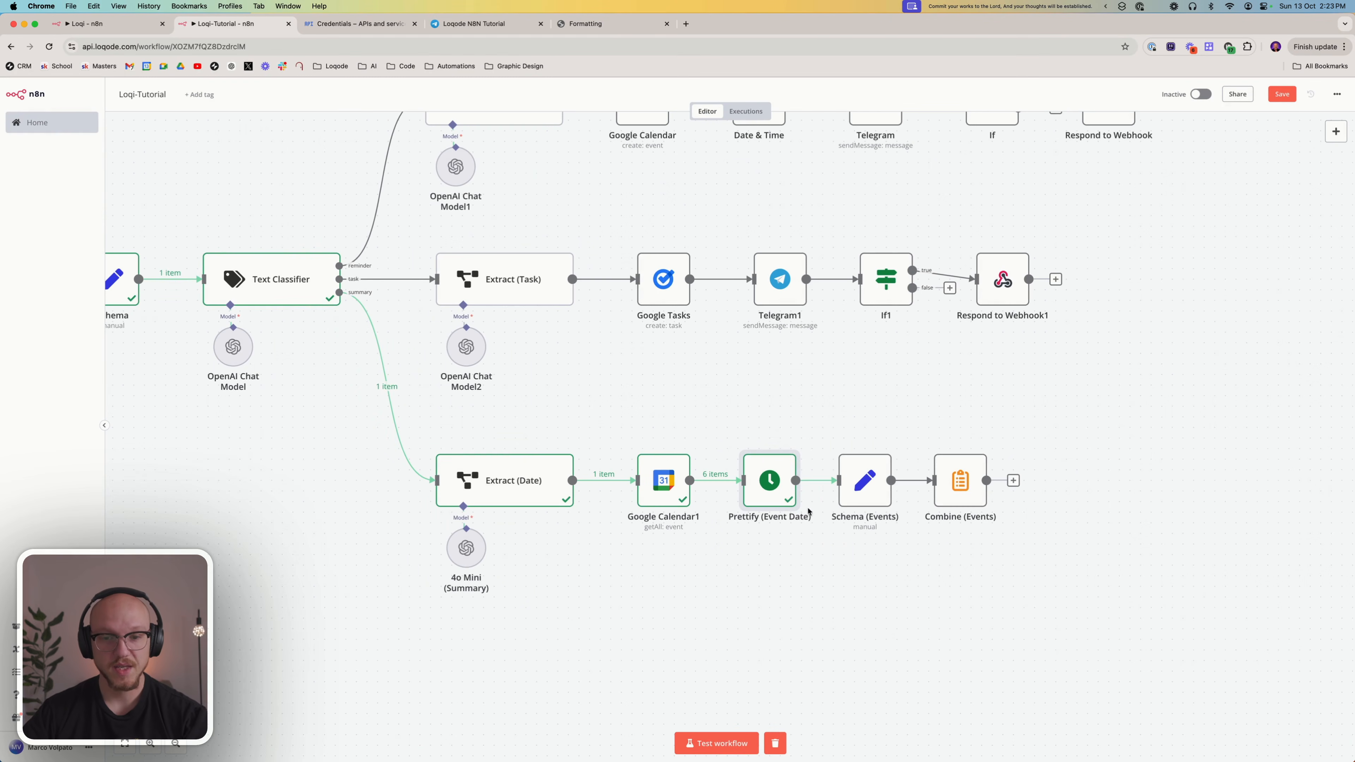
In Schema (Events), replace the Get (Events) reference in eventItem with {{ $('Google Calendar1').item.json.summary }} and return to the canvas
click(864, 476)
double_click(864, 476)
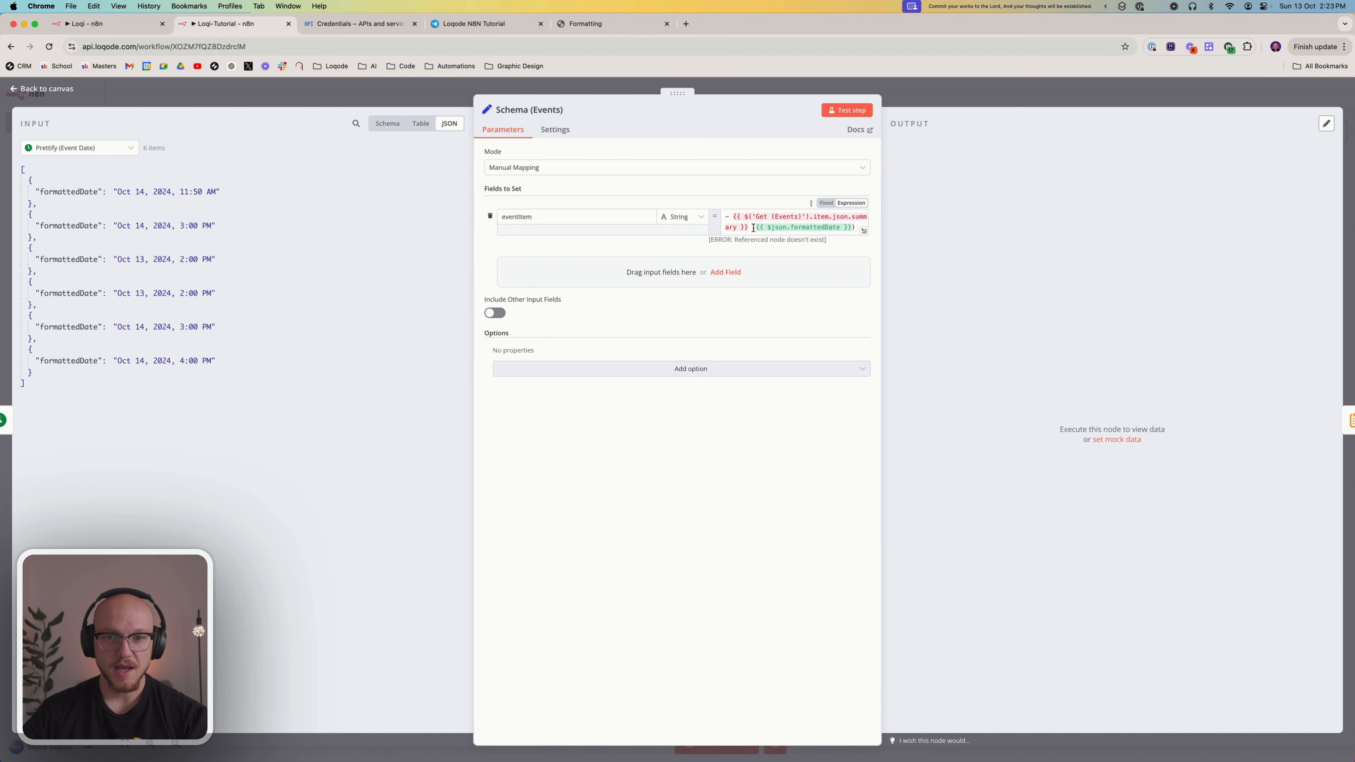
drag(748, 228, 734, 220)
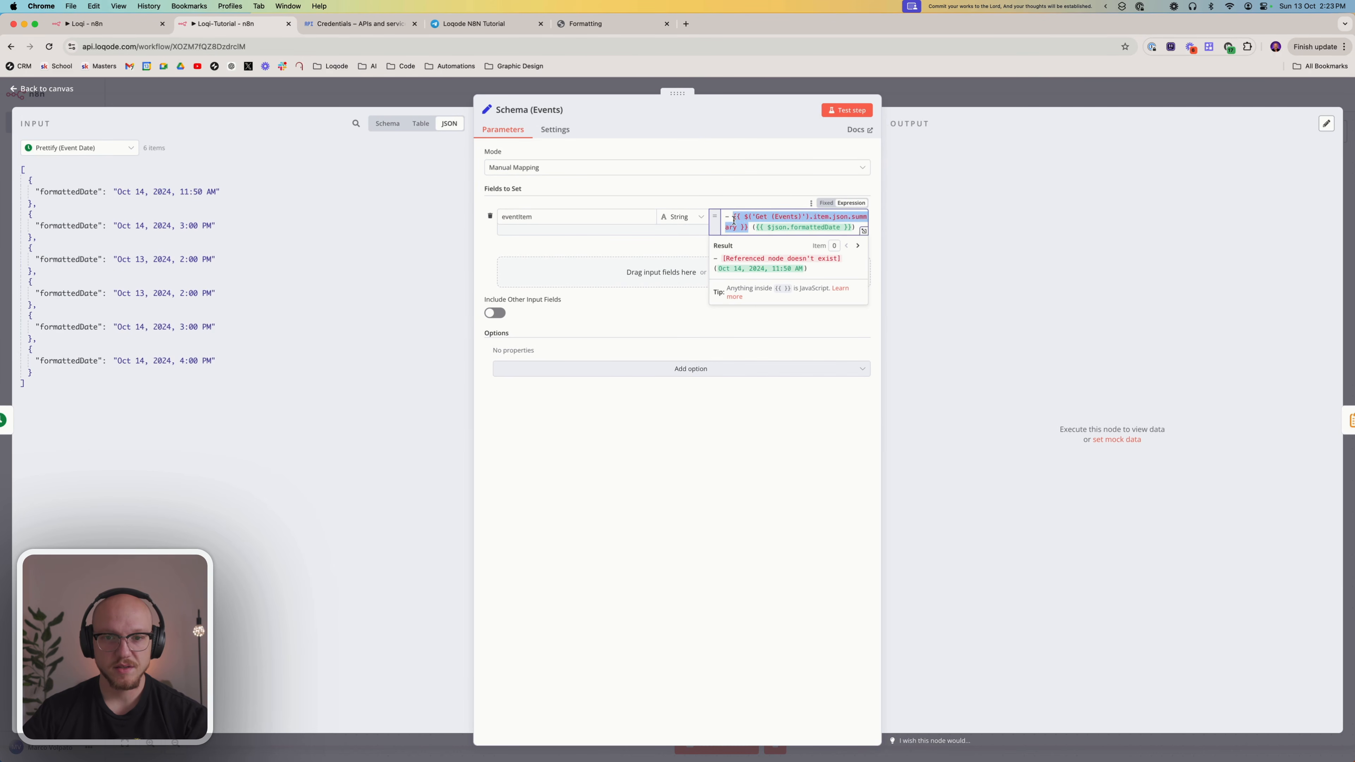
key(BackSpace)
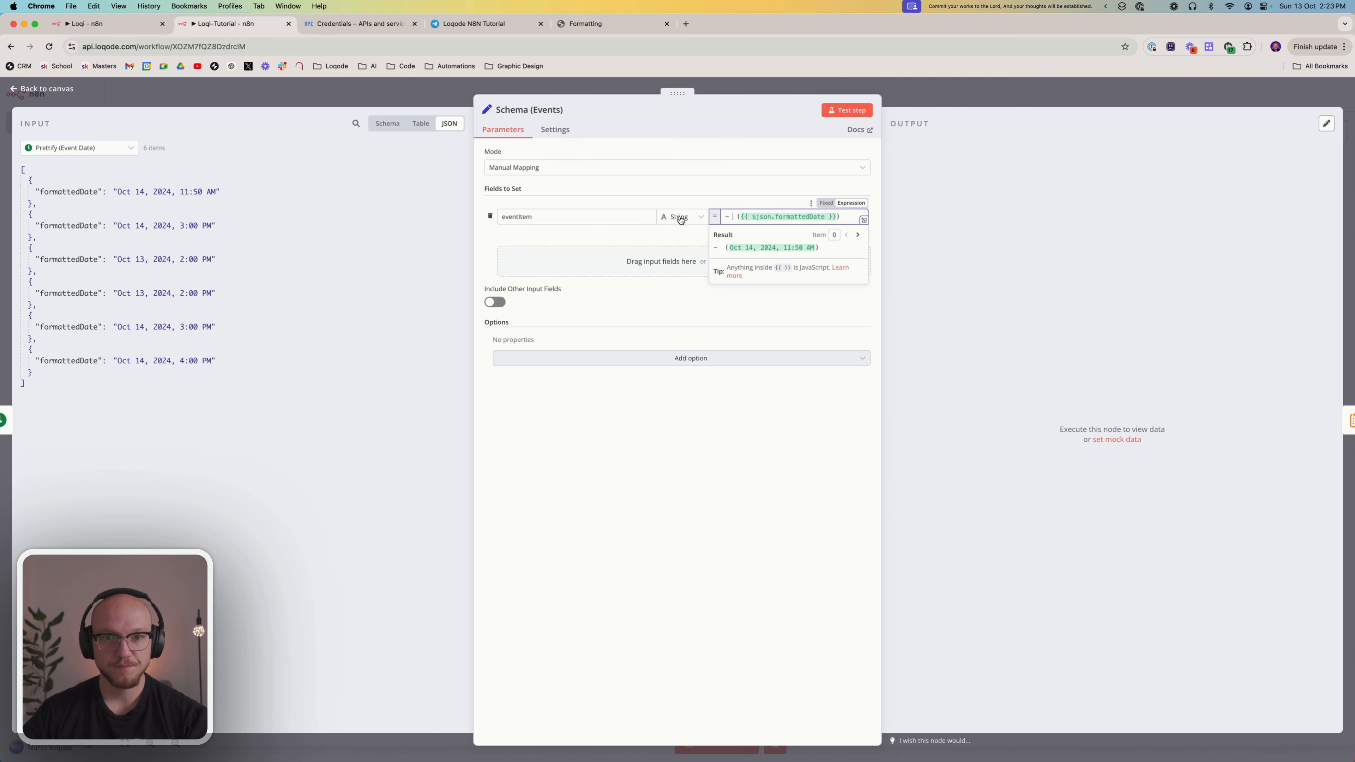
click(108, 150)
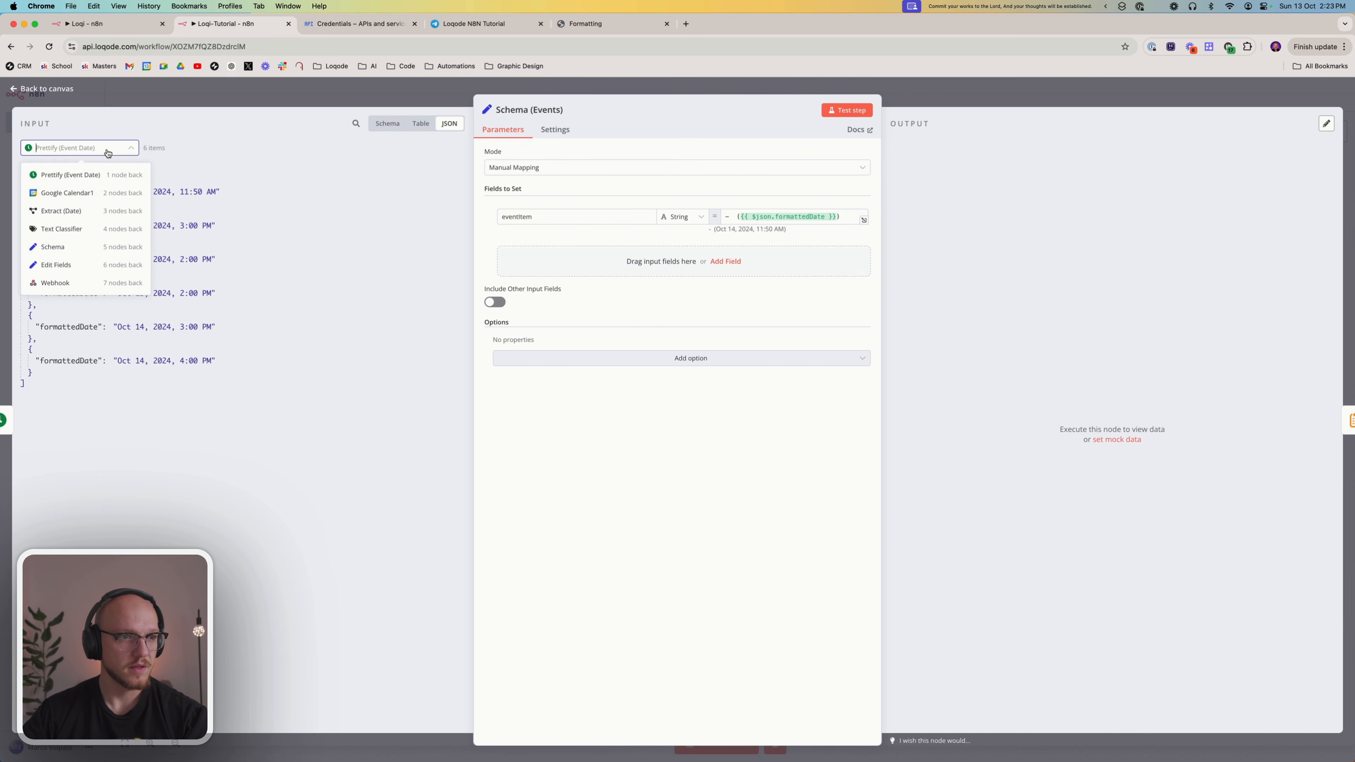
click(388, 124)
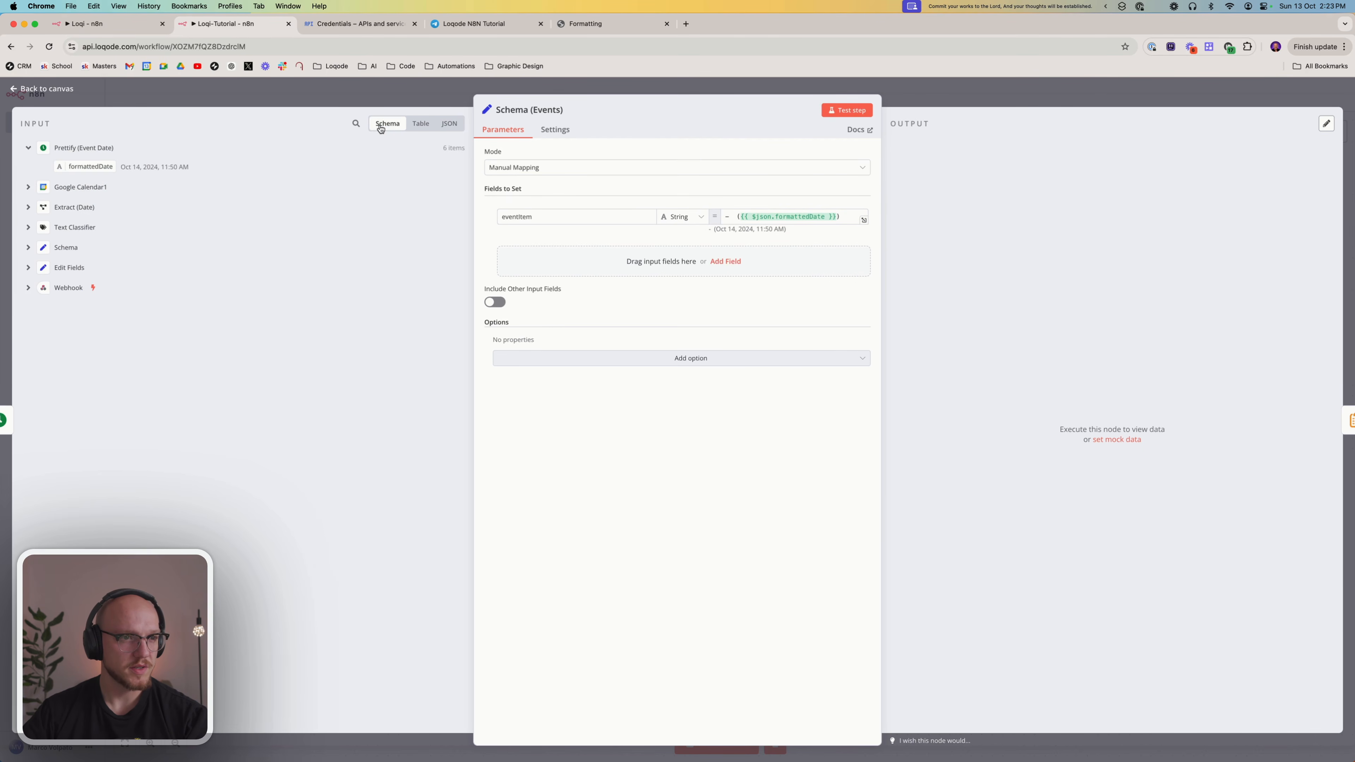
click(62, 207)
click(77, 168)
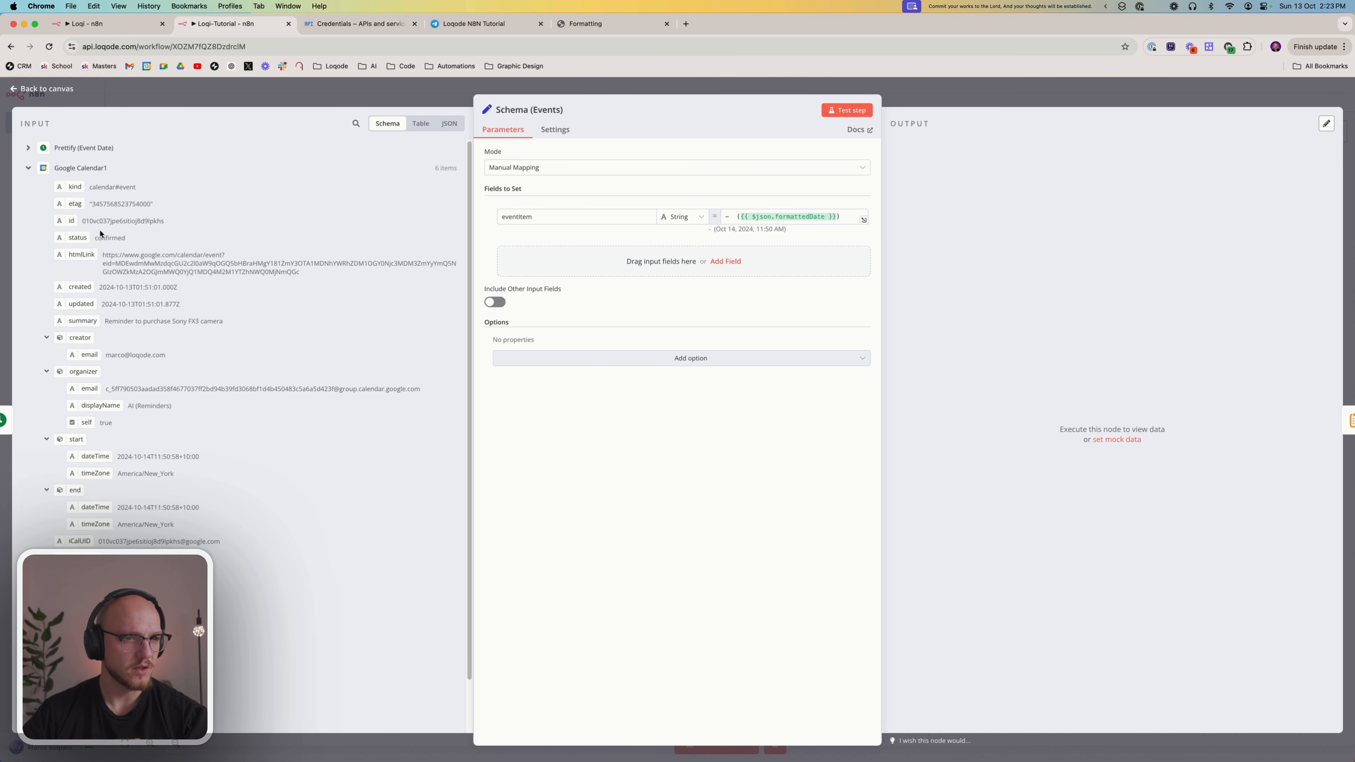
drag(80, 317, 733, 221)
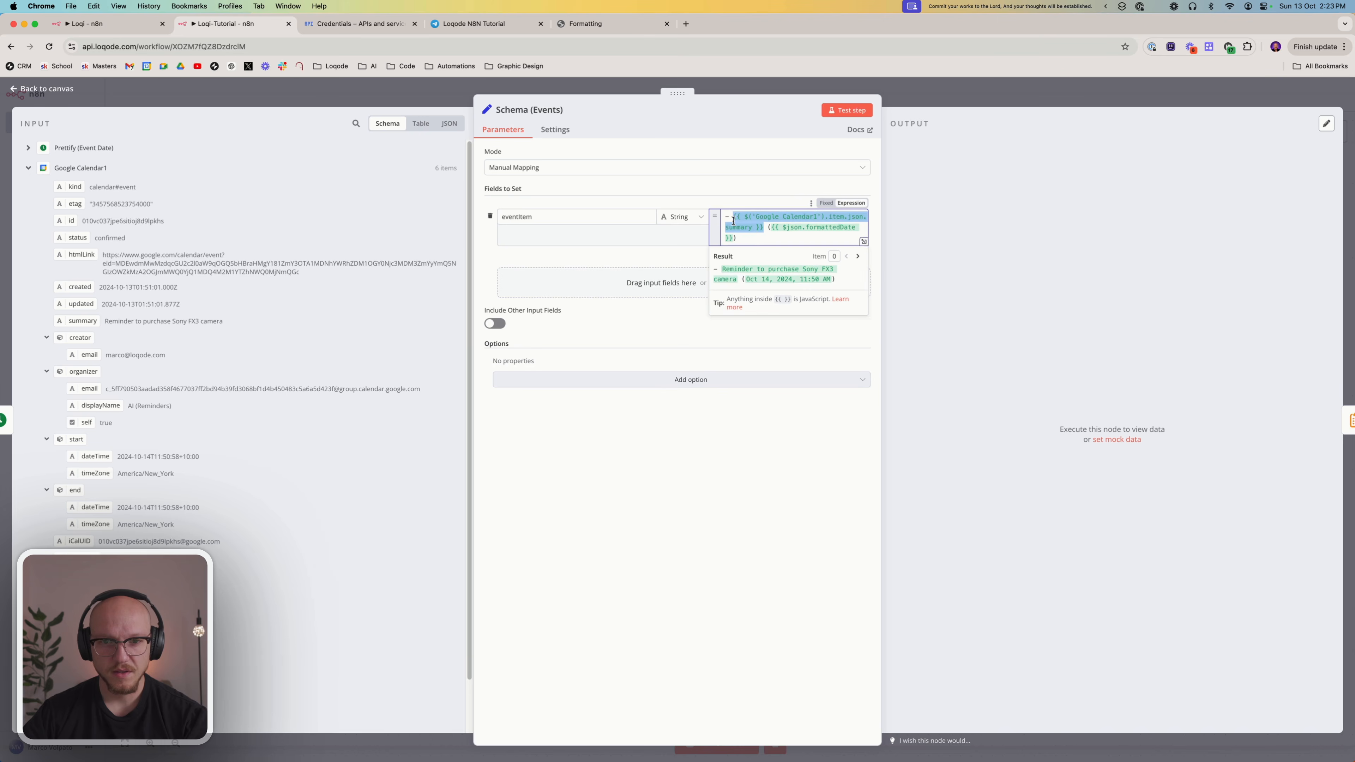
click(756, 237)
click(695, 399)
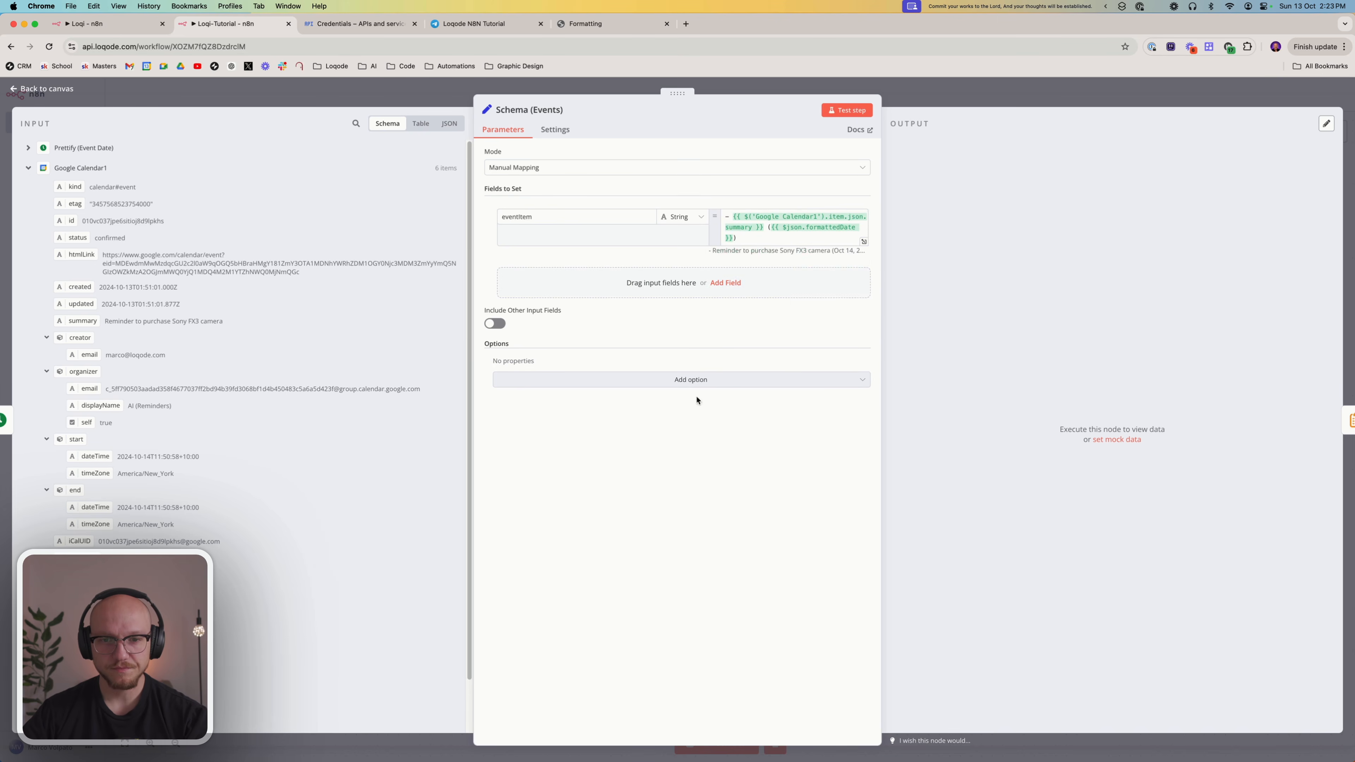
click(946, 96)
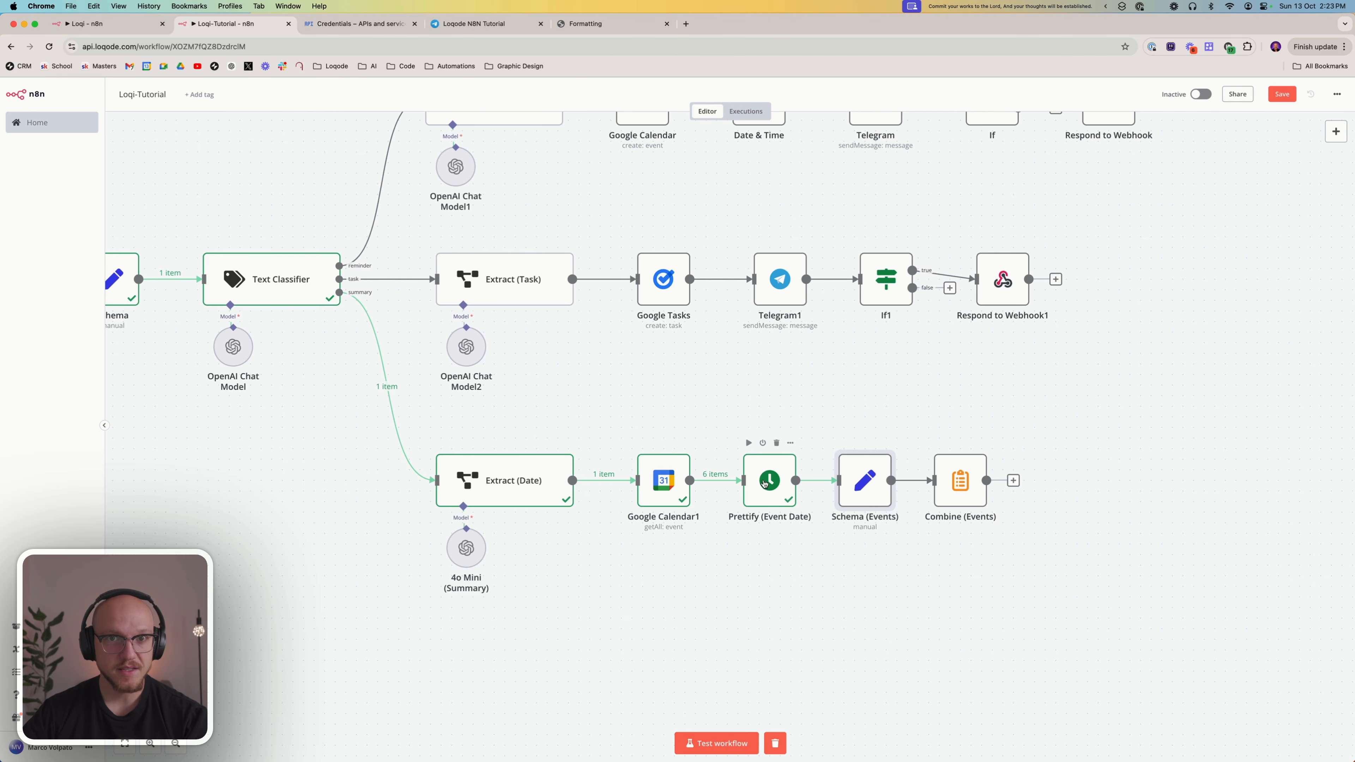
Reopen Schema (Events), check the eventItem expression, test the node, review the resulting event lines, and return to the canvas
double_click(861, 480)
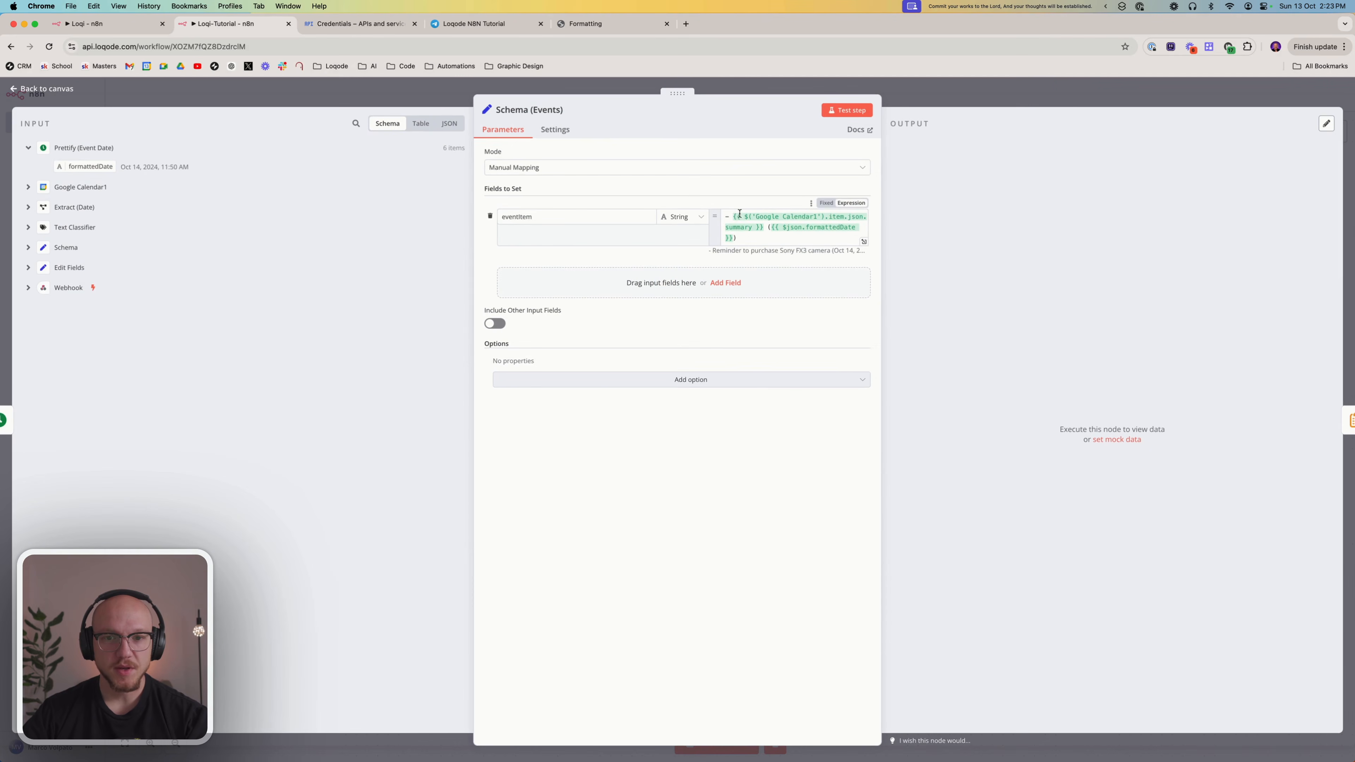
drag(732, 217, 772, 233)
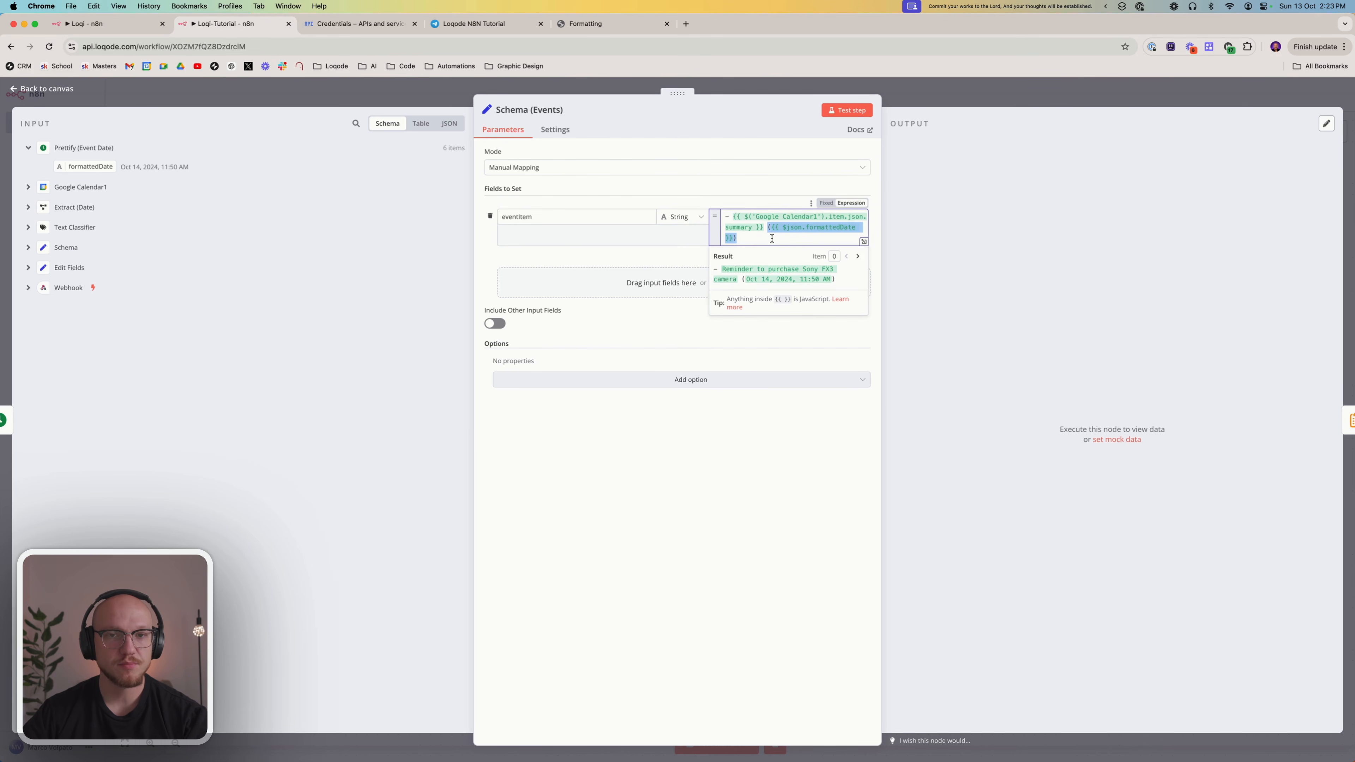
click(744, 490)
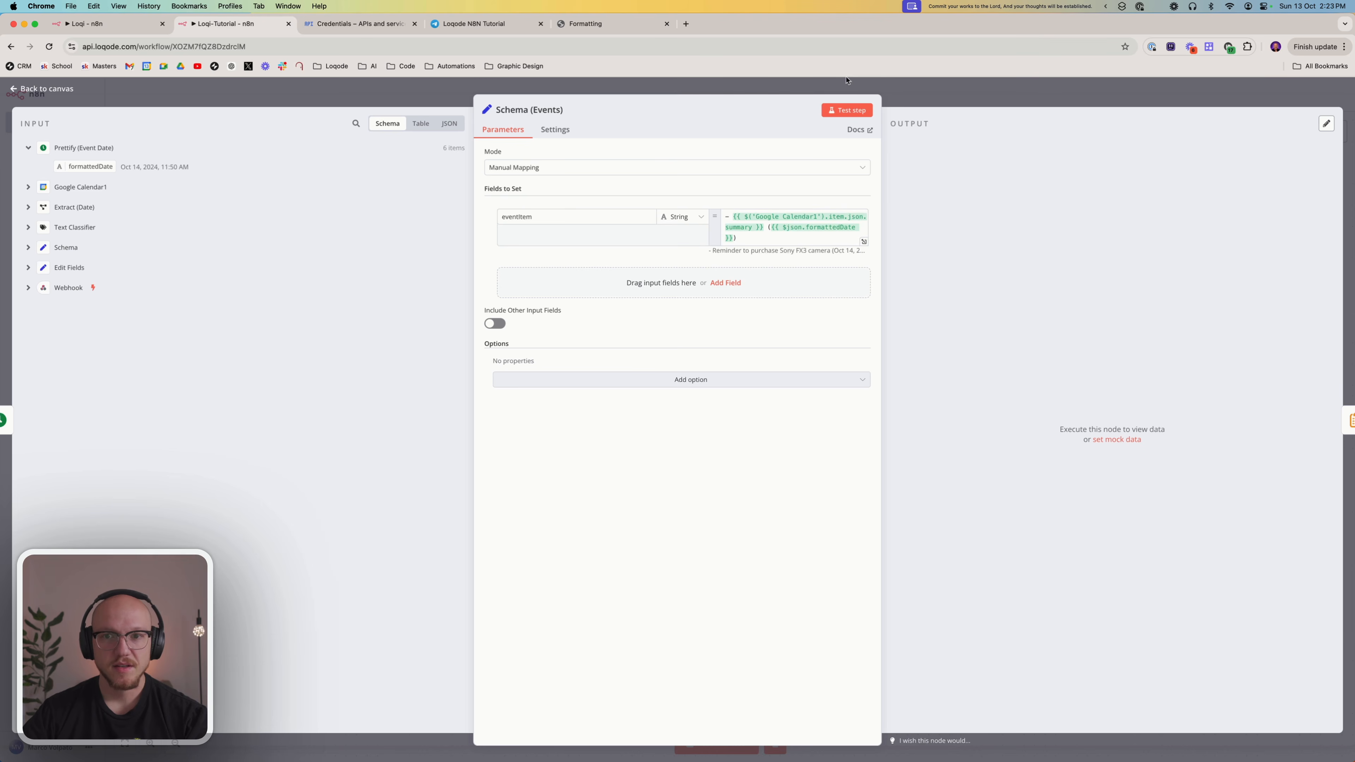
click(842, 111)
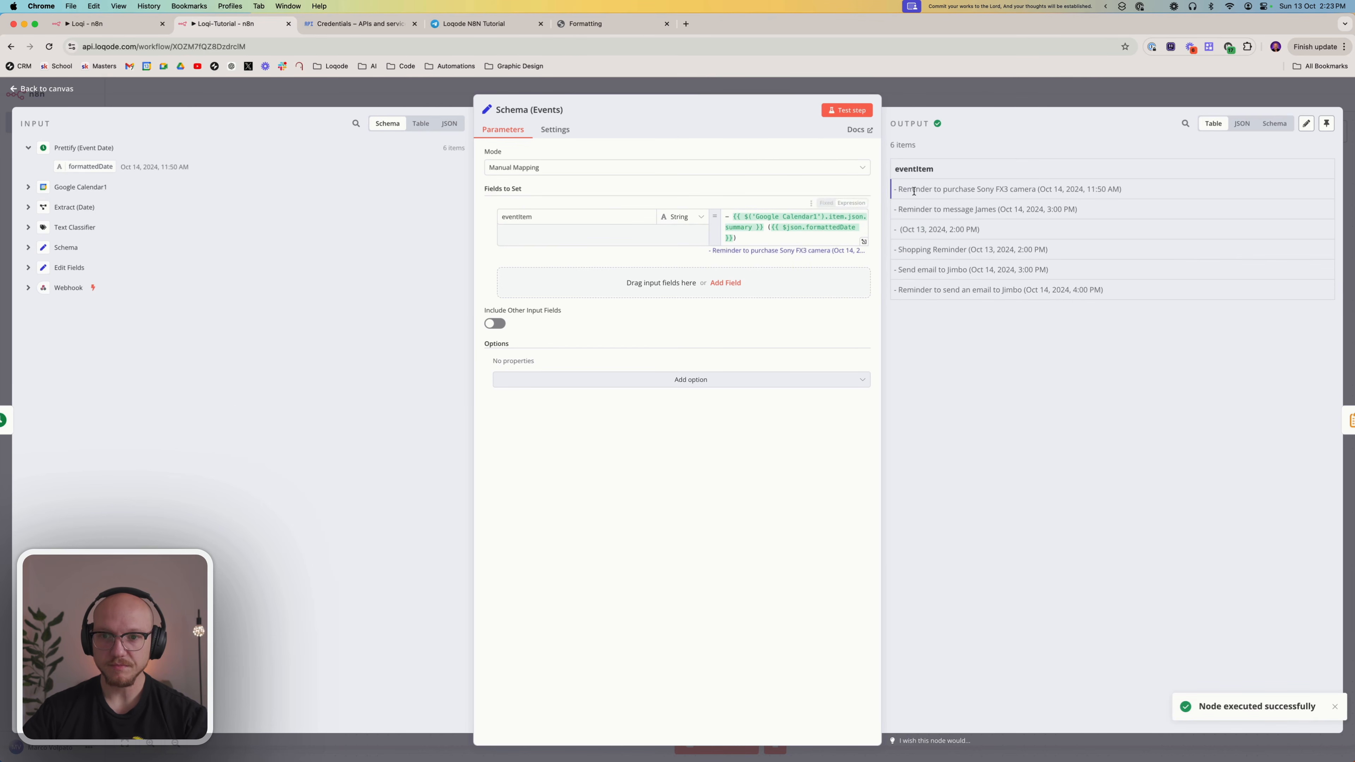
drag(894, 187, 1109, 297)
click(960, 229)
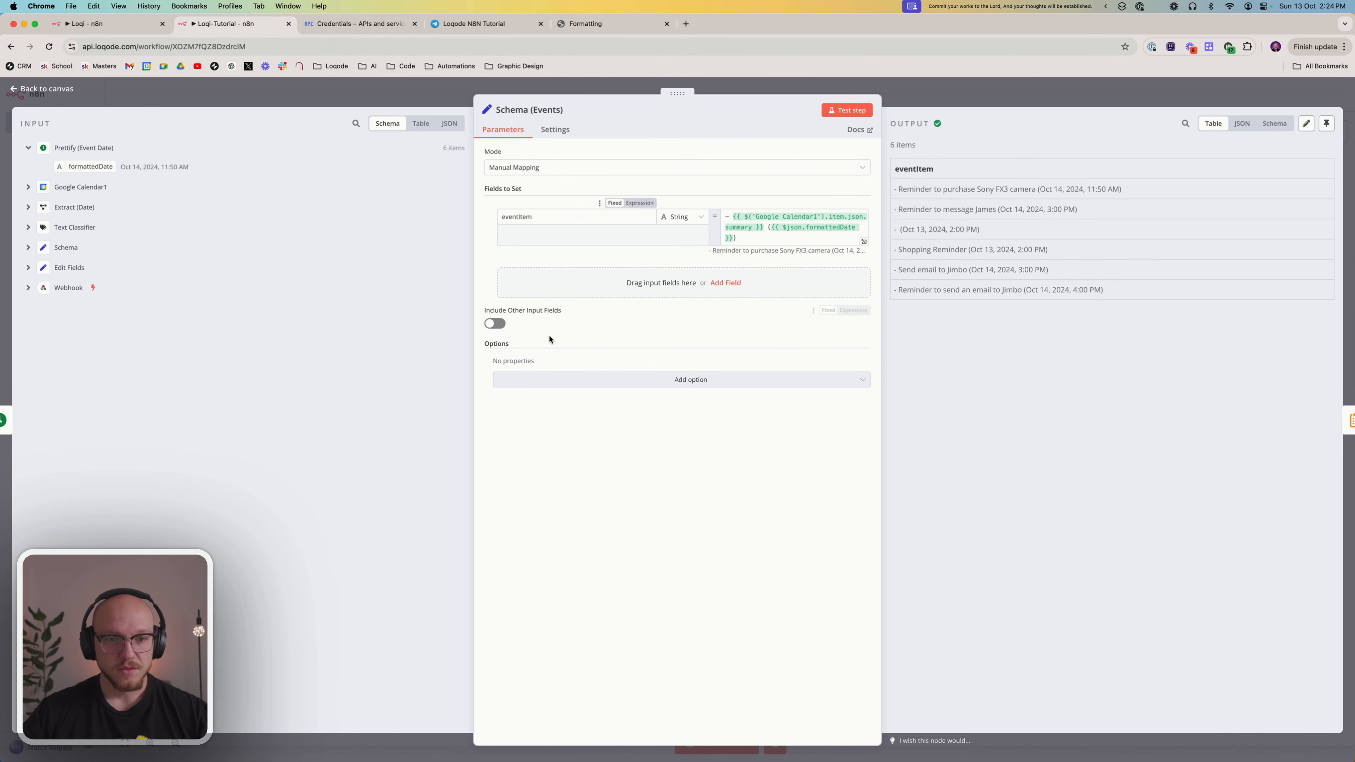
click(984, 100)
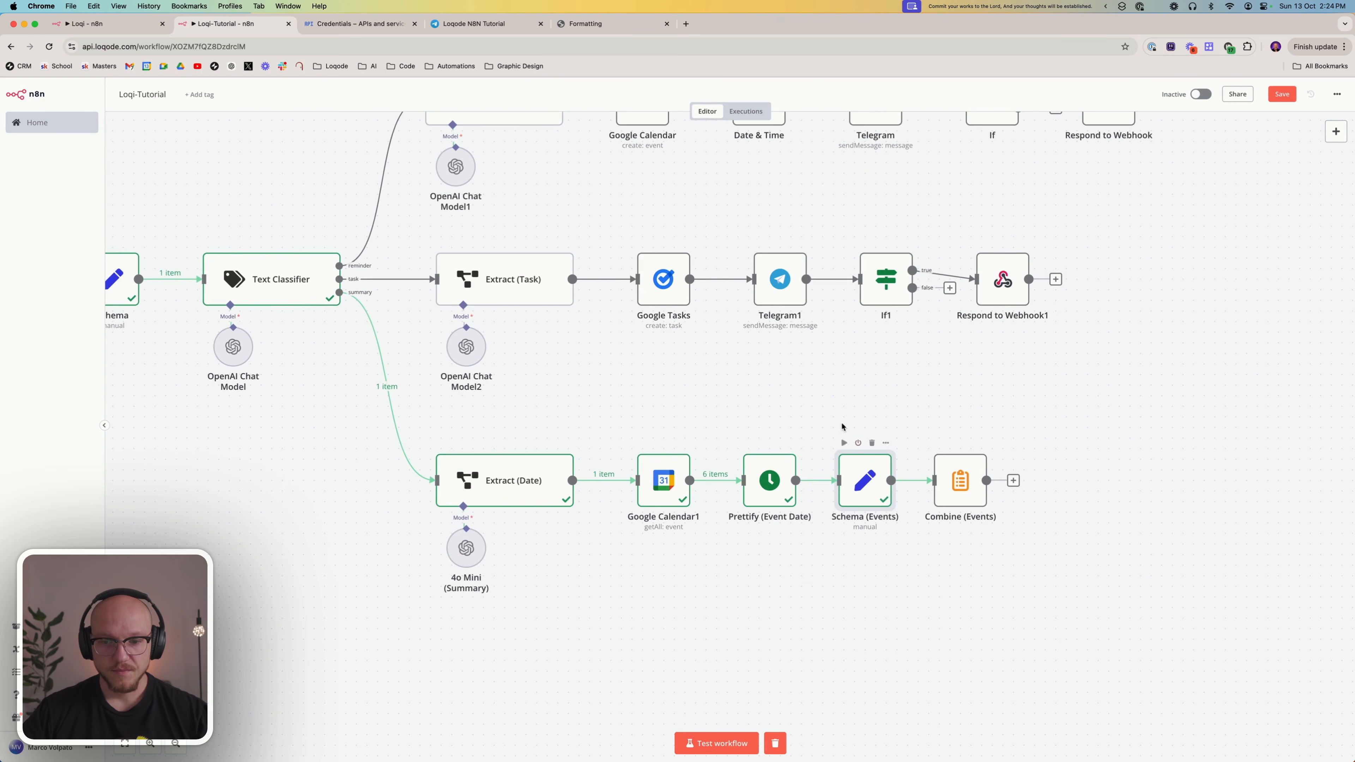
Search the node list for "comb", then for "summ" to find the Summarize node type behind Combine (Events)
scroll(842, 427, right, 5)
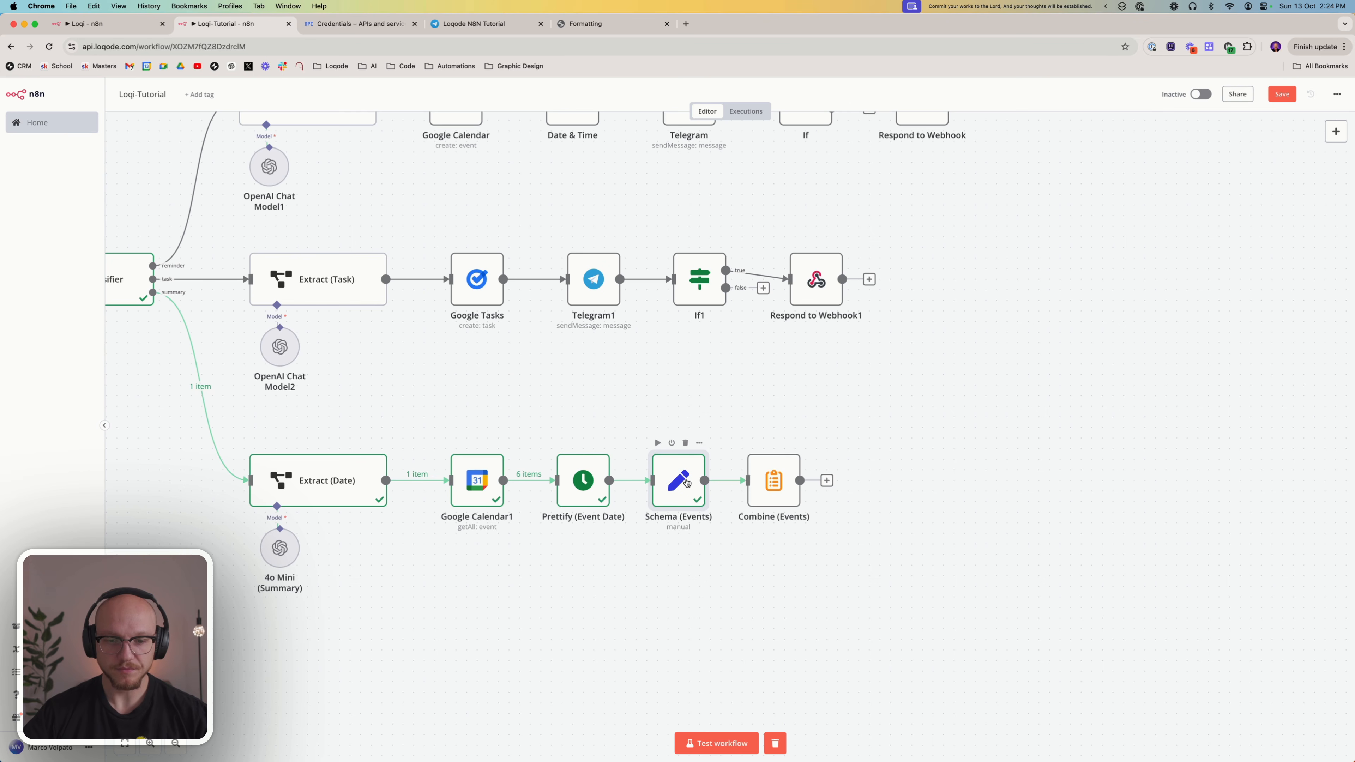
mouse_move(521, 478)
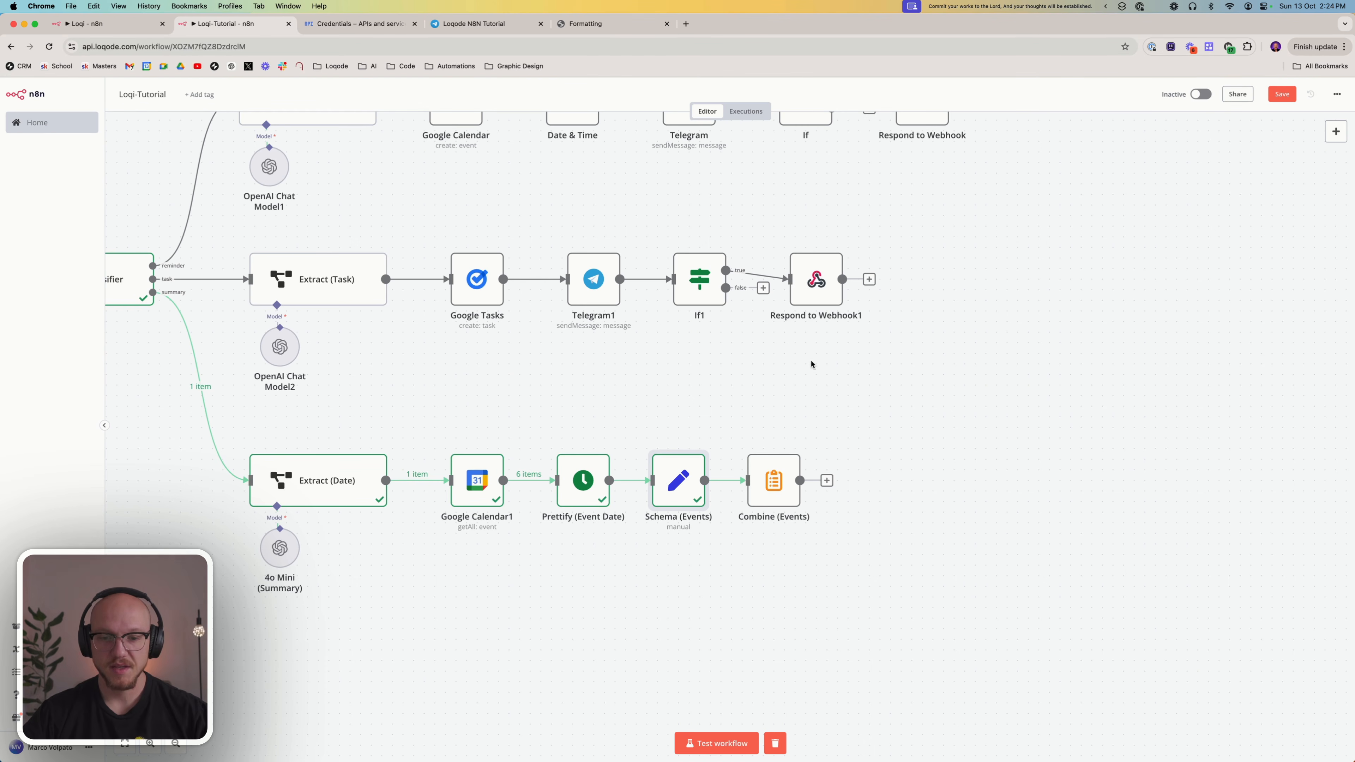
click(1336, 132)
text(comb)
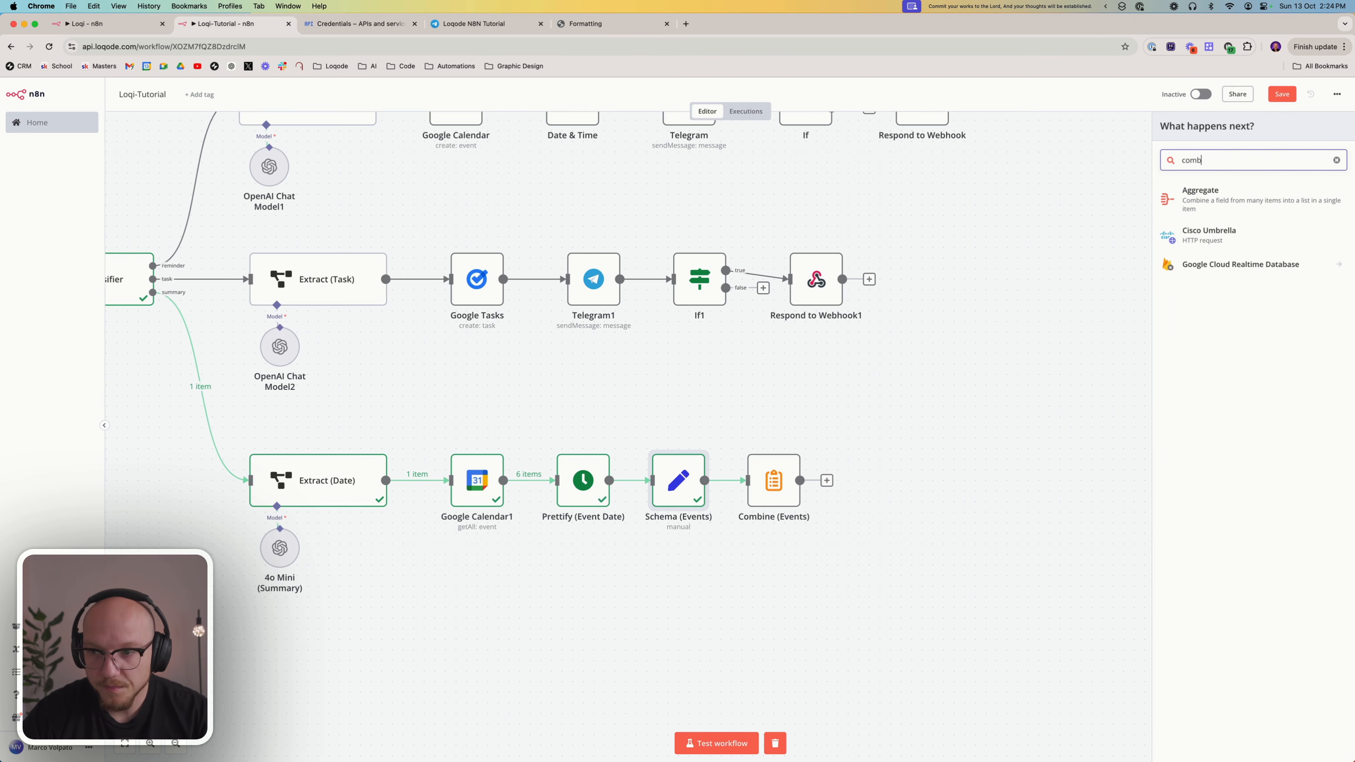
key(BackSpace)
key(BackSpace)
key(BackSpace)
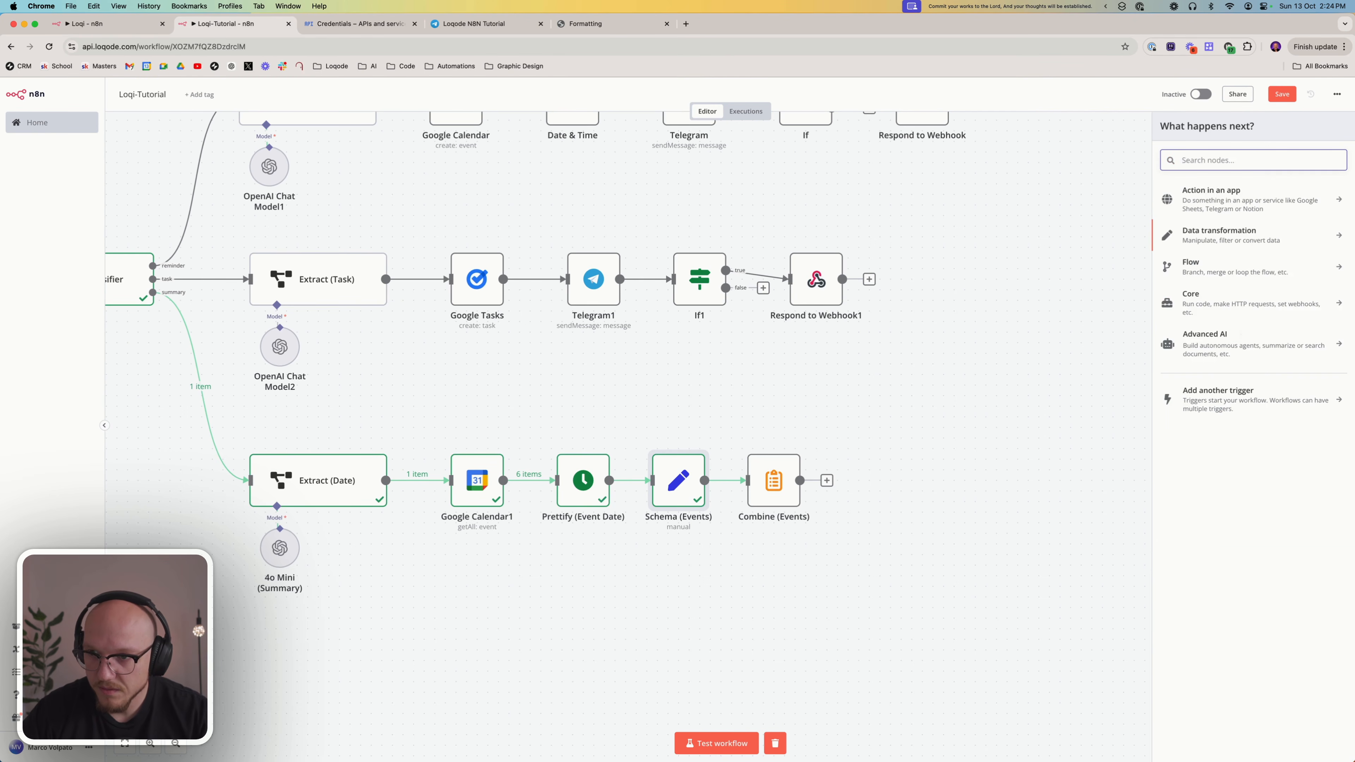
text(summ)
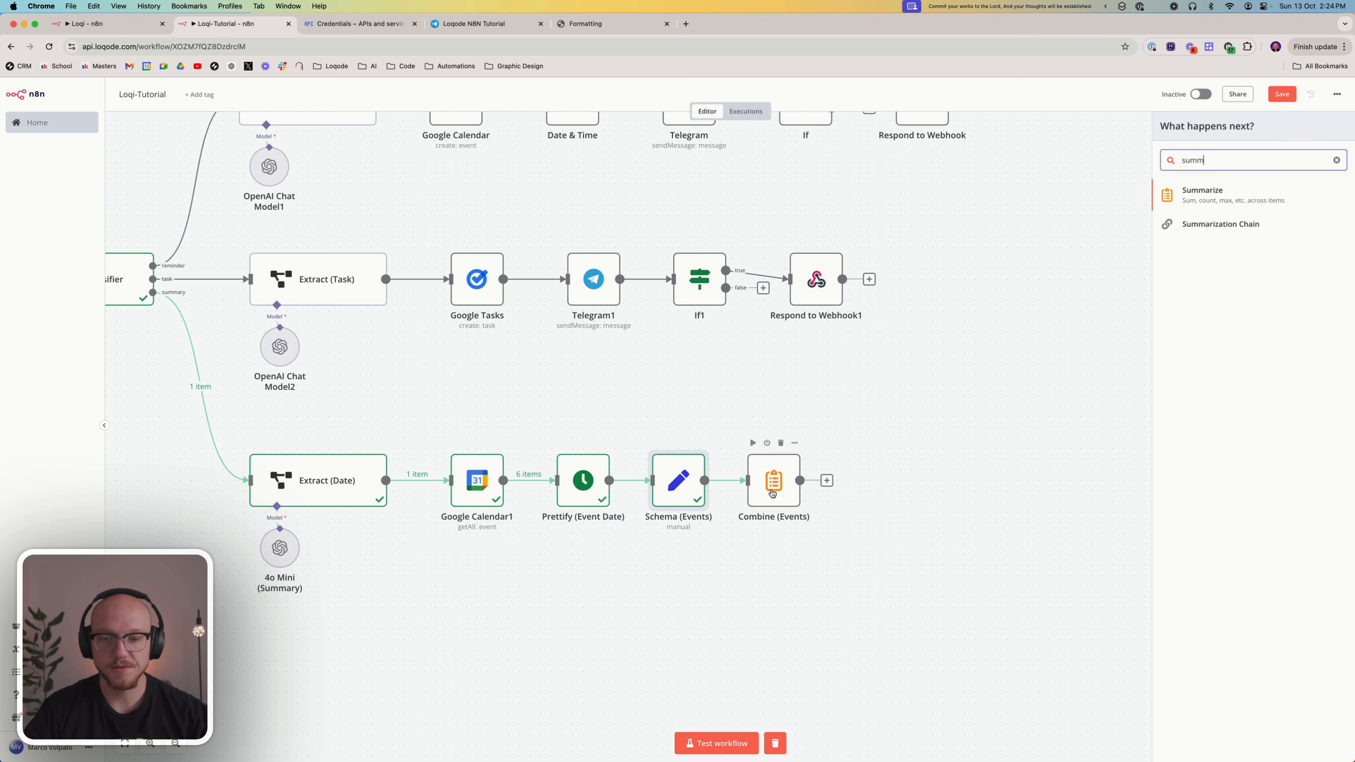
Open the Combine (Events) node, review its aggregation options keeping Concatenate, check the eventItem field name, and return to the canvas
double_click(778, 469)
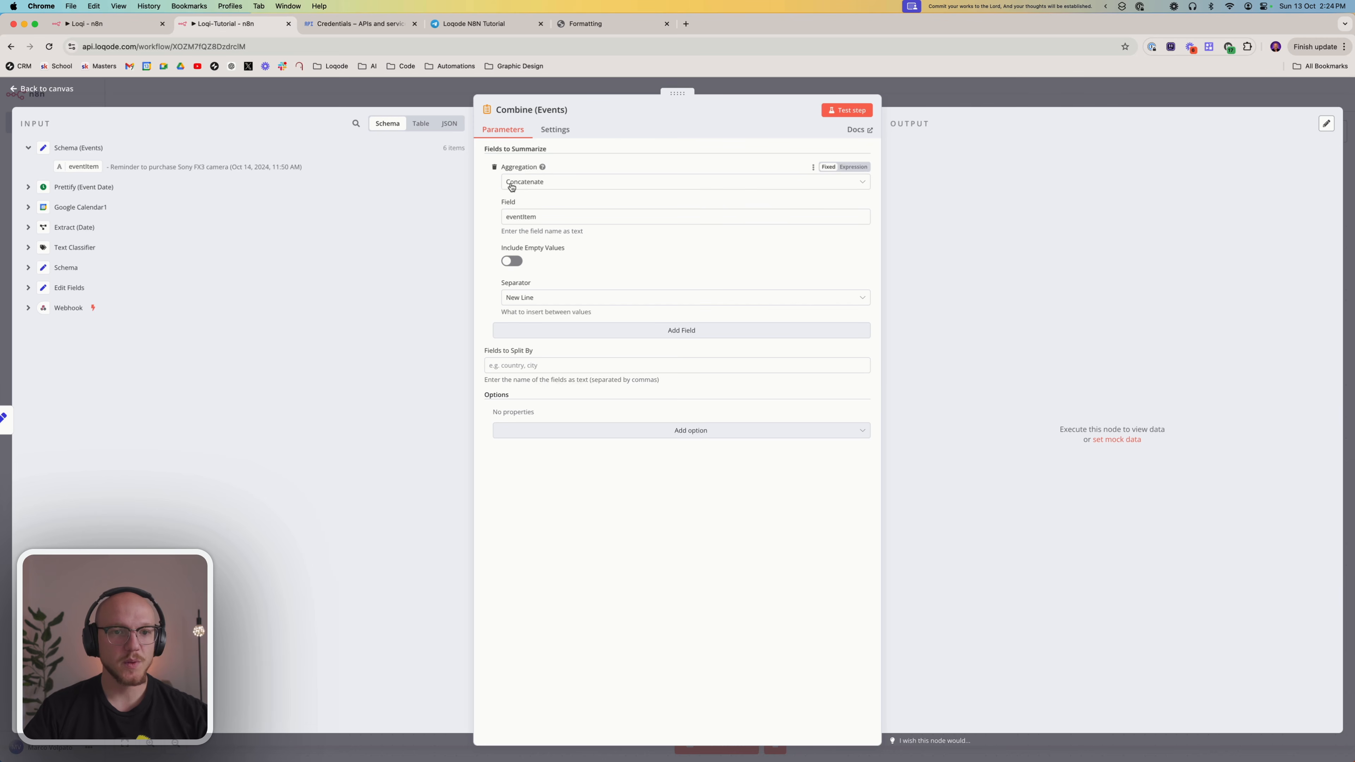
click(553, 184)
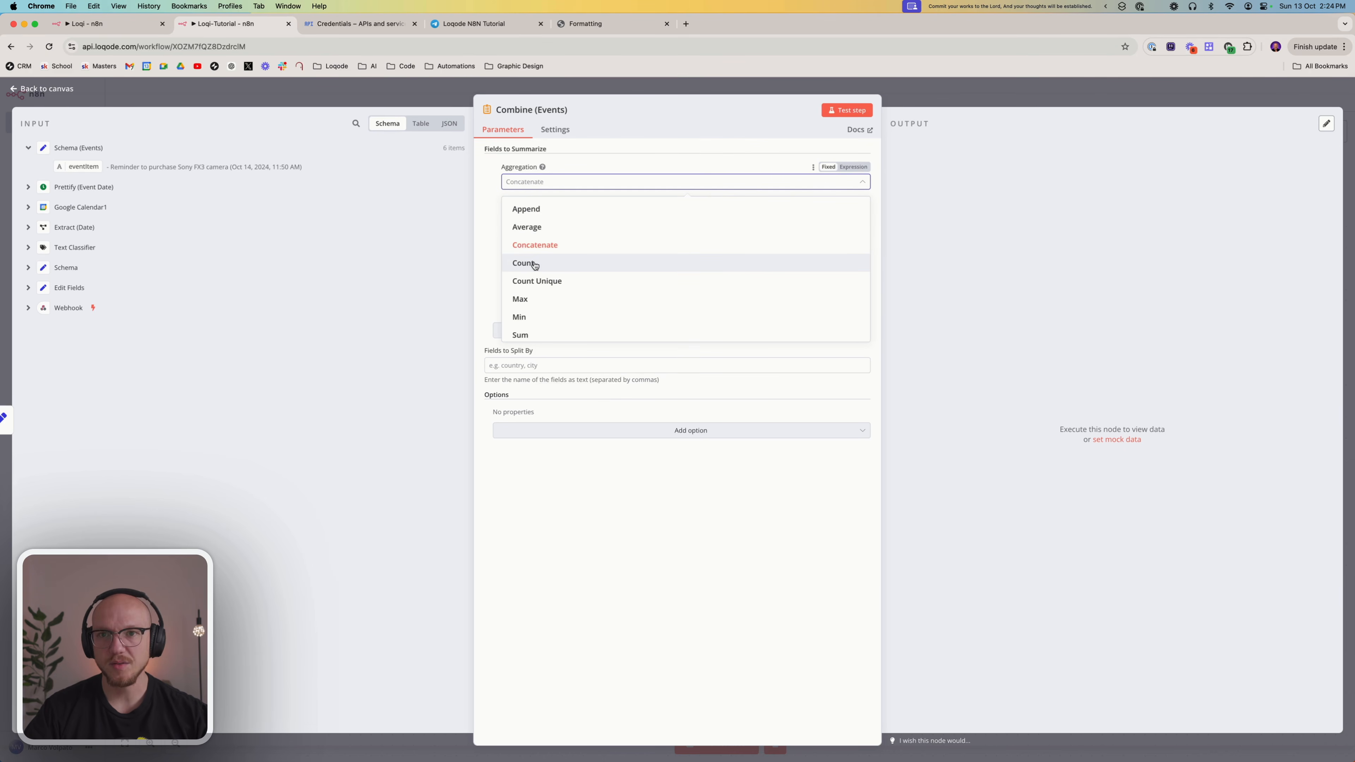
click(553, 245)
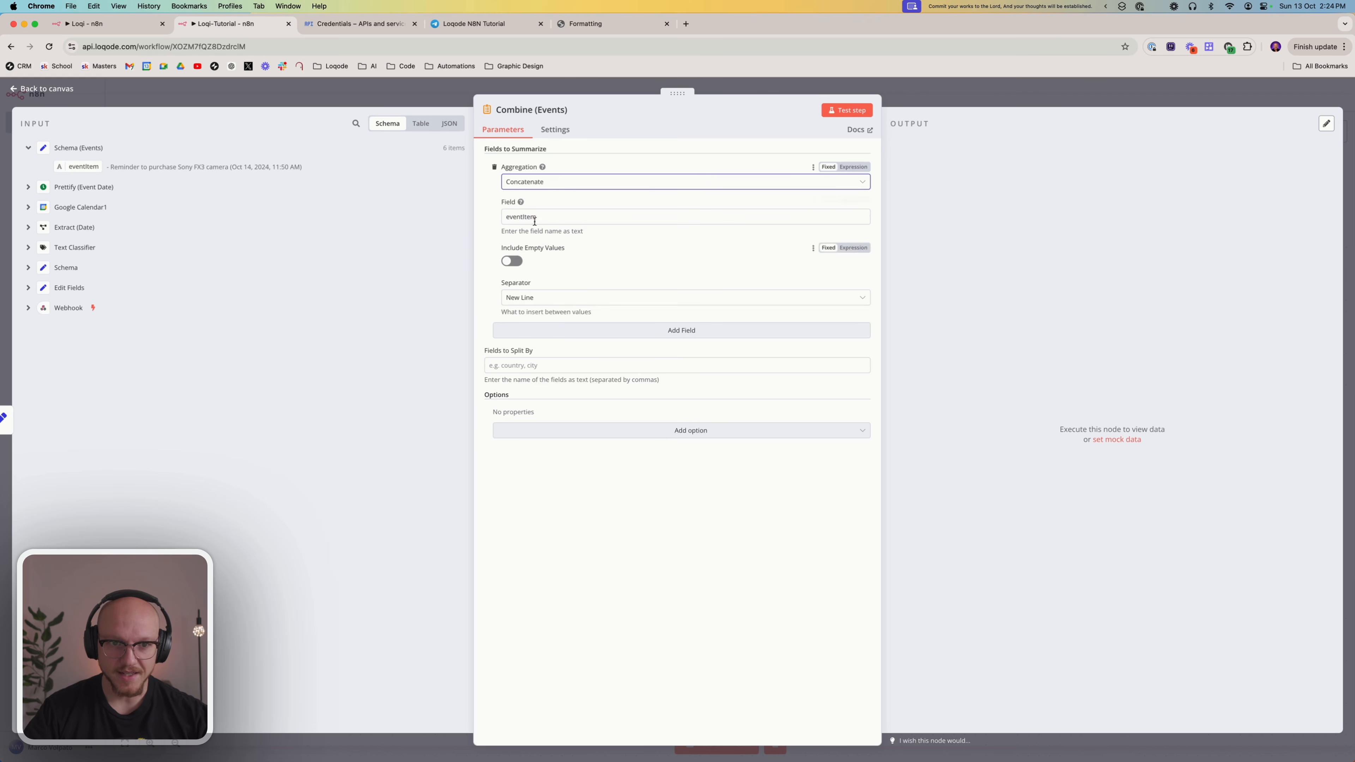
click(534, 219)
double_click(540, 215)
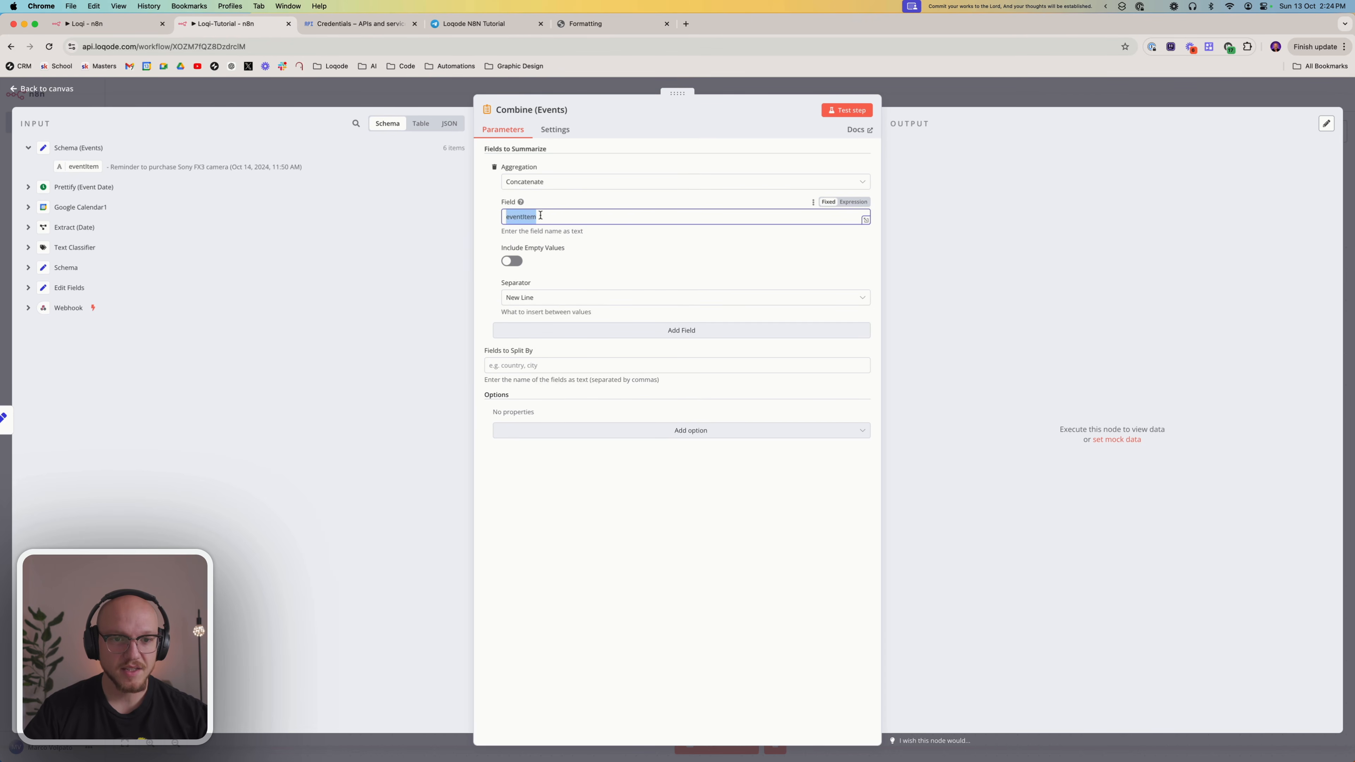
click(540, 216)
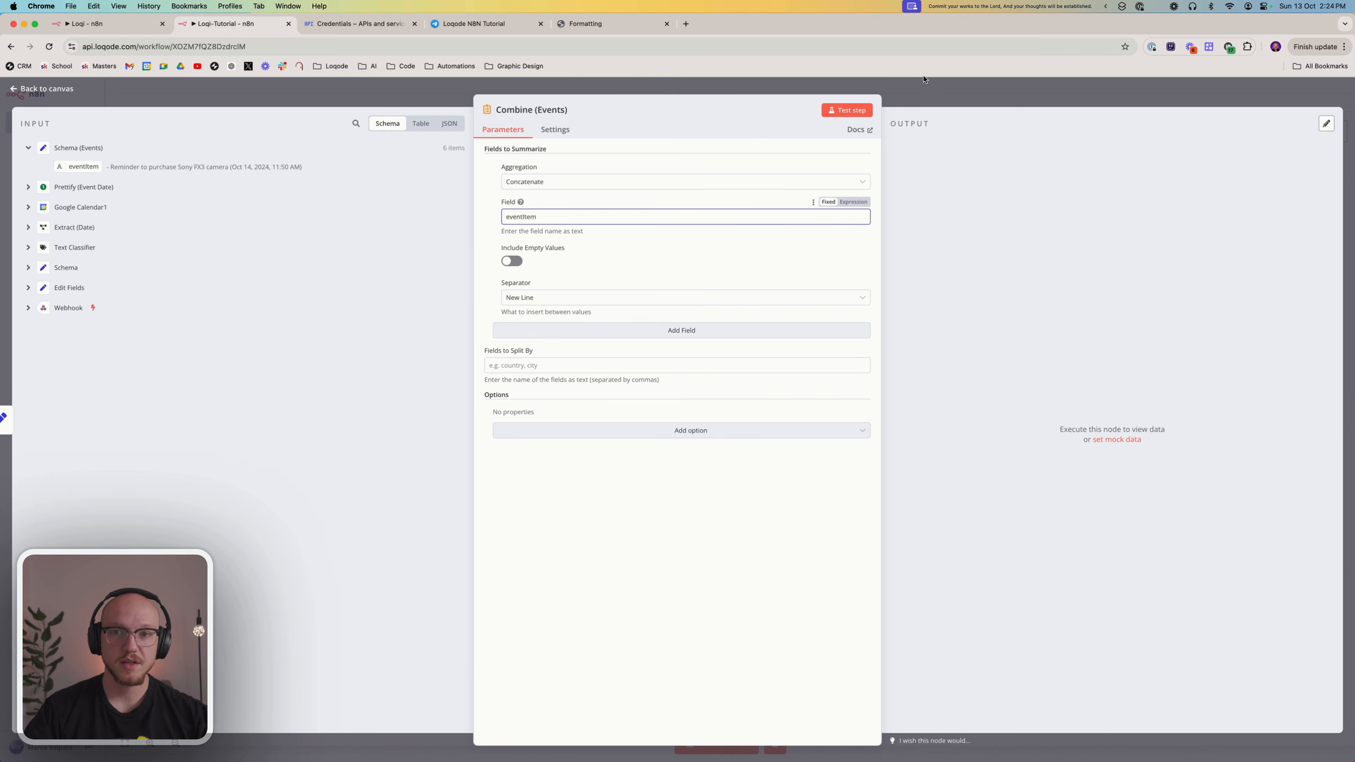
key(Escape)
Open Schema (Events) to check the name of its output field against the Combine (Events) field, and return to the canvas
double_click(673, 472)
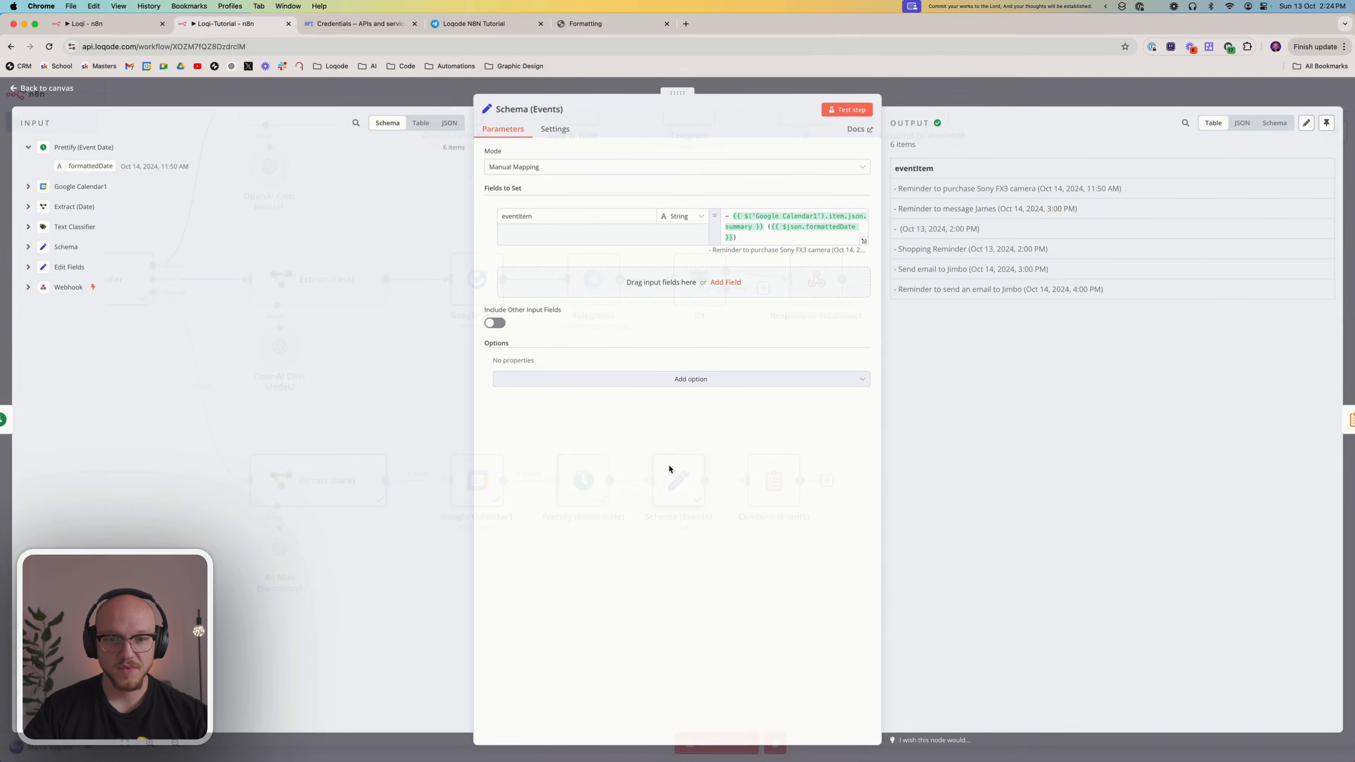
double_click(531, 217)
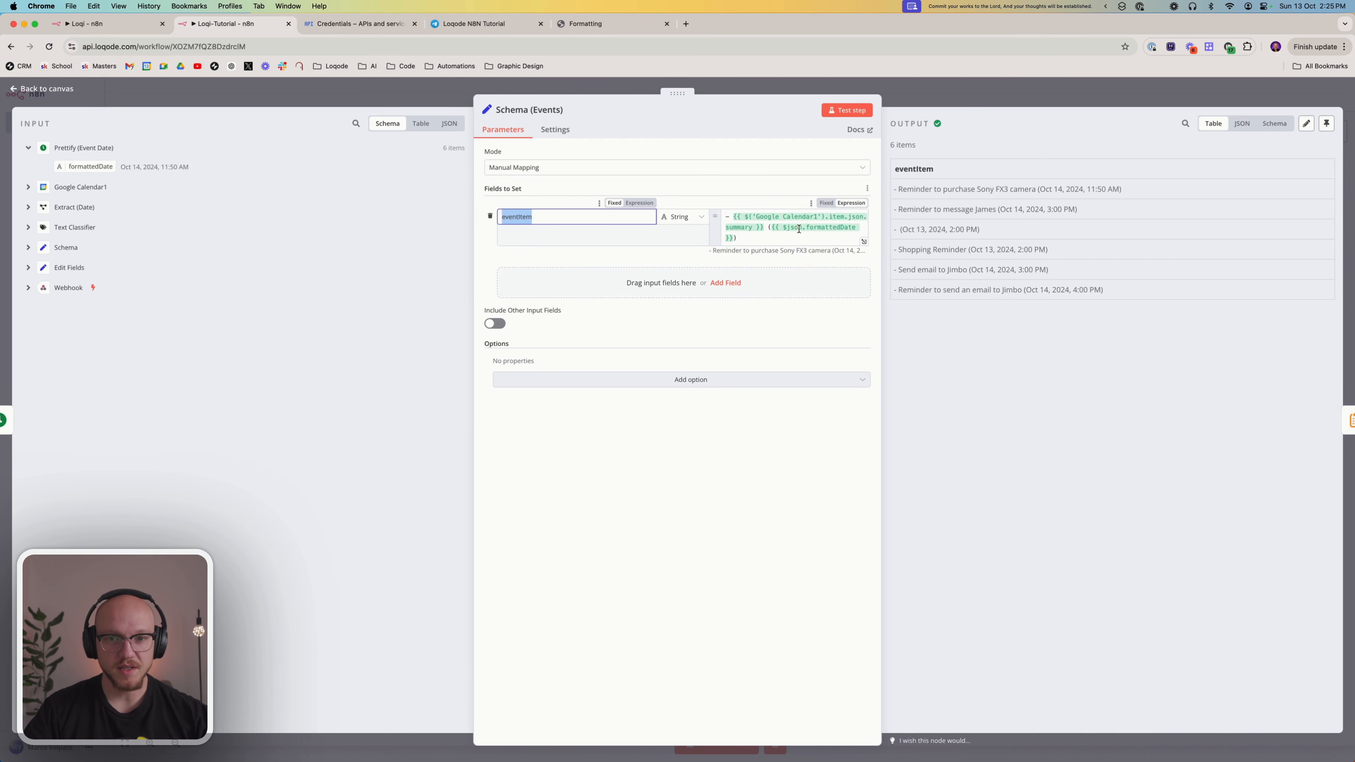
key(Escape)
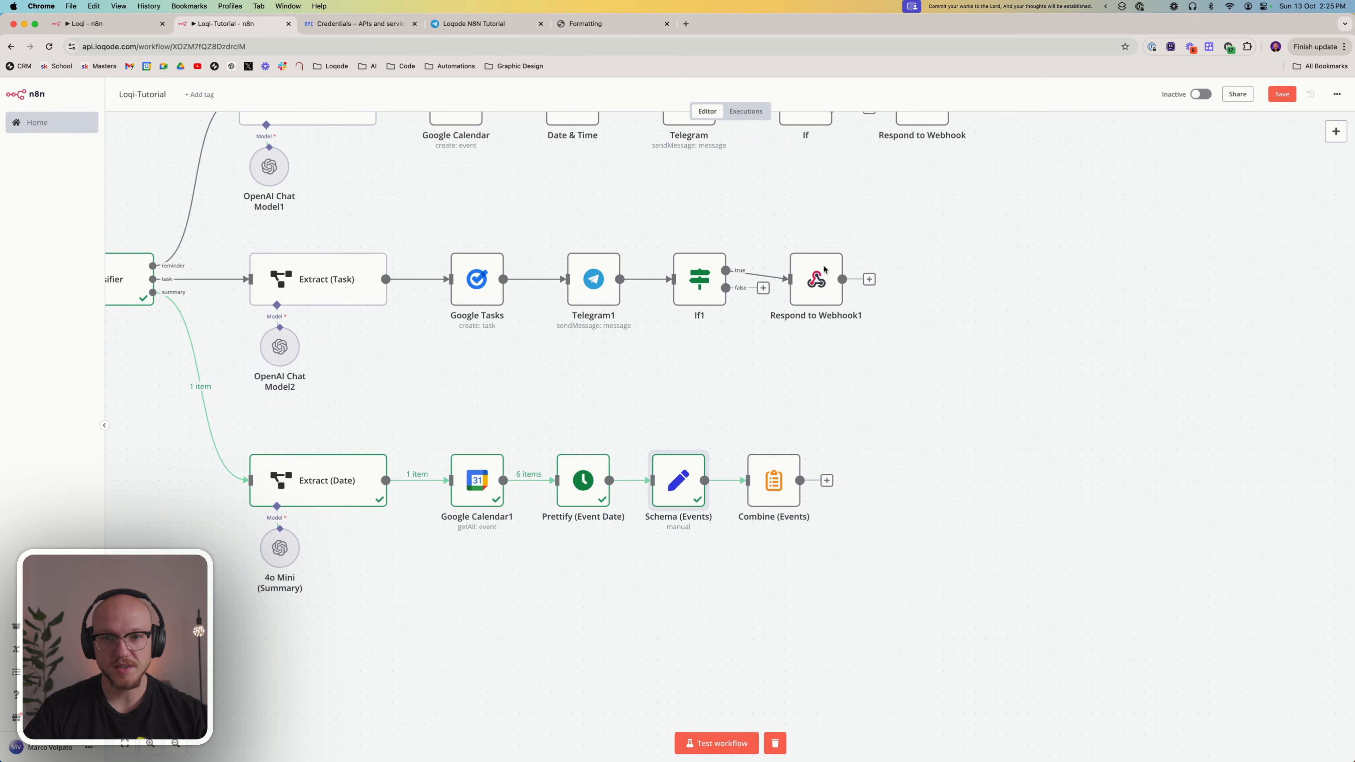
In Combine (Events), select New Line as the separator, test the node, inspect the concatenated output, and return to the canvas
double_click(761, 463)
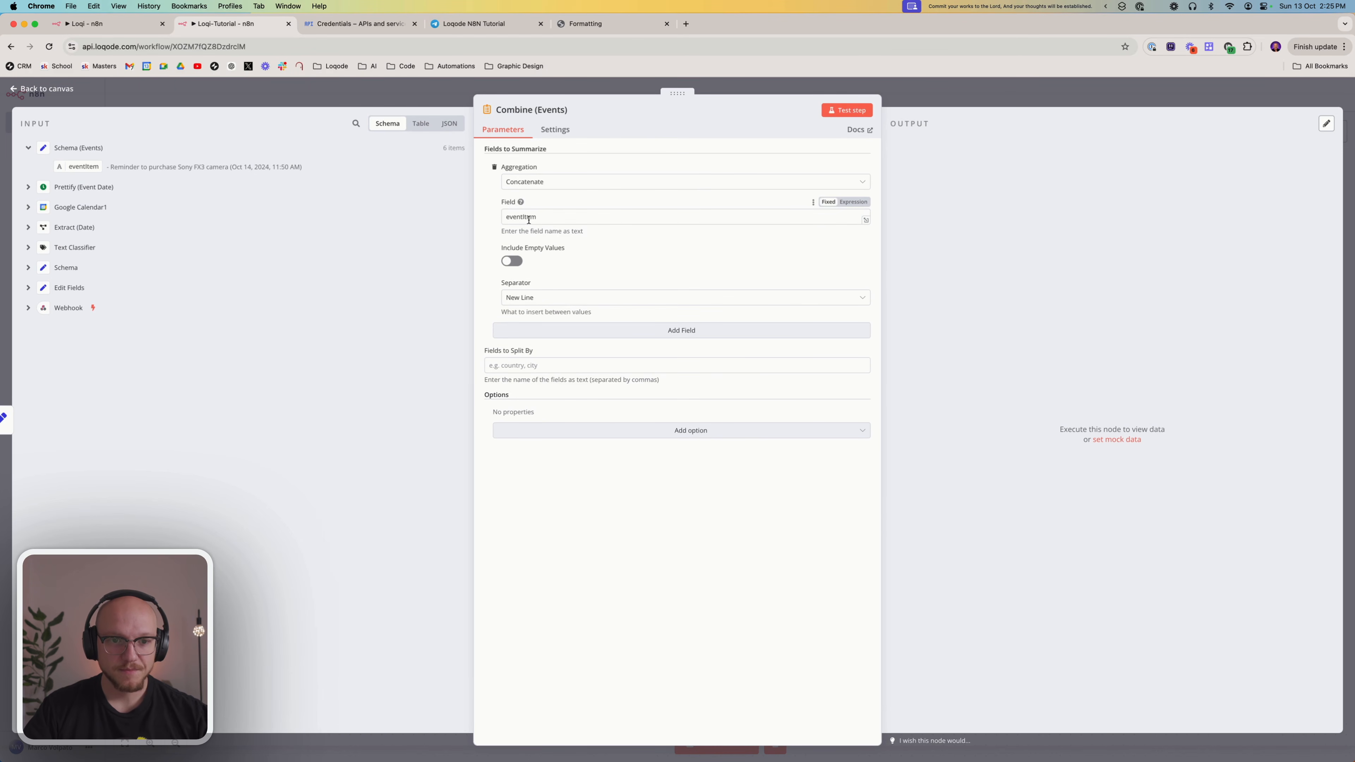
click(536, 297)
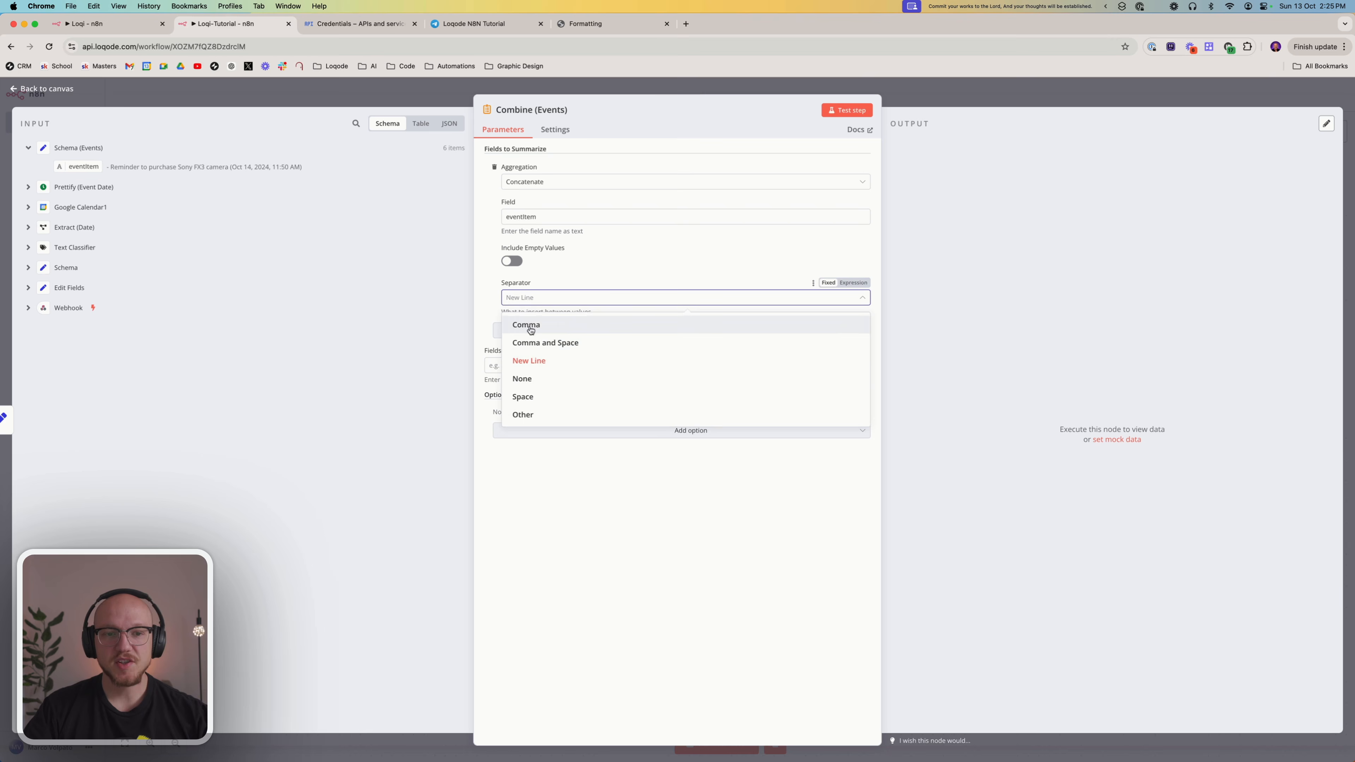
click(545, 361)
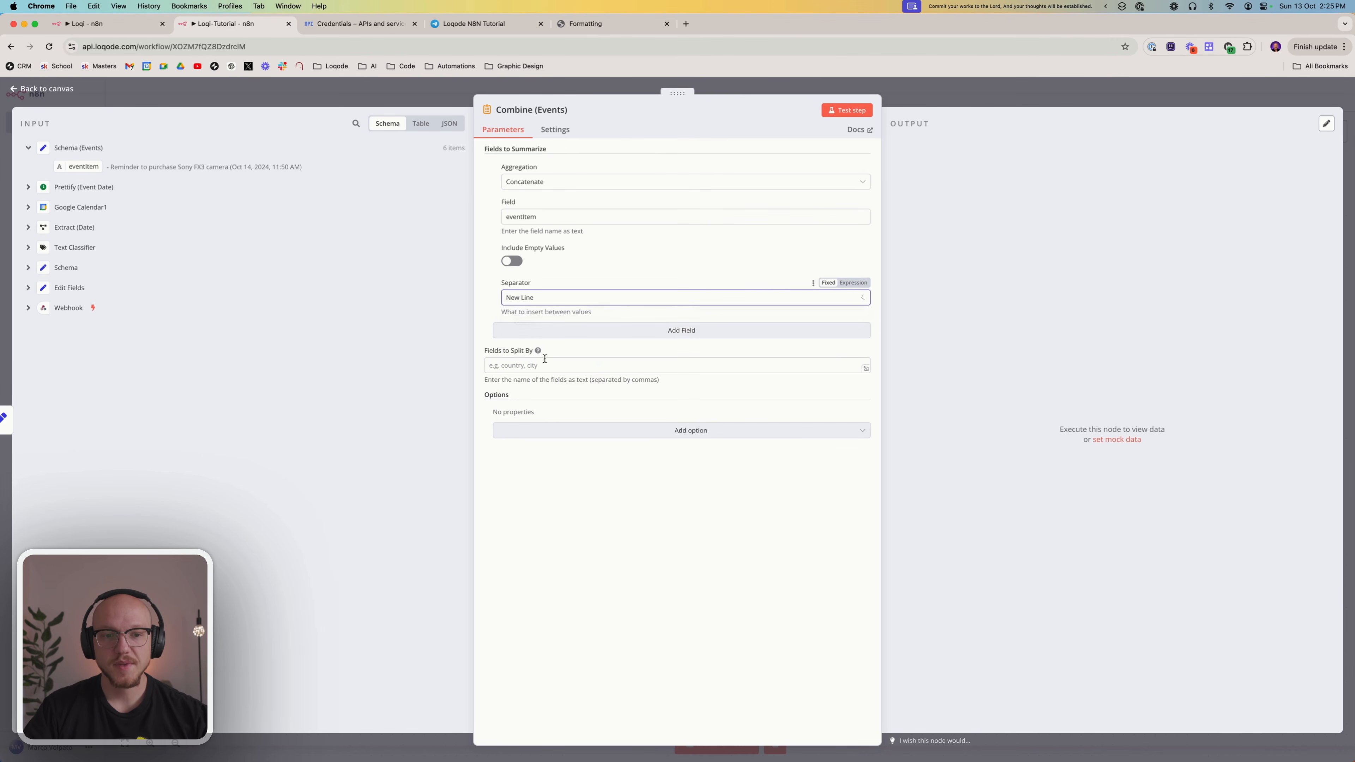
click(845, 113)
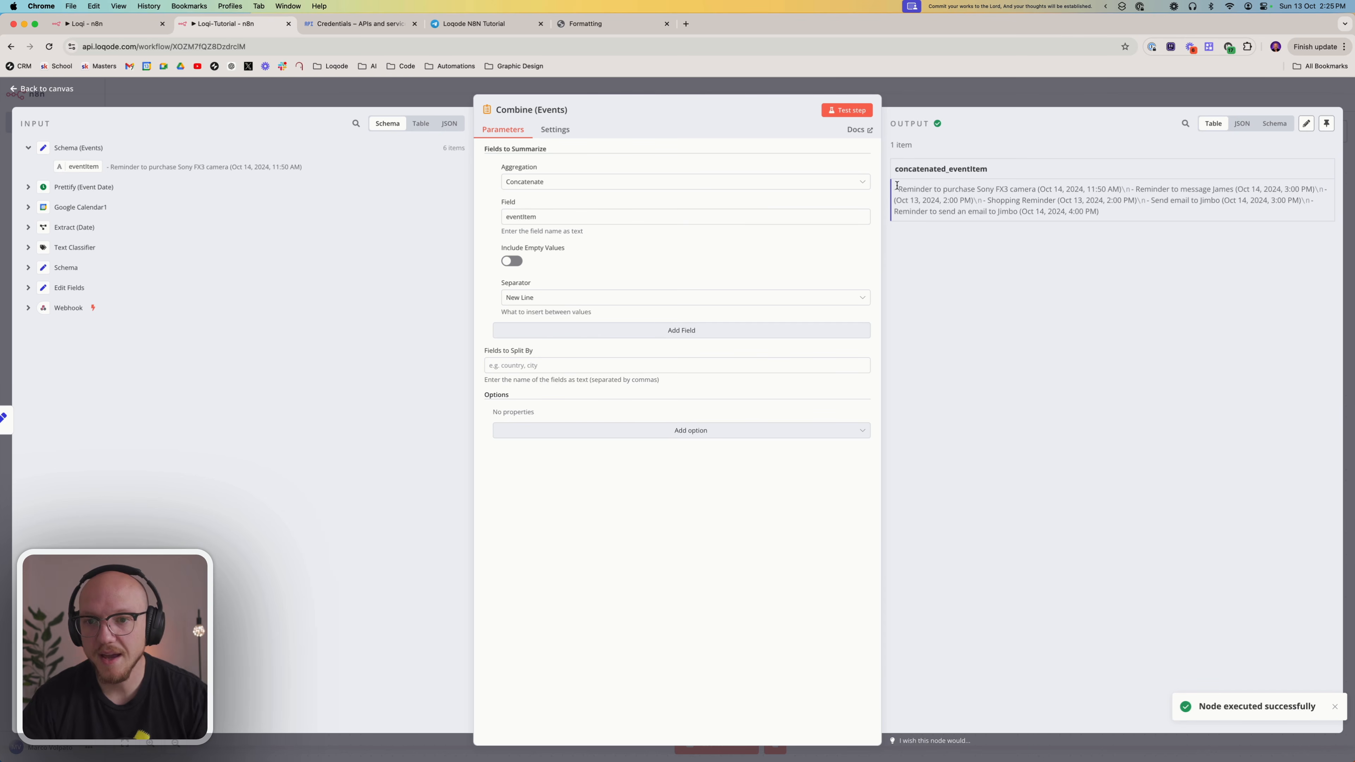
mouse_move(896, 187)
mouse_down()
mouse_move(1110, 213)
mouse_move(1032, 190)
mouse_move(887, 181)
mouse_move(894, 189)
mouse_up()
click(1123, 190)
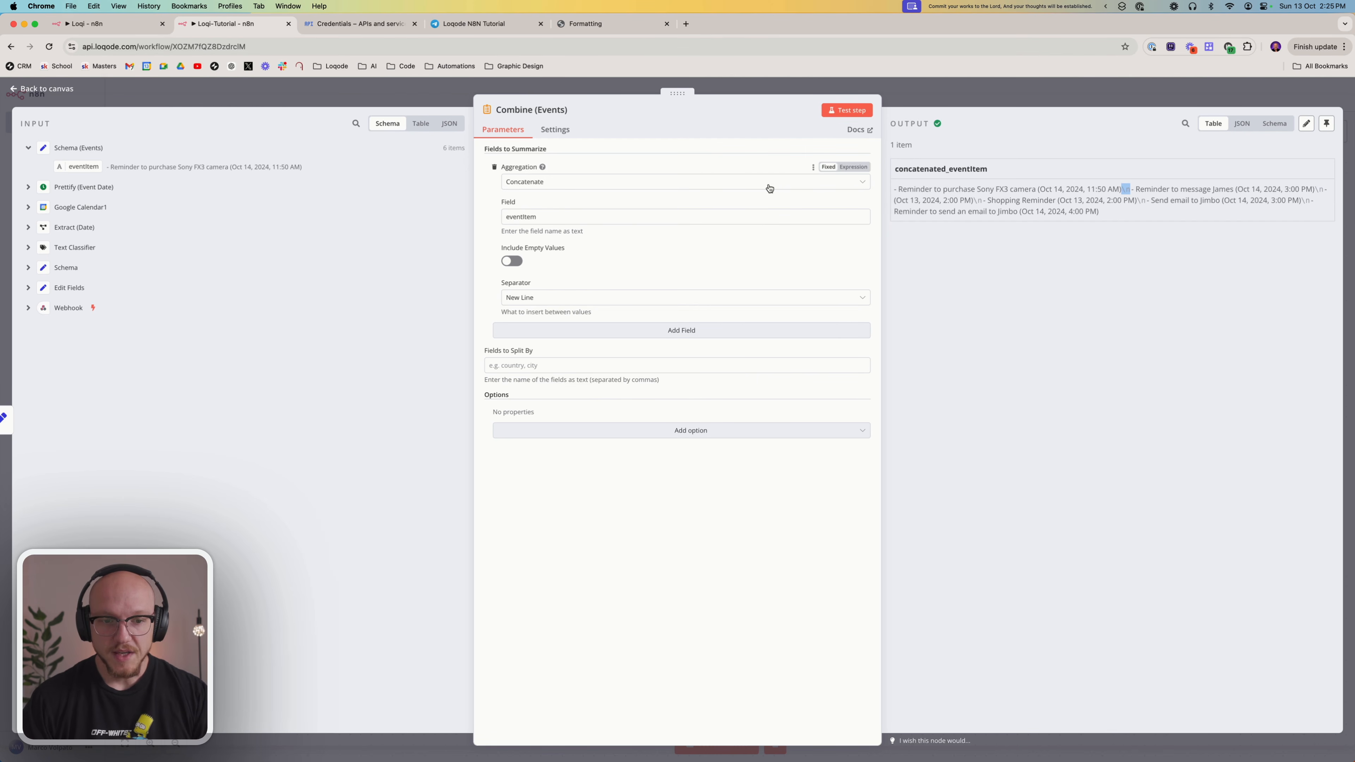
click(937, 93)
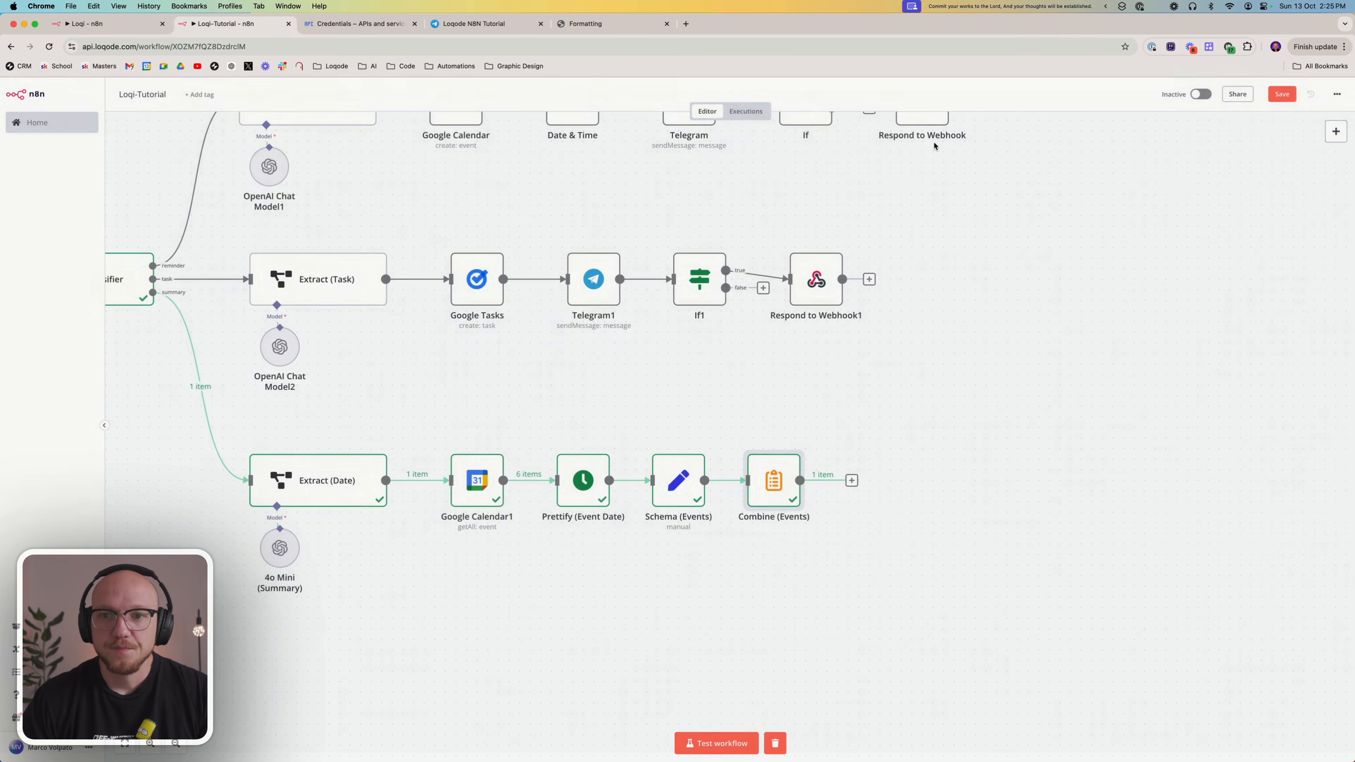
Add a Merge node after Combine (Events)
click(851, 480)
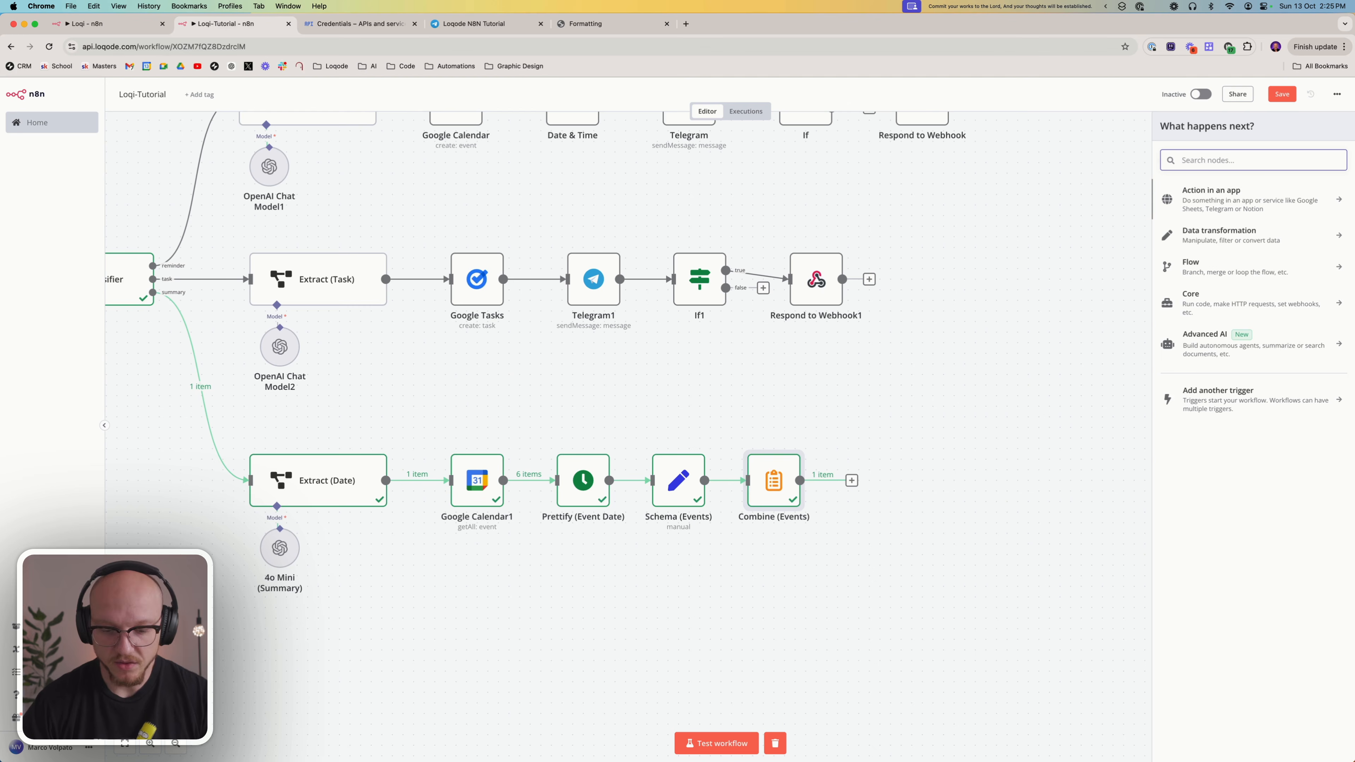
text(merg)
click(1207, 204)
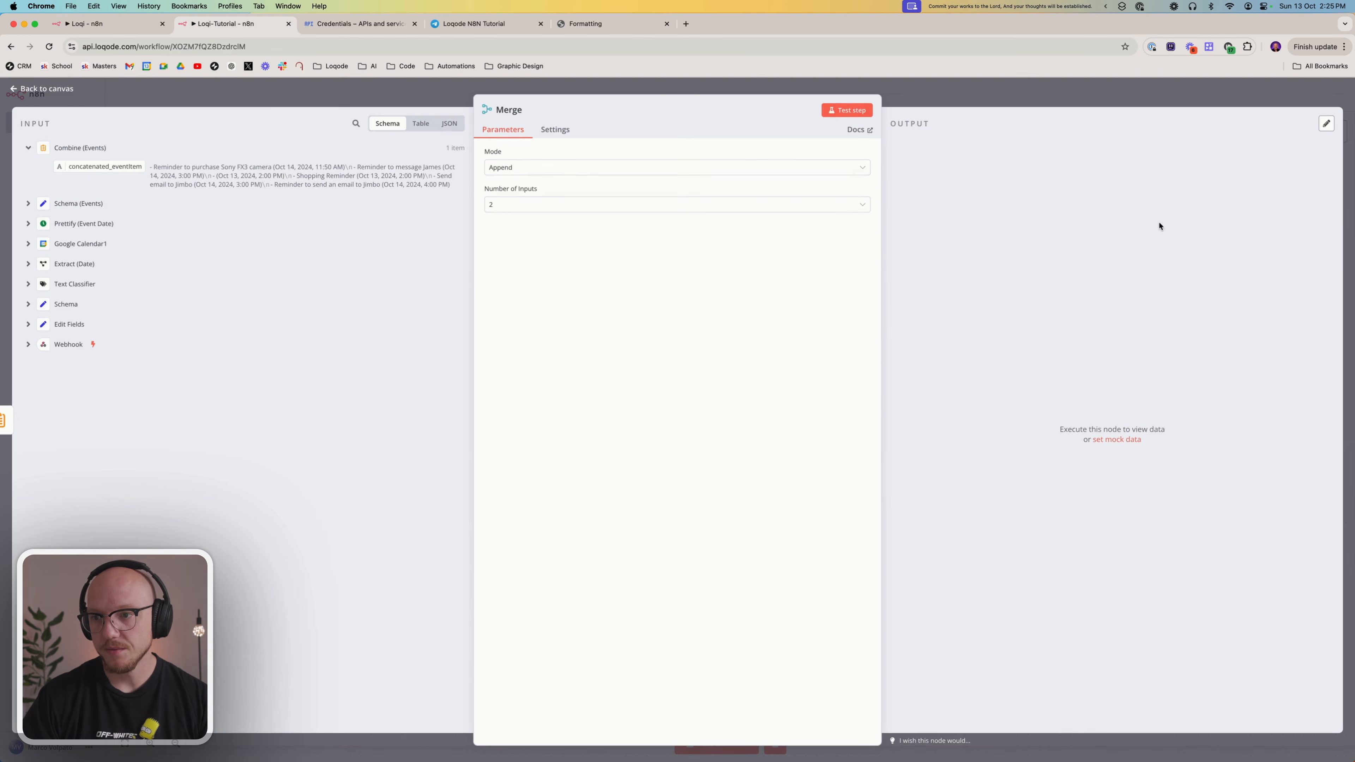
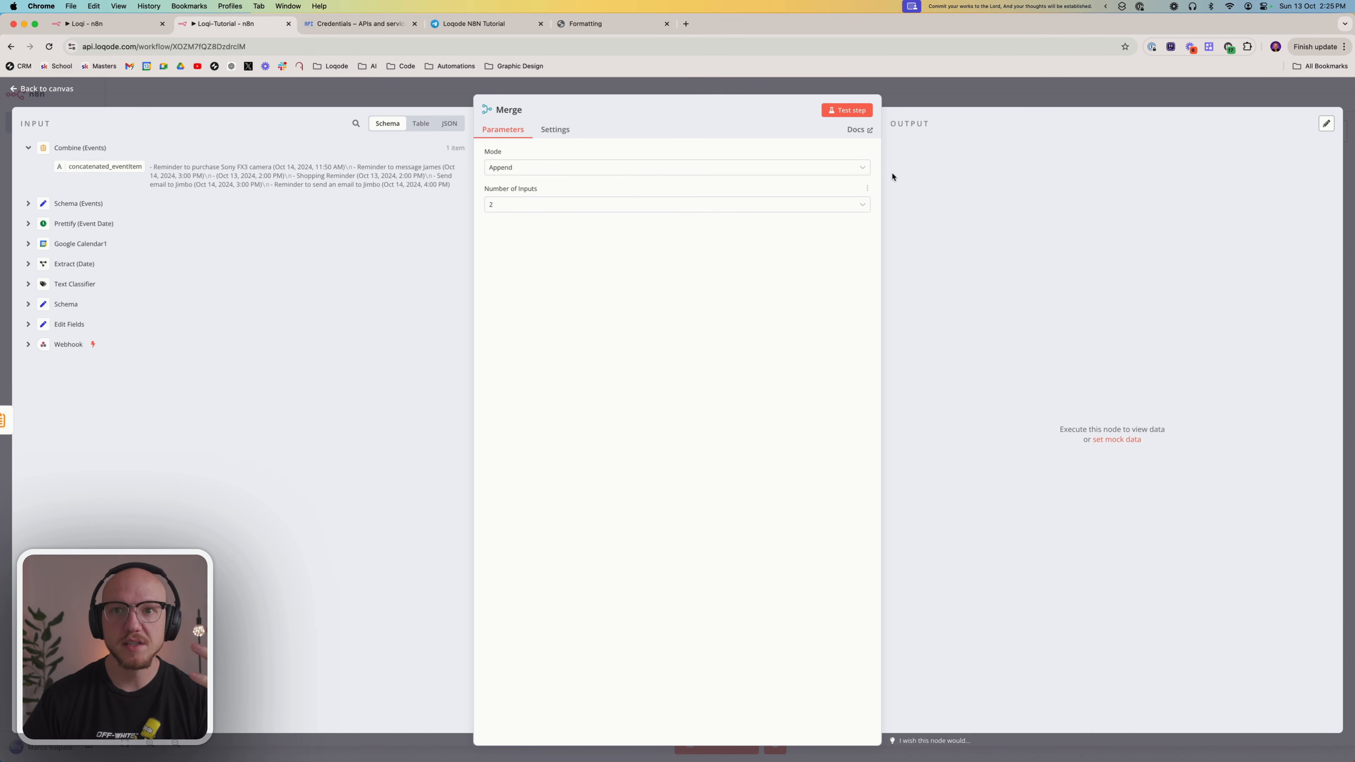
Leave the Merge settings and add a Google Tasks node with the Get many tasks action to the workflow
click(988, 99)
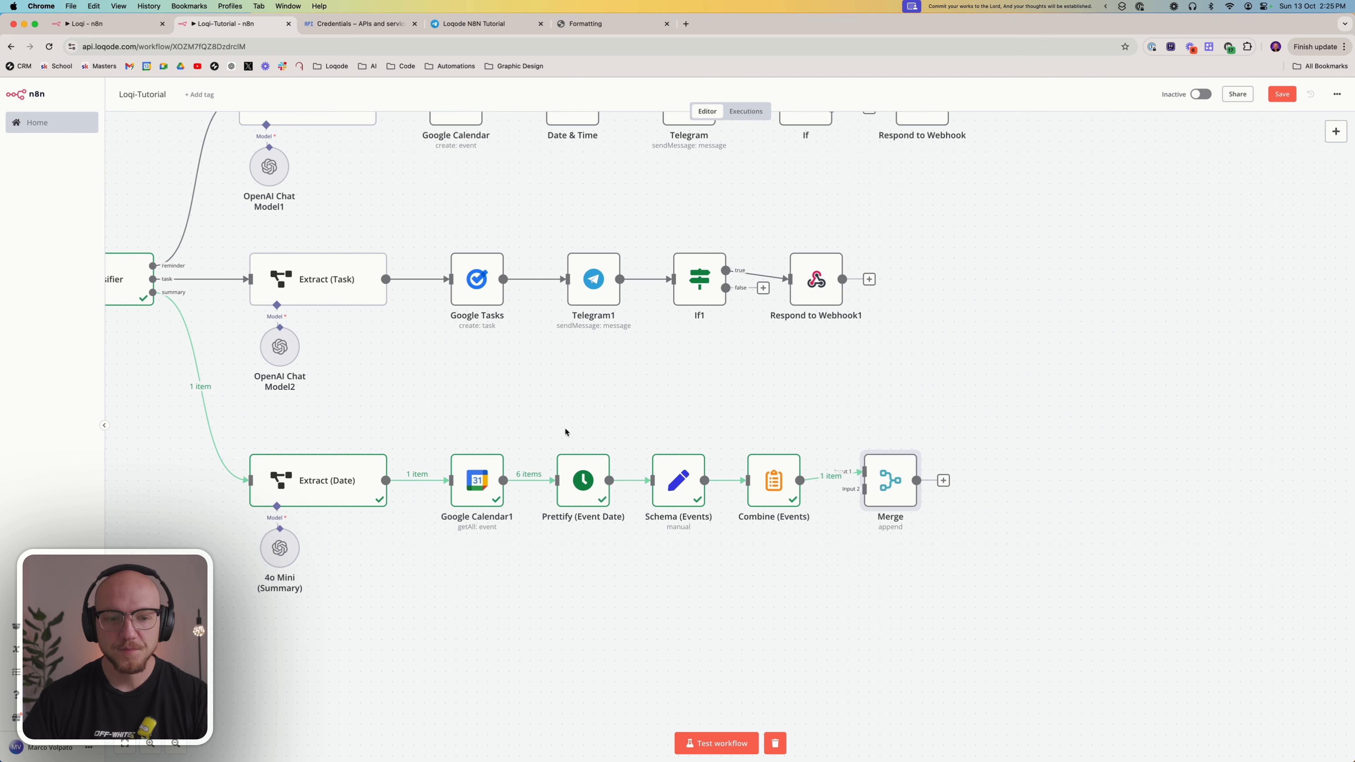
right_click(483, 621)
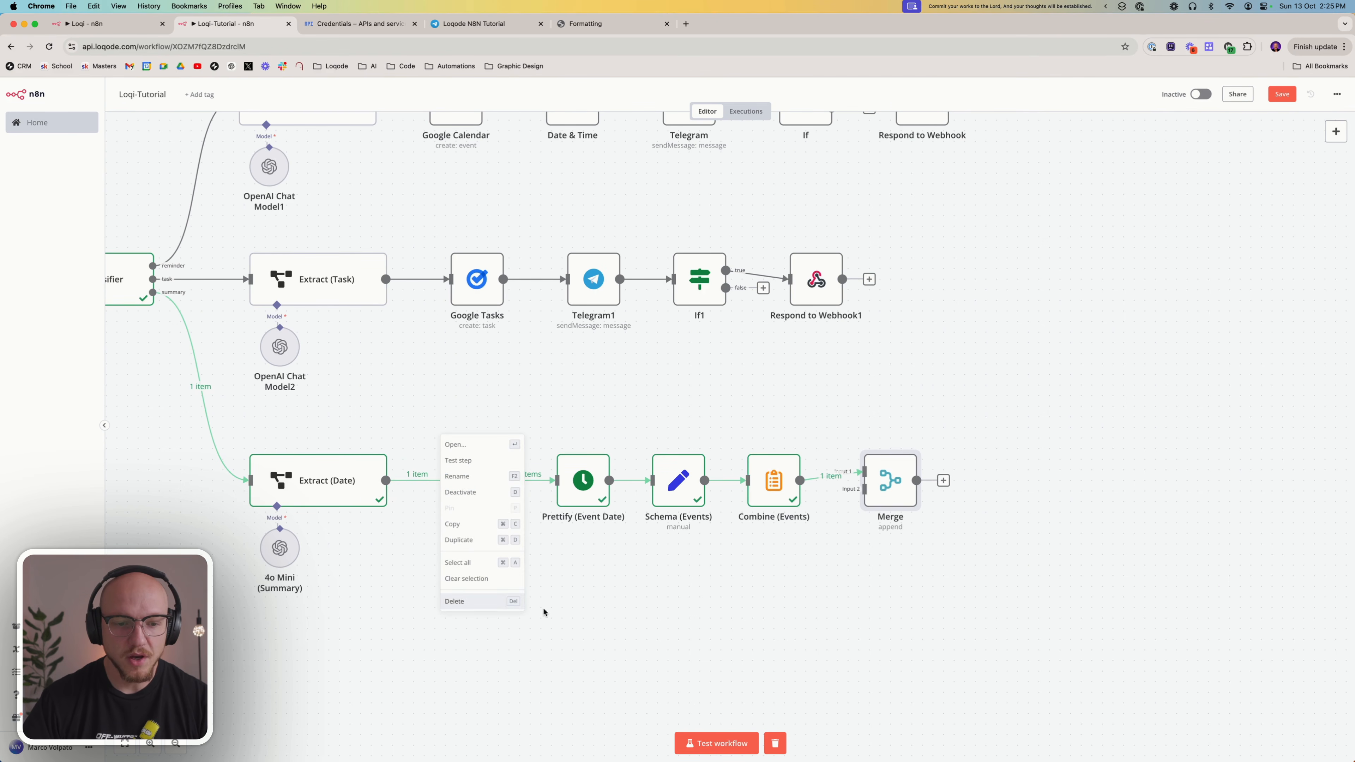
click(533, 649)
click(1334, 133)
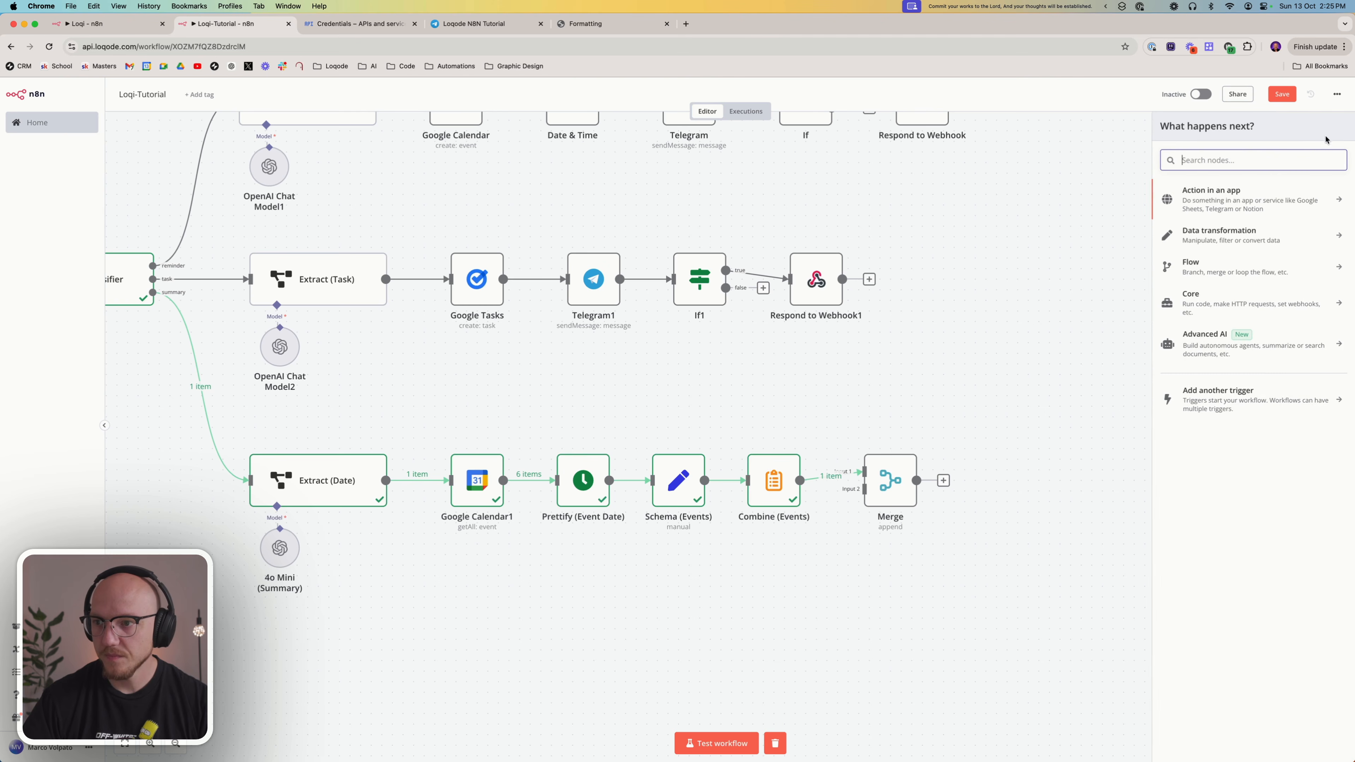
text(tasks)
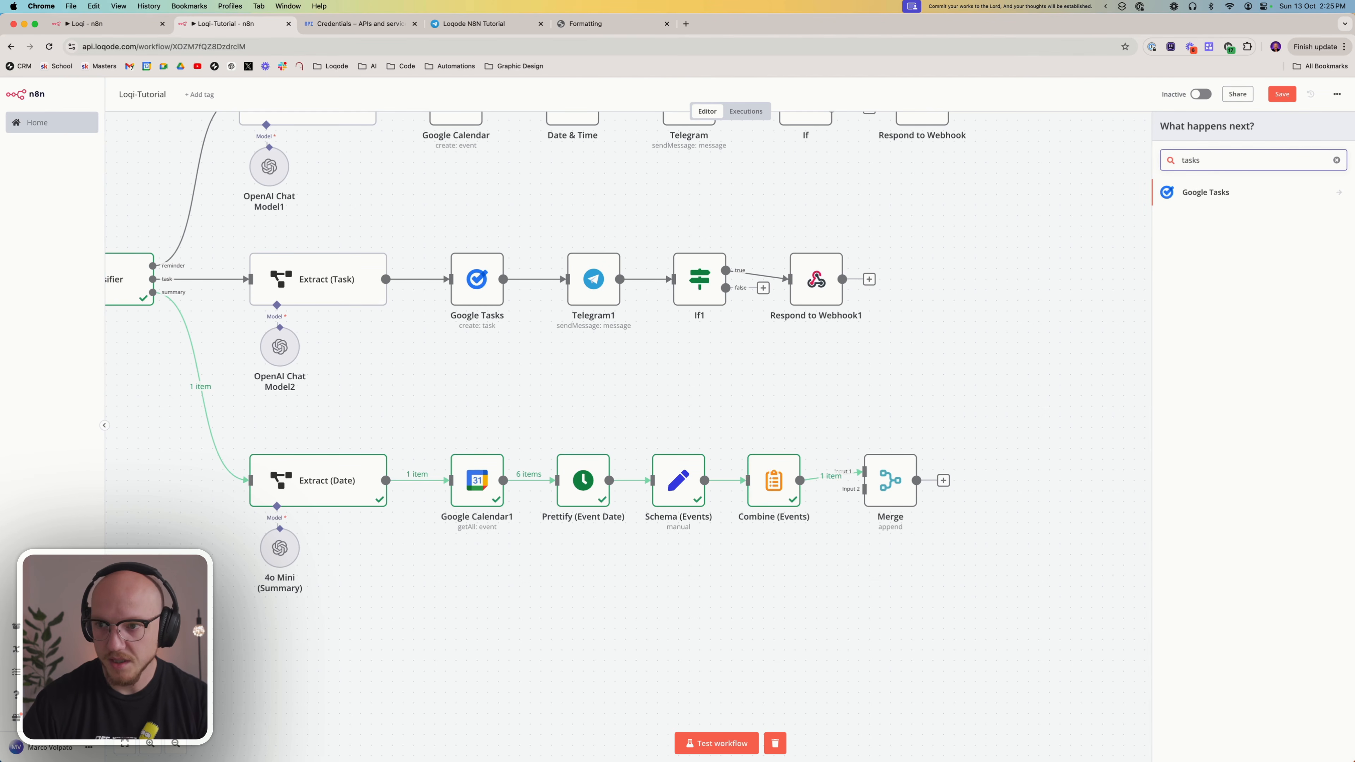
click(1218, 193)
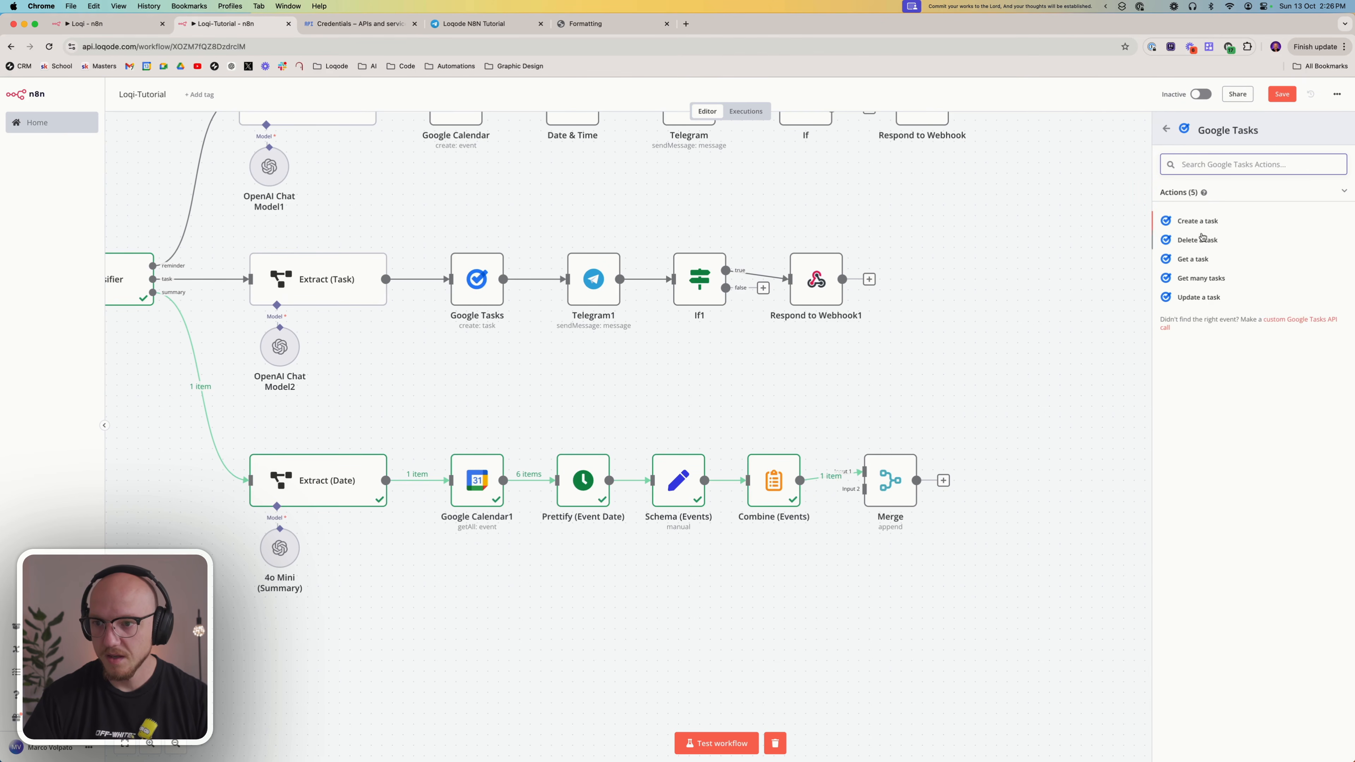
click(1198, 282)
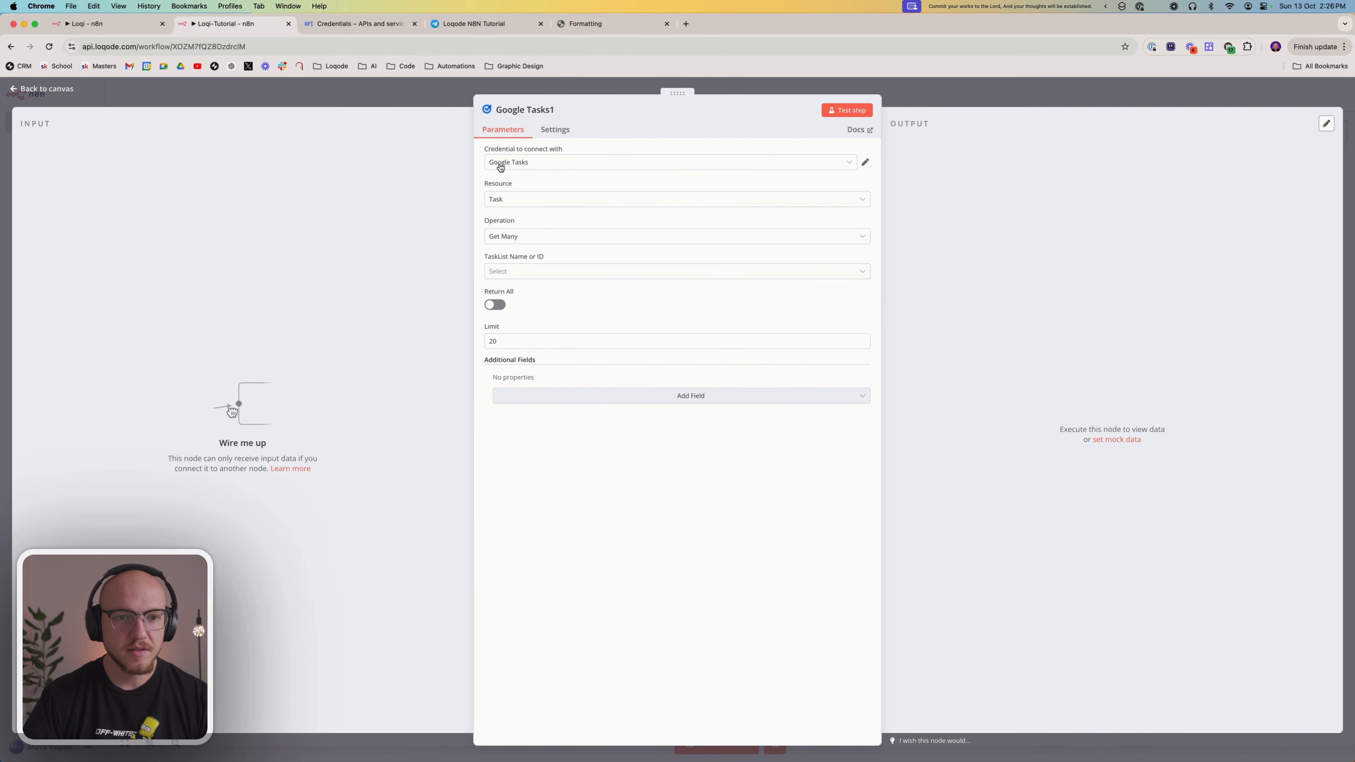
Set the node's task list to AI (Tasks) with Show Completed and Show Deleted off, and connect it after Extract (Date), below Google Calendar1
click(511, 272)
click(535, 316)
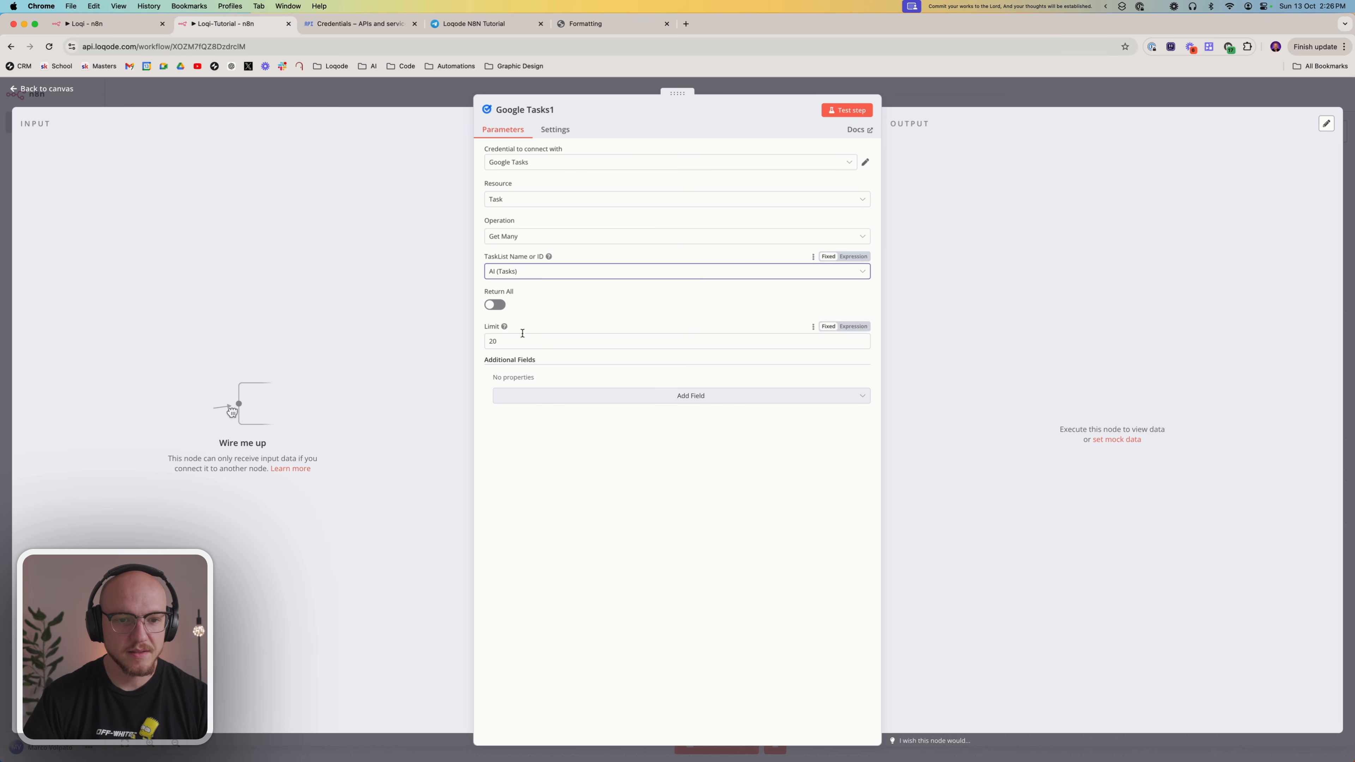
click(528, 401)
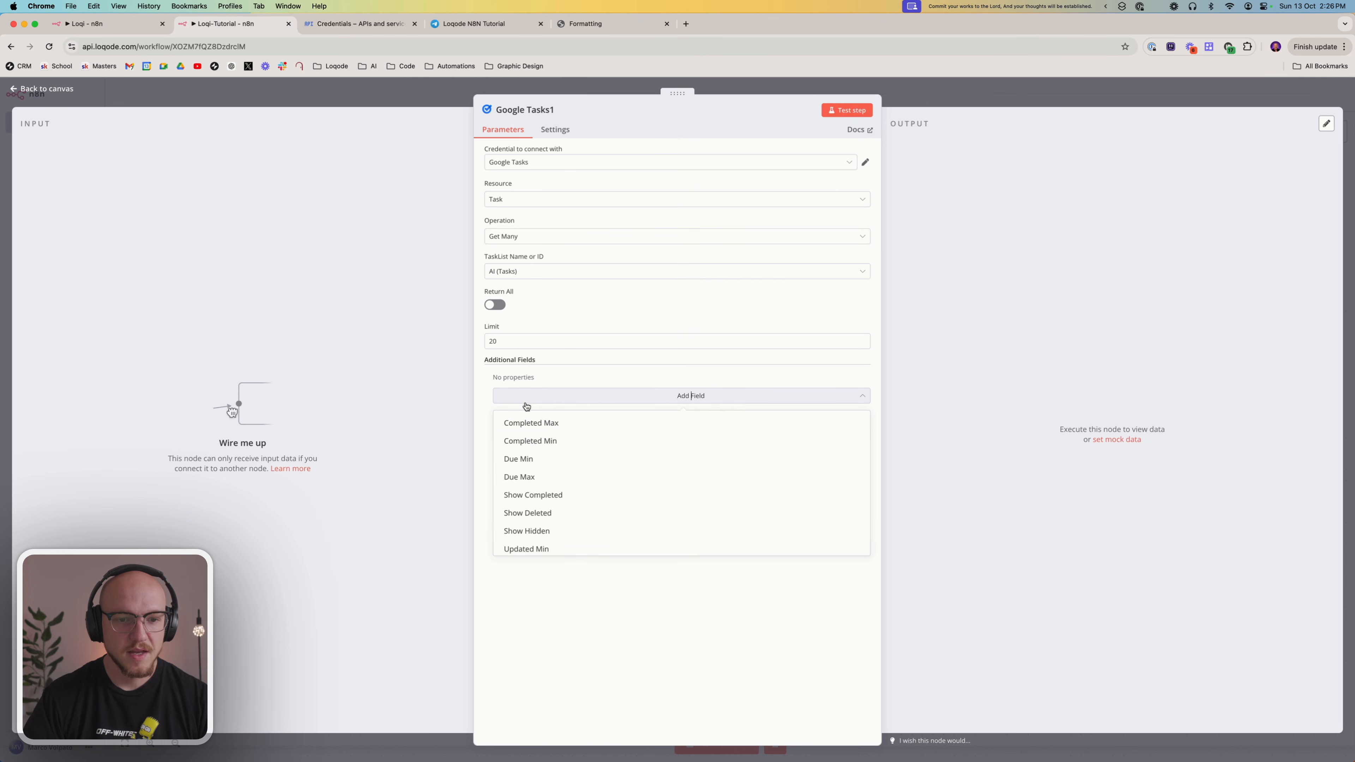
click(541, 495)
click(512, 392)
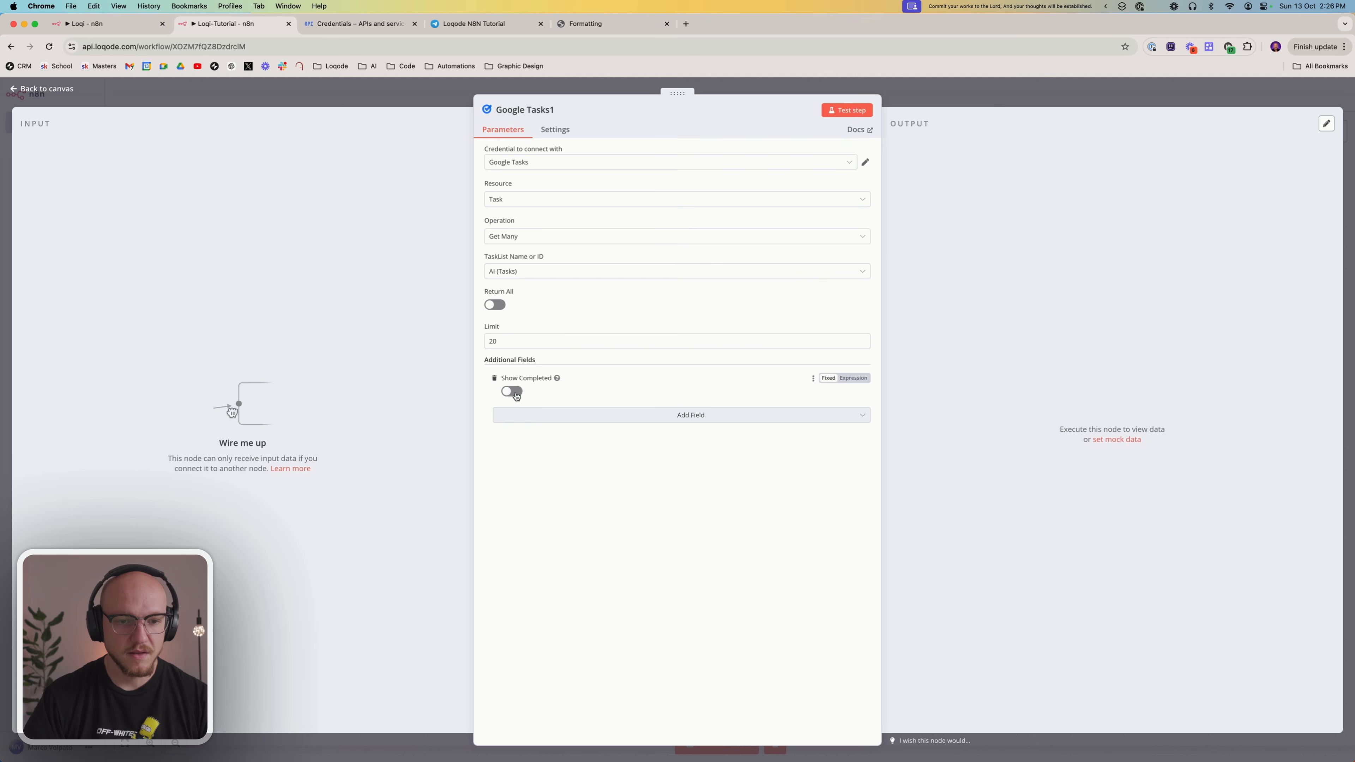
click(541, 420)
click(543, 511)
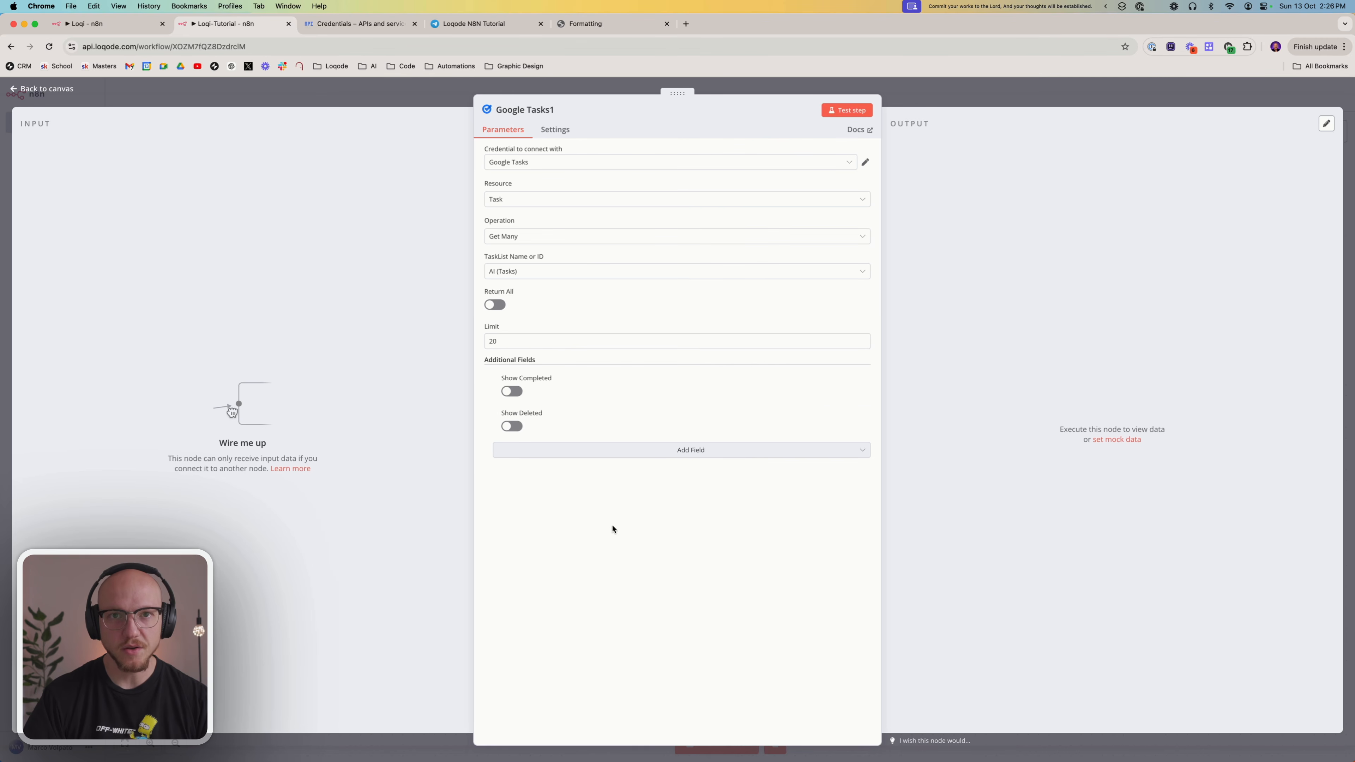
key(Escape)
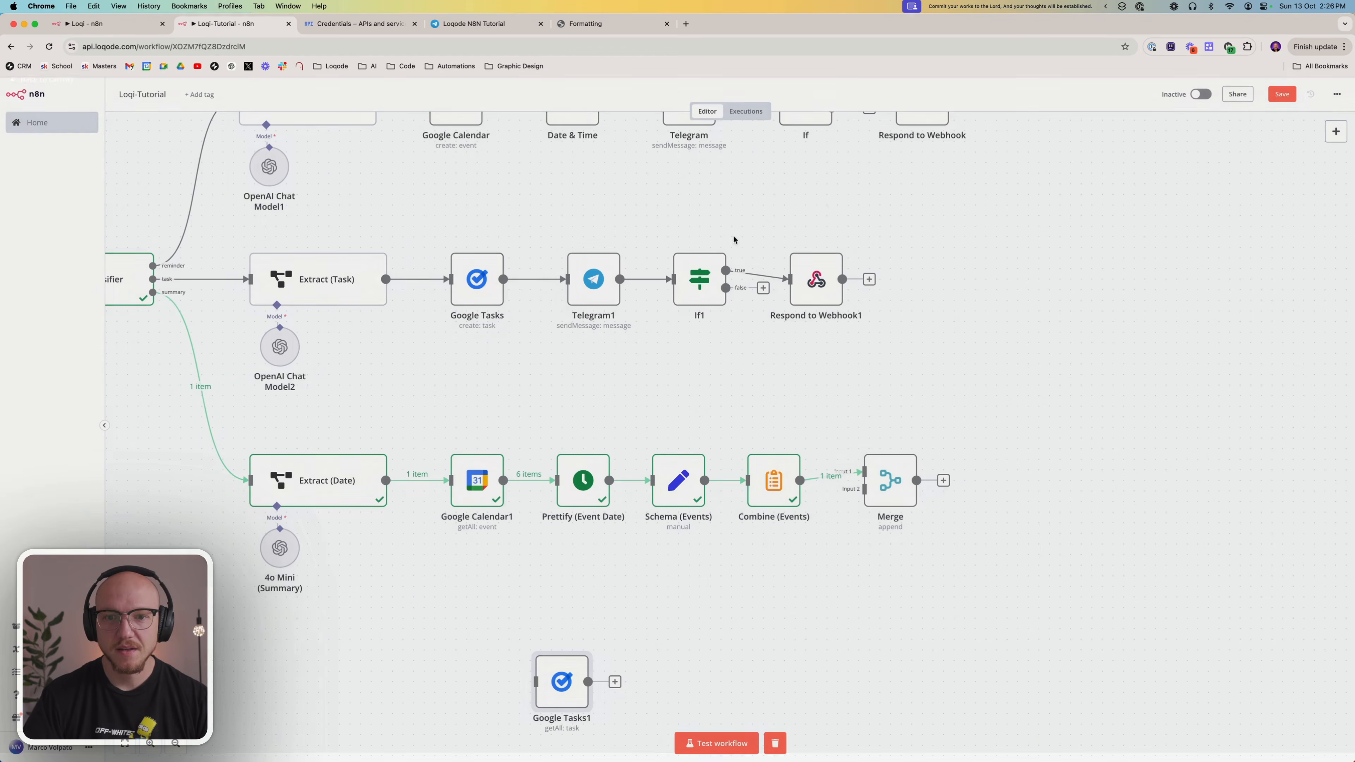
drag(386, 481, 468, 596)
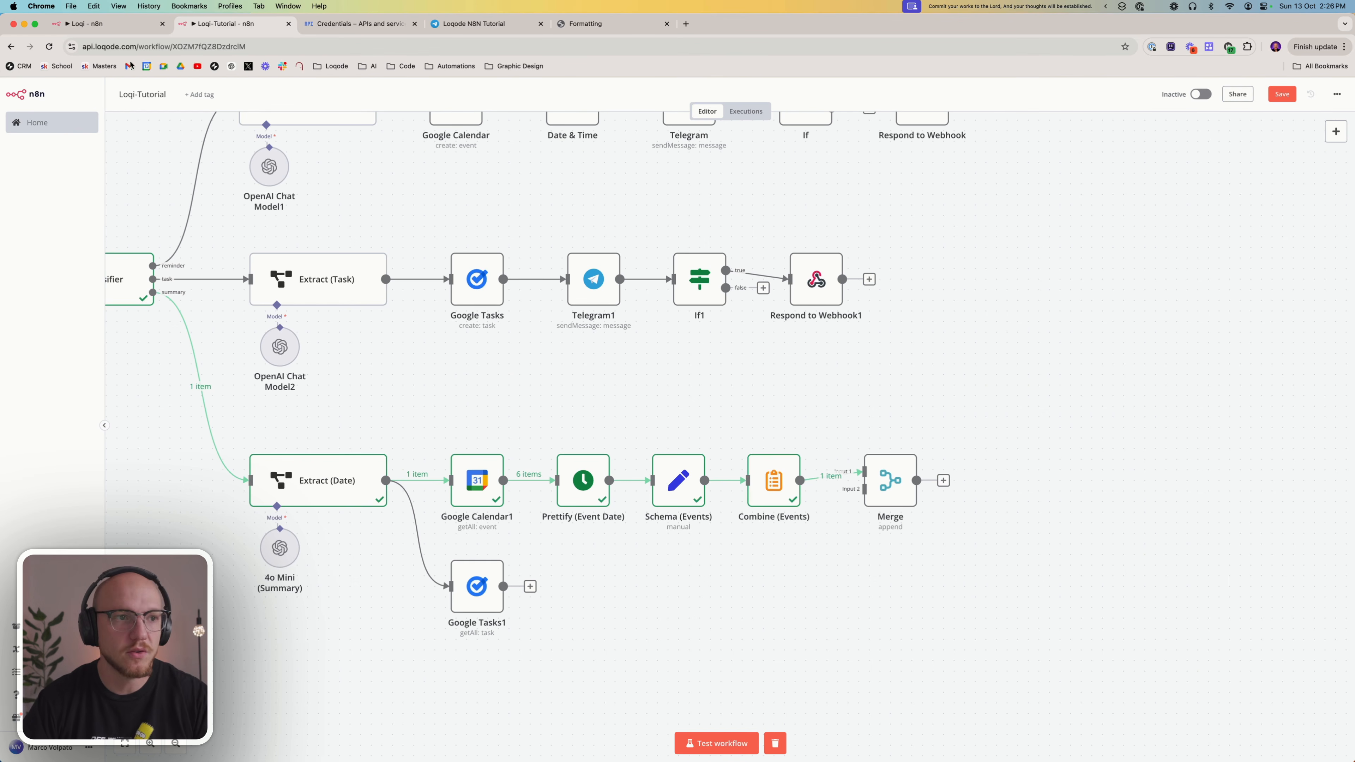
Copy the Schema (Tasks) and Combine (Tasks) nodes from the Loqi workflow into Loqi-Tutorial and connect them after Google Tasks1
click(145, 23)
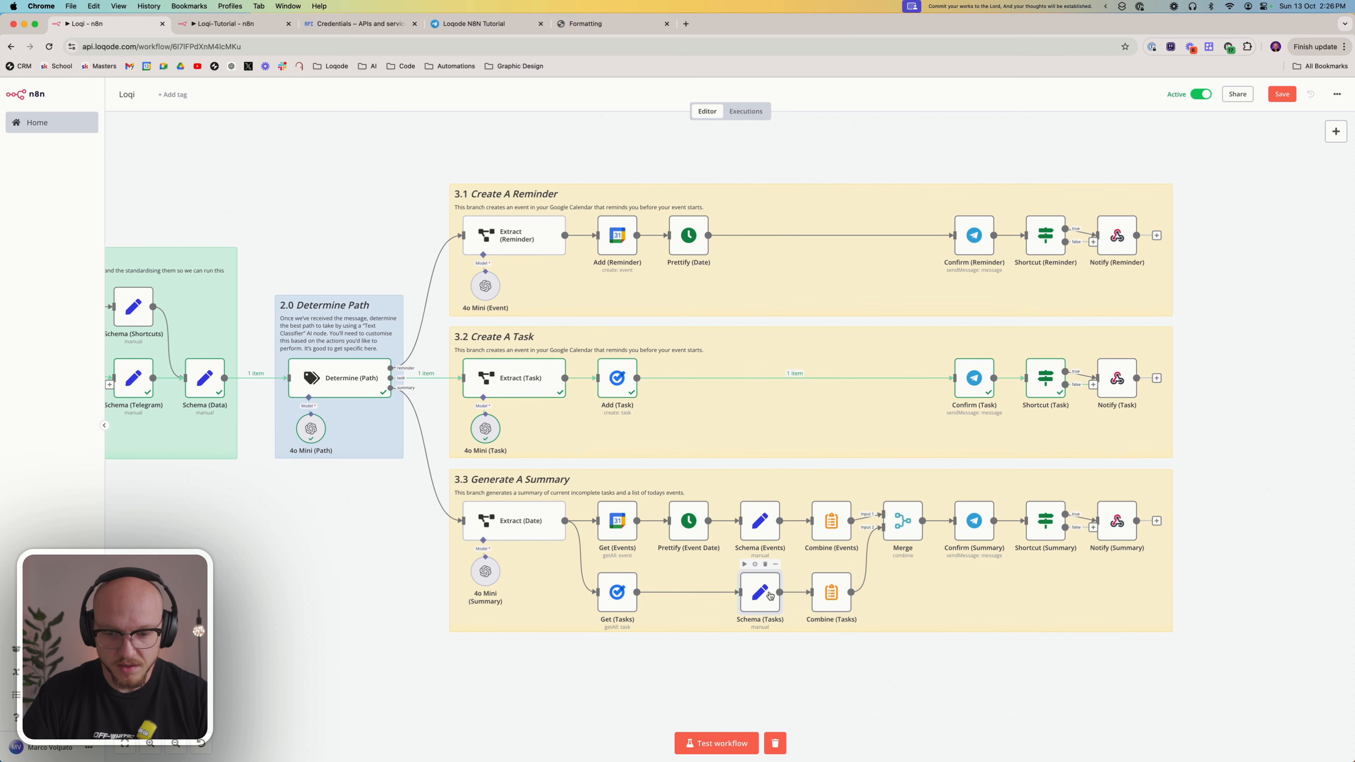
drag(875, 662, 726, 567)
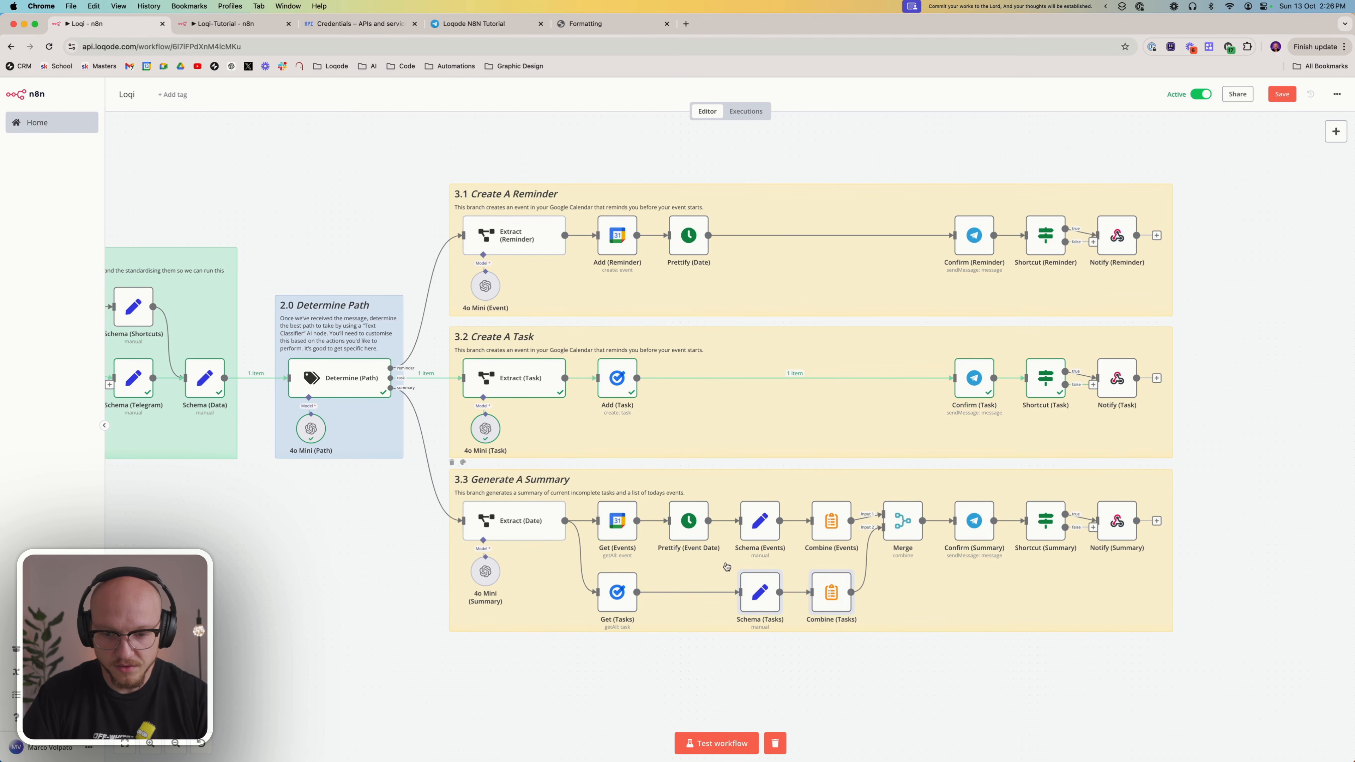
key(super+c)
click(235, 24)
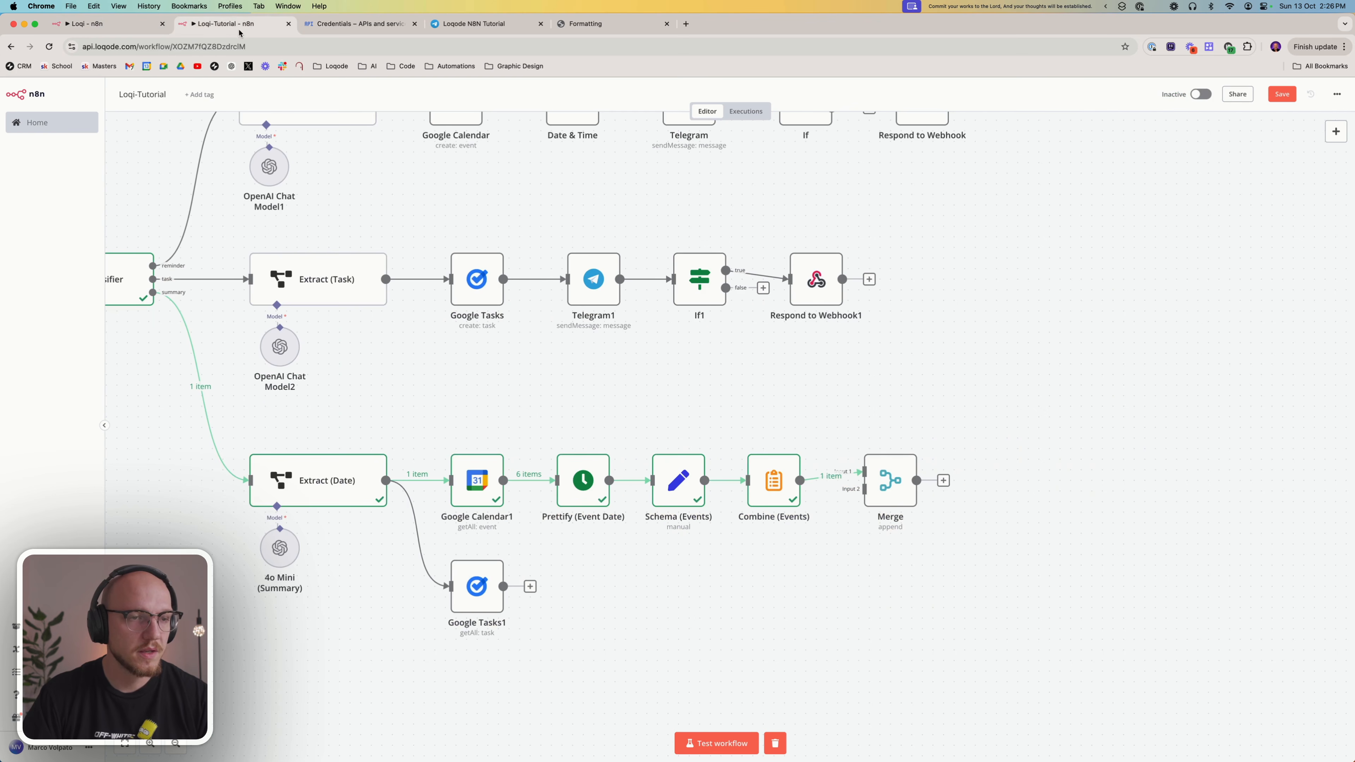
key(super+v)
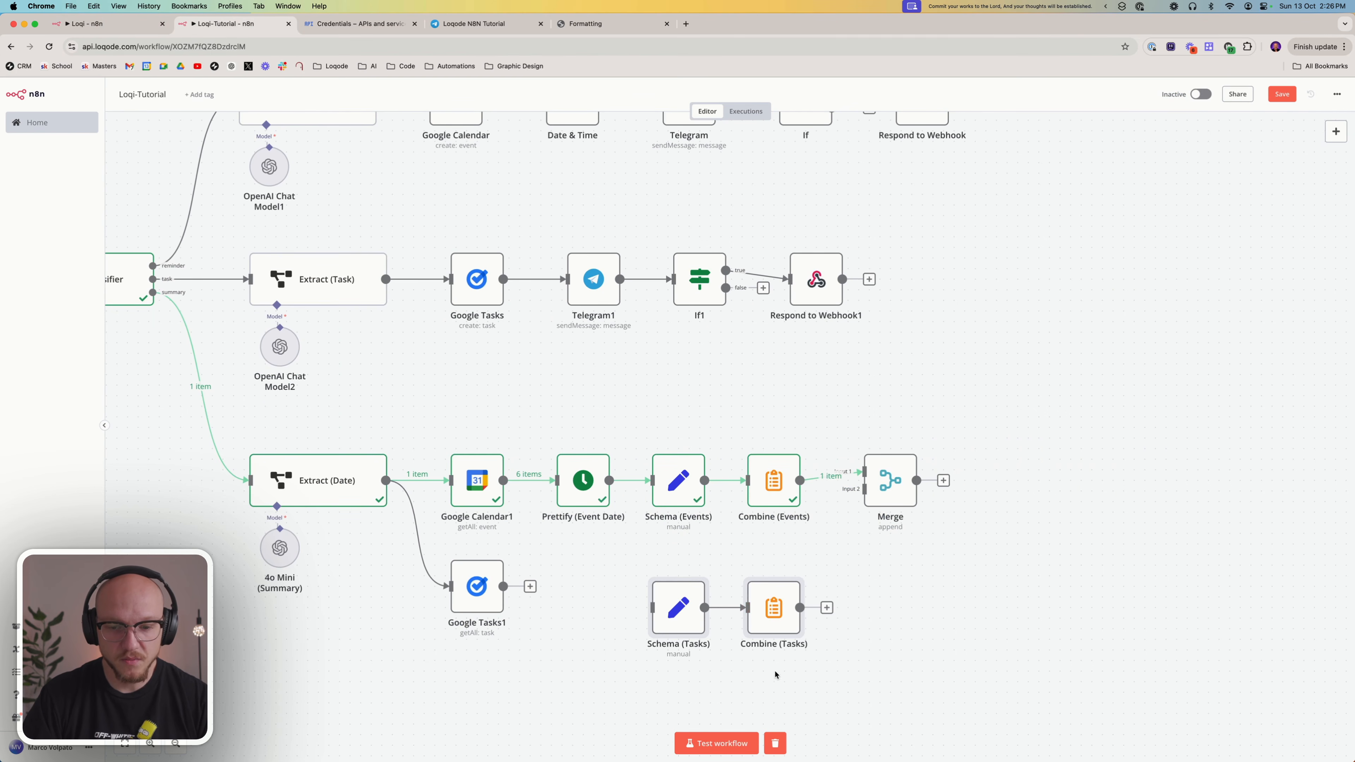
drag(771, 617, 771, 596)
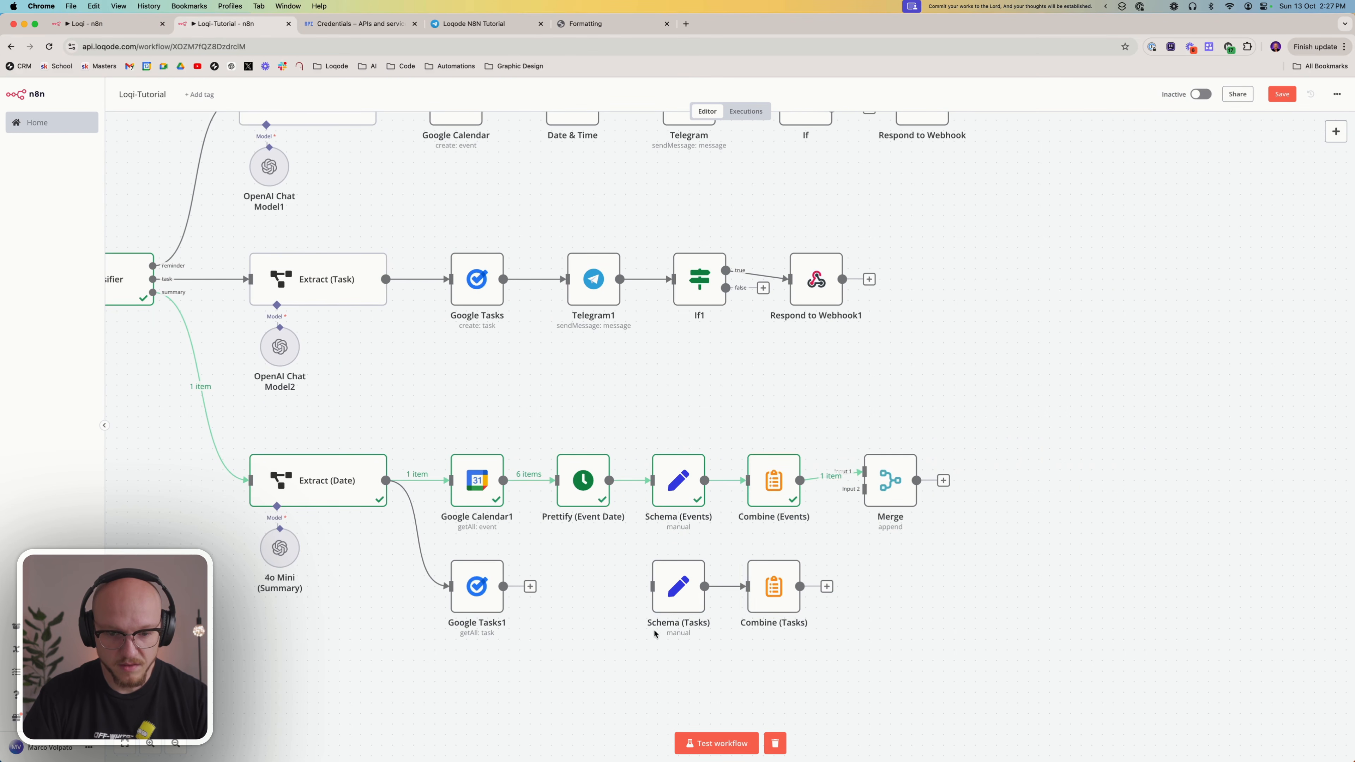
drag(530, 586, 652, 587)
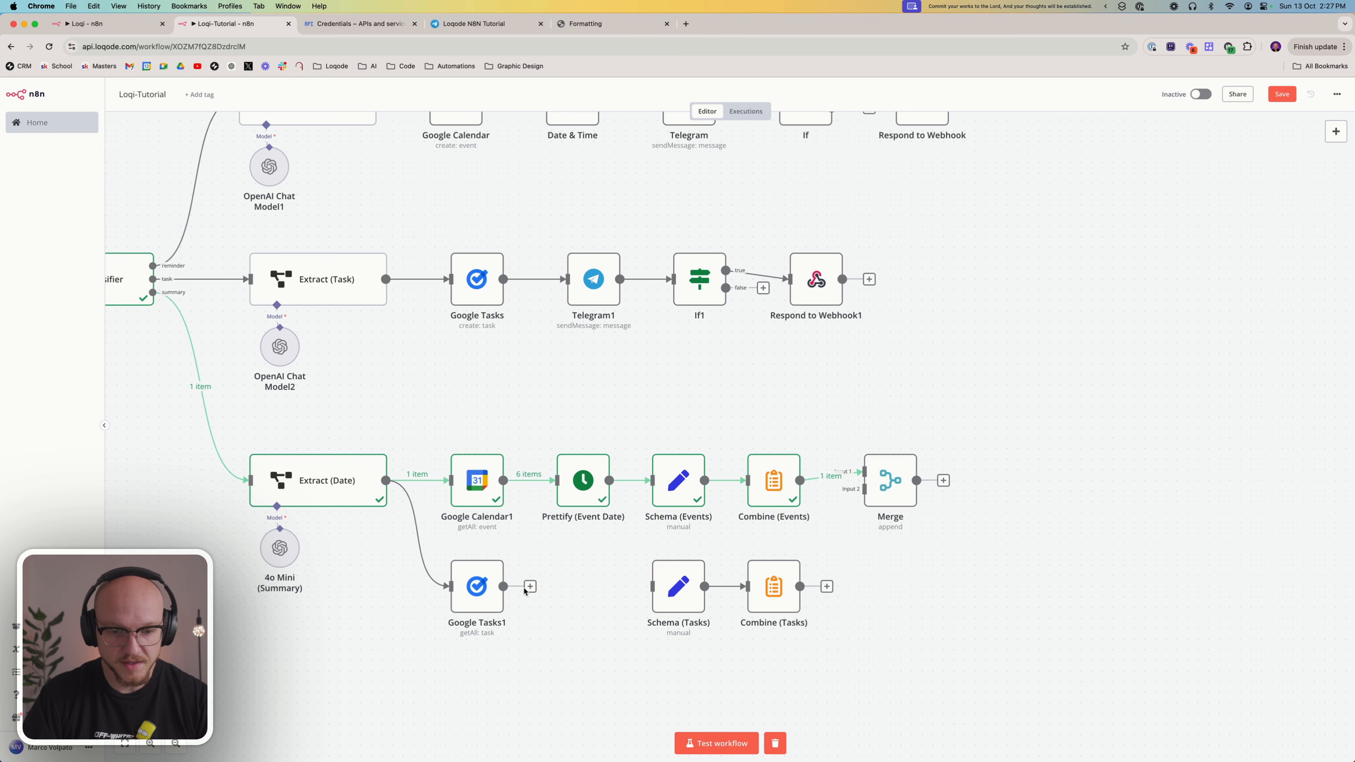
Review the taskItem field and its expression in the Schema (Tasks) node
double_click(667, 588)
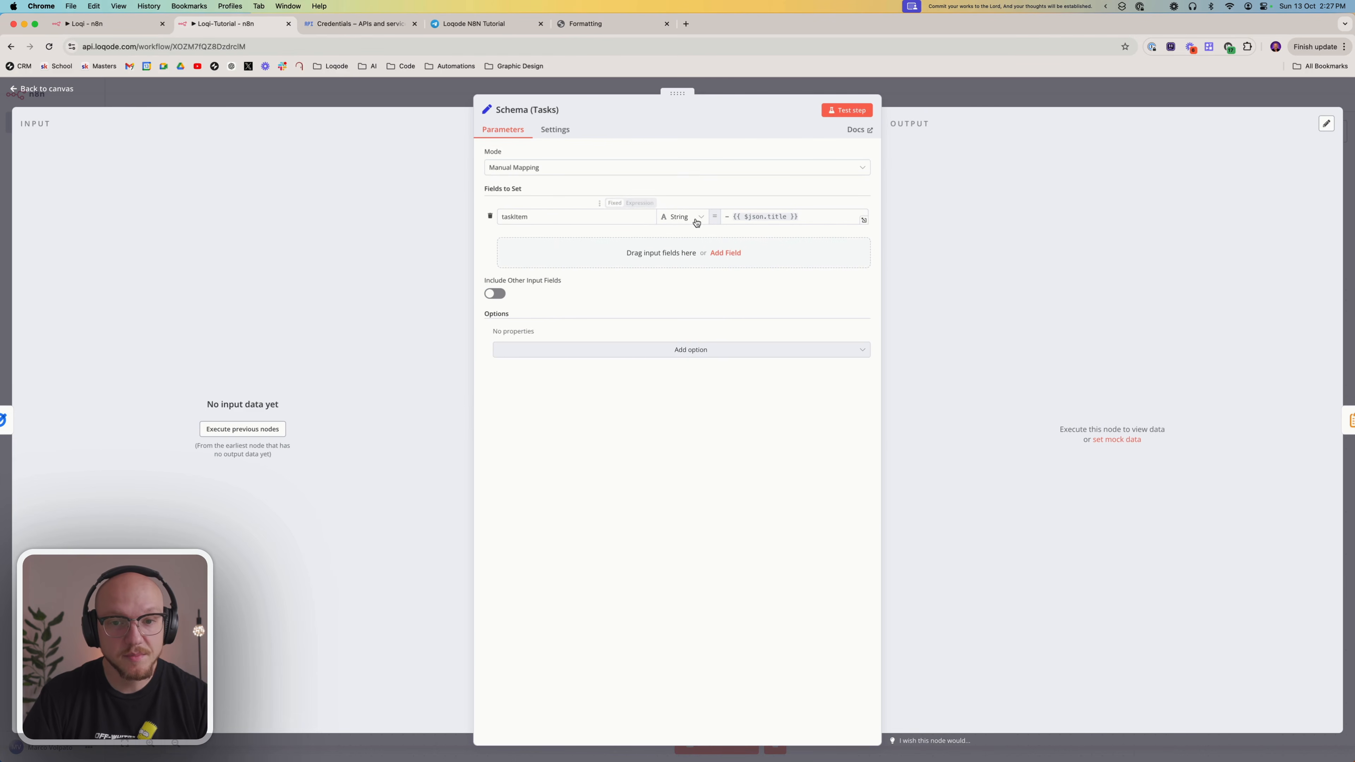
click(725, 218)
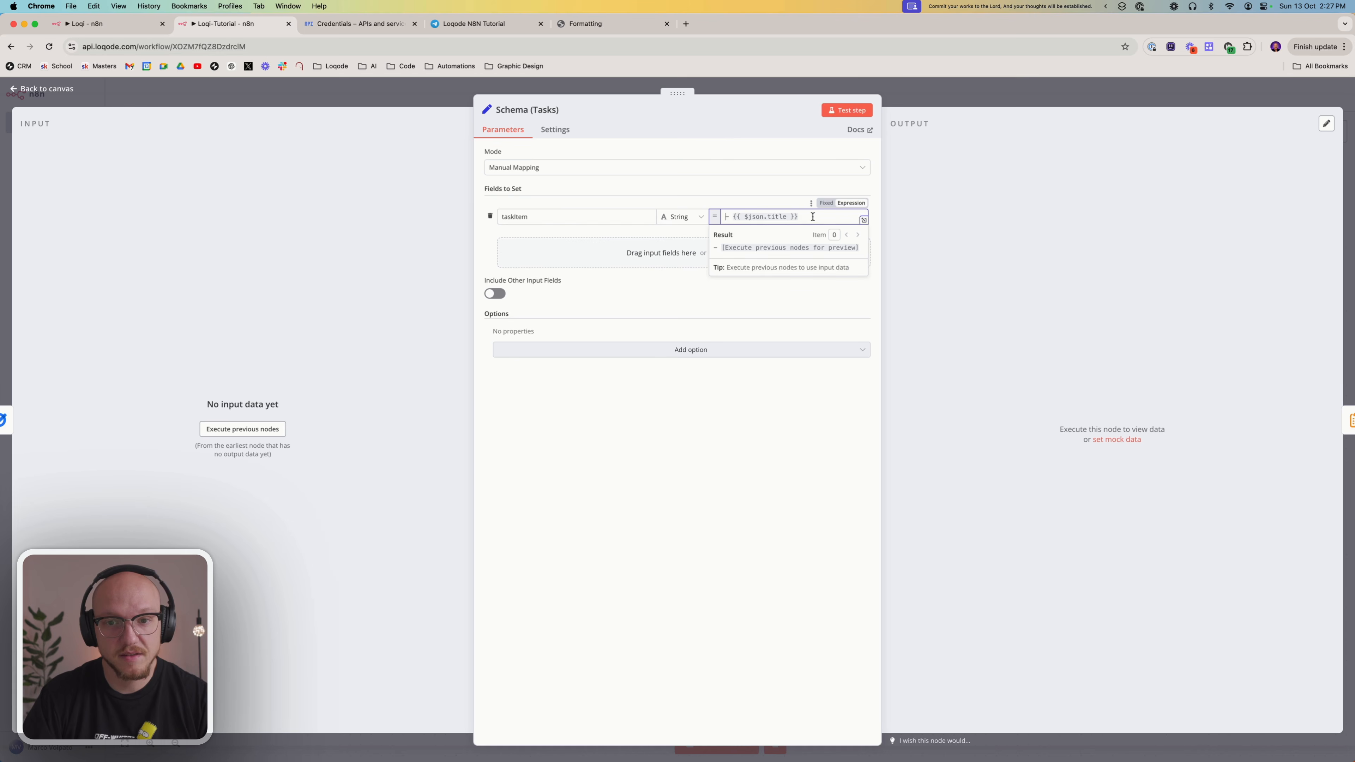
click(719, 503)
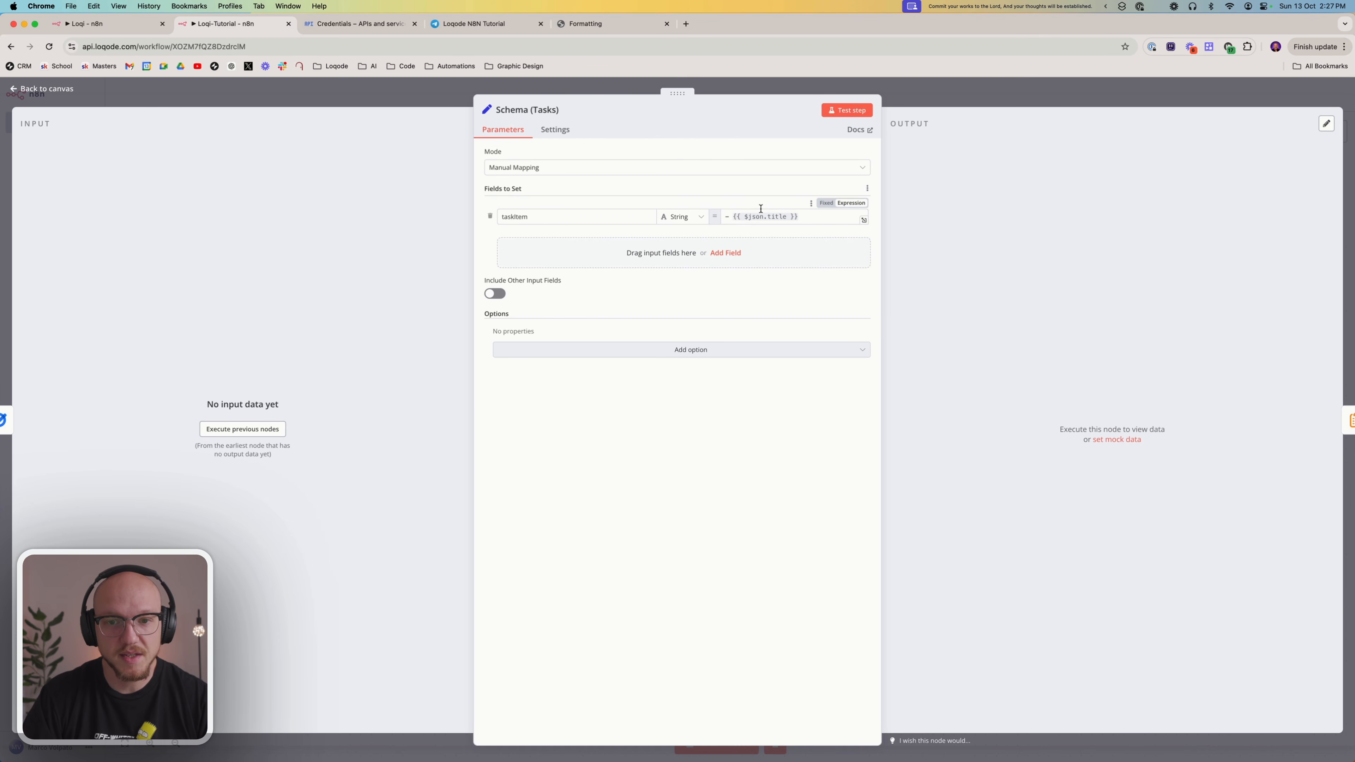
key(Escape)
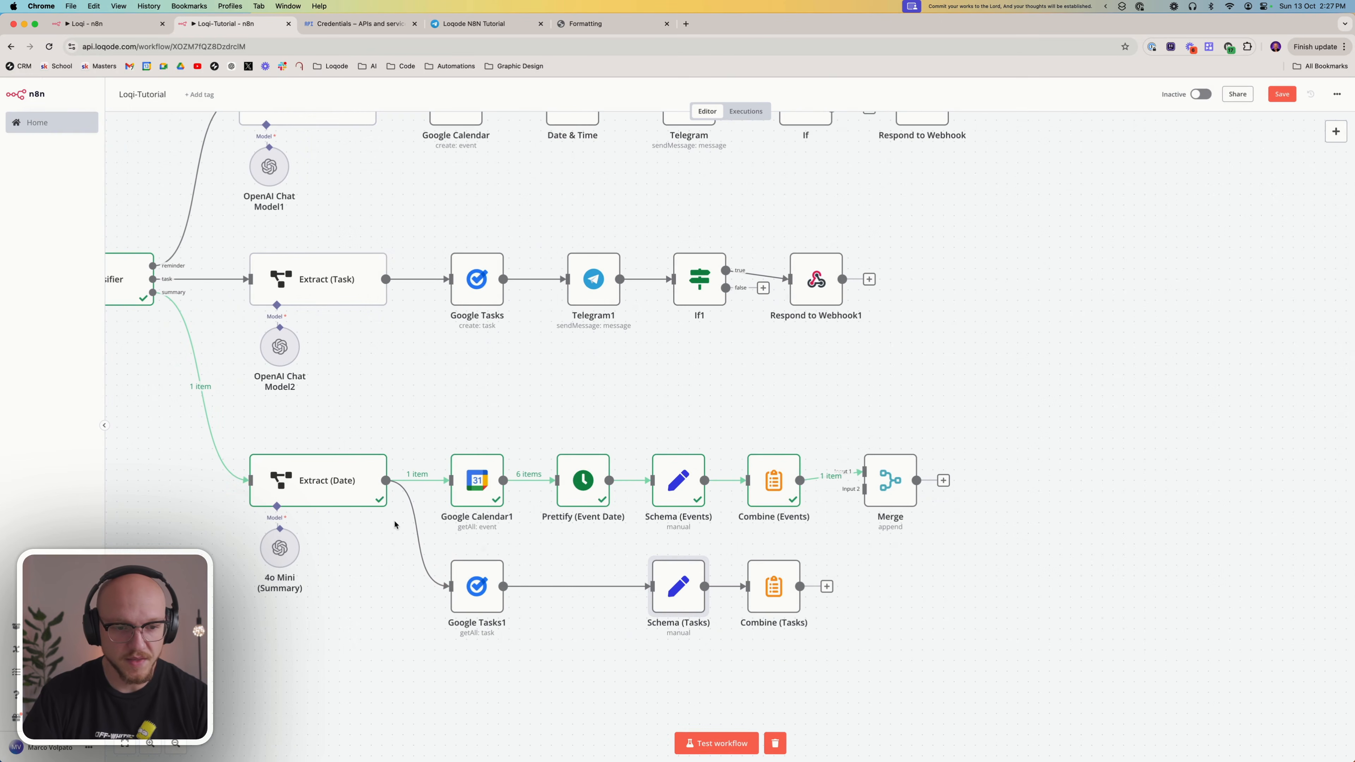
Run a test of the Google Tasks1 node and try to test the Schema (Tasks) node from the canvas
right_click(468, 583)
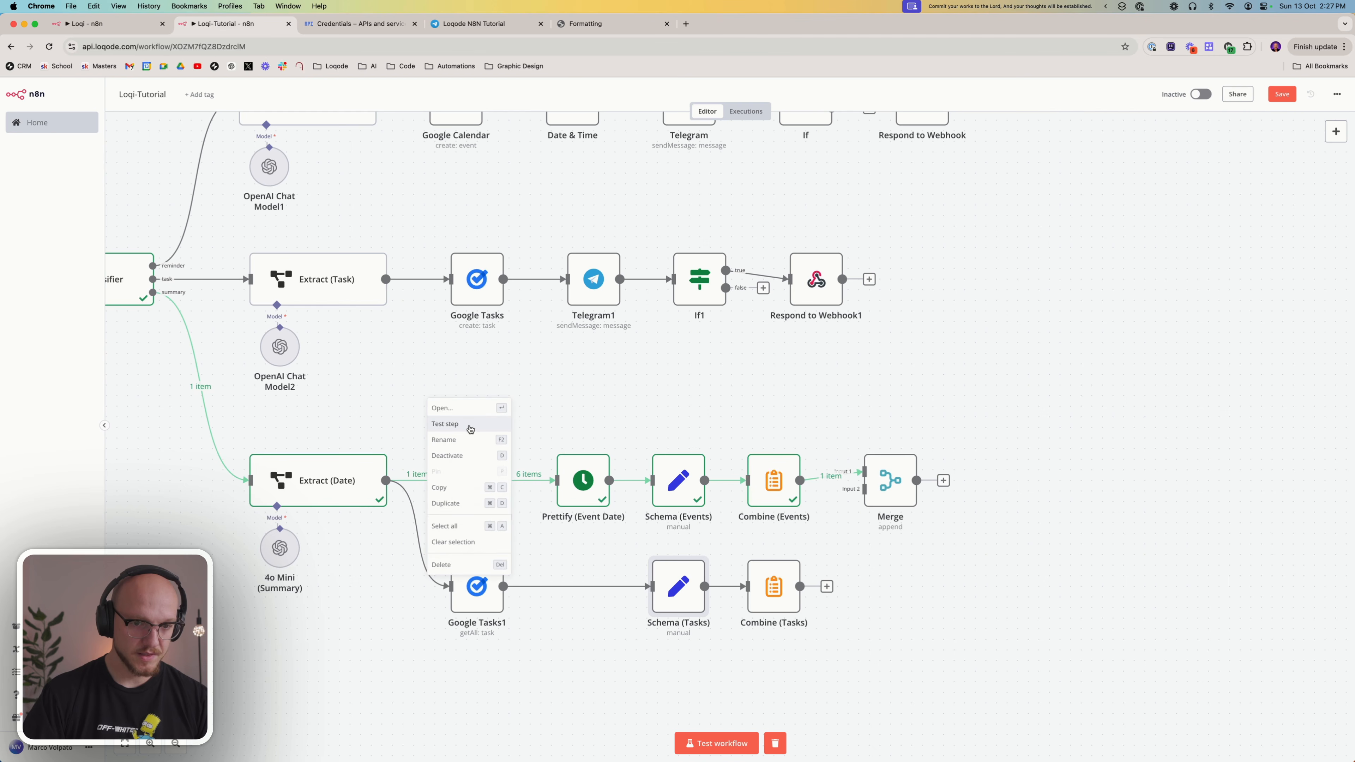
click(470, 425)
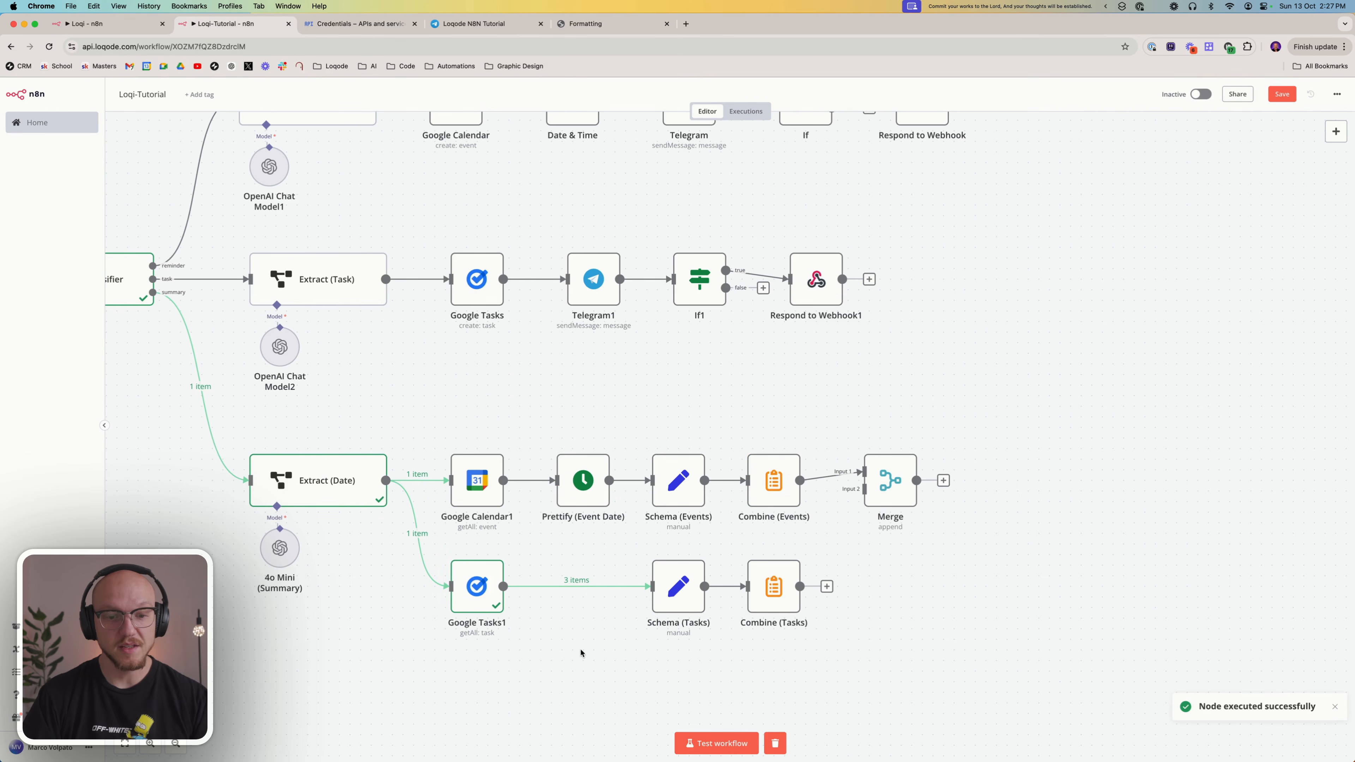
right_click(676, 587)
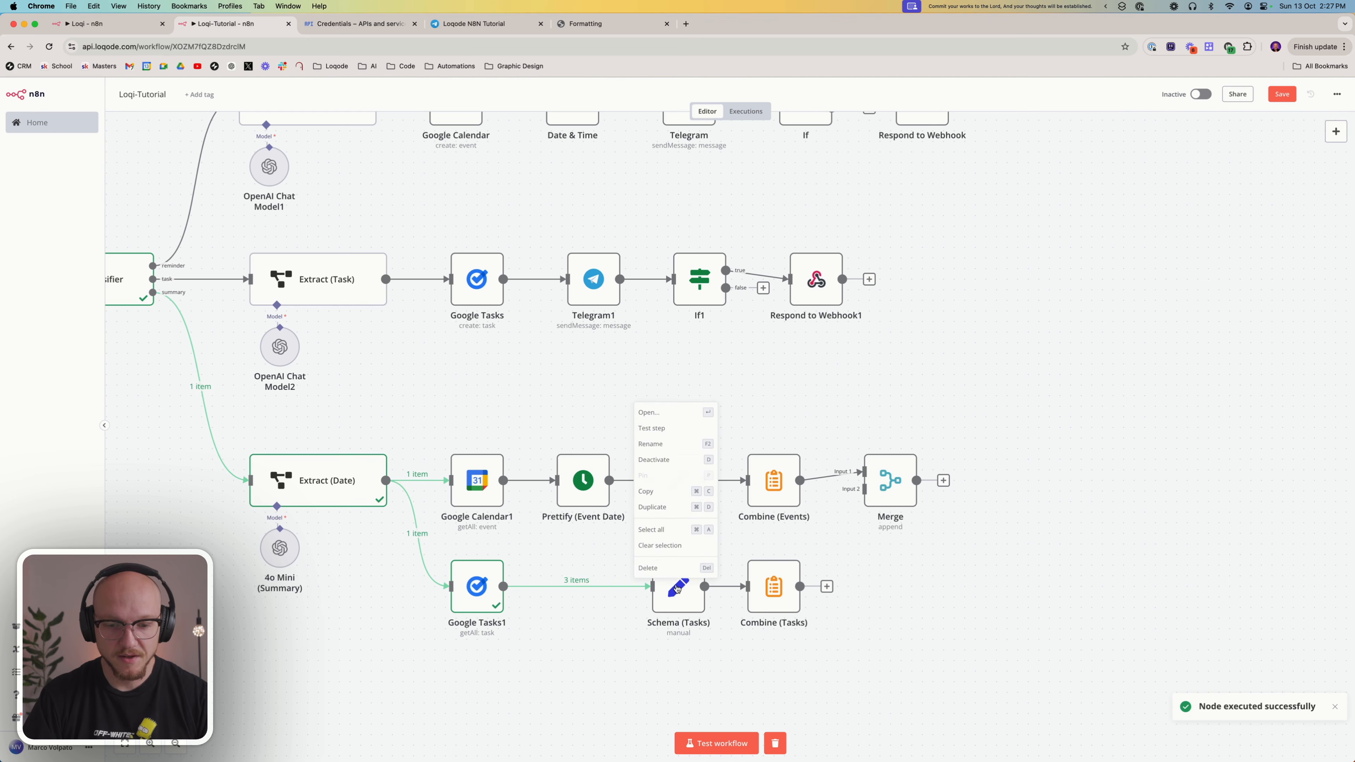
click(656, 427)
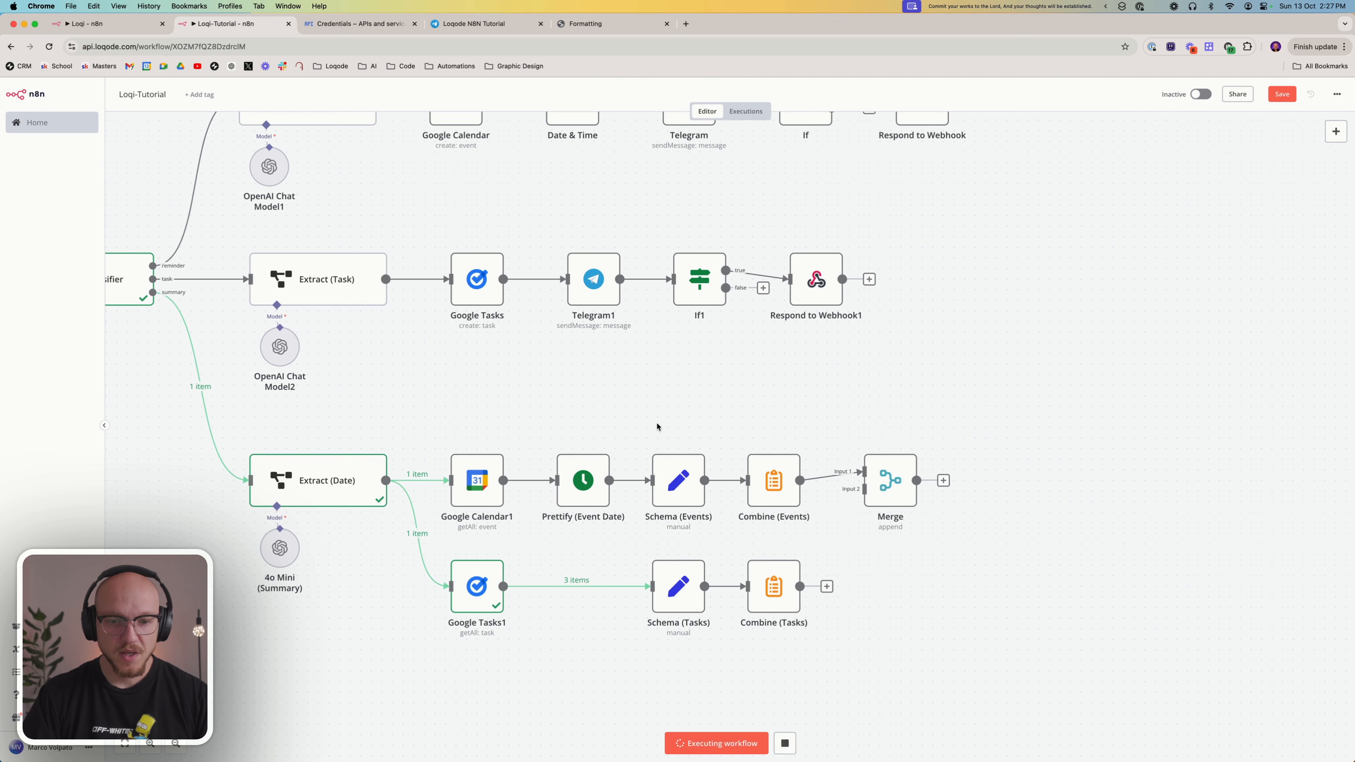
Open the Schema (Tasks) node, check the taskItem expression against the incoming task data and test the step
double_click(676, 587)
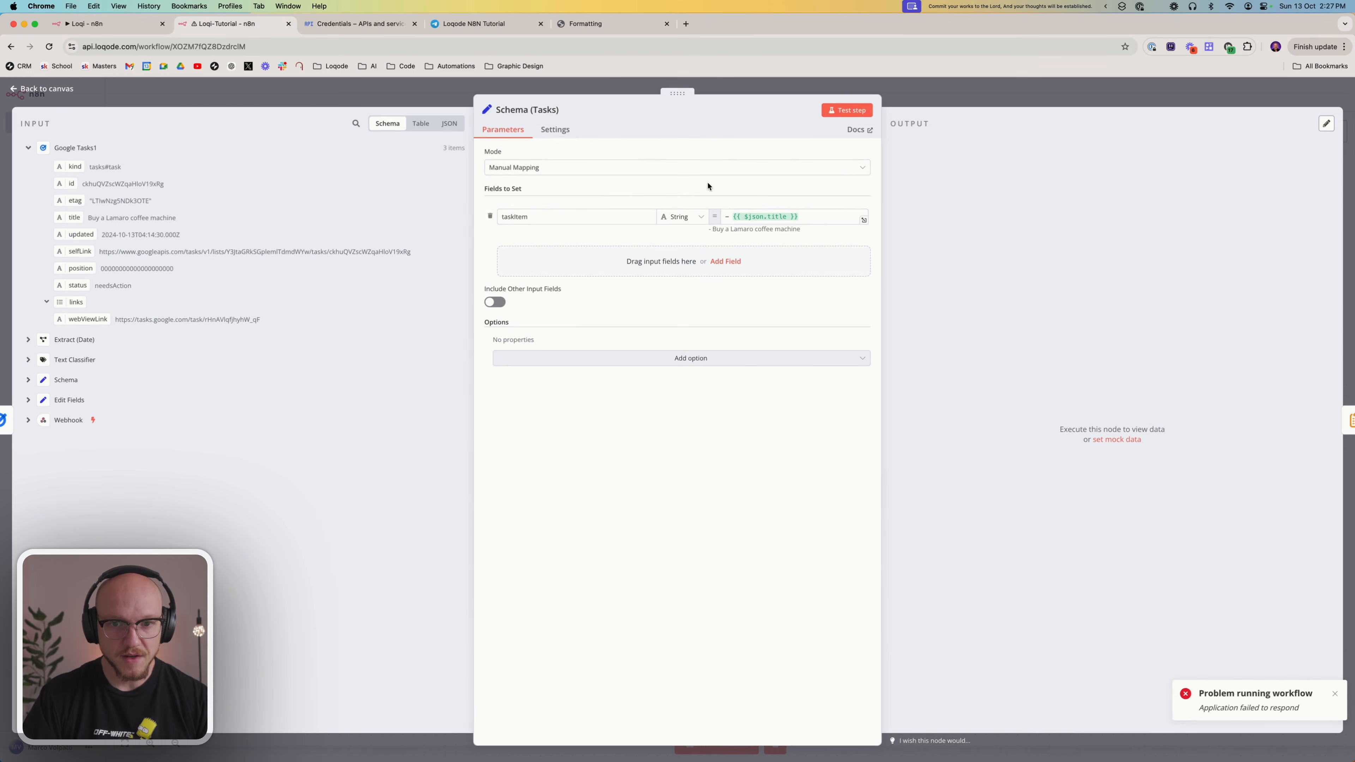
click(804, 216)
click(713, 490)
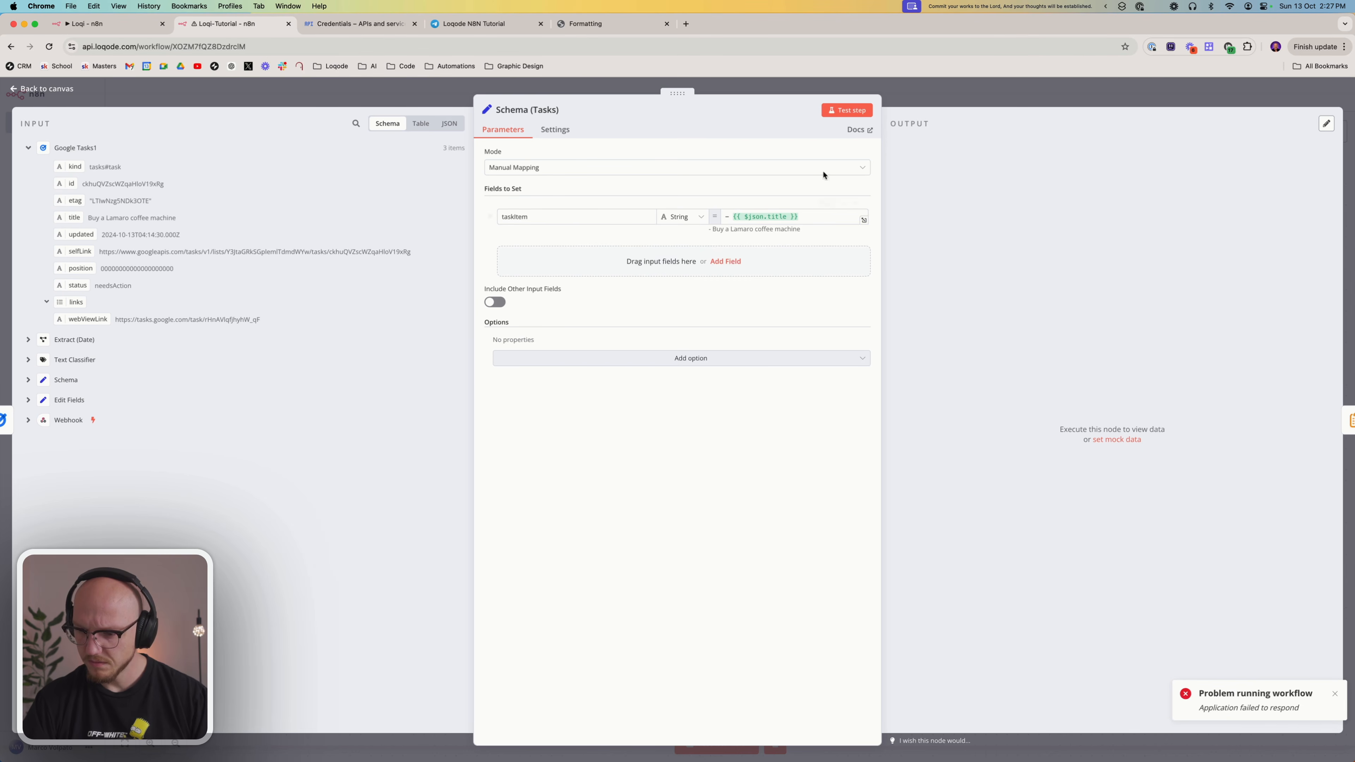
click(847, 110)
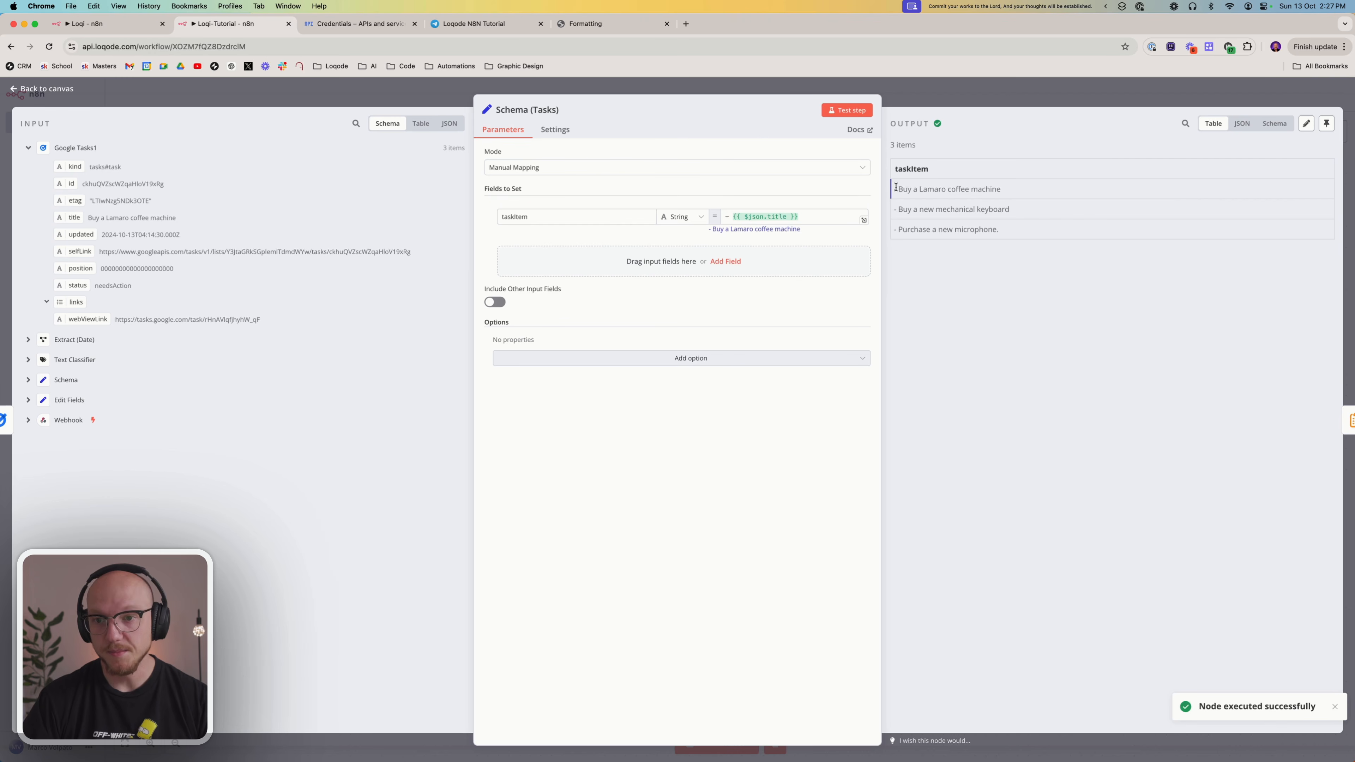
Examine the taskItem output of Schema (Tasks) and compare it with the field name, dash prefix and title expression
drag(895, 187, 1017, 234)
click(814, 296)
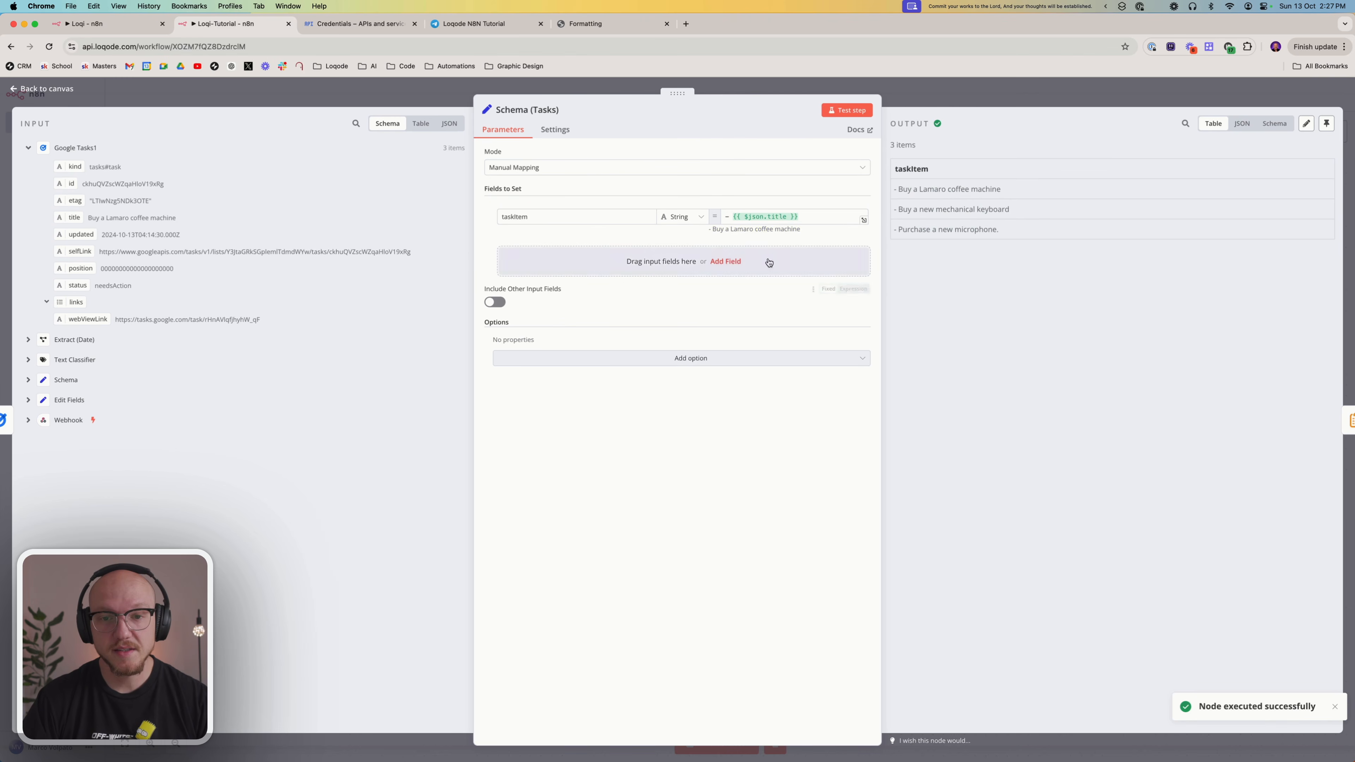
double_click(540, 219)
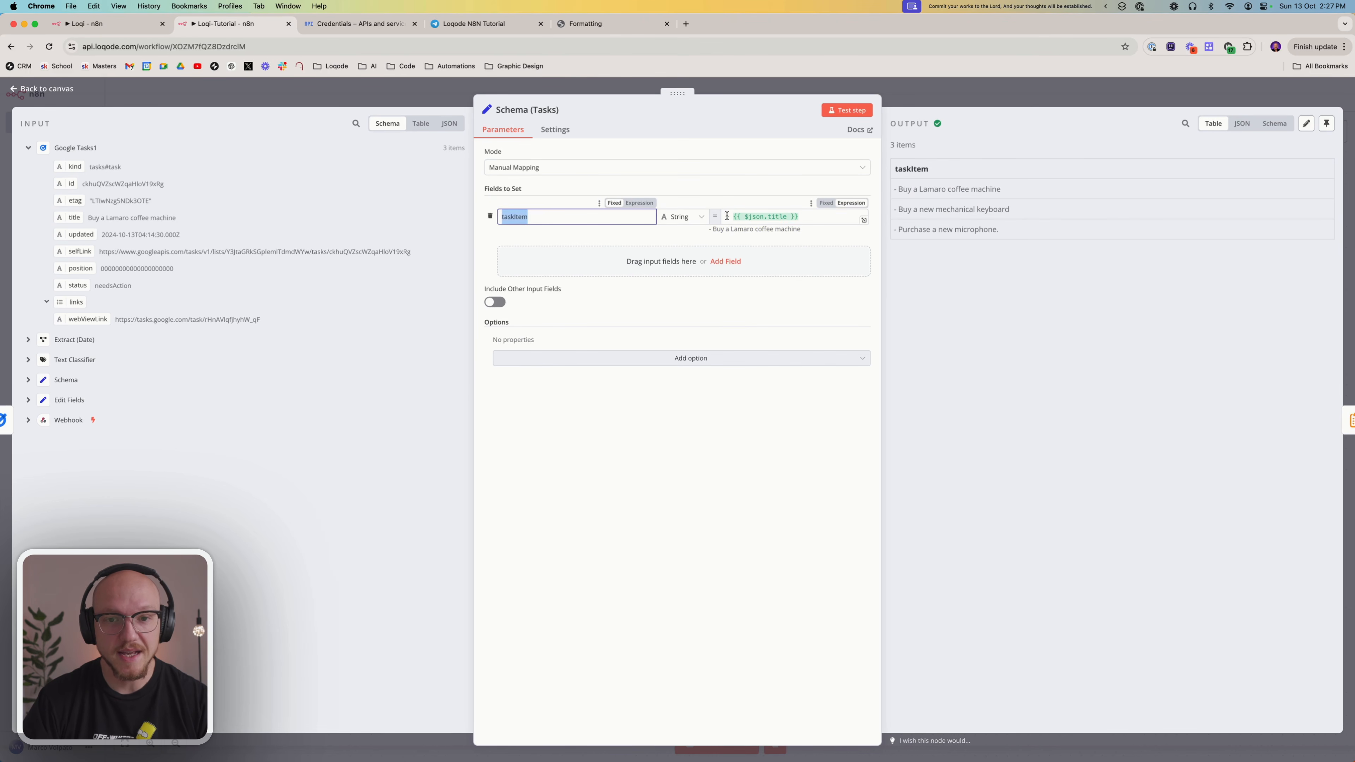
drag(726, 215, 730, 216)
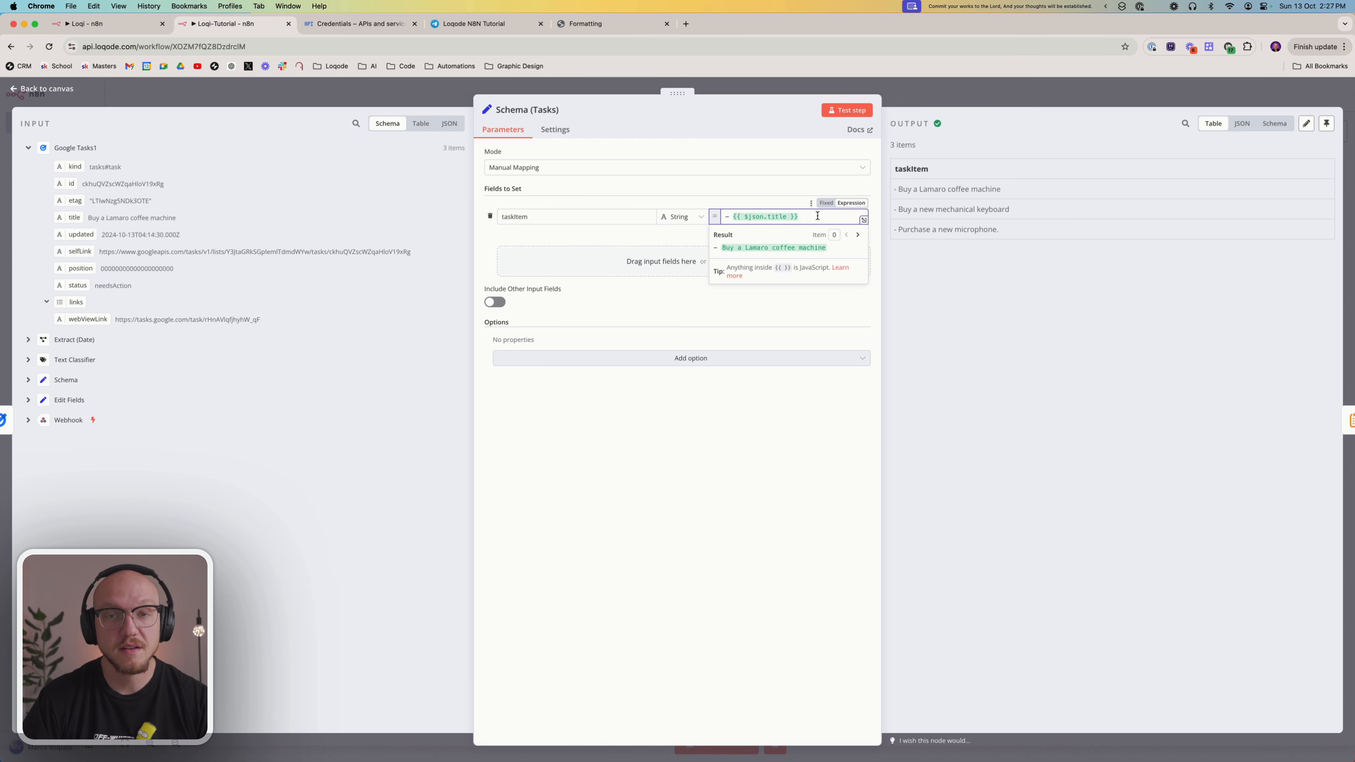
click(685, 577)
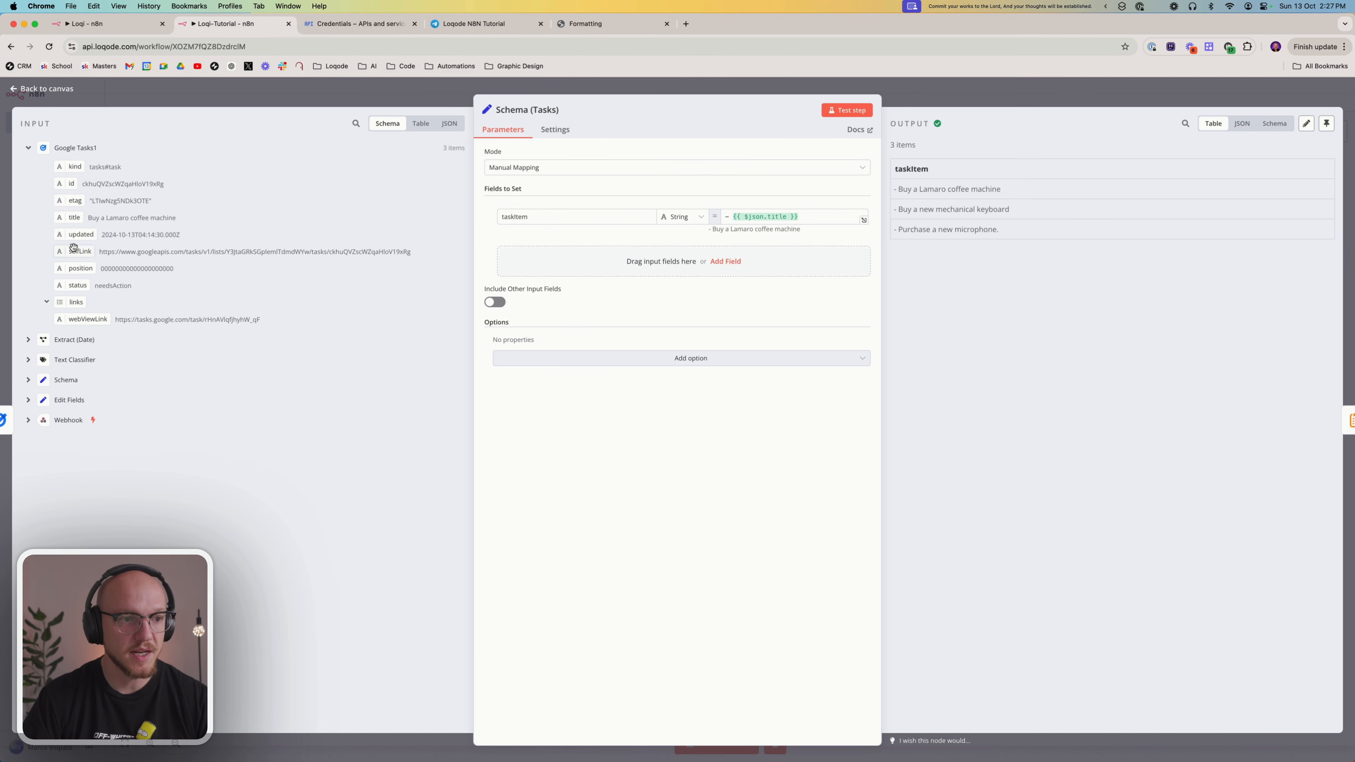
click(805, 218)
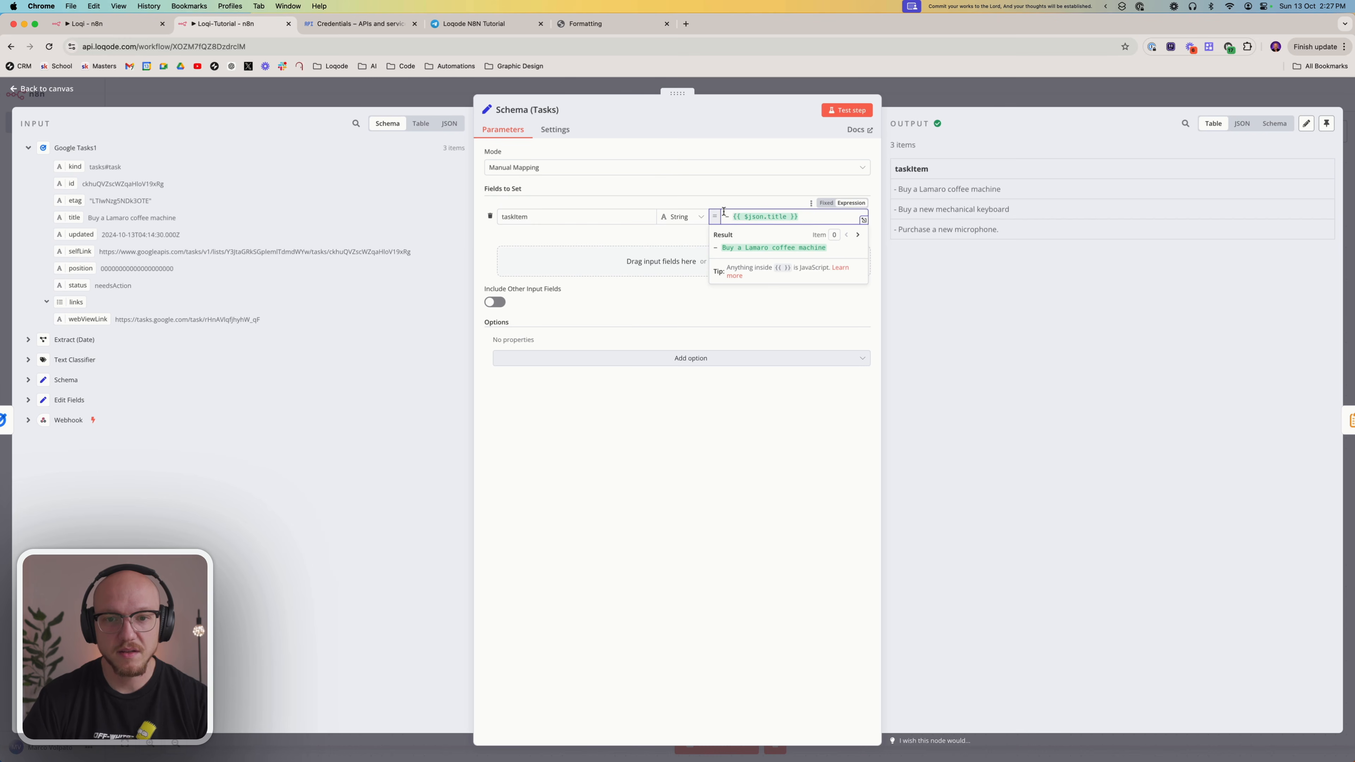
click(744, 478)
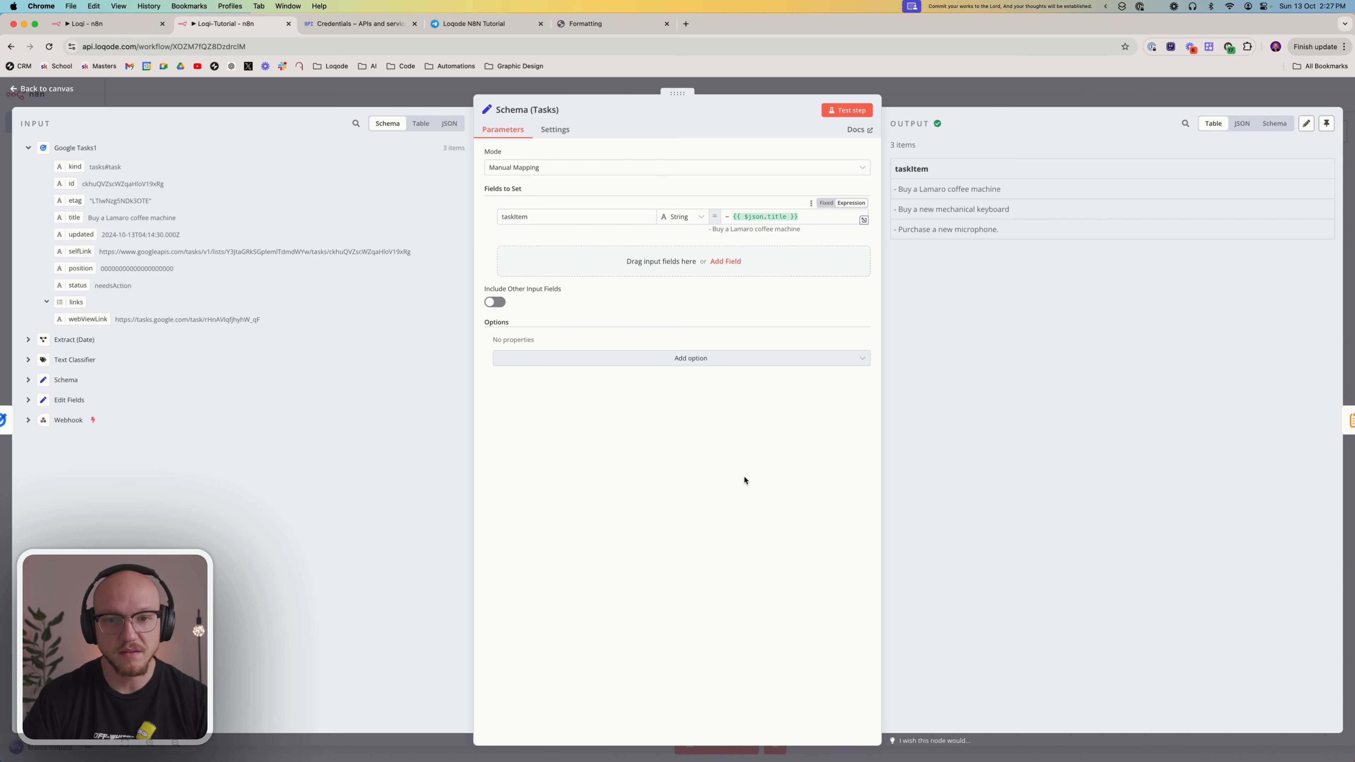
Check the Combine (Tasks) node's taskItem field and New Line separator, test the step and examine the concatenated output
click(929, 83)
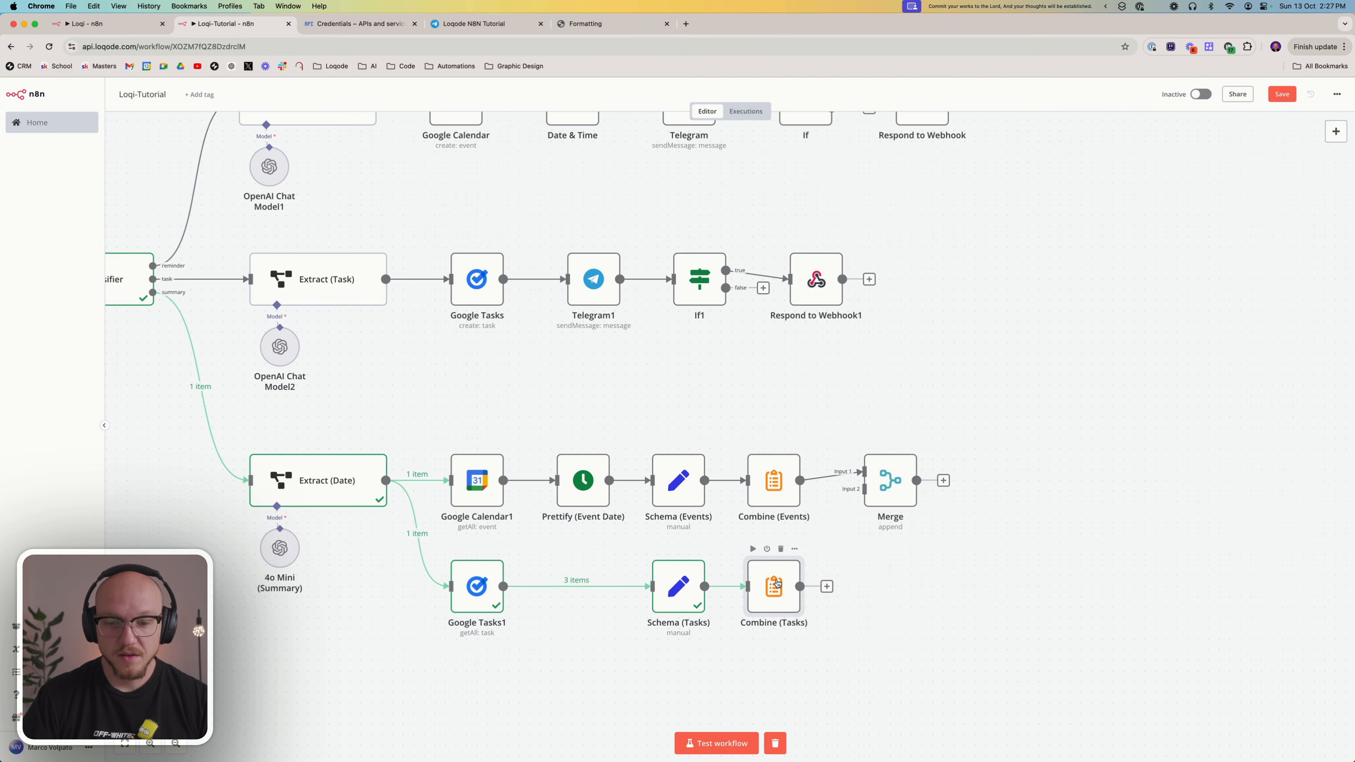
double_click(776, 583)
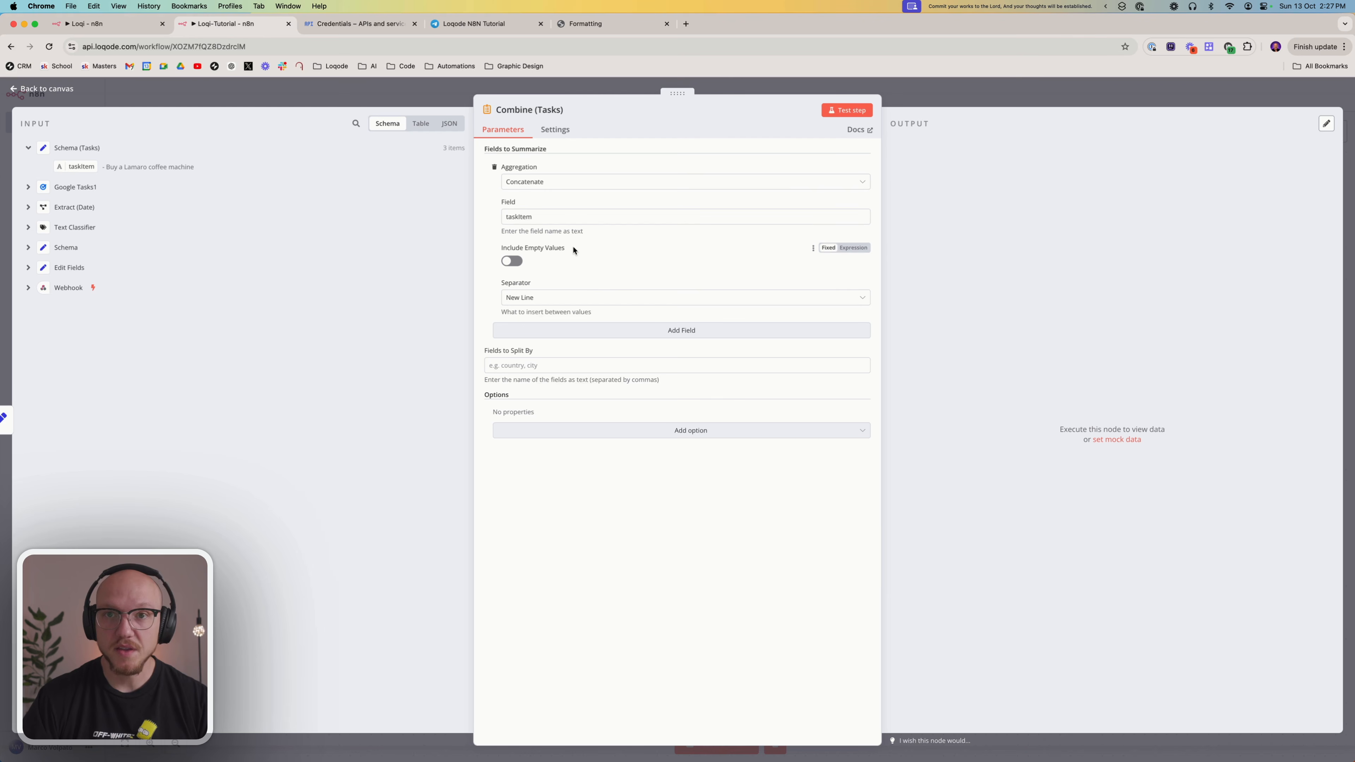
double_click(534, 215)
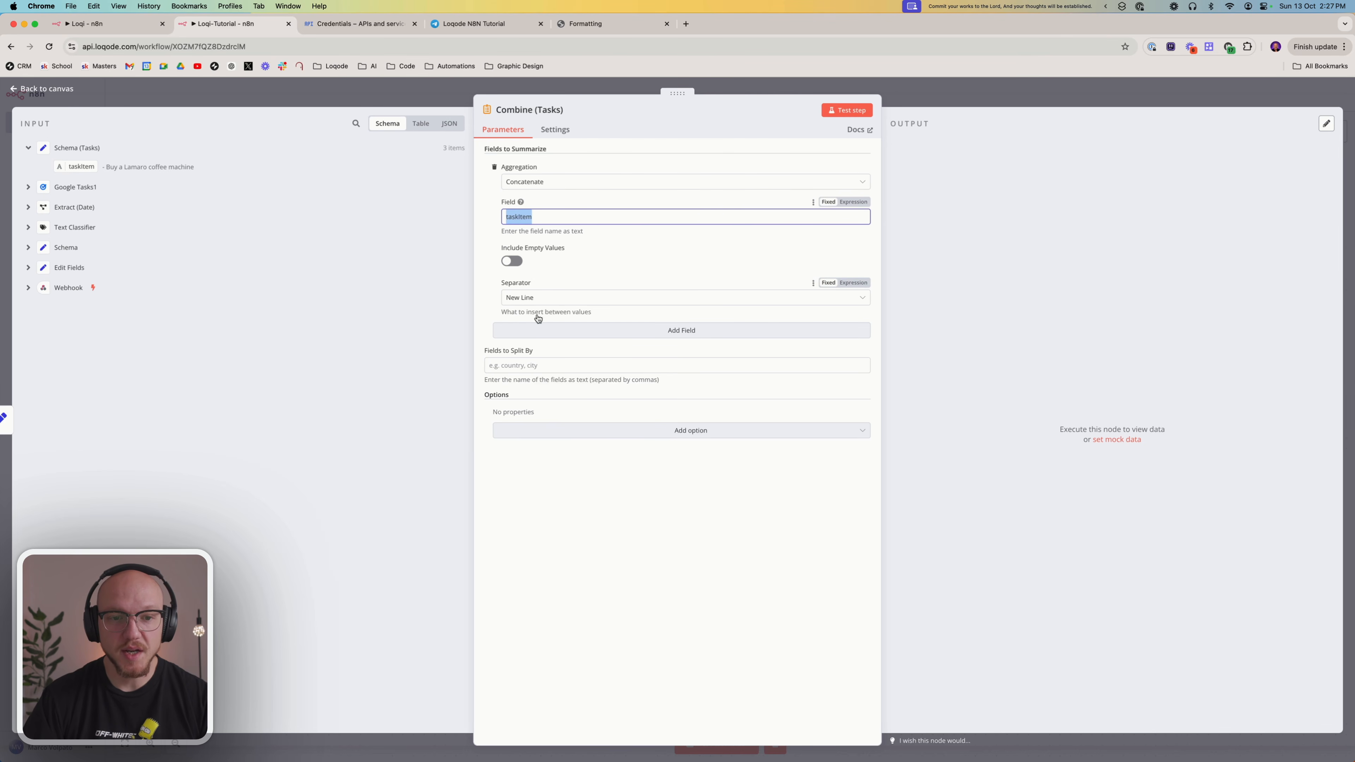
click(847, 110)
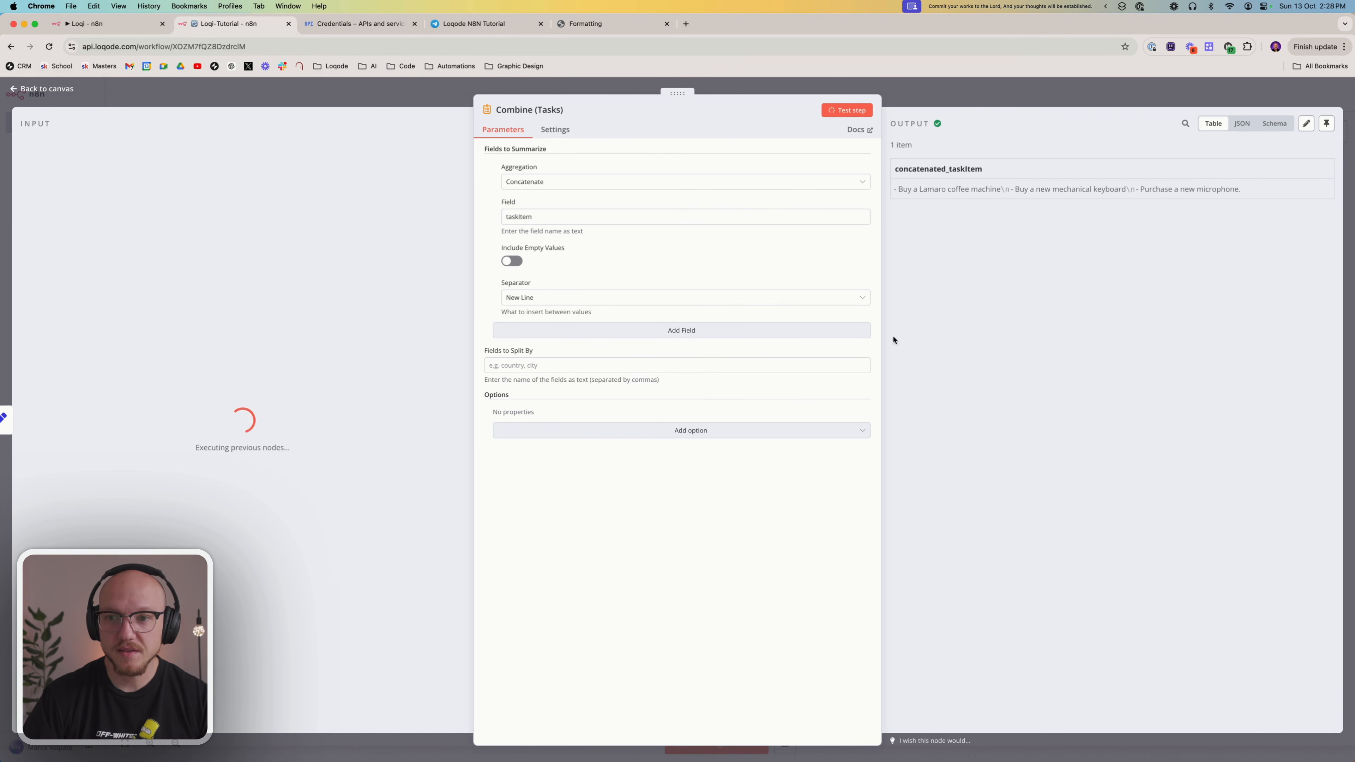
drag(894, 188, 1157, 190)
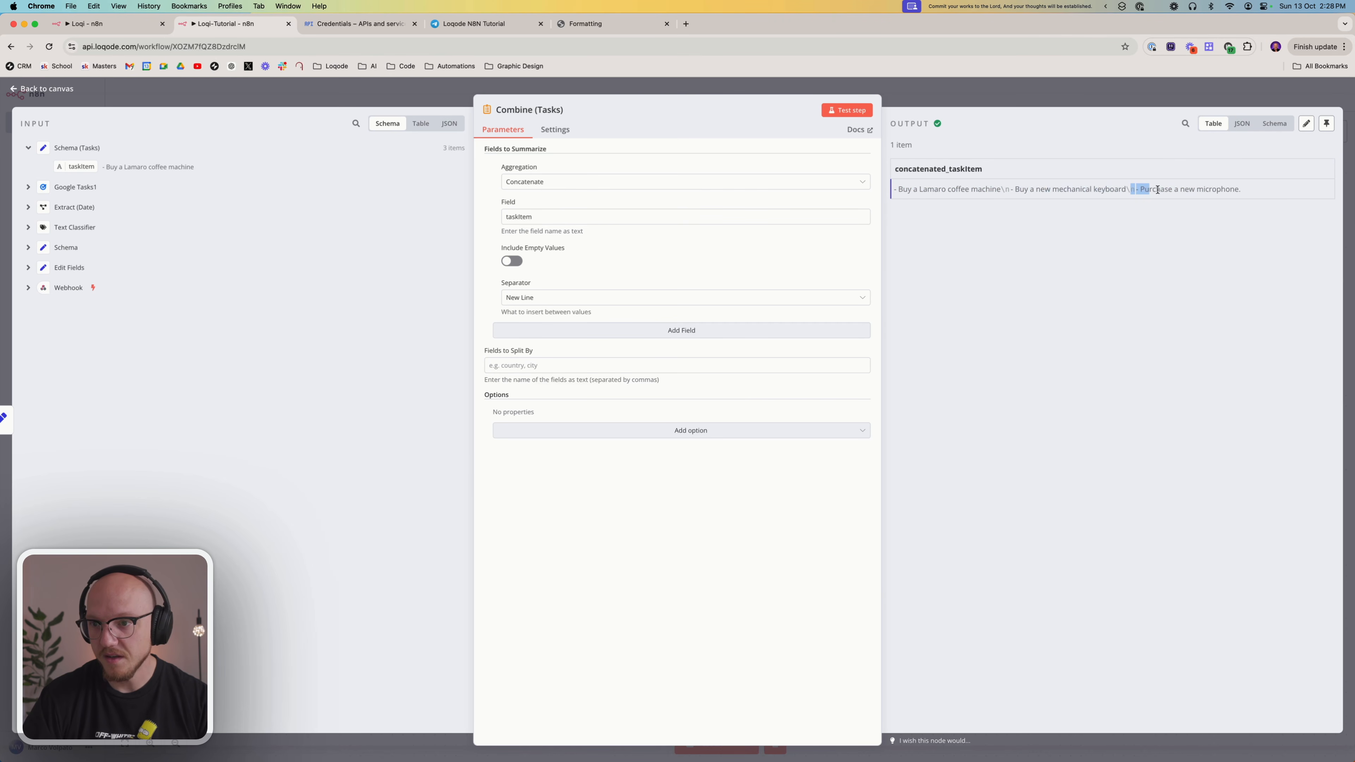
click(939, 79)
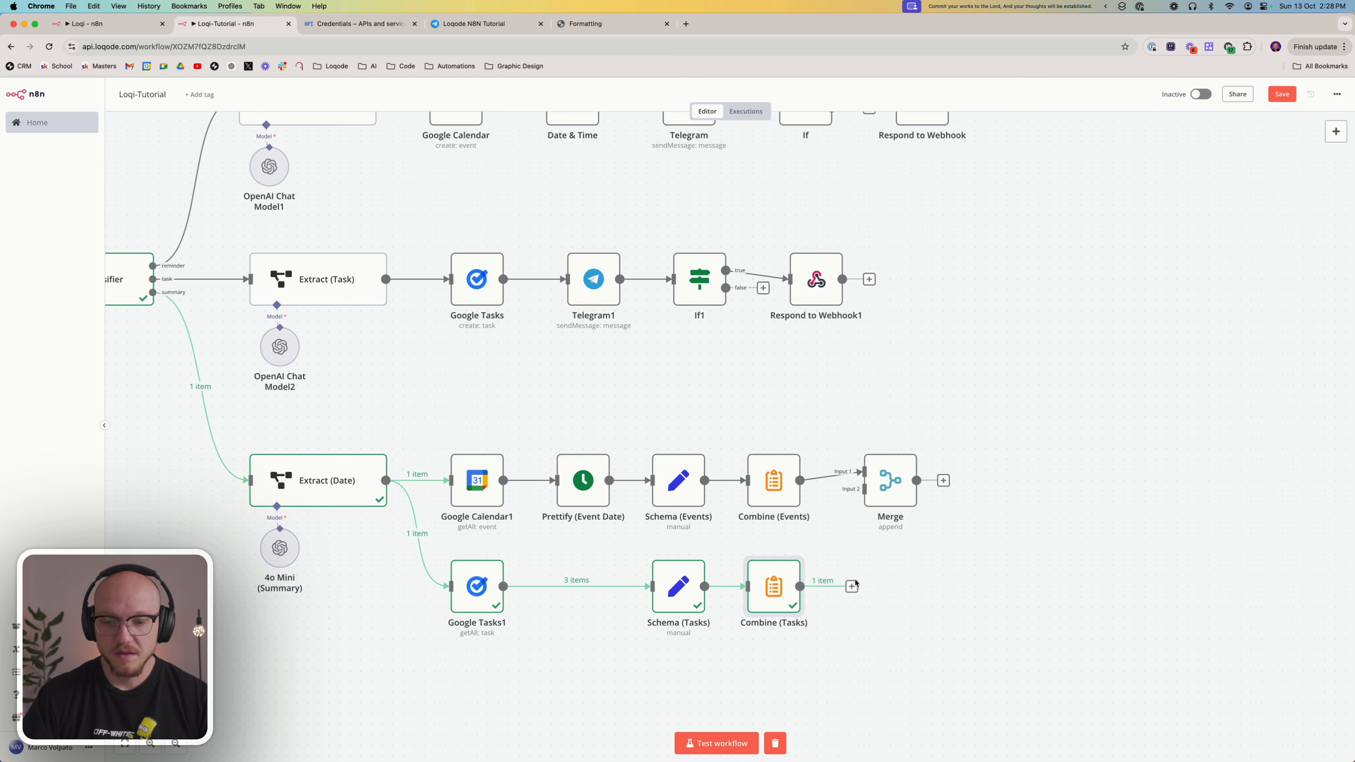
drag(852, 586, 864, 474)
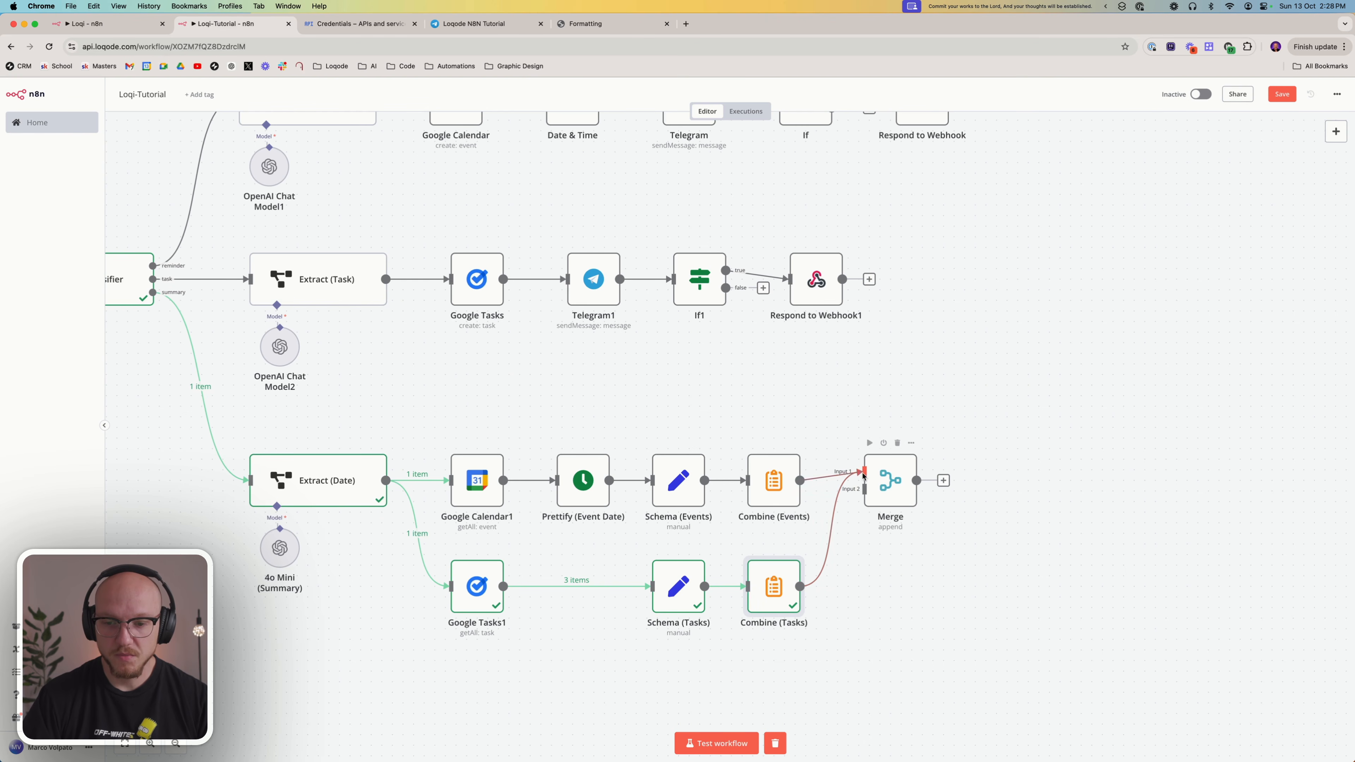
click(863, 489)
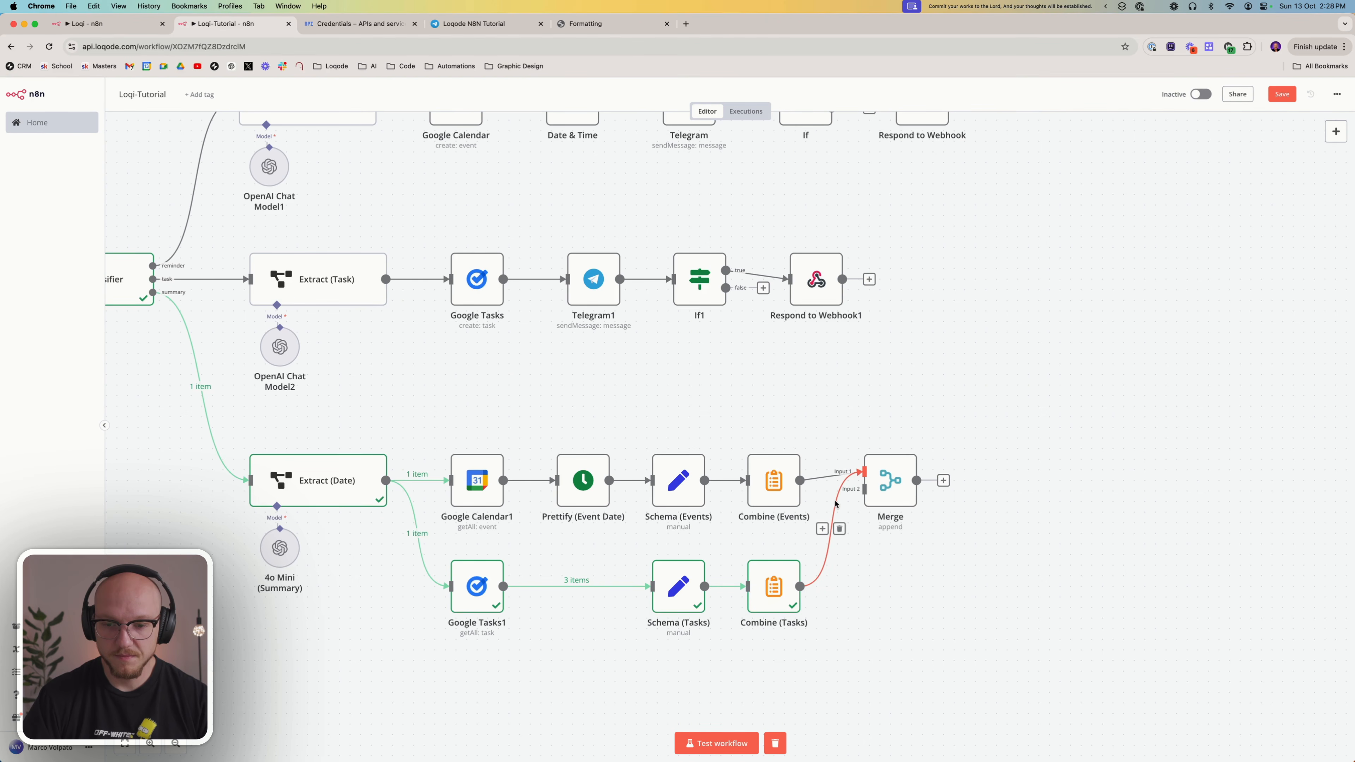
click(839, 529)
Connect the Combine (Tasks) output to Input 2 of the Merge node and run a test of Merge
drag(799, 586, 864, 489)
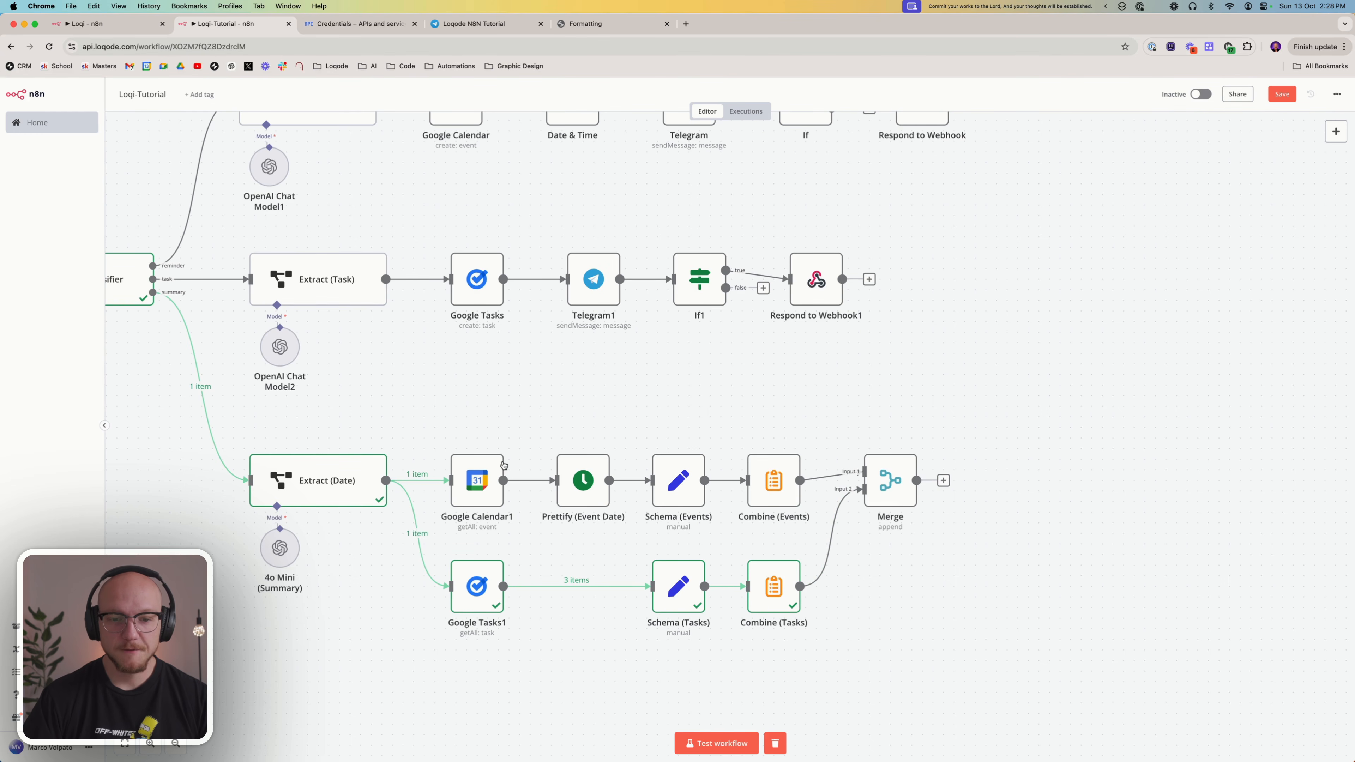
drag(428, 416, 808, 544)
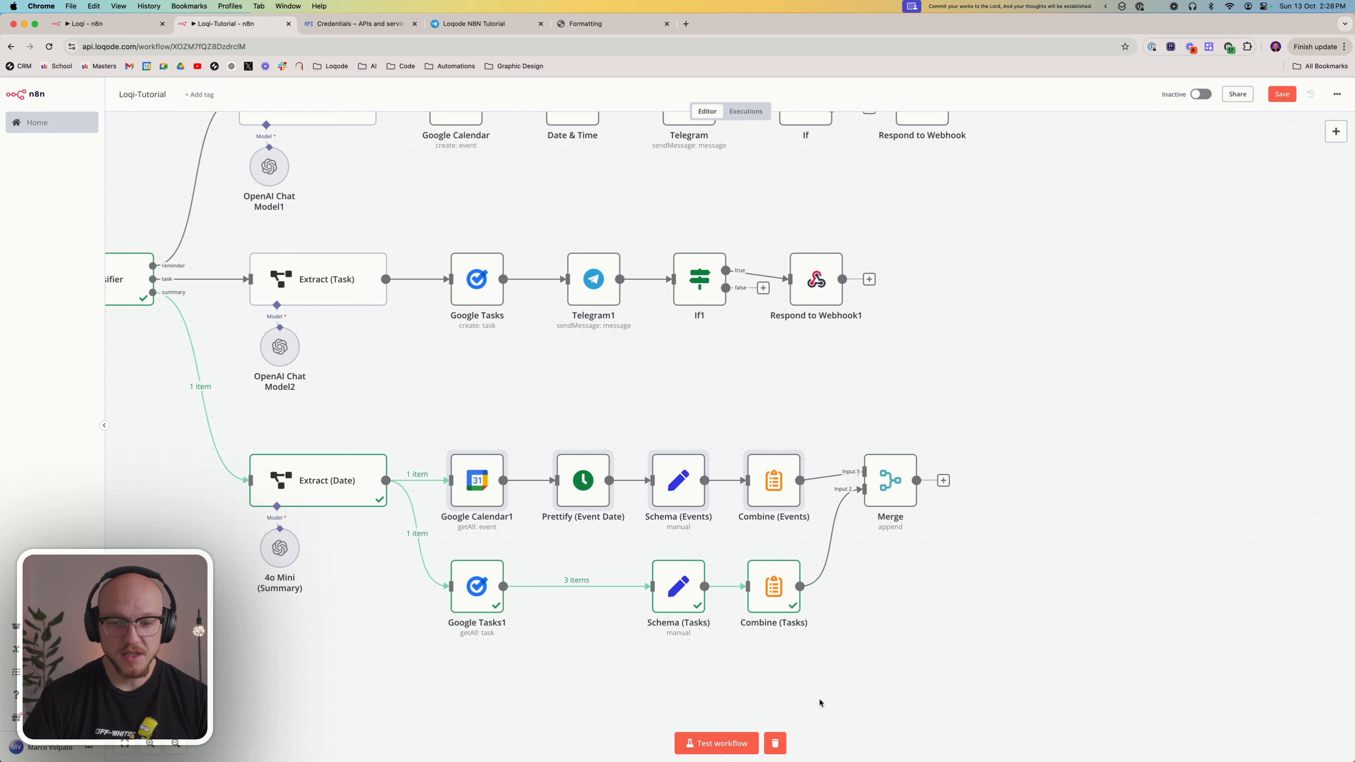
drag(820, 703, 419, 529)
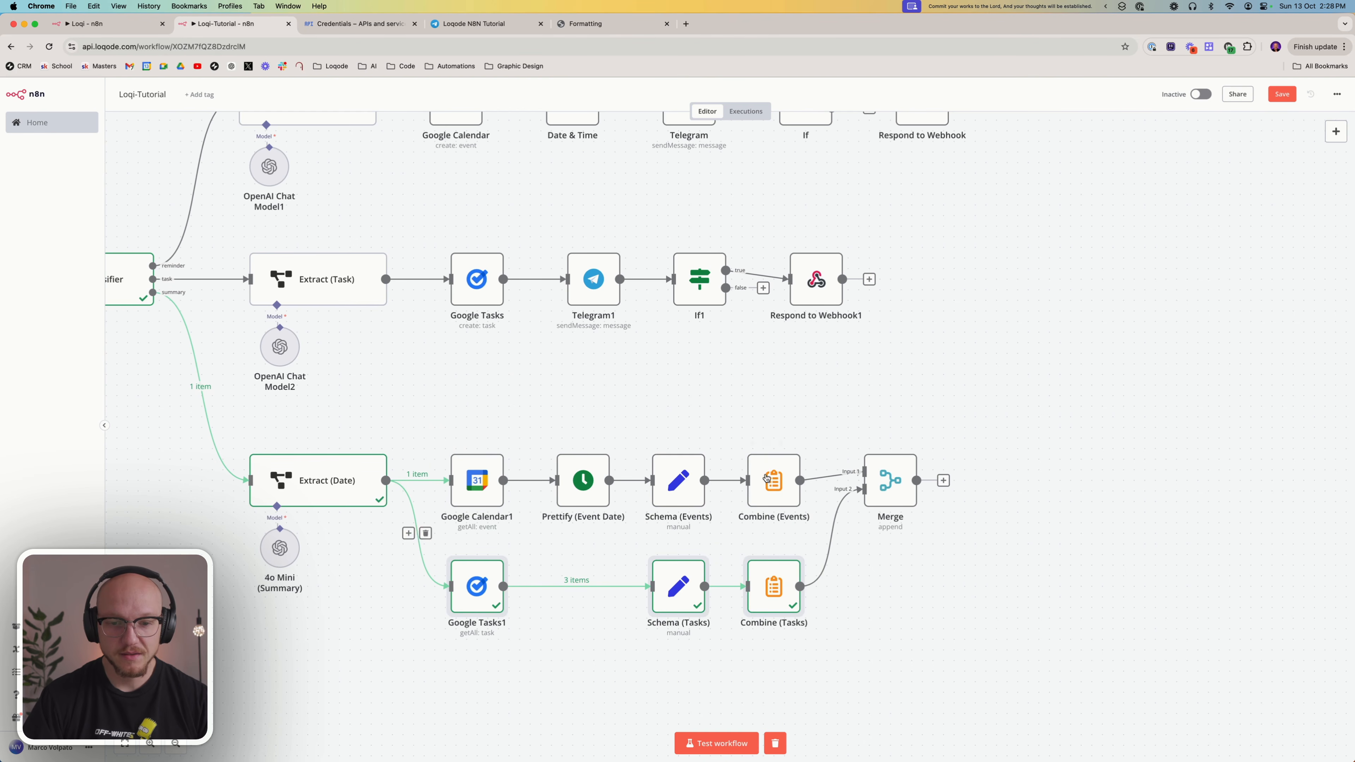
drag(837, 402, 962, 558)
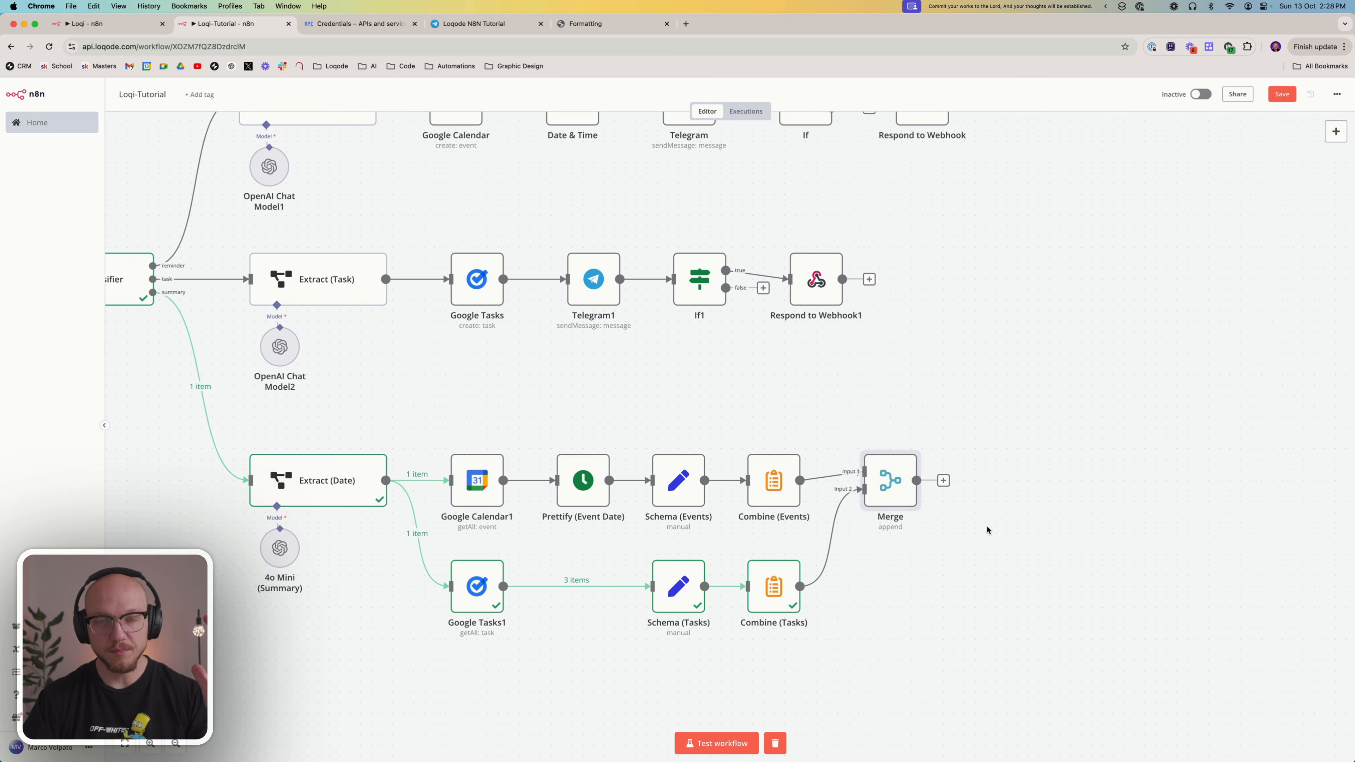
mouse_move(894, 506)
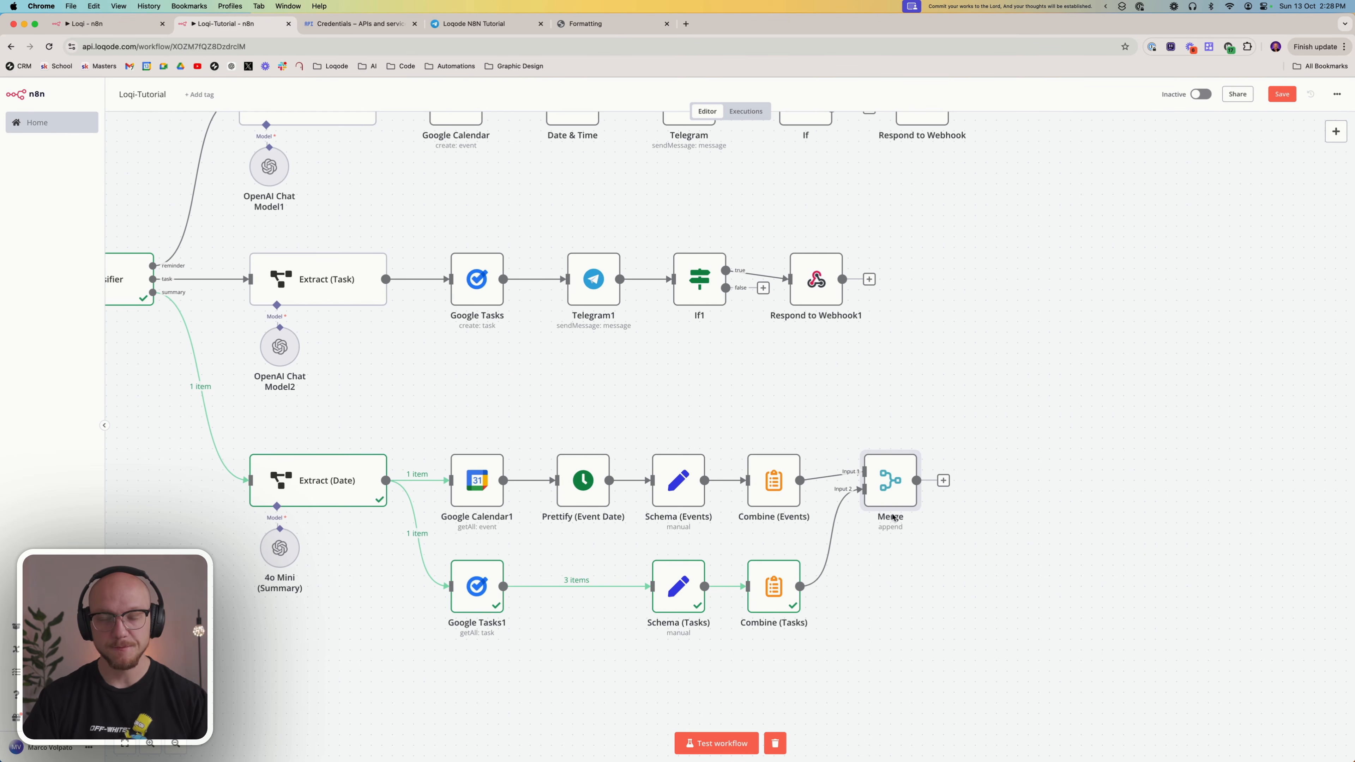
mouse_move(866, 483)
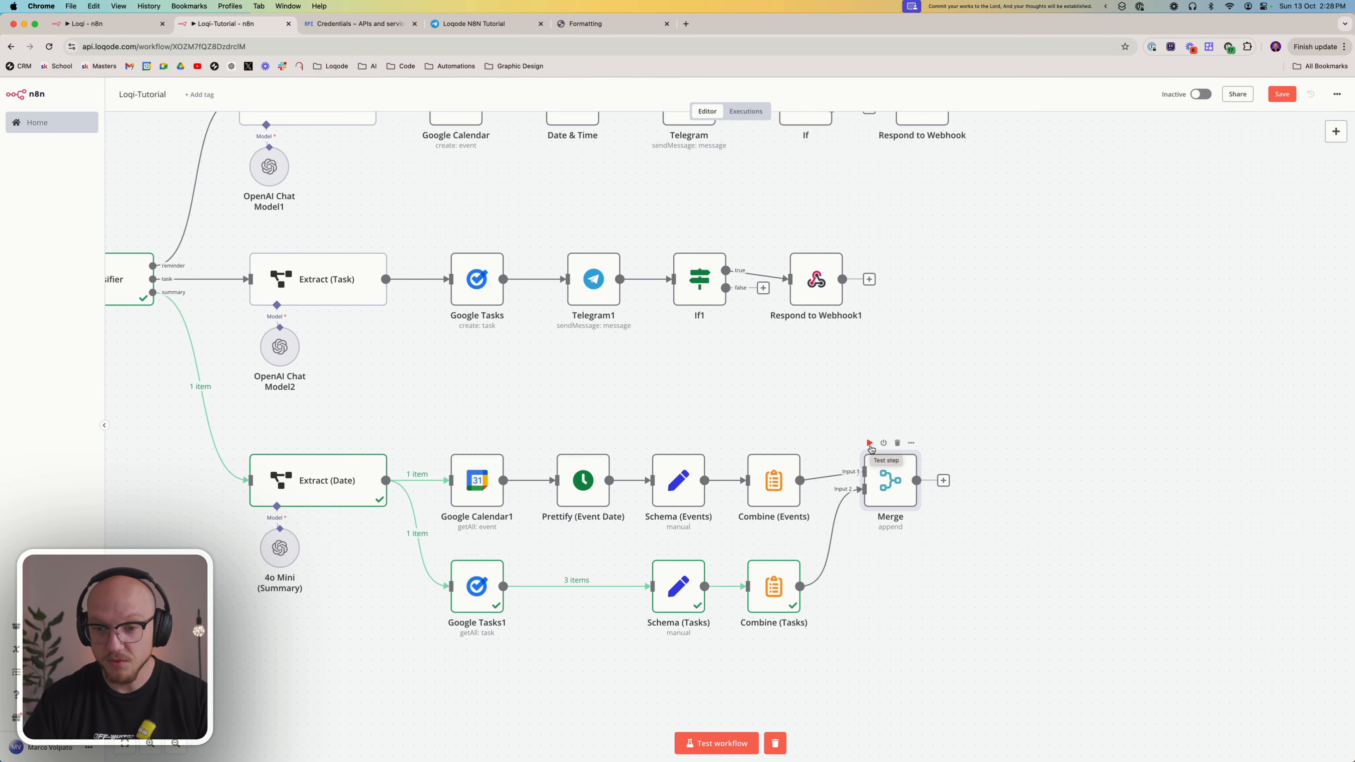
click(871, 448)
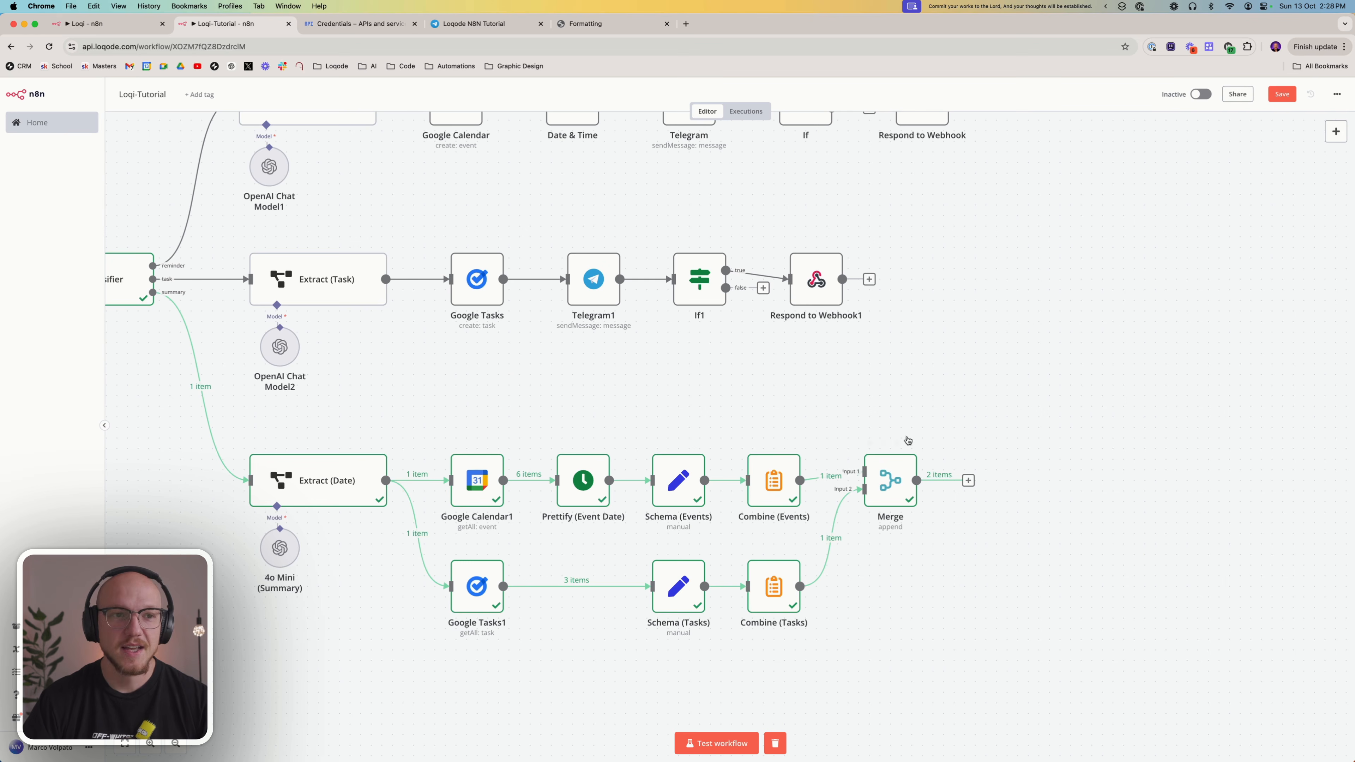
click(968, 480)
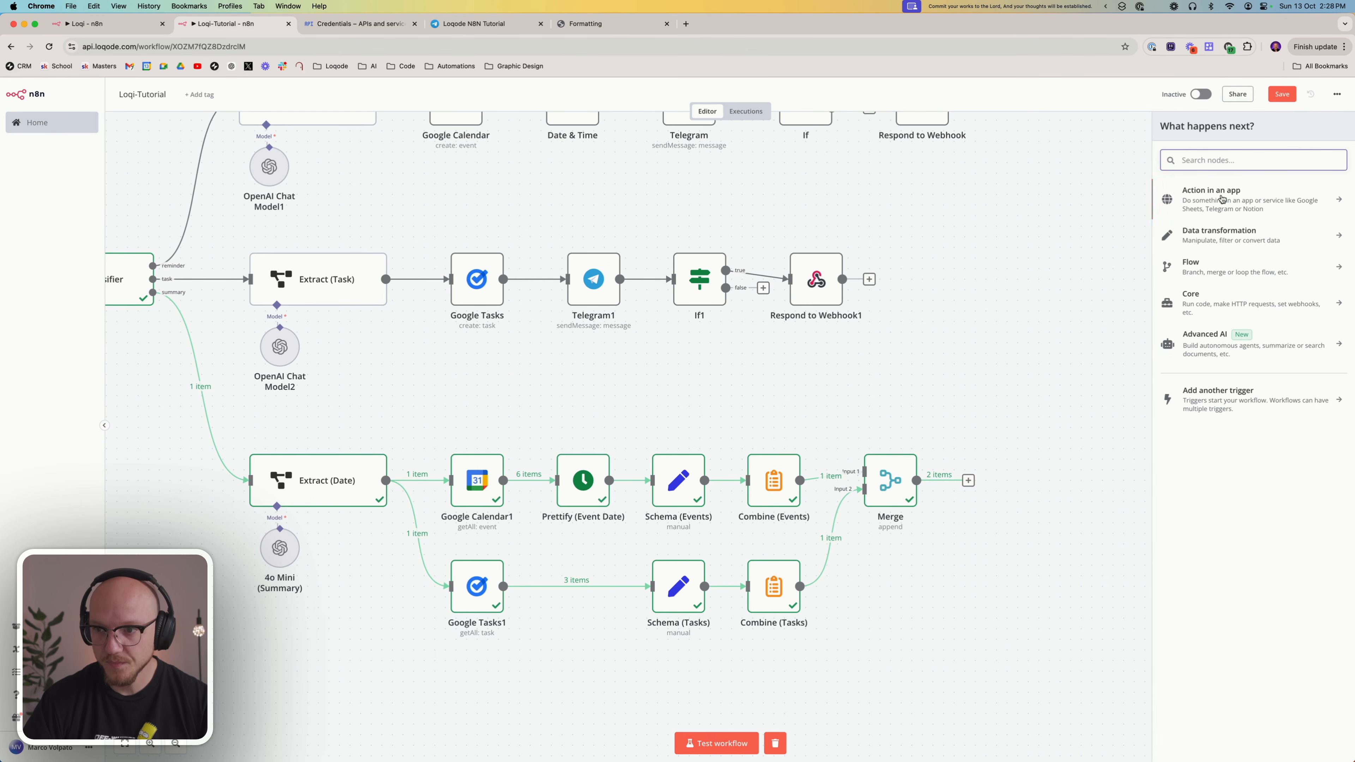
text(sum)
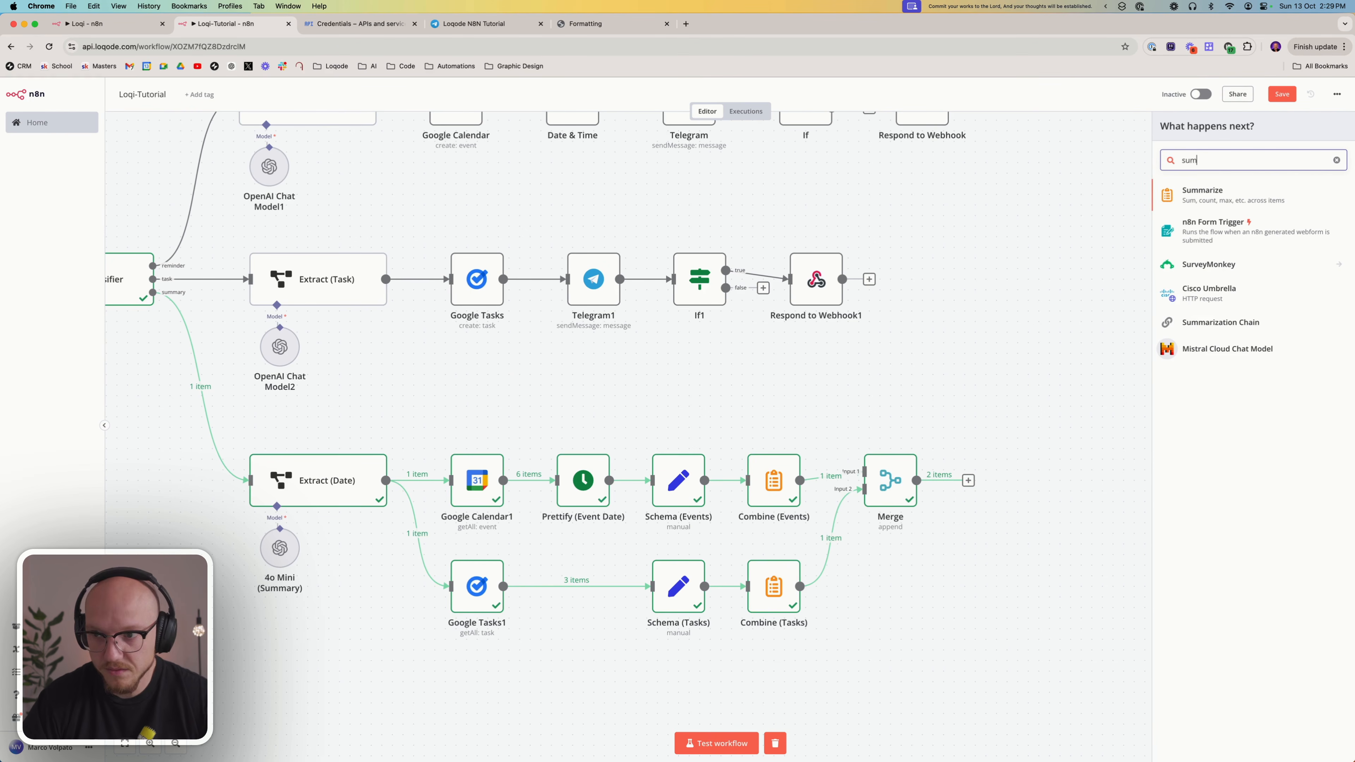
click(1227, 185)
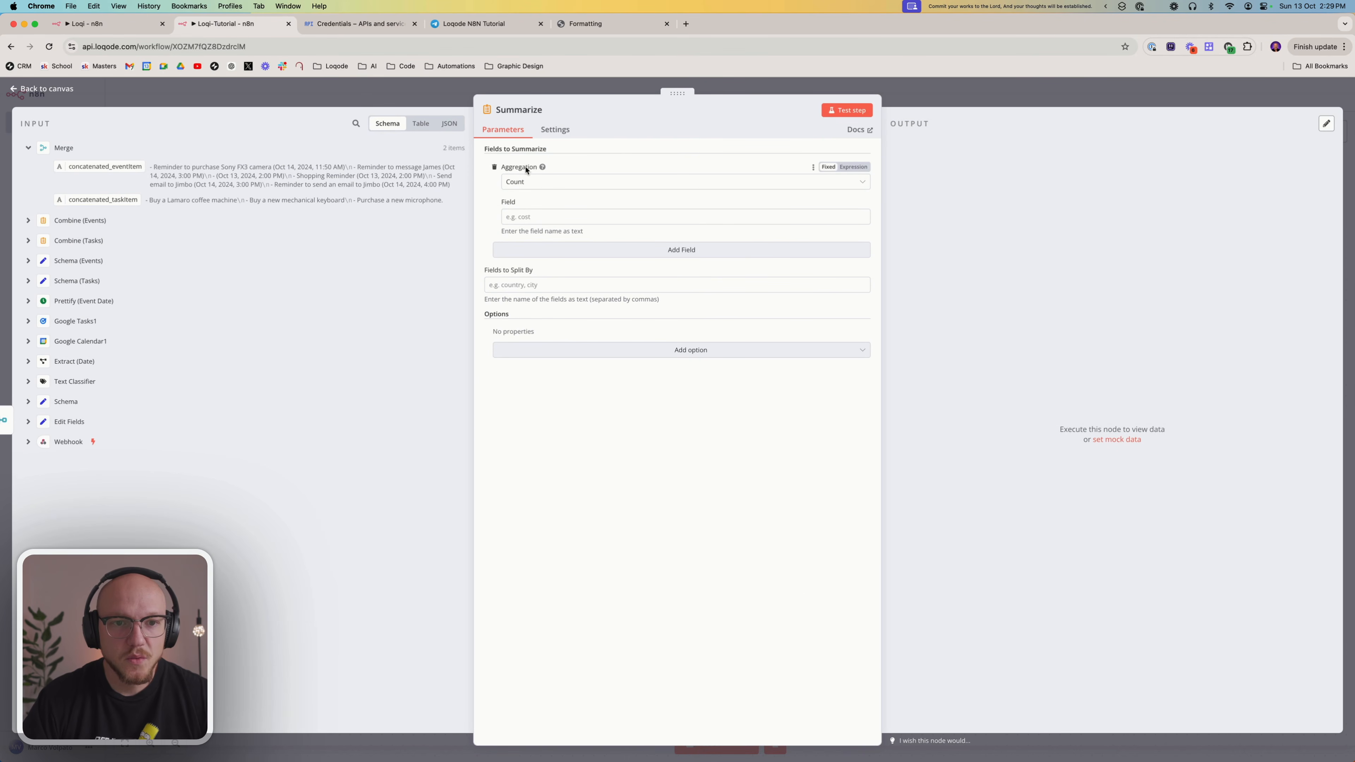
click(517, 182)
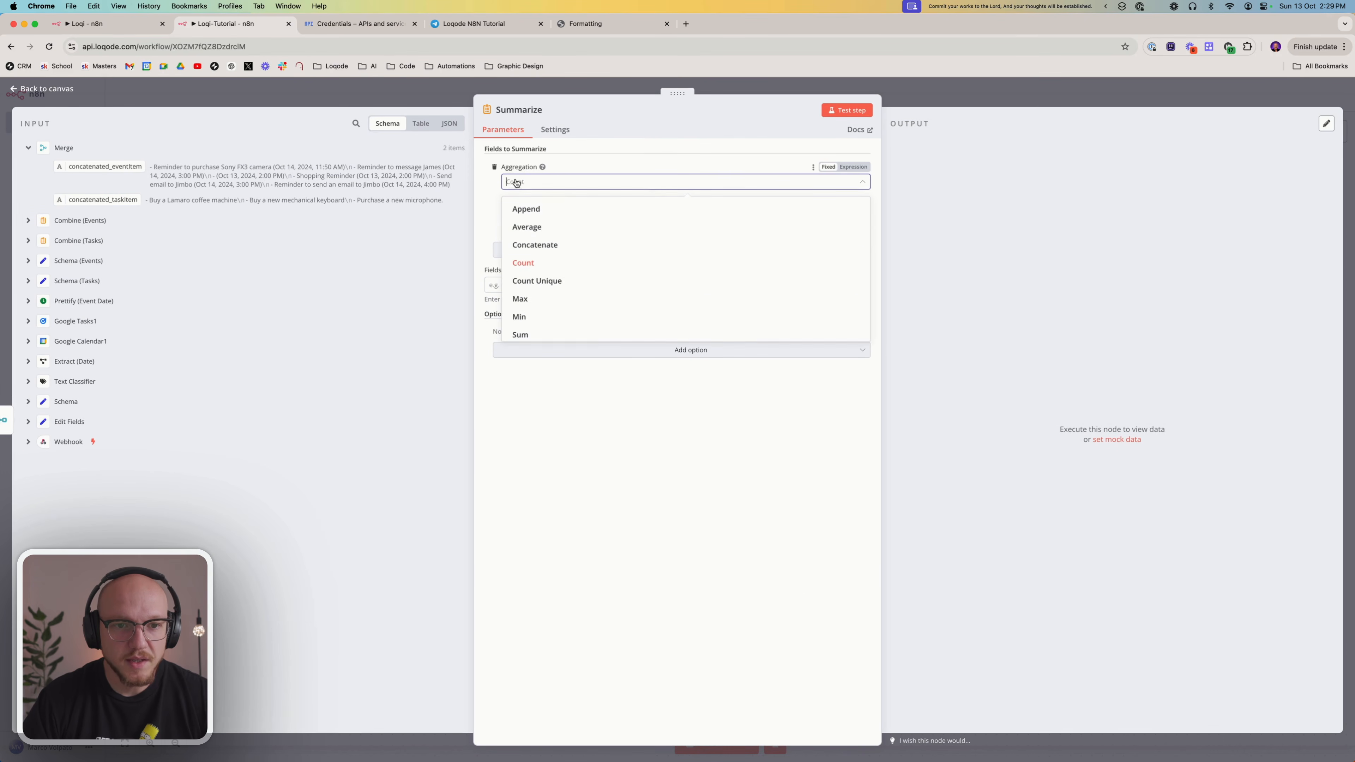
click(543, 244)
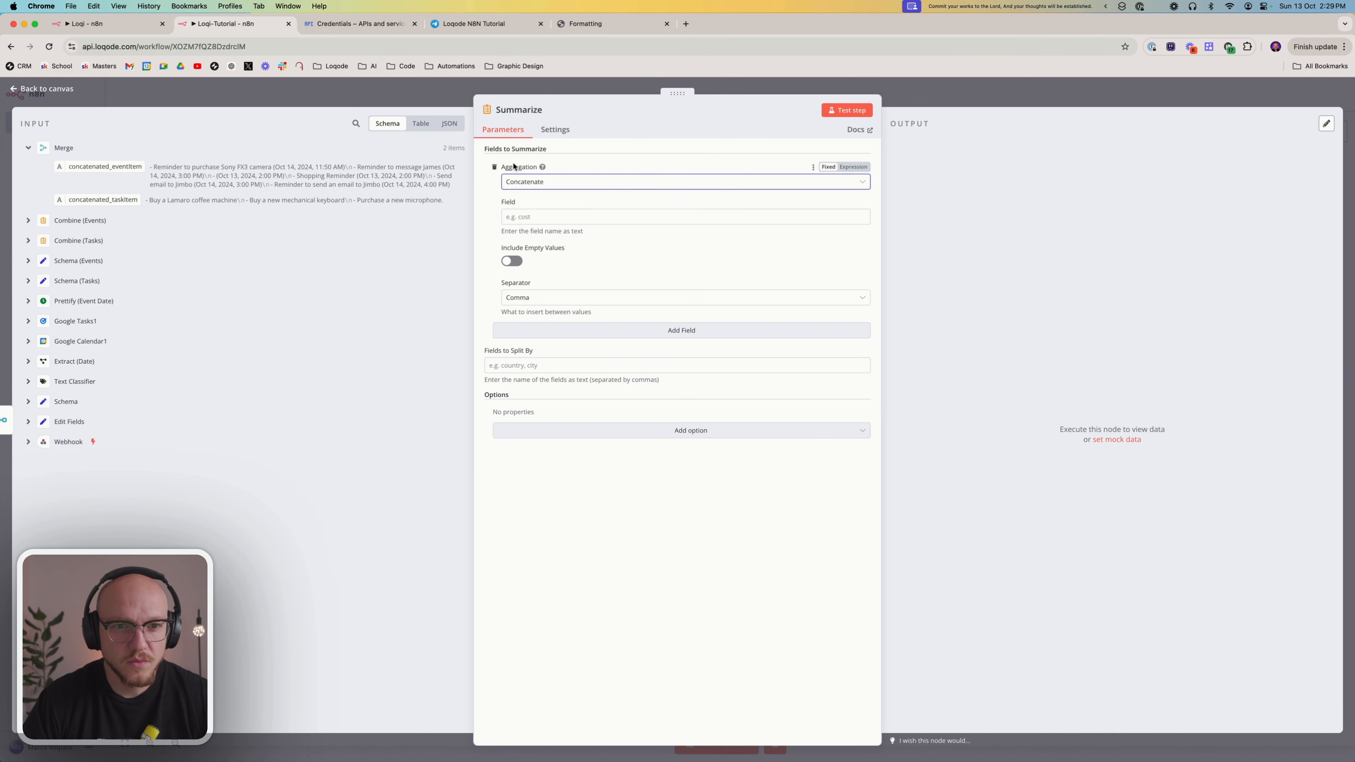
click(527, 181)
click(527, 180)
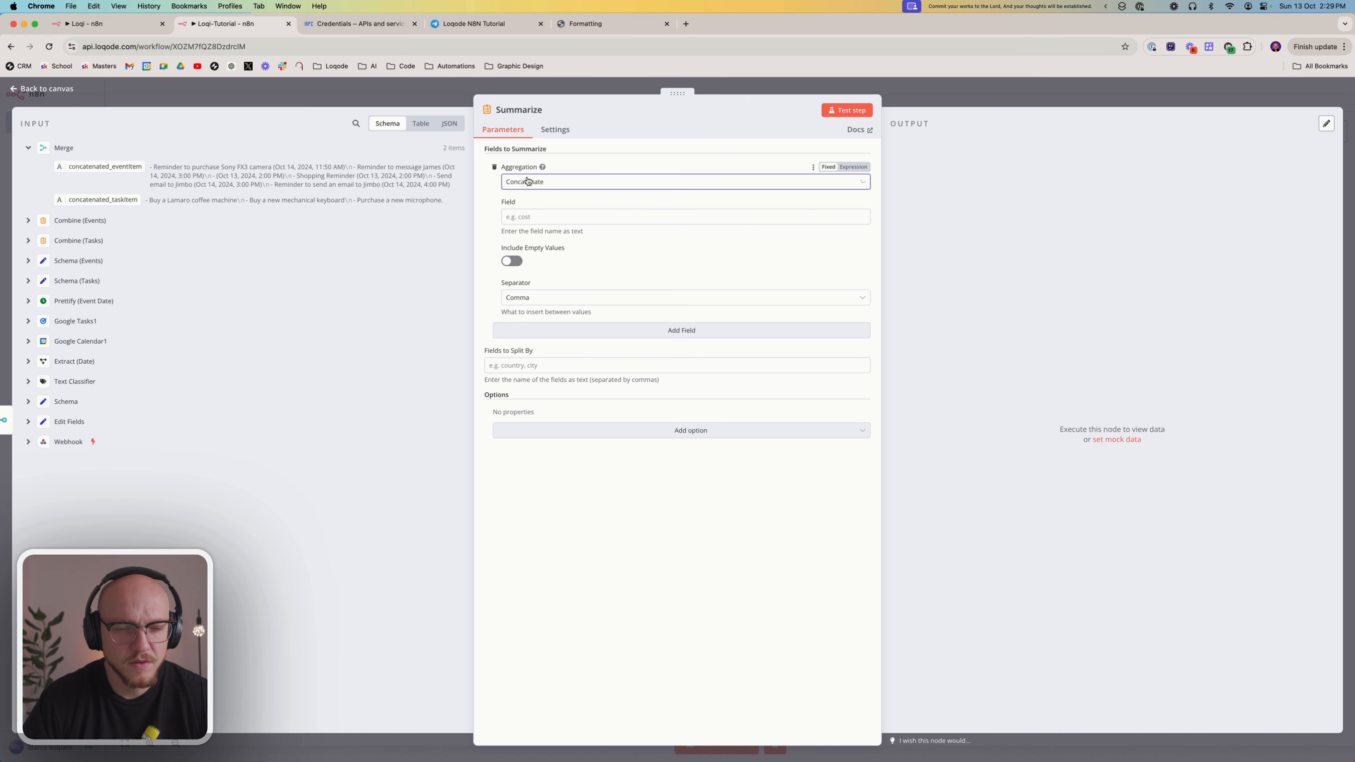
click(536, 217)
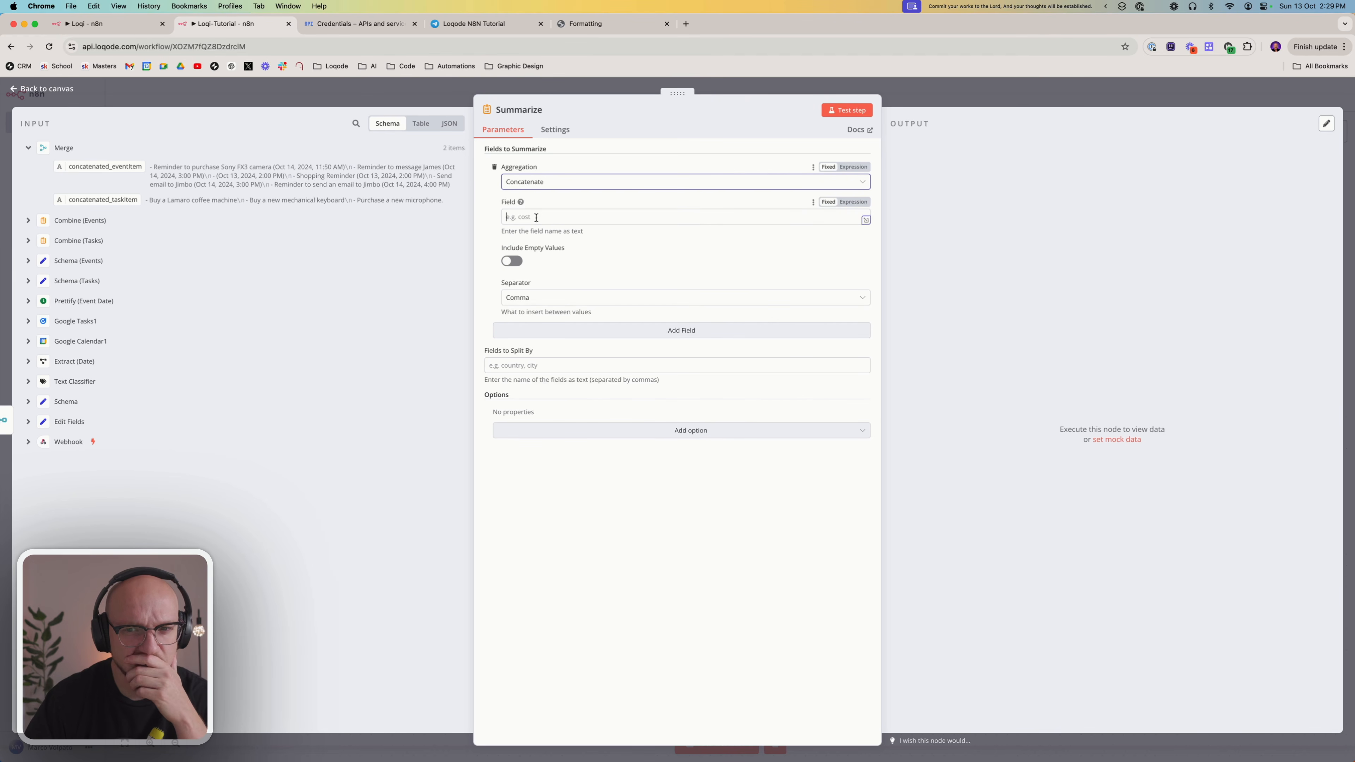
click(520, 301)
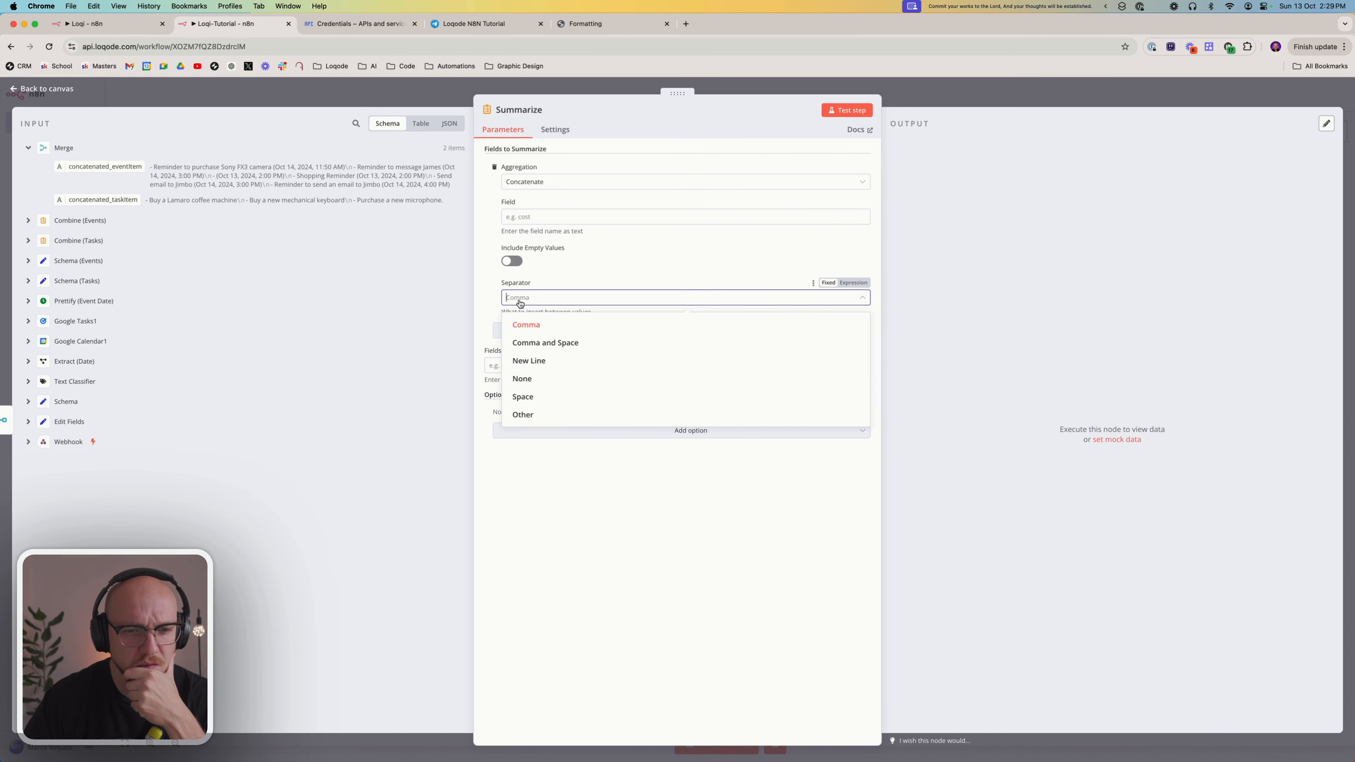
click(527, 325)
click(526, 365)
click(524, 430)
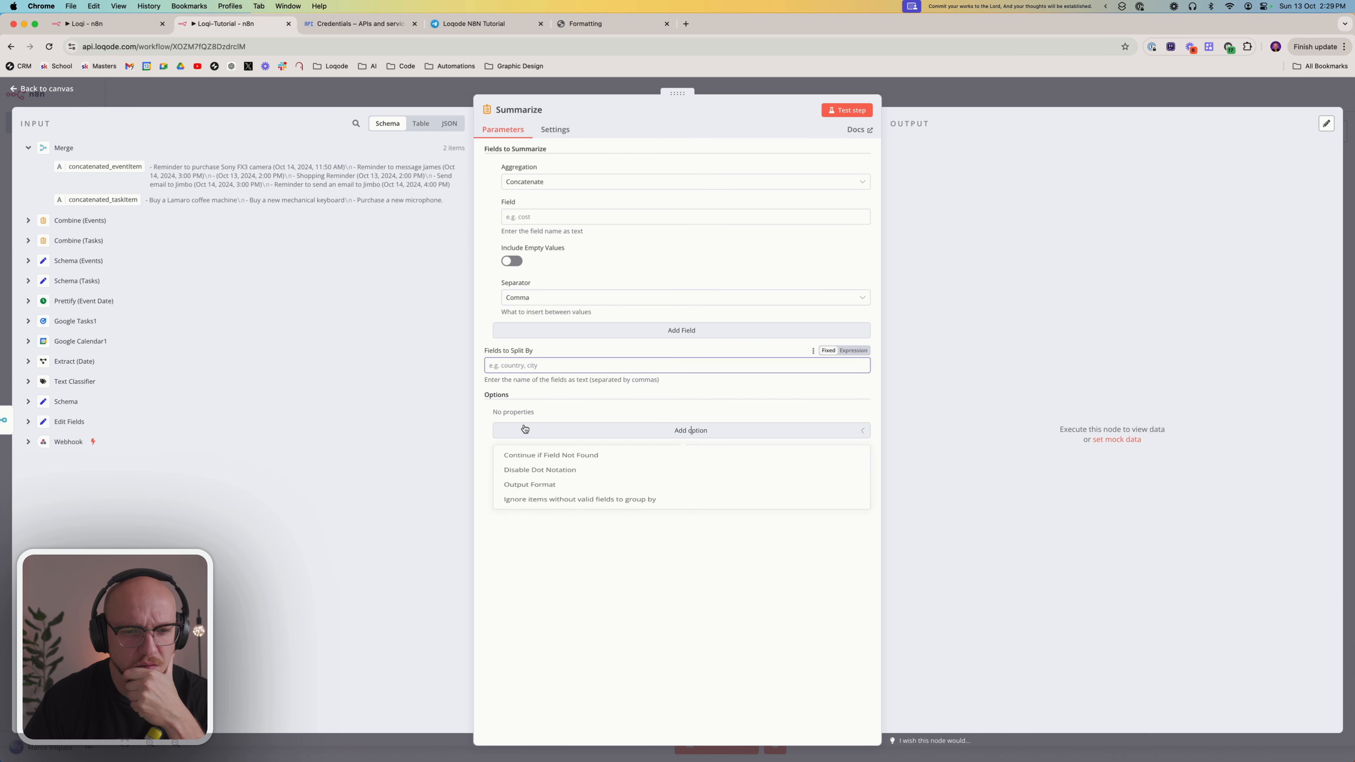
click(524, 430)
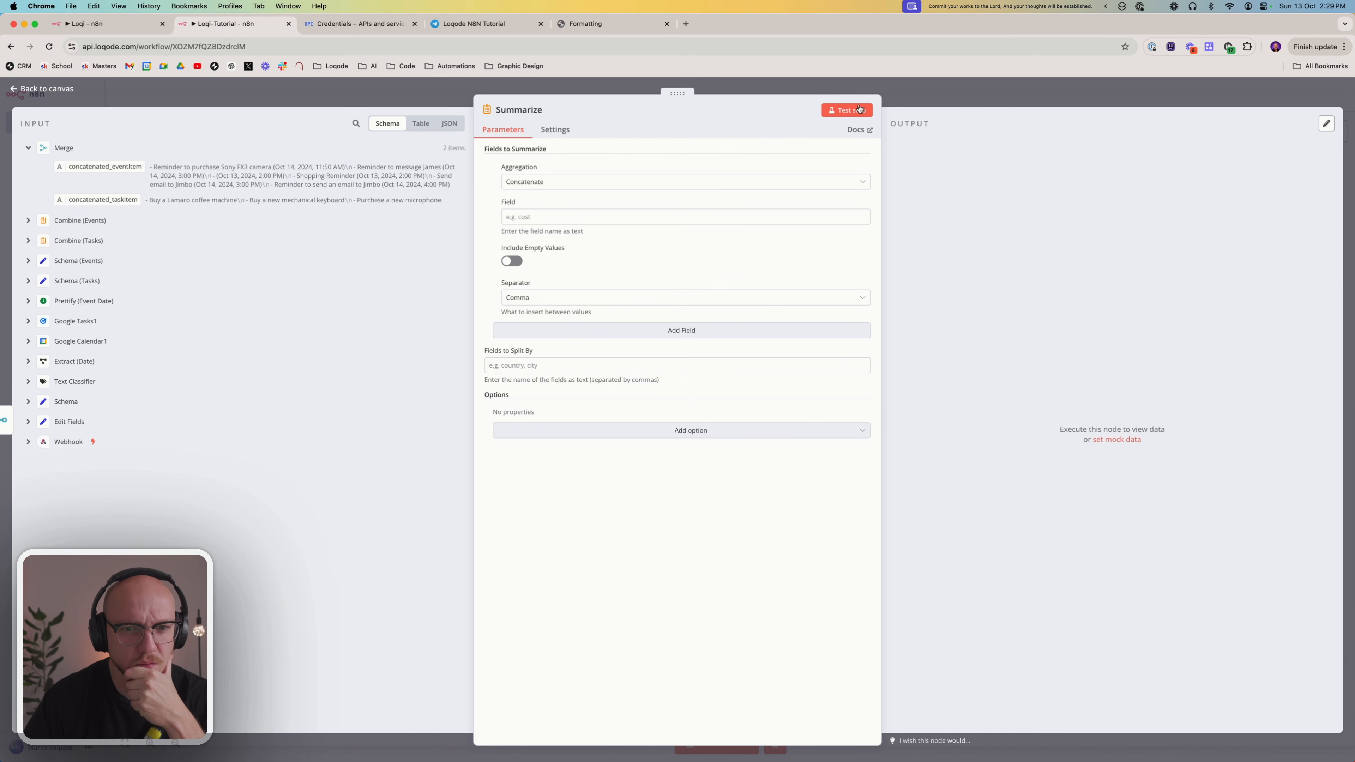
click(960, 101)
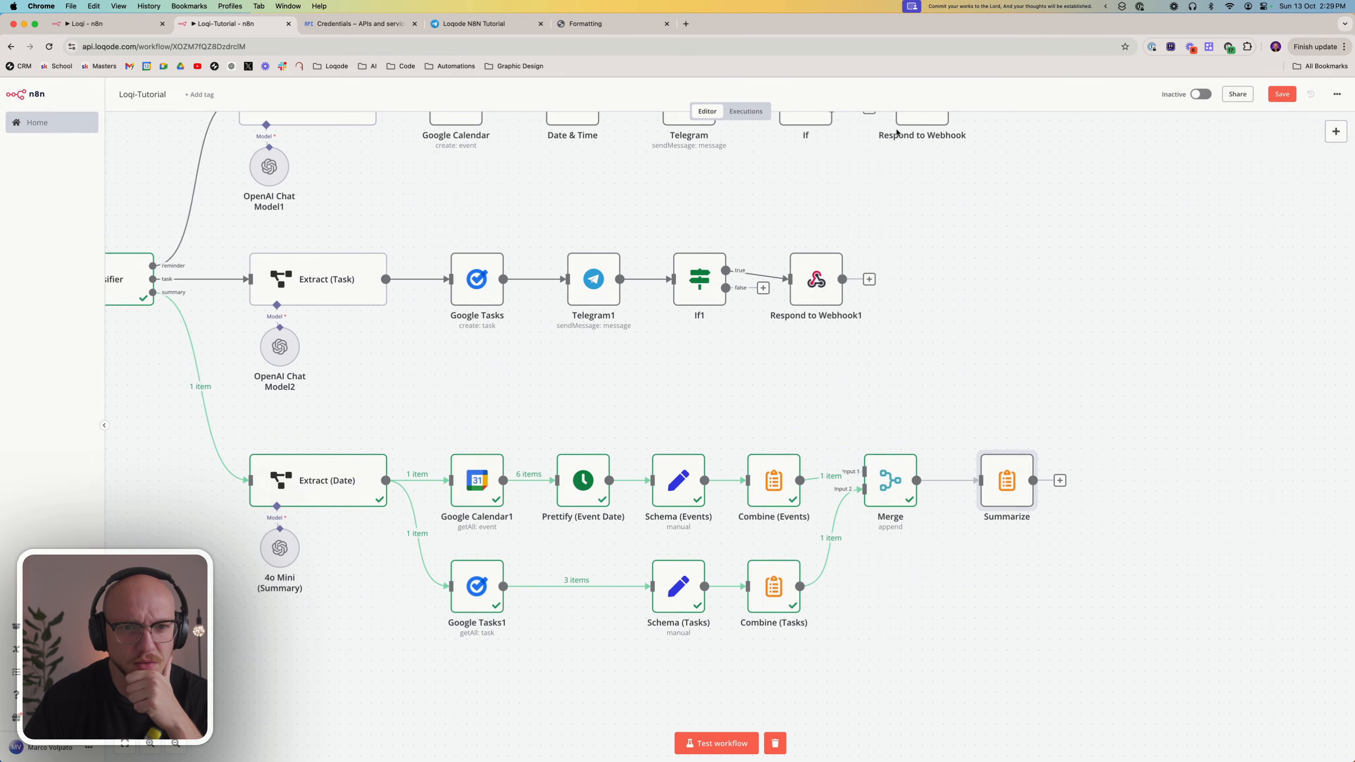
click(1015, 444)
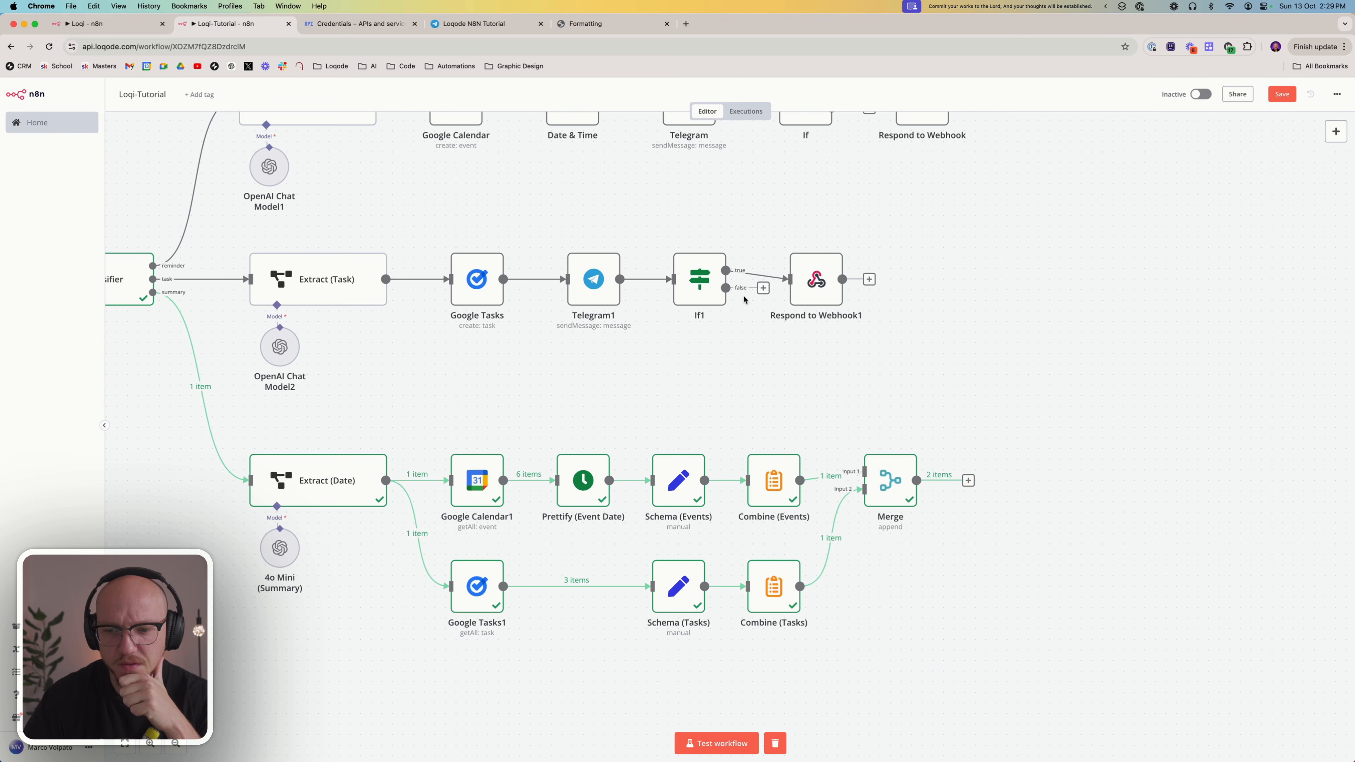
Check the finished Loqi workflow for reference, then examine the event and task columns in the Loqi-Tutorial Merge node's output
click(87, 24)
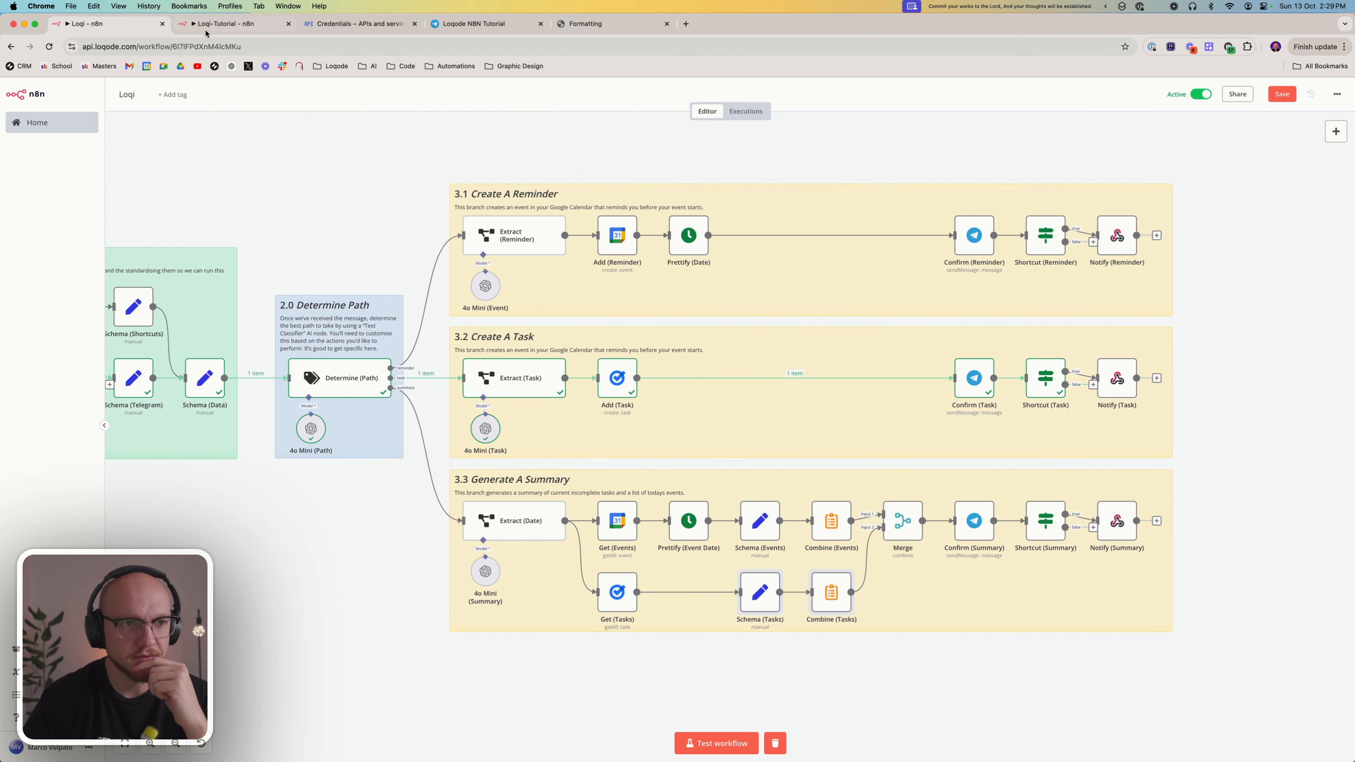
click(224, 24)
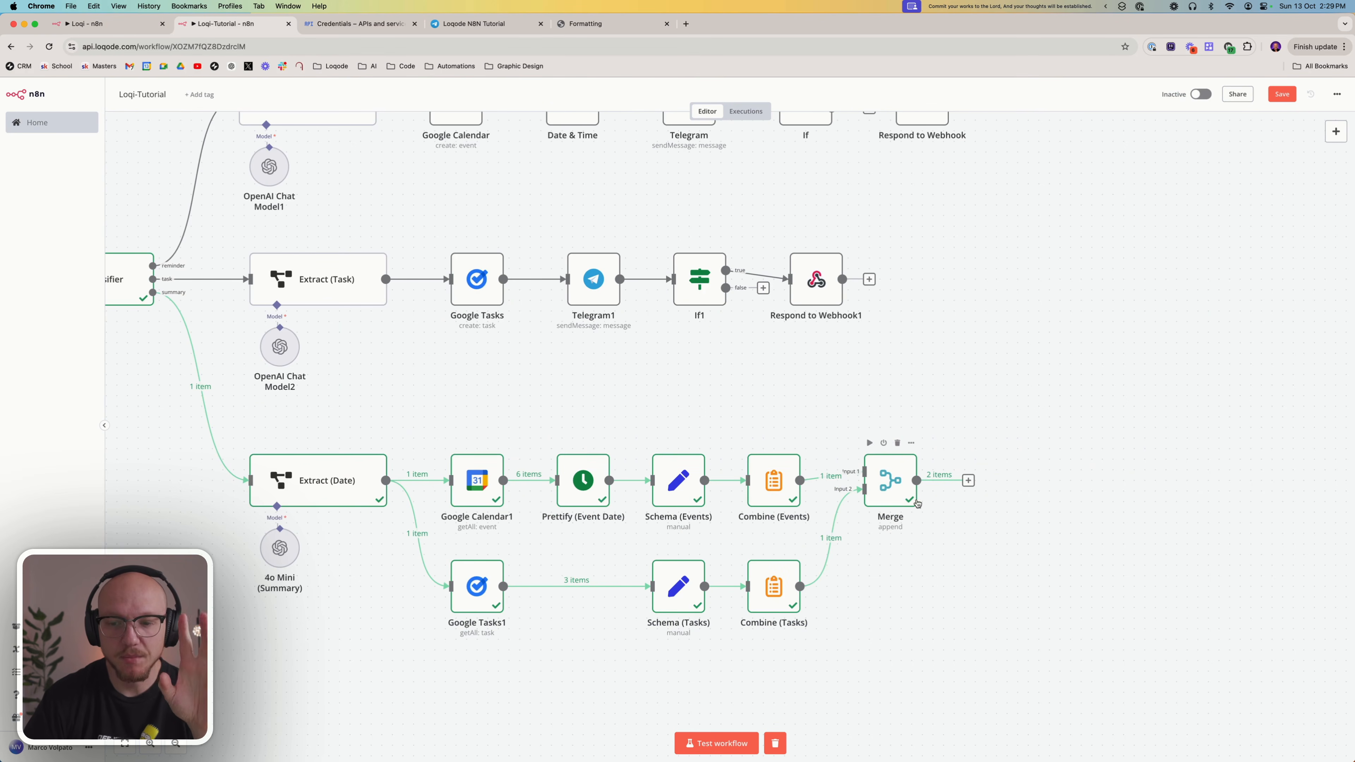
double_click(897, 476)
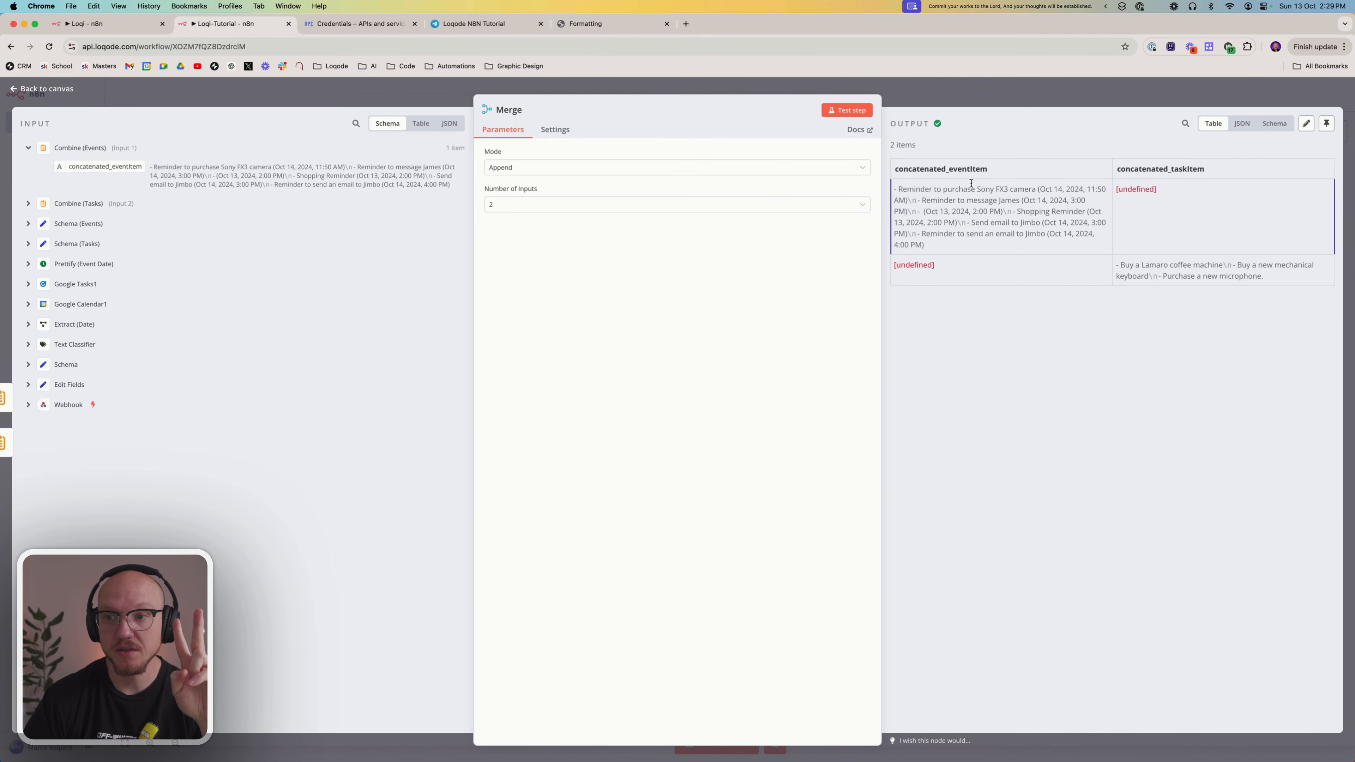
double_click(923, 164)
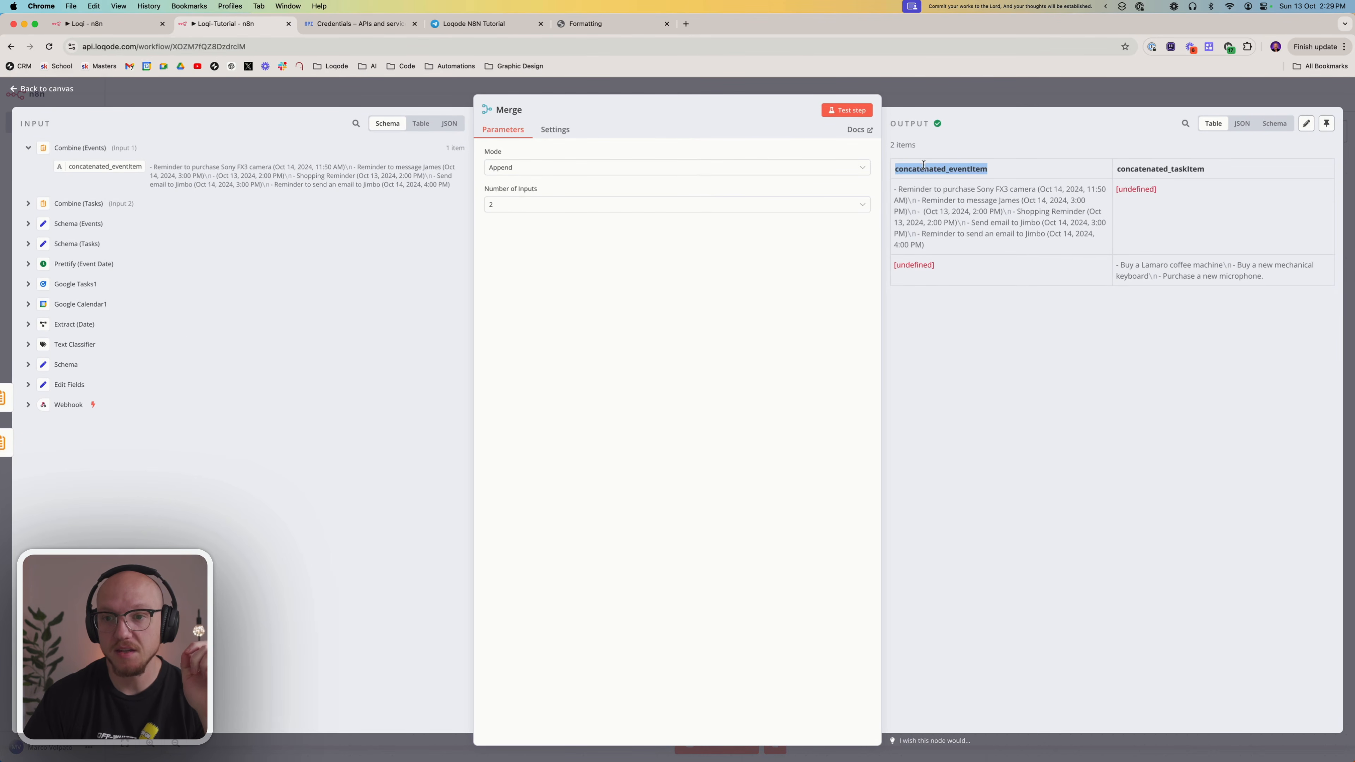
double_click(1131, 167)
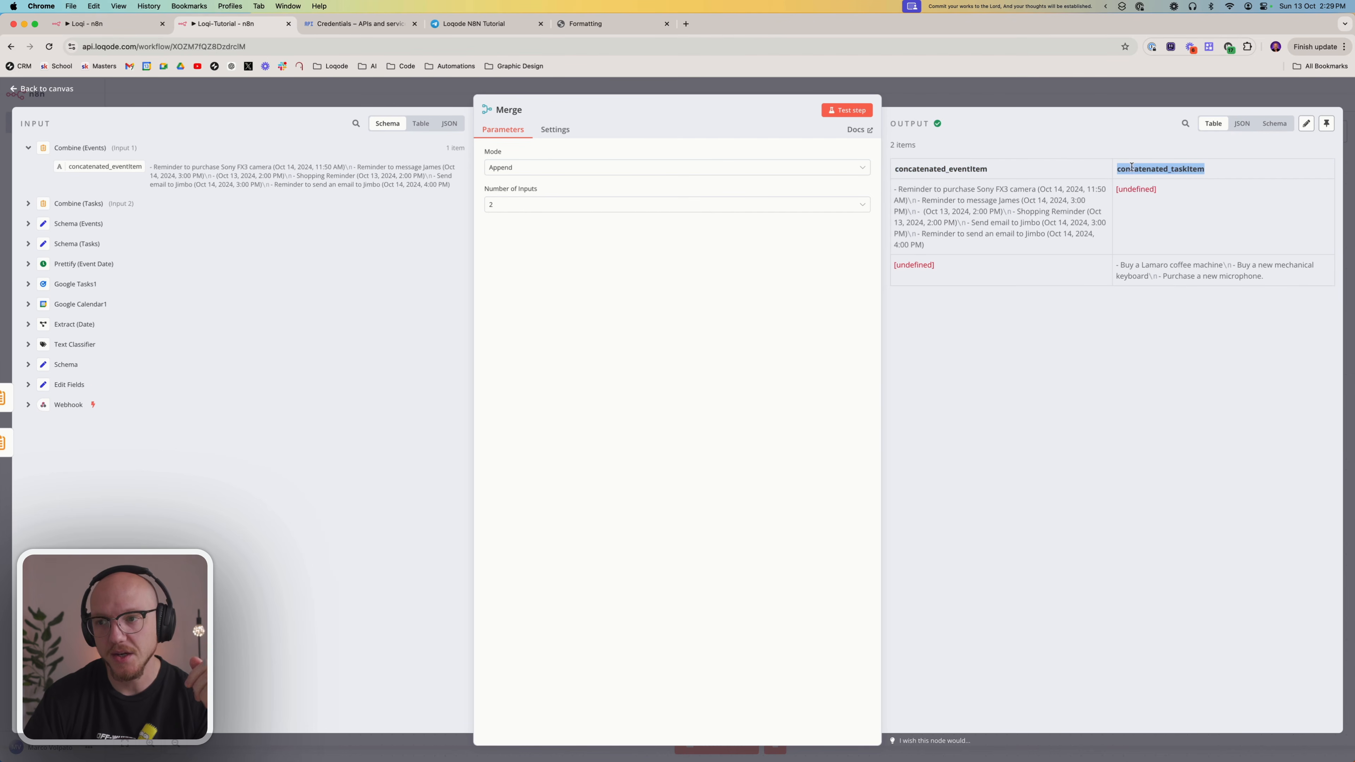
click(991, 348)
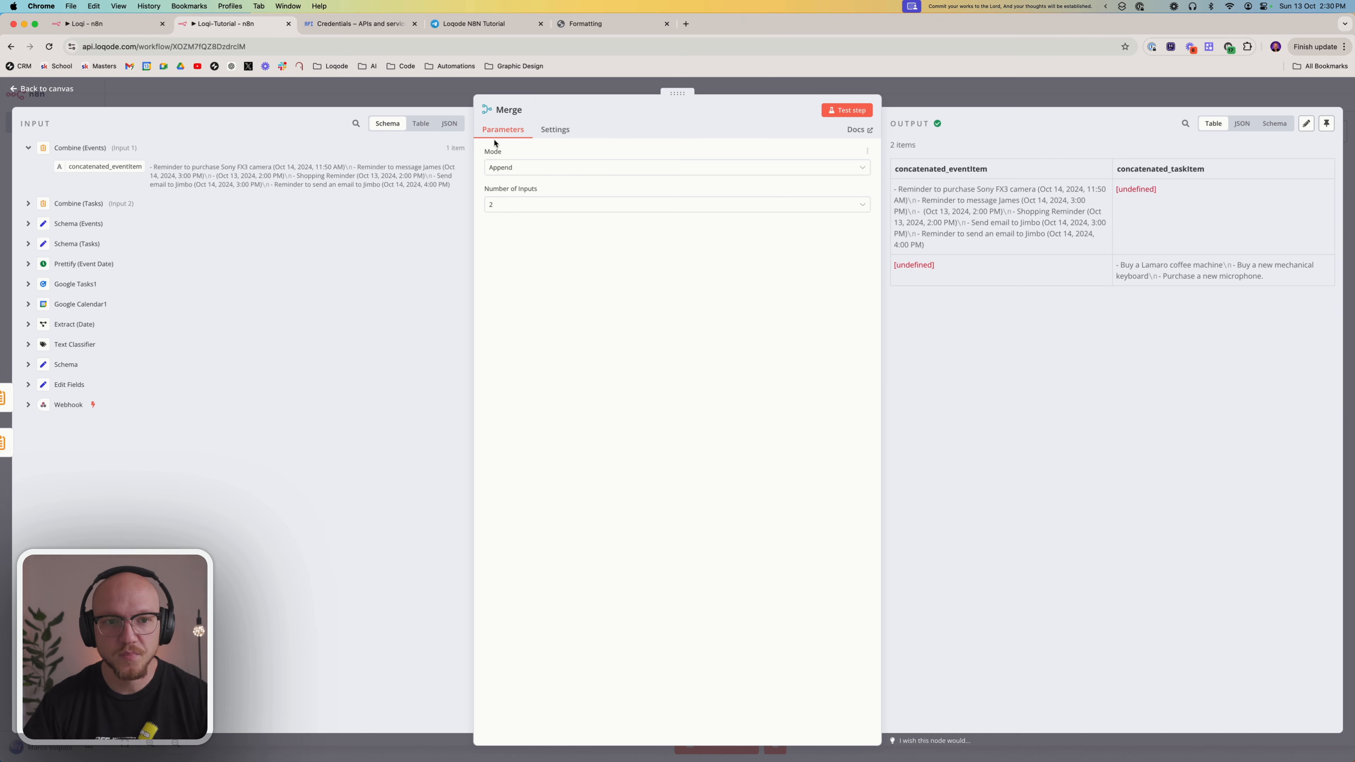
Set the Merge node to Combine mode by Position, test the step and check the combined event and task columns
click(500, 168)
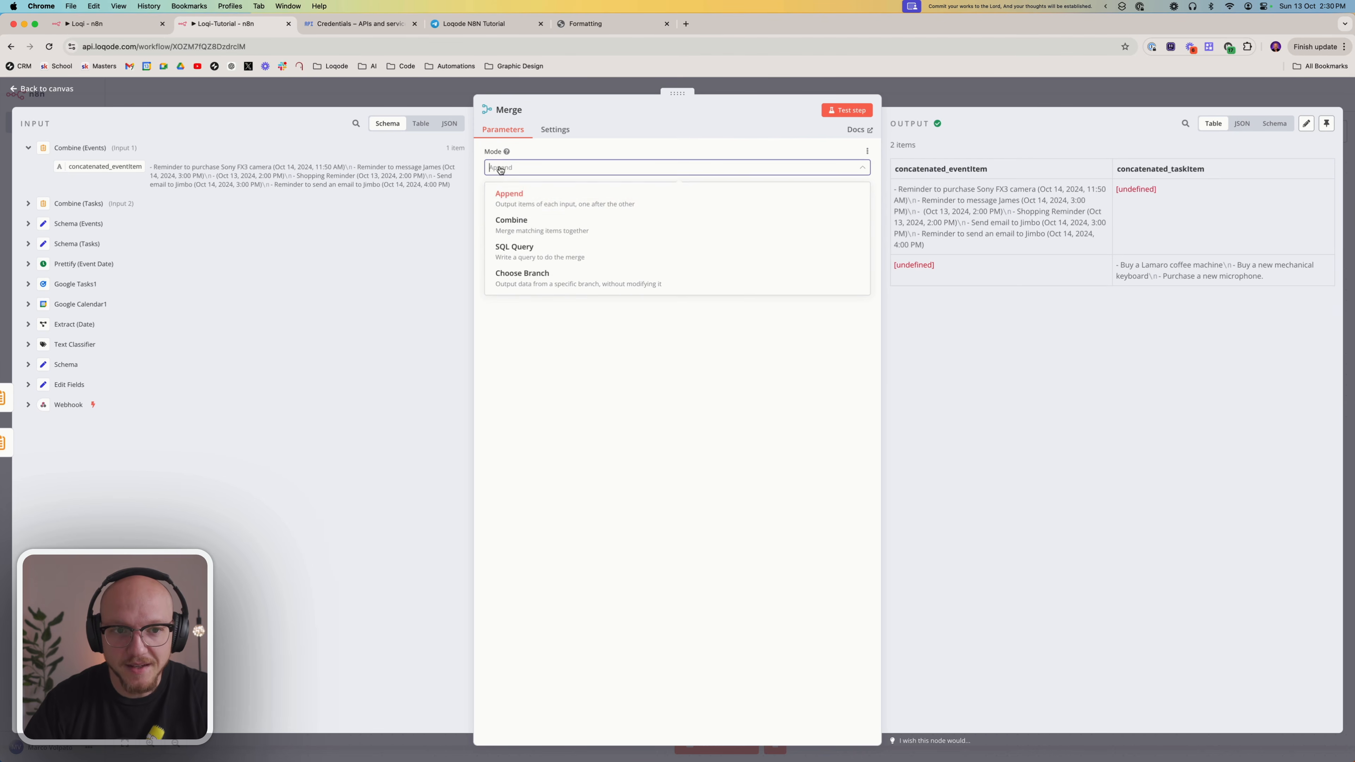
click(584, 226)
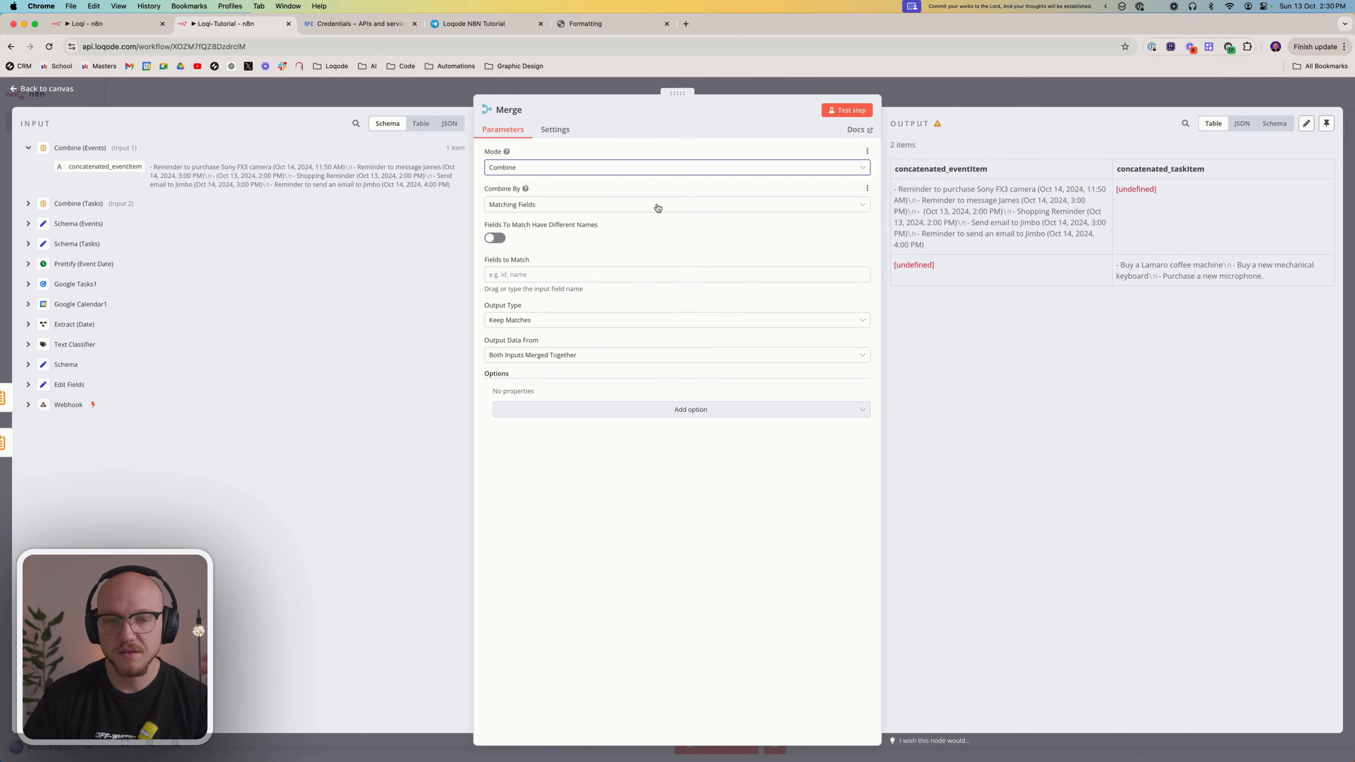
click(627, 209)
click(591, 260)
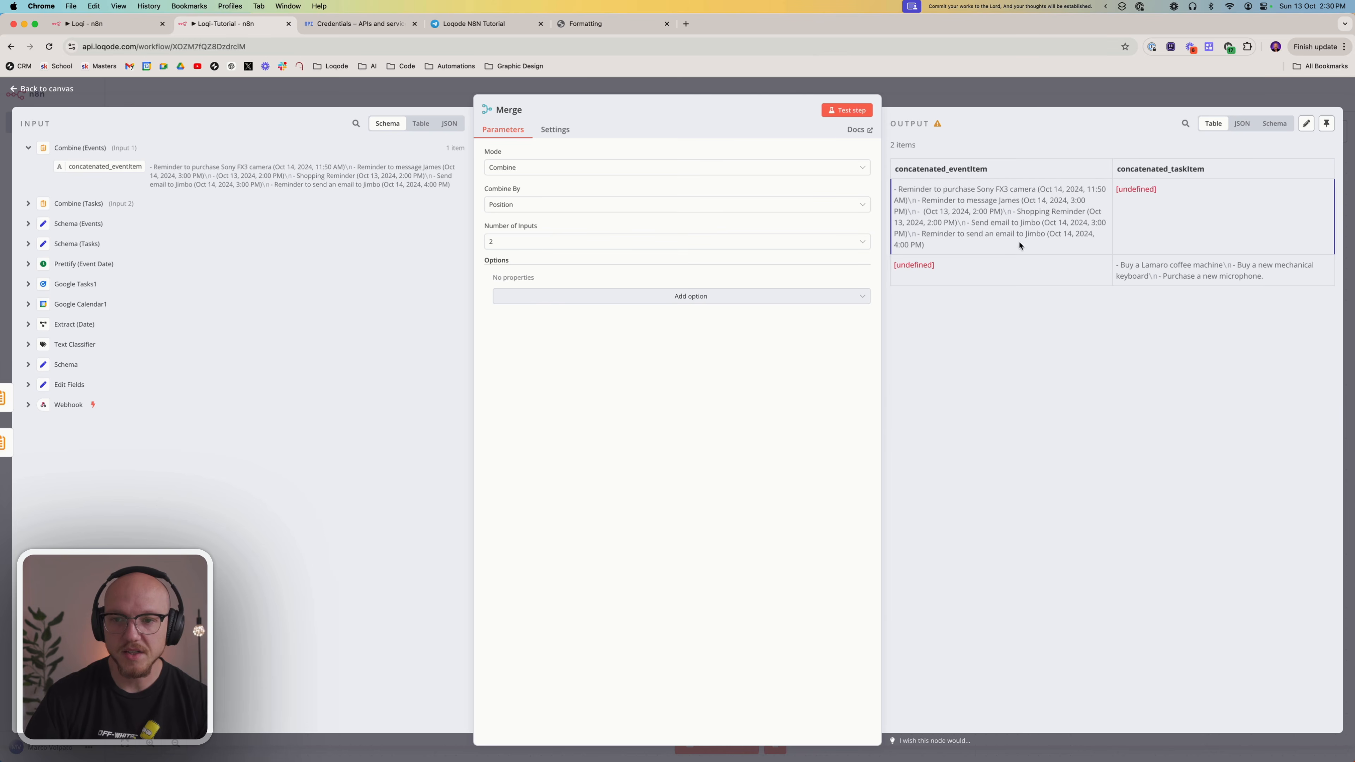
click(859, 111)
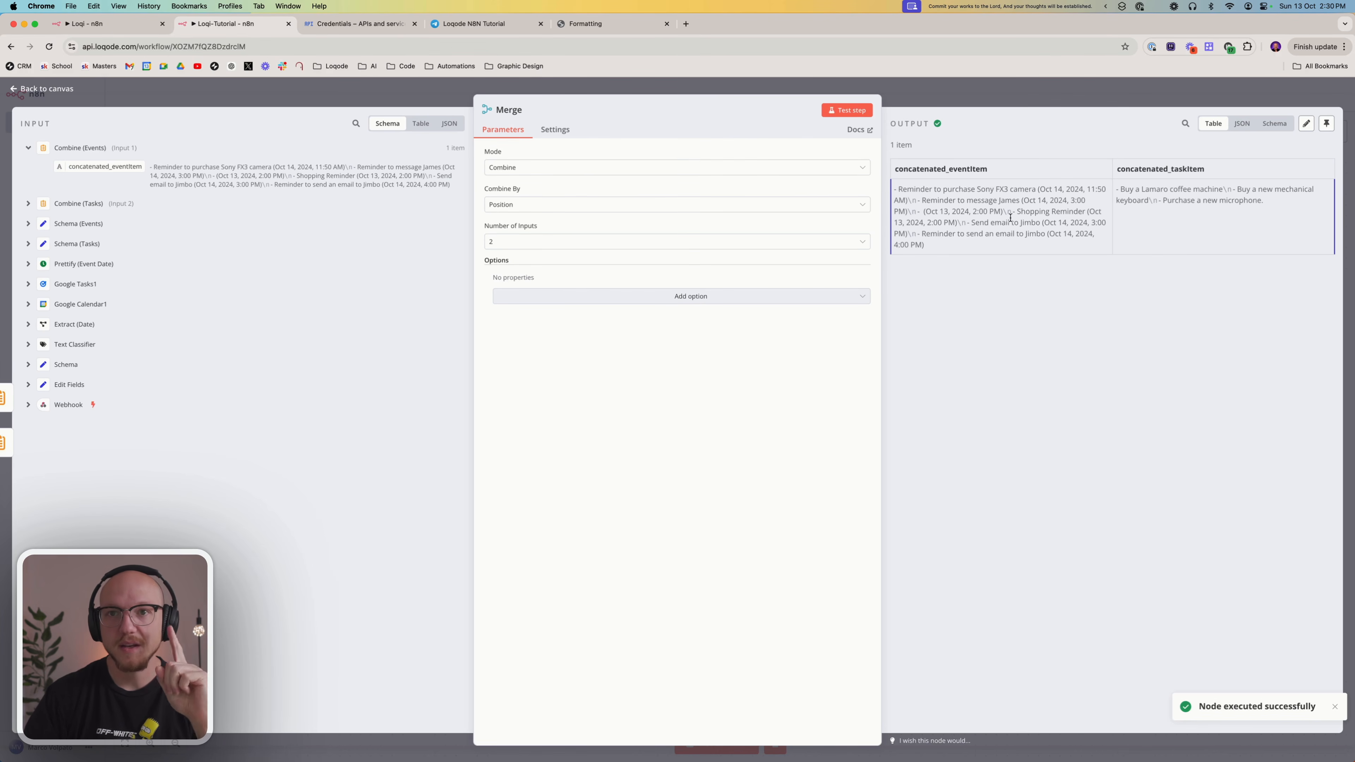
double_click(916, 166)
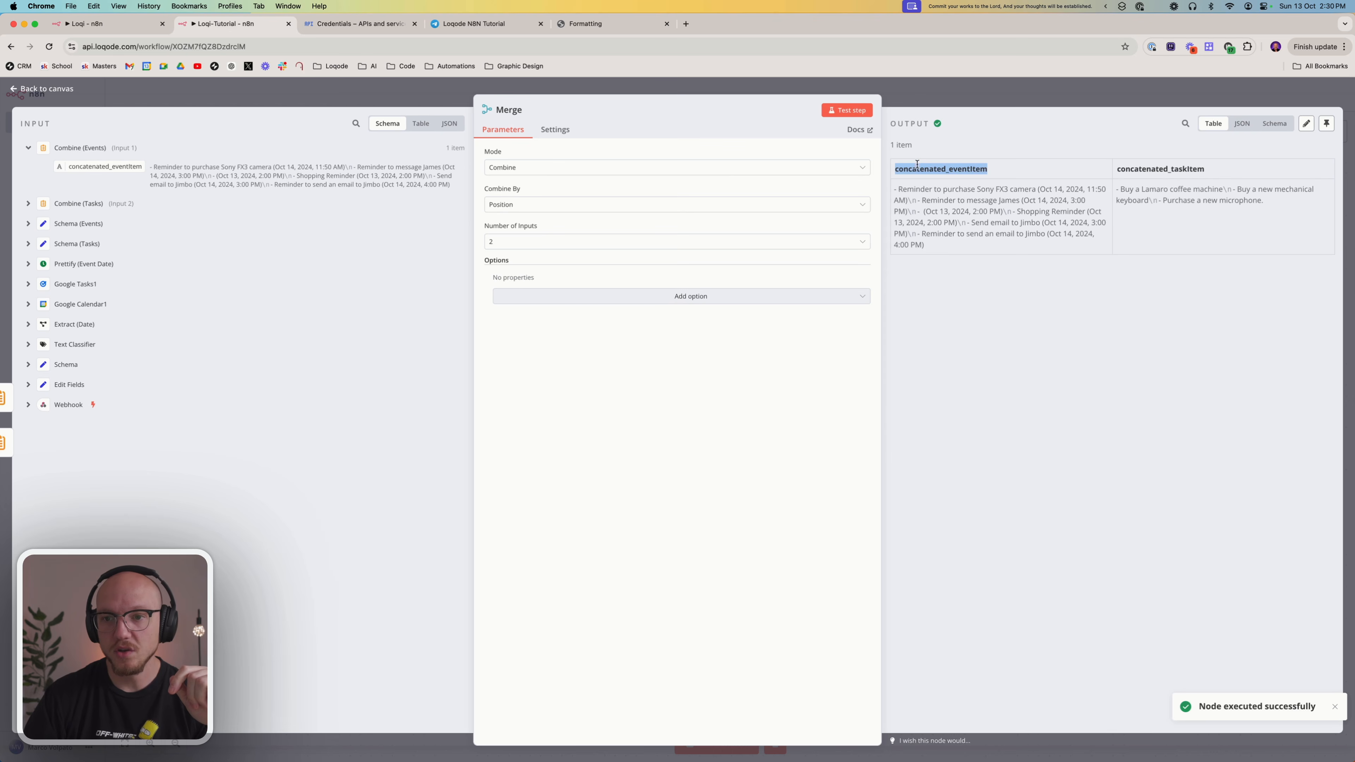
double_click(1139, 172)
click(699, 528)
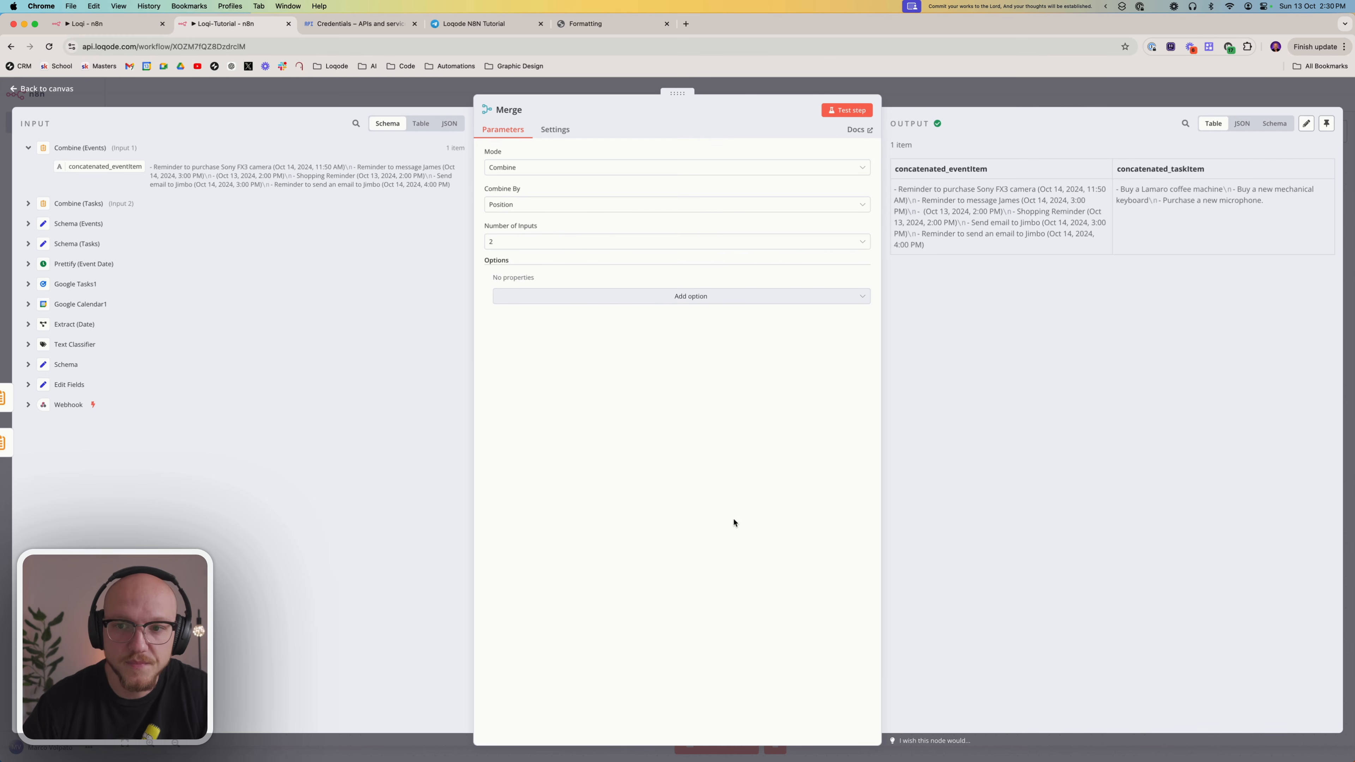
click(922, 94)
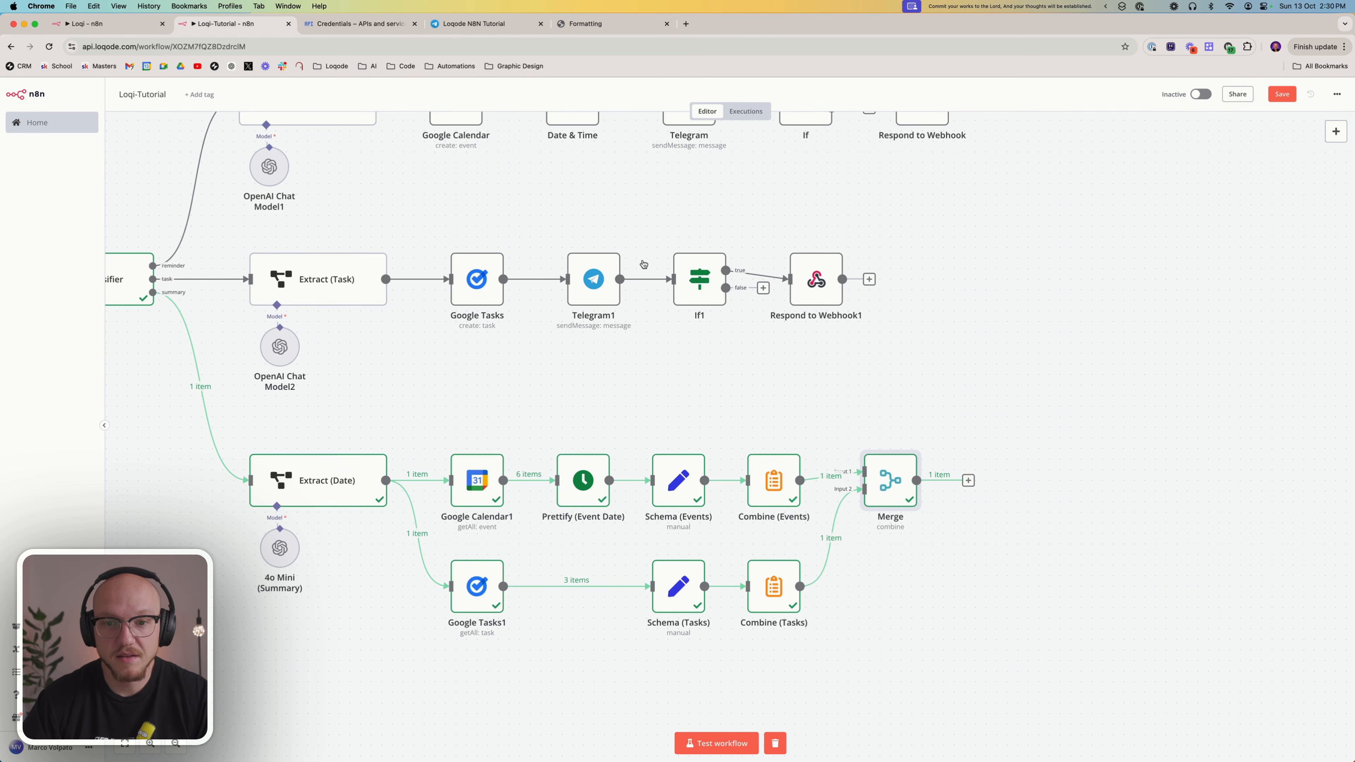
Copy the Confirm (Summary), Shortcut (Summary) and Notify (Summary) nodes from the Loqi workflow and paste them into Loqi-Tutorial after Merge
click(73, 27)
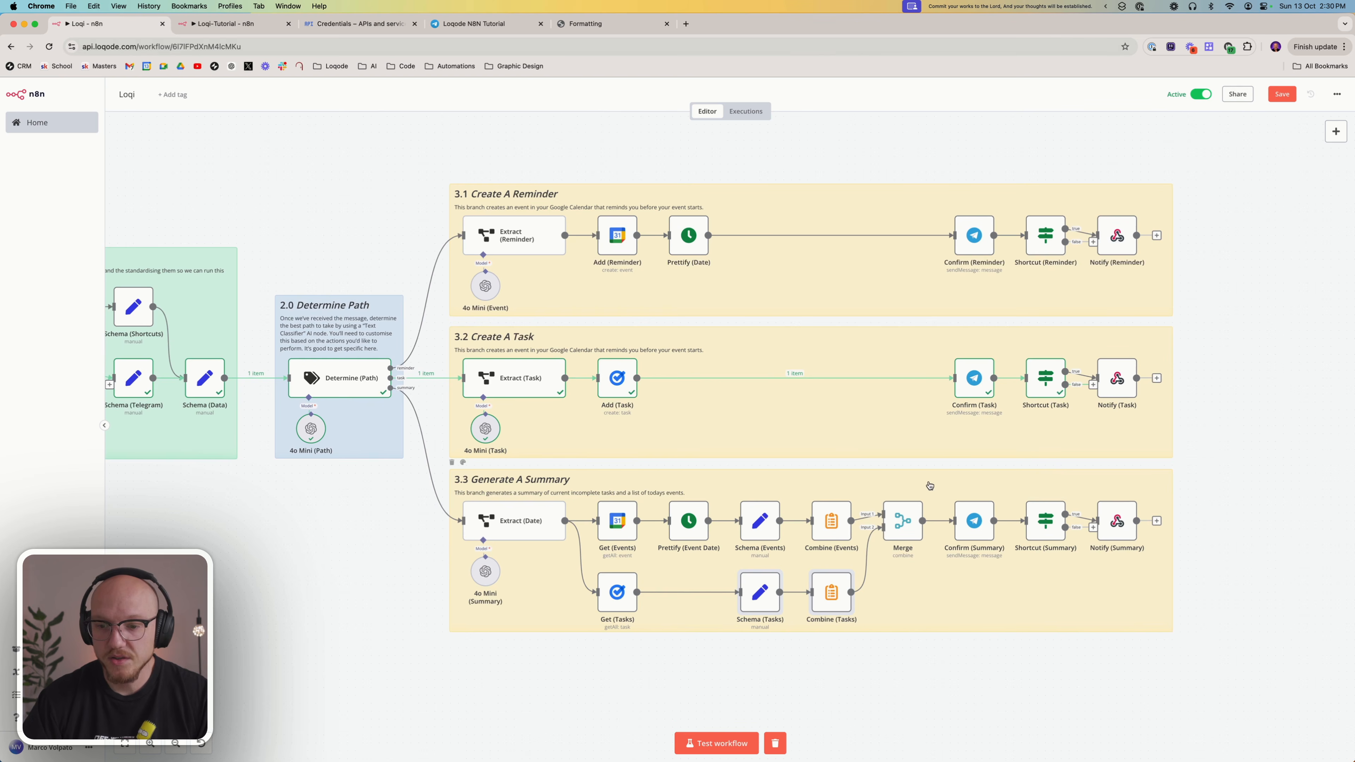
drag(940, 488, 987, 510)
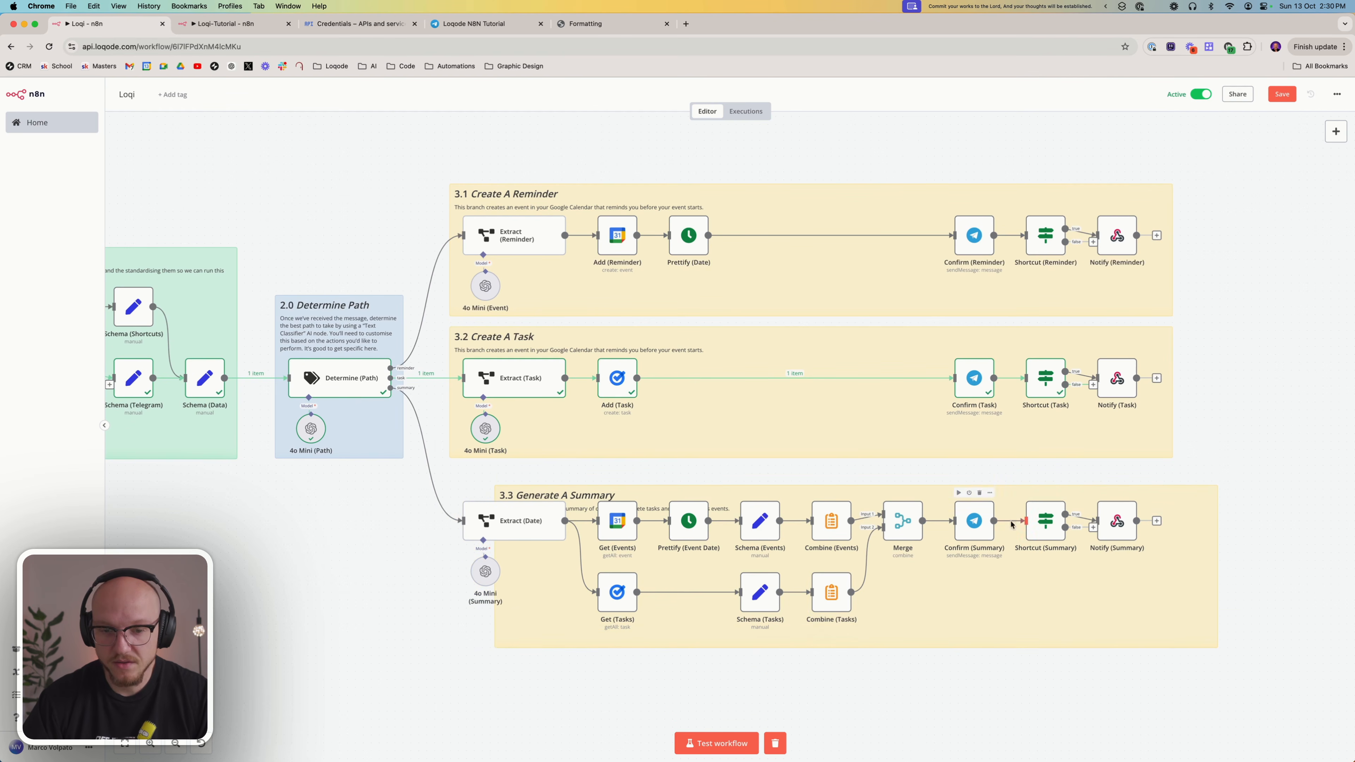
key(super+z)
drag(1203, 698, 945, 482)
key(super+c)
click(235, 24)
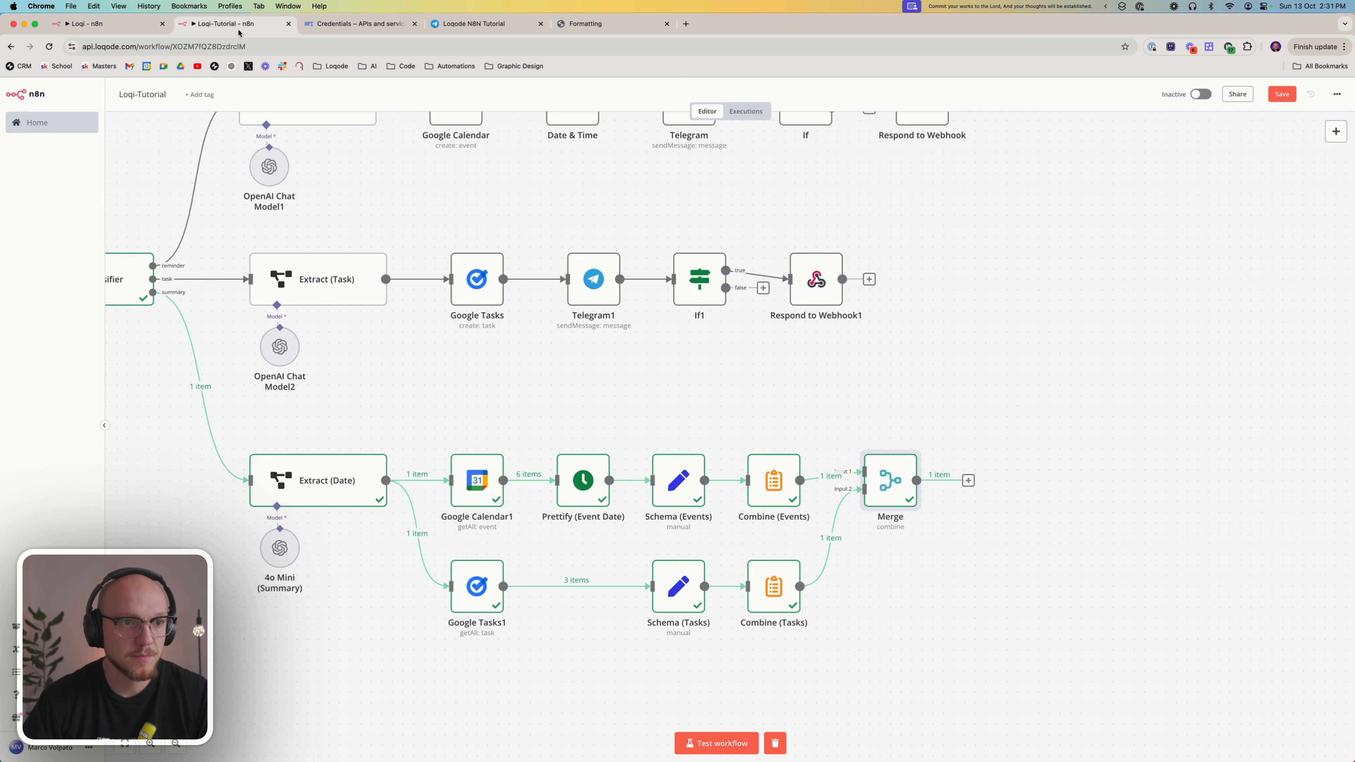
key(super+v)
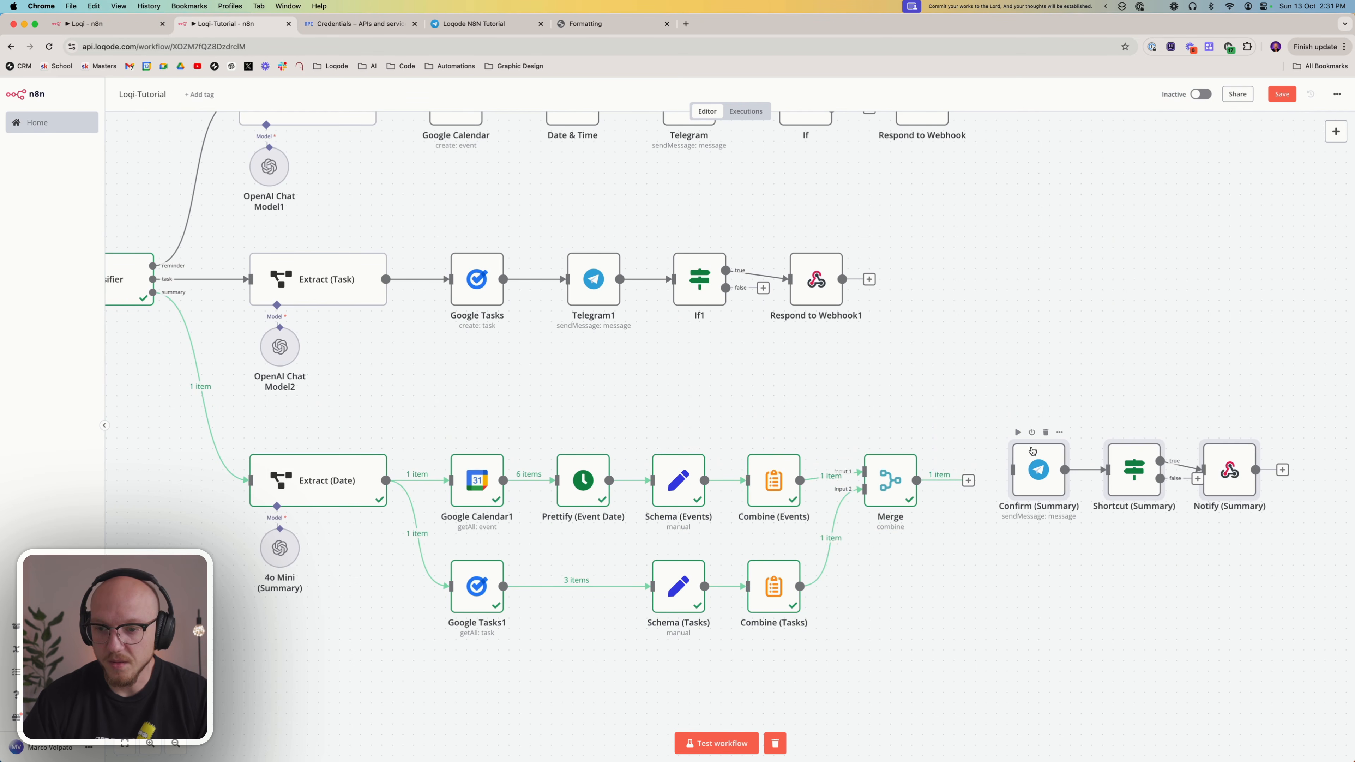
click(977, 496)
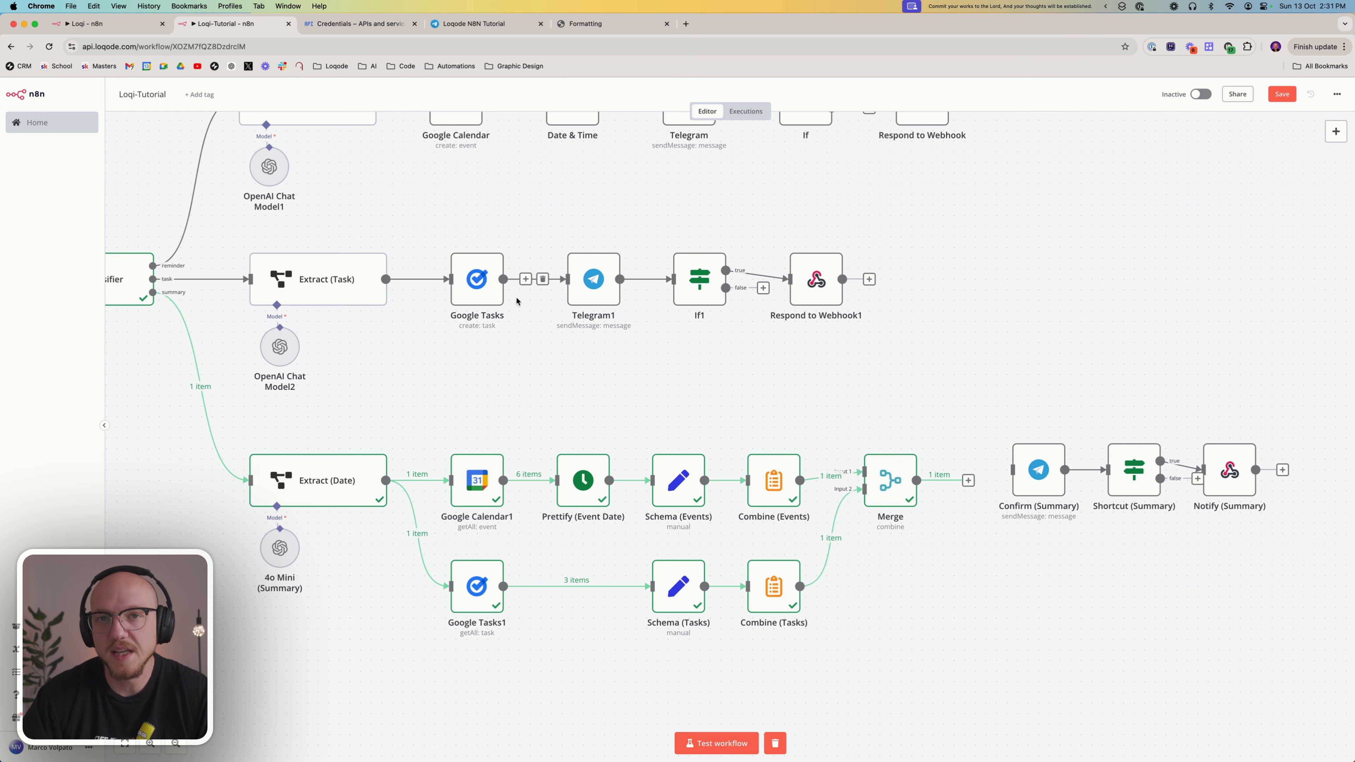
Connect the Merge output to Confirm (Summary) and set that node's Telegram credential to Loqode N8N Tutorial Bot
drag(967, 480, 995, 482)
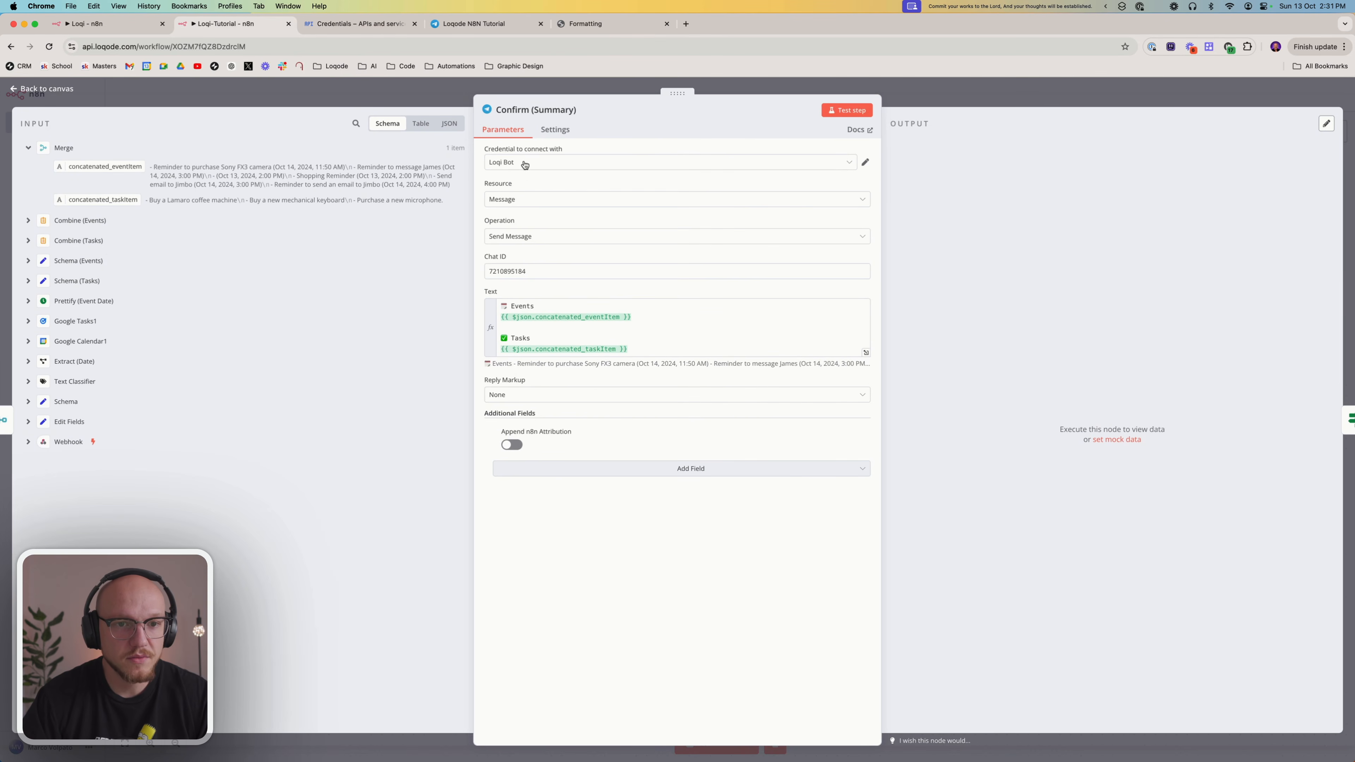
click(506, 165)
click(510, 216)
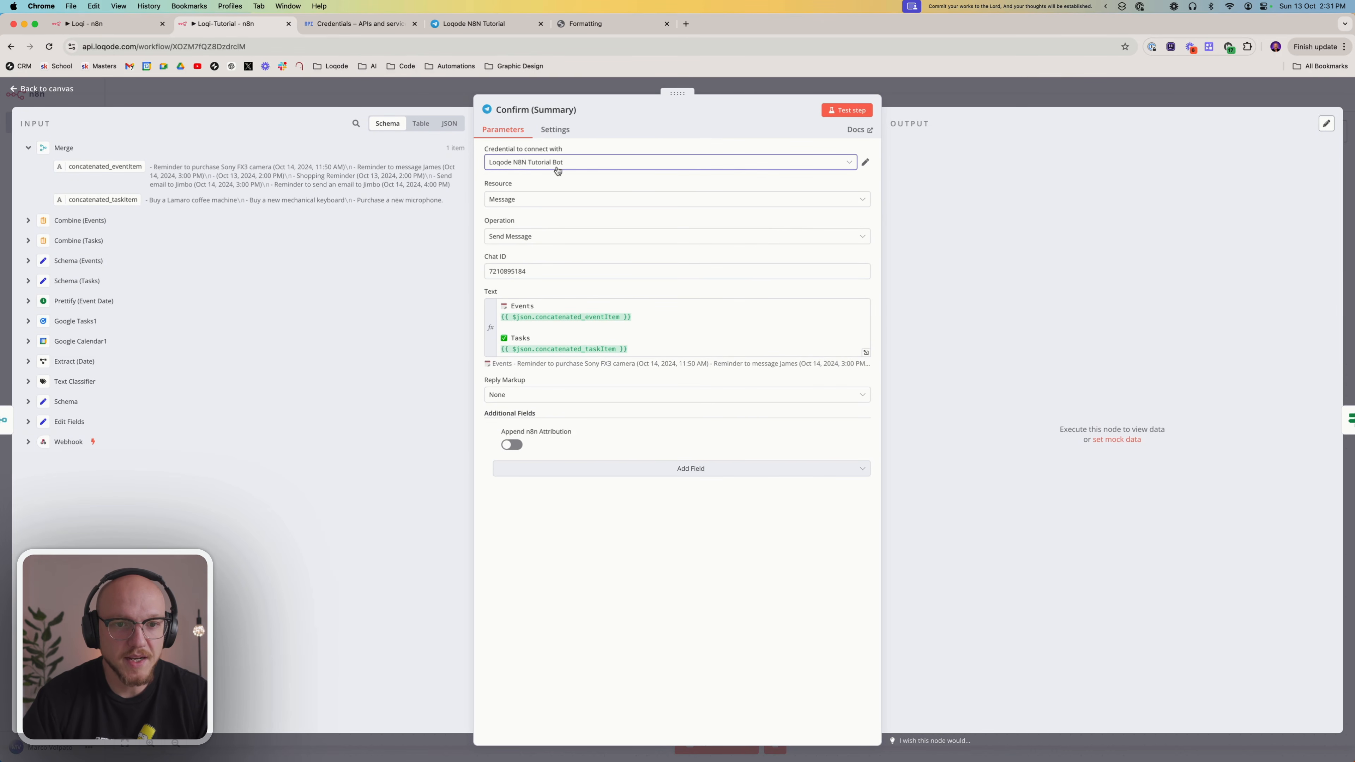
click(593, 580)
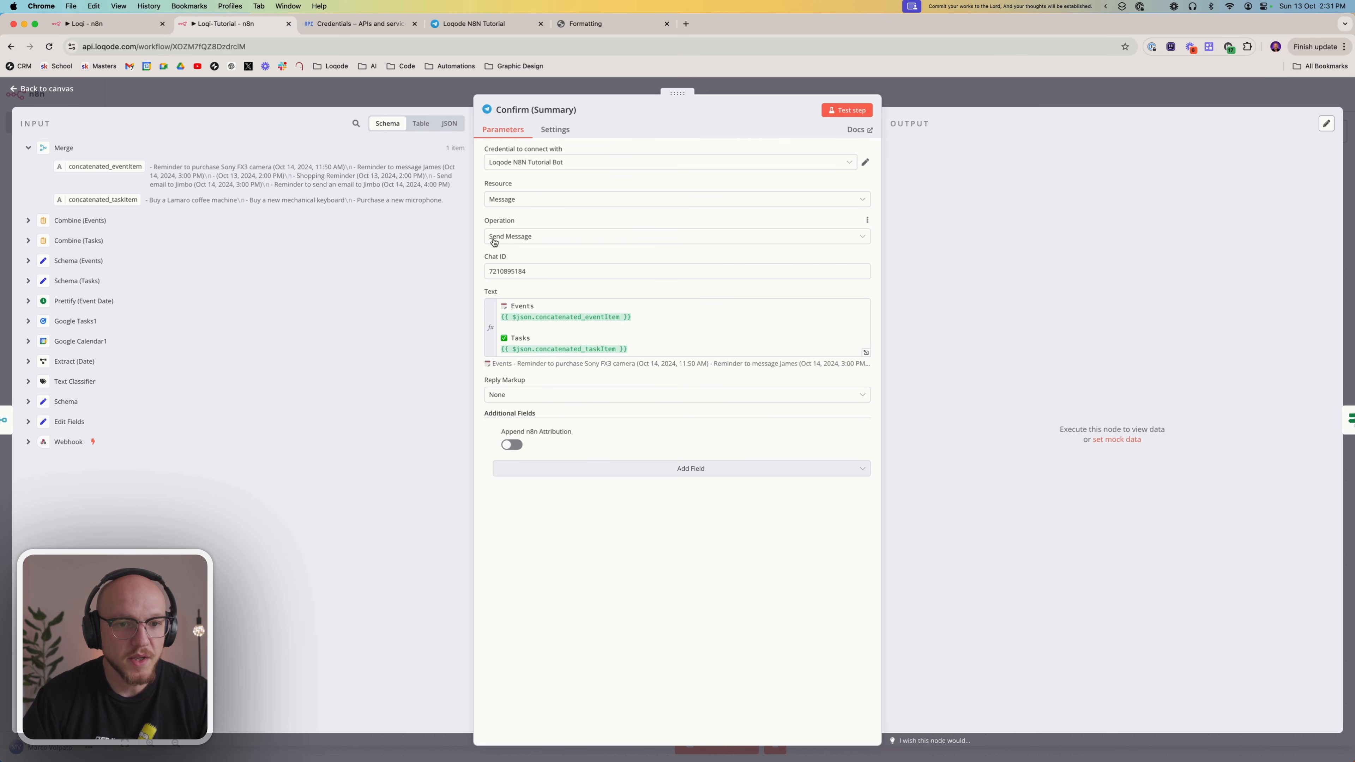
Review the Chat ID and the Events heading of the message text in Confirm (Summary)
click(539, 271)
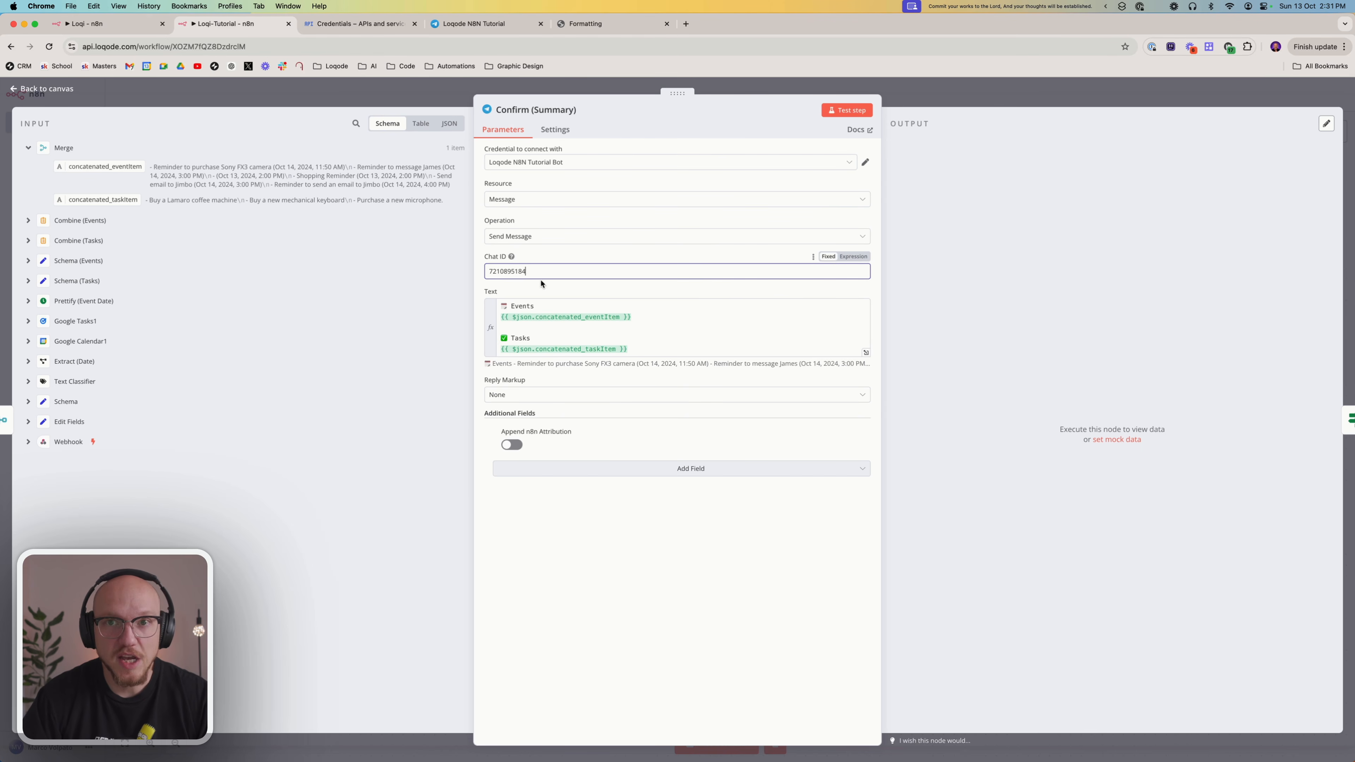
click(541, 293)
click(542, 305)
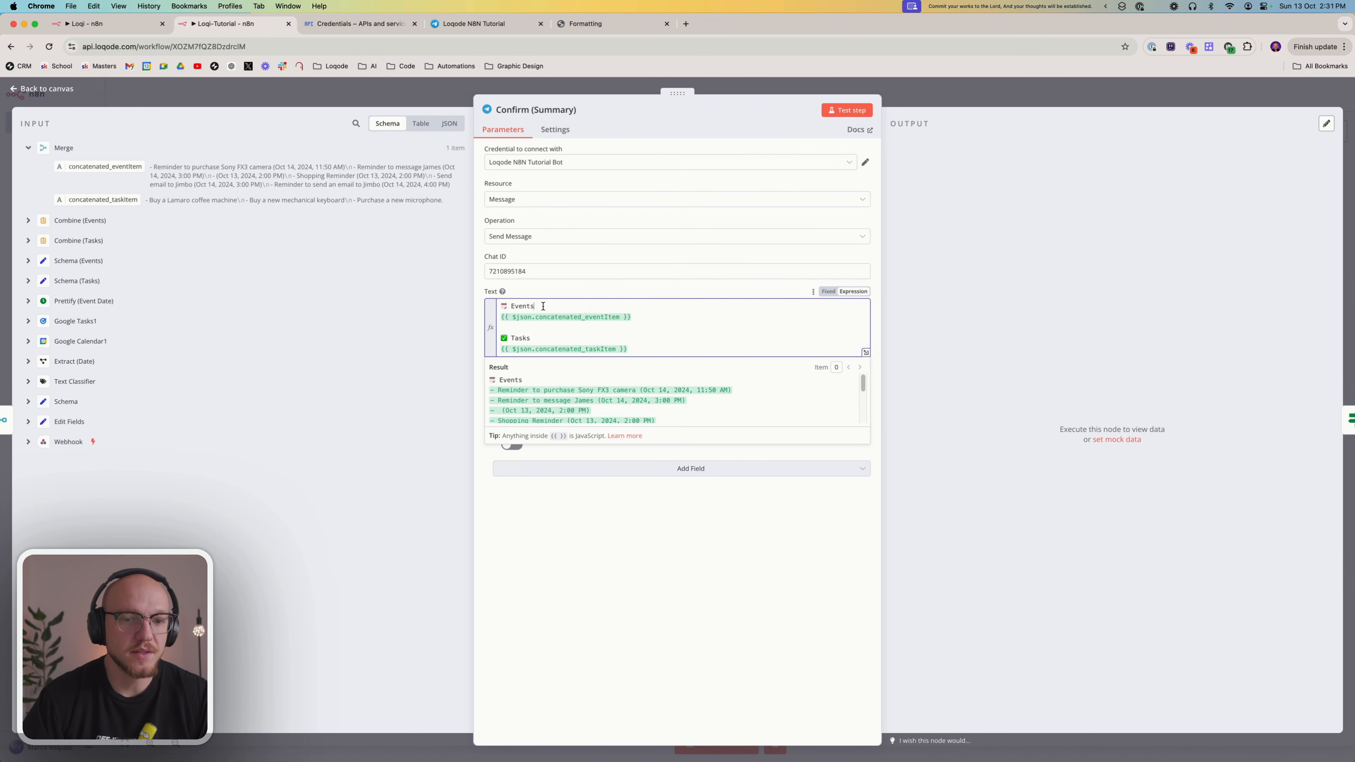
drag(543, 306, 483, 310)
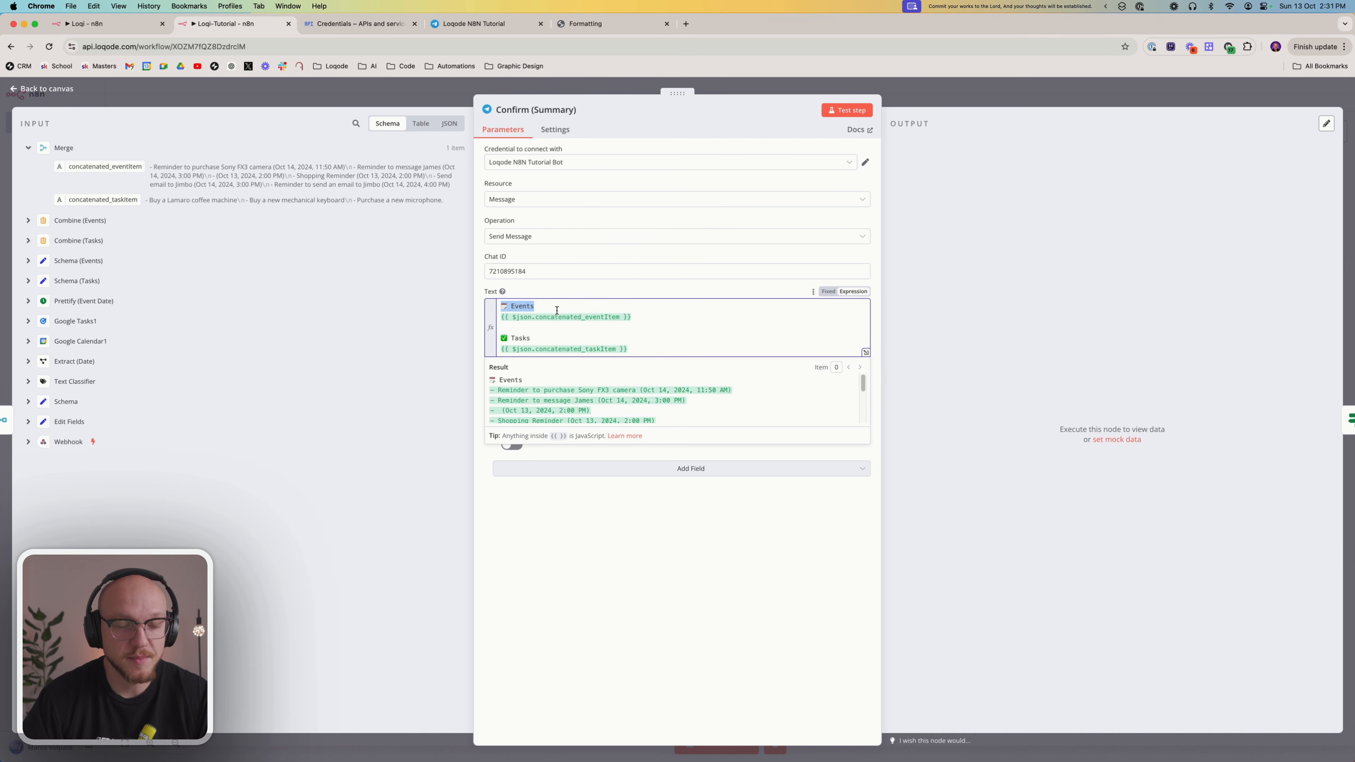
click(548, 303)
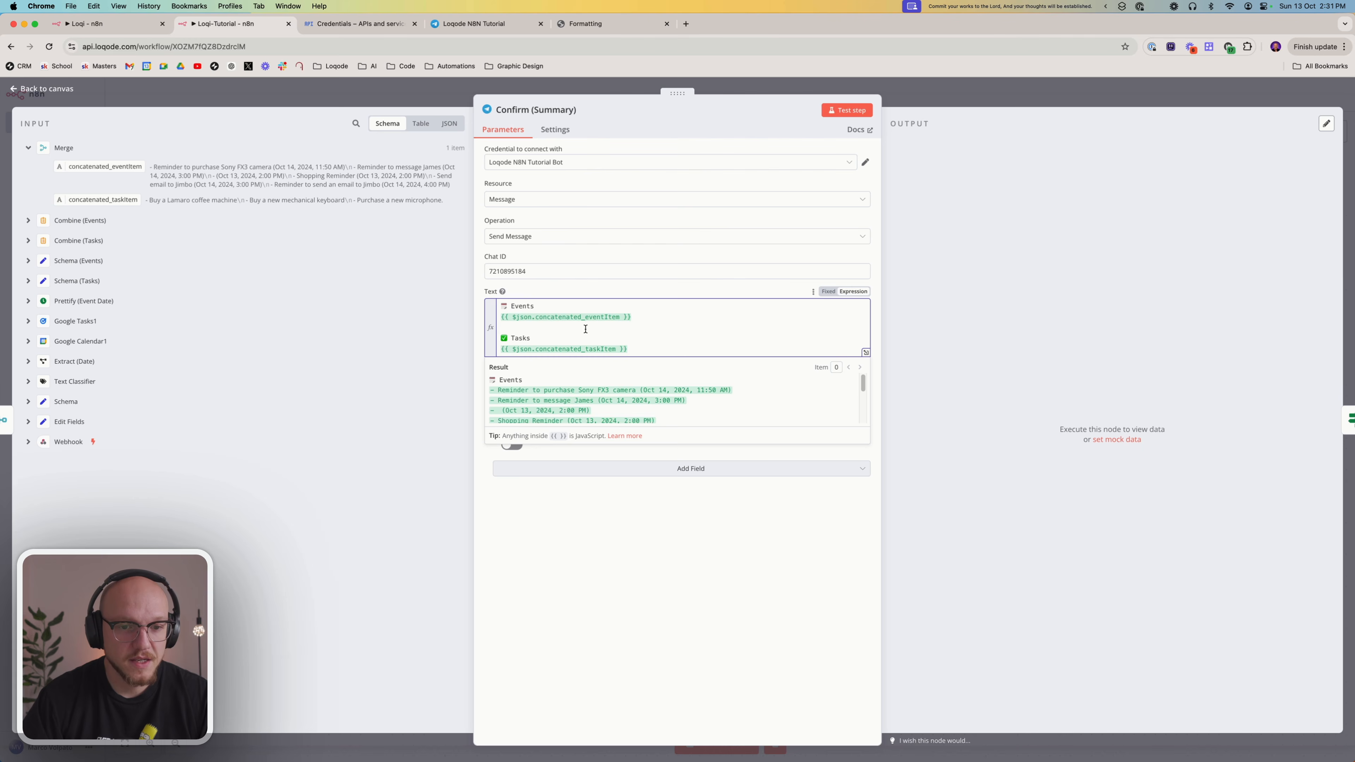
Try inserting concatenated_eventItem and concatenated_taskItem from the Merge input into the message text, and remove each duplicate expression
click(640, 317)
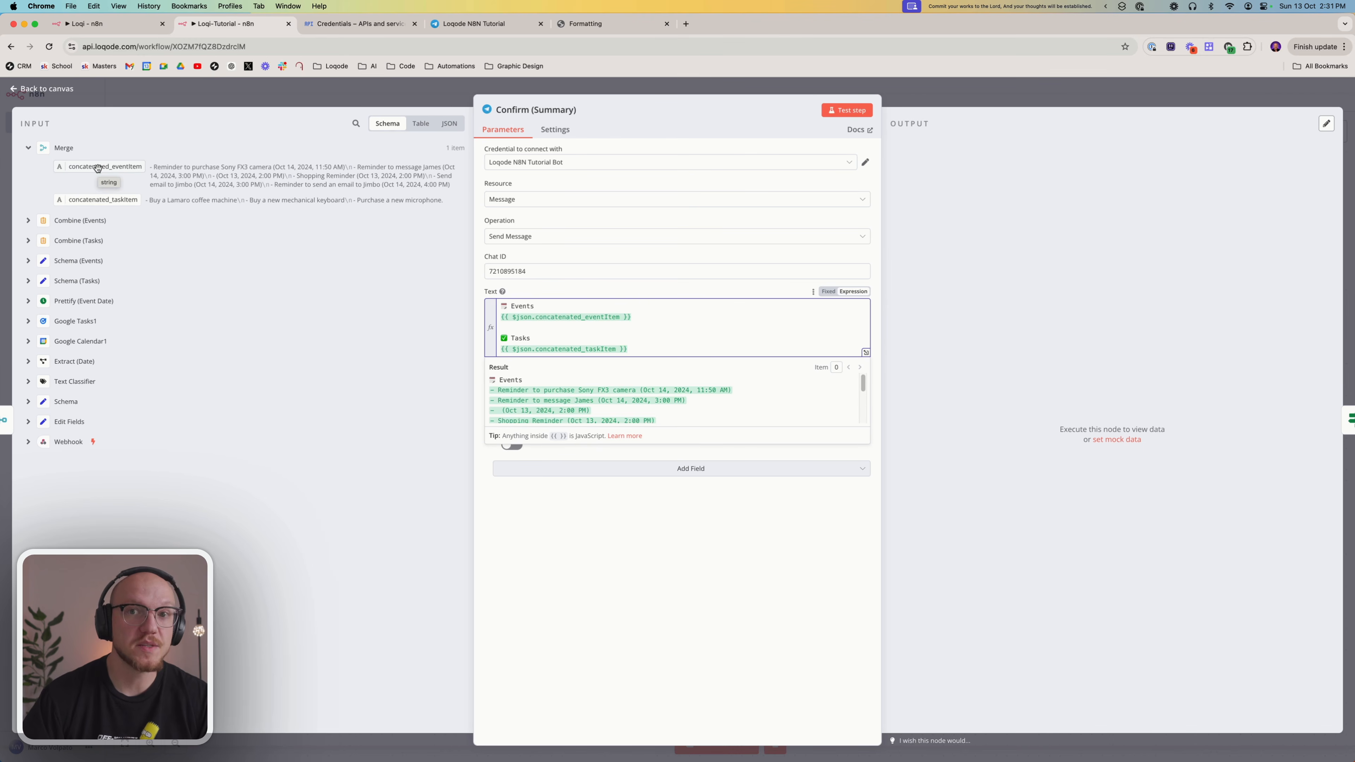
drag(103, 169, 649, 318)
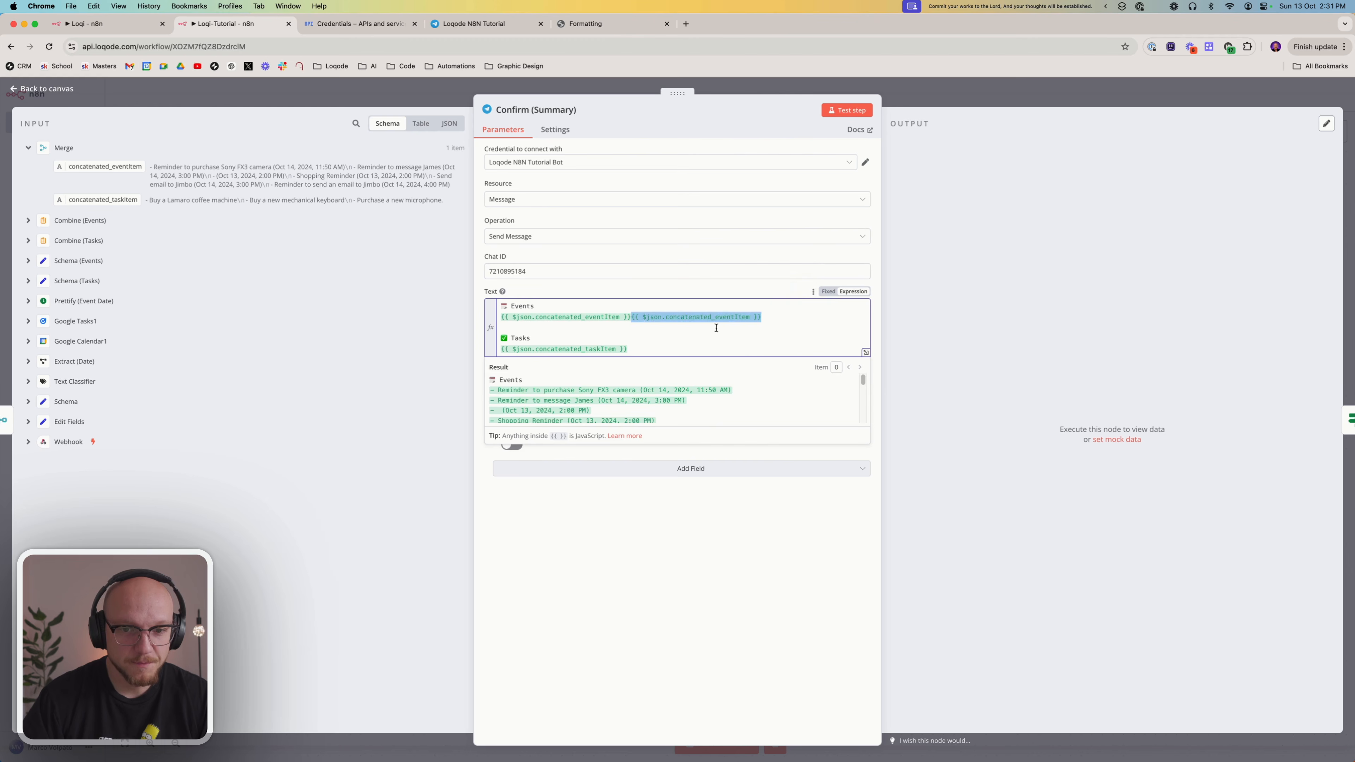
drag(778, 315, 629, 318)
key(BackSpace)
double_click(524, 308)
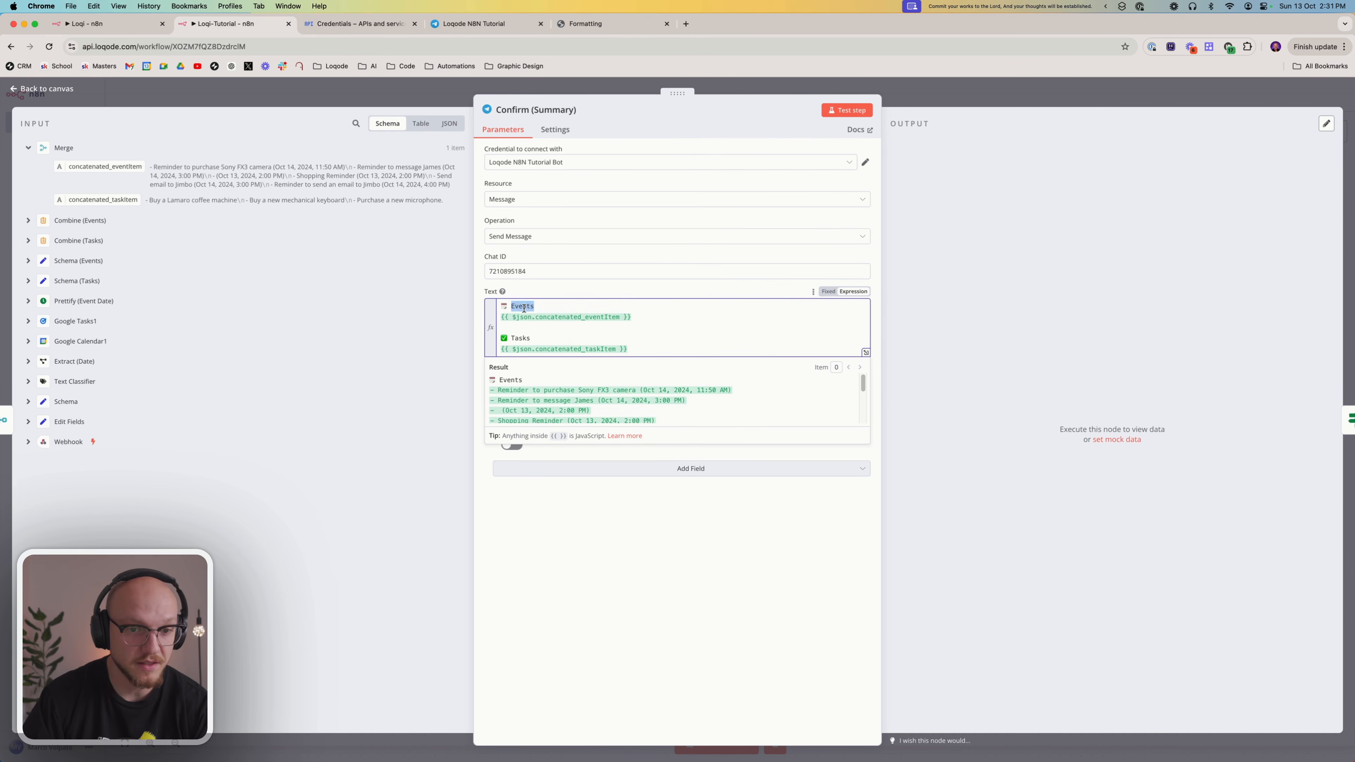
click(570, 336)
drag(103, 200, 636, 349)
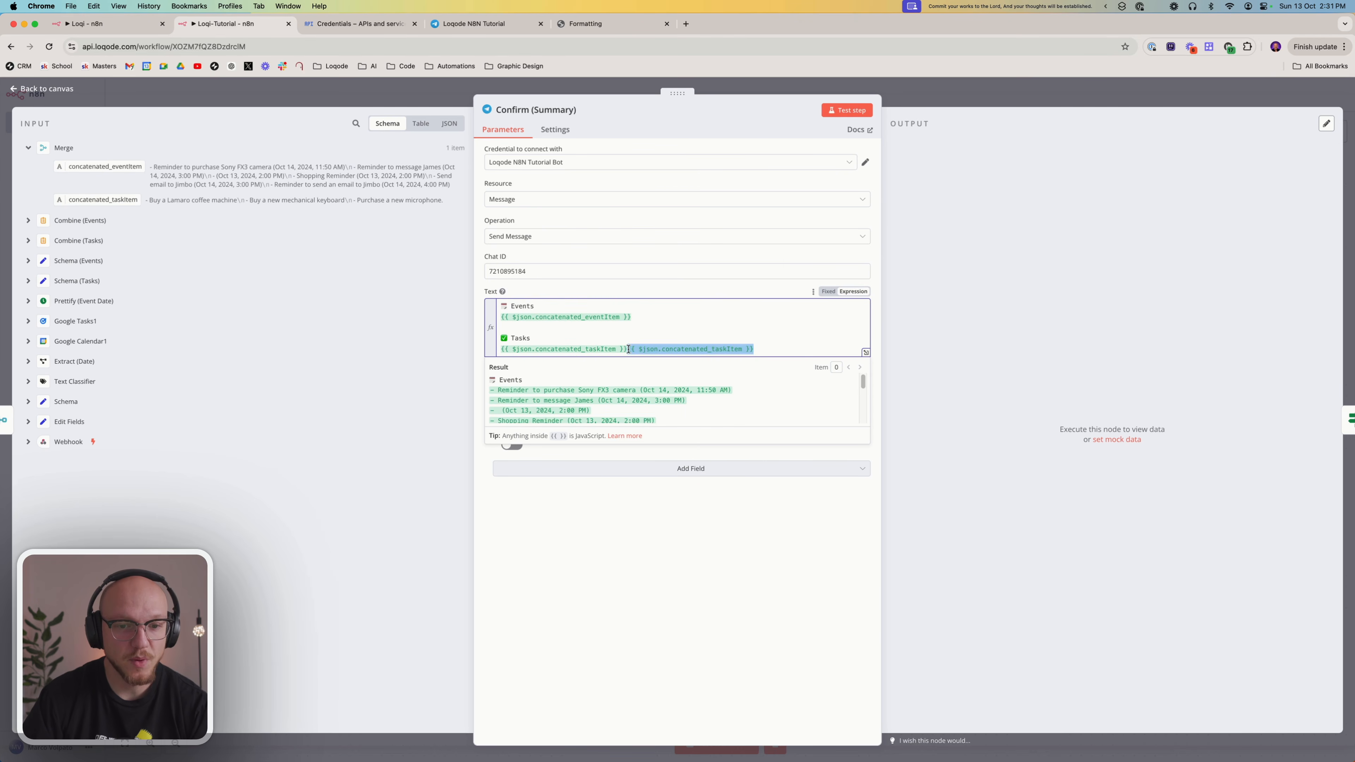
key(BackSpace)
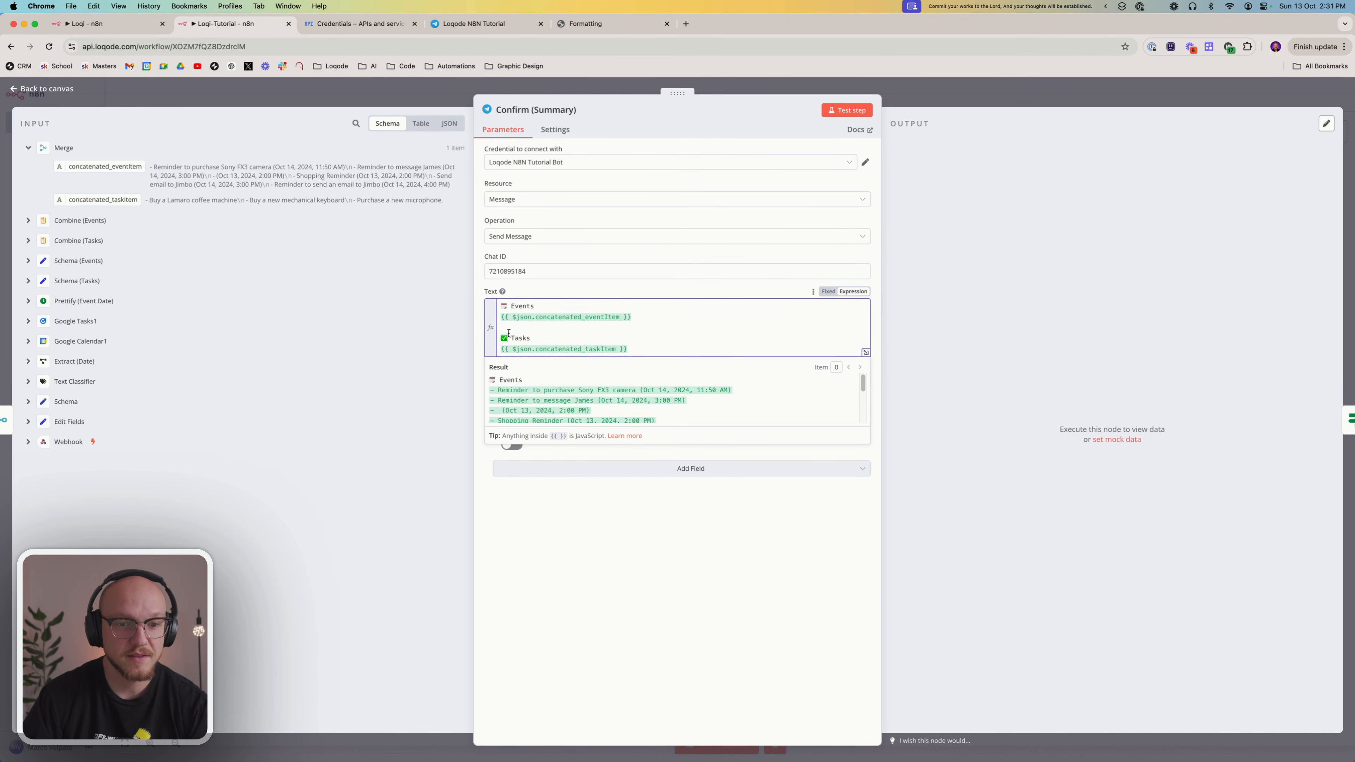
click(593, 579)
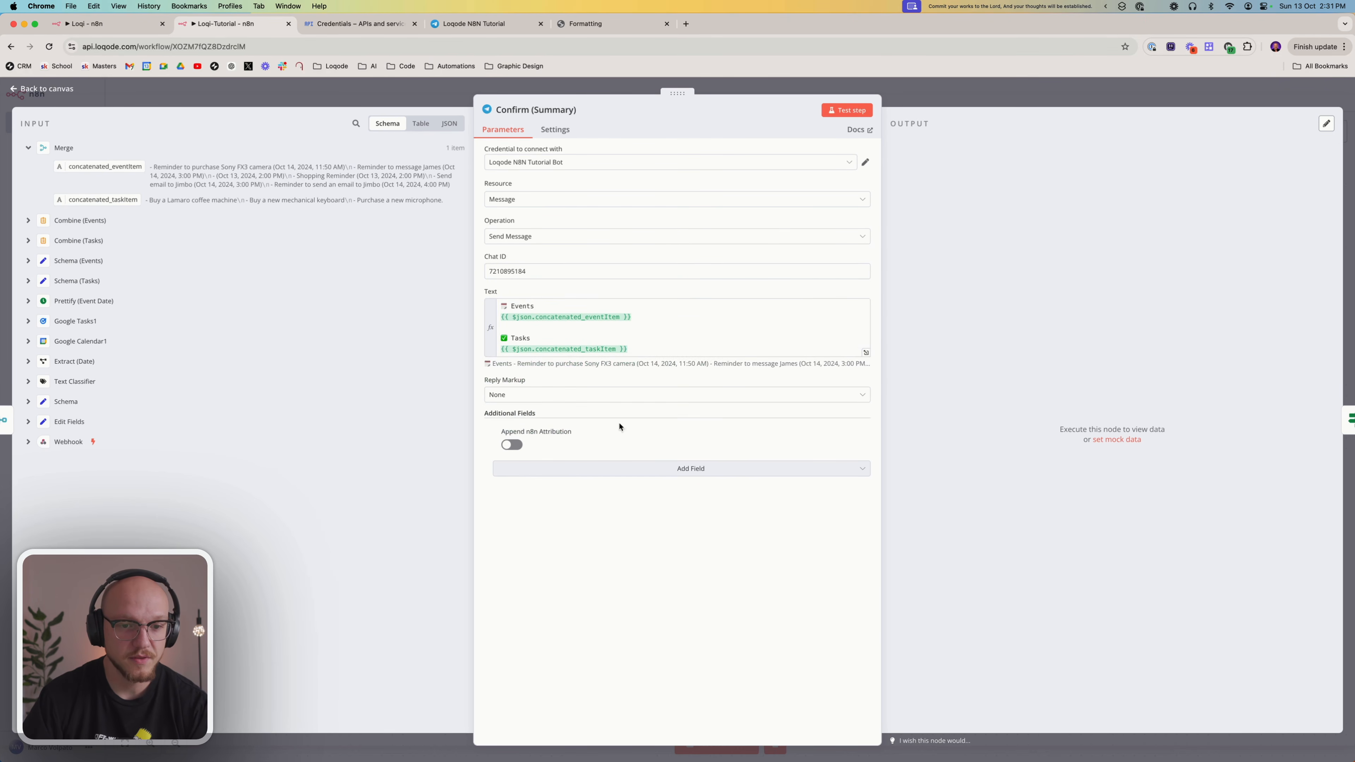
Test Confirm (Summary), check the events and tasks summary message in the Telegram bot chat, and return to the Loqi-Tutorial canvas
click(838, 113)
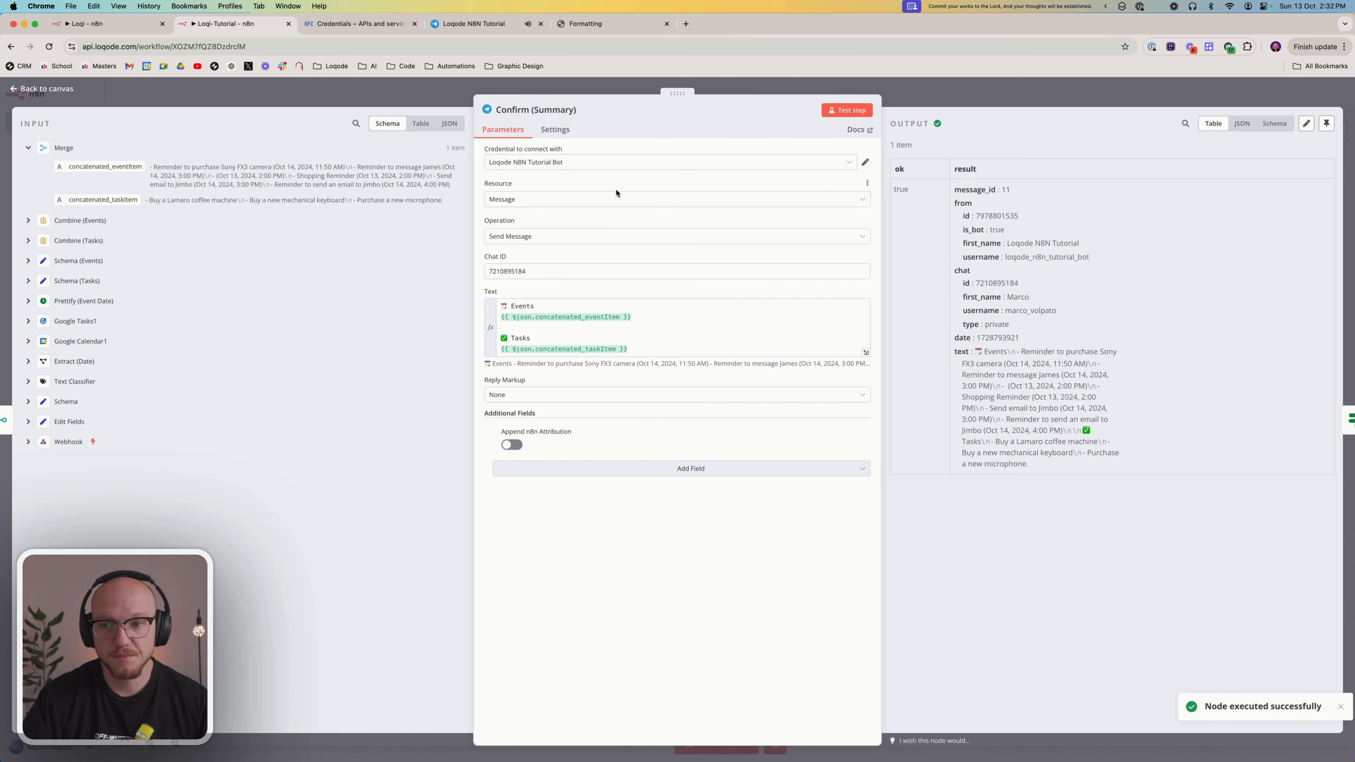
click(469, 25)
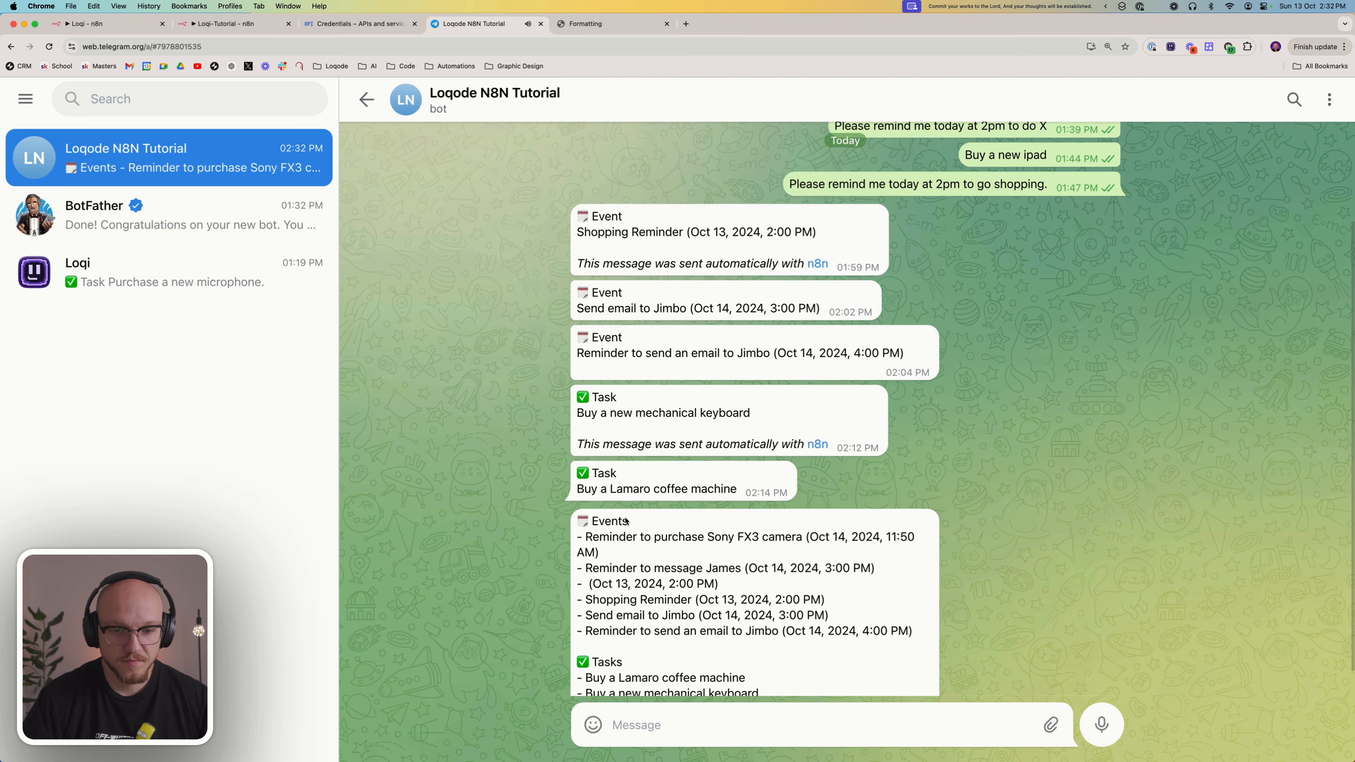
drag(581, 491, 785, 683)
click(774, 672)
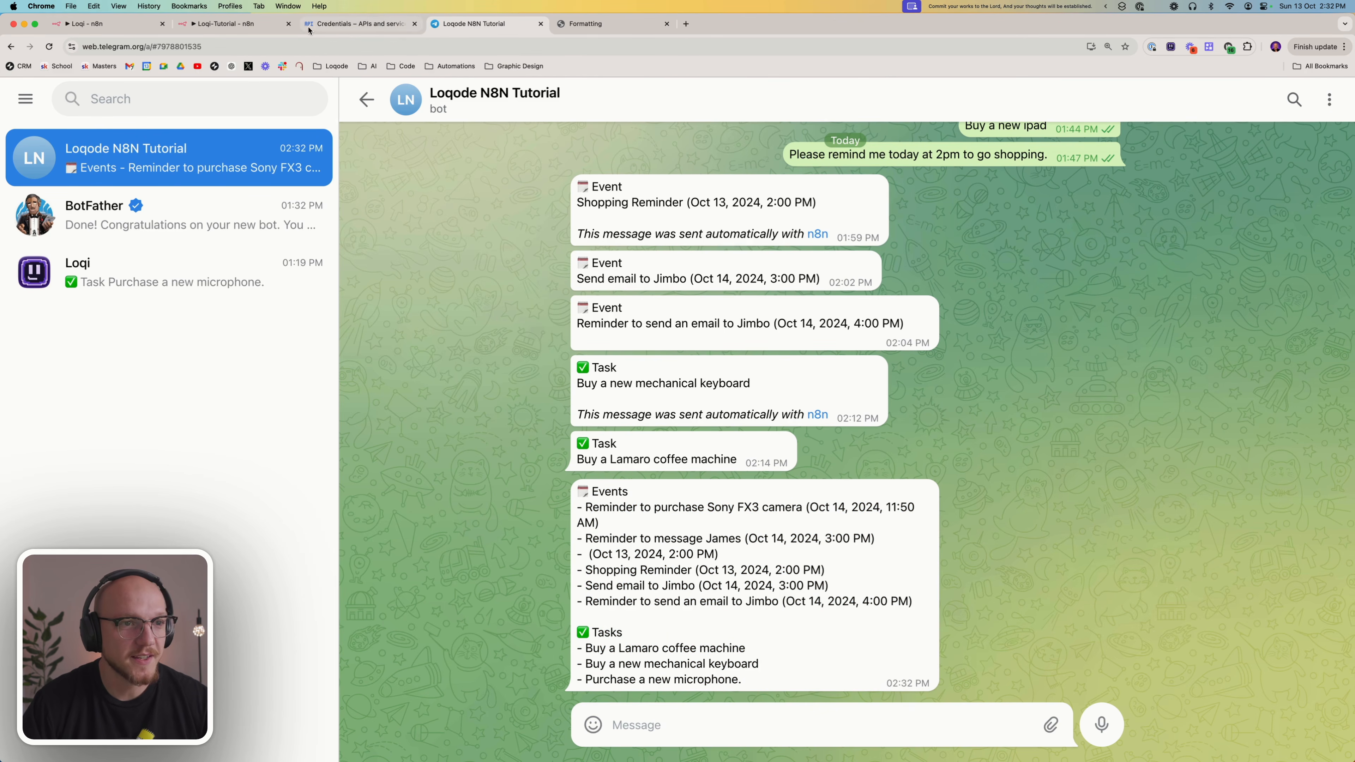
click(237, 29)
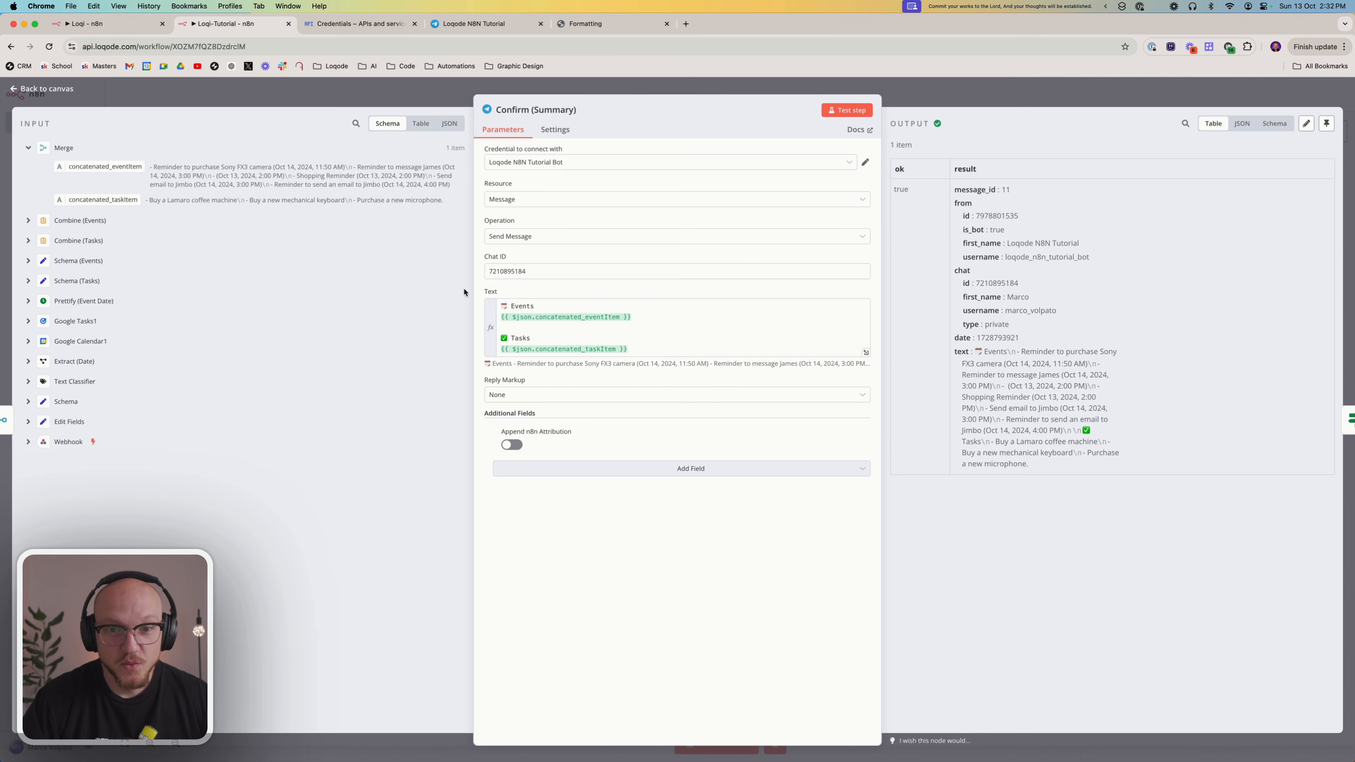
click(845, 77)
In Shortcut (Summary), replace the broken left-hand condition expression with the trigger field from the Schema node and close the node
scroll(853, 341, right, 5)
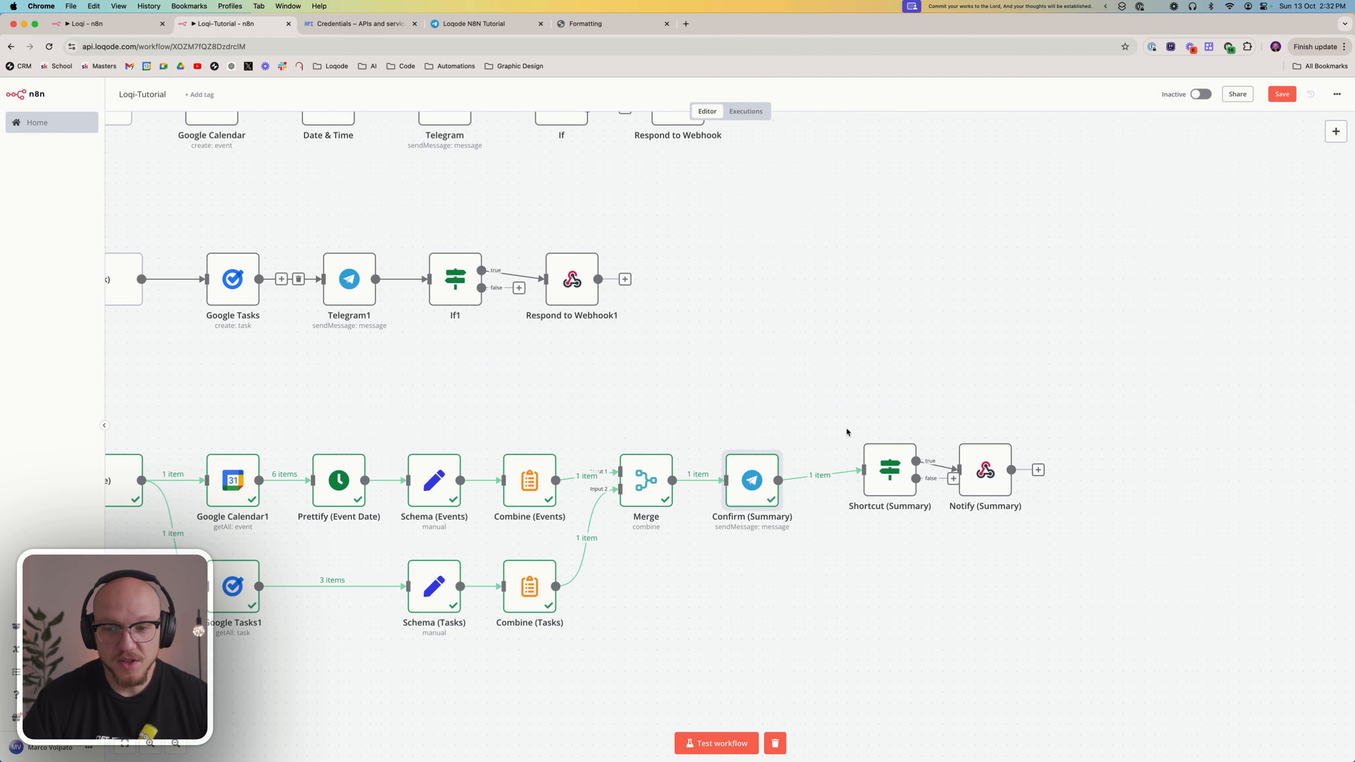
drag(880, 478, 845, 487)
double_click(845, 487)
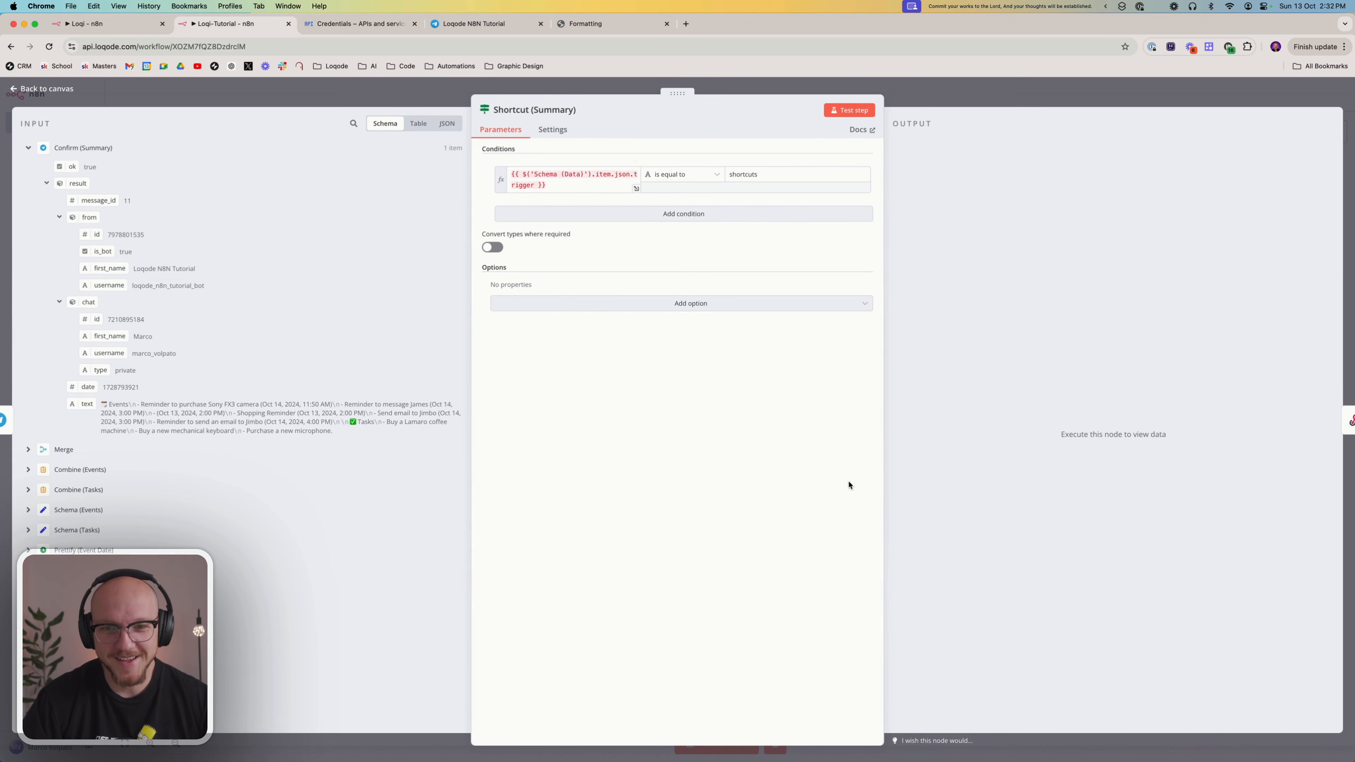
click(579, 187)
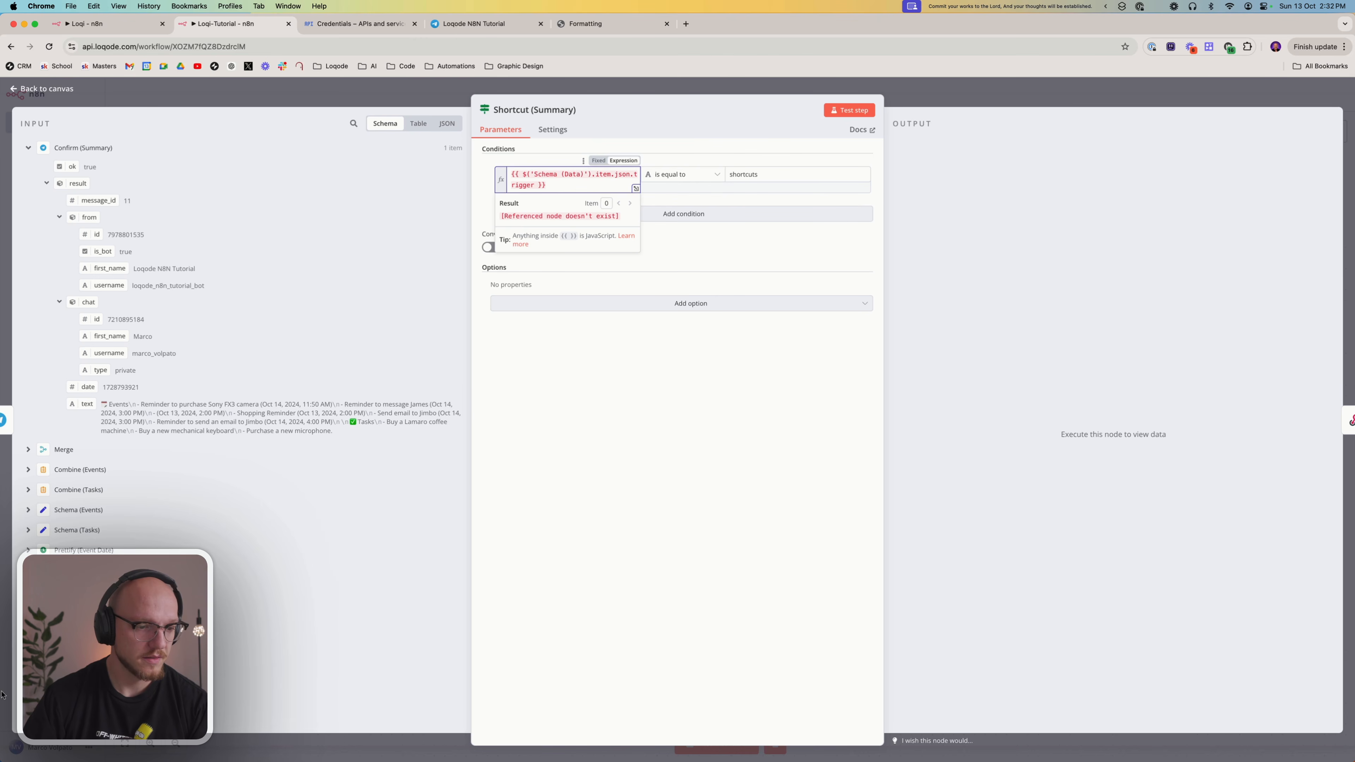
click(28, 651)
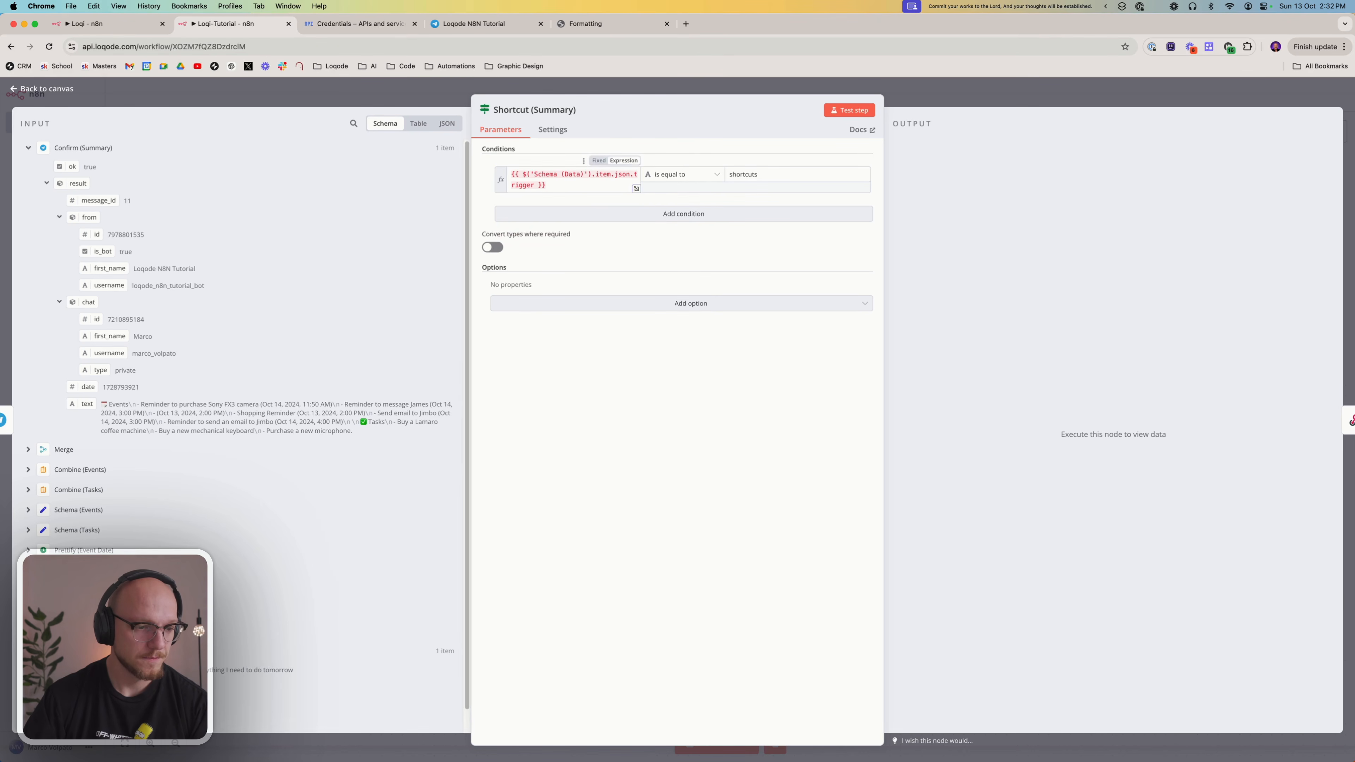
scroll(28, 650, down, 1)
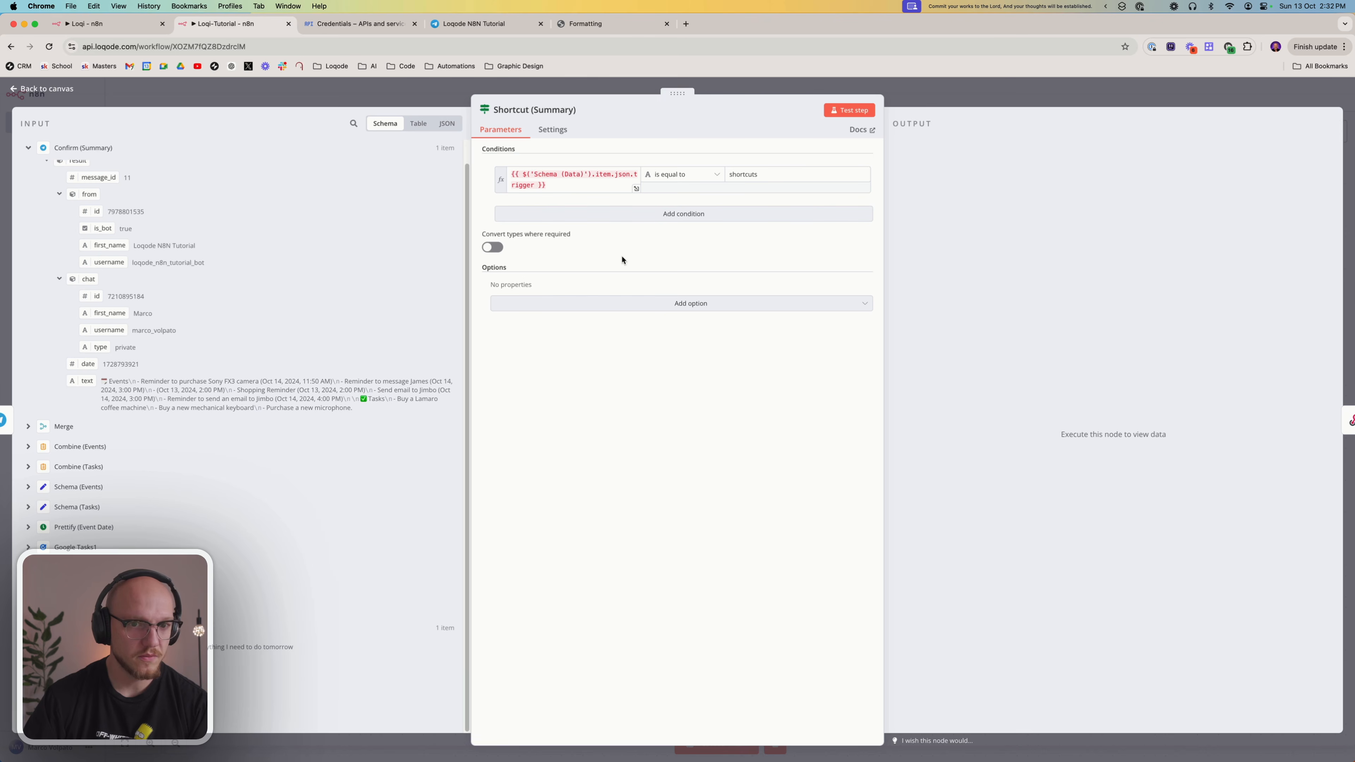
drag(575, 186, 505, 176)
key(BackSpace)
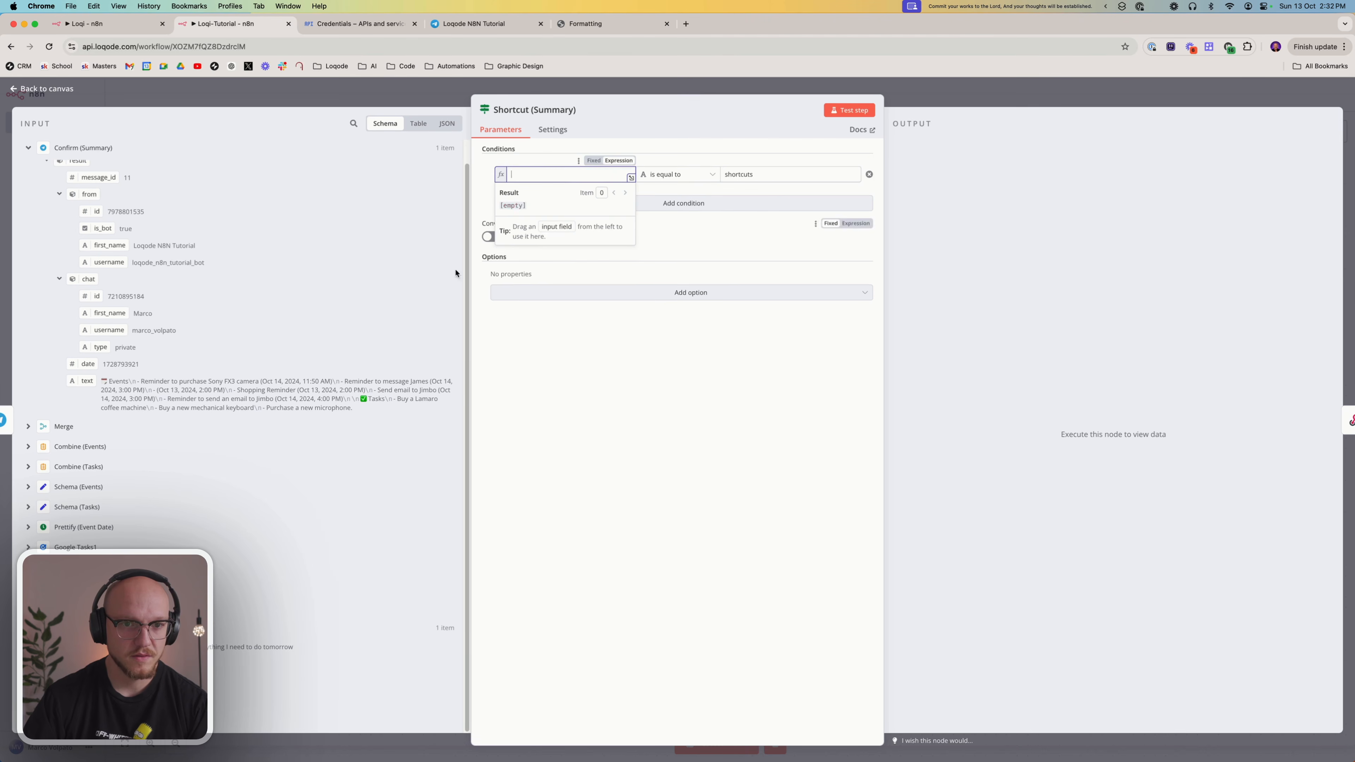
drag(70, 664, 538, 178)
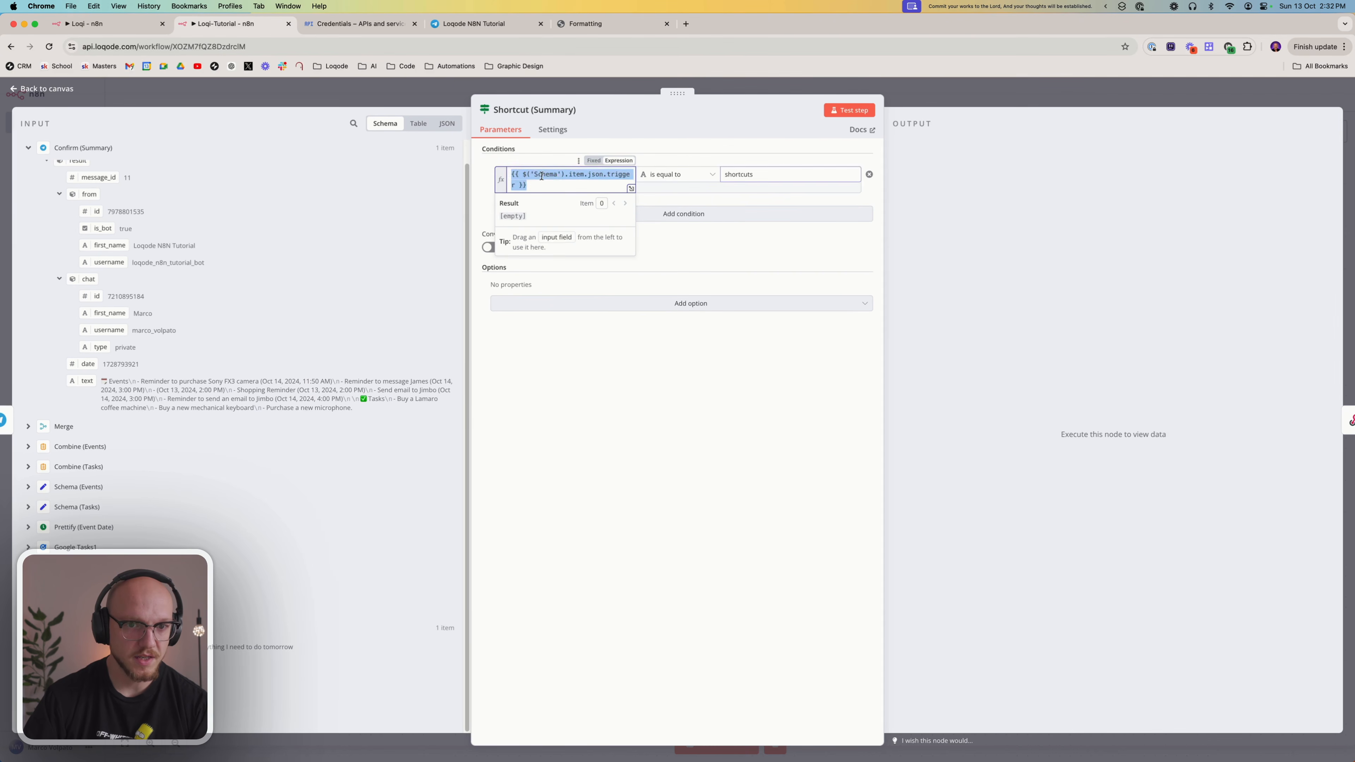
click(566, 187)
click(614, 495)
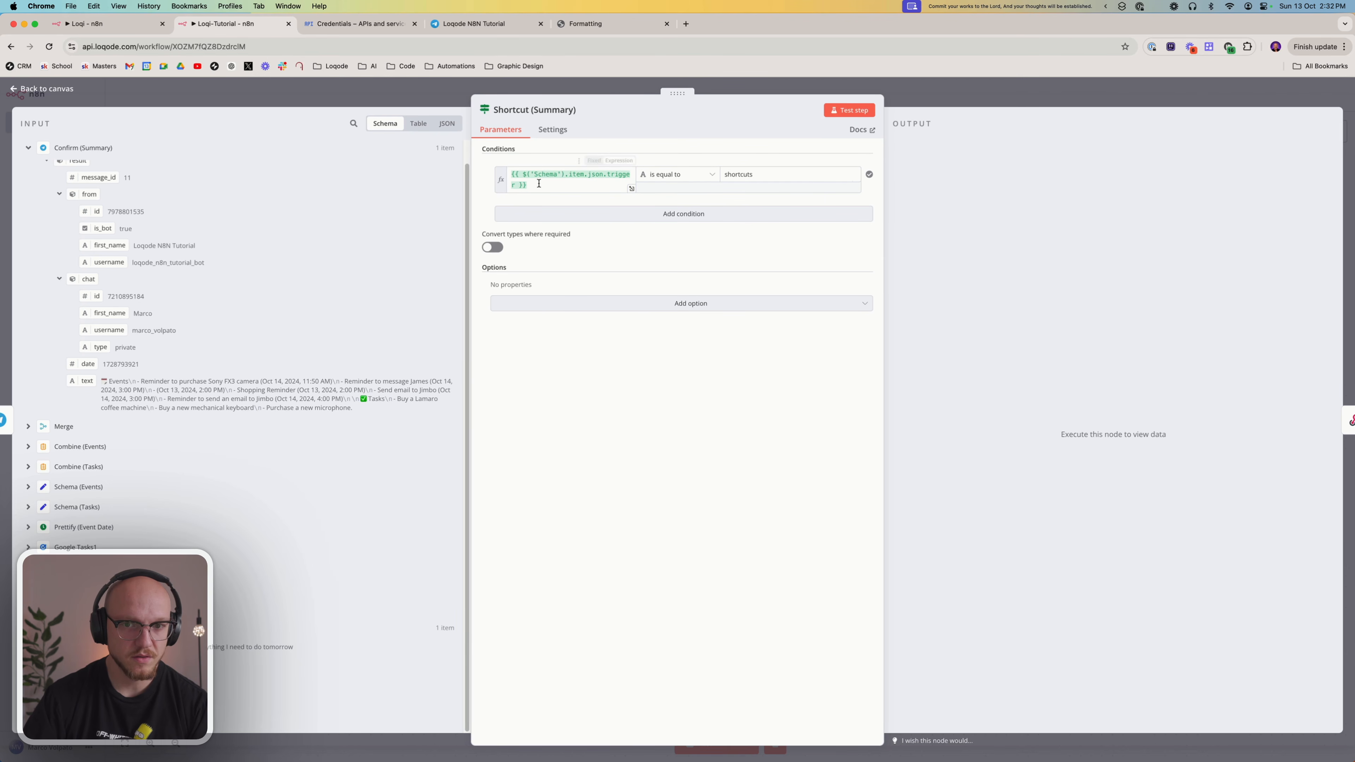
click(766, 173)
click(702, 487)
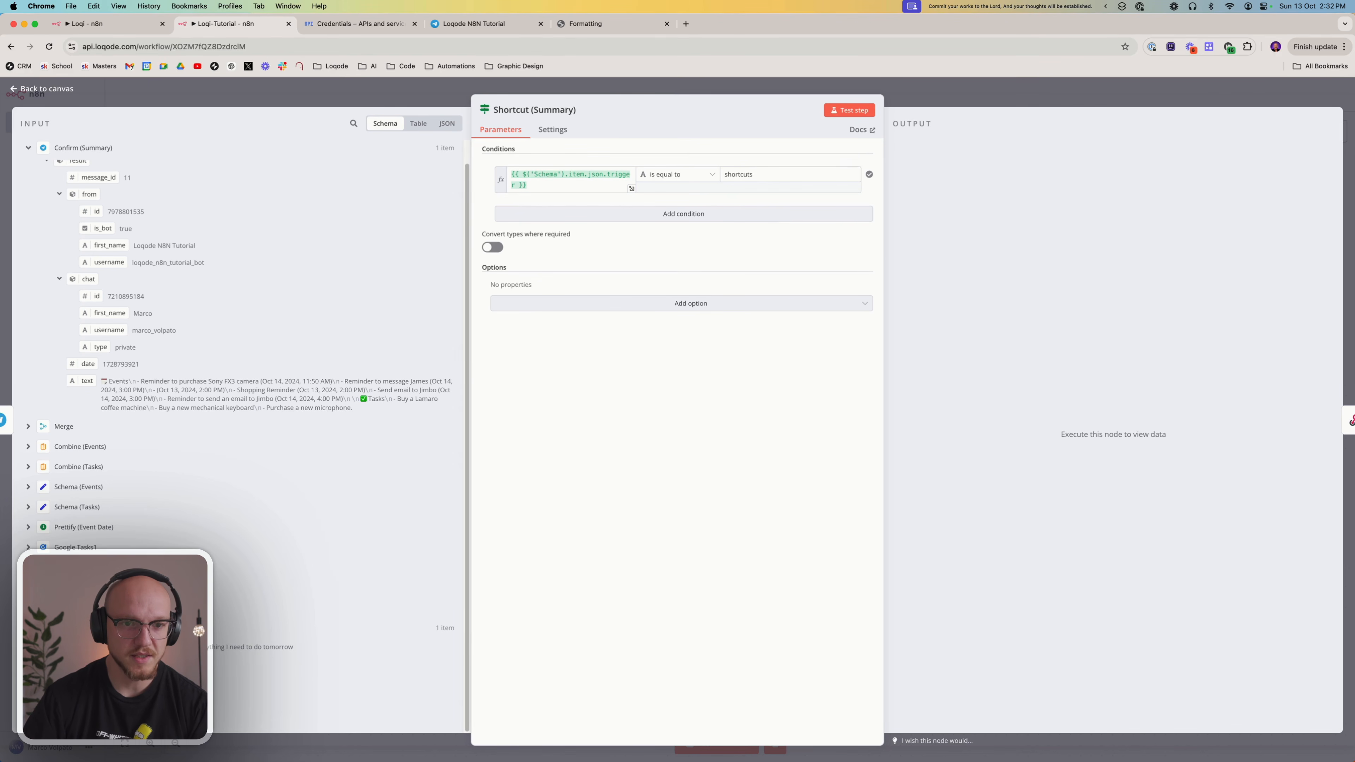
click(979, 102)
Set the response body of Notify (Summary) to "Summary Sent" and return to the canvas
drag(977, 475, 955, 480)
double_click(955, 480)
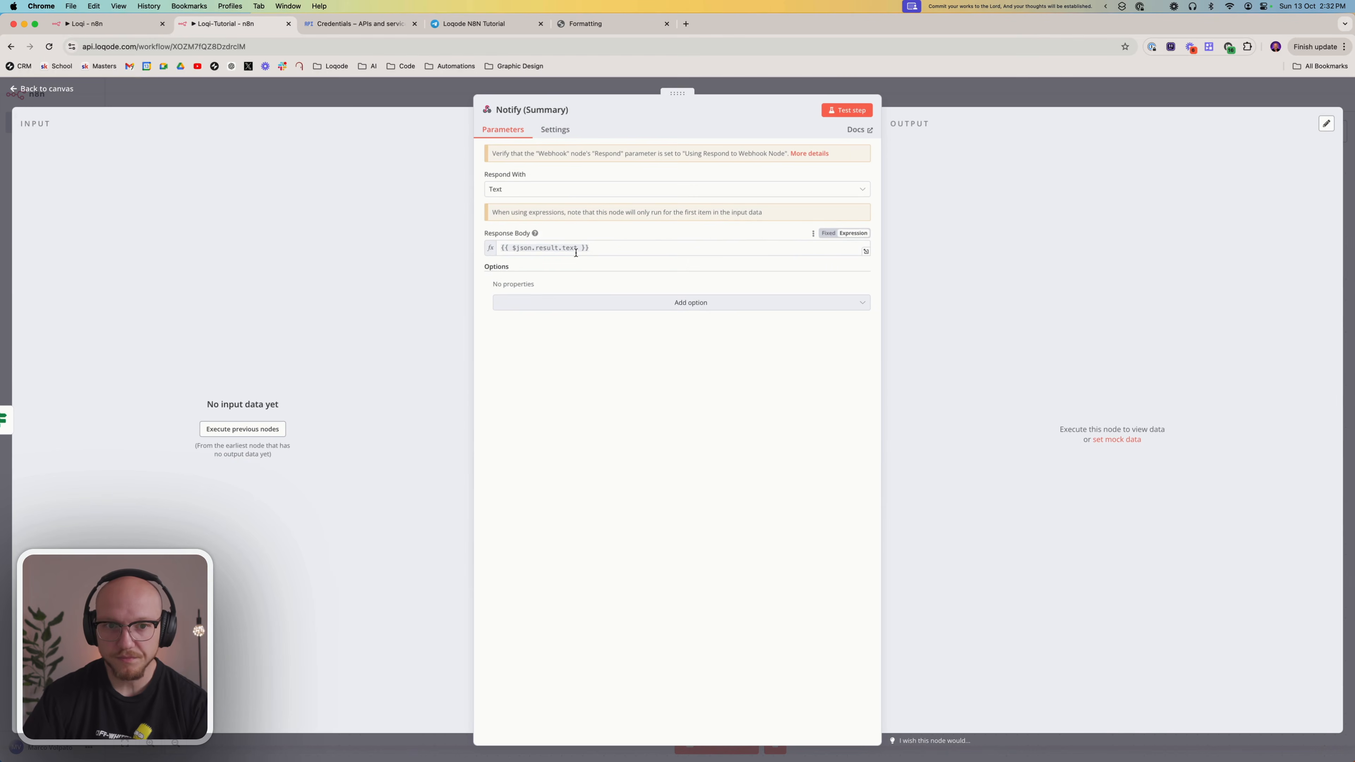
click(604, 249)
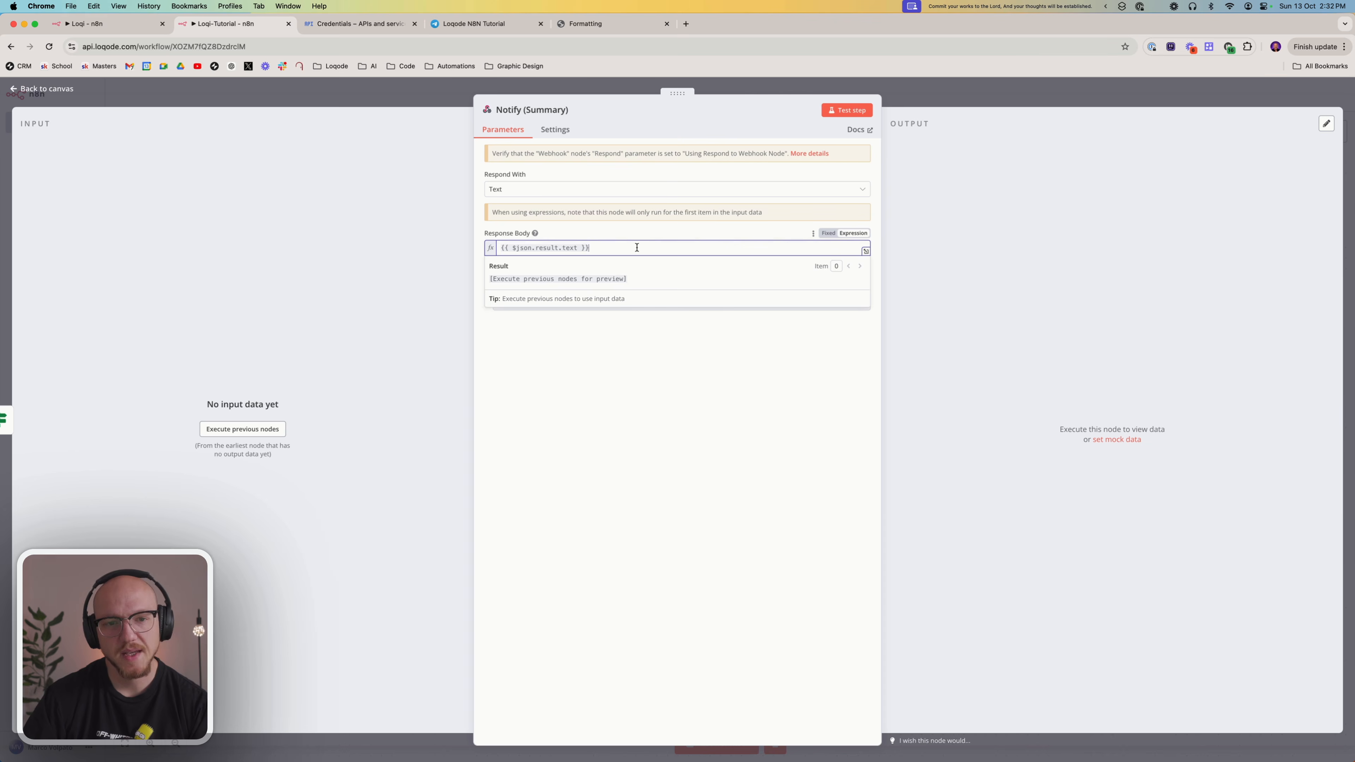
key(super+a)
key(BackSpace)
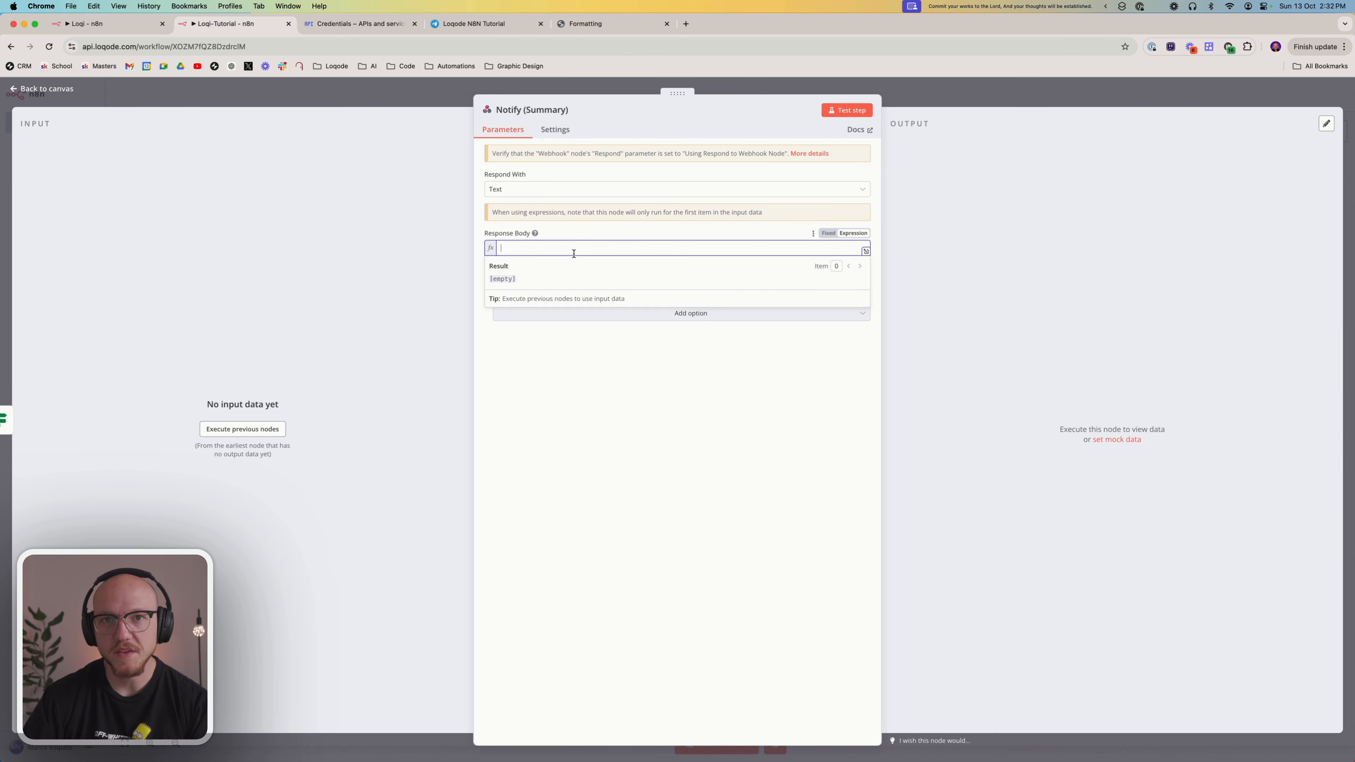
text(Summary Sent)
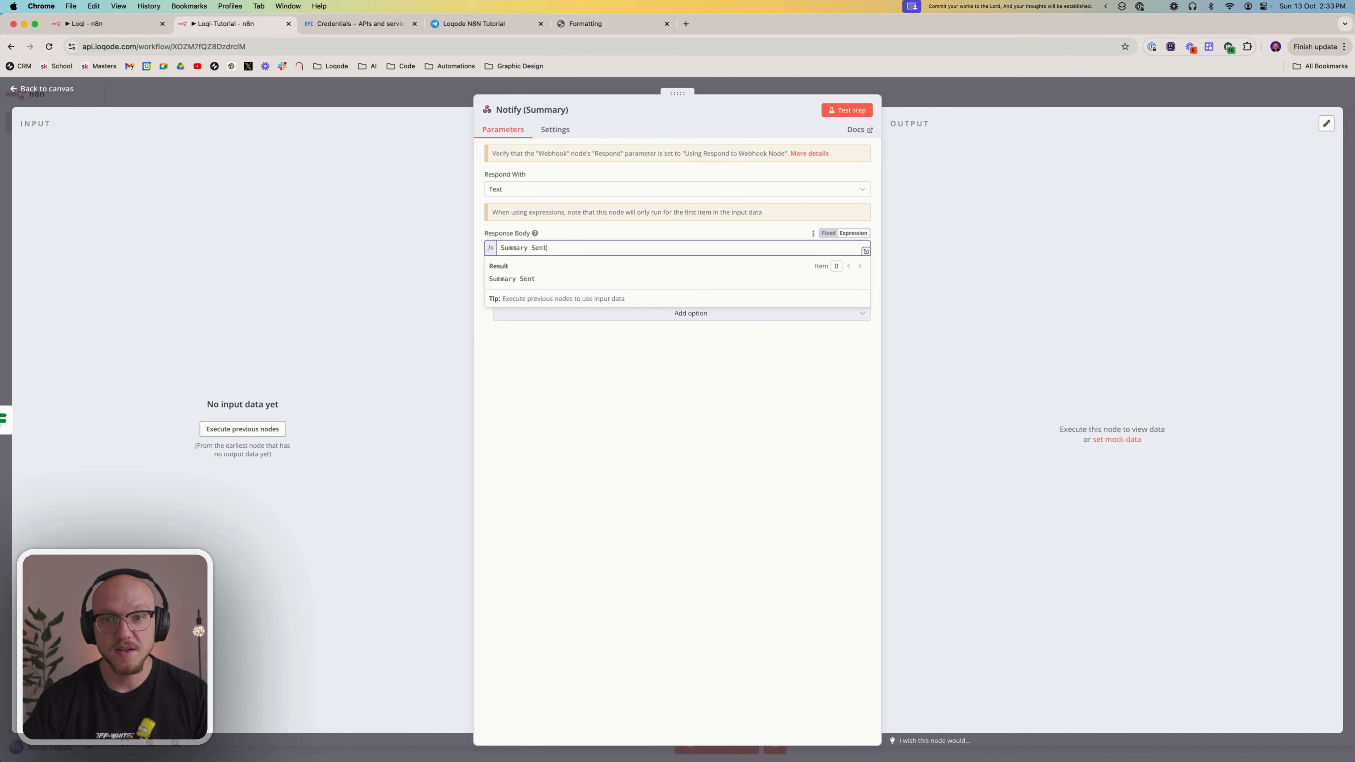
click(626, 403)
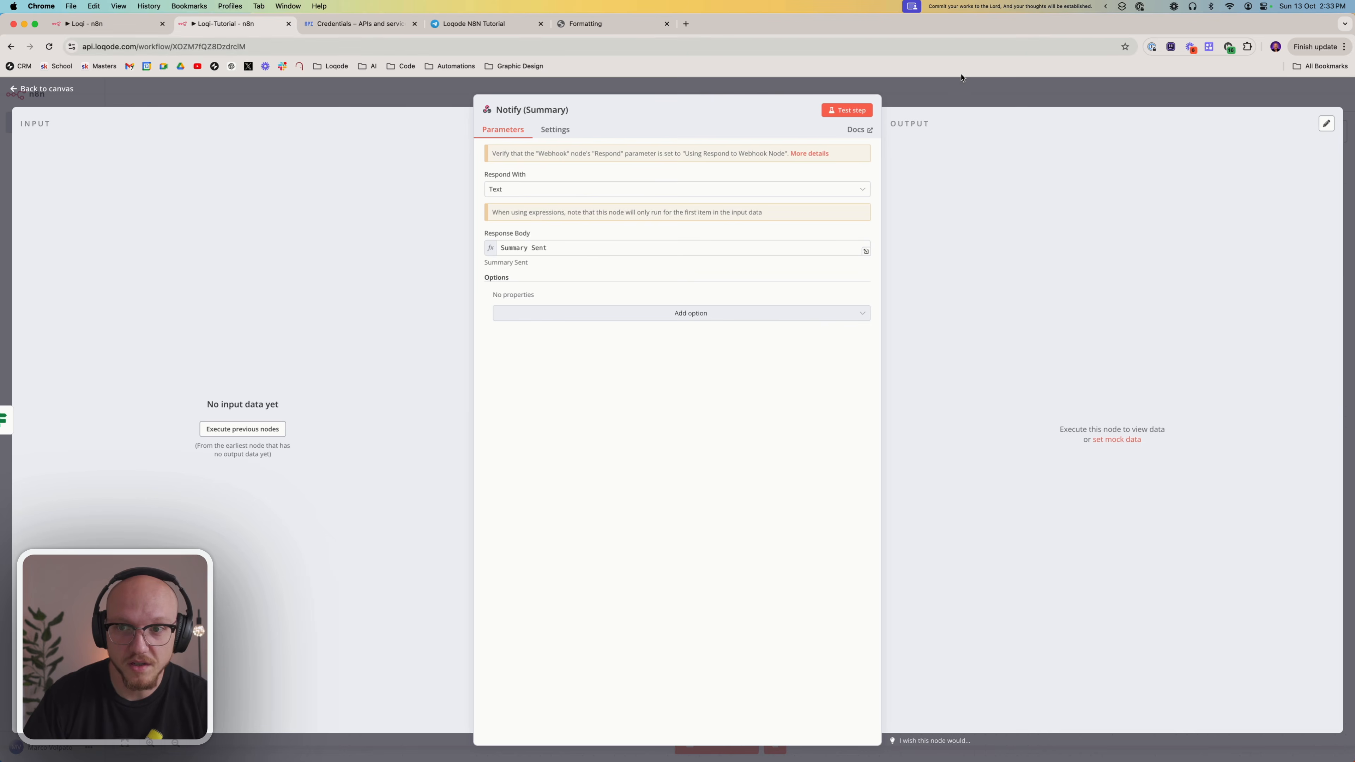
click(959, 85)
Open Google Calendar in a new tab and delete the two 2pm events on 13 October
scroll(909, 197, left, 5)
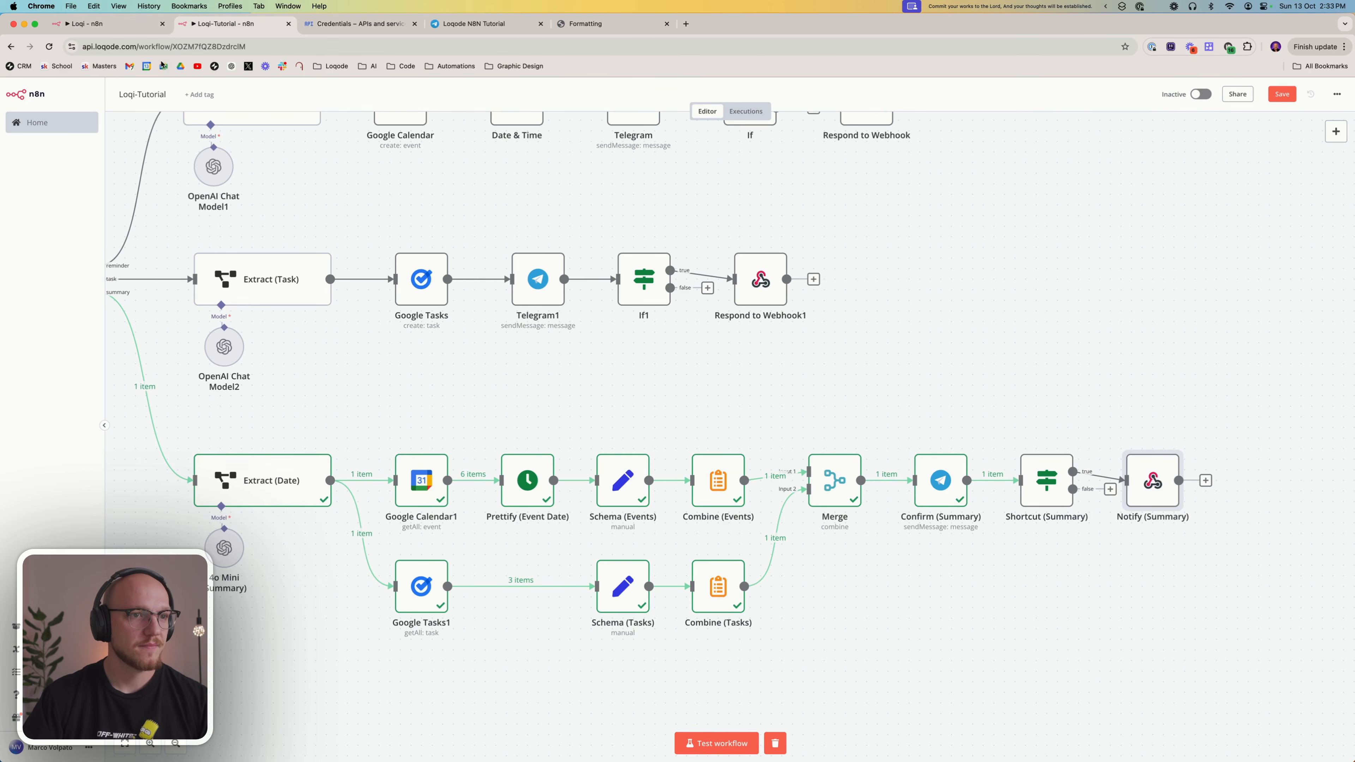
super+click(146, 66)
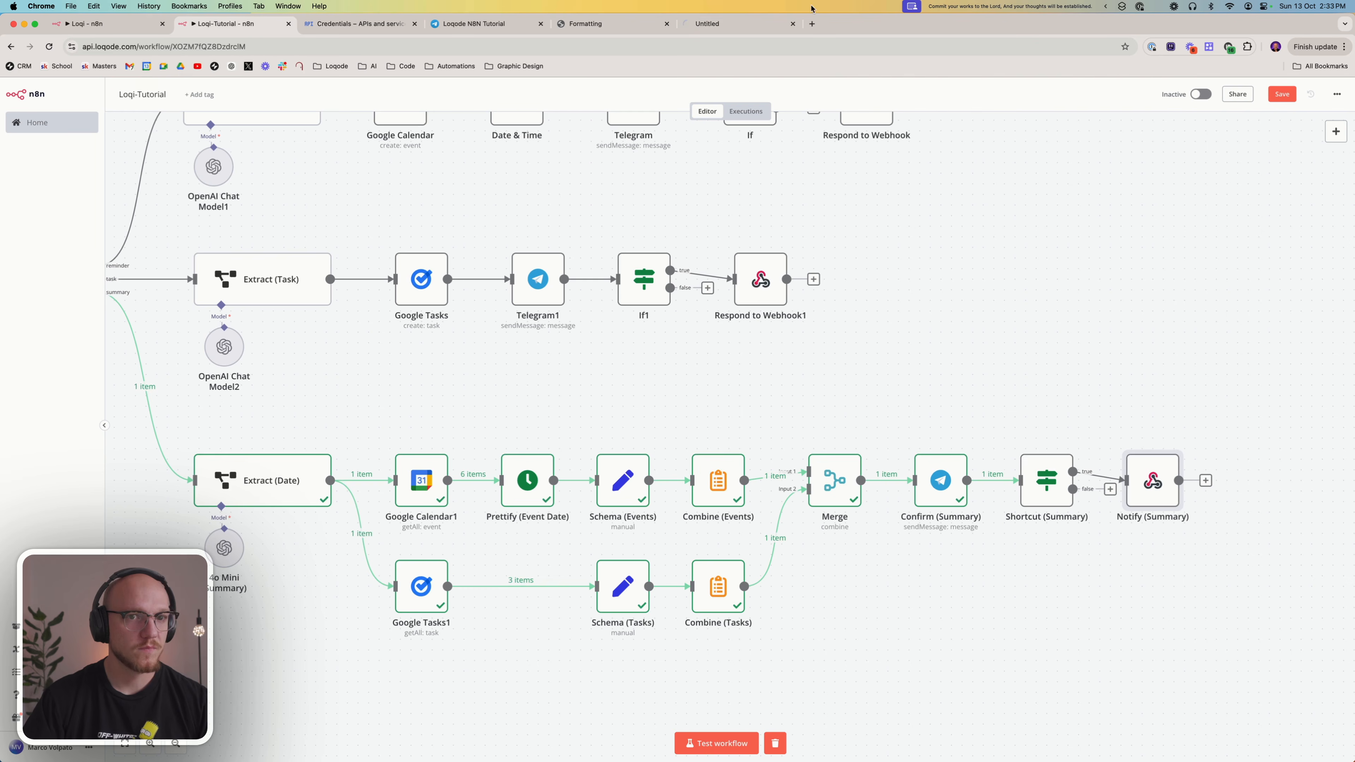
click(748, 24)
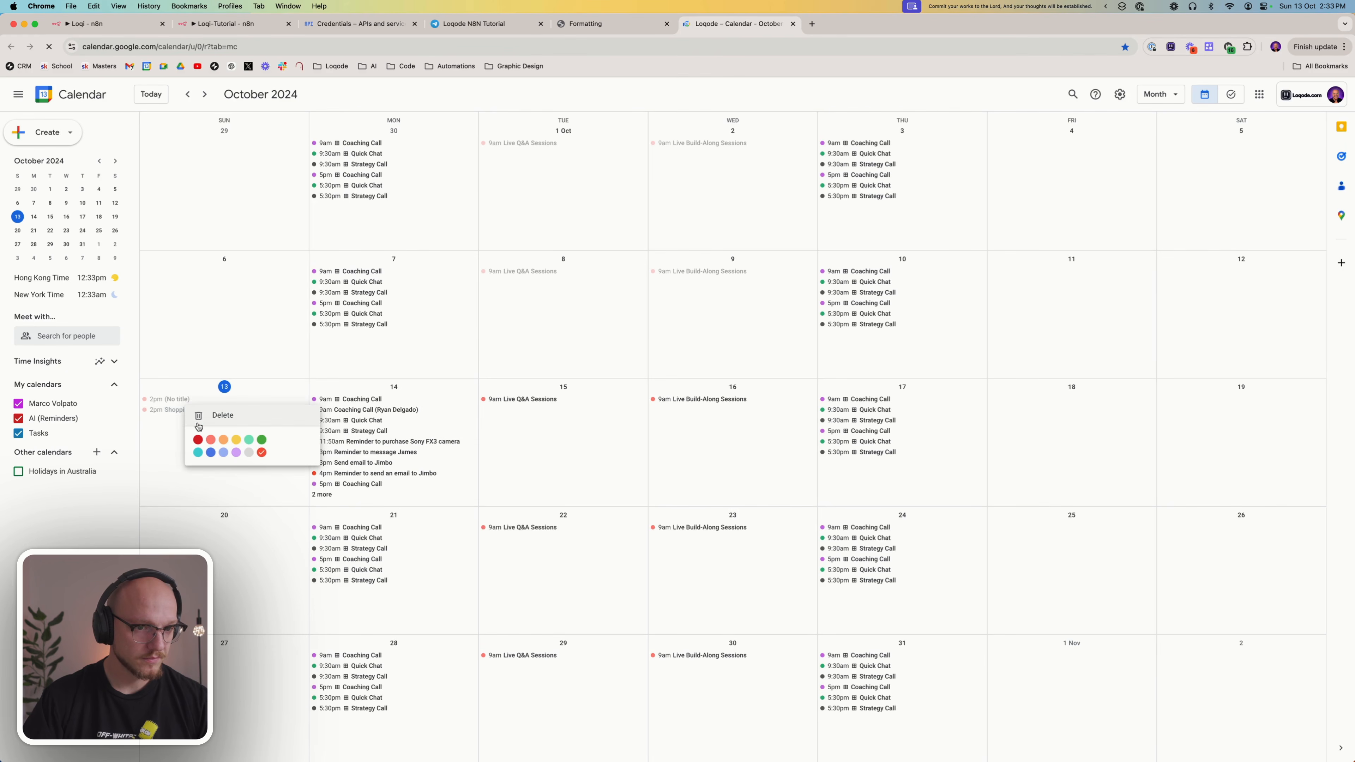
right_click(188, 401)
click(218, 415)
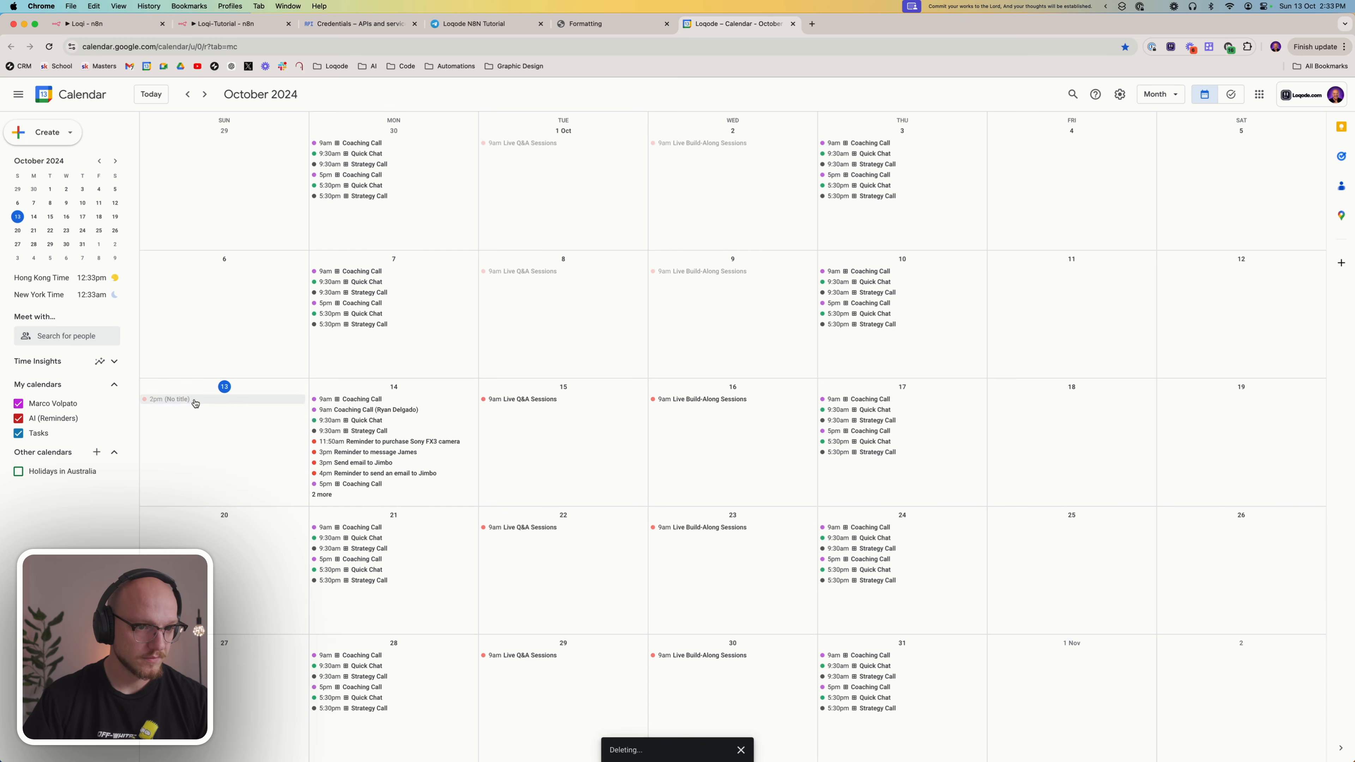
right_click(195, 400)
click(218, 414)
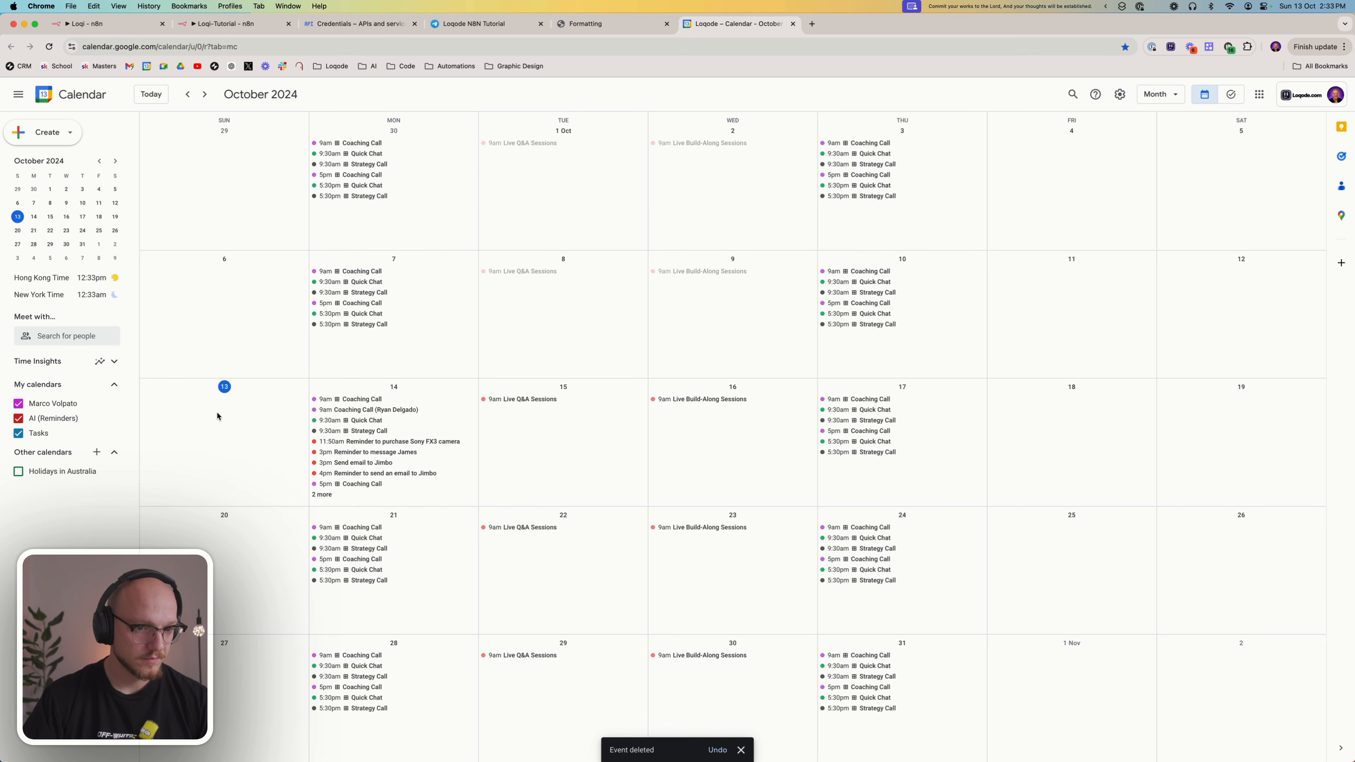
Delete the four reminder events on 14 October between 11:50am and 4pm, and discard the blank new event draft on 13 October
right_click(372, 444)
click(379, 454)
right_click(354, 446)
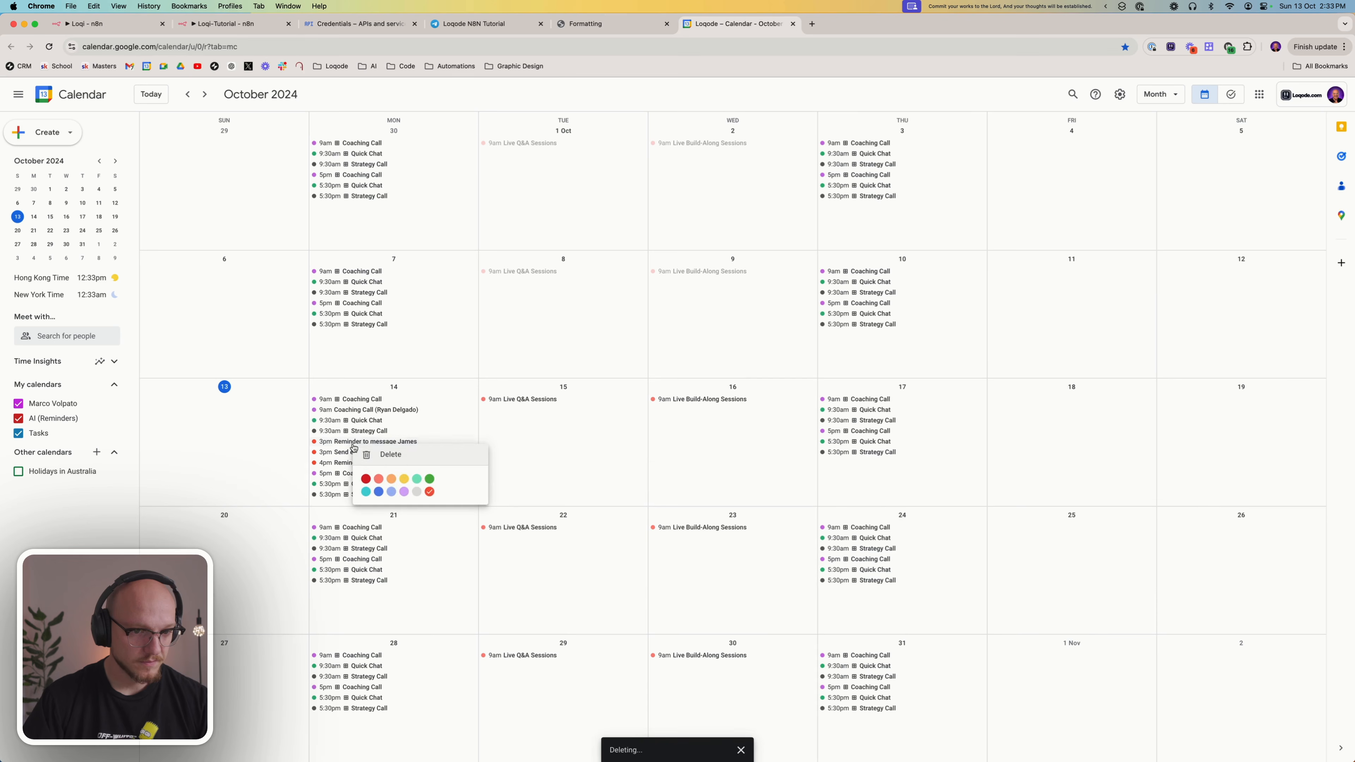
click(380, 454)
right_click(355, 444)
click(374, 454)
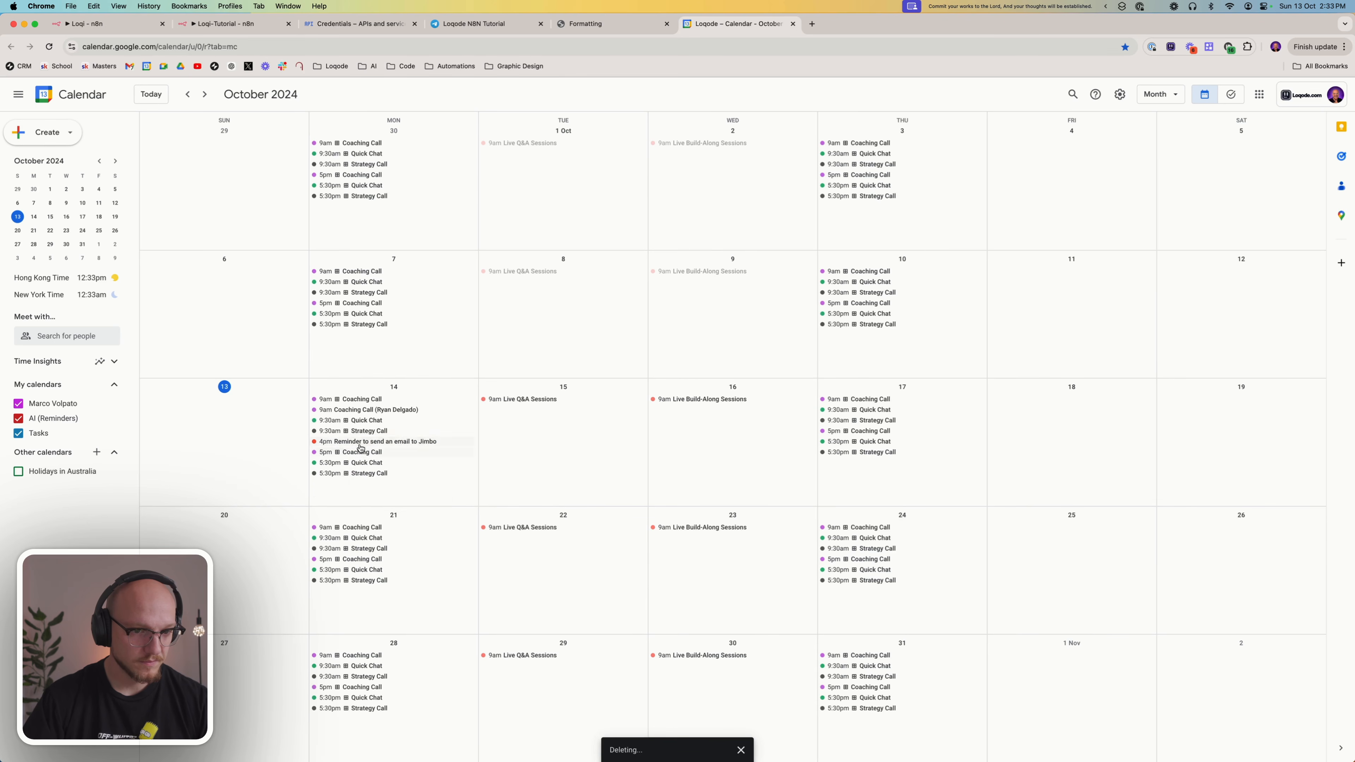
right_click(358, 442)
click(376, 454)
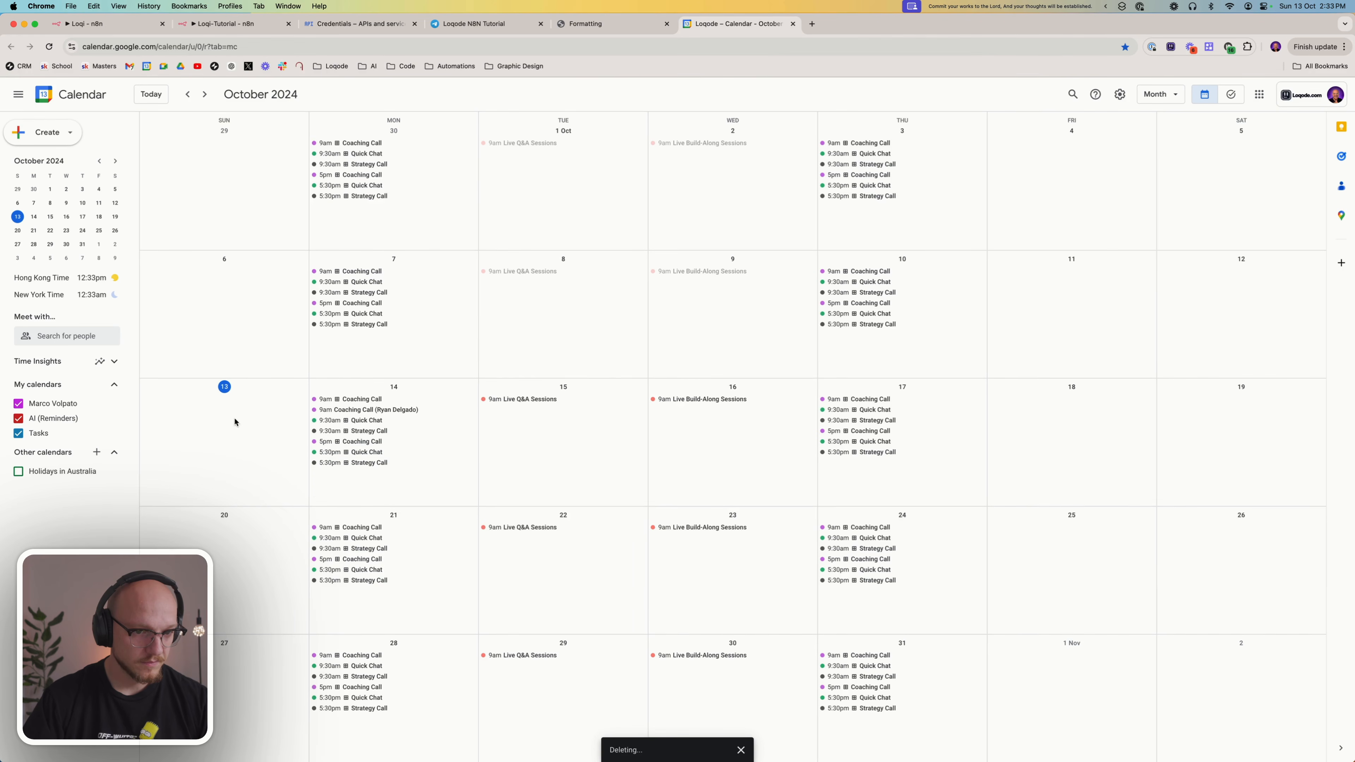
click(236, 460)
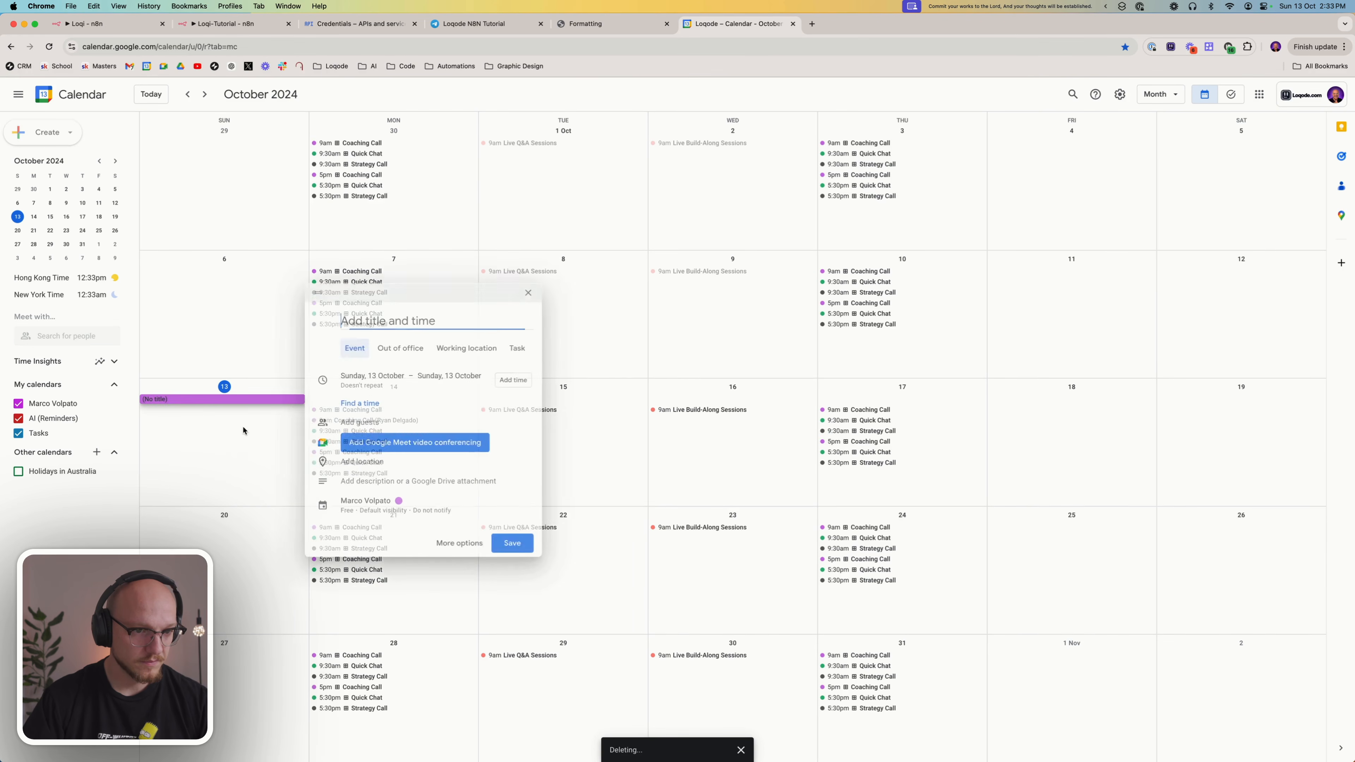
click(531, 294)
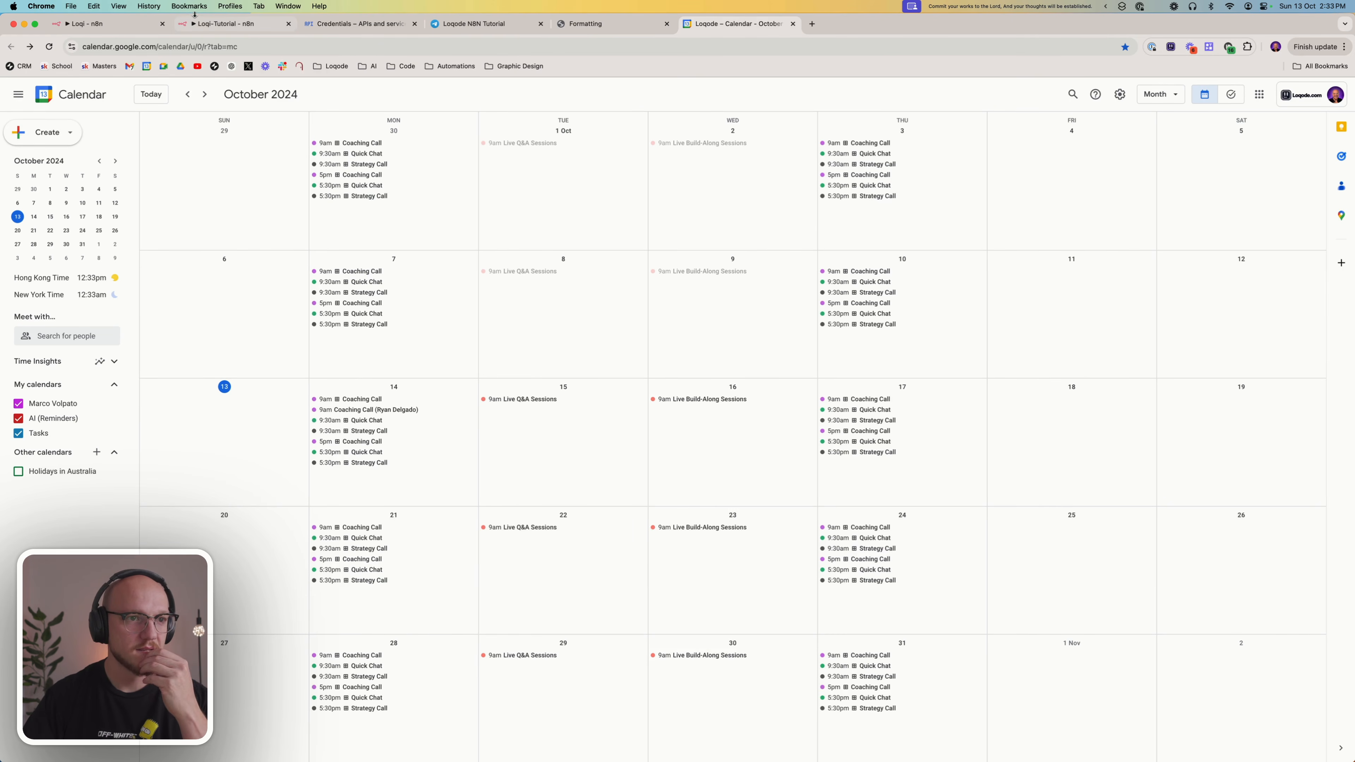
Return to the Loqi-Tutorial workflow, connect the Edit Fields1 output to the Schema node, and save the workflow
click(201, 27)
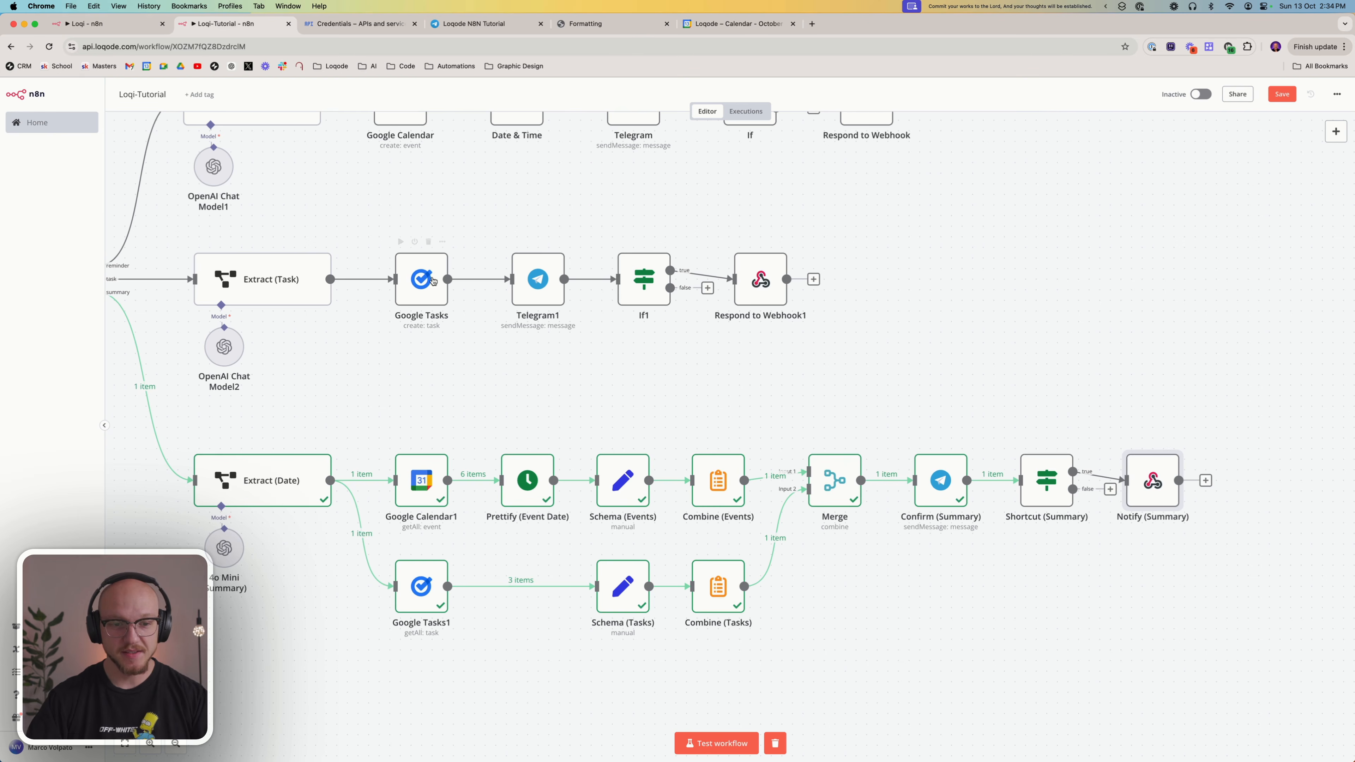
scroll(412, 342, down, 3)
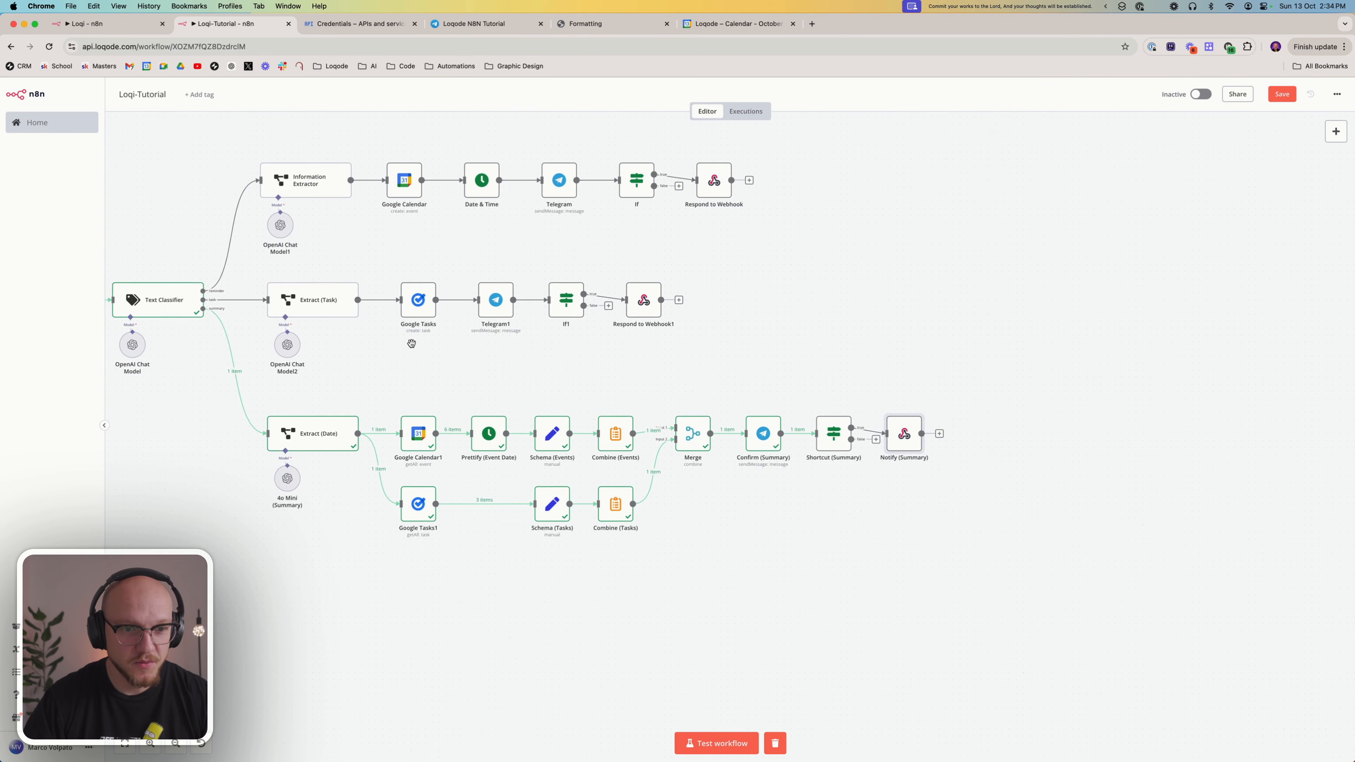
scroll(423, 355, left, 10)
scroll(454, 333, down, 2)
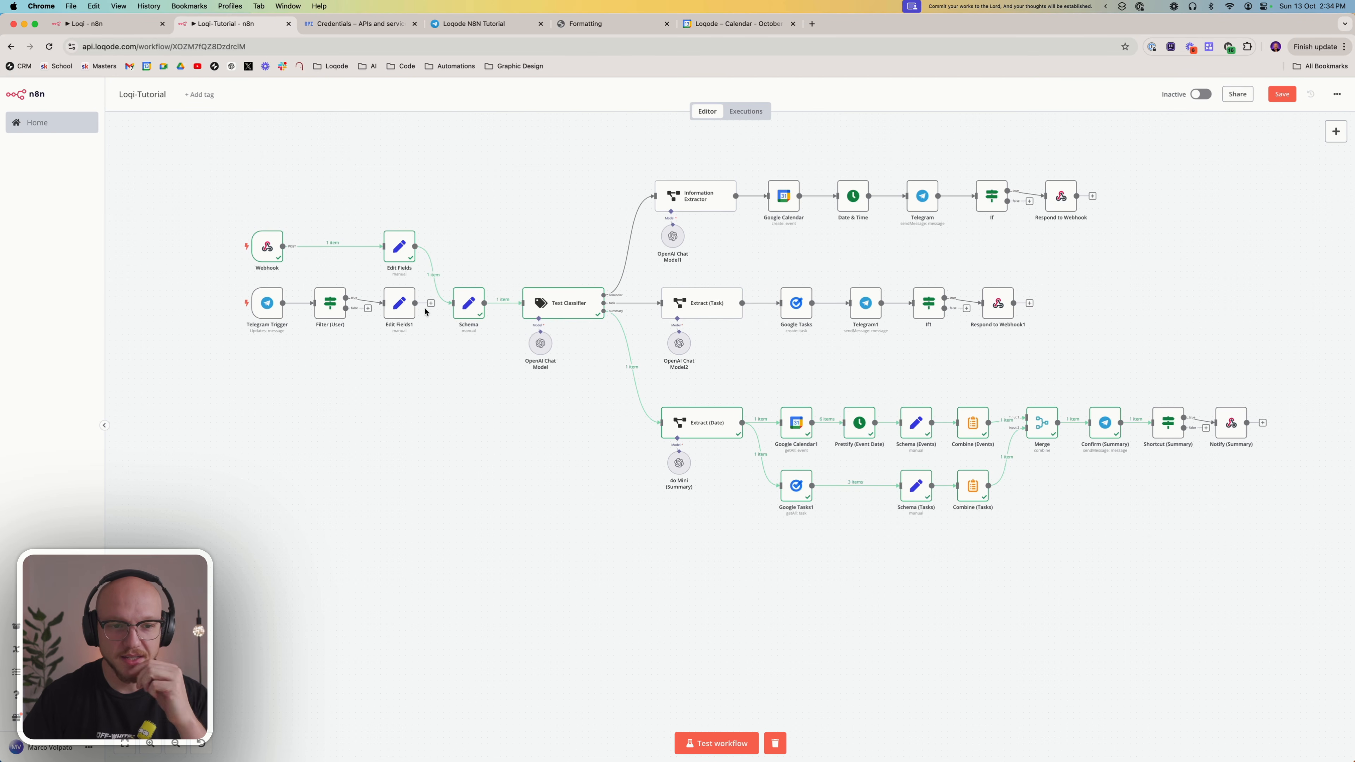
drag(430, 303, 459, 305)
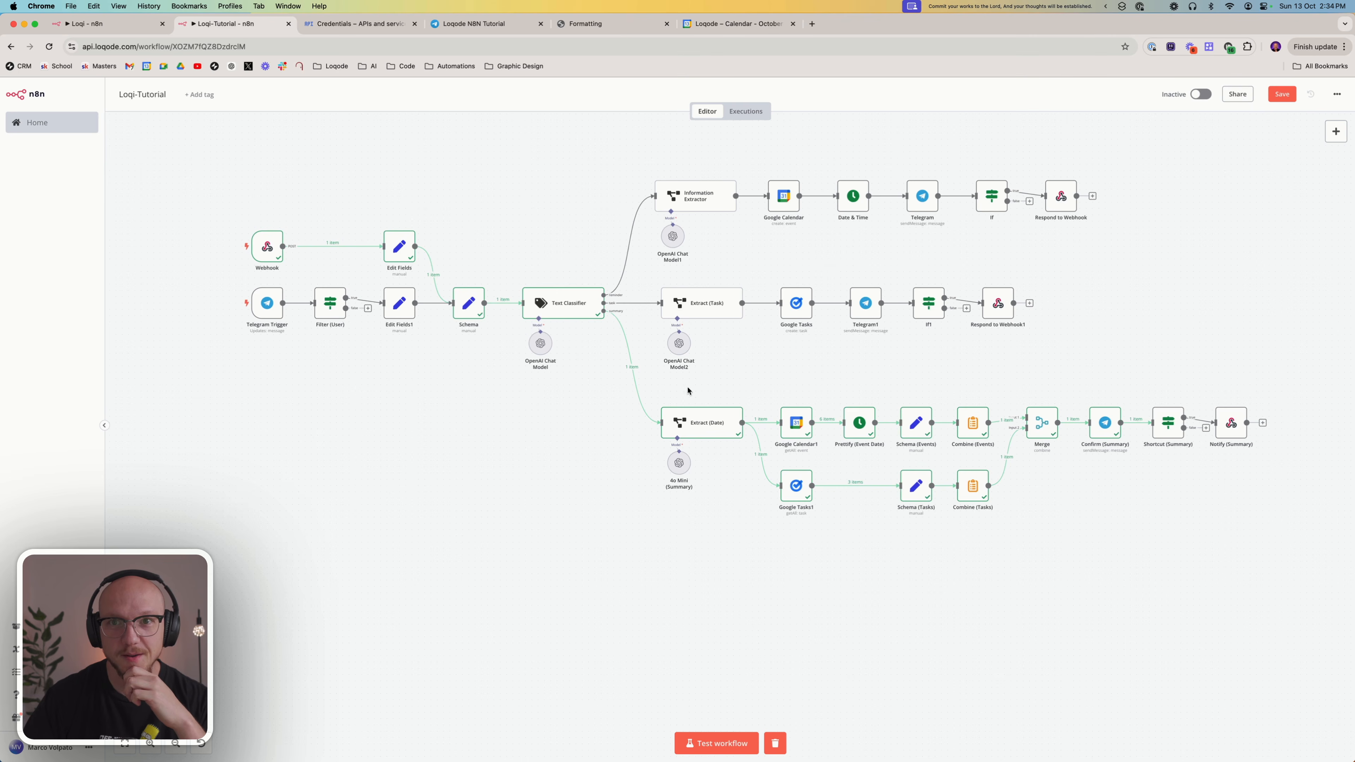
key(super+s)
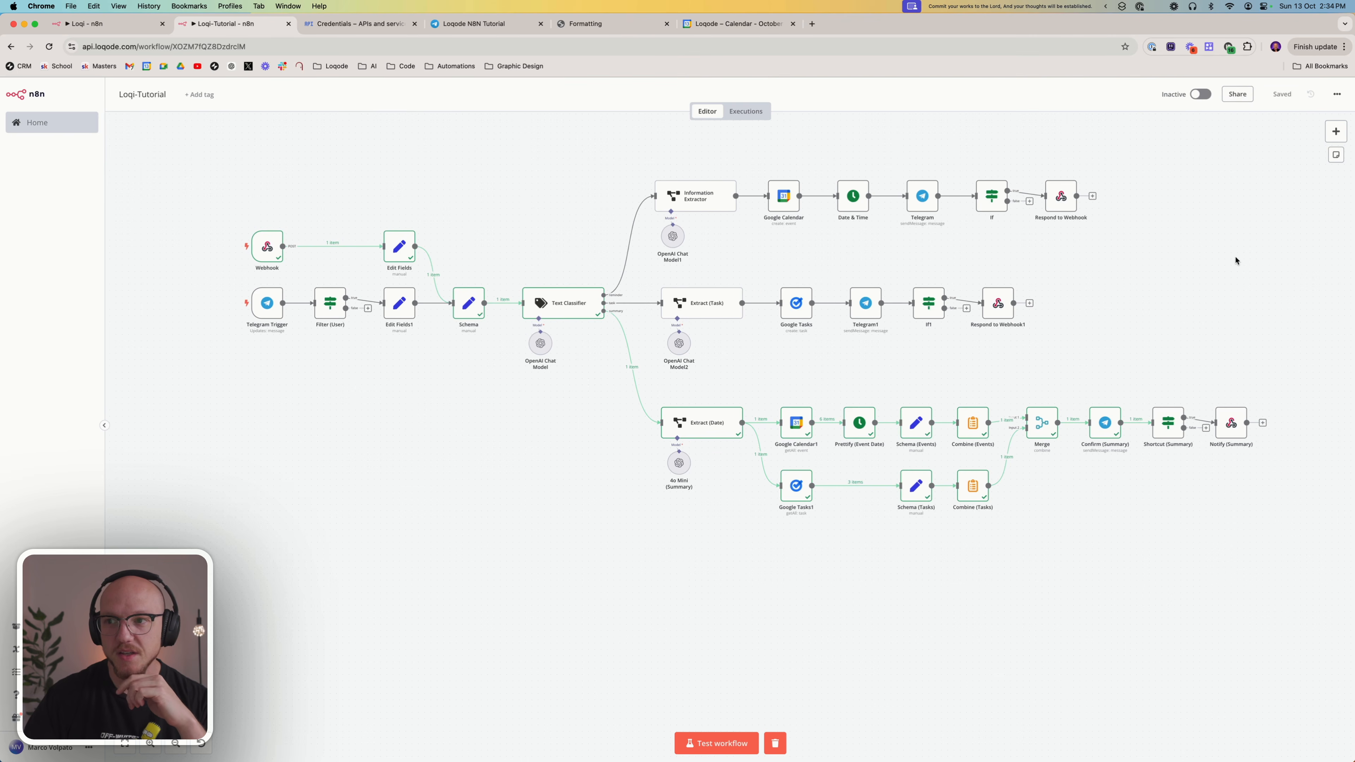
Start a test run of the whole workflow and launch the macOS shortcut that calls its webhook
scroll(566, 380, up, 2)
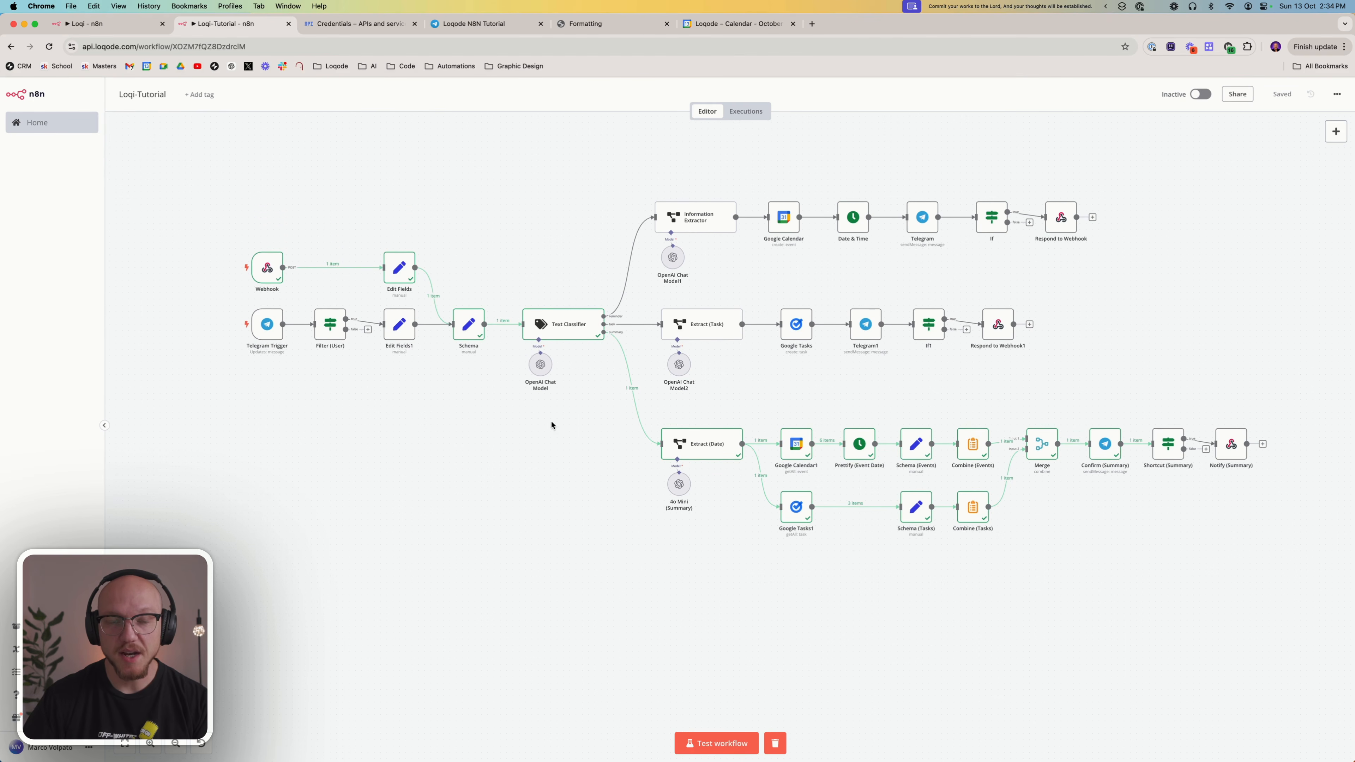
click(707, 743)
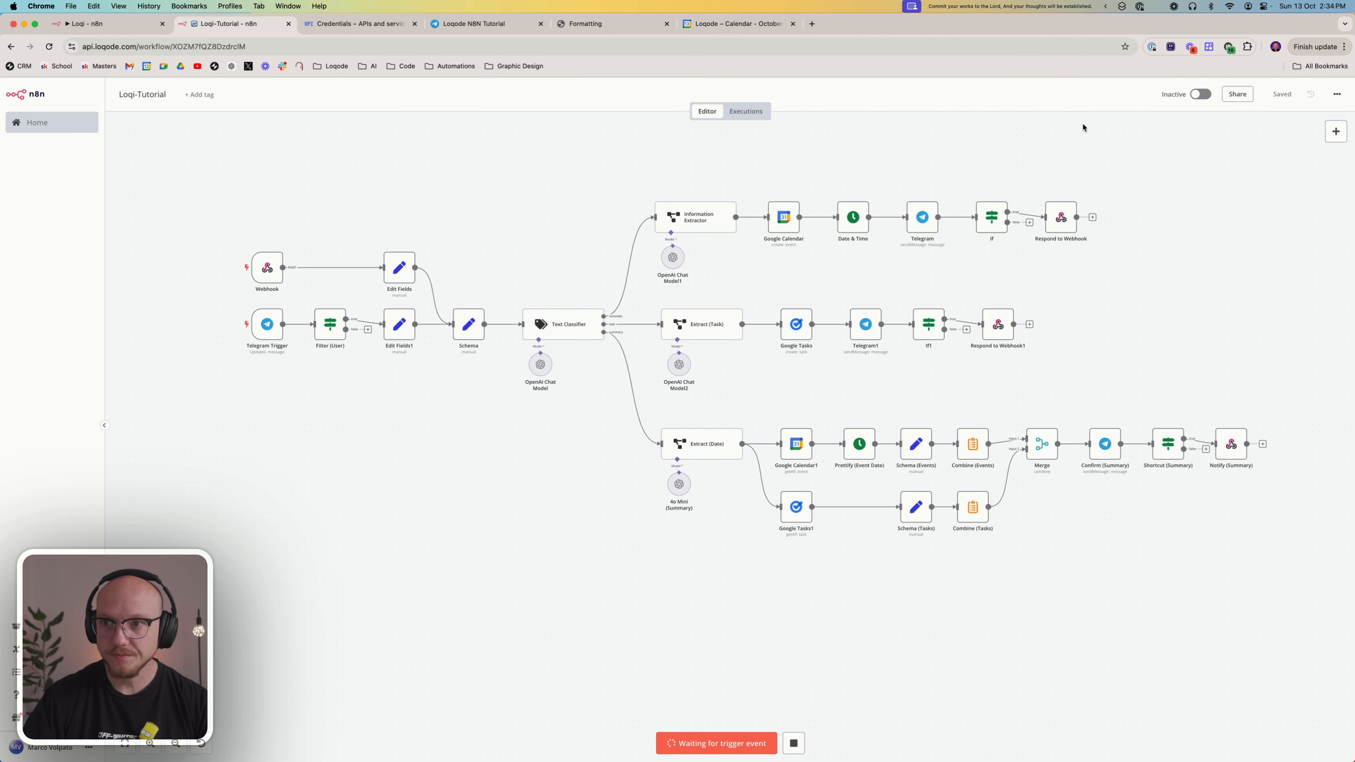
click(1122, 6)
click(1152, 28)
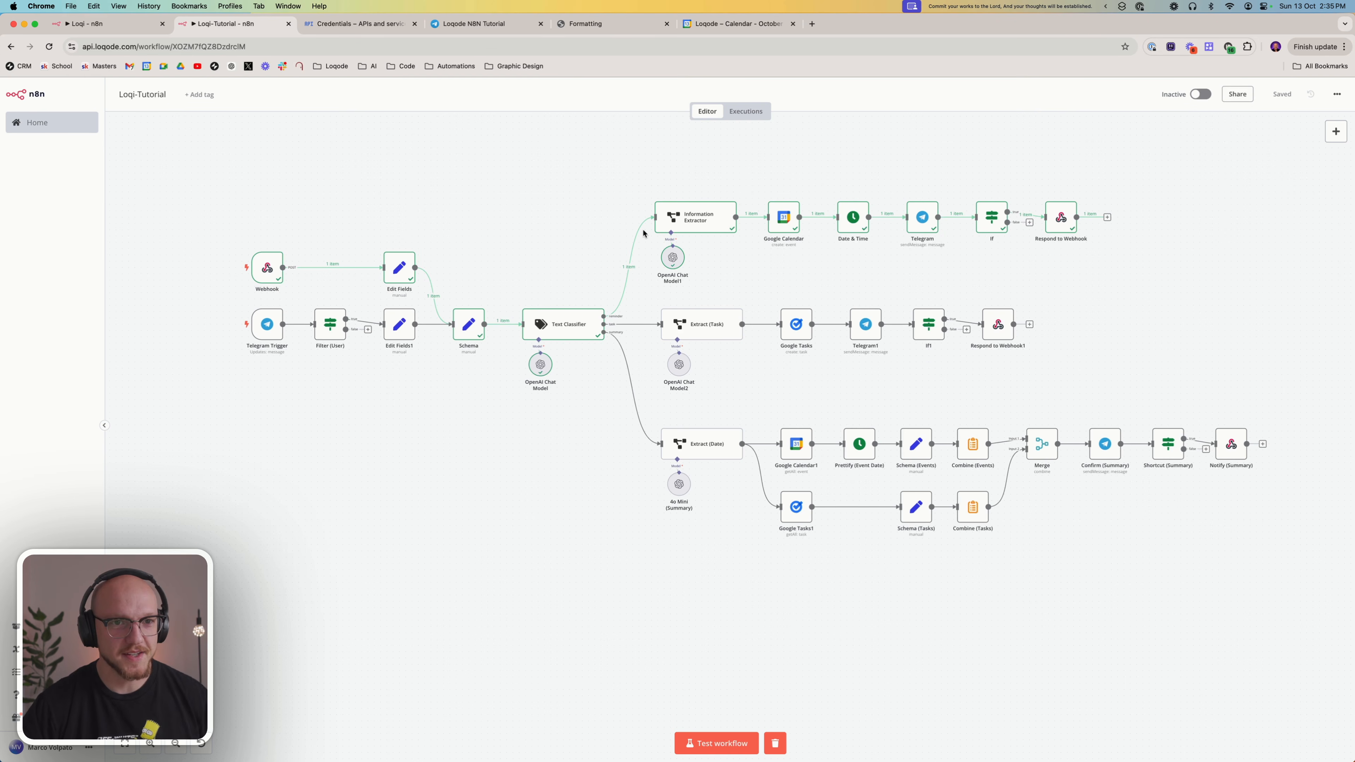
Switch to the Loqode N8N Tutorial chat in Telegram and send the bot "I need to buy a new rug for my office."
click(514, 23)
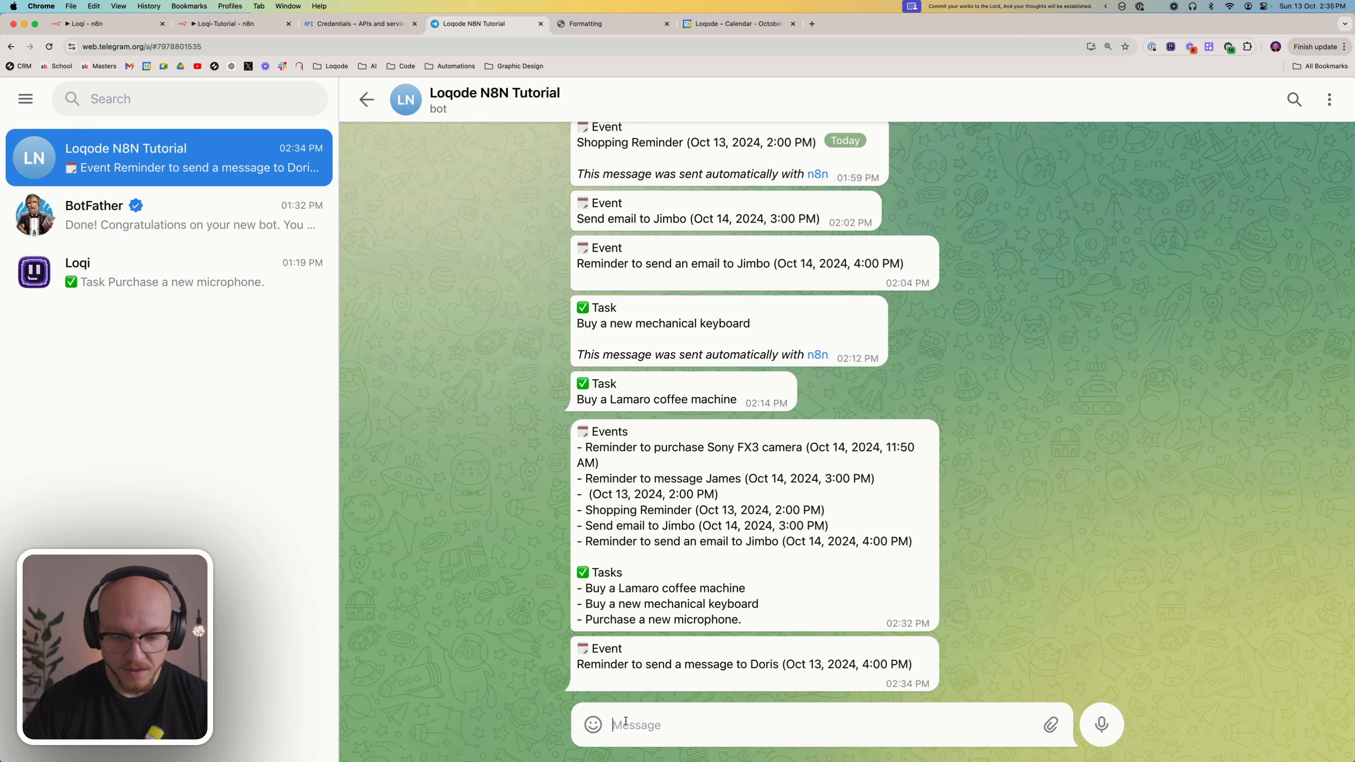
text(I need to bu)
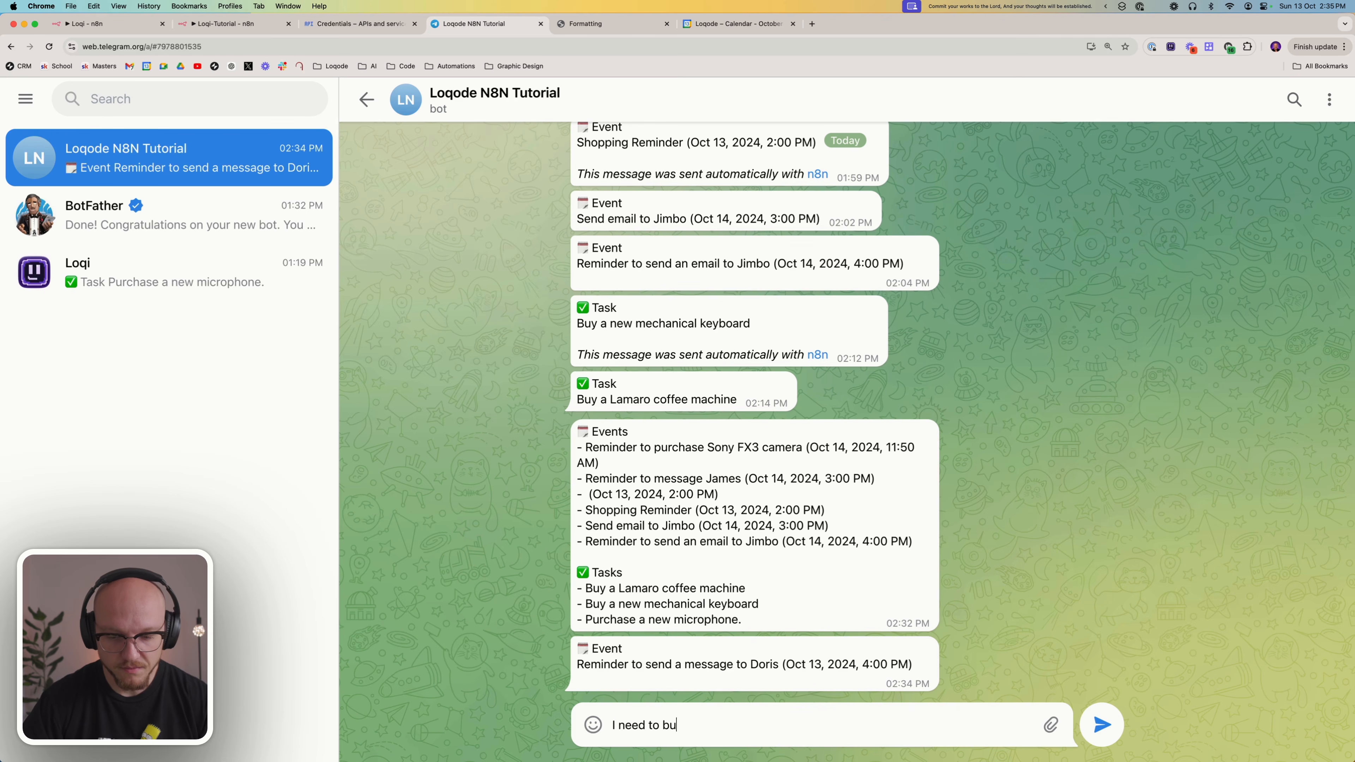
text(y a)
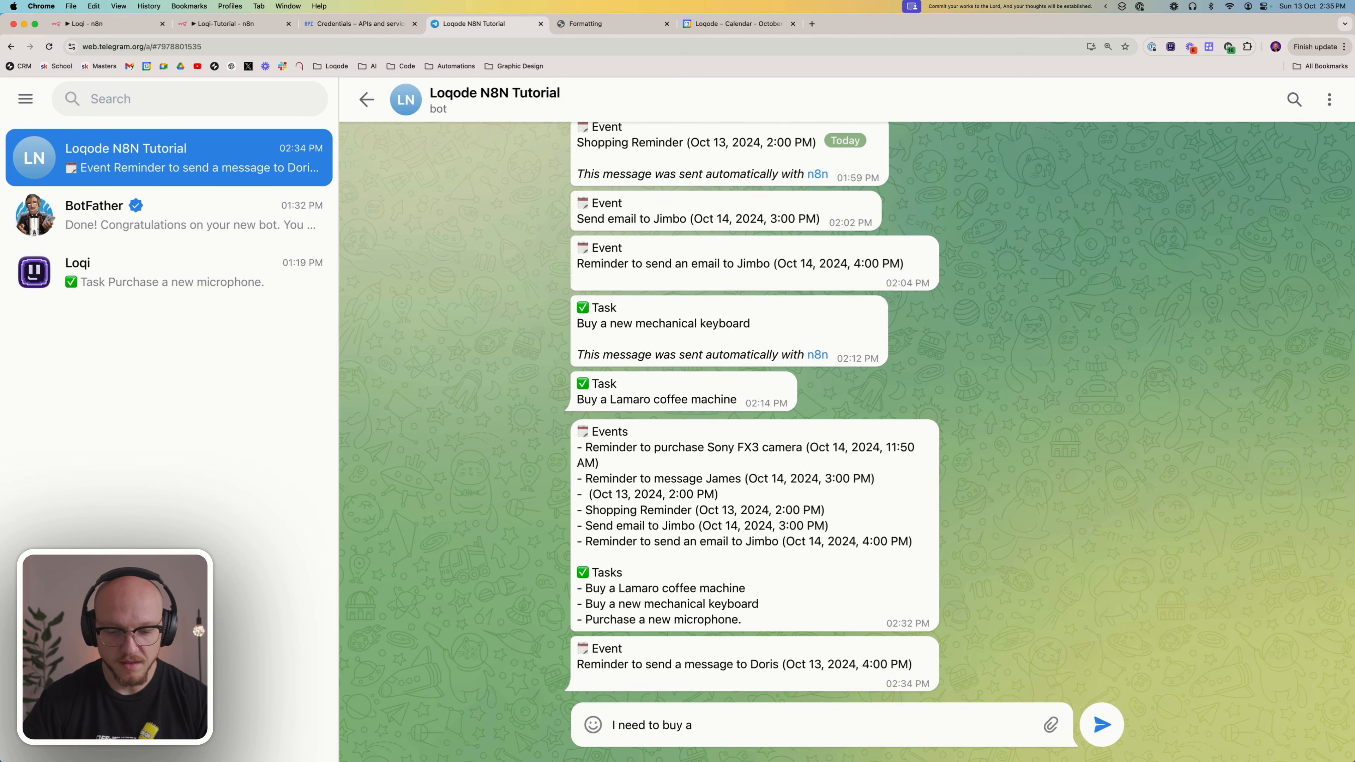
text( new )
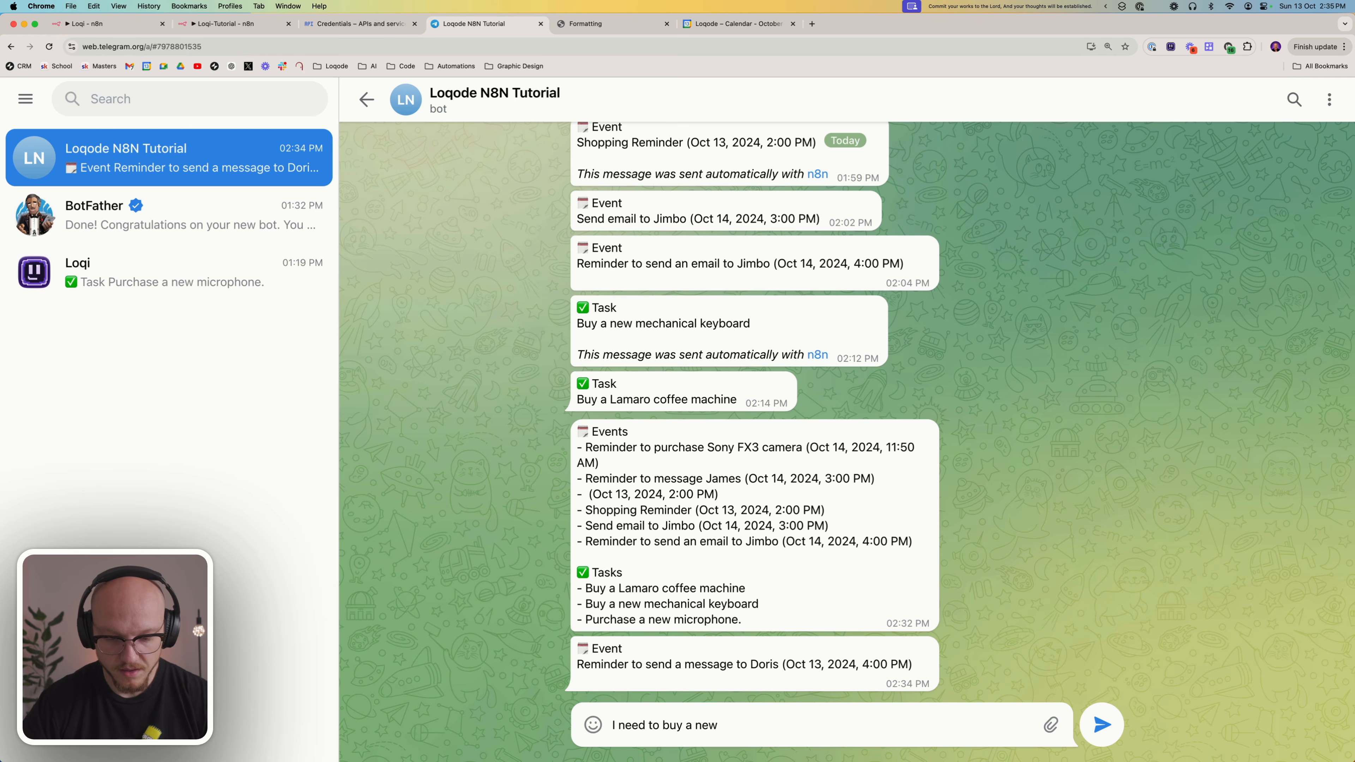
text(rug f)
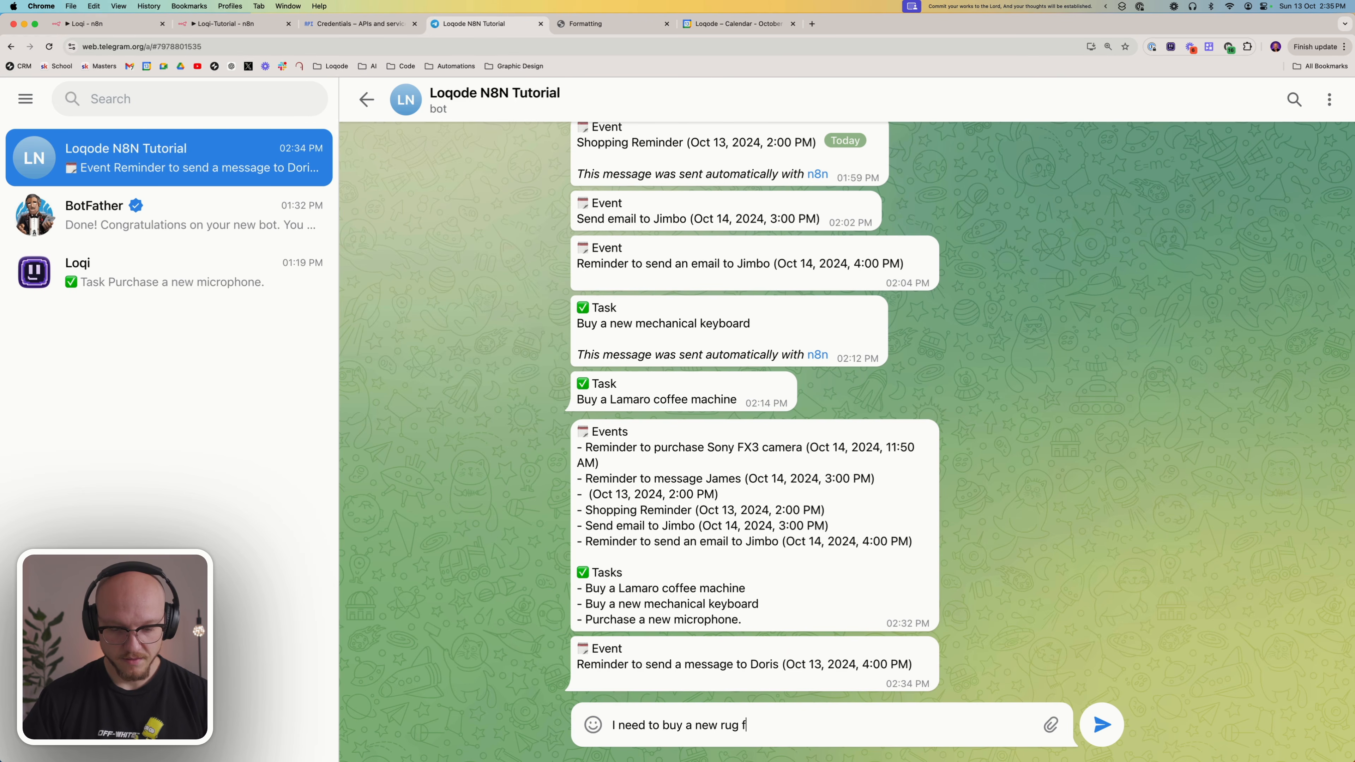
text(or my office.)
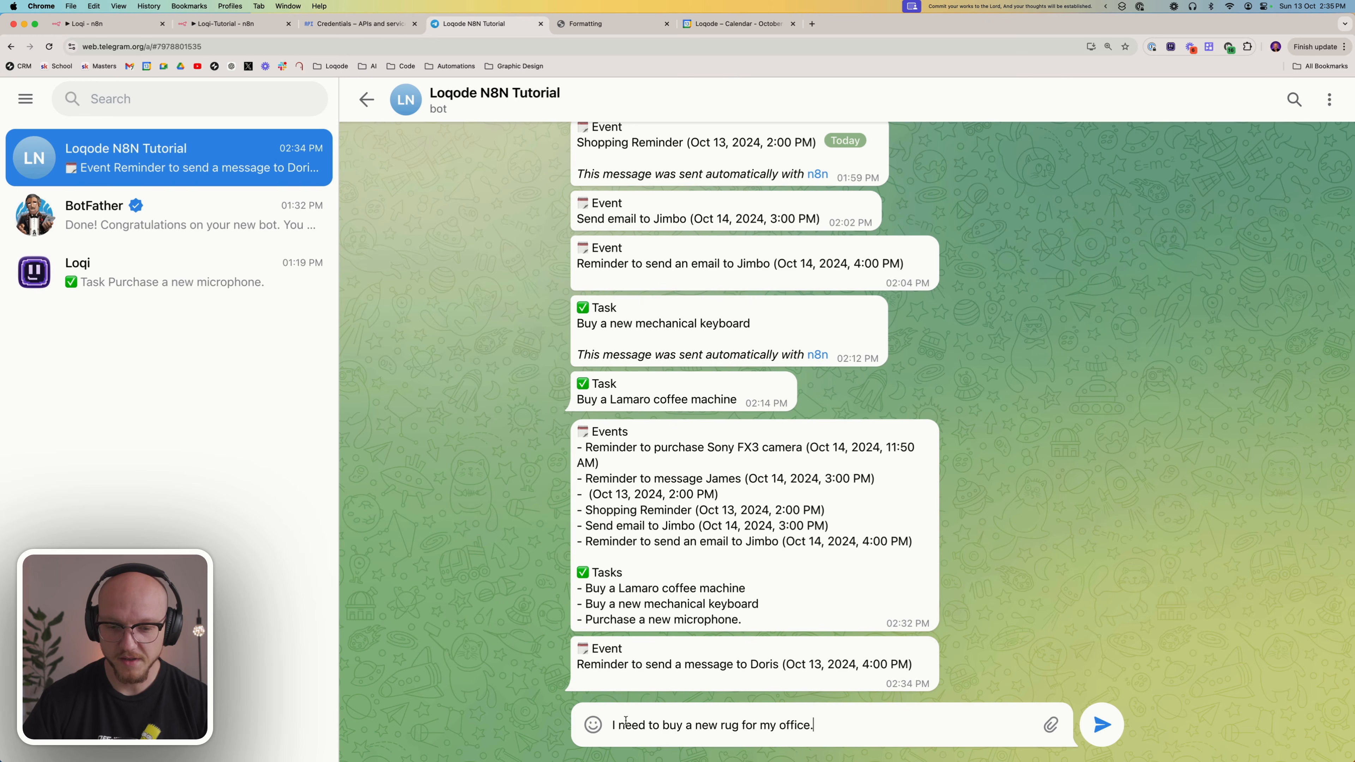
click(1101, 721)
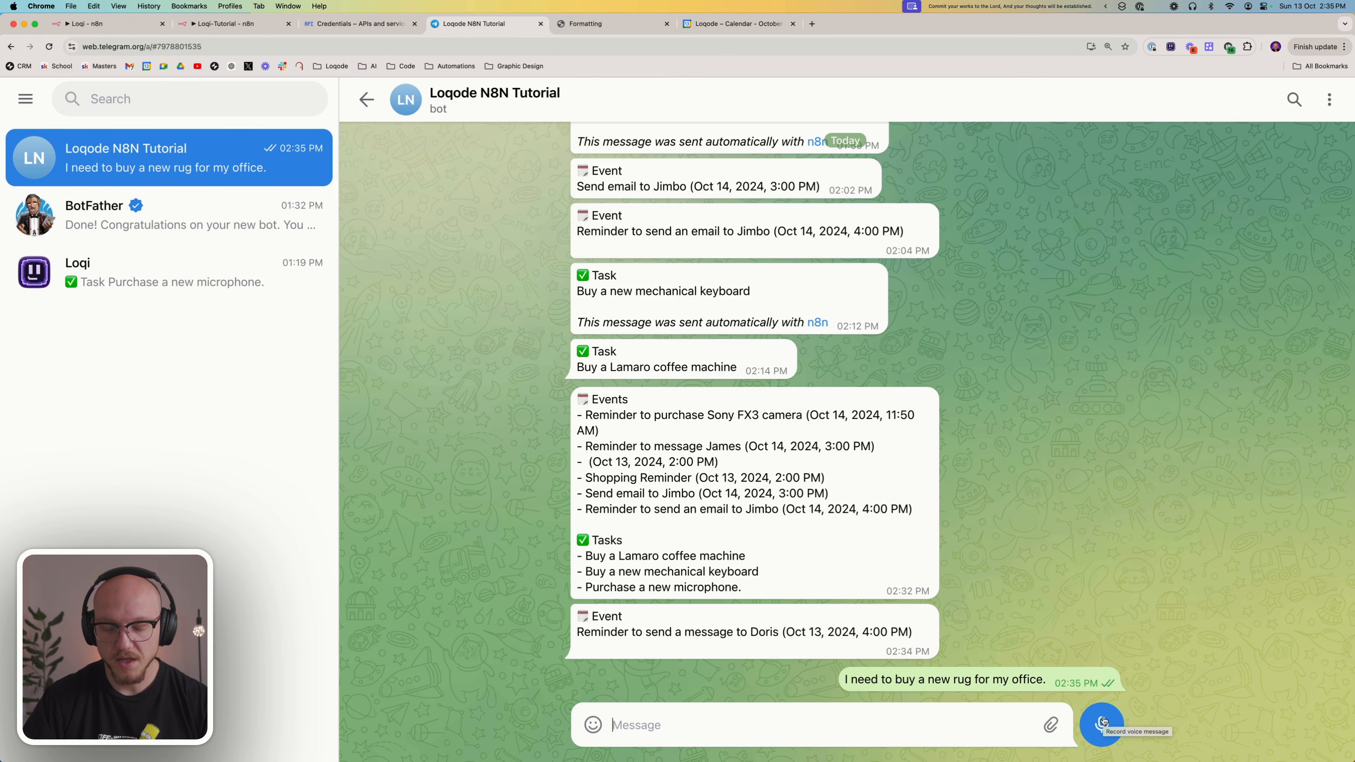
Select the text of the sent rug message and delete that message from the bot chat
triple_click(994, 680)
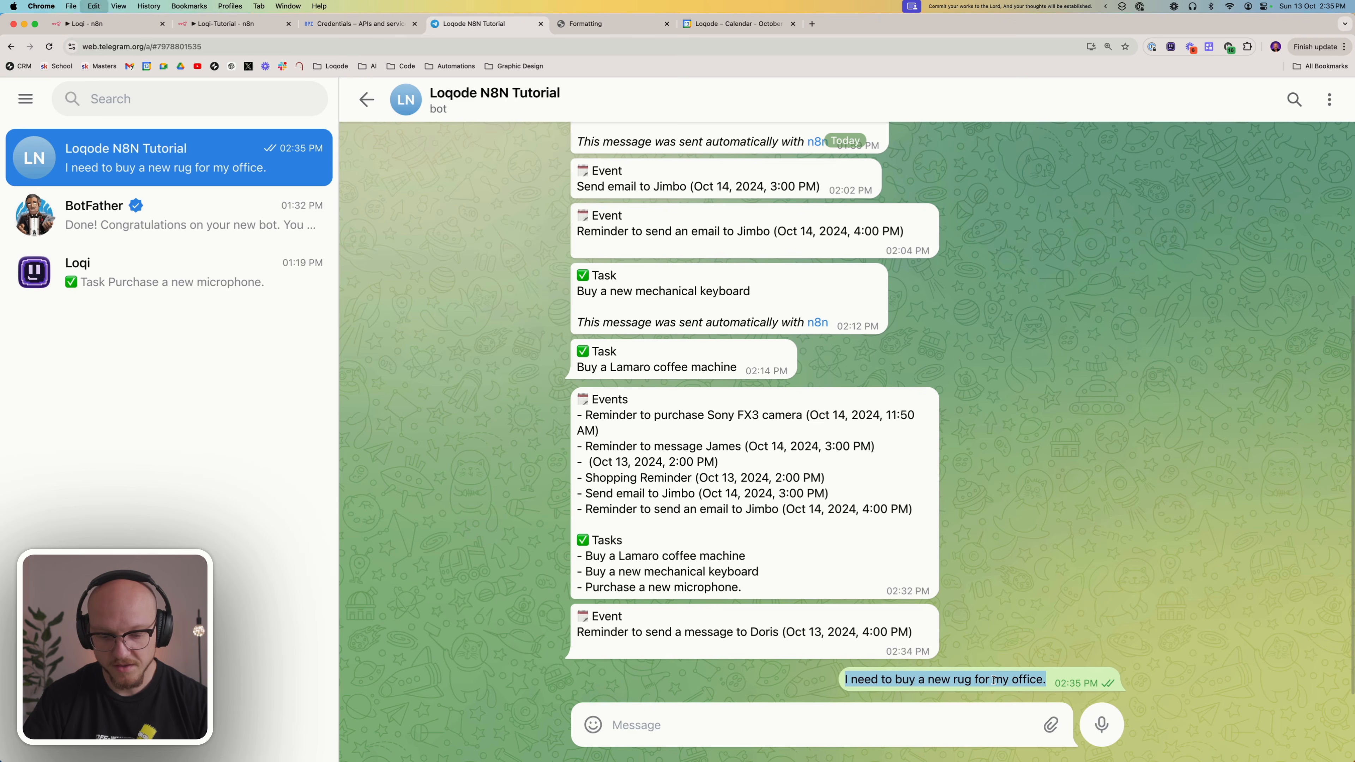
click(994, 681)
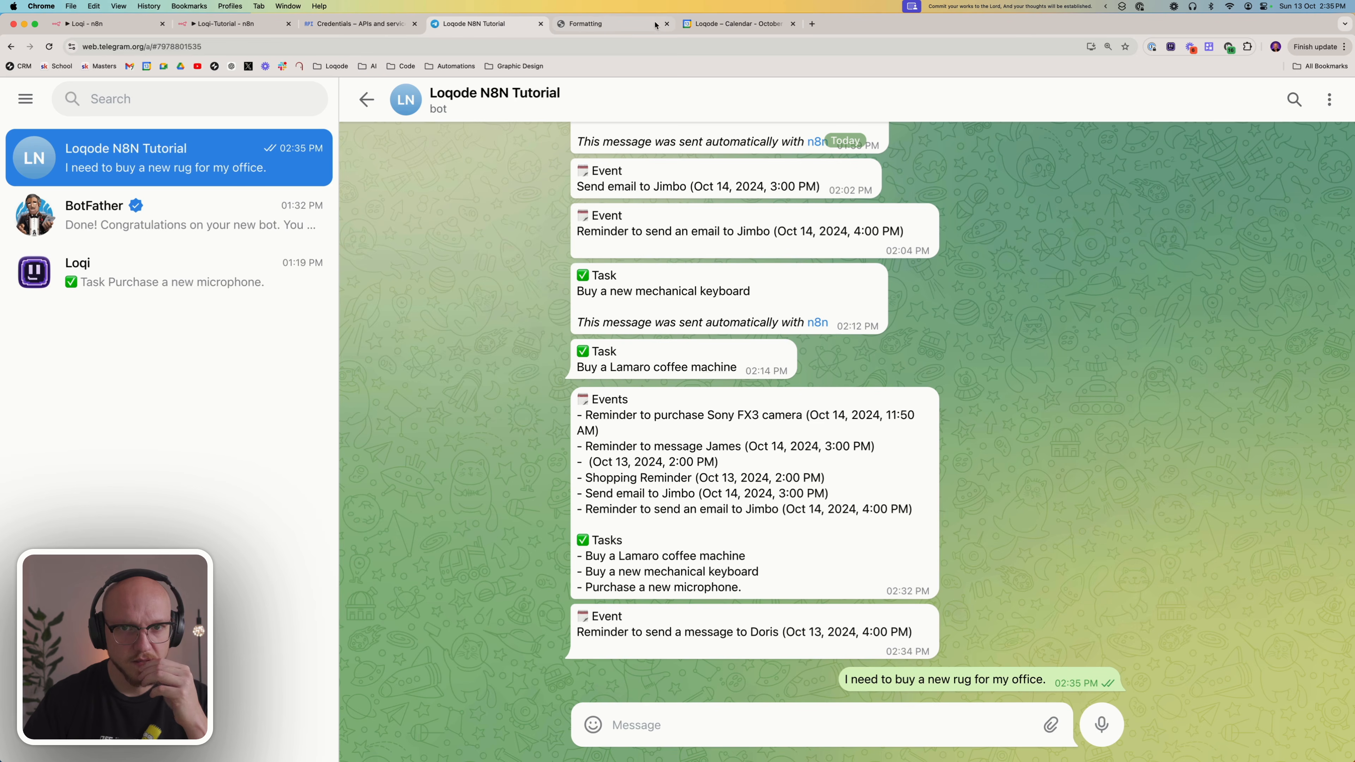
triple_click(979, 674)
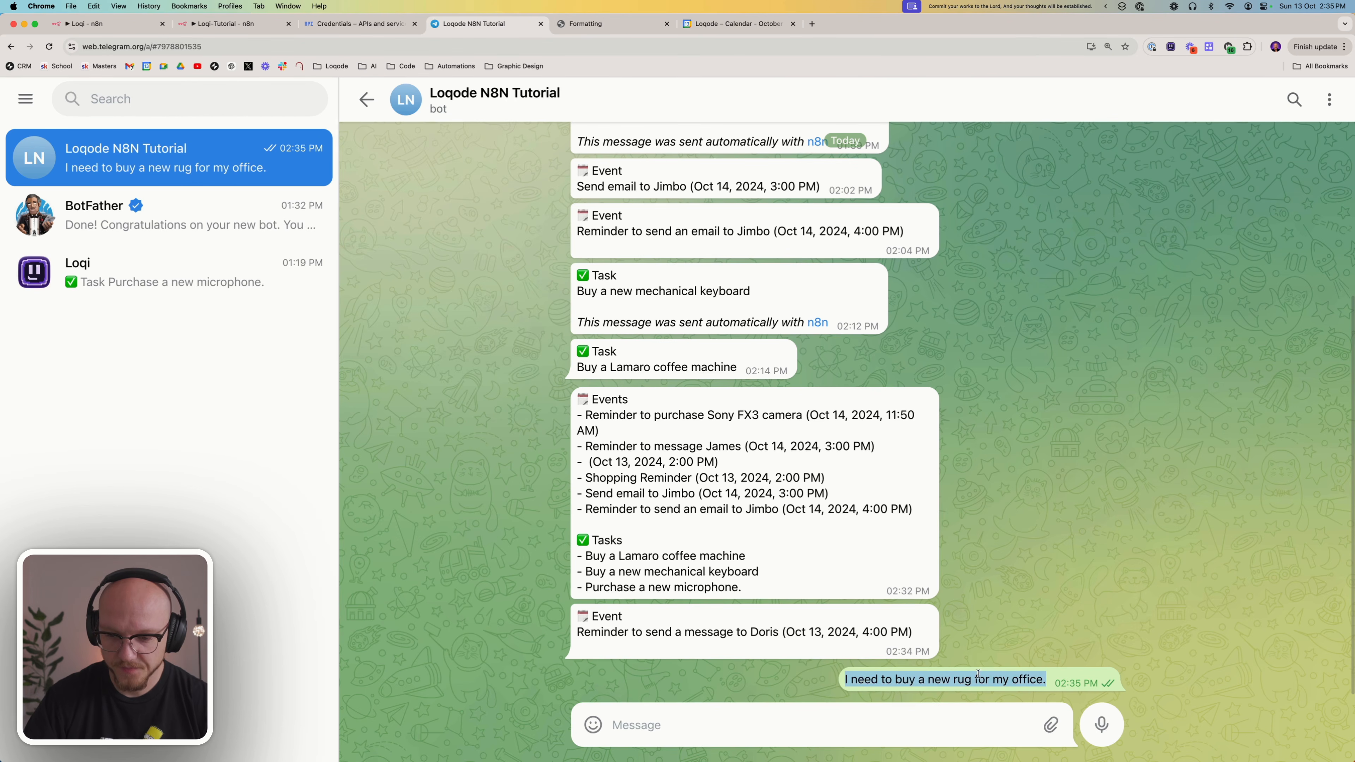
right_click(1060, 671)
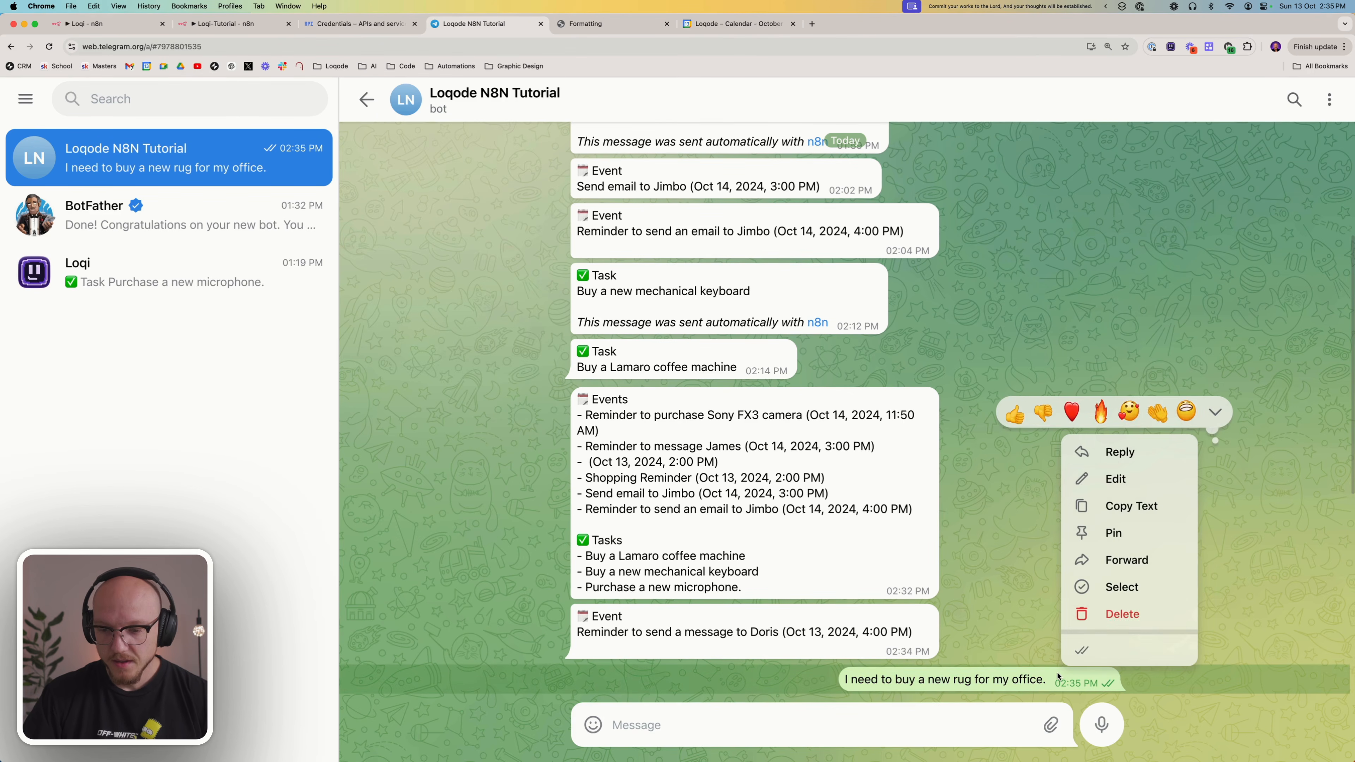
click(1101, 616)
click(779, 488)
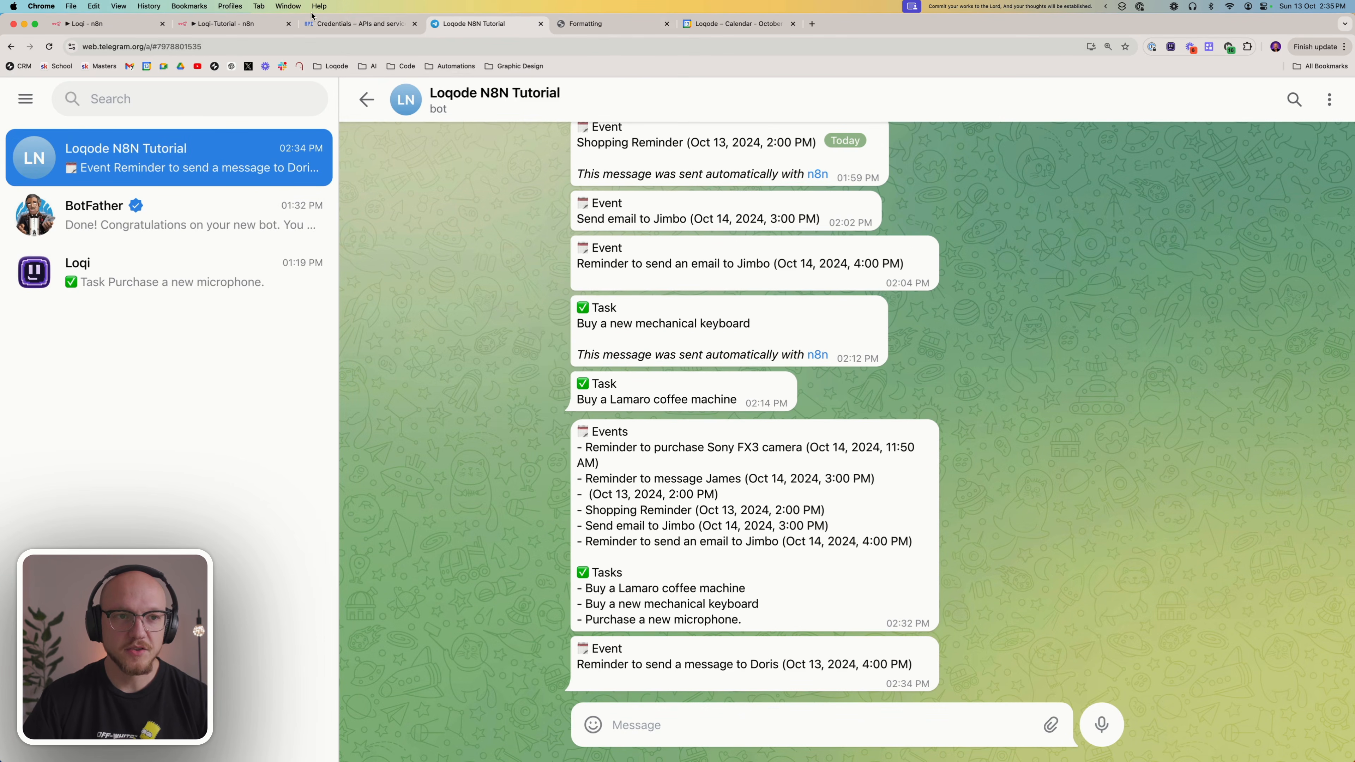
Return to the Loqi-Tutorial workflow, start a test run, and check the bot's newest reply in the Telegram chat
click(242, 24)
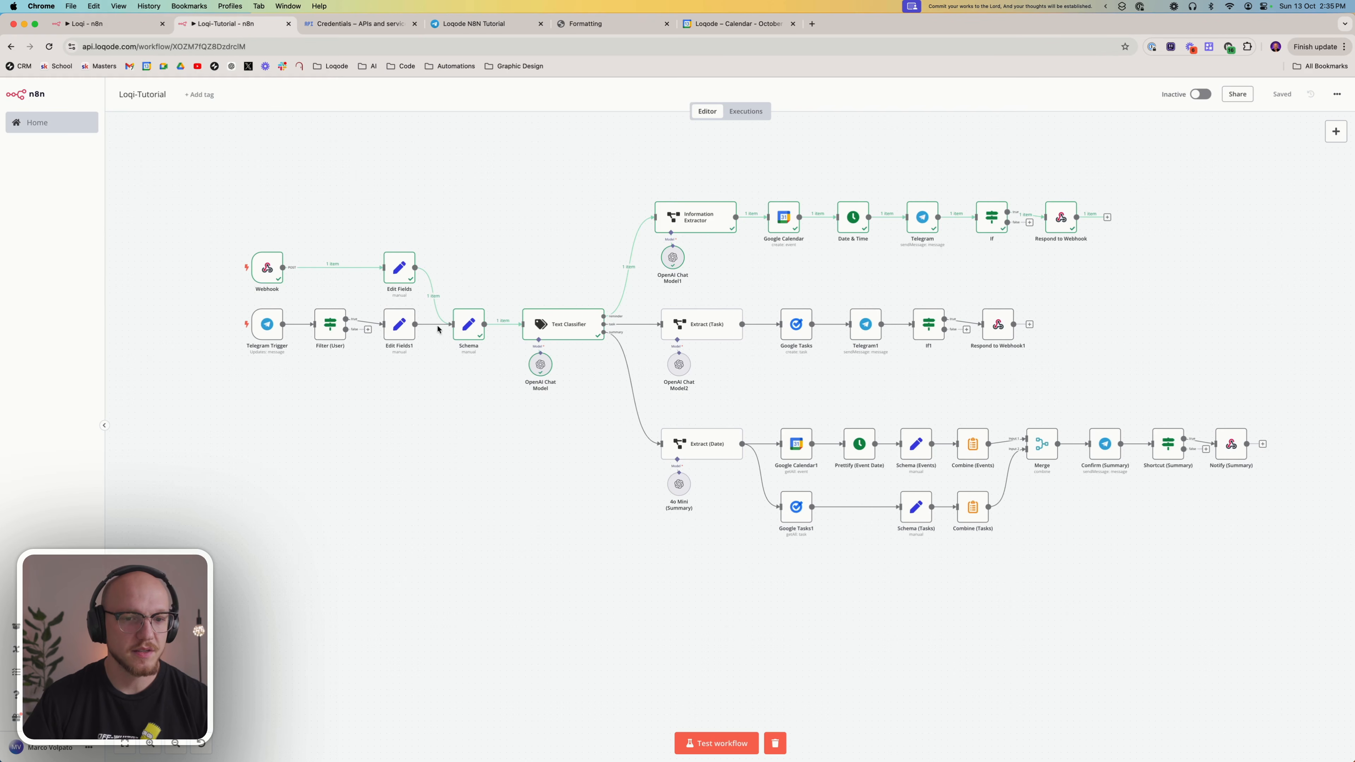
click(717, 741)
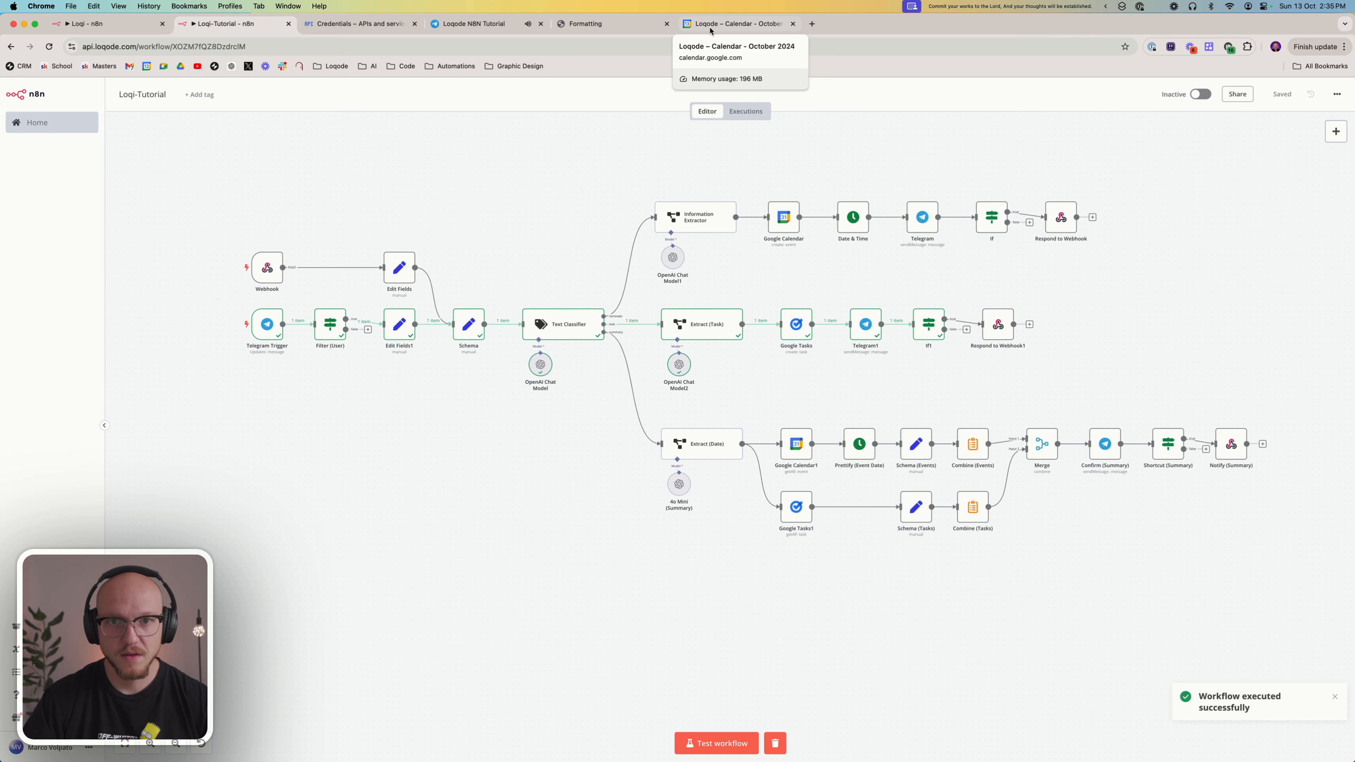
click(469, 24)
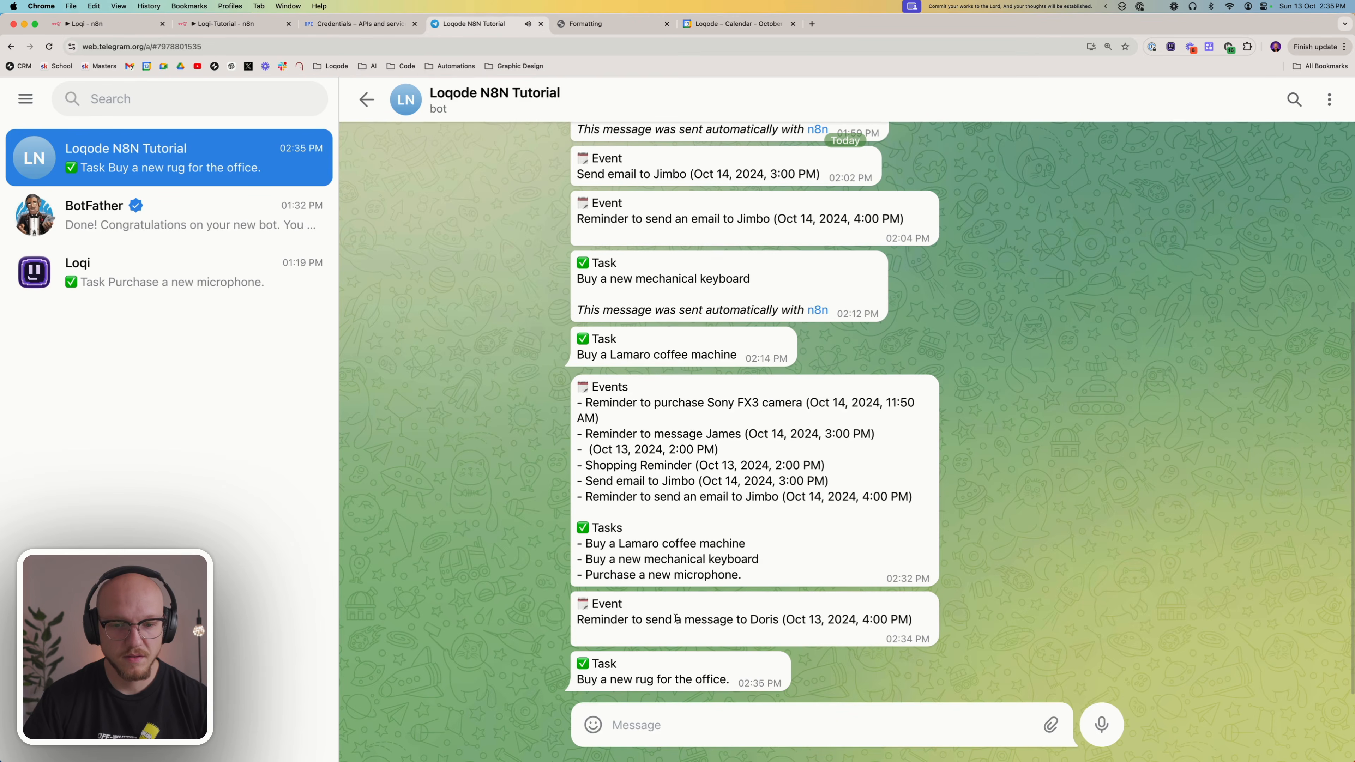
triple_click(599, 675)
click(599, 675)
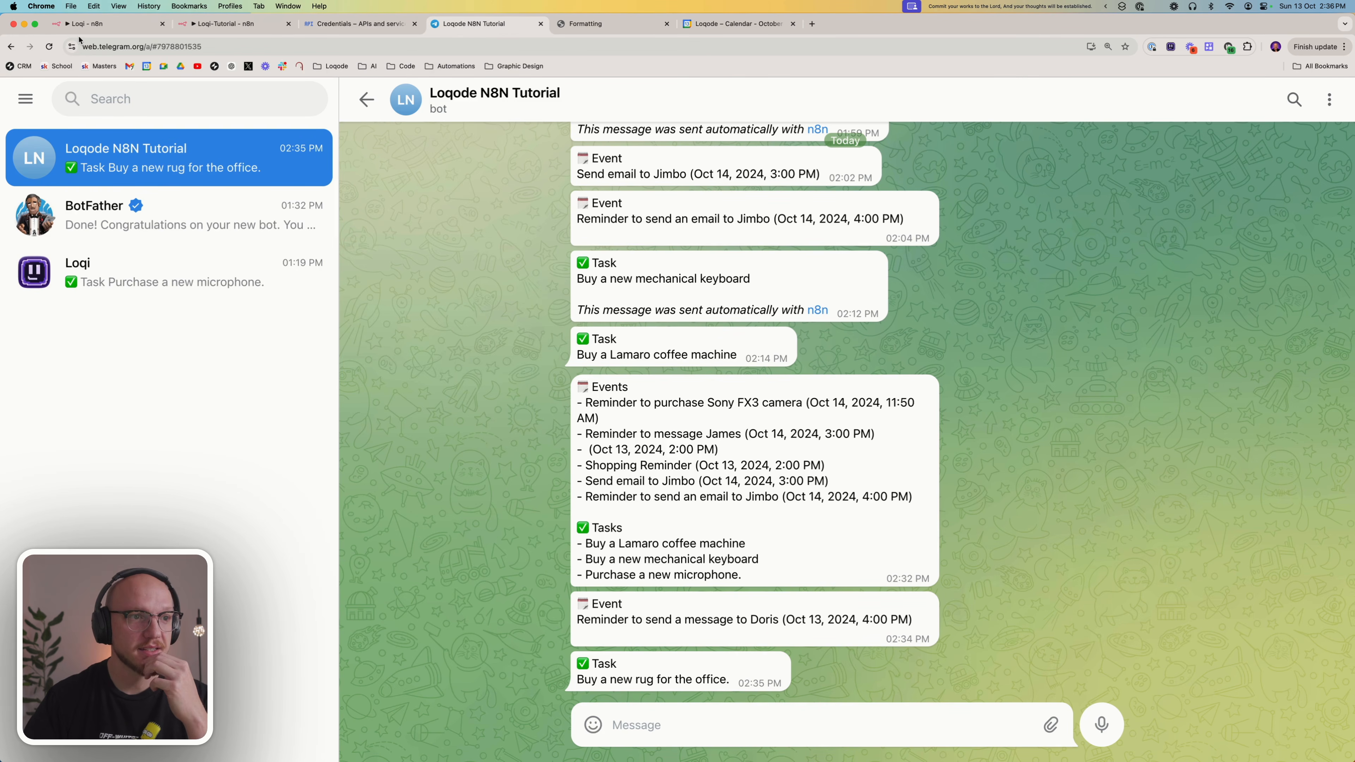
Go back to the Loqi-Tutorial workflow, start another test run, and launch the macOS shortcut to request a summary
click(273, 24)
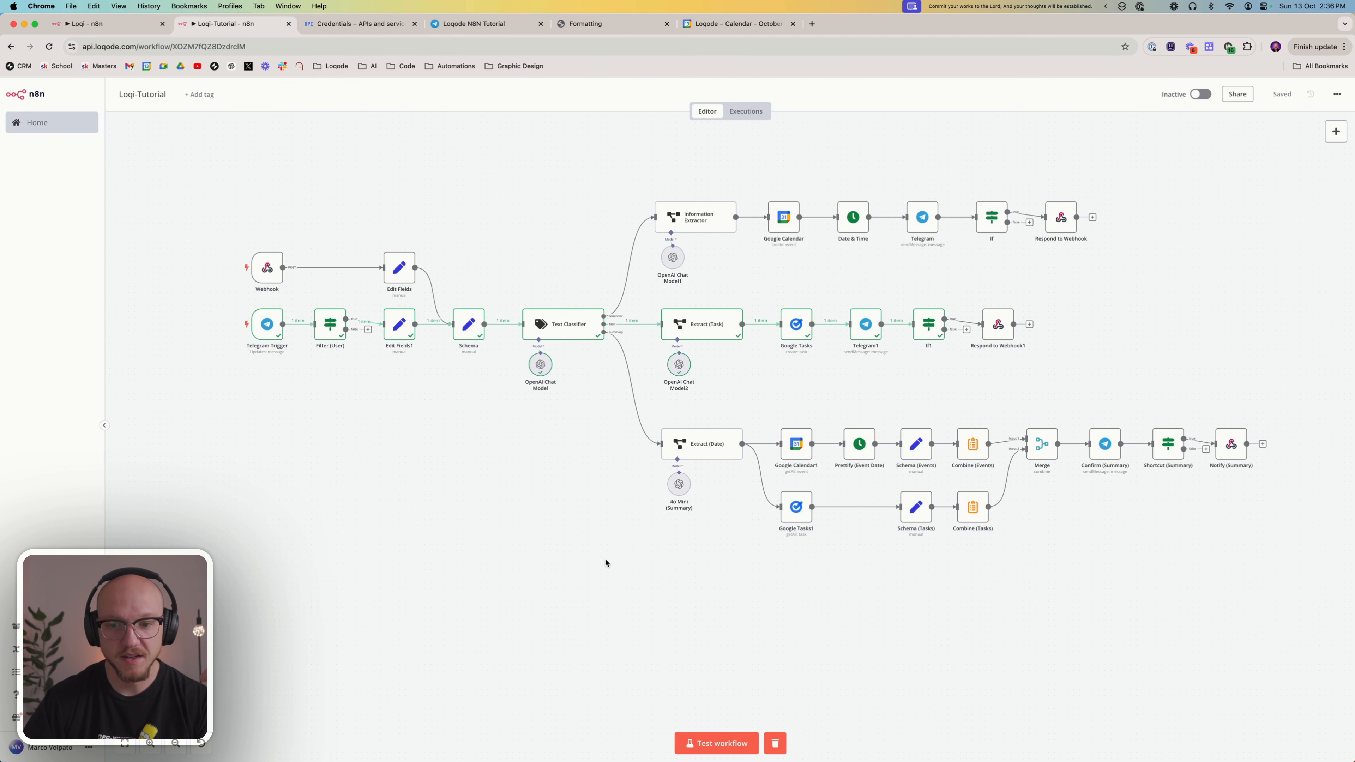
scroll(605, 561, up, 2)
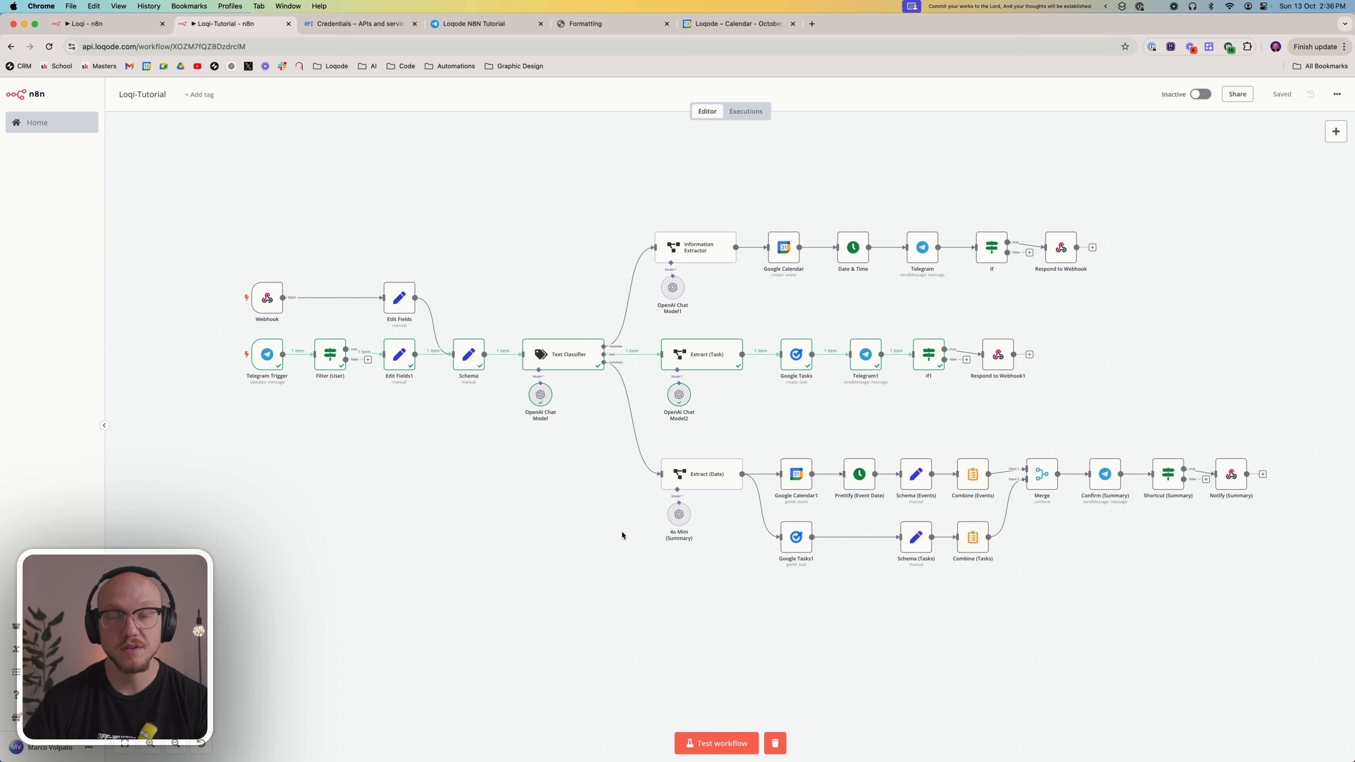
click(705, 744)
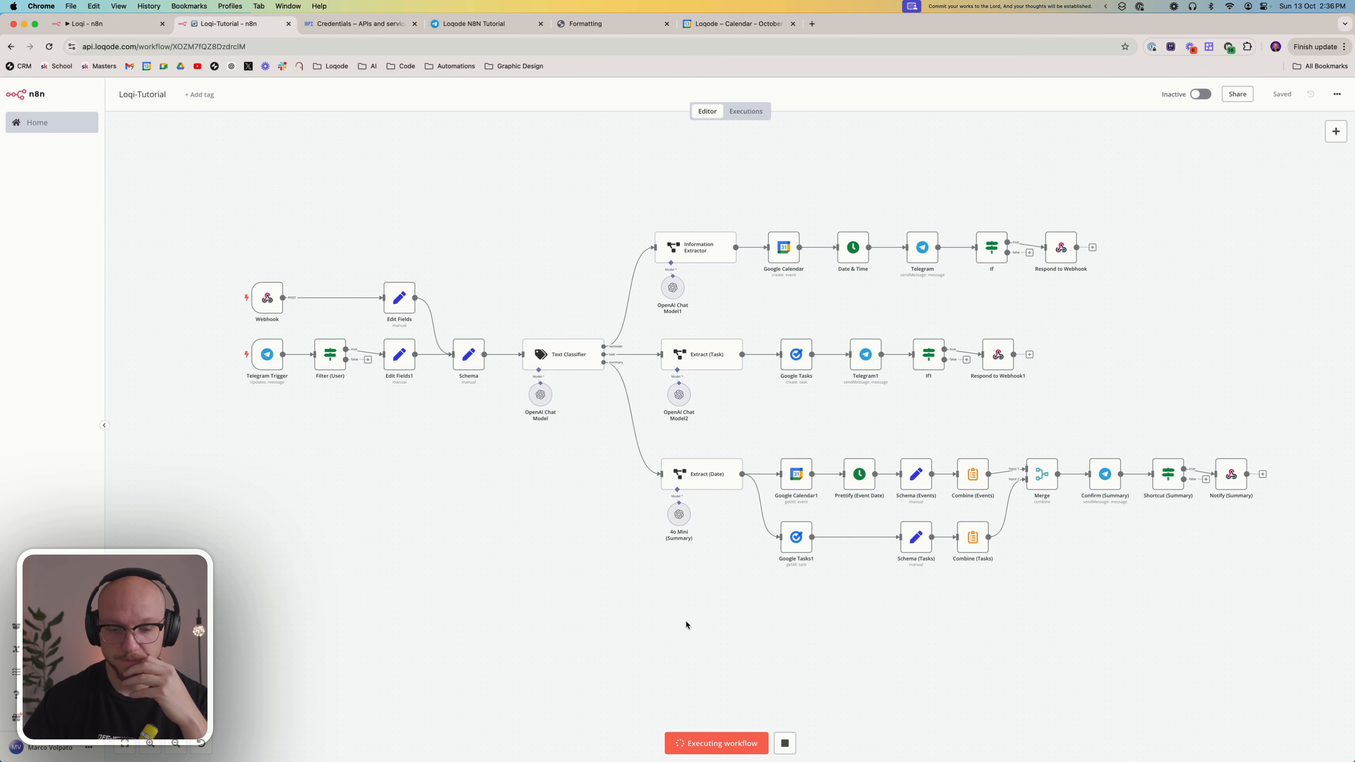
click(1121, 7)
click(1153, 28)
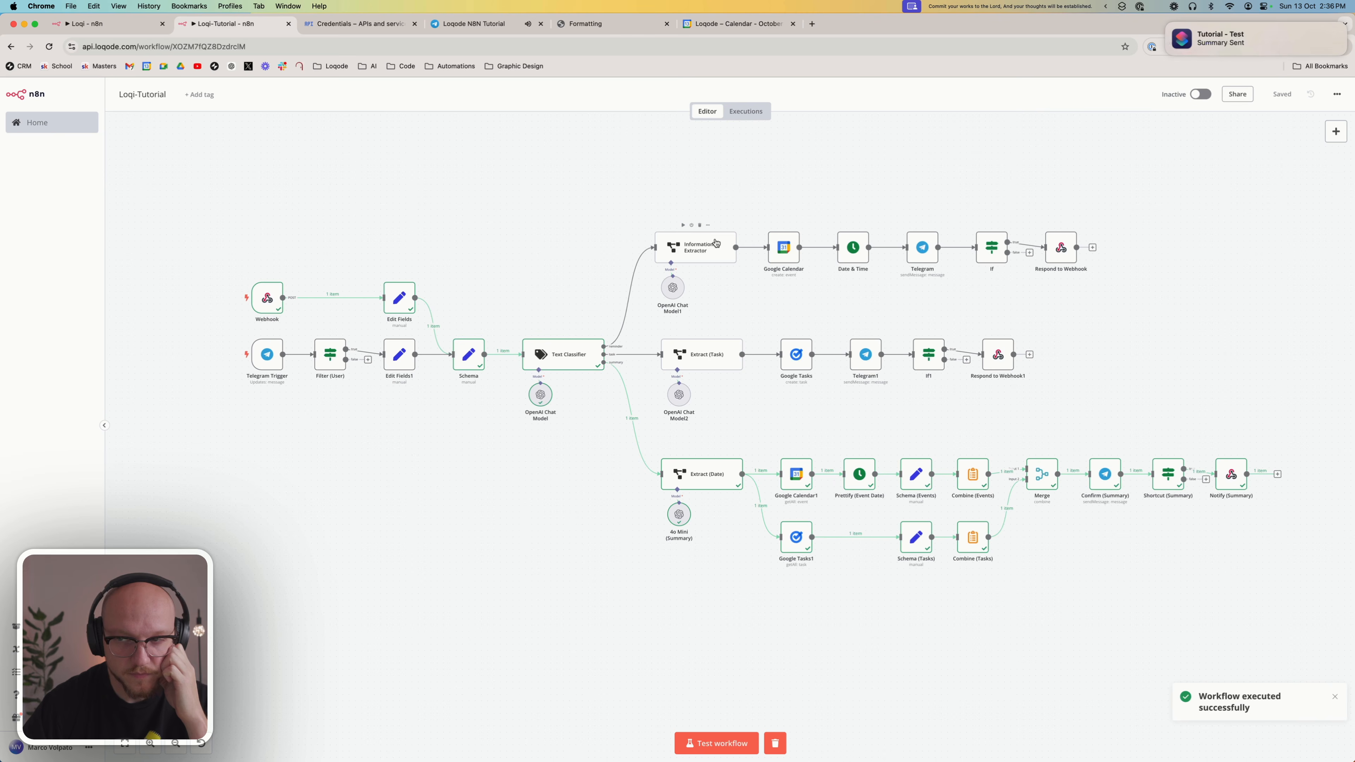
Examine the event and task lines of the newest summary message in the Telegram bot chat
click(507, 23)
drag(587, 636, 924, 635)
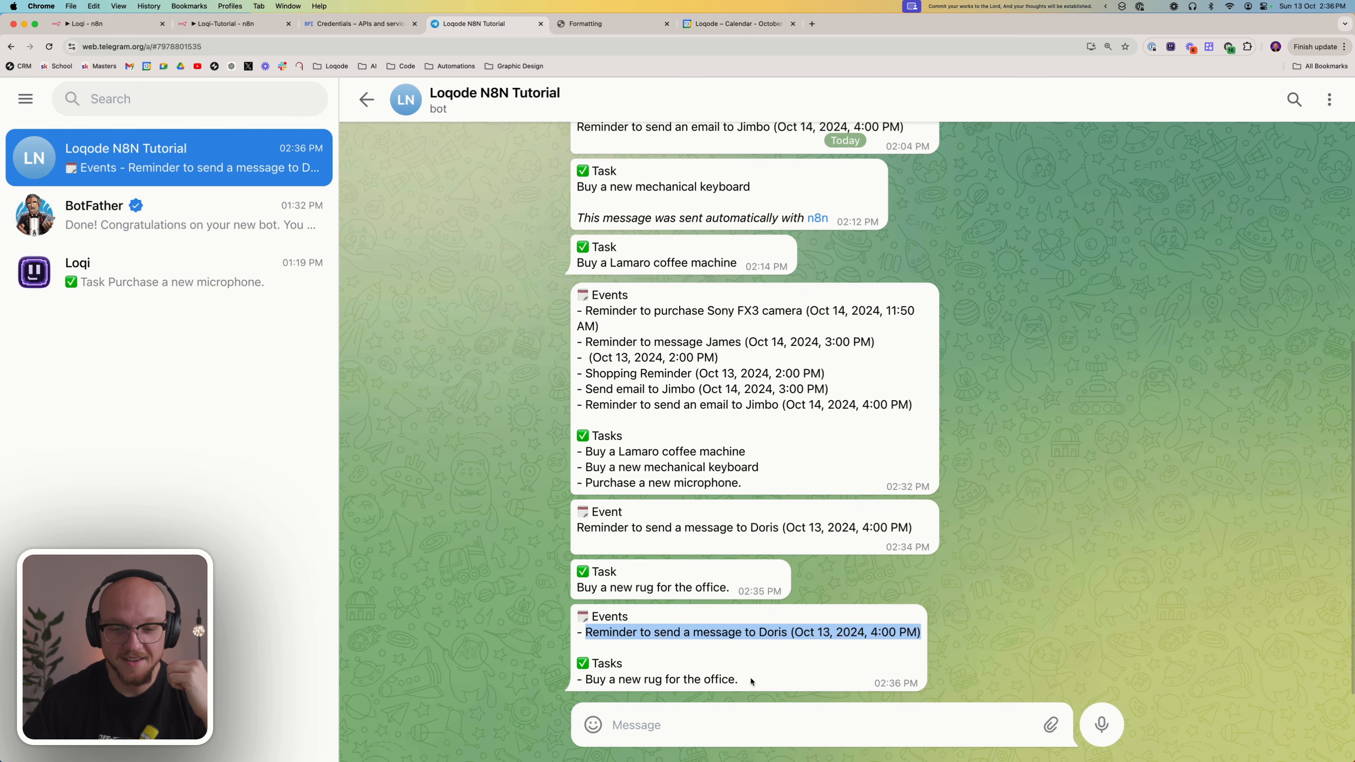
drag(751, 681, 572, 681)
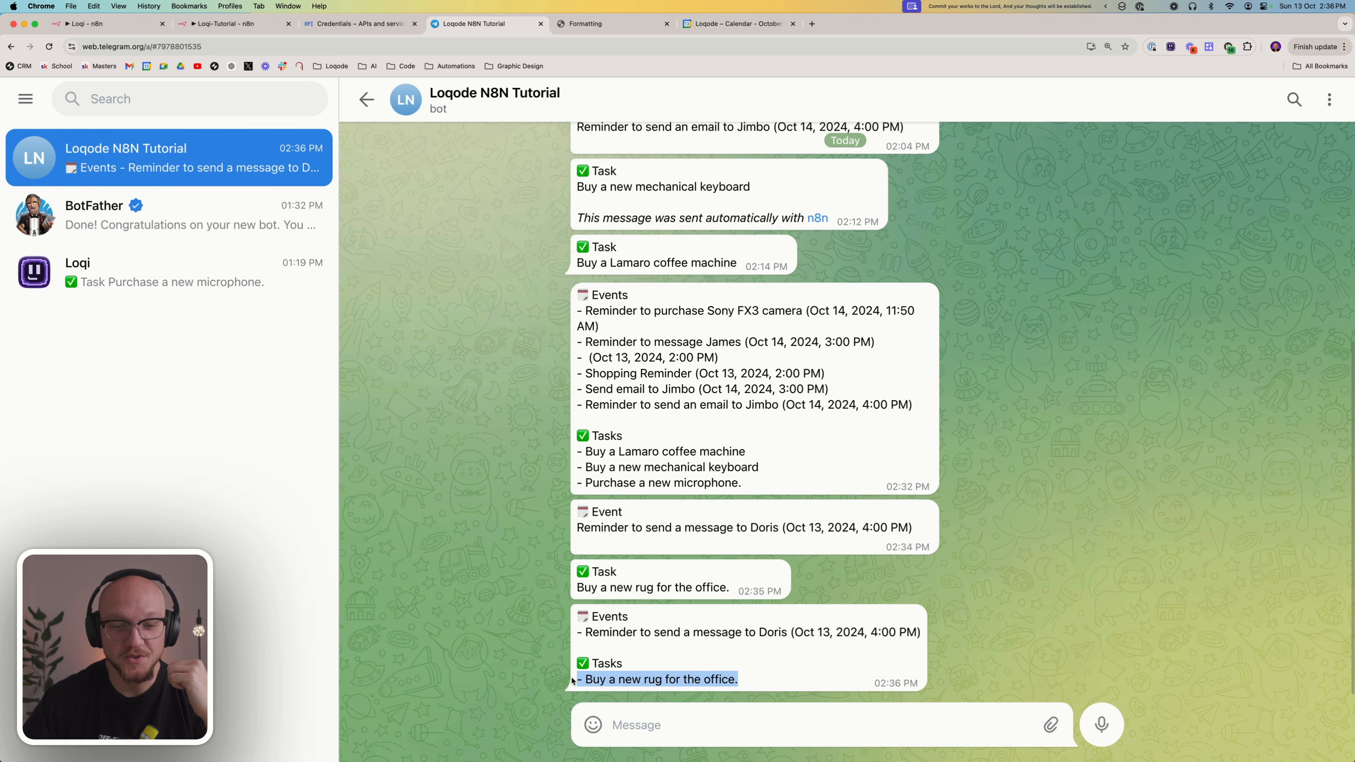
click(471, 559)
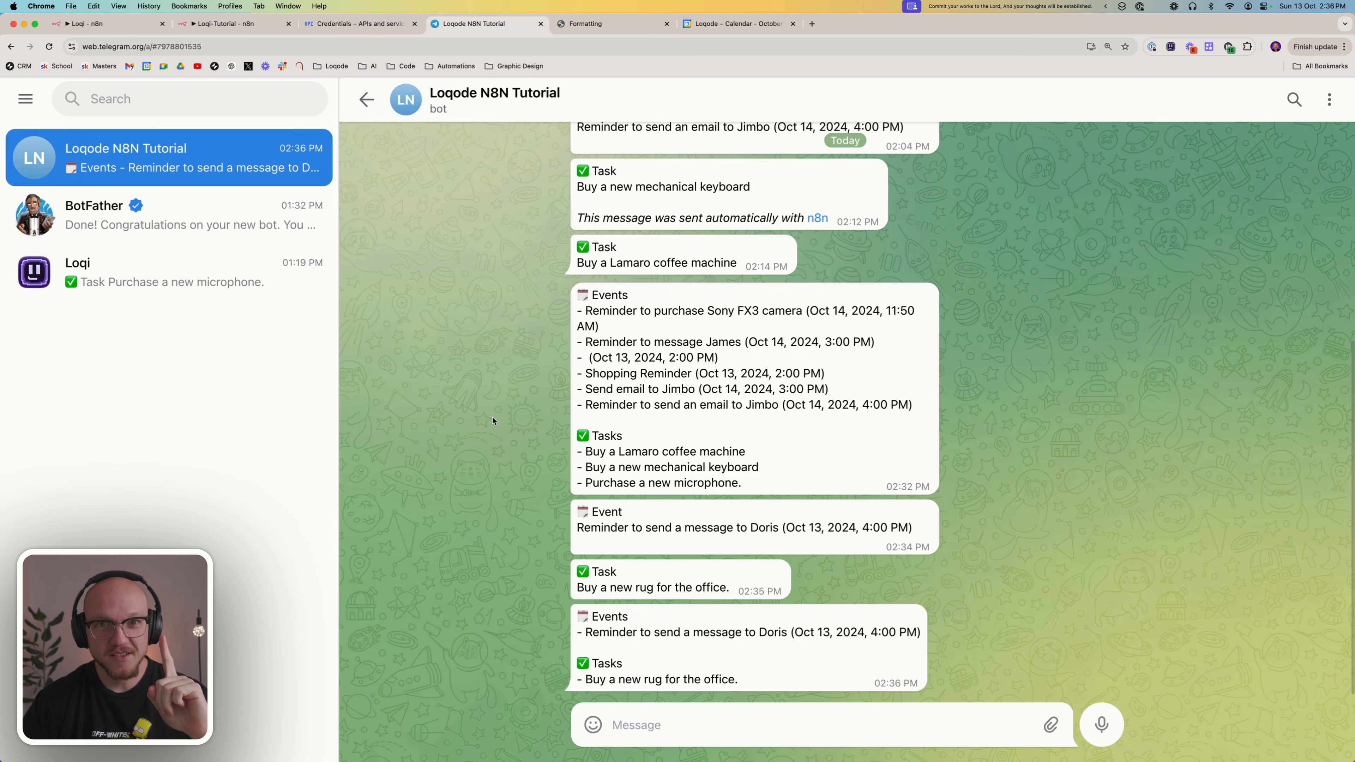
Return to the Loqi-Tutorial workflow, activate it for production, and dismiss the activation notice
click(262, 29)
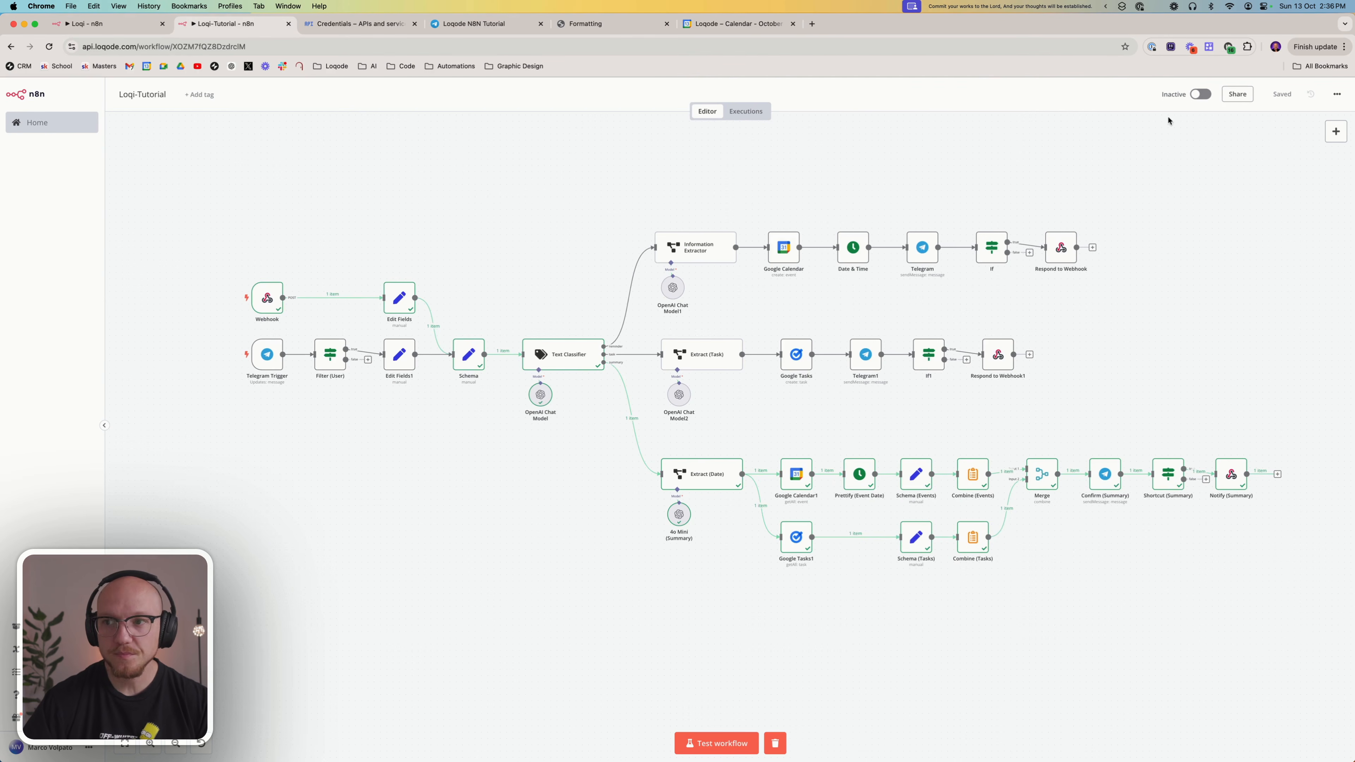
click(1200, 94)
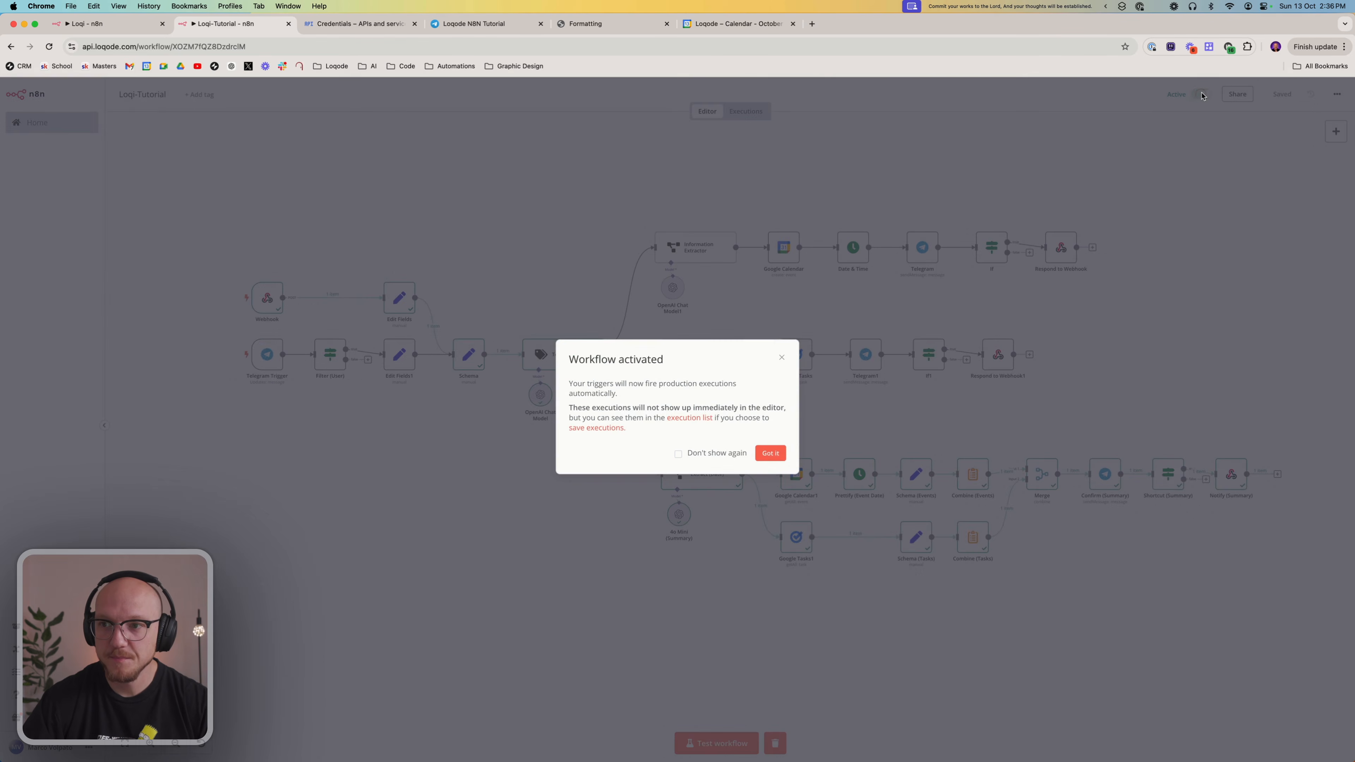
click(779, 453)
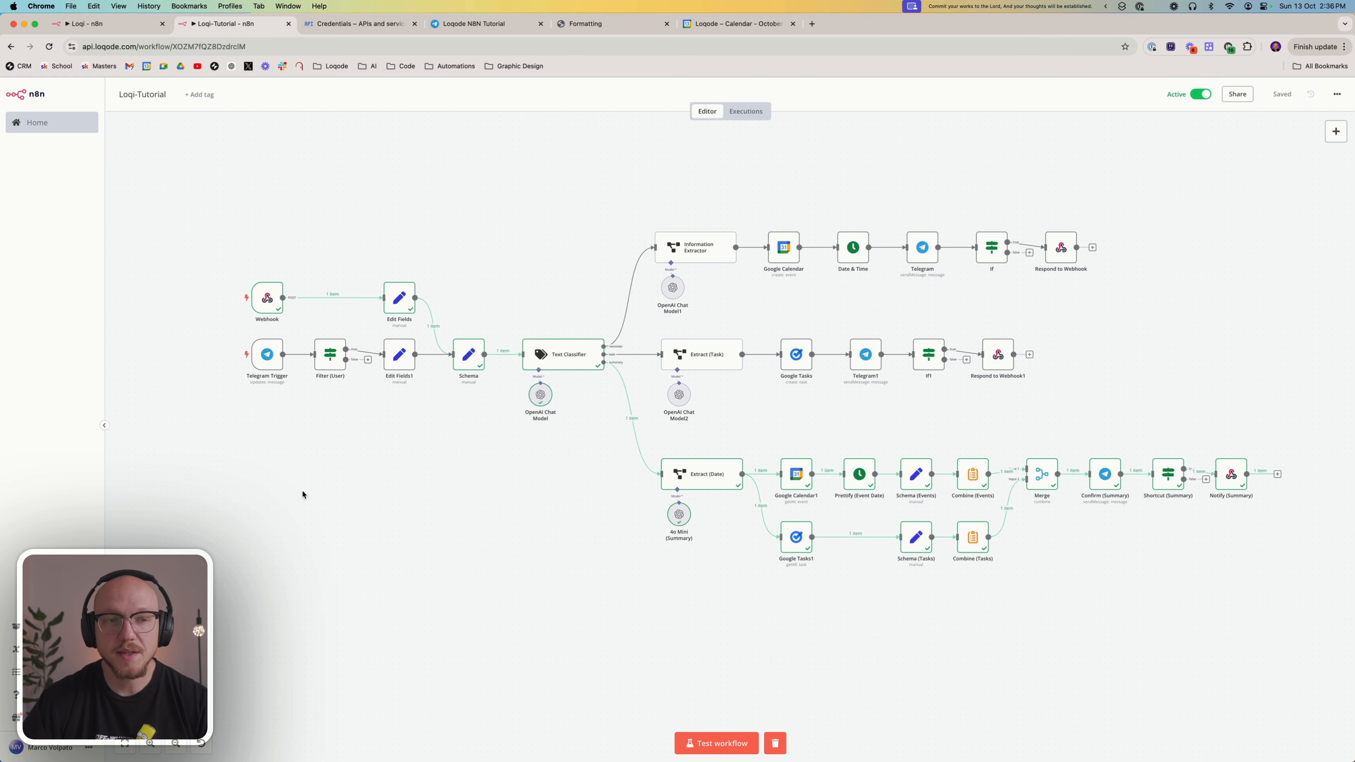
Open the Webhook node, copy its test URL, and return to the canvas
double_click(271, 295)
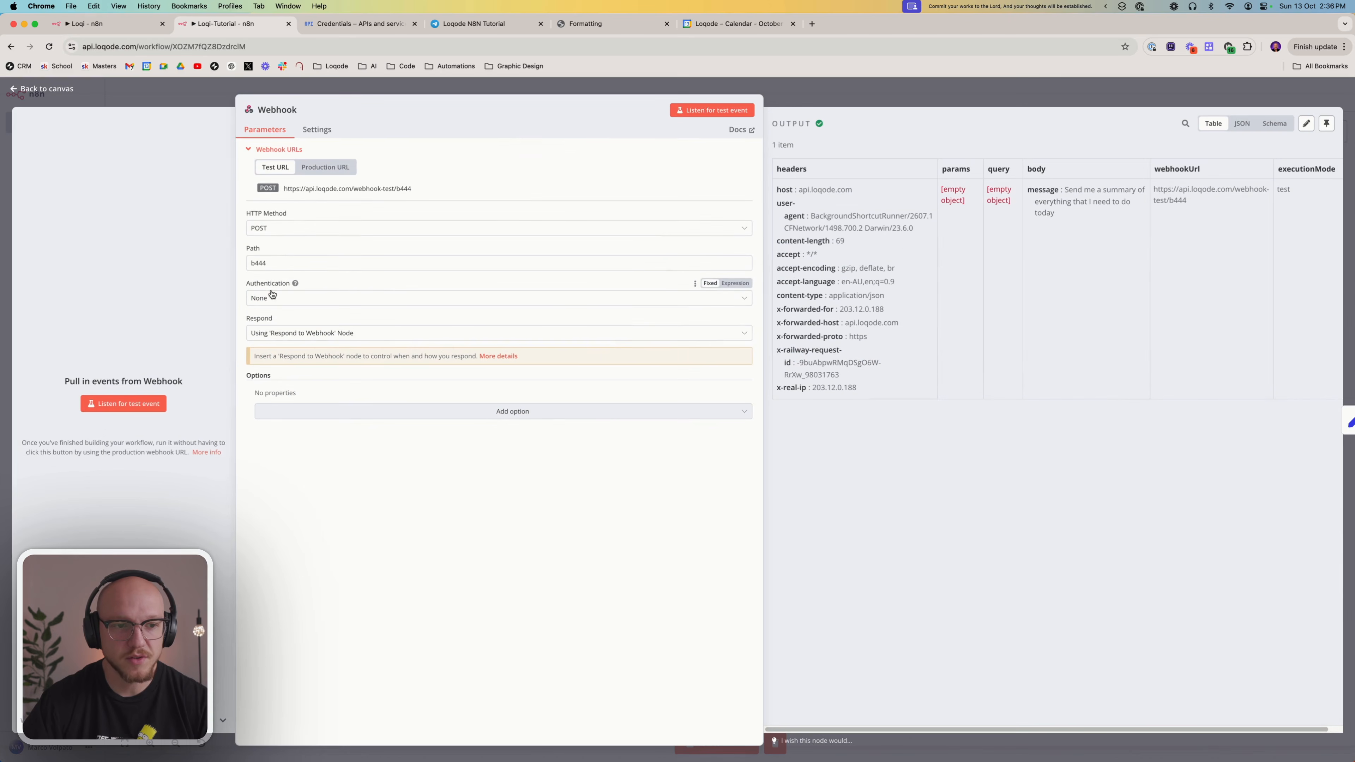
click(318, 190)
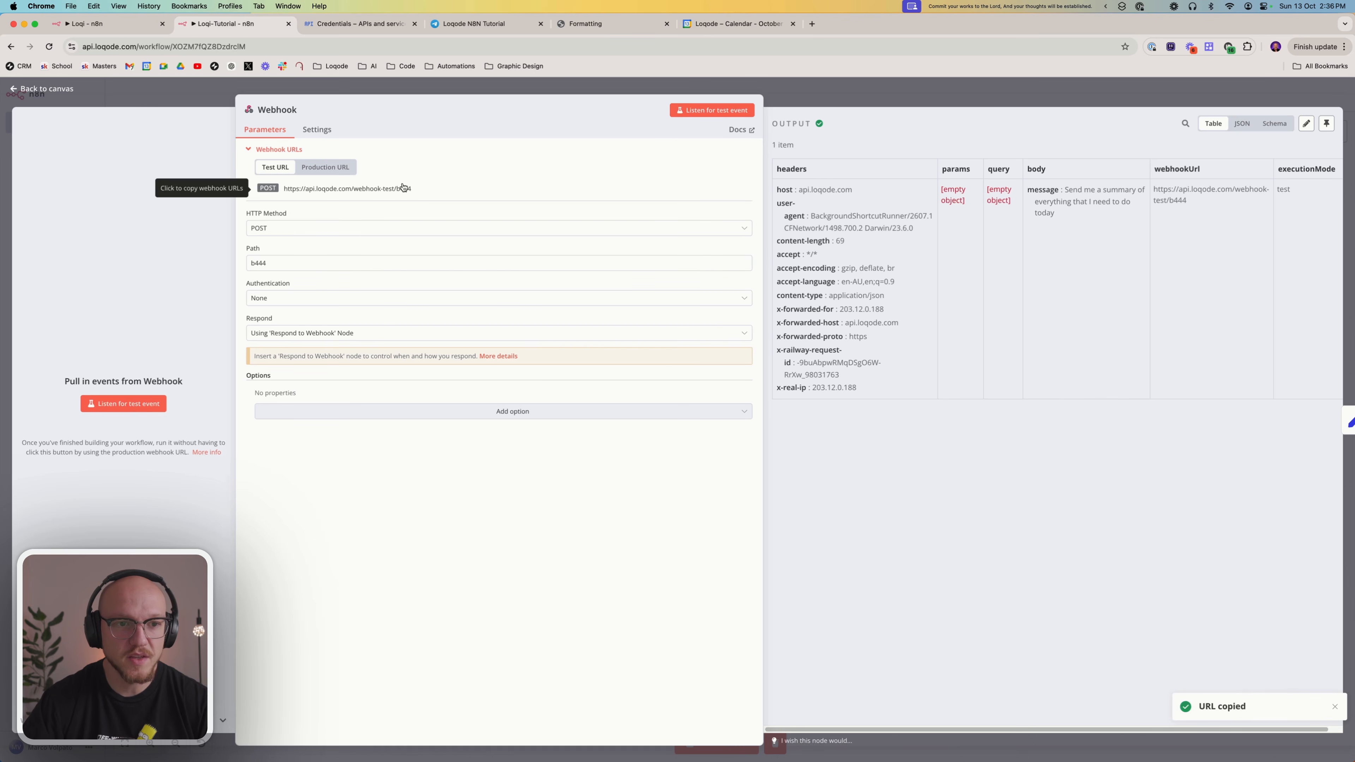
click(874, 100)
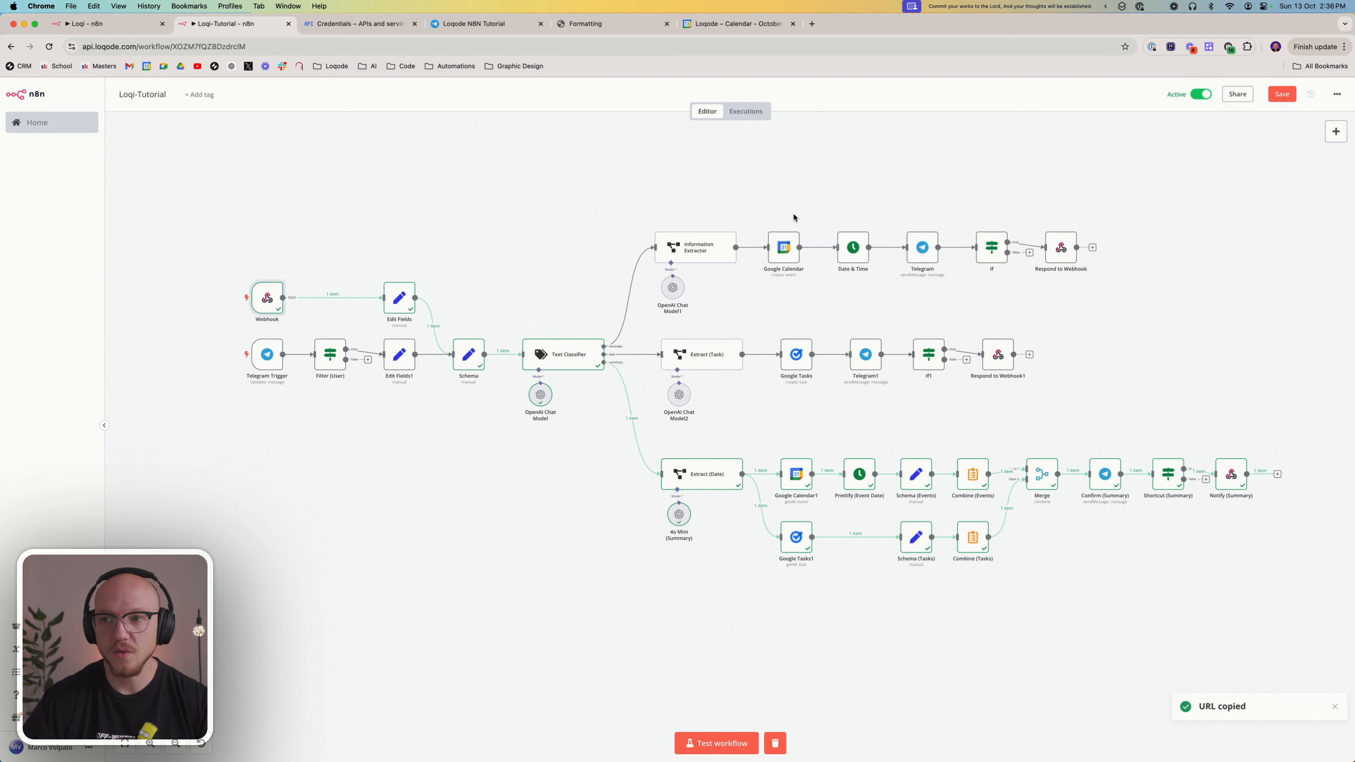
key(ctrl+Up)
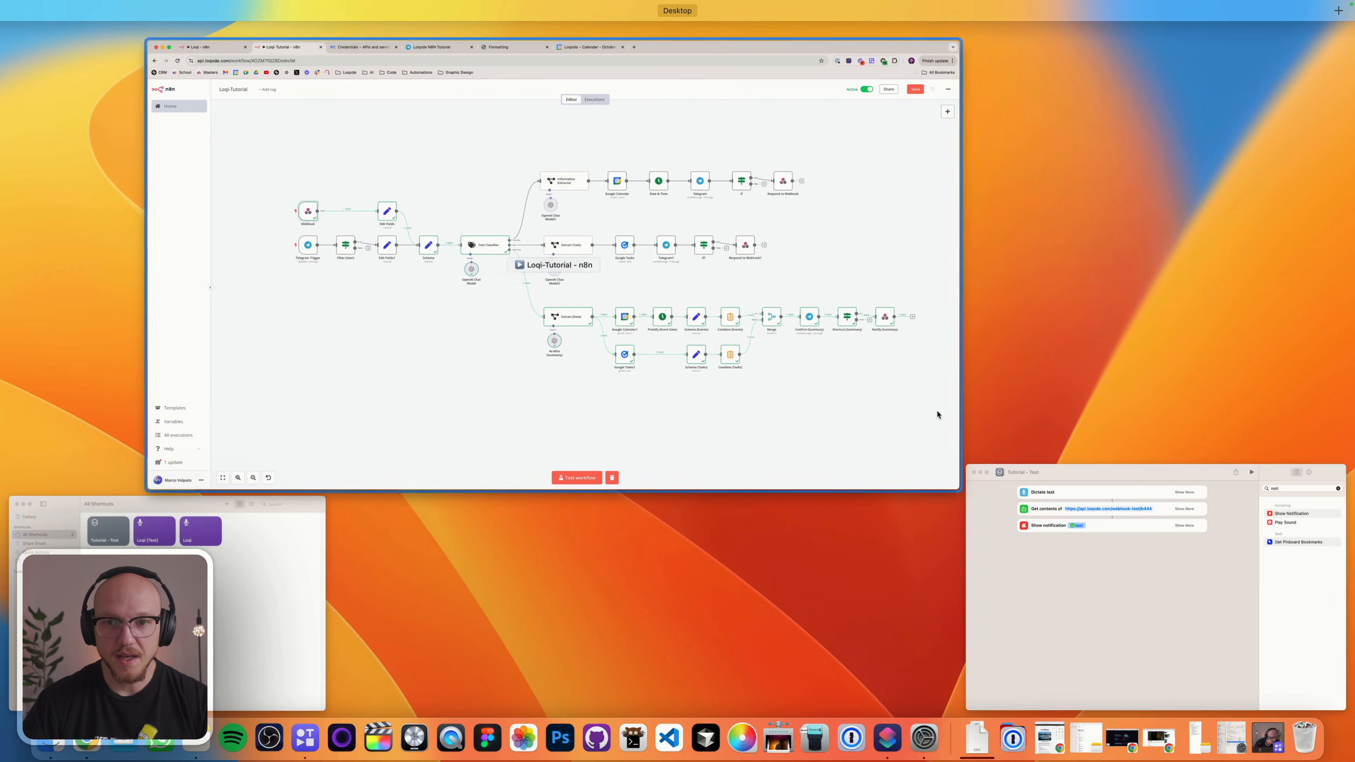
click(1019, 486)
click(705, 288)
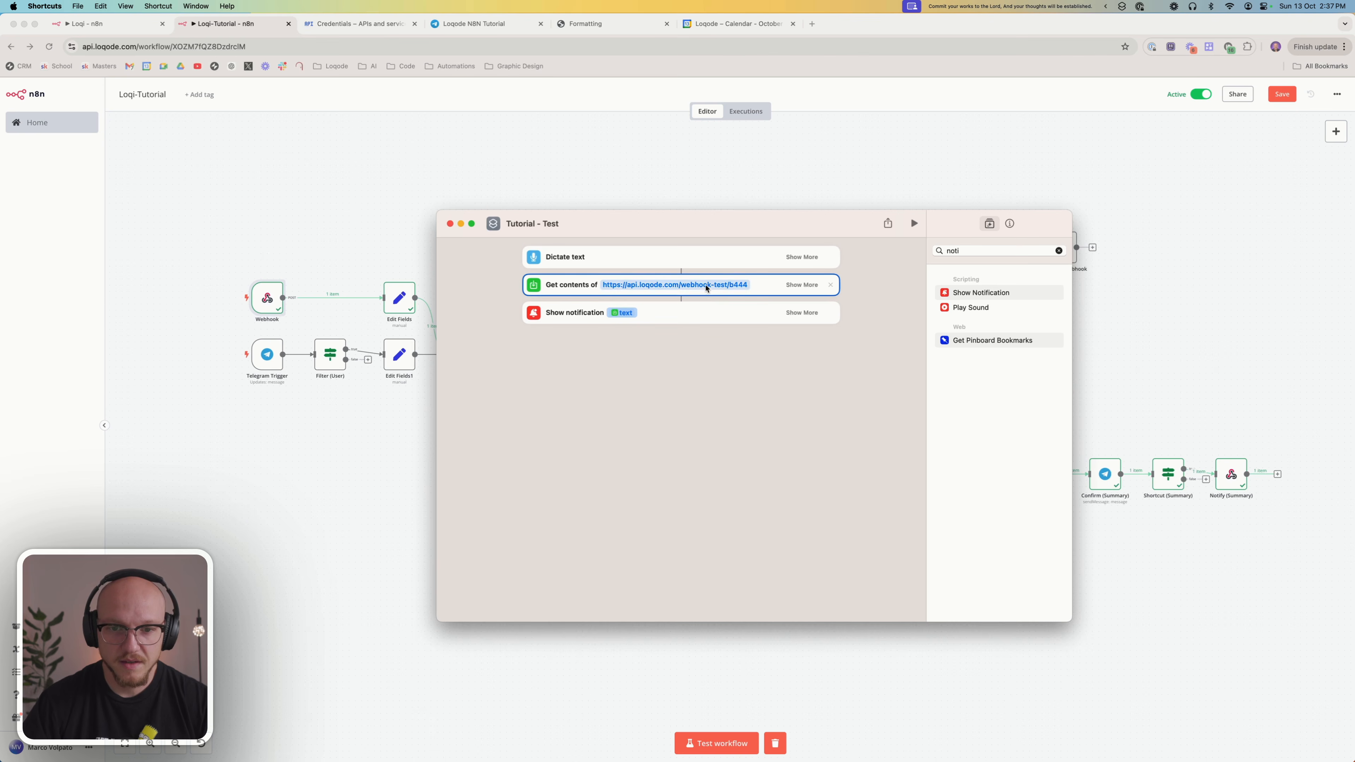
double_click(719, 283)
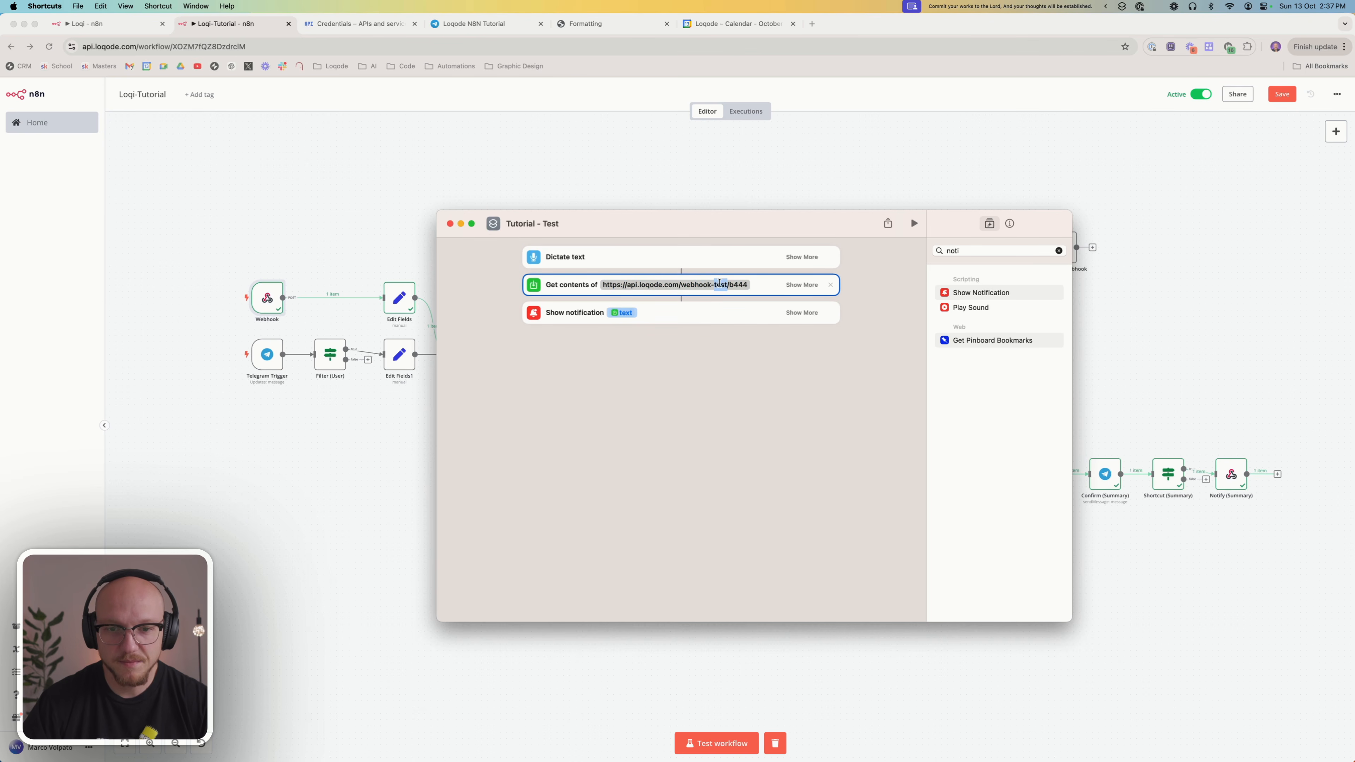
key(BackSpace)
key(BackSpace)
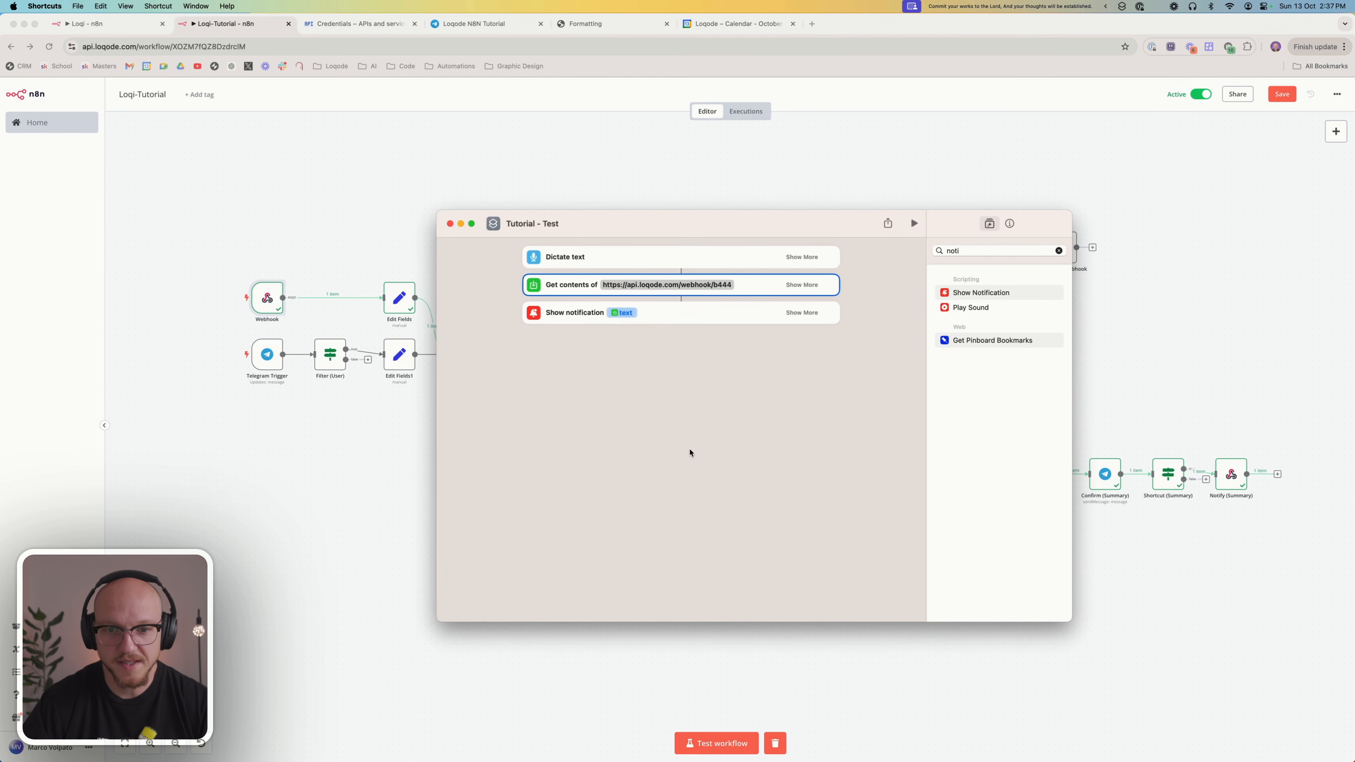
click(690, 452)
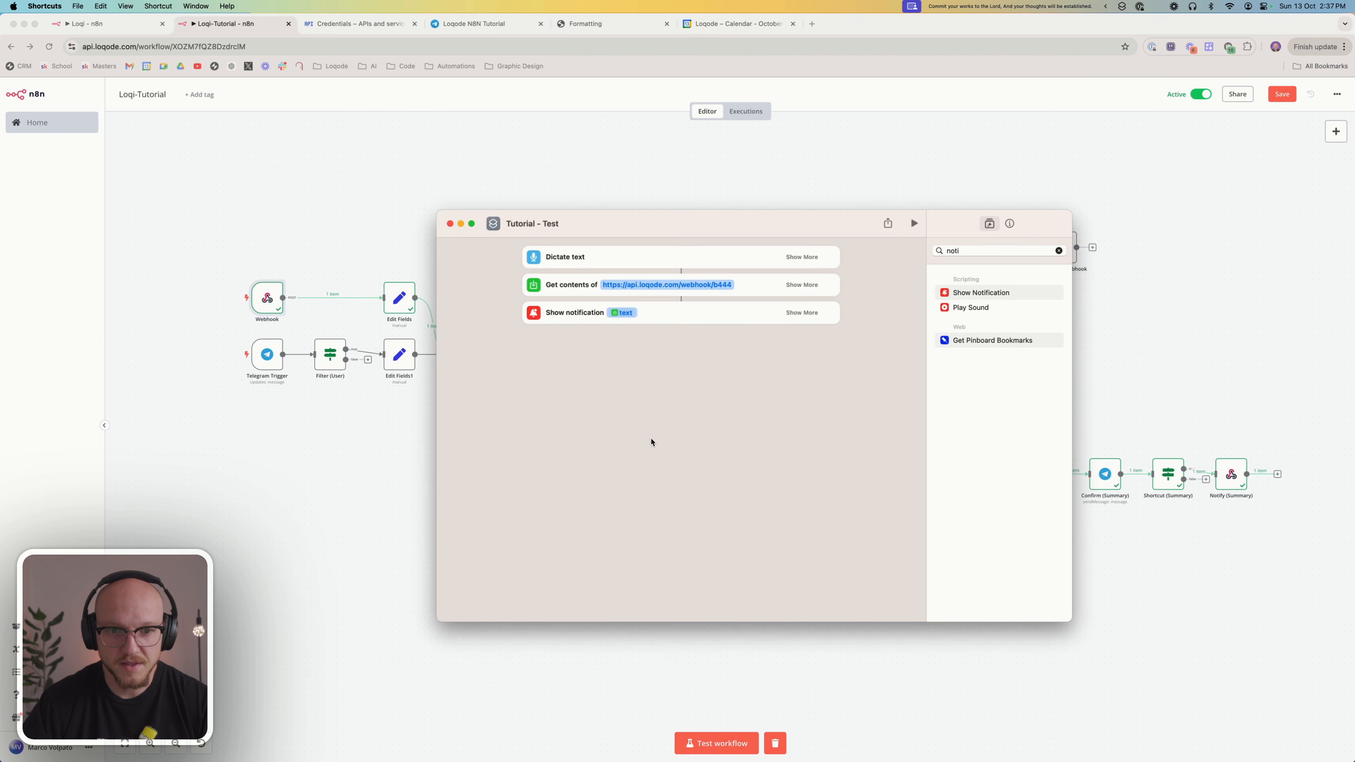
click(449, 223)
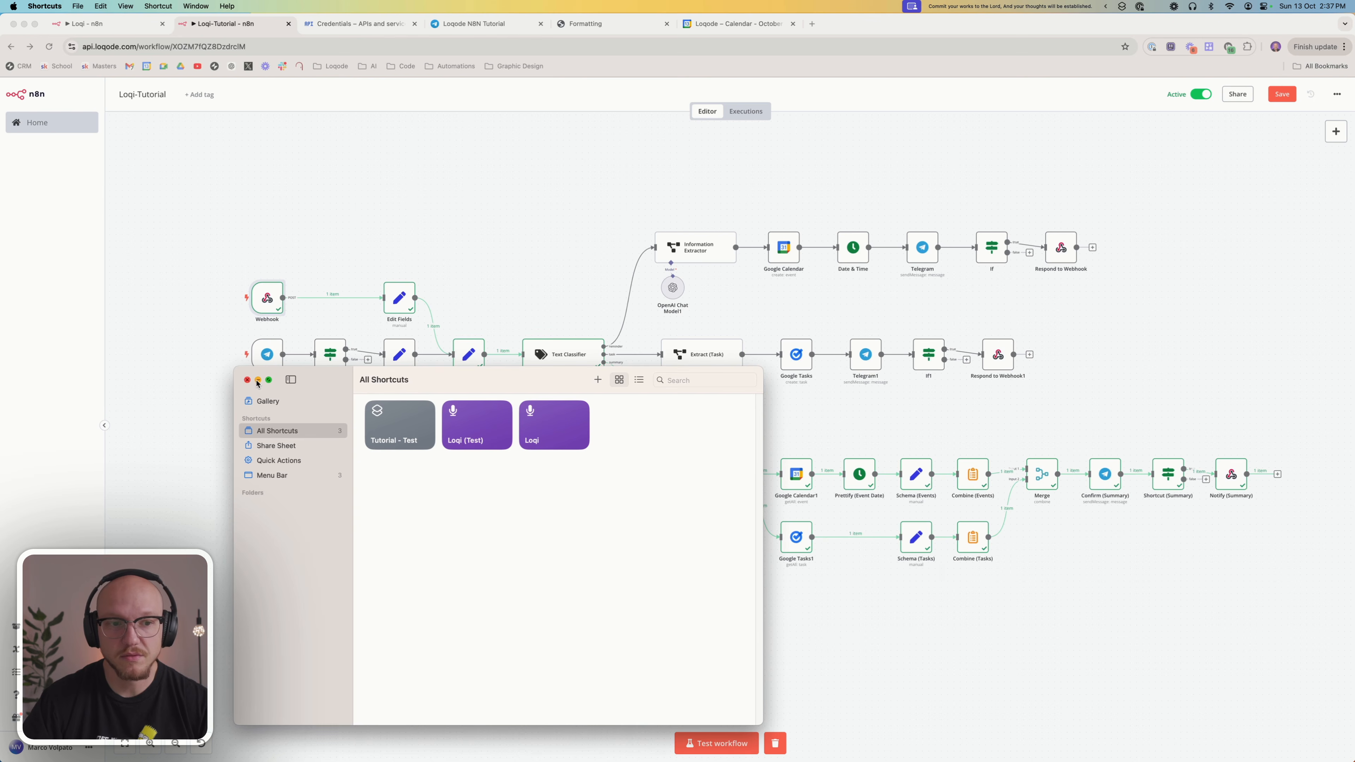
Rename the Tutorial - Test shortcut to "Tutorial - Live"
right_click(397, 423)
click(426, 454)
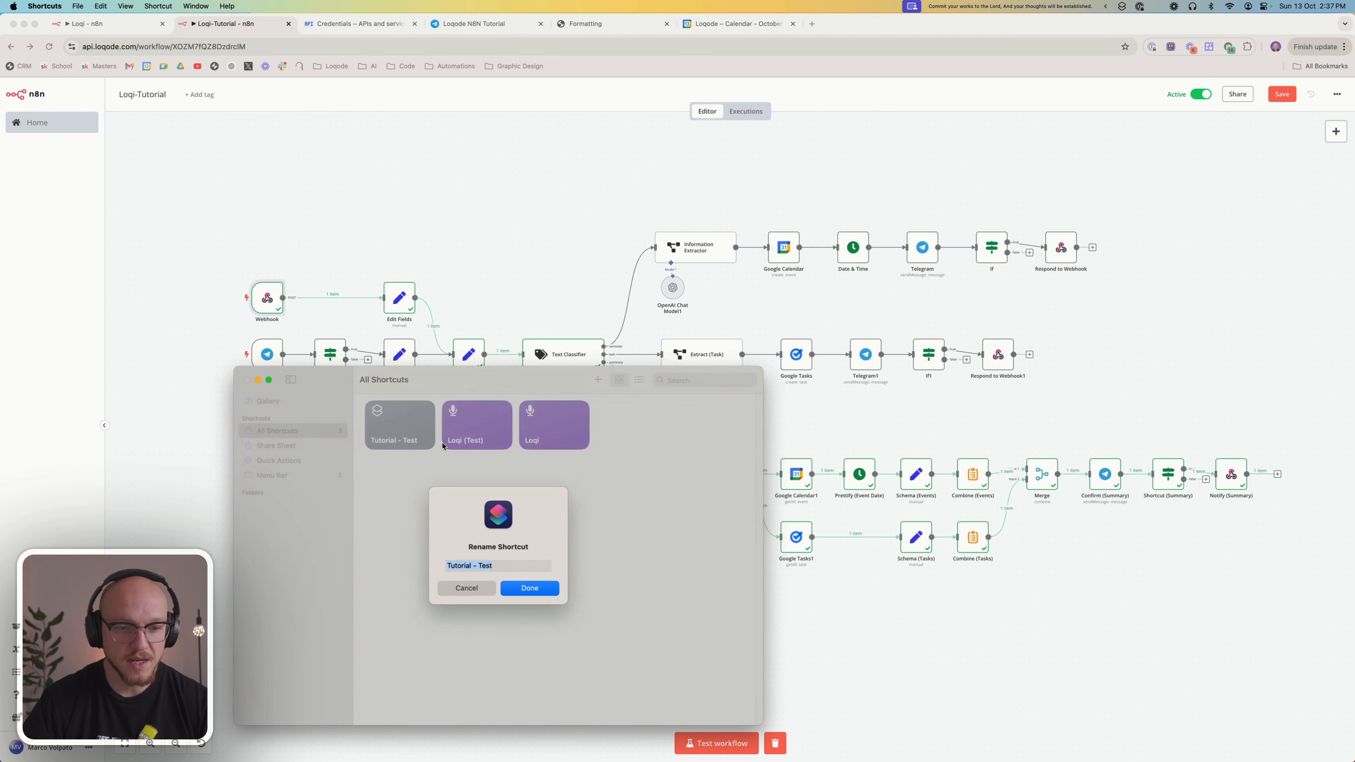
key(Right)
key(BackSpace)
key(BackSpace)
key(BackSpace)
key(BackSpace)
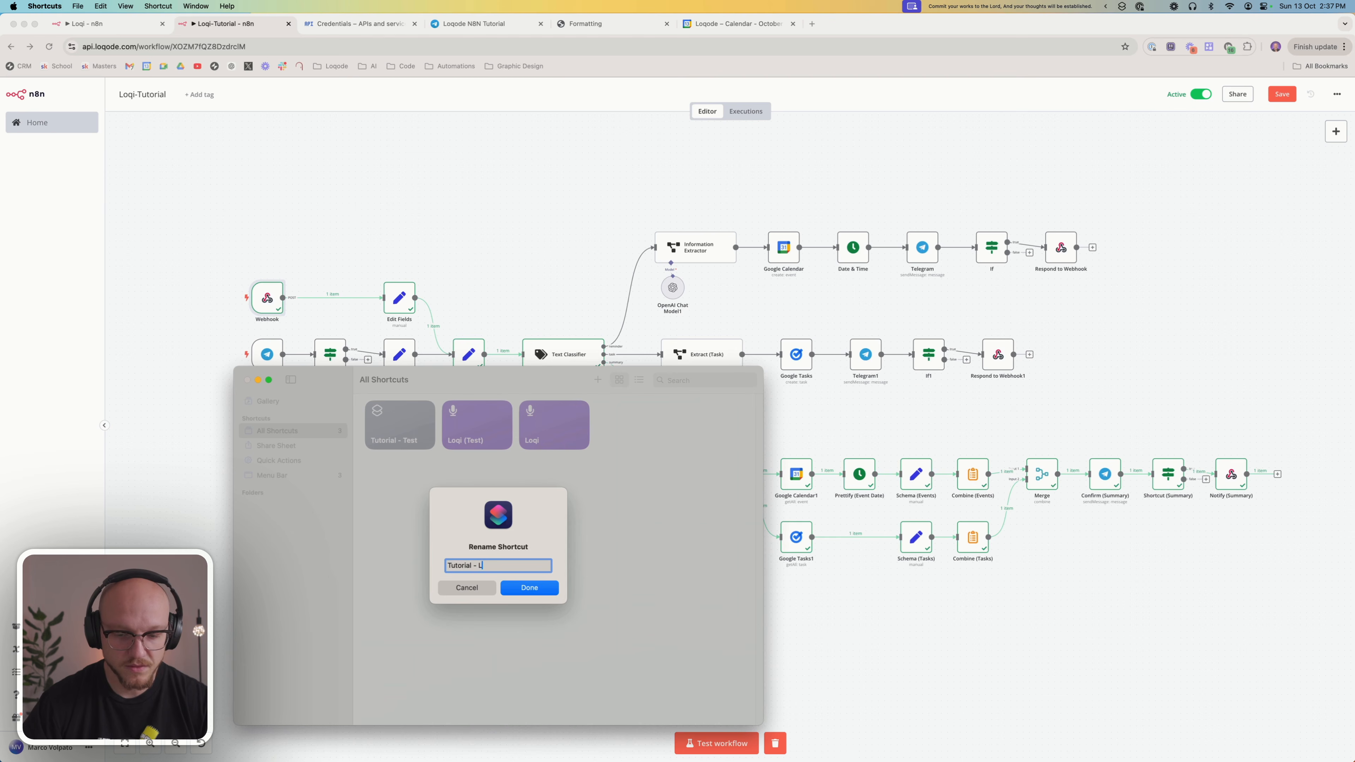
text(Live)
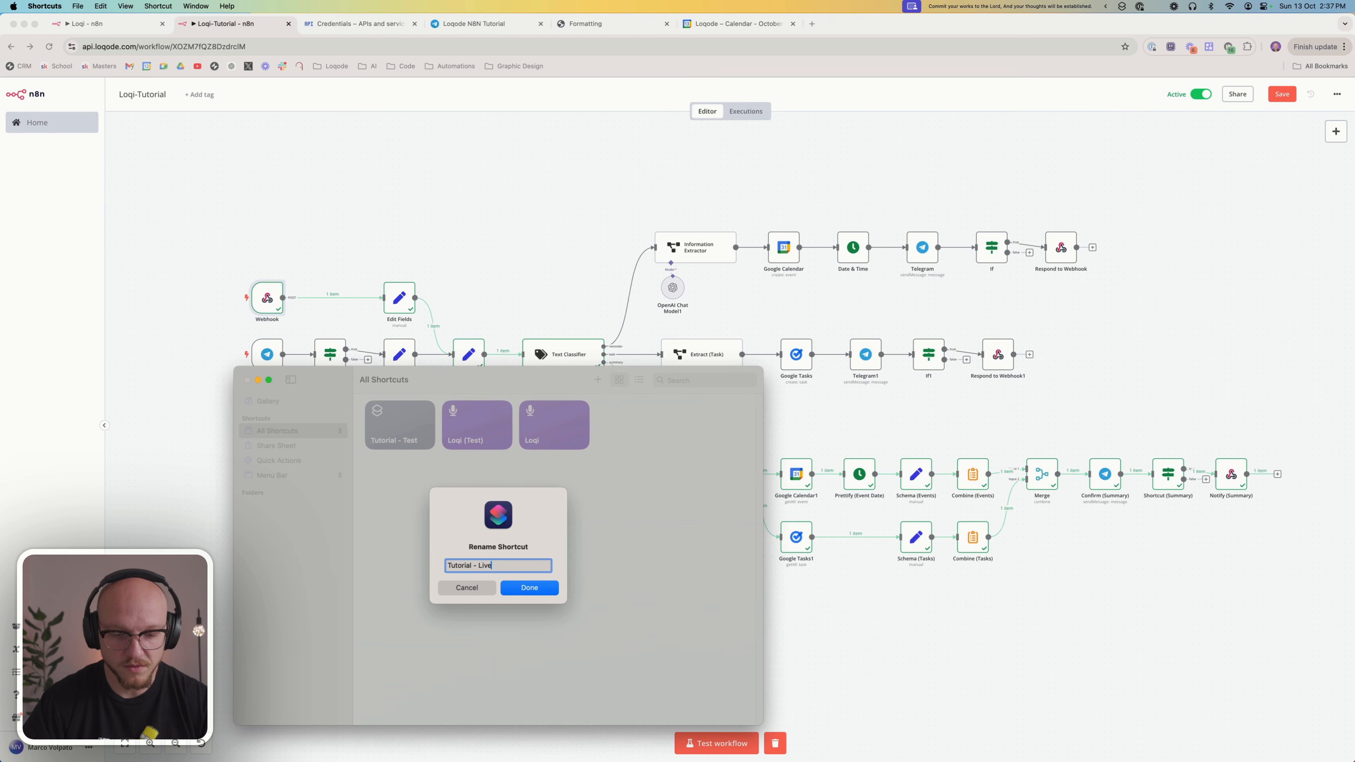
click(540, 583)
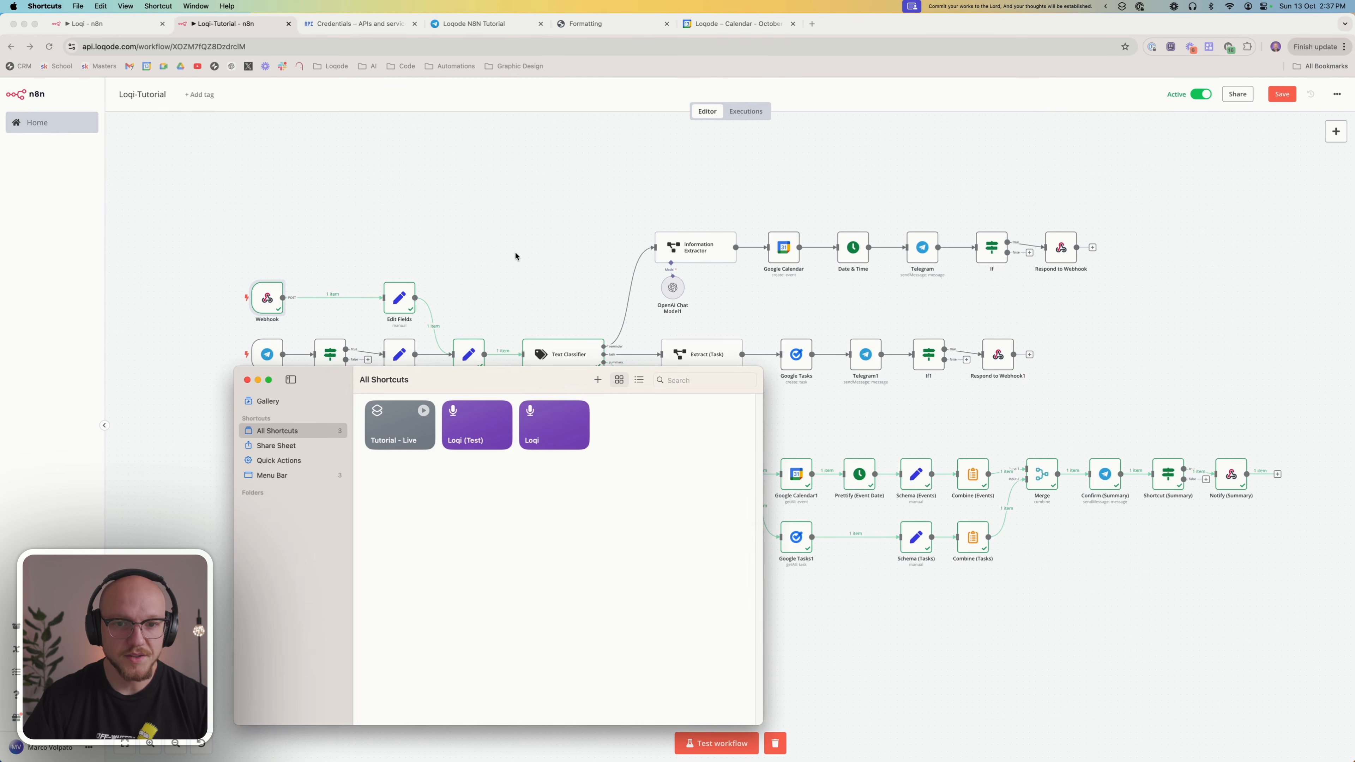
Switch to the Telegram bot chat in the browser and run the Tutorial - Live shortcut to add a Harris Farm shopping event for Oct 14, 11:00 AM
click(514, 255)
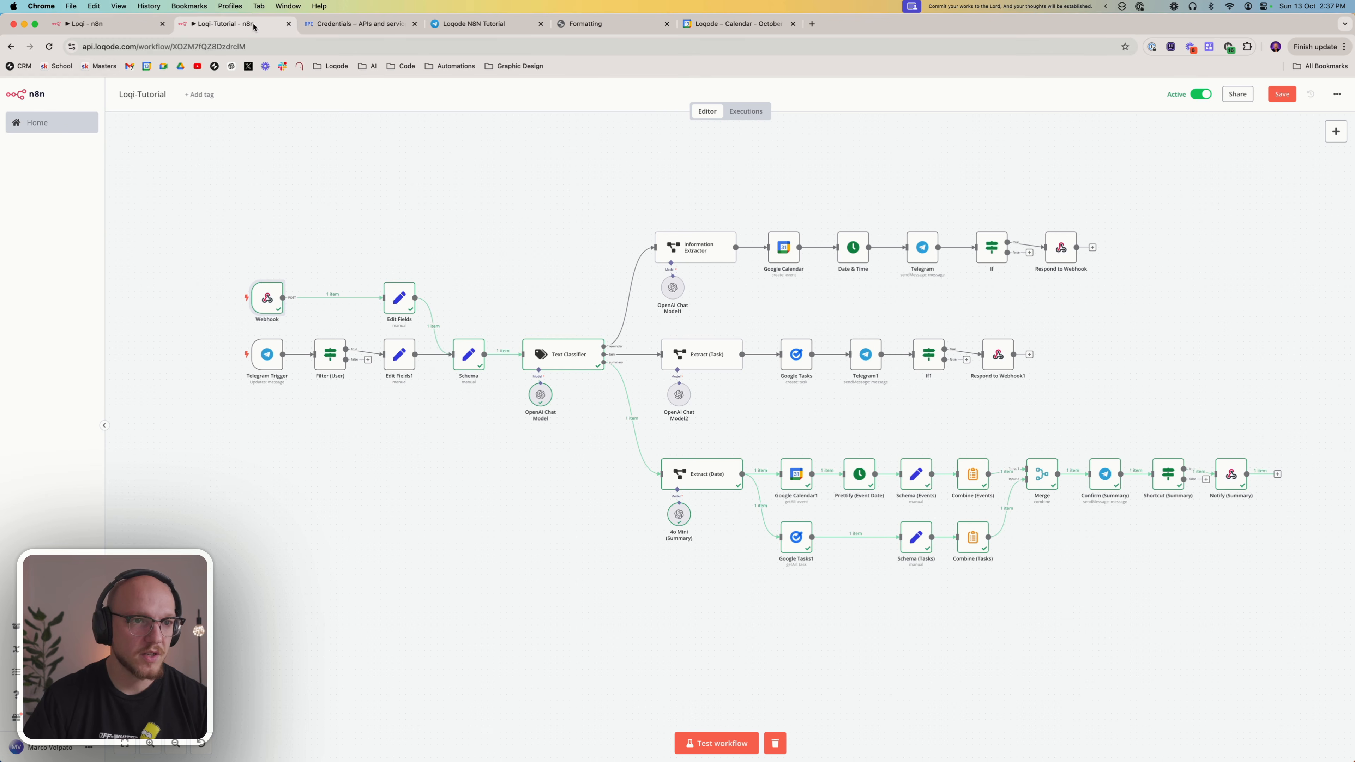
click(505, 26)
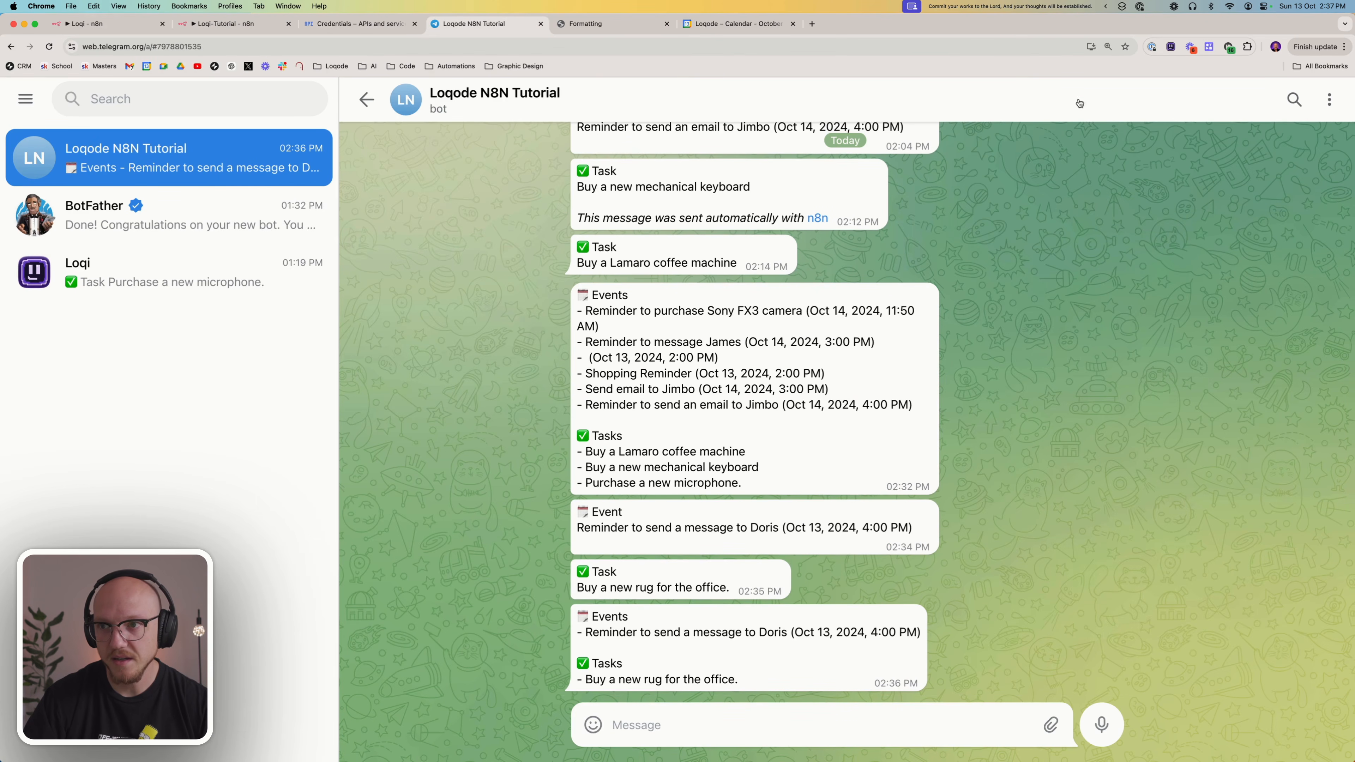
click(1121, 7)
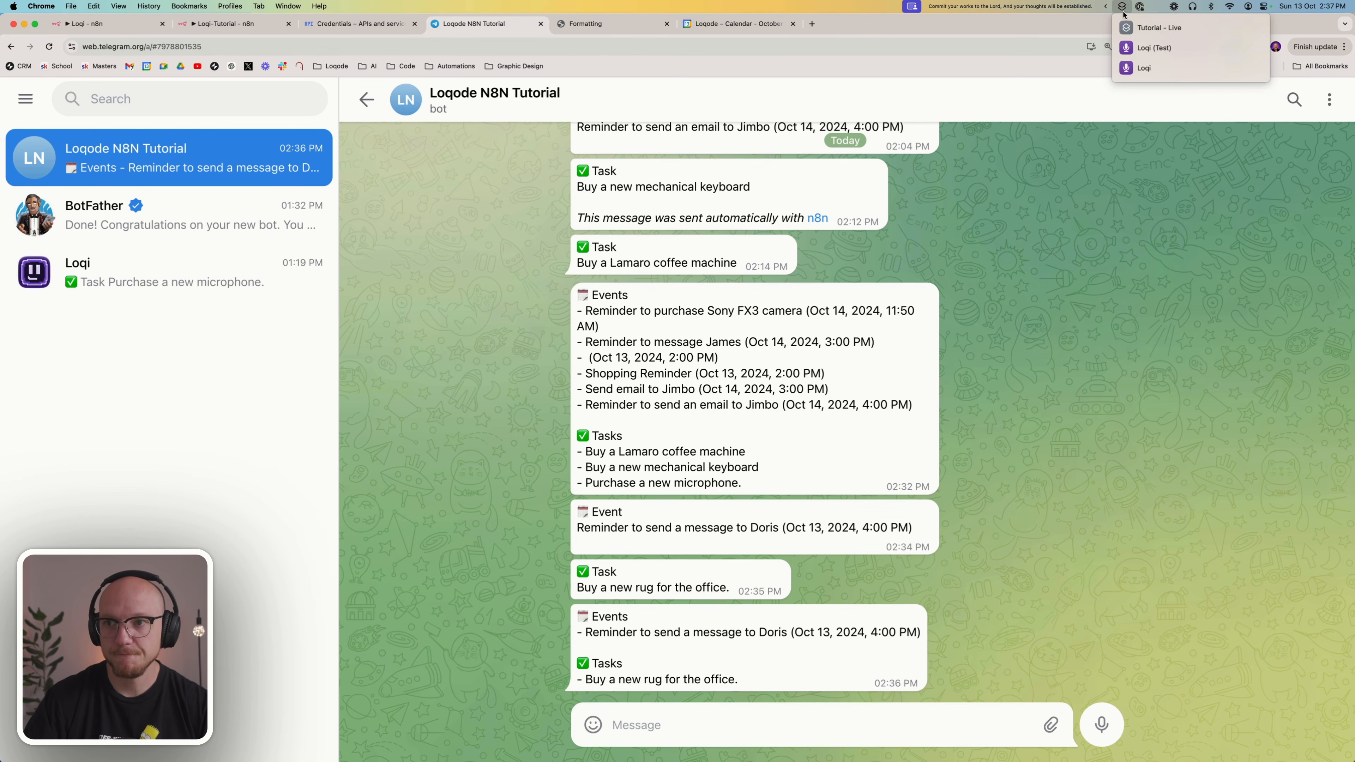
click(1141, 30)
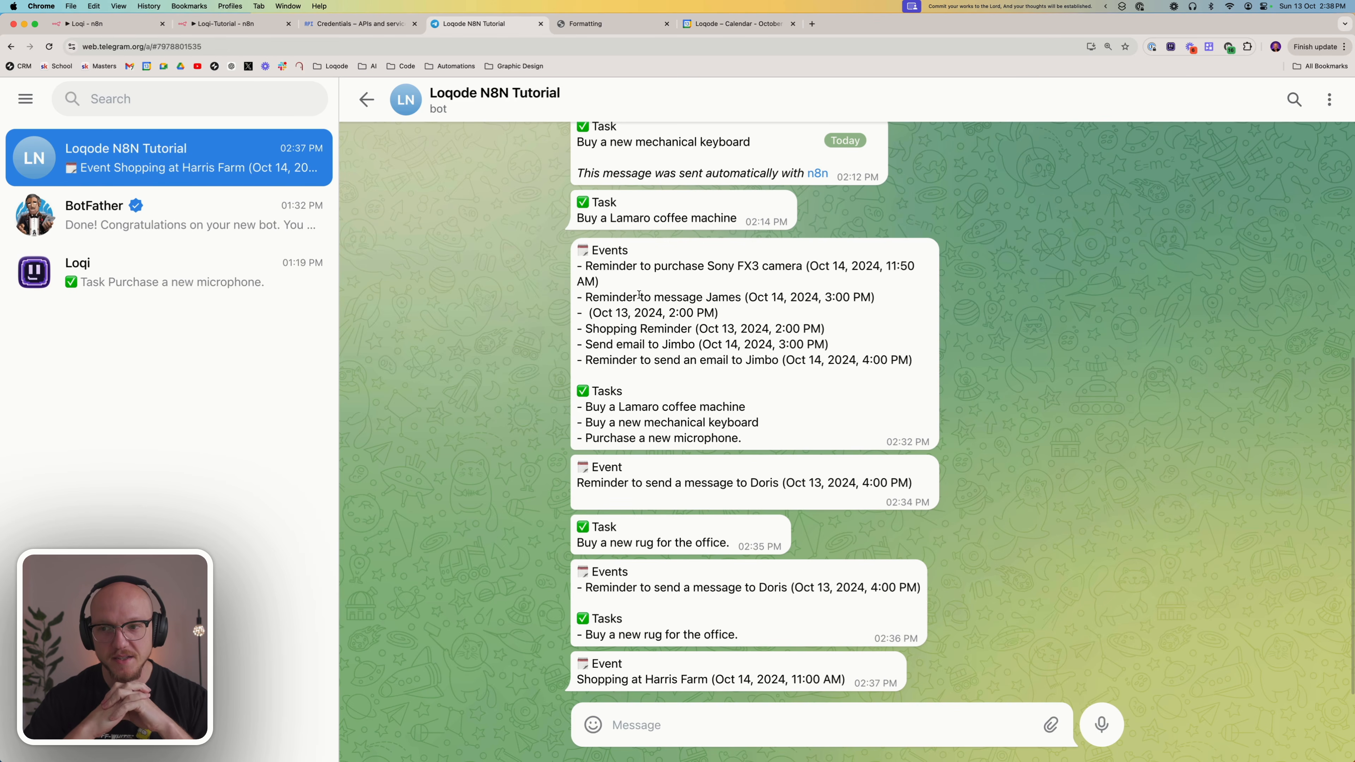
In the Shortcuts app, open a blank shortcut, browse the full list of available actions, and close it without adding any
key(ctrl+Up)
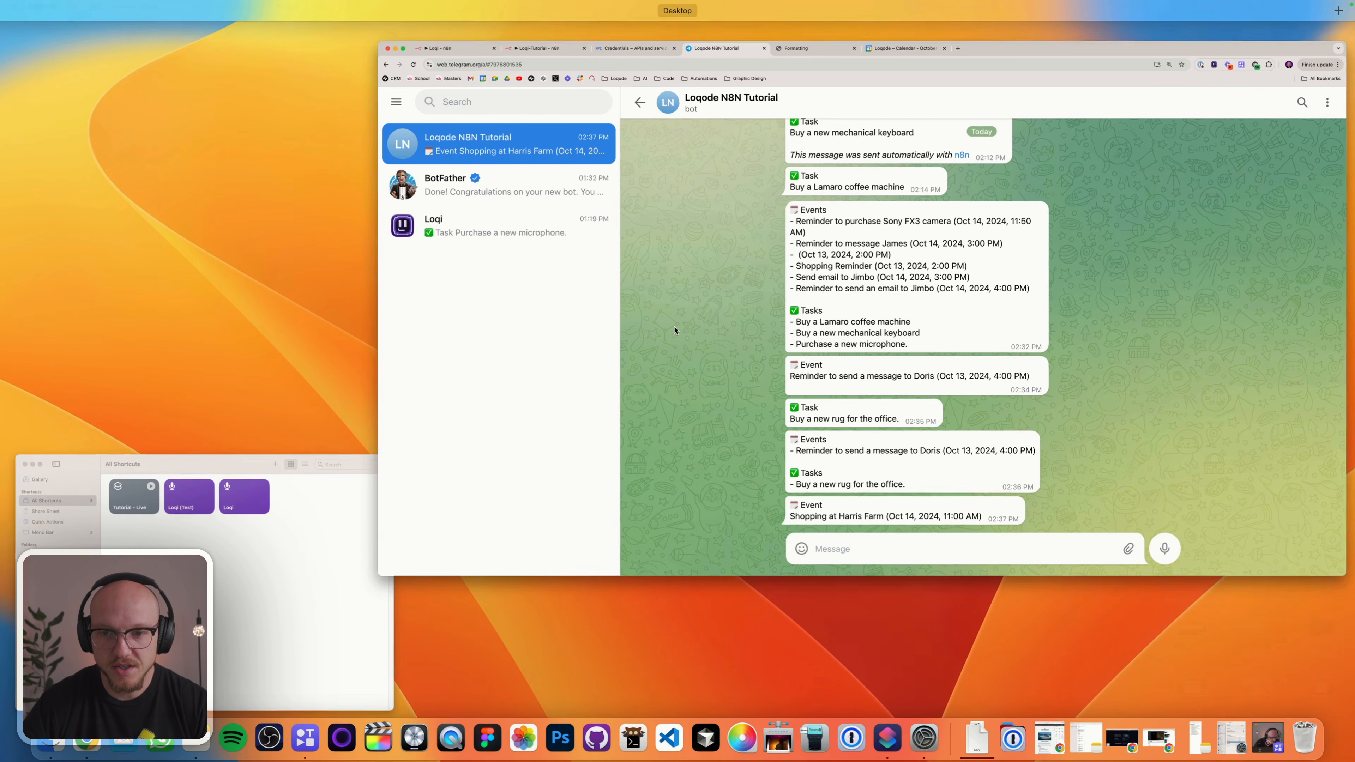
click(260, 523)
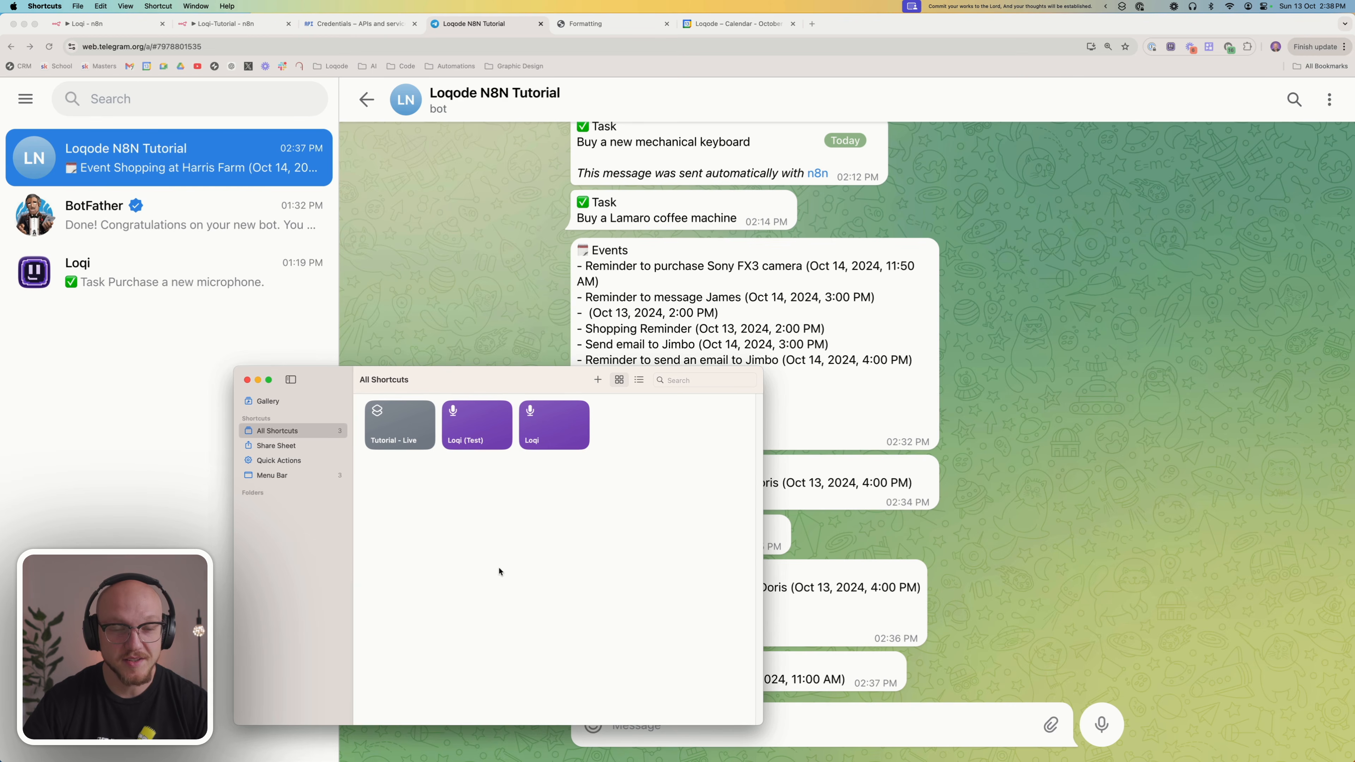
click(598, 380)
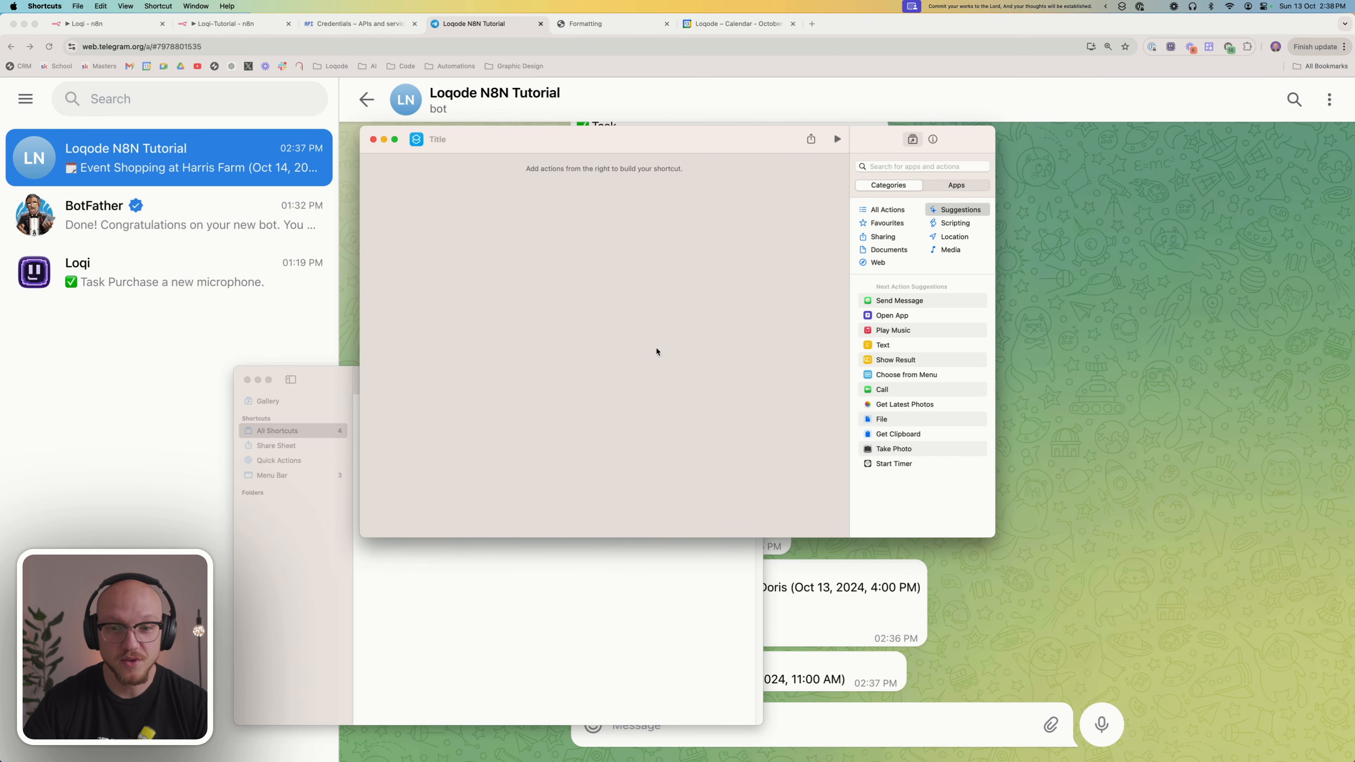
click(888, 209)
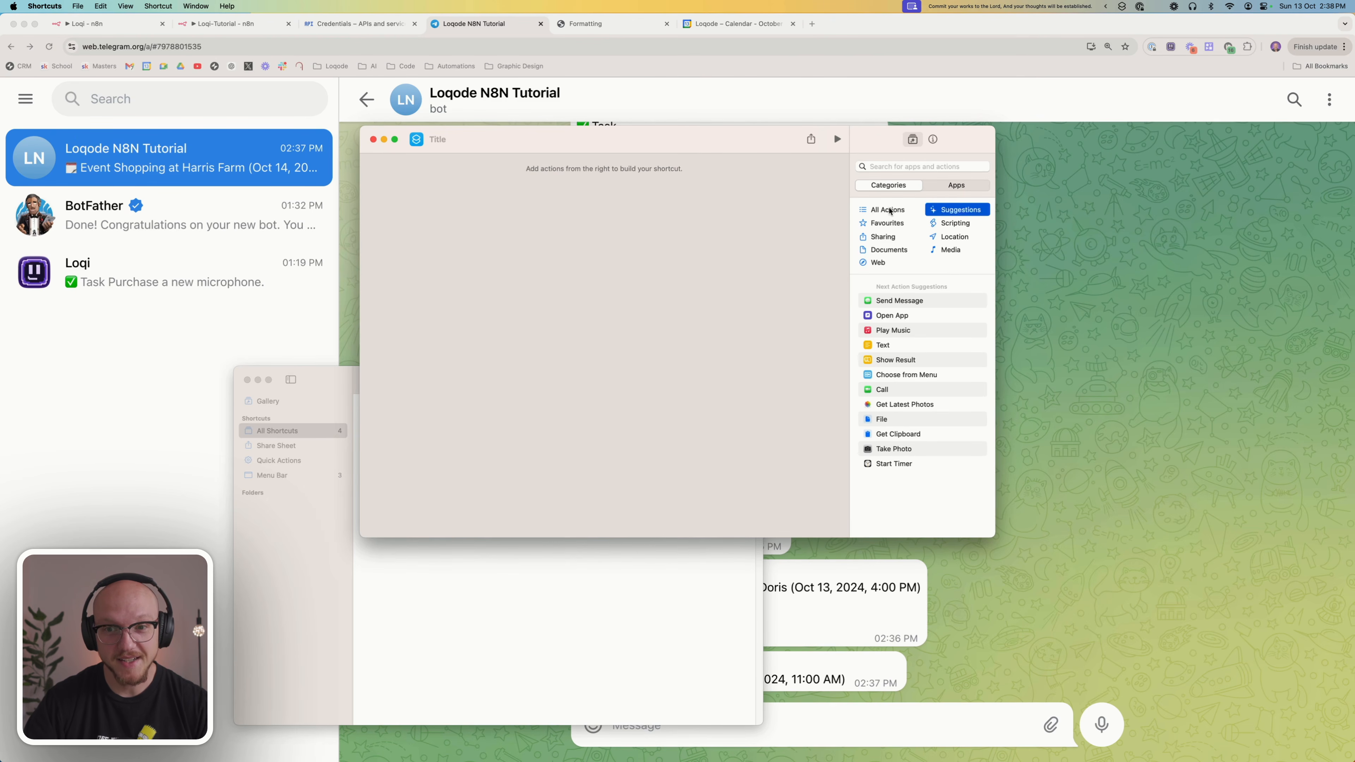
scroll(917, 378, down, 5)
scroll(916, 378, down, 10)
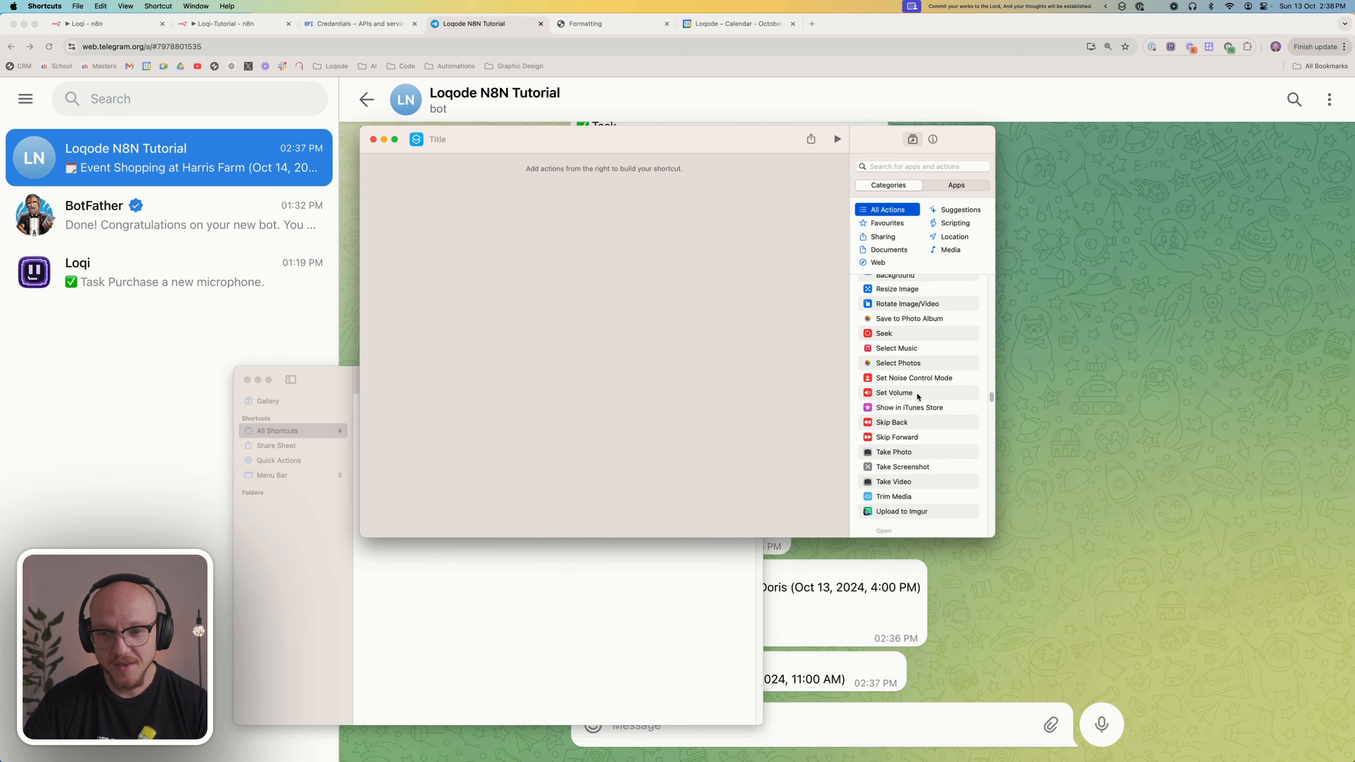
scroll(916, 401, down, 10)
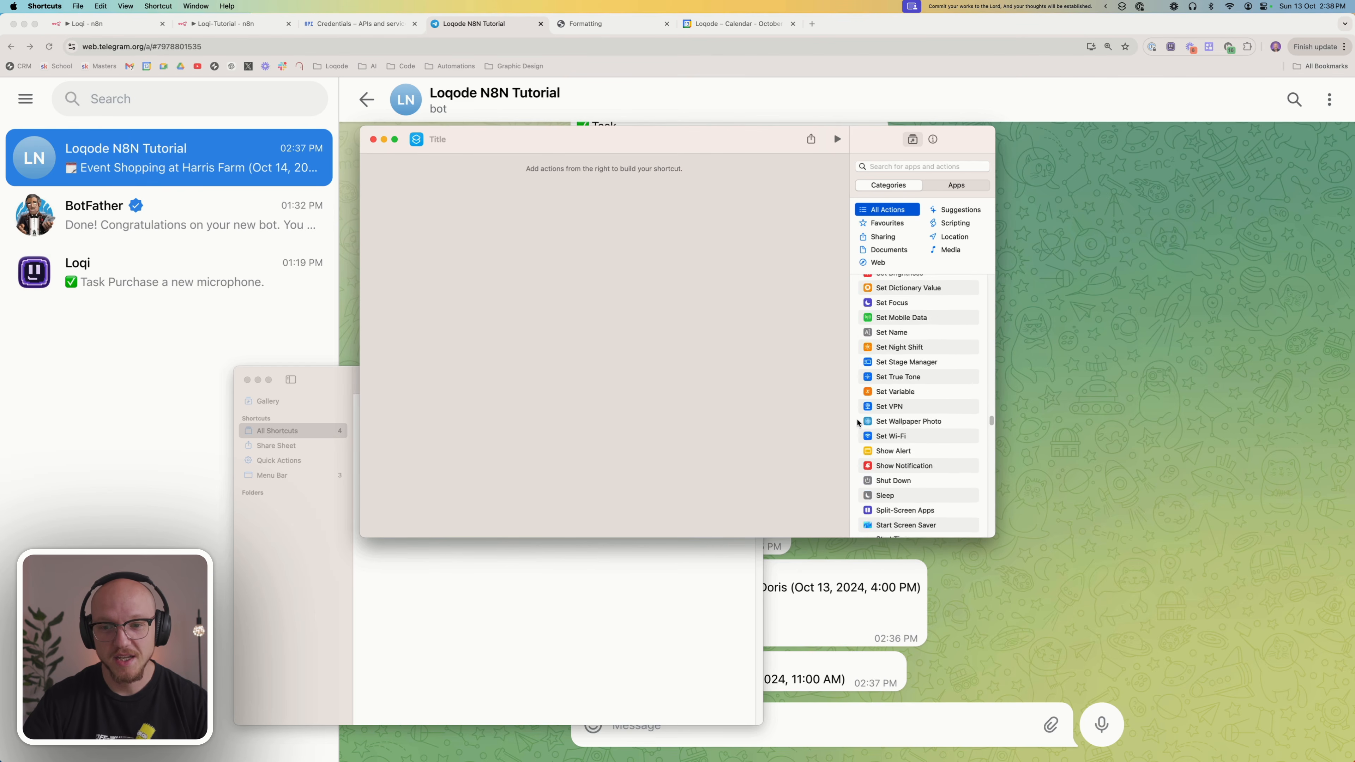
scroll(879, 423, down, 10)
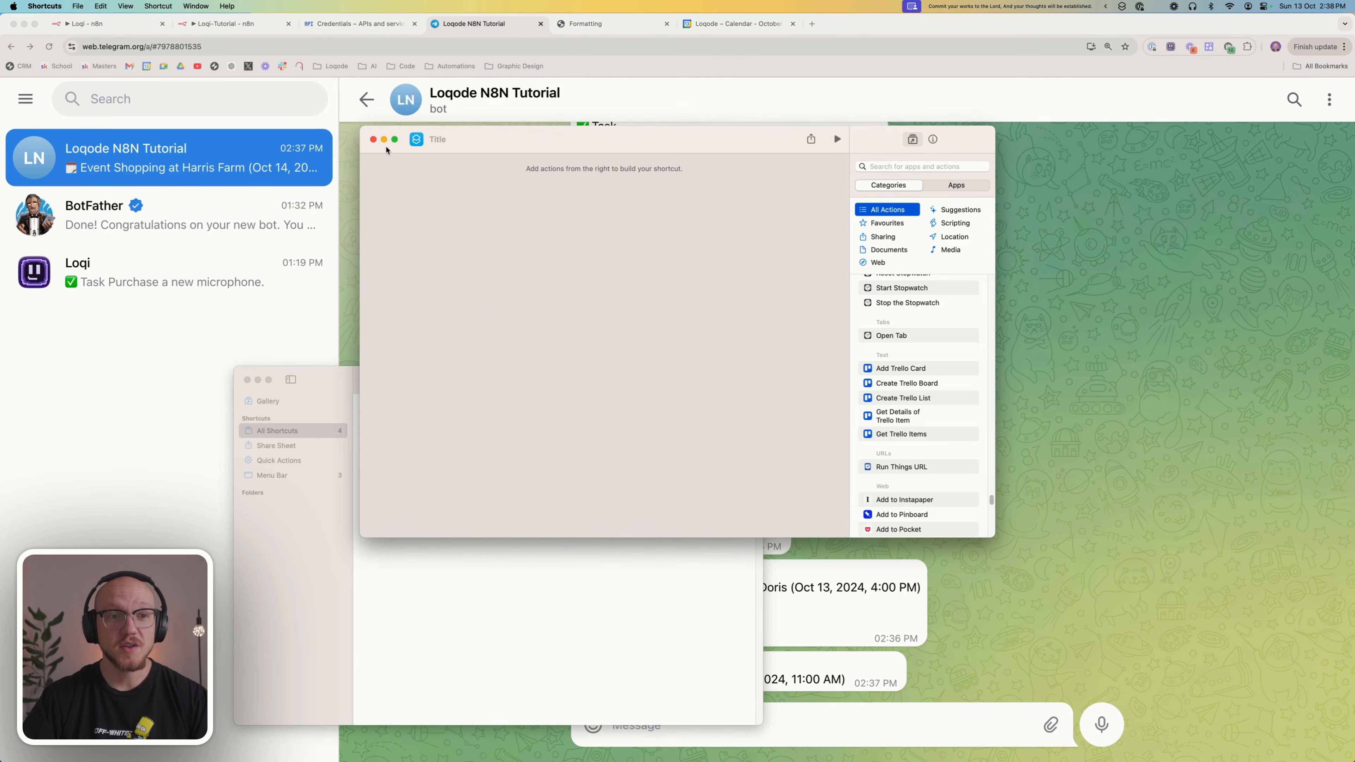
click(373, 139)
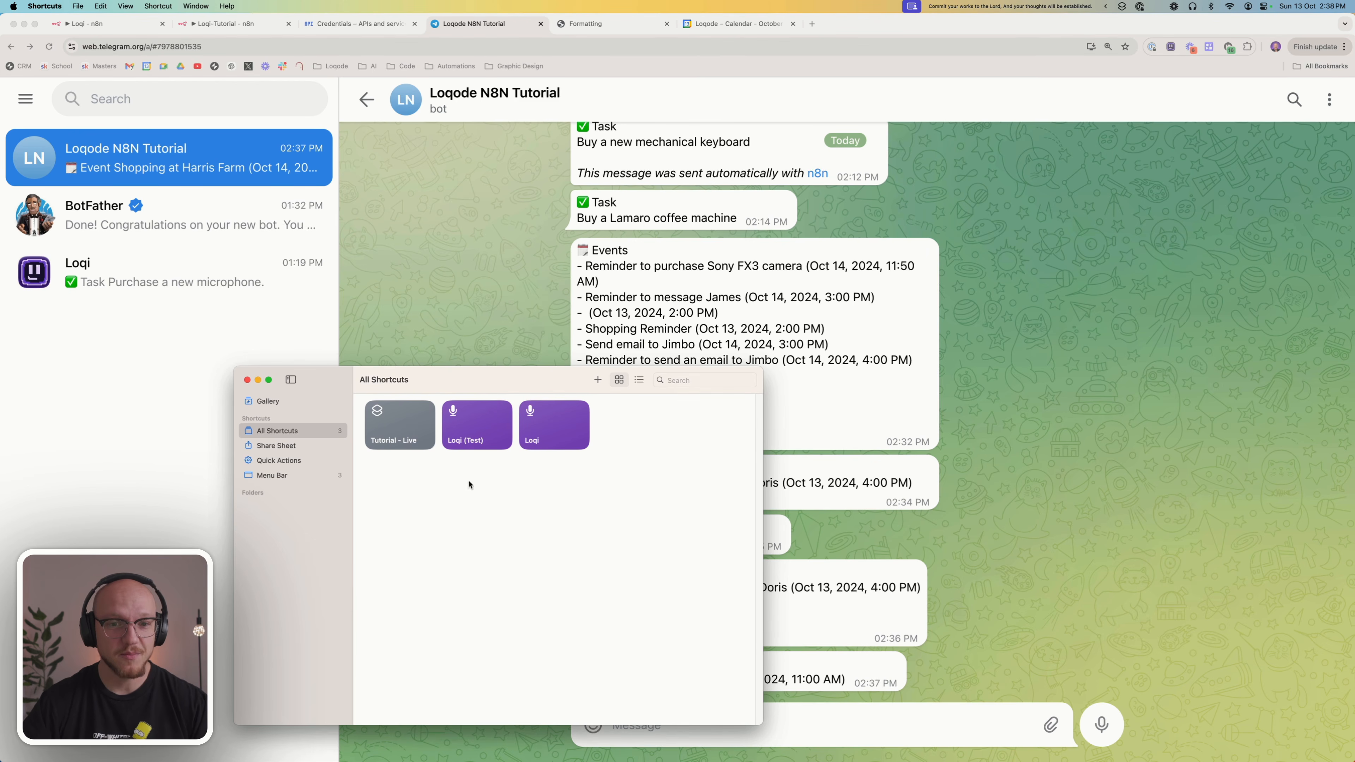
Return to the browser, view the Loqi workflow's trigger, path and branch sections, and look over the list of runnable shortcuts
click(539, 358)
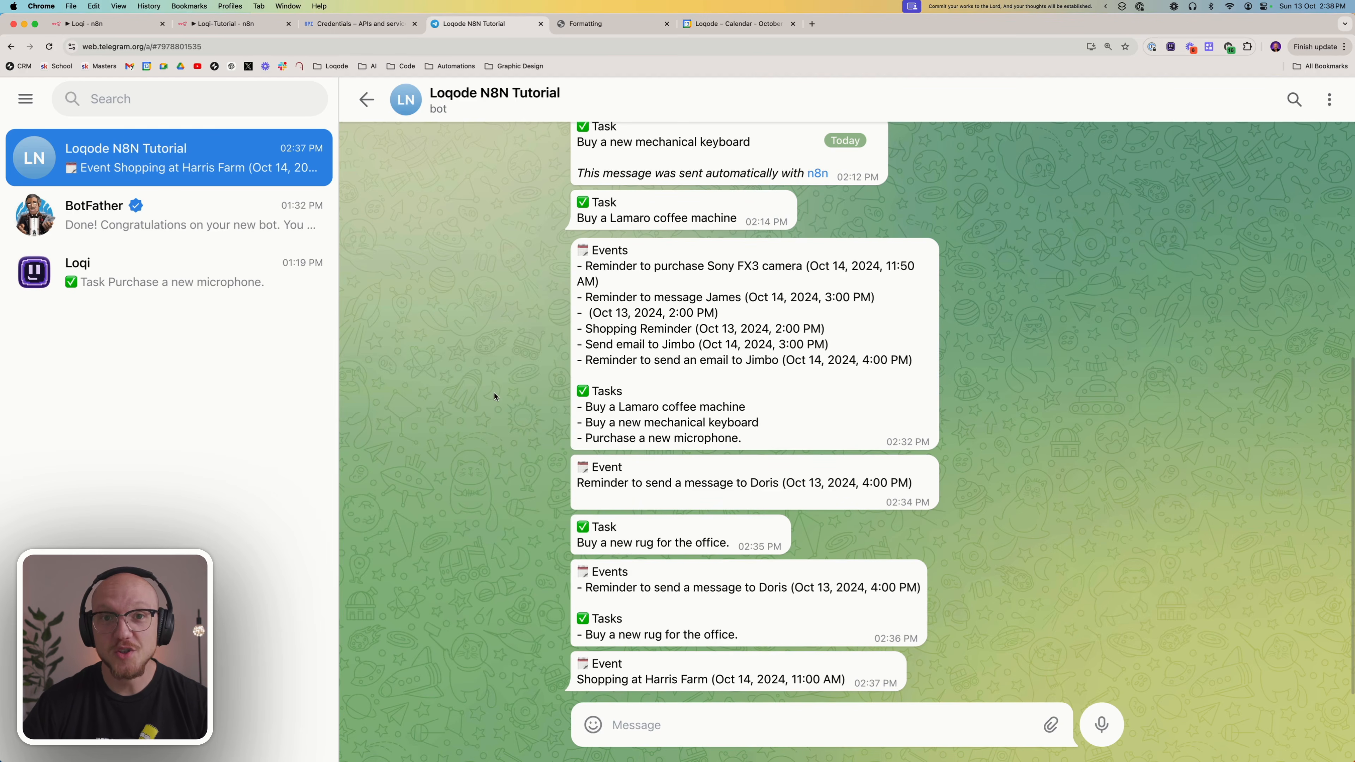
click(112, 27)
scroll(615, 387, down, 5)
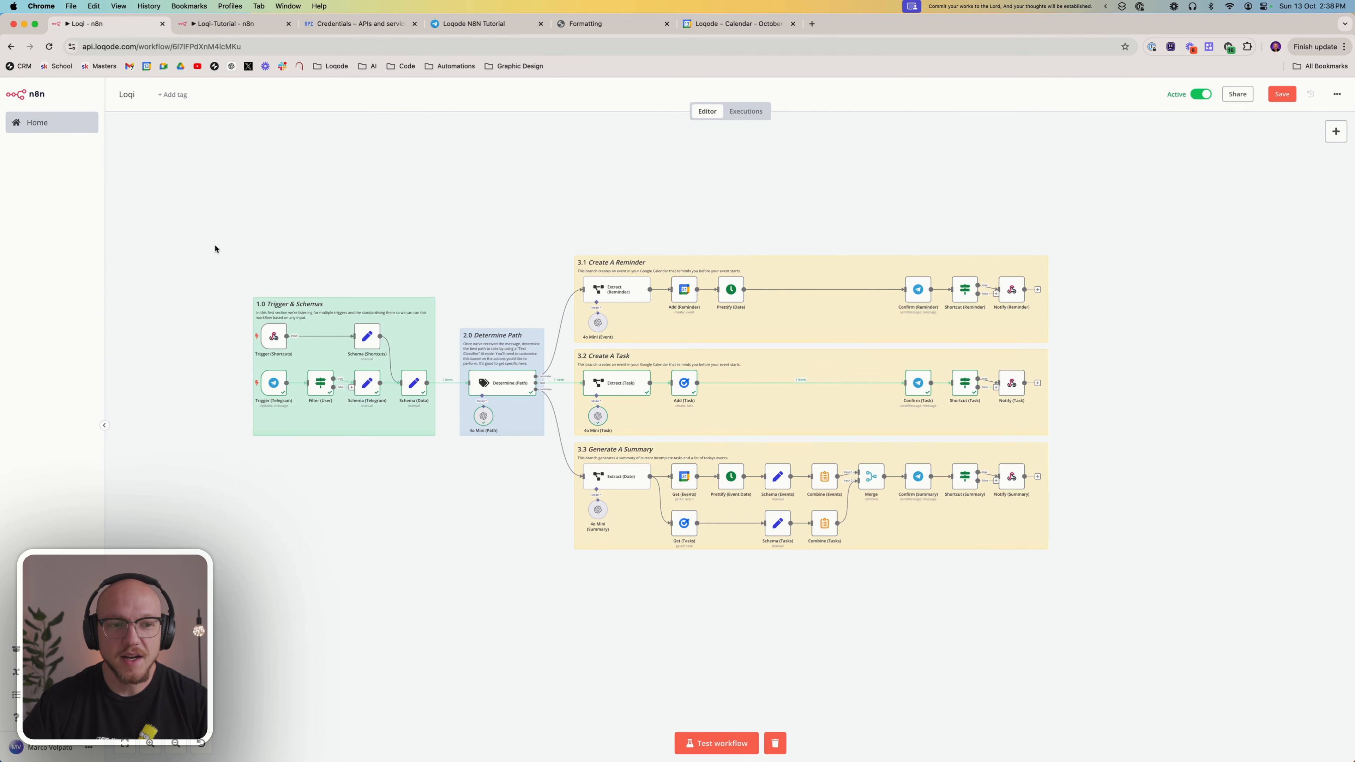
drag(214, 247, 453, 512)
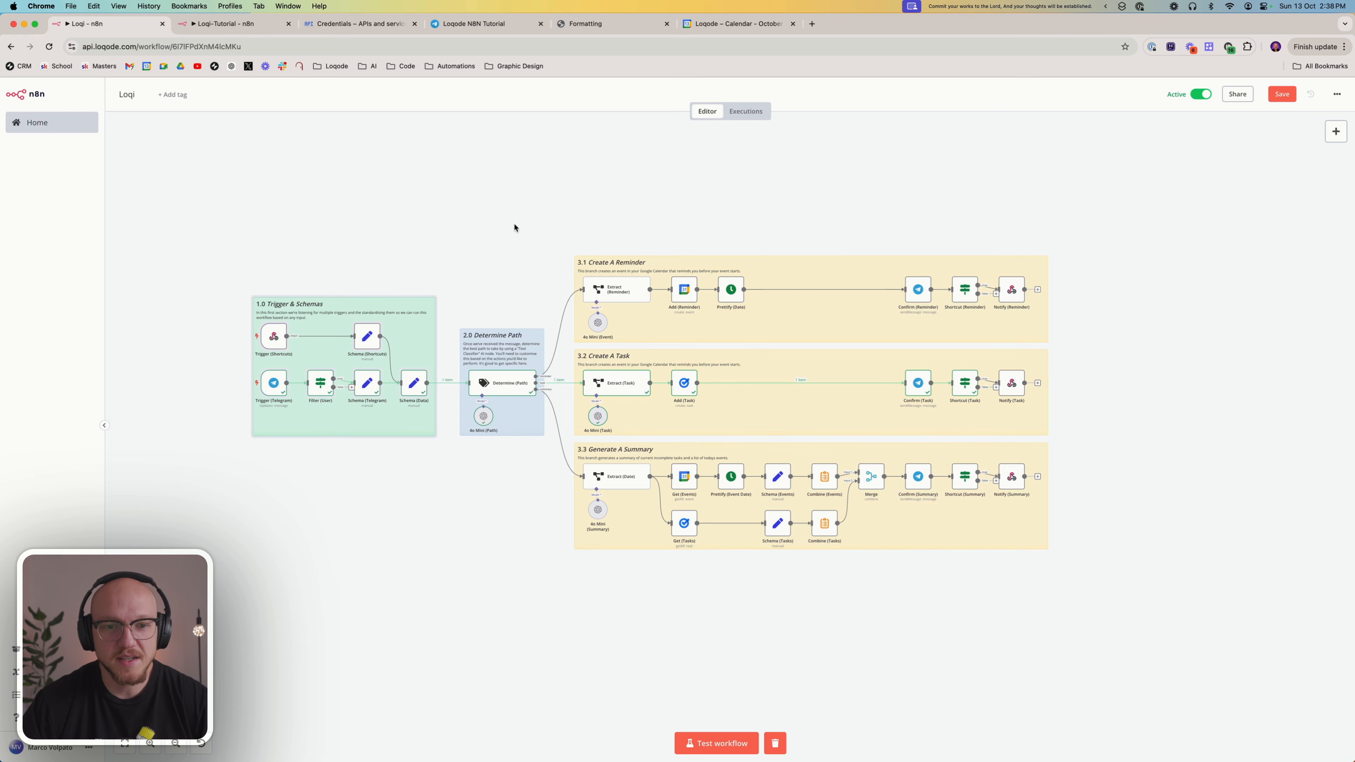
click(1122, 7)
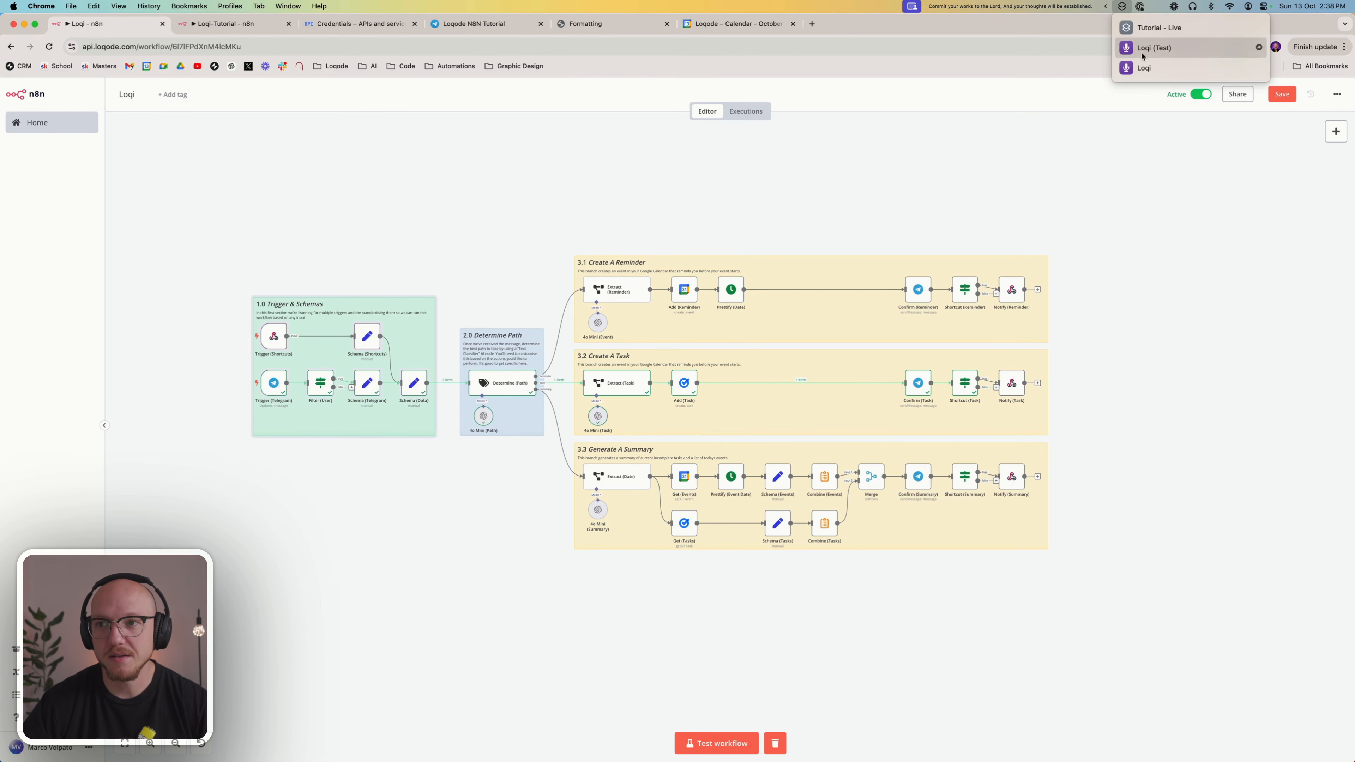
click(628, 156)
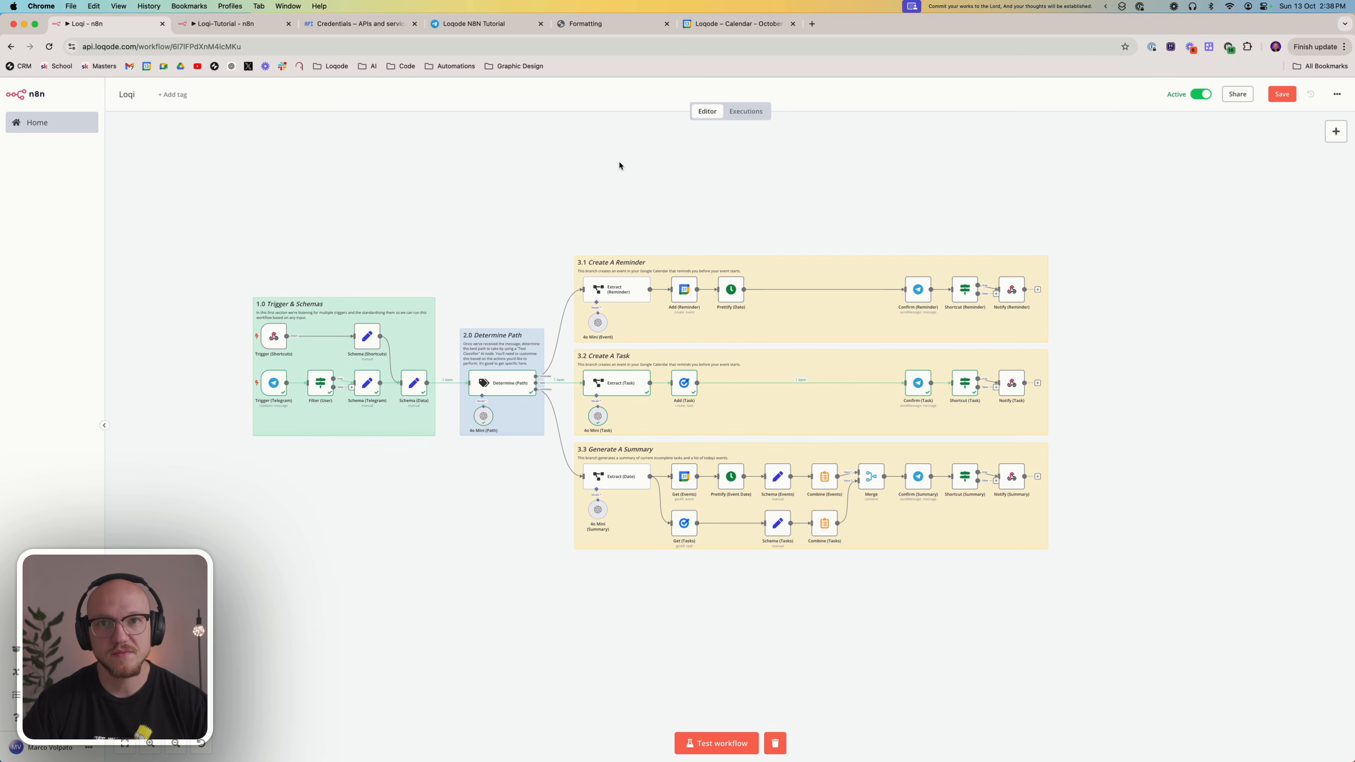